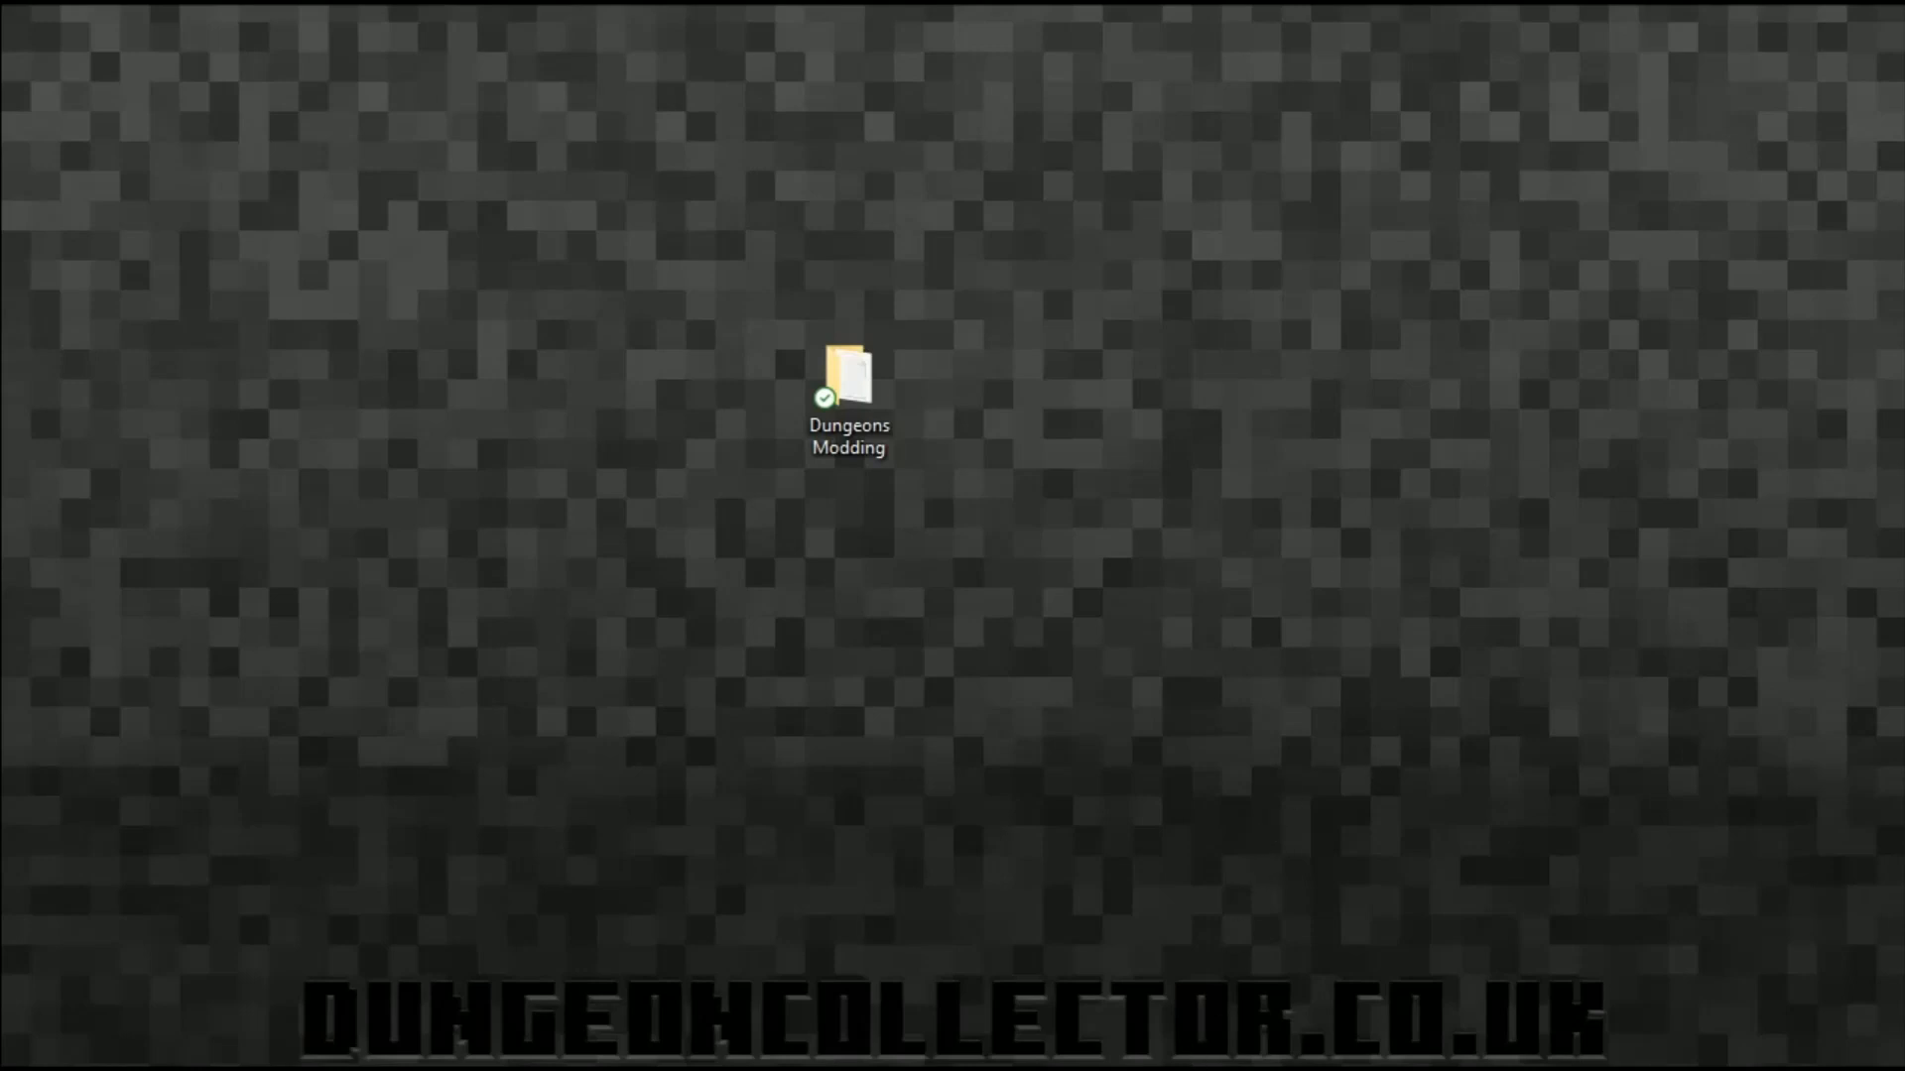
# Step: Switch to Minecraft, start creating a new singleplayer world and name it Void
pyautogui.click(1133, 1070)
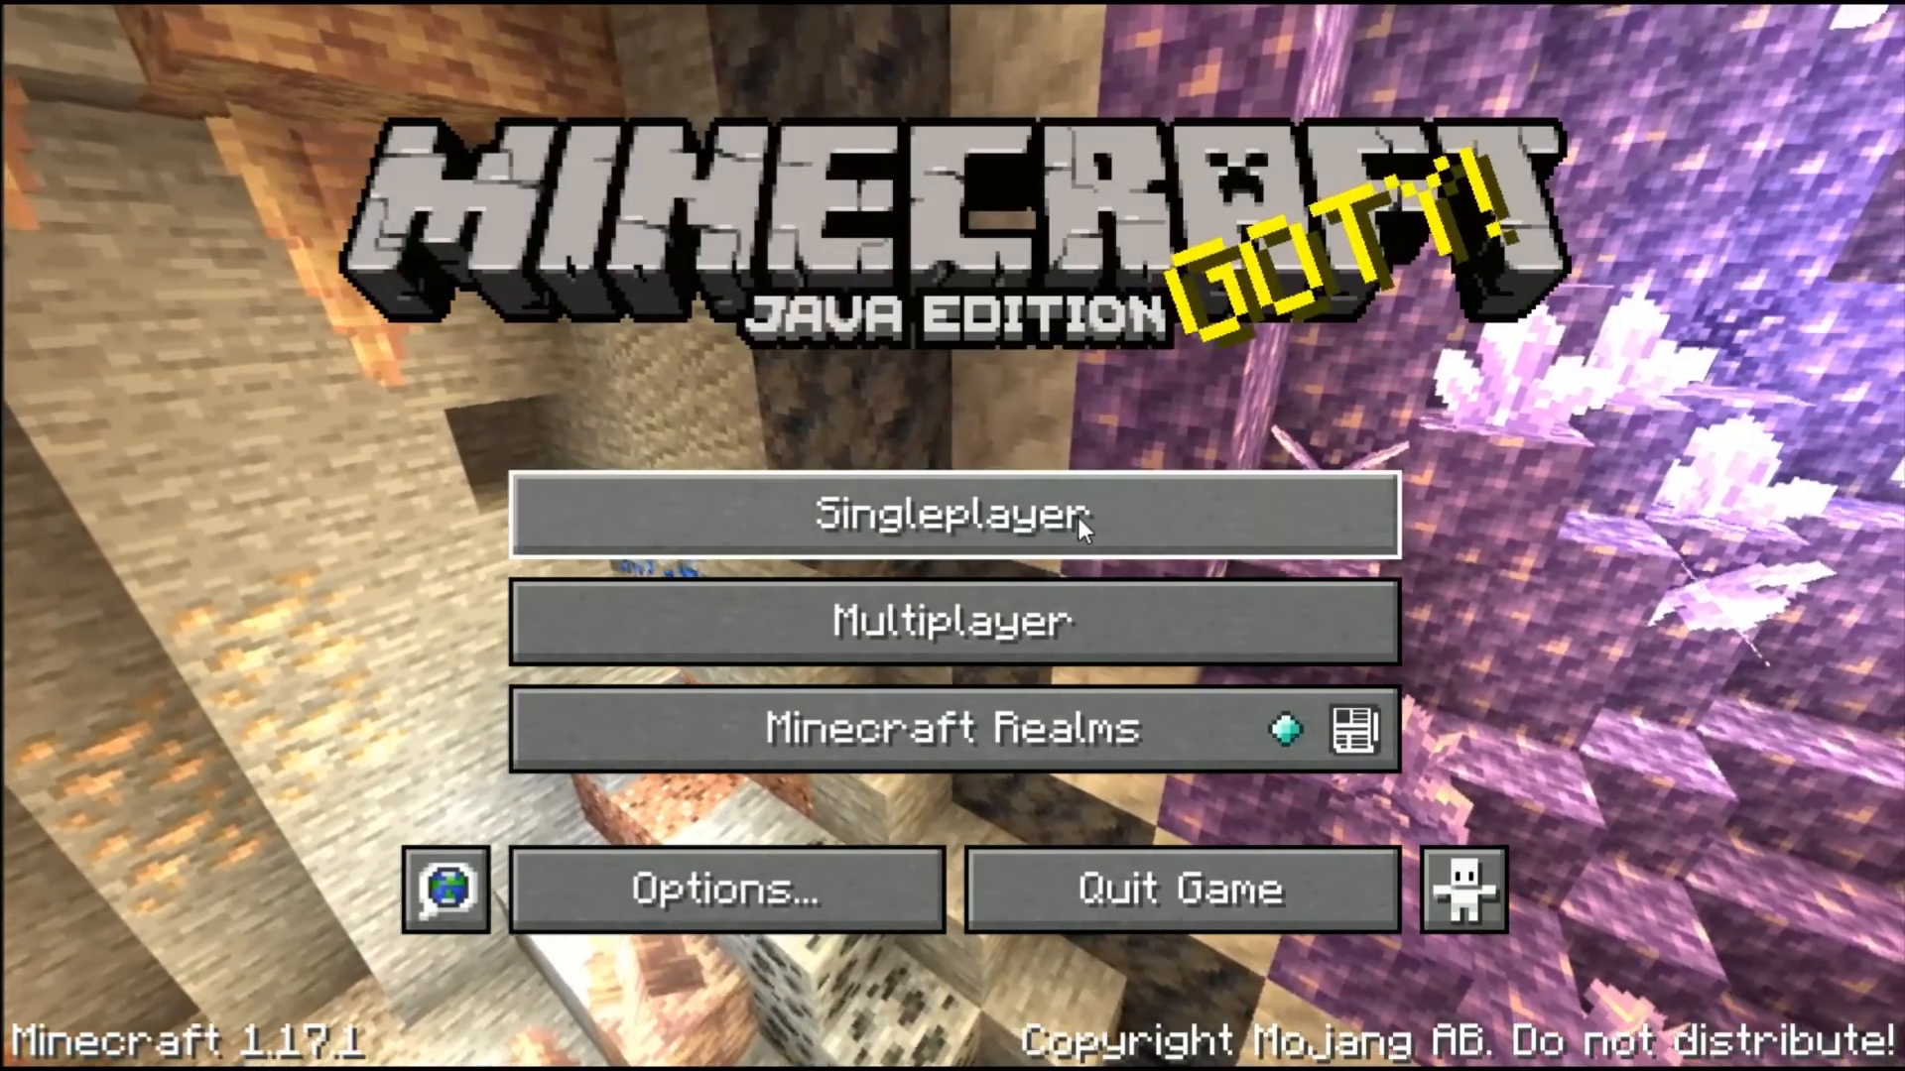
pyautogui.click(1079, 525)
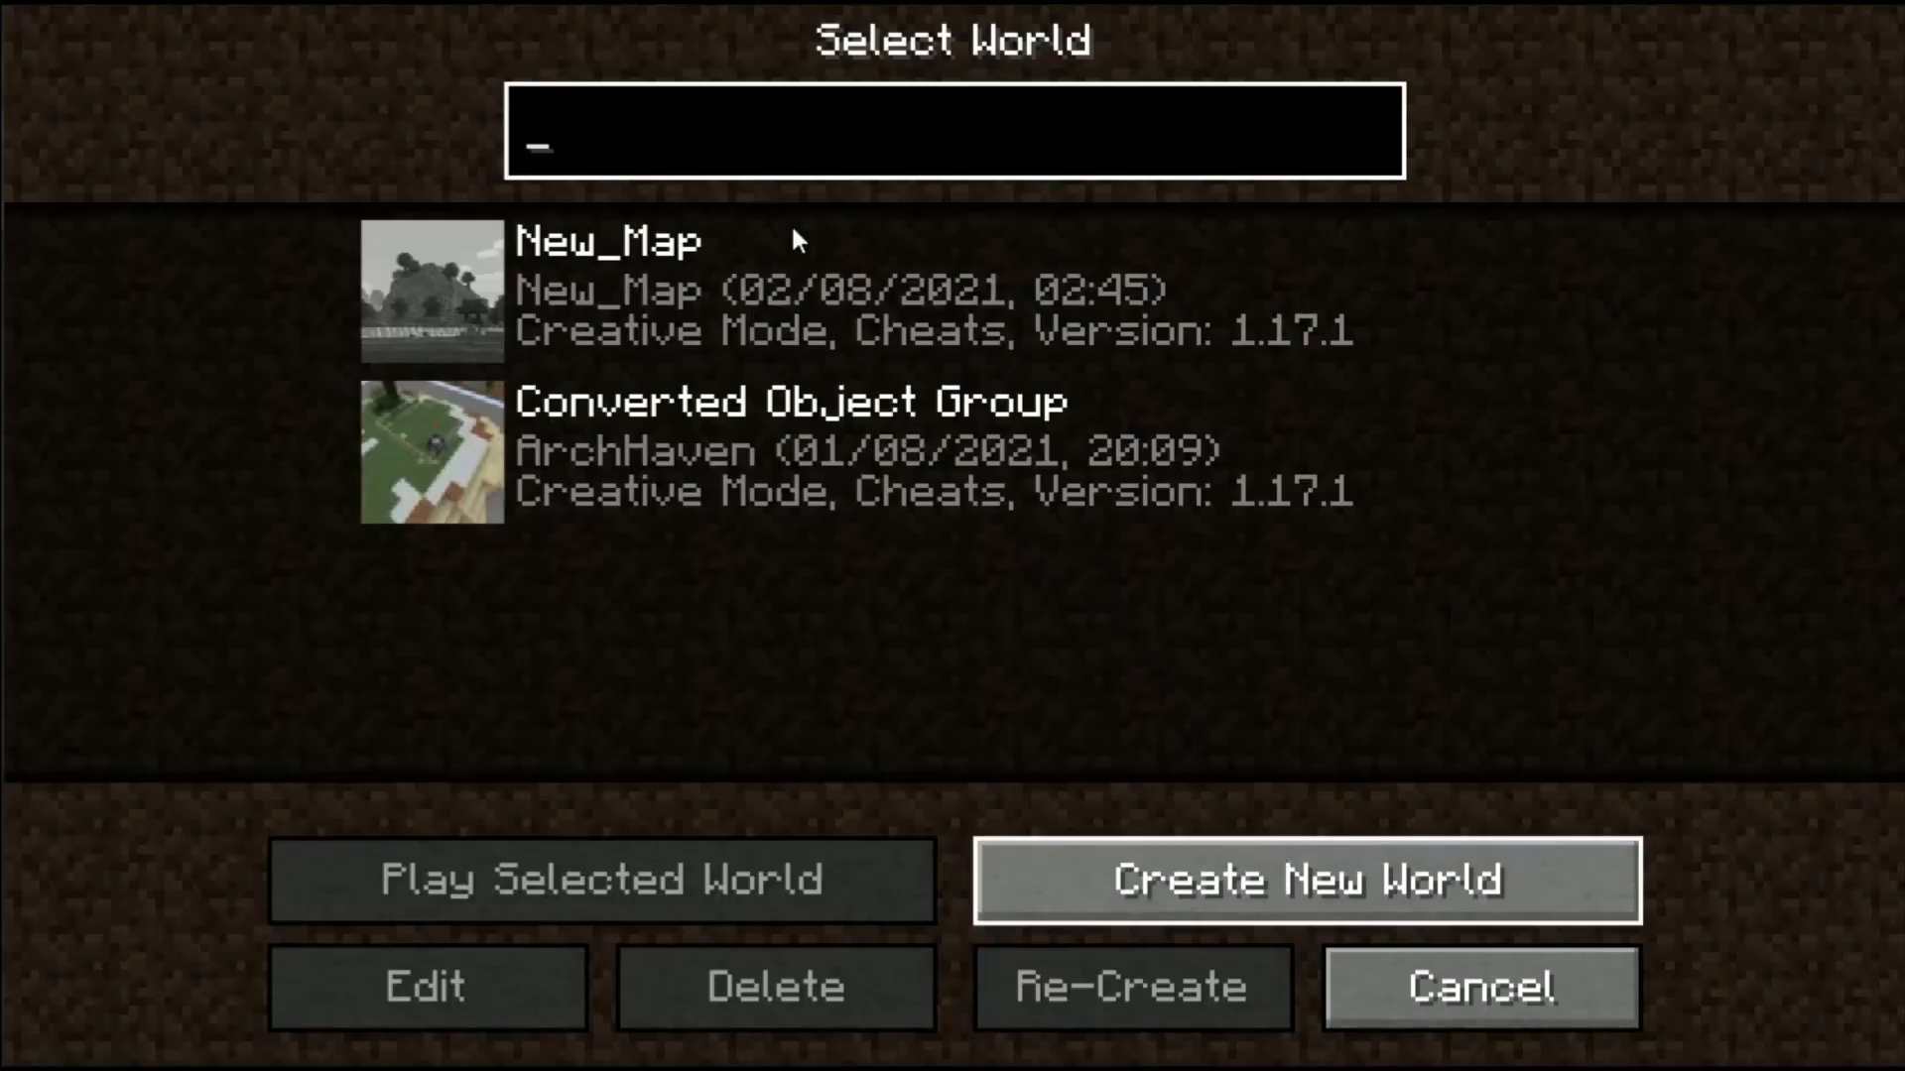
pyautogui.press('BackSpace')
pyautogui.press('BackSpace')
pyautogui.press('BackSpace')
pyautogui.press('BackSpace')
pyautogui.press('BackSpace')
pyautogui.press('BackSpace')
pyautogui.press('BackSpace')
pyautogui.press('BackSpace')
pyautogui.press('BackSpace')
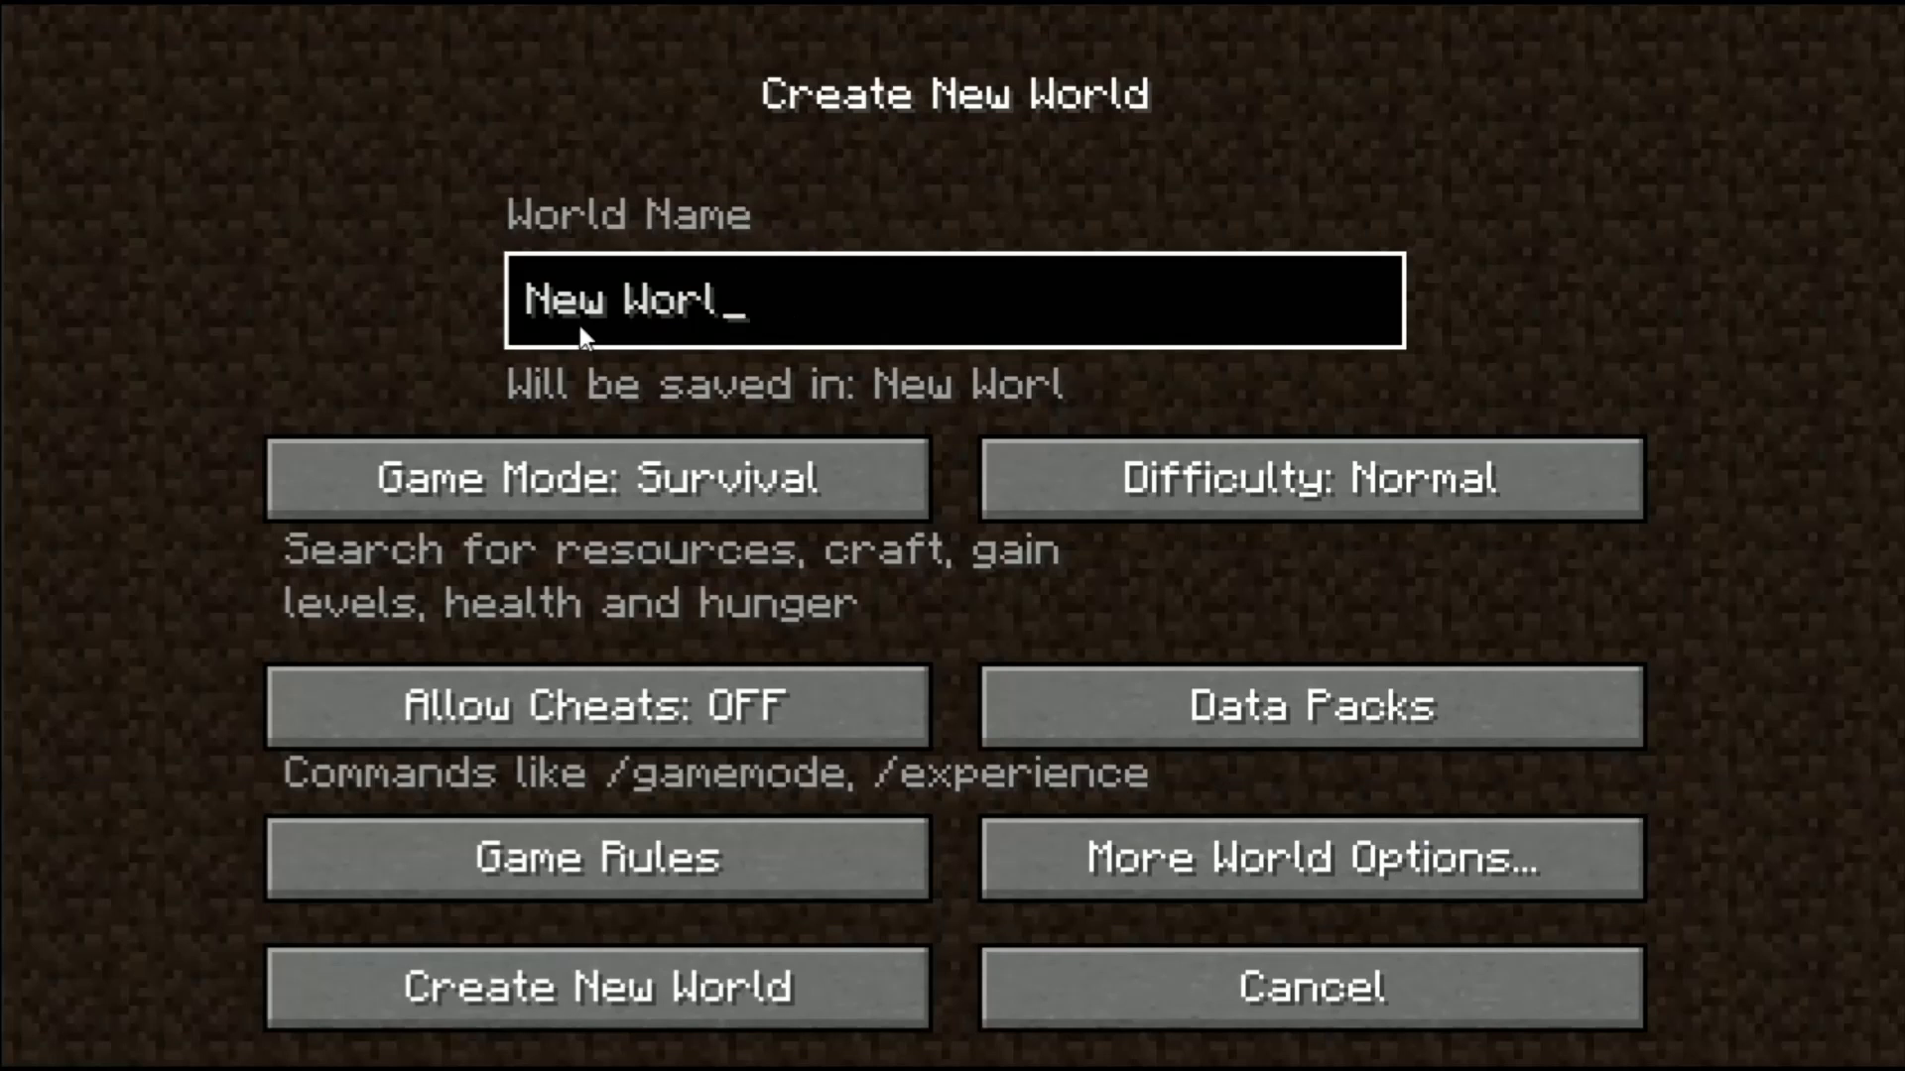
pyautogui.write('Void')
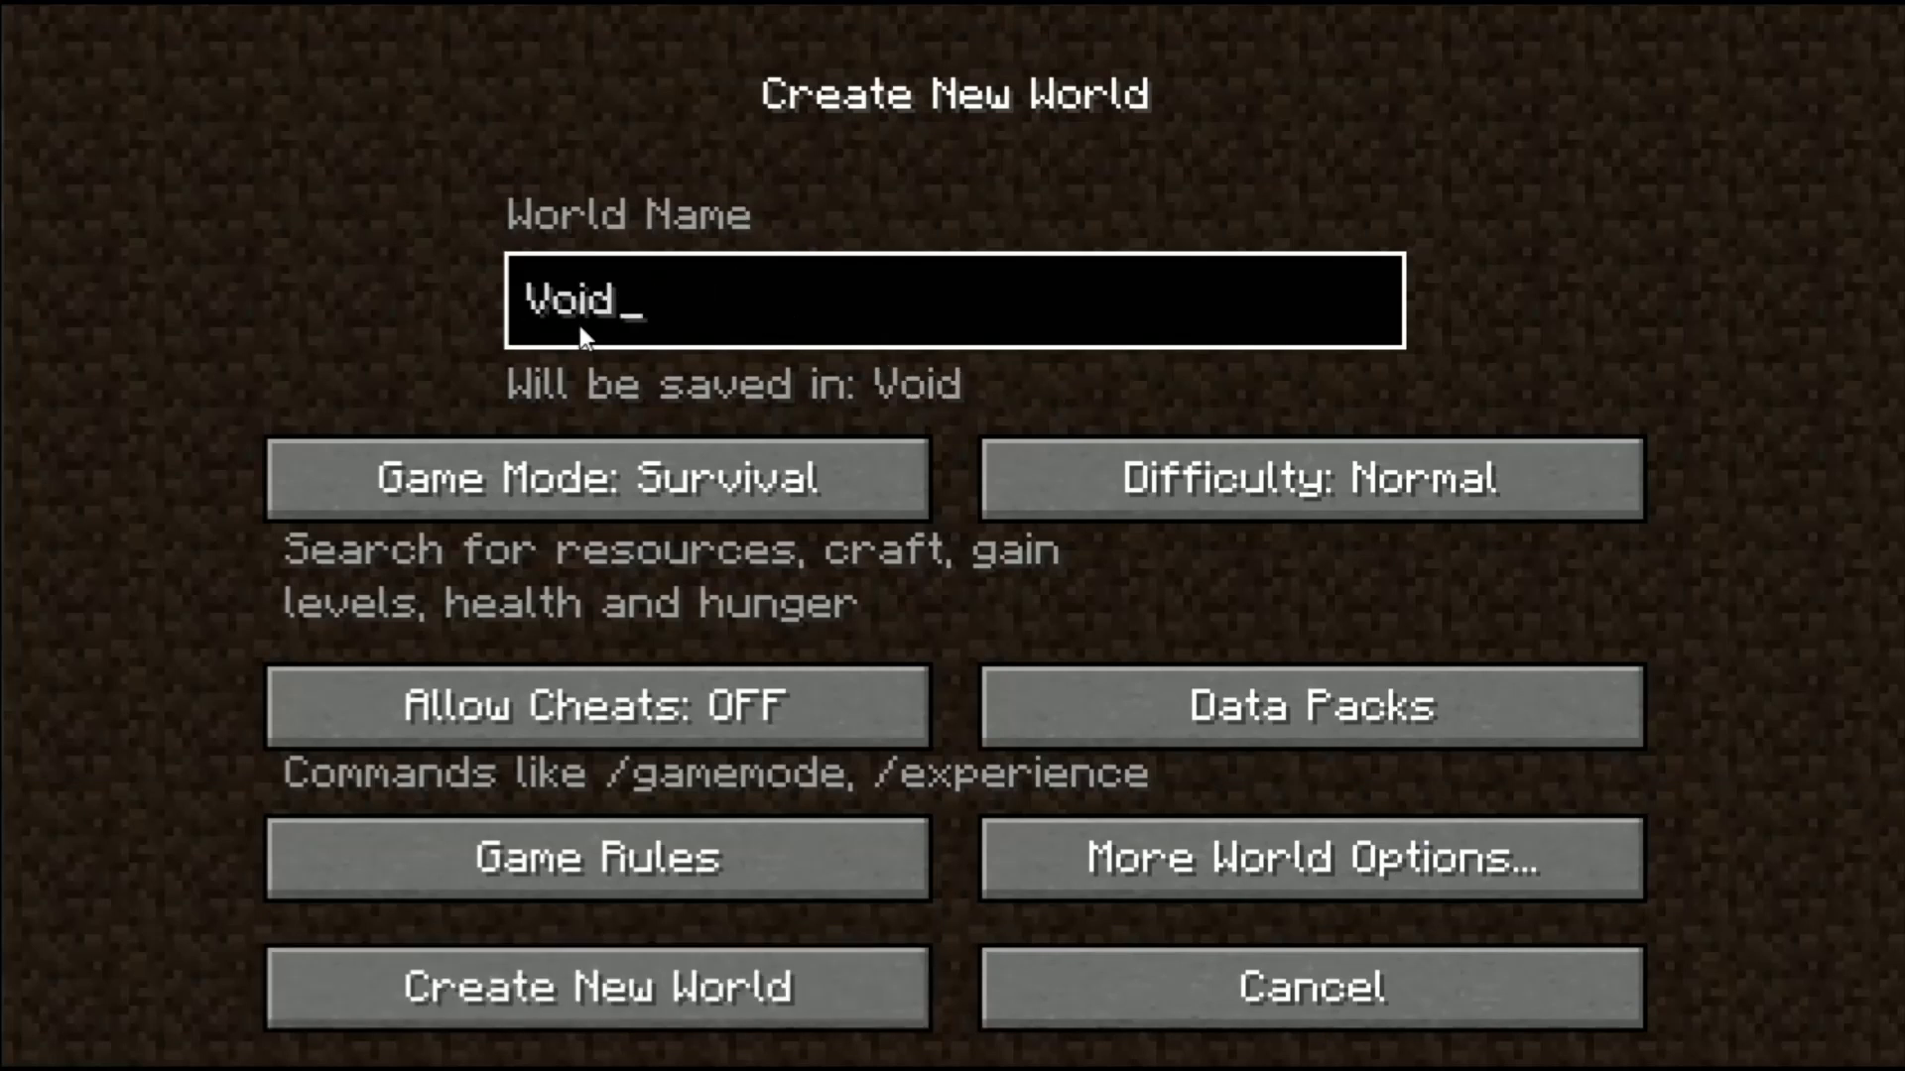
# Step: Set the new world's game mode to Creative and its difficulty to Peaceful
pyautogui.click(640, 451)
pyautogui.click(713, 484)
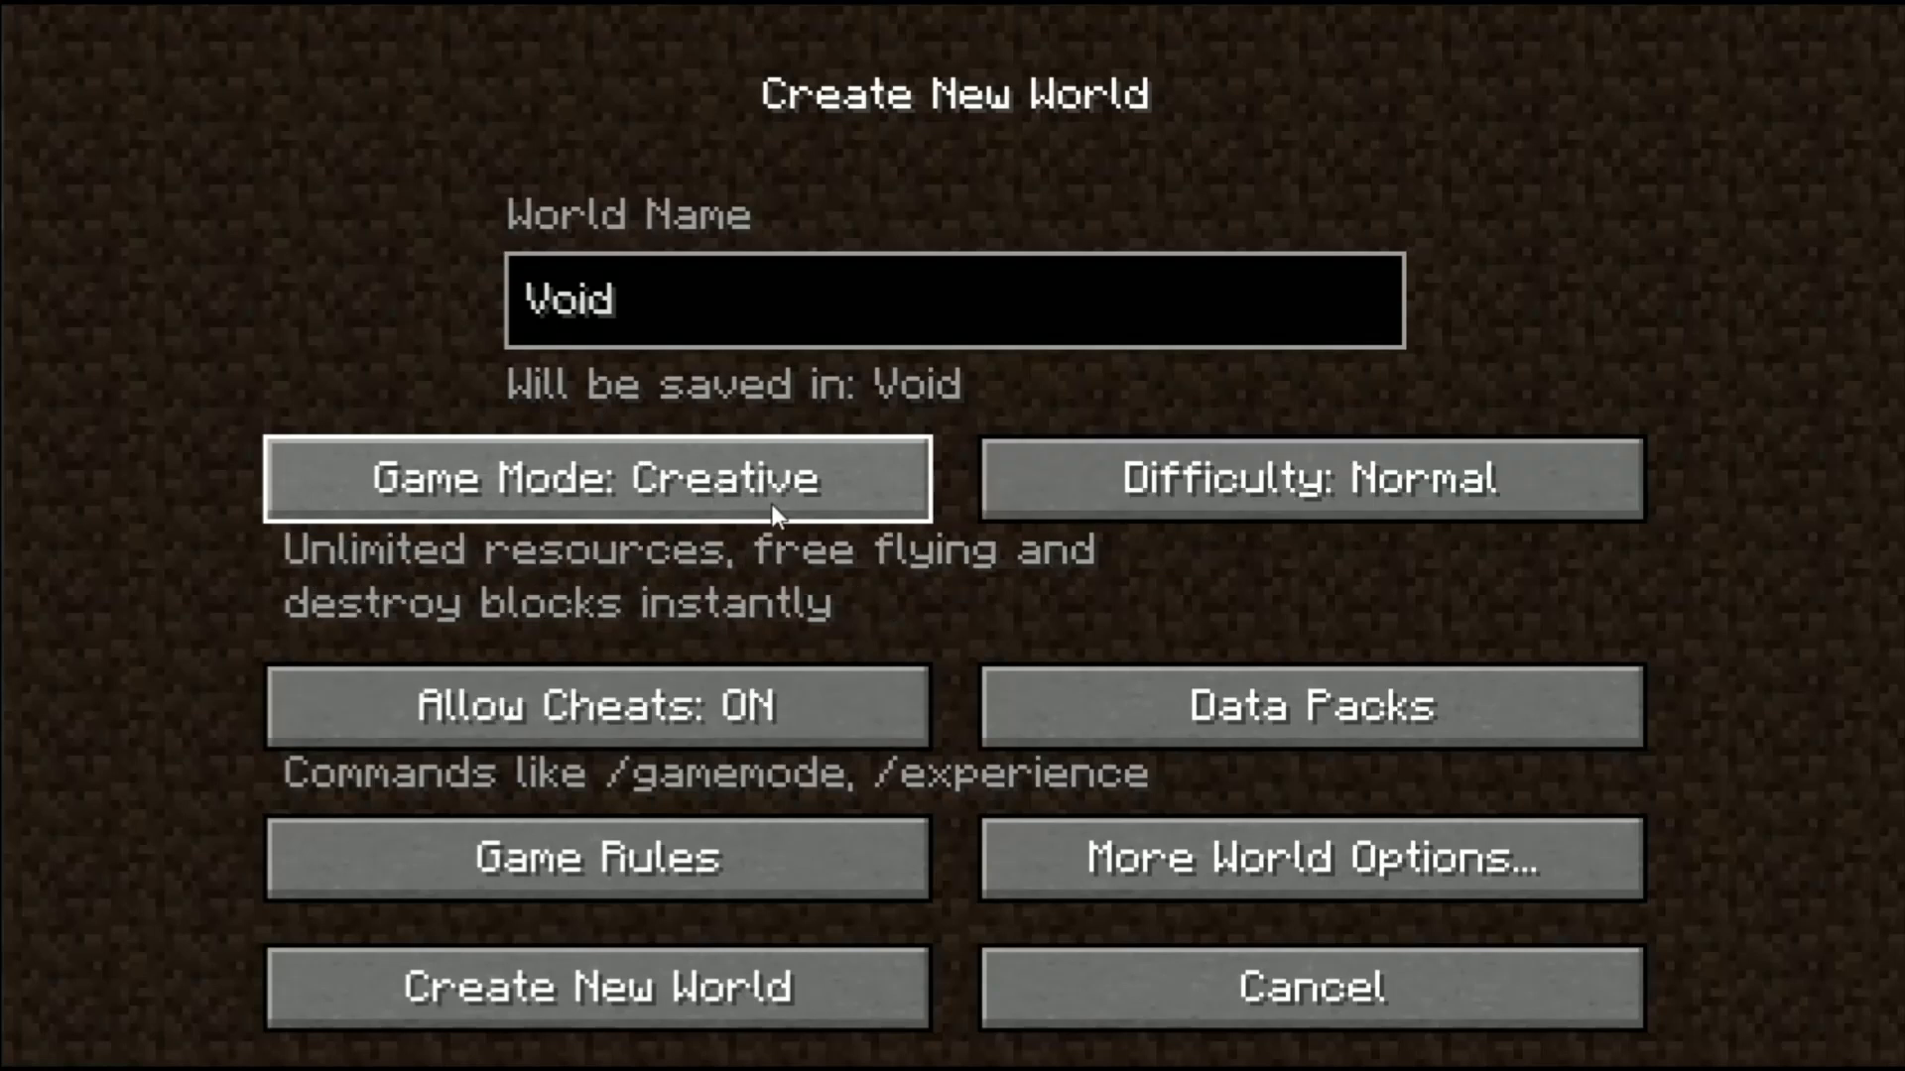
pyautogui.click(1383, 490)
pyautogui.click(1383, 490)
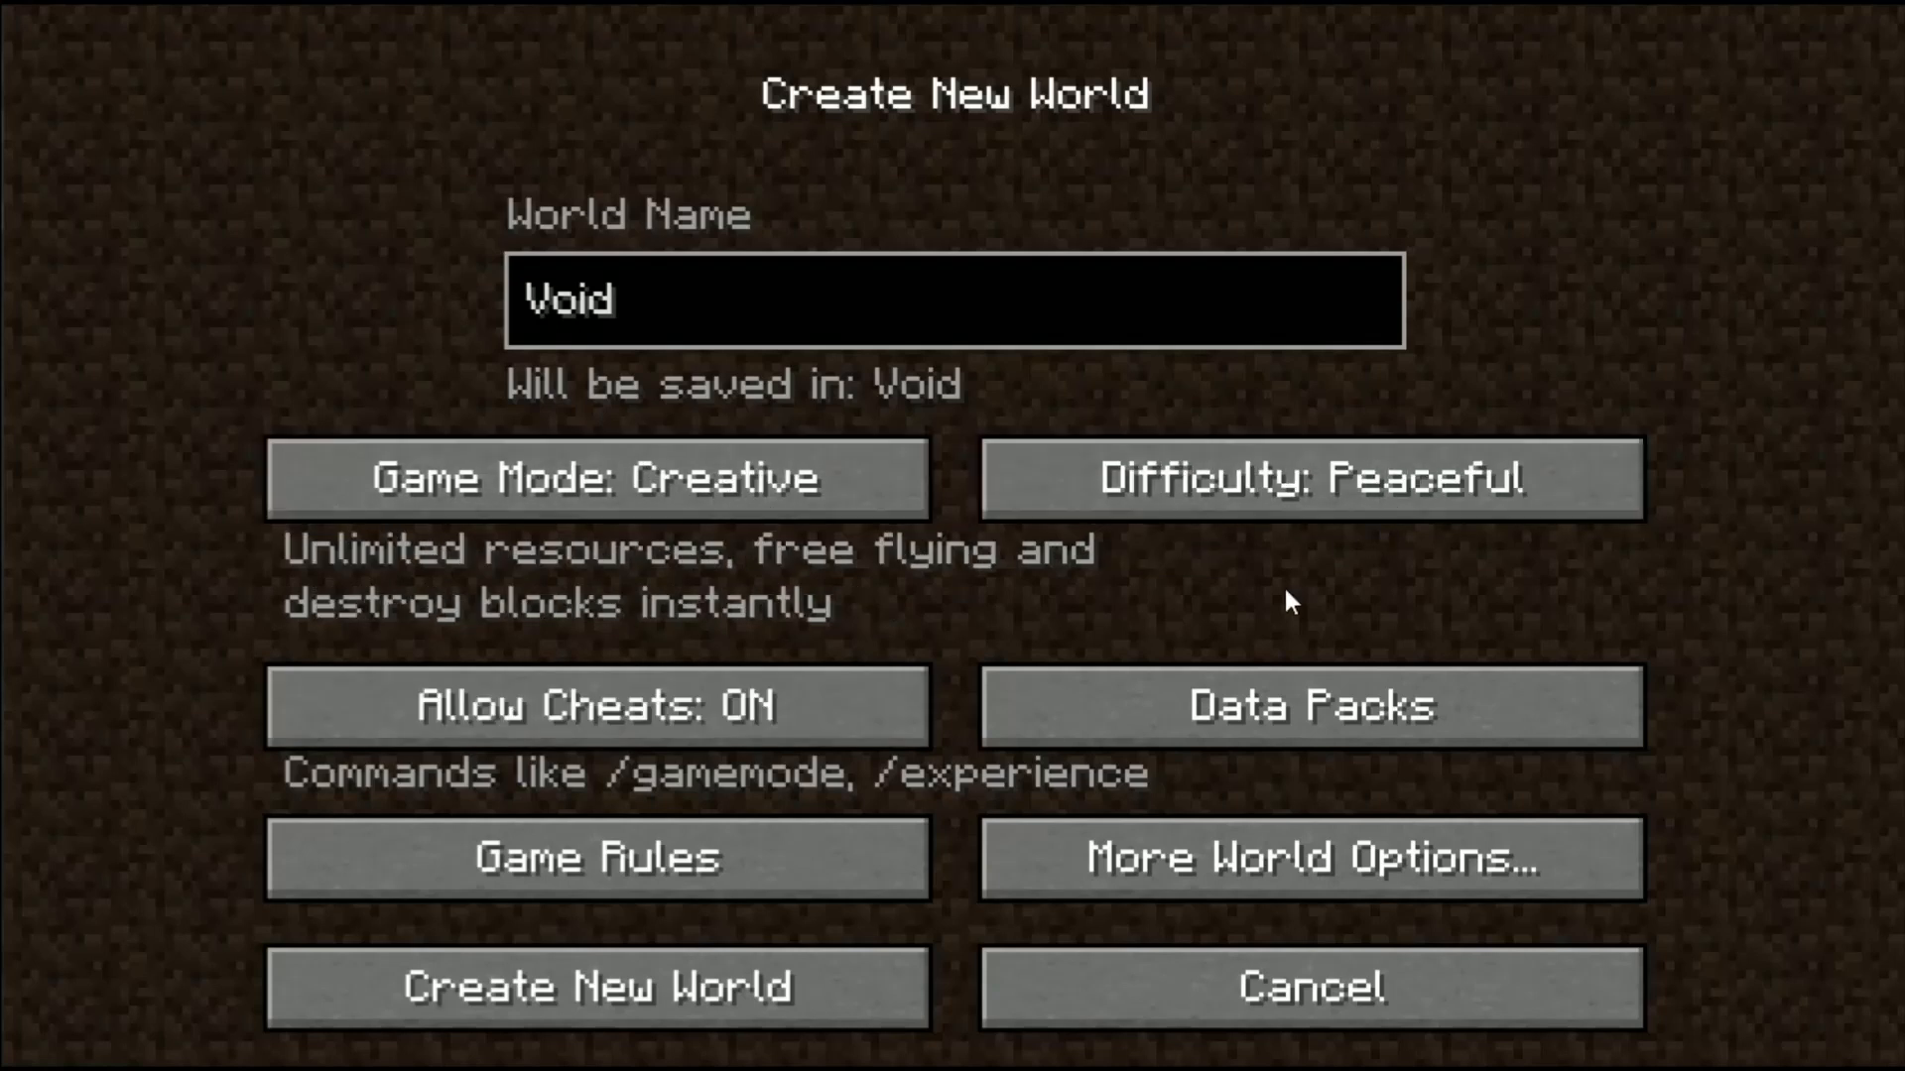
# Step: Turn off structure generation and set the world type to Superflat
pyautogui.click(1376, 853)
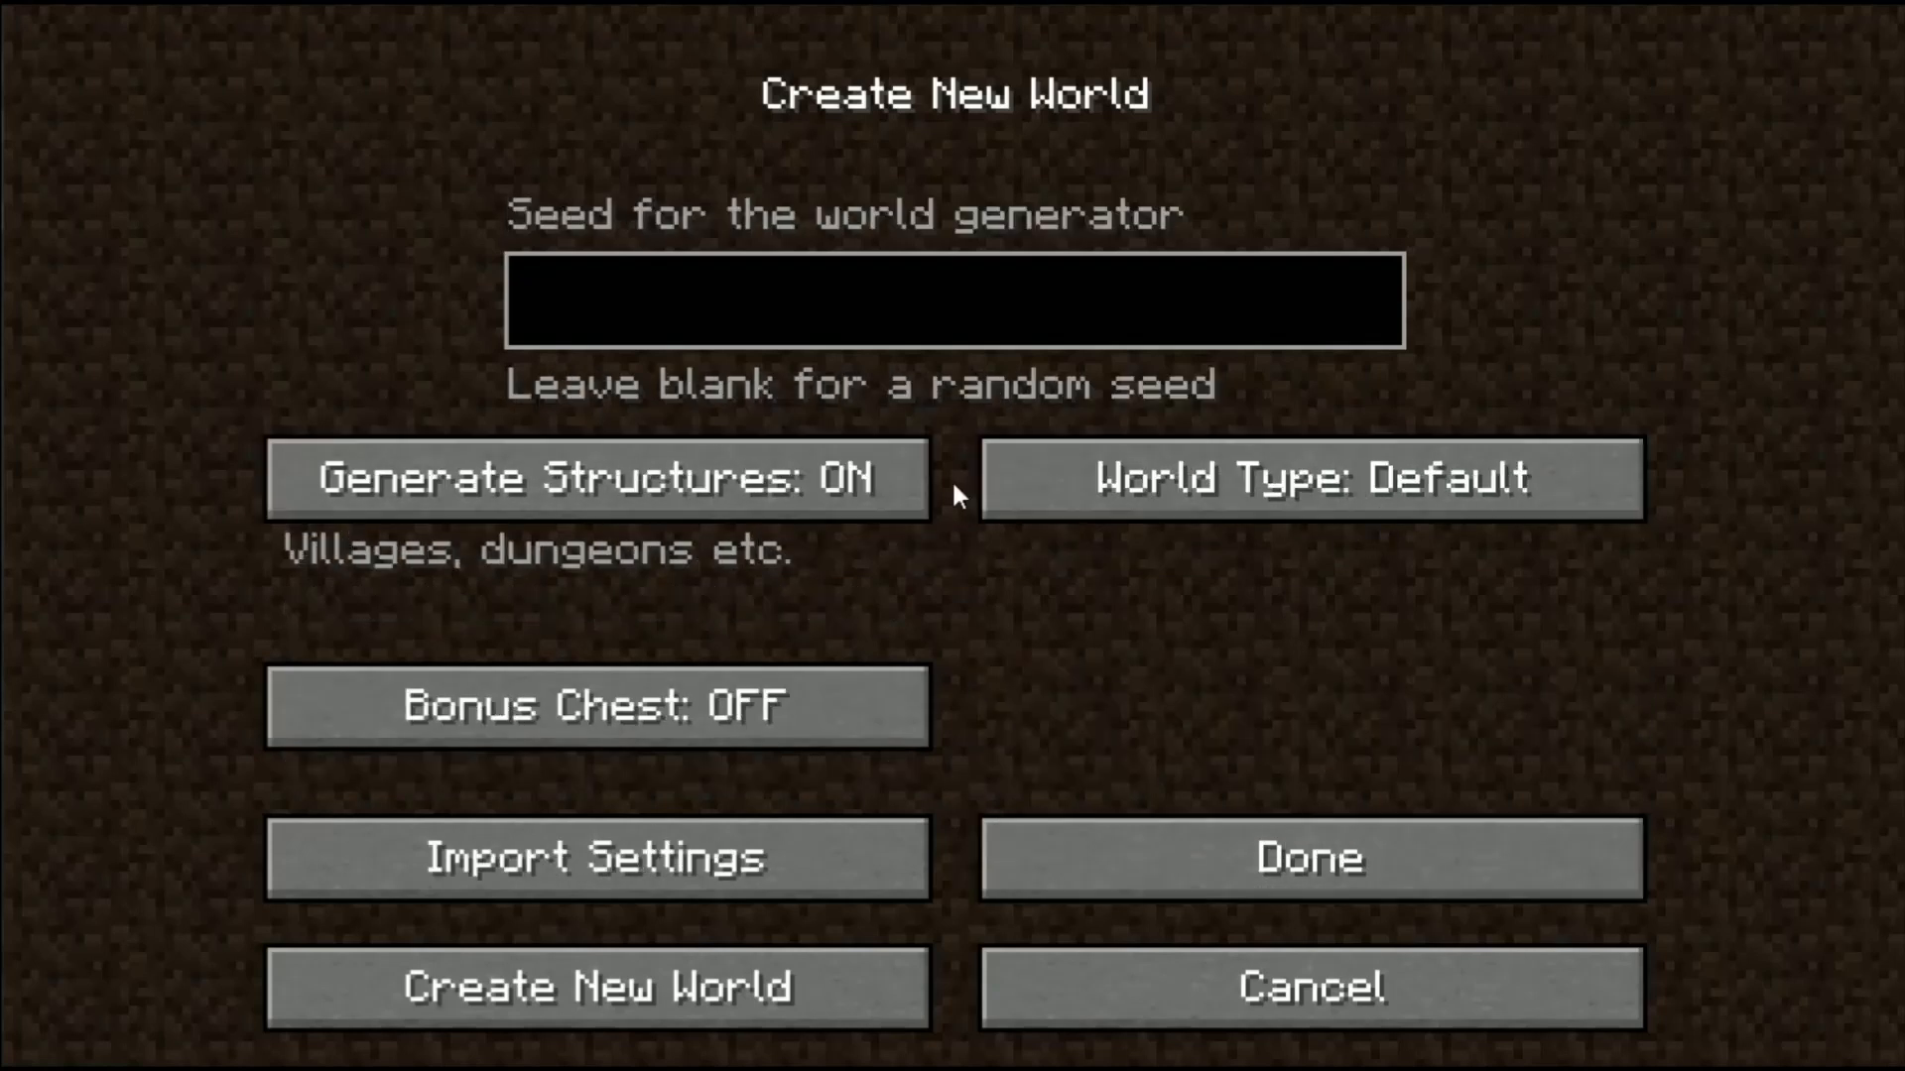
pyautogui.click(886, 453)
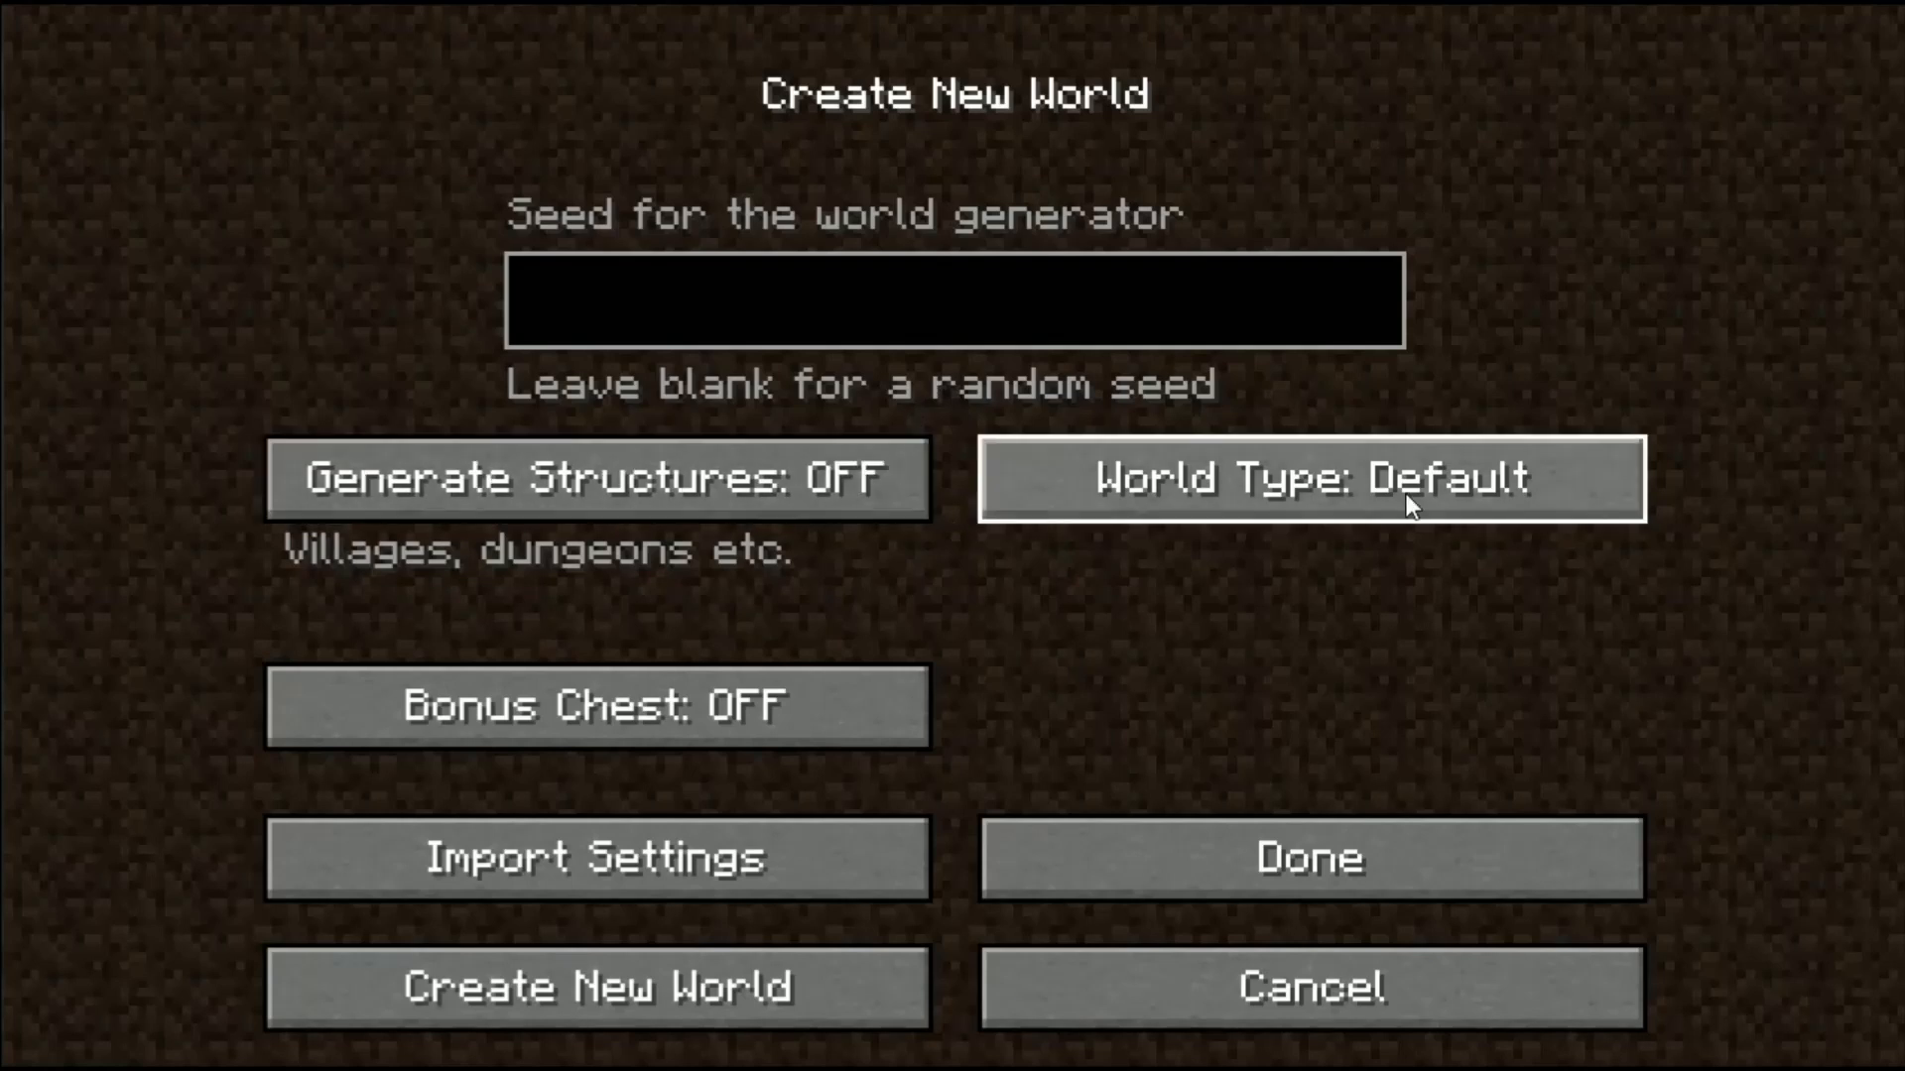
pyautogui.click(1314, 487)
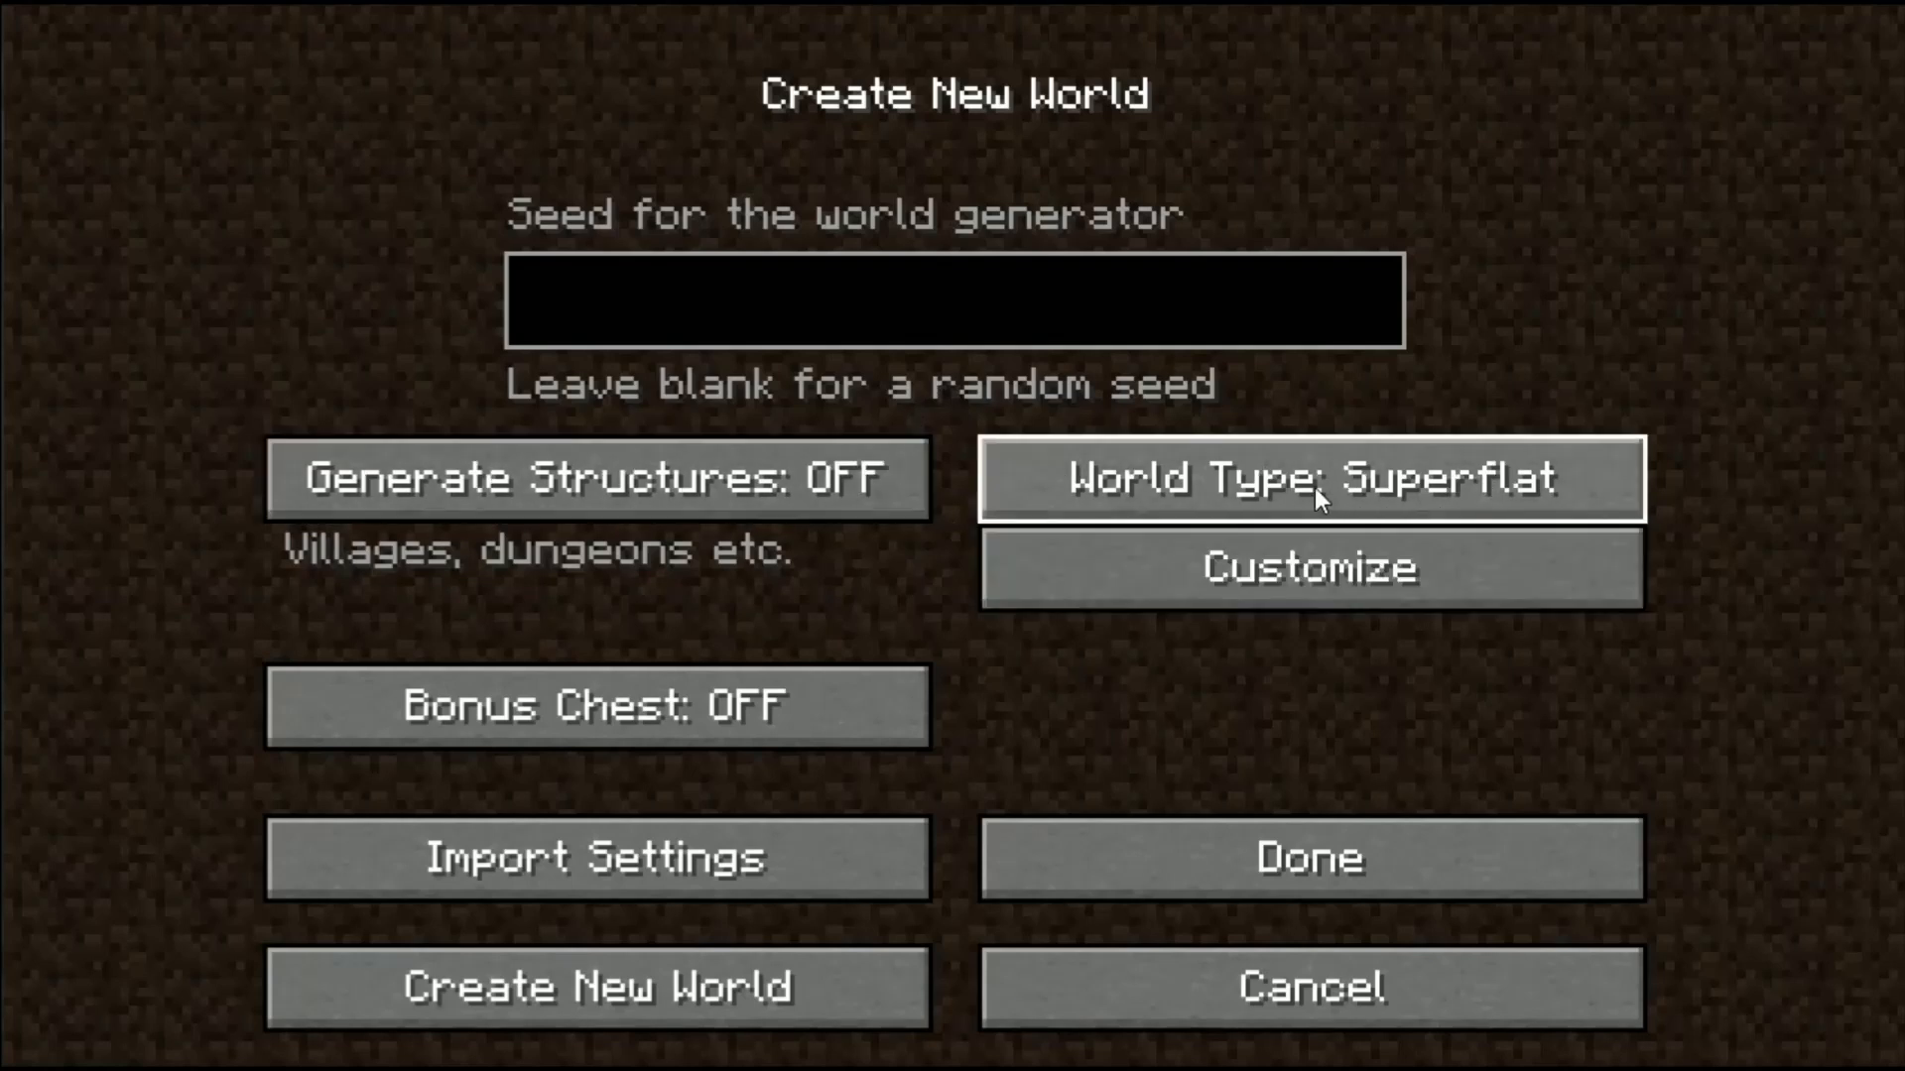
# Step: Remove the grass block, dirt and bedrock layers from the superflat customization, and create the world
pyautogui.click(1290, 585)
pyautogui.click(707, 255)
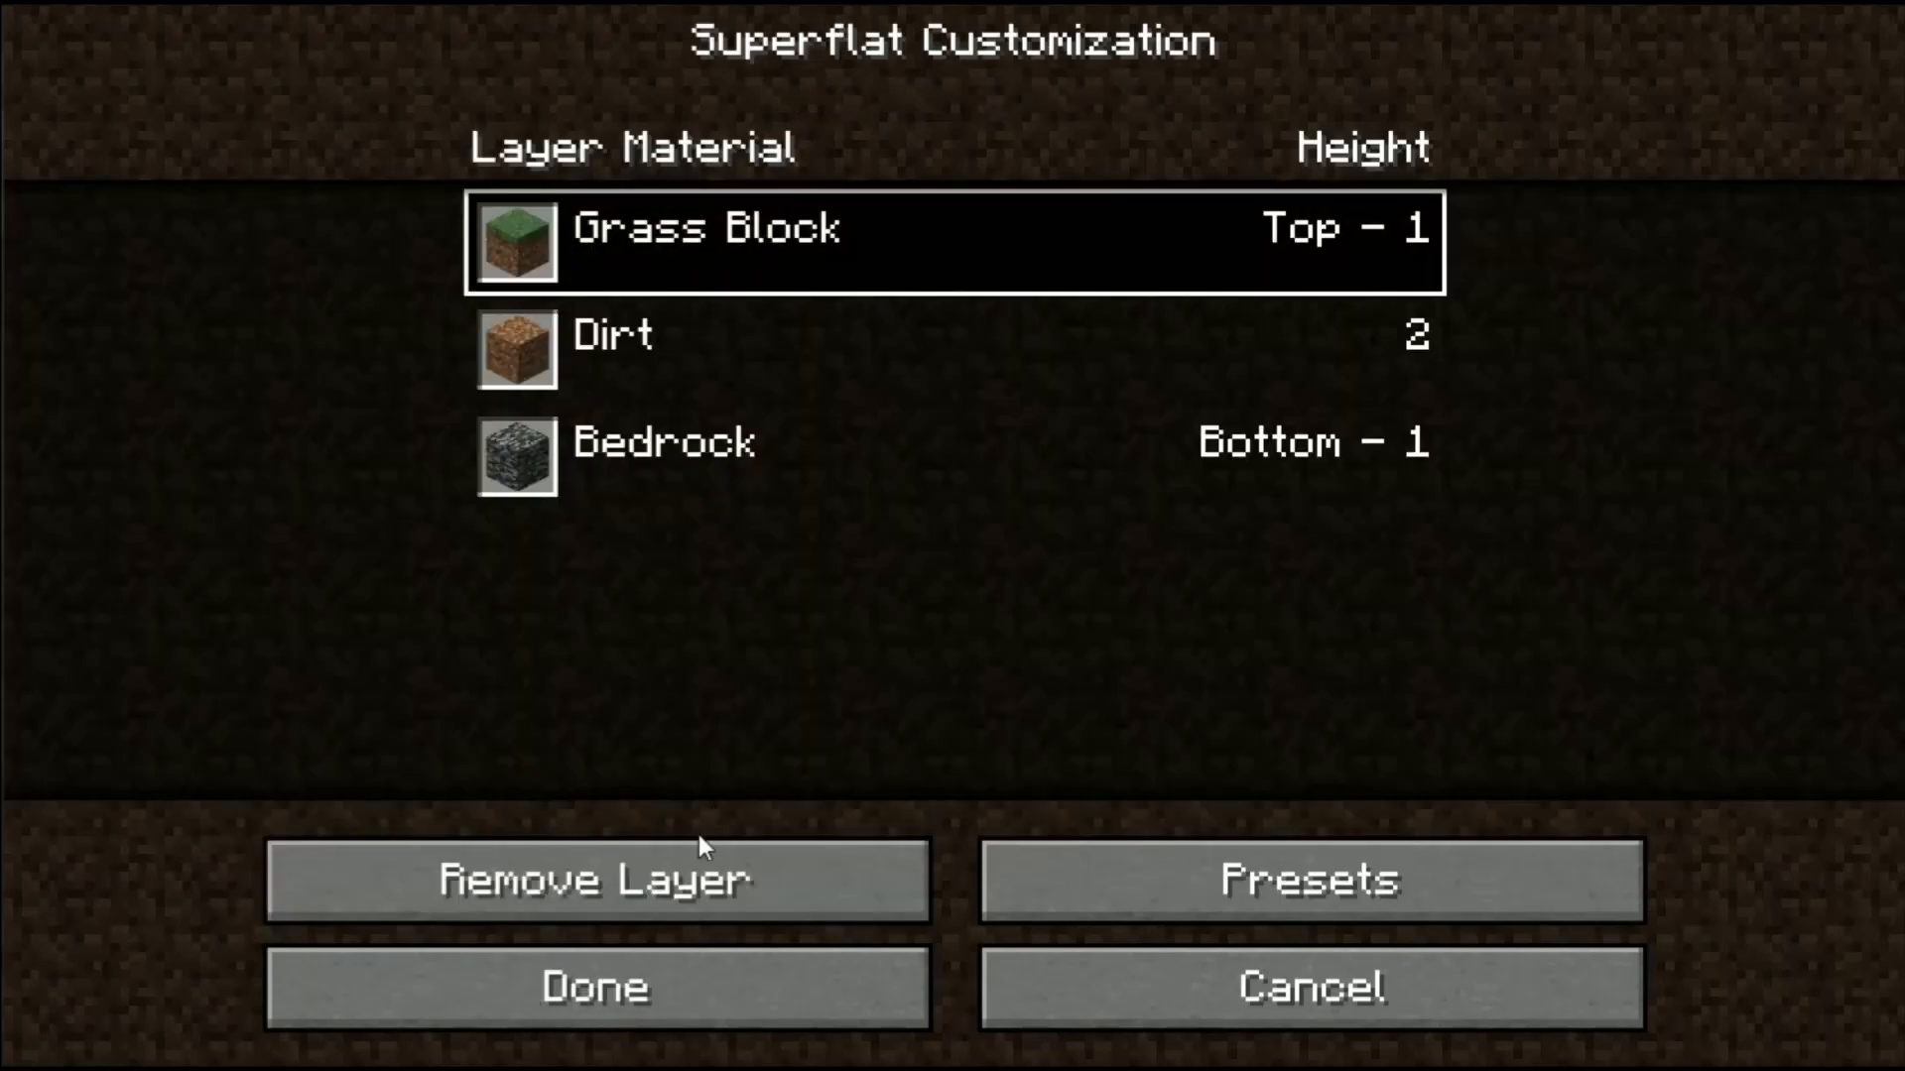
pyautogui.click(733, 871)
pyautogui.click(728, 869)
pyautogui.click(728, 870)
pyautogui.click(767, 952)
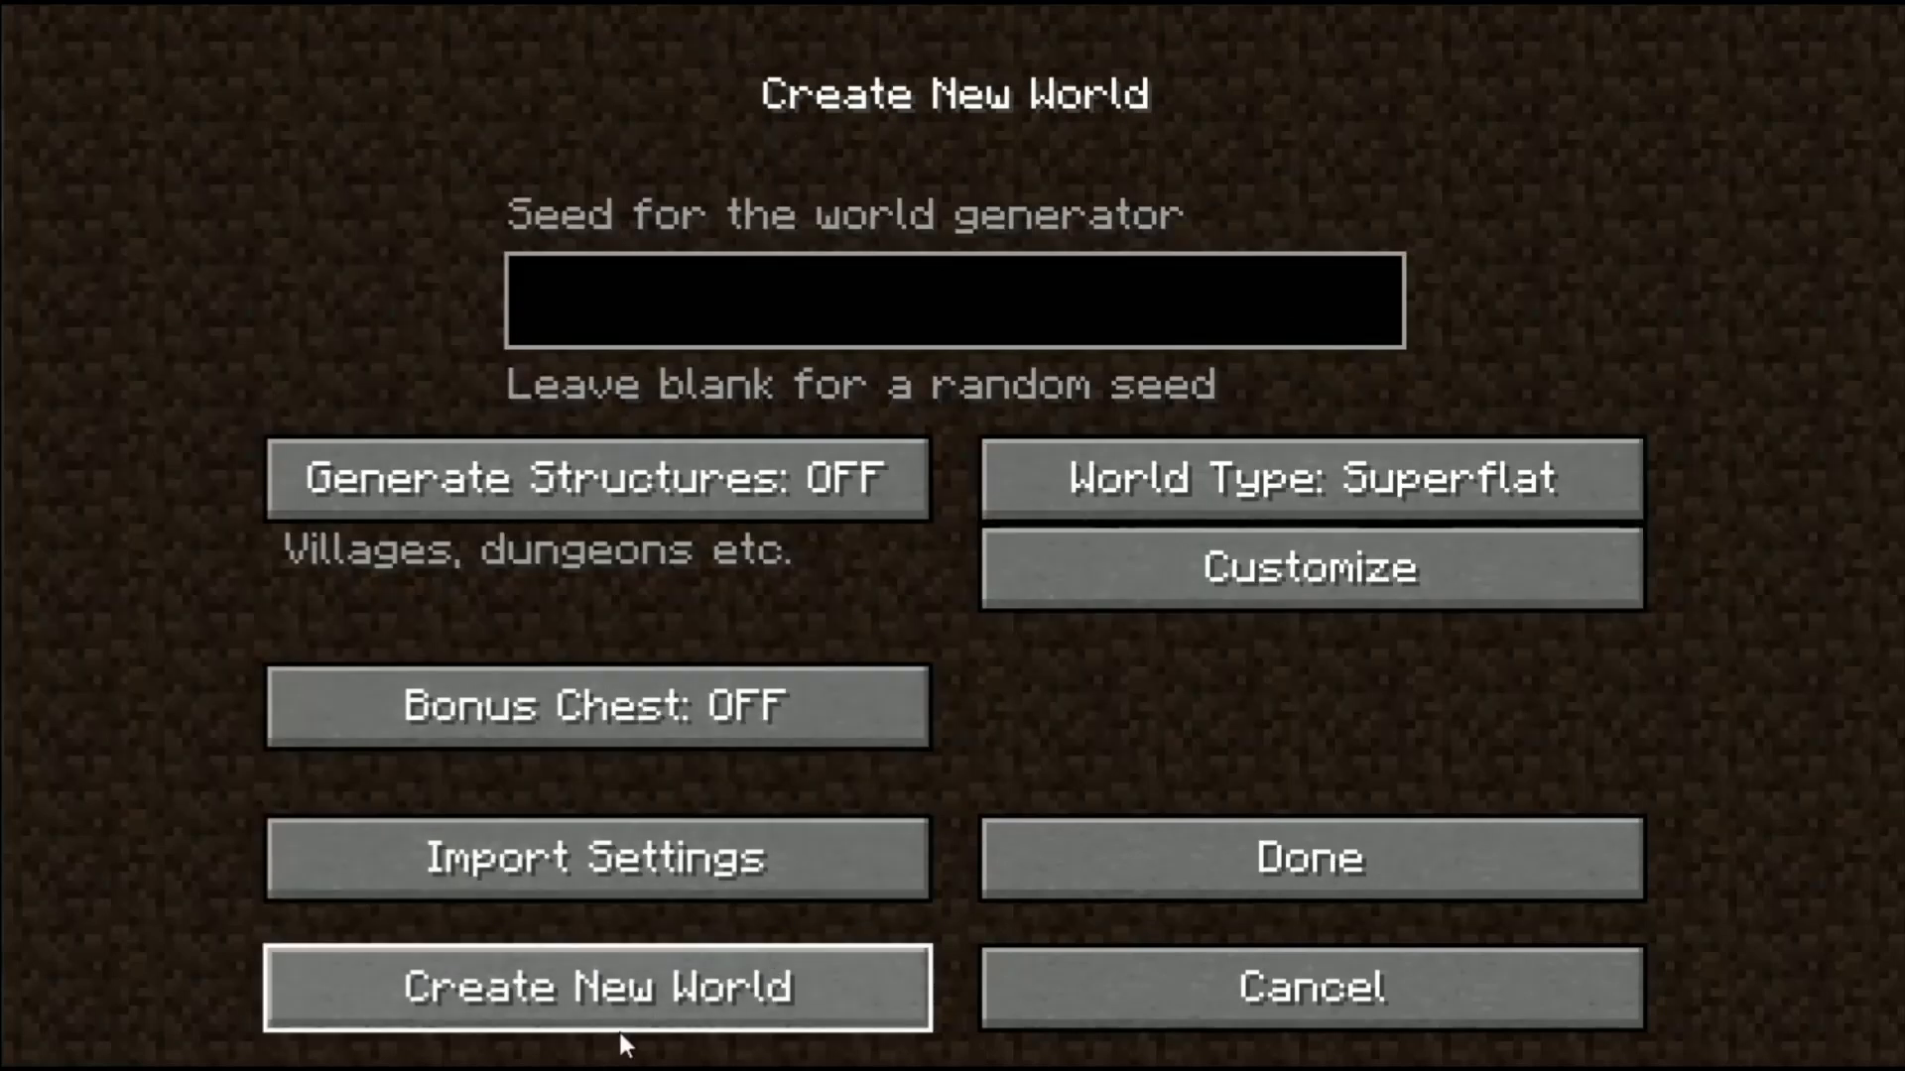
pyautogui.click(1105, 869)
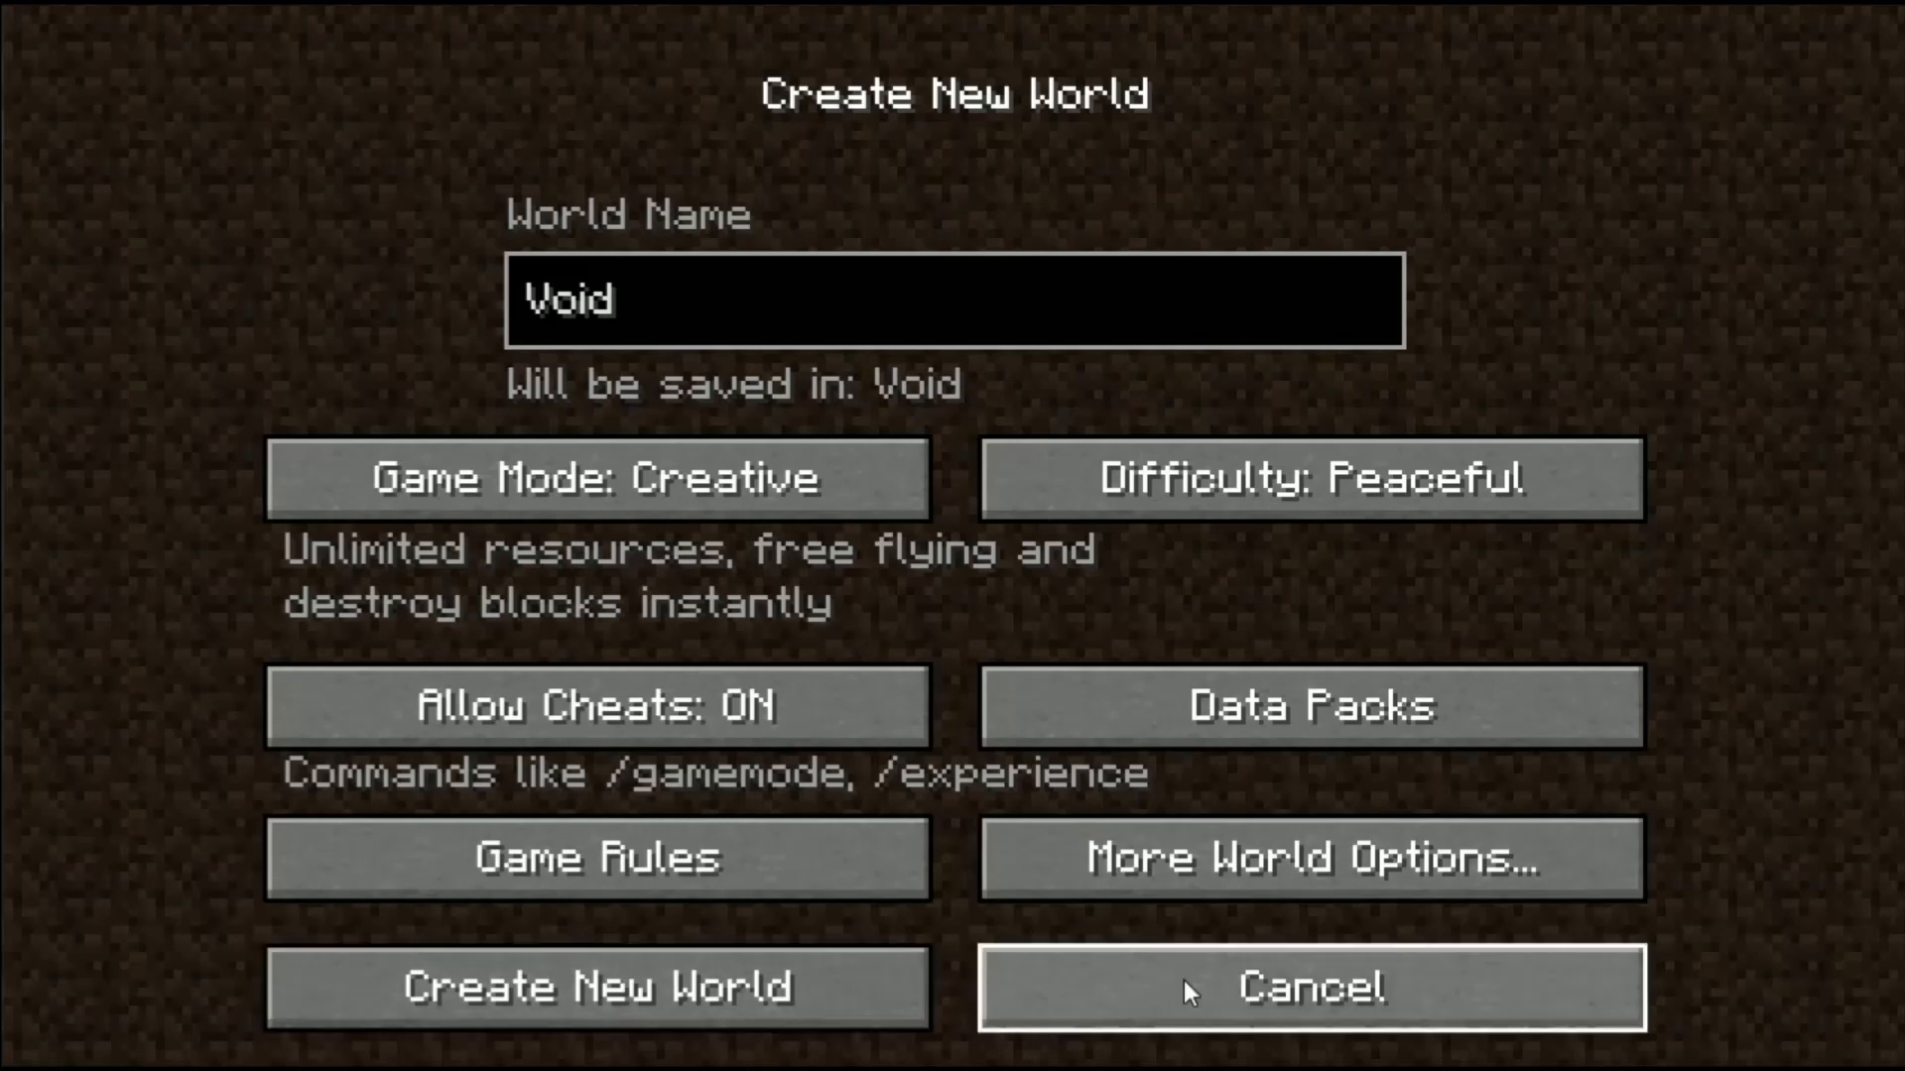
pyautogui.click(745, 978)
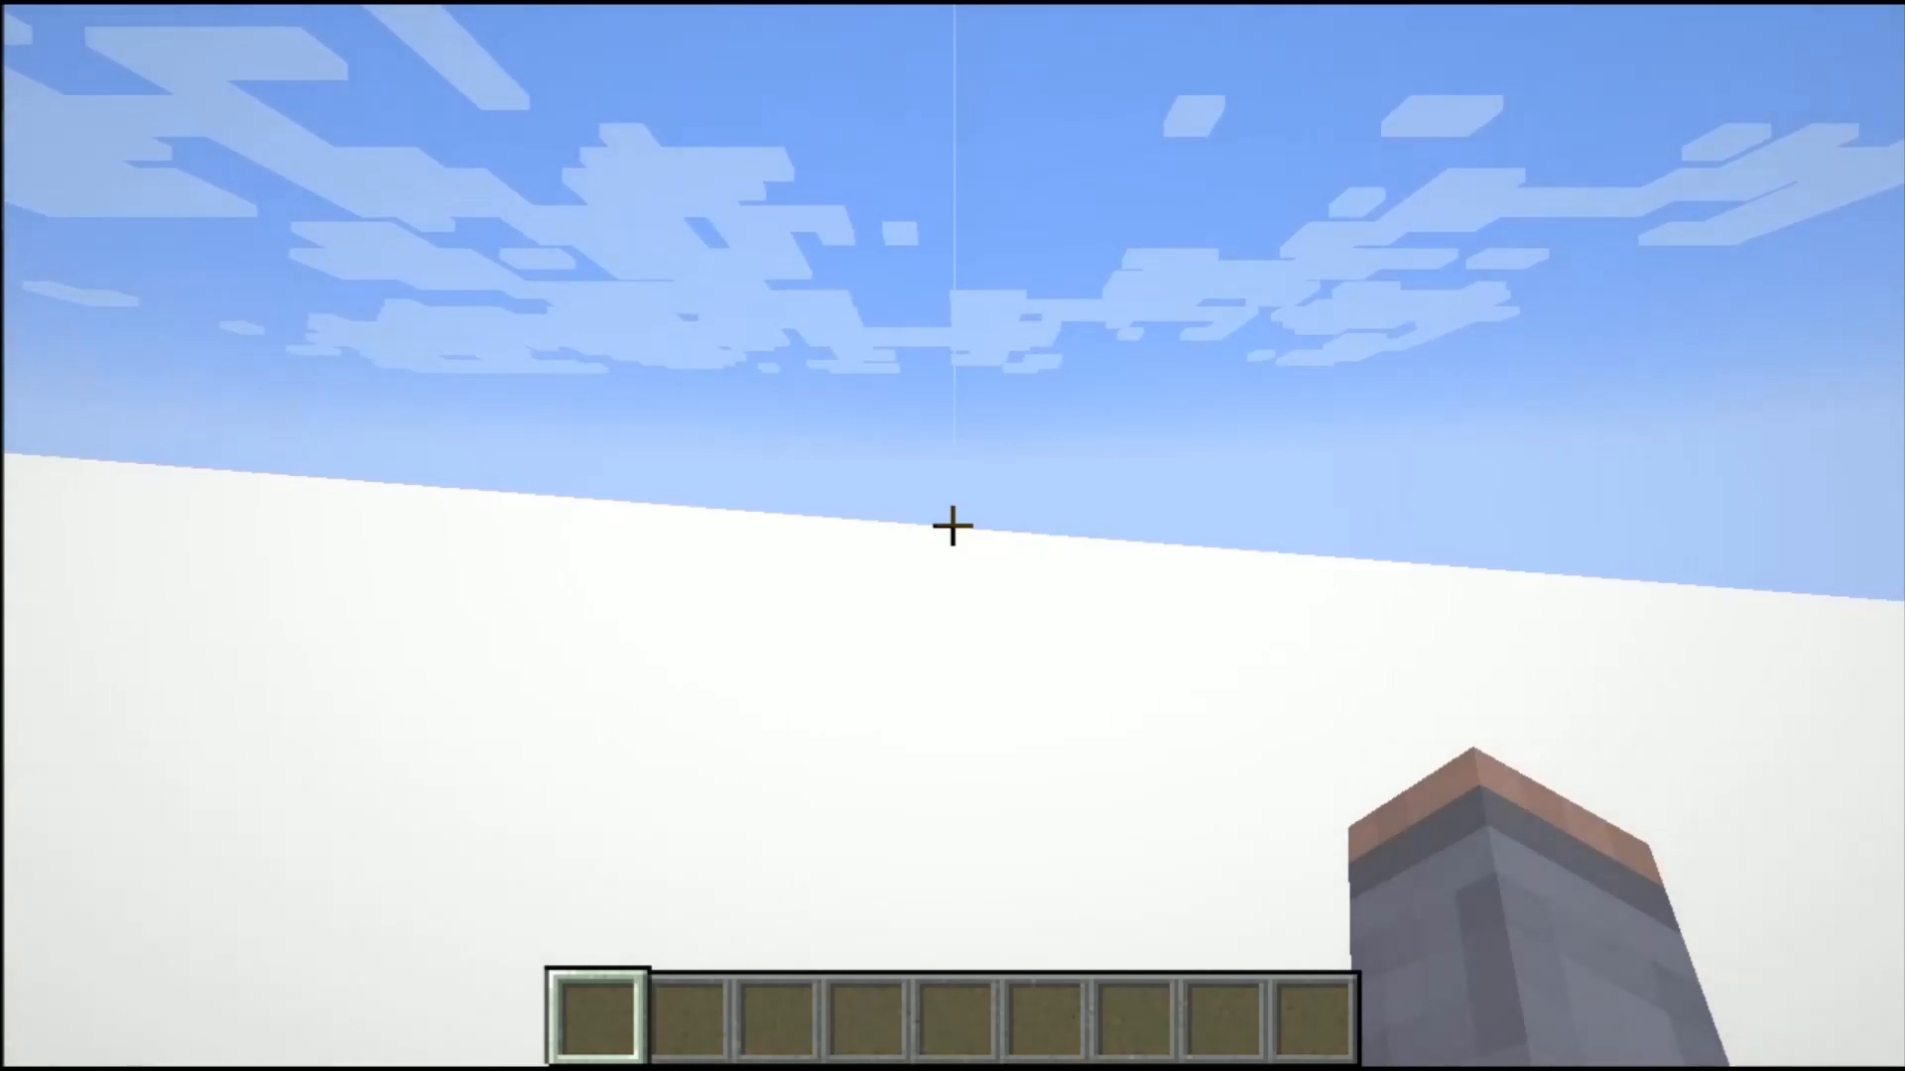
# Step: Teleport the nearest player to 0 100 0 with the command /tp @p 0 100 0
pyautogui.press('t')
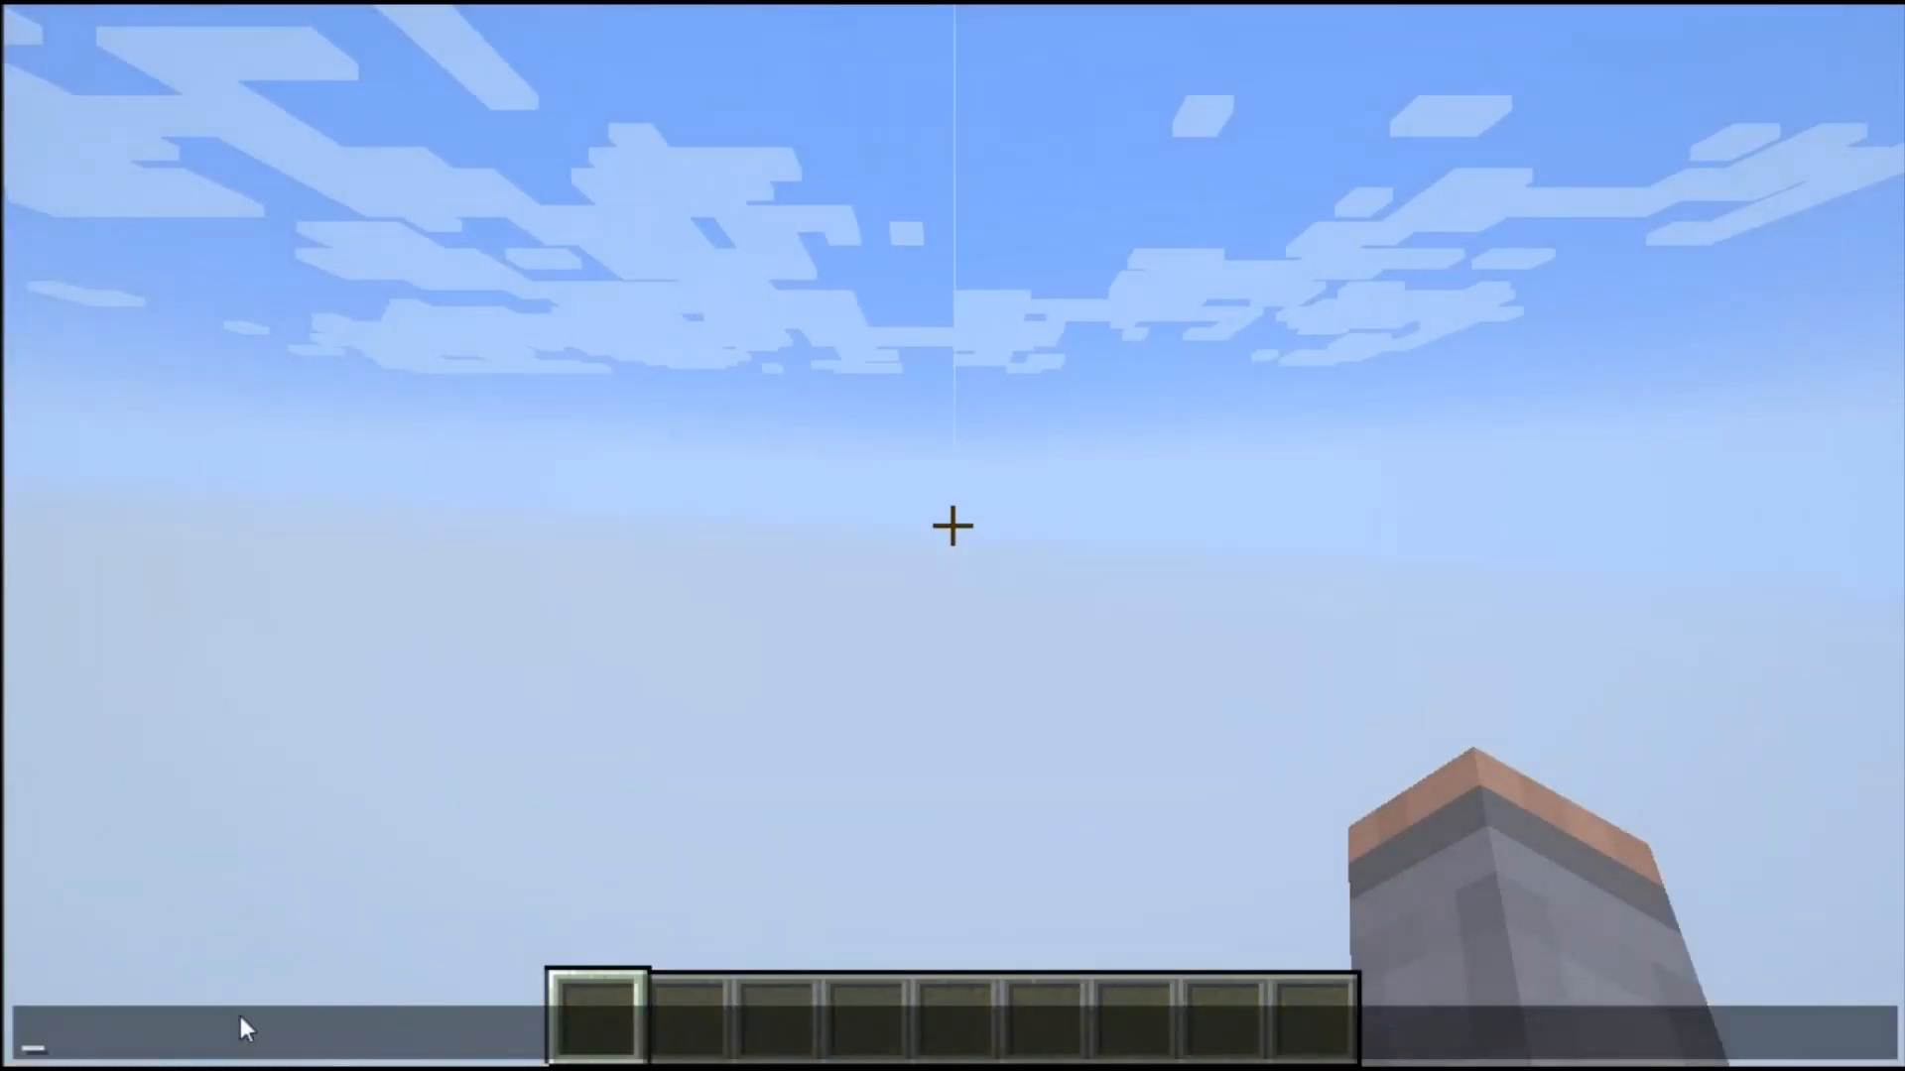
pyautogui.write('/tp @p 0 100 0')
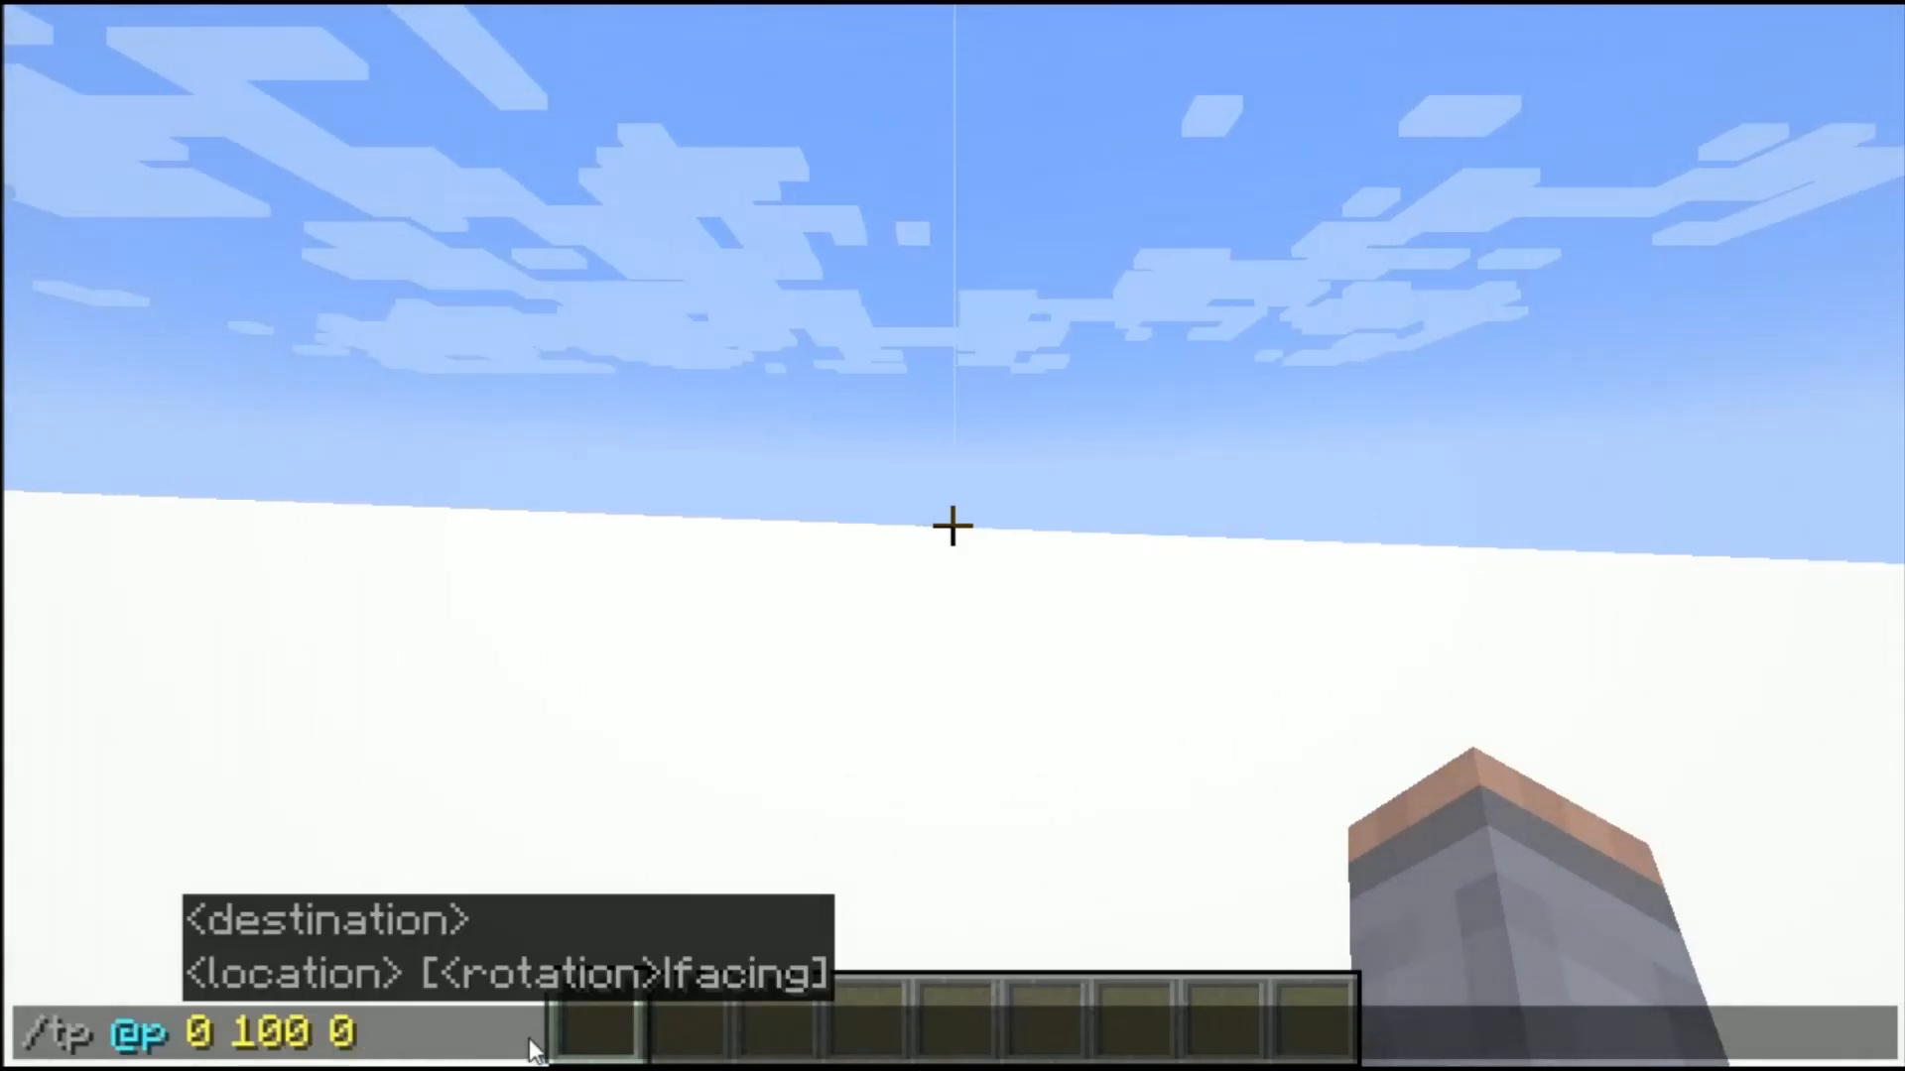
pyautogui.press('Return')
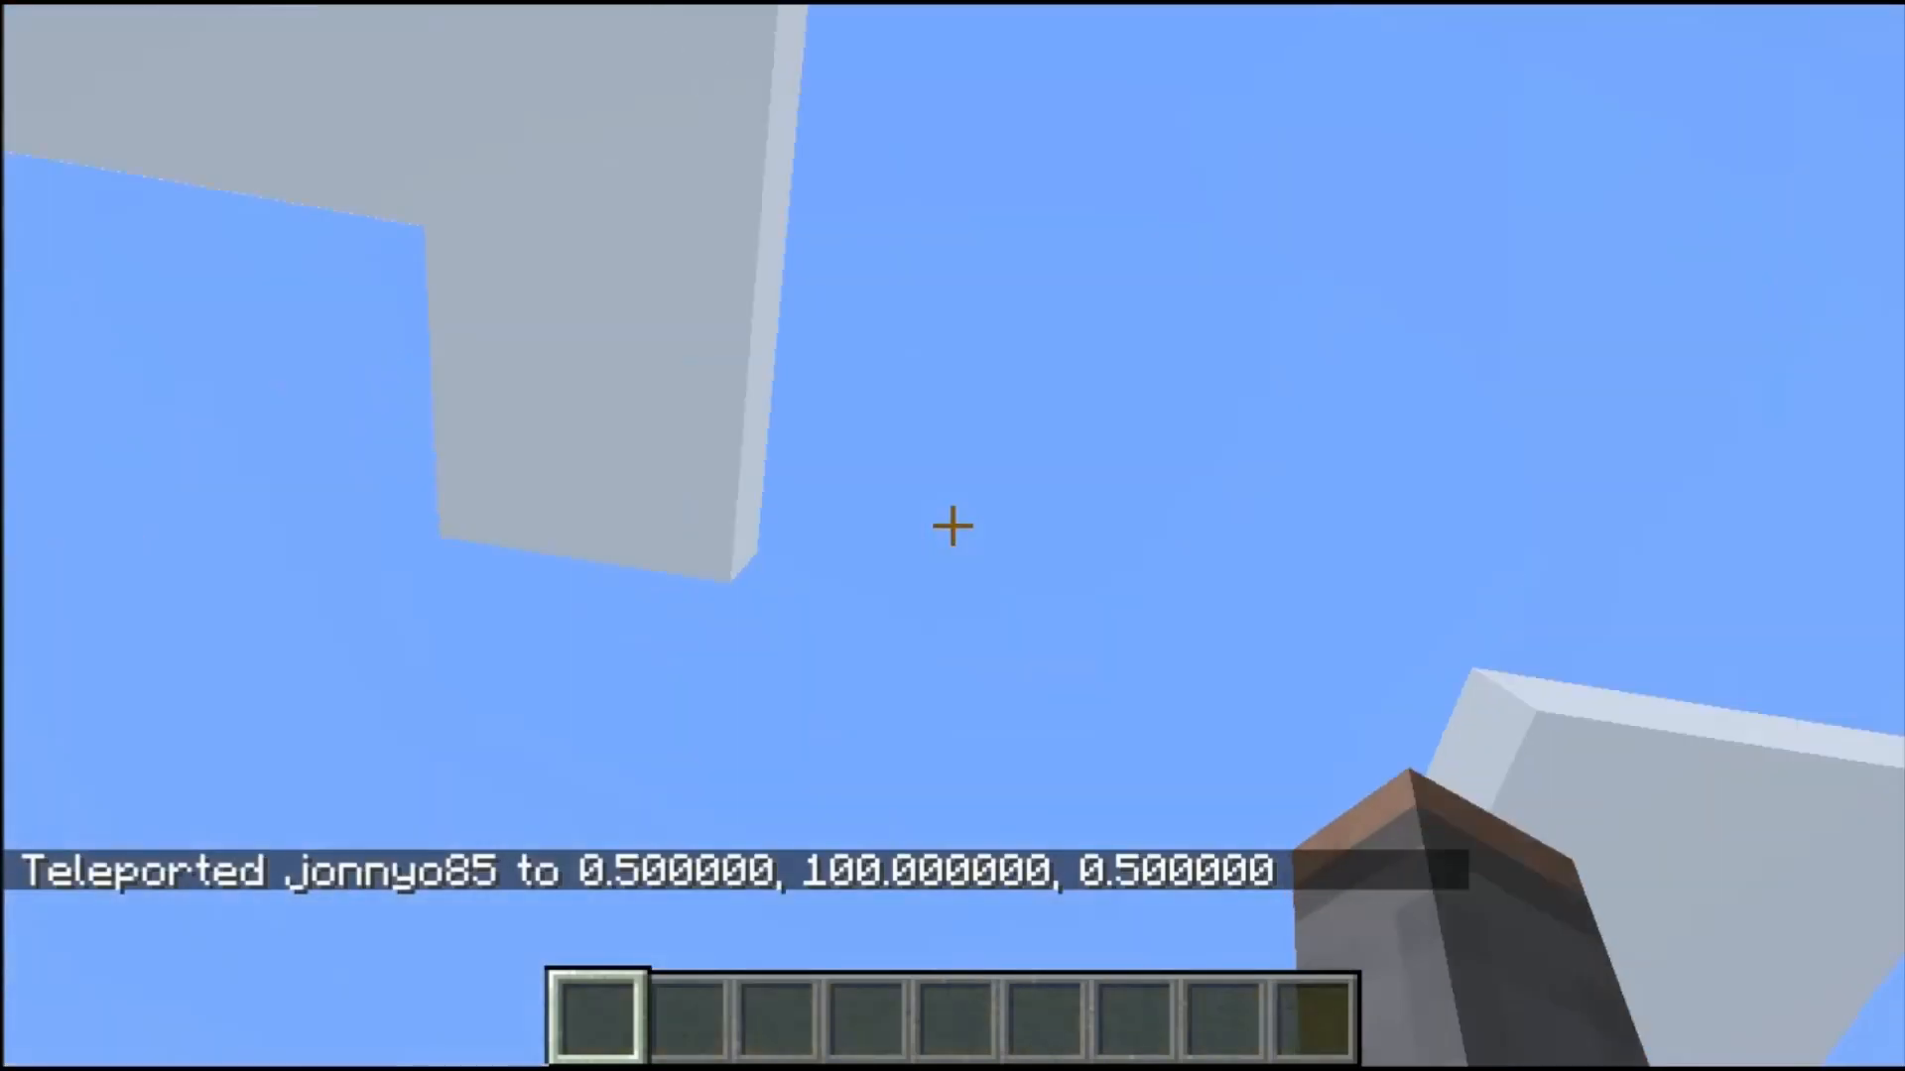
# Step: Return to the game and place a stone block beneath the player with /setblock 0 99 0 stone
pyautogui.press('Escape')
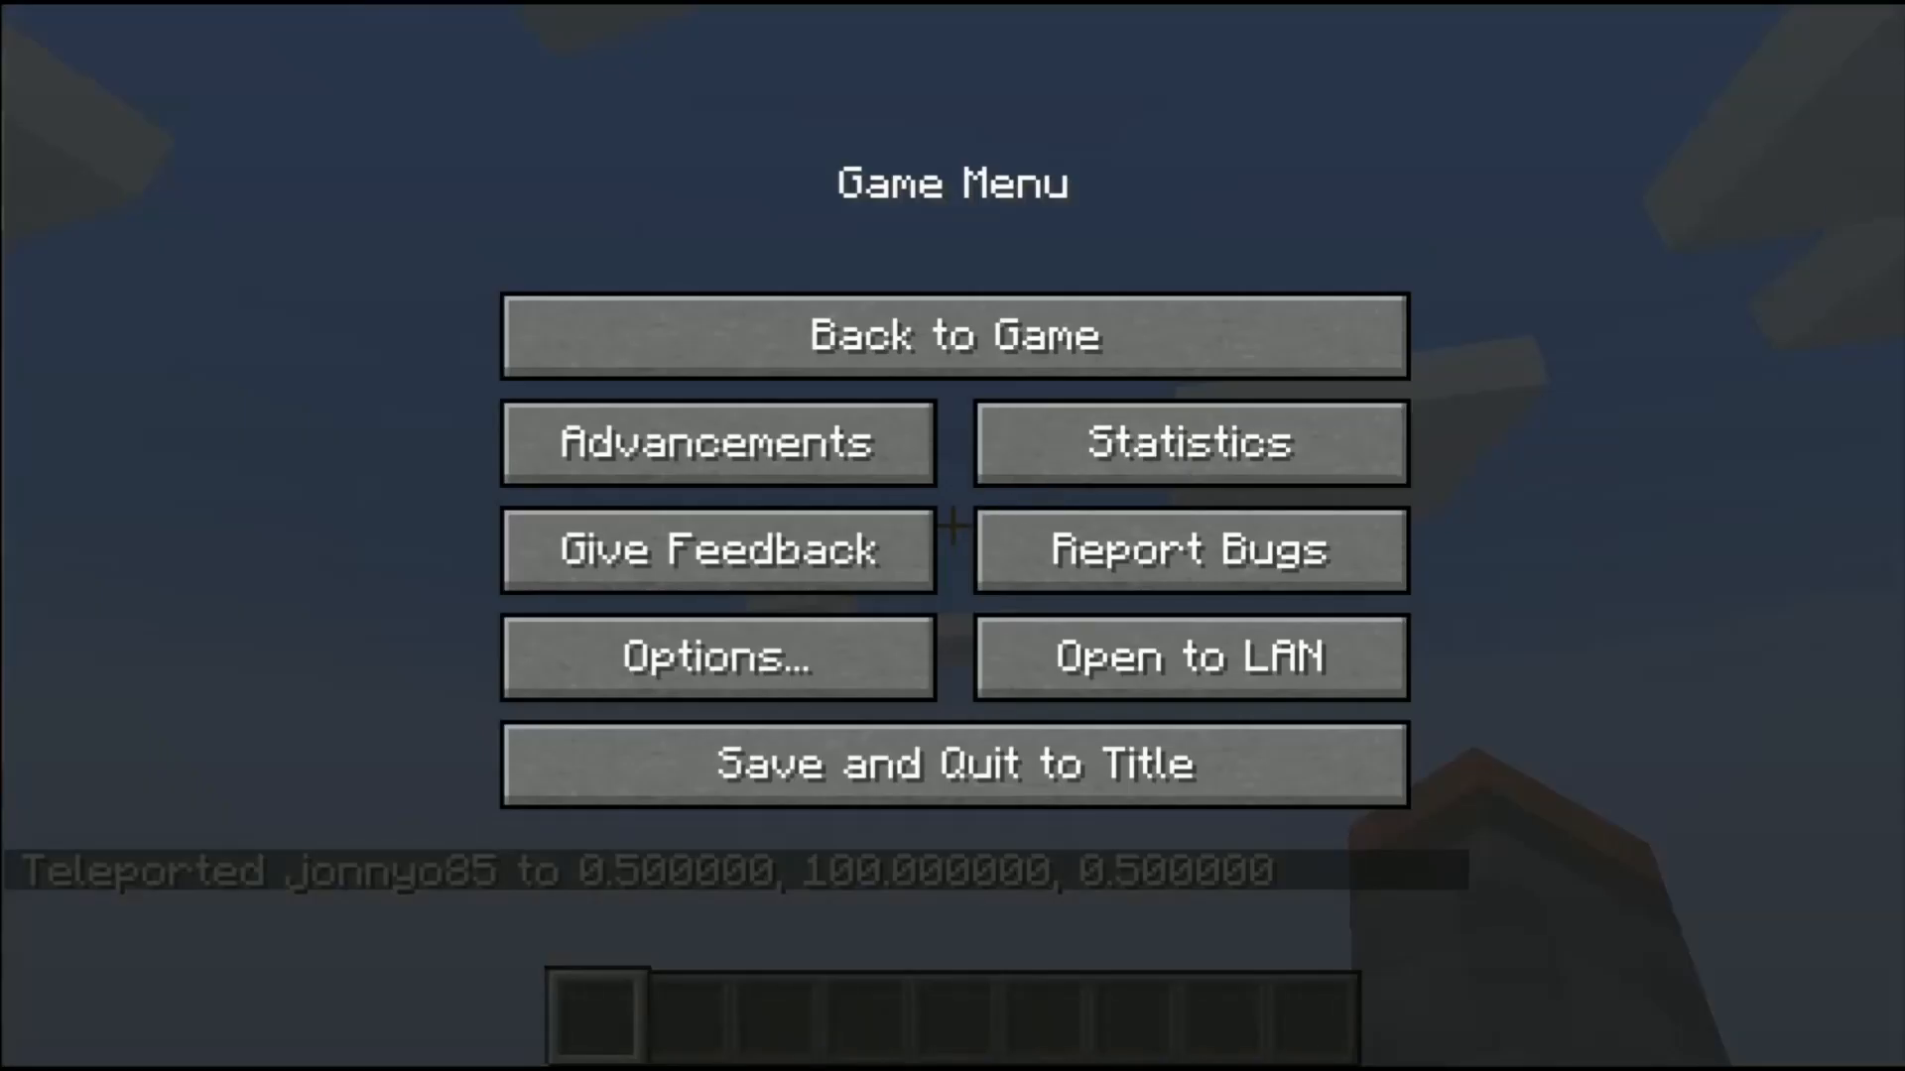
pyautogui.click(918, 344)
pyautogui.press('t')
pyautogui.write('/setblock 0 99 0 stone')
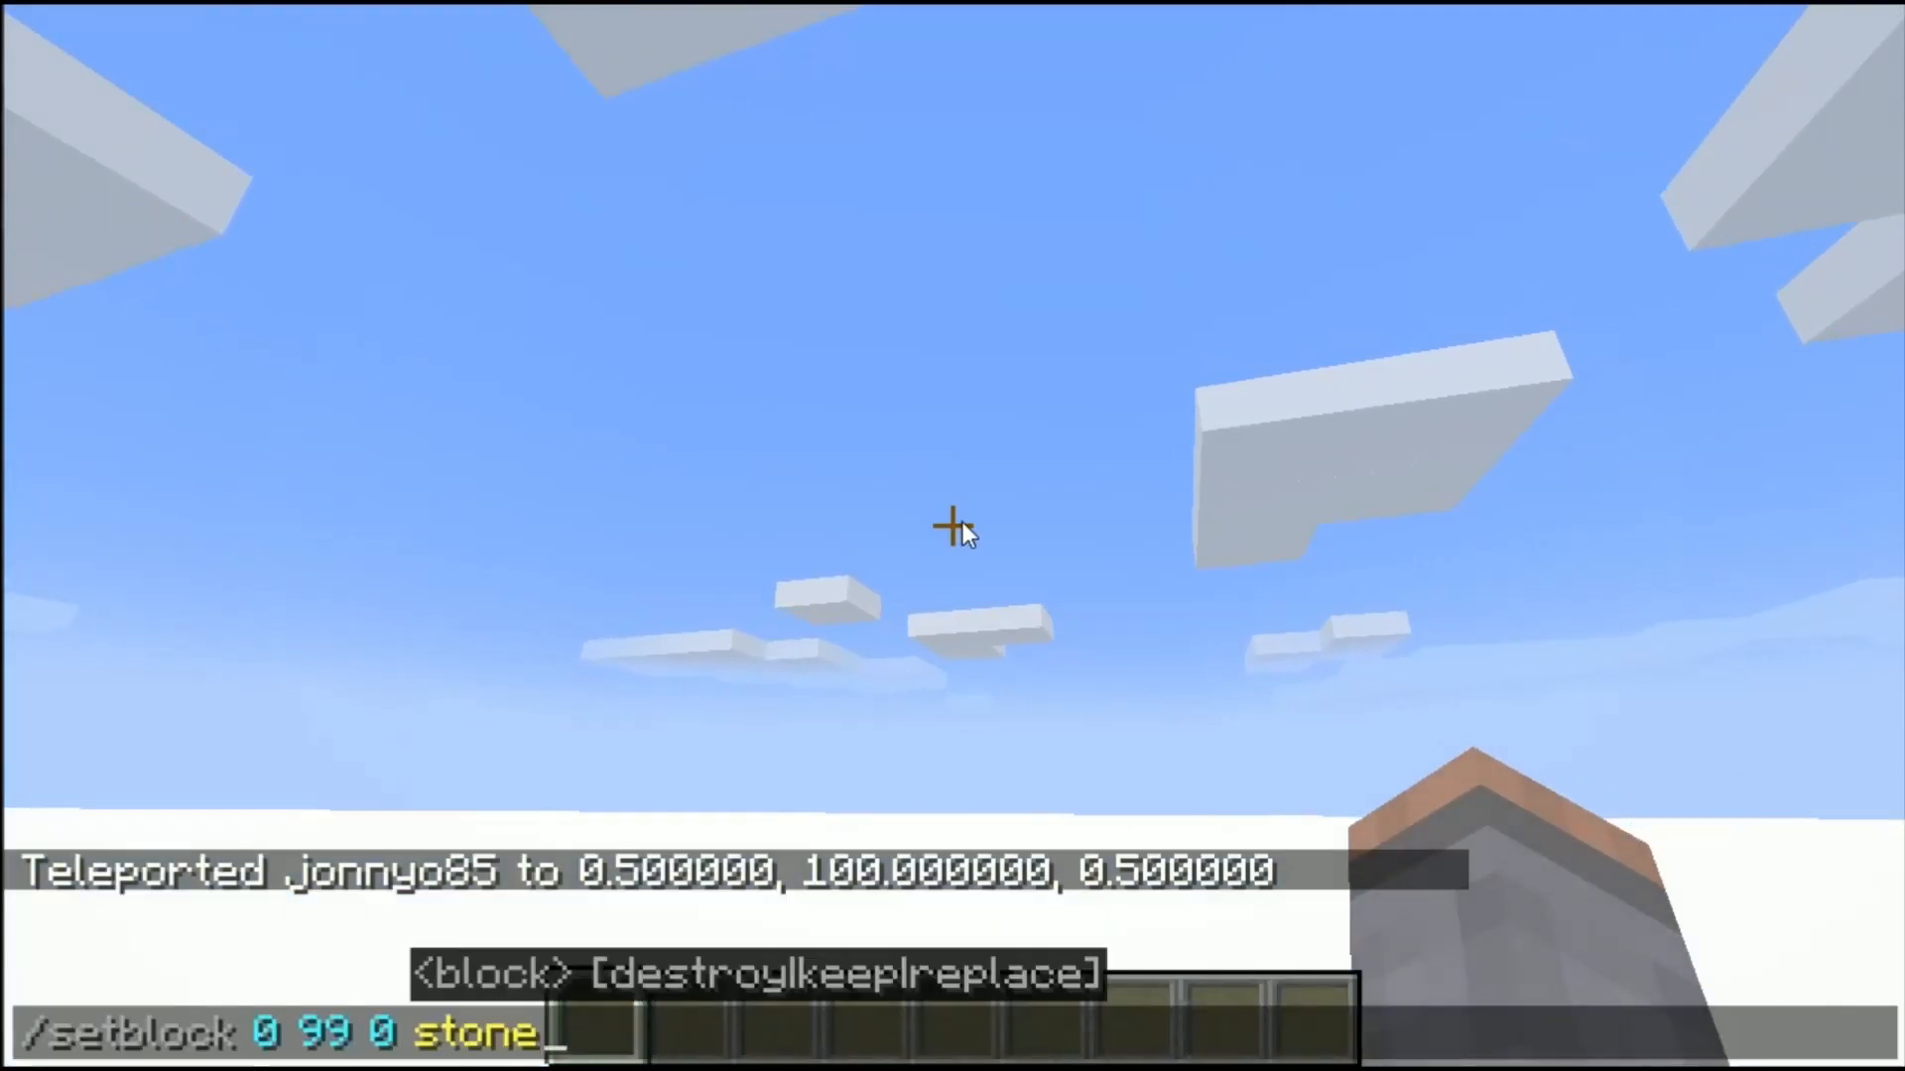
pyautogui.press('Return')
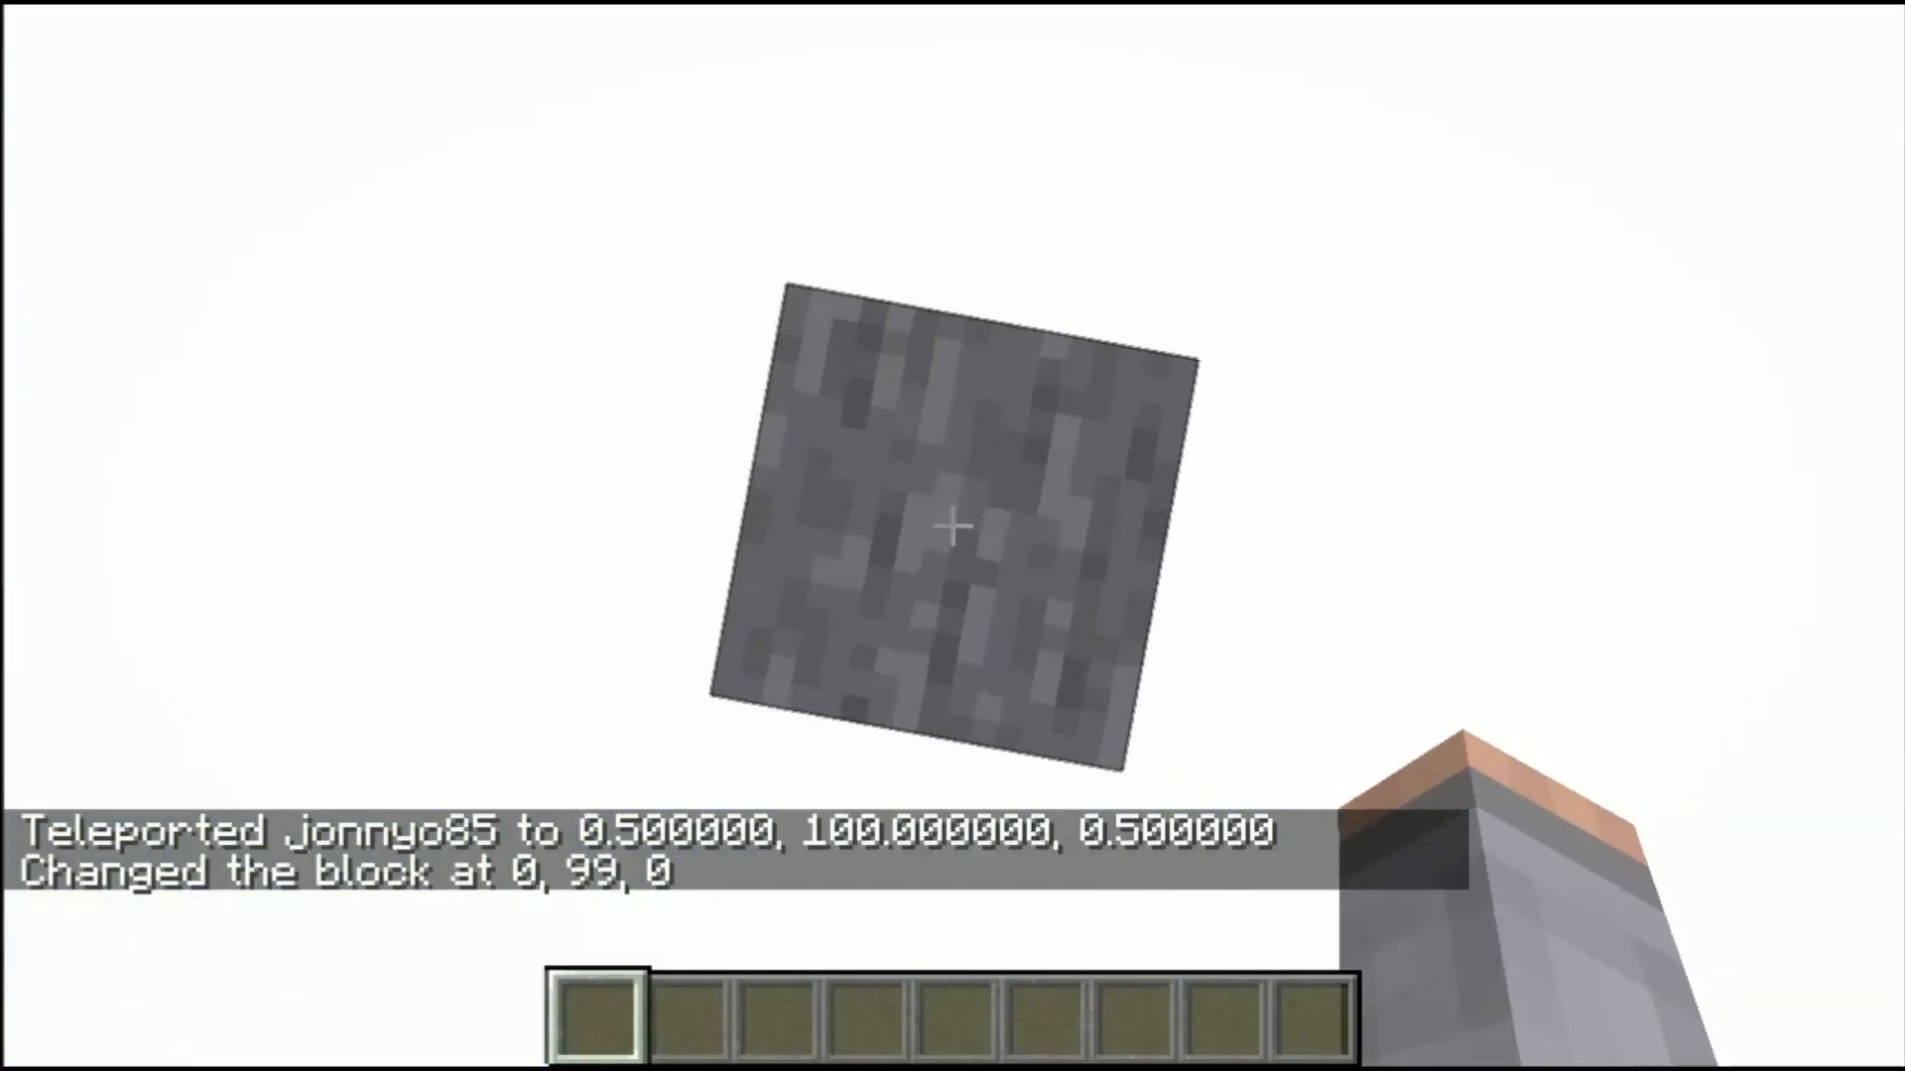
# Step: Set the world spawn point at the player's current position on the stone block with /setworldspawn
pyautogui.press('Escape')
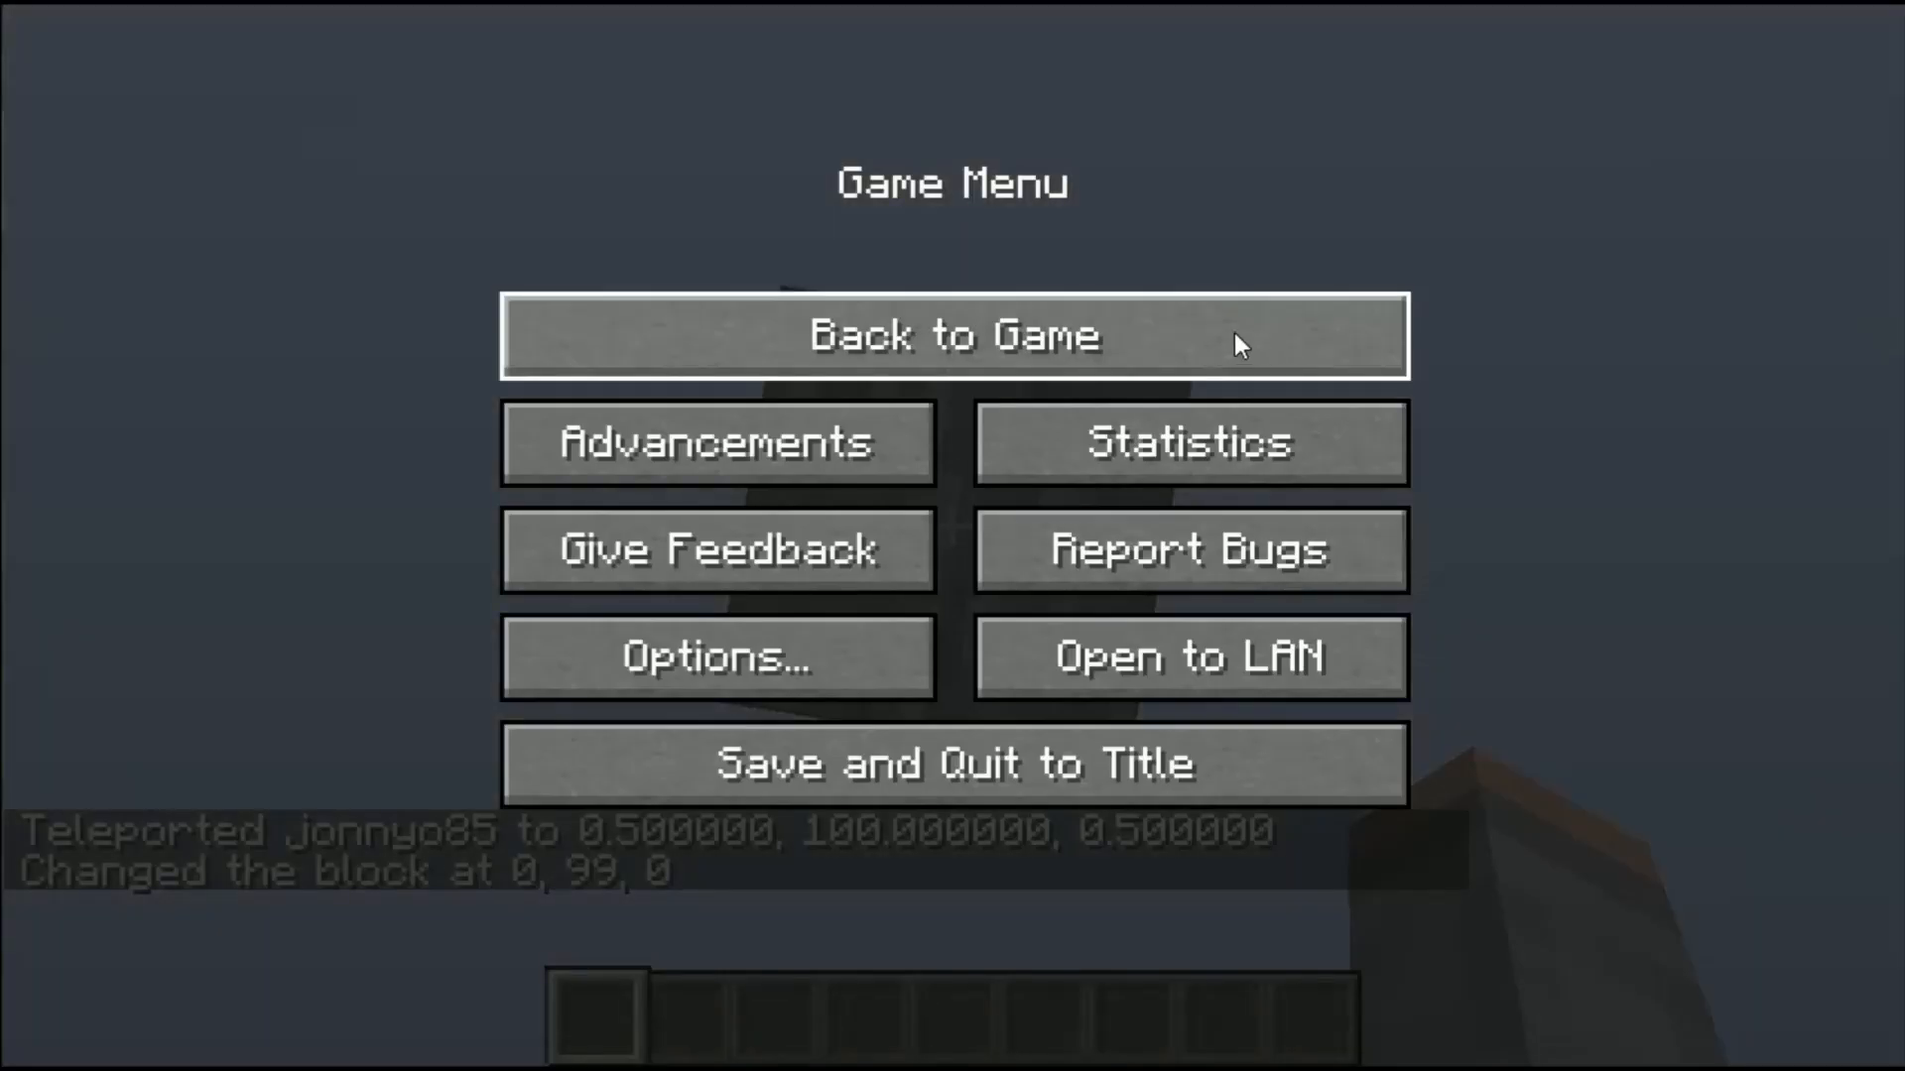
pyautogui.click(1233, 332)
pyautogui.press('/')
pyautogui.write('setworldspawn')
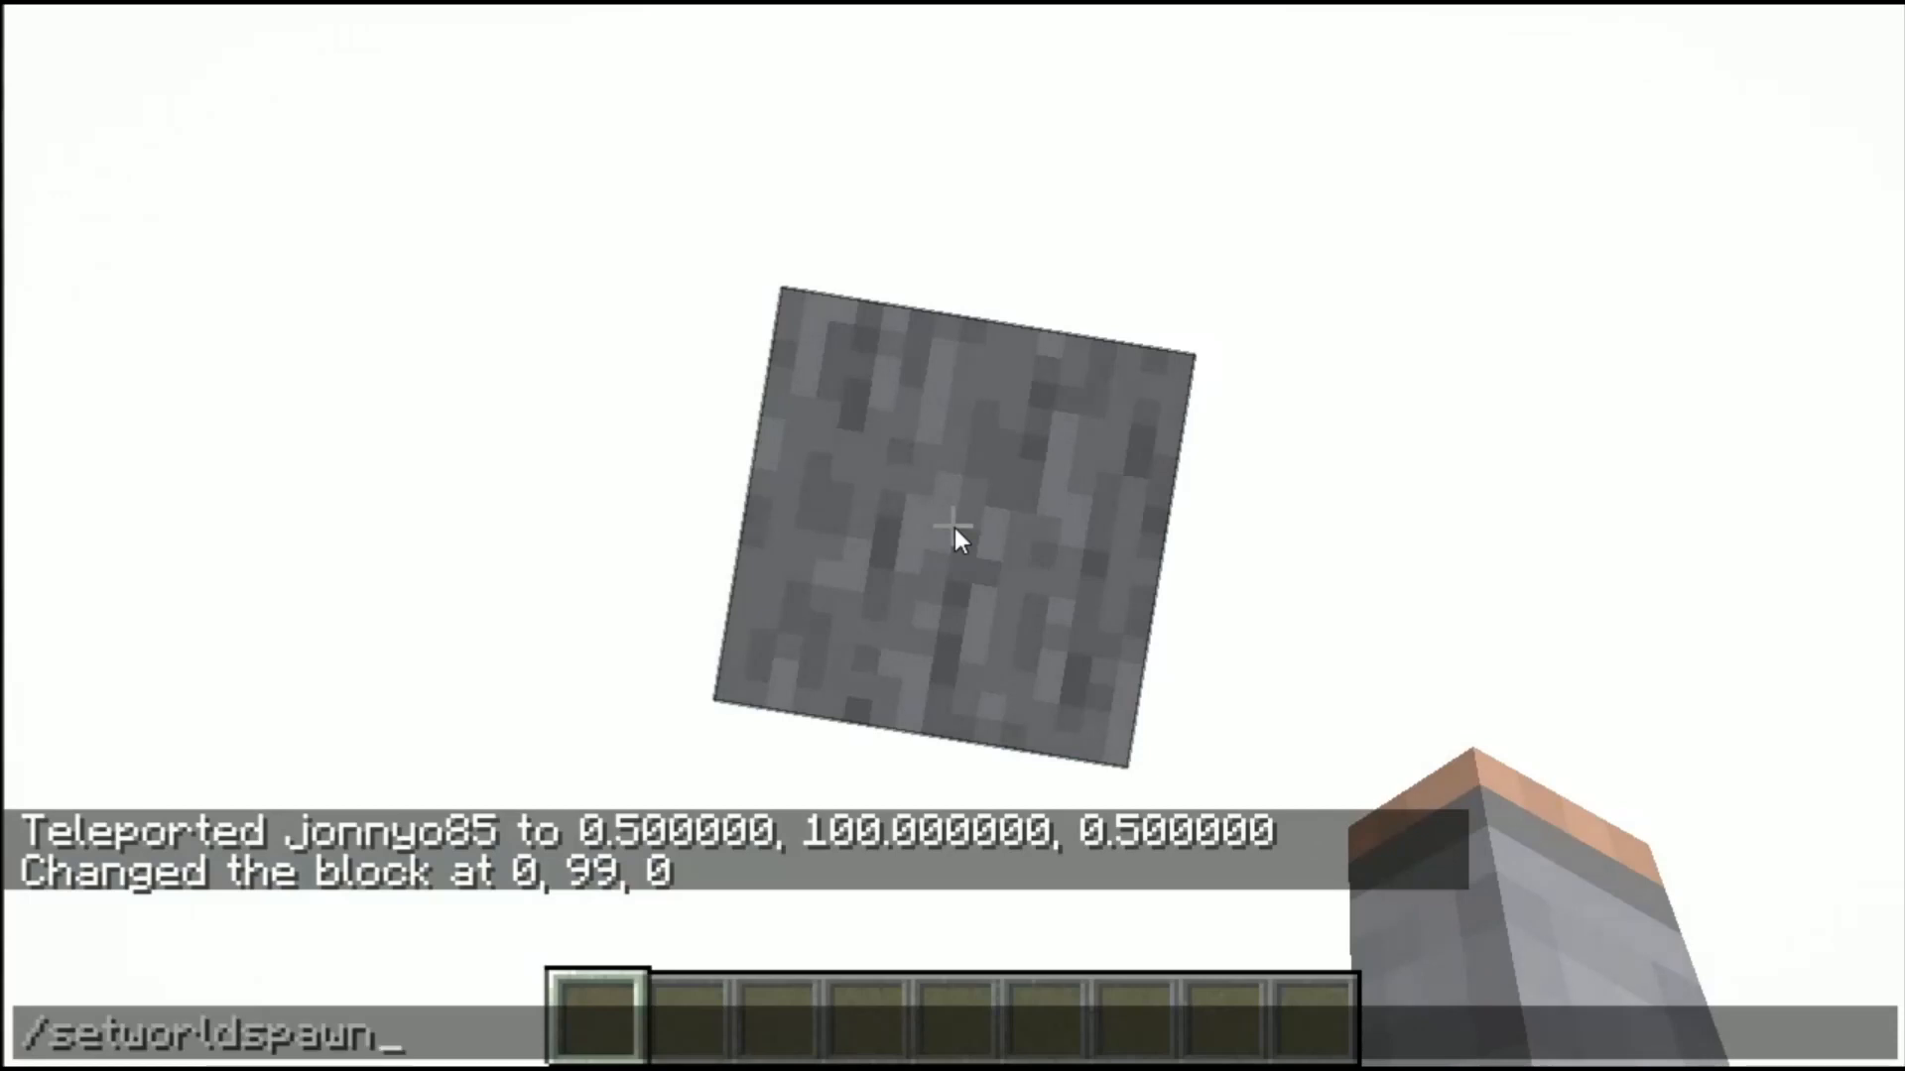
pyautogui.press('Return')
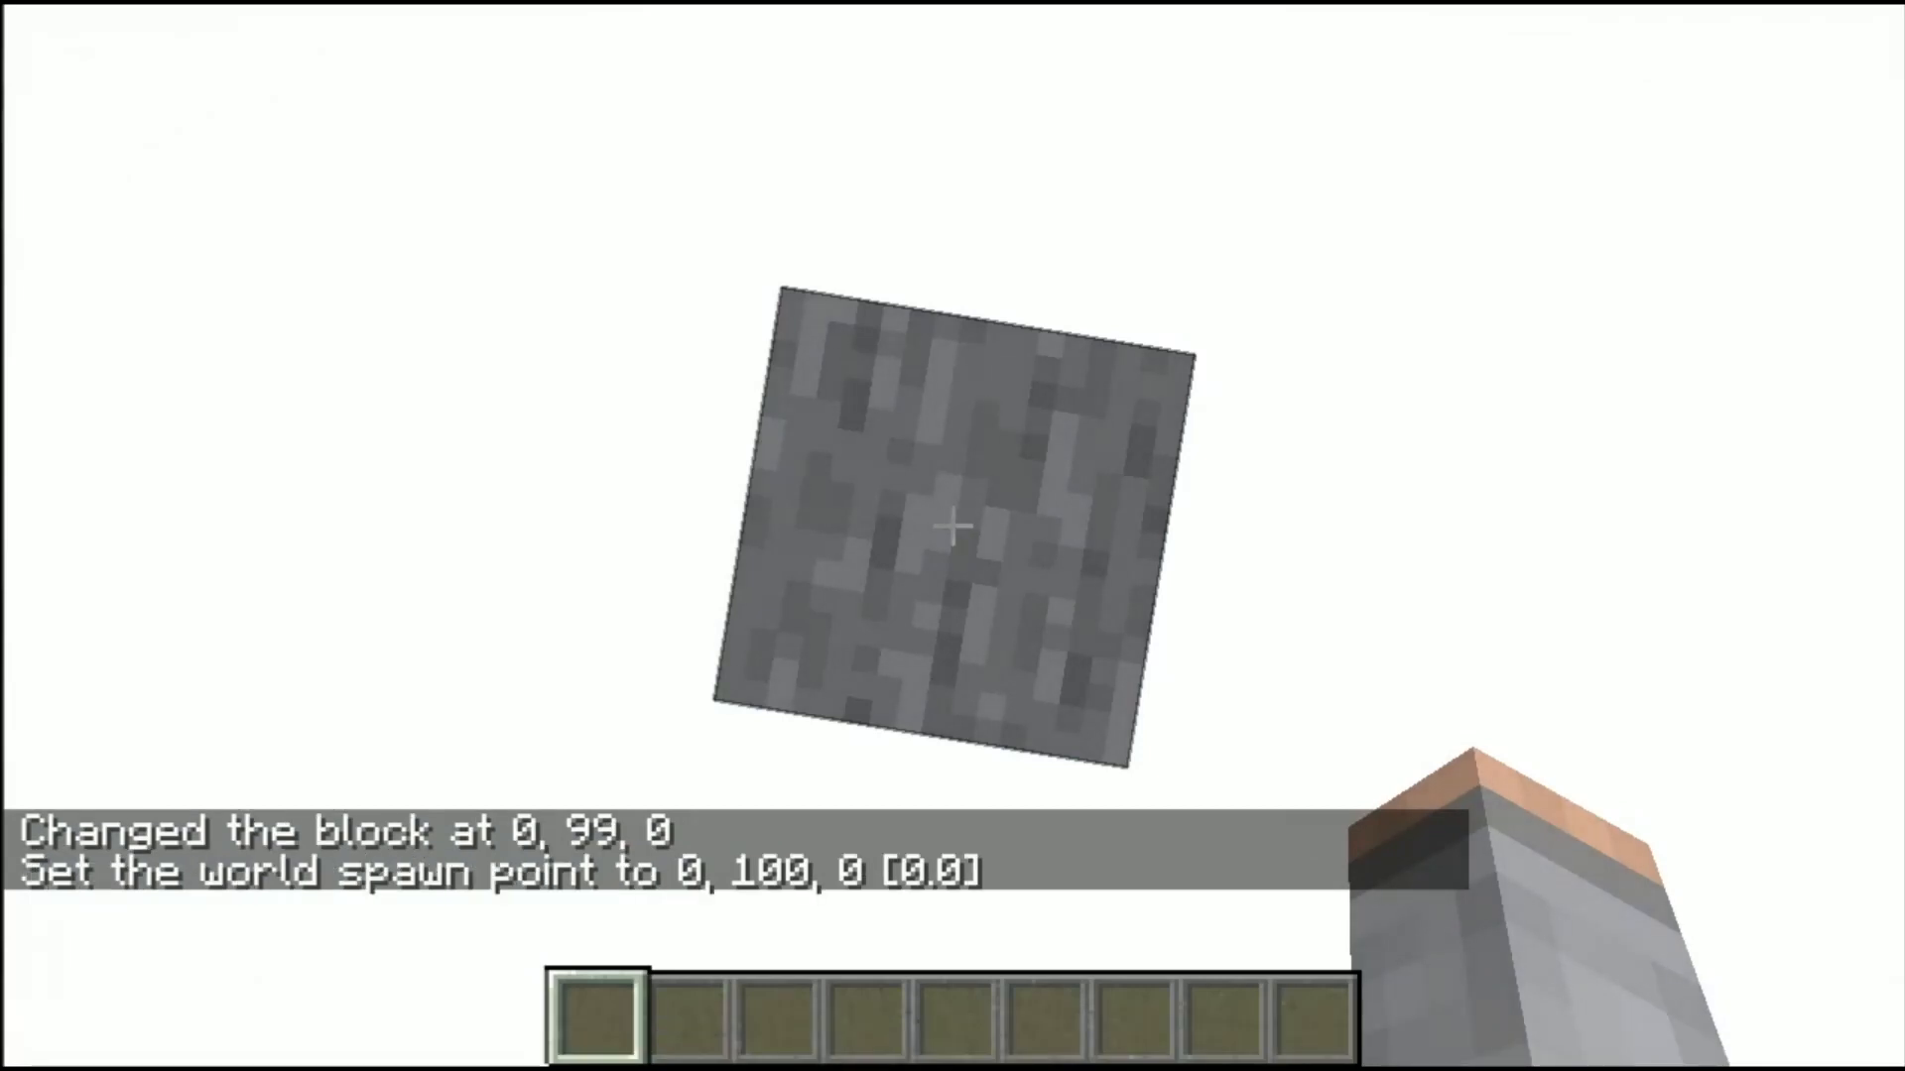
pyautogui.press('space')
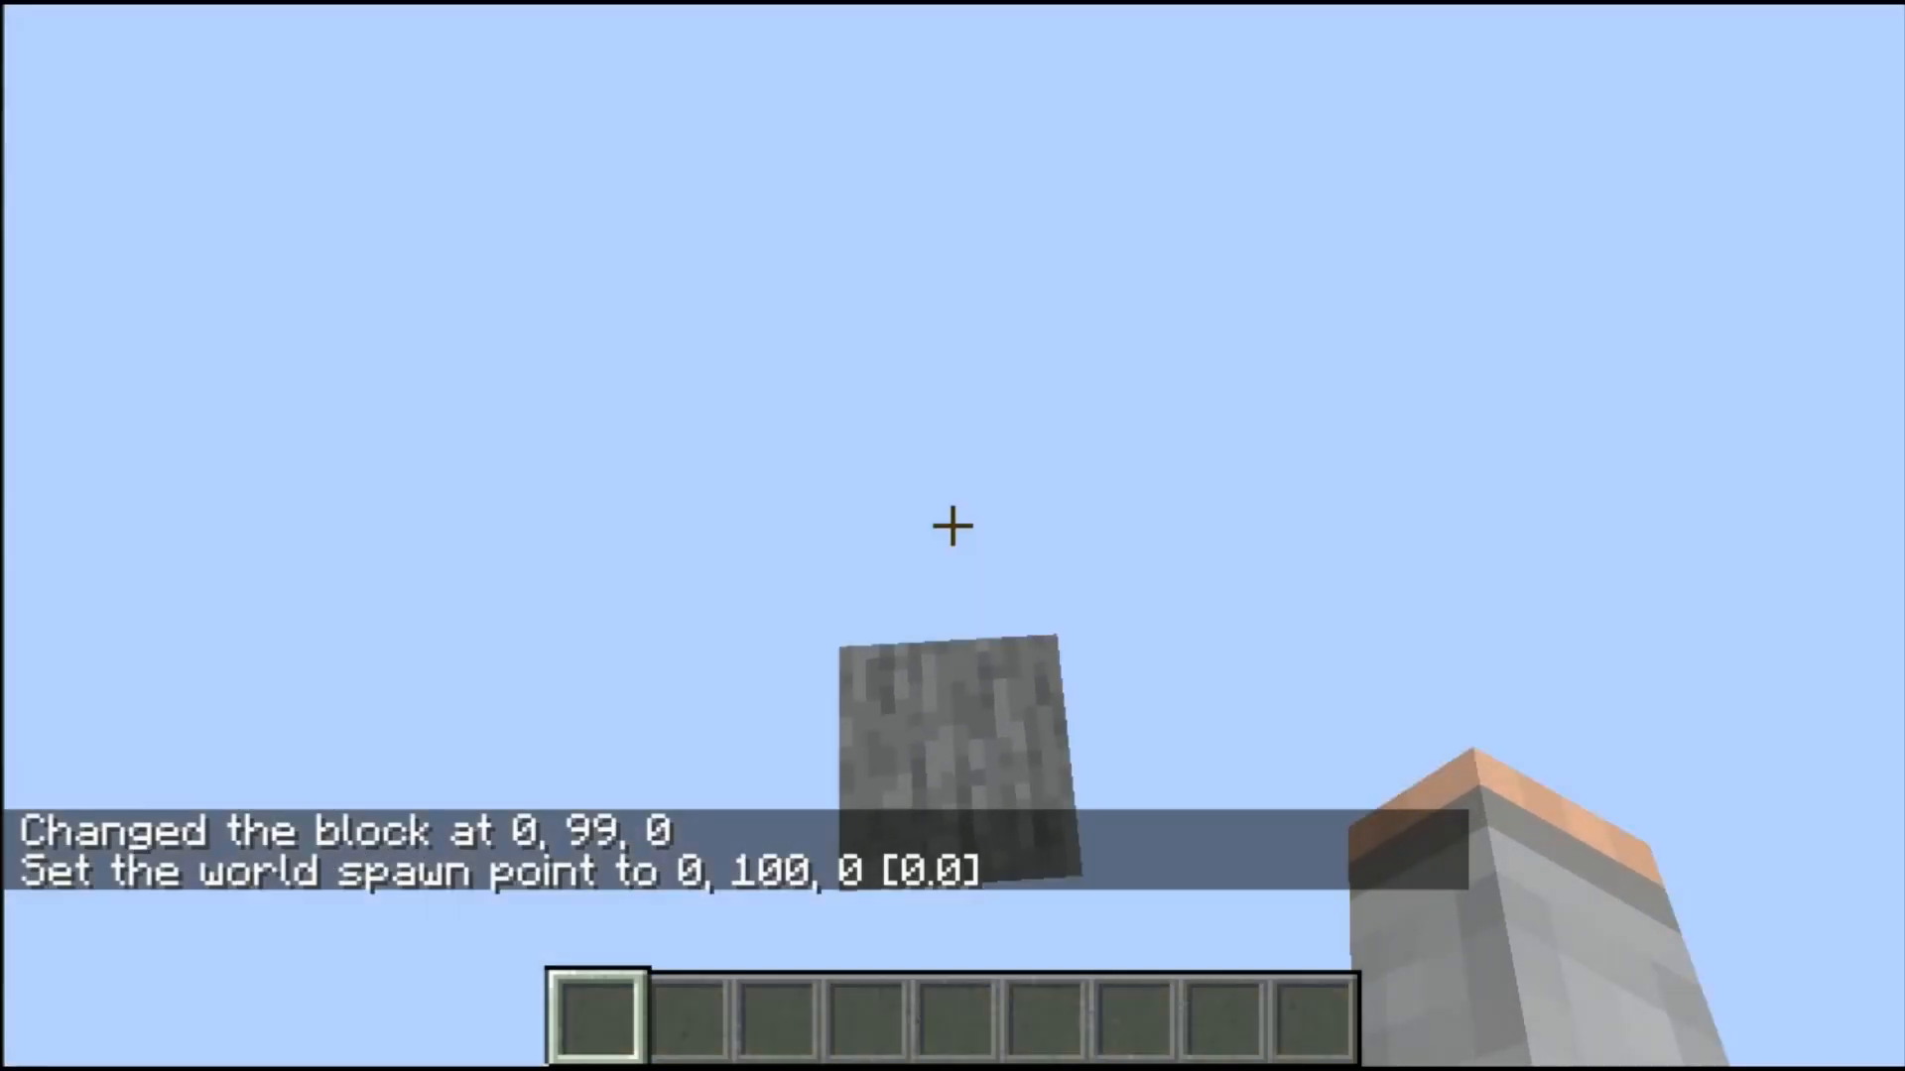
pyautogui.press('Escape')
pyautogui.press('Escape')
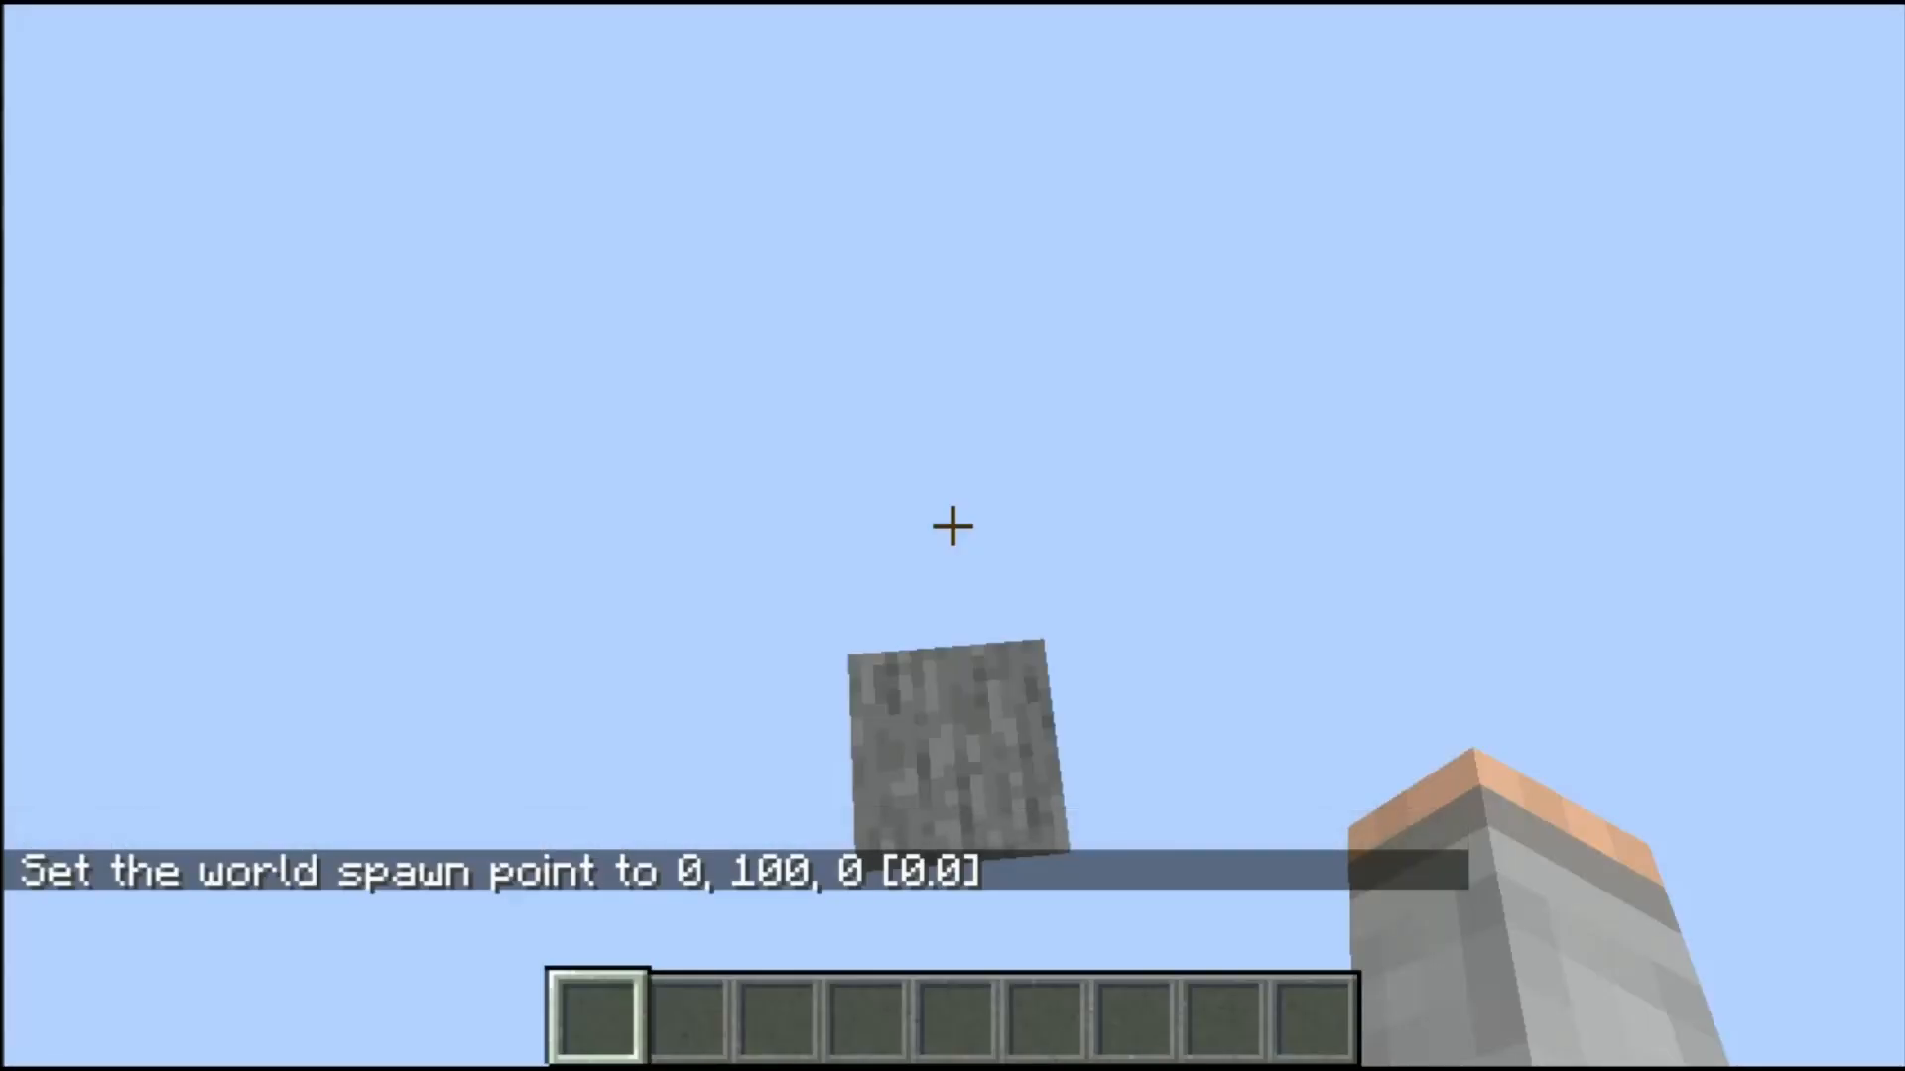
pyautogui.press('space')
pyautogui.press('space')
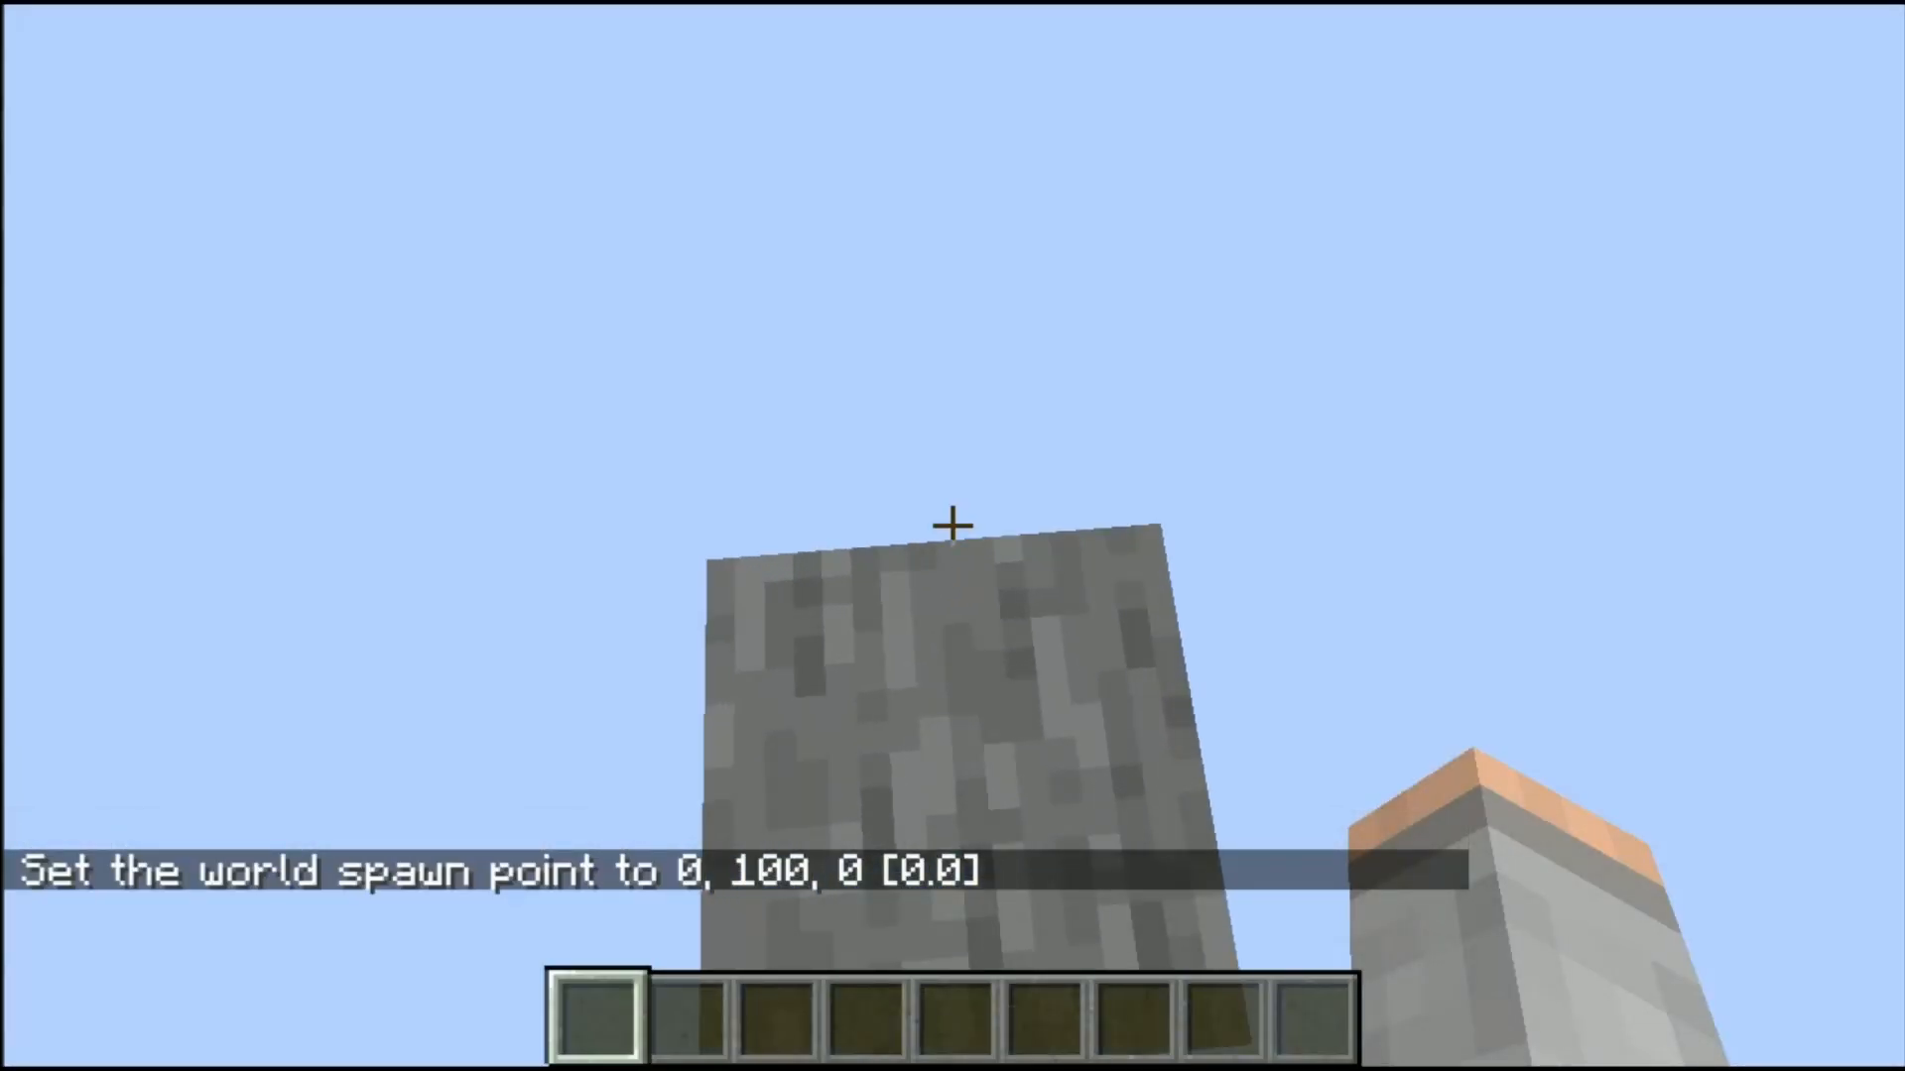
# Step: Give the player a minecraft:structure_block with the /give command, targeting the player's own username
pyautogui.write('t/')
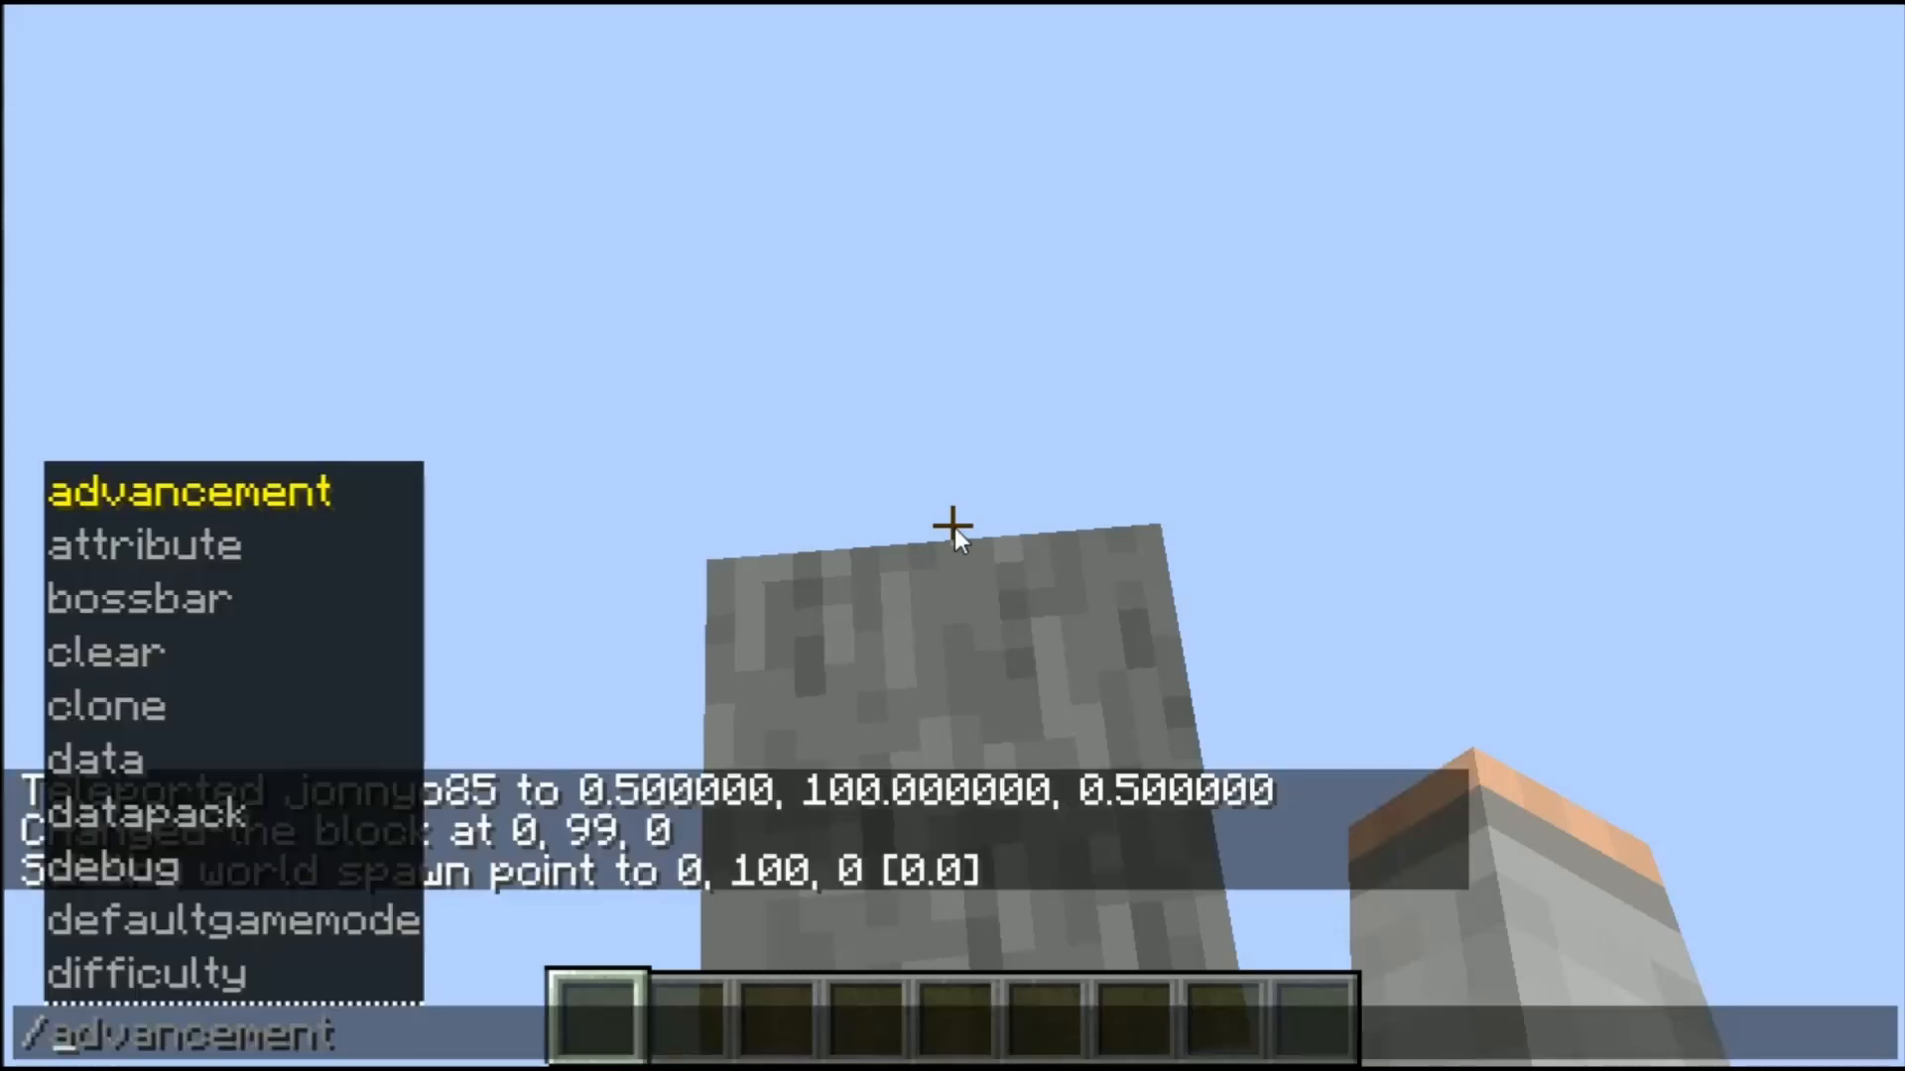
pyautogui.write('give')
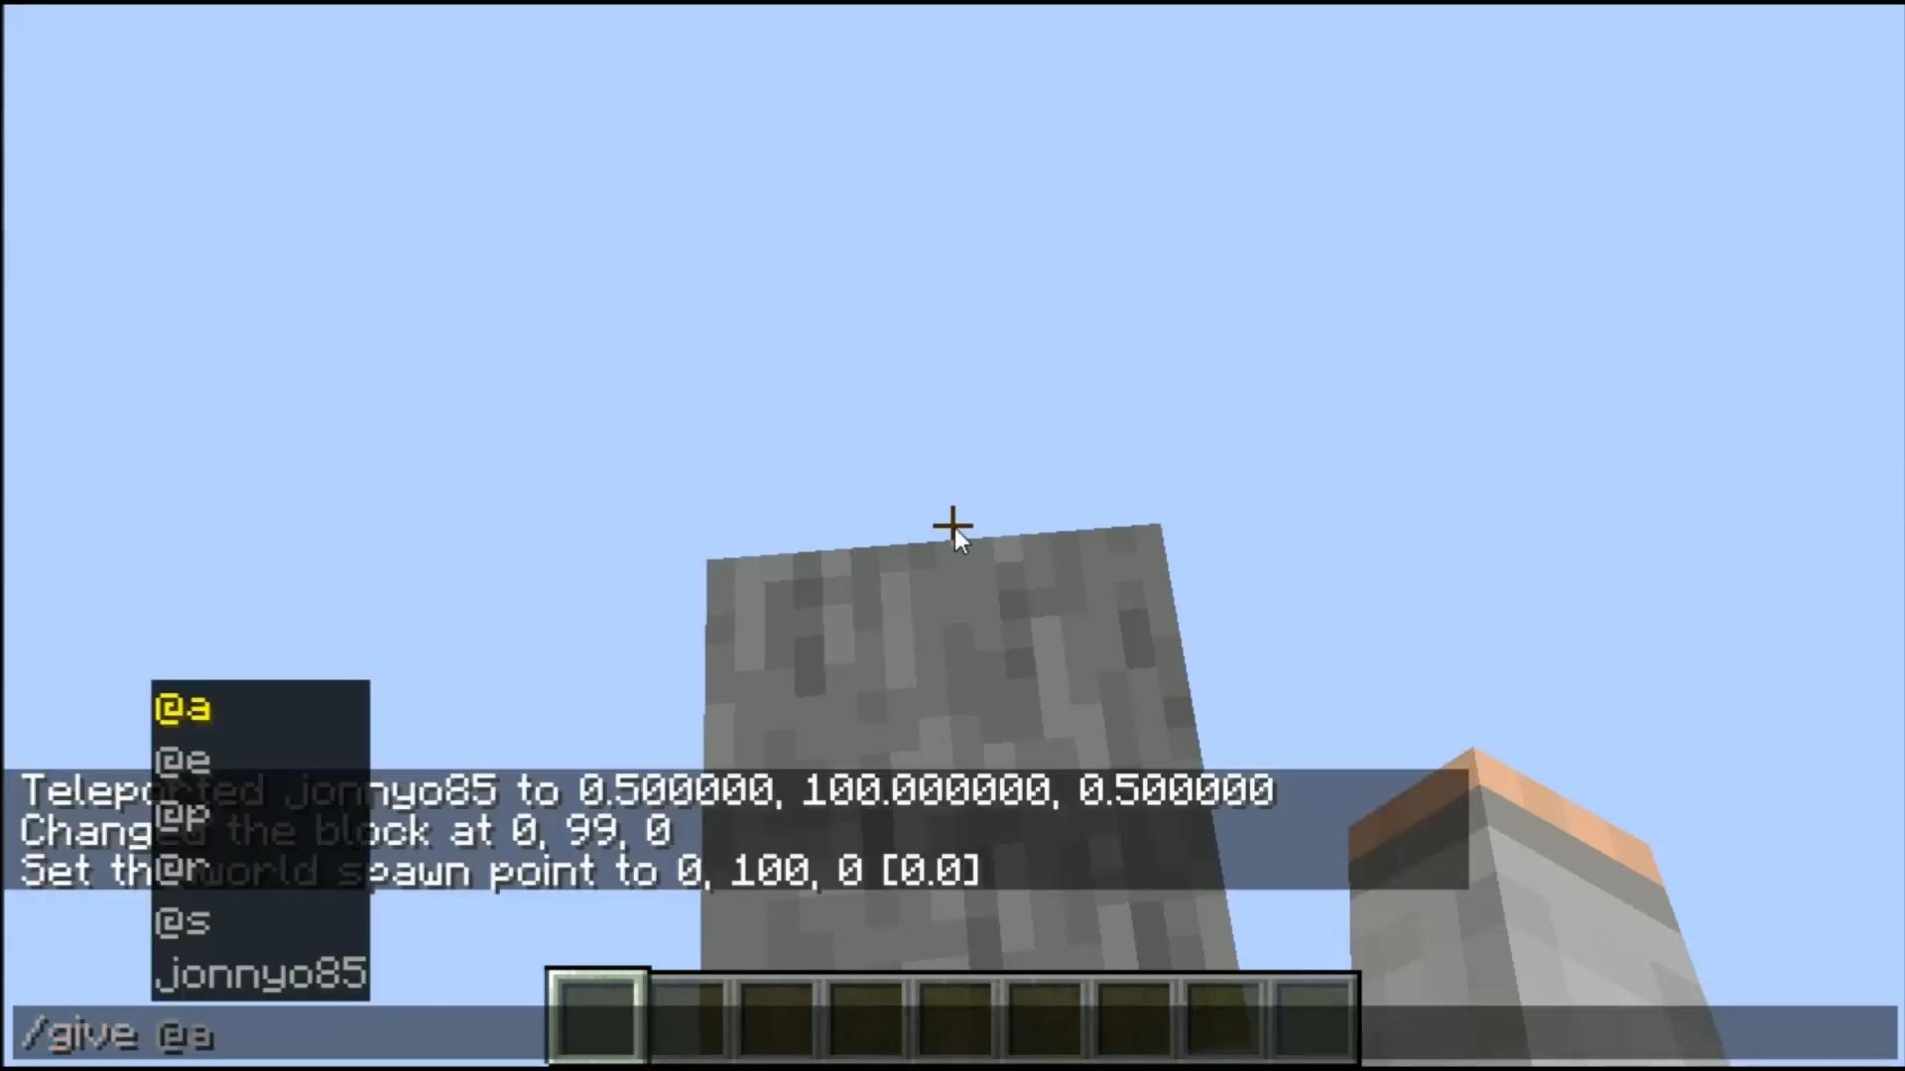
pyautogui.press('Tab')
pyautogui.press('Tab')
pyautogui.press('Tab')
pyautogui.press('Tab')
pyautogui.press('Tab')
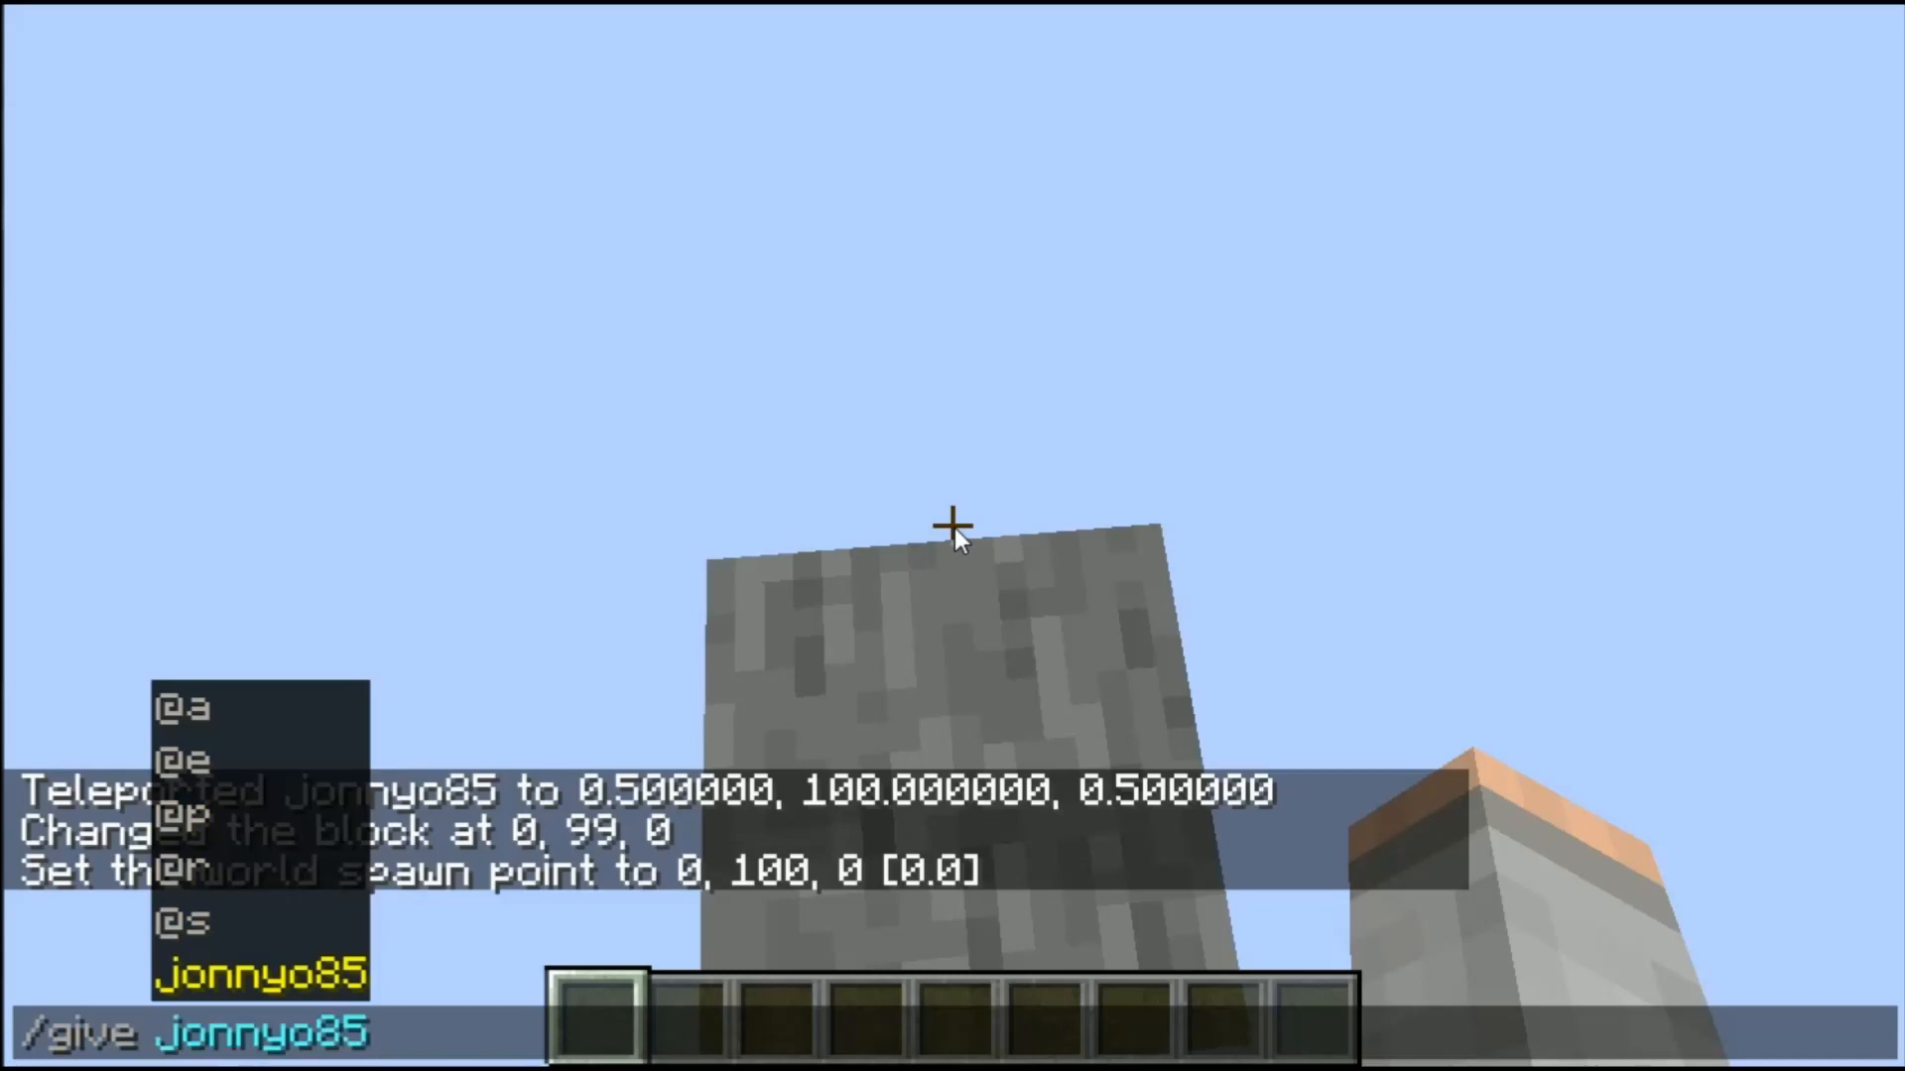
pyautogui.write('stru')
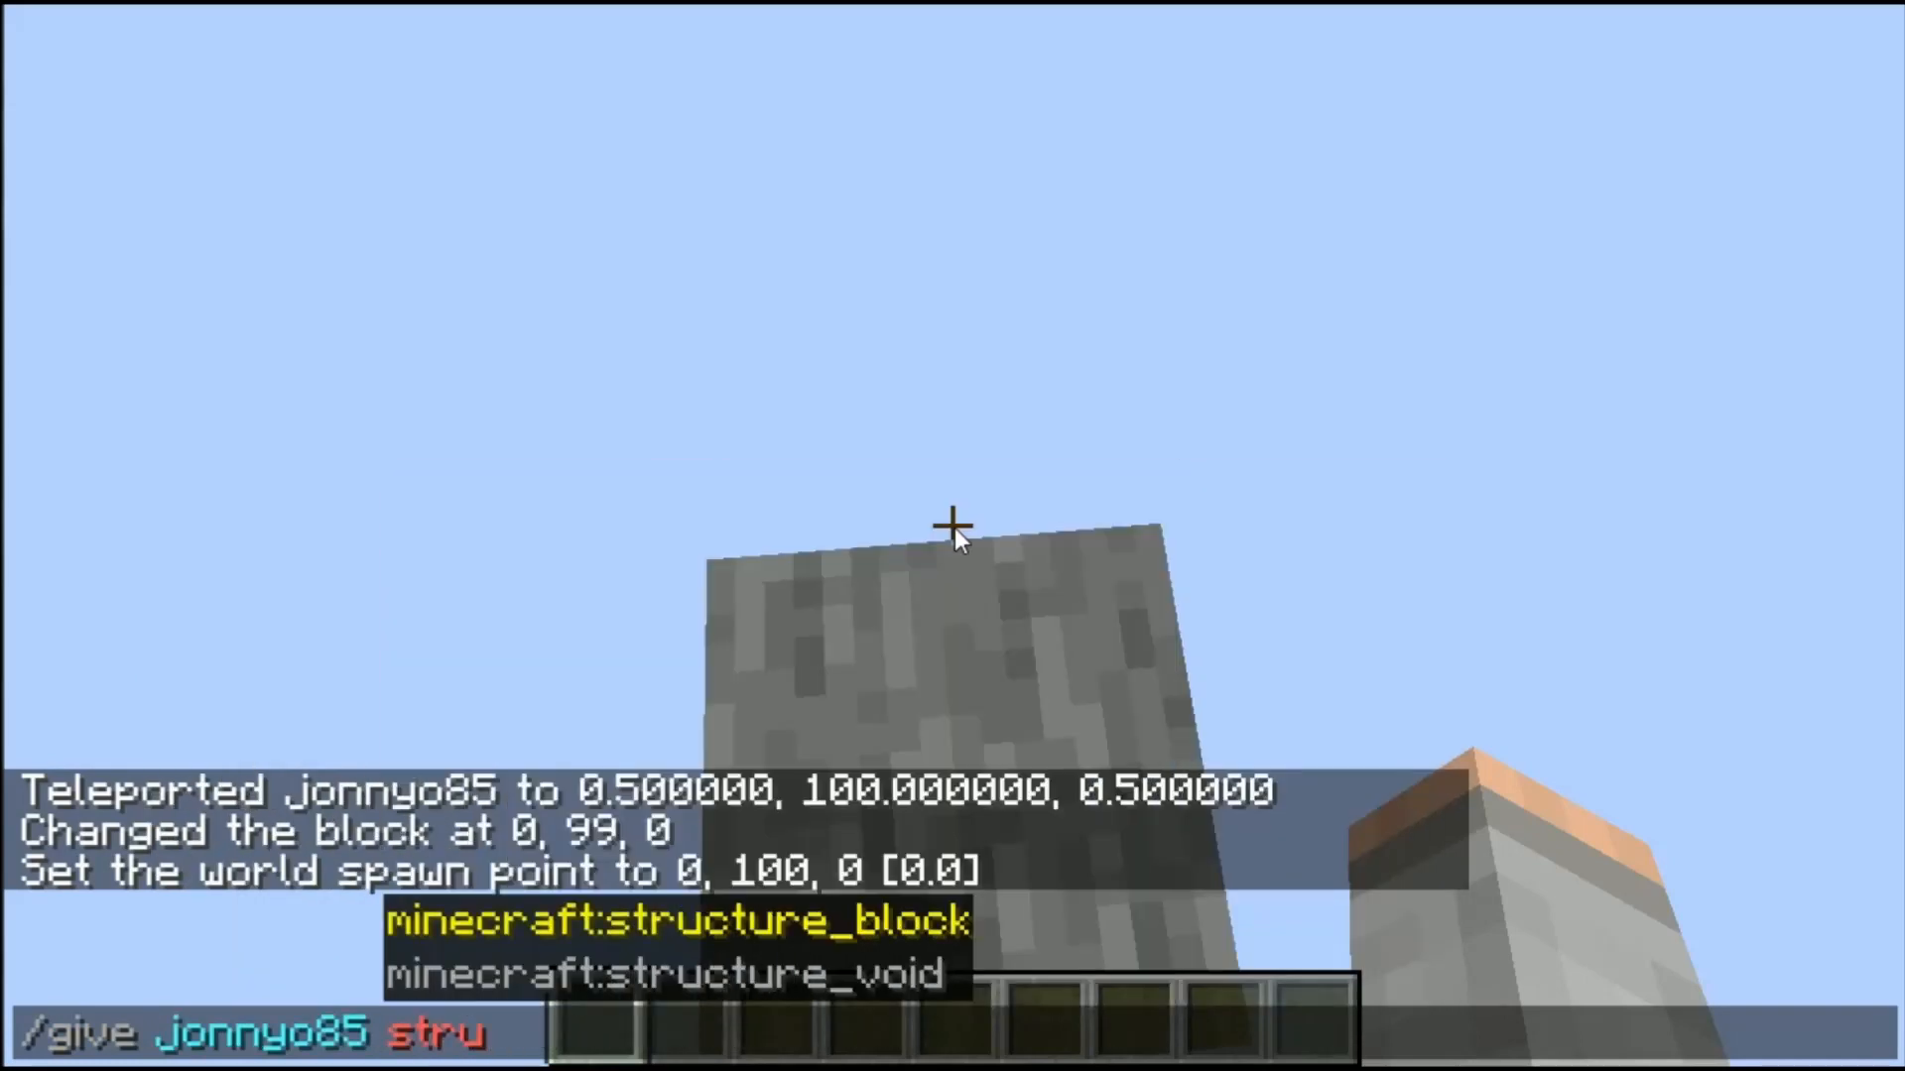
pyautogui.press('Tab')
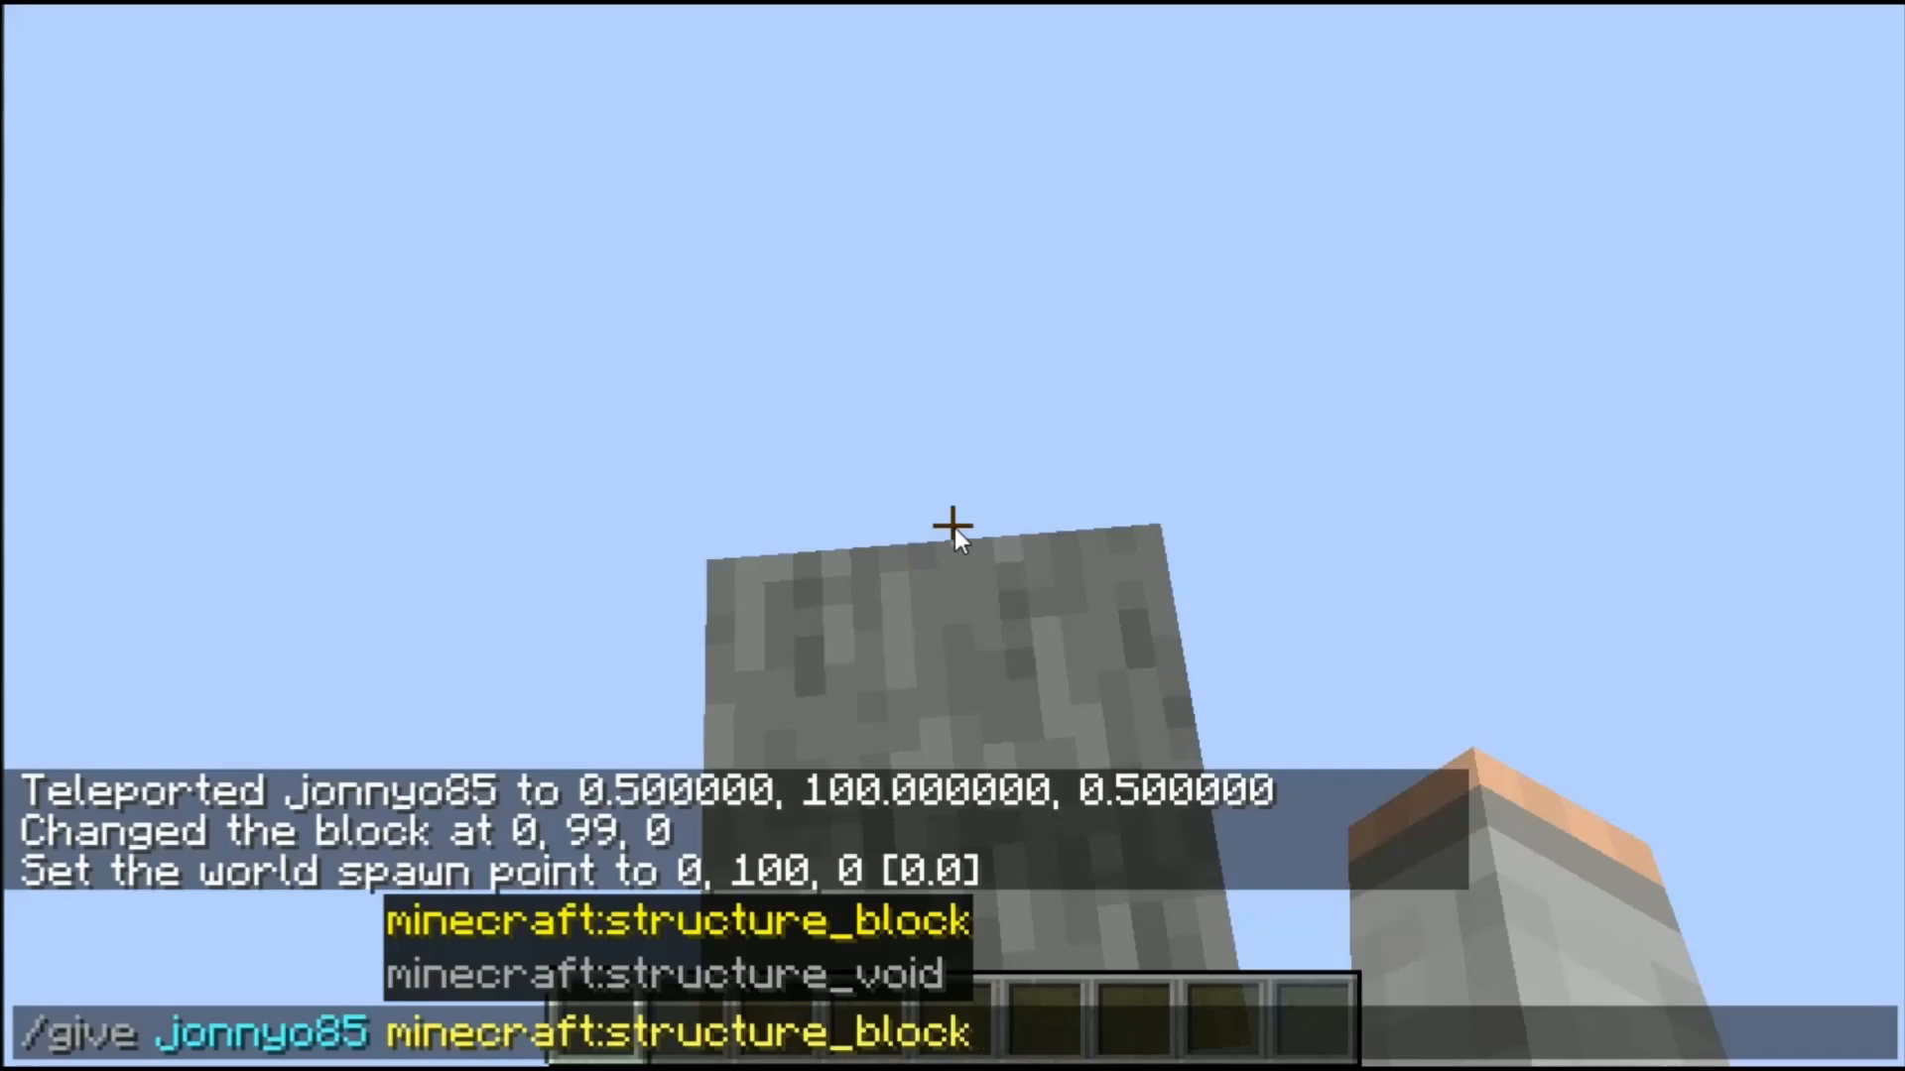
pyautogui.press('Return')
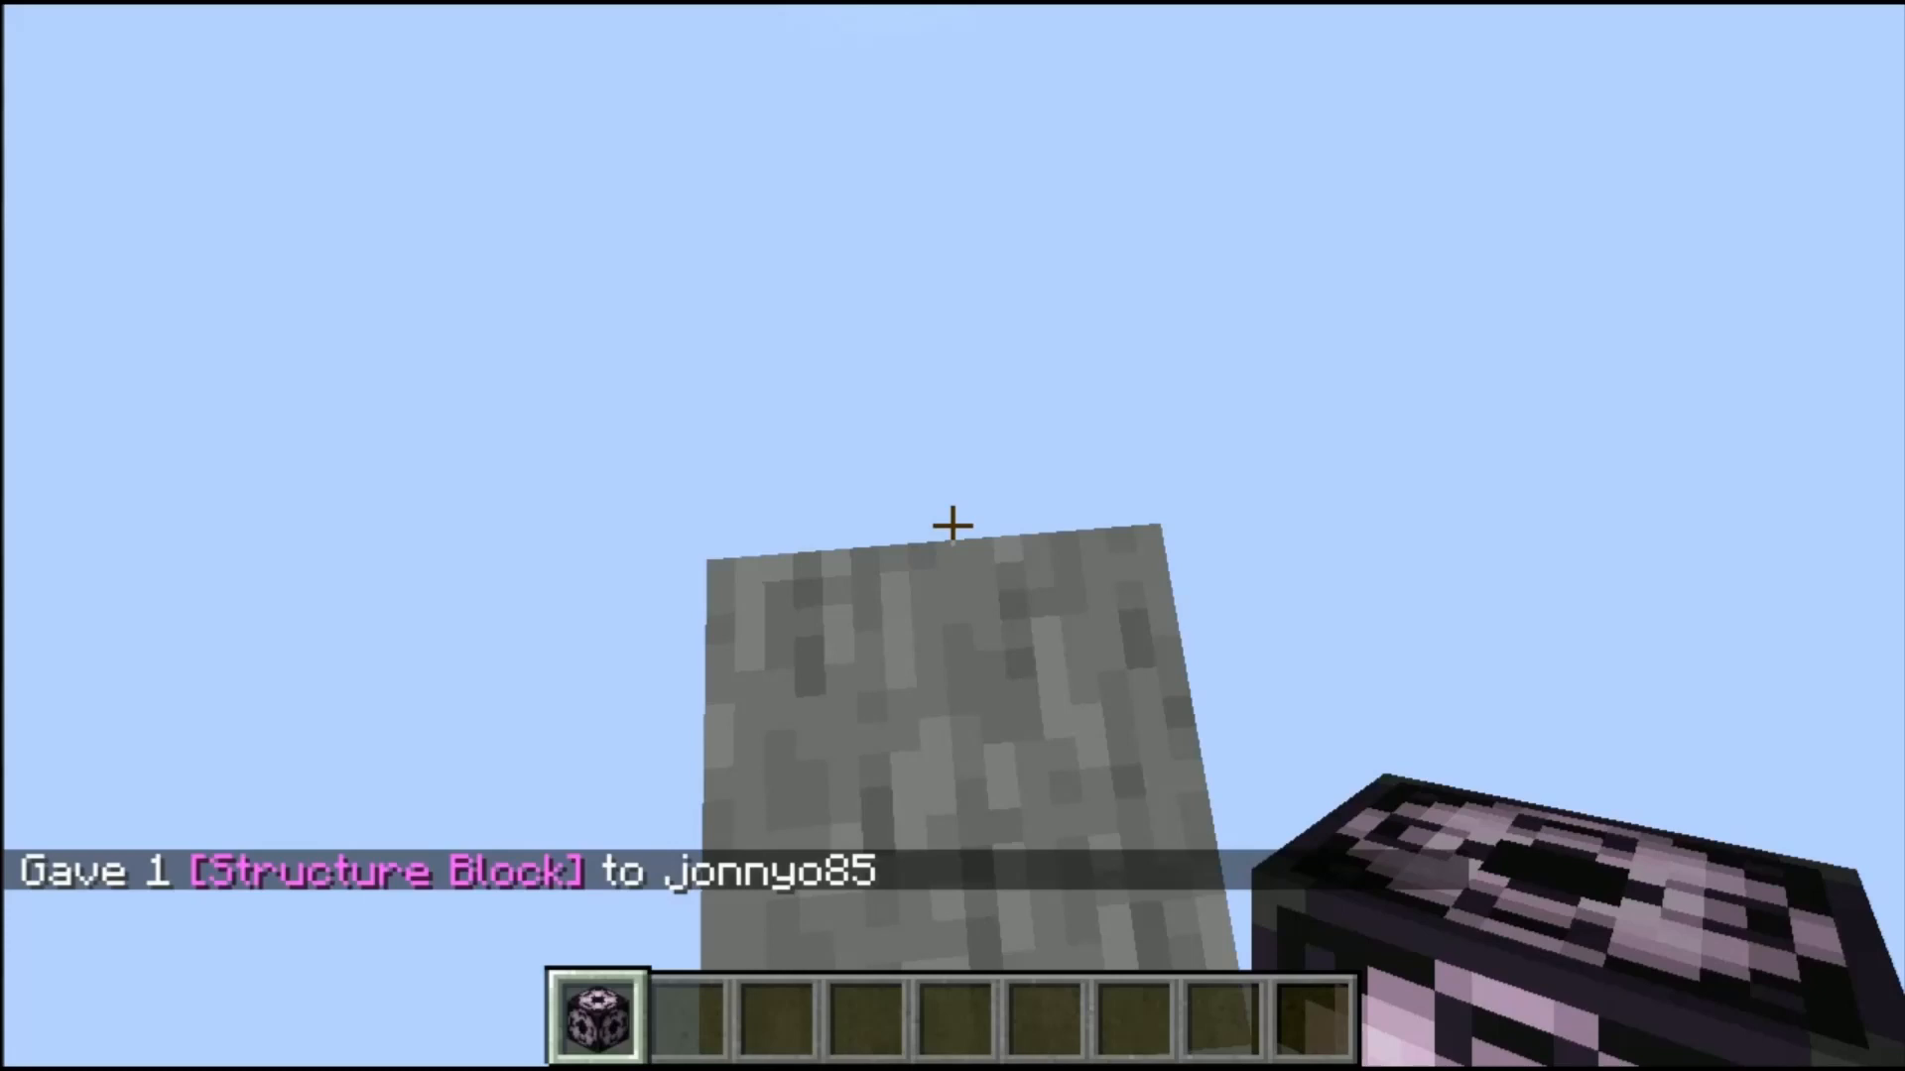
# Step: Put a stone block from the creative inventory into the second hotbar slot and hold it
pyautogui.press('e')
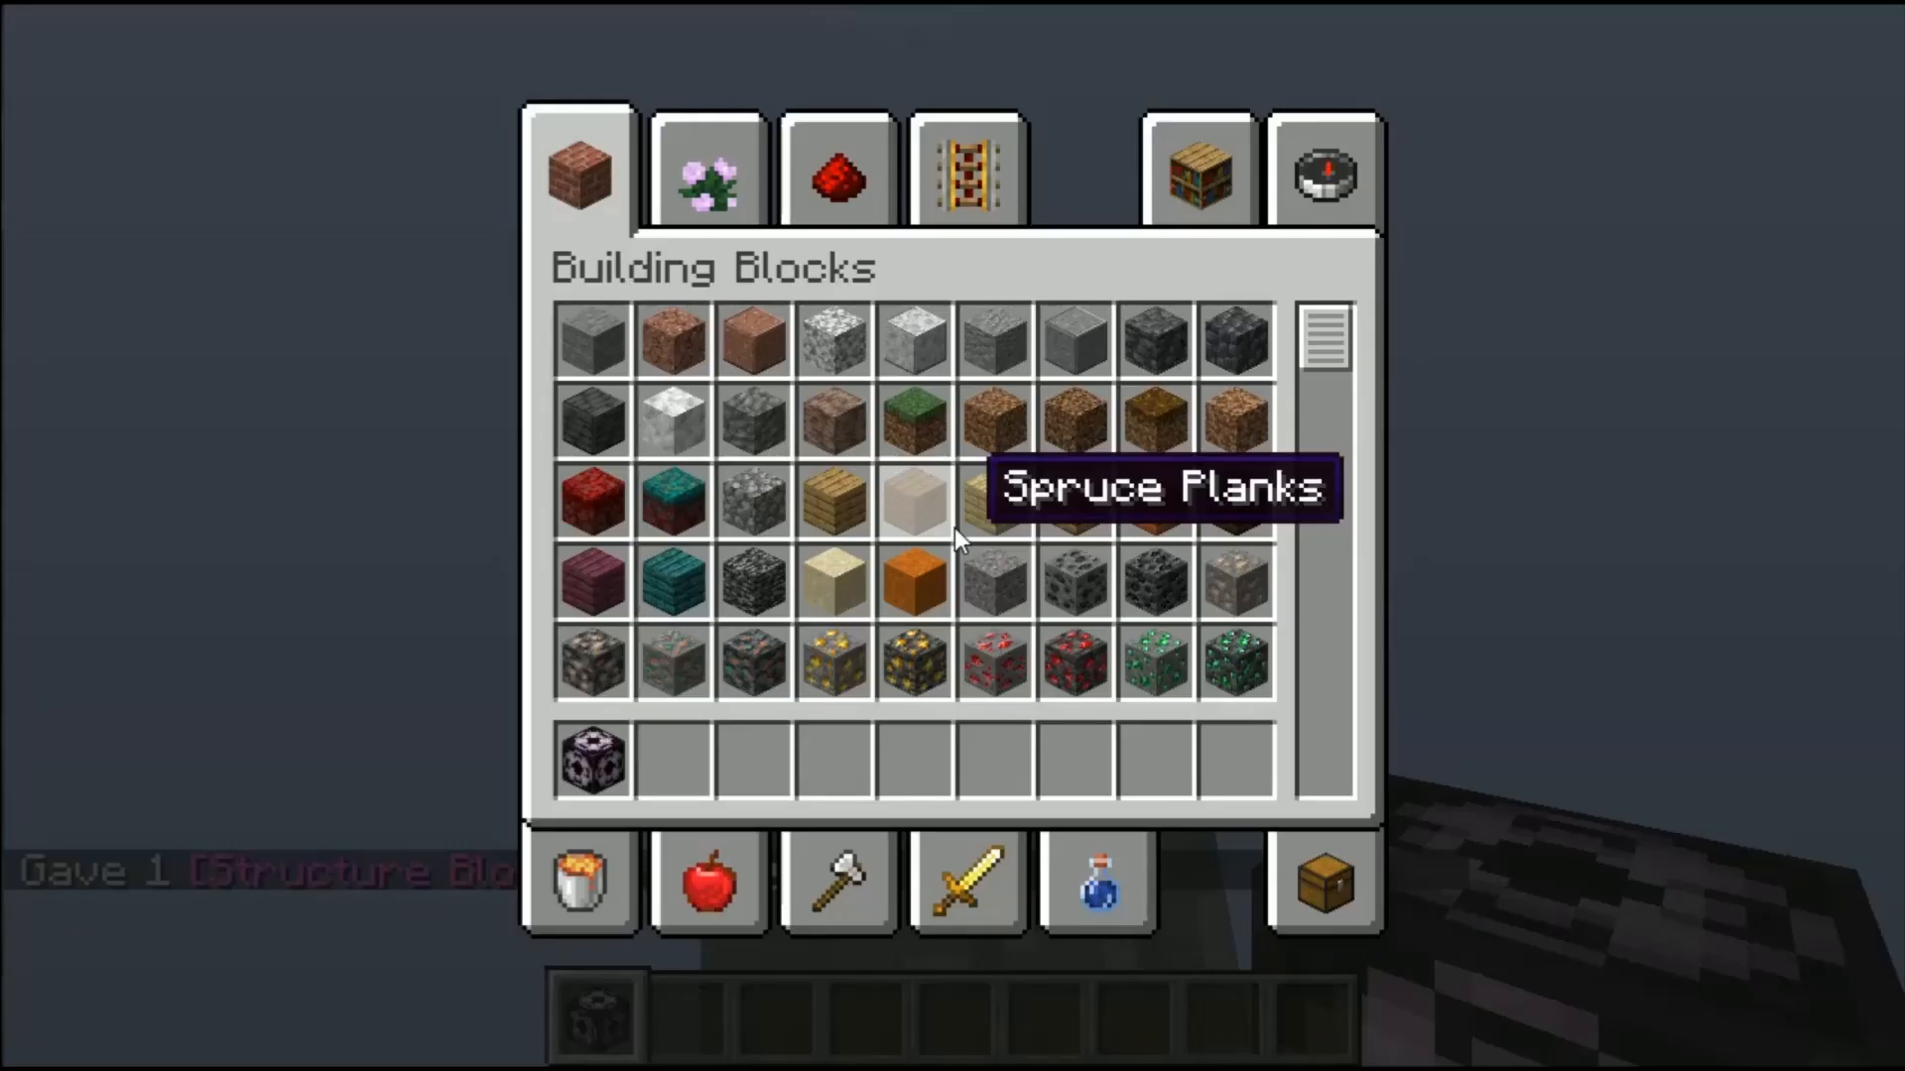
pyautogui.click(1355, 182)
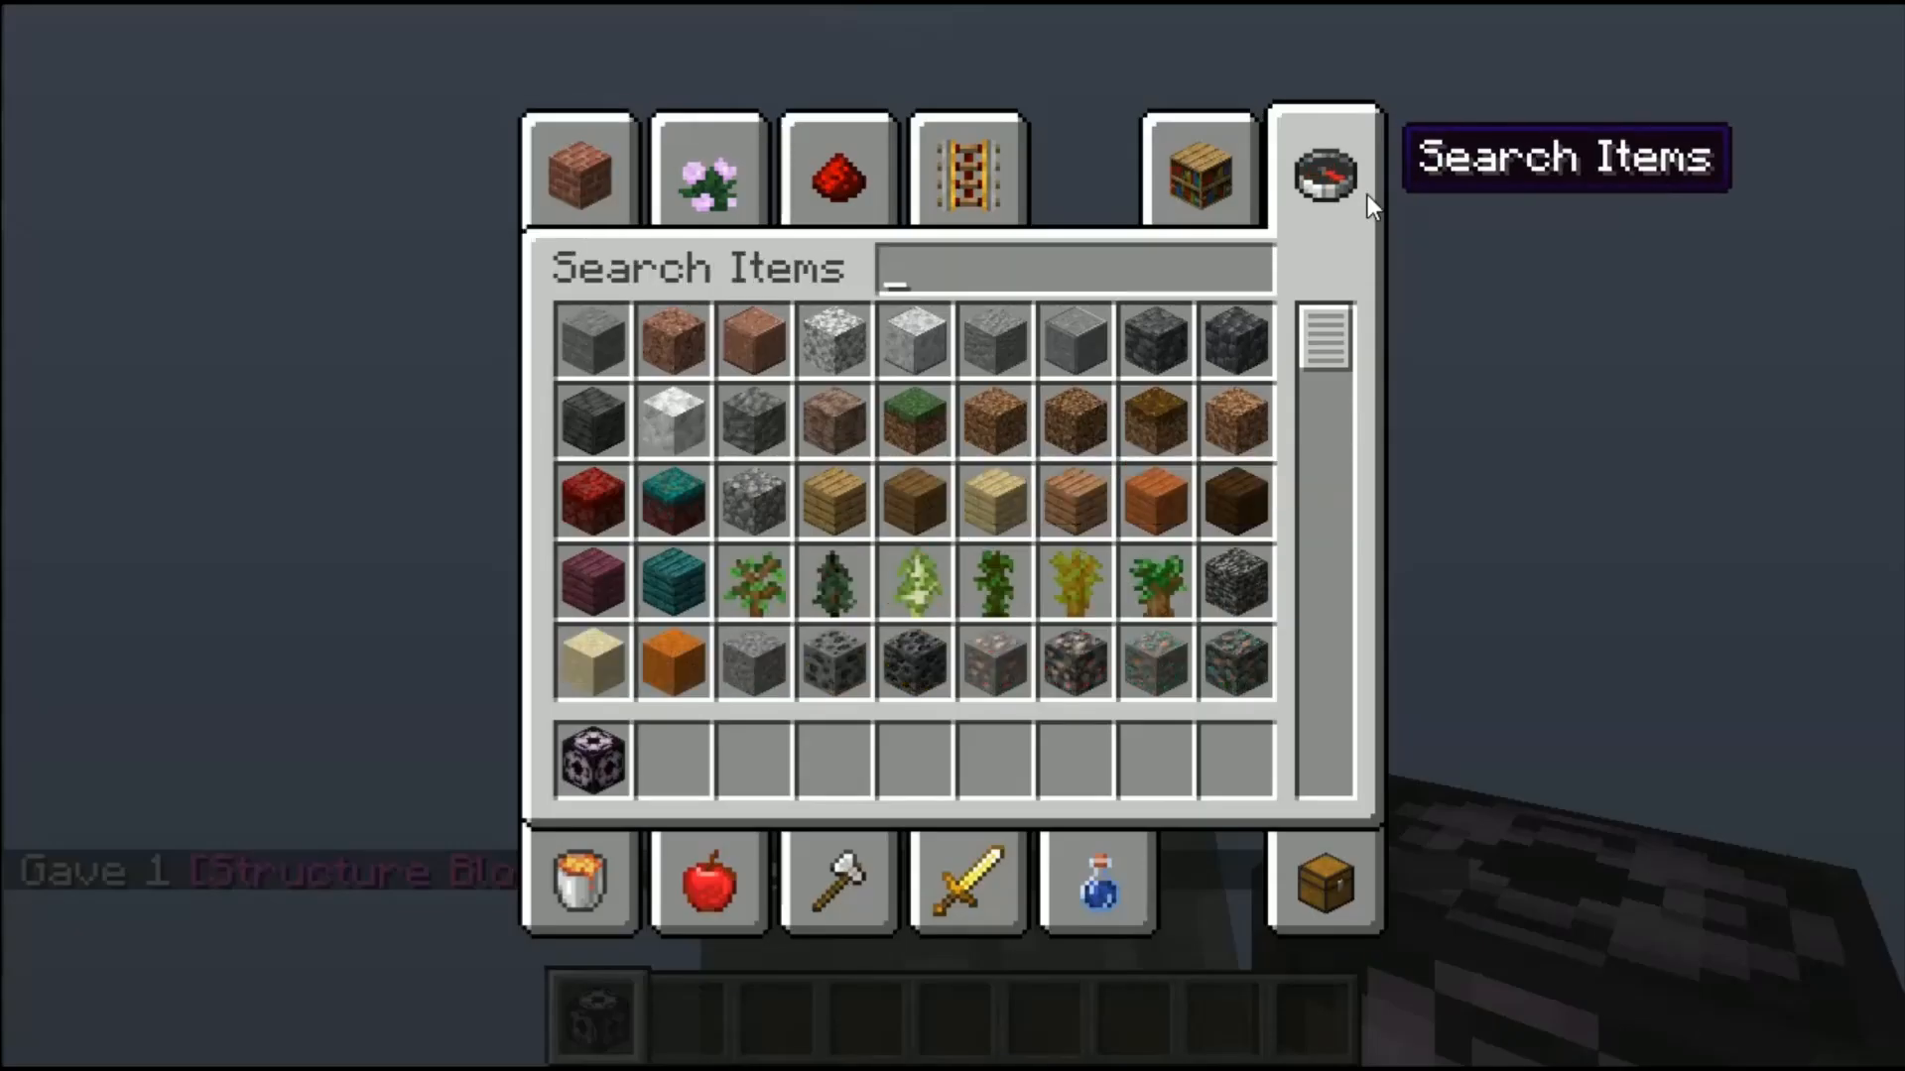
pyautogui.click(595, 333)
pyautogui.click(706, 751)
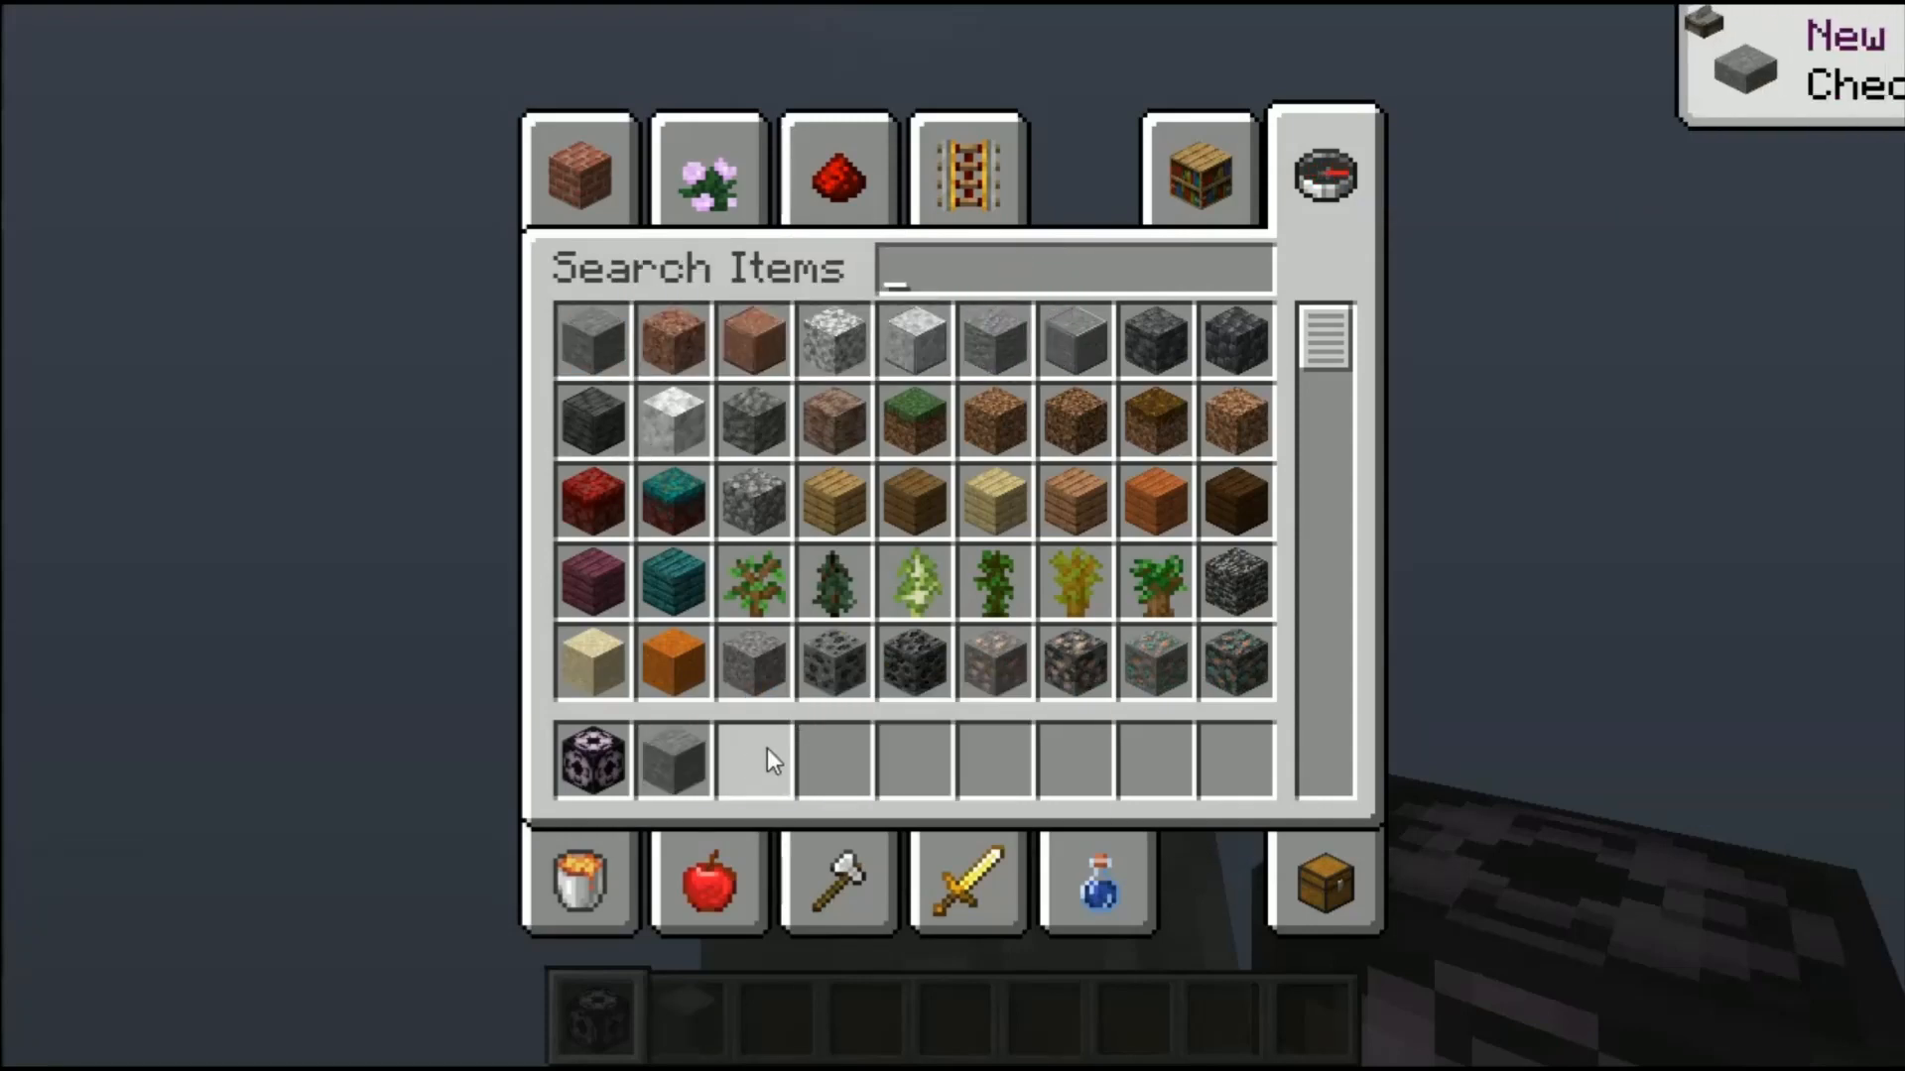
pyautogui.press('e')
pyautogui.press('2')
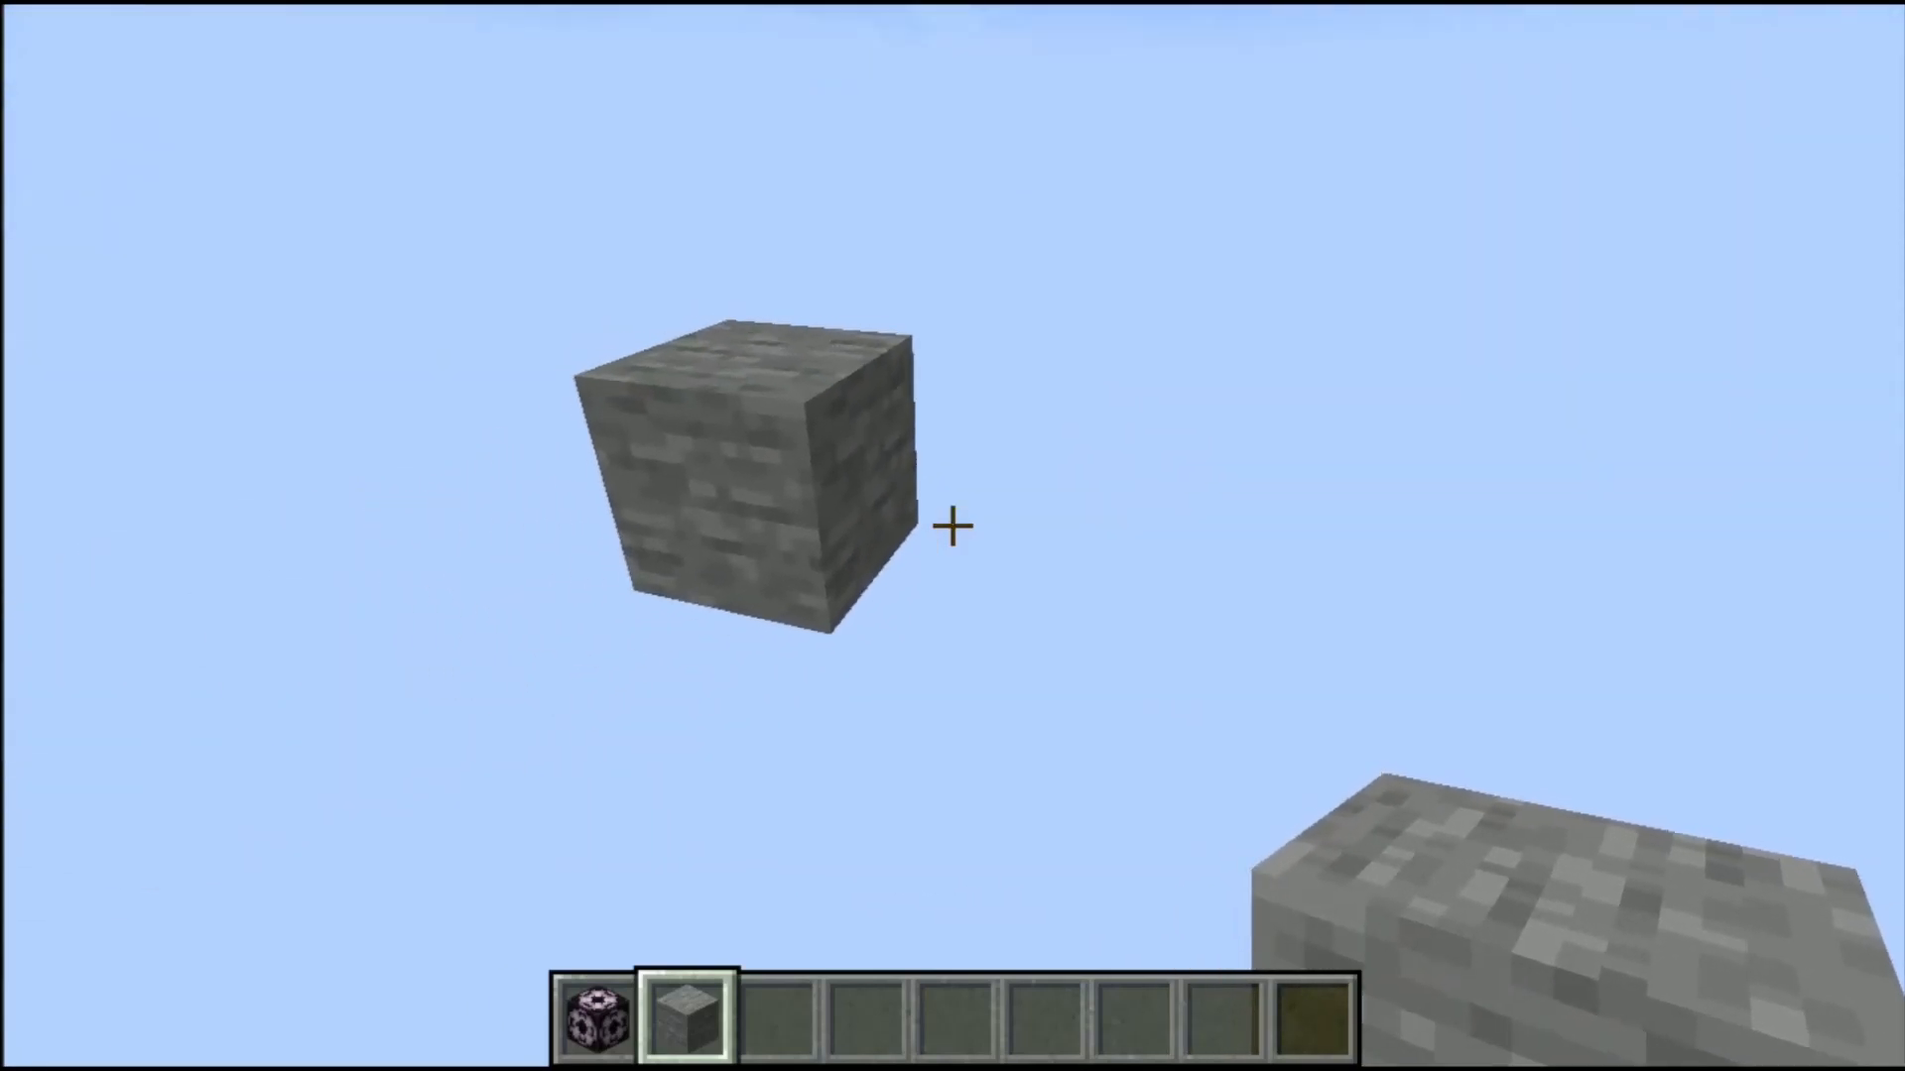
# Step: Extend the single stone spawn block into a straight row by attaching more stone blocks to one end
pyautogui.rightClick(953, 525)
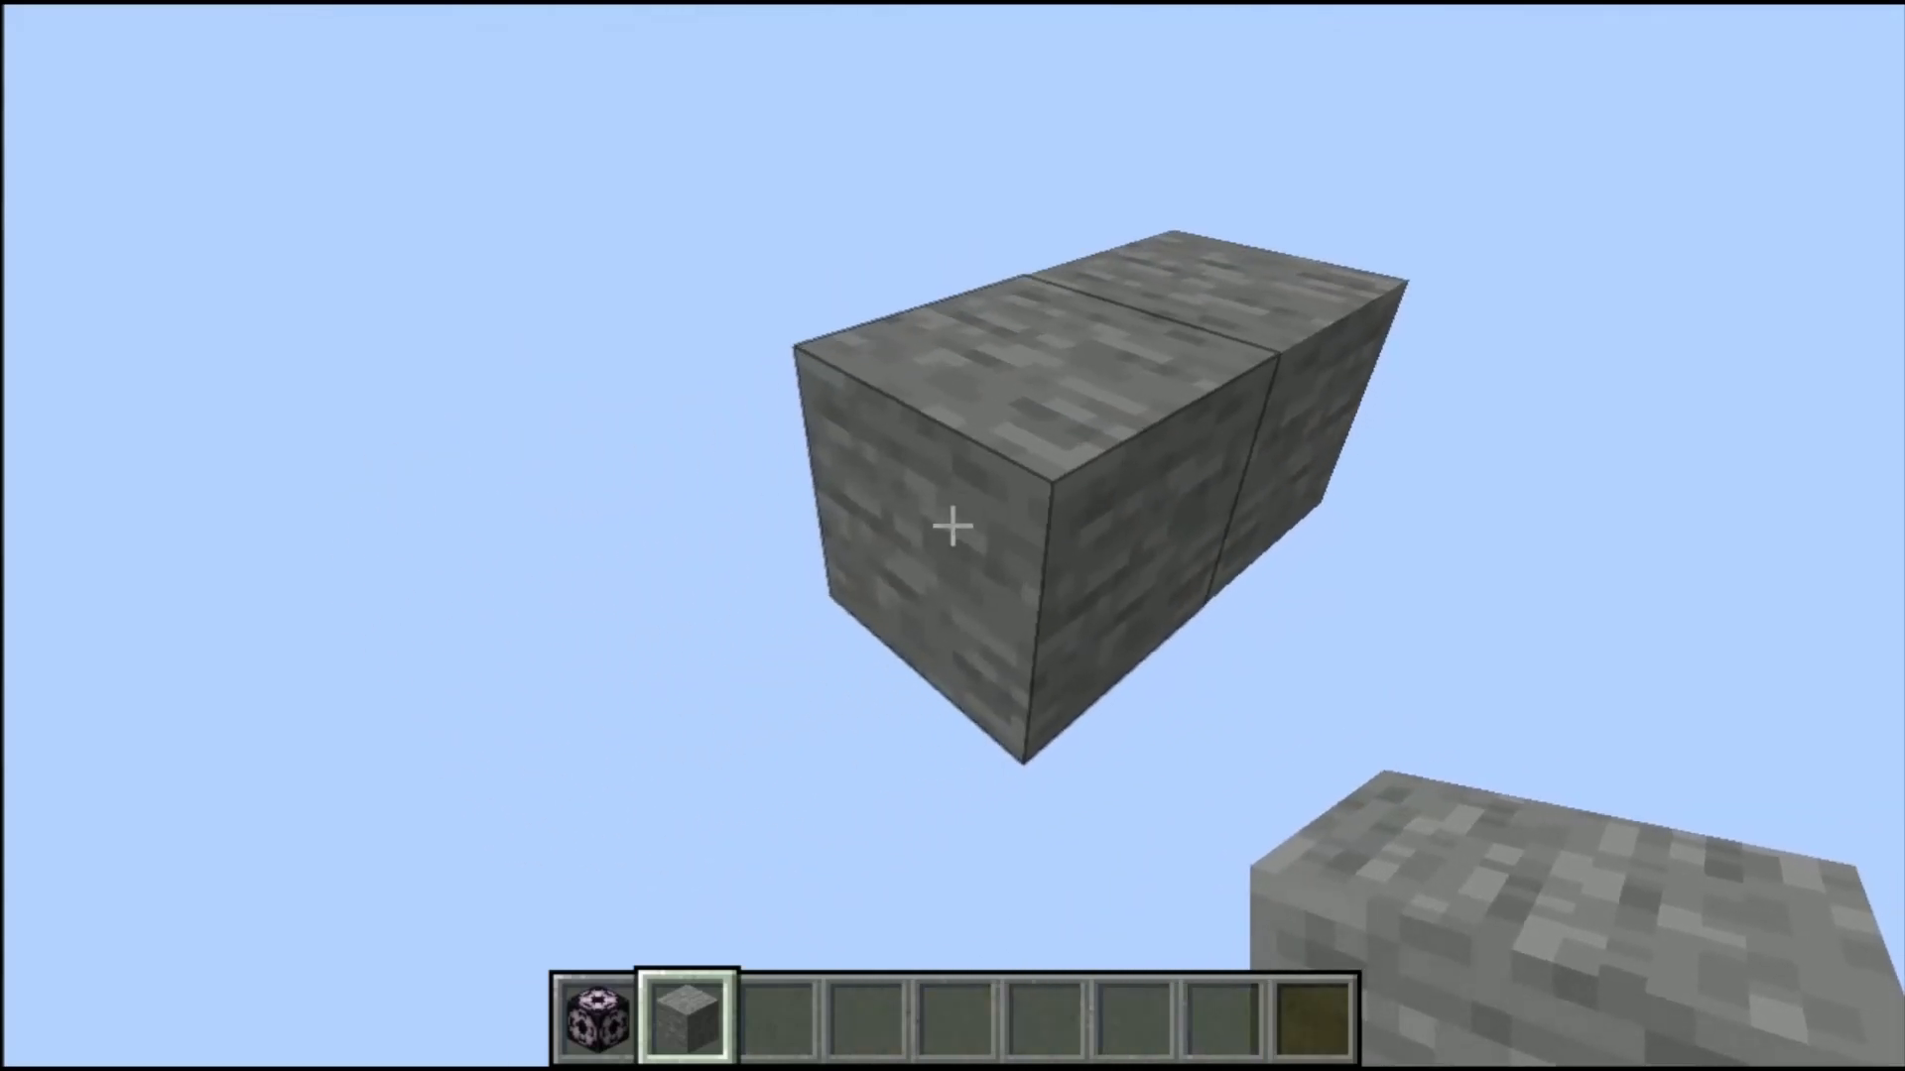
pyautogui.rightClick(953, 525)
pyautogui.rightClick(953, 525)
pyautogui.rightClick(953, 525)
pyautogui.press('d')
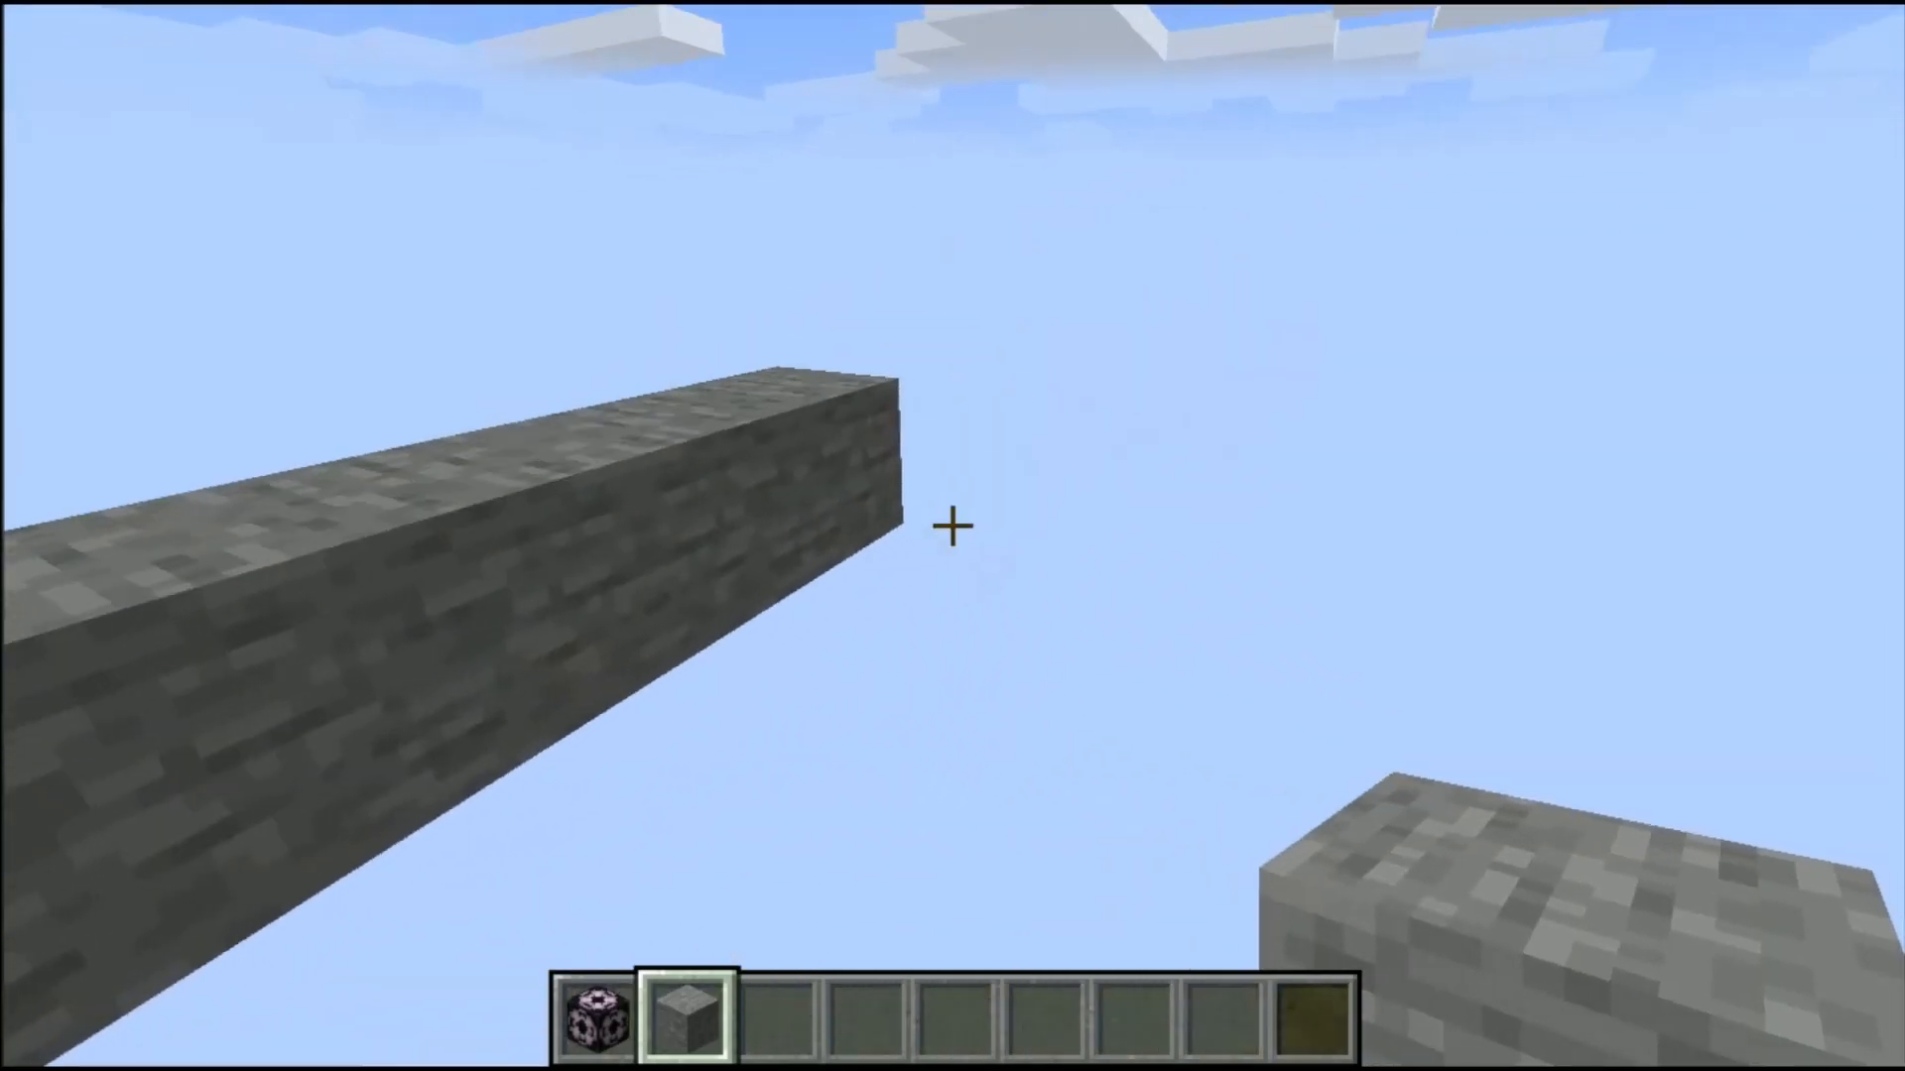
# Step: Lengthen the stone row from its other end to about 11 blocks
pyautogui.rightClick(954, 526)
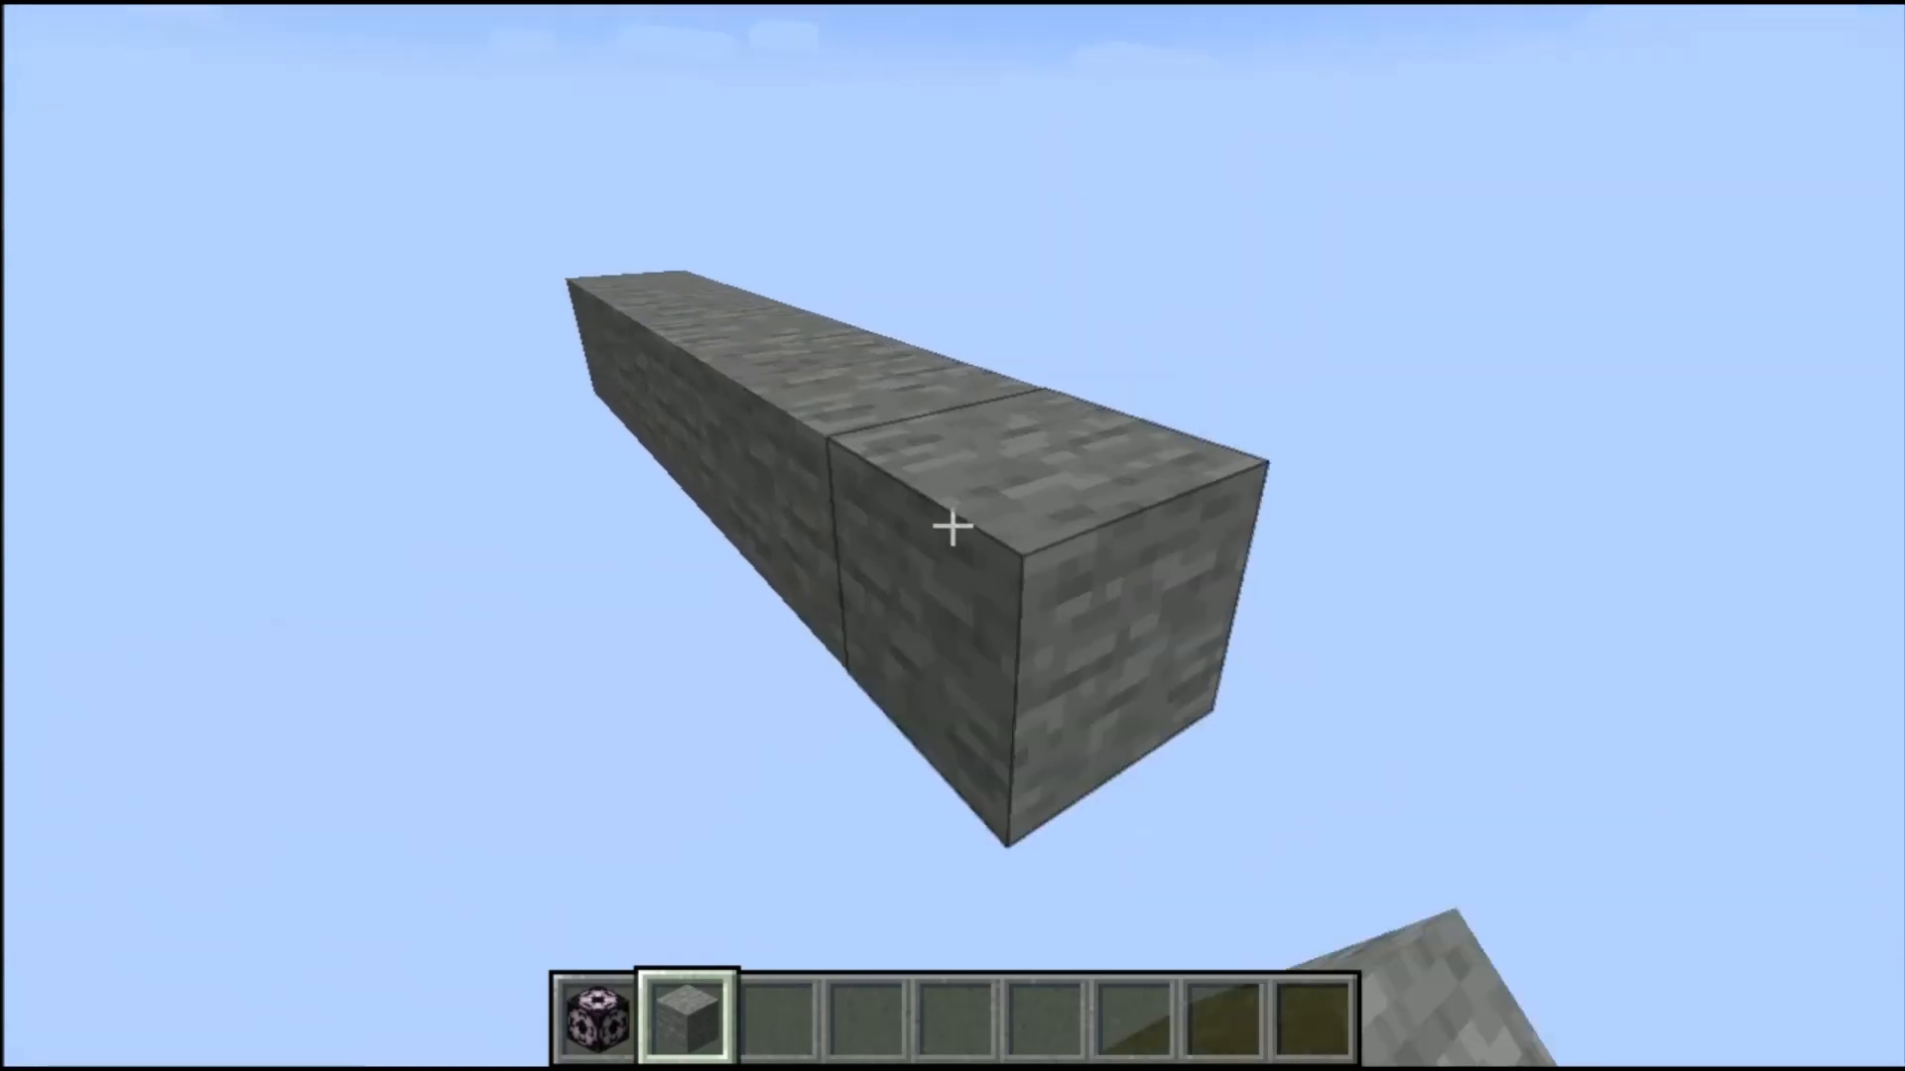
pyautogui.rightClick(952, 526)
pyautogui.rightClick(953, 526)
pyautogui.rightClick(952, 526)
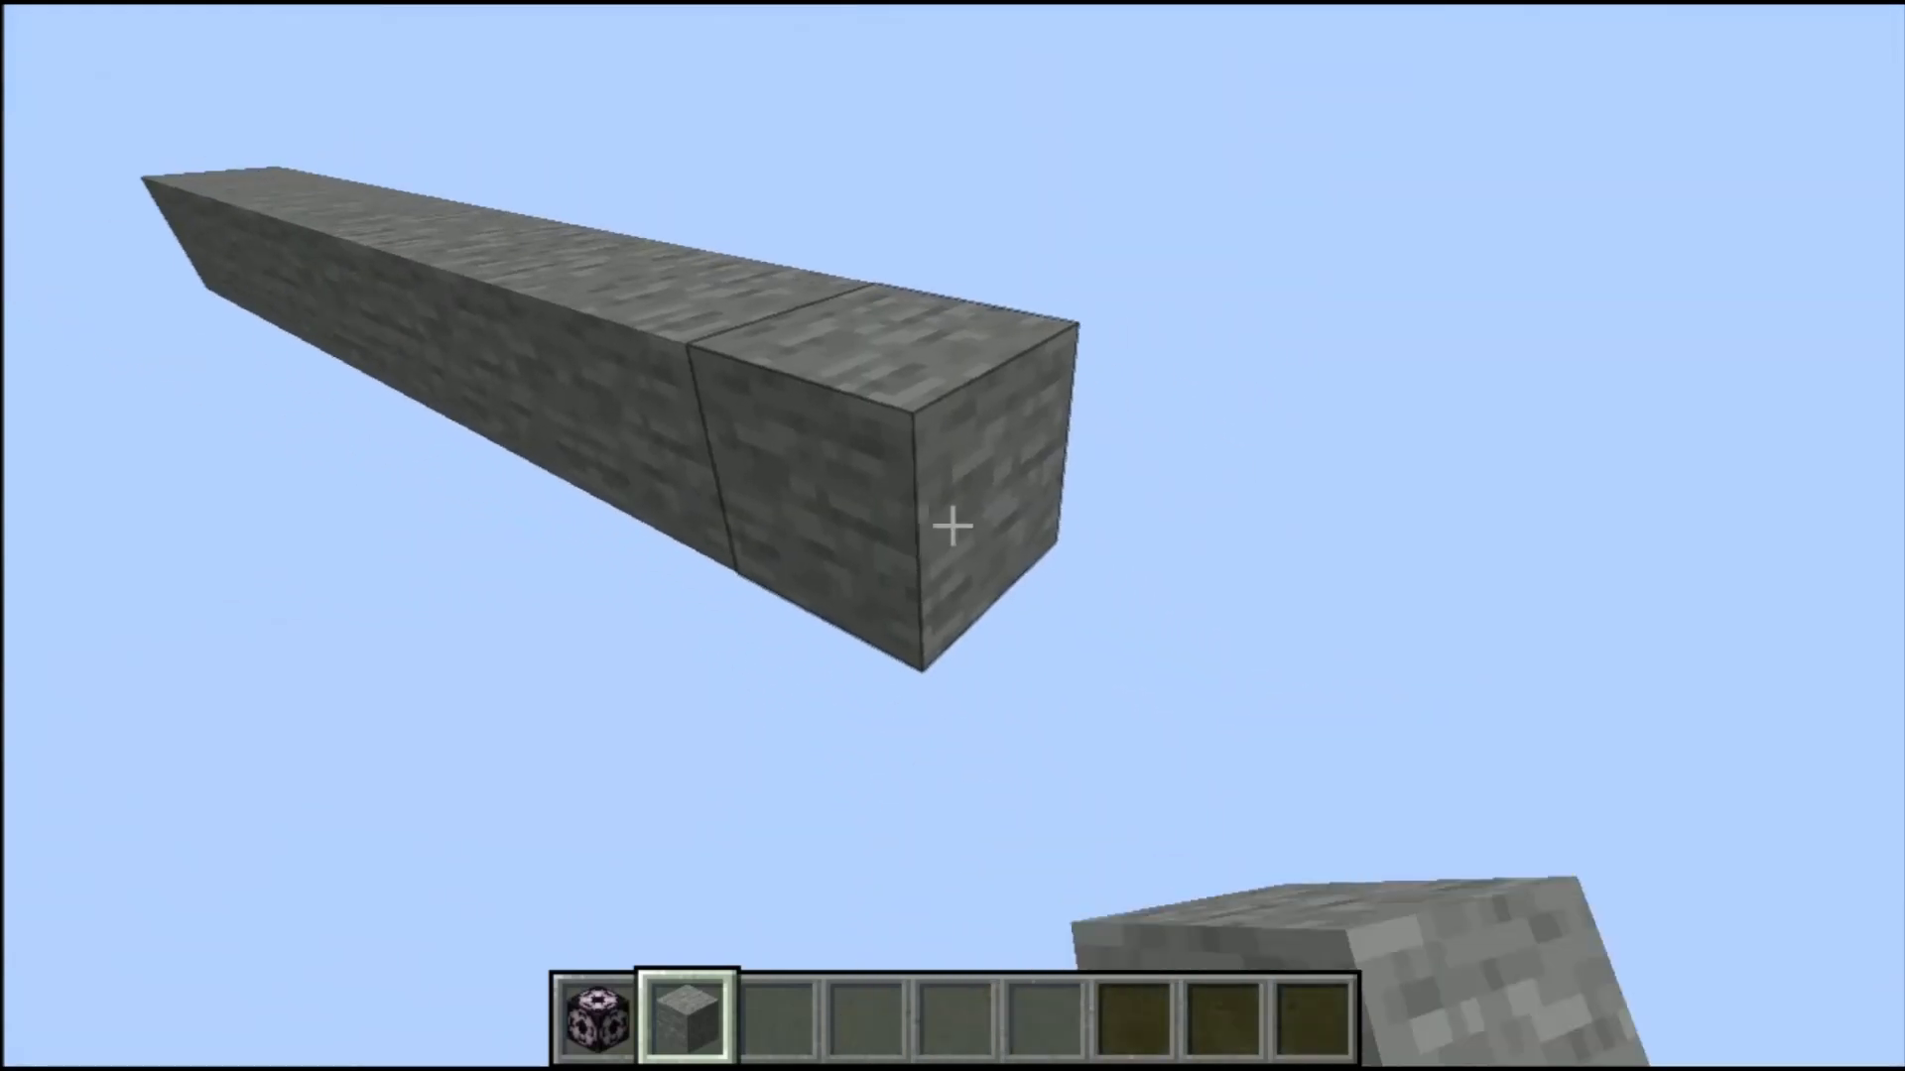
pyautogui.rightClick(952, 525)
pyautogui.rightClick(953, 525)
pyautogui.press('a')
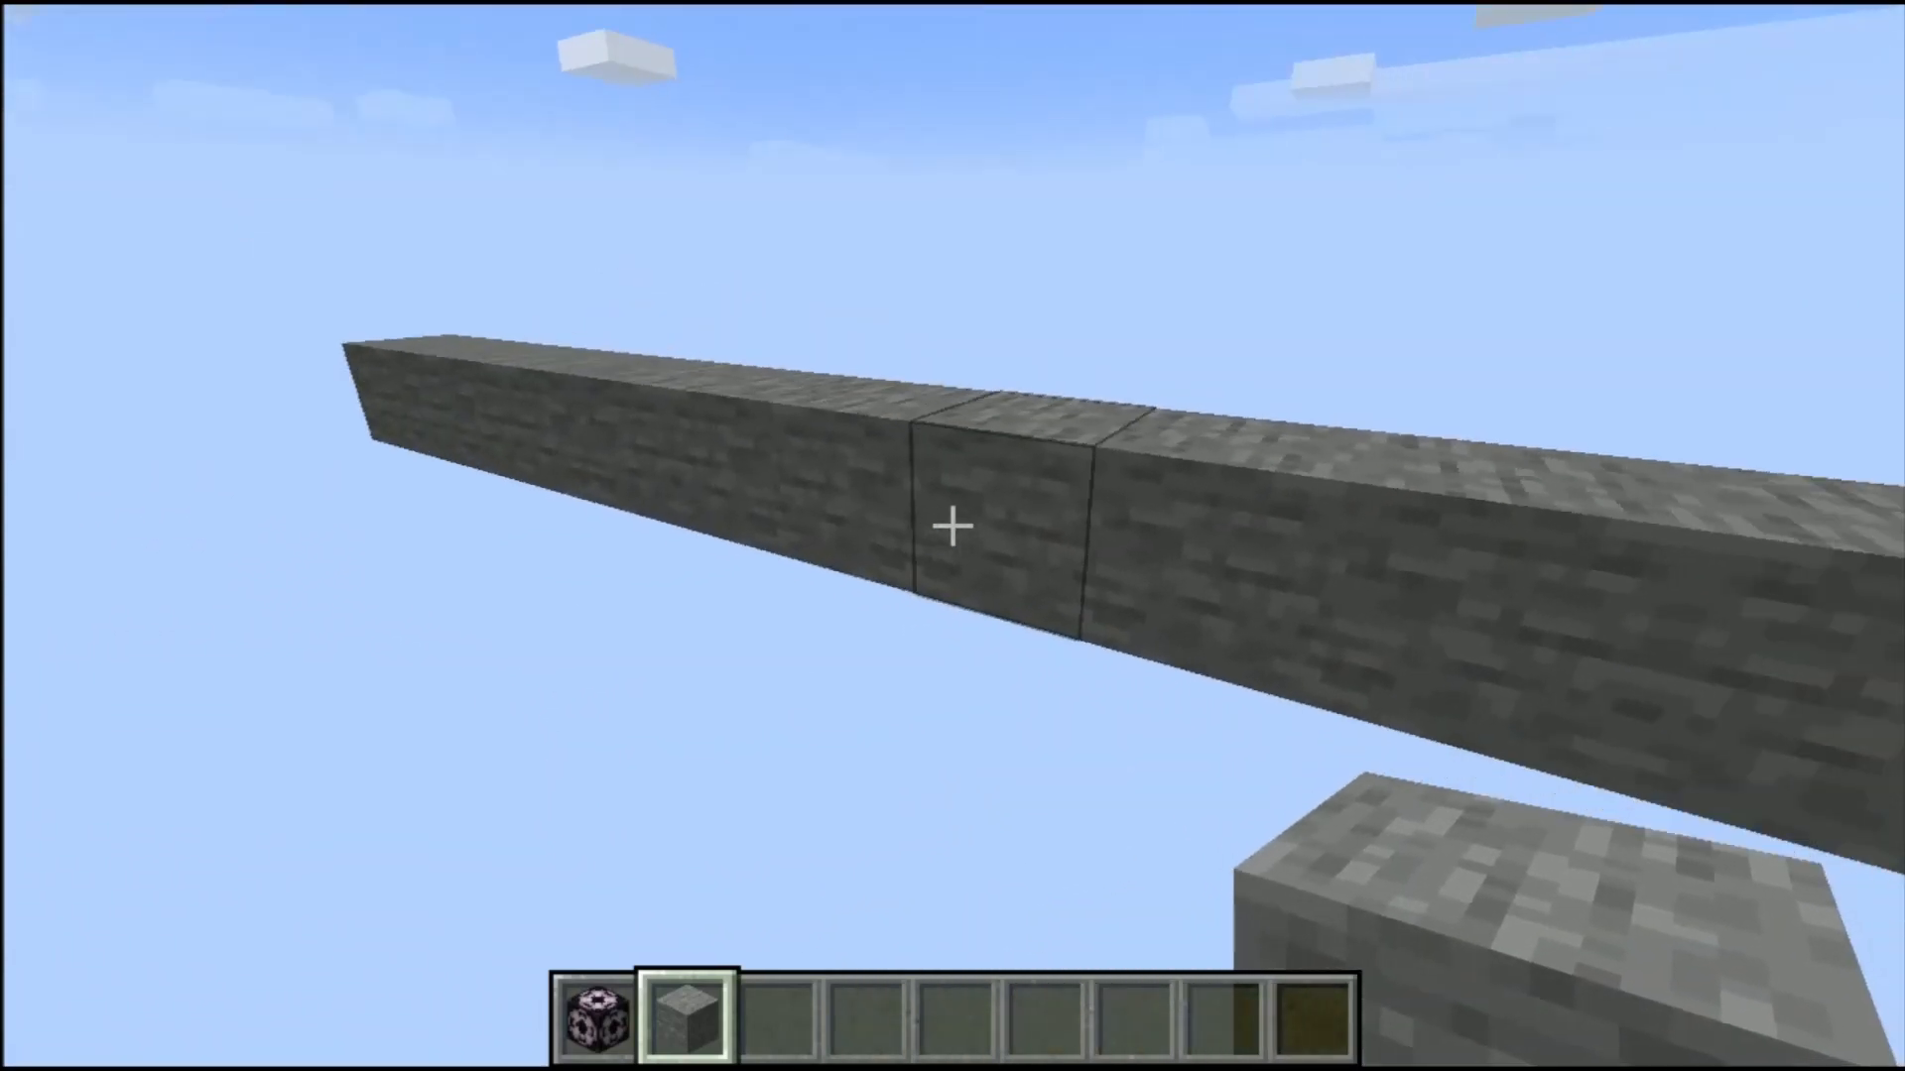
# Step: Place a second row of stone blocks along the long side of the first row
pyautogui.press('s')
pyautogui.press('w')
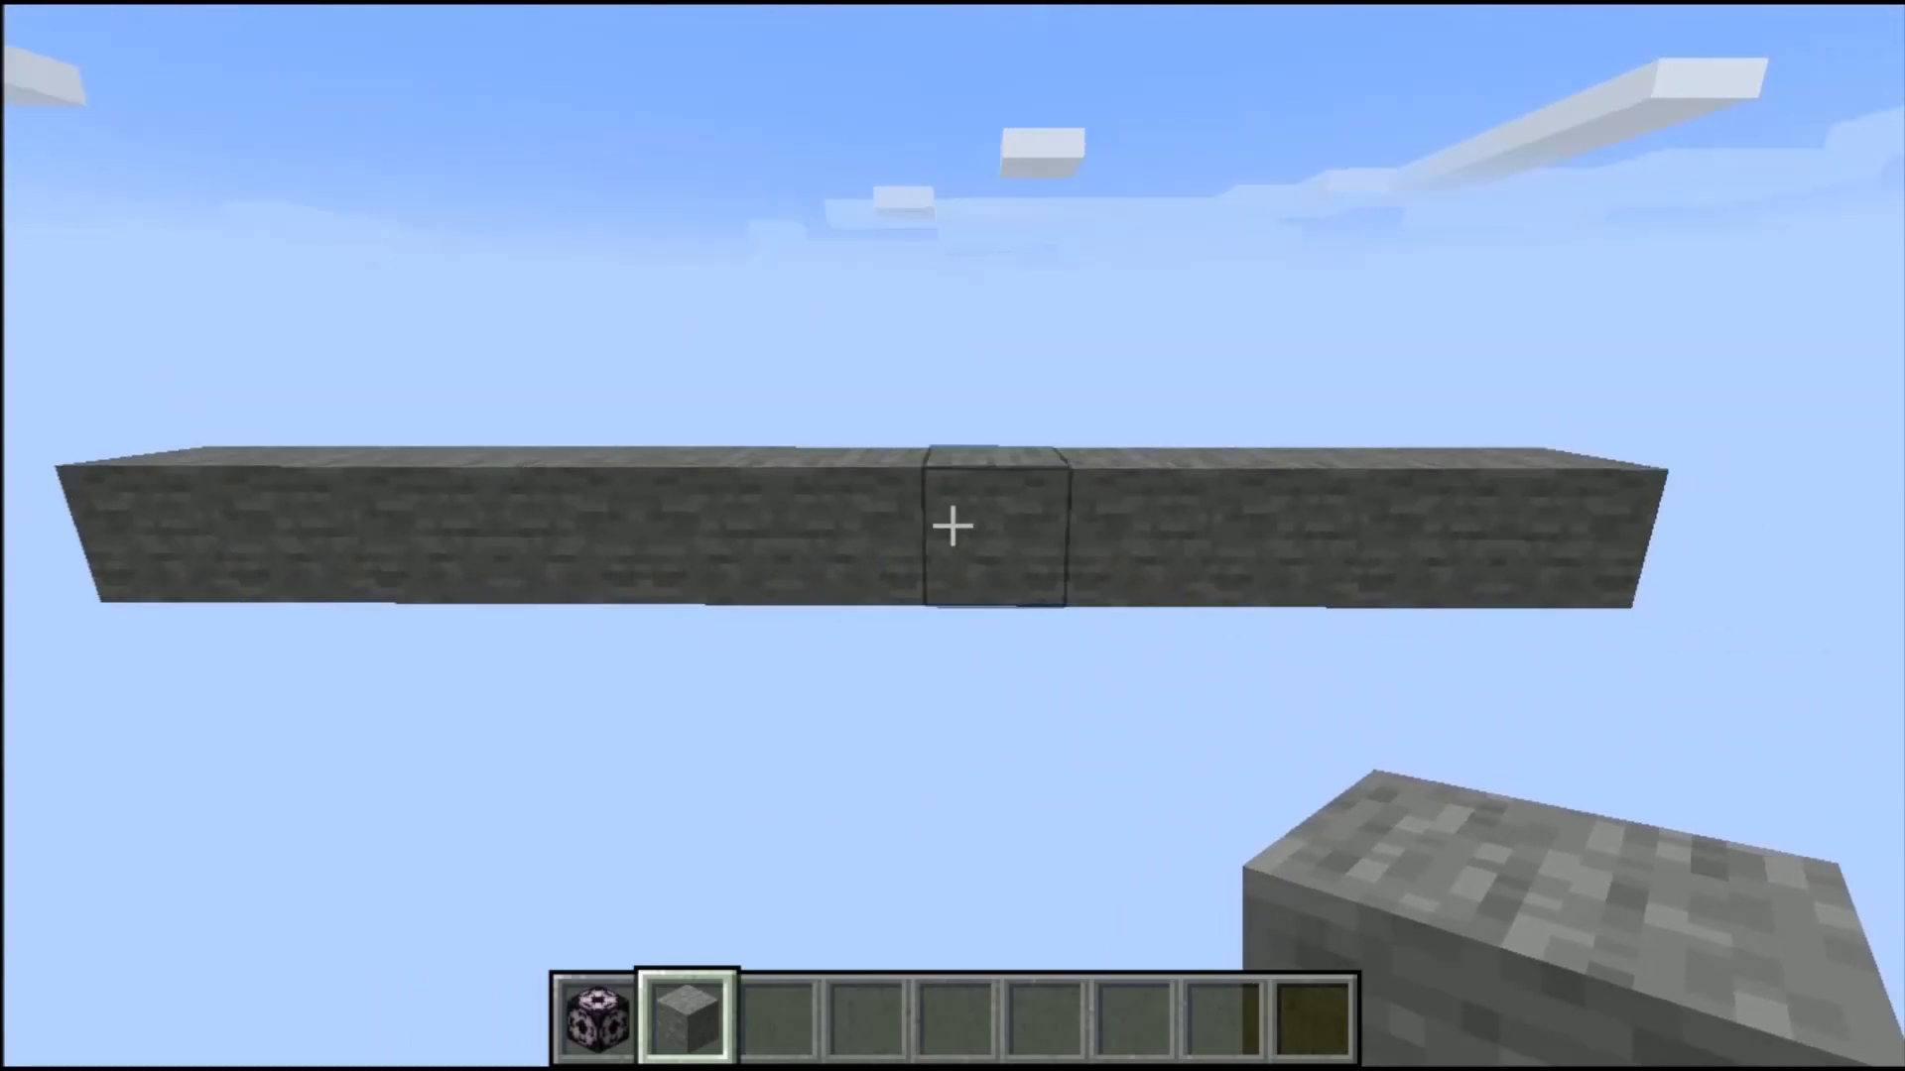
pyautogui.rightClick(954, 526)
pyautogui.press('a')
pyautogui.rightClick(953, 526)
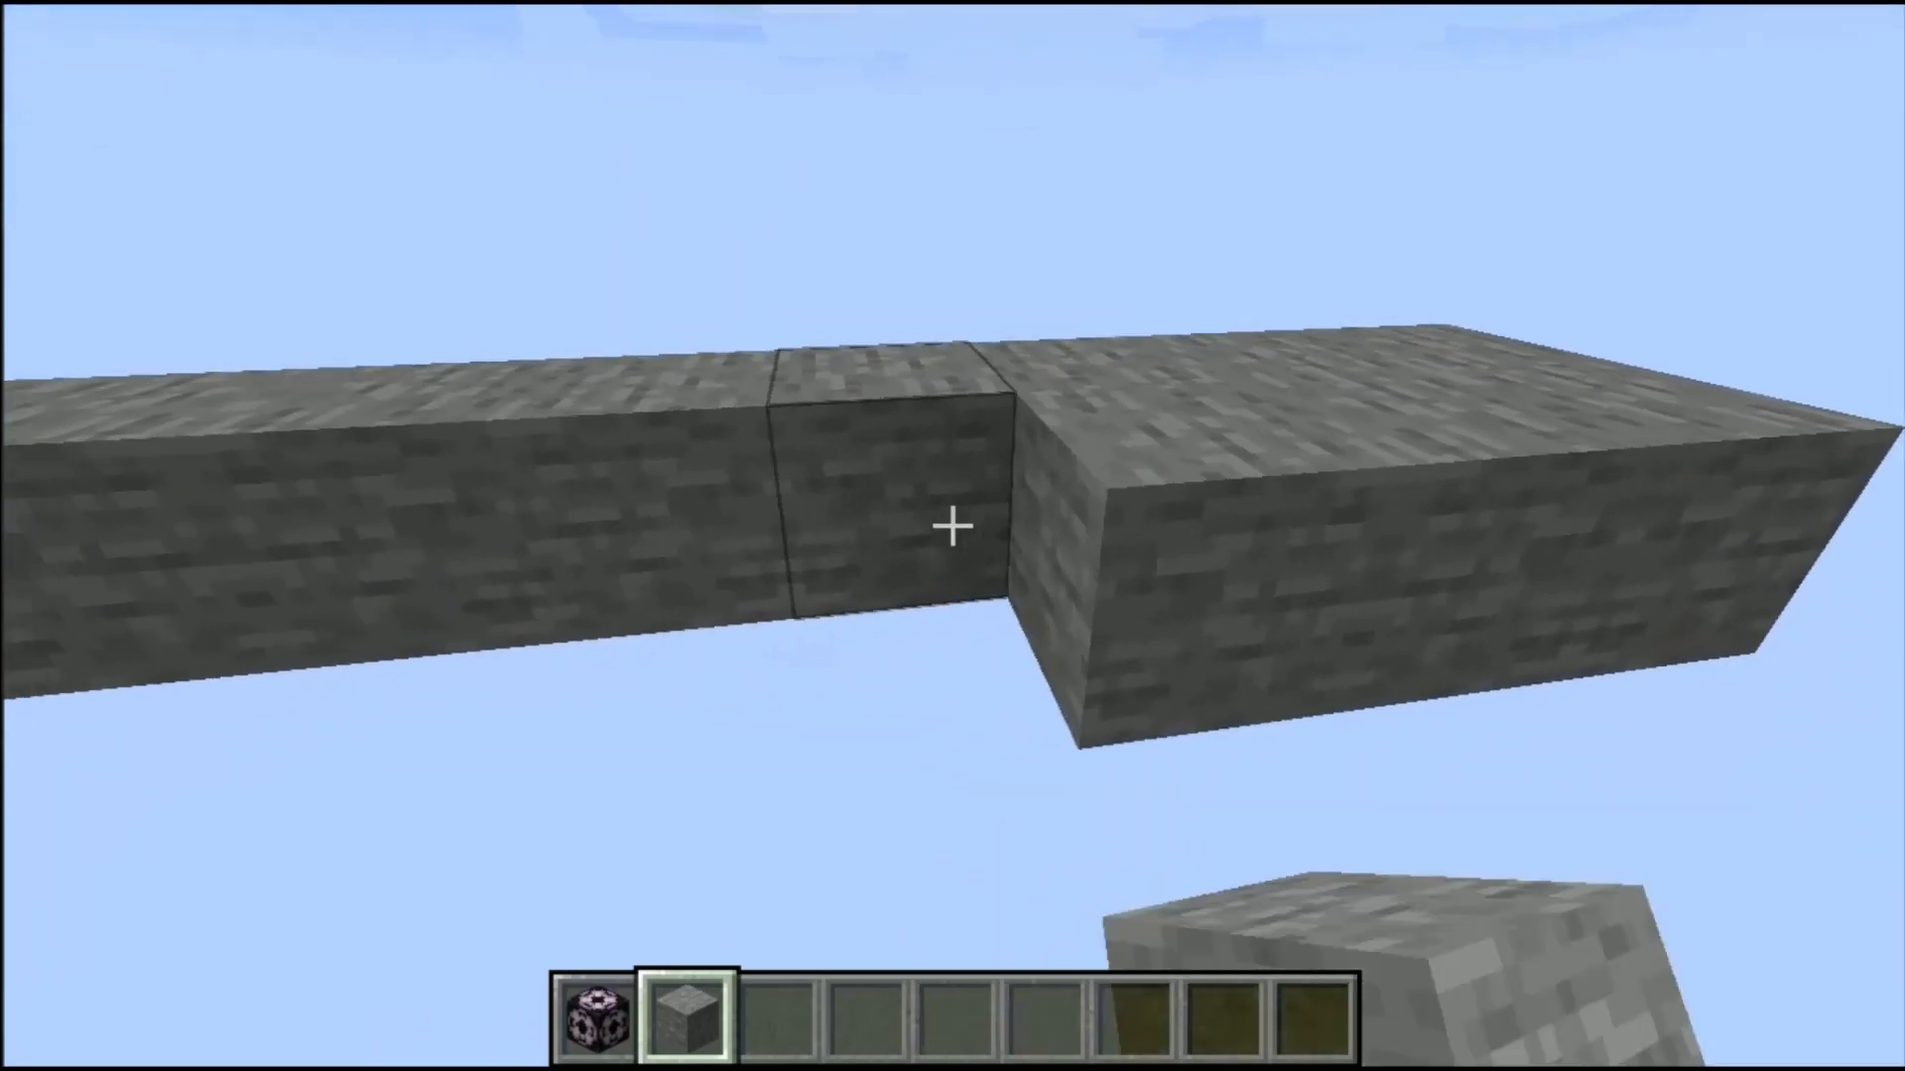
pyautogui.rightClick(952, 525)
pyautogui.rightClick(953, 526)
pyautogui.rightClick(952, 526)
pyautogui.press('a')
pyautogui.rightClick(953, 526)
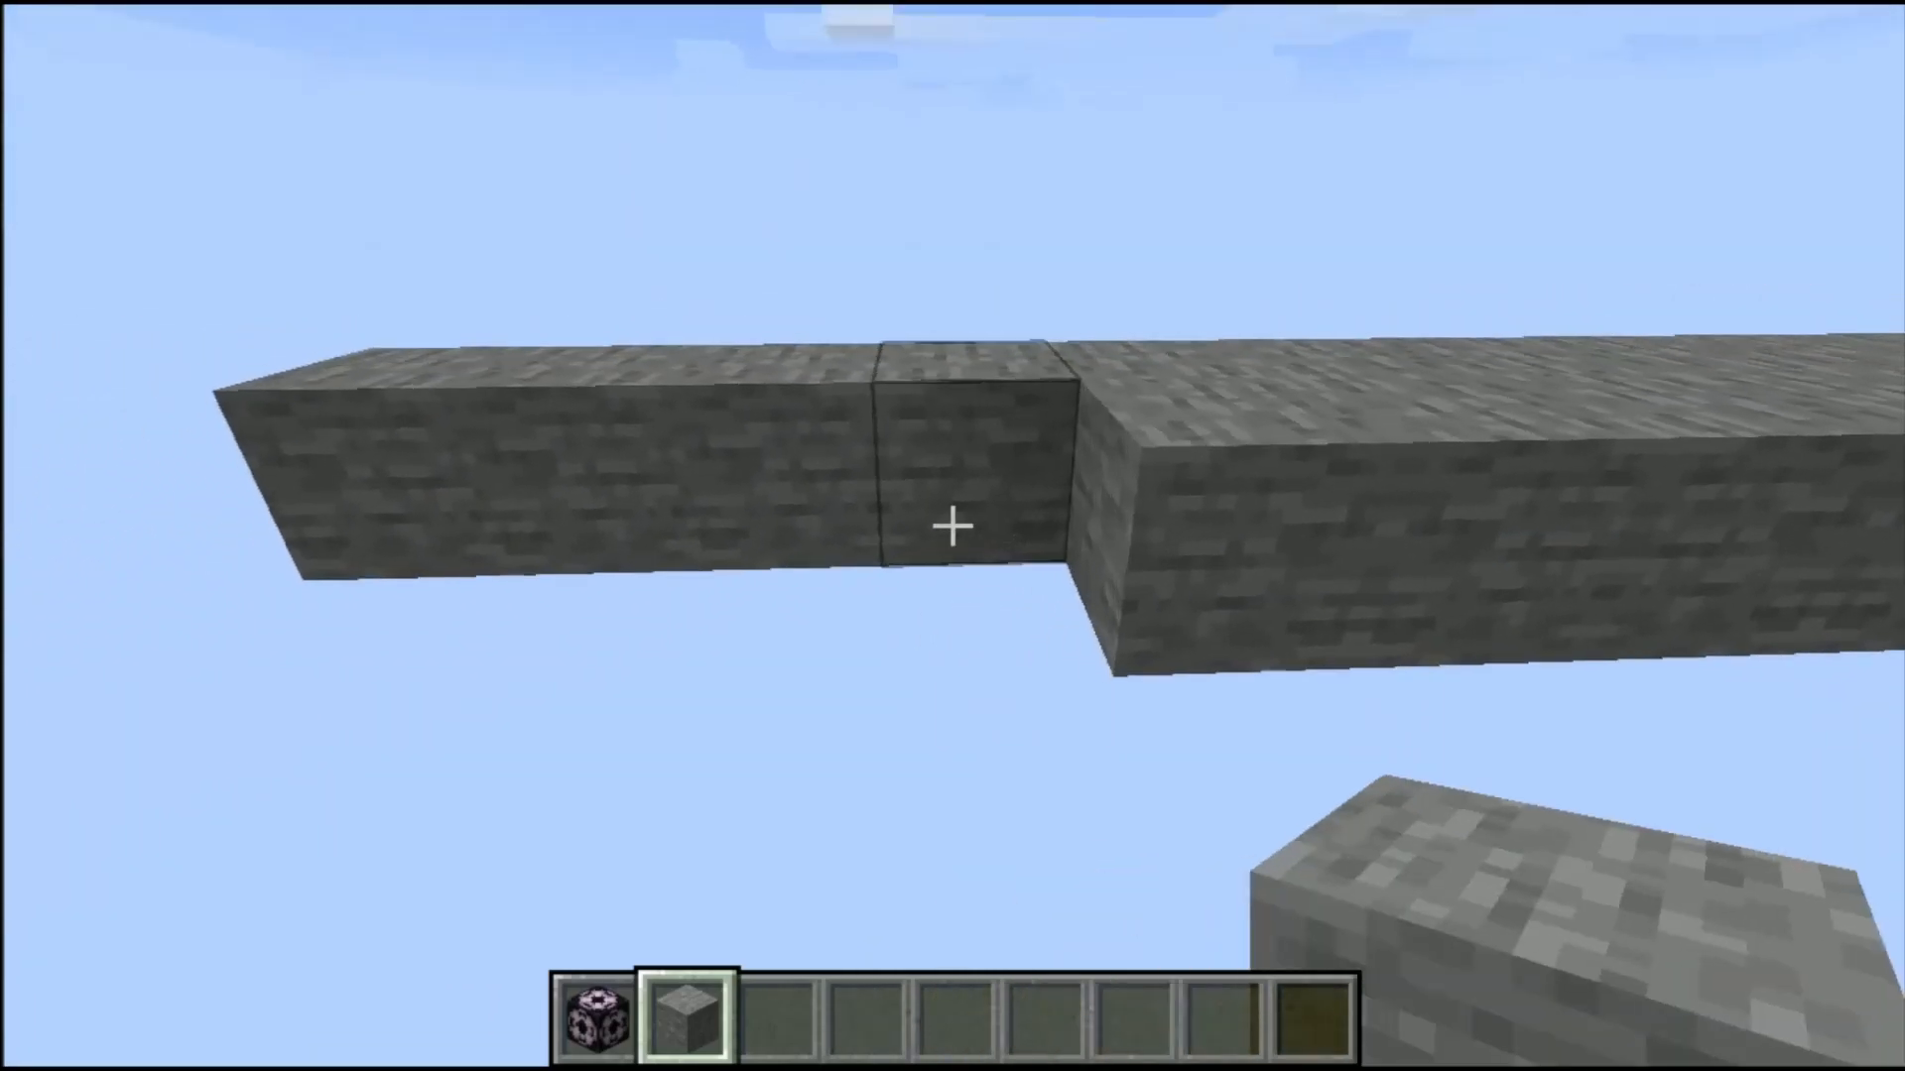
pyautogui.rightClick(952, 526)
pyautogui.rightClick(952, 526)
pyautogui.rightClick(953, 525)
pyautogui.rightClick(952, 526)
# Step: Add further stone rows alongside the first two to widen them into a large rectangular floor
pyautogui.press('d')
pyautogui.rightClick(953, 525)
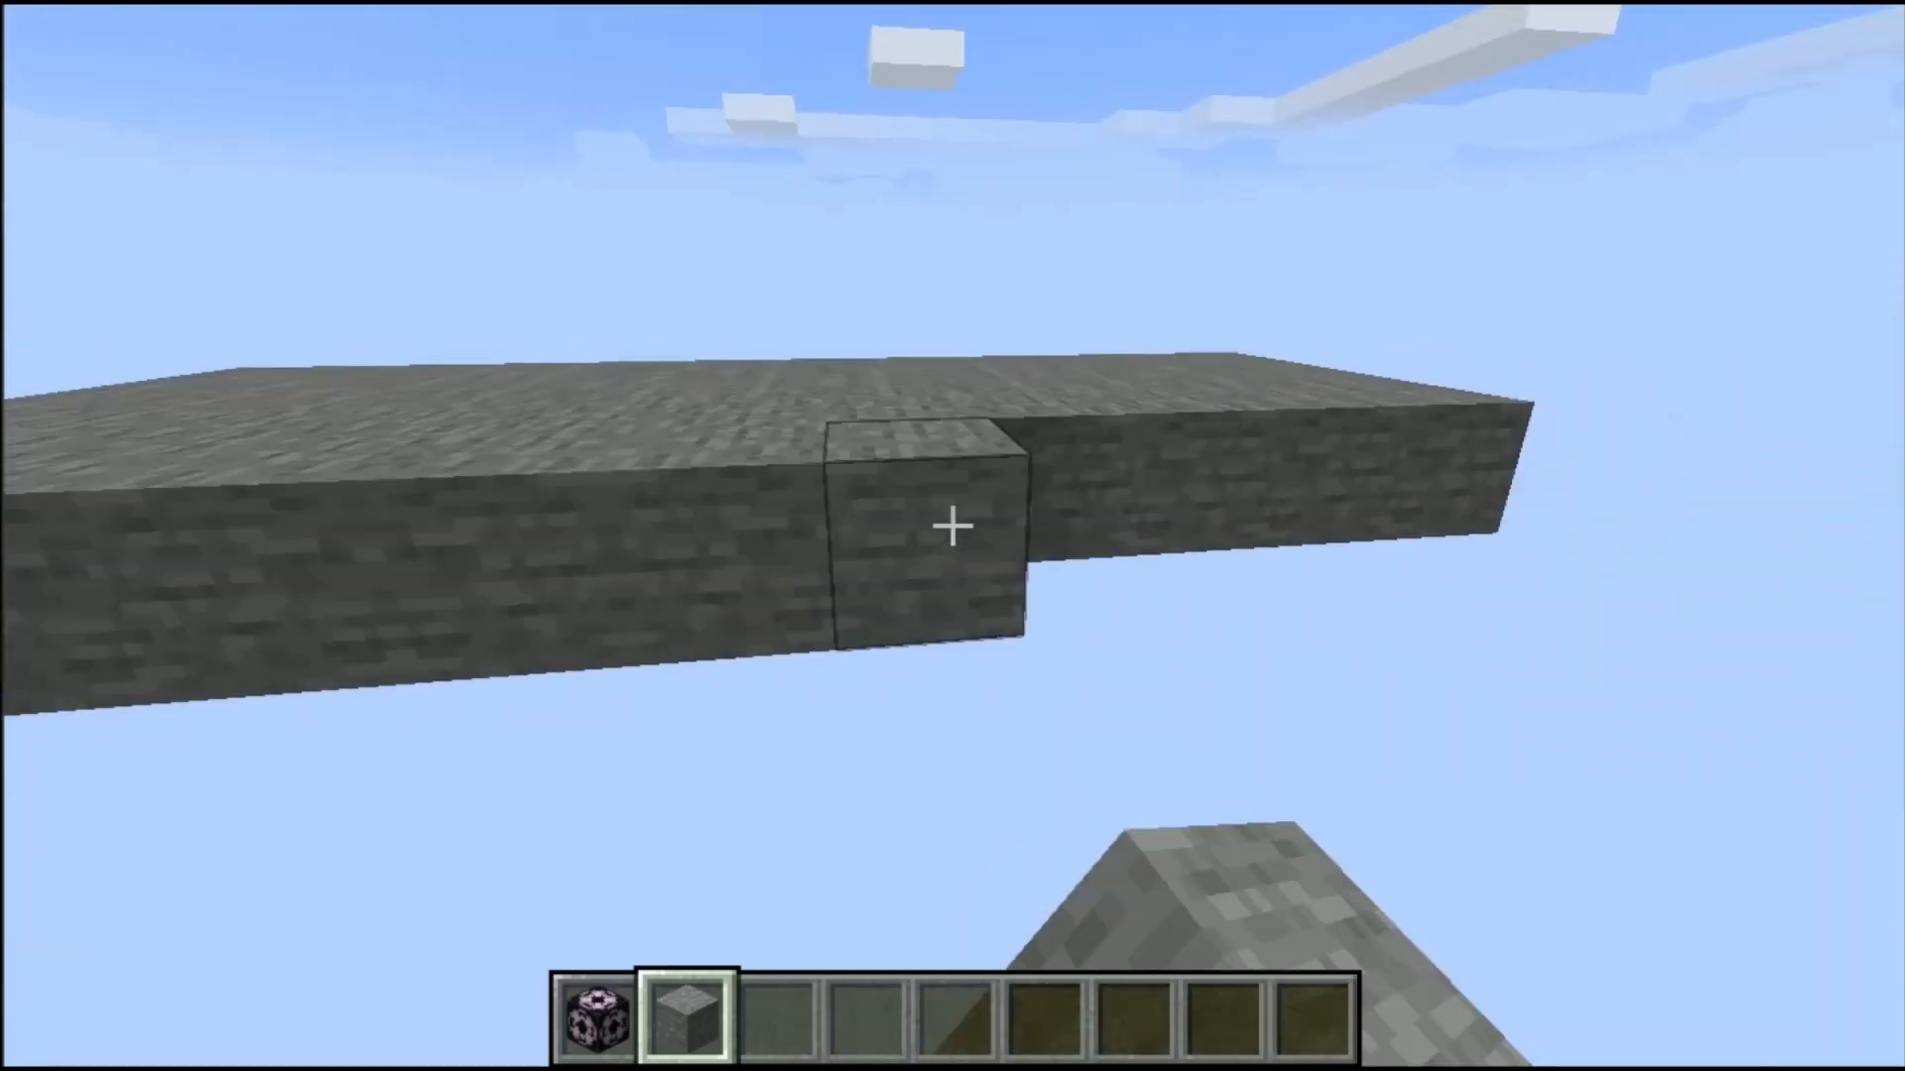
pyautogui.rightClick(954, 525)
pyautogui.rightClick(953, 524)
pyautogui.rightClick(954, 525)
pyautogui.press('d')
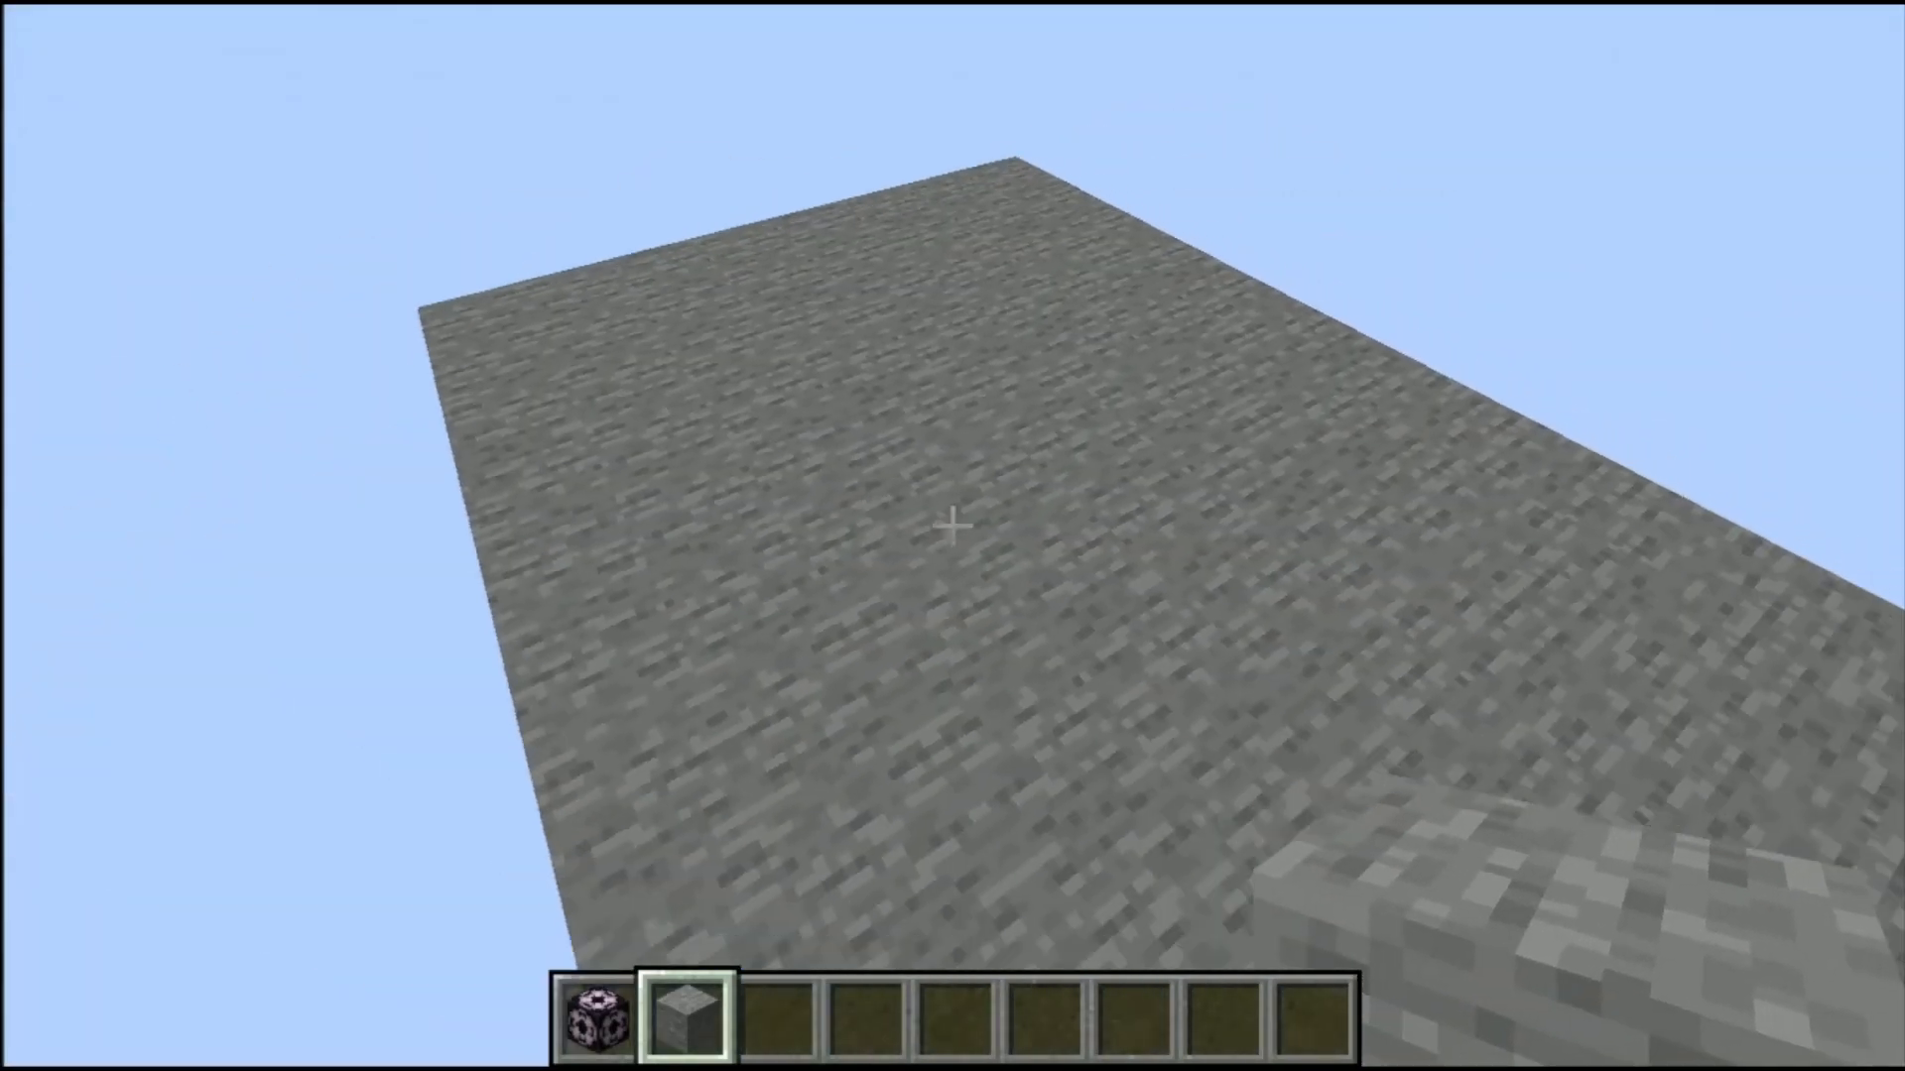
# Step: Hold the stone block and build two-block-high stone walls along three sides of the platform
pyautogui.press('w')
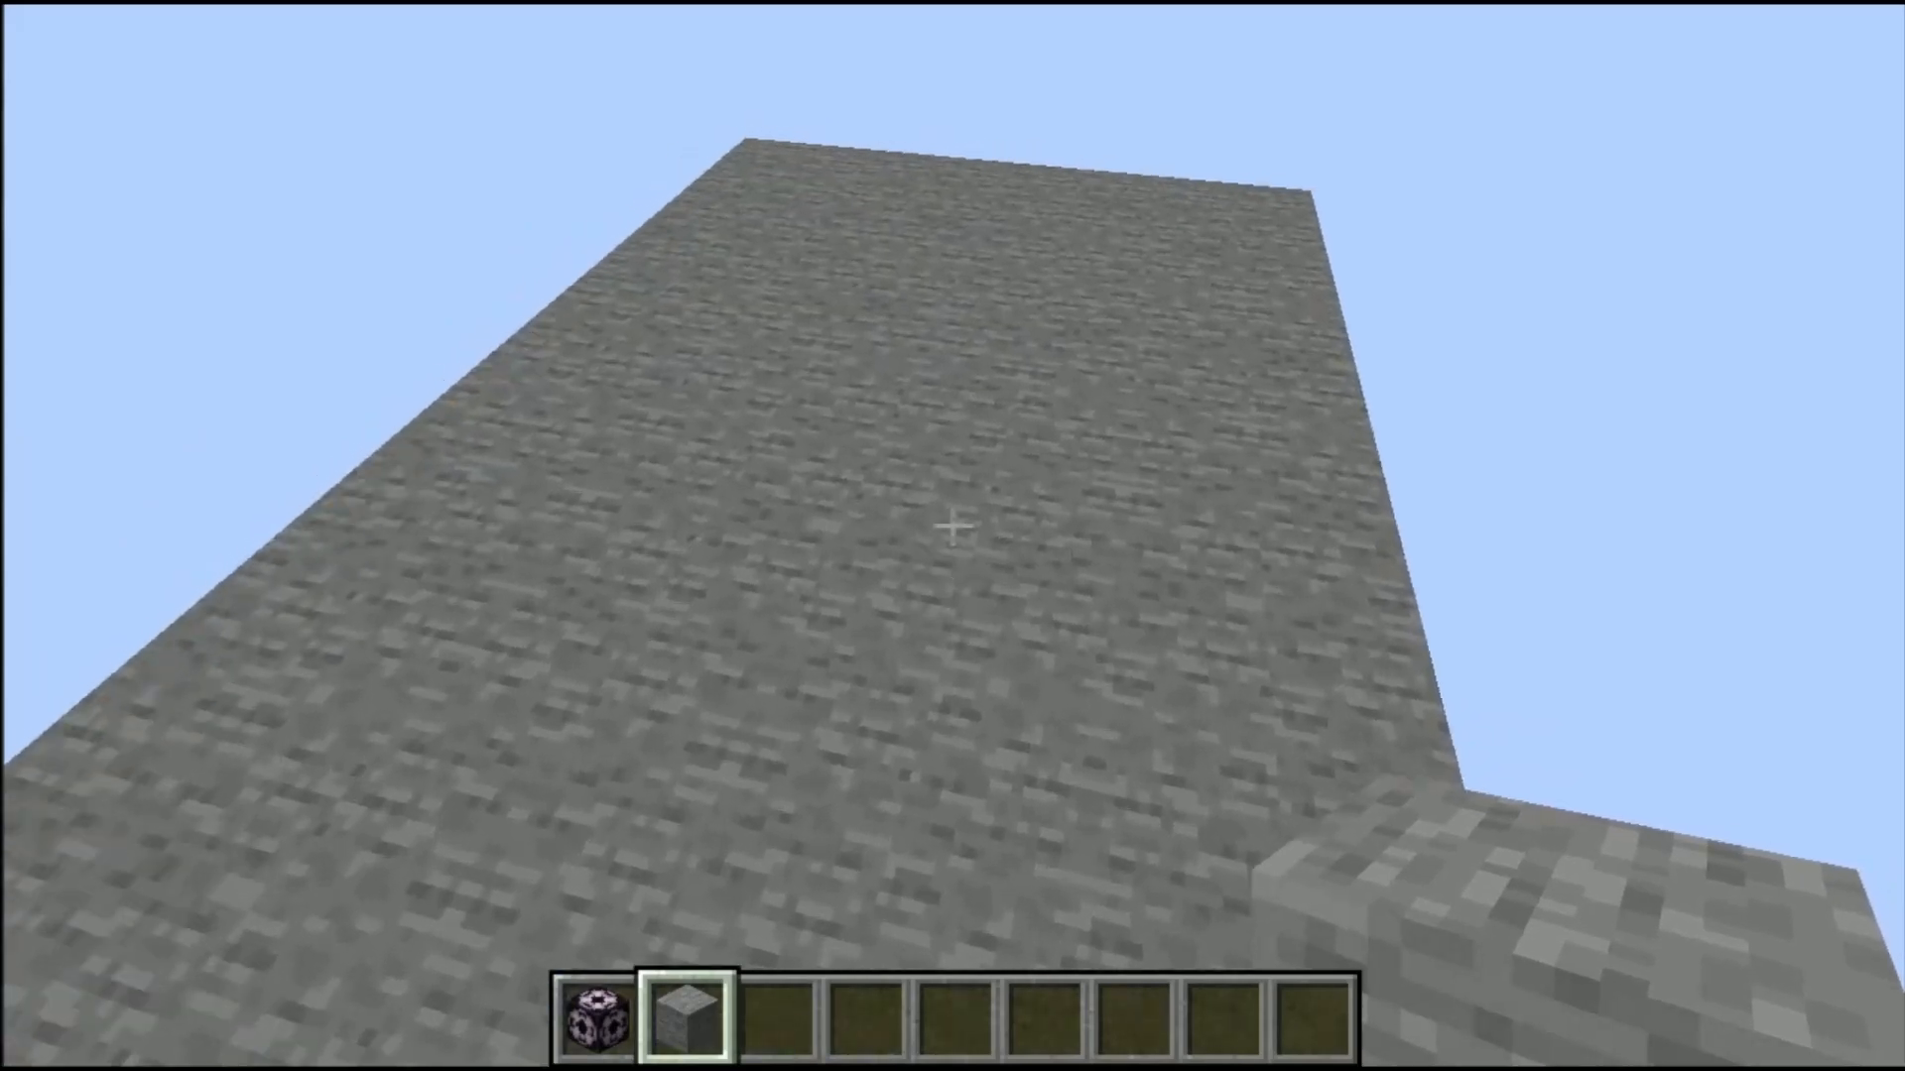
pyautogui.press('w')
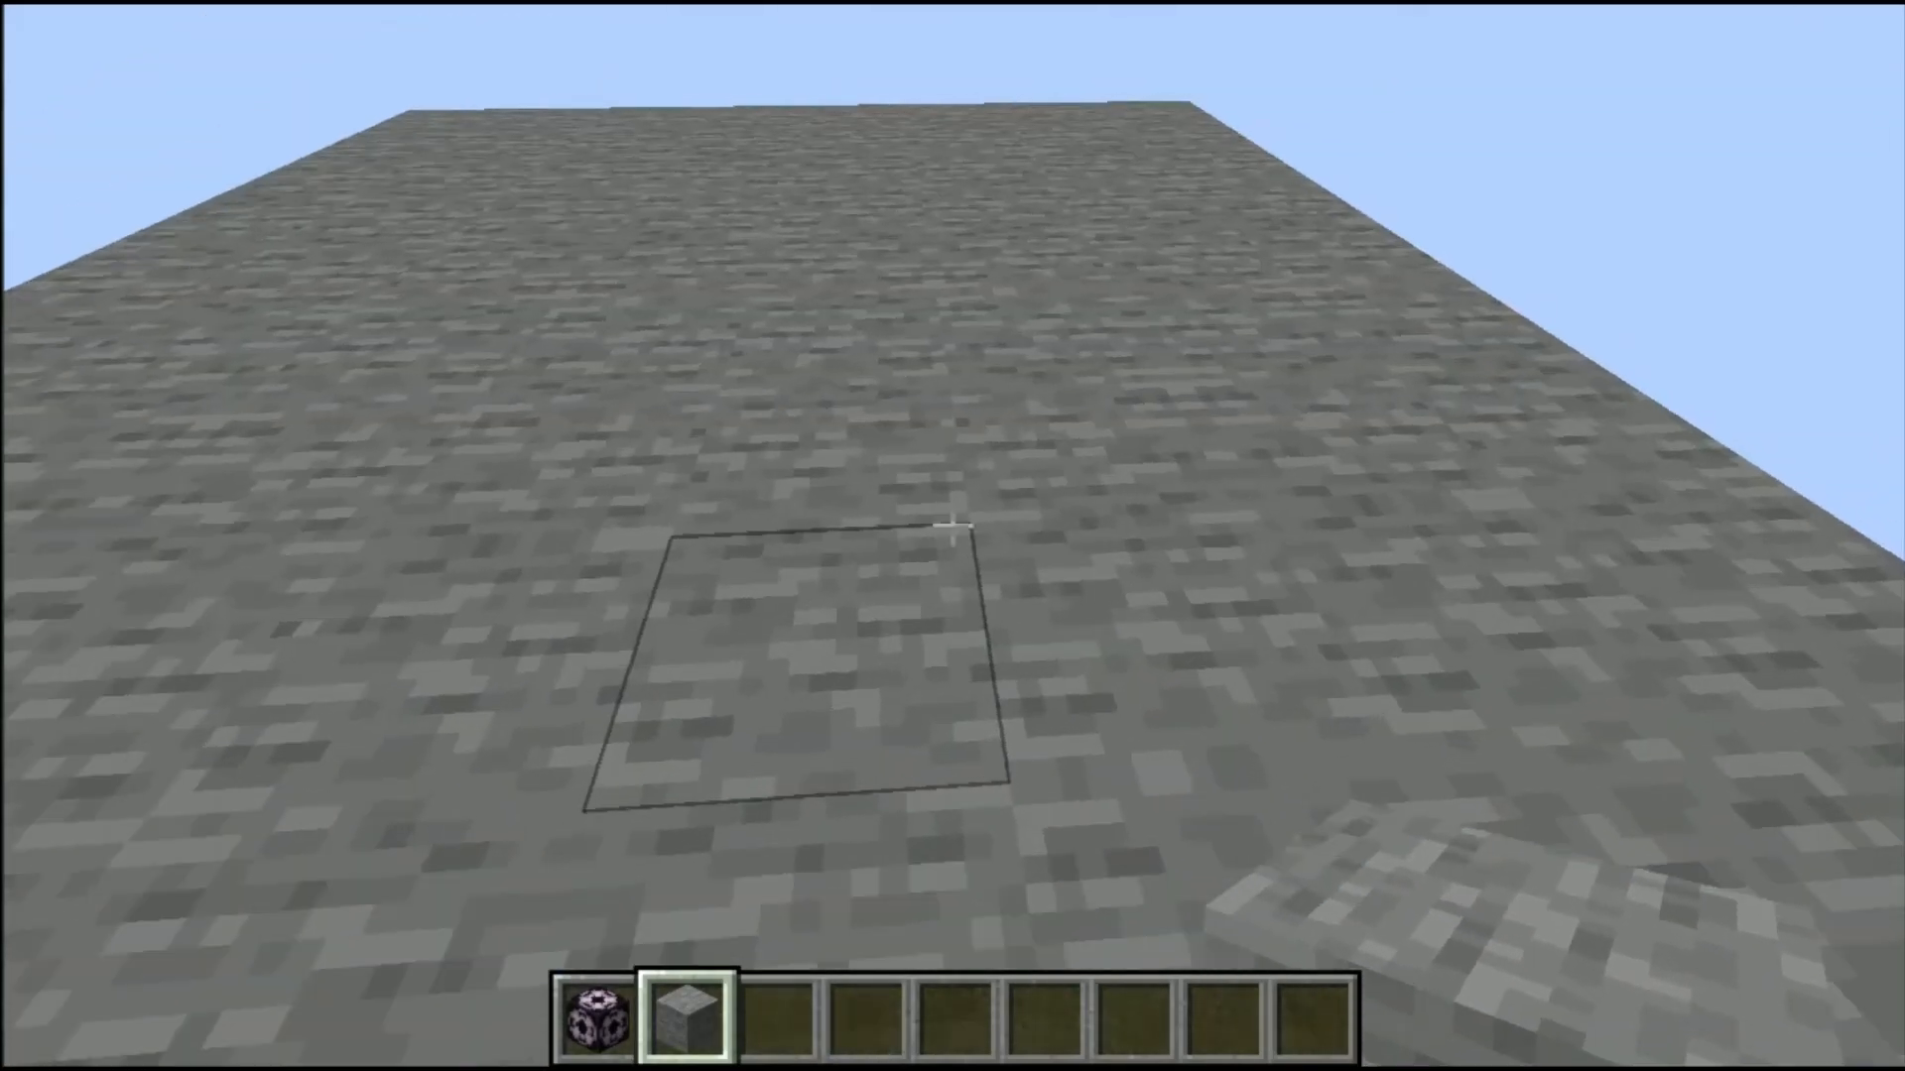
pyautogui.press('w')
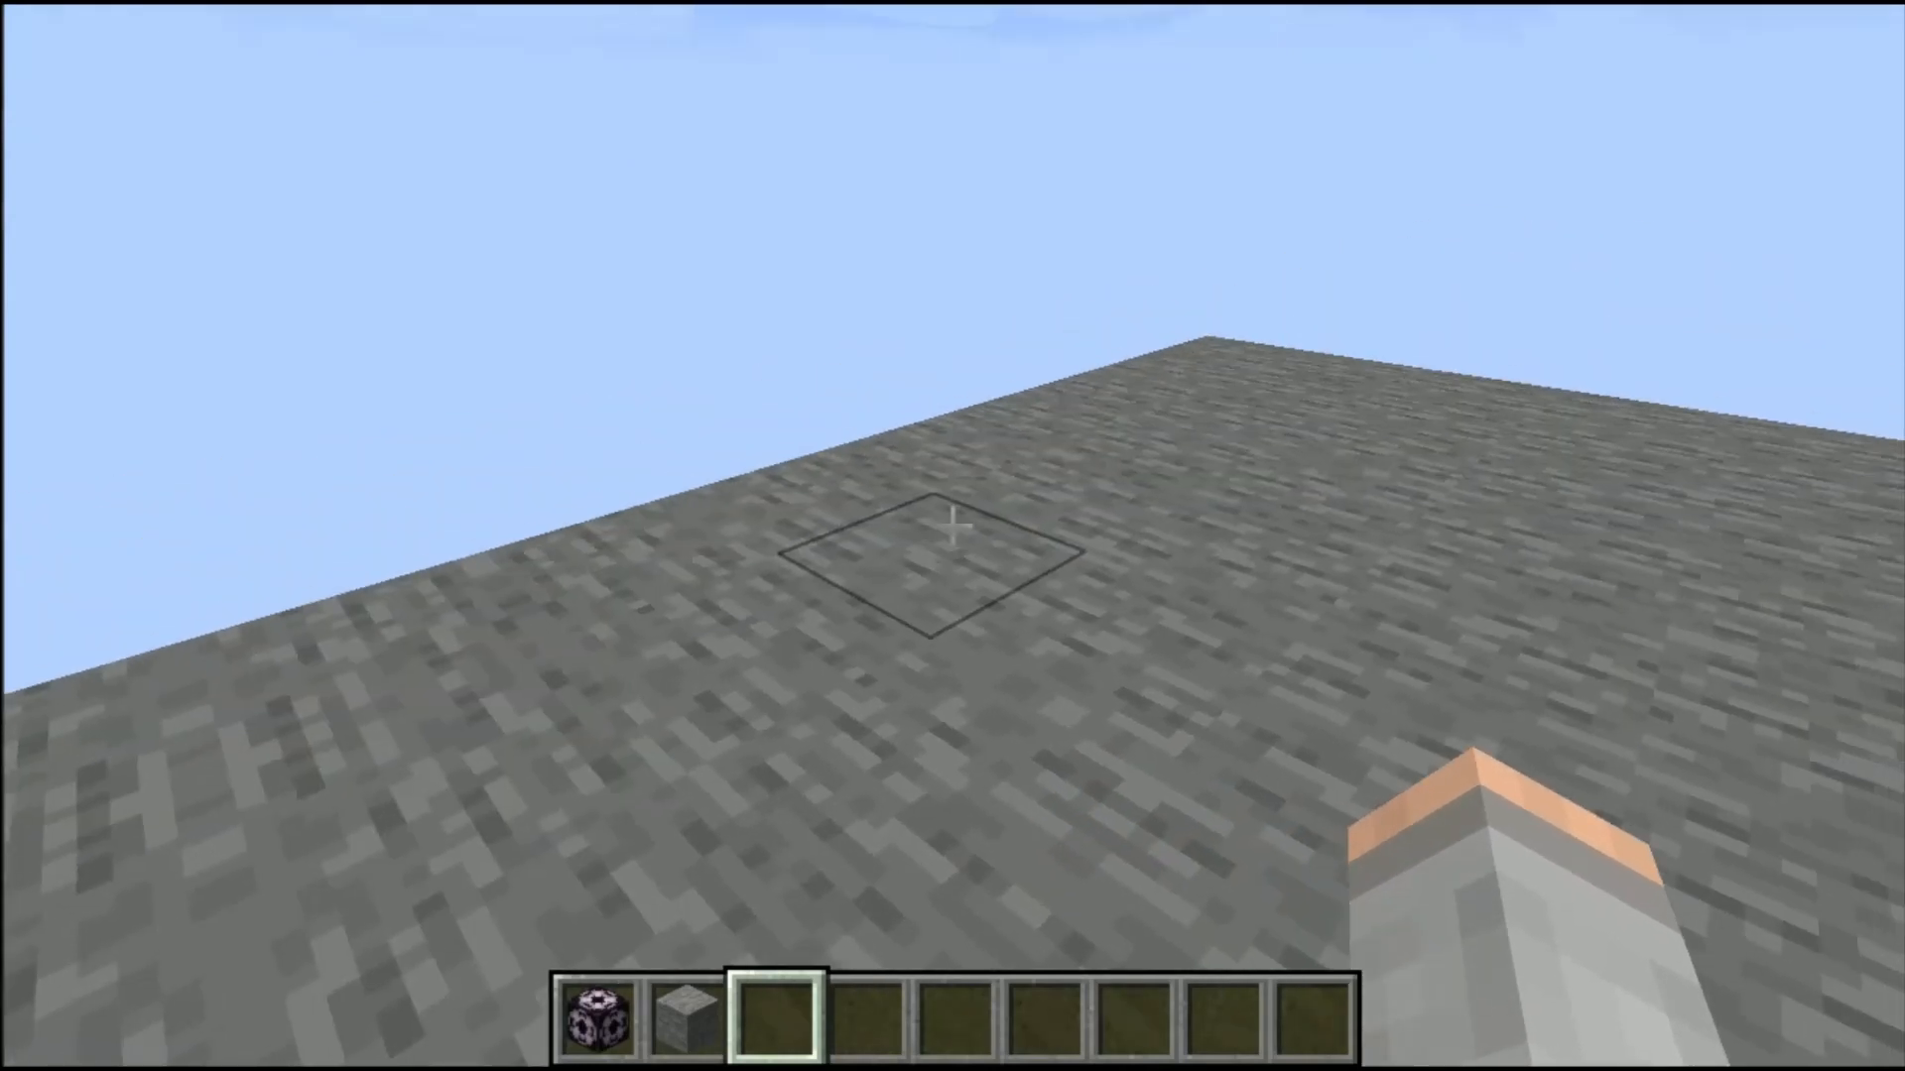
pyautogui.press('2')
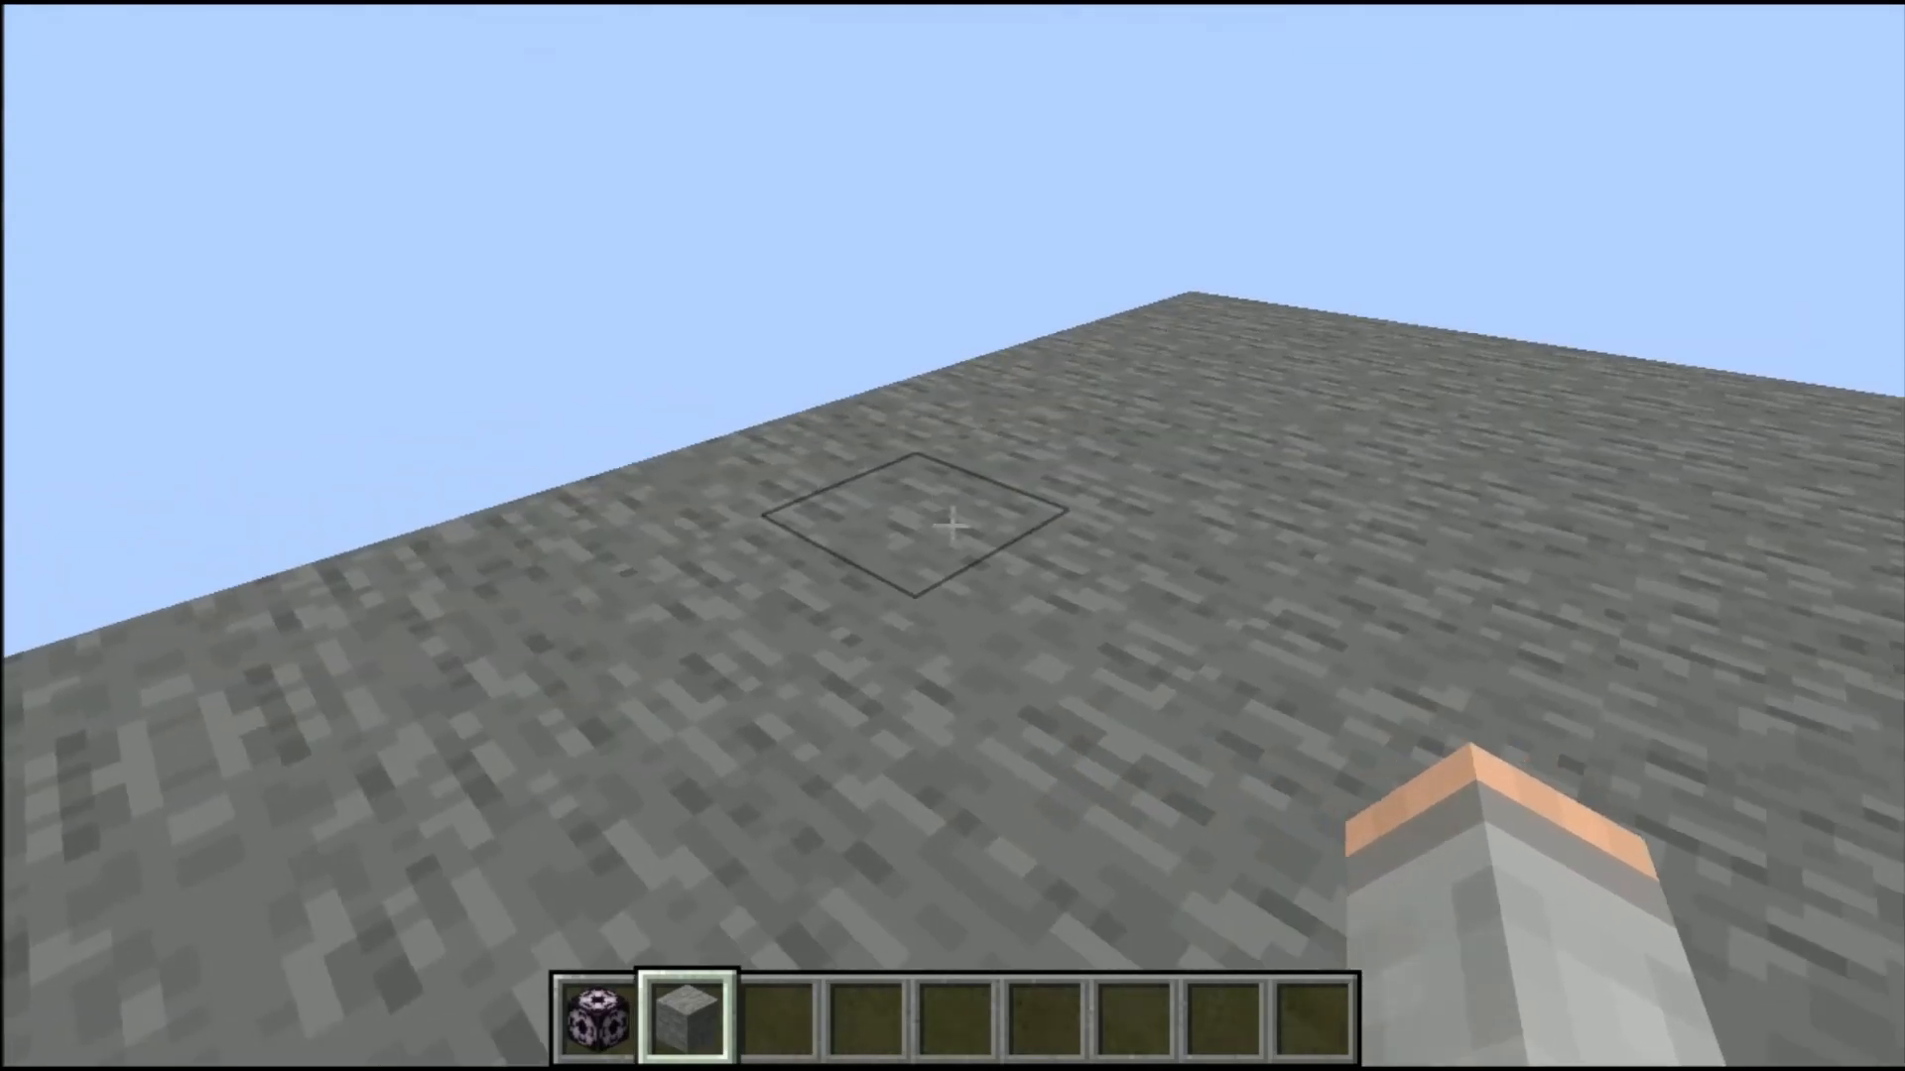
pyautogui.press('2')
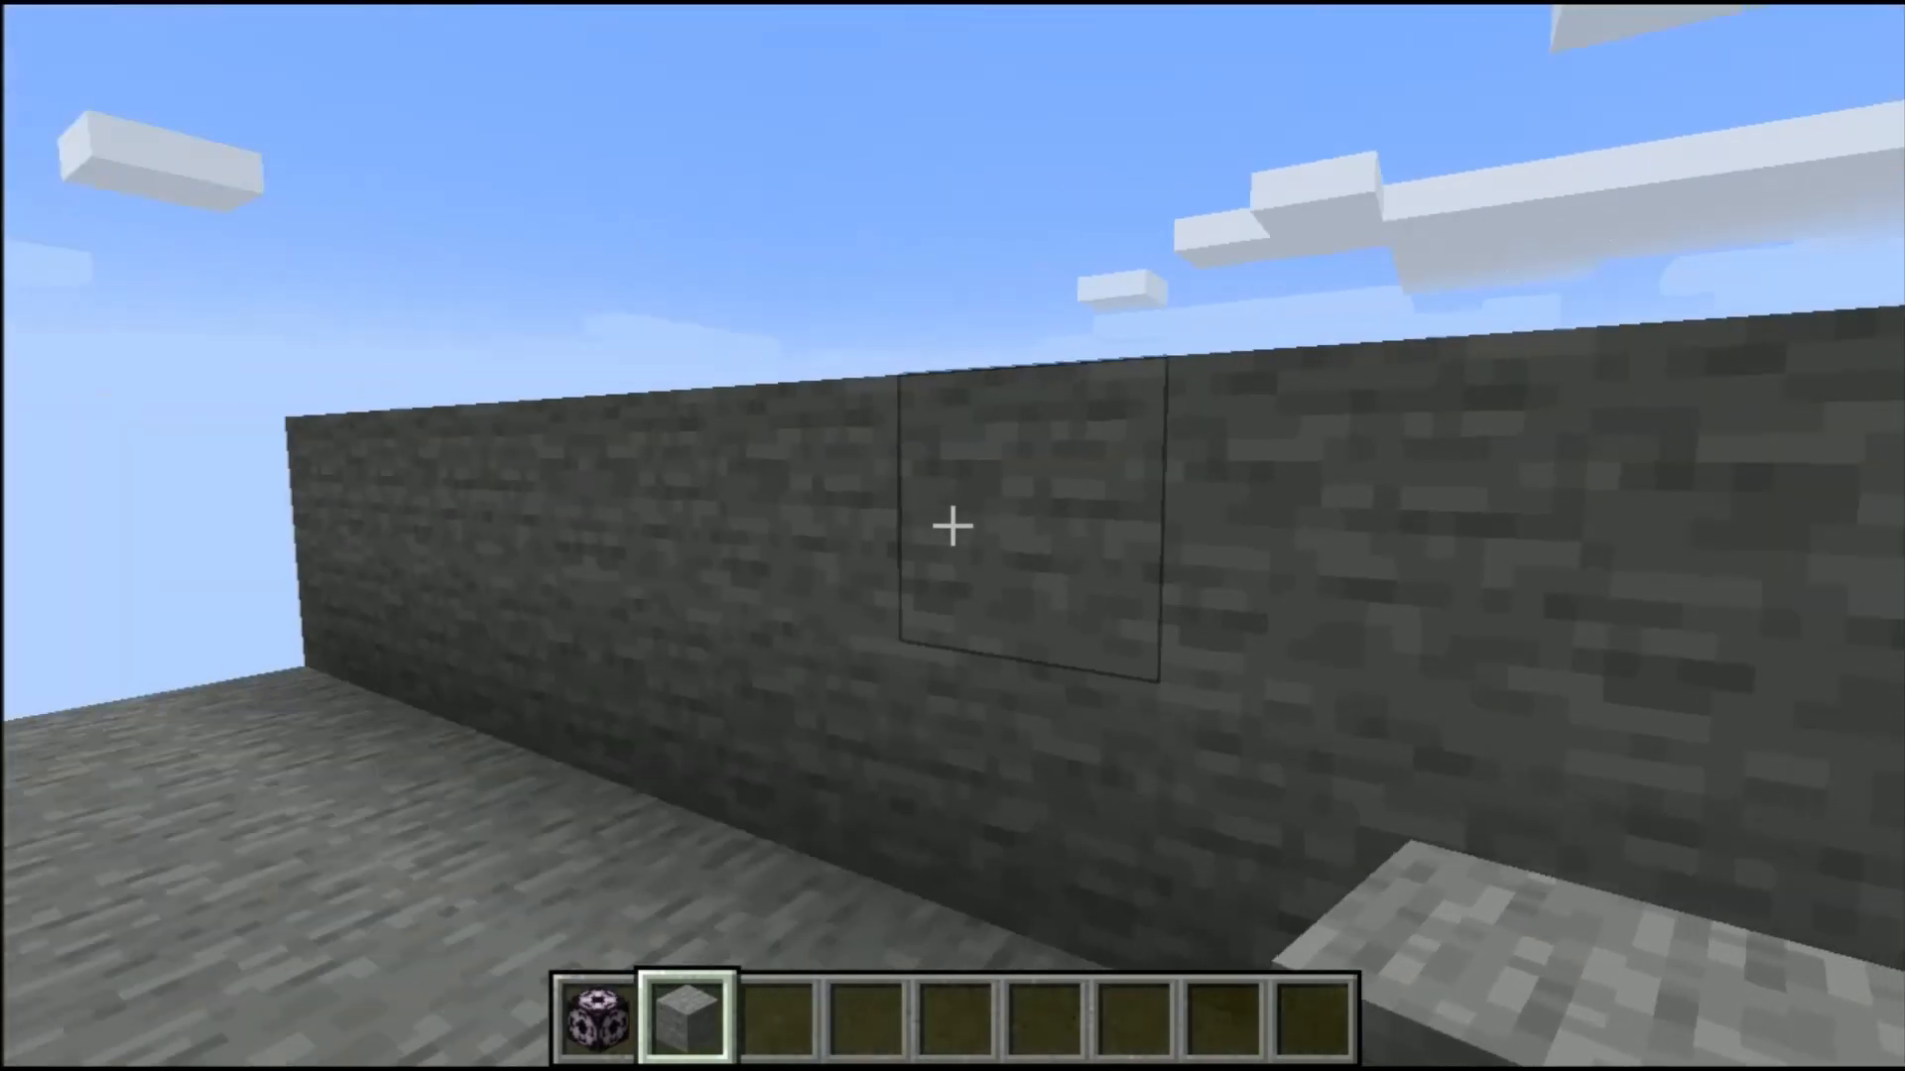
# Step: Examine the walled platform from inside, above and outside, including its open end
pyautogui.press('w')
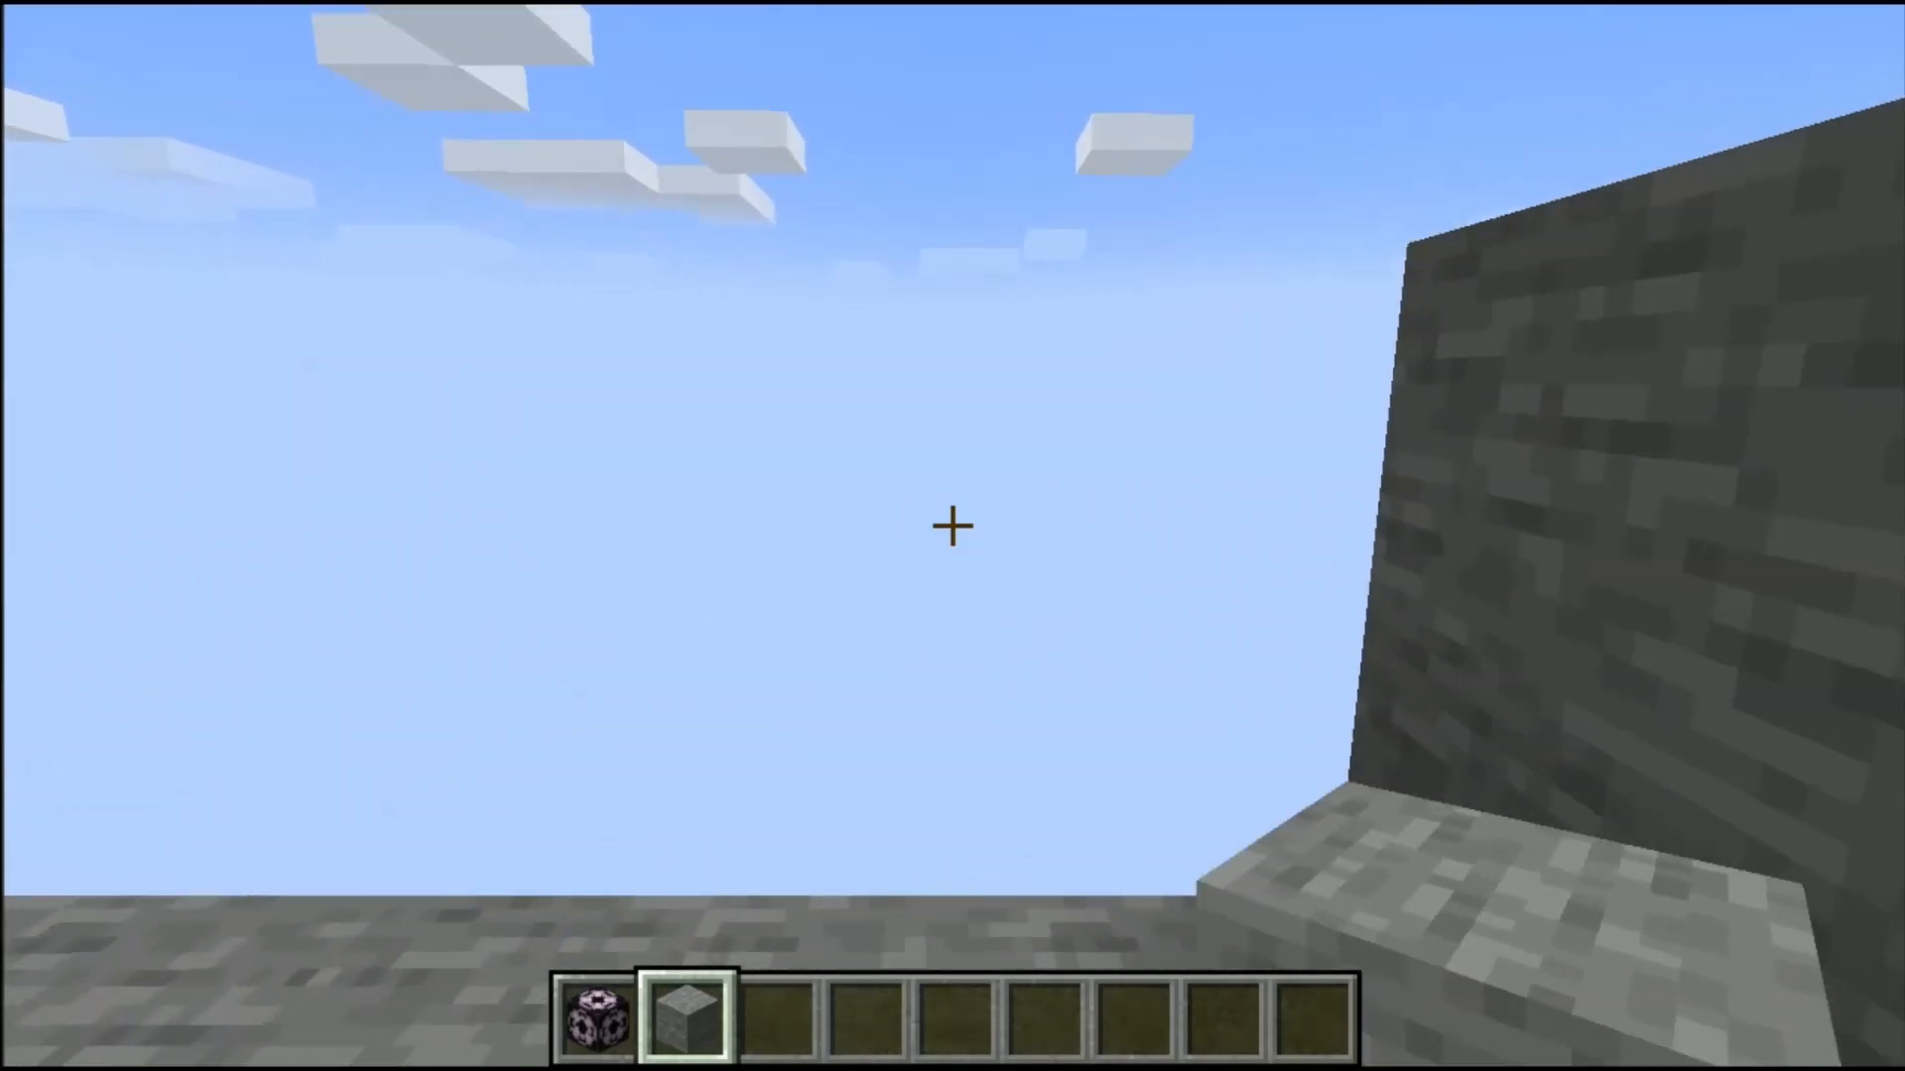
pyautogui.press('a')
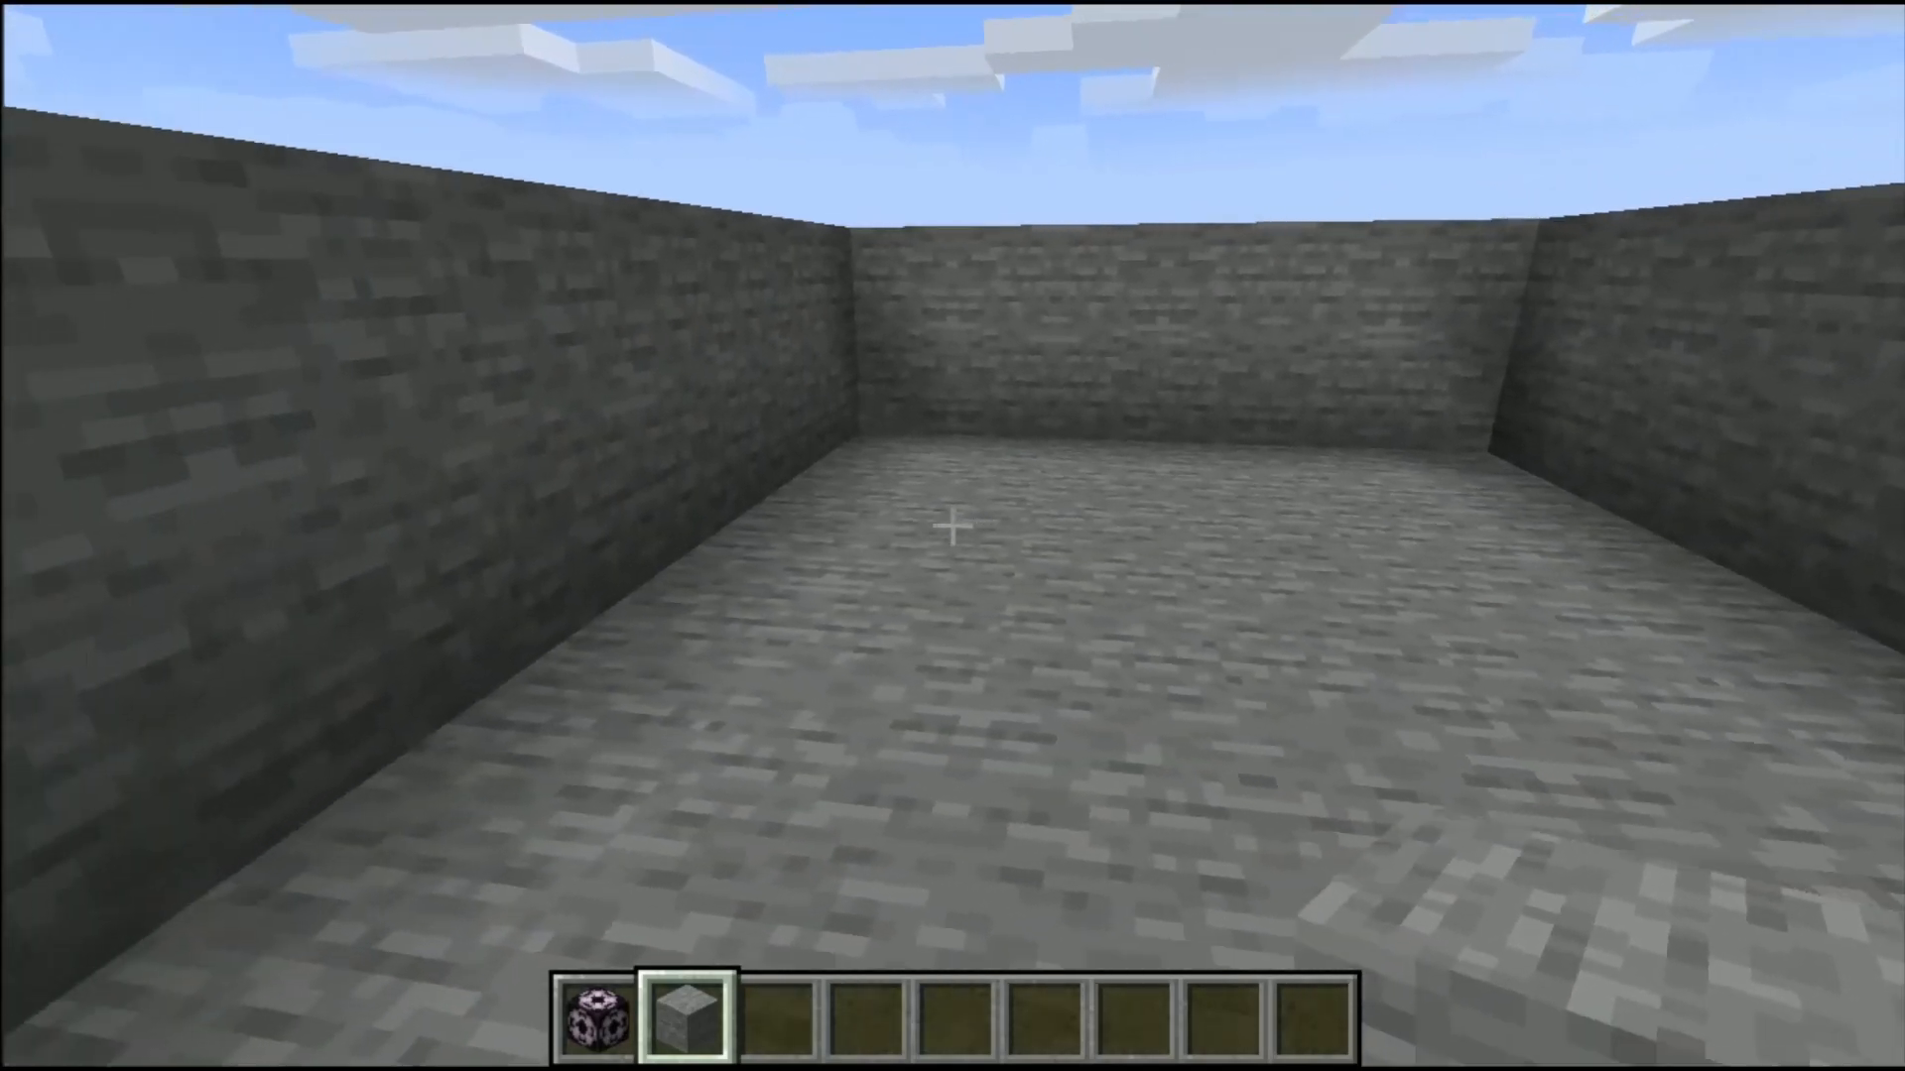
pyautogui.press('d')
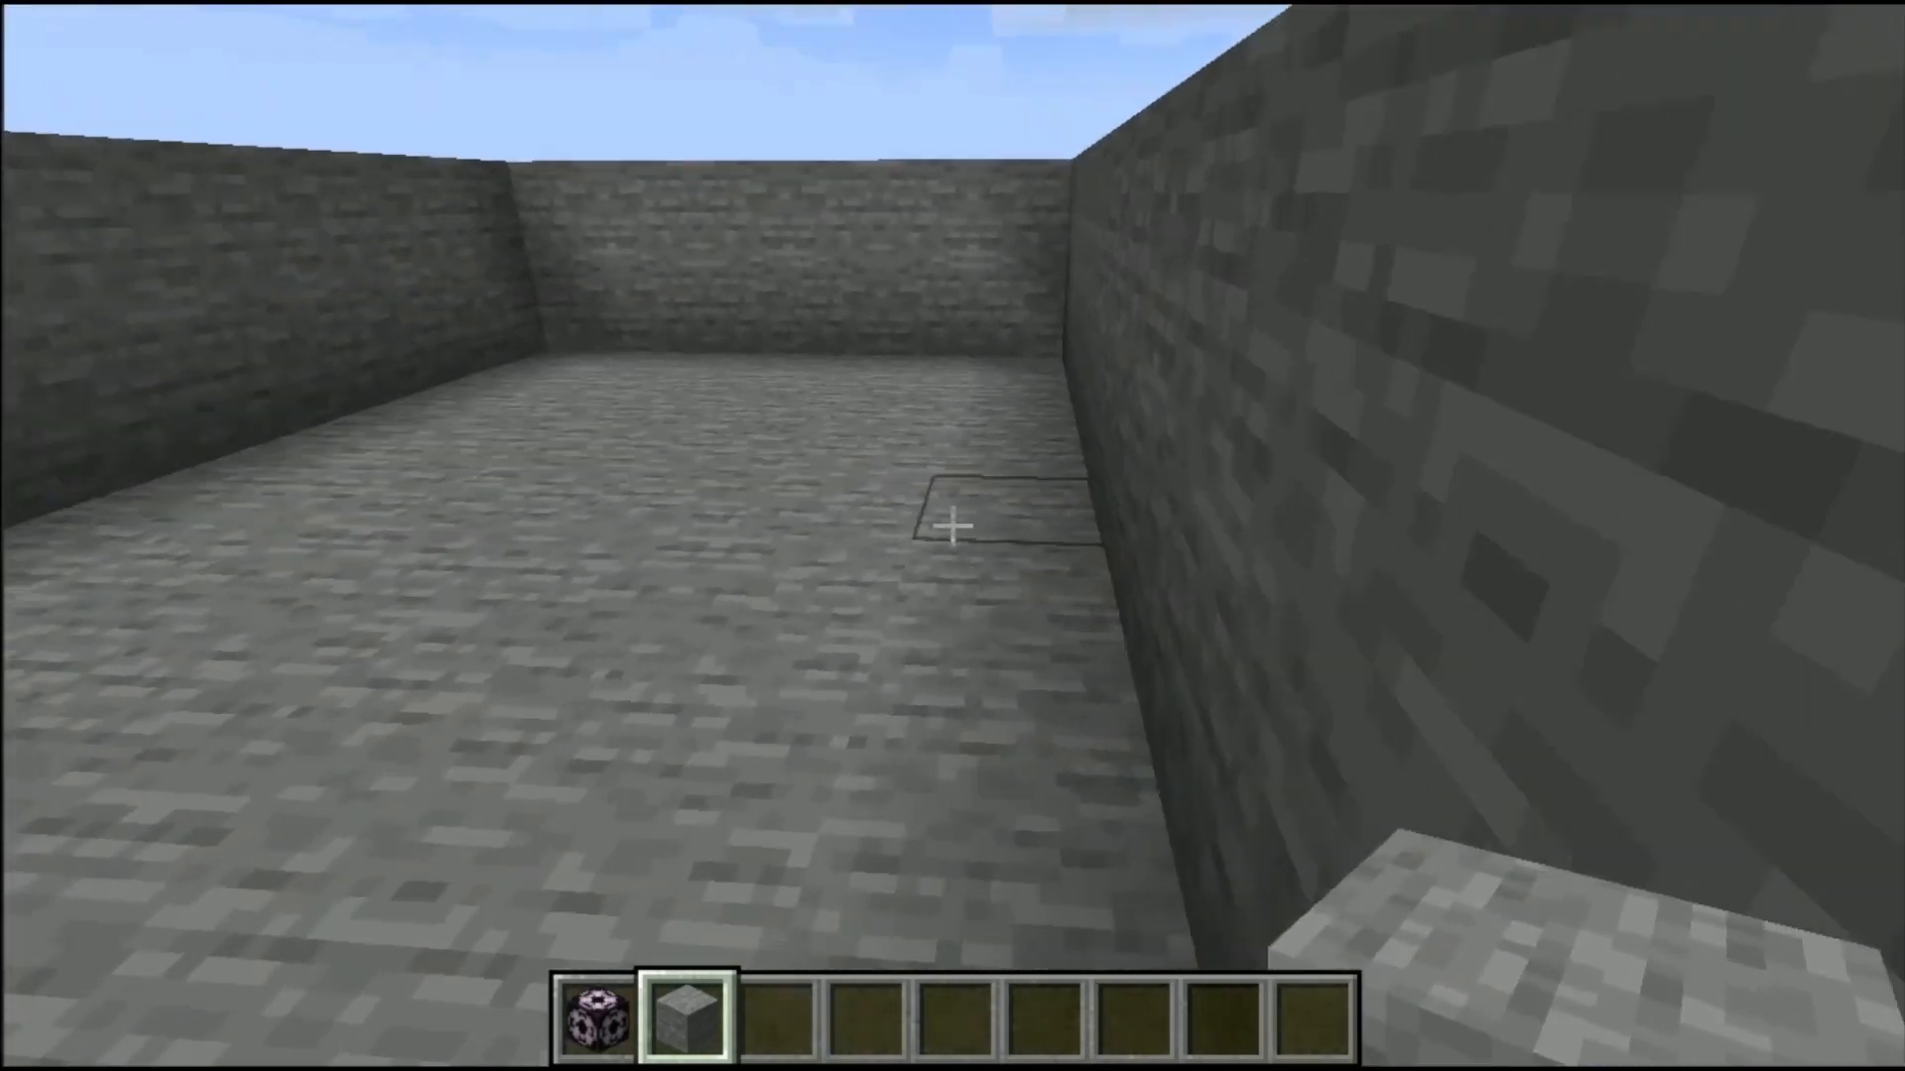
pyautogui.press('w')
pyautogui.press('space')
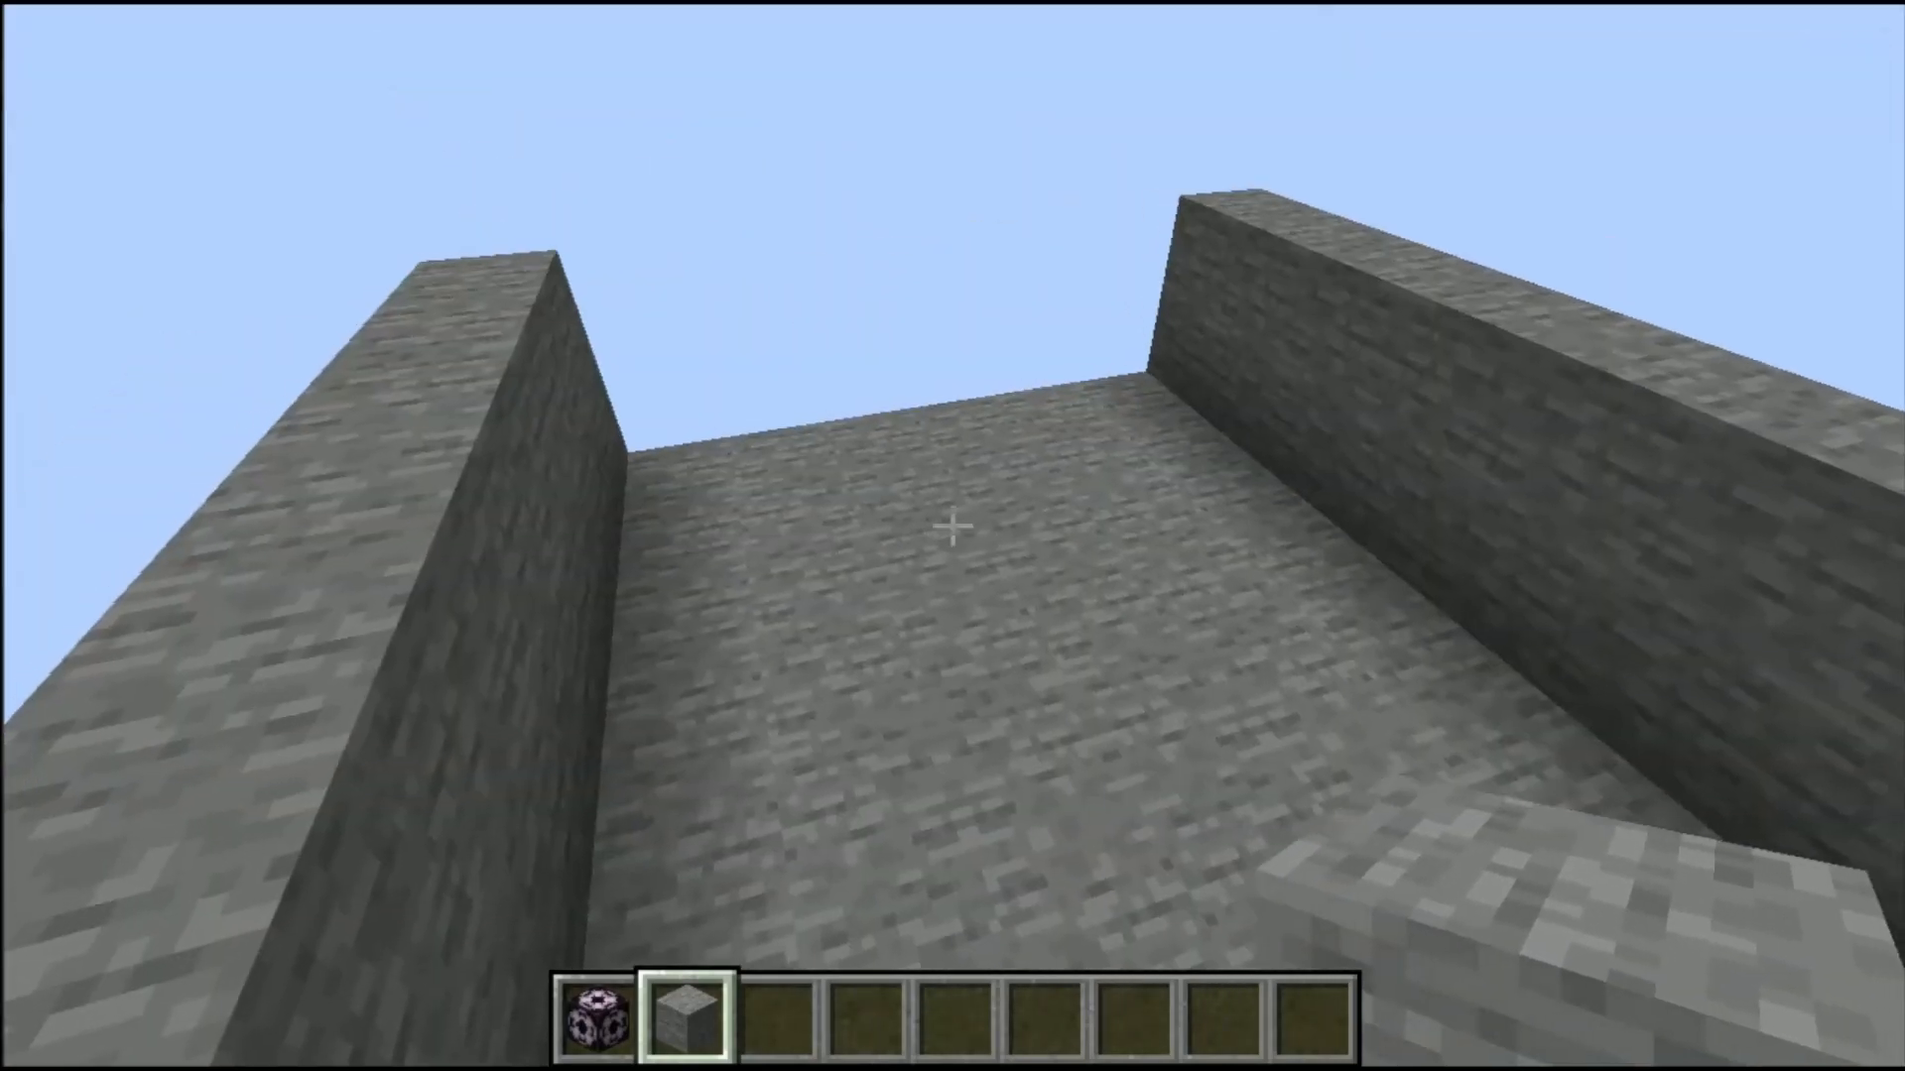
pyautogui.press('s')
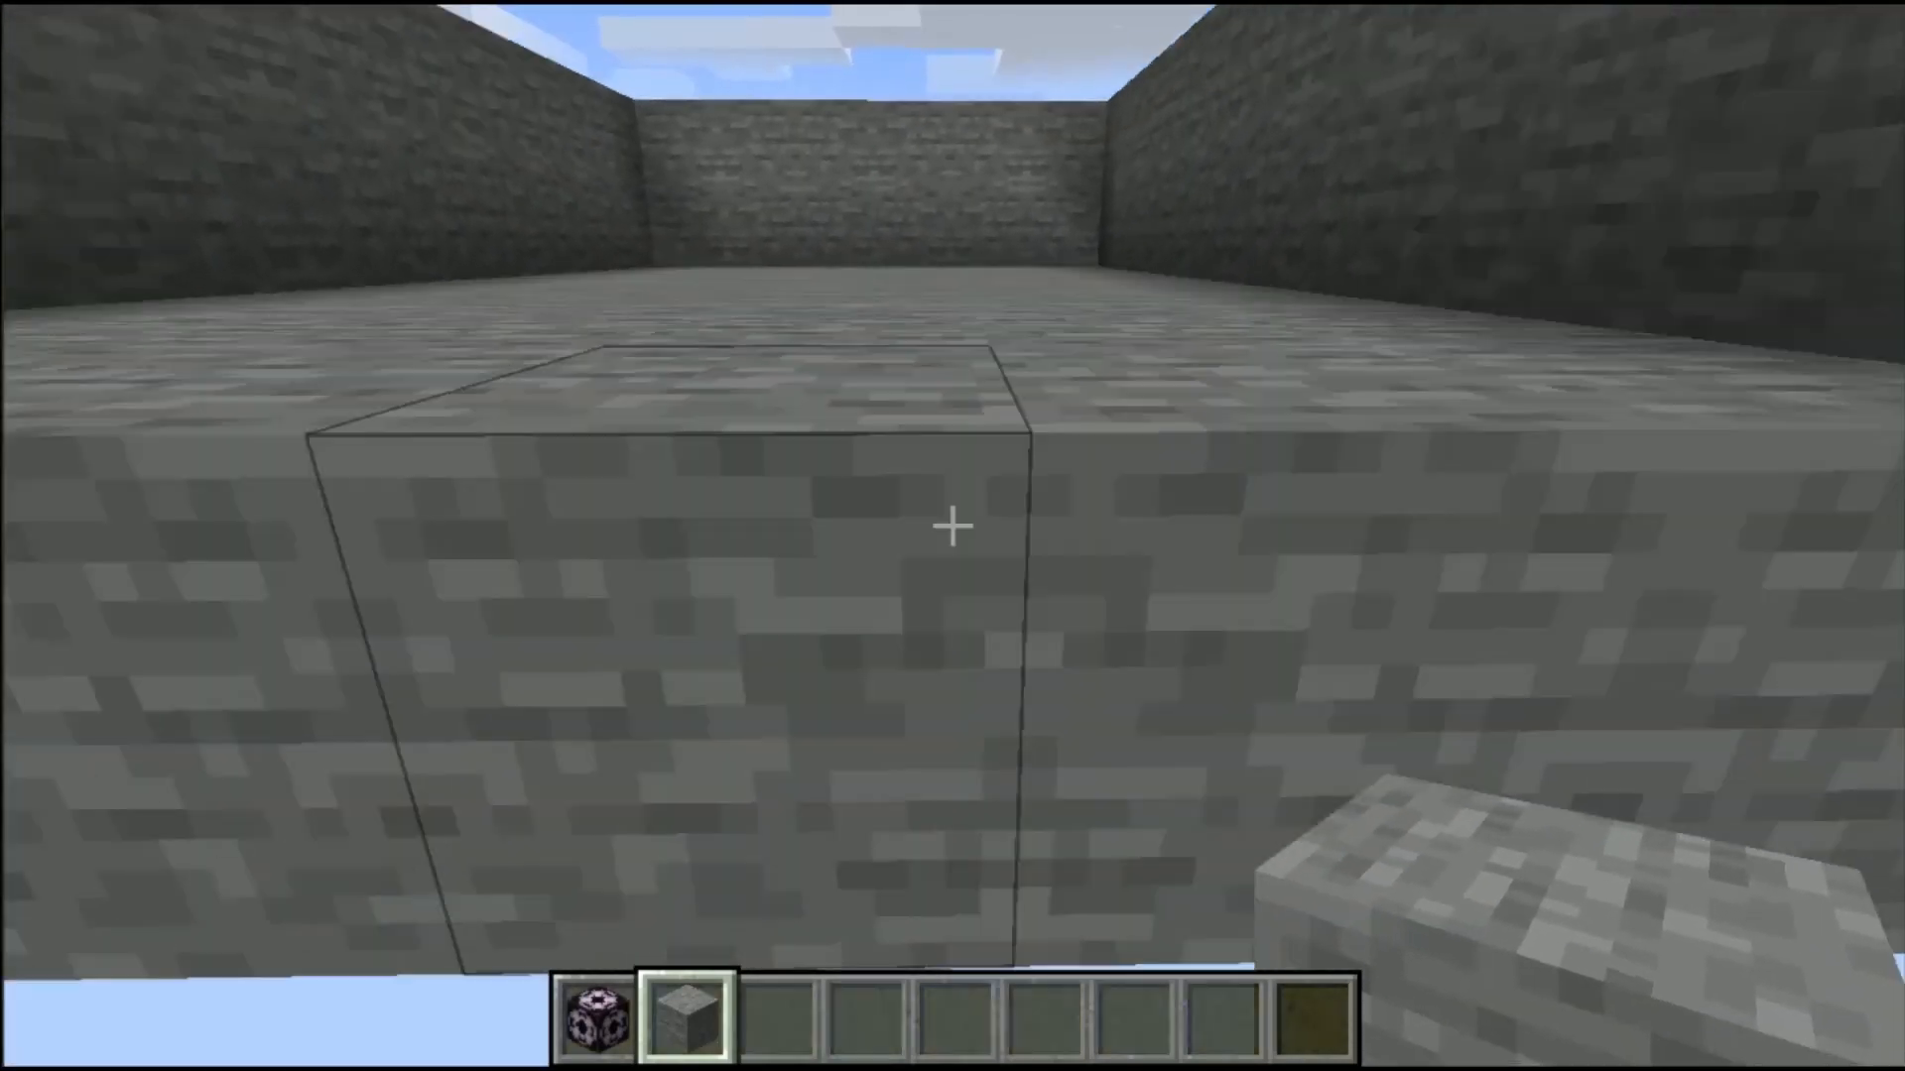
pyautogui.press('space')
pyautogui.press('s')
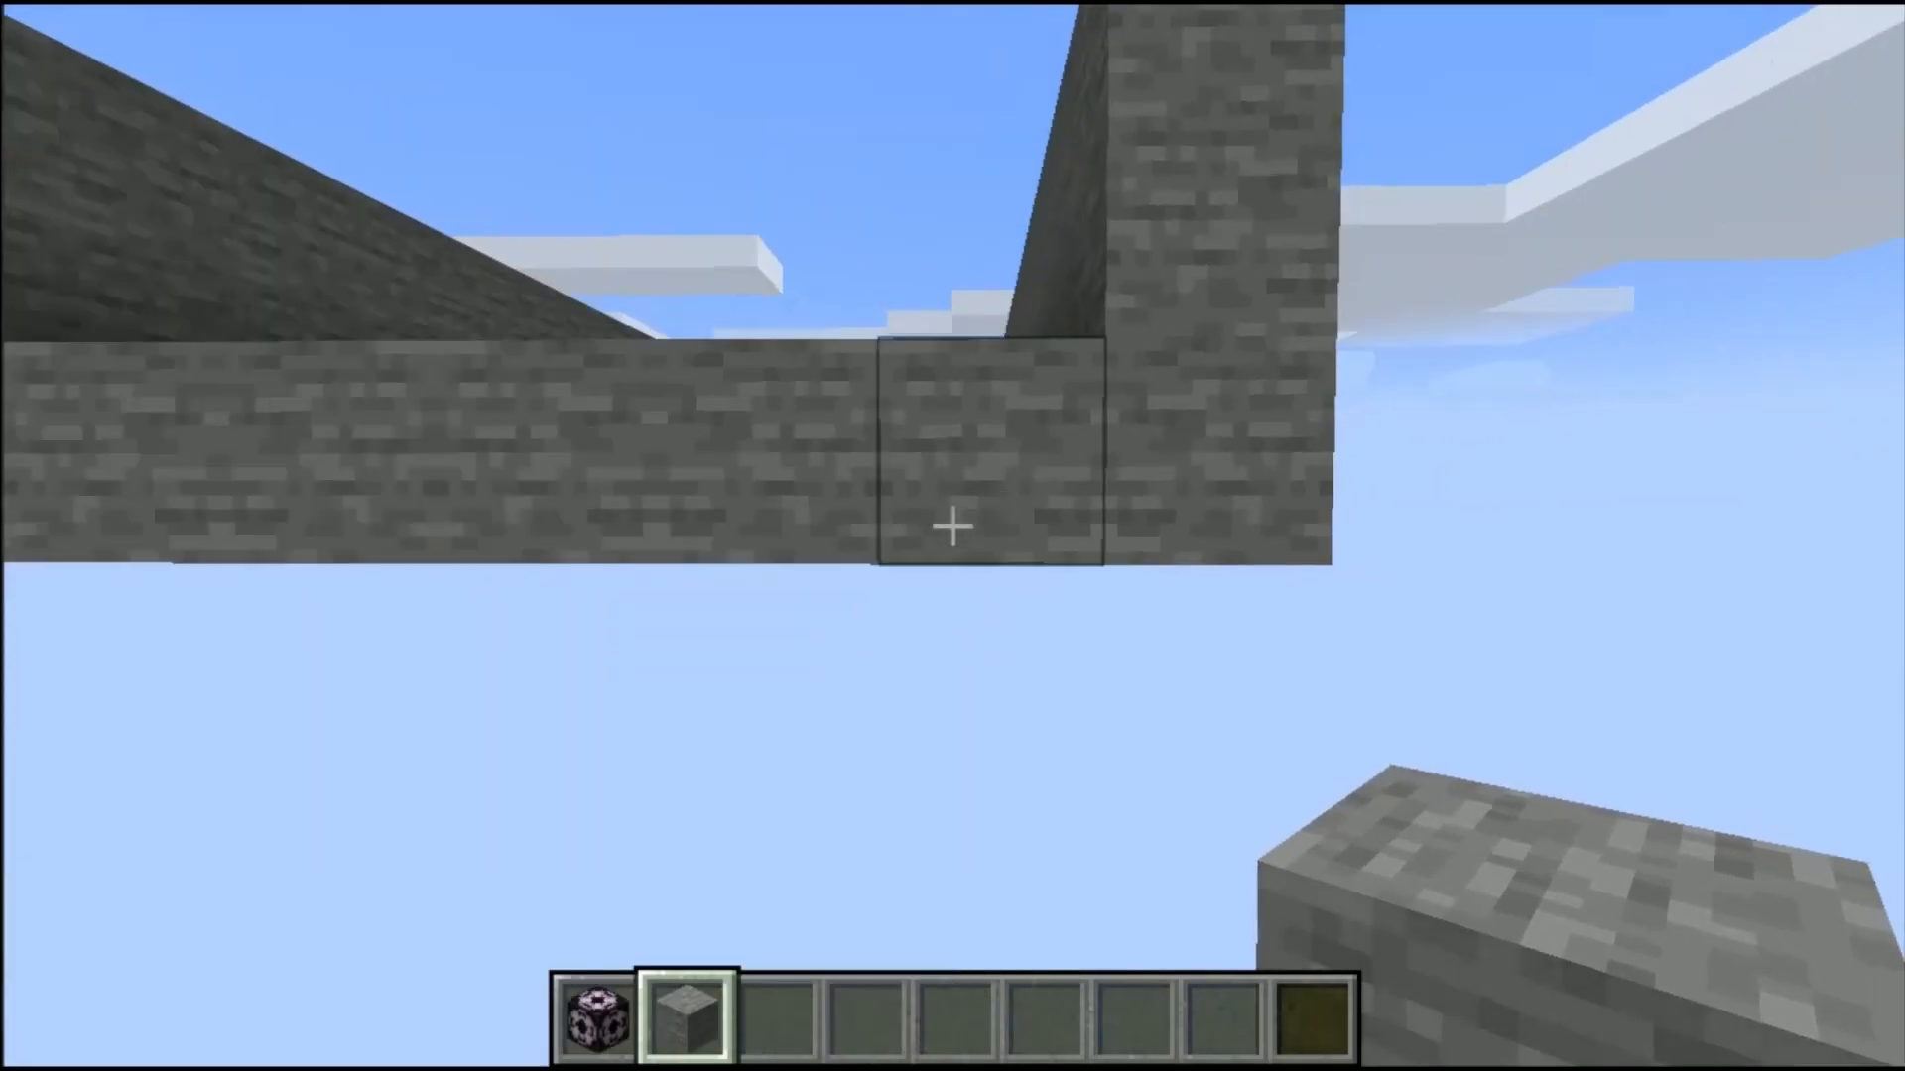
# Step: Lay a row of stone blocks parallel to the platform's open end, leaving a one-block gap between them
pyautogui.press('a')
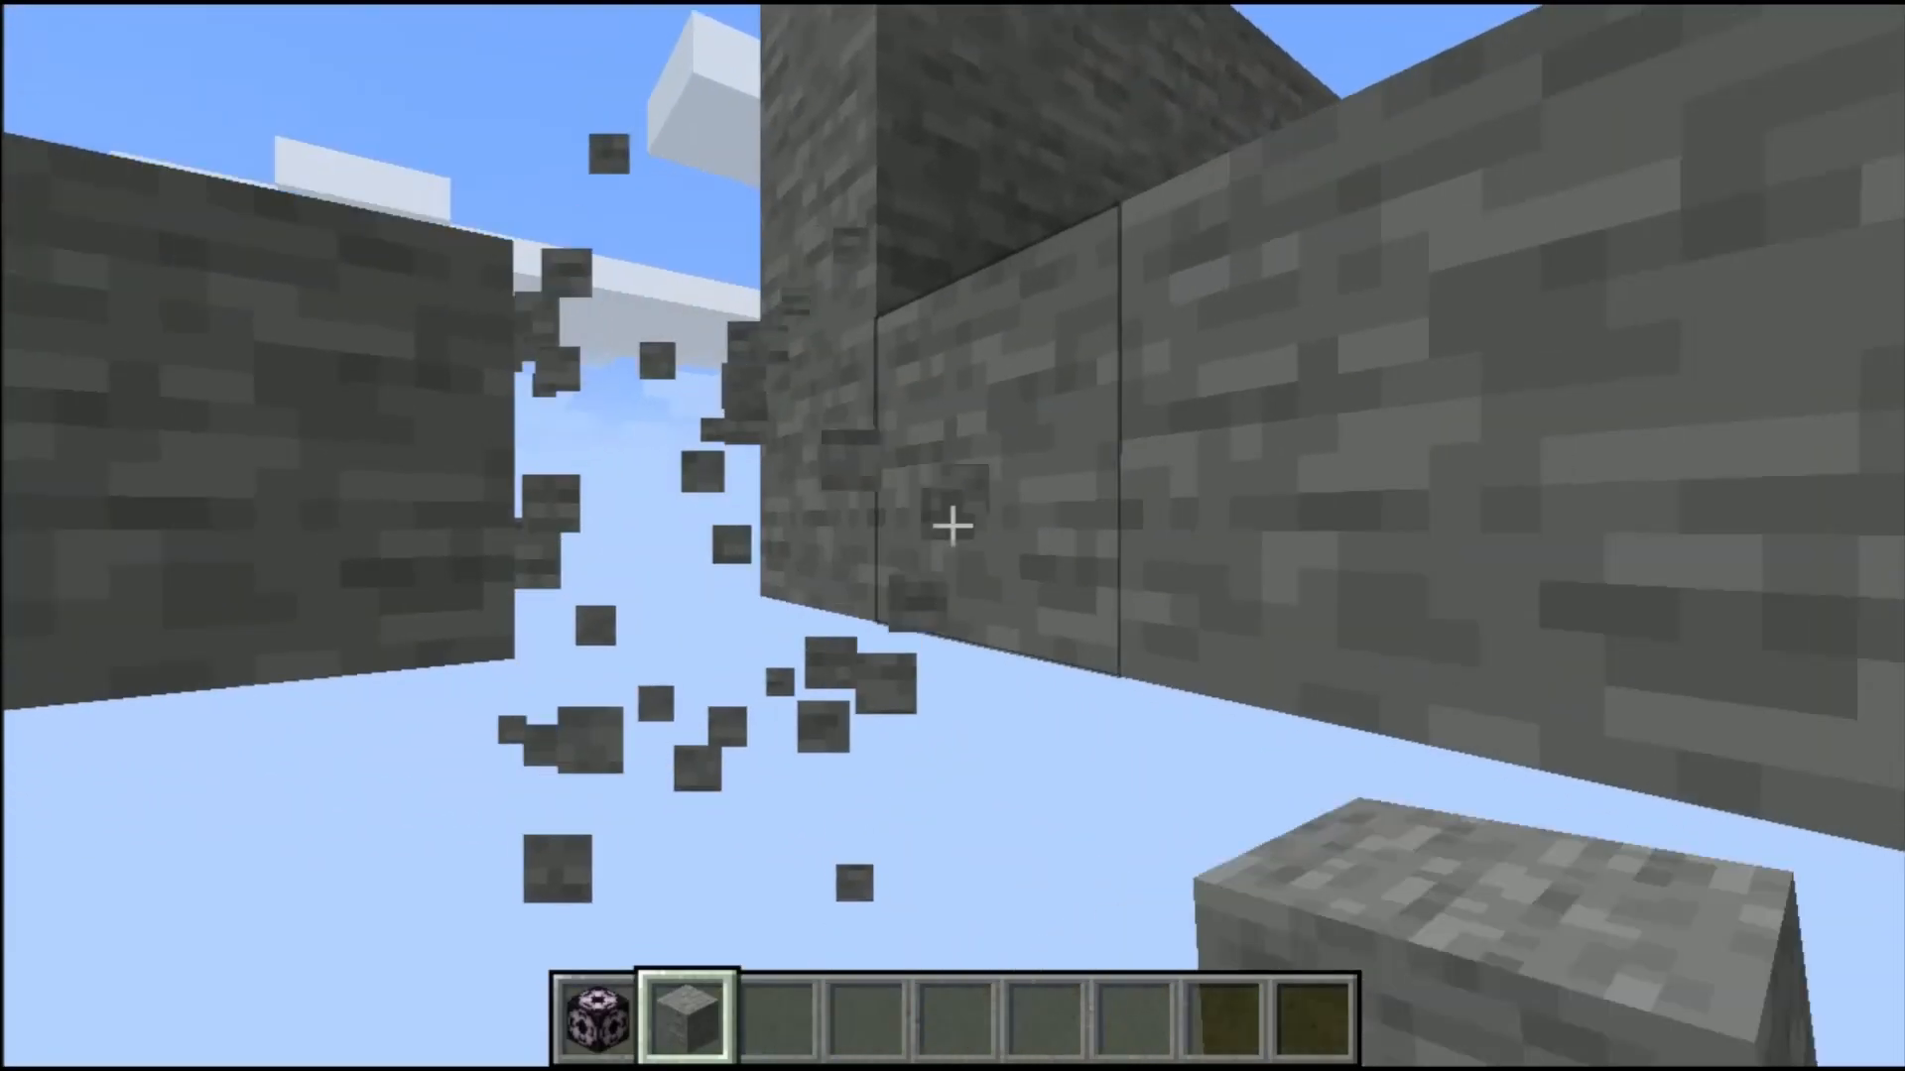
pyautogui.press('a')
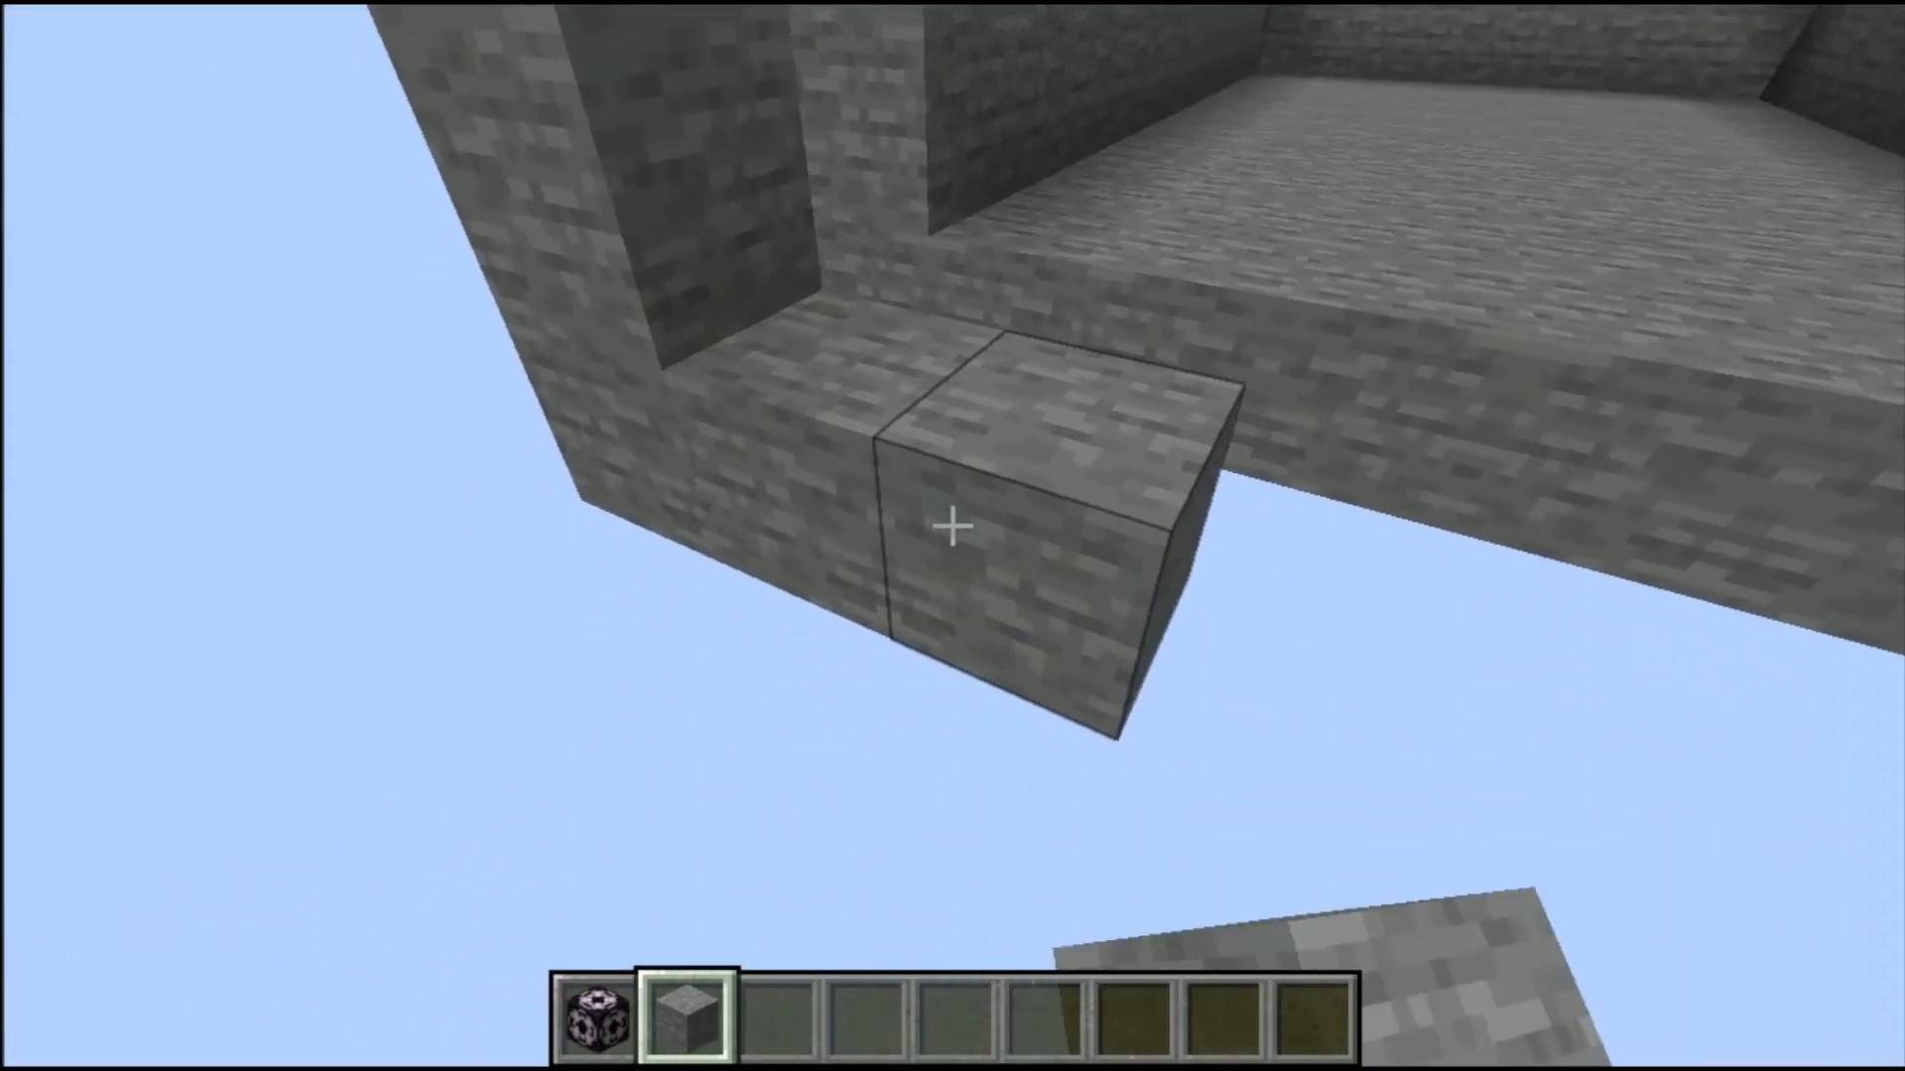
pyautogui.press('d')
pyautogui.rightClick(952, 526)
pyautogui.rightClick(953, 526)
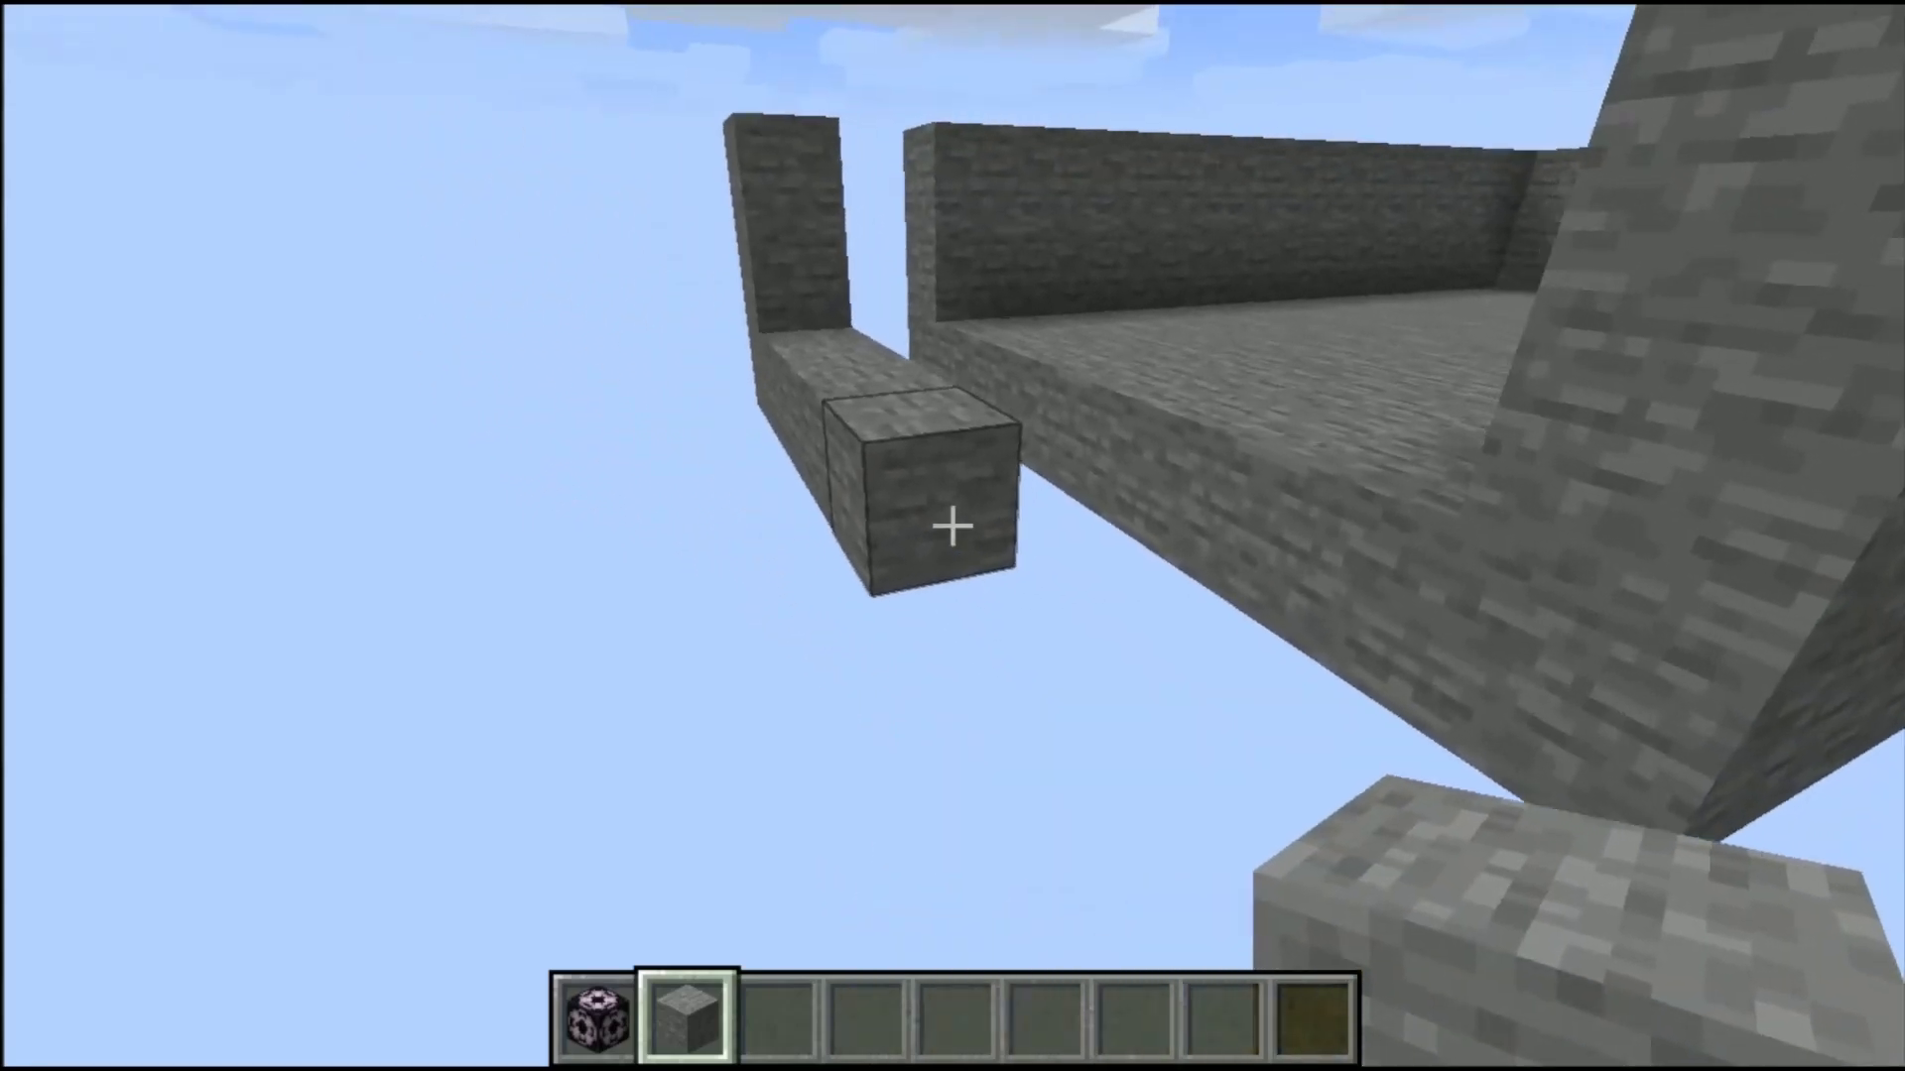
pyautogui.press('s')
pyautogui.rightClick(952, 525)
pyautogui.rightClick(953, 526)
# Step: Remove a misplaced stone block and widen the separate row into a small floor with two-block-high side walls
pyautogui.click(953, 526)
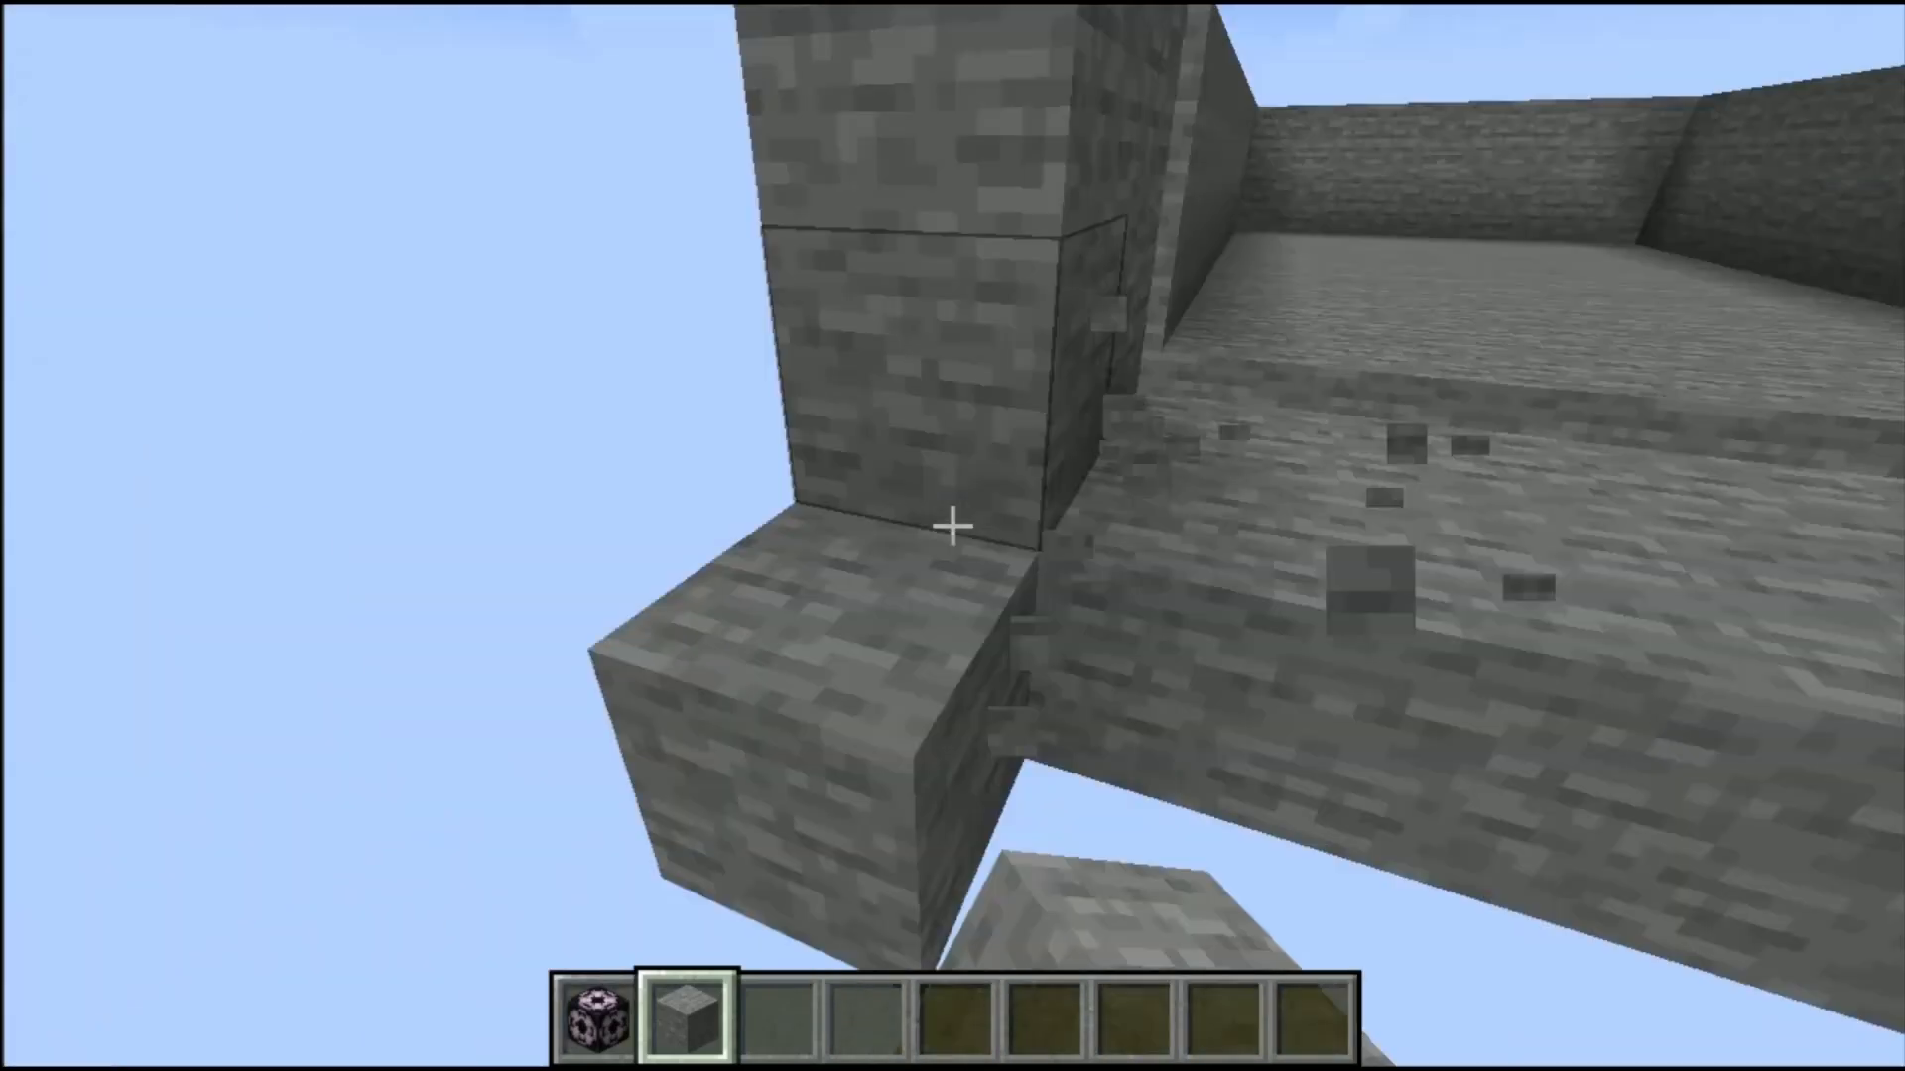
pyautogui.rightClick(952, 524)
pyautogui.press('s')
pyautogui.rightClick(953, 524)
# Step: Examine the one-block gap separating the small walled section from the main platform
pyautogui.press('space')
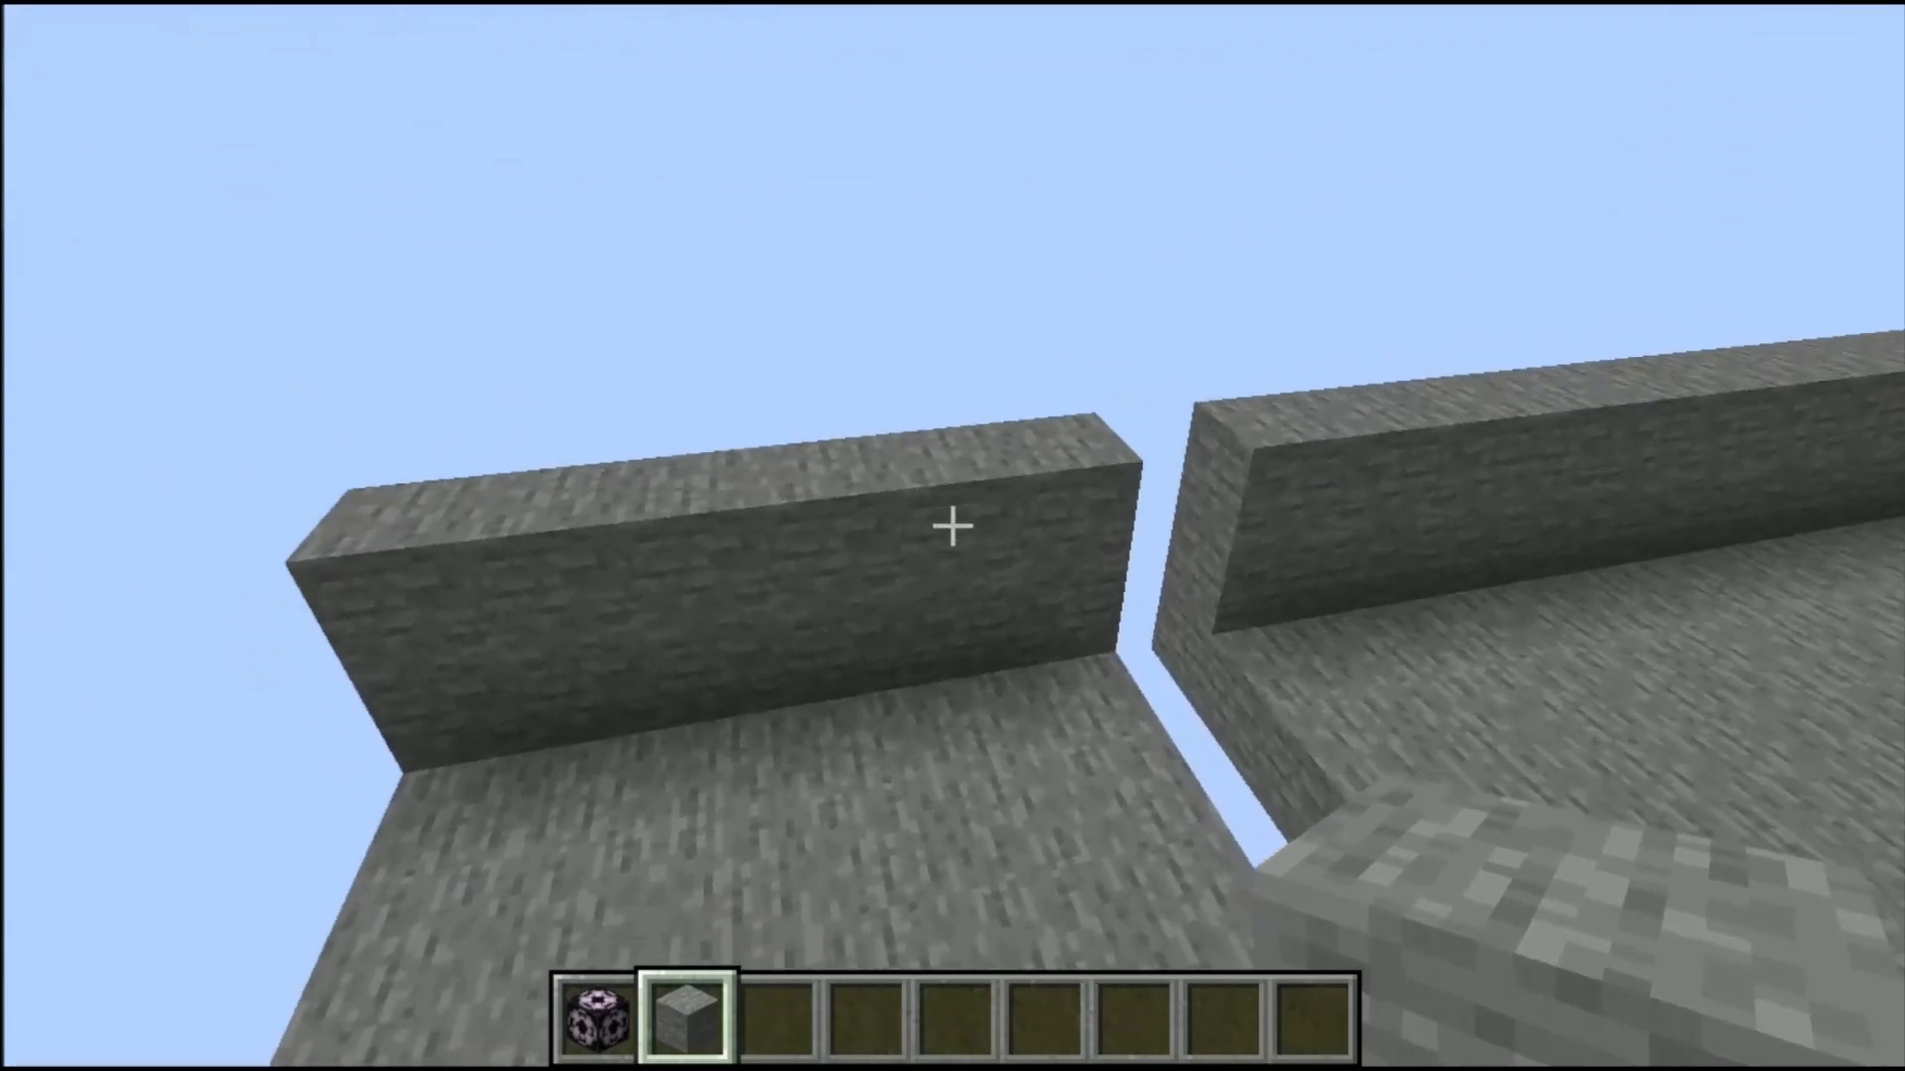
pyautogui.press('shift')
pyautogui.press('w')
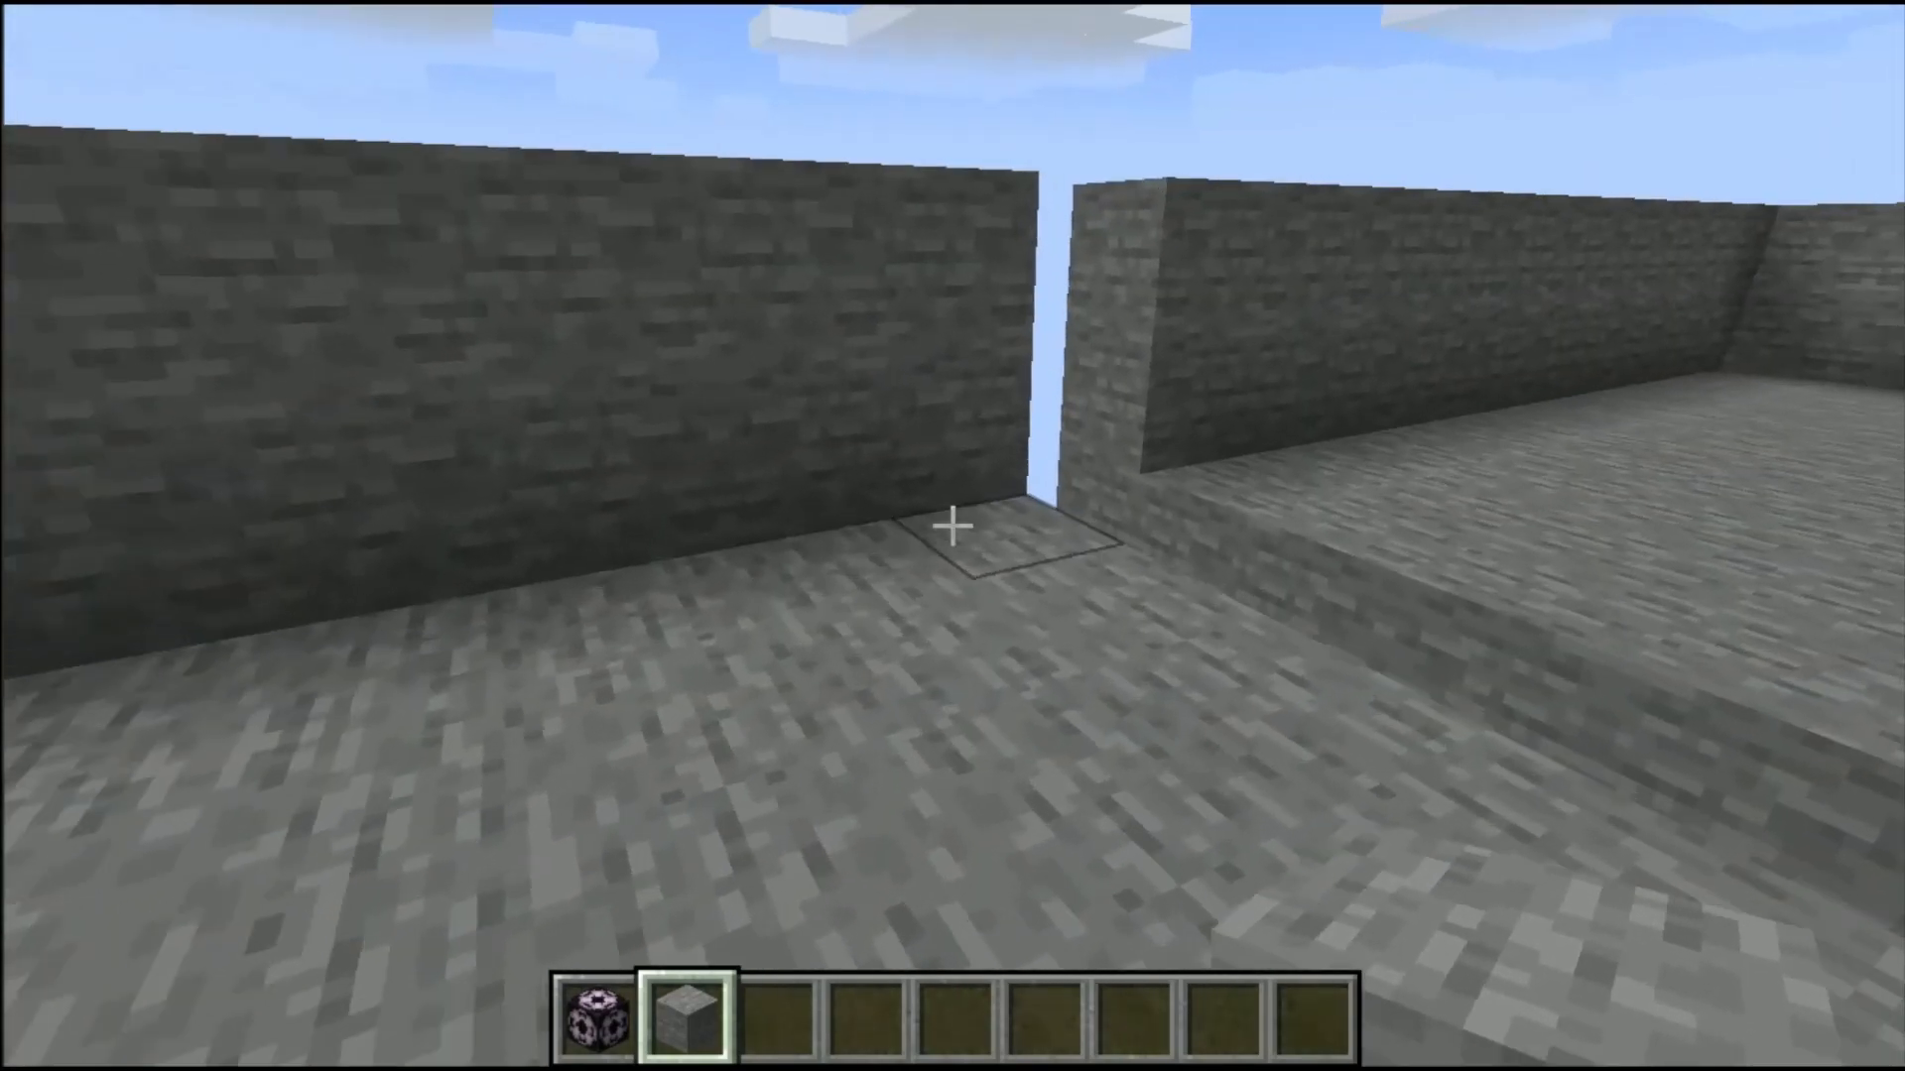
pyautogui.press('w')
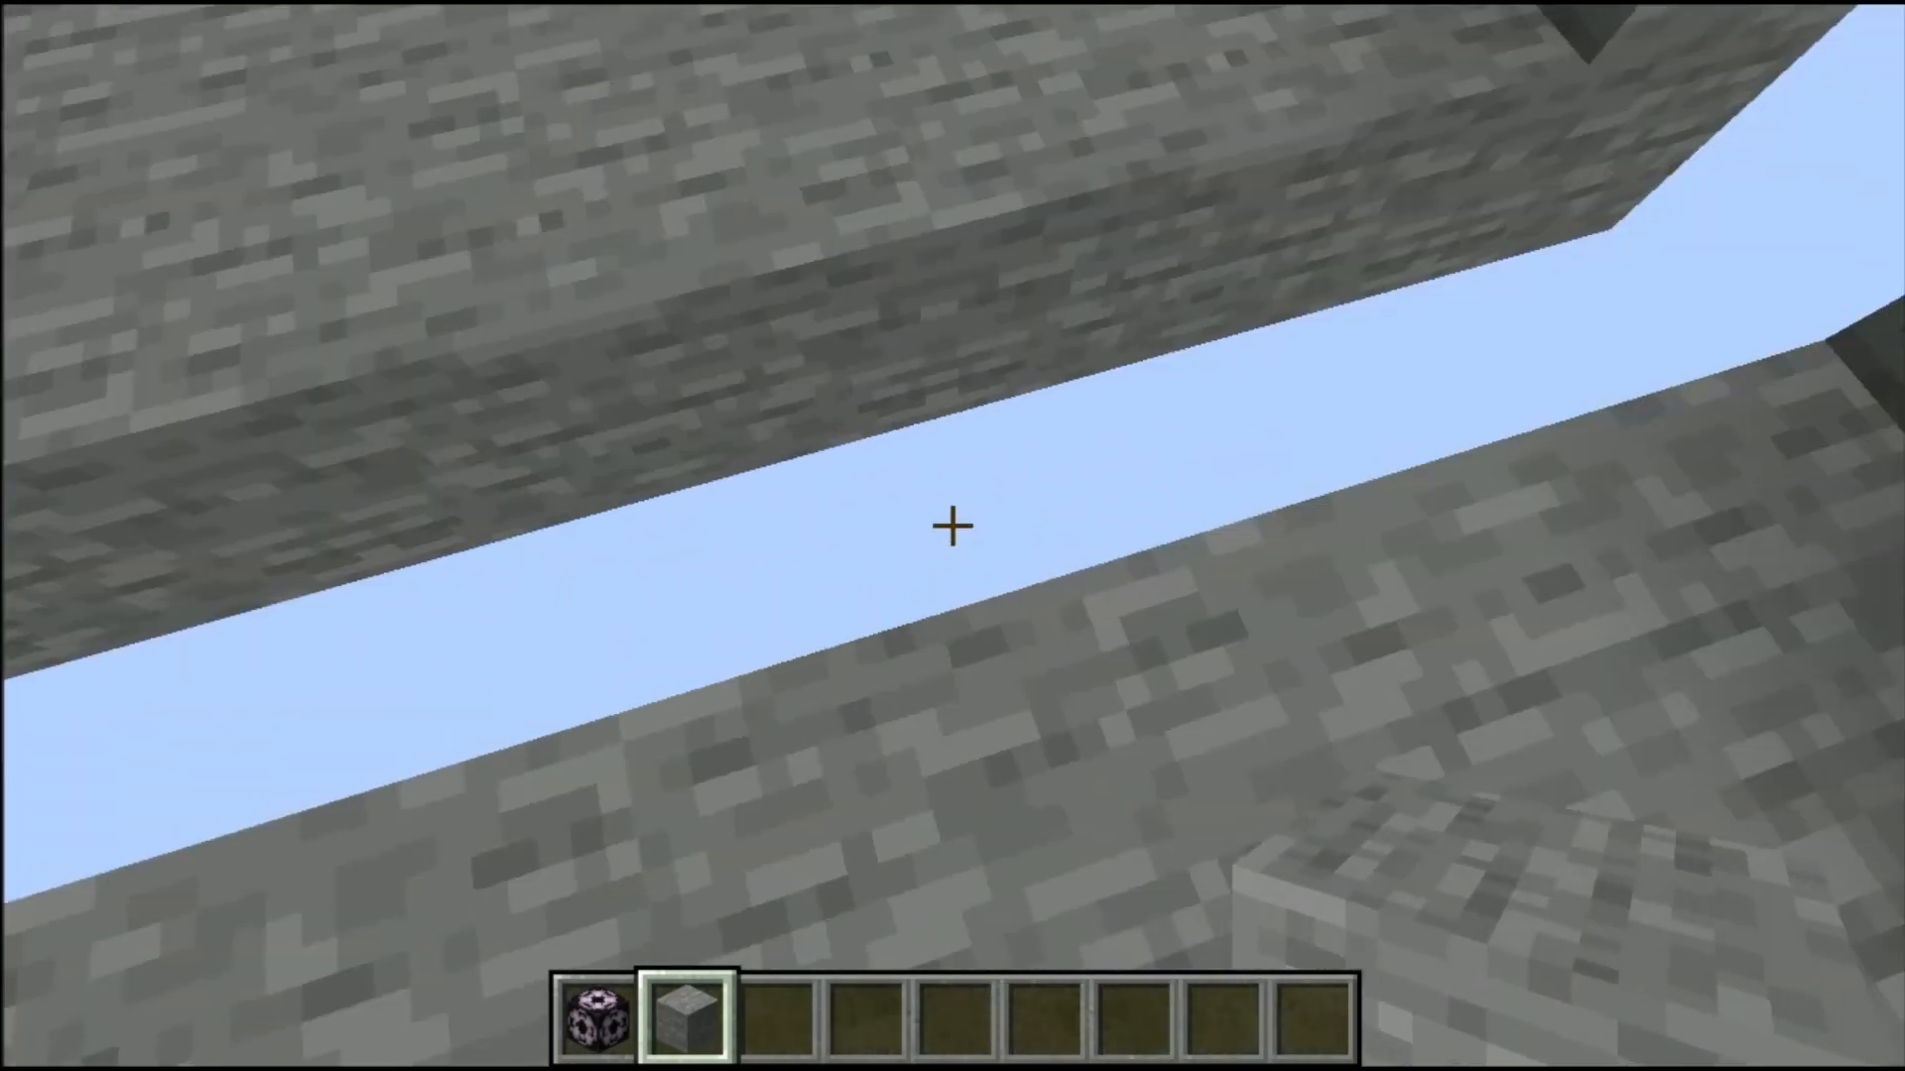
pyautogui.press('d')
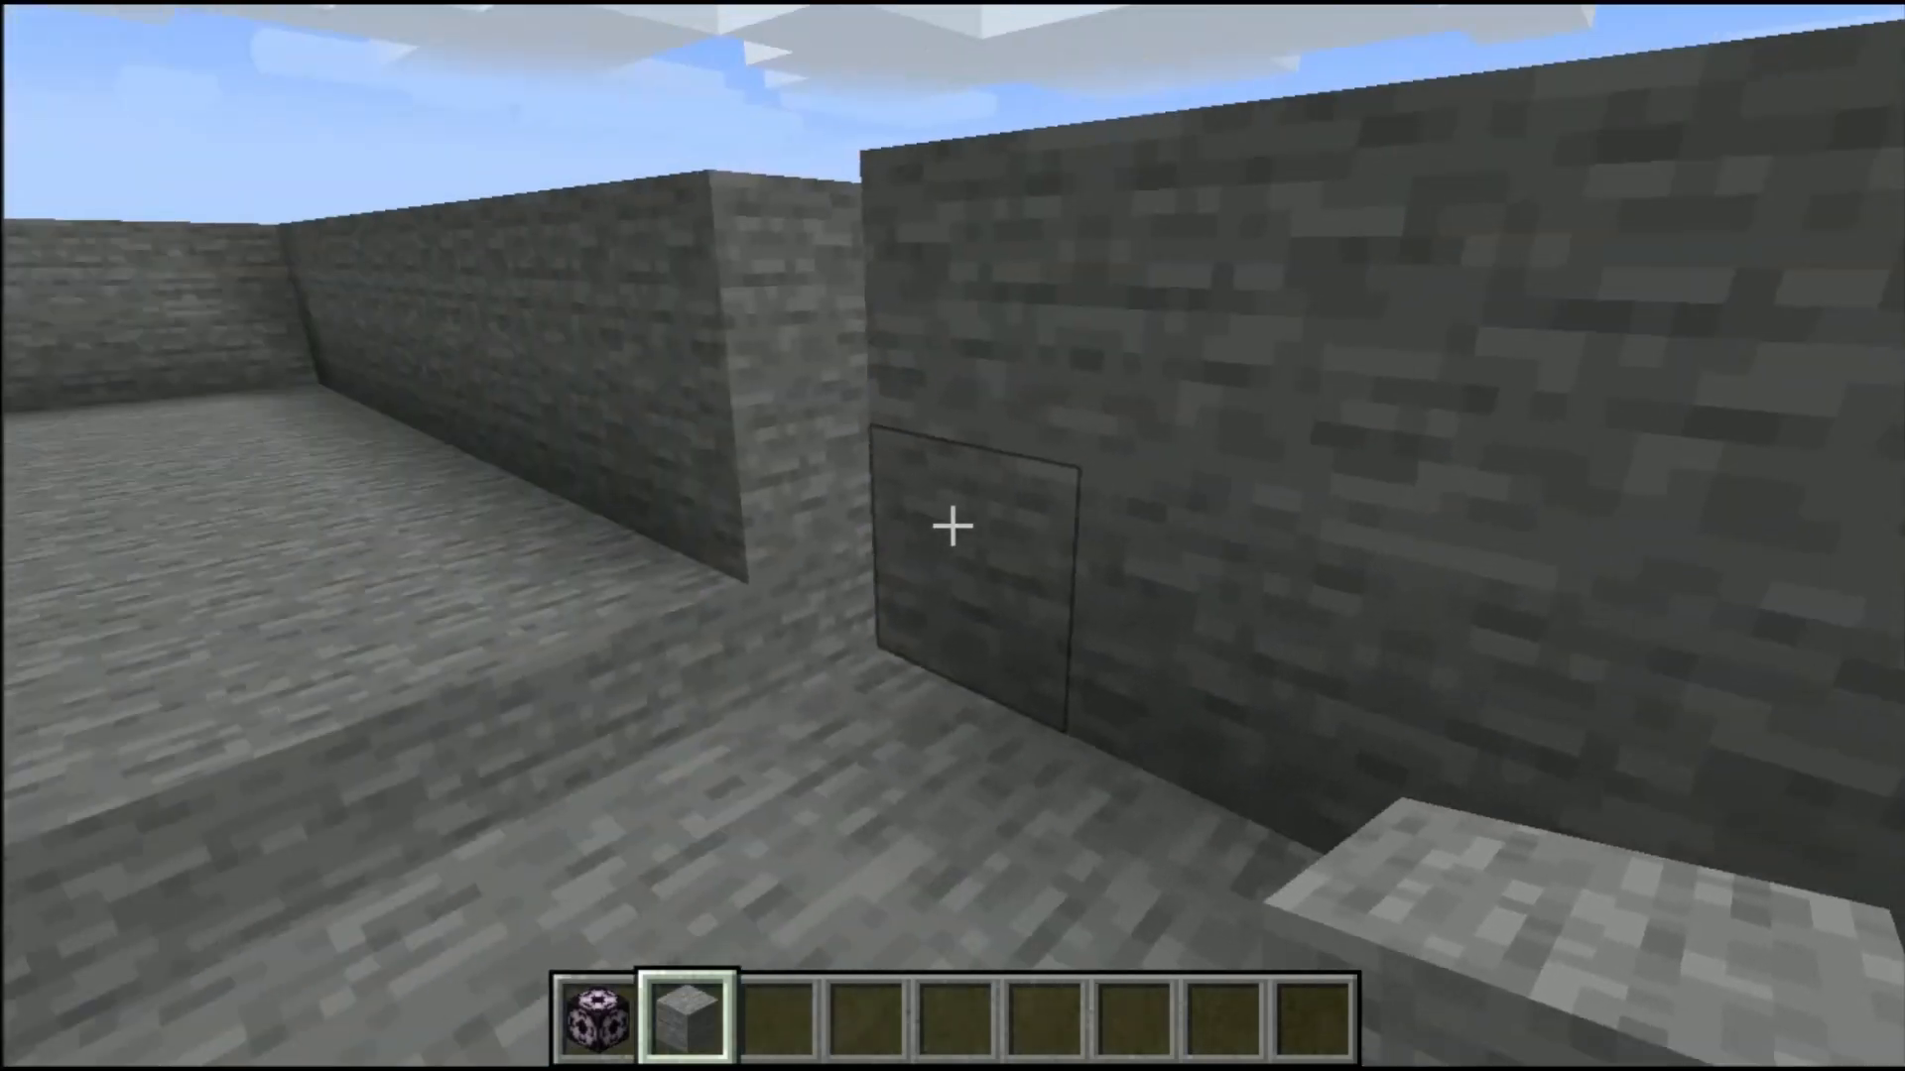
pyautogui.press('space')
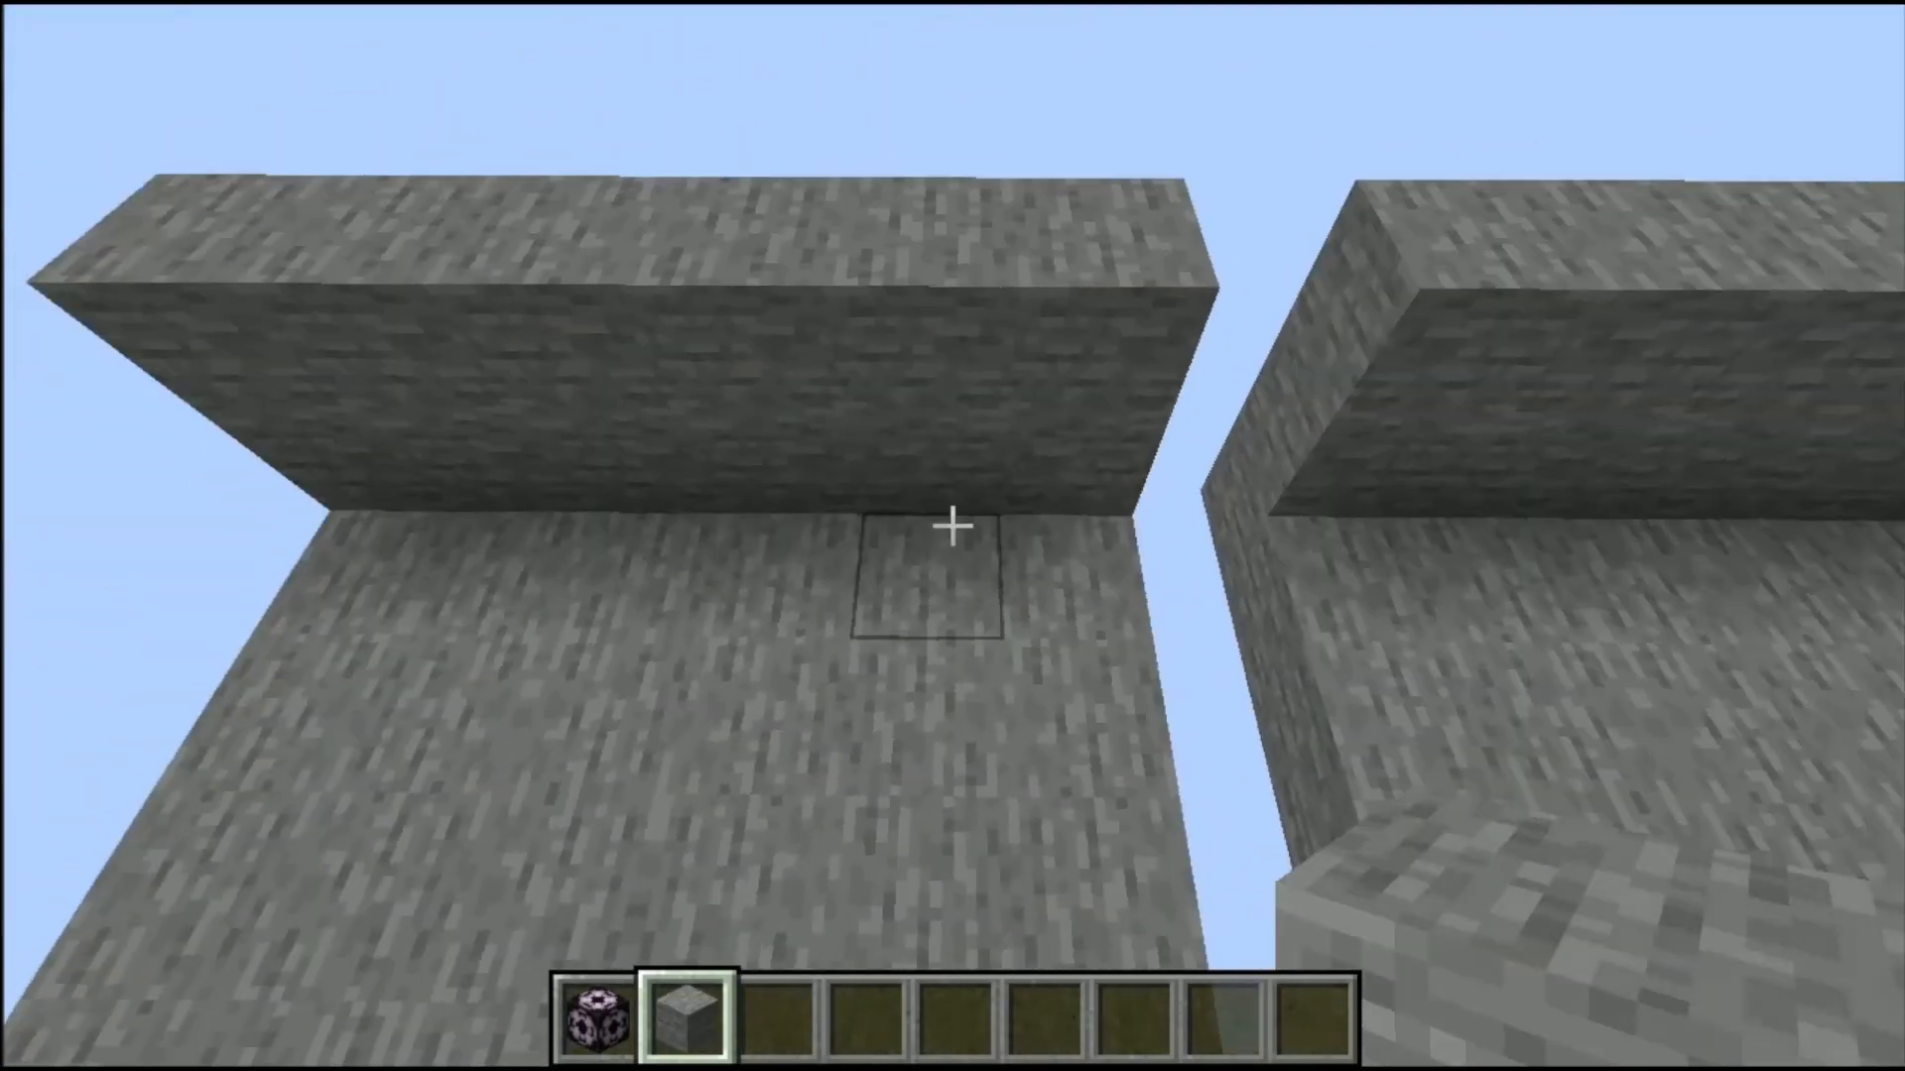
# Step: Search the creative inventory for "sto" and put stone bricks into the third hotbar slot
pyautogui.press('e')
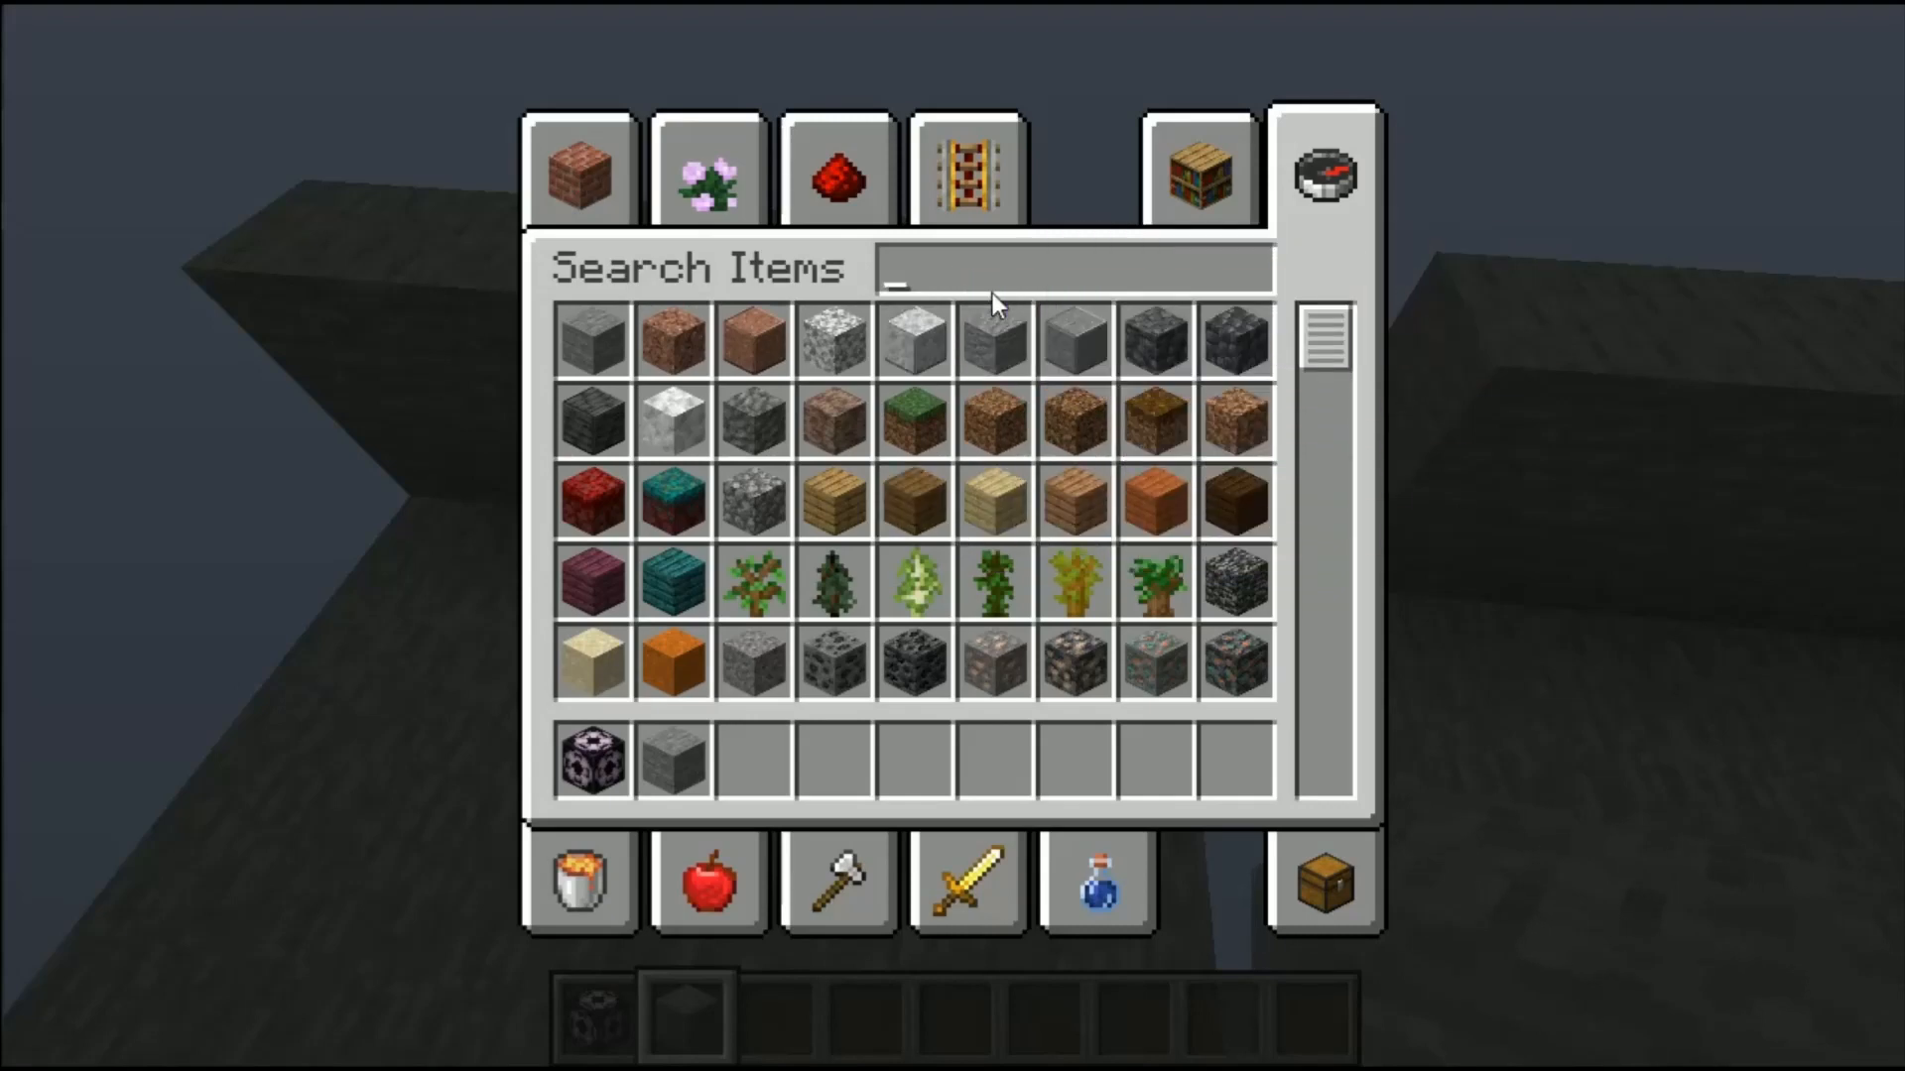
pyautogui.write('blo')
pyautogui.press('BackSpace')
pyautogui.press('BackSpace')
pyautogui.press('BackSpace')
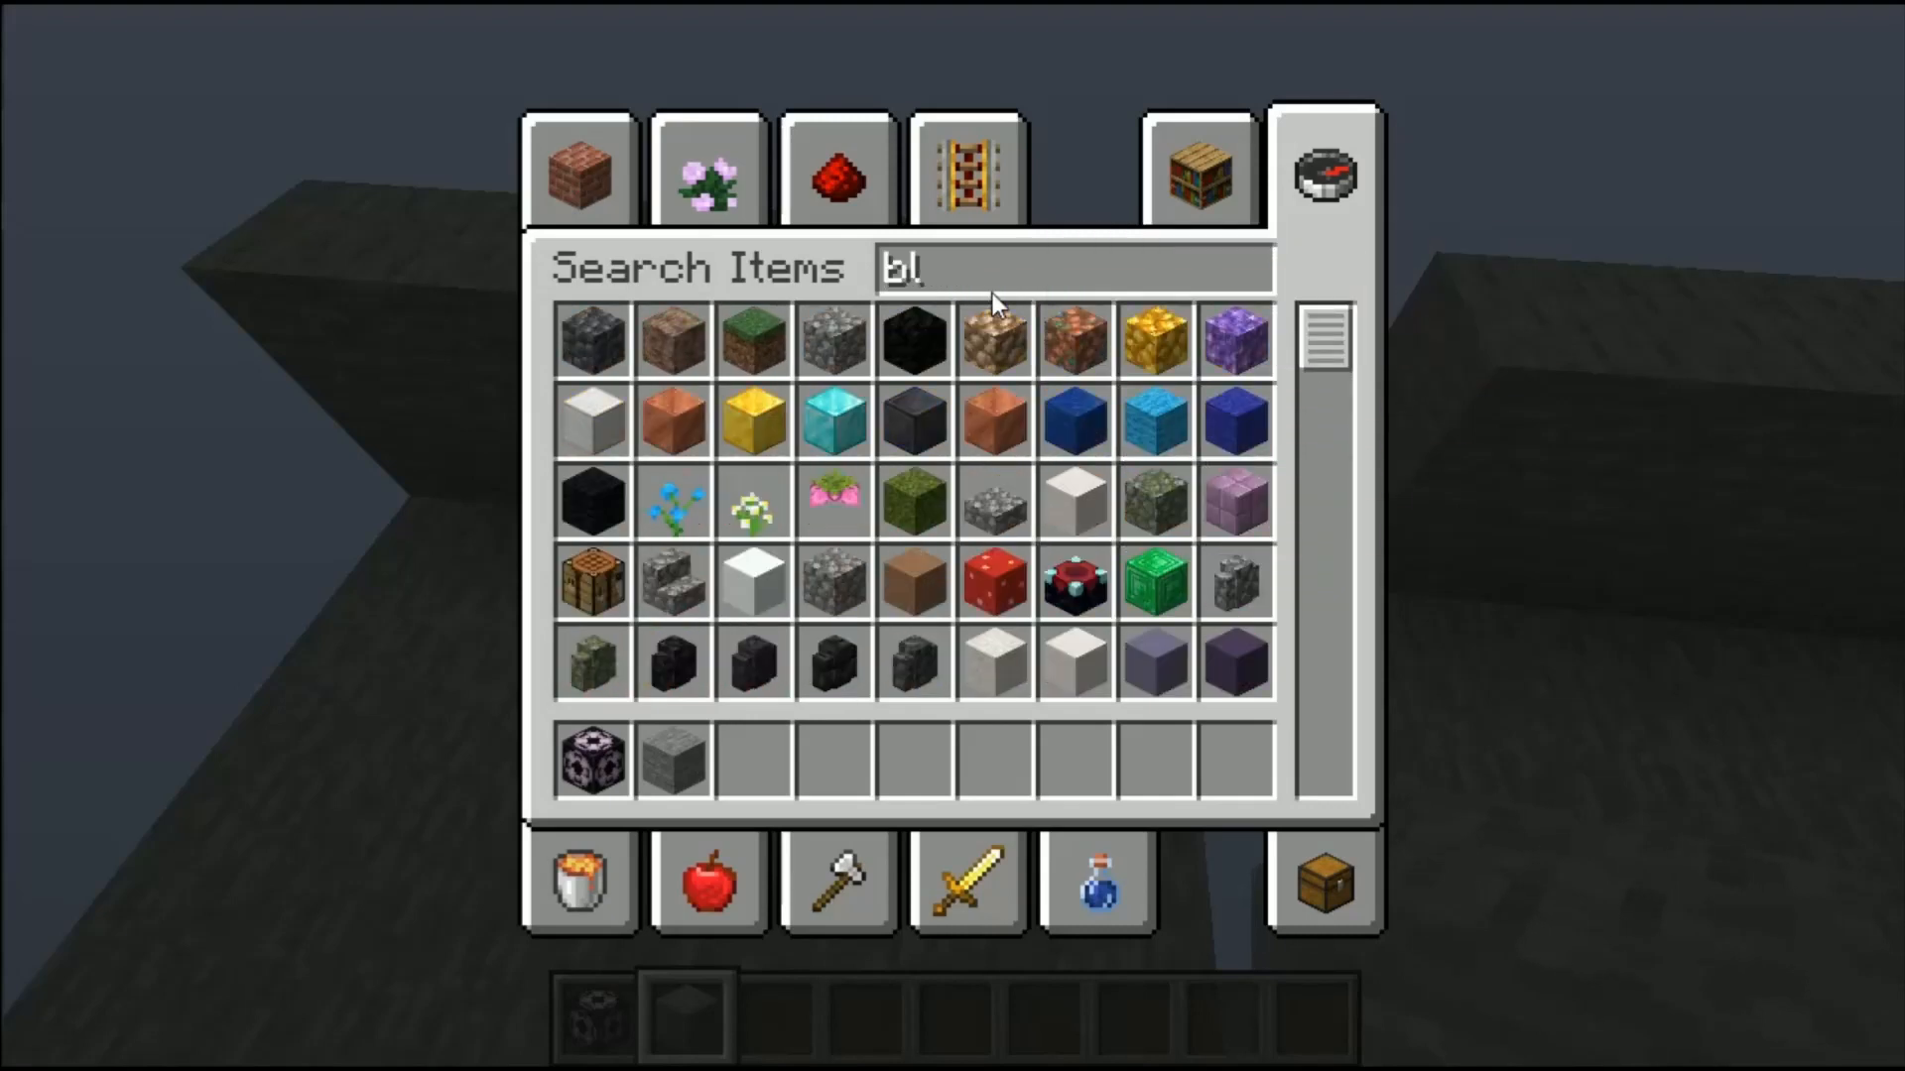
pyautogui.write('stoo')
pyautogui.press('BackSpace')
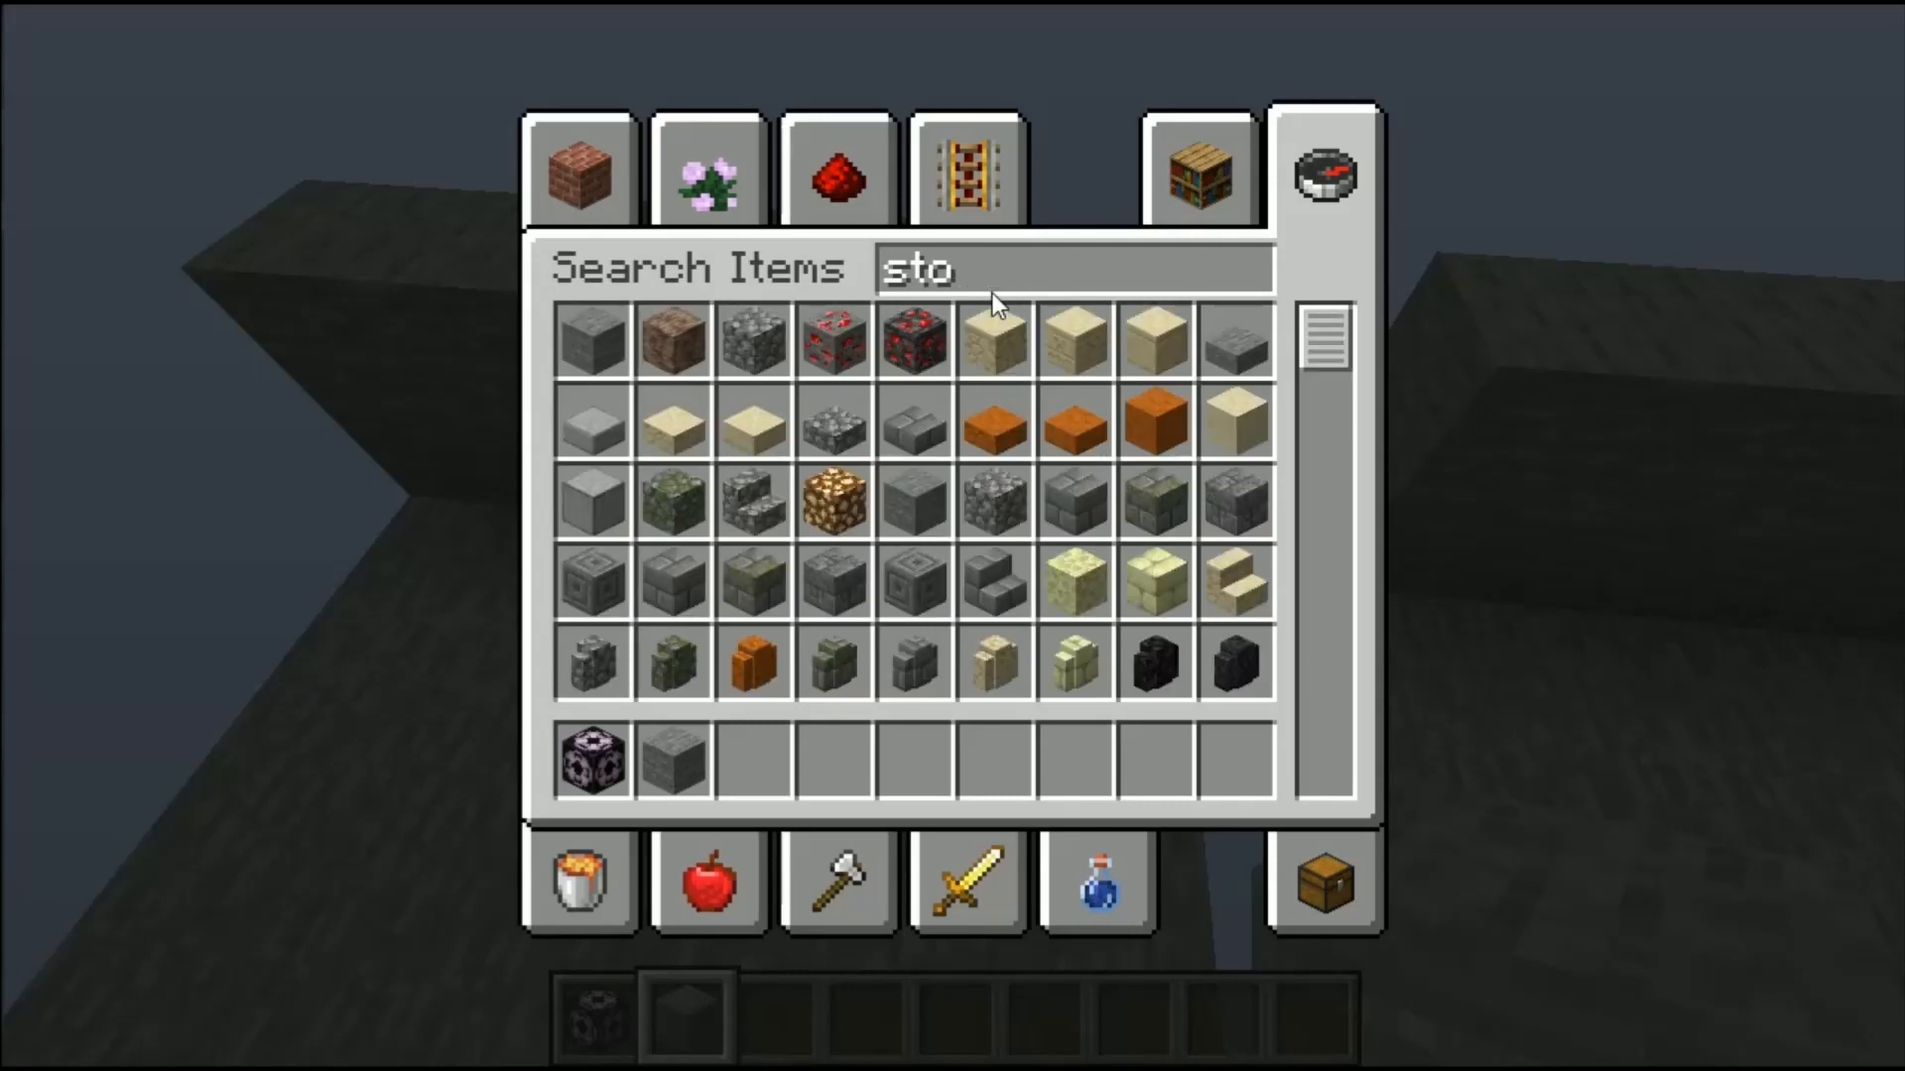
pyautogui.click(681, 589)
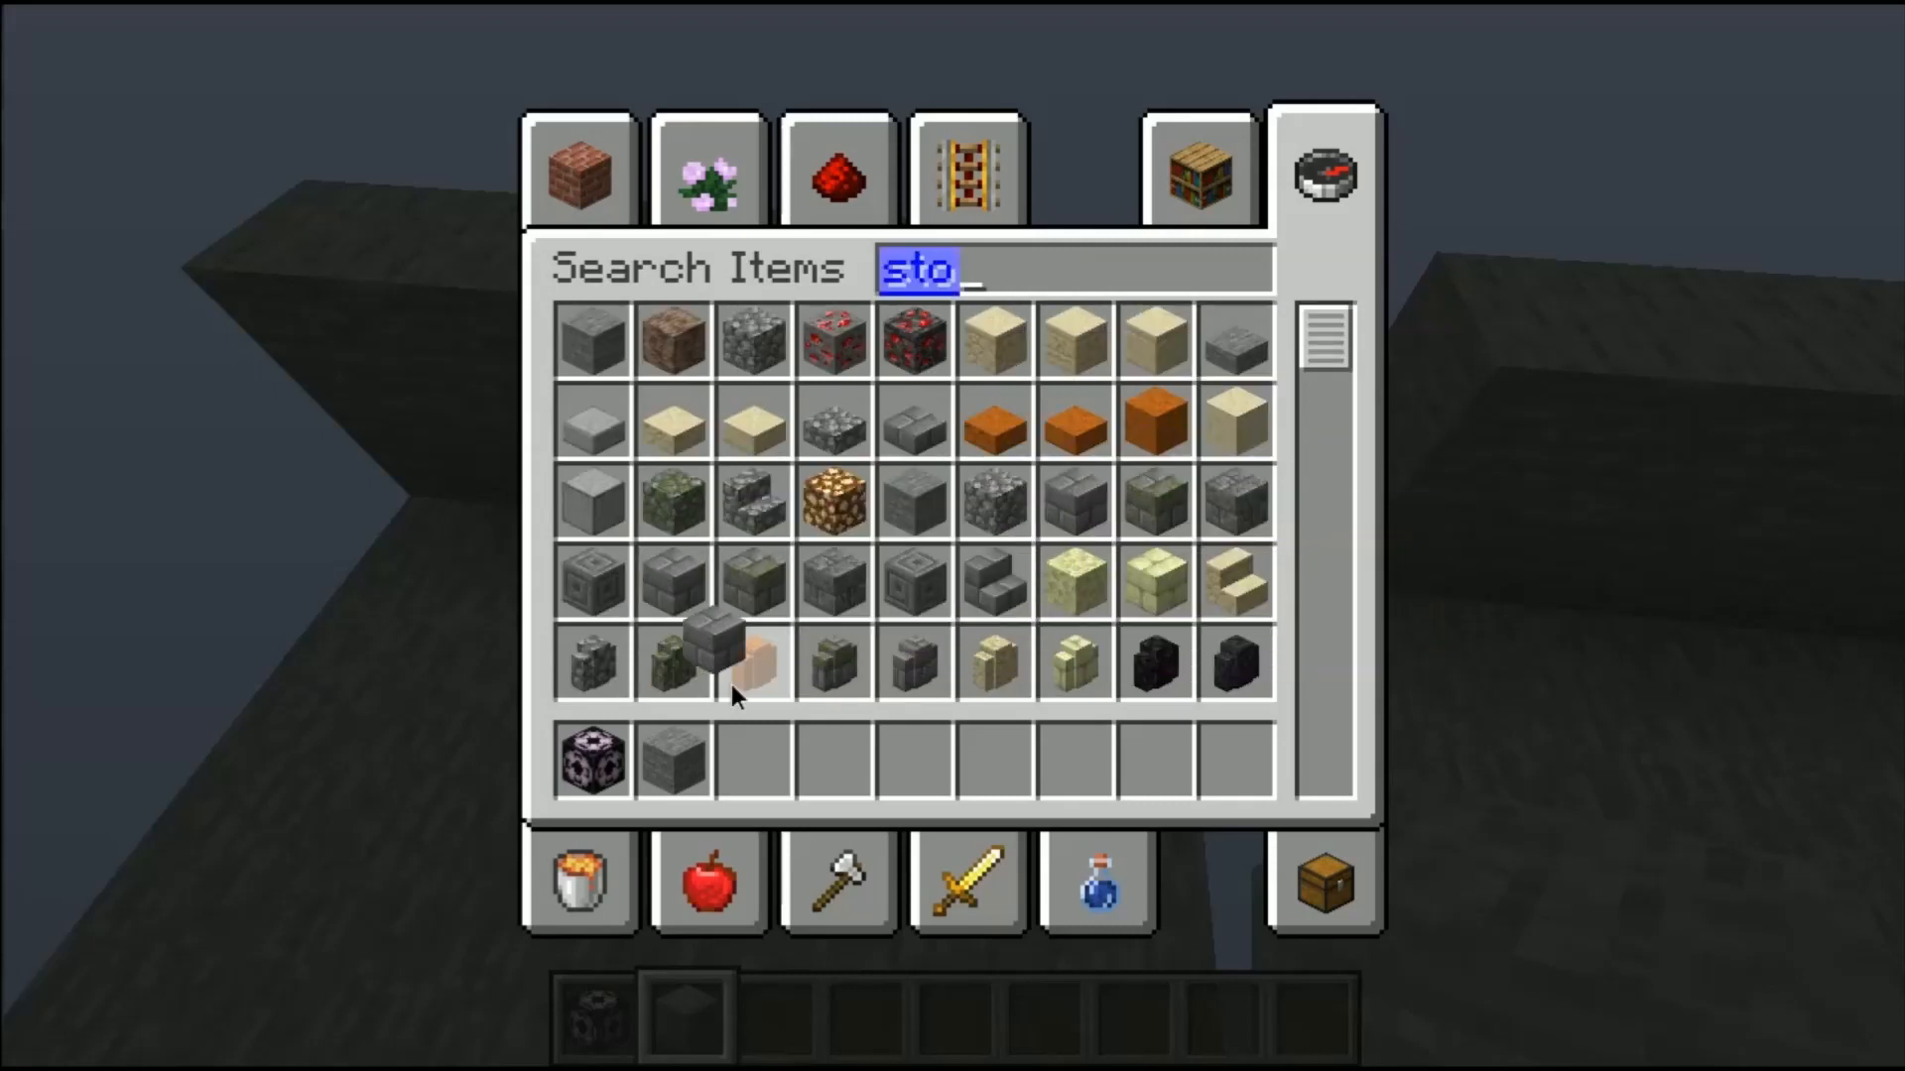
pyautogui.click(777, 764)
pyautogui.press('e')
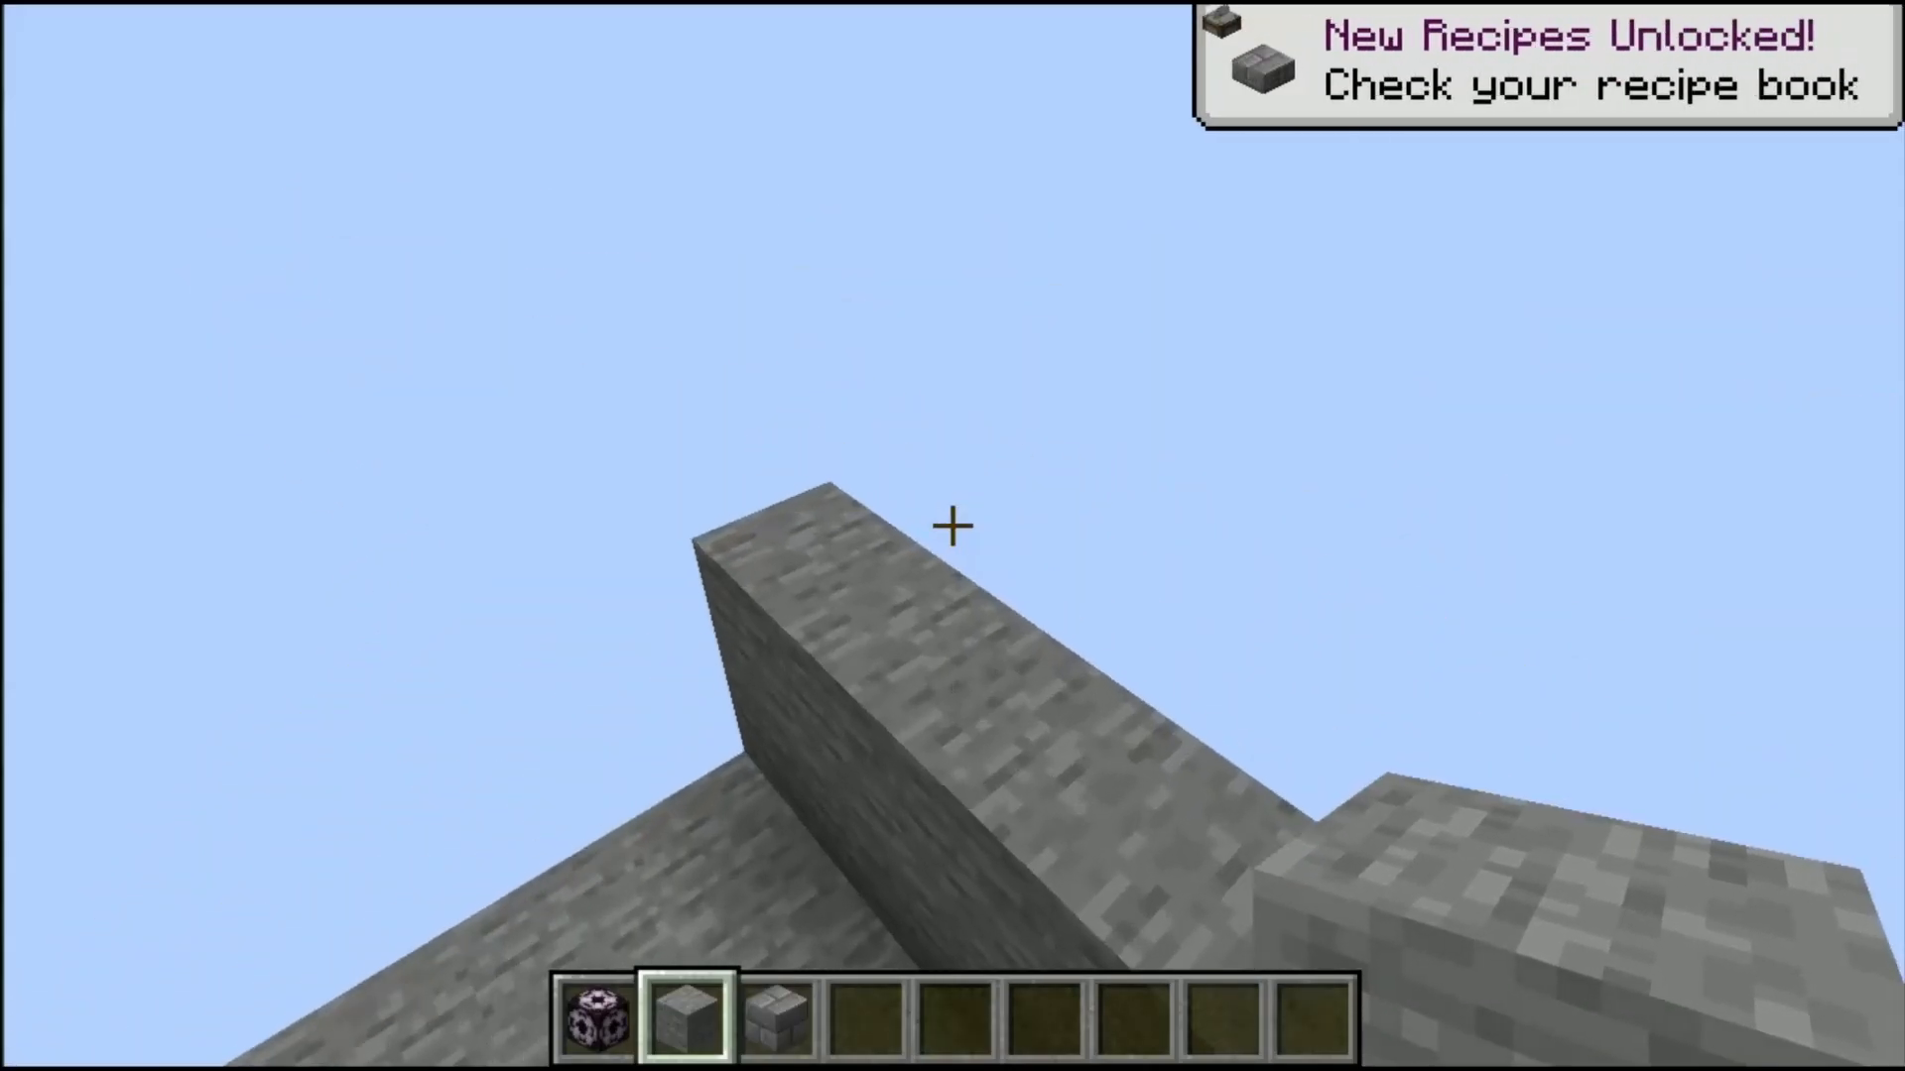
# Step: Refill the wrongly broken wall block with stone and replace the small section's top wall-end block with stone bricks
pyautogui.press('3')
pyautogui.click(954, 526)
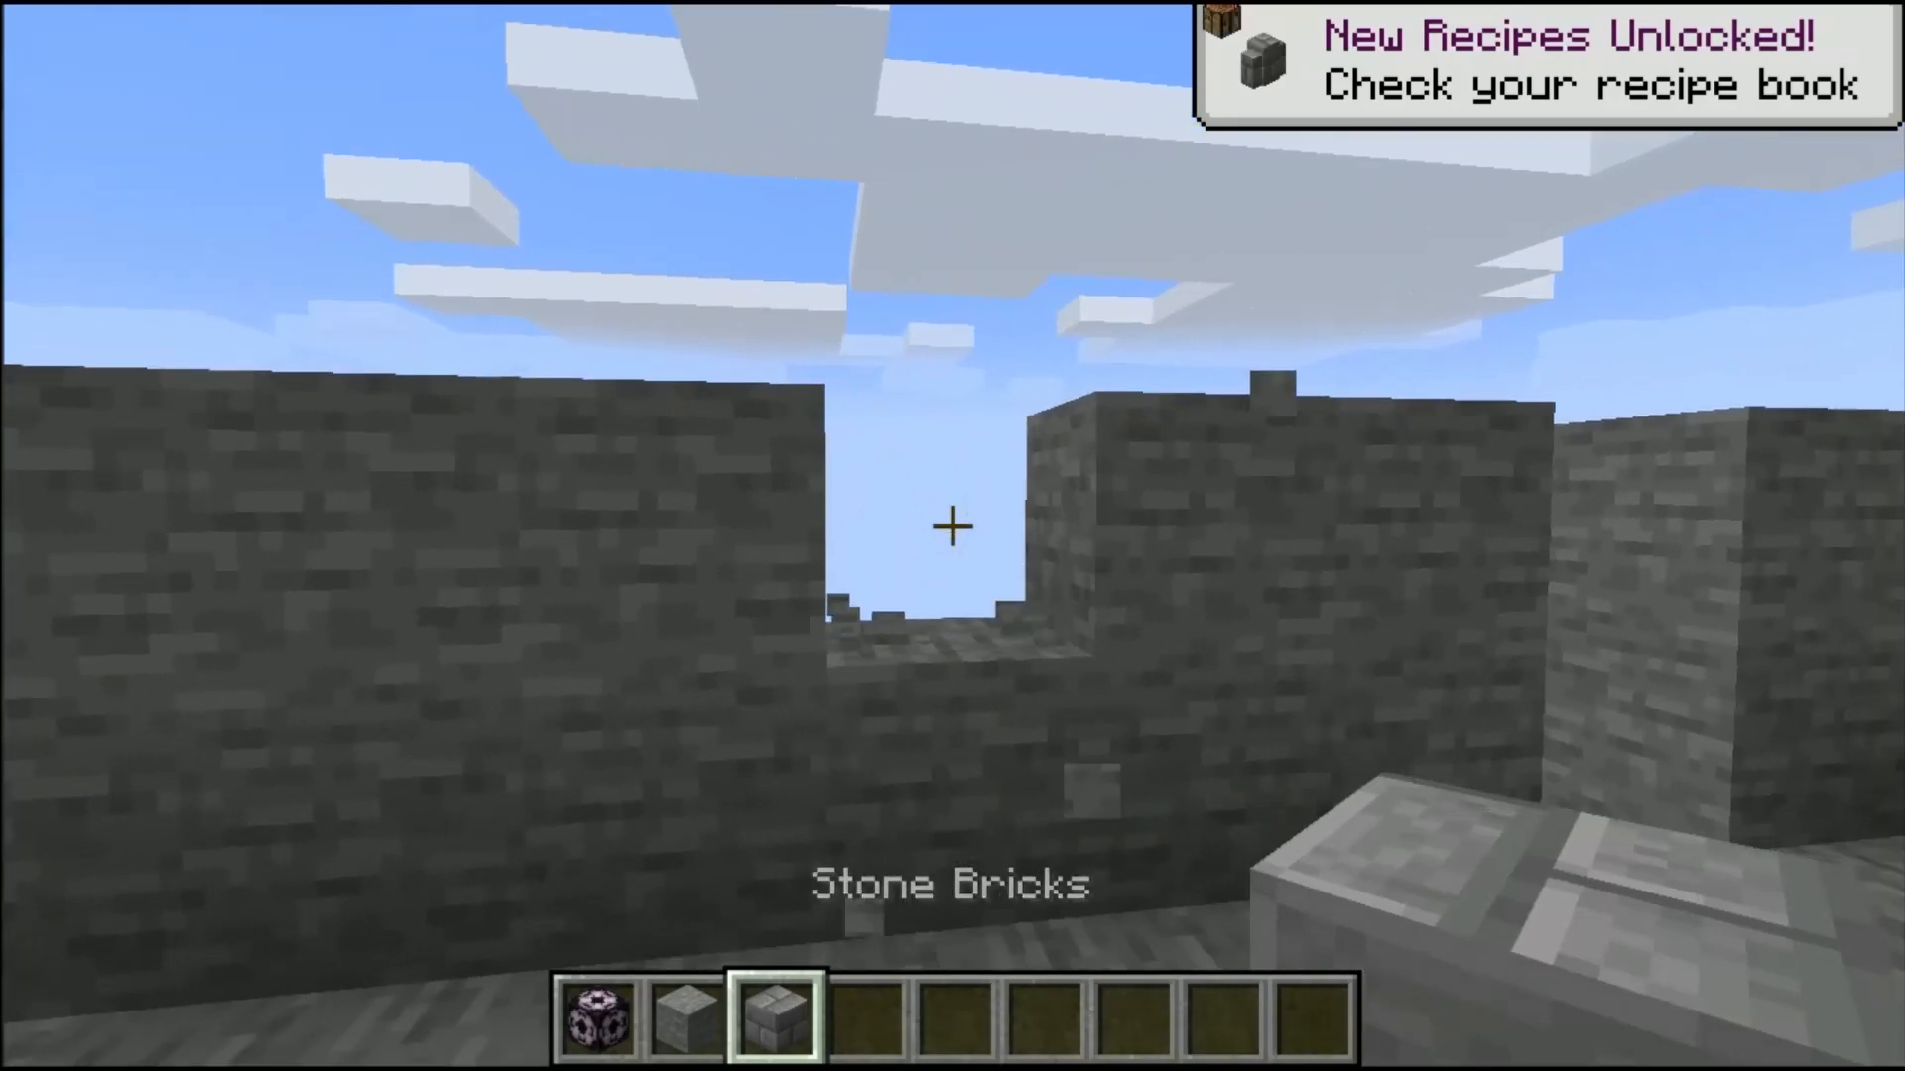
pyautogui.press('2')
pyautogui.rightClick(953, 526)
pyautogui.press('3')
pyautogui.click(952, 526)
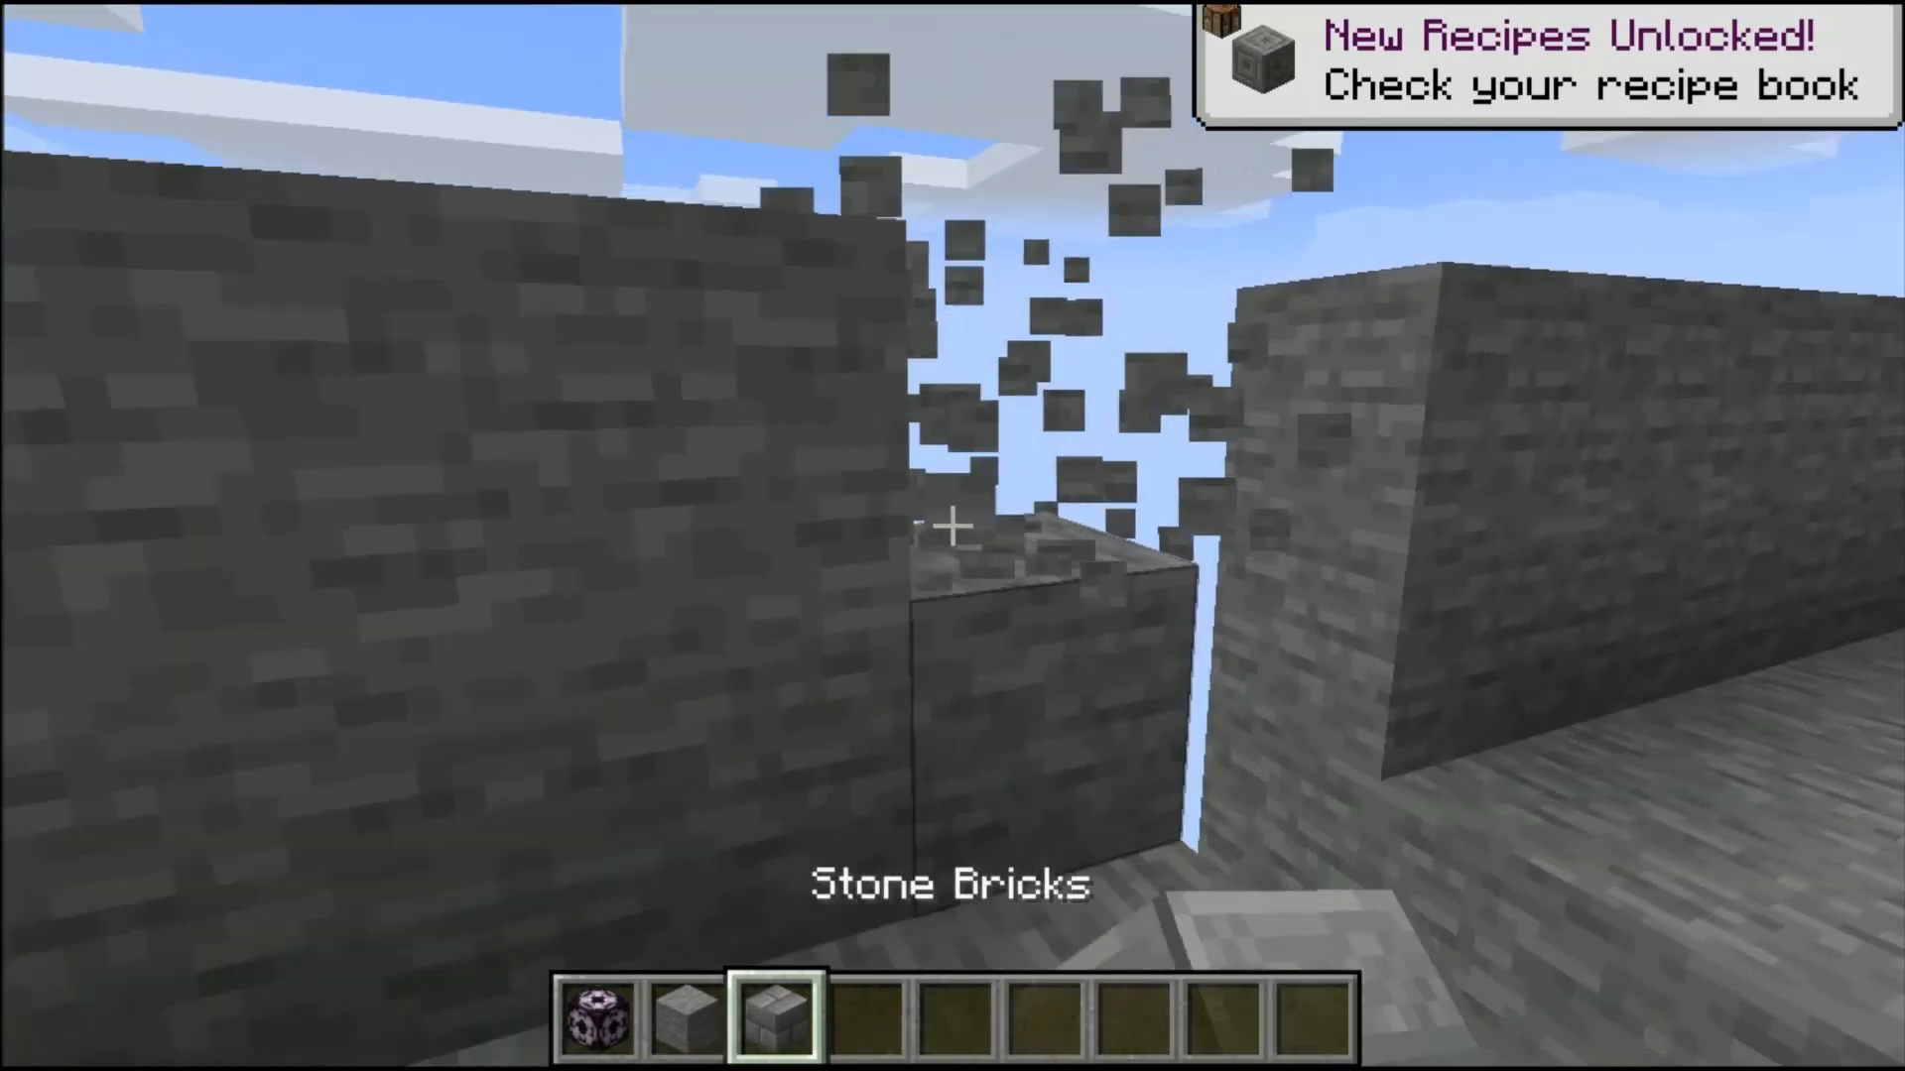
pyautogui.rightClick(953, 524)
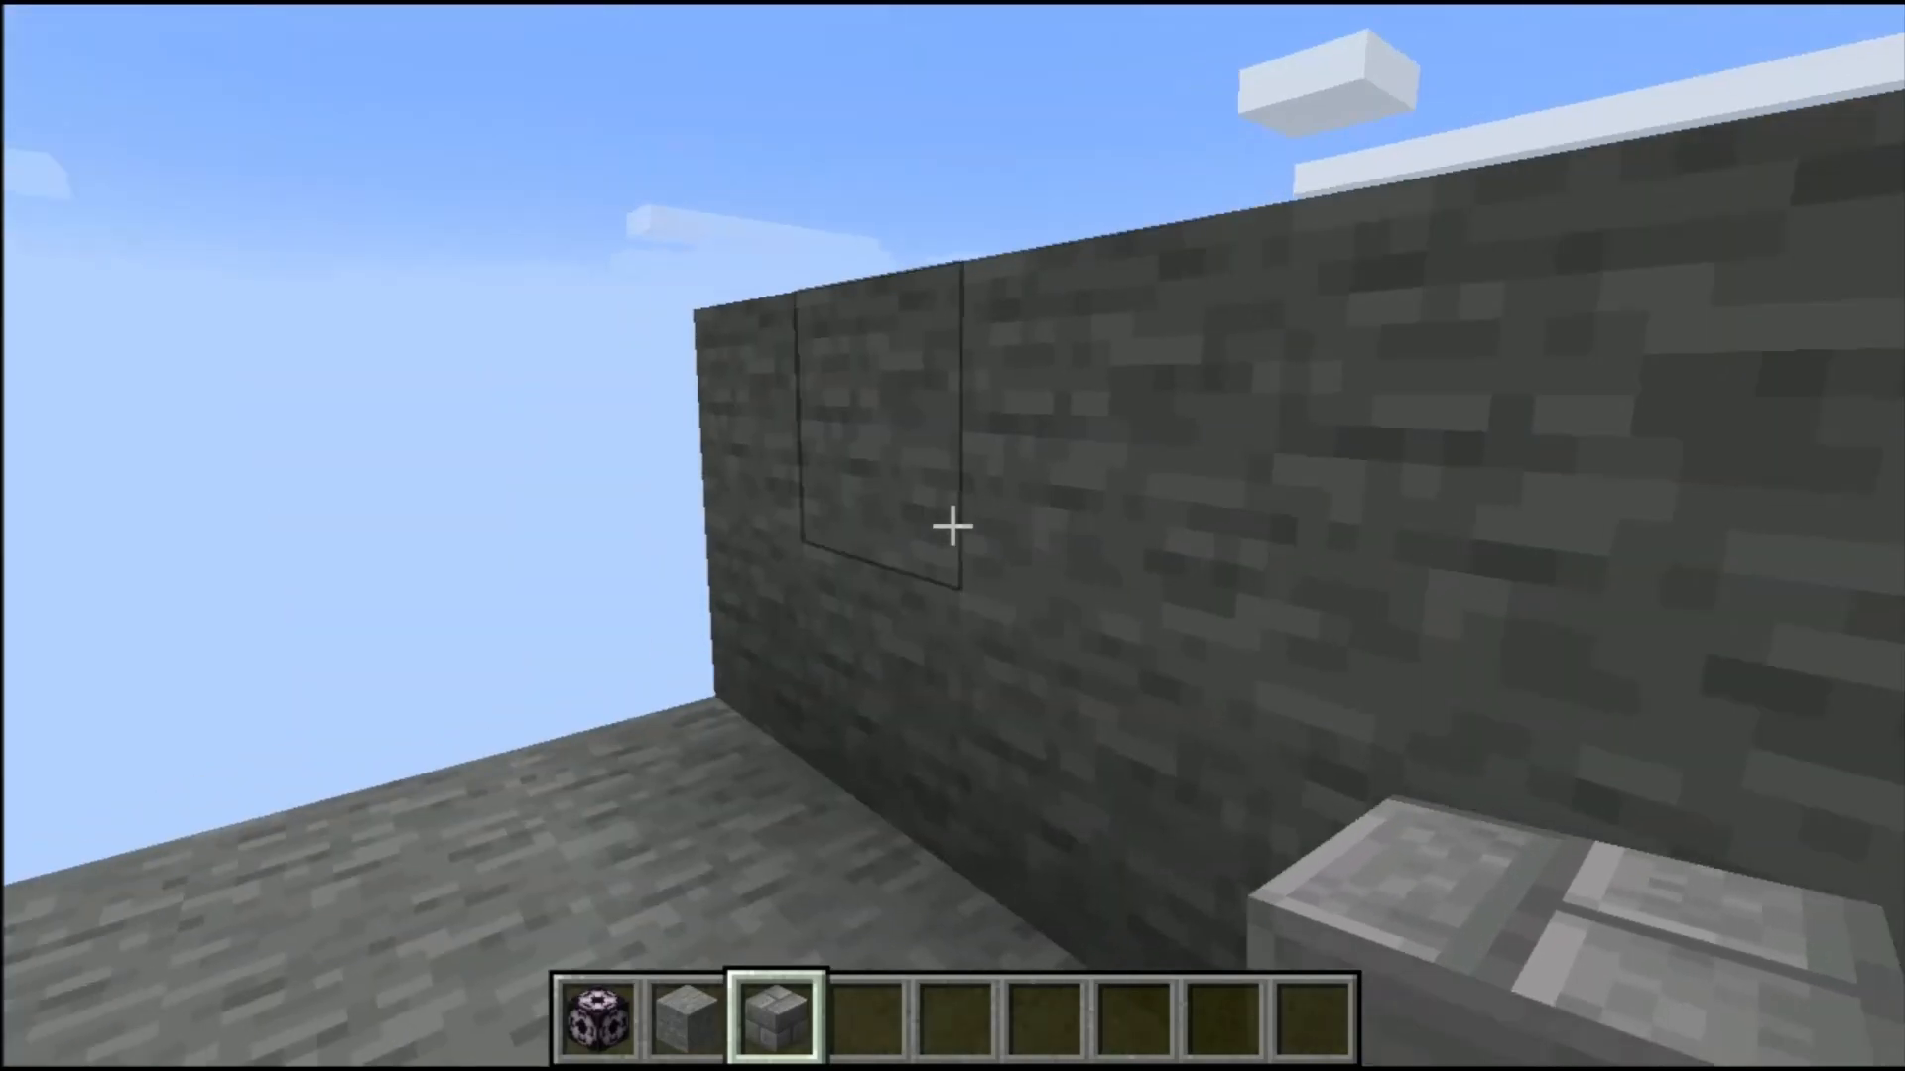
# Step: Replace the top blocks at the small section's remaining wall ends with stone bricks, refilling the extra hole with stone
pyautogui.click(953, 526)
pyautogui.click(953, 526)
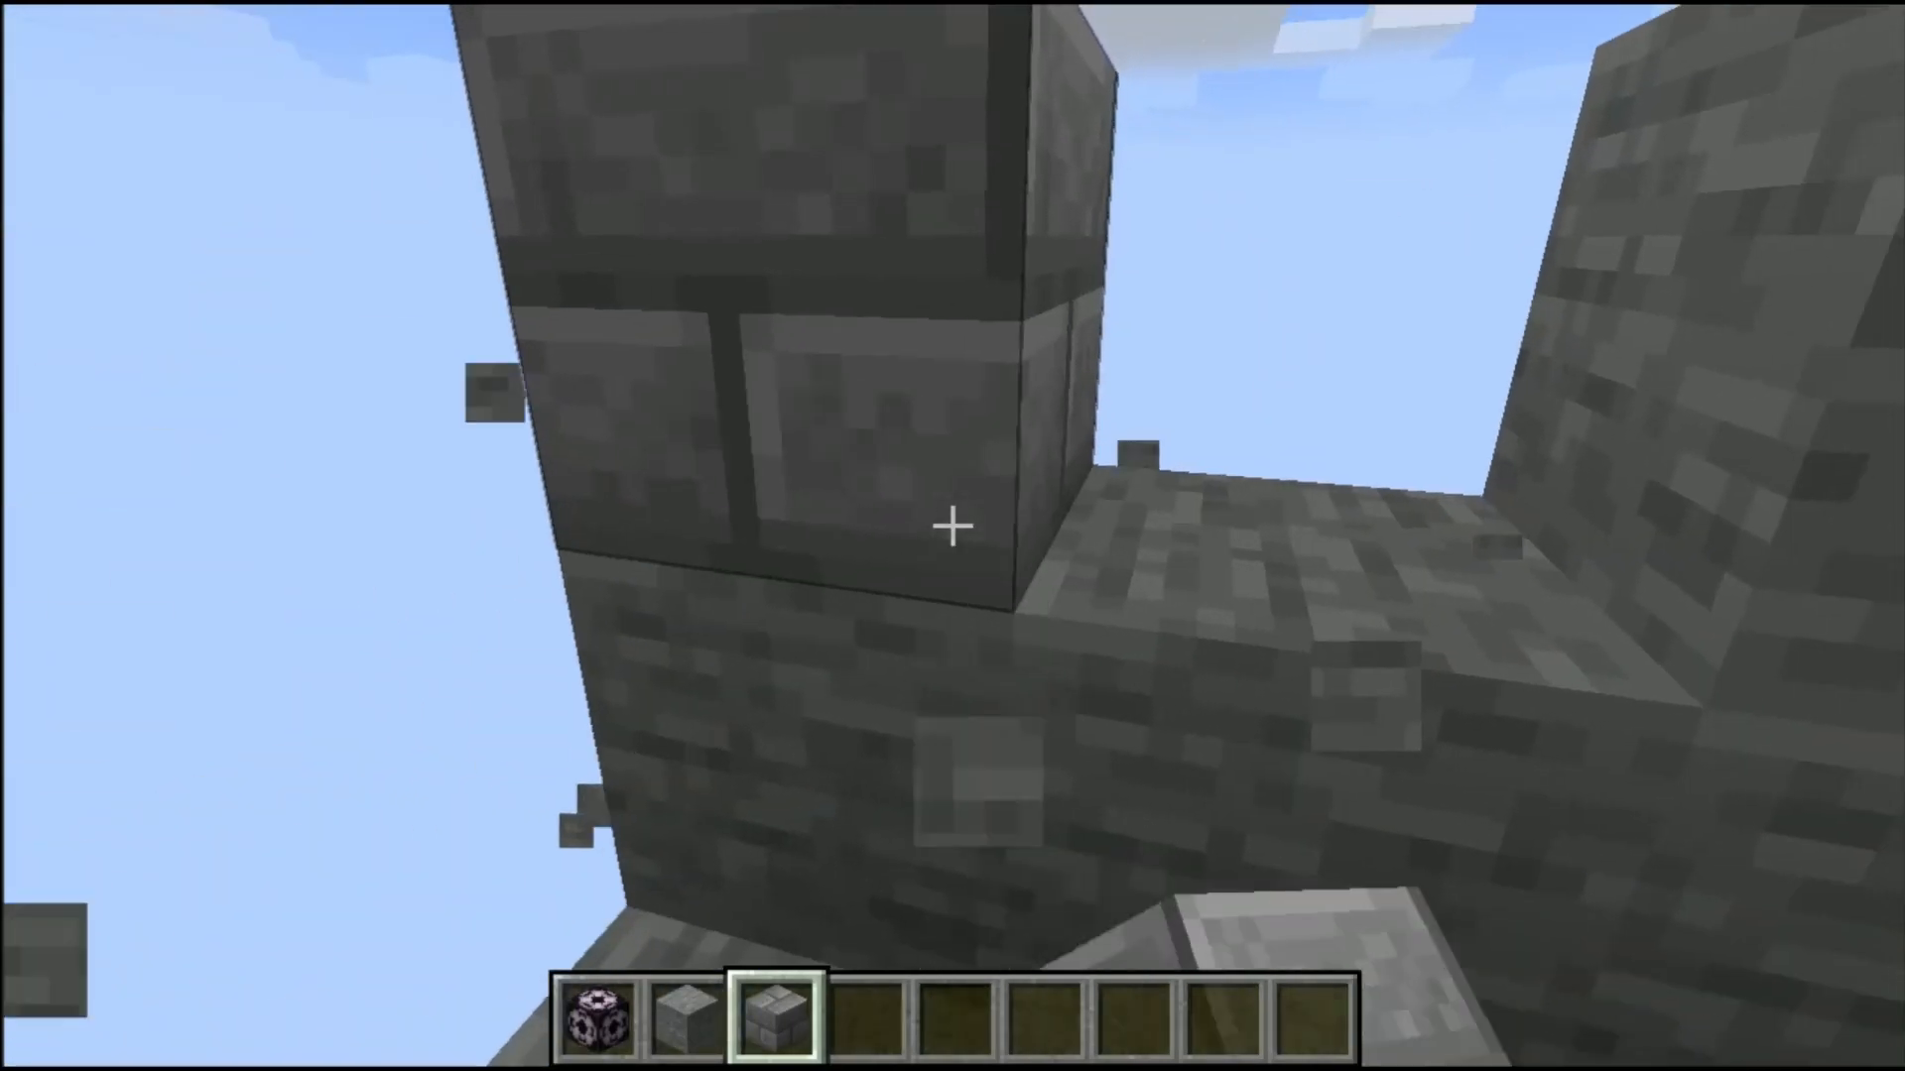
pyautogui.press('2')
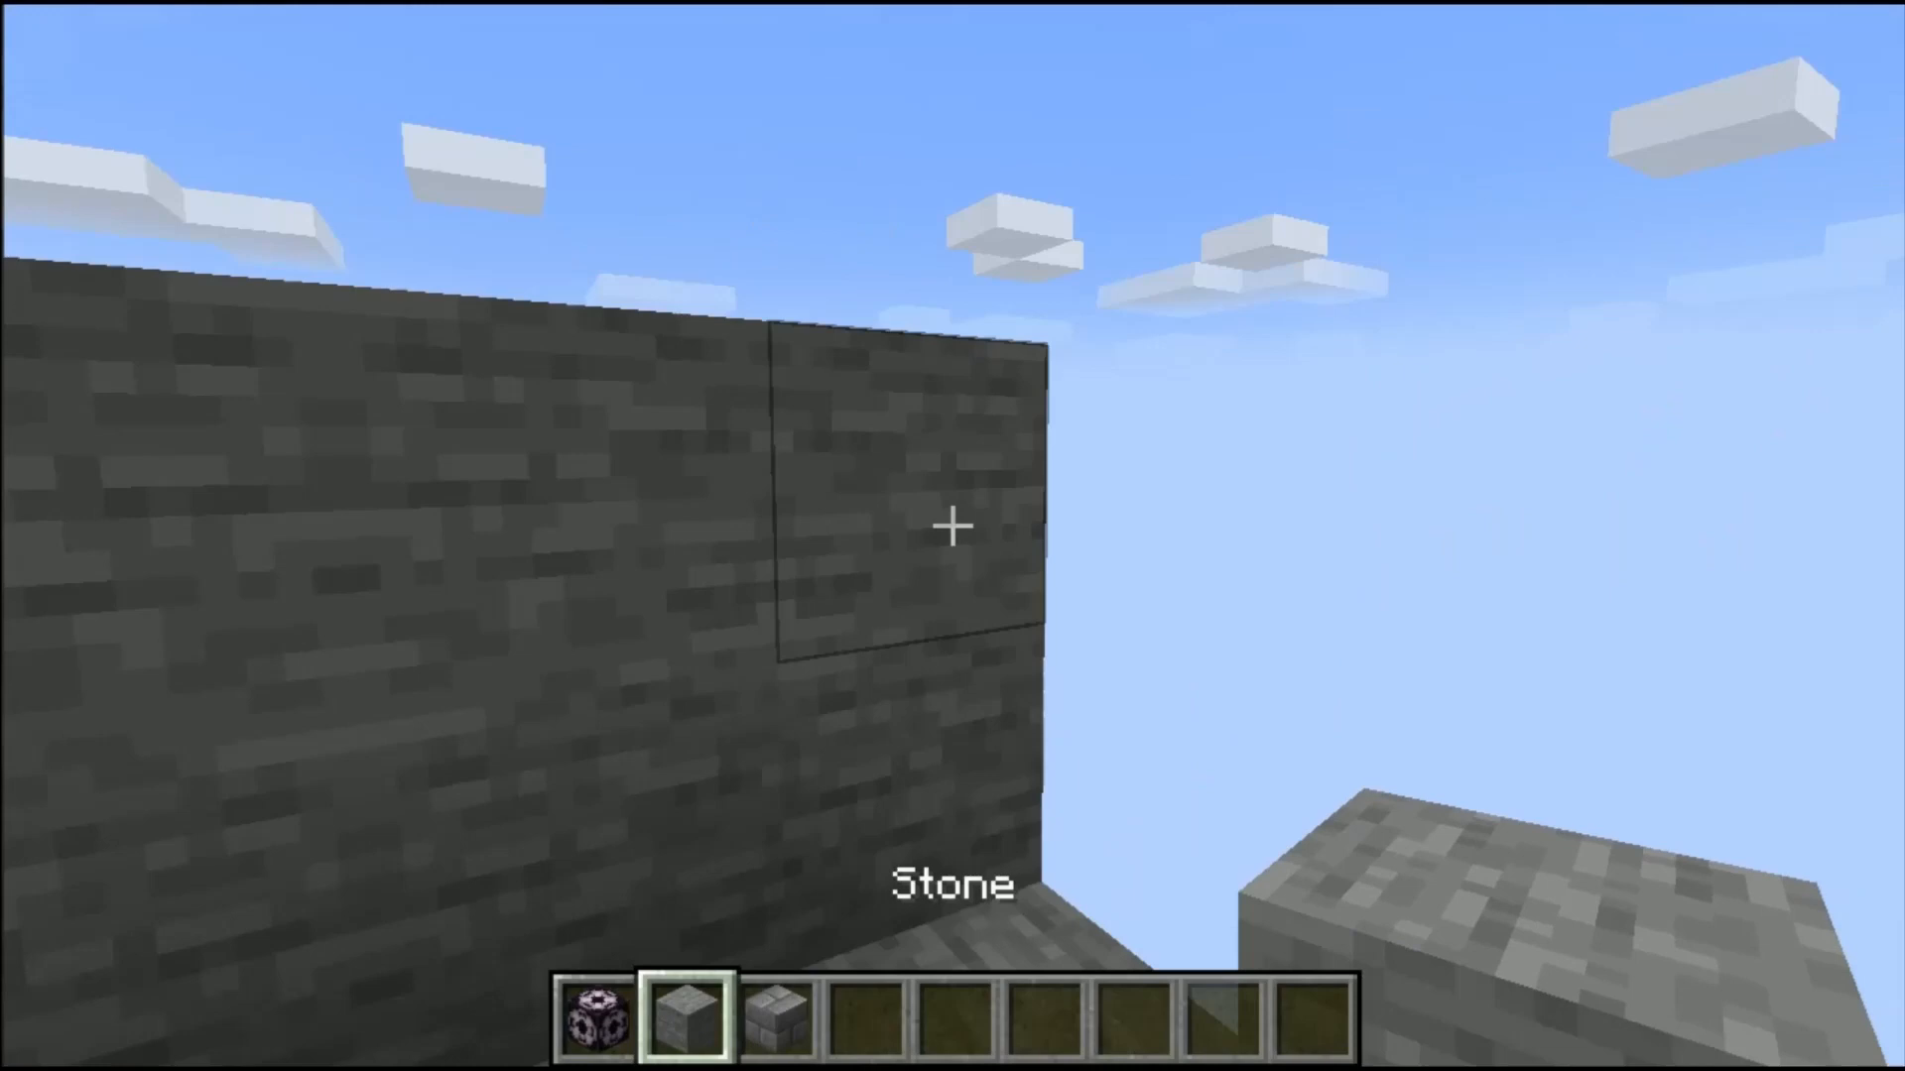
pyautogui.click(953, 524)
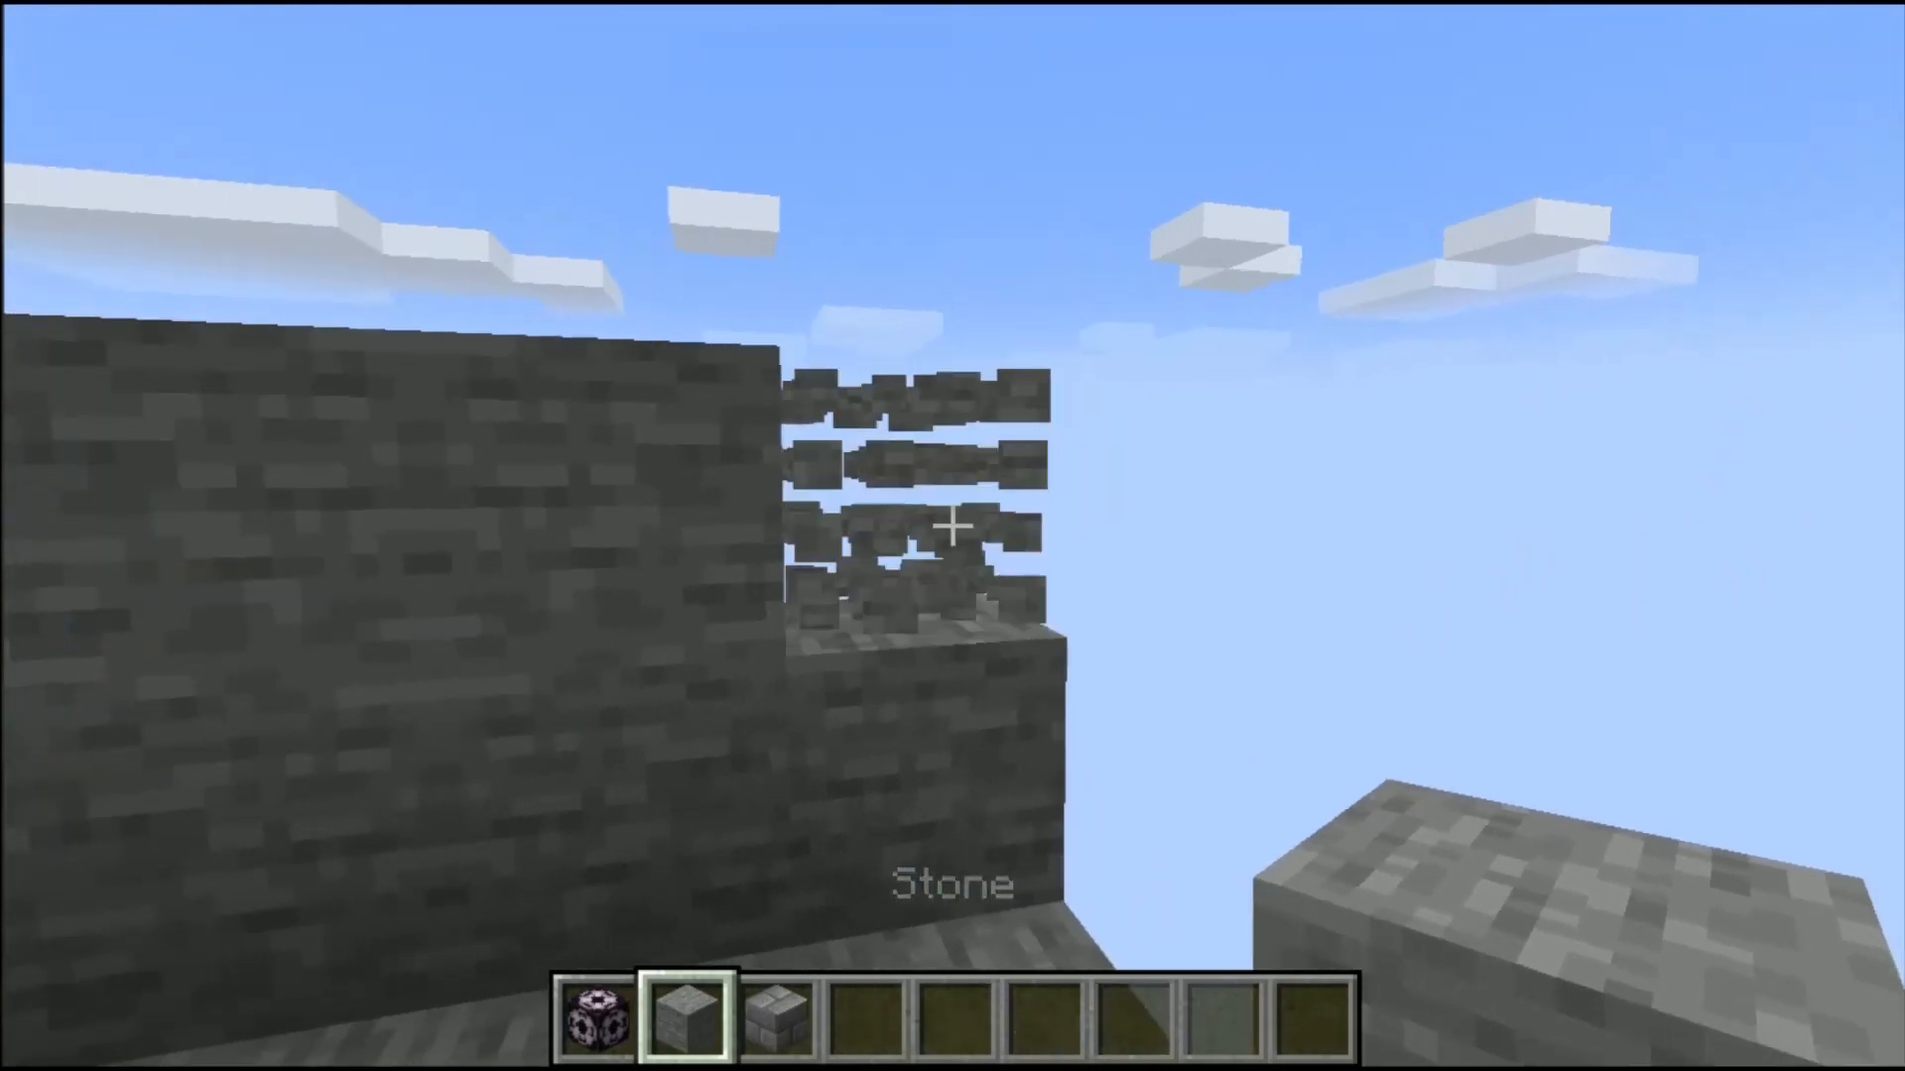
pyautogui.press('3')
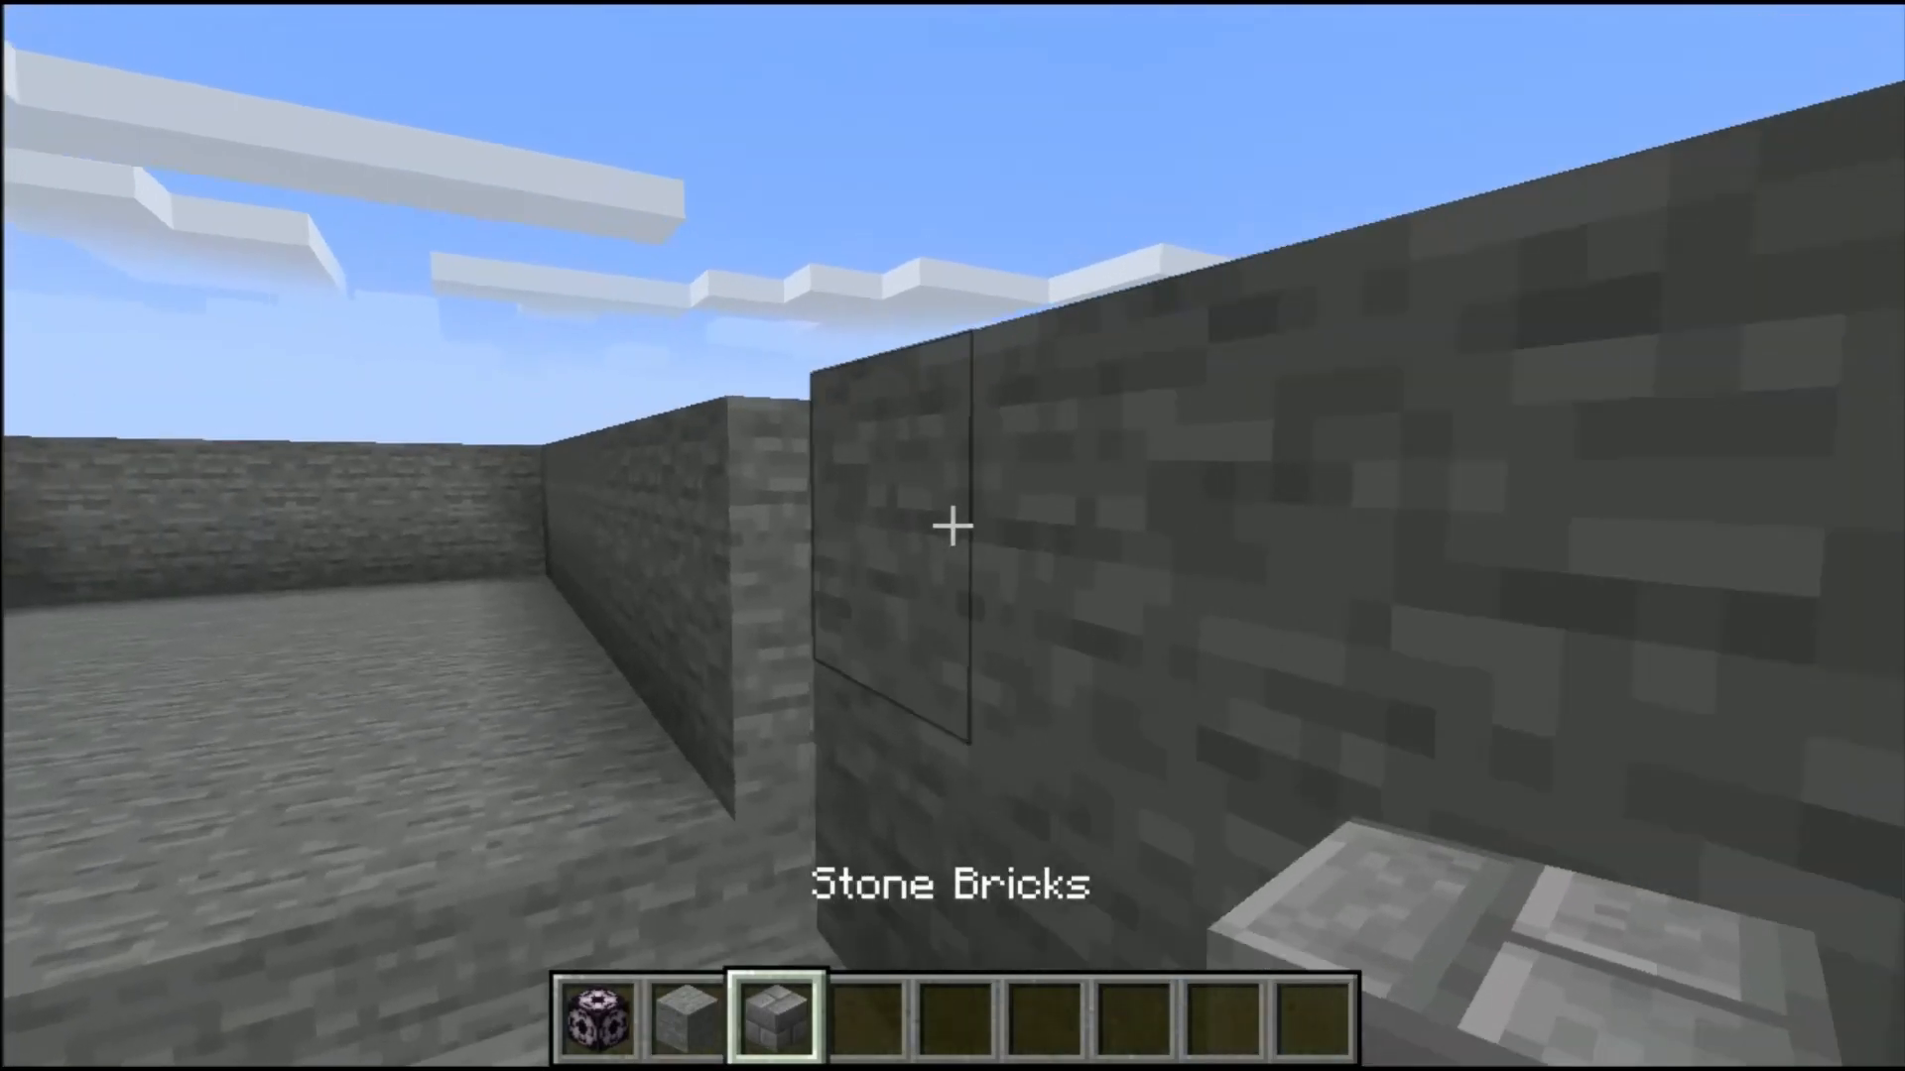
pyautogui.click(952, 524)
pyautogui.rightClick(953, 526)
# Step: Dig out the middle of the small section's floor and fill it with stone bricks, keeping a stone border
pyautogui.click(953, 526)
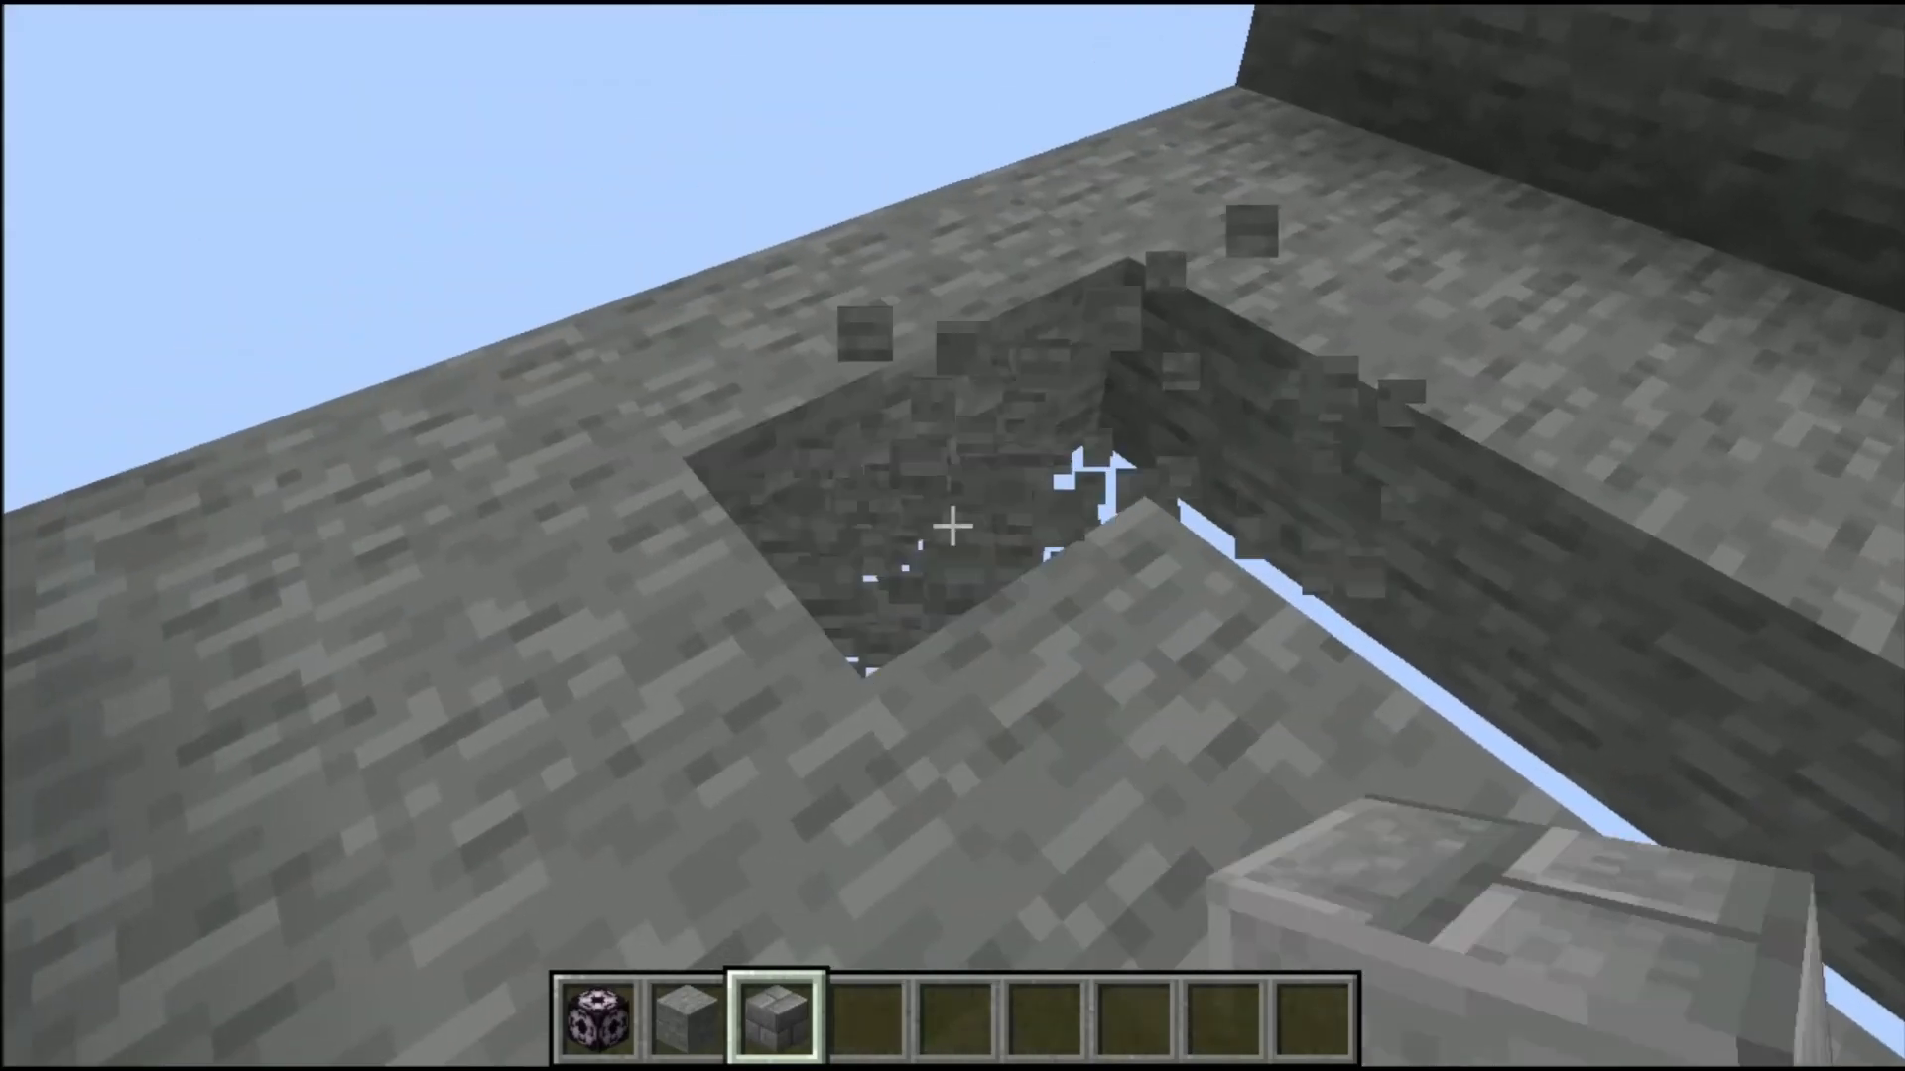
pyautogui.click(952, 526)
pyautogui.click(953, 525)
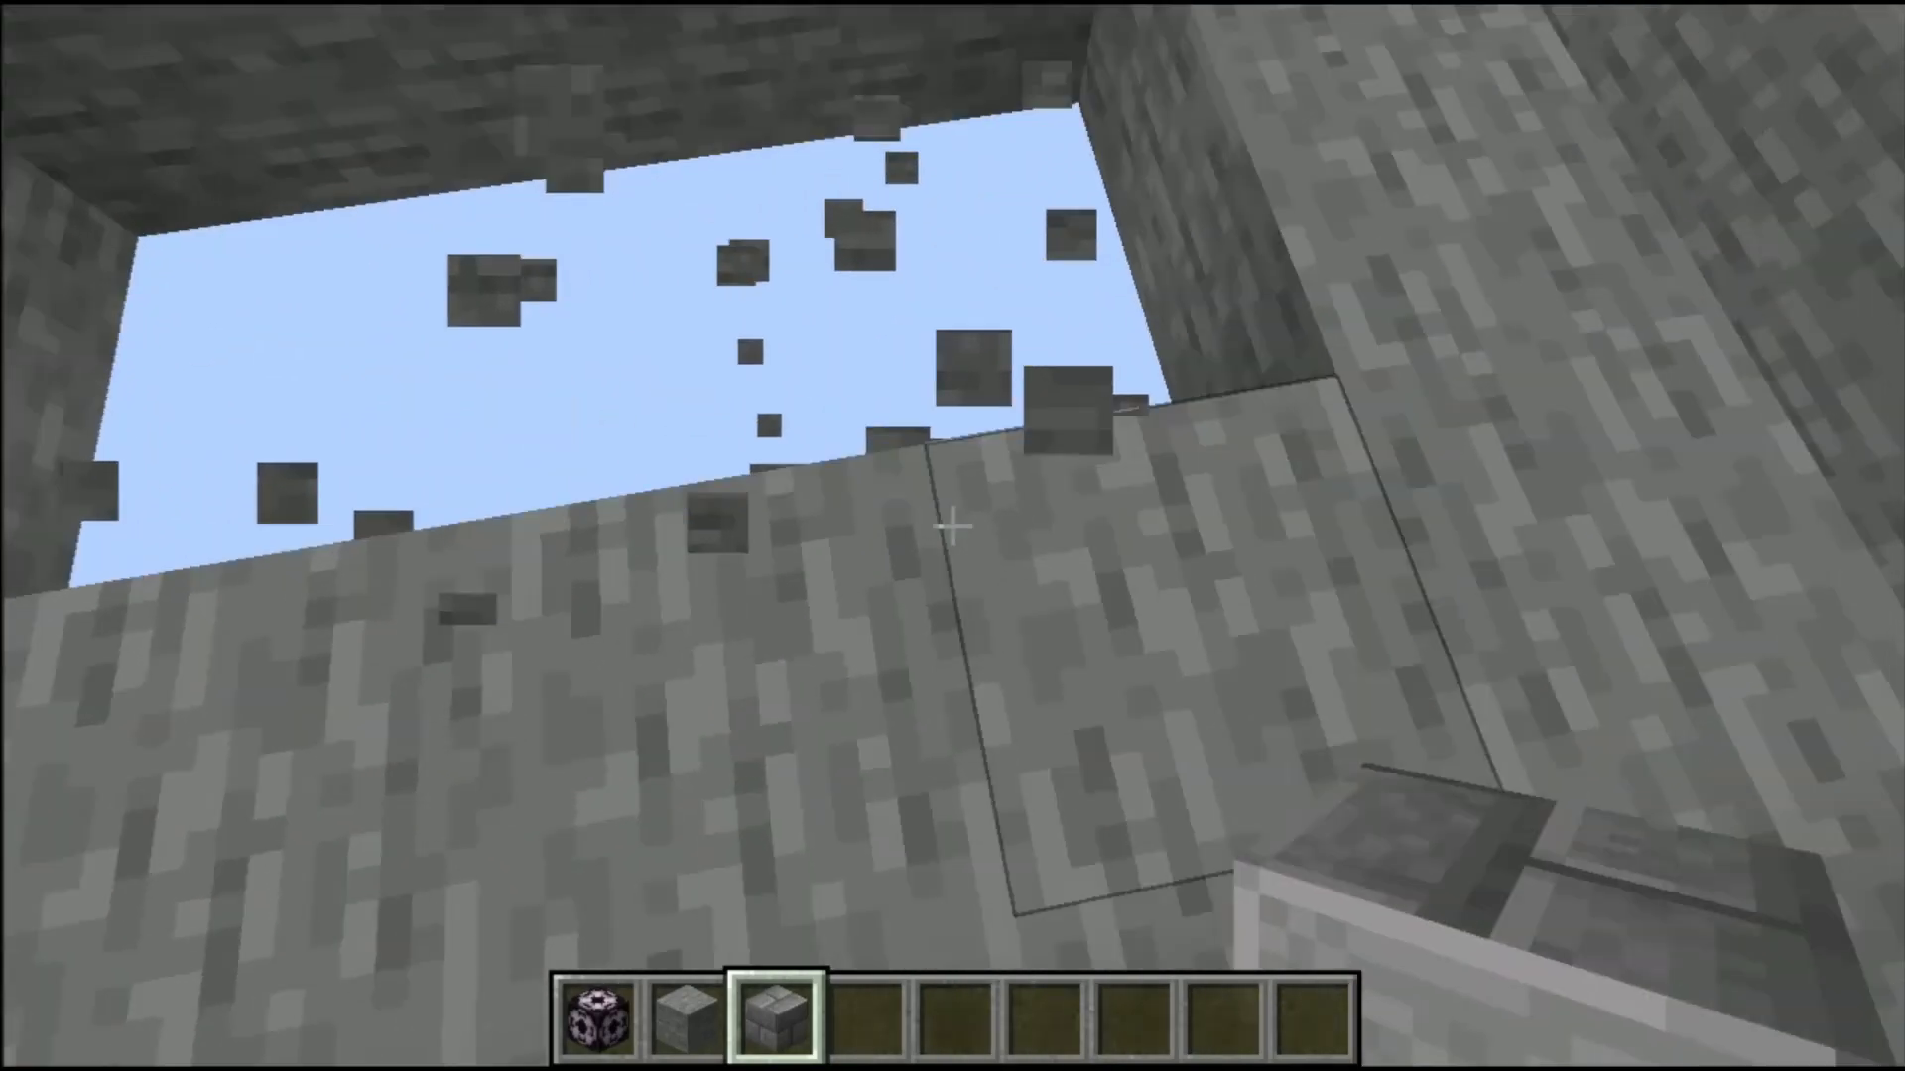
pyautogui.rightClick(953, 526)
pyautogui.rightClick(953, 525)
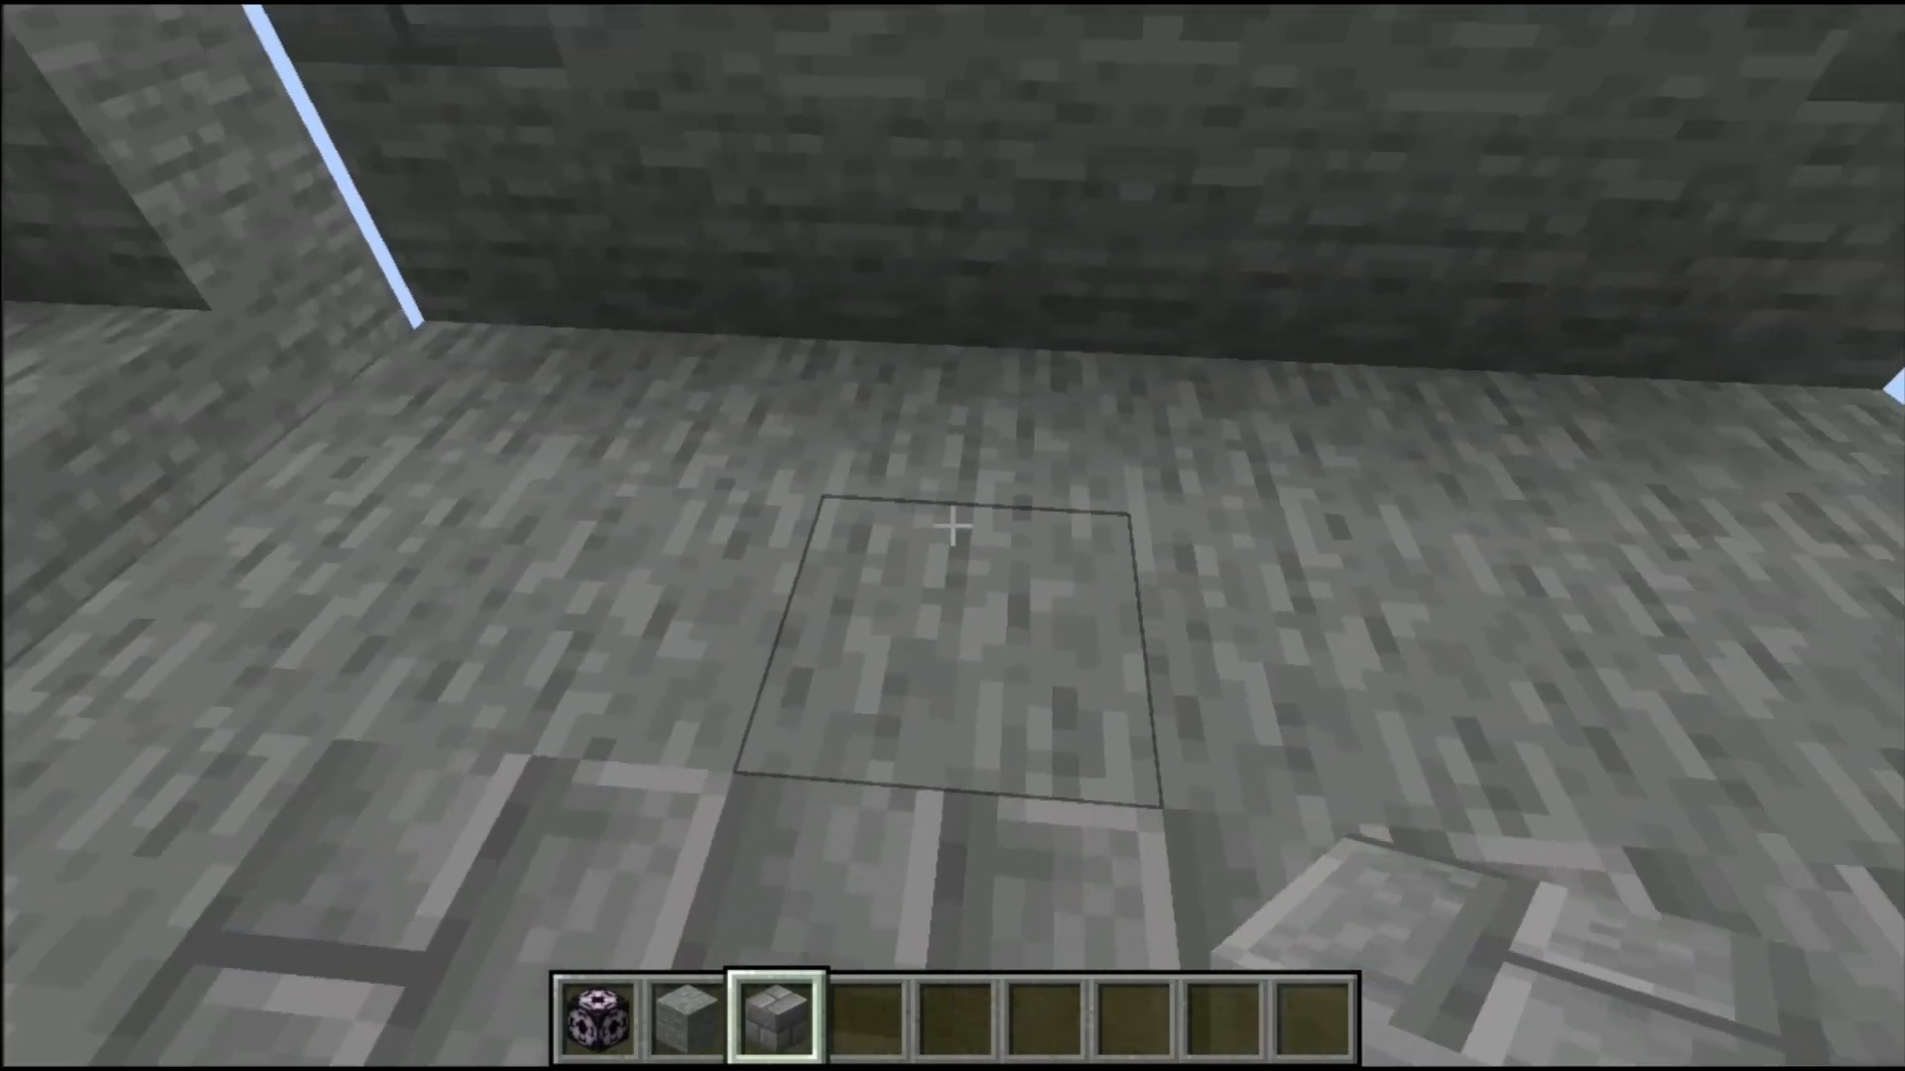
pyautogui.click(953, 526)
pyautogui.click(954, 526)
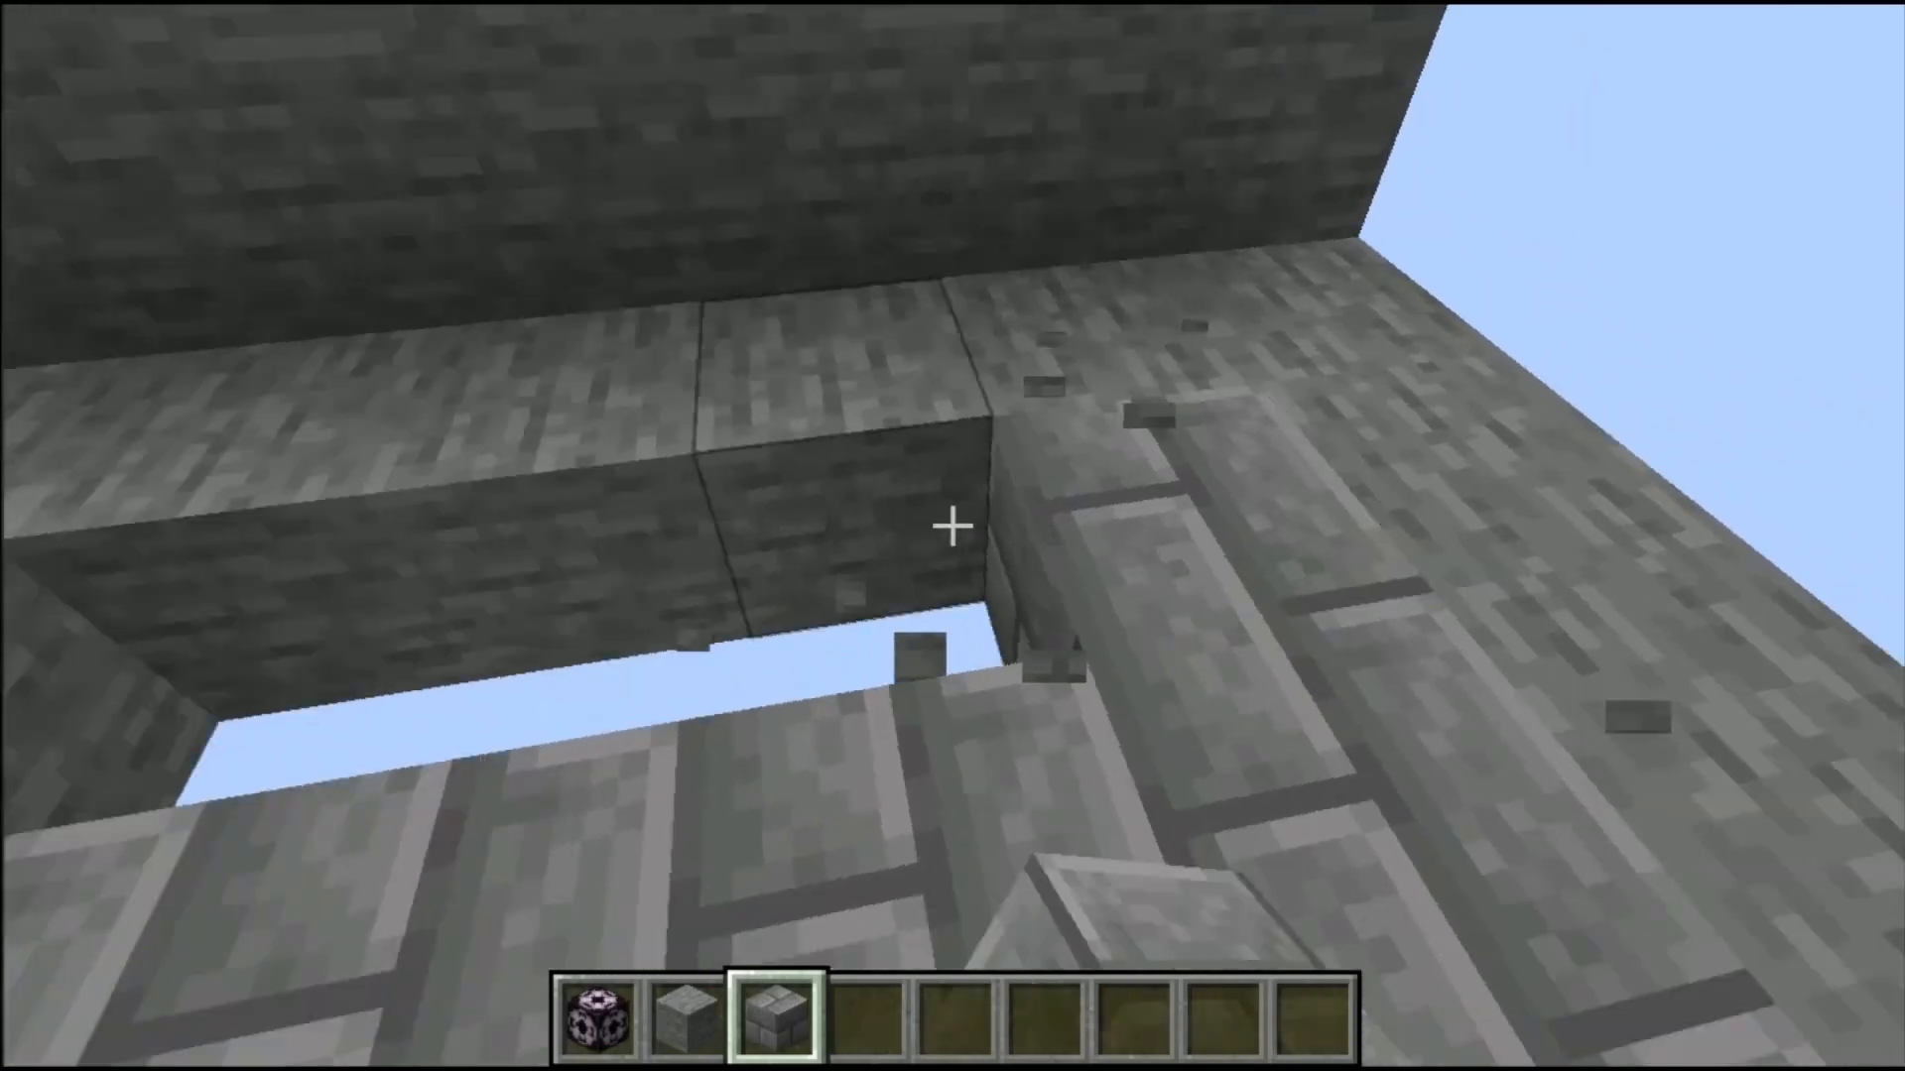
pyautogui.rightClick(953, 526)
pyautogui.rightClick(952, 524)
# Step: Build a third stone section beyond the small one, across a one-block gap, with floor levels stepping down and side walls
pyautogui.rightClick(953, 525)
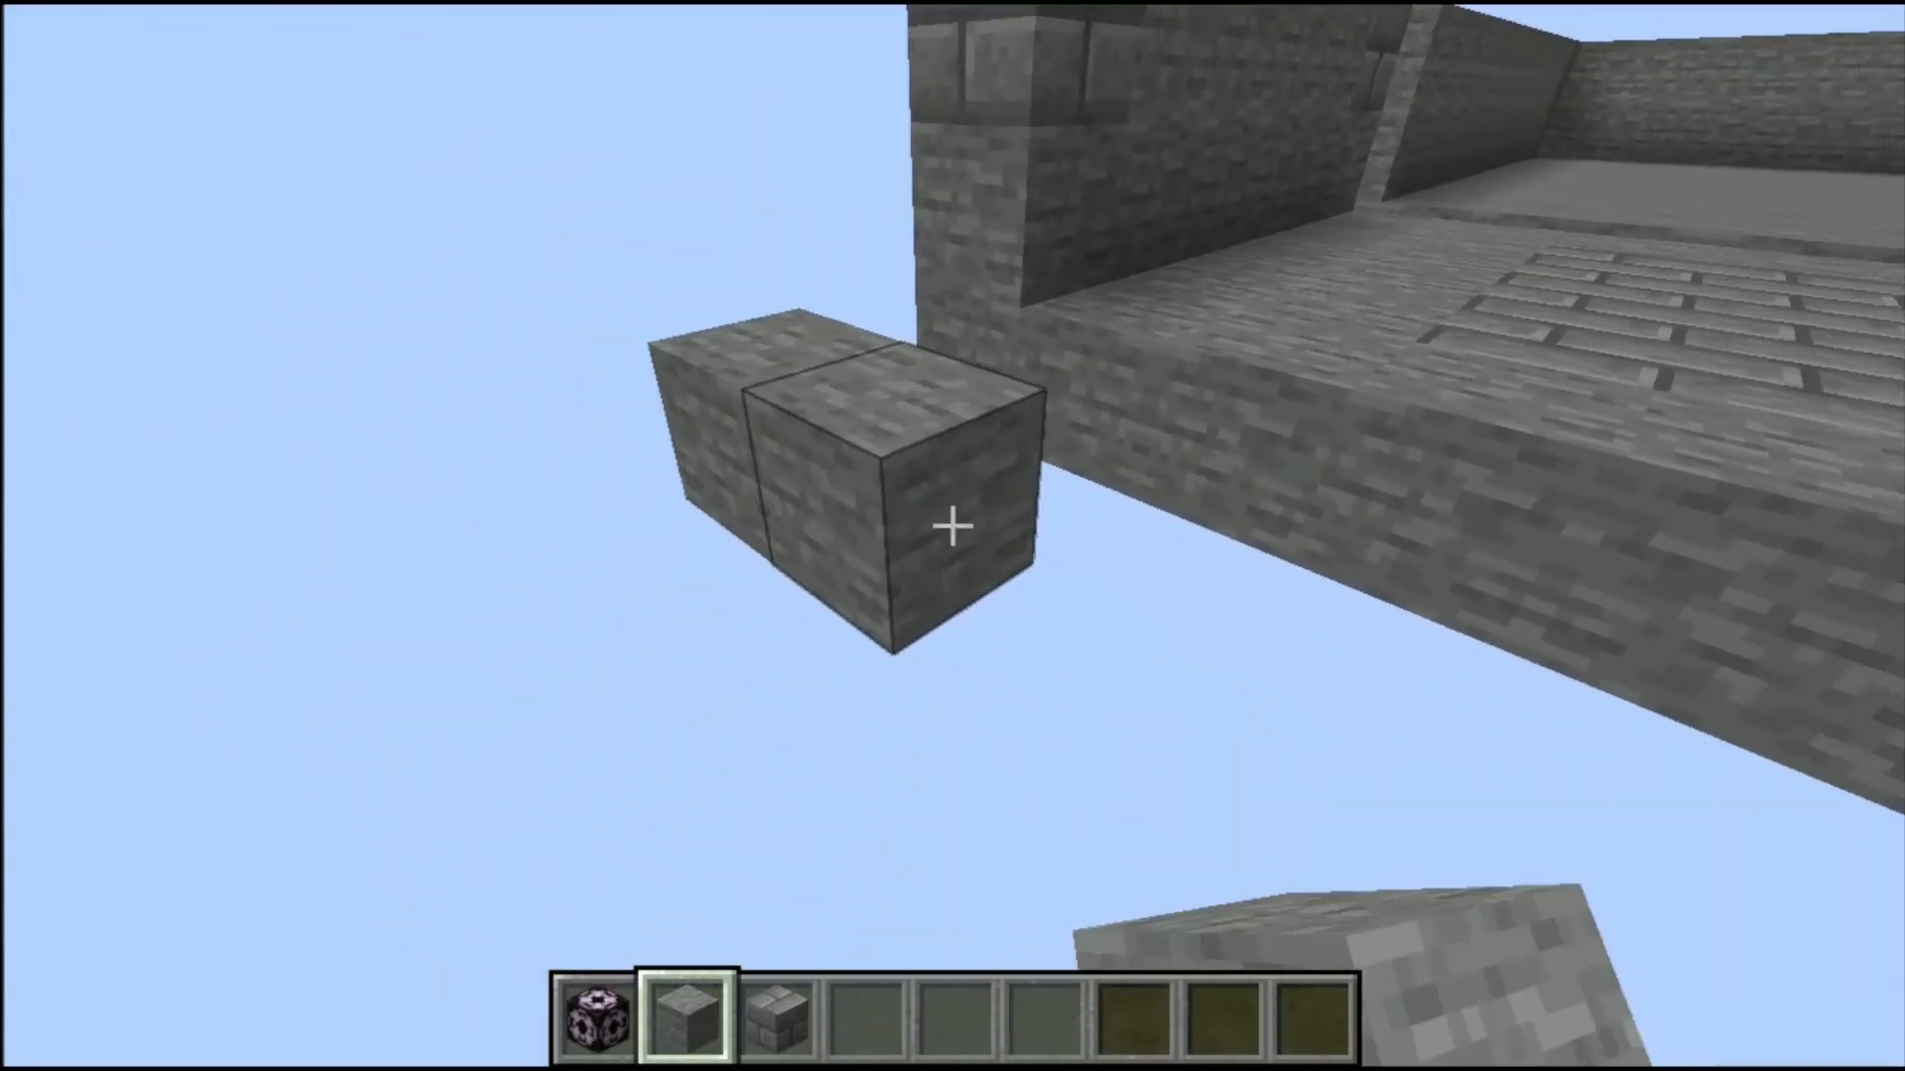
pyautogui.rightClick(953, 526)
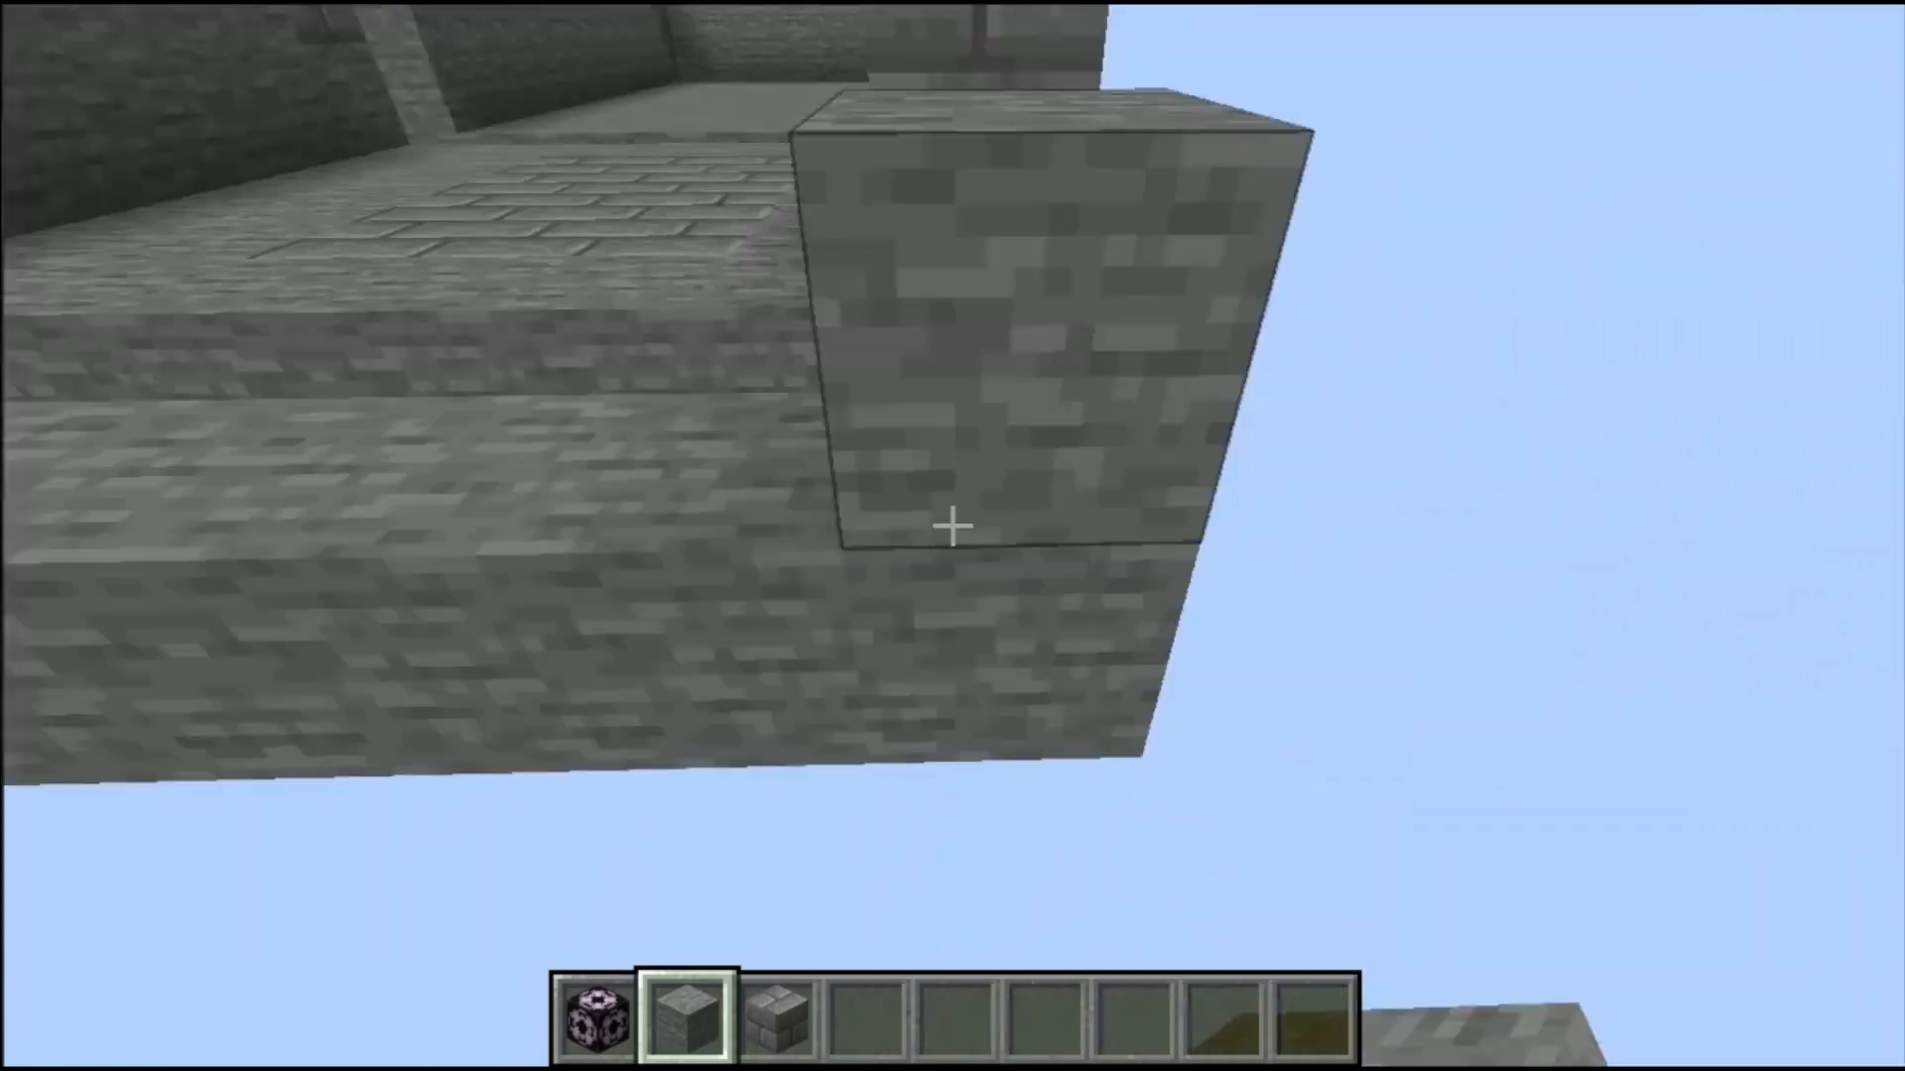
pyautogui.rightClick(953, 525)
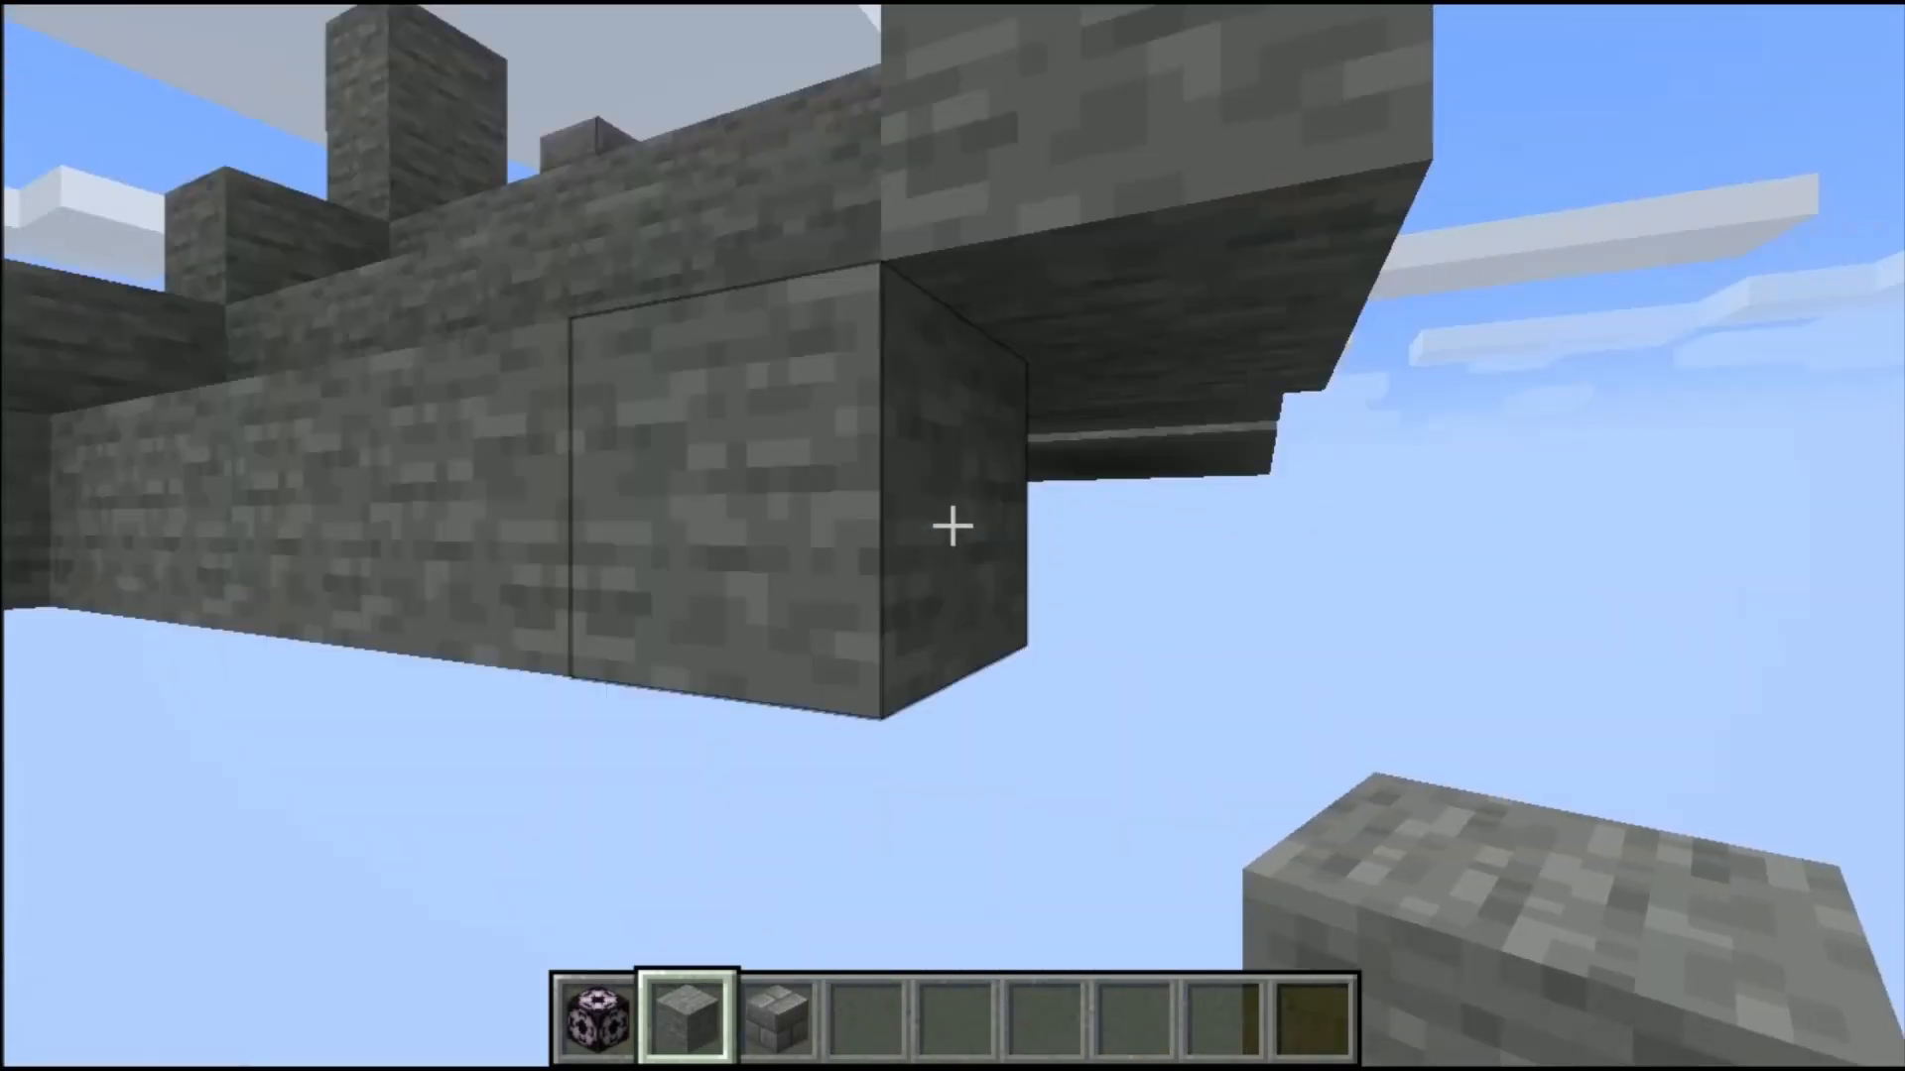
pyautogui.rightClick(954, 526)
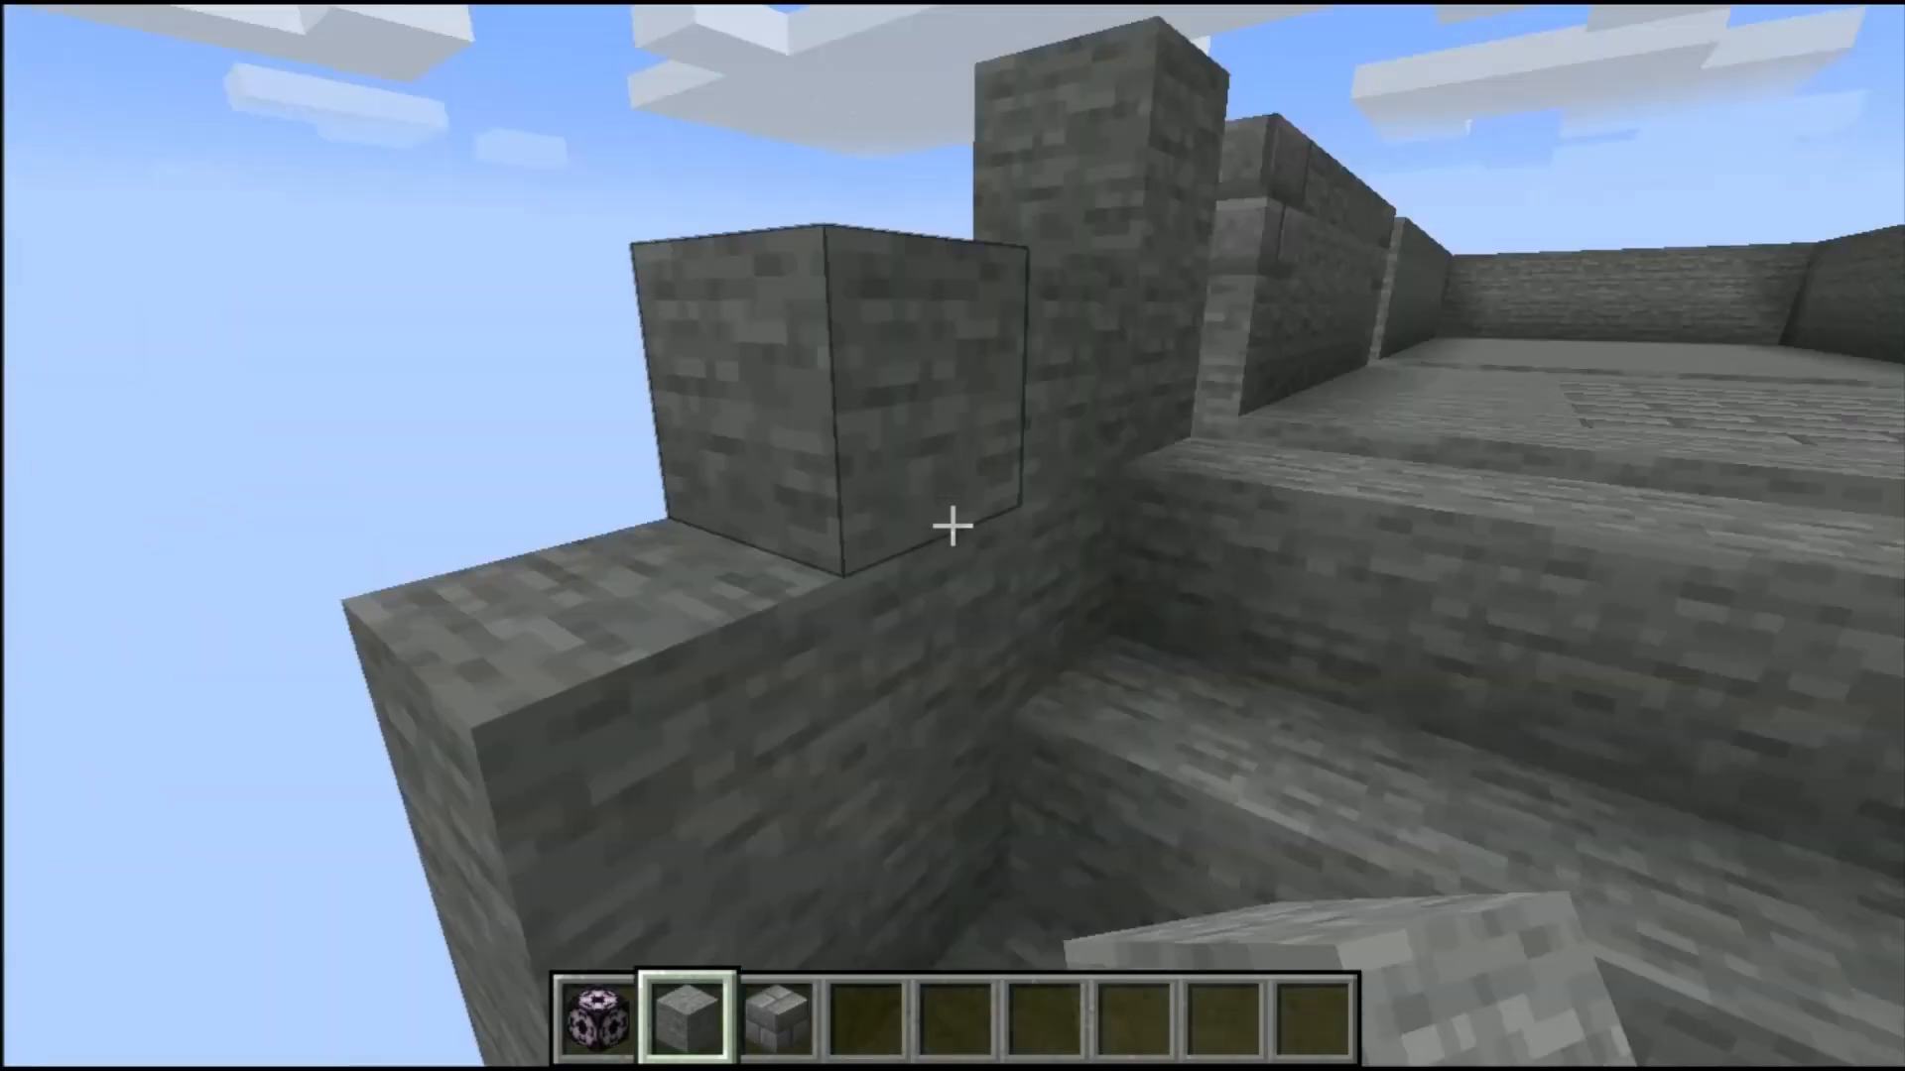
# Step: Complete the third section's walls and lay its lower floor with stone bricks around a square opening
pyautogui.rightClick(953, 525)
pyautogui.press('3')
pyautogui.rightClick(953, 525)
pyautogui.press('2')
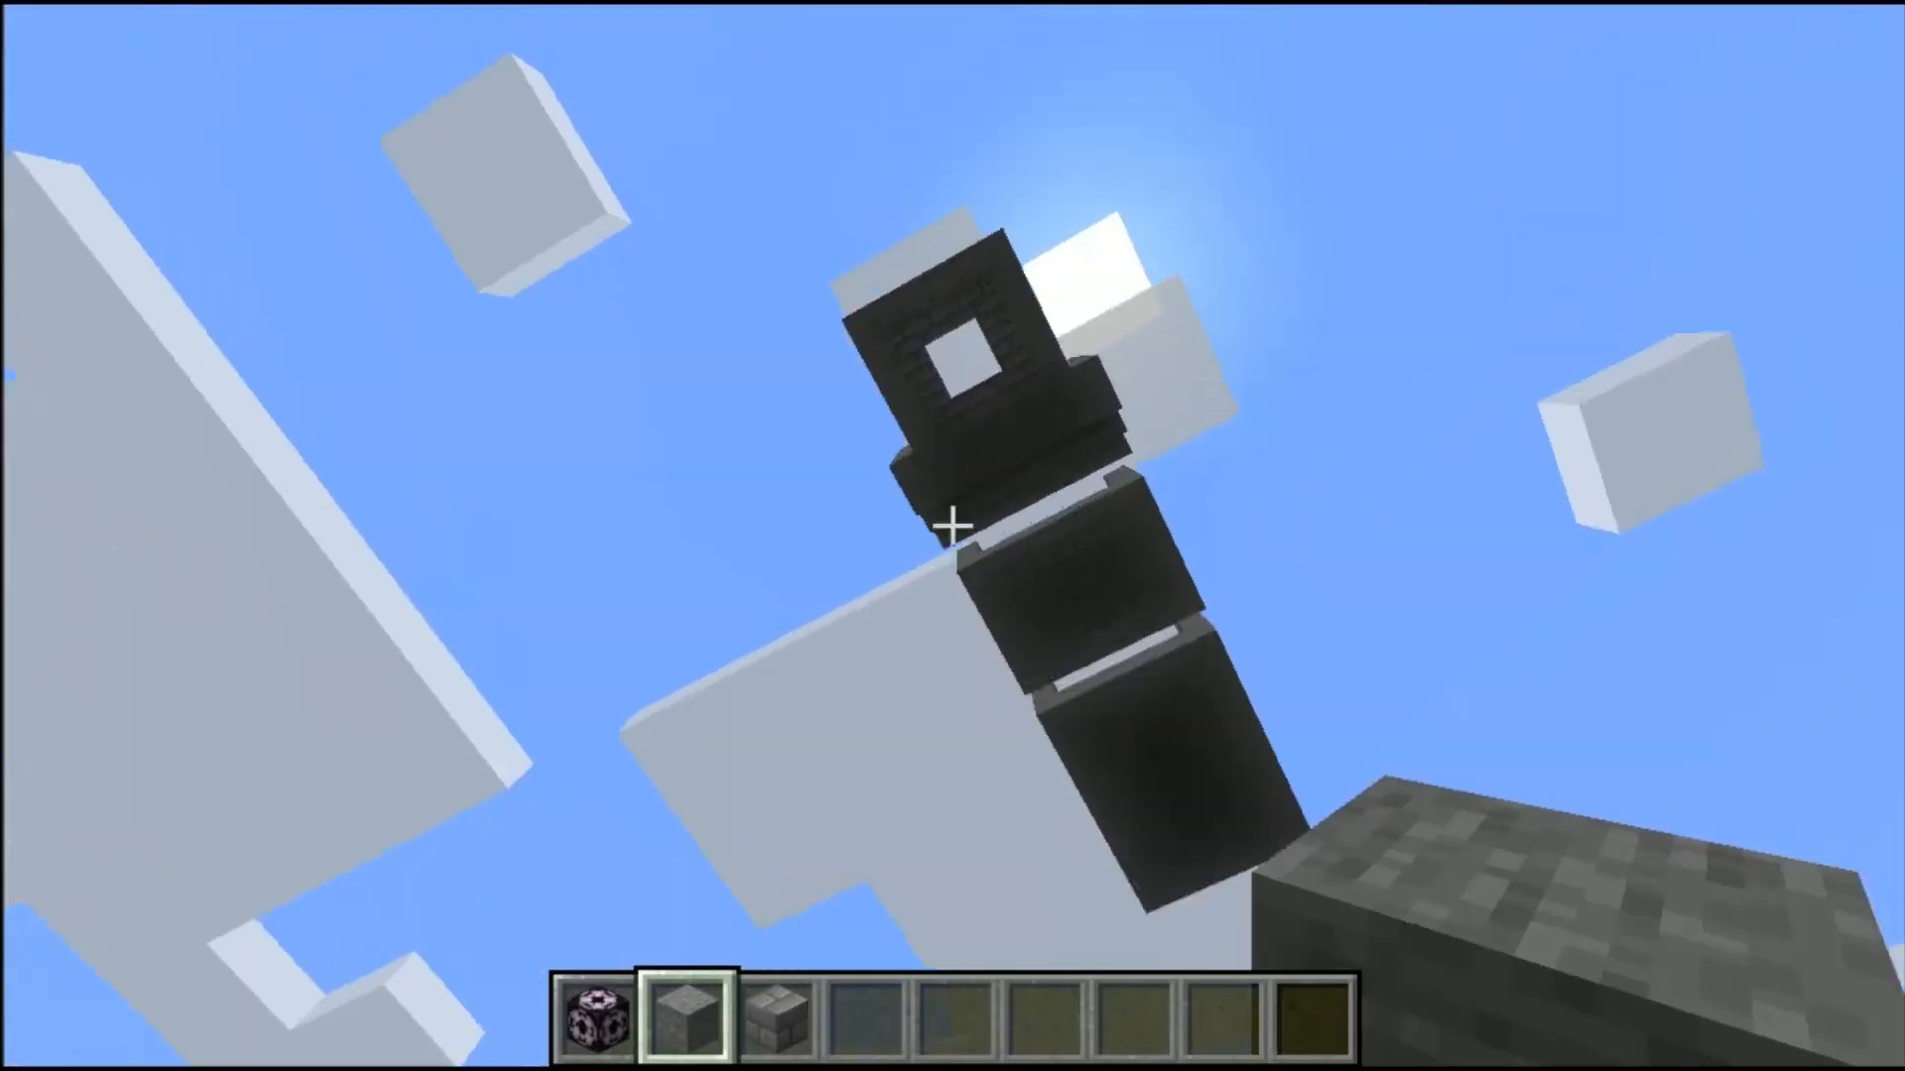
pyautogui.rightClick(952, 526)
# Step: Search the creative inventory for "lav", put the lava bucket into the fourth hotbar slot, and fill the floor opening with lava
pyautogui.write('elav')
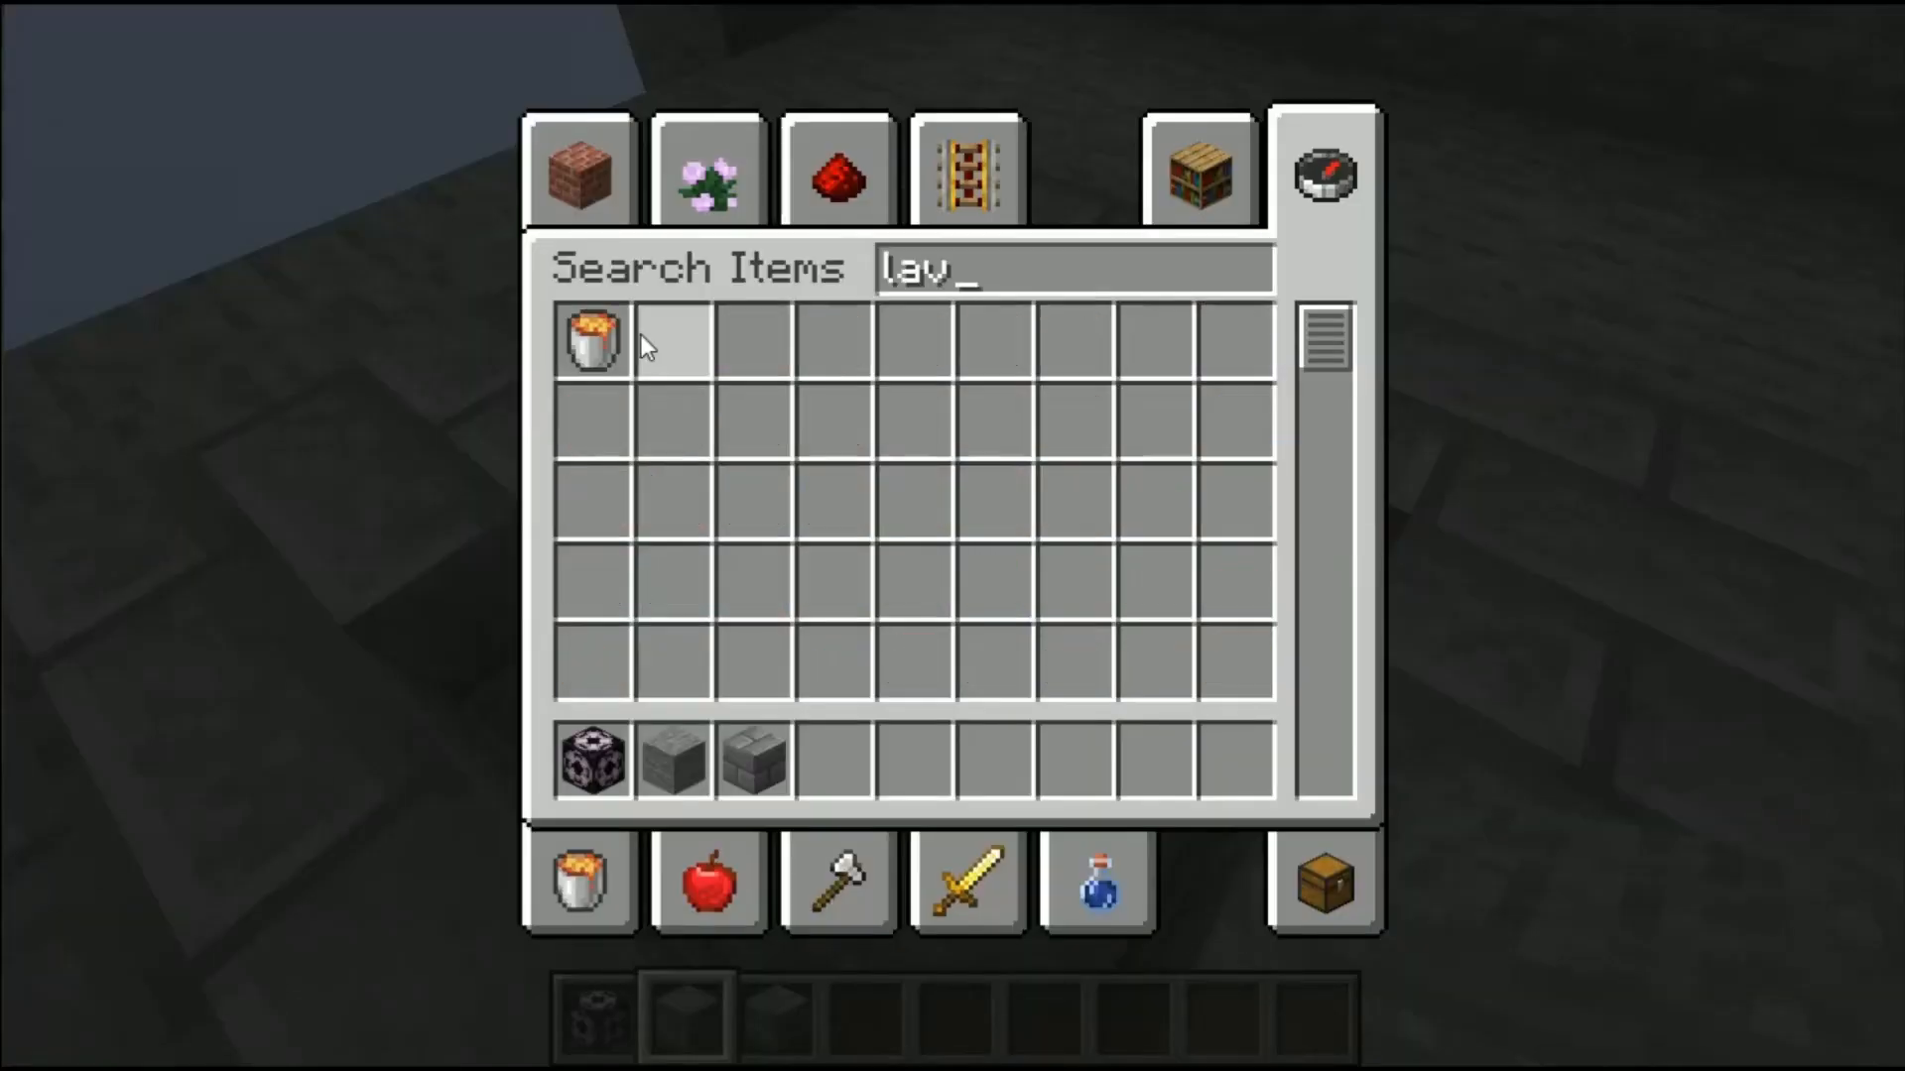
pyautogui.click(595, 336)
pyautogui.click(835, 758)
pyautogui.press('Escape')
pyautogui.rightClick(953, 526)
# Step: Extend the stone brick floor through the opening in the lava room's end wall and enclose it as a stone alcove
pyautogui.press('3')
pyautogui.rightClick(953, 526)
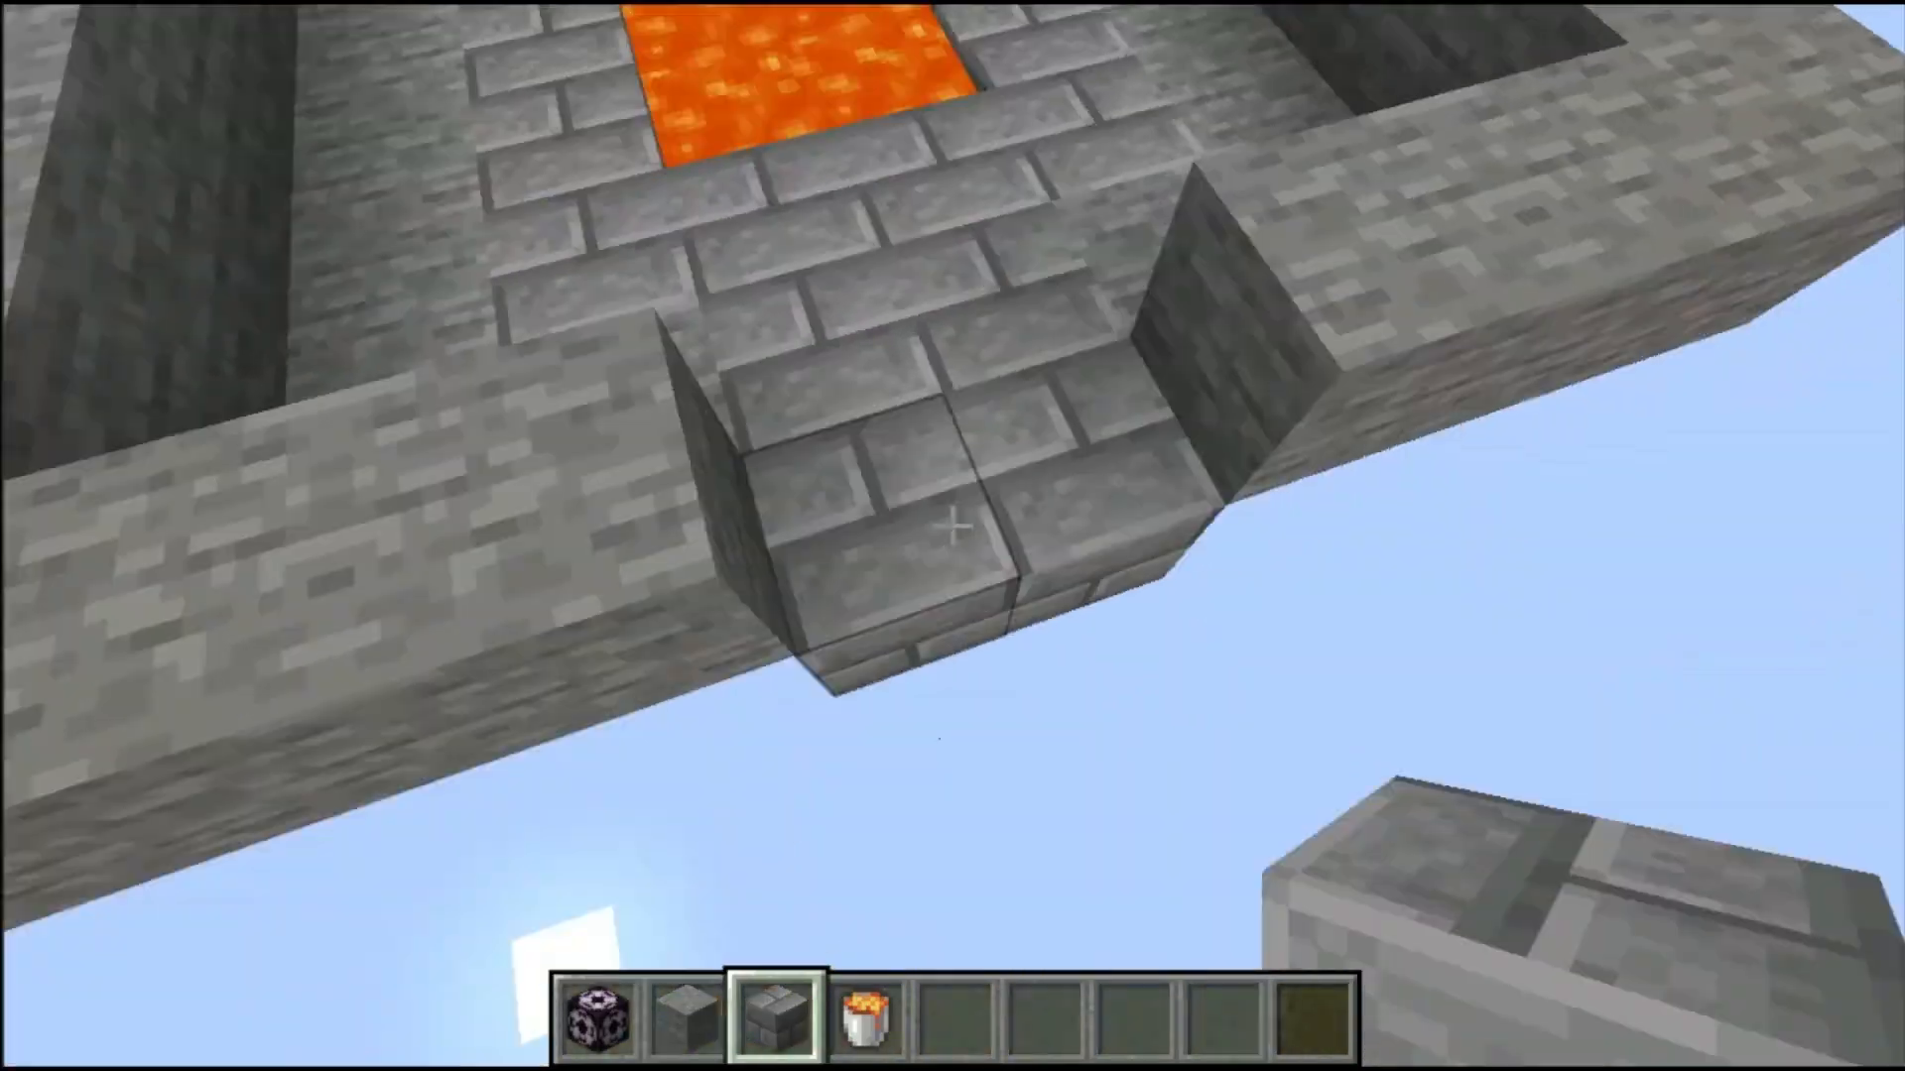
pyautogui.press('2')
pyautogui.rightClick(954, 524)
pyautogui.rightClick(954, 526)
pyautogui.rightClick(952, 526)
pyautogui.rightClick(953, 526)
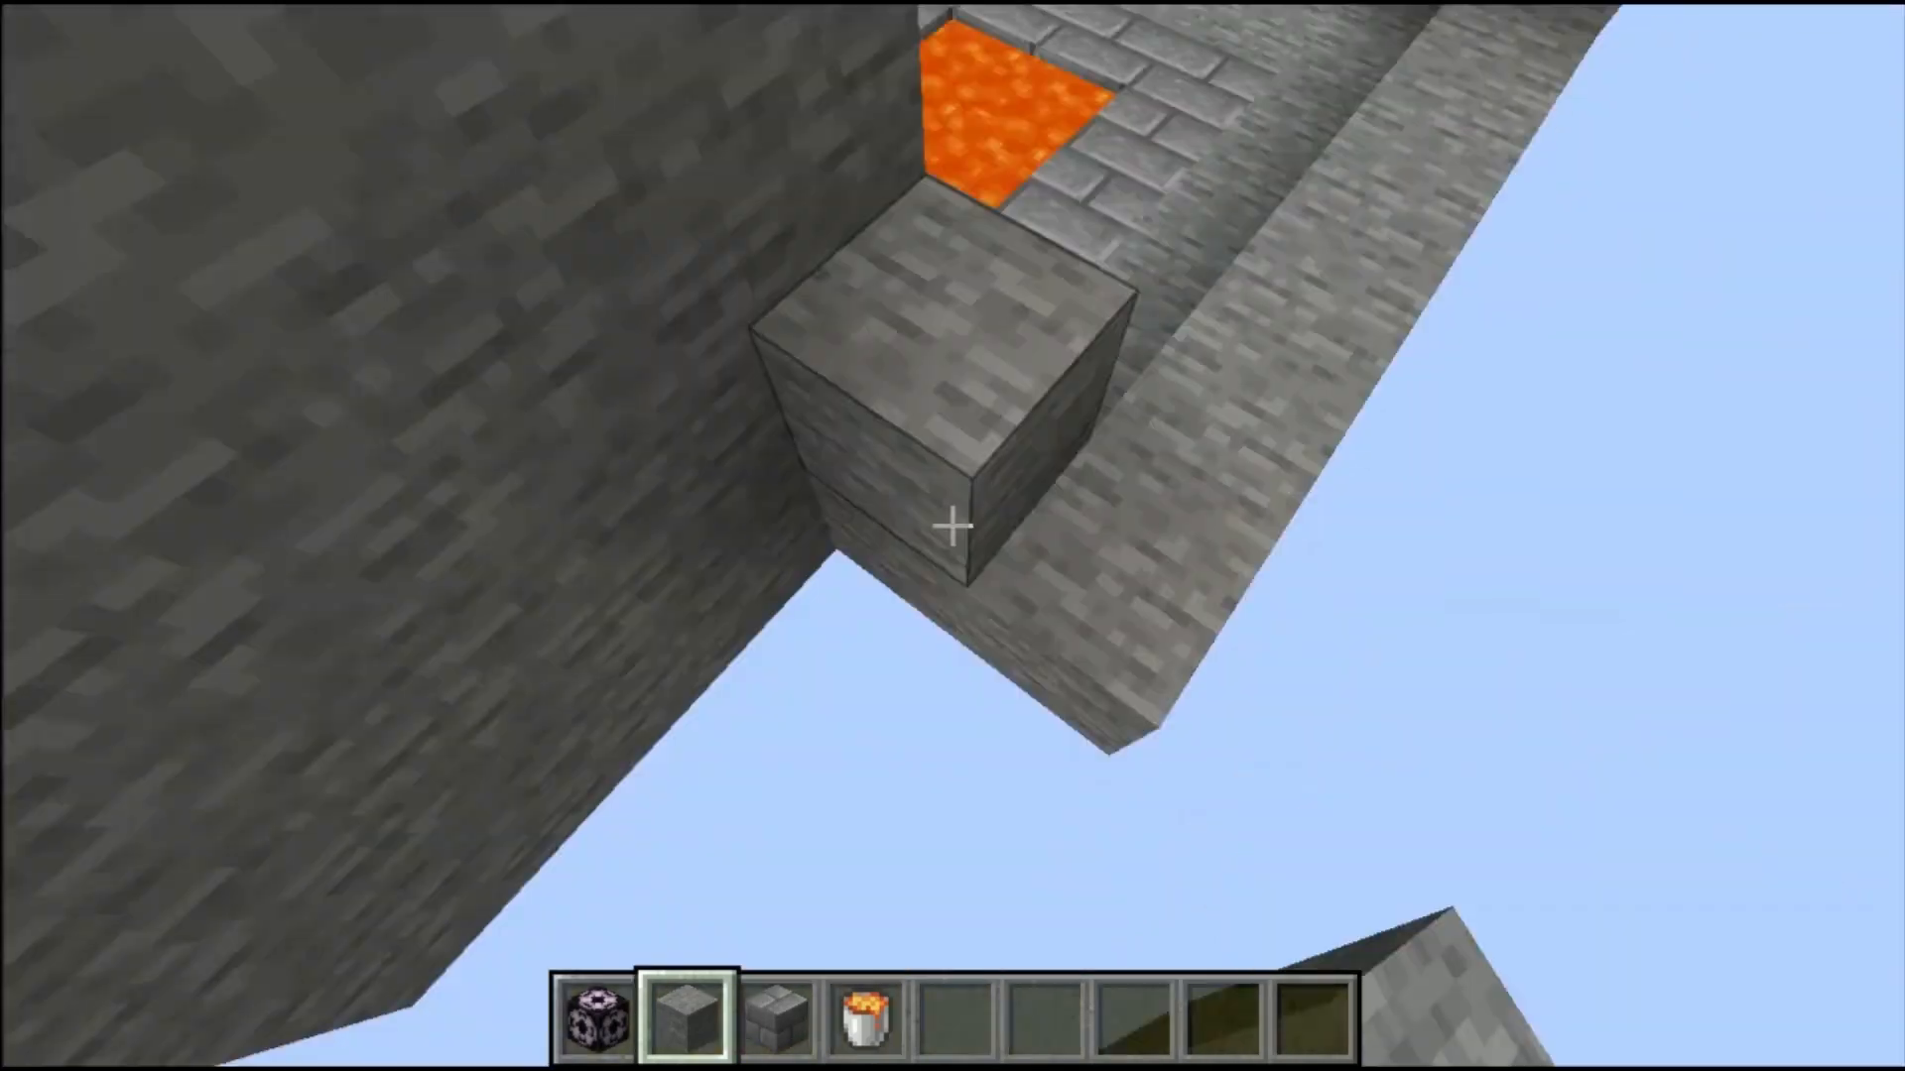
pyautogui.rightClick(953, 526)
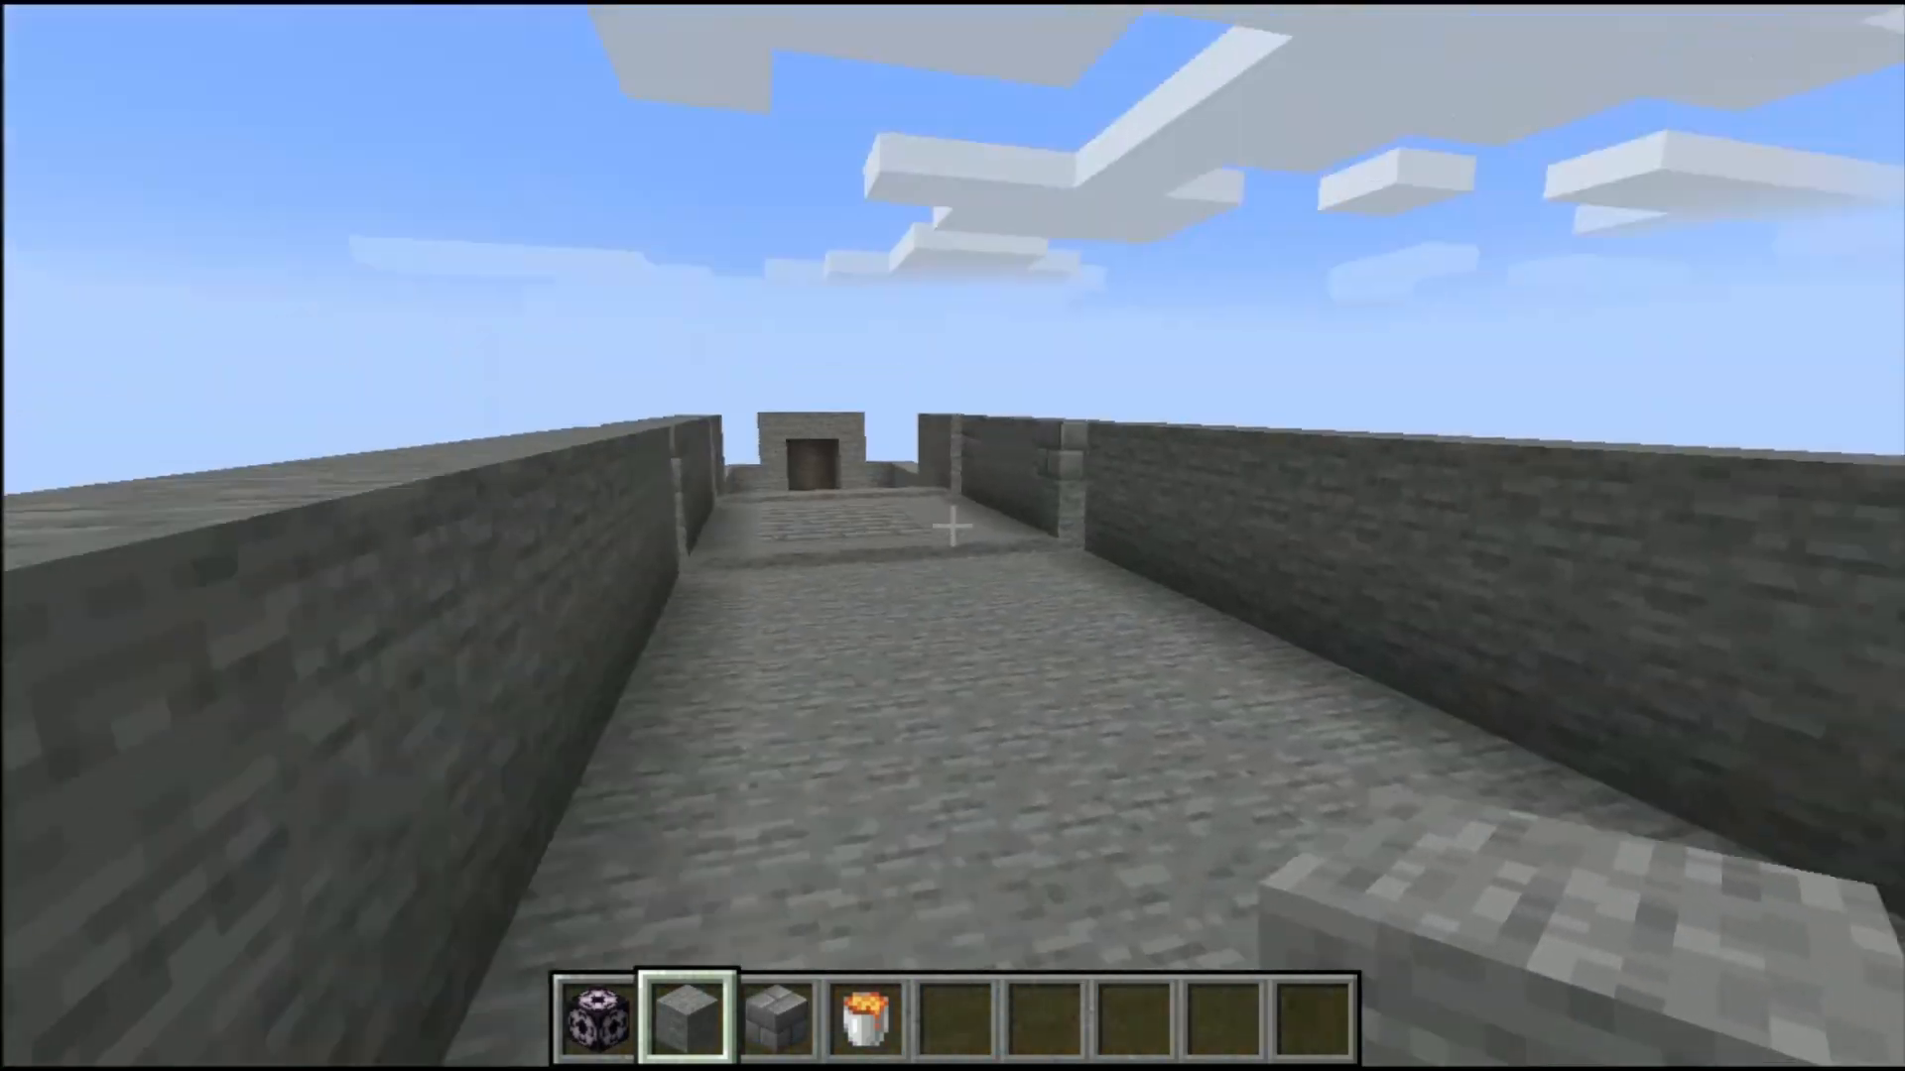
# Step: Replace a strip of stone beside the small section's brick floor patch with stone bricks to widen the patch
pyautogui.press('w')
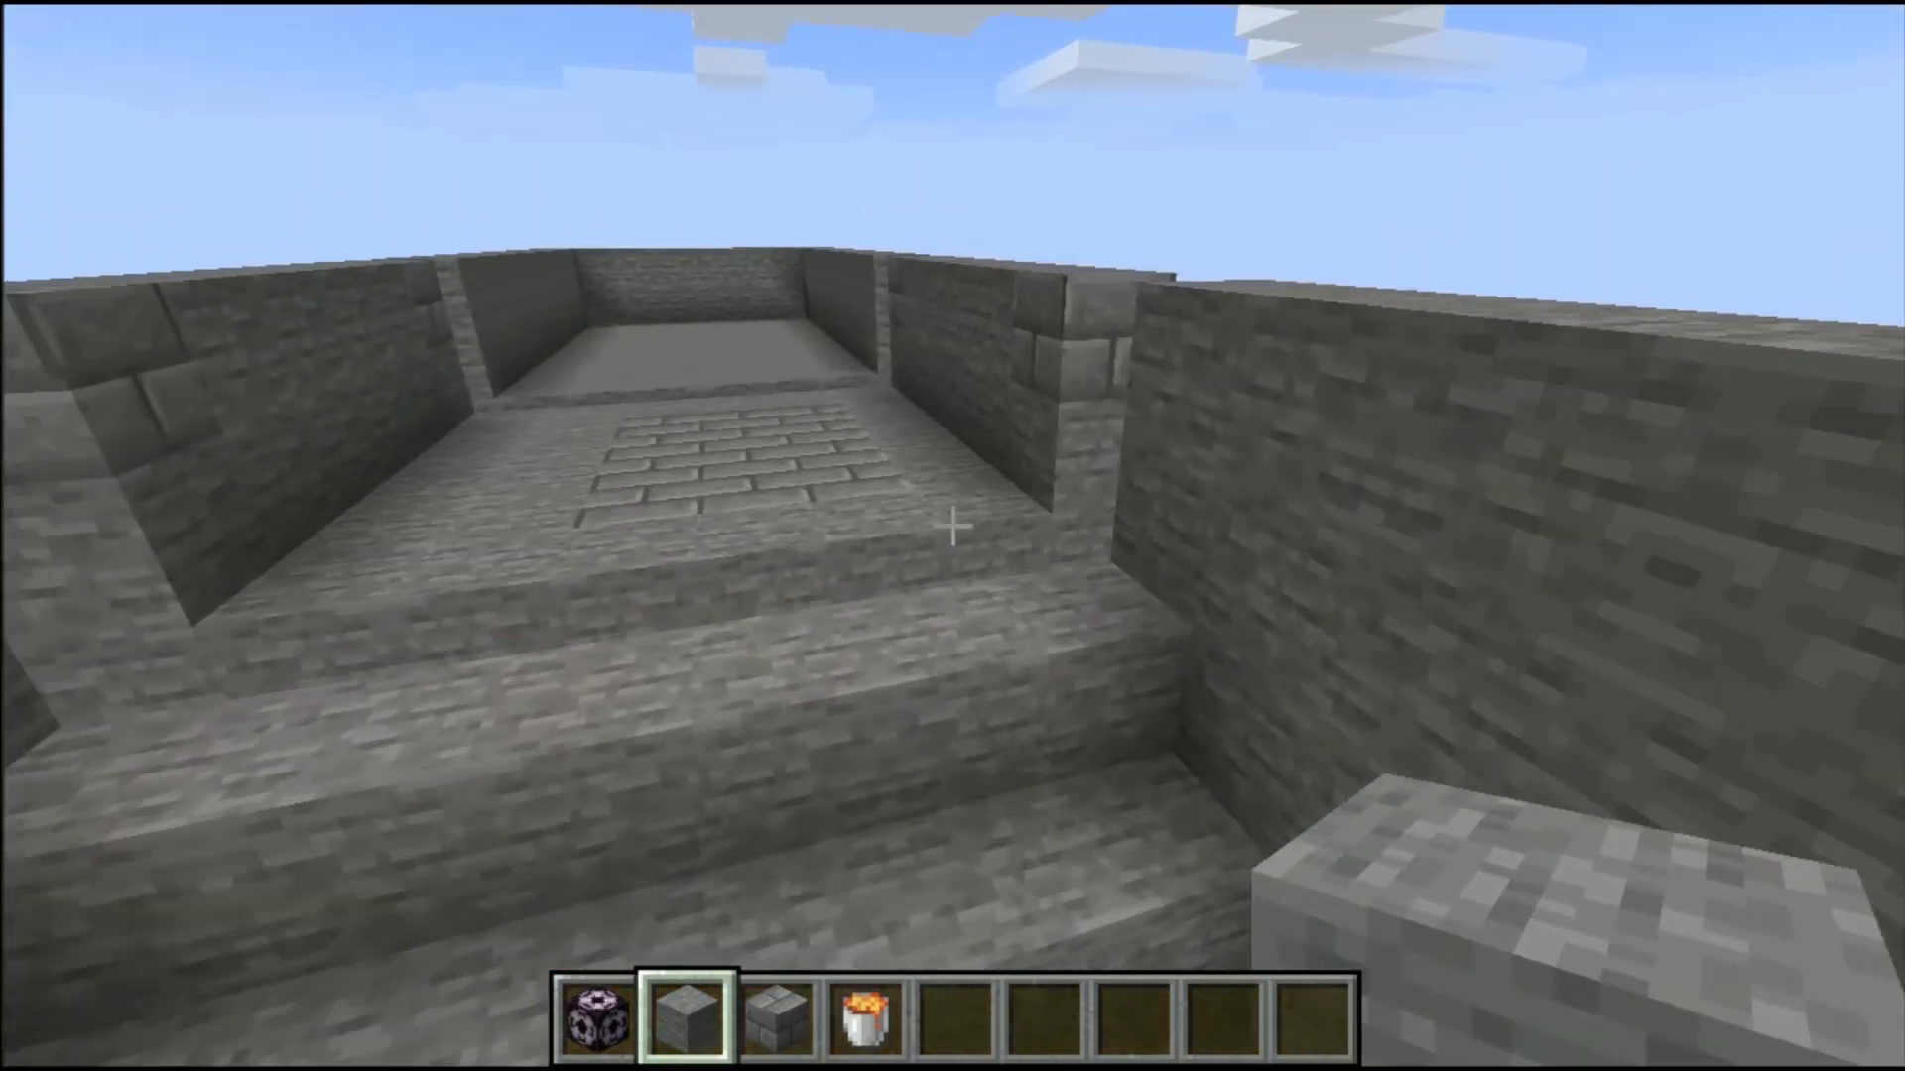
pyautogui.press('w')
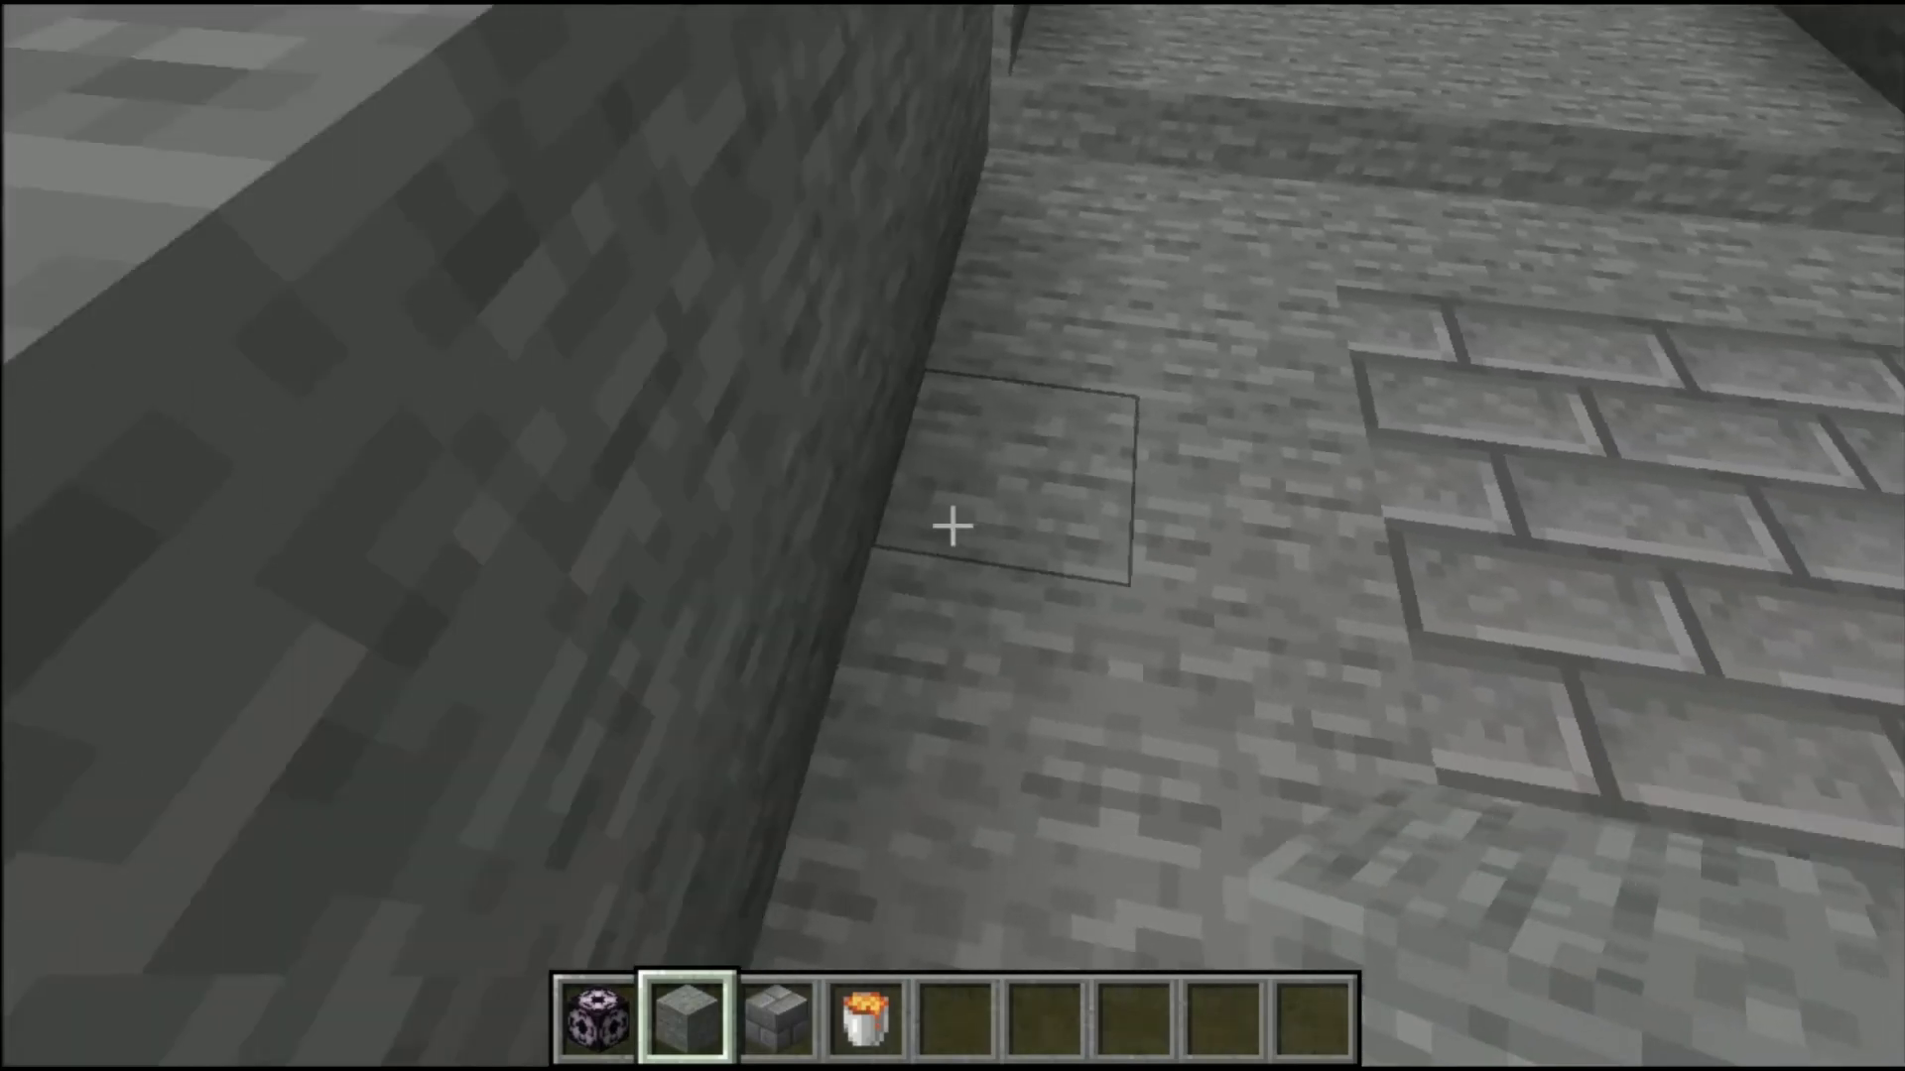
pyautogui.press('s')
pyautogui.click(954, 526)
pyautogui.click(953, 526)
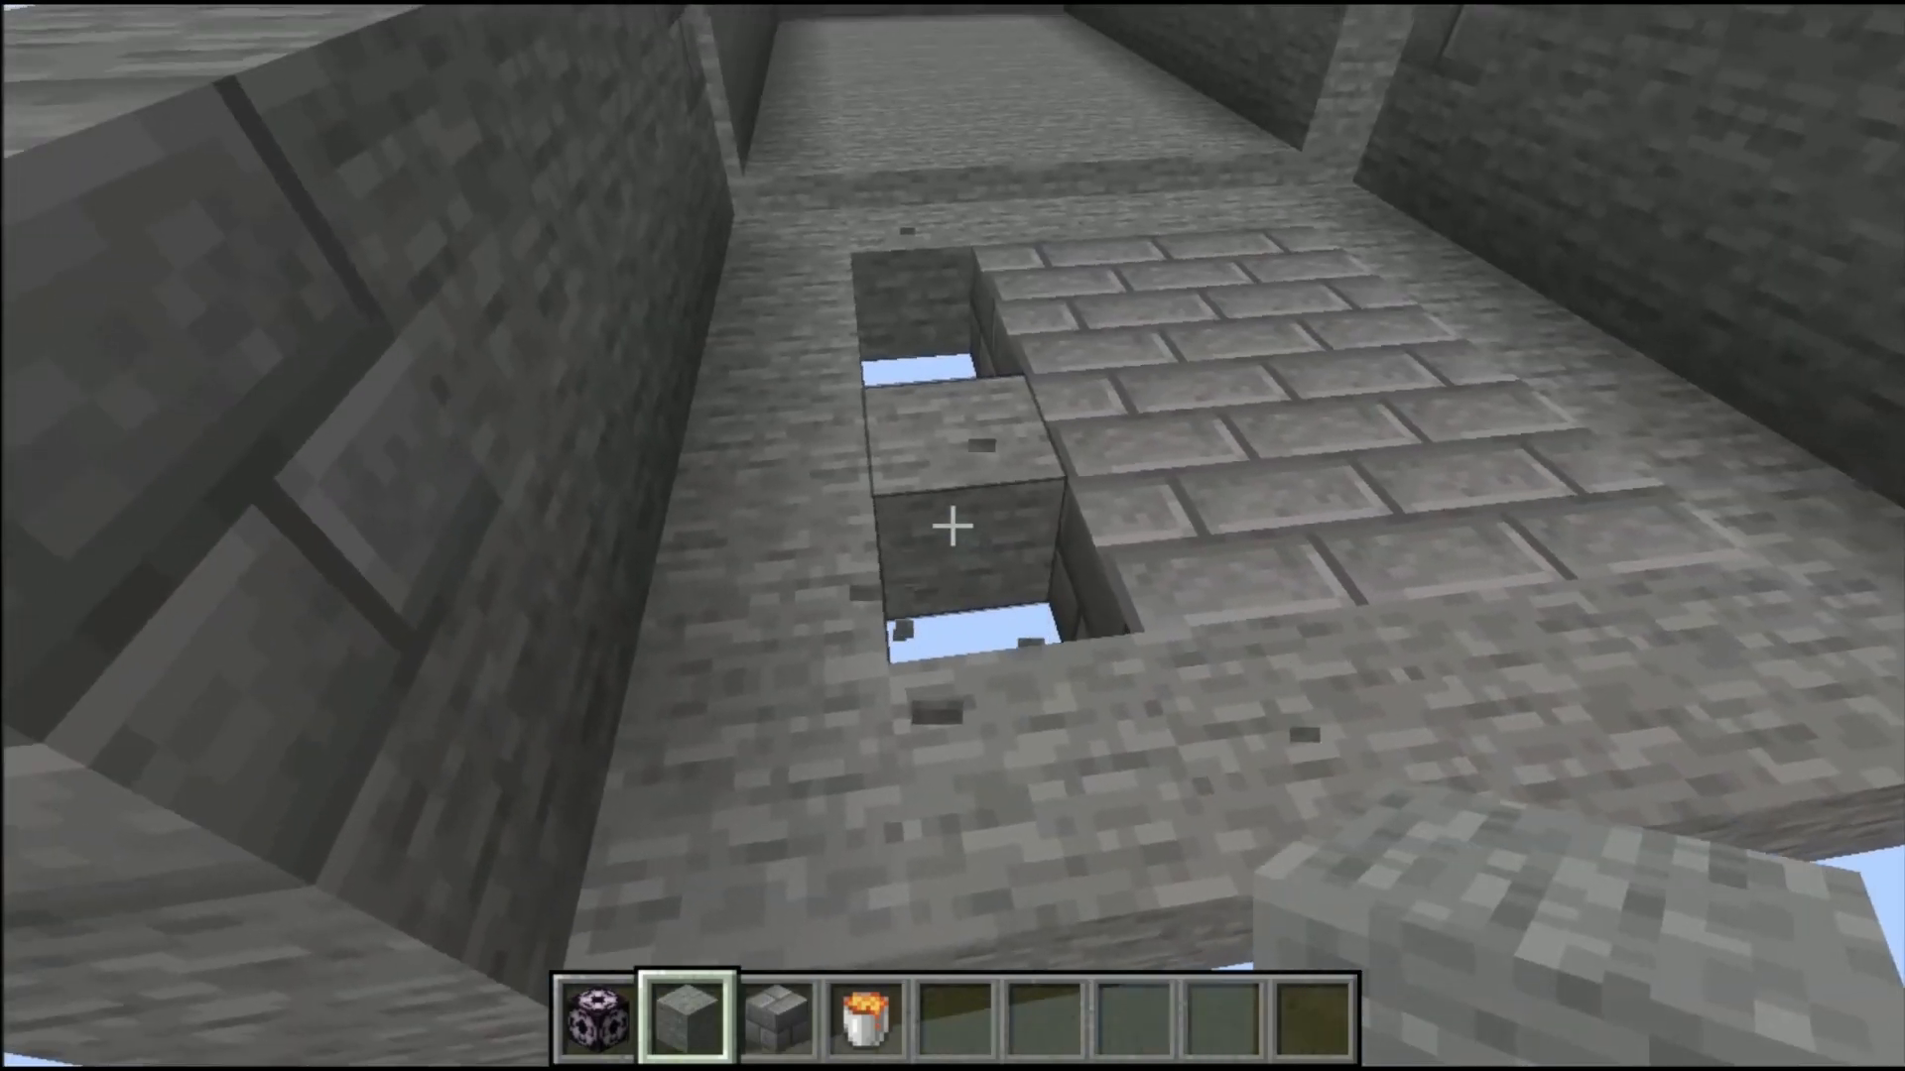
pyautogui.press('3')
pyautogui.rightClick(953, 525)
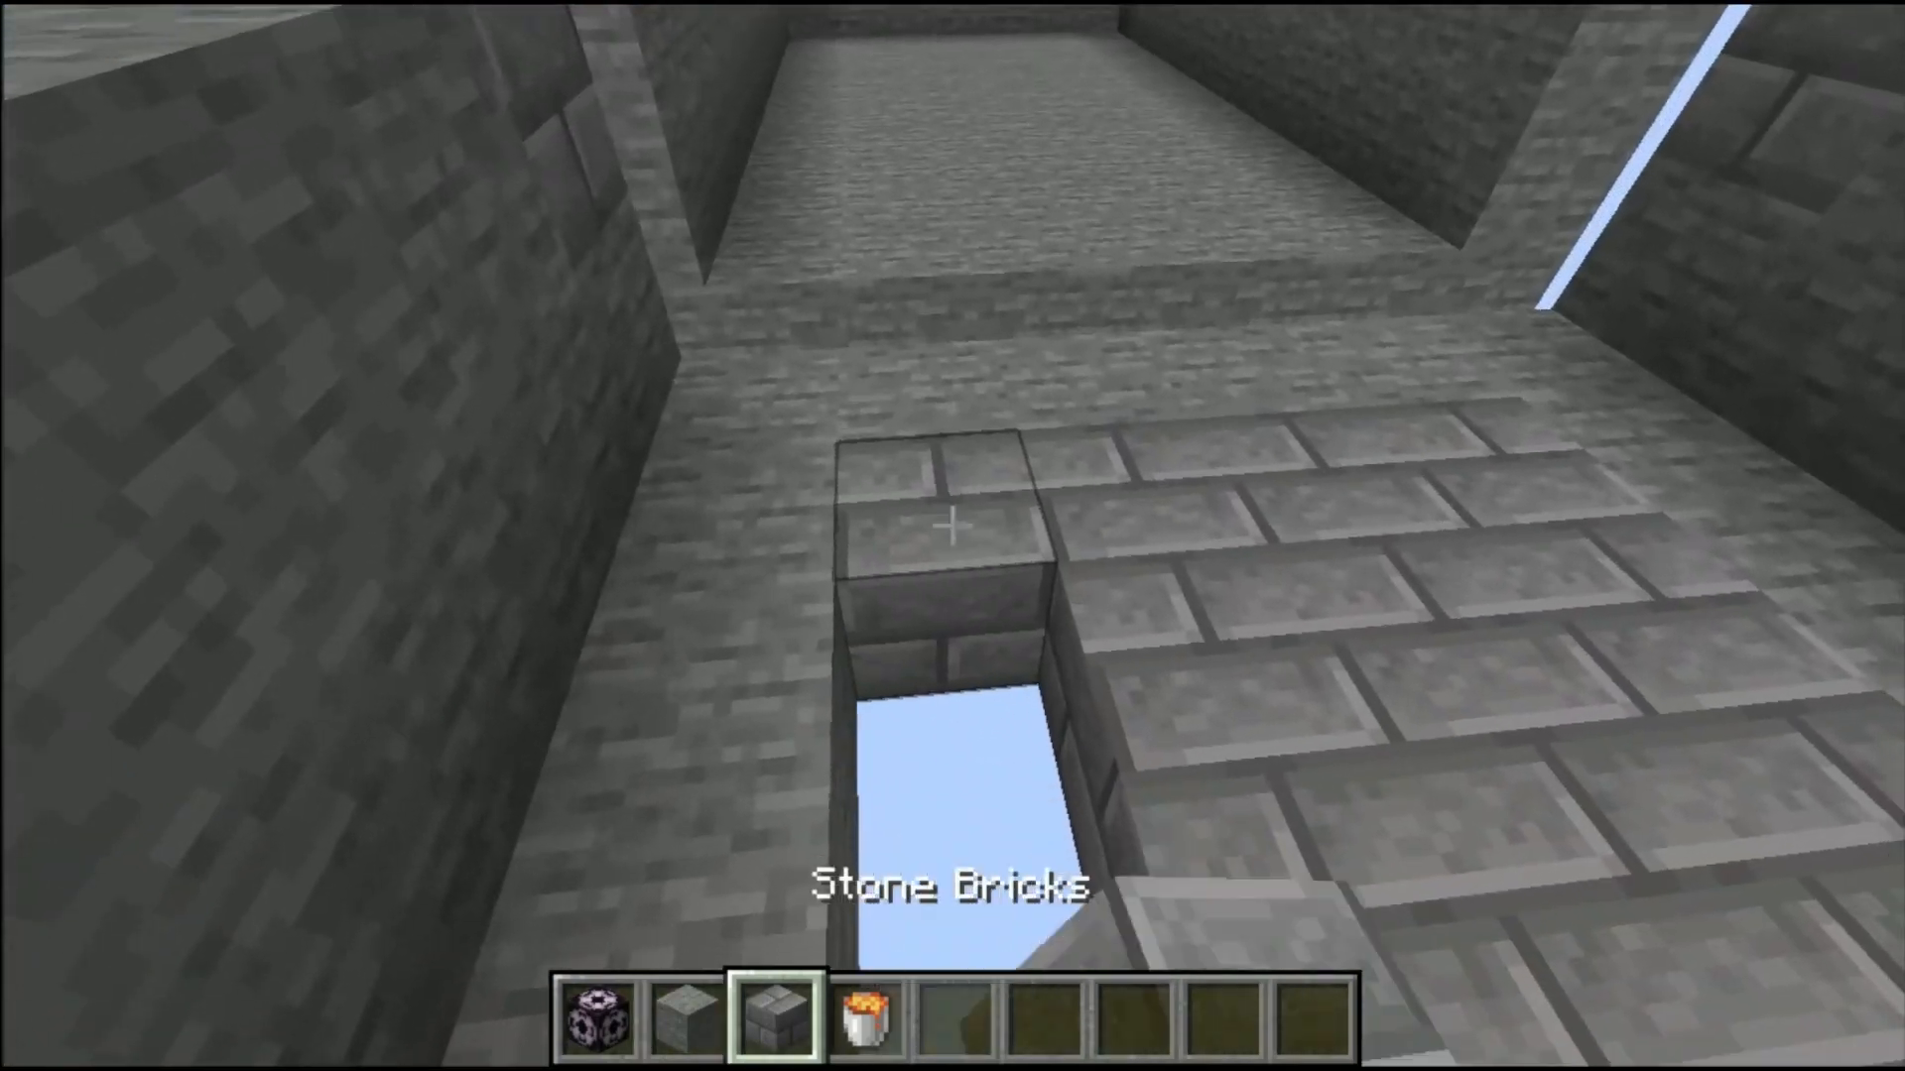
pyautogui.press('s')
pyautogui.rightClick(952, 526)
pyautogui.press('w')
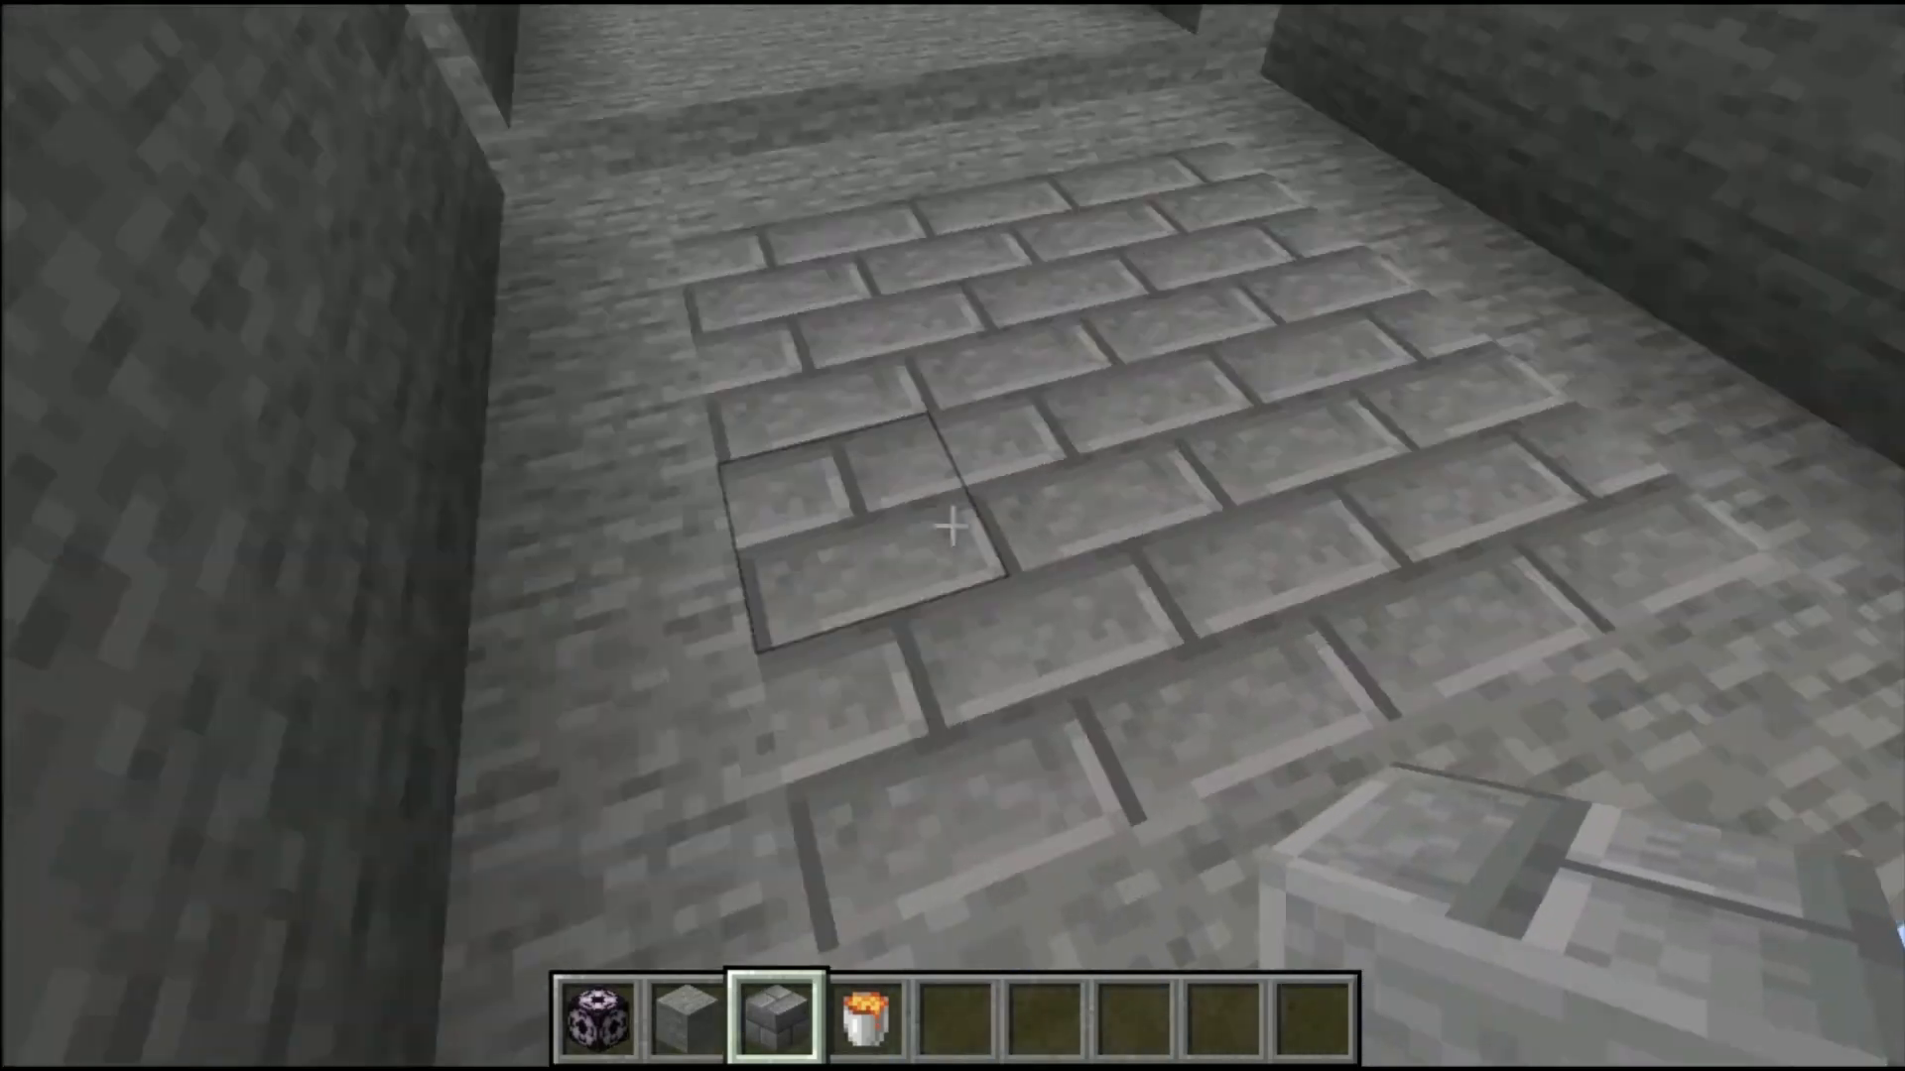
# Step: Add raised stone brick blocks on top of the middle of both side walls of the small section
pyautogui.press('s')
pyautogui.press('a')
pyautogui.press('w')
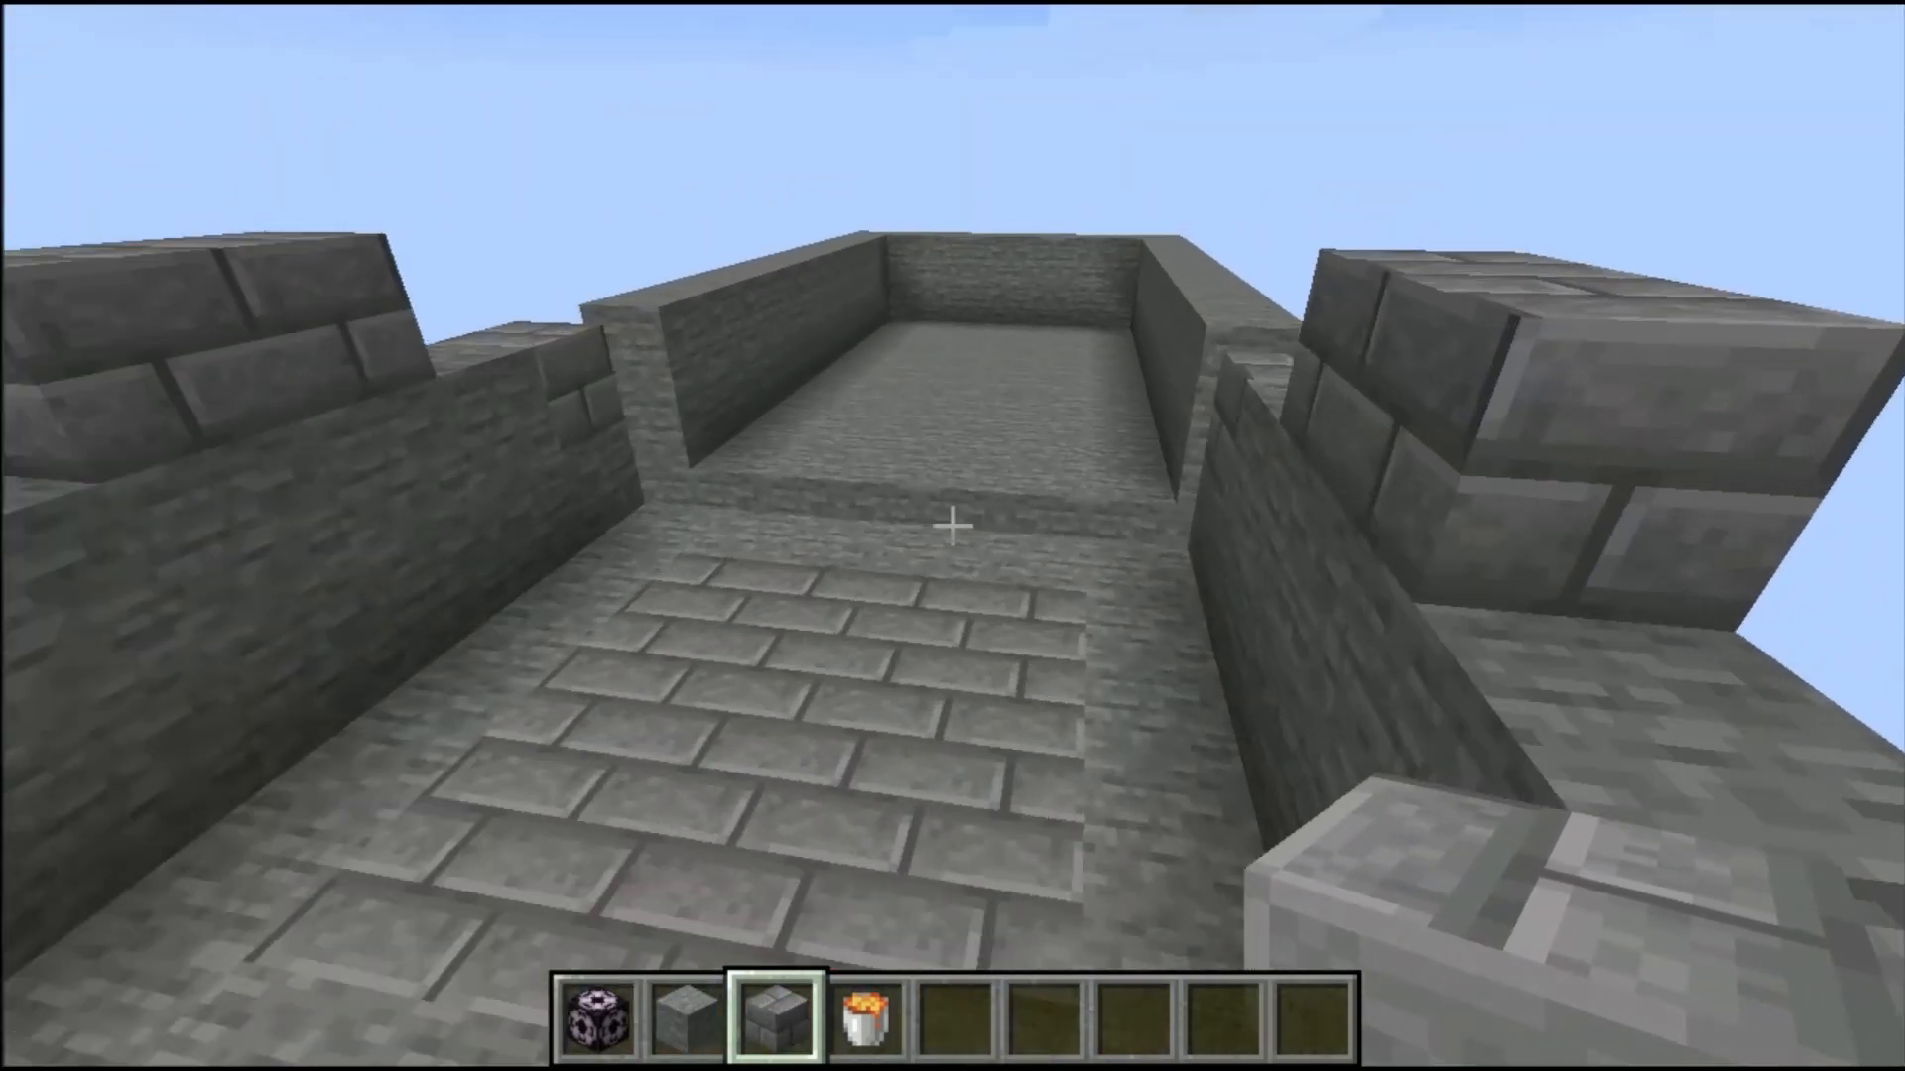
pyautogui.press('w')
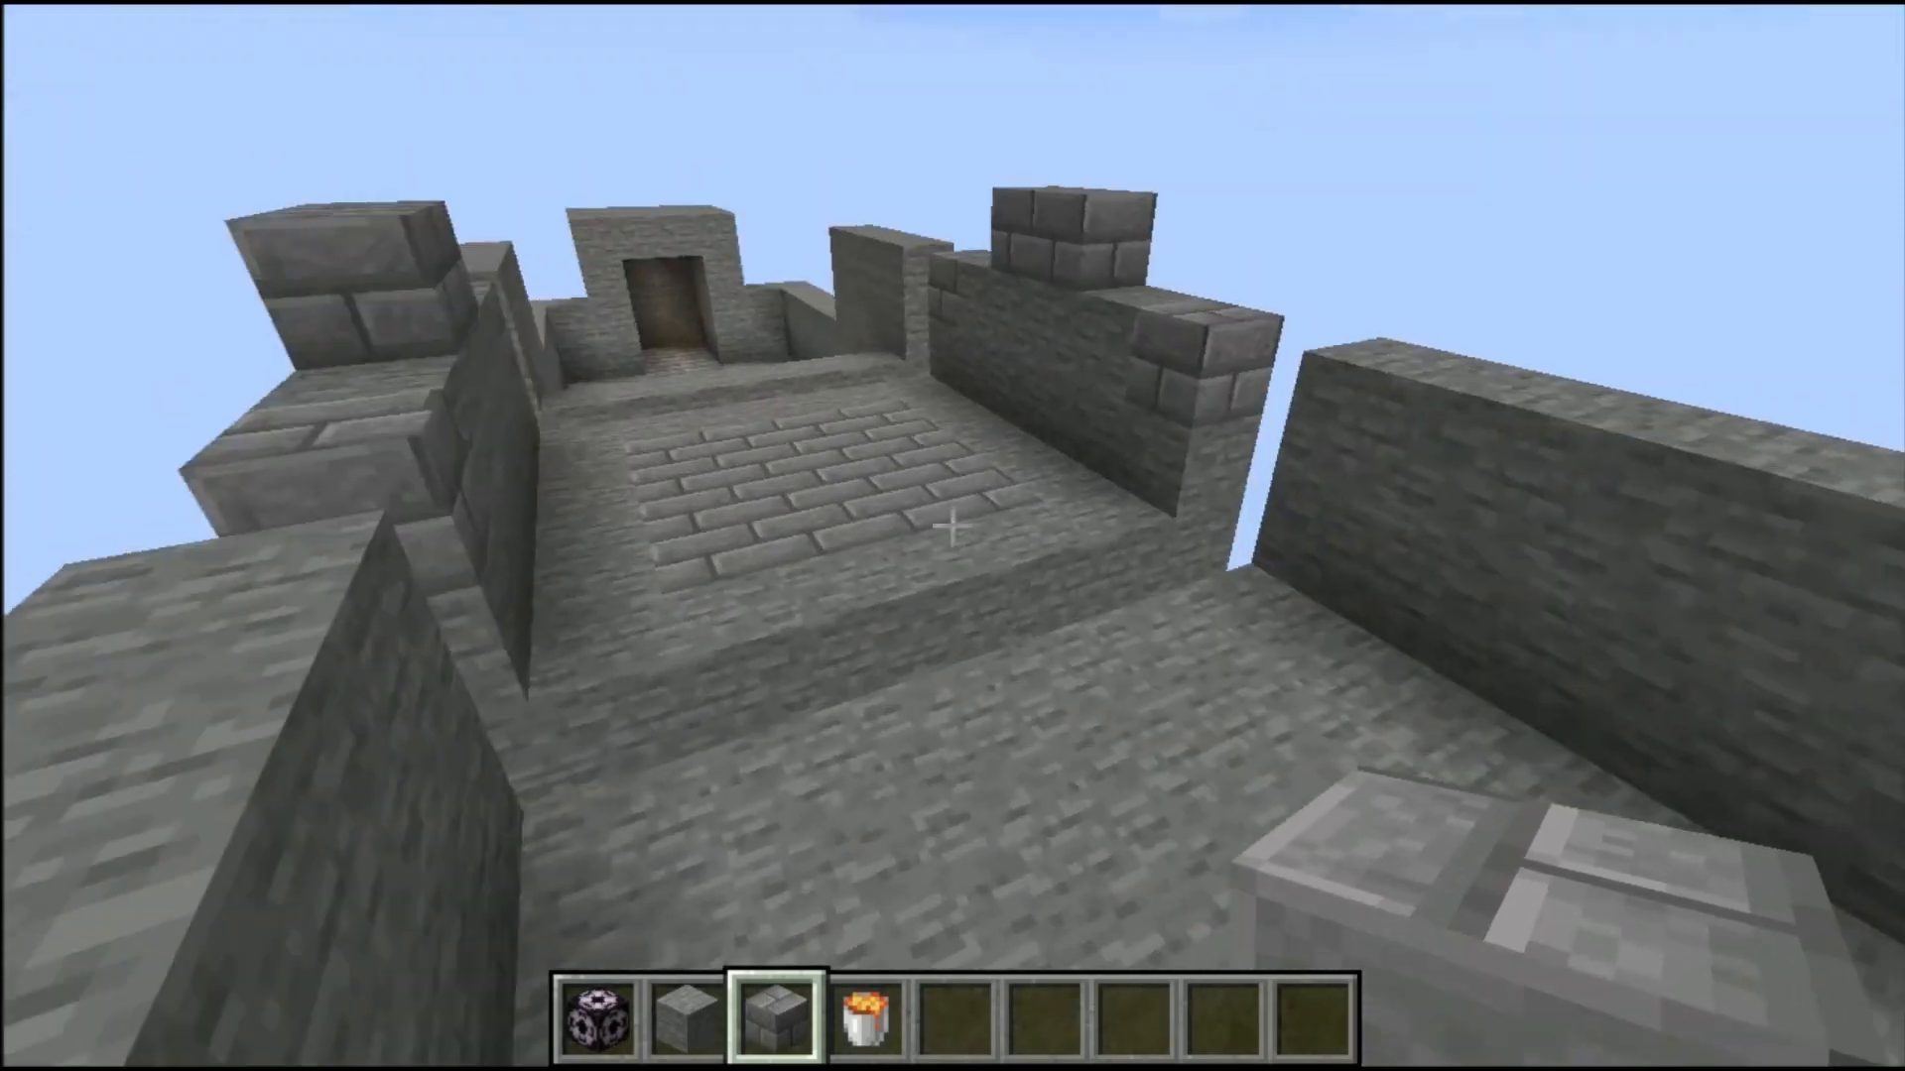
pyautogui.press('w')
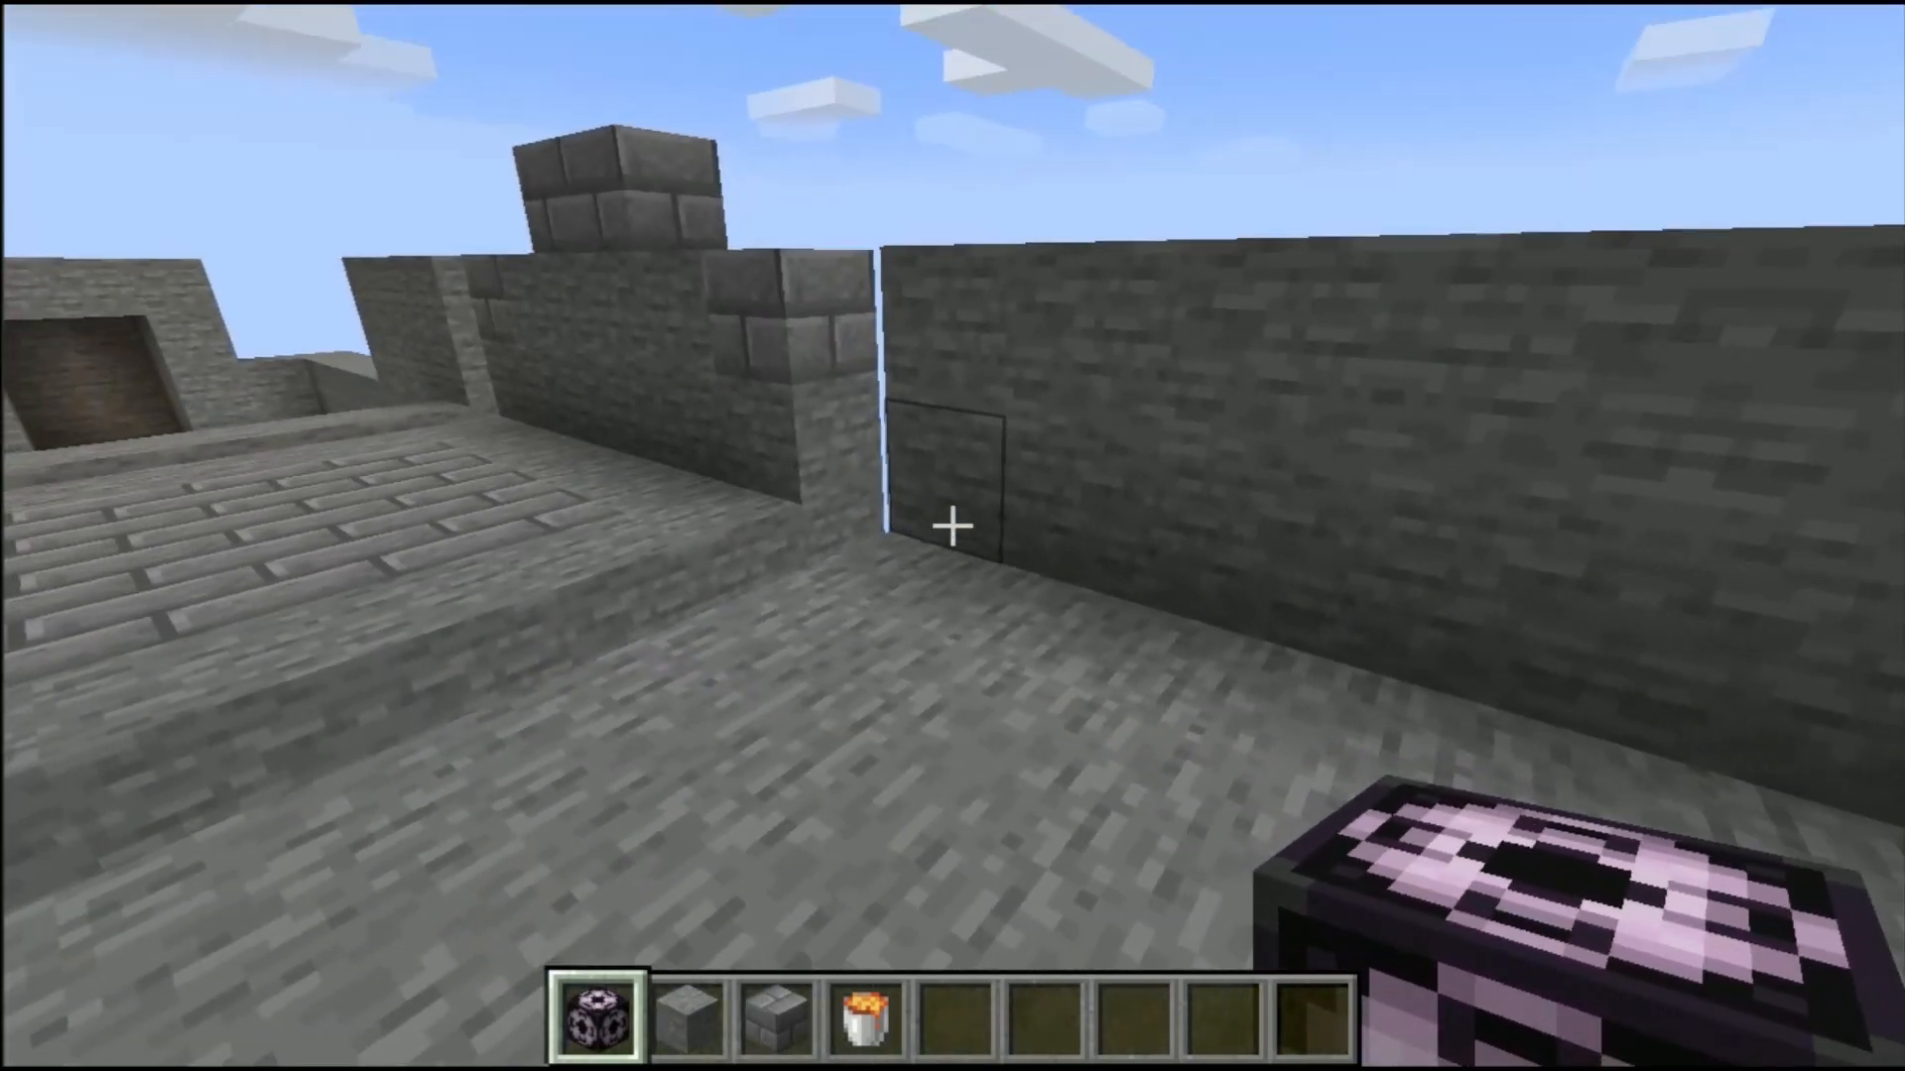
# Step: Place structure blocks on the floor at the facing wall corners of both gaps and inside the lava room
pyautogui.rightClick(952, 525)
pyautogui.rightClick(952, 526)
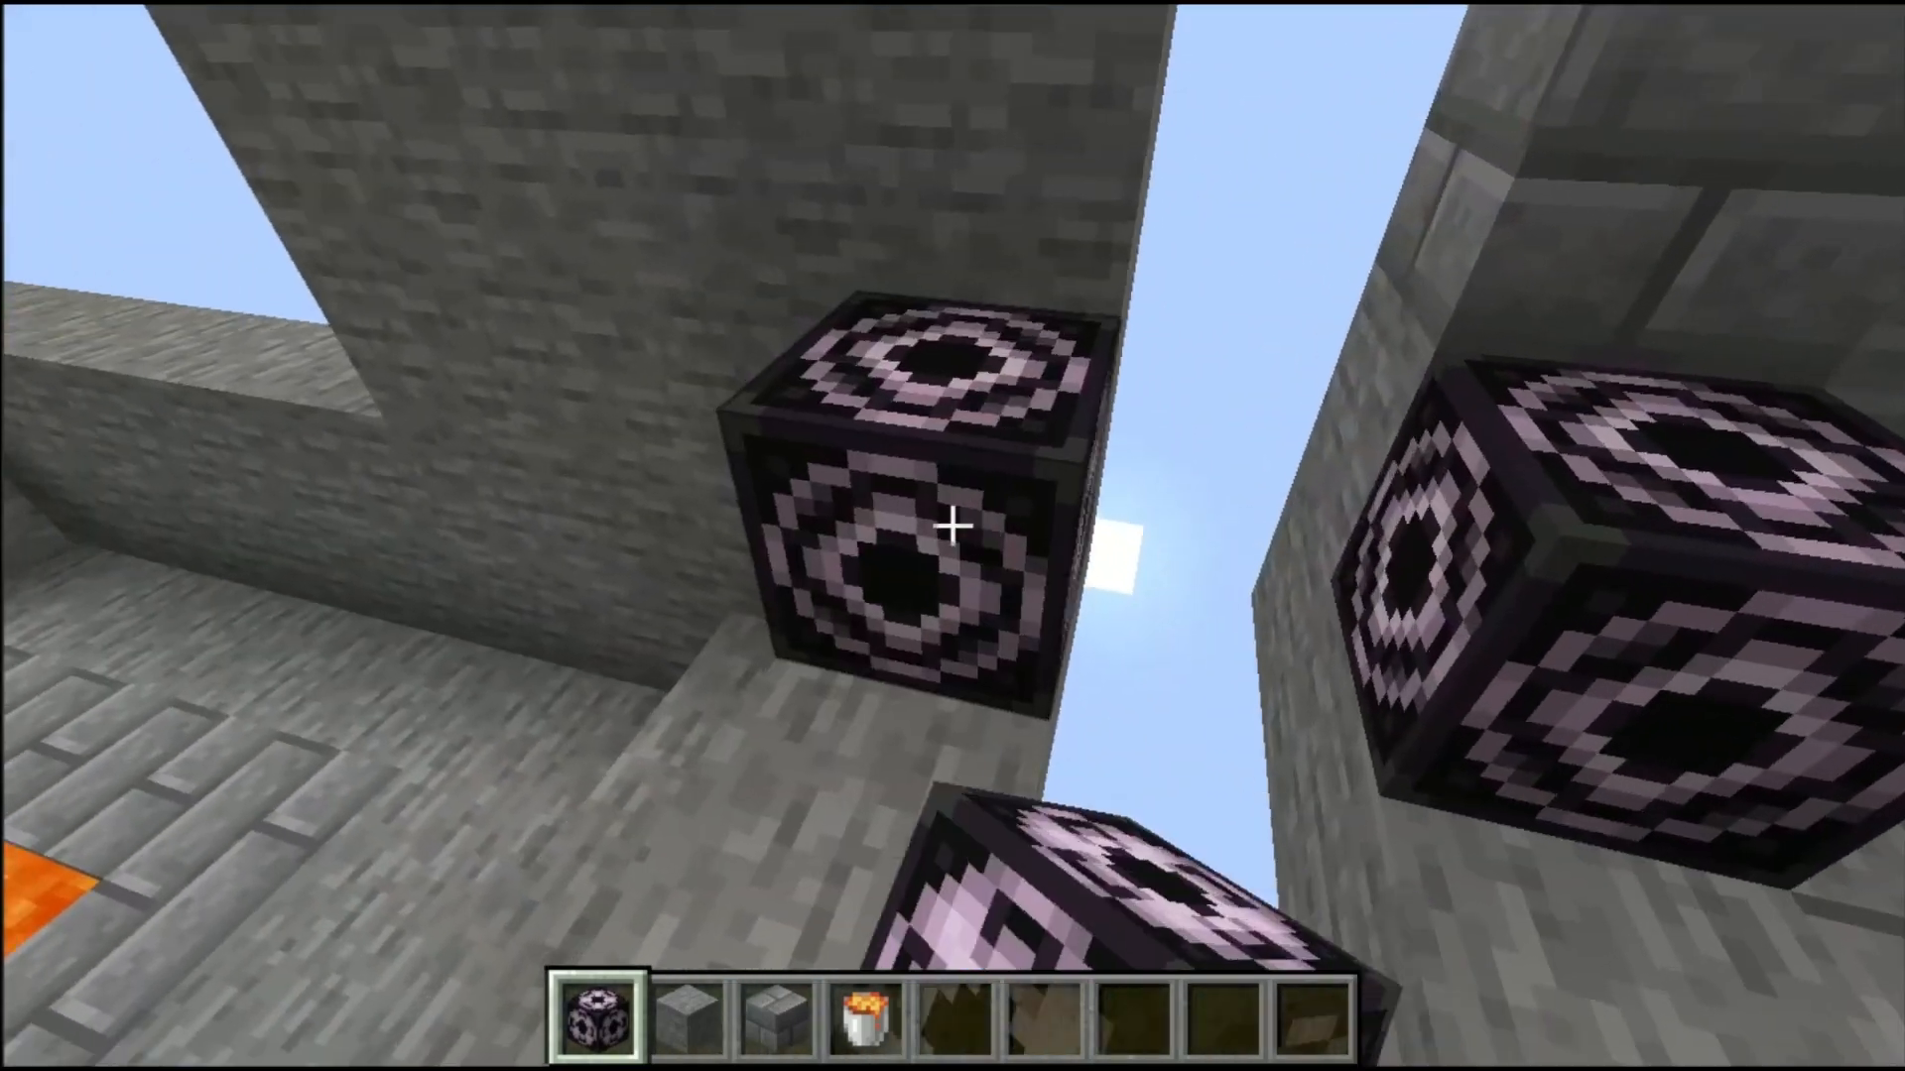
pyautogui.press('w')
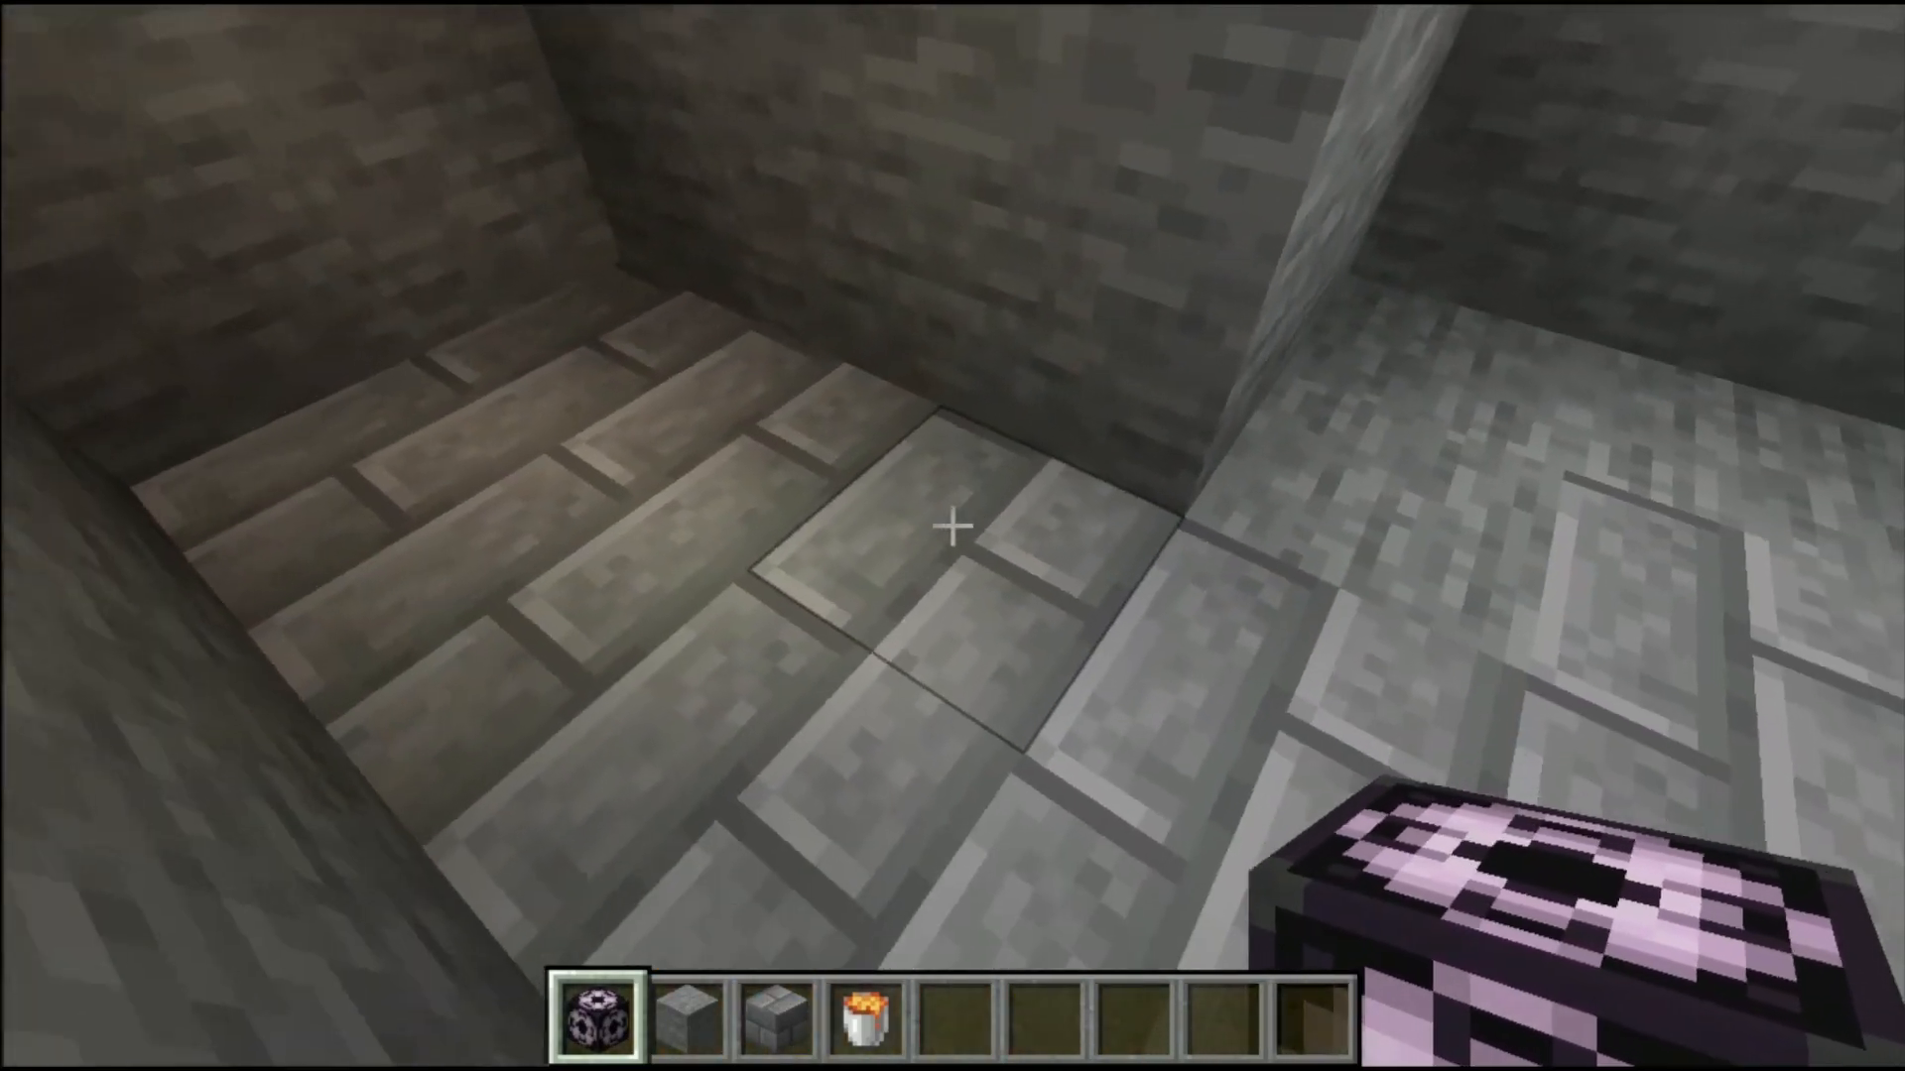
pyautogui.rightClick(952, 526)
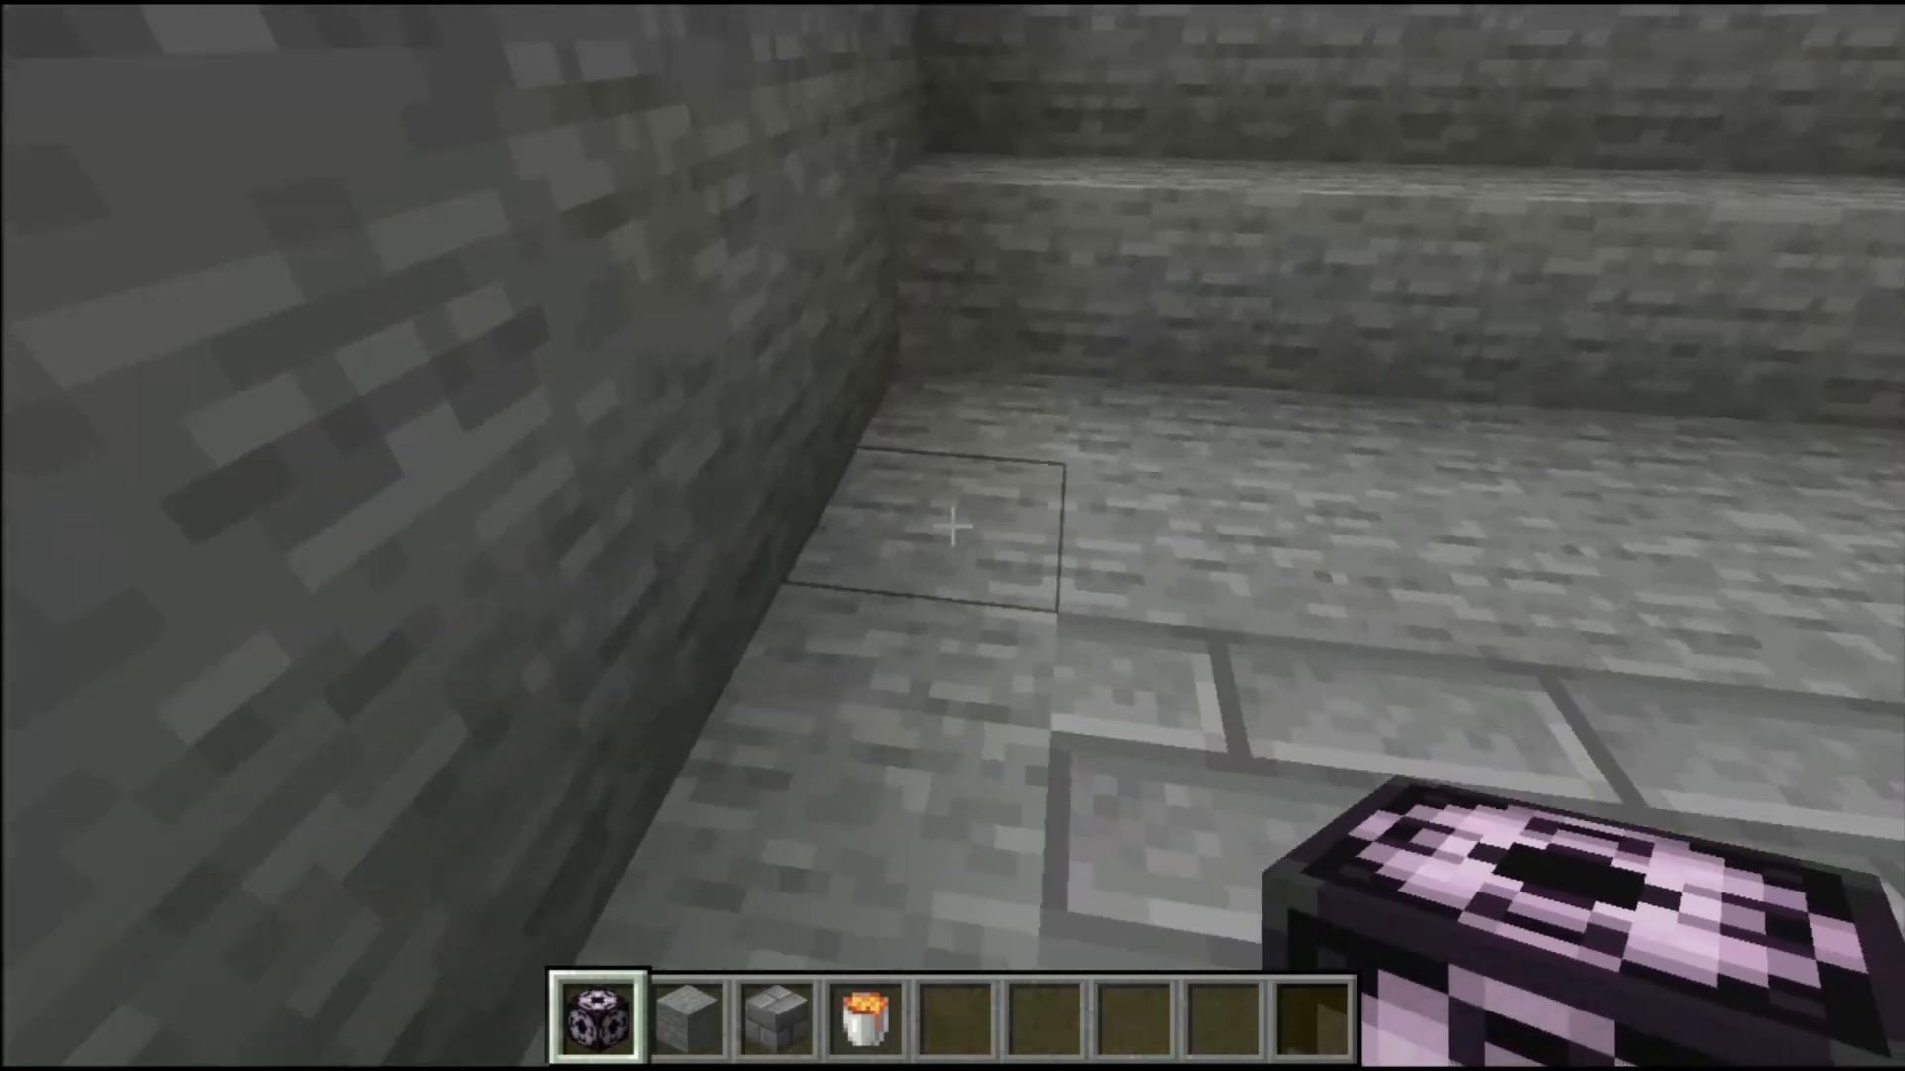
pyautogui.rightClick(953, 525)
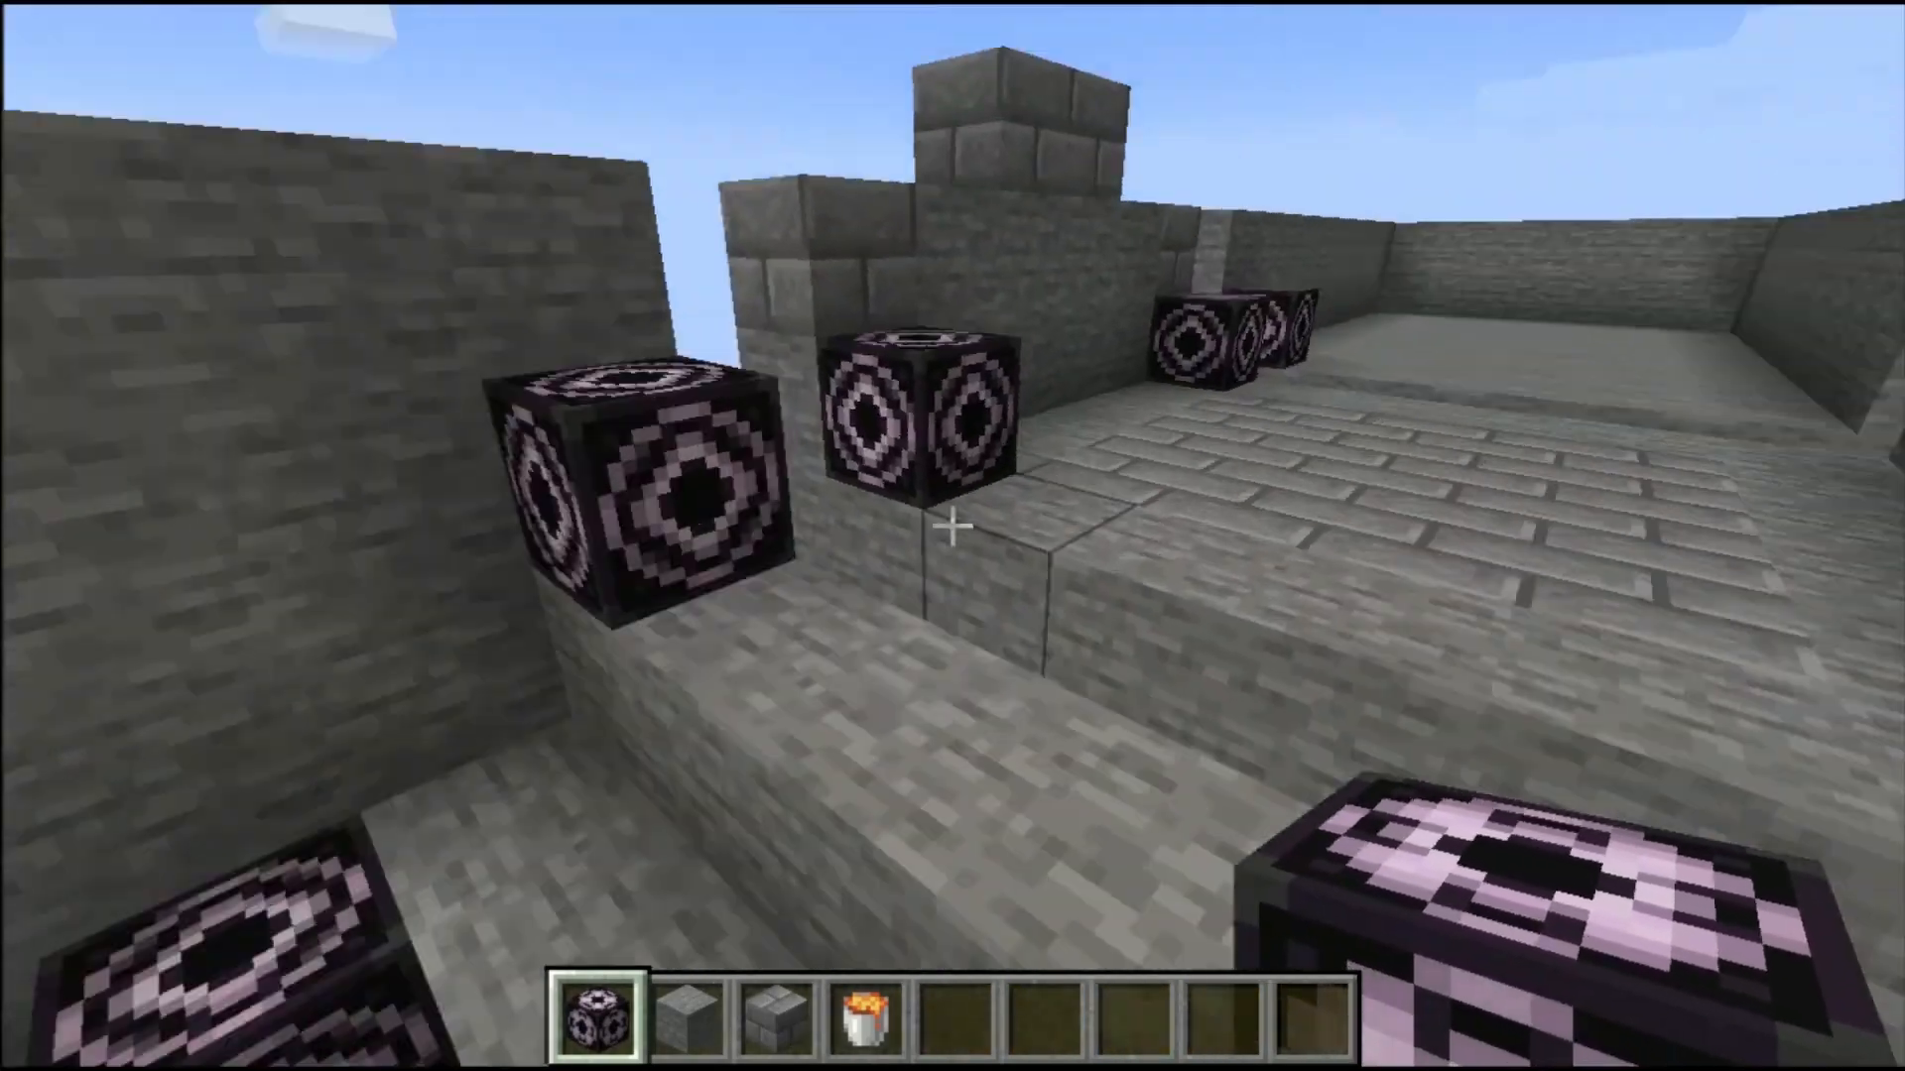
pyautogui.press('w')
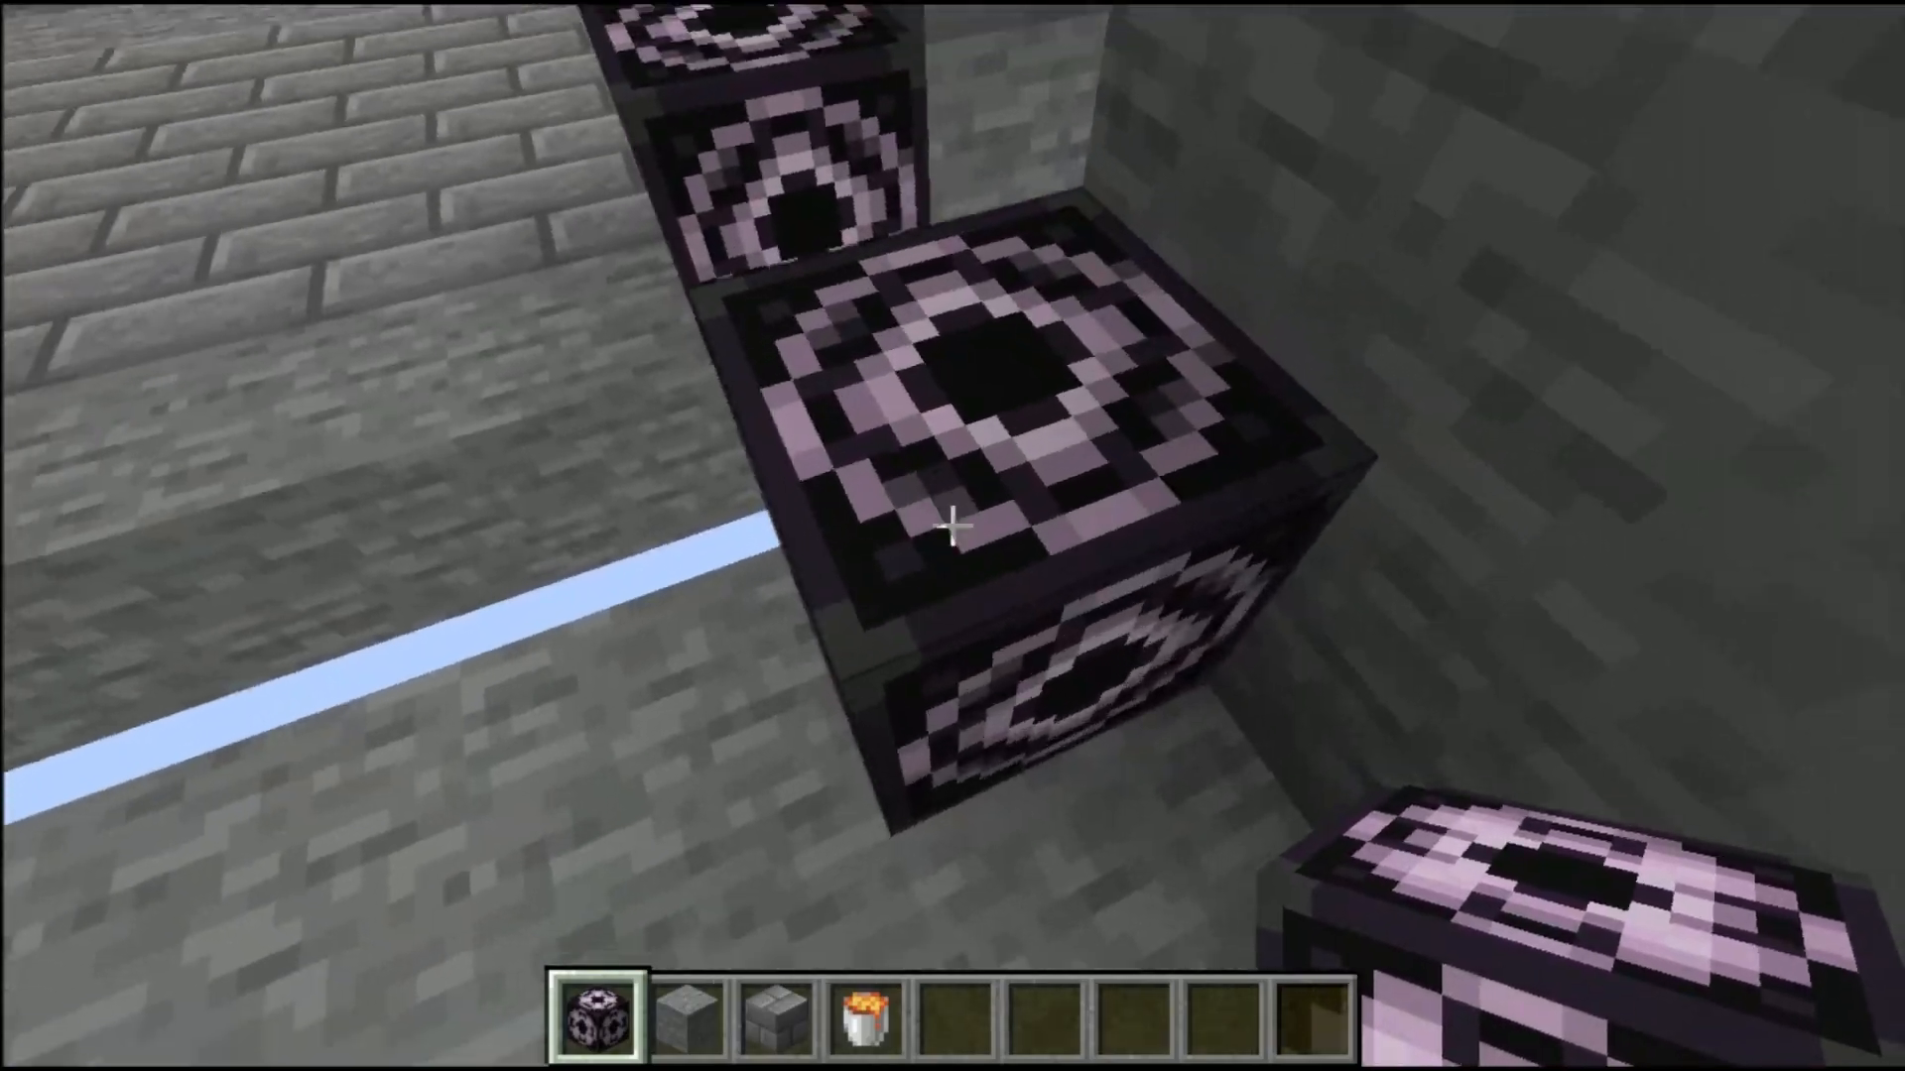
# Step: Switch the structure block beside the side wall, across the gap from the small section, to Save mode with relative position 0, 0, 0
pyautogui.rightClick(953, 526)
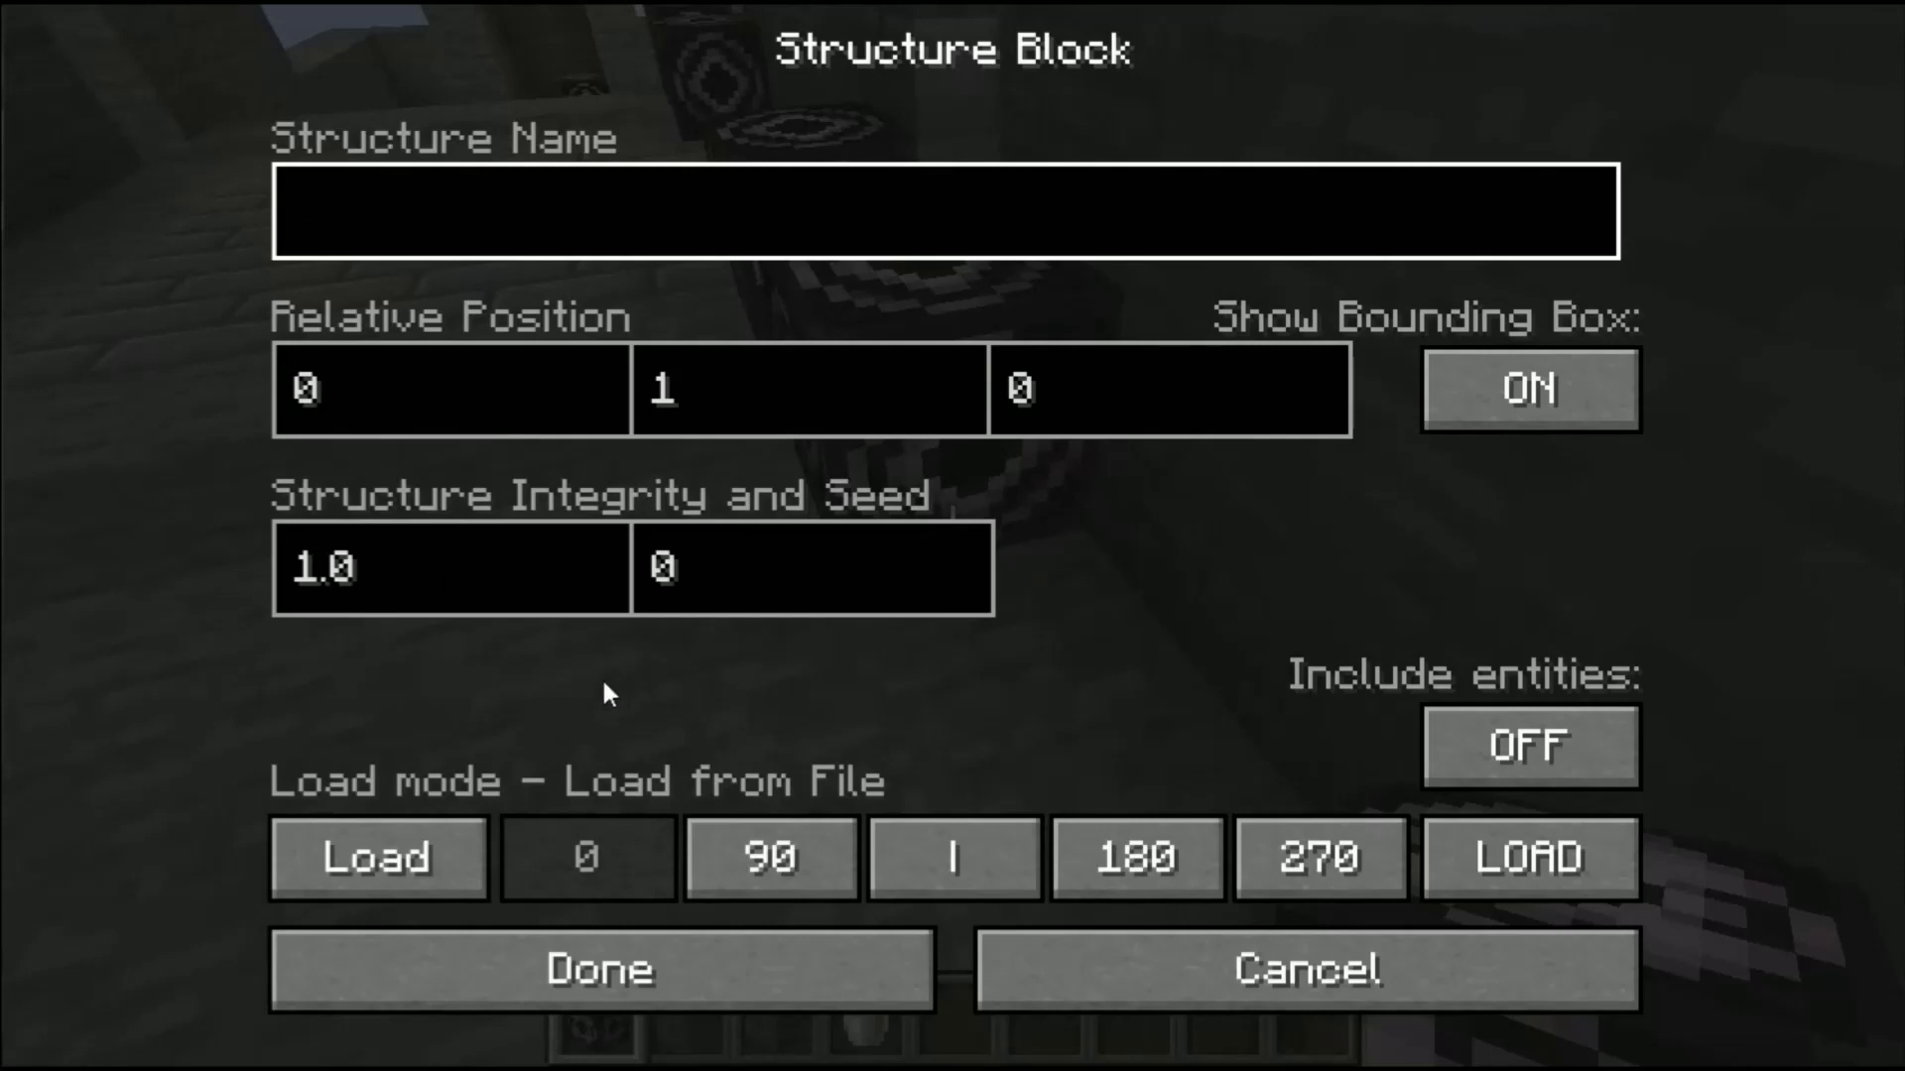
pyautogui.click(314, 861)
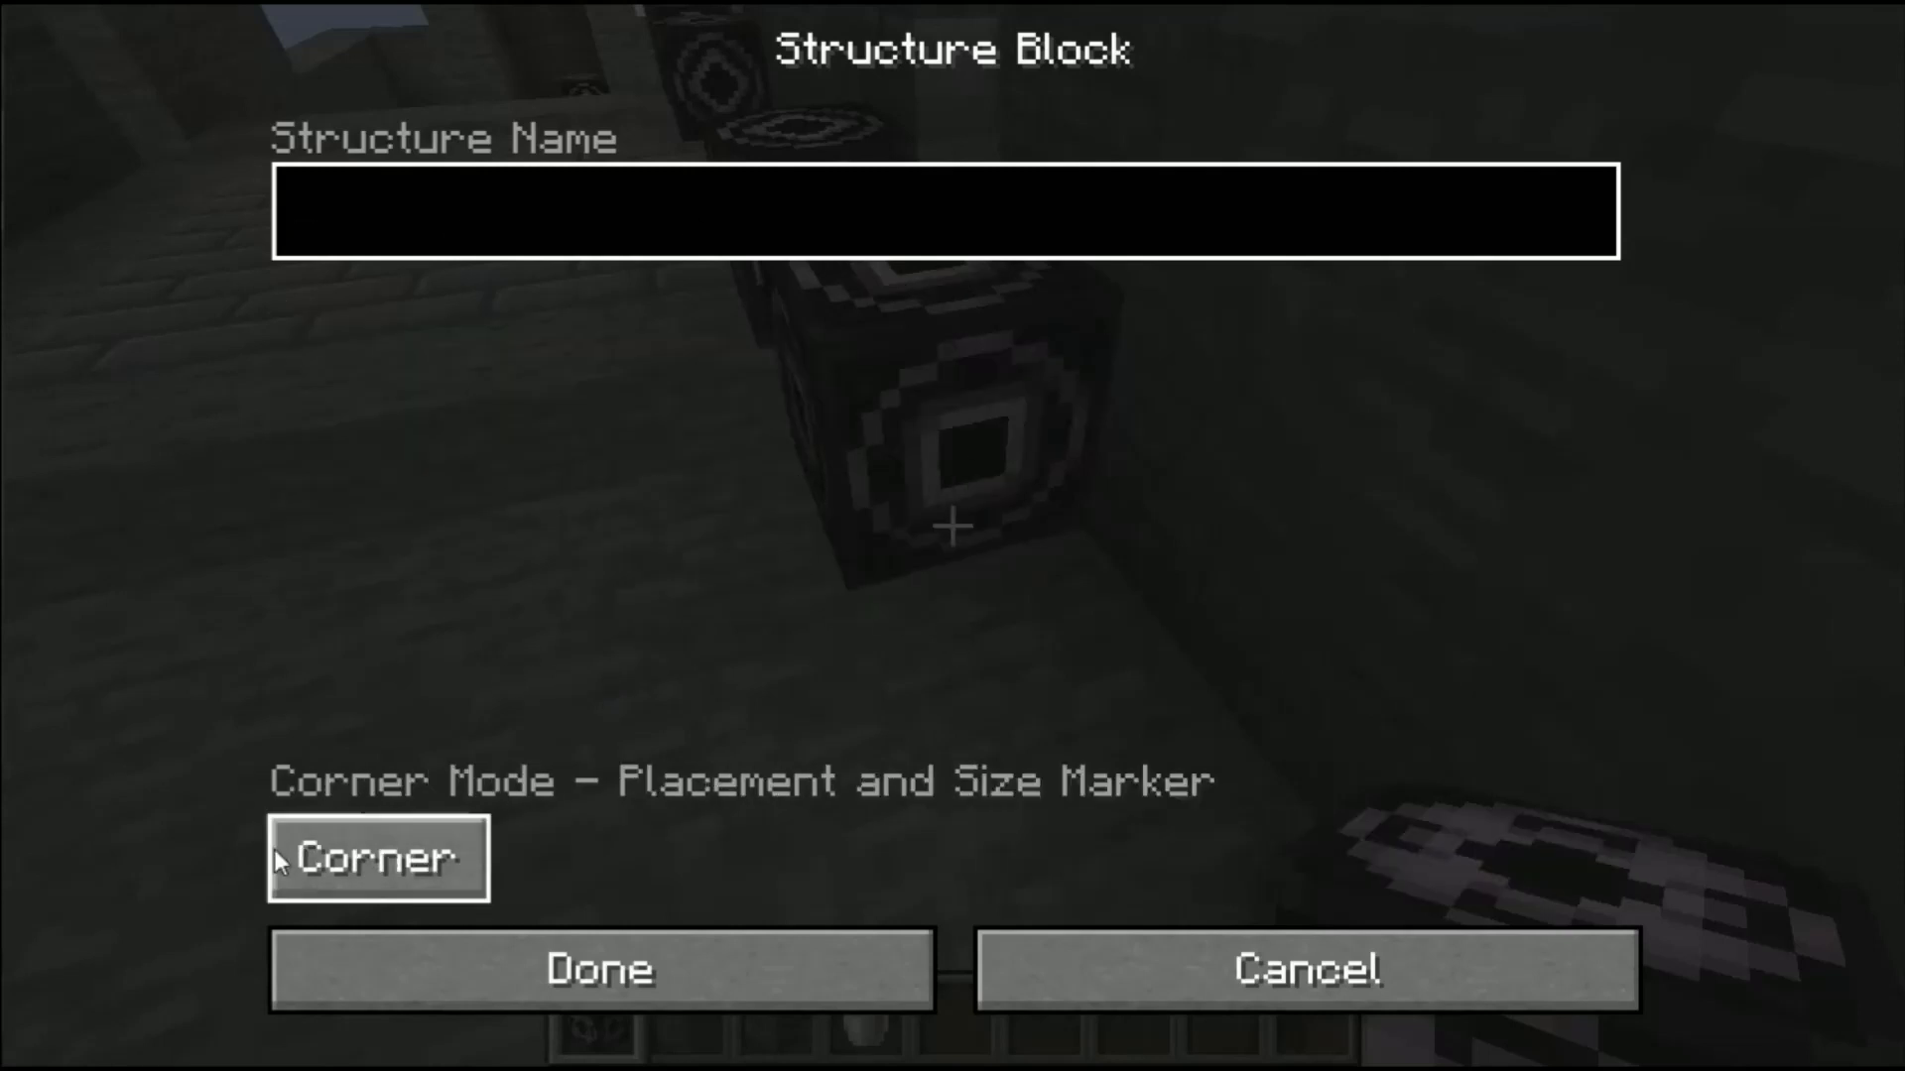
pyautogui.click(276, 854)
pyautogui.click(276, 853)
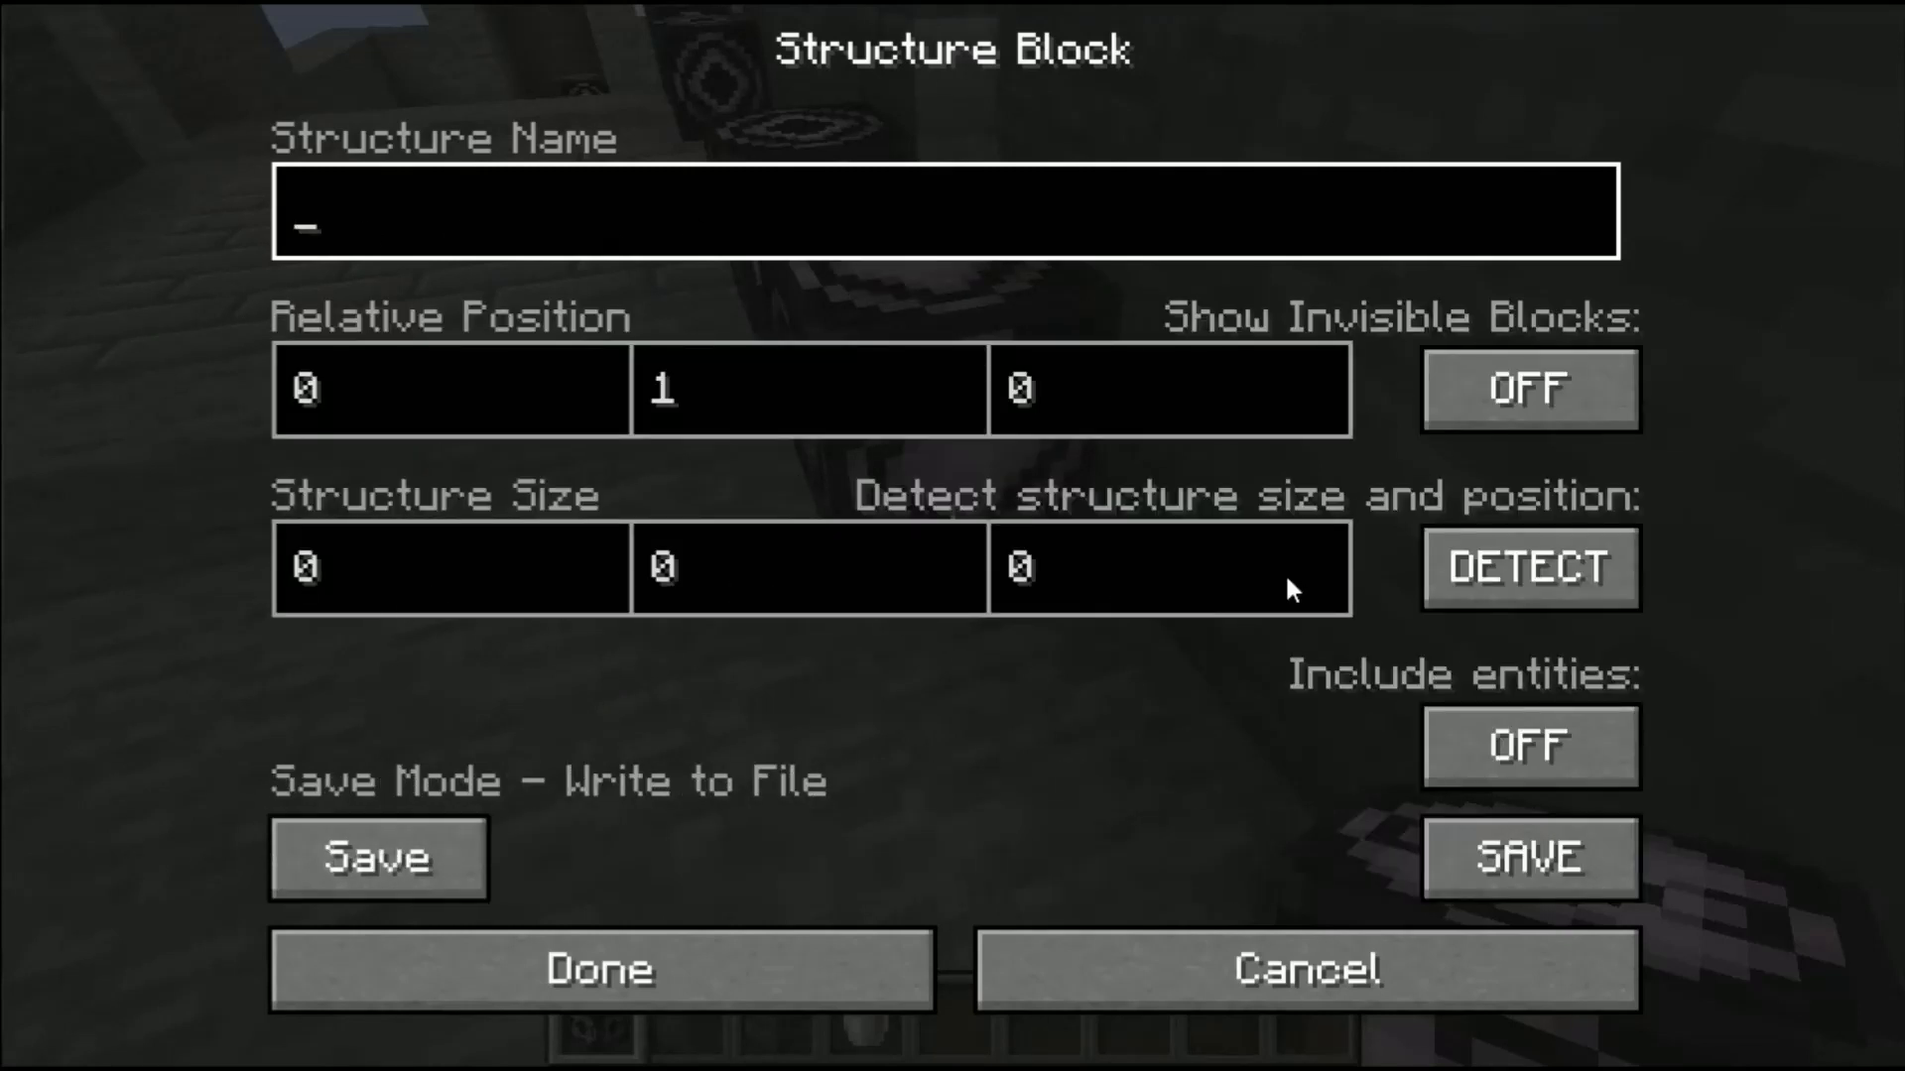
pyautogui.press('BackSpace')
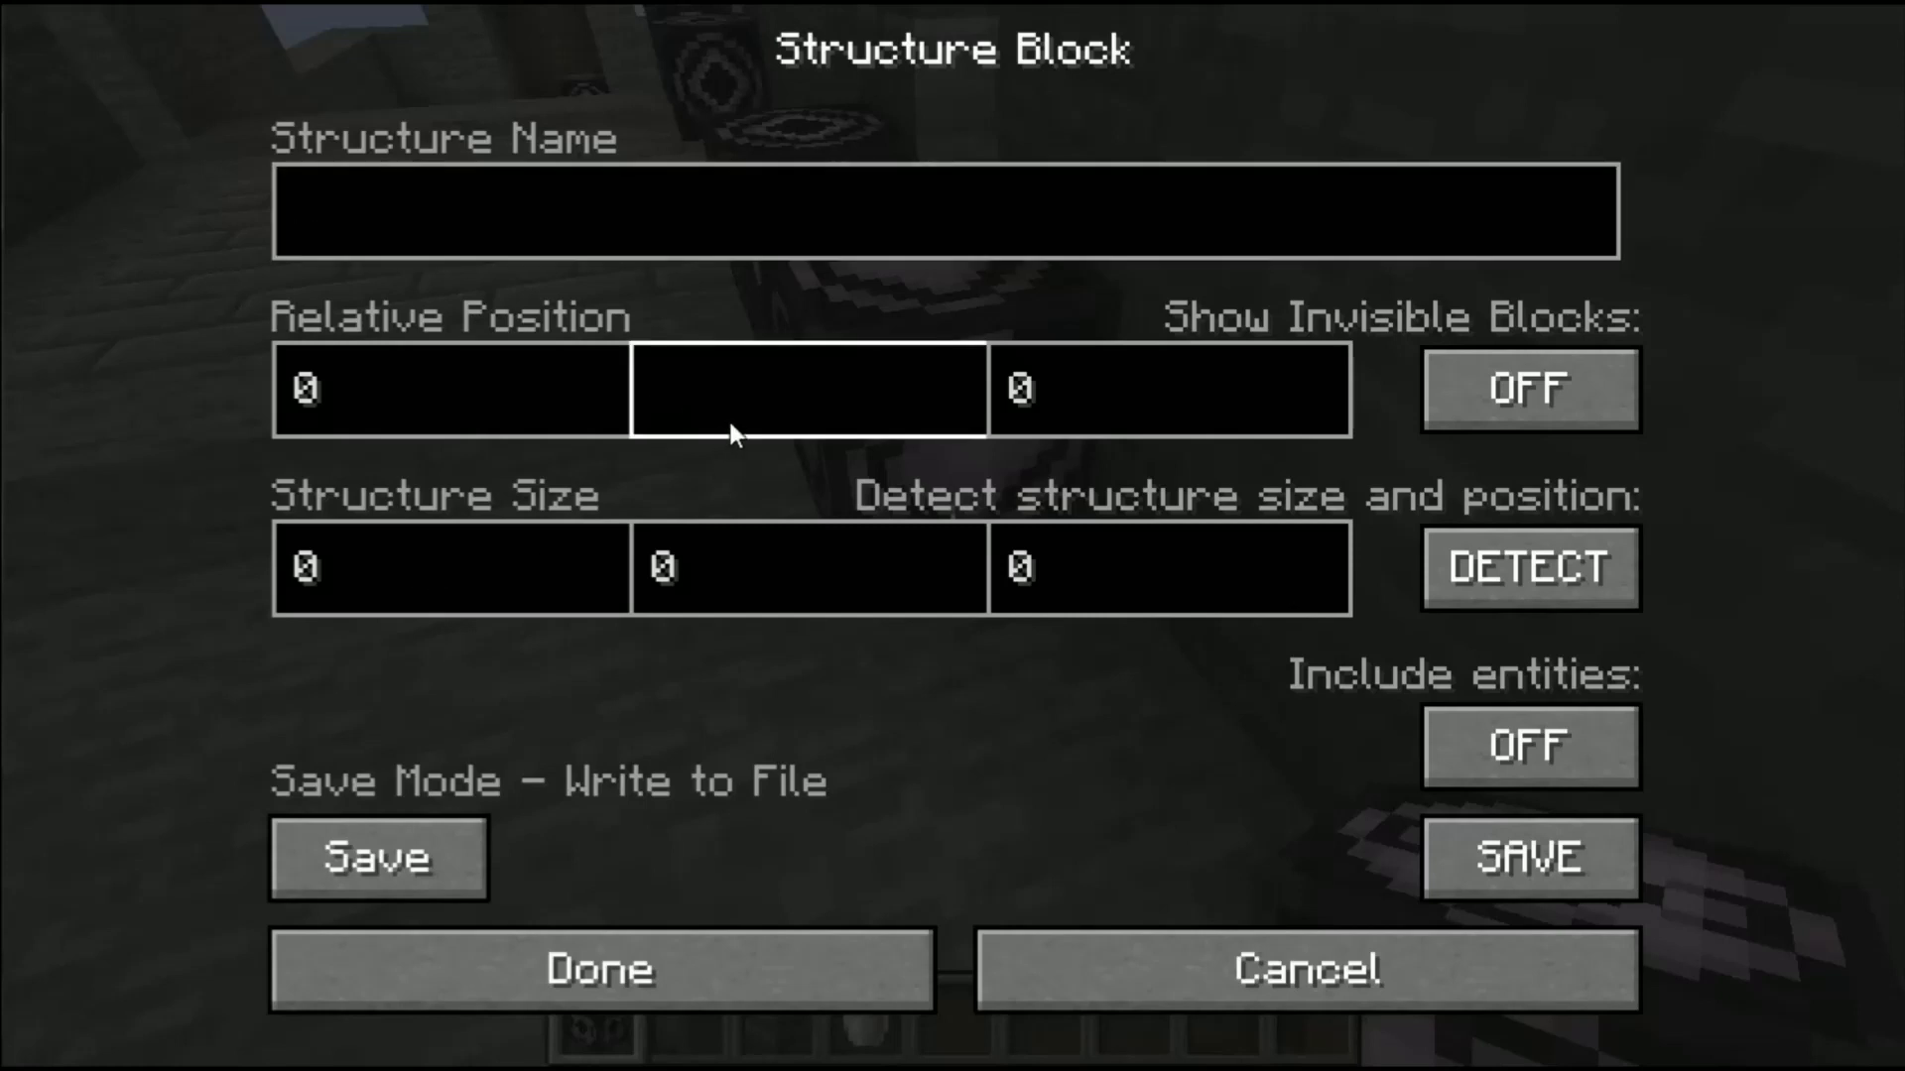
pyautogui.write('0')
# Step: Set the structure block's structure size to 1, 1, 1 and apply the settings
pyautogui.press('BackSpace')
pyautogui.write('1')
pyautogui.press('Tab')
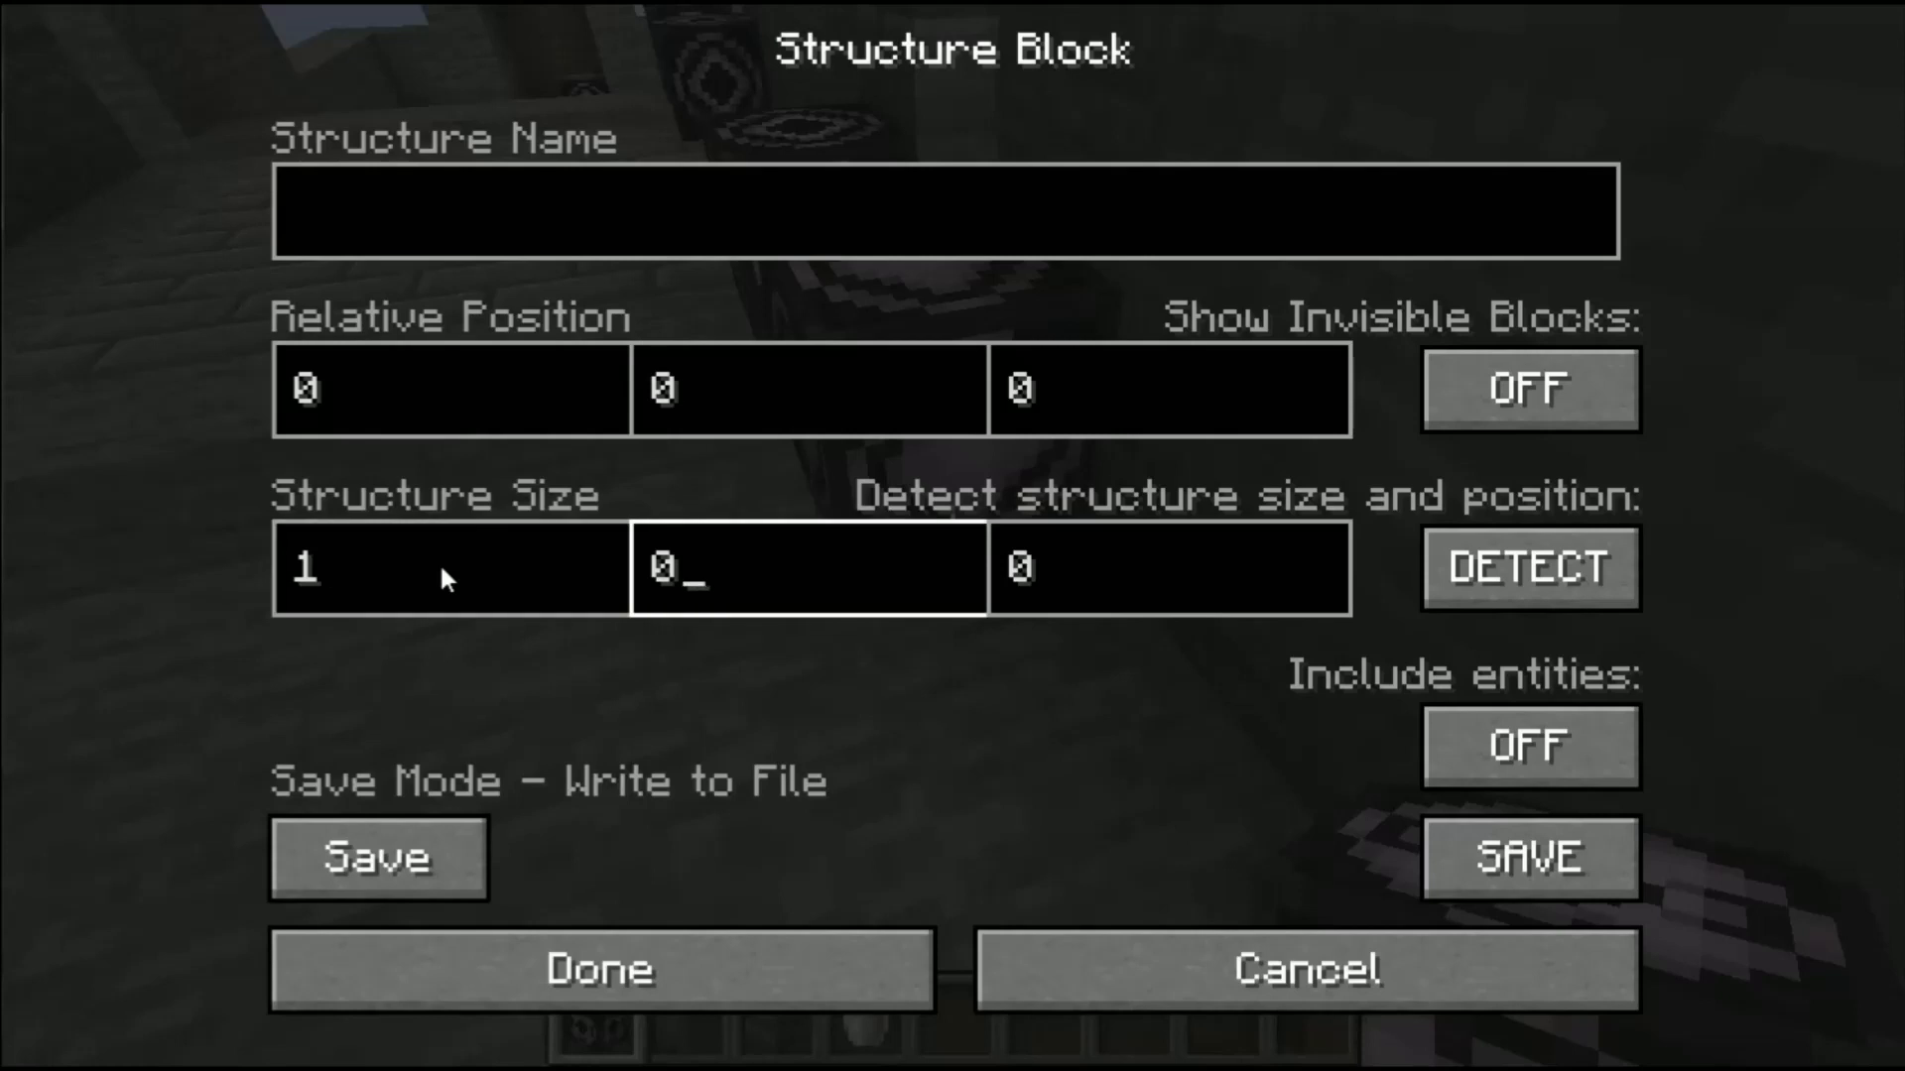
pyautogui.press('BackSpace')
pyautogui.write('1')
pyautogui.press('Tab')
pyautogui.write('11')
pyautogui.press('Return')
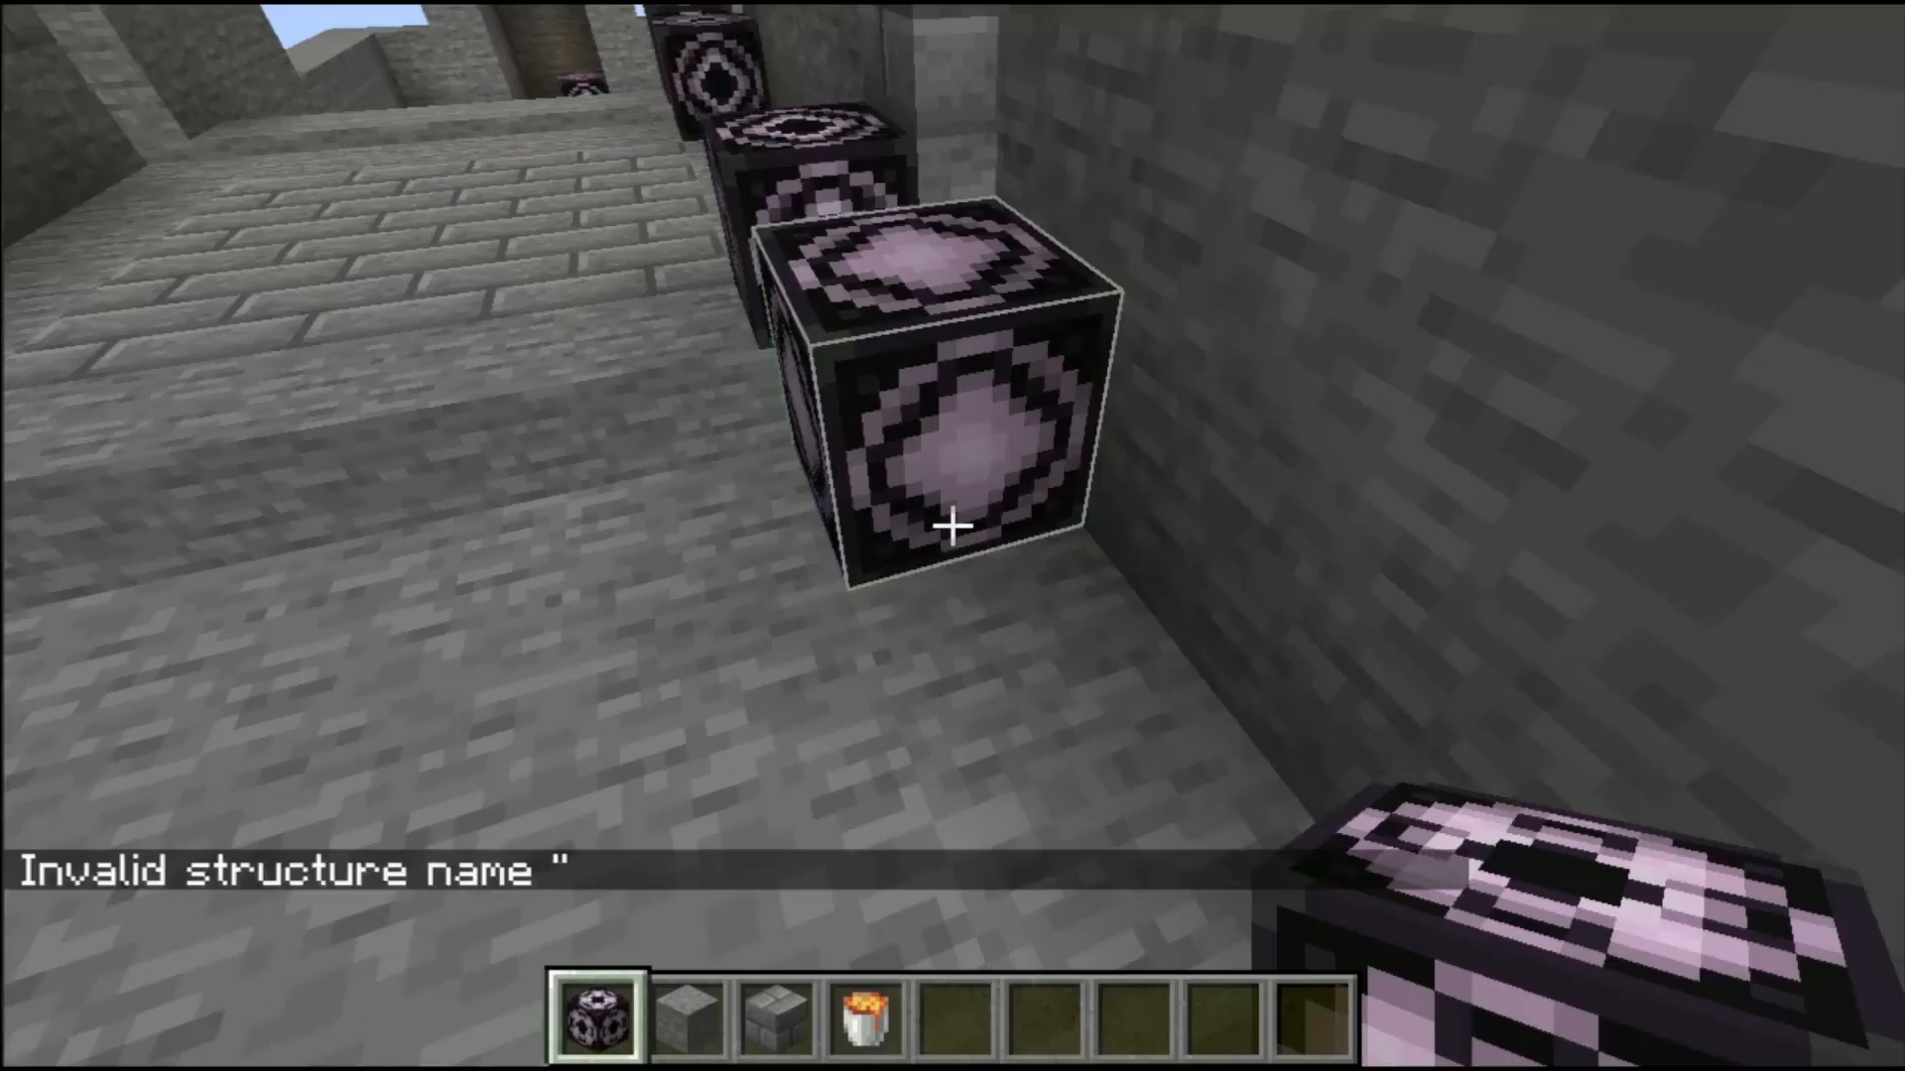
# Step: Examine the structure block's bounding box from several sides to work out the axis directions at the gap
pyautogui.press('a')
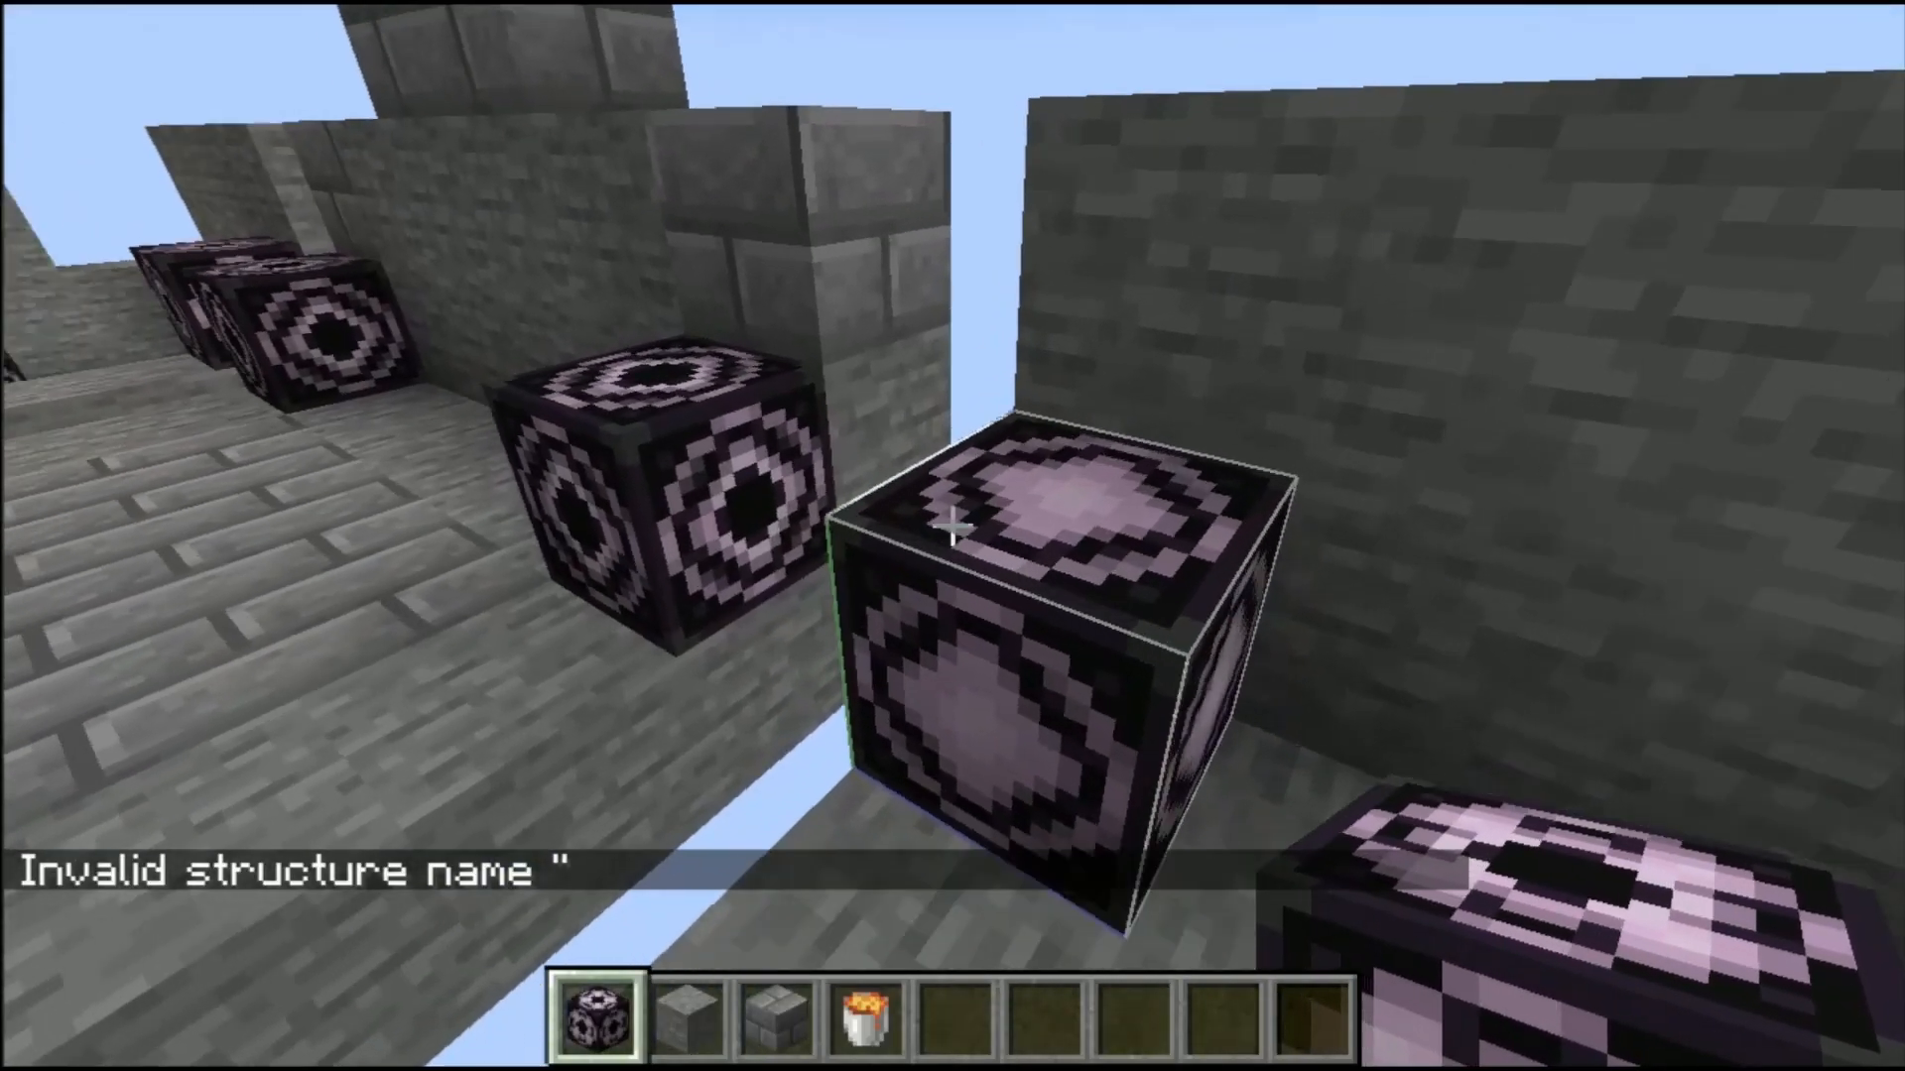
pyautogui.press('w')
pyautogui.press('s')
pyautogui.press('d')
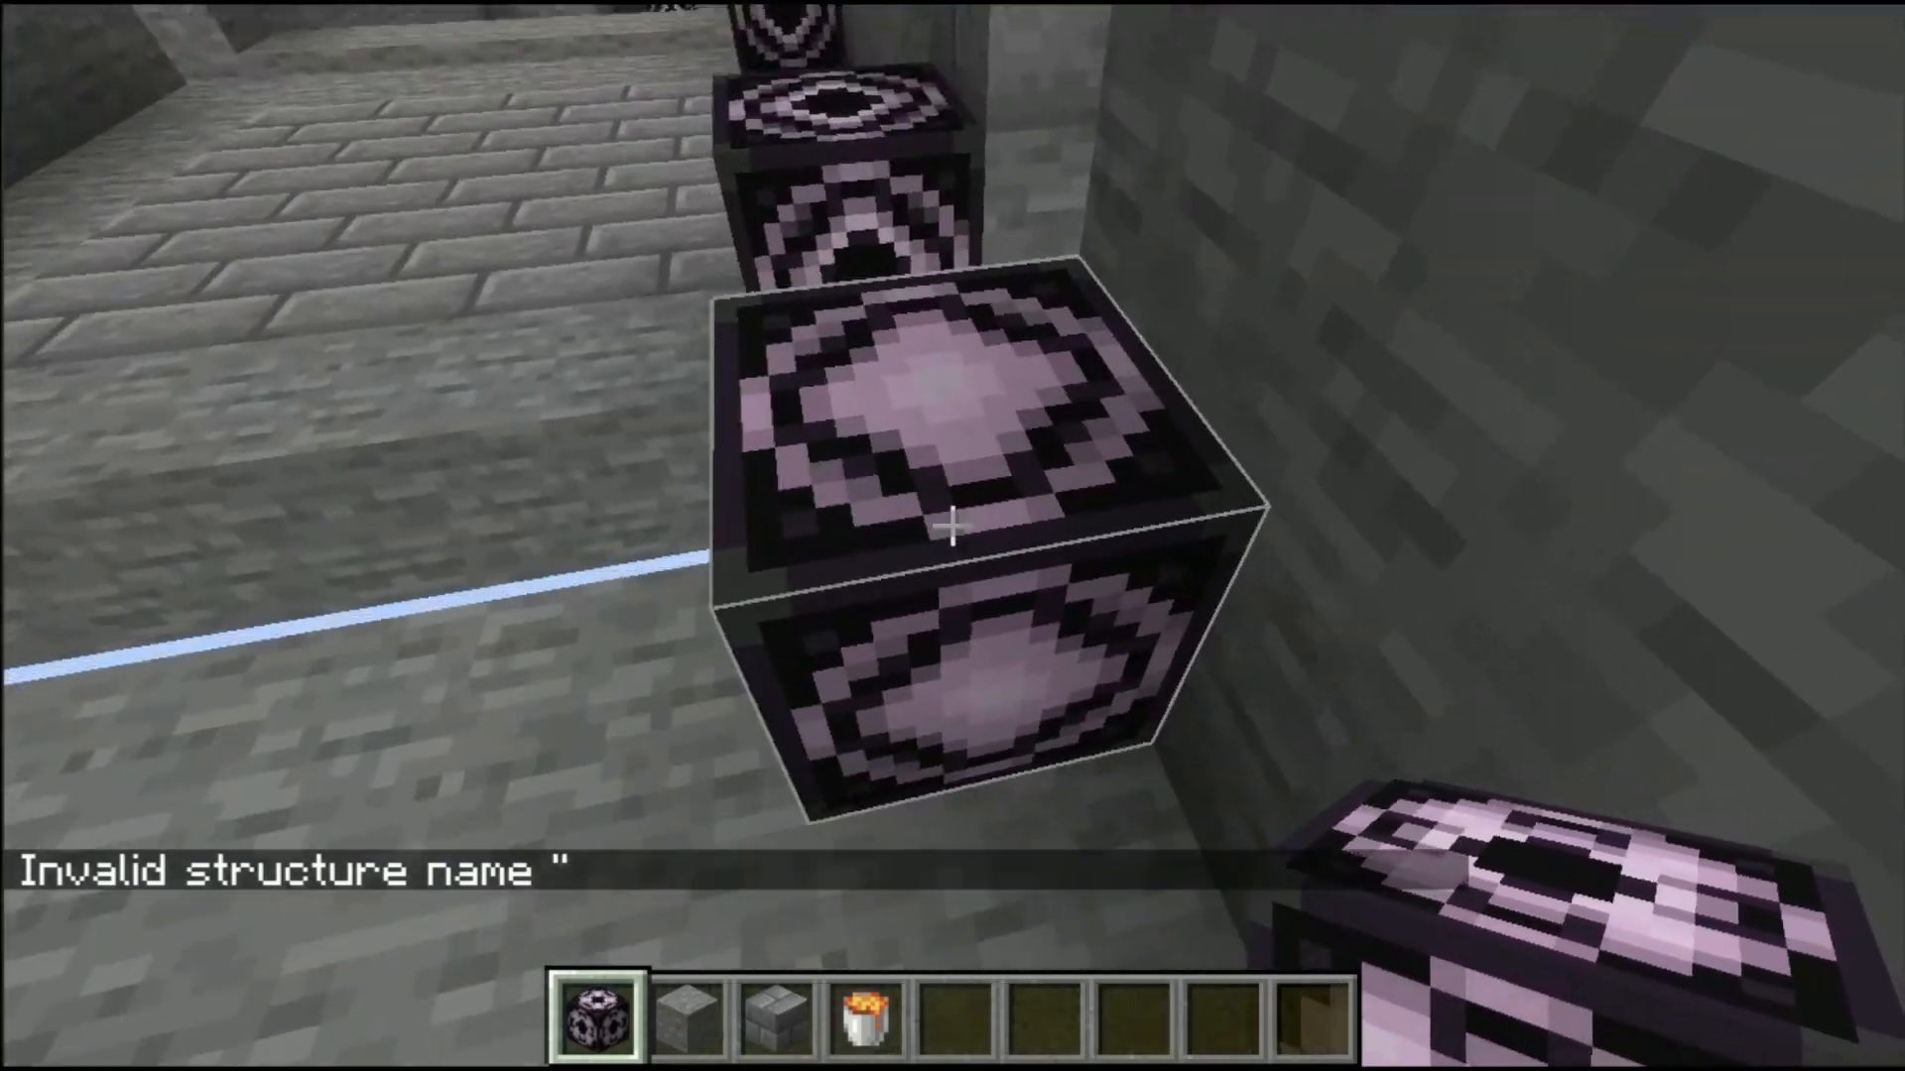
pyautogui.press('a')
pyautogui.press('a')
pyautogui.press('d')
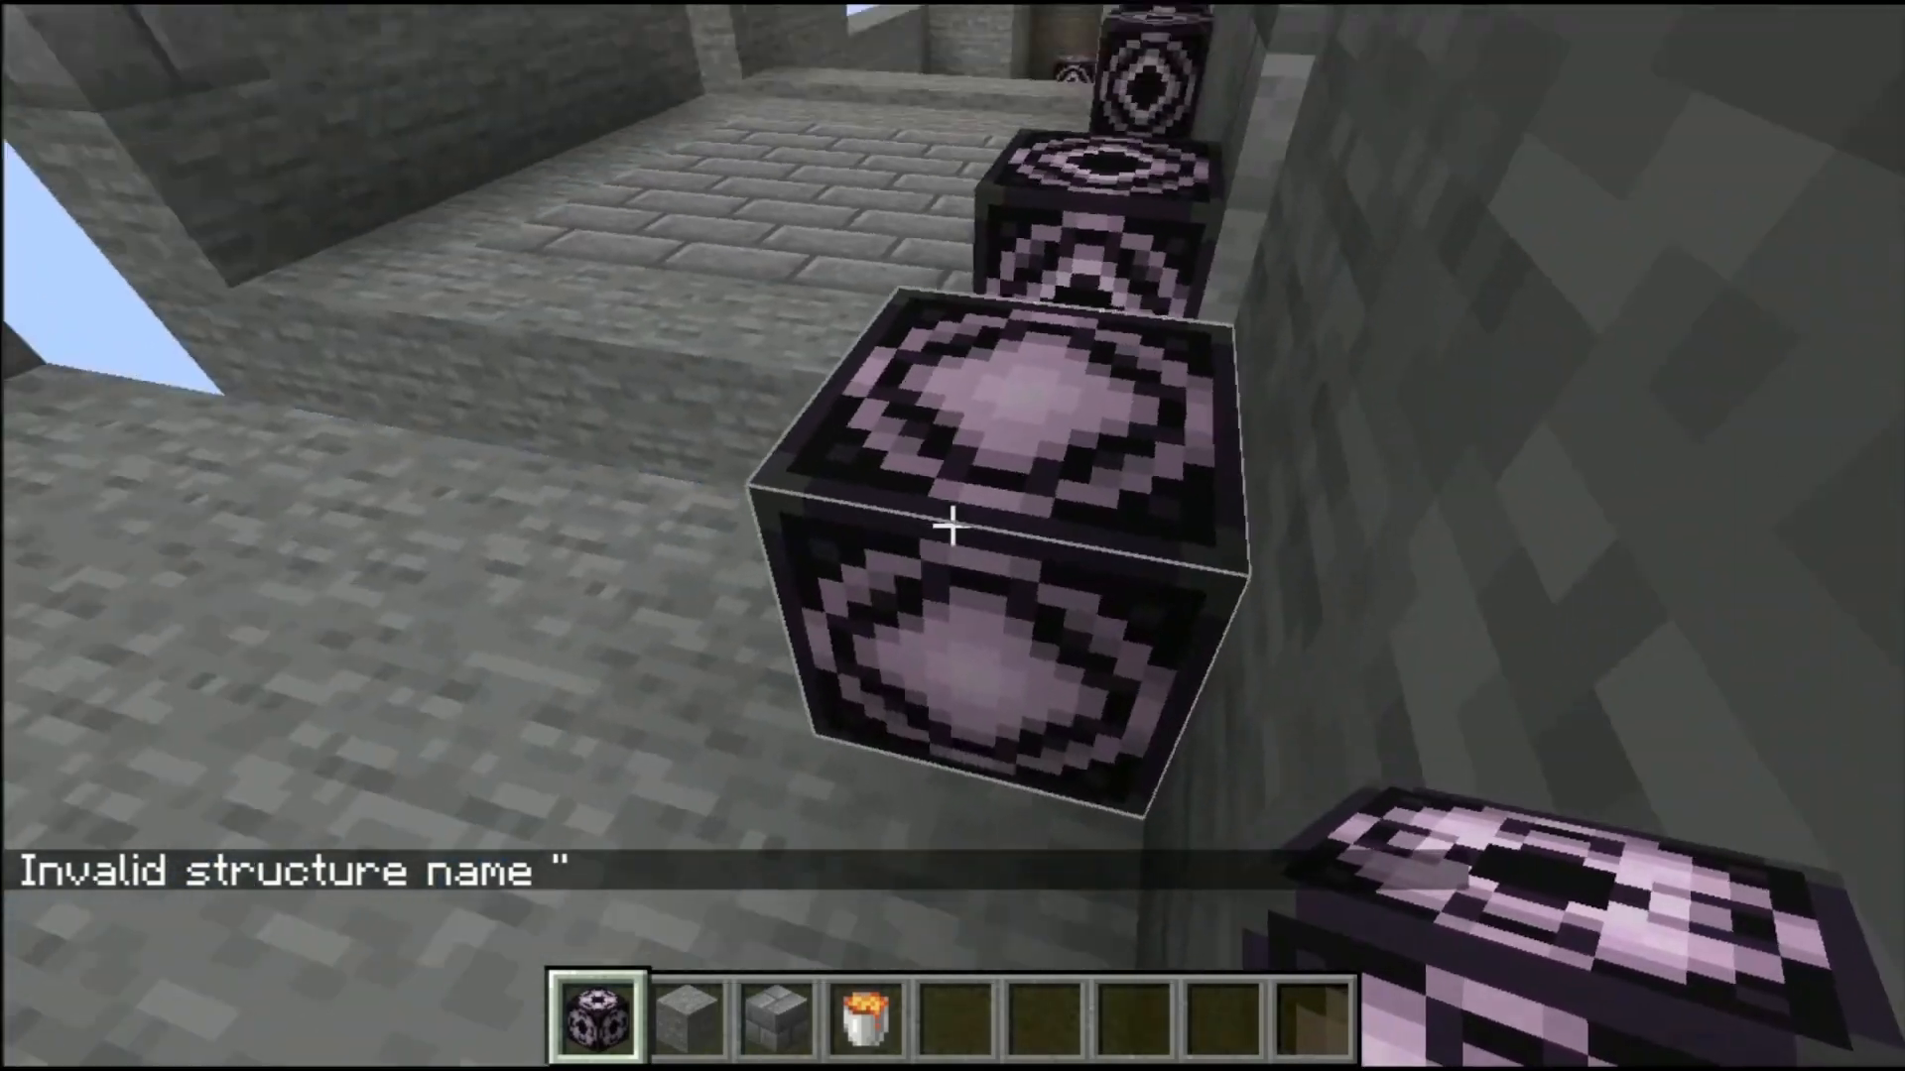
pyautogui.press('a')
pyautogui.press('a')
pyautogui.press('d')
pyautogui.press('a')
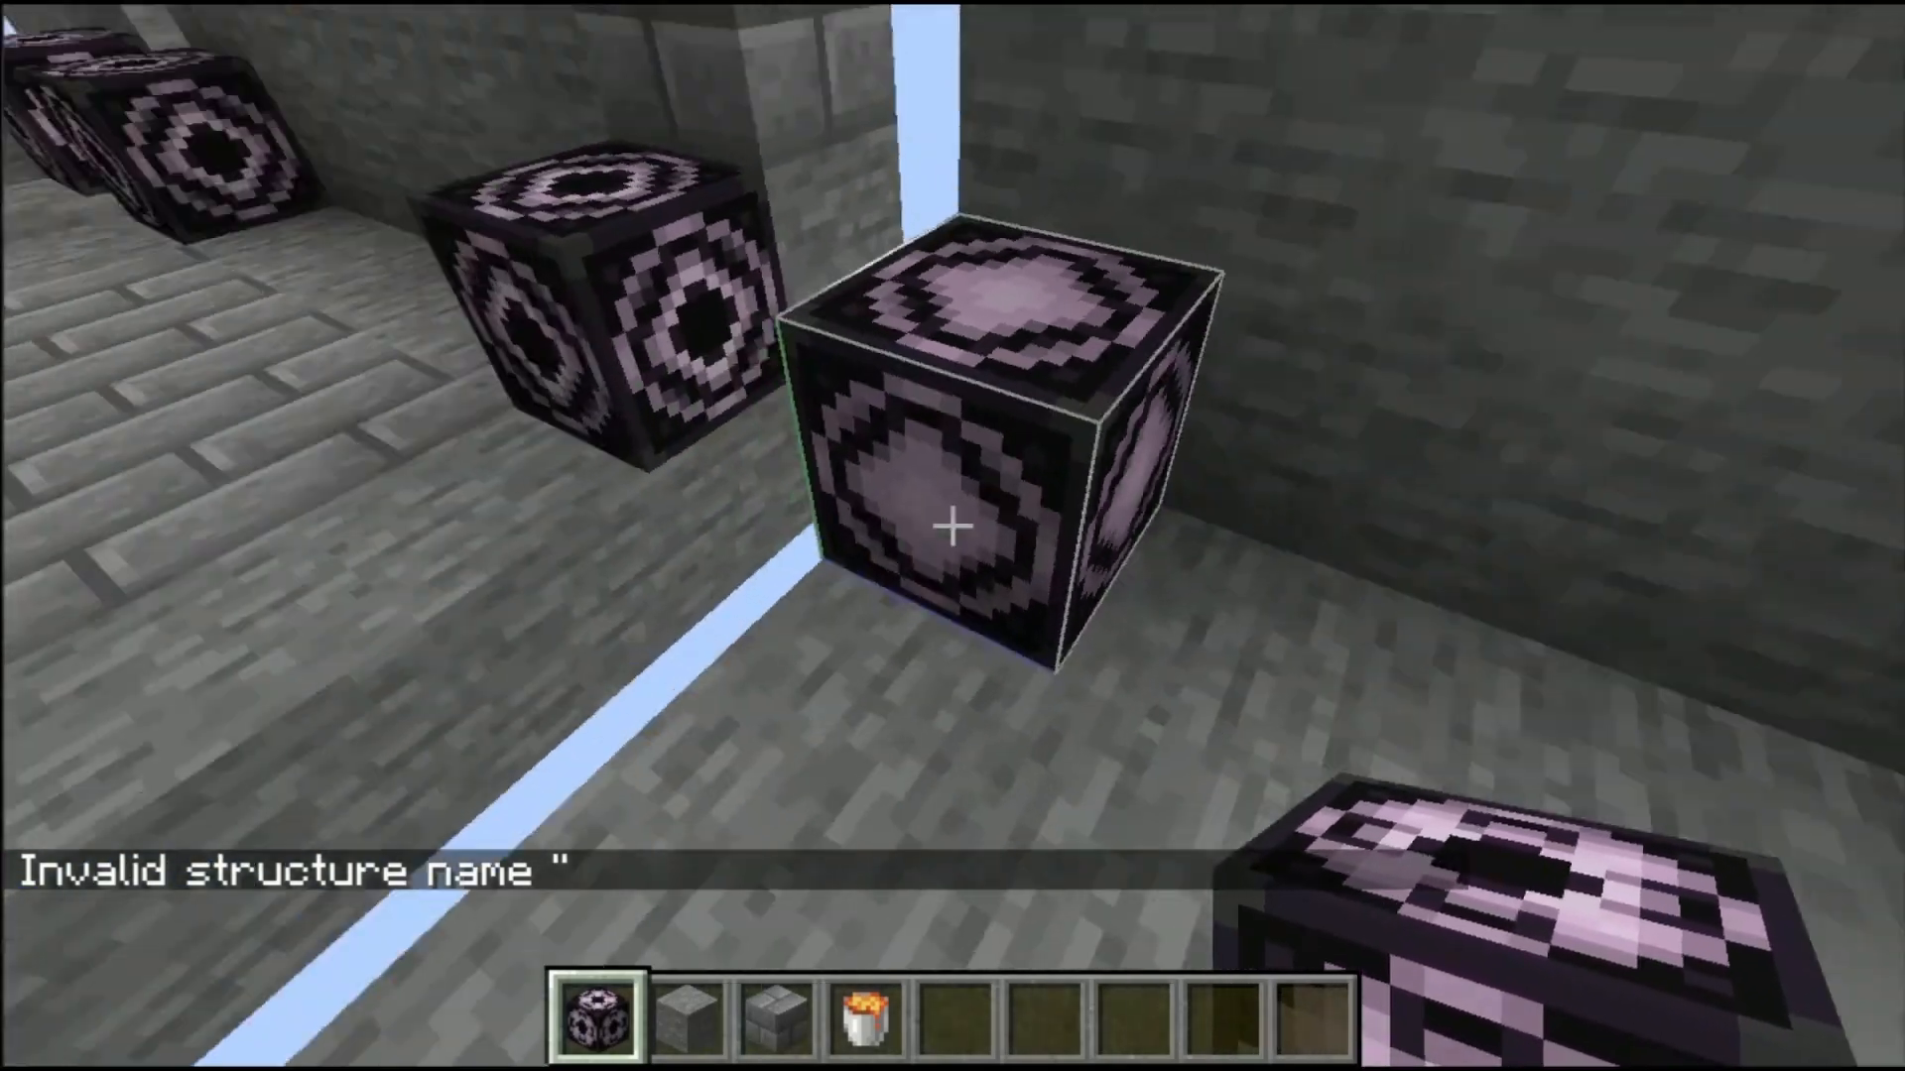
pyautogui.press('s')
pyautogui.press('w')
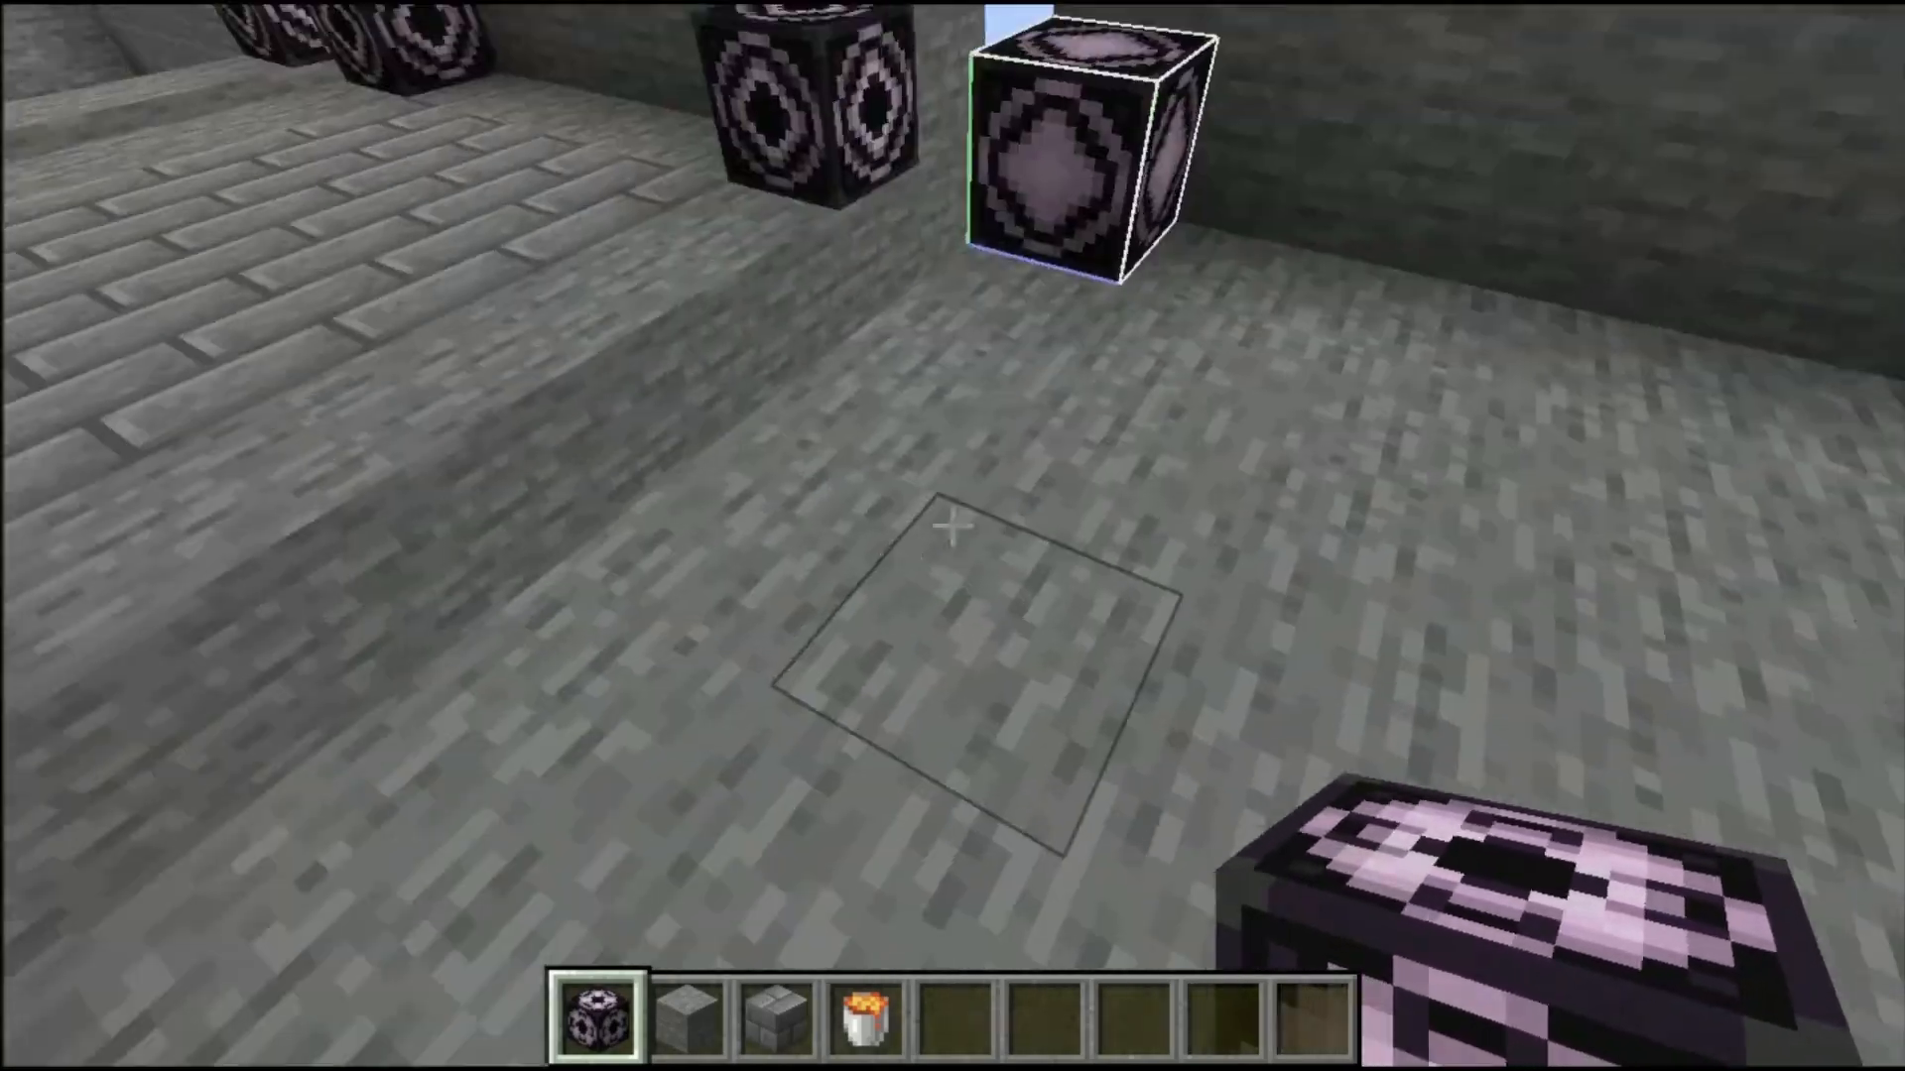
pyautogui.press('w')
# Step: Set the structure block's X size to 6 and check which way its bounding box extends
pyautogui.rightClick(953, 526)
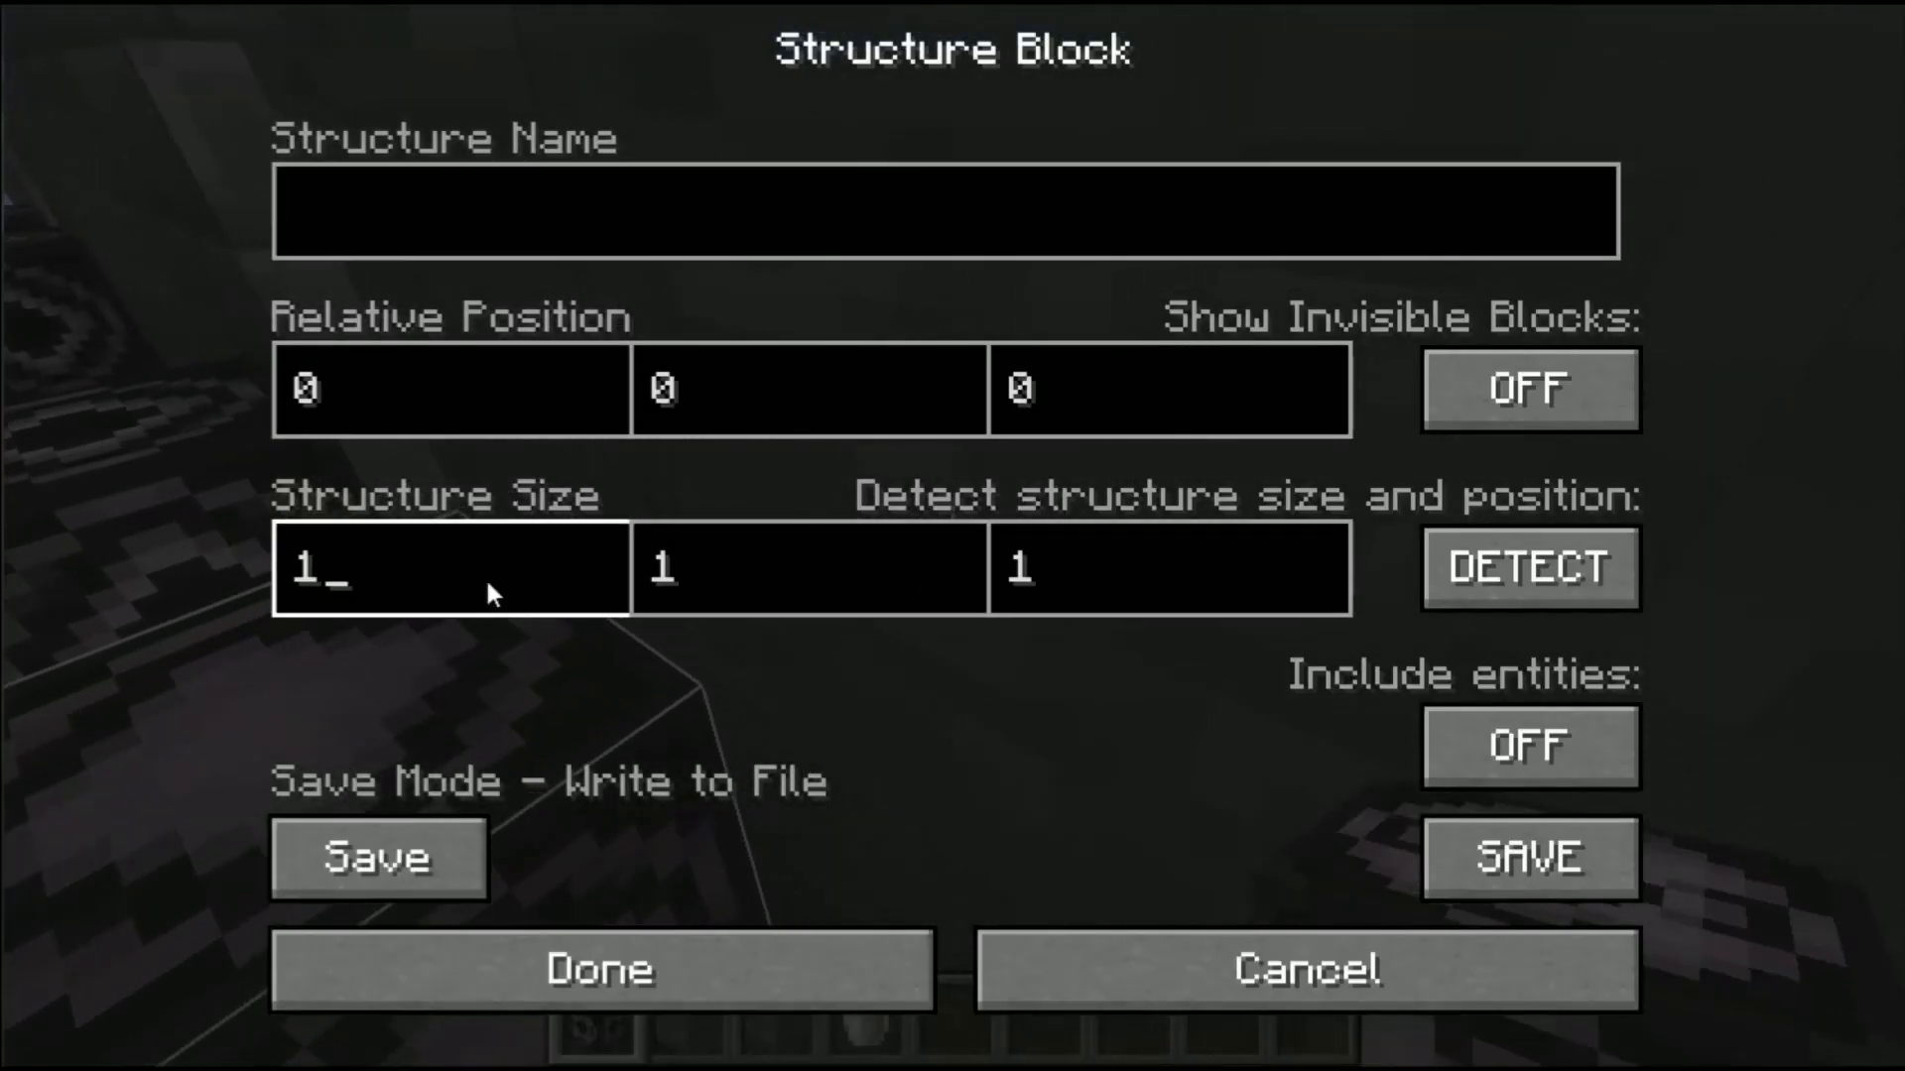
pyautogui.press('BackSpace')
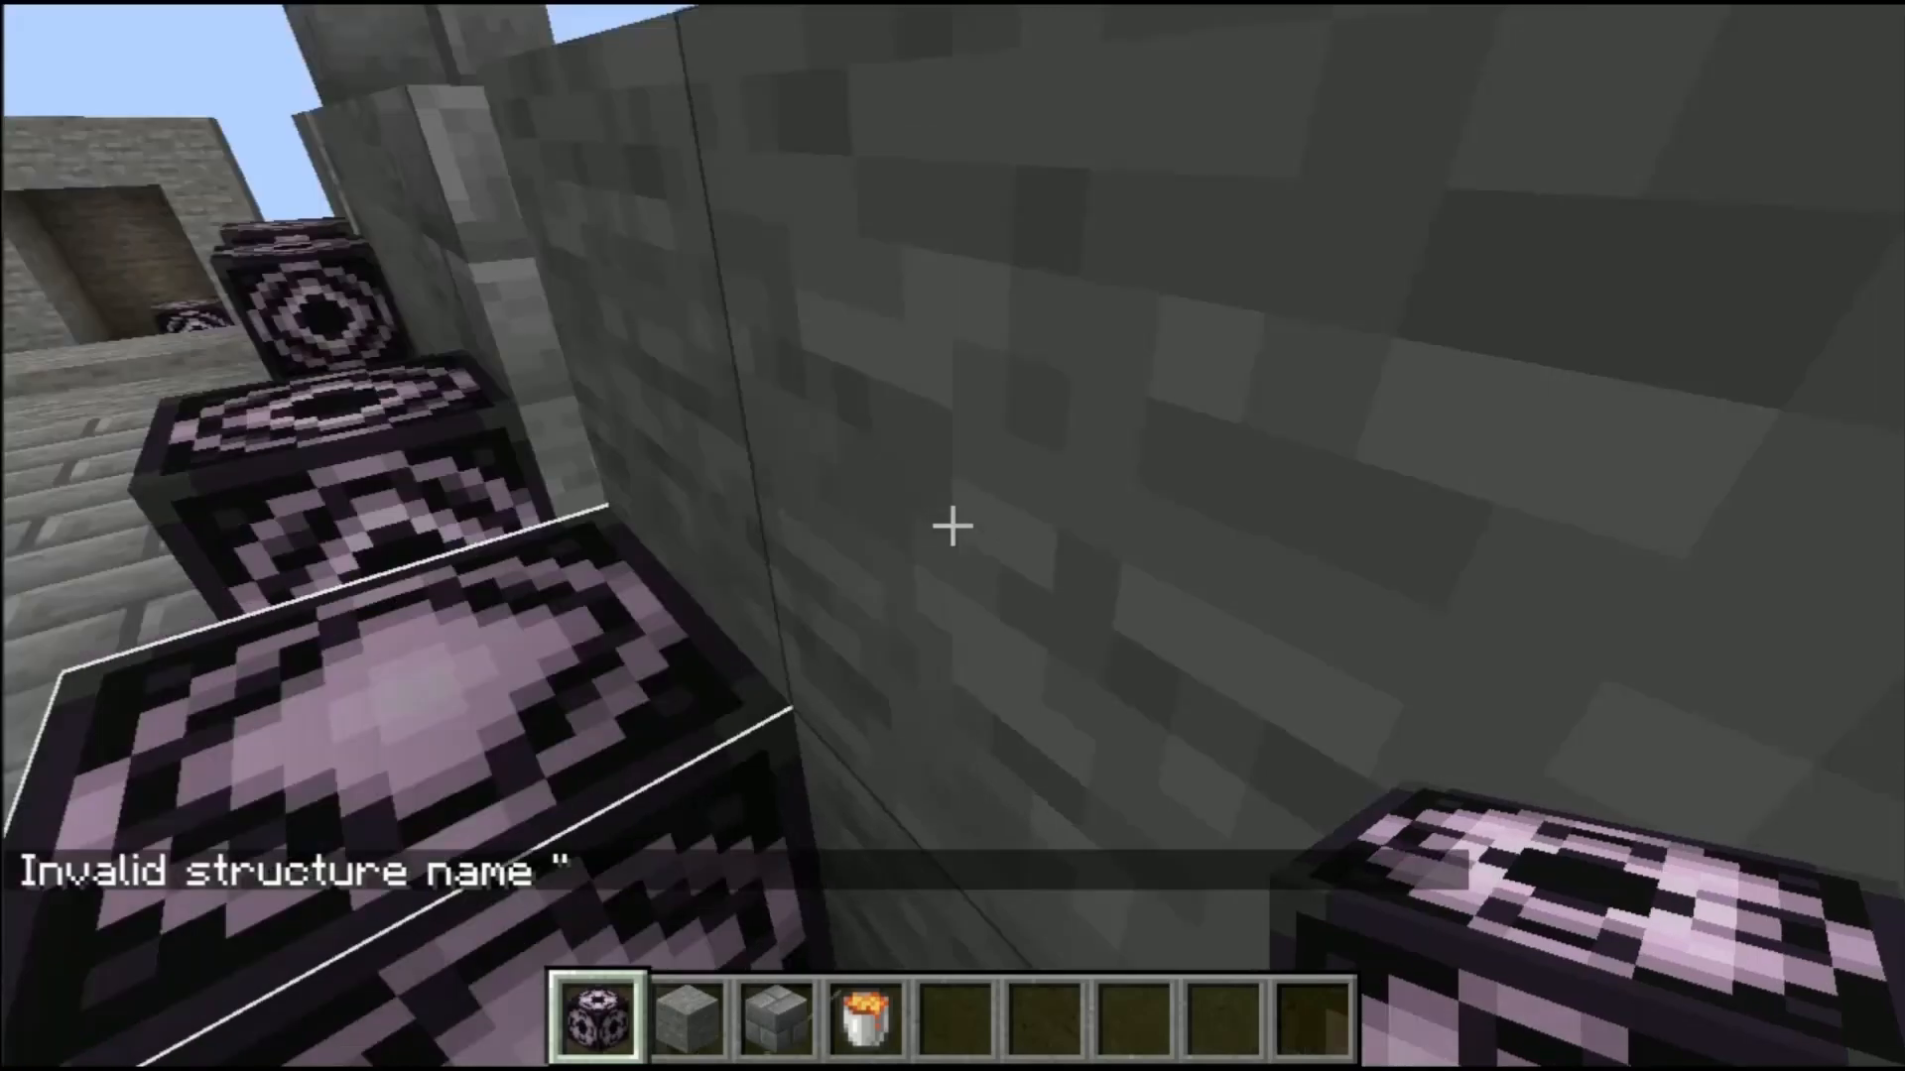
pyautogui.press('space')
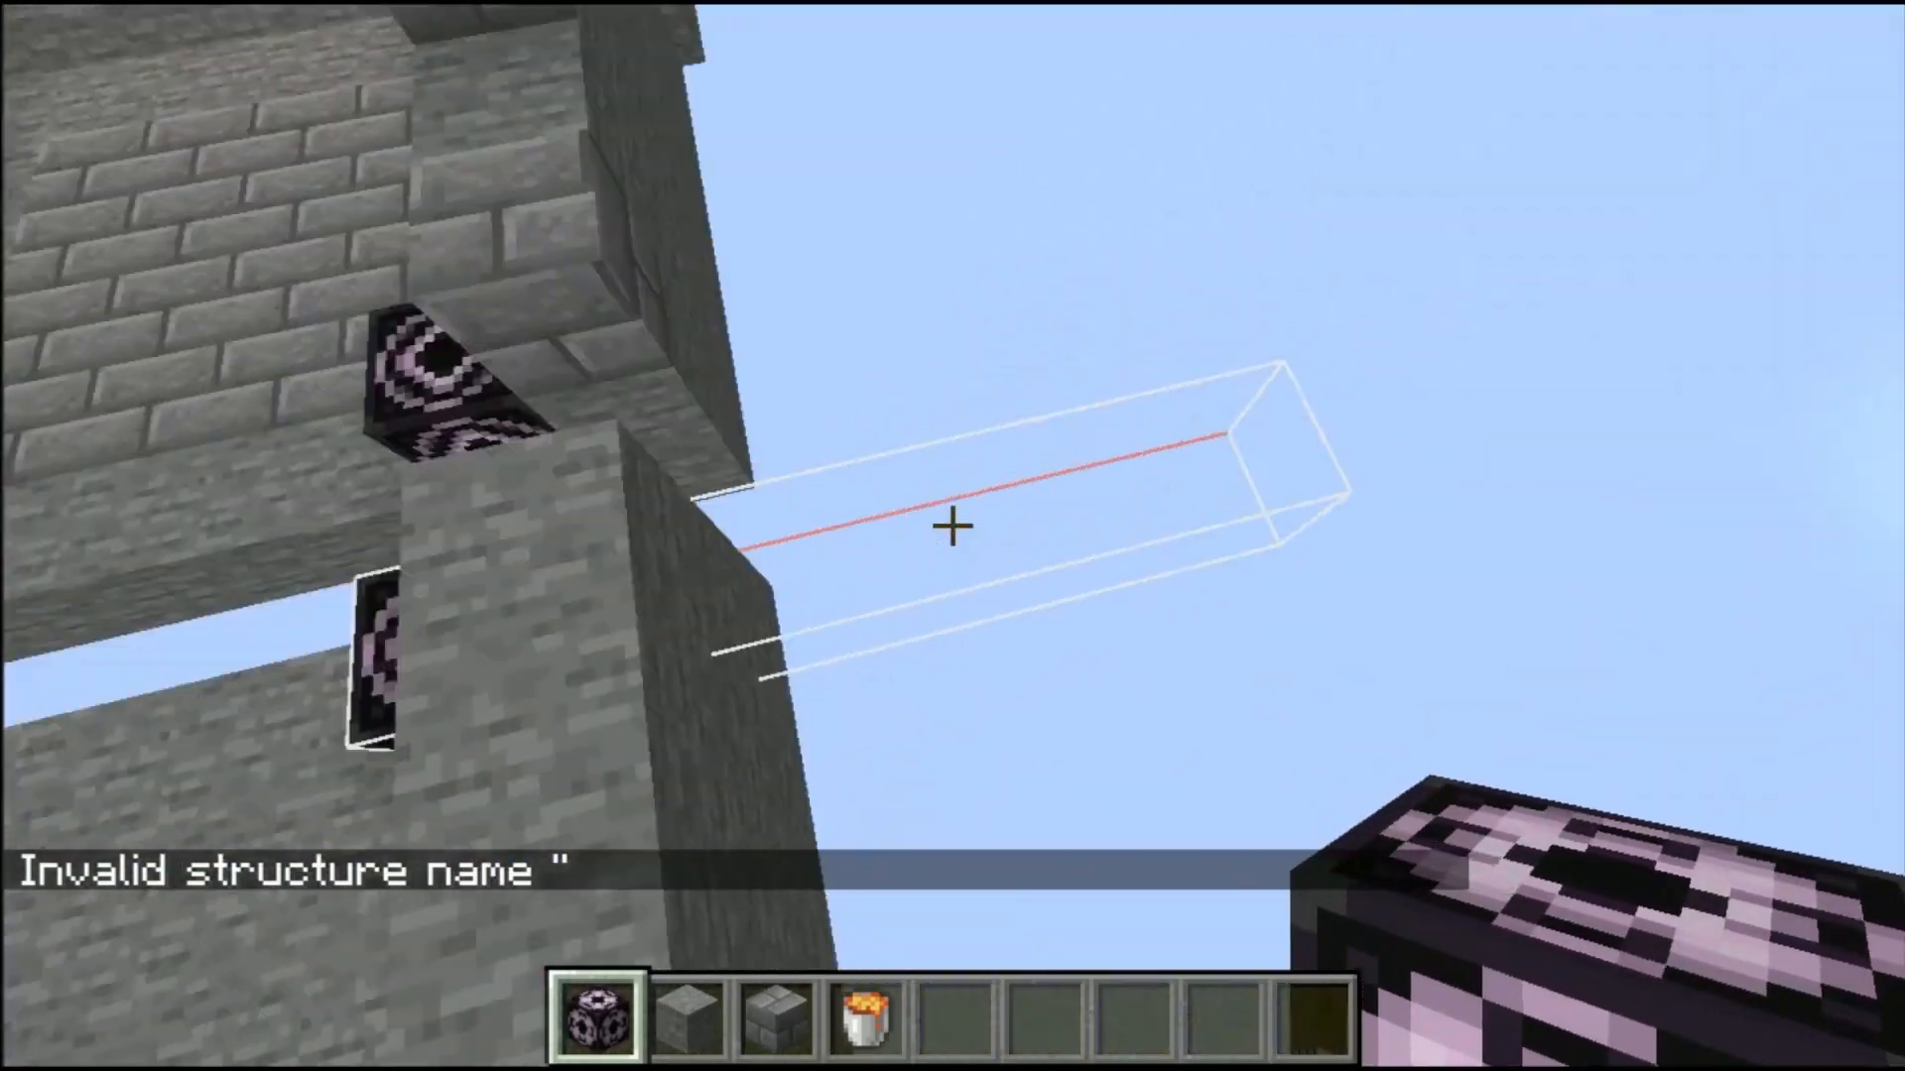
pyautogui.press('a')
pyautogui.press('shift')
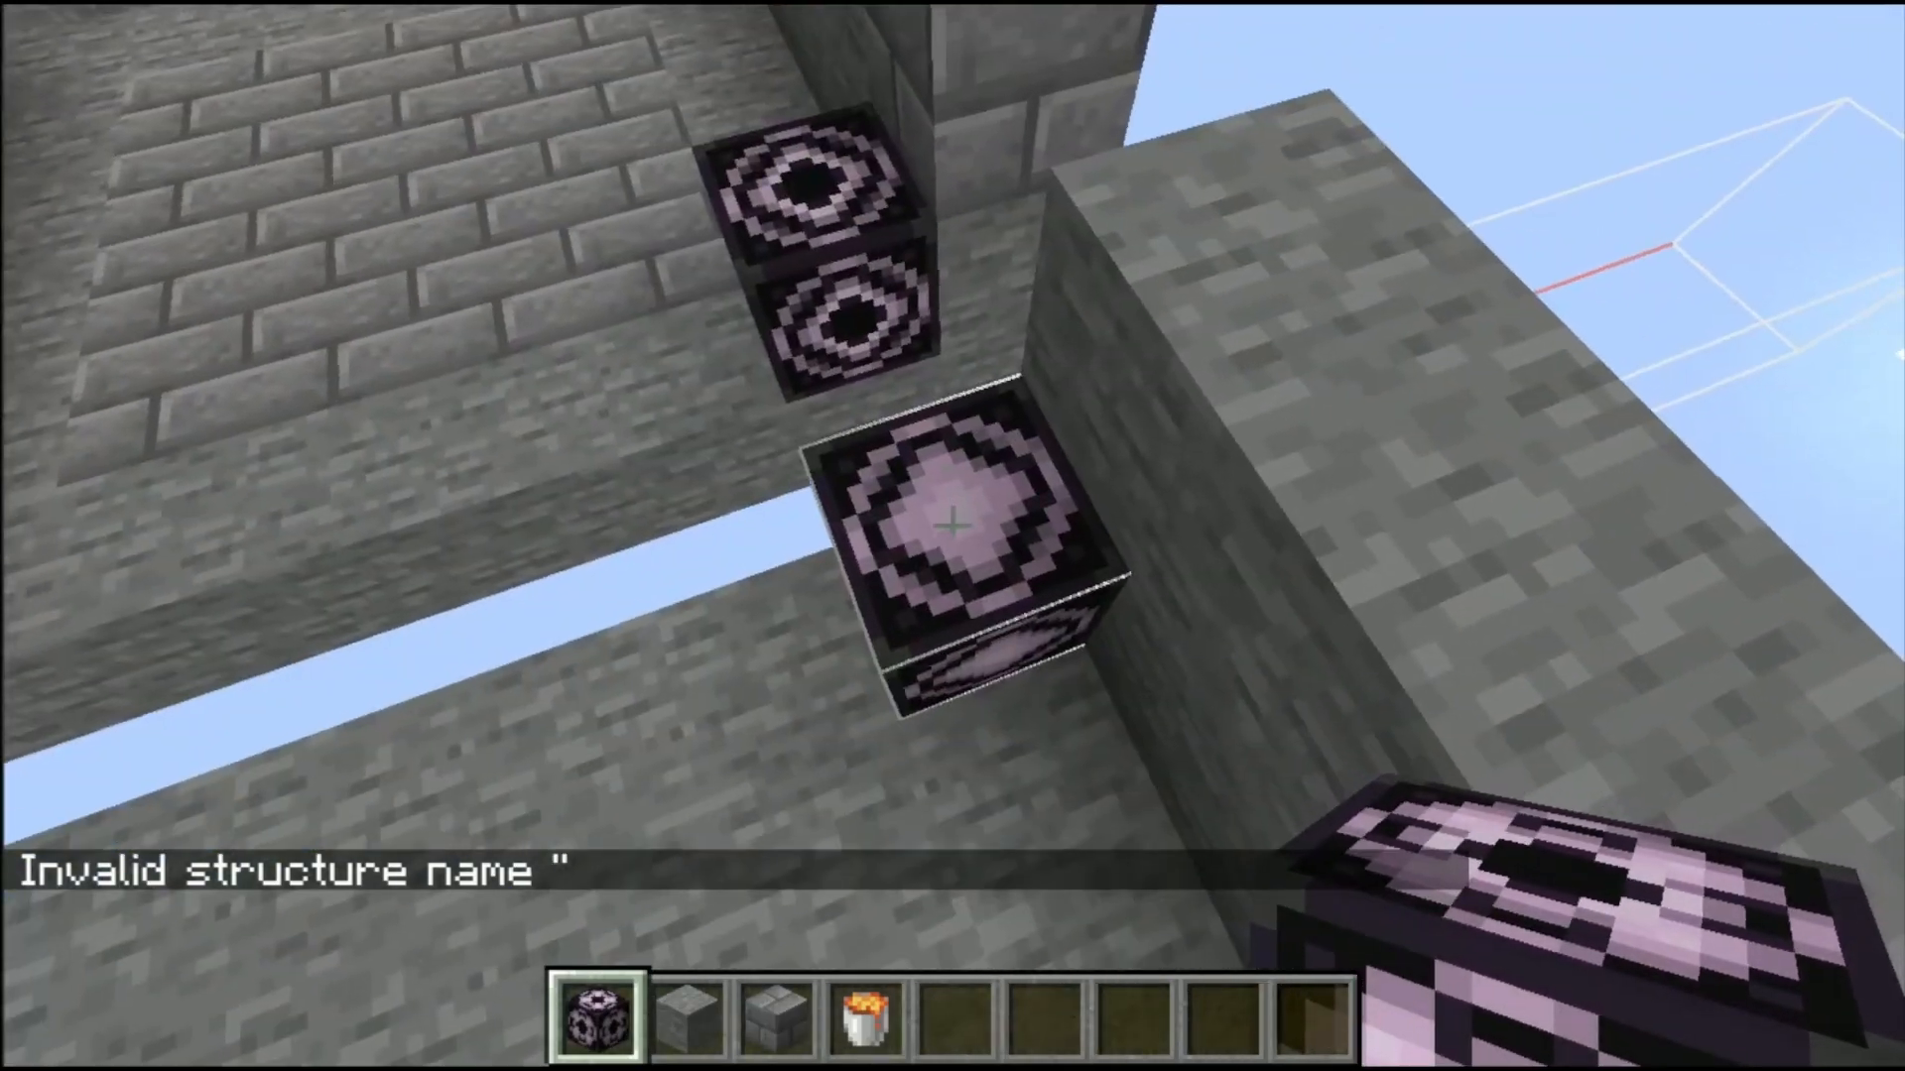
# Step: Set the structure block's relative X position to -6 to shift the bounding box across the floor
pyautogui.press('shift')
pyautogui.rightClick(952, 524)
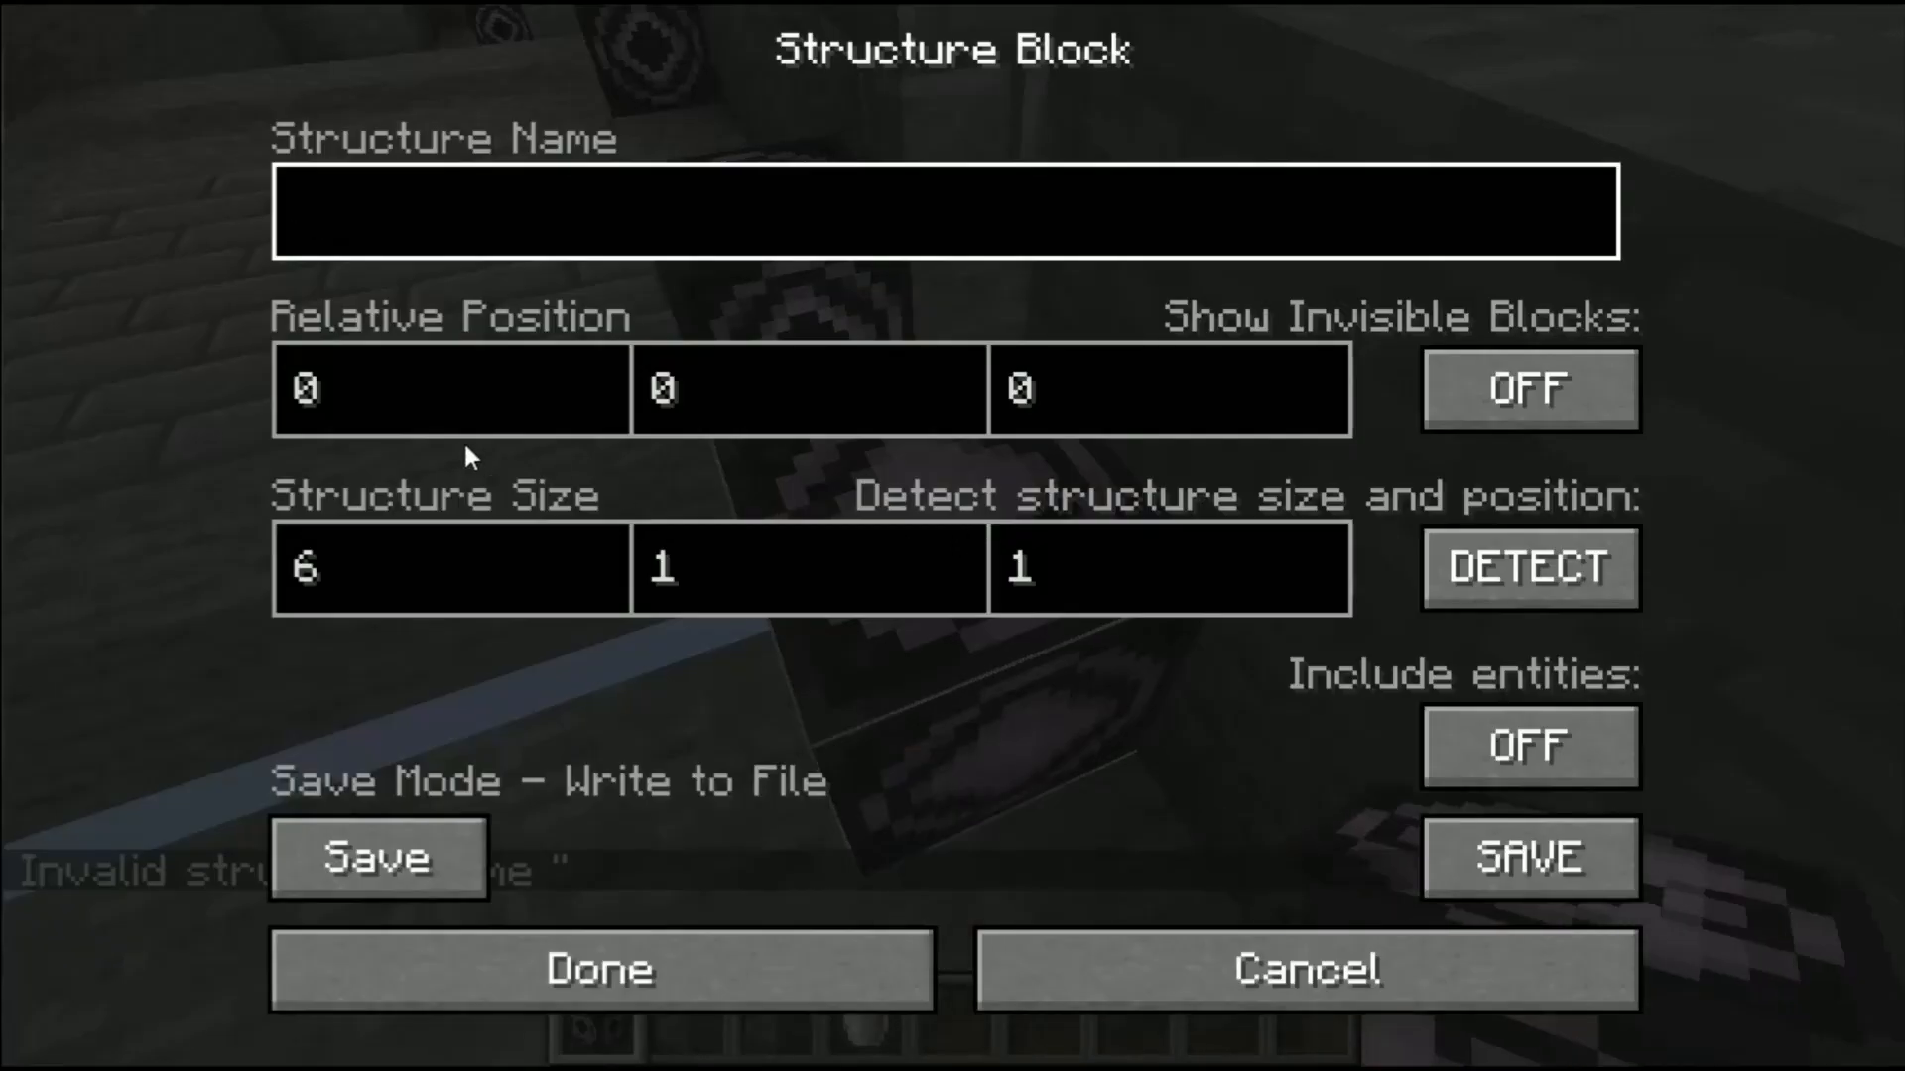
pyautogui.click(417, 373)
pyautogui.press('BackSpace')
pyautogui.write('-6')
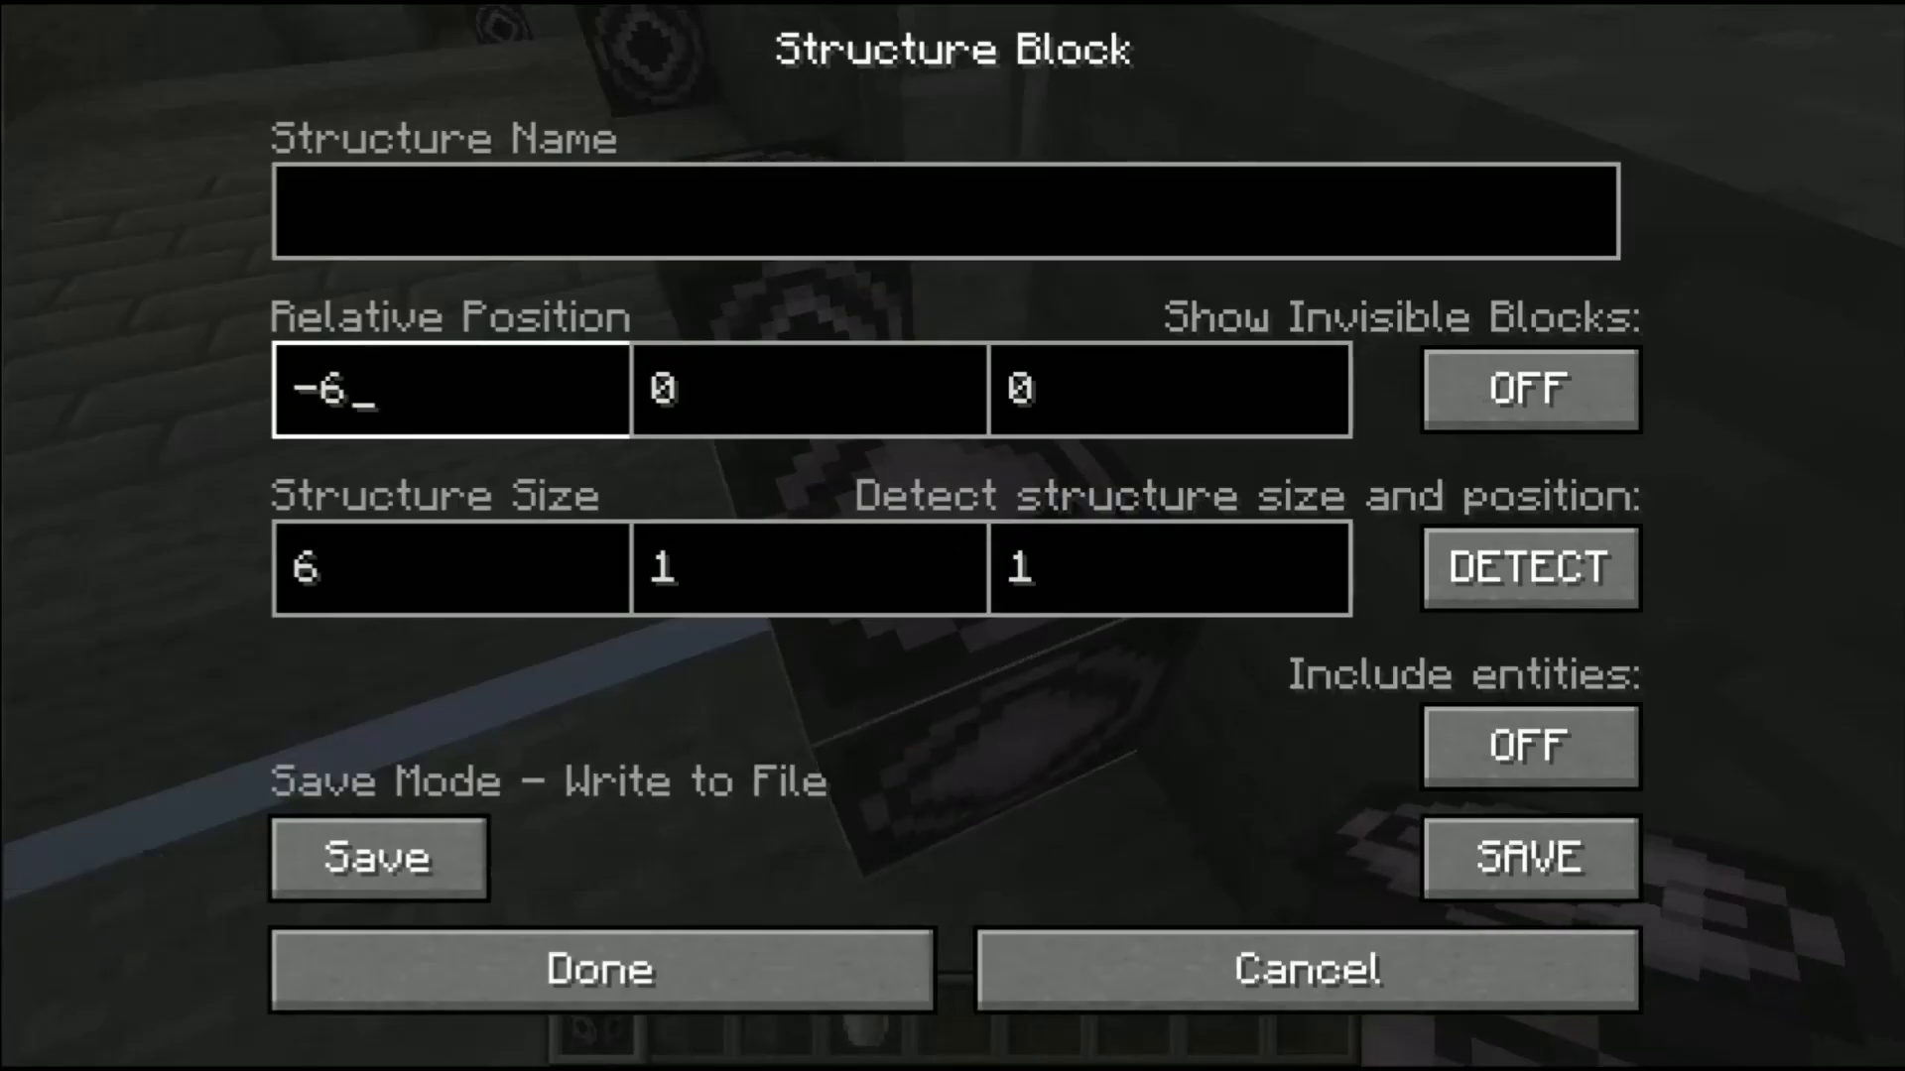
pyautogui.press('Return')
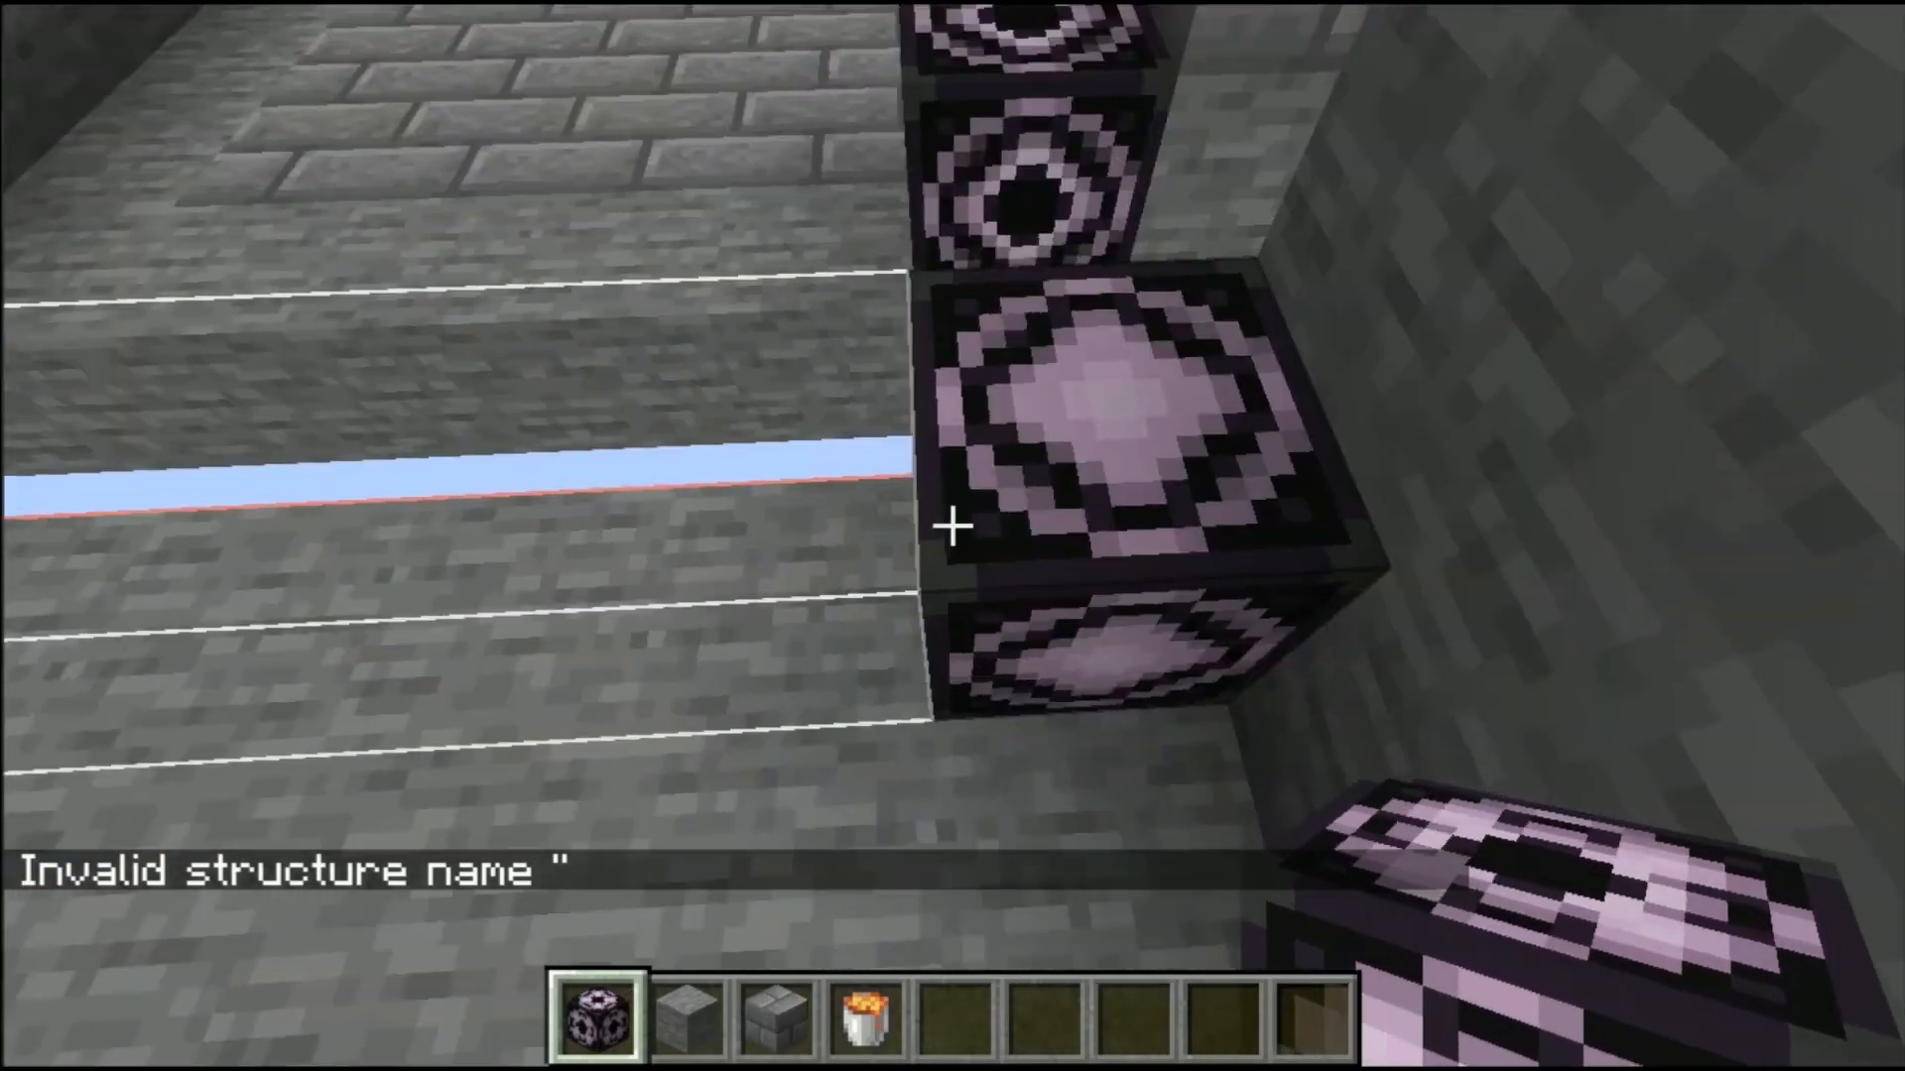
# Step: Set the structure block's relative X position to -5 so the bounding box covers the block itself
pyautogui.rightClick(953, 525)
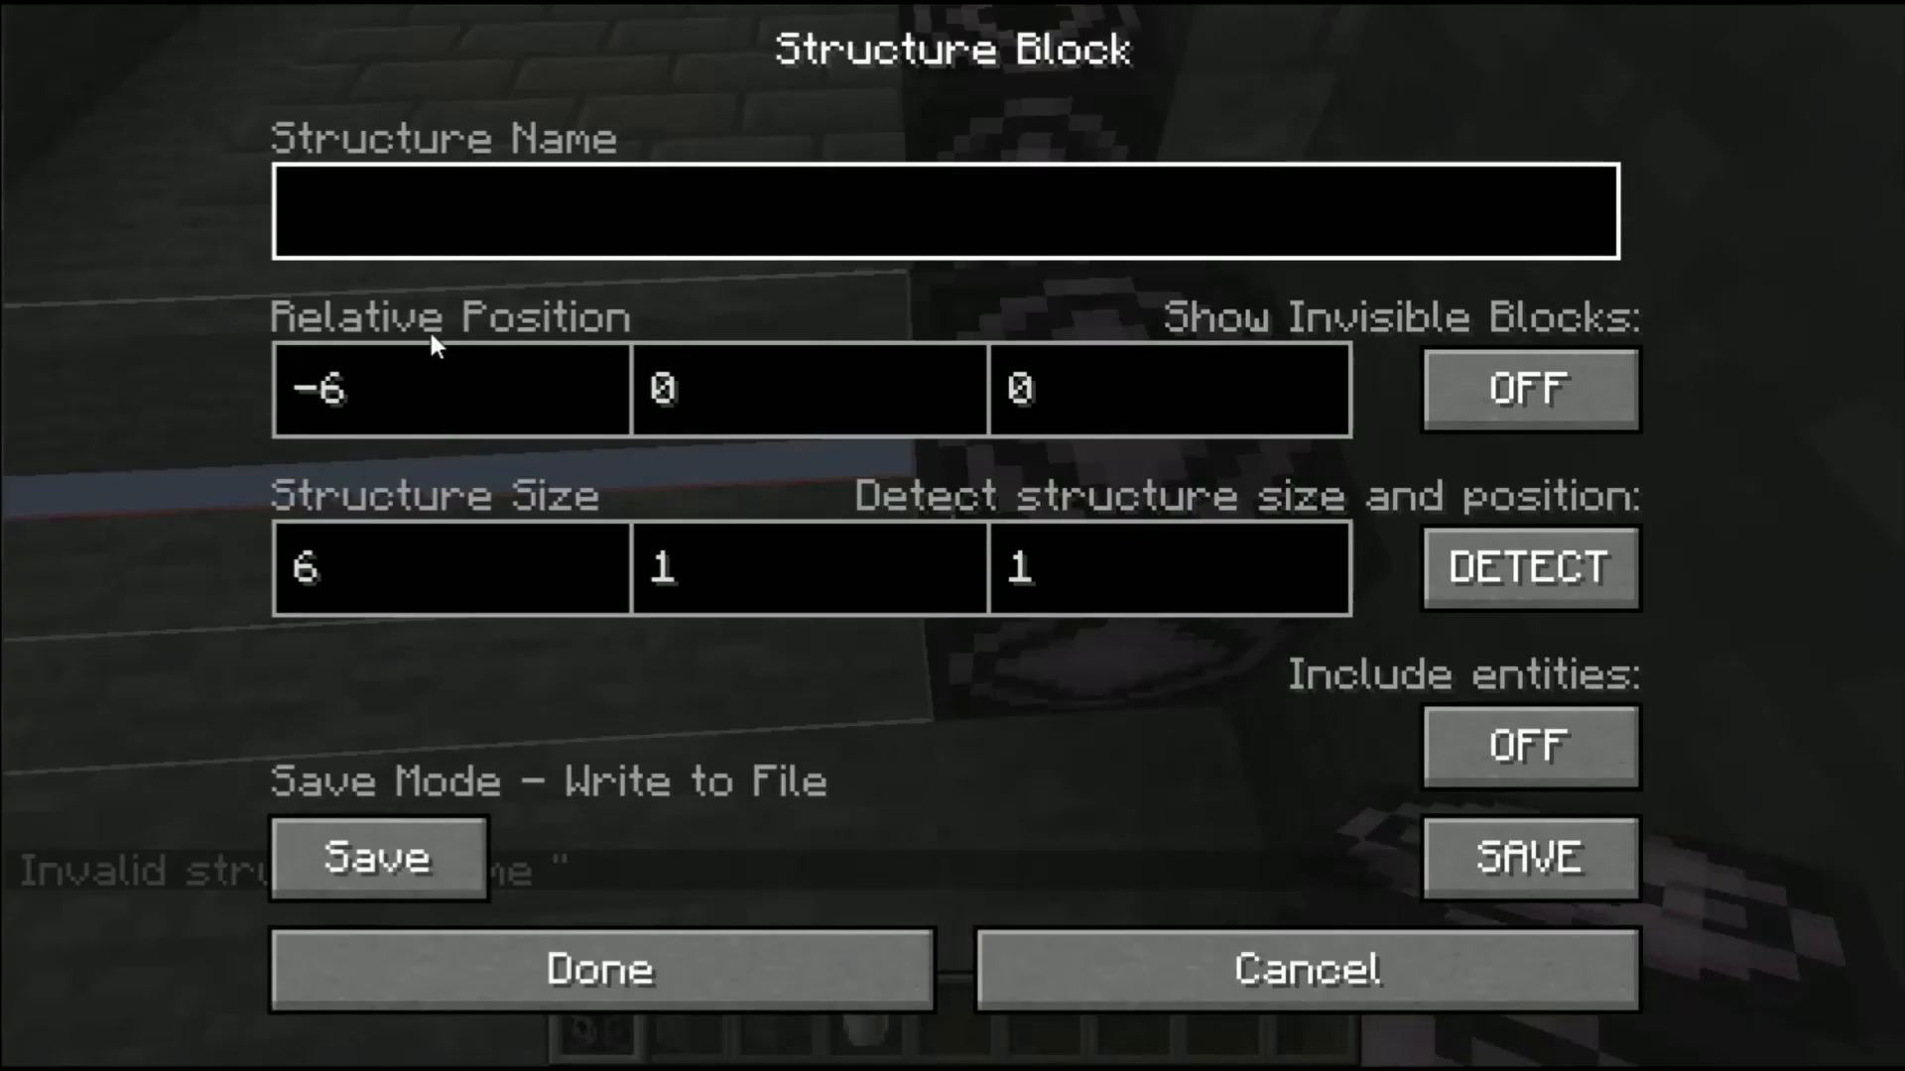
pyautogui.click(438, 376)
pyautogui.press('Return')
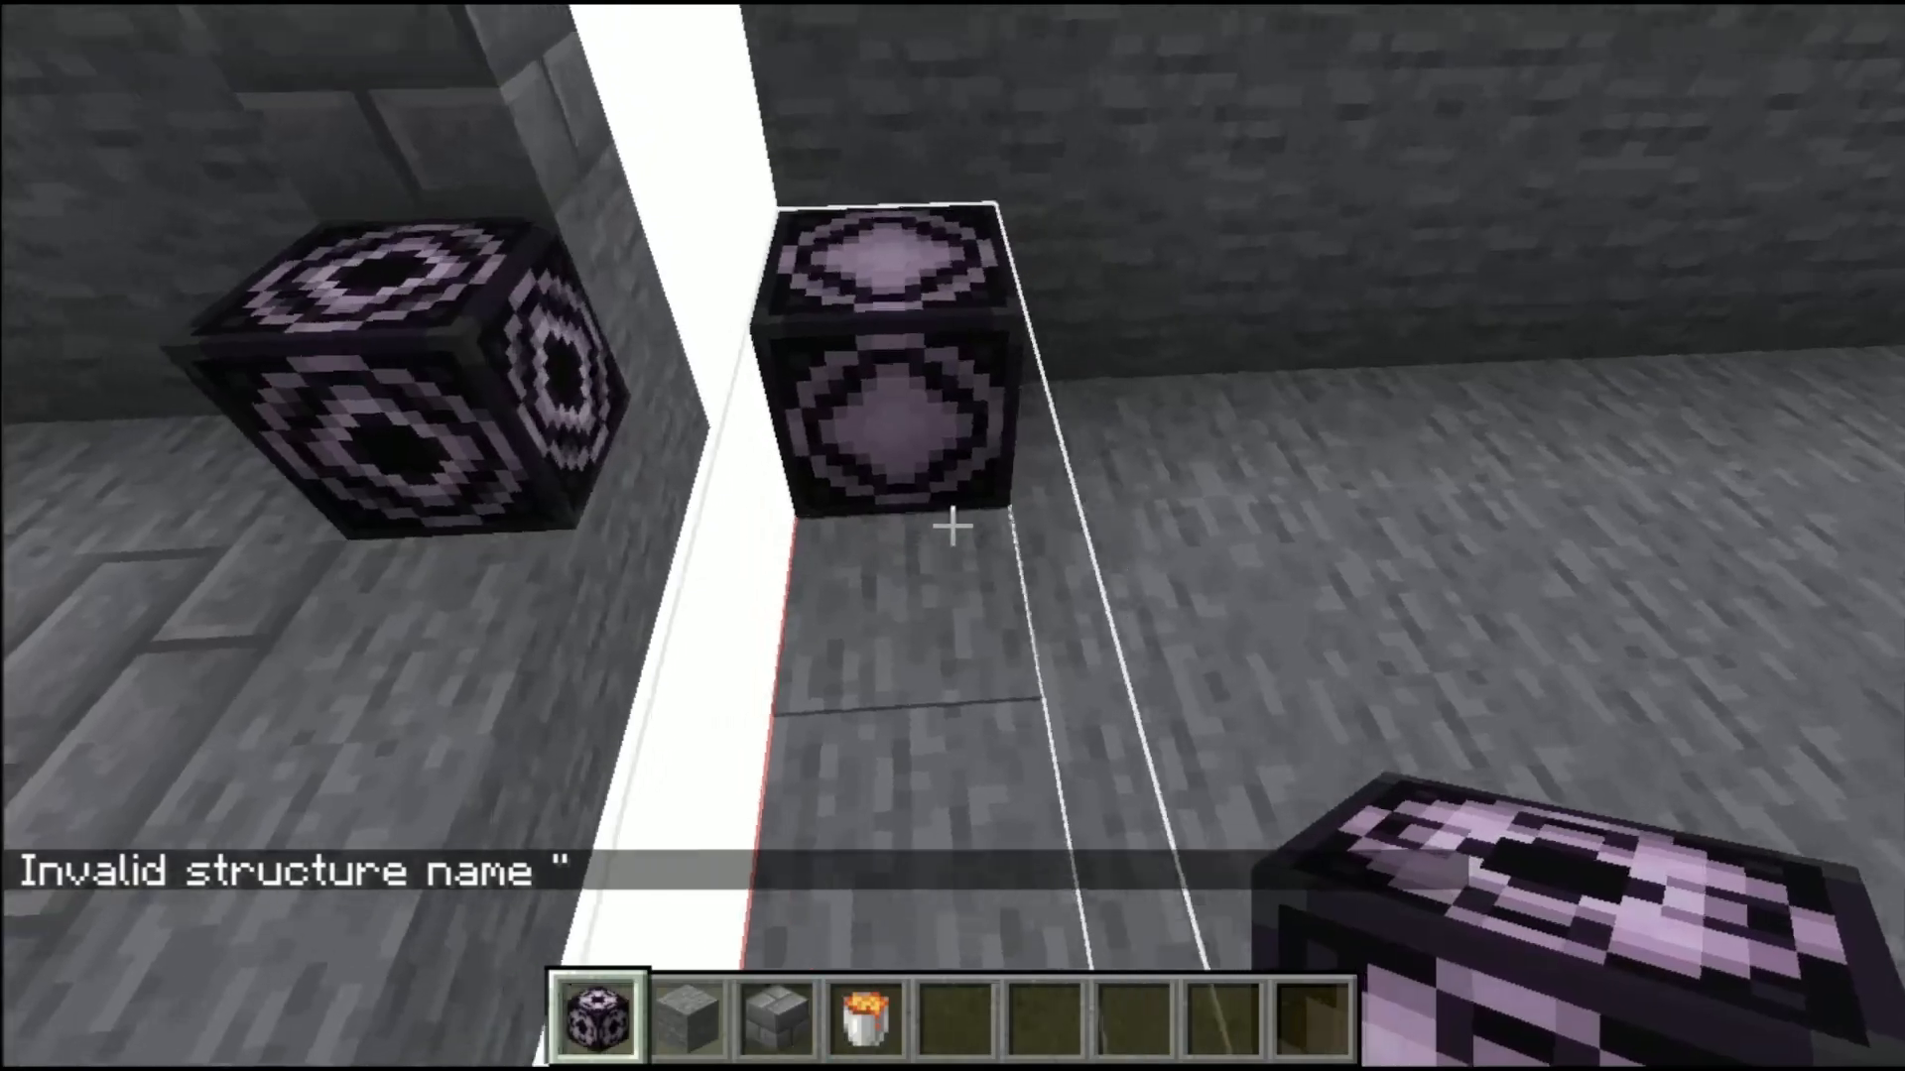
# Step: Name the structure block's structure "door:" and apply the settings
pyautogui.rightClick(953, 526)
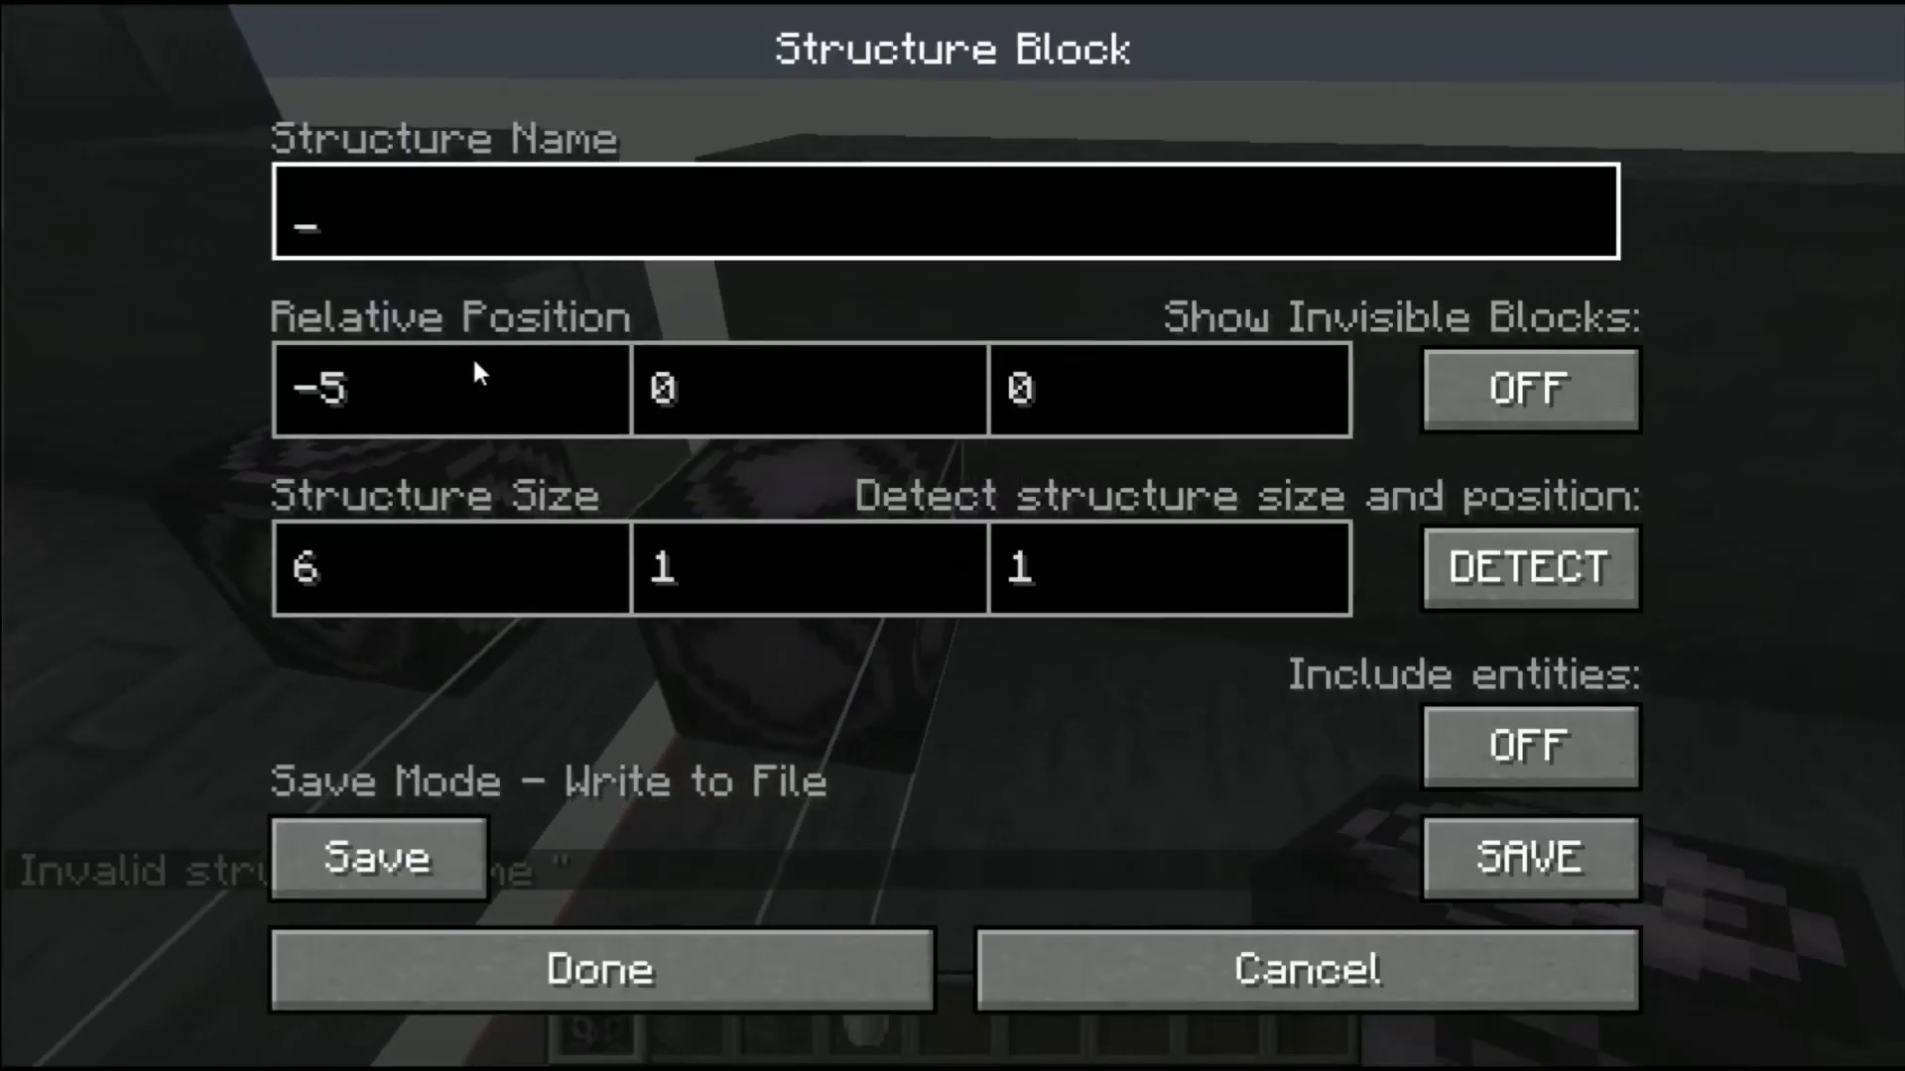
pyautogui.write('d')
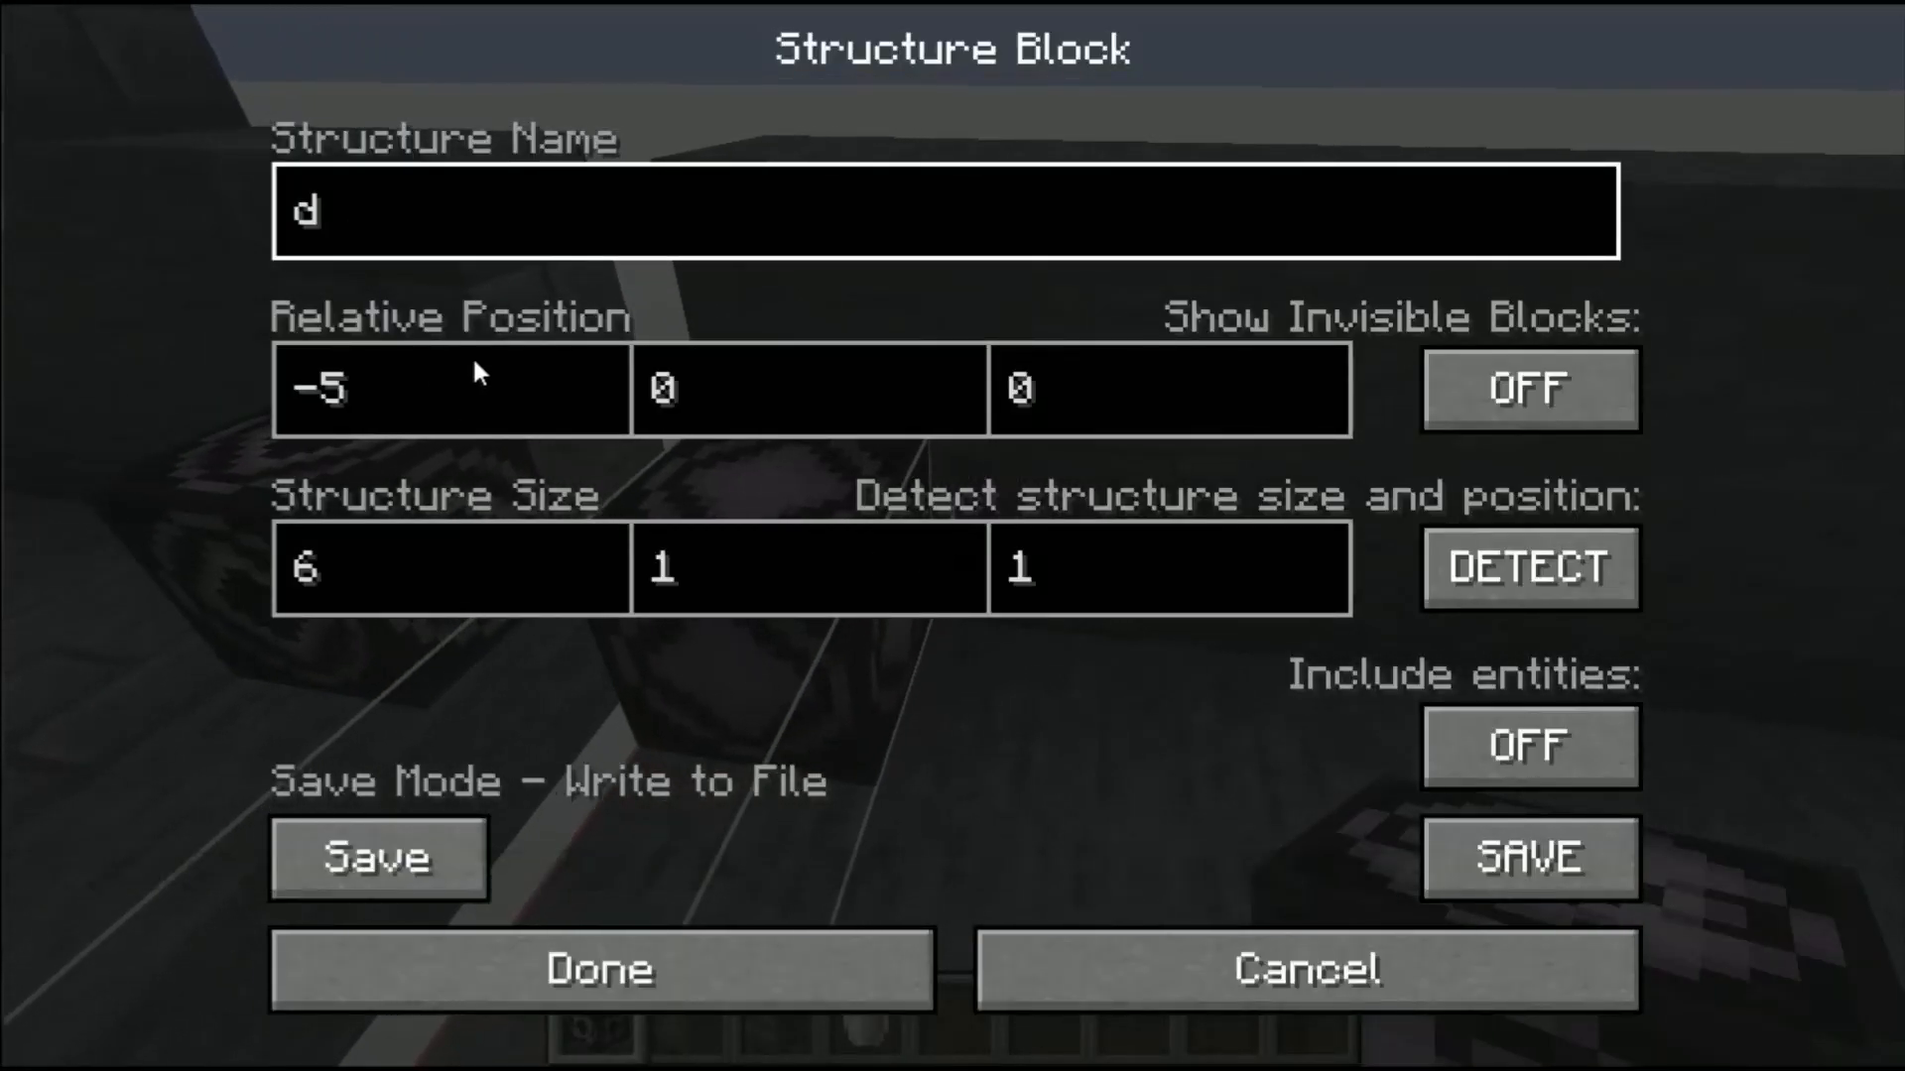
pyautogui.write('oor:')
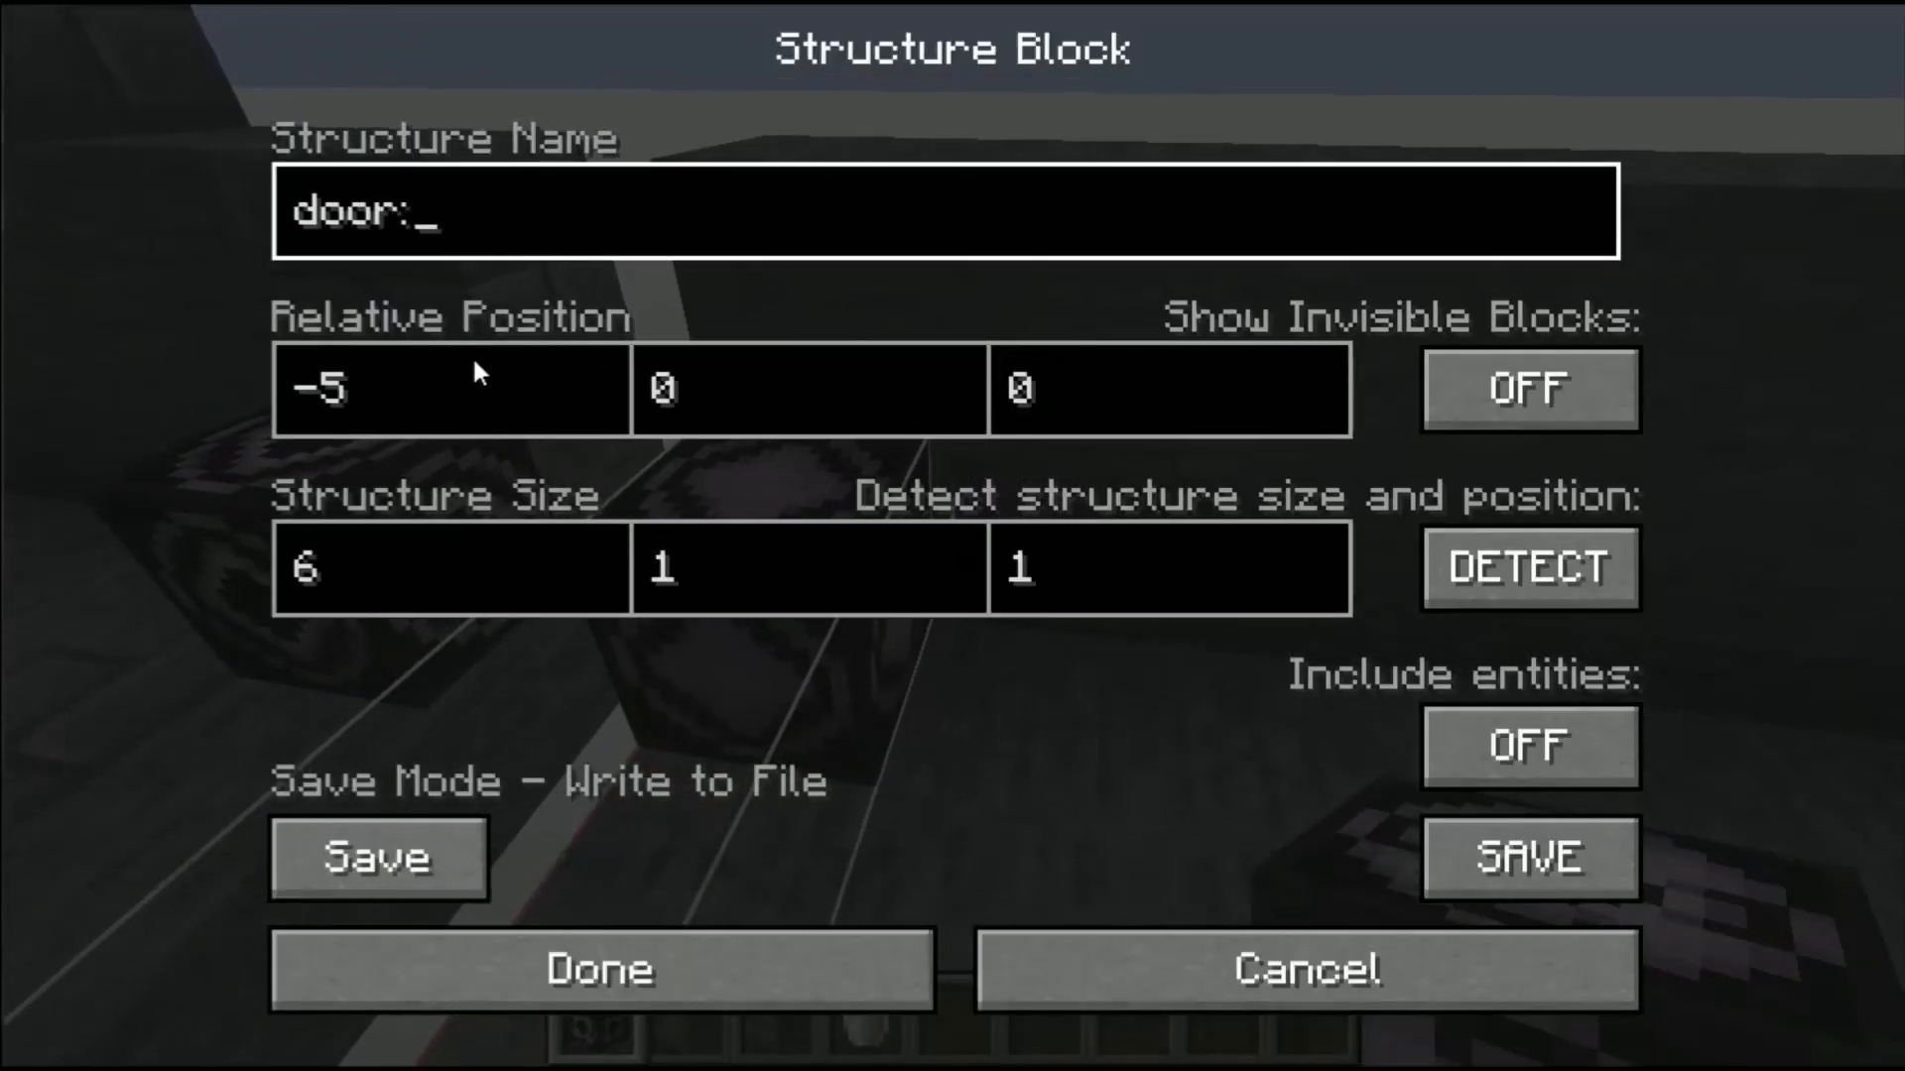
pyautogui.click(708, 964)
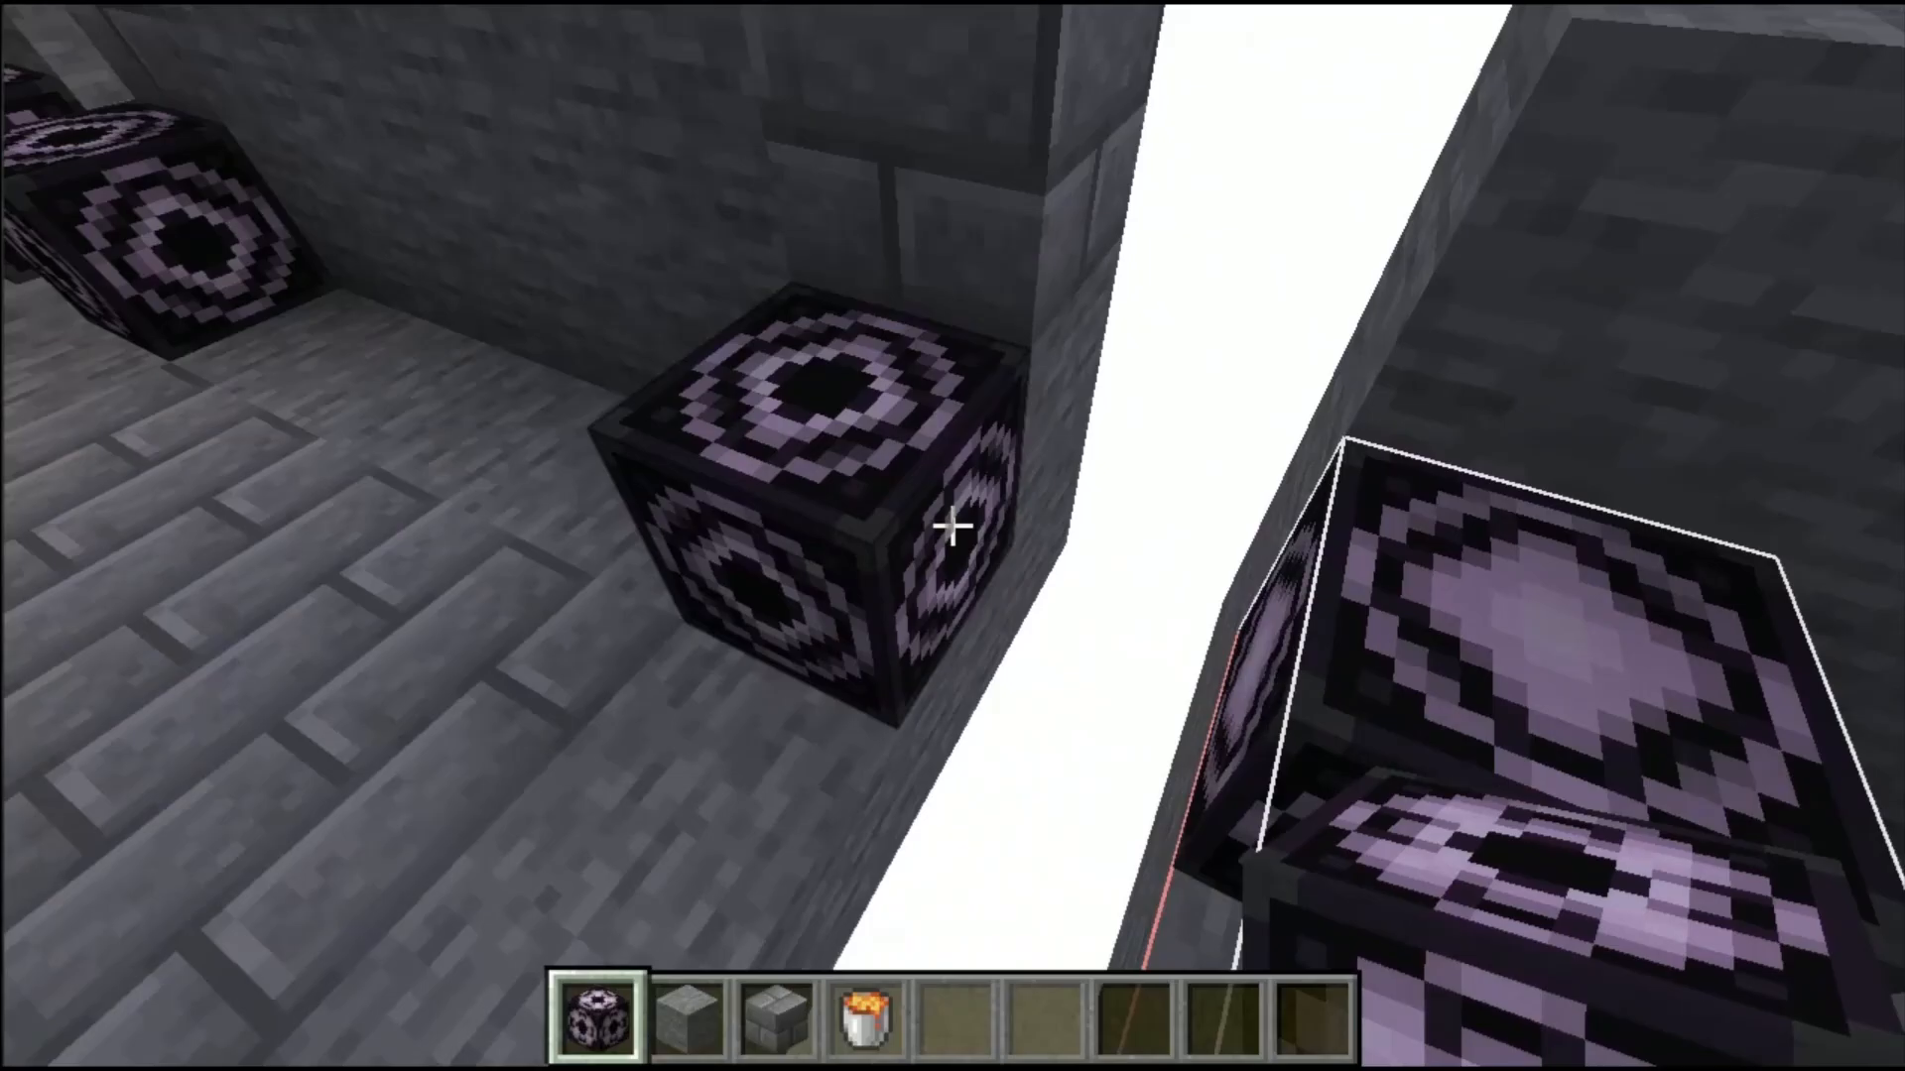
# Step: Name the structure block across the gap, in the small section, "door:" and set its relative position to -5, 0, 0
pyautogui.rightClick(952, 526)
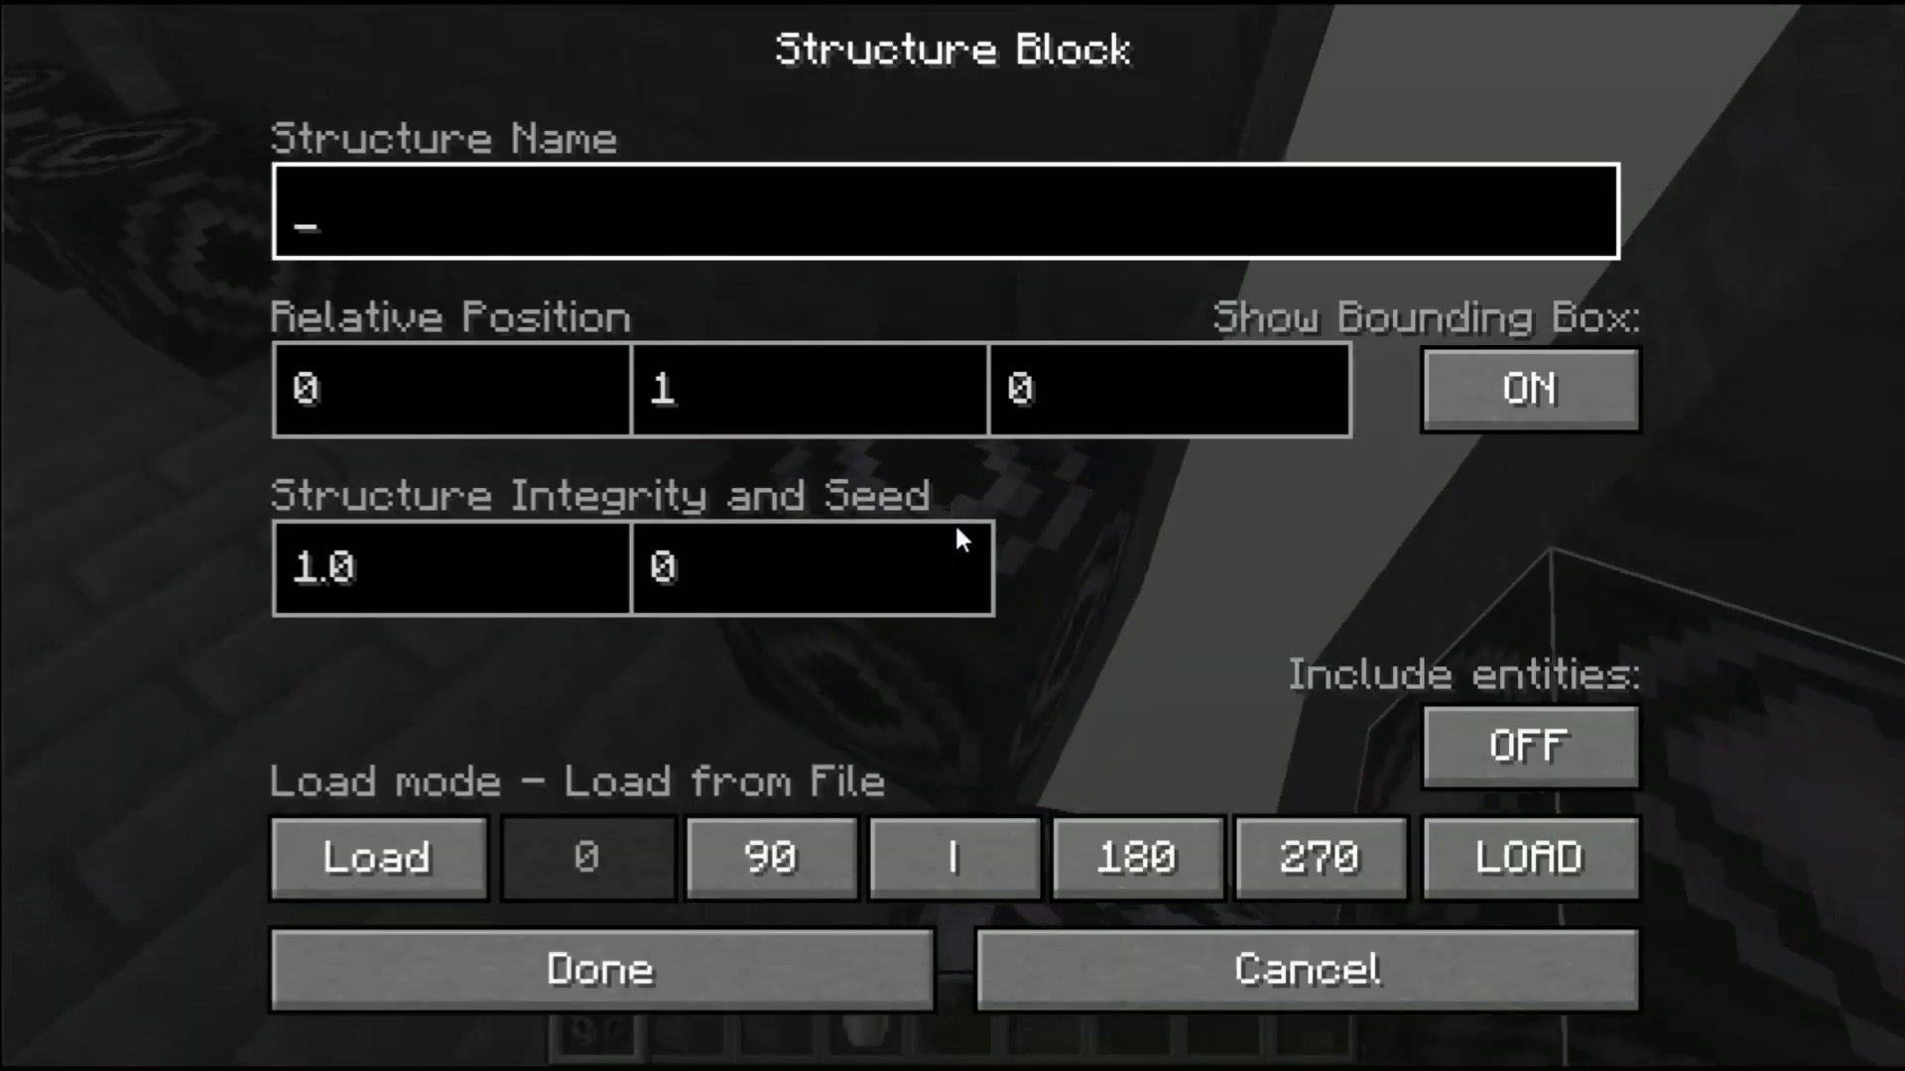
pyautogui.write('door:')
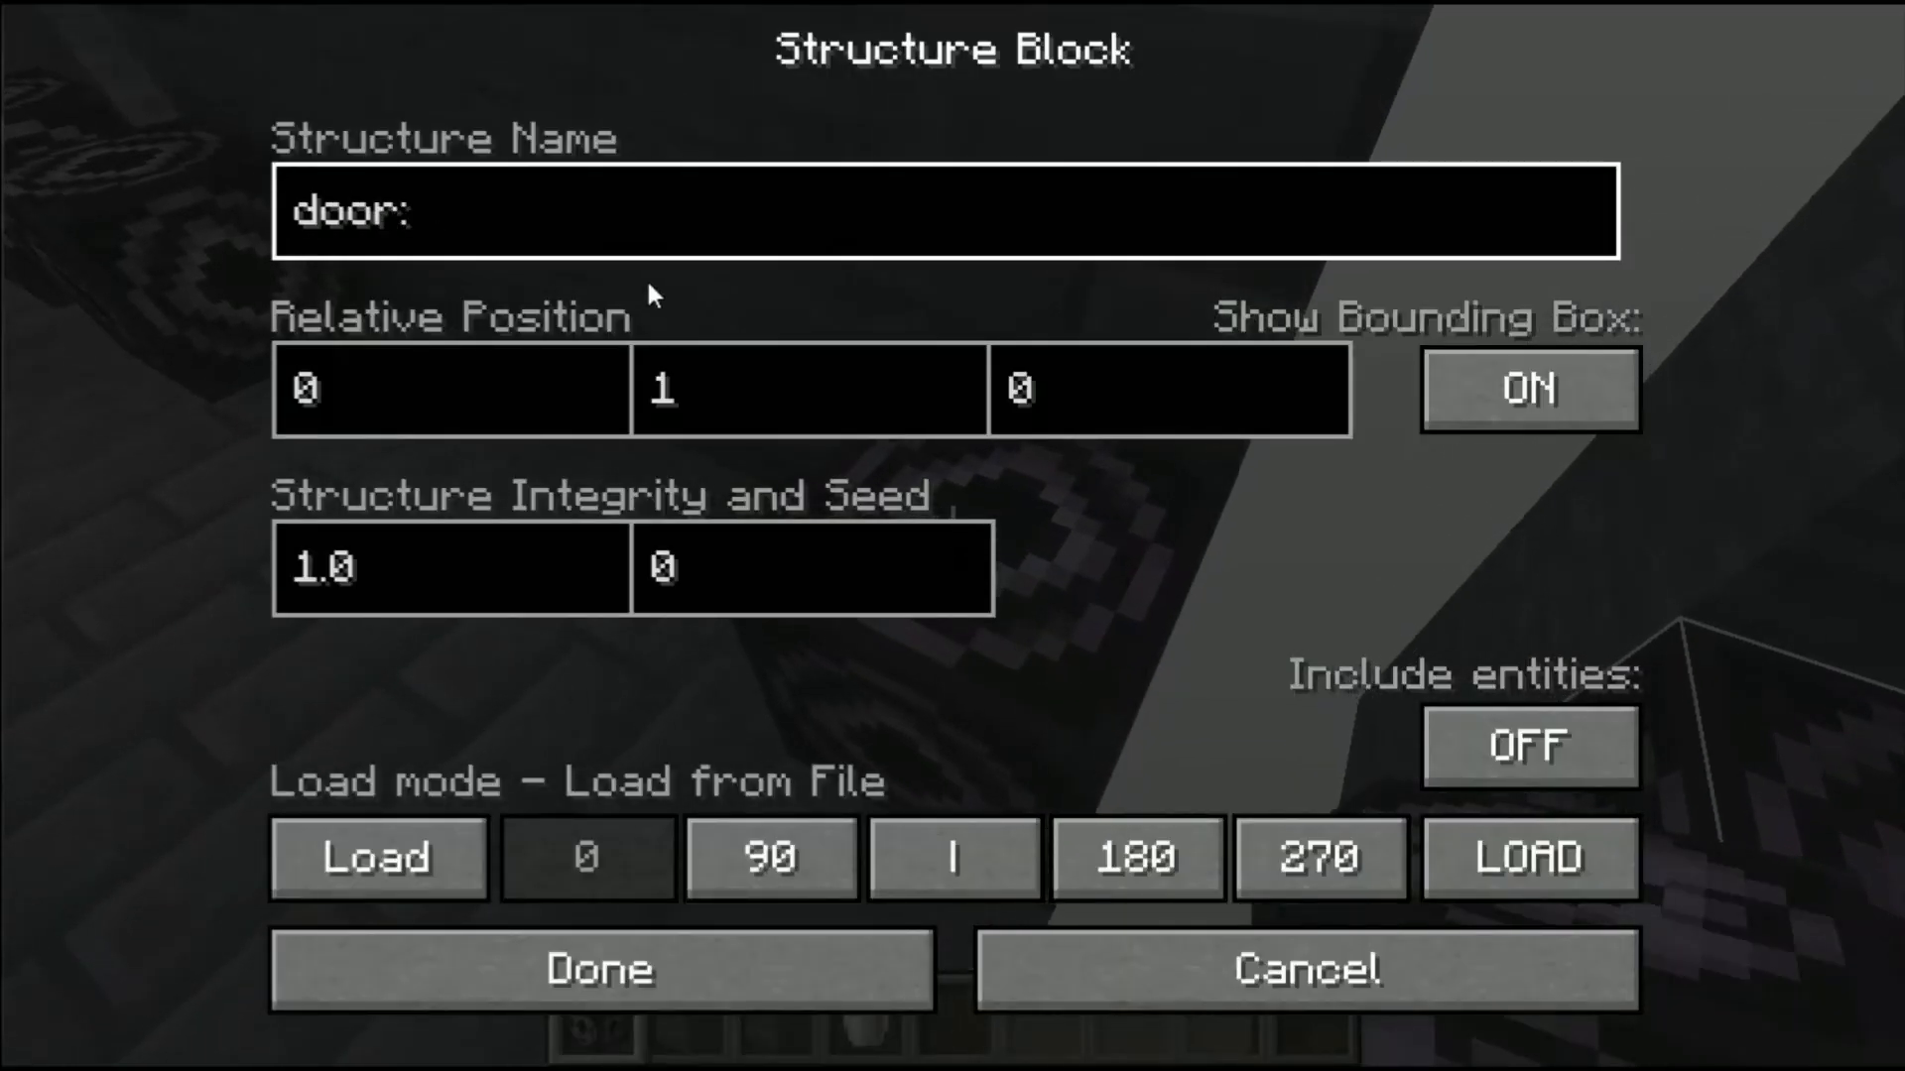
pyautogui.press('Tab')
pyautogui.press('Tab')
pyautogui.hotkey('shift', 'Tab')
pyautogui.write('-')
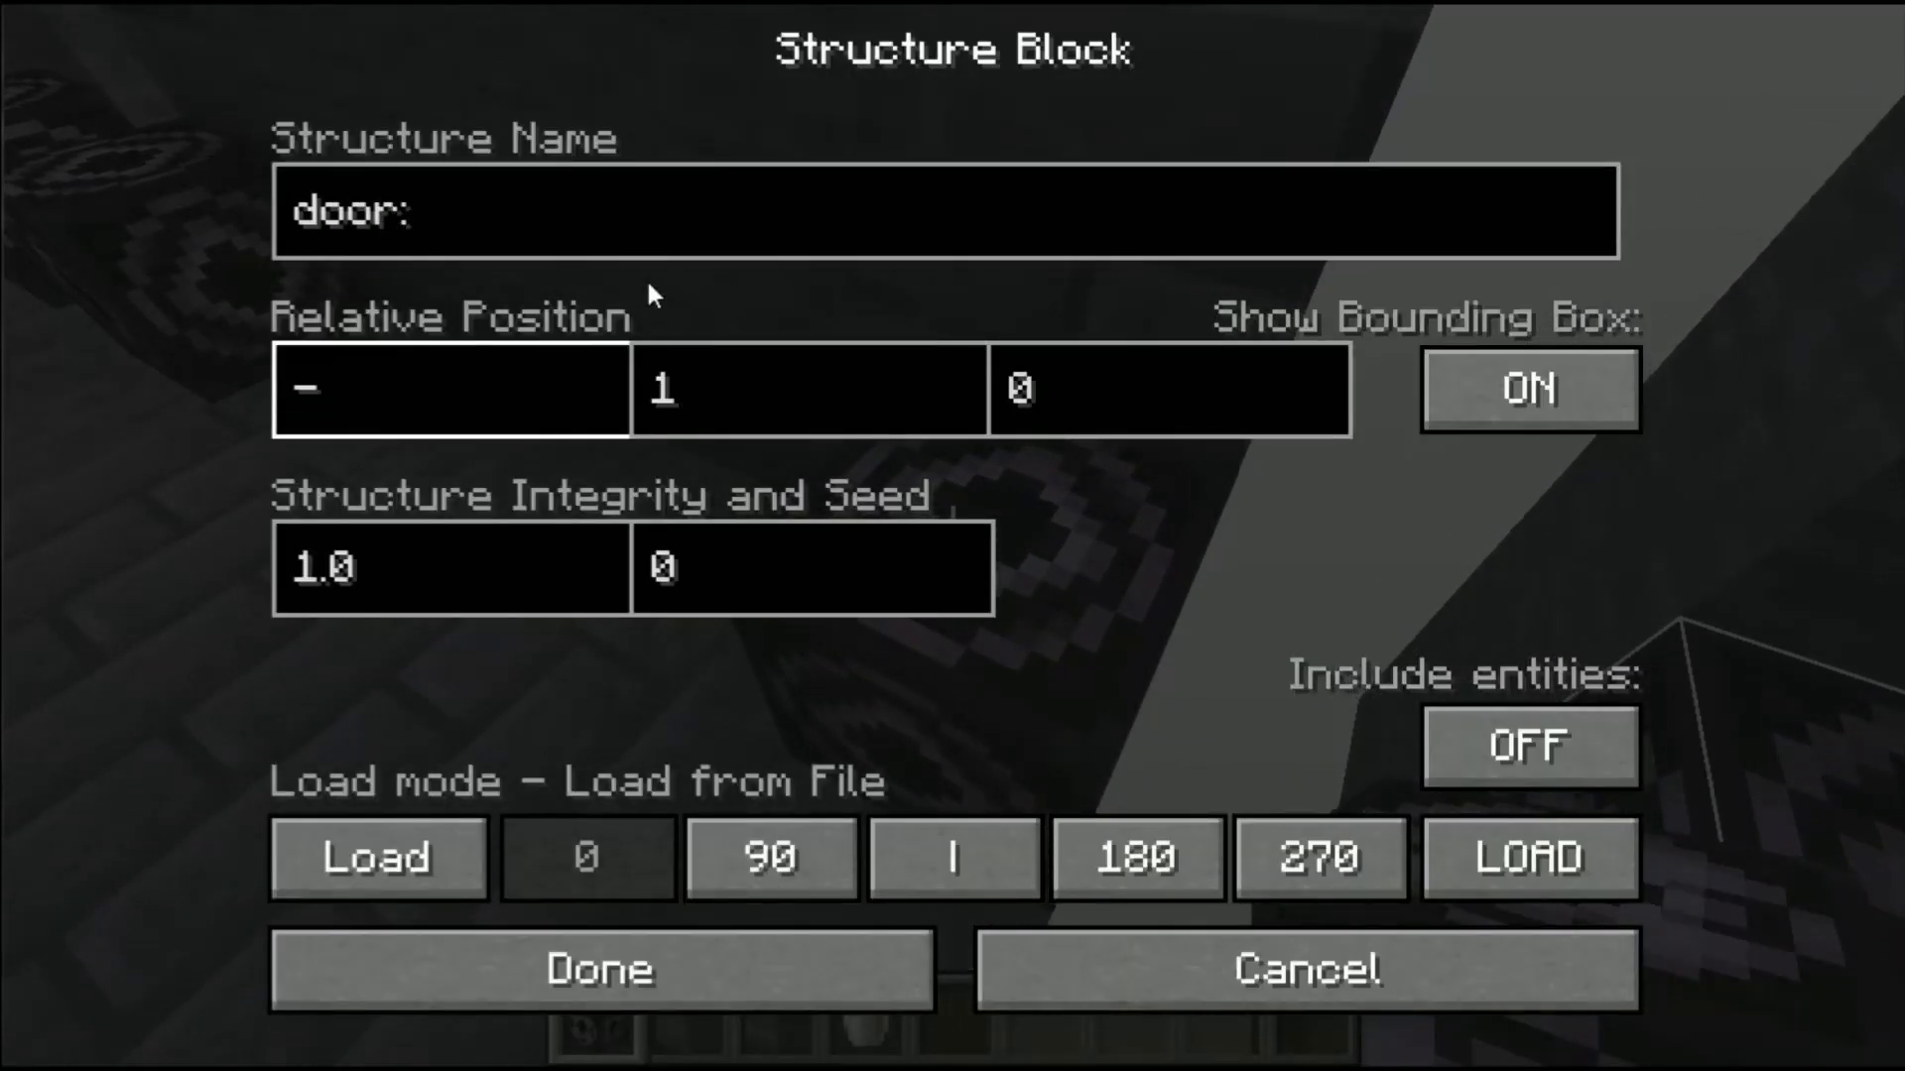
pyautogui.write('5')
pyautogui.press('Tab')
pyautogui.press('BackSpace')
pyautogui.write('0')
pyautogui.press('Tab')
pyautogui.press('Tab')
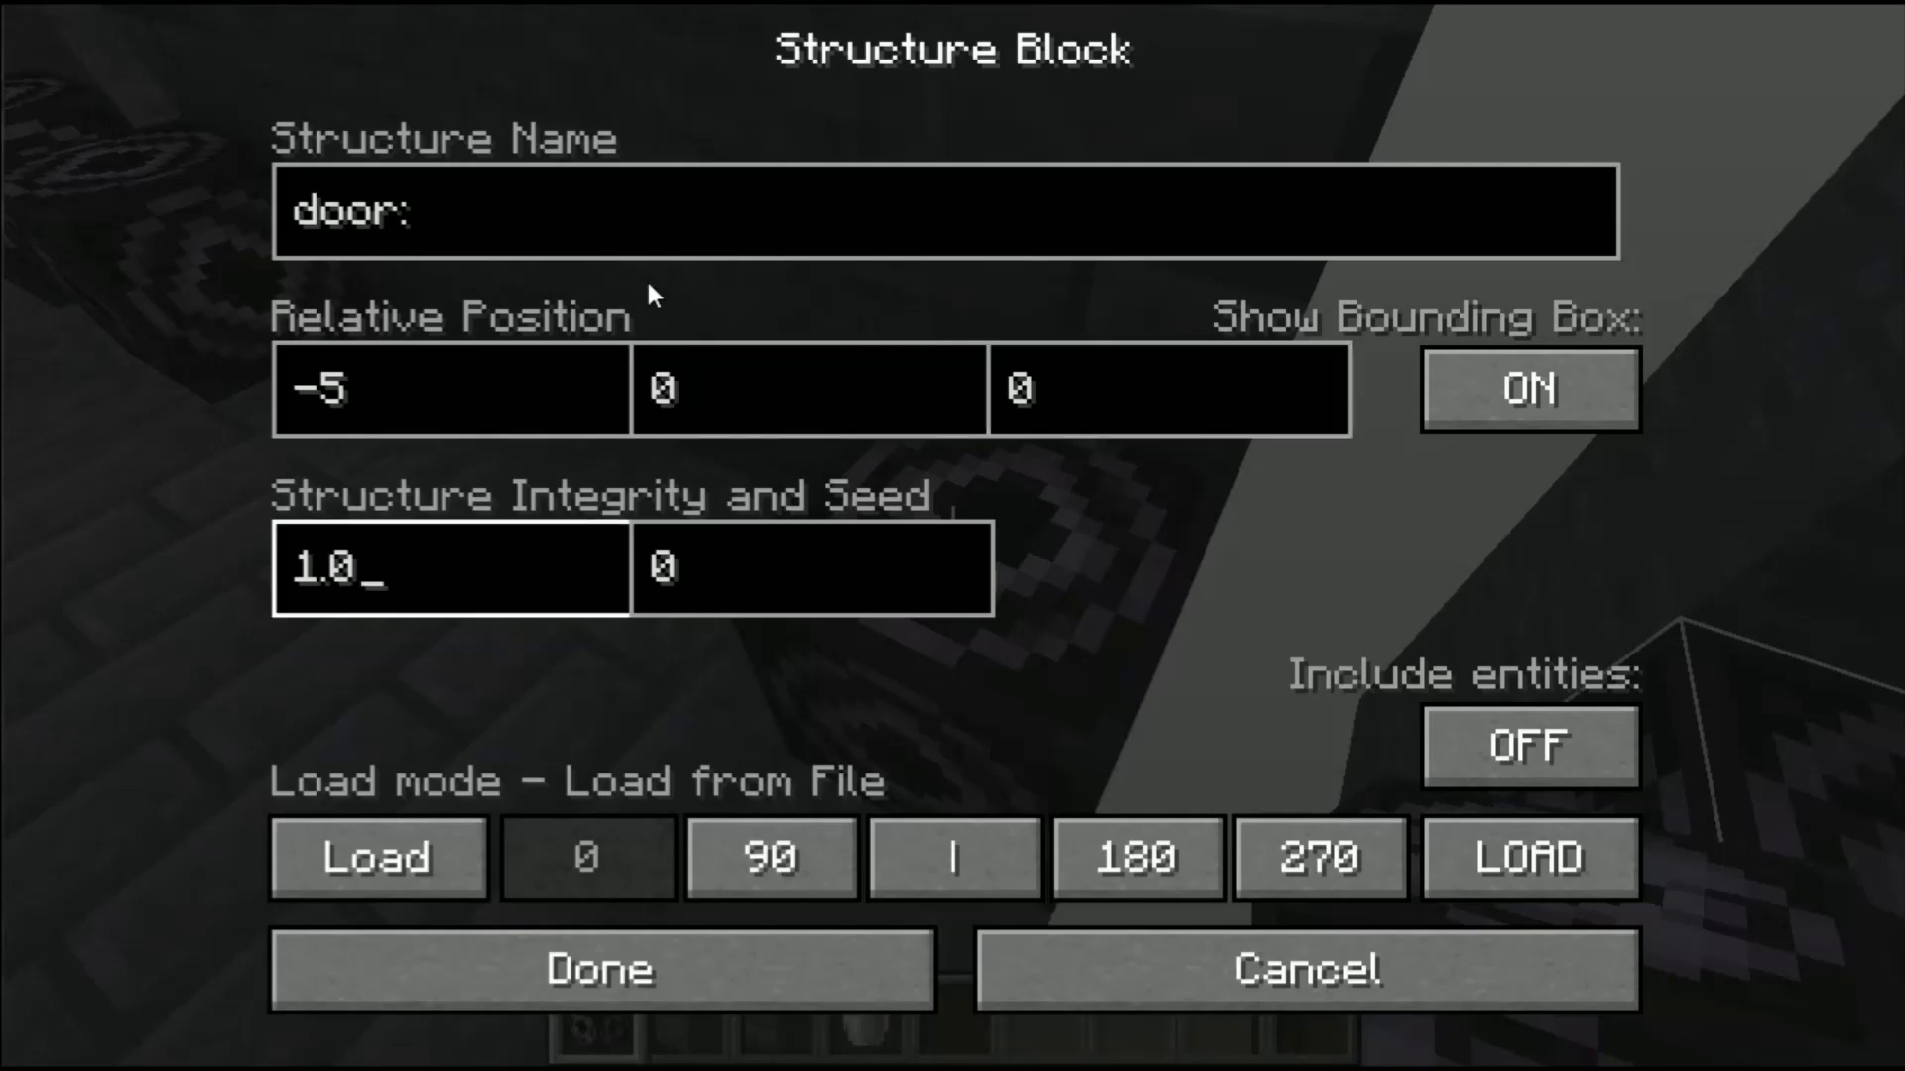
# Step: Switch the small section's structure block to Save mode and set its structure size to 6, 1, 1
pyautogui.click(431, 860)
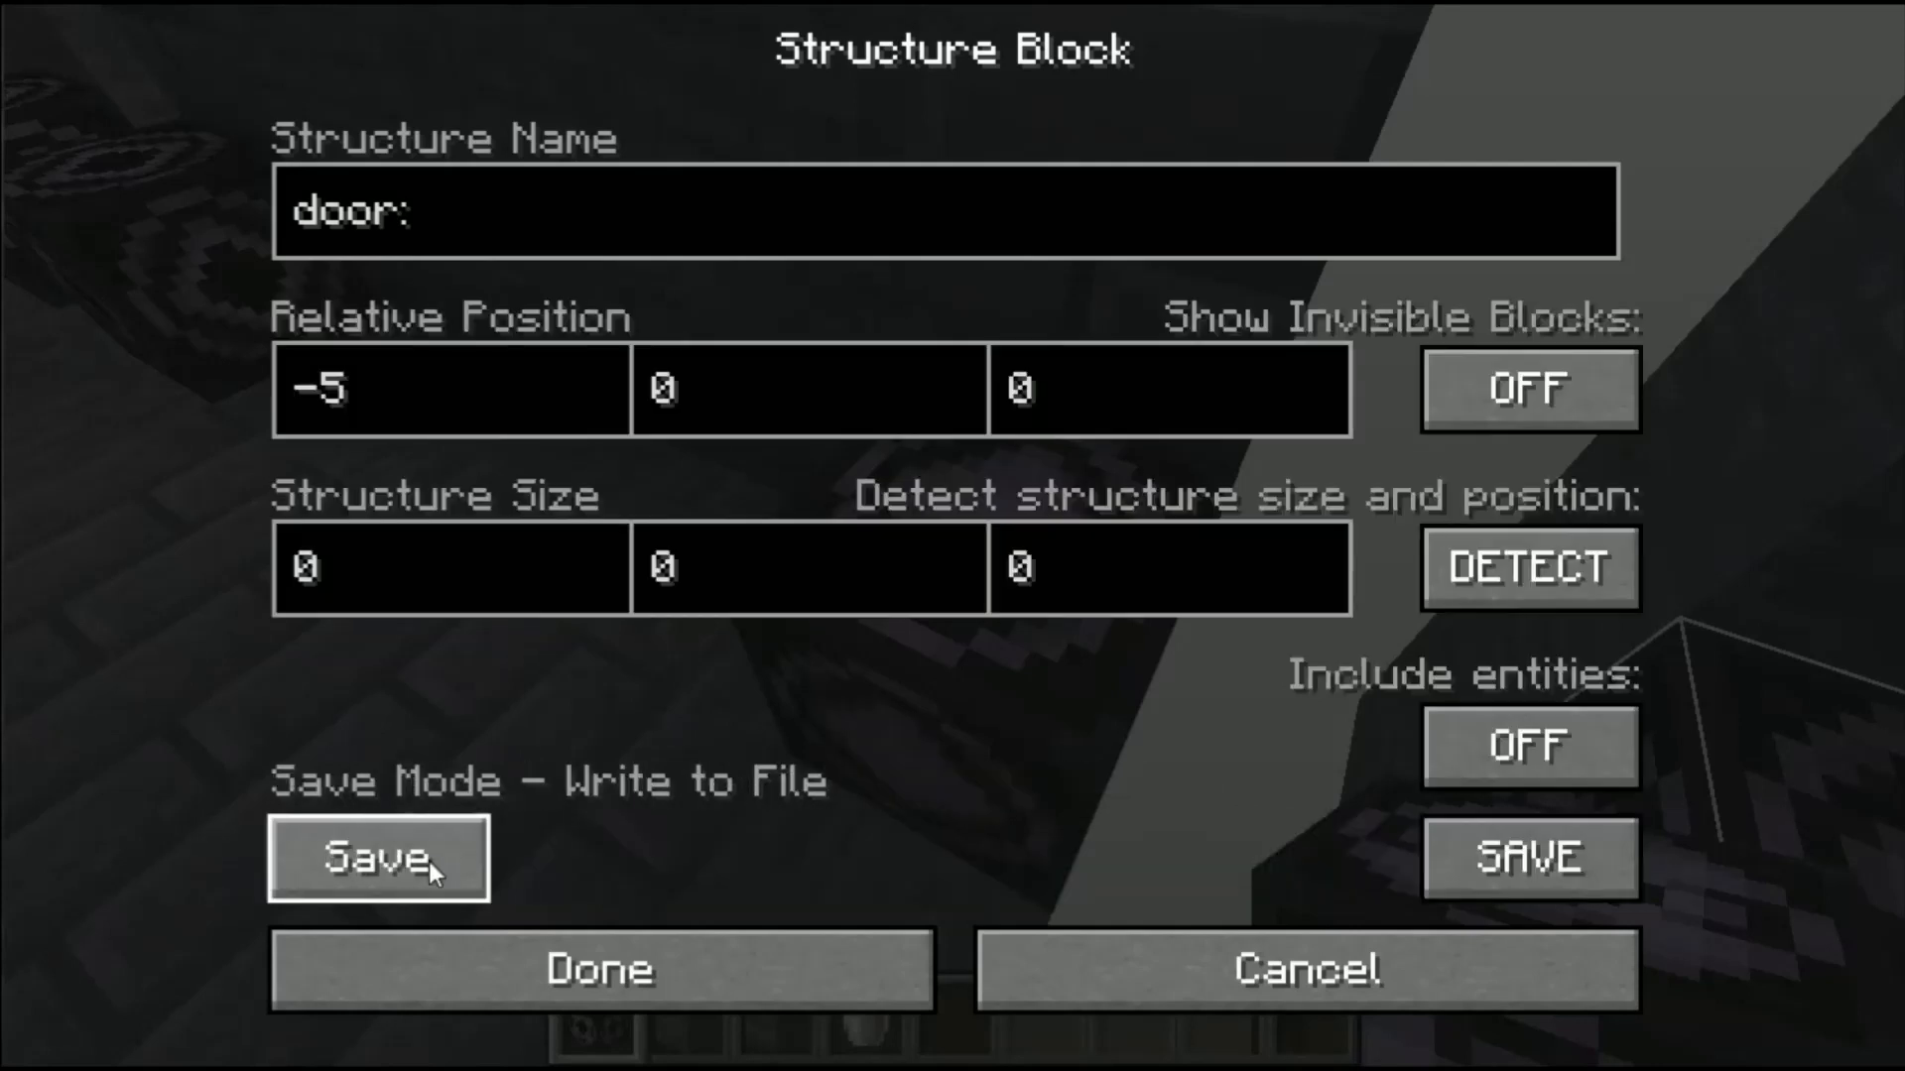
pyautogui.click(466, 586)
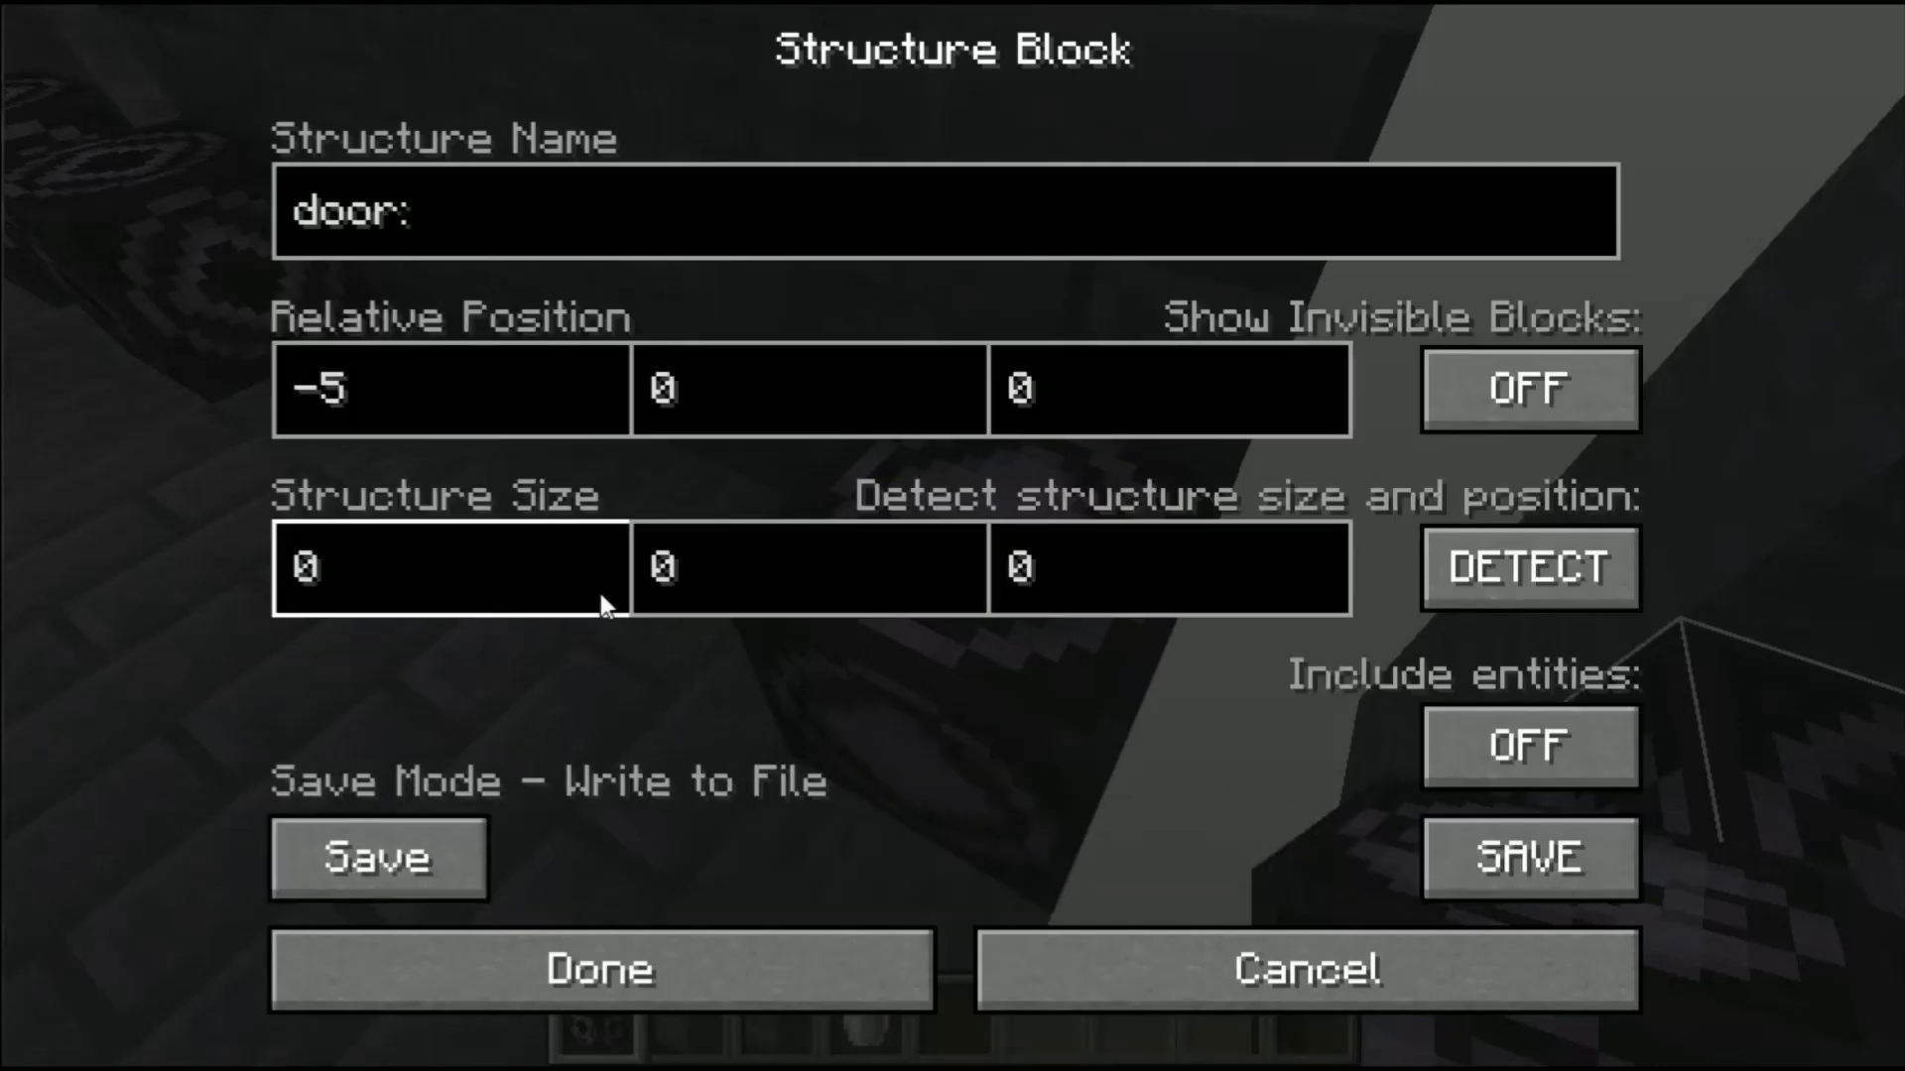
pyautogui.press('BackSpace')
pyautogui.write('6')
pyautogui.press('Tab')
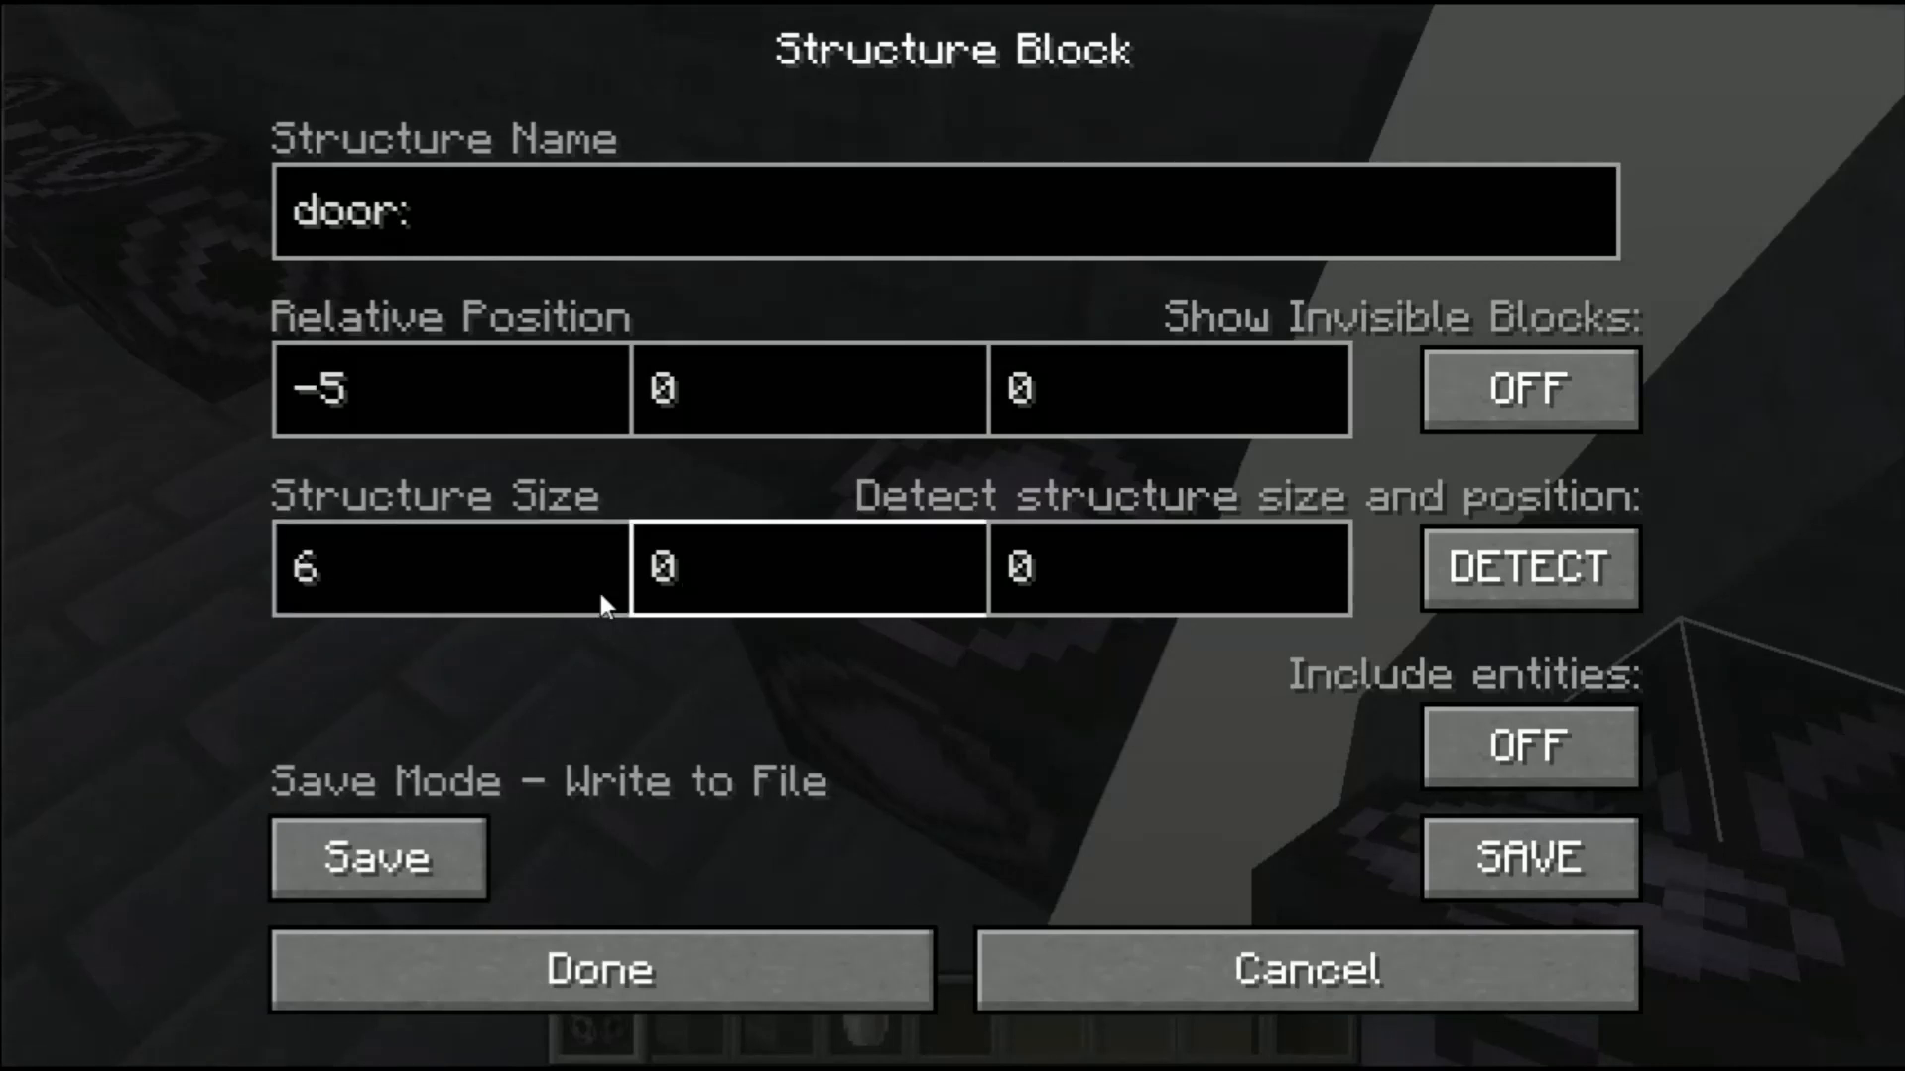
pyautogui.press('BackSpace')
pyautogui.write('1')
pyautogui.press('Tab')
pyautogui.press('BackSpace')
pyautogui.write('1')
pyautogui.press('Return')
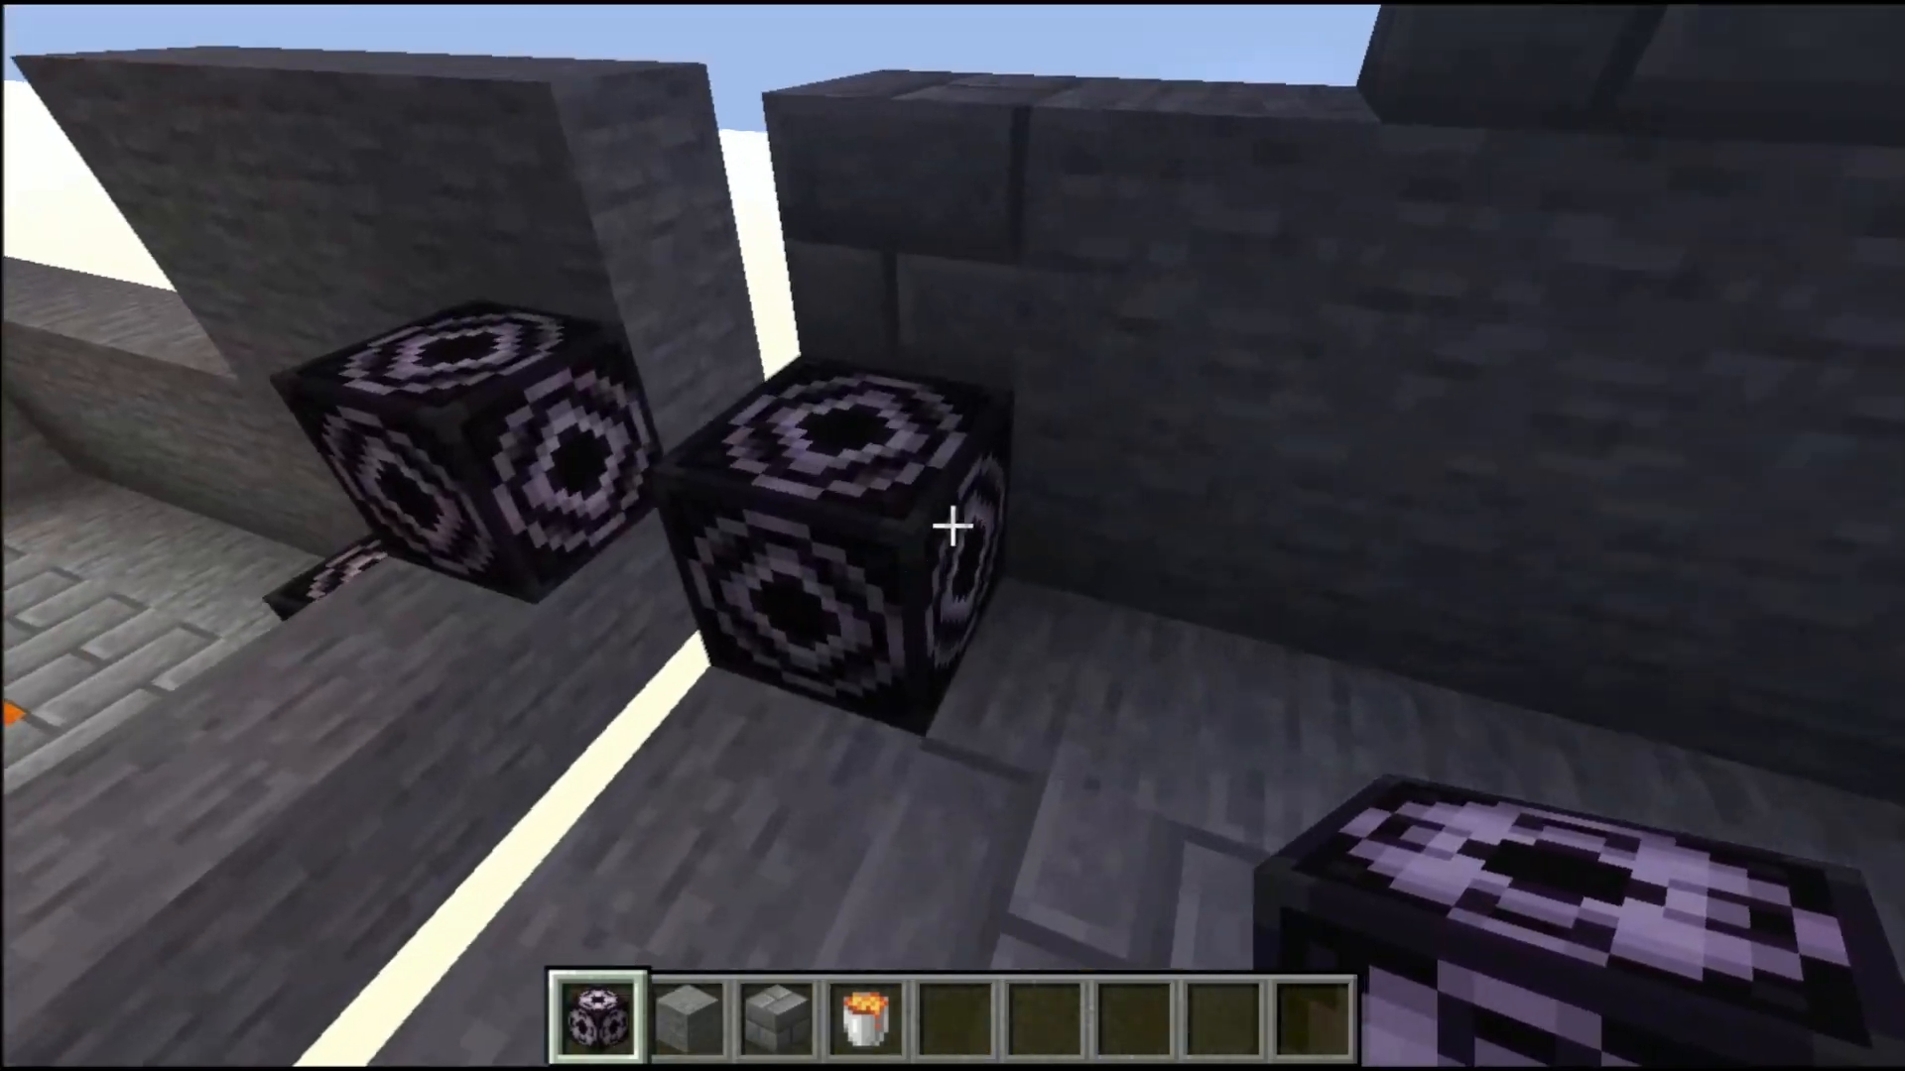
# Step: Open the small section's structure block at the gap facing the lava room and name its structure "door"
pyautogui.click(952, 526)
pyautogui.rightClick(952, 526)
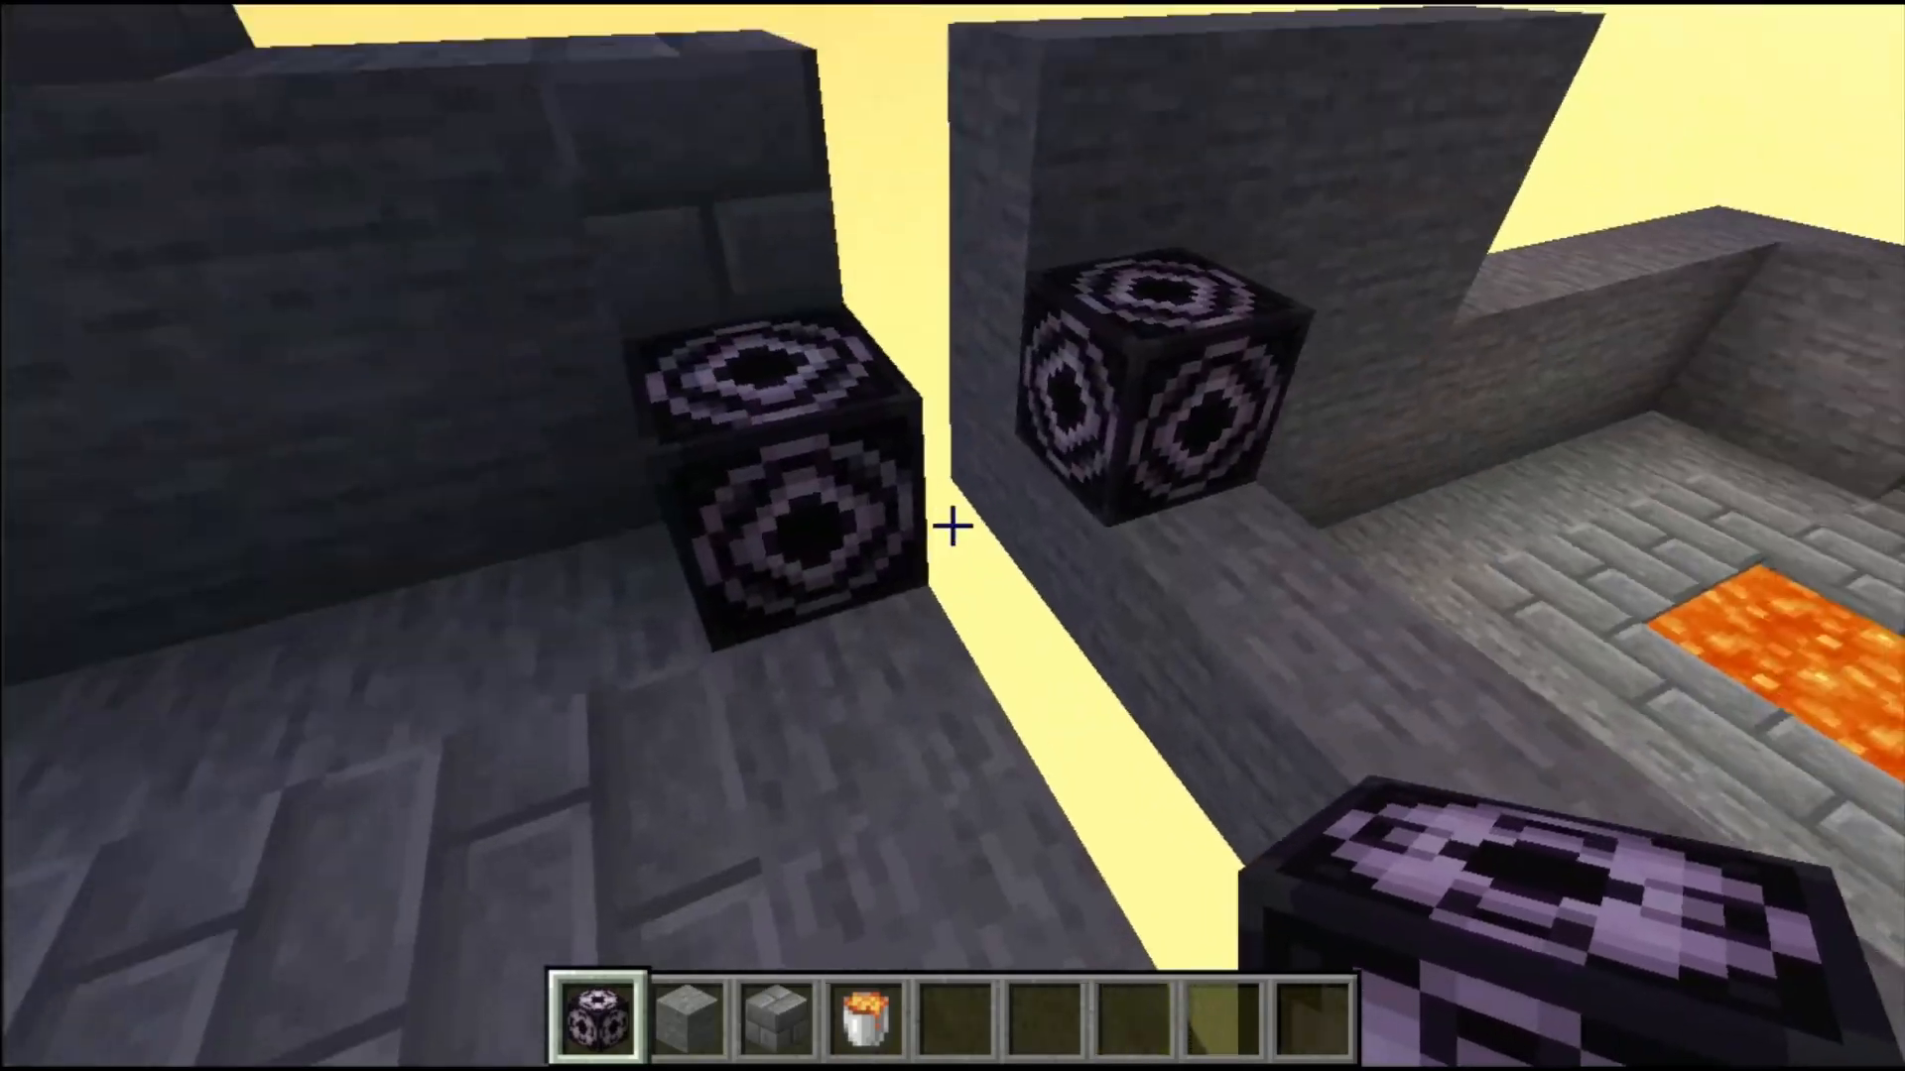
pyautogui.rightClick(953, 525)
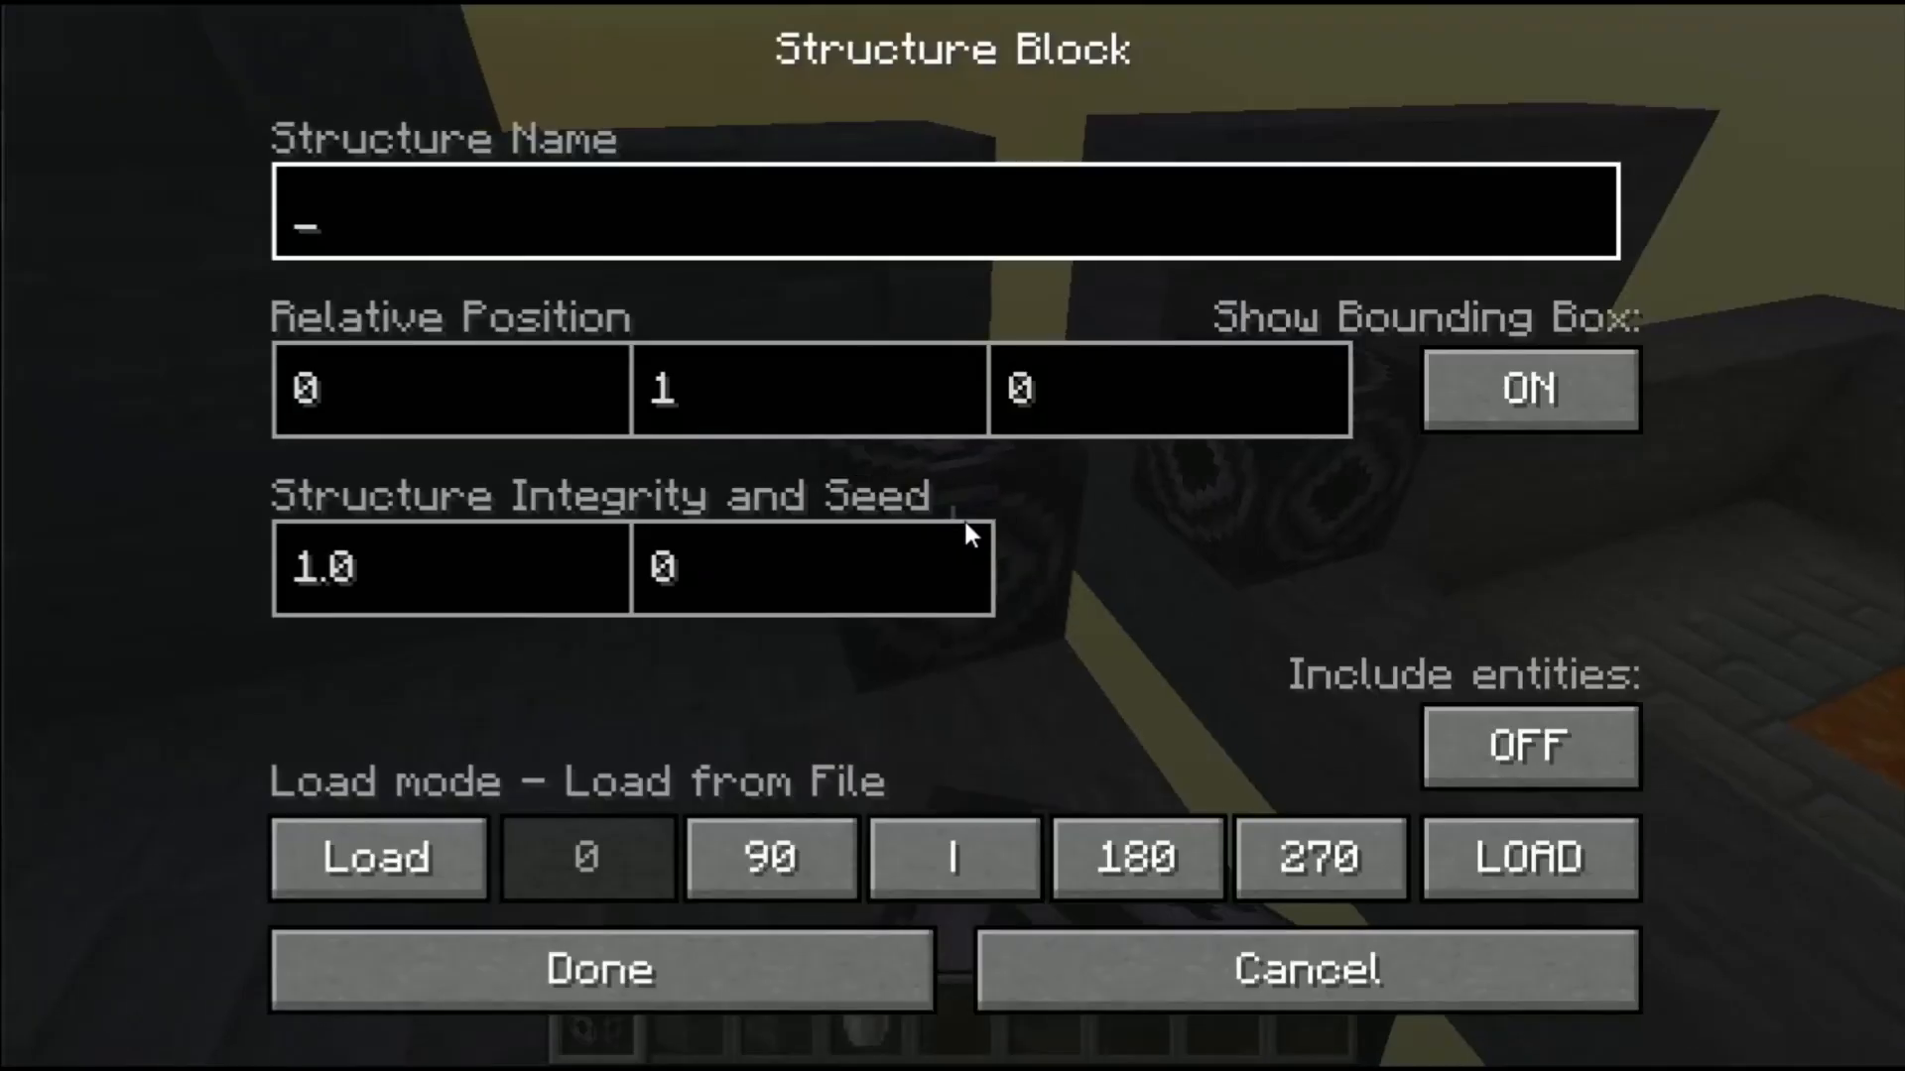
pyautogui.click(396, 412)
pyautogui.click(562, 191)
pyautogui.write('door_')
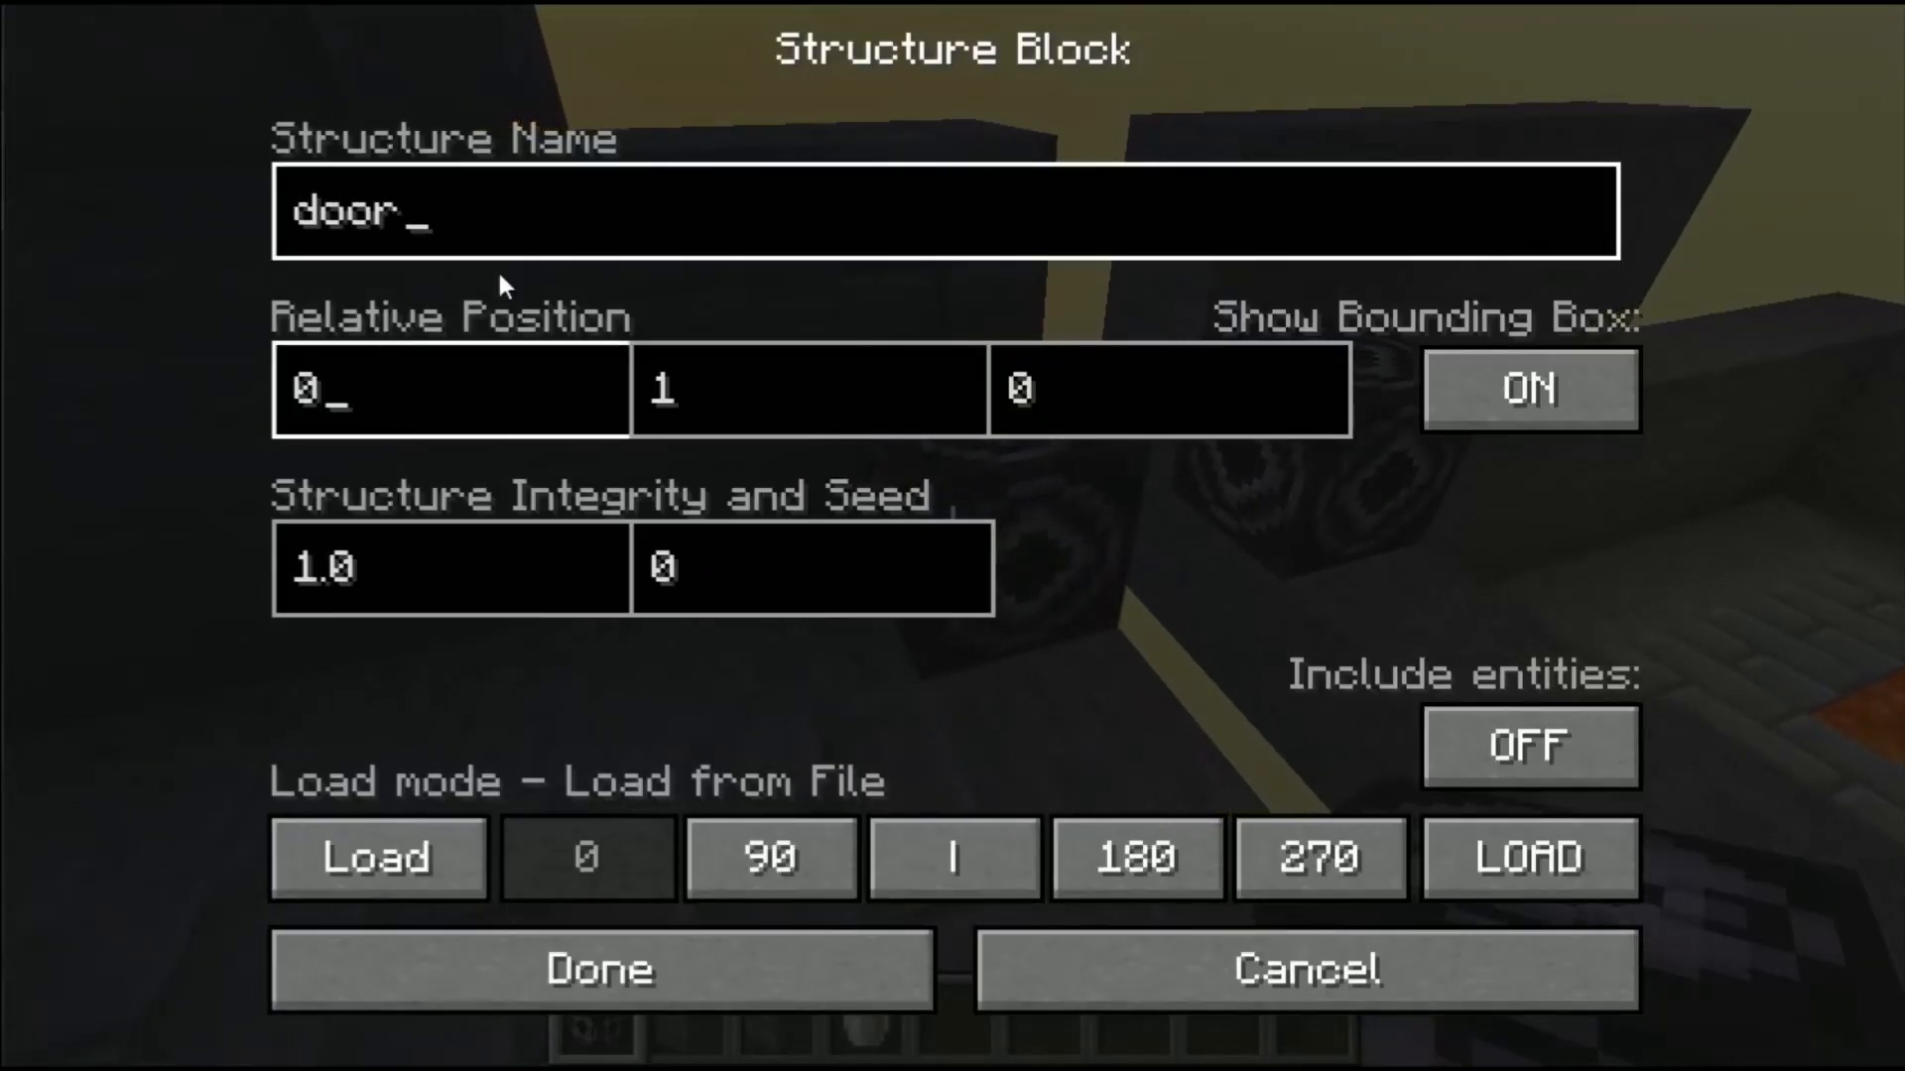
# Step: Set the small section's structure block relative position to 0, 0, 0
pyautogui.click(355, 422)
pyautogui.press('BackSpace')
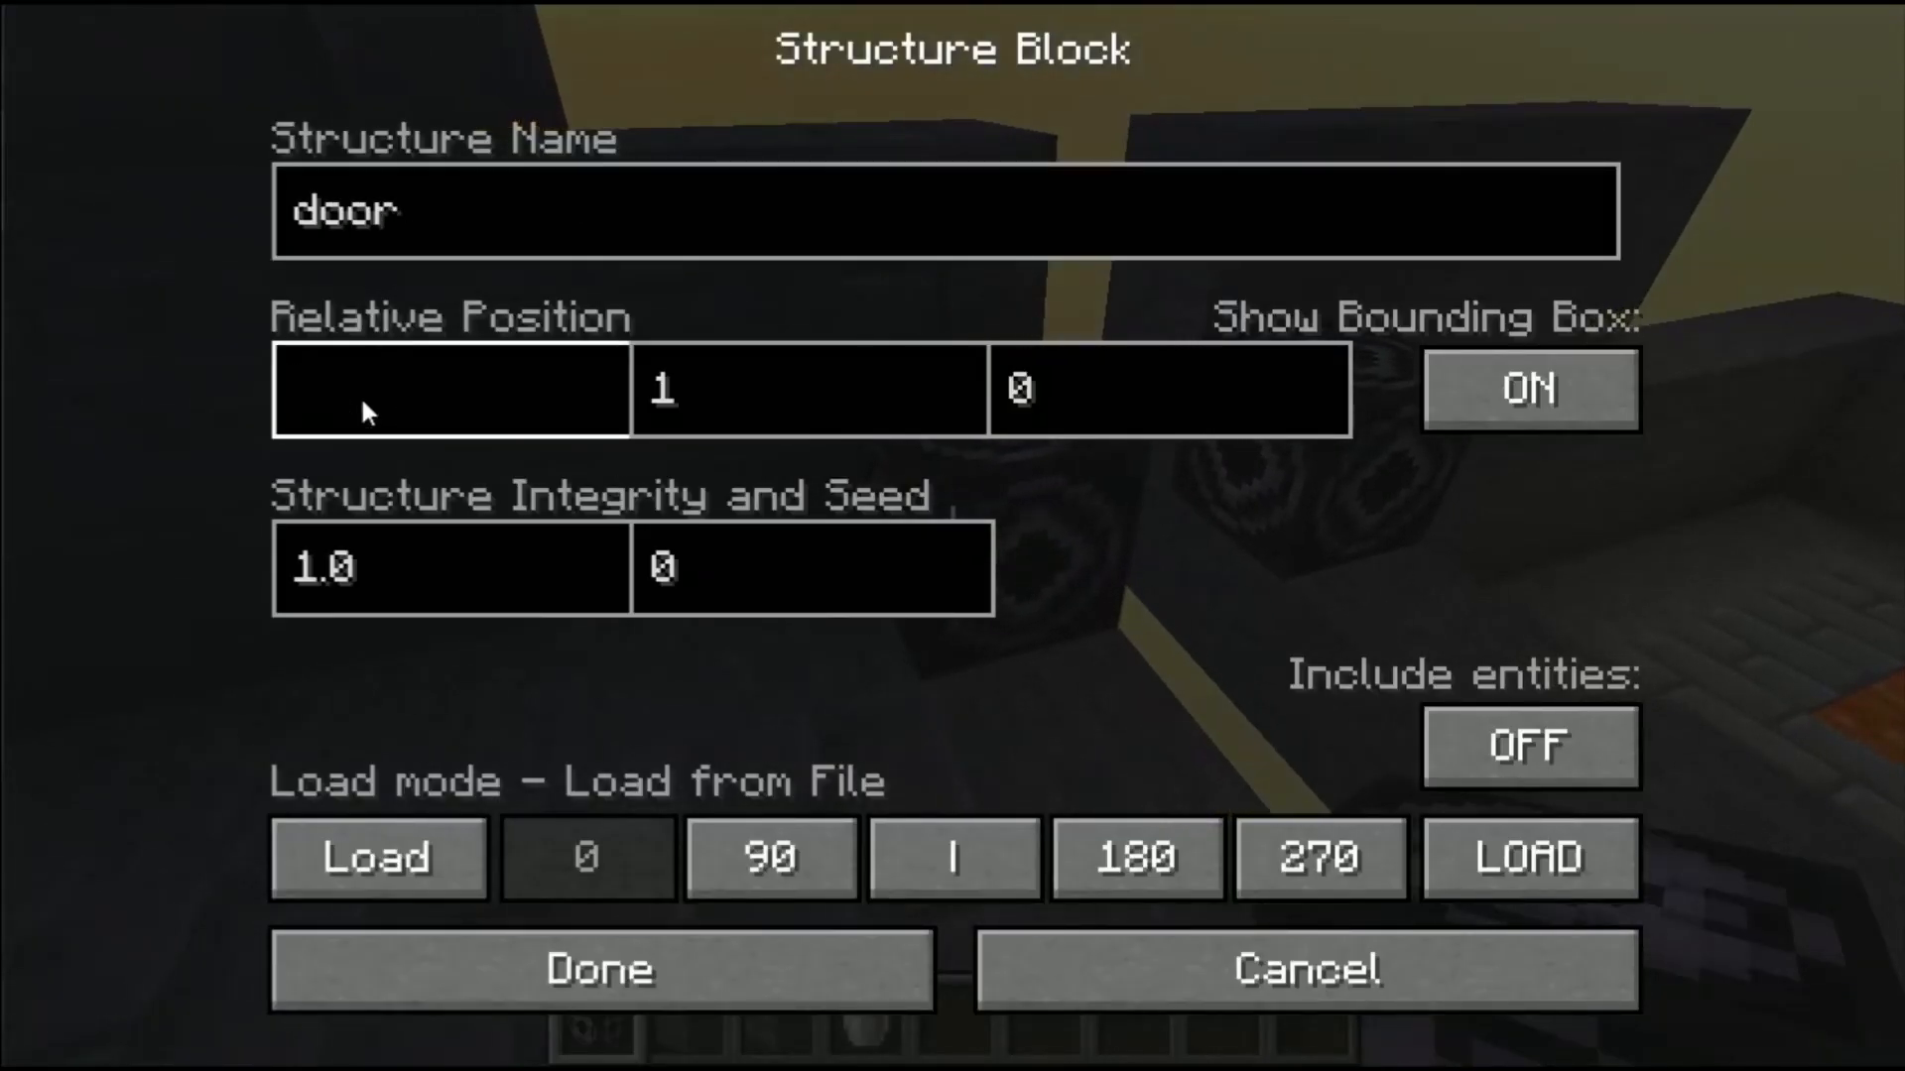
pyautogui.write('1')
pyautogui.press('Tab')
pyautogui.click(361, 395)
pyautogui.press('BackSpace')
pyautogui.write('0')
pyautogui.press('Tab')
pyautogui.press('BackSpace')
pyautogui.write('0')
pyautogui.press('Tab')
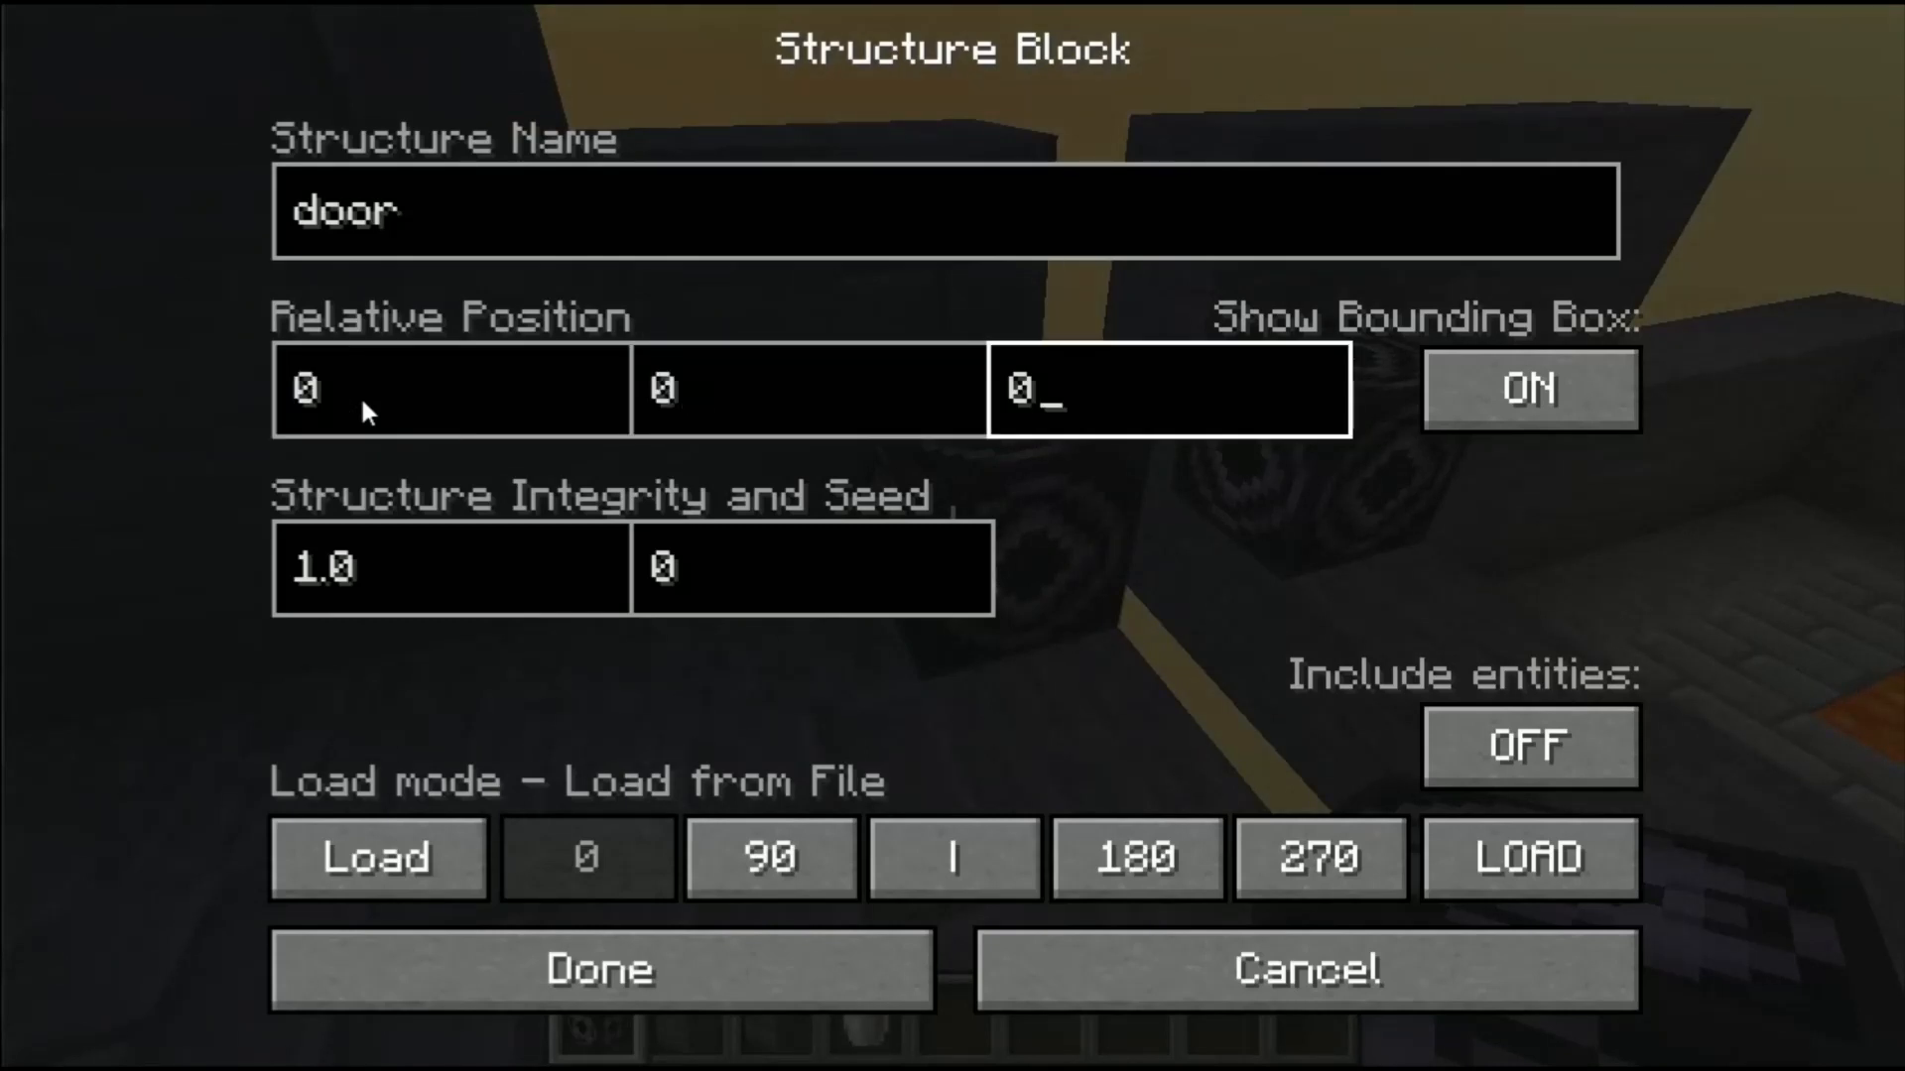
pyautogui.press('Tab')
# Step: Switch the structure block to Save mode, set its structure size to 6, 1, 1 and apply the settings
pyautogui.click(393, 886)
pyautogui.click(393, 886)
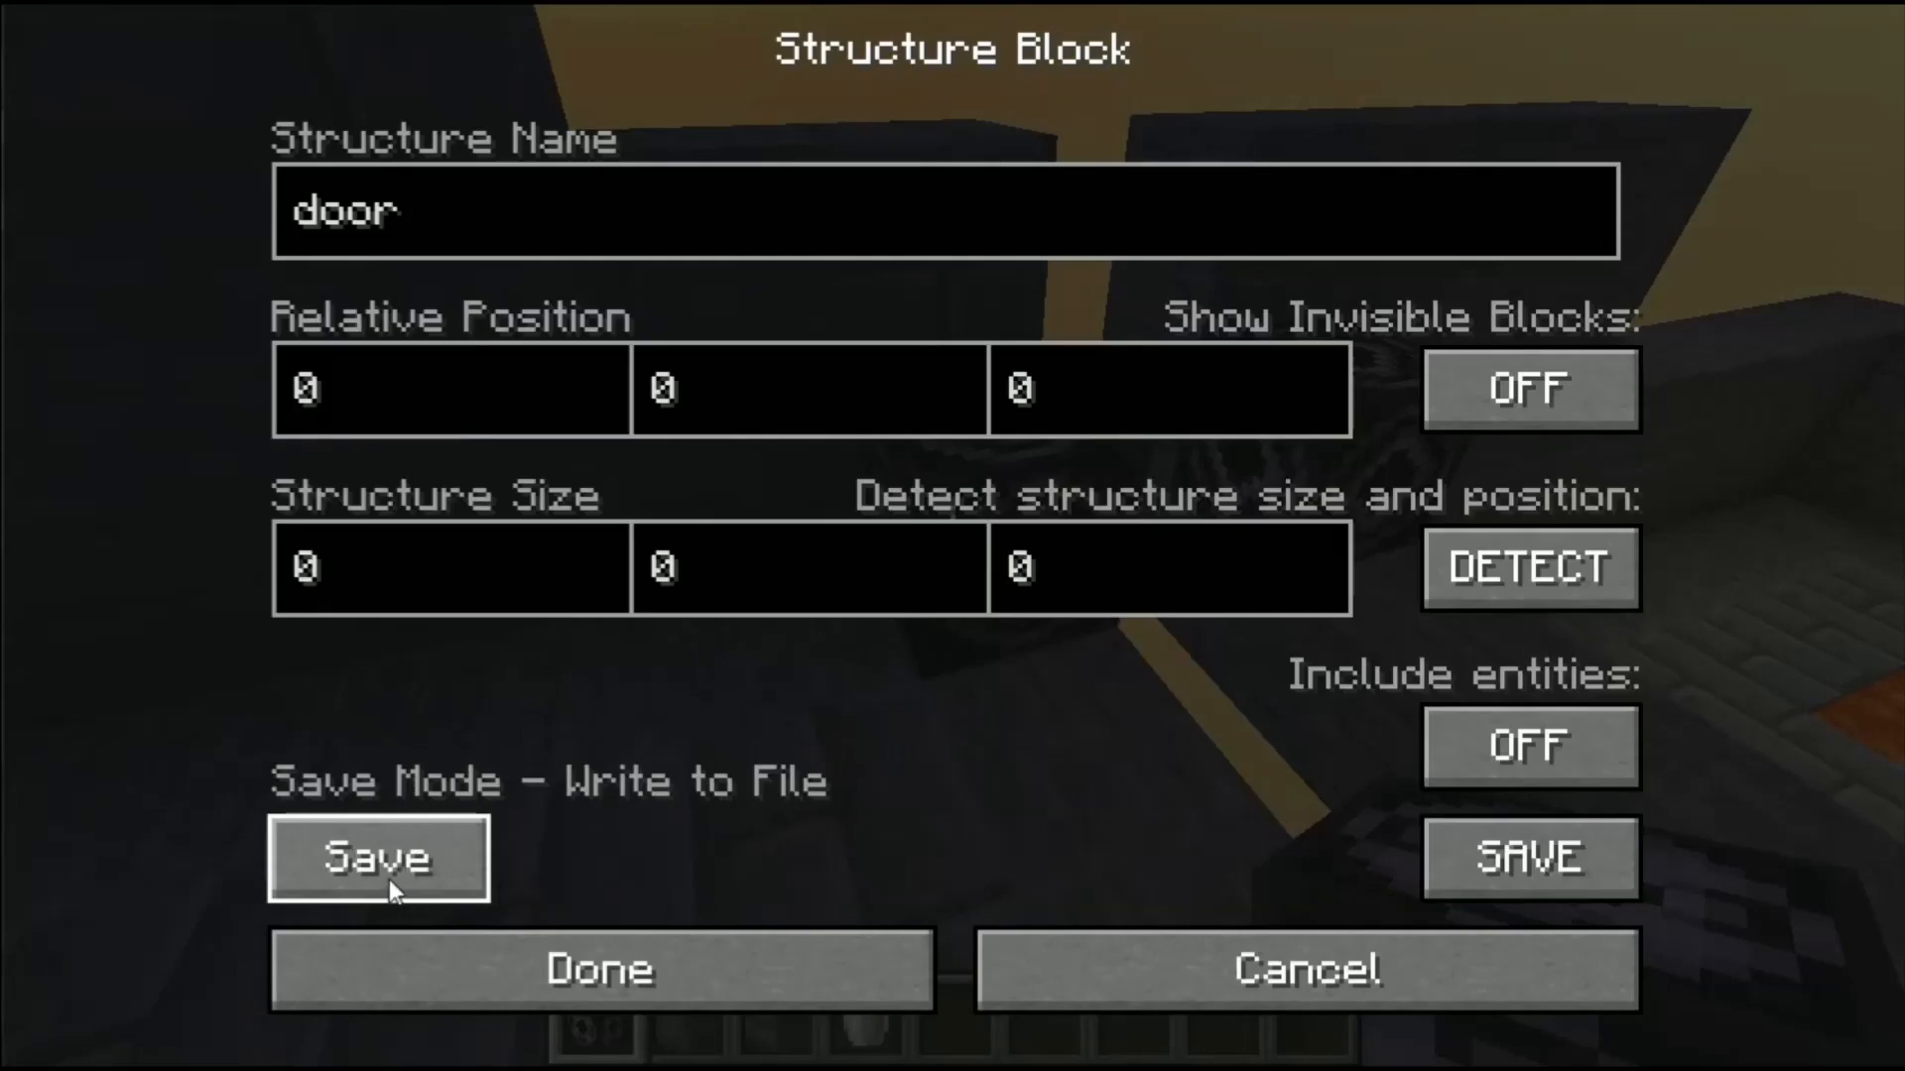
pyautogui.click(411, 609)
pyautogui.press('BackSpace')
pyautogui.write('1')
pyautogui.press('Tab')
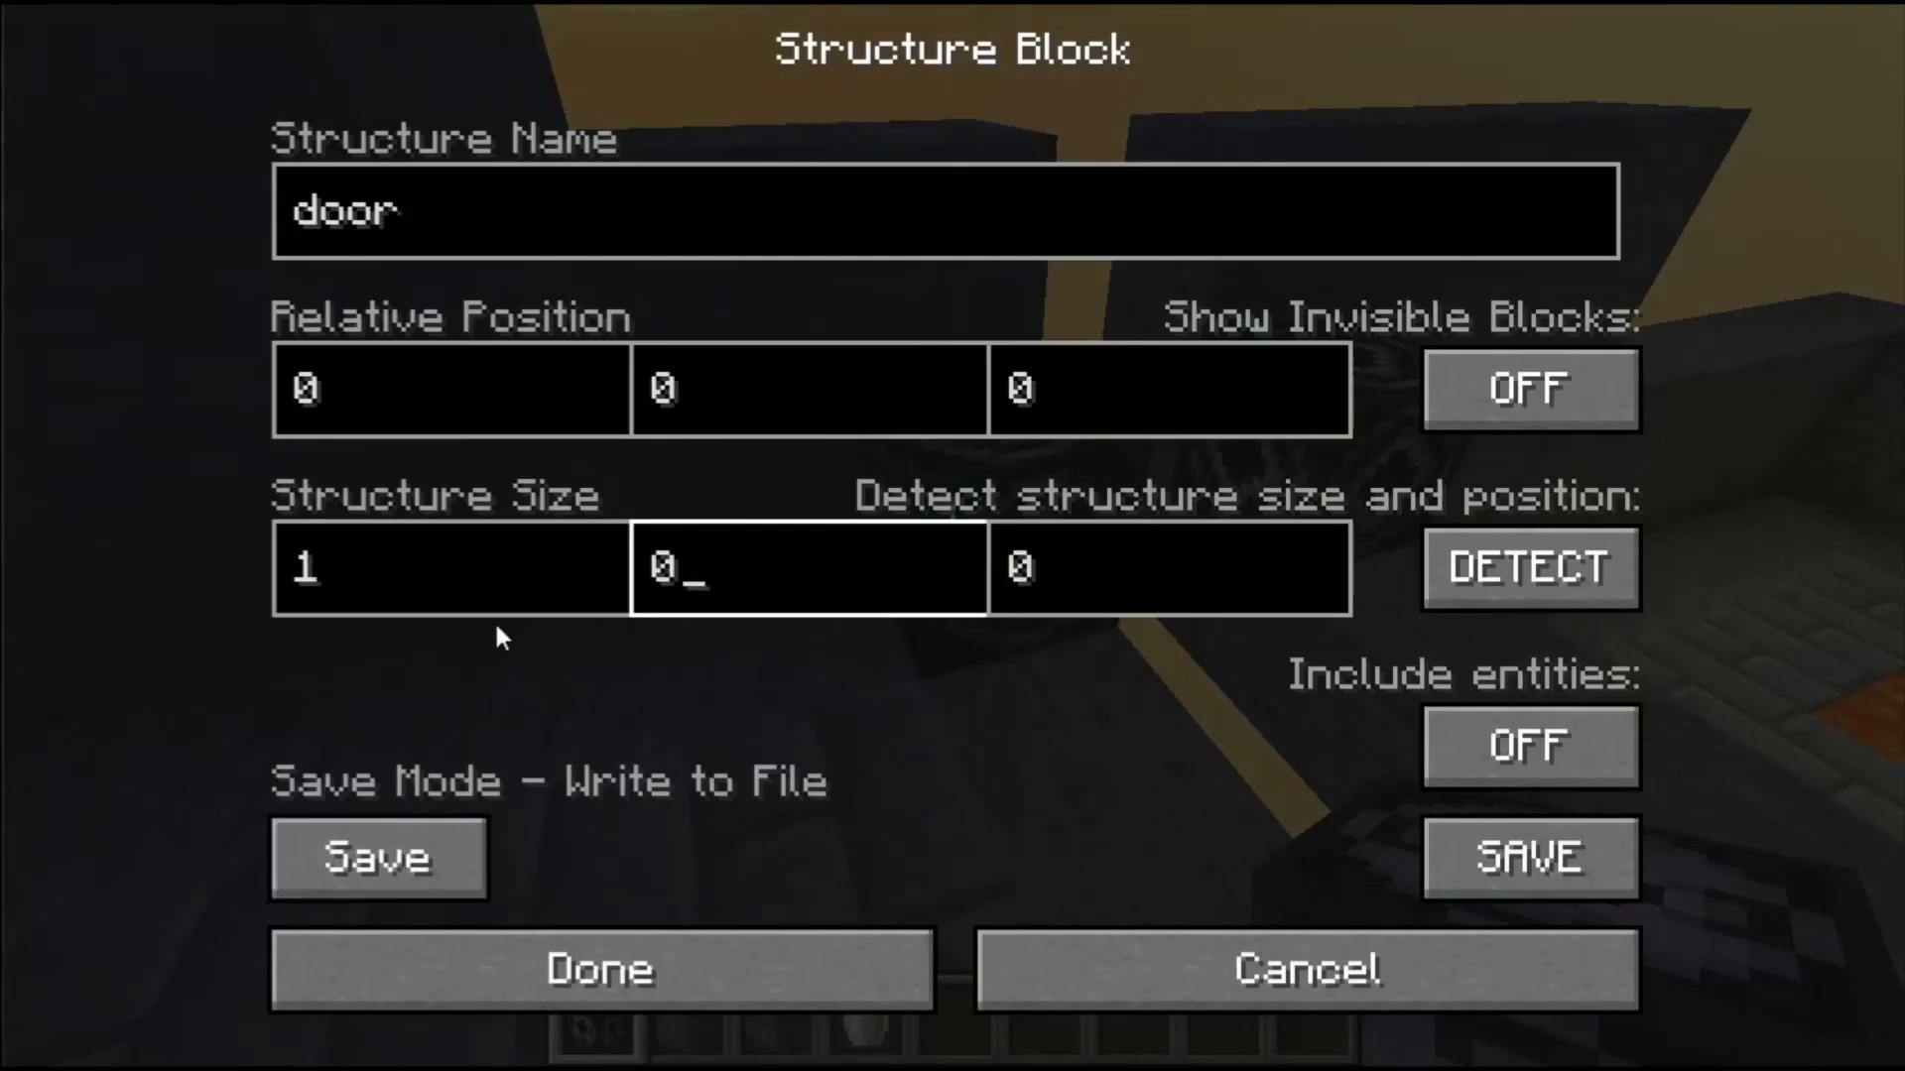
pyautogui.press('BackSpace')
pyautogui.write('1')
pyautogui.press('Tab')
pyautogui.press('BackSpace')
pyautogui.write('1')
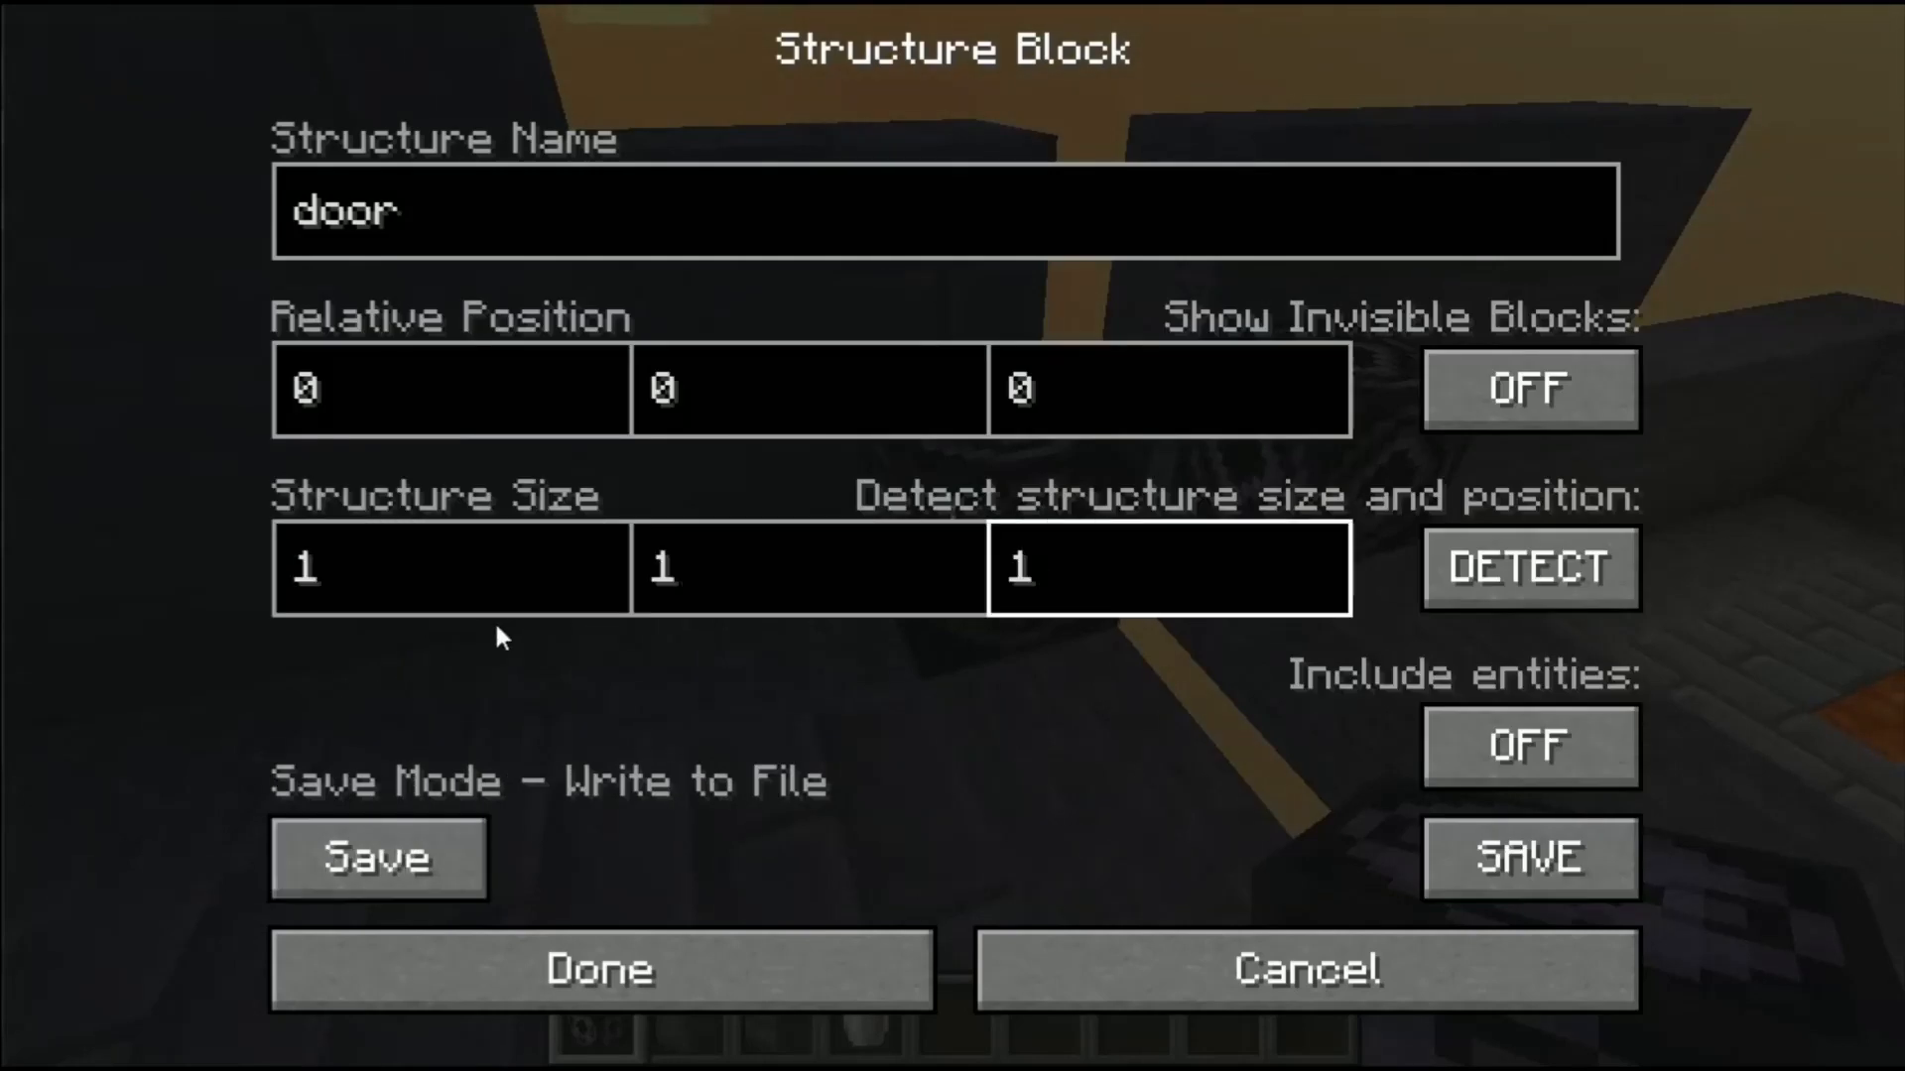
pyautogui.click(495, 621)
pyautogui.press('BackSpace')
pyautogui.write('6')
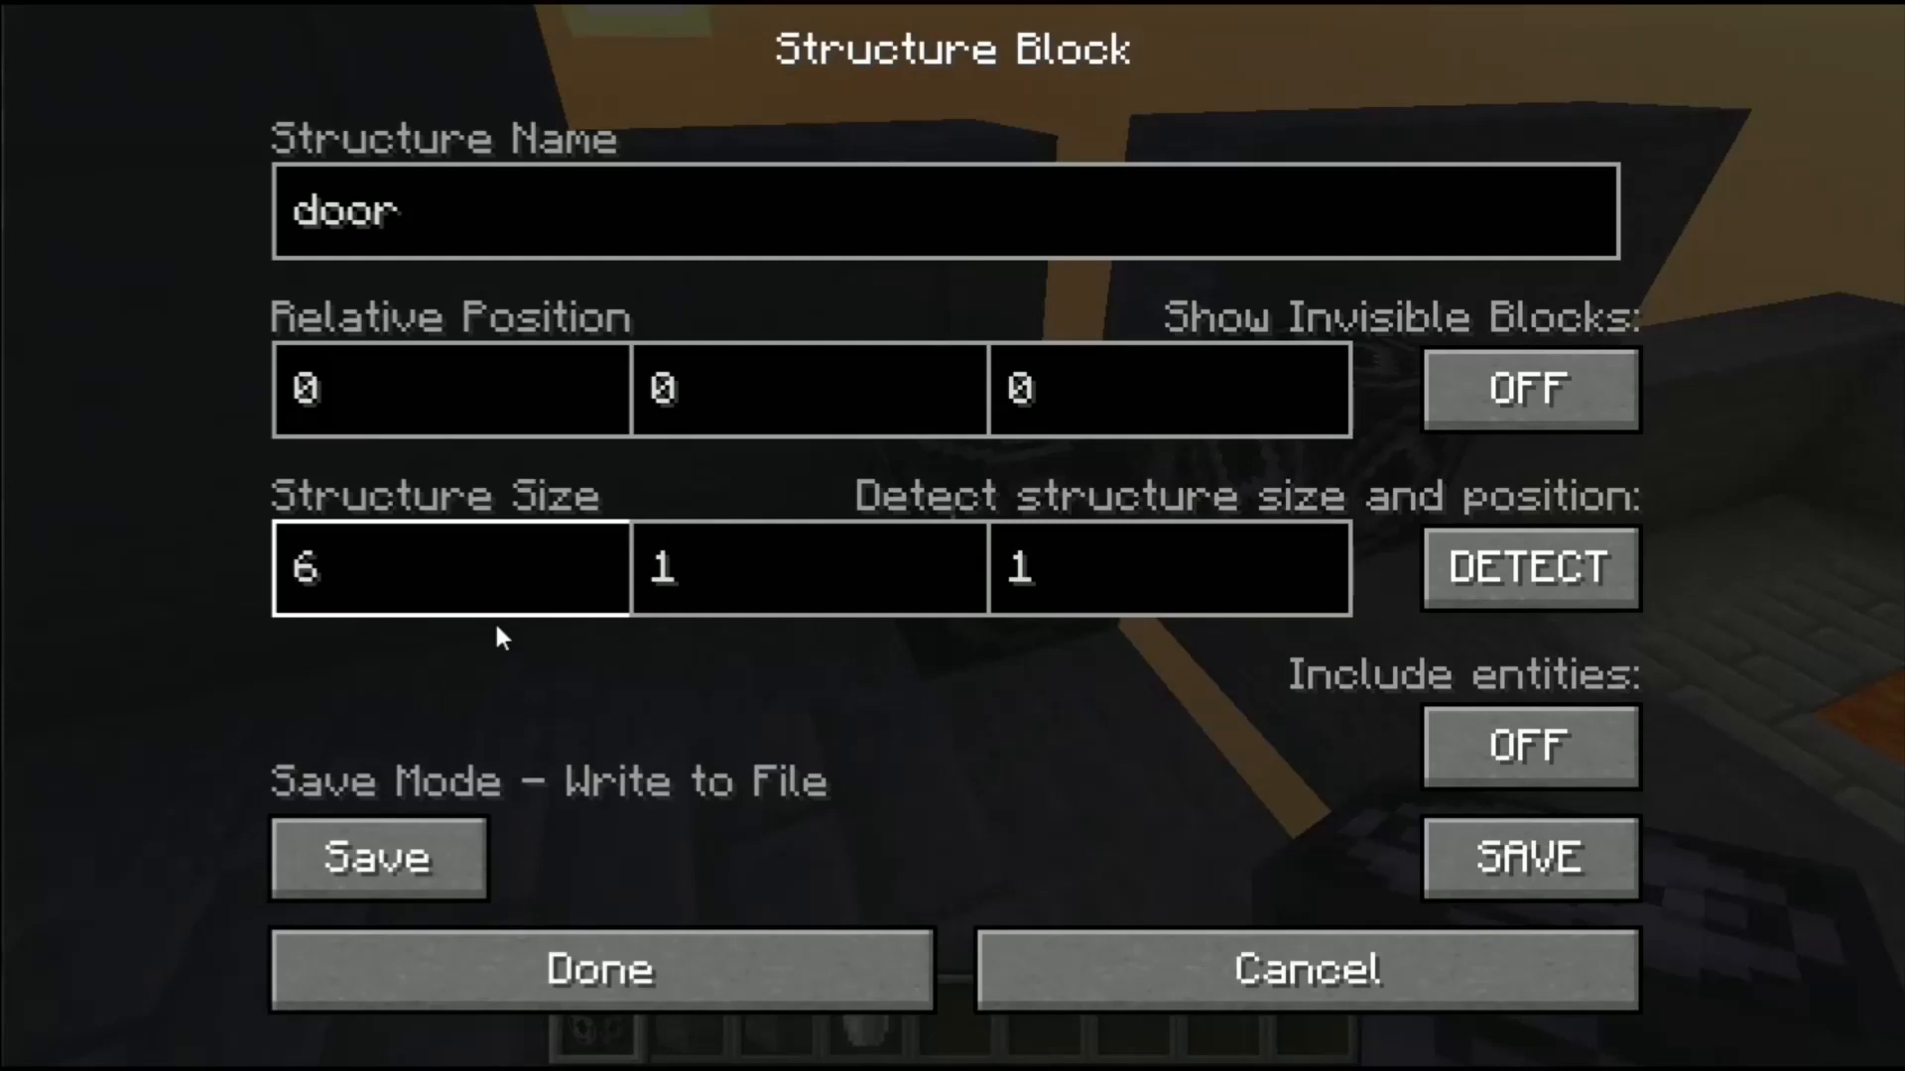
pyautogui.press('Return')
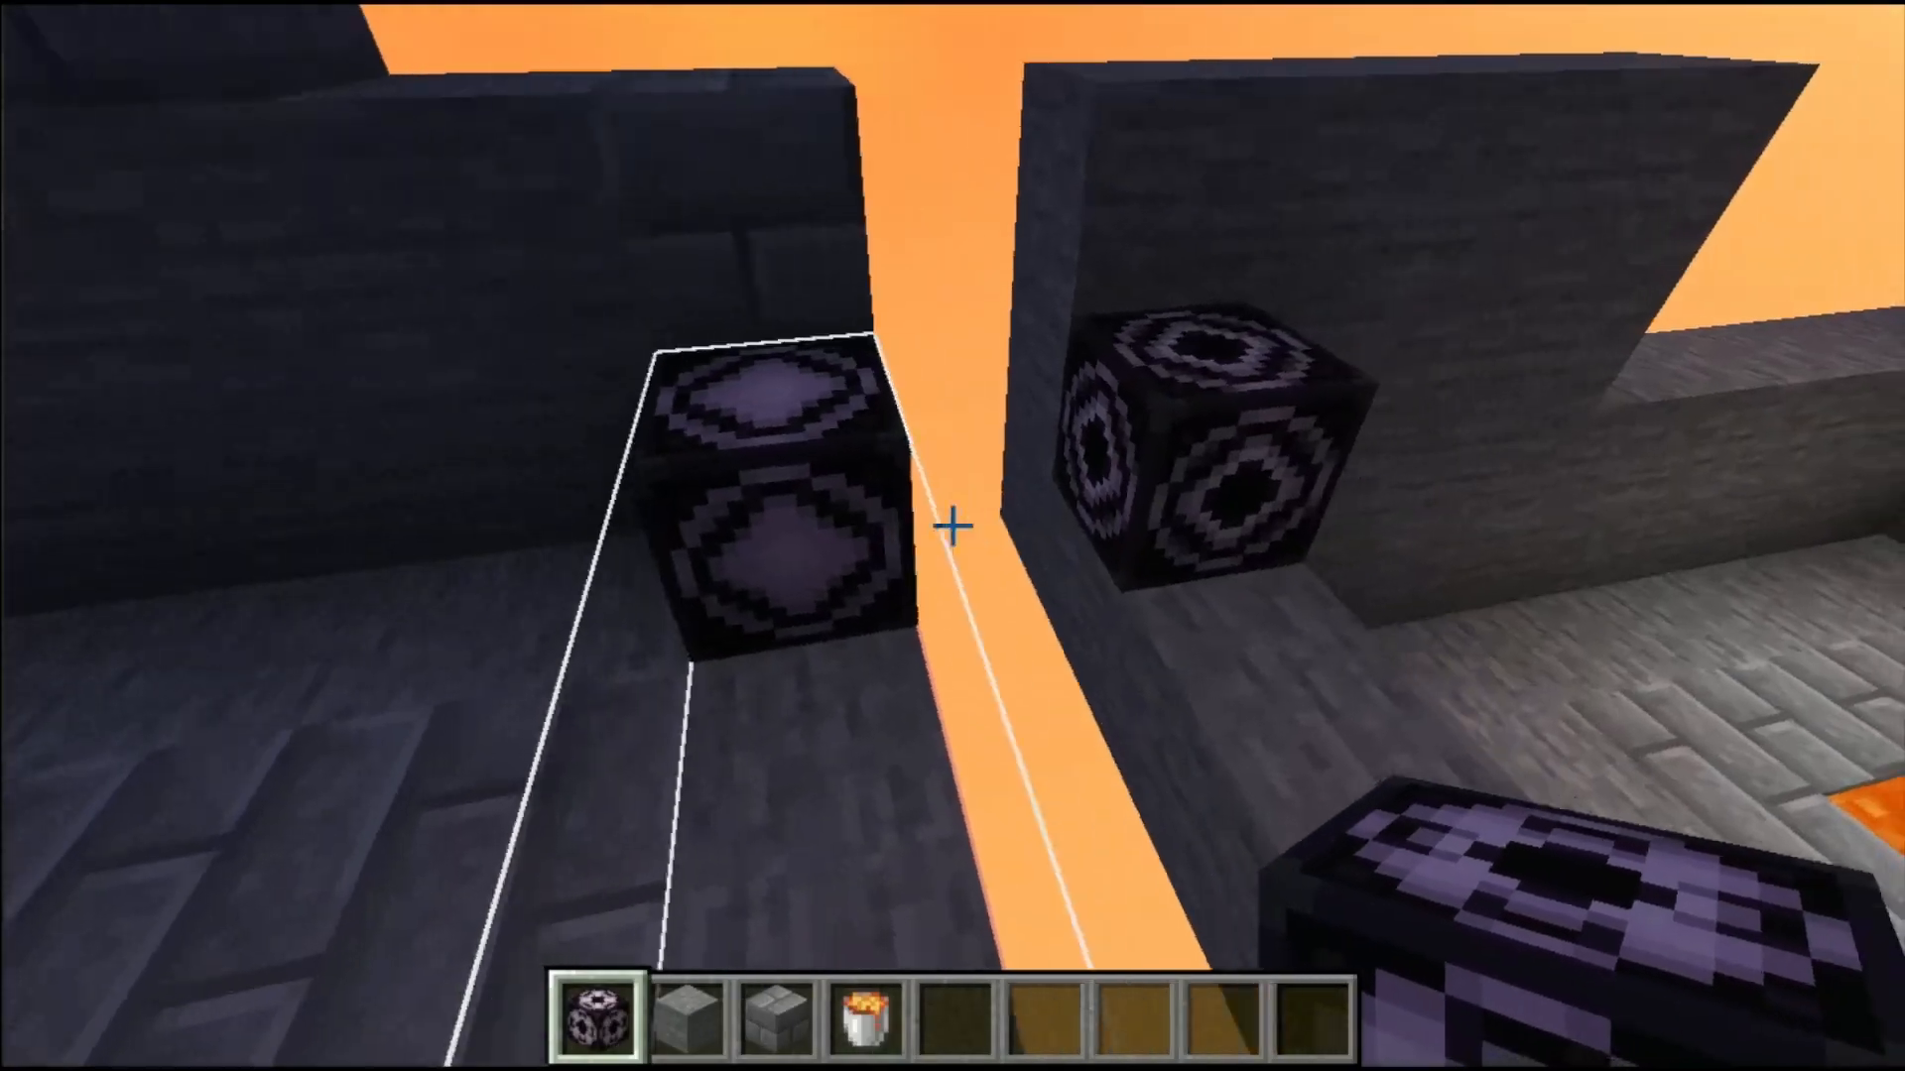
# Step: Name the structure block across the gap, on the lava room's threshold, "door:" and switch it to Save mode
pyautogui.rightClick(952, 524)
pyautogui.write('door')
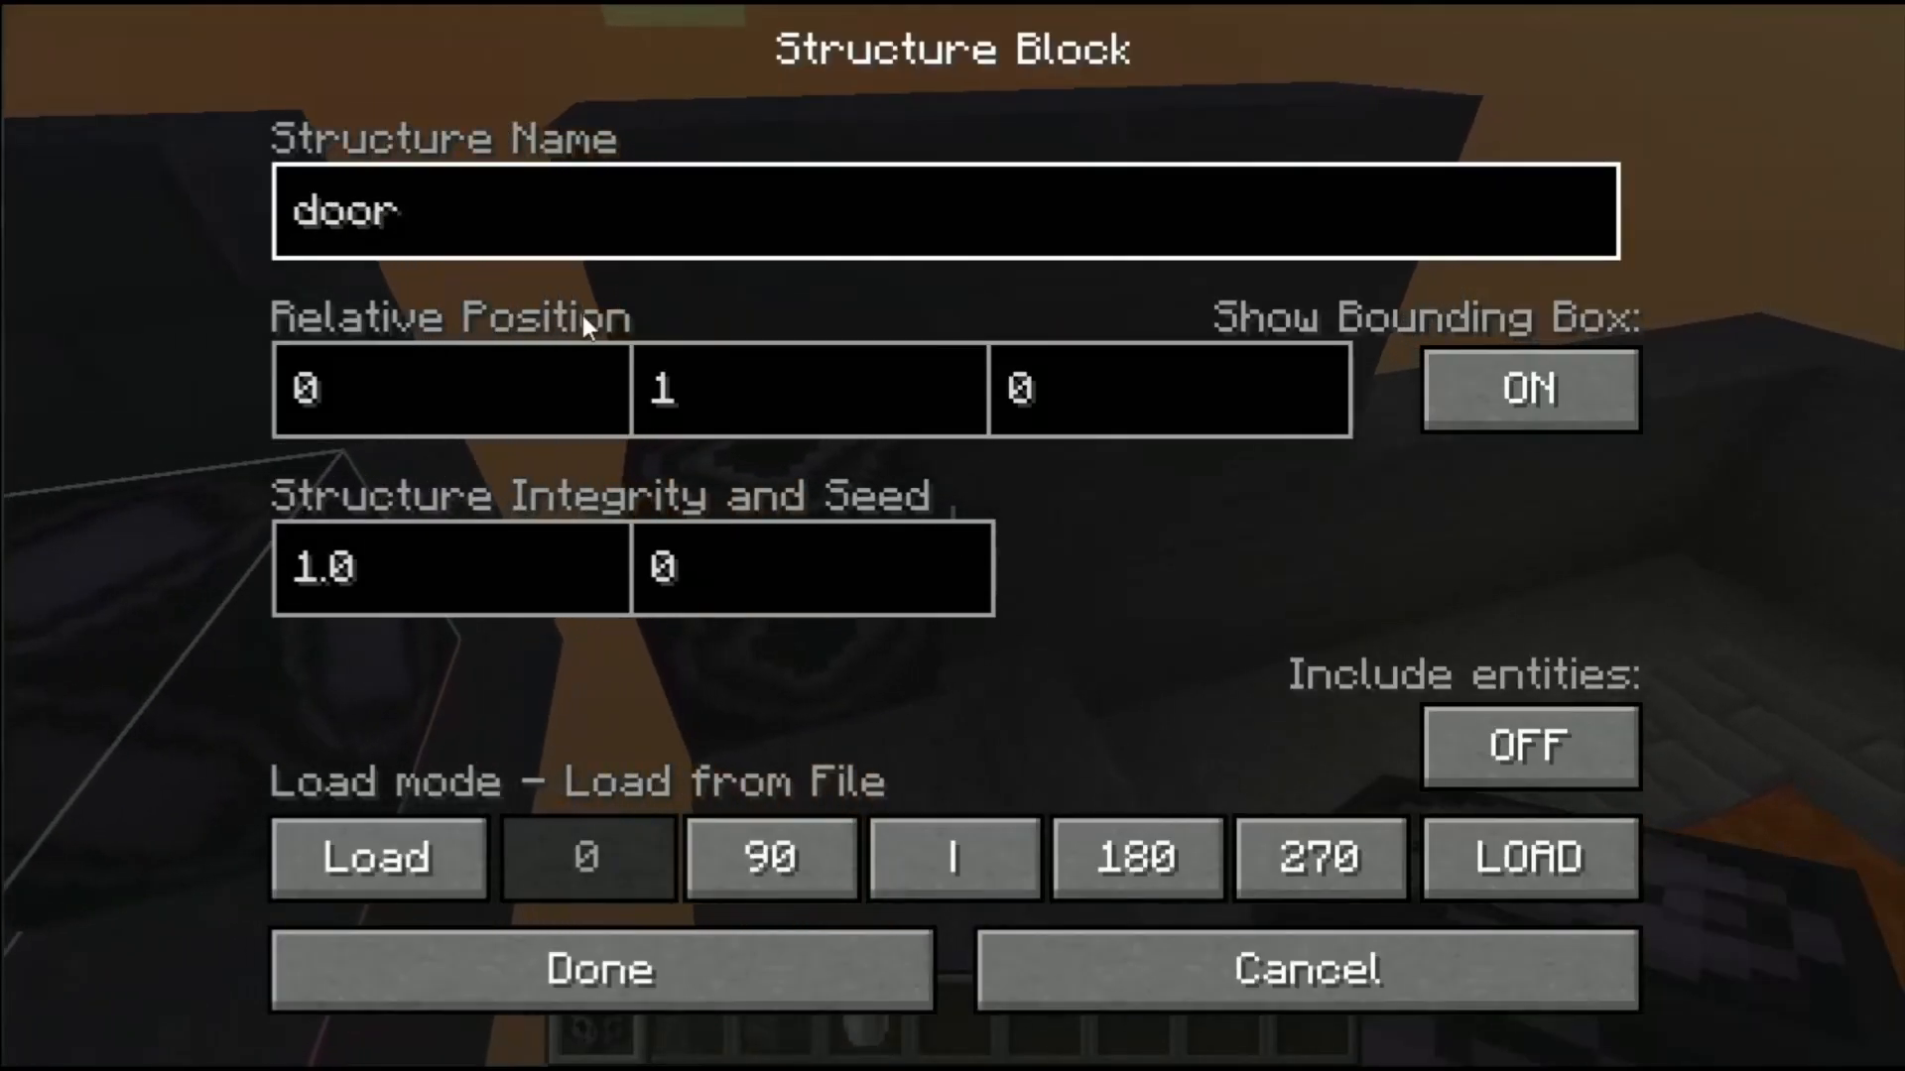
pyautogui.write(':')
pyautogui.click(379, 850)
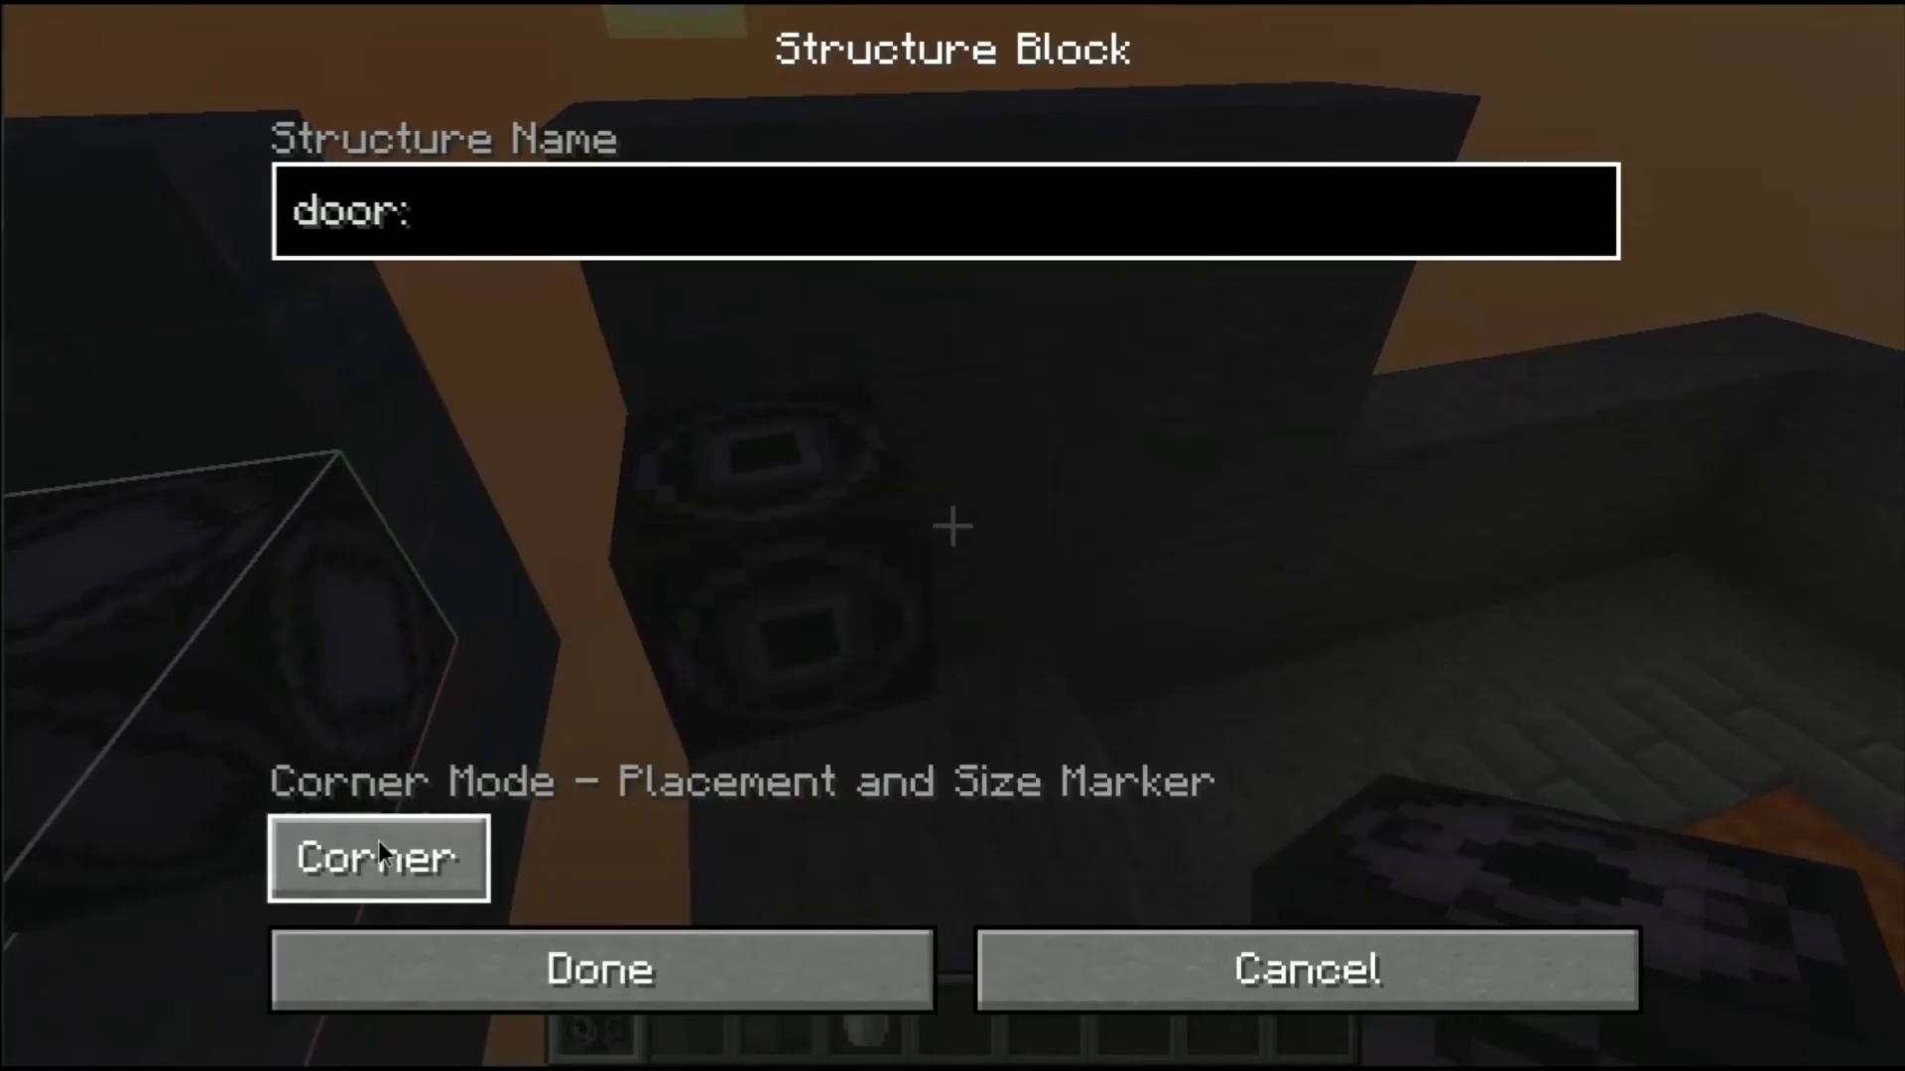
pyautogui.click(379, 847)
# Step: Set the threshold block's relative position to 0, 0, 0 and structure size to 6, 1, 1, and apply the settings
pyautogui.click(814, 394)
pyautogui.press('BackSpace')
pyautogui.write('0')
pyautogui.press('Tab')
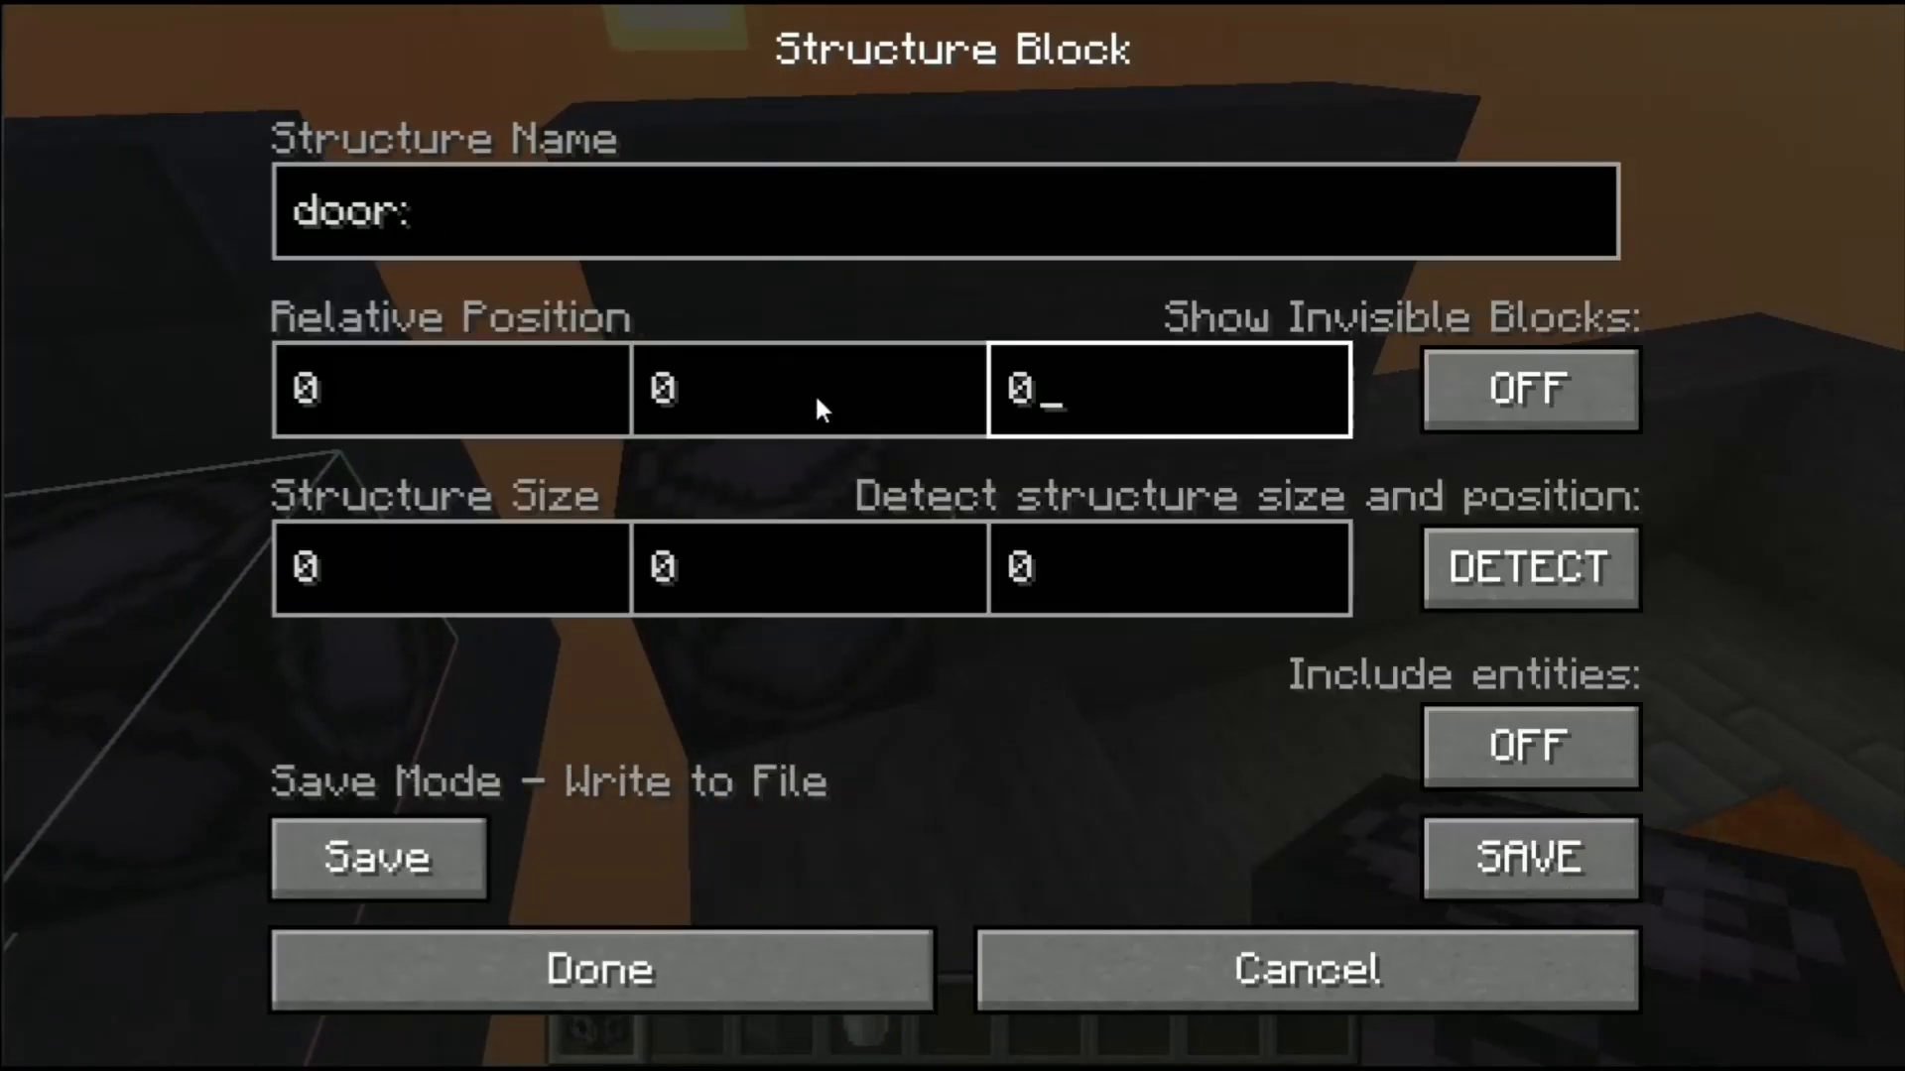
pyautogui.press('Tab')
pyautogui.press('BackSpace')
pyautogui.write('6')
pyautogui.press('Tab')
pyautogui.press('BackSpace')
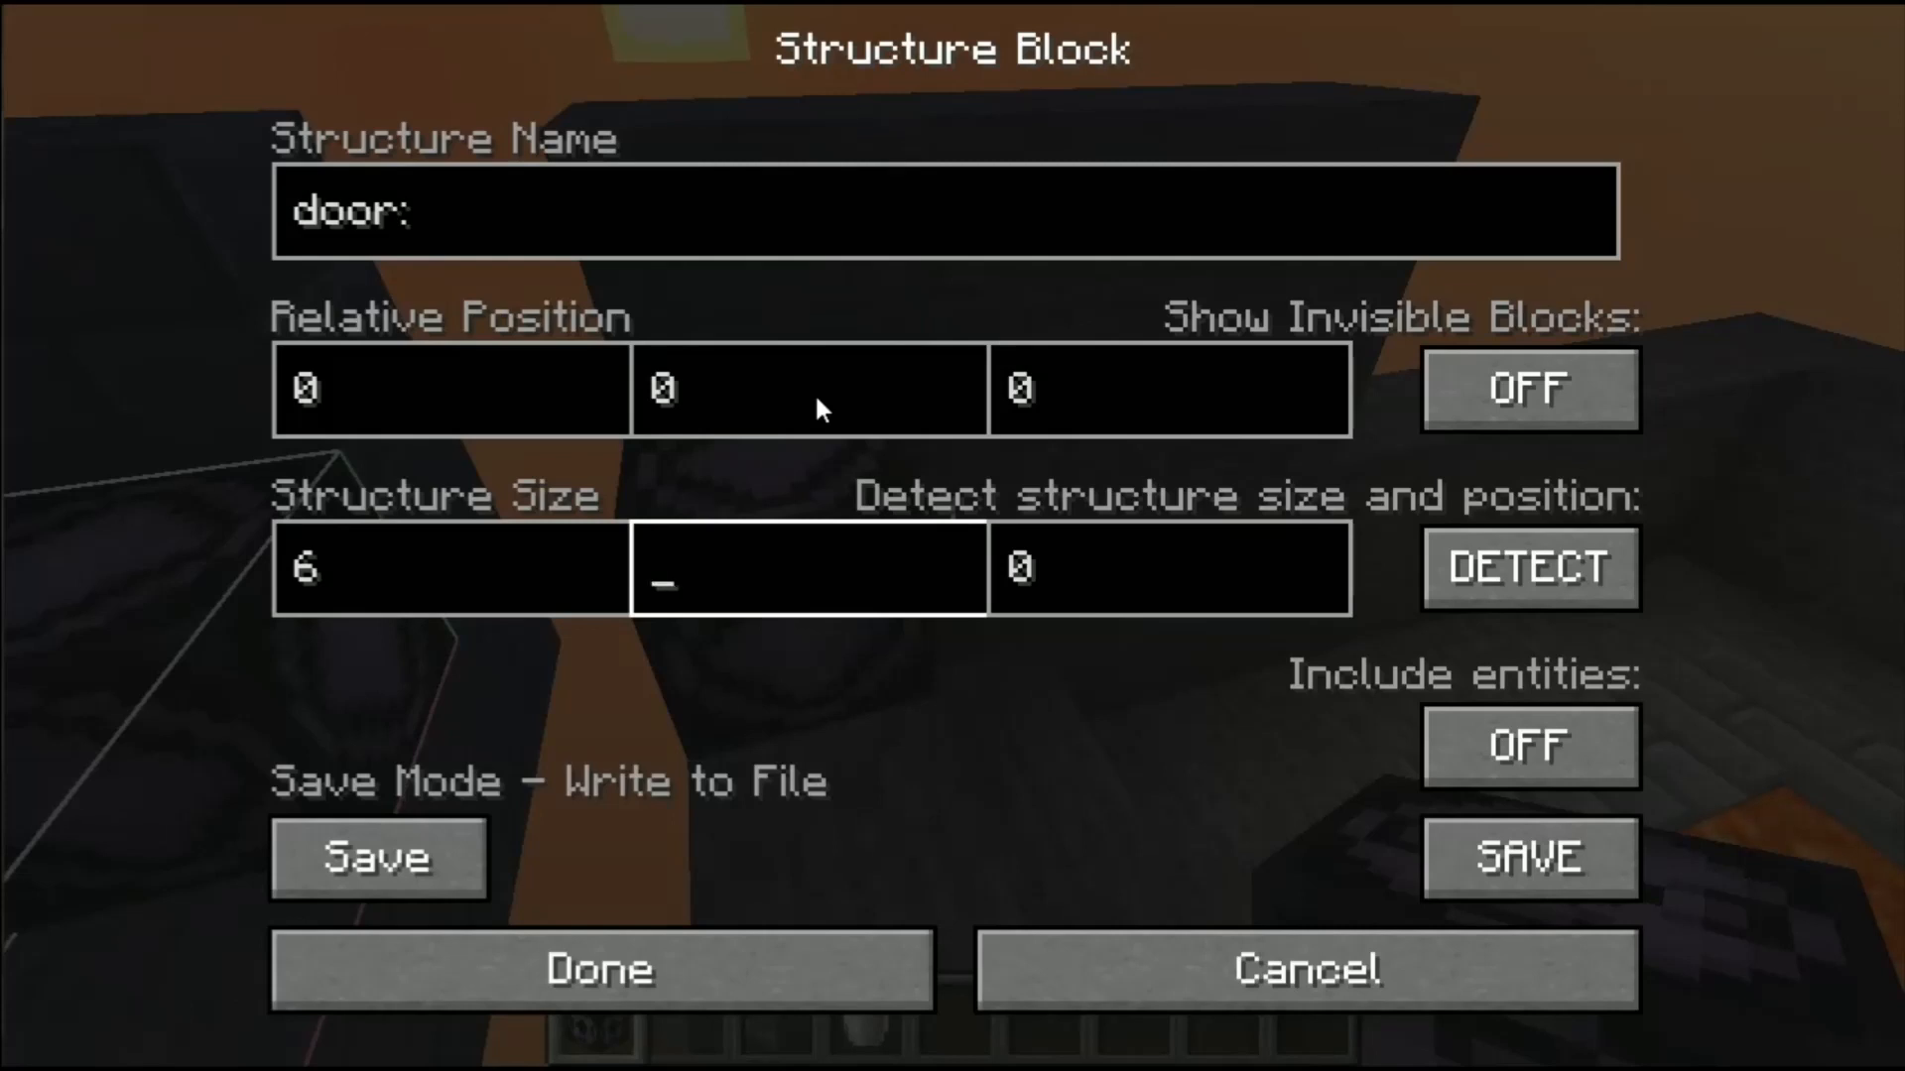
pyautogui.write('1')
pyautogui.press('BackSpace')
pyautogui.write('1')
pyautogui.press('Tab')
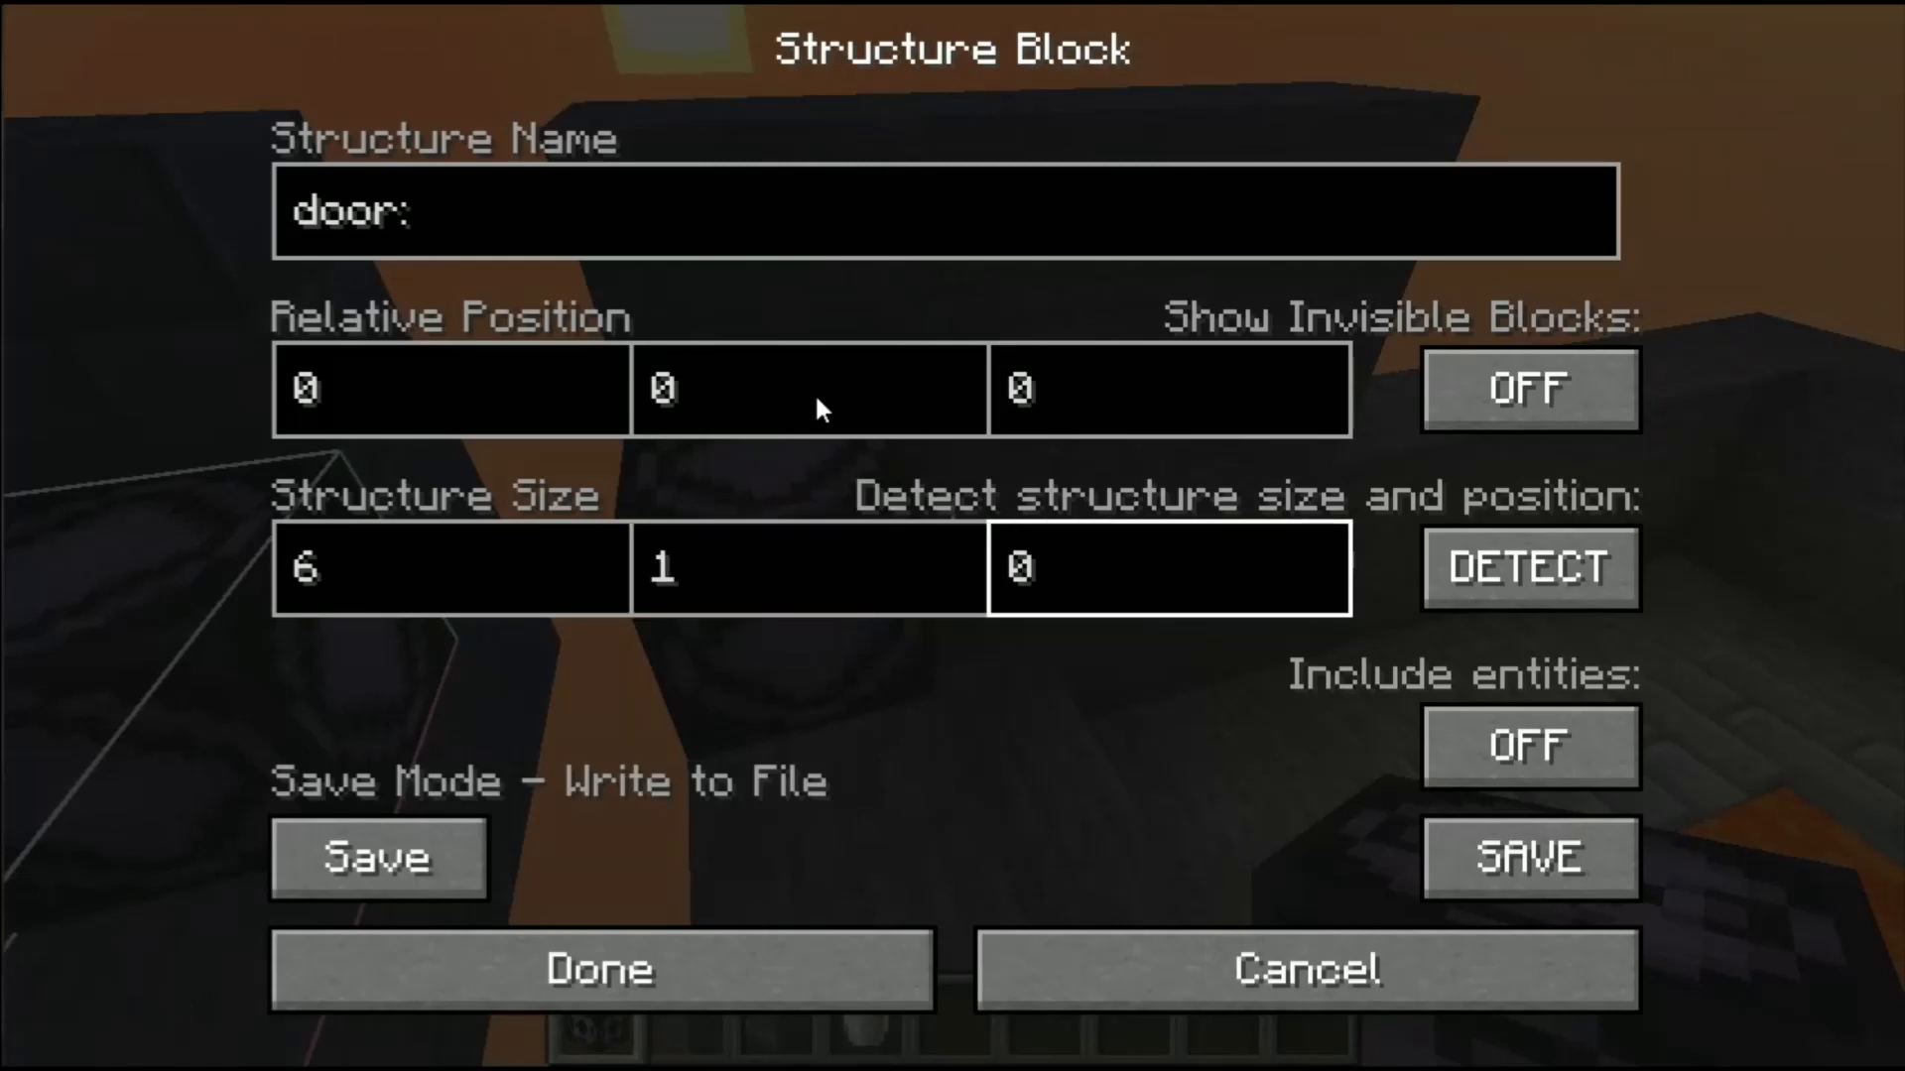
pyautogui.press('Return')
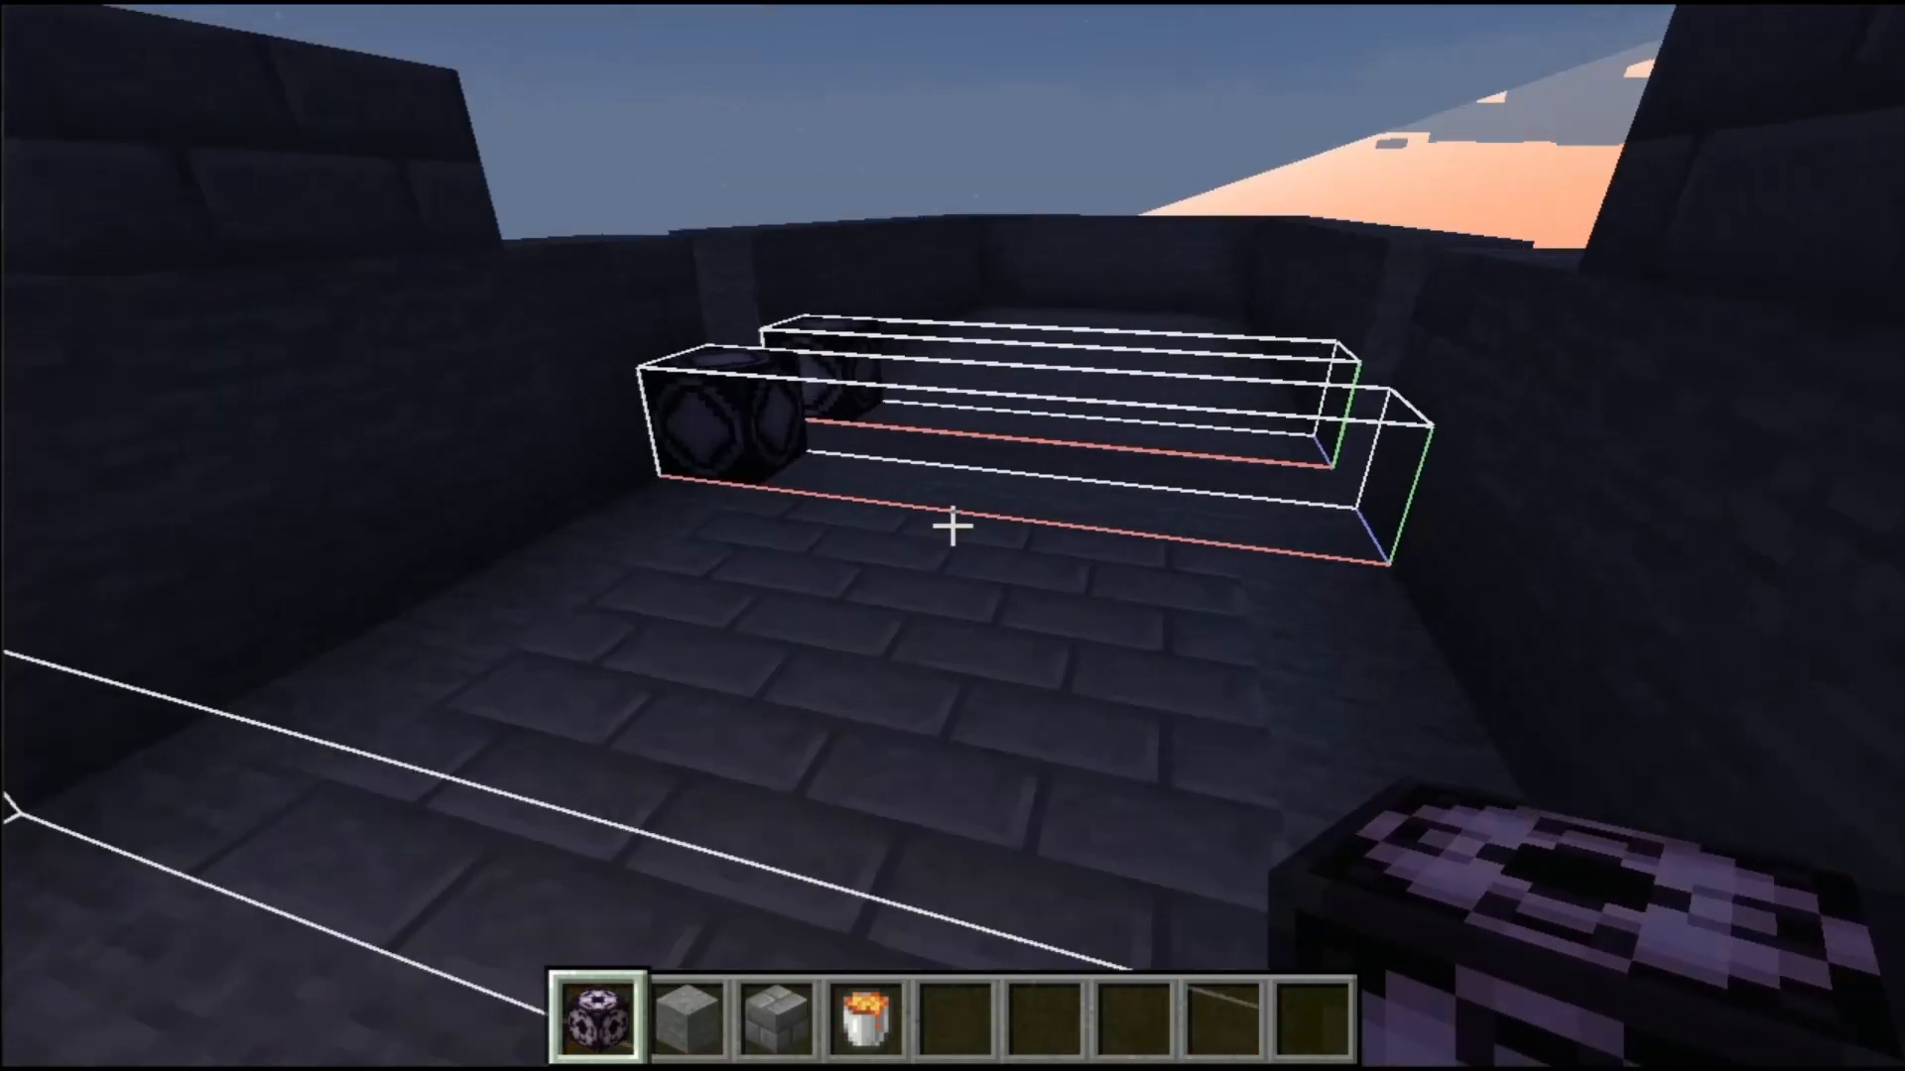
# Step: Check the door bounding boxes at the gaps from above and open the structure block at the lava room's alcove entrance
pyautogui.press('w')
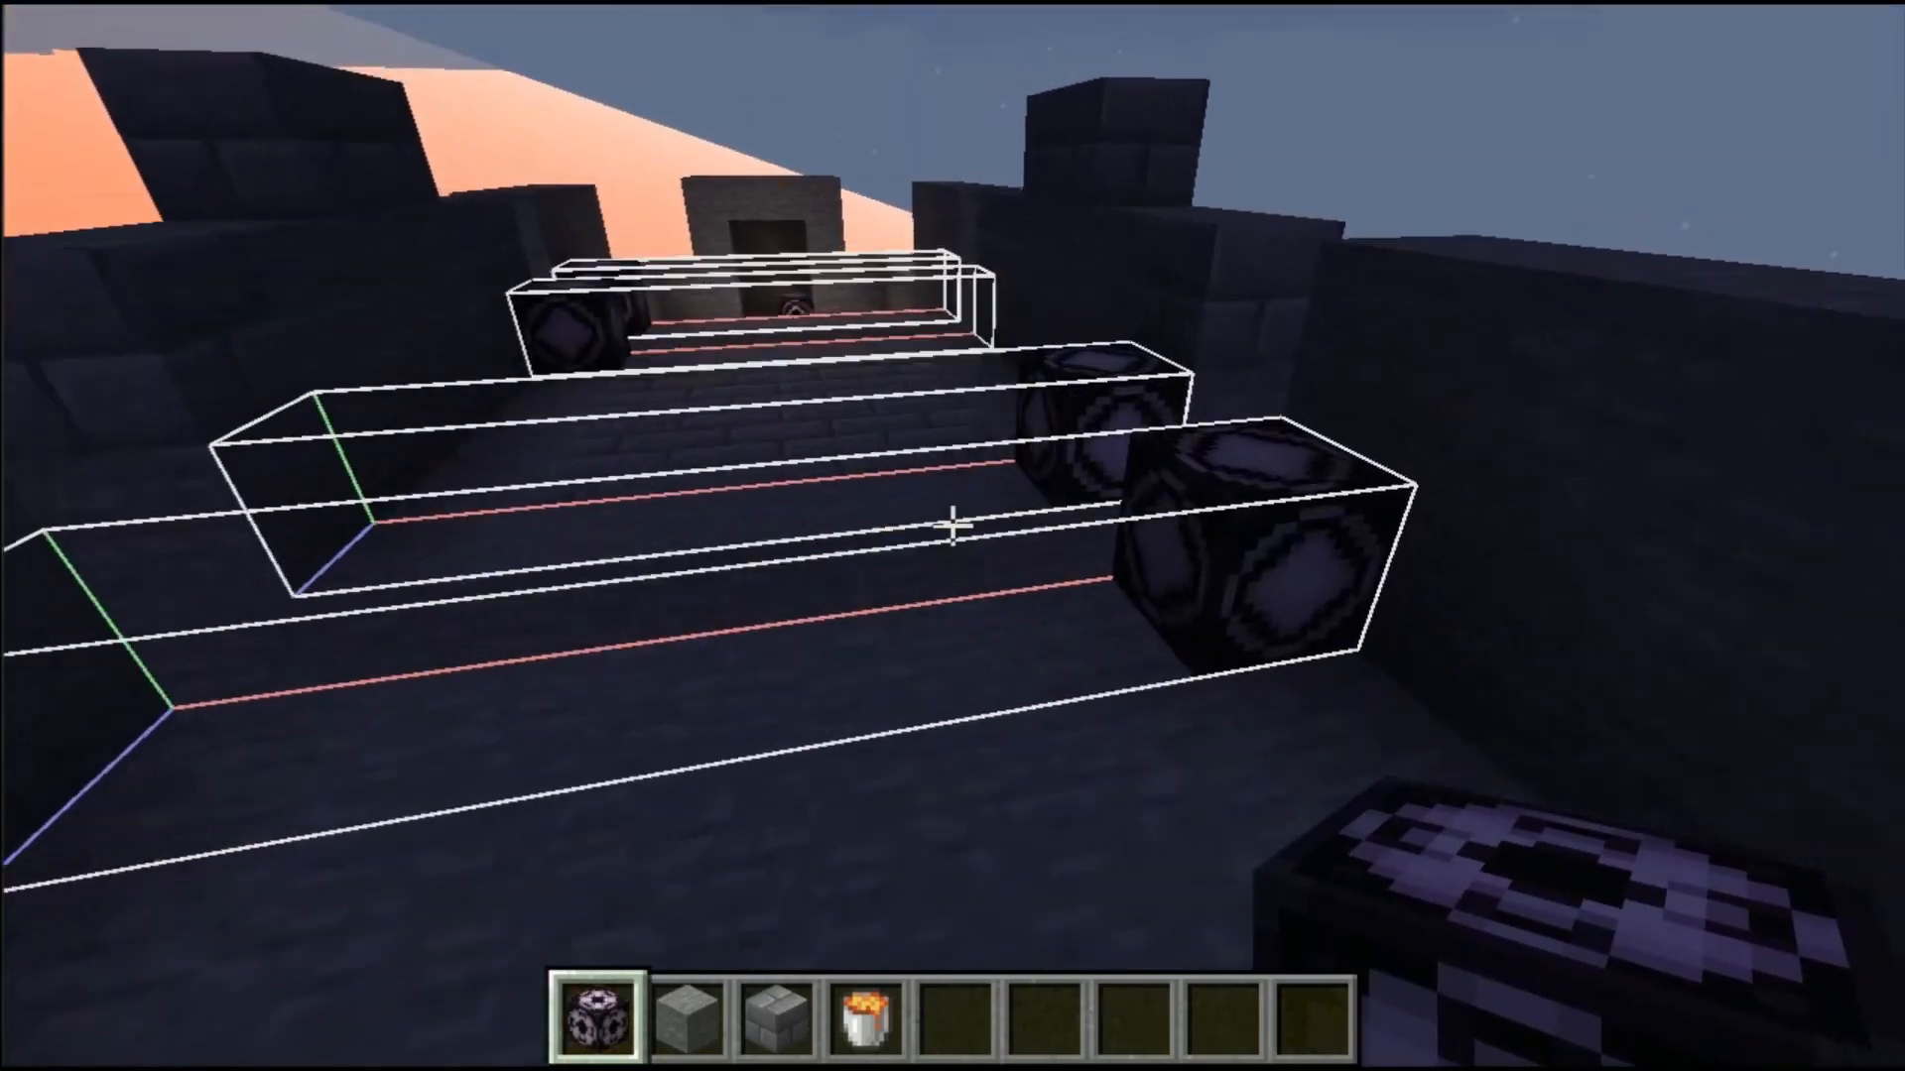
pyautogui.press('space')
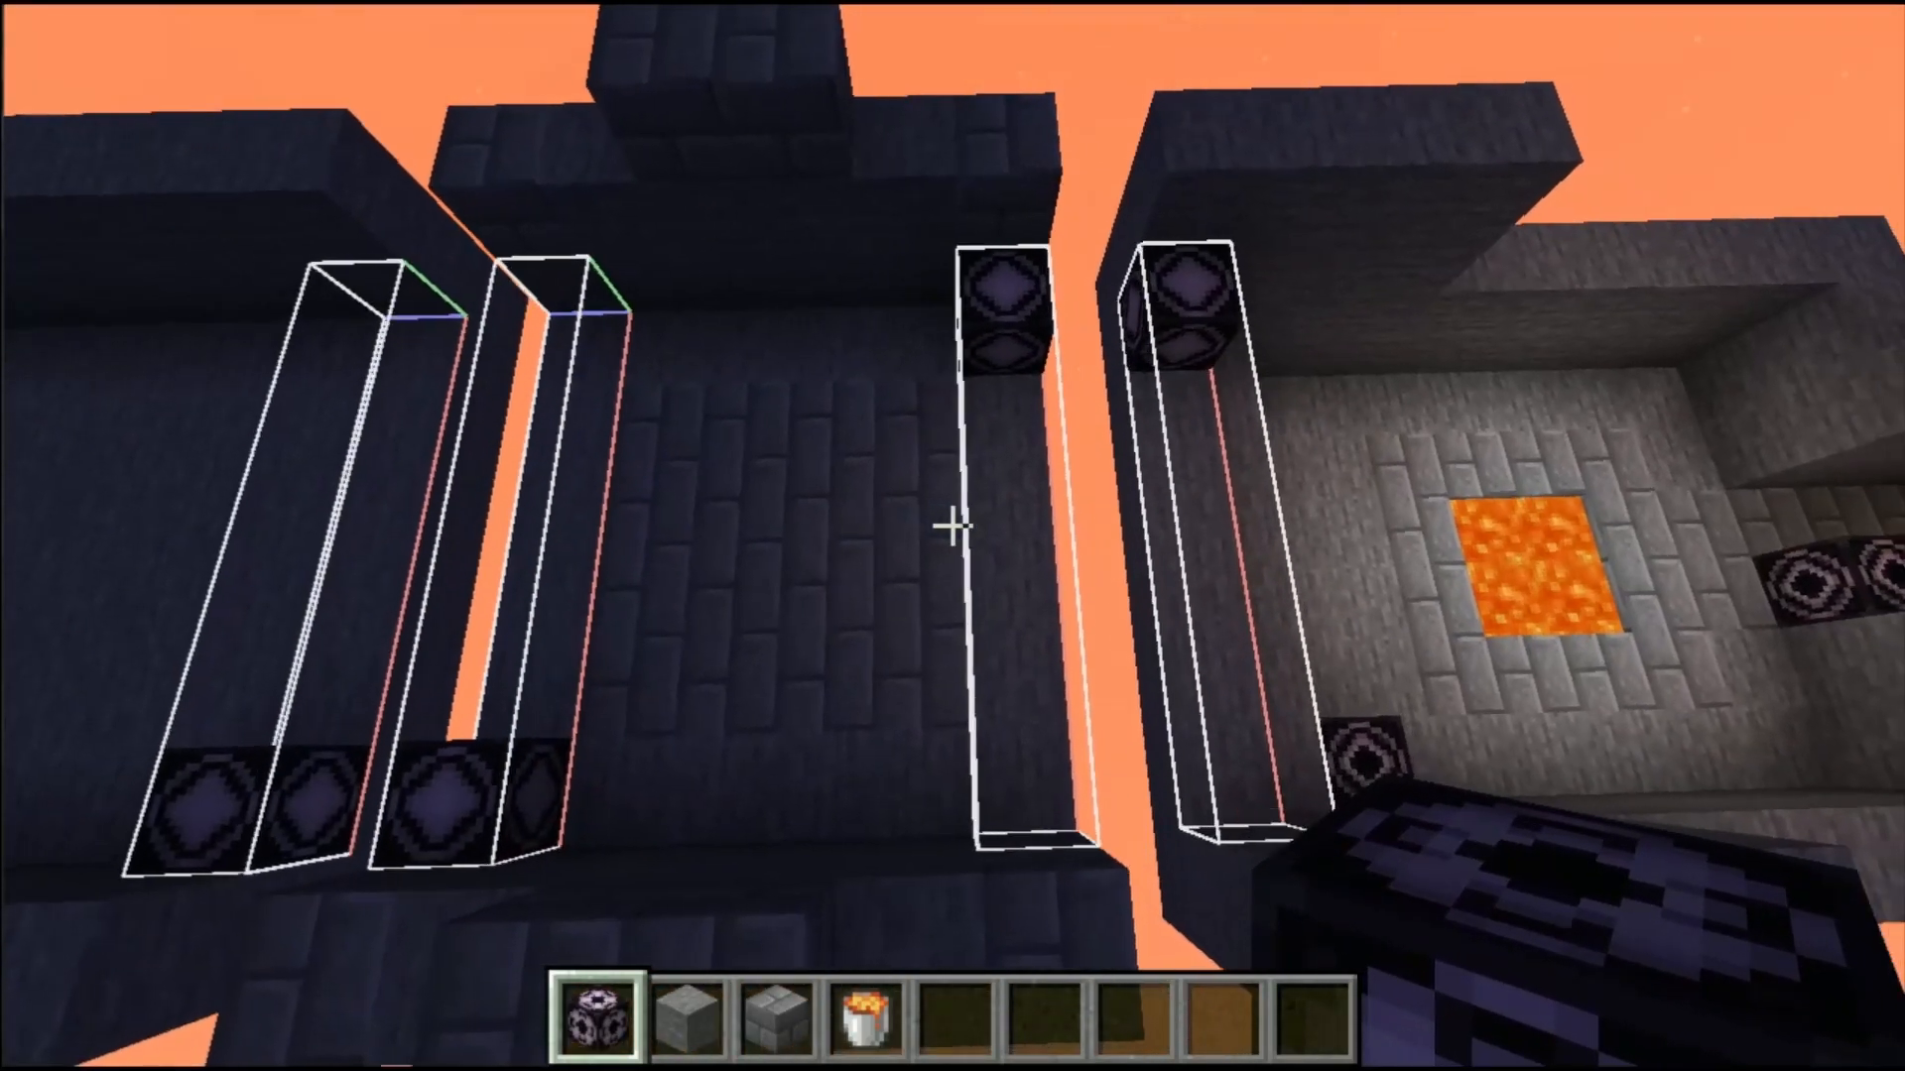
pyautogui.press('d')
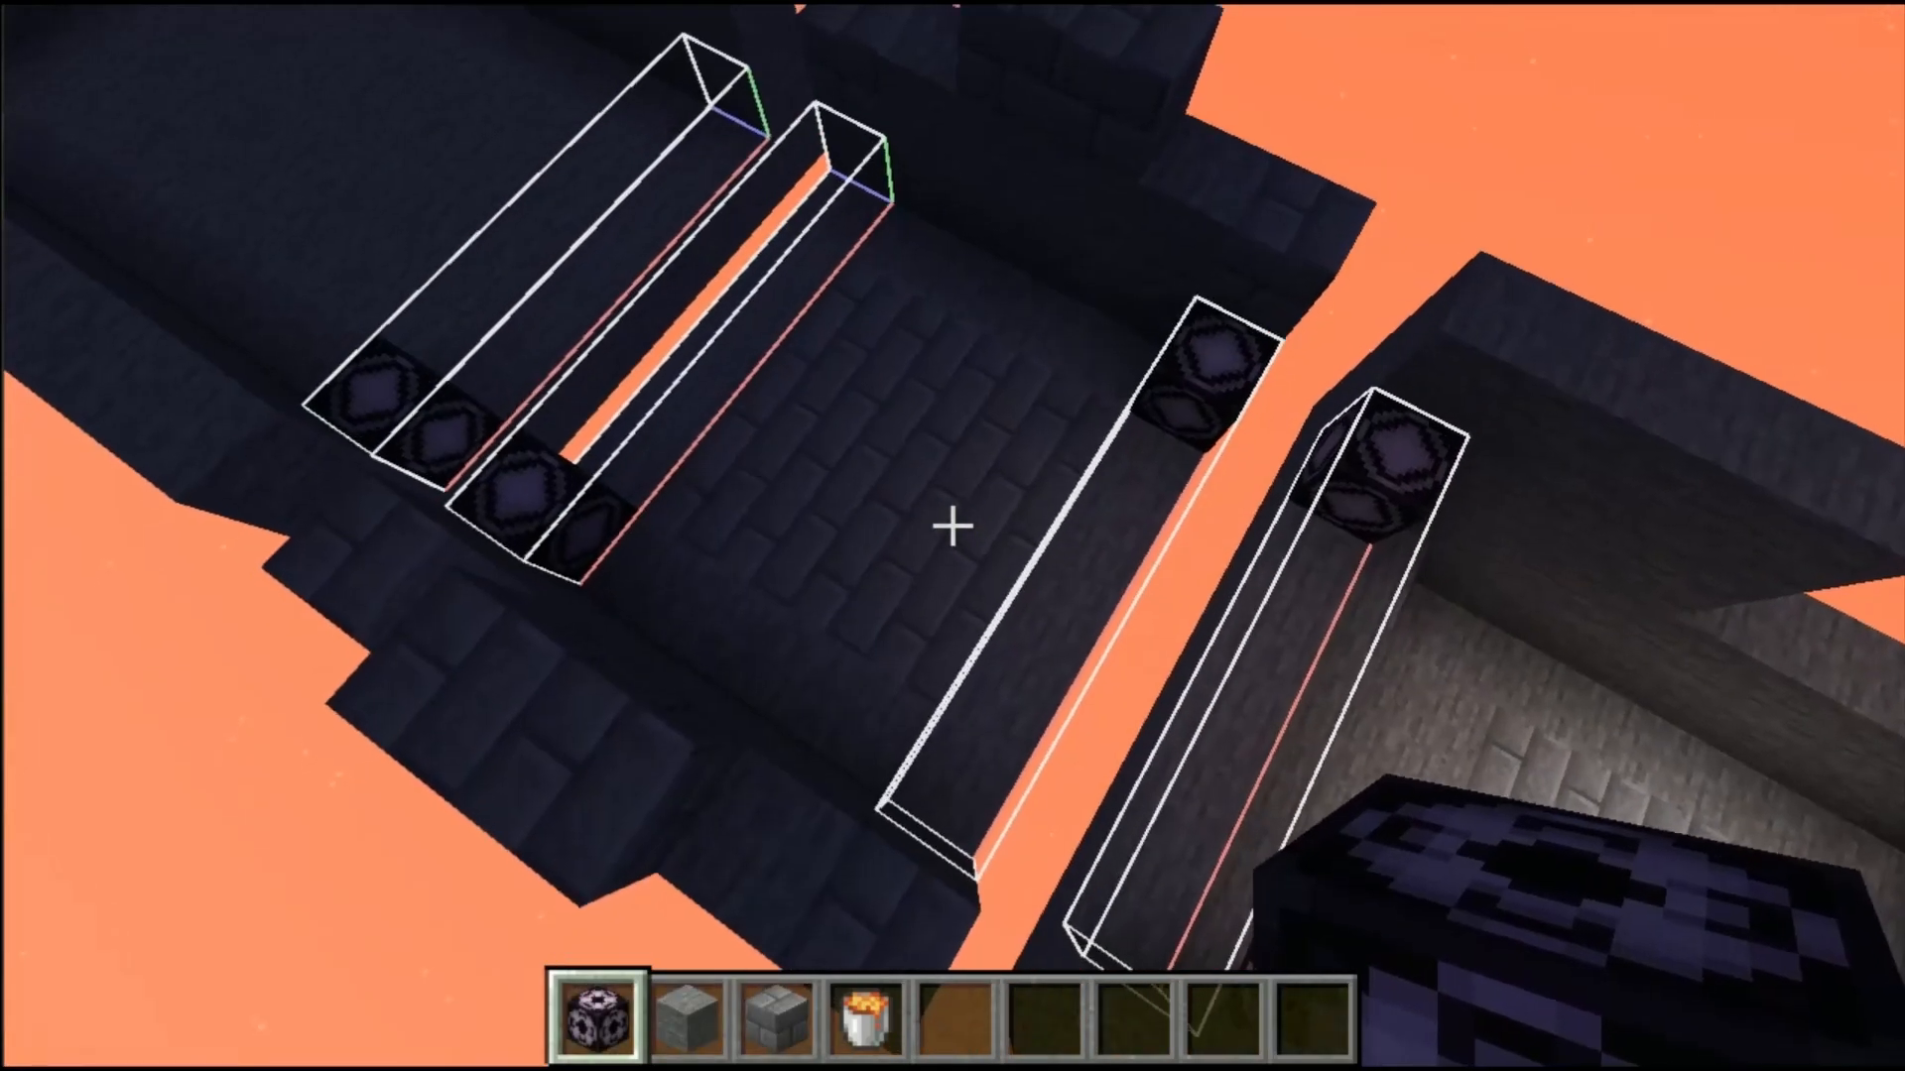
pyautogui.press('w')
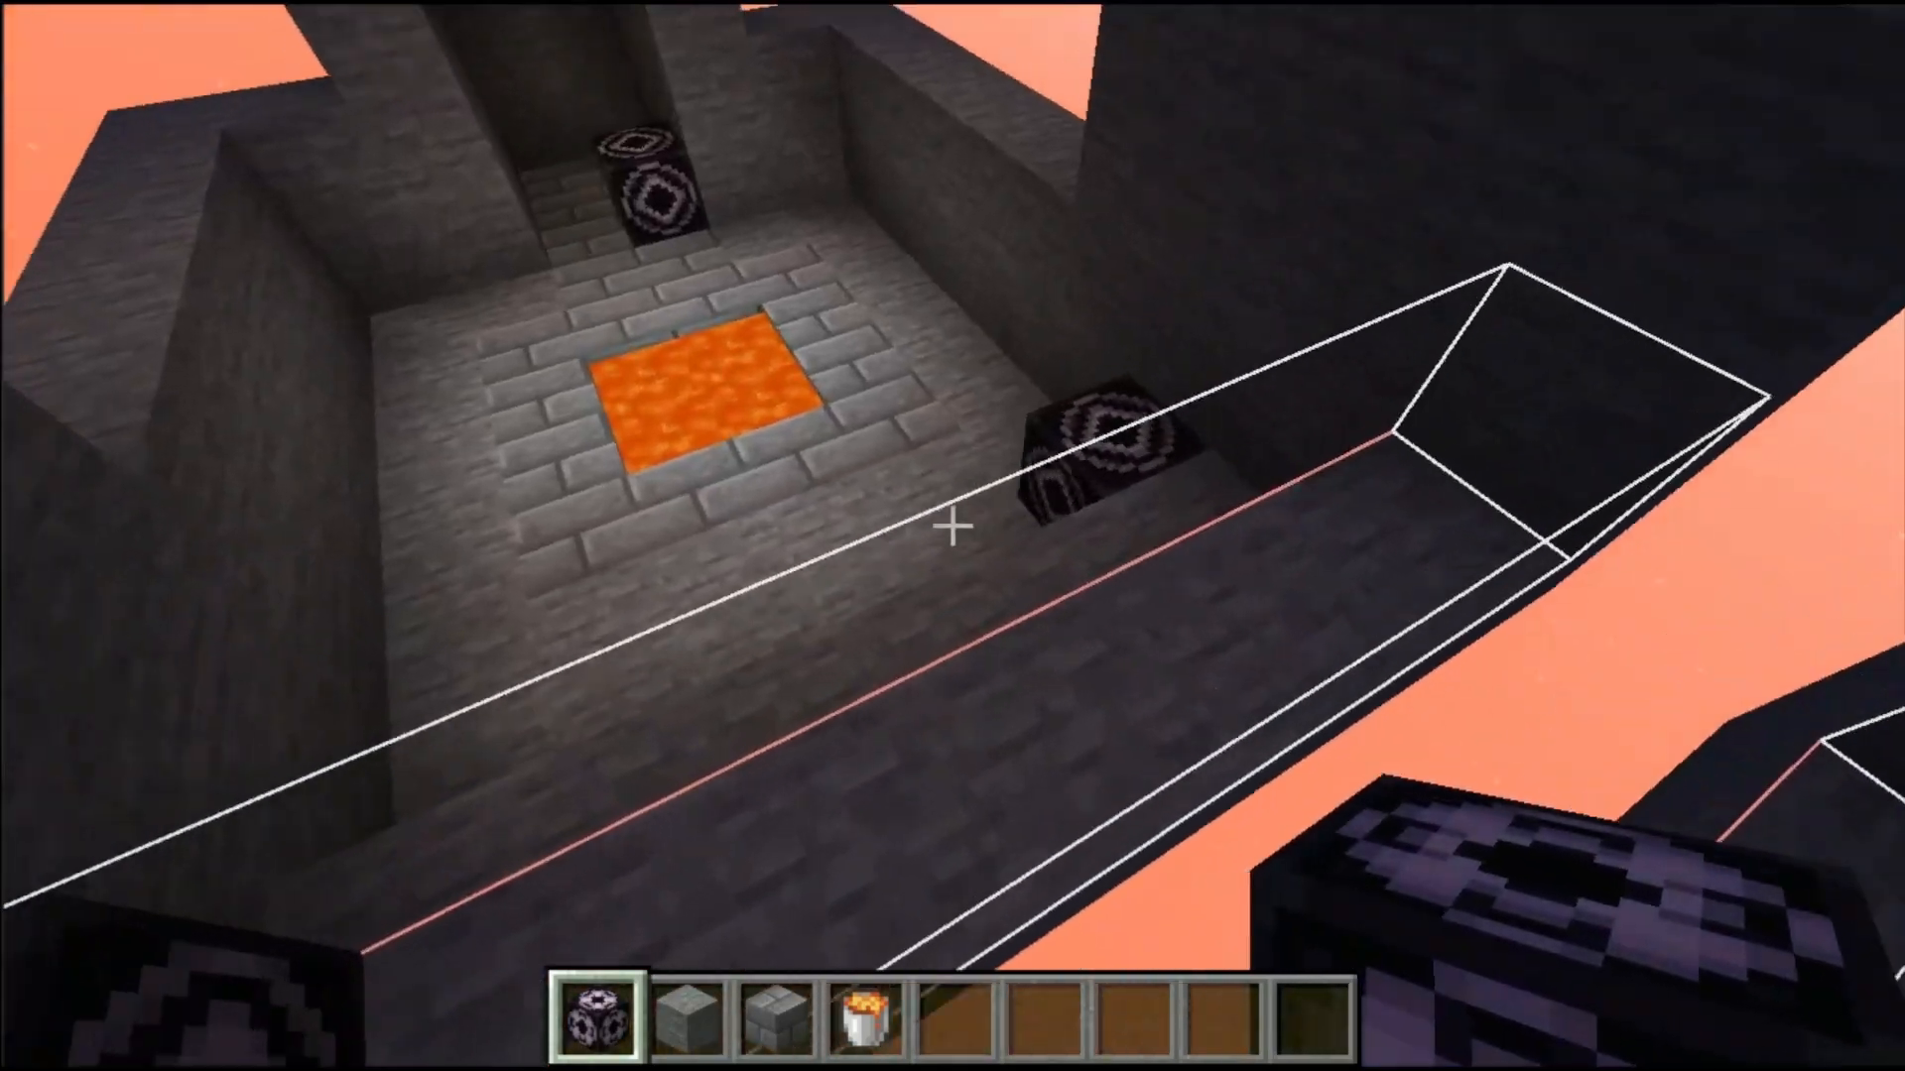
pyautogui.press('w')
pyautogui.press('shift')
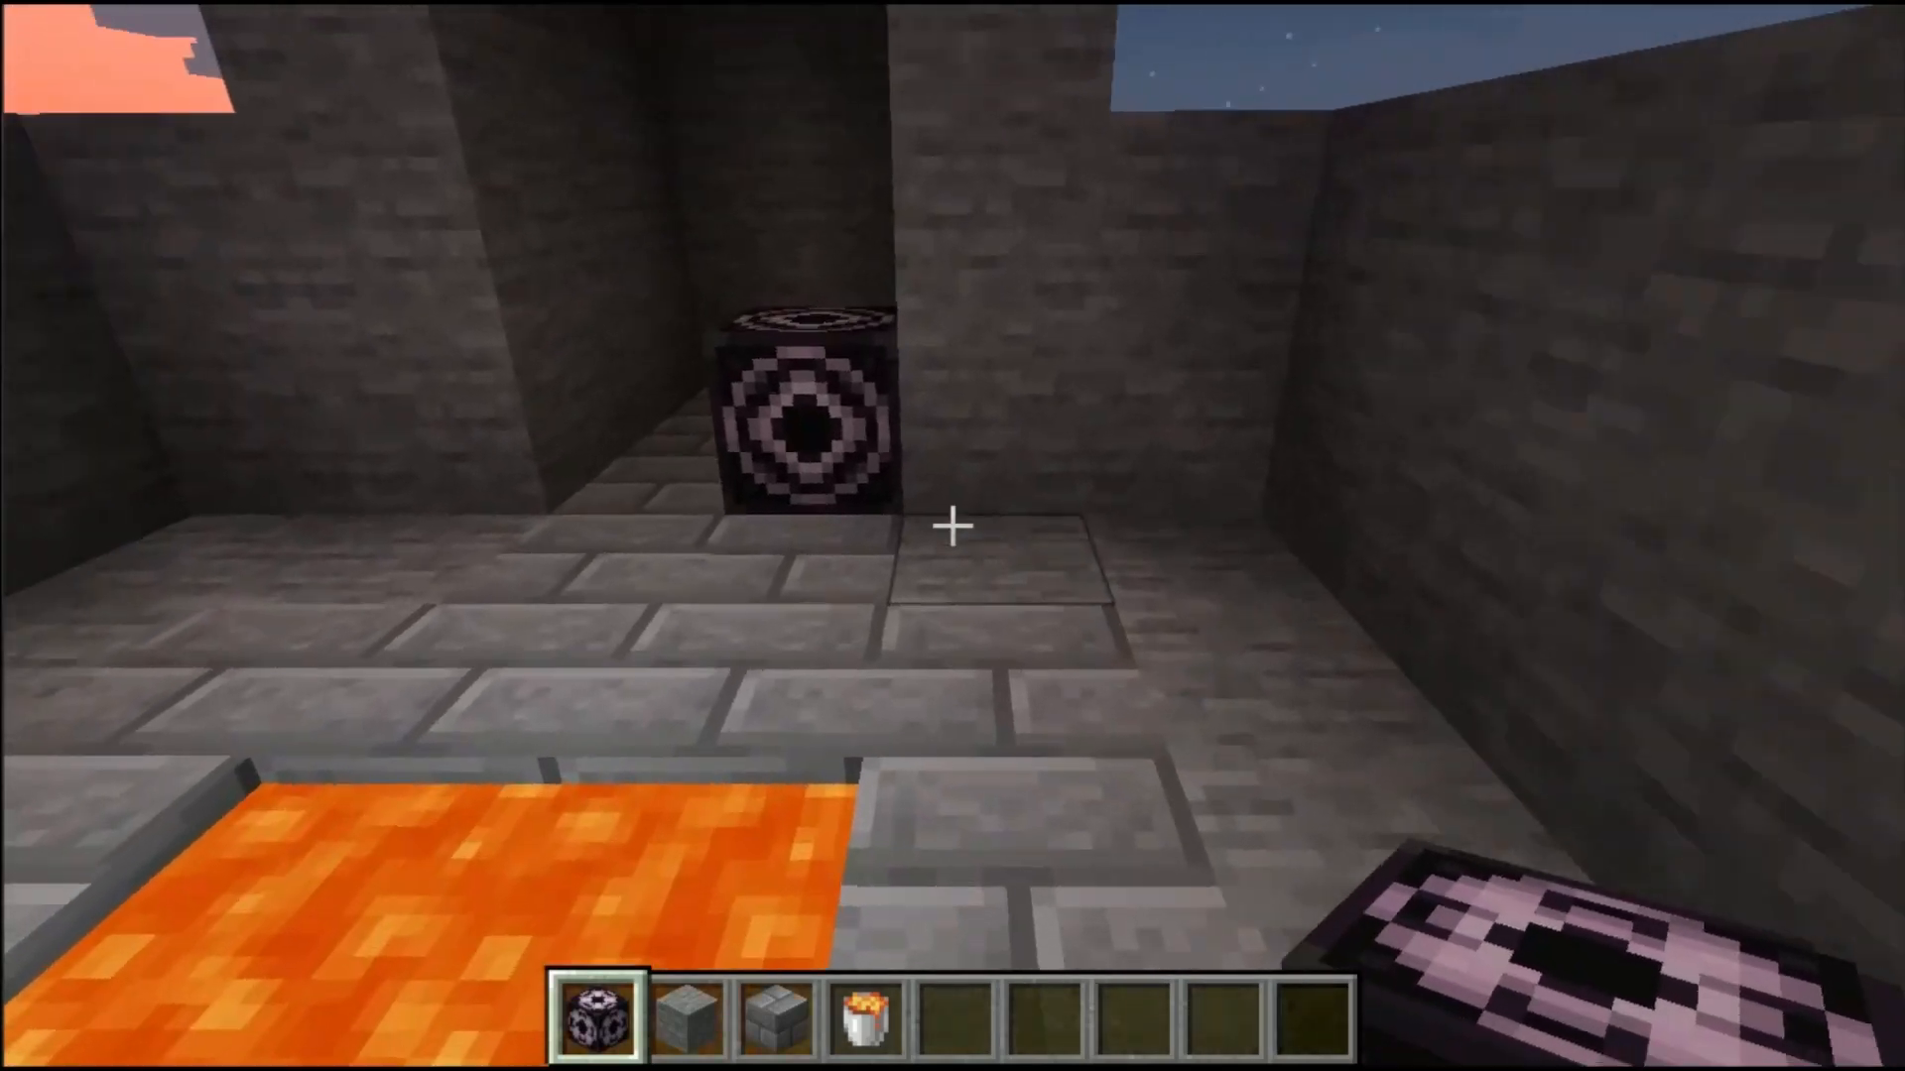
pyautogui.press('w')
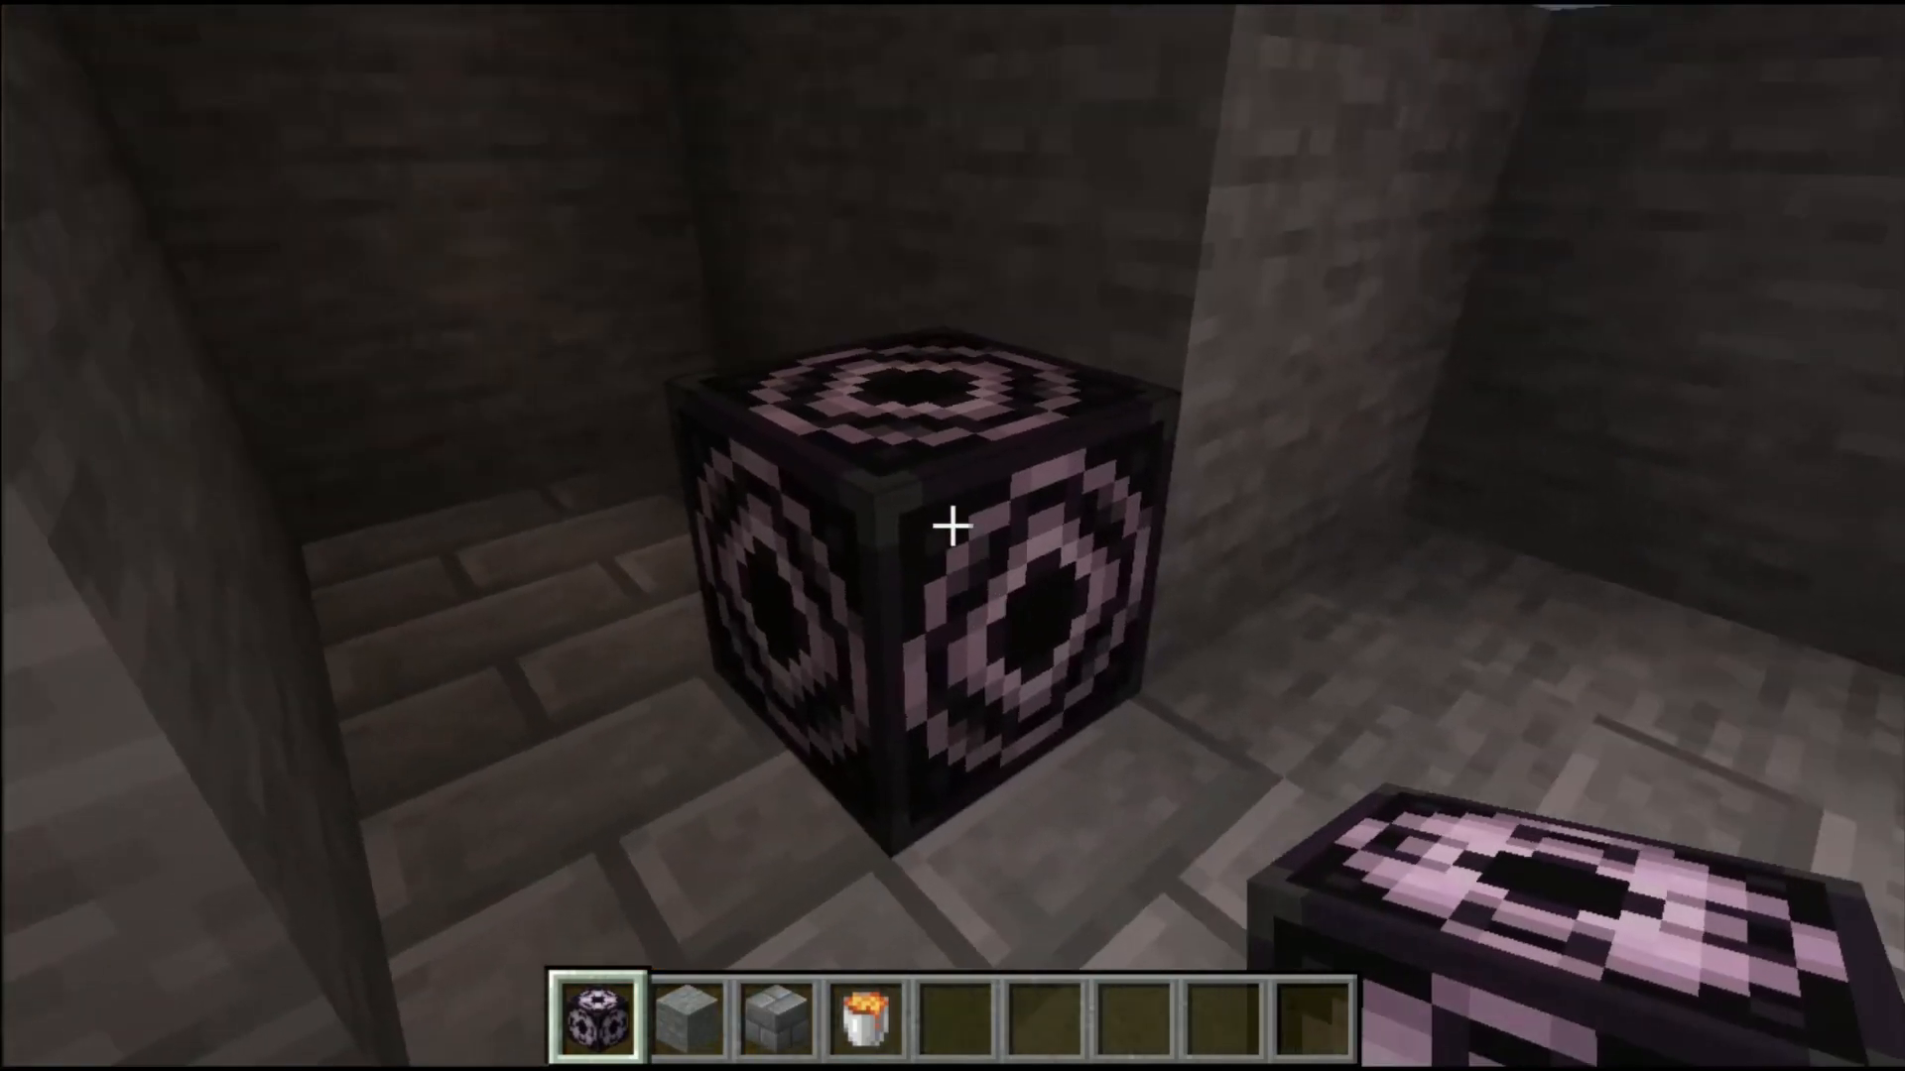
pyautogui.rightClick(952, 527)
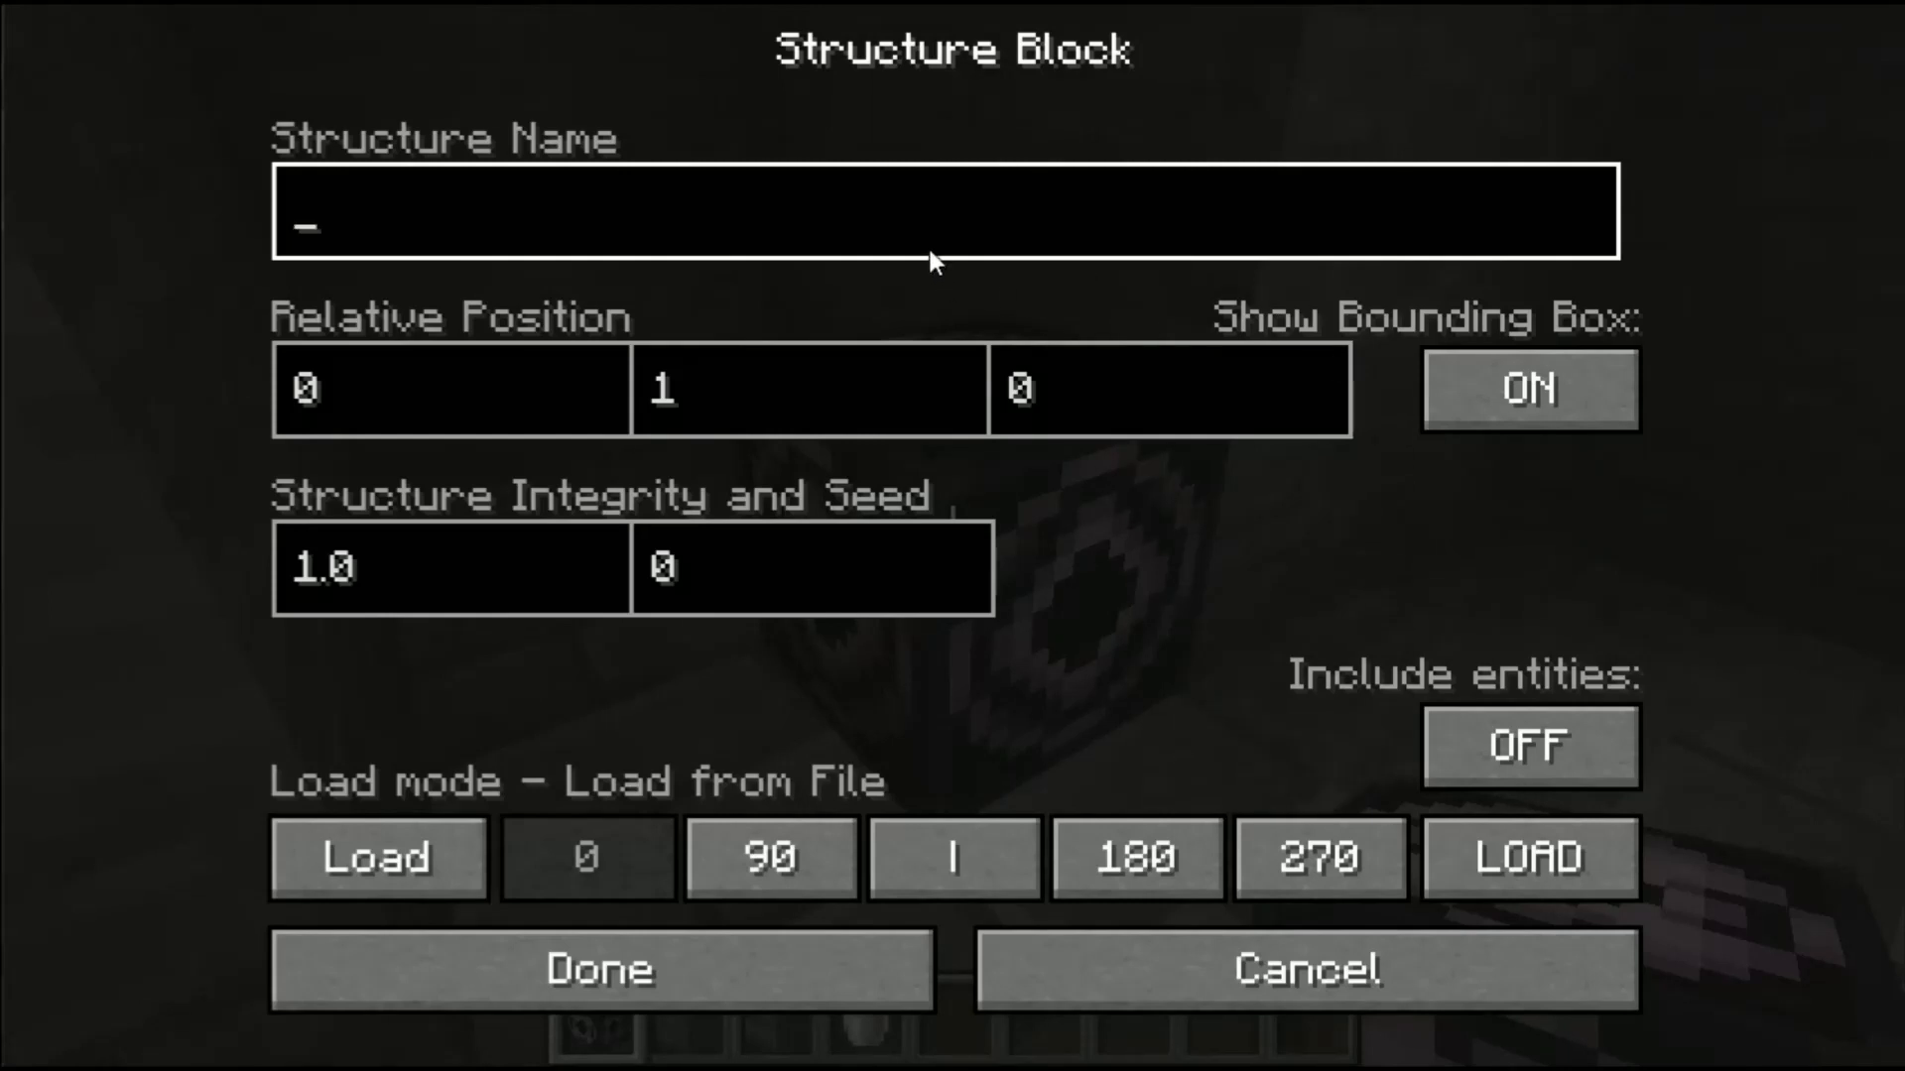
# Step: Try out "region:objective" and "region:endarea" as names for the alcove structure block
pyautogui.write('region:objective')
pyautogui.press('BackSpace')
pyautogui.press('BackSpace')
pyautogui.press('BackSpace')
pyautogui.press('BackSpace')
pyautogui.press('BackSpace')
pyautogui.press('BackSpace')
pyautogui.press('BackSpace')
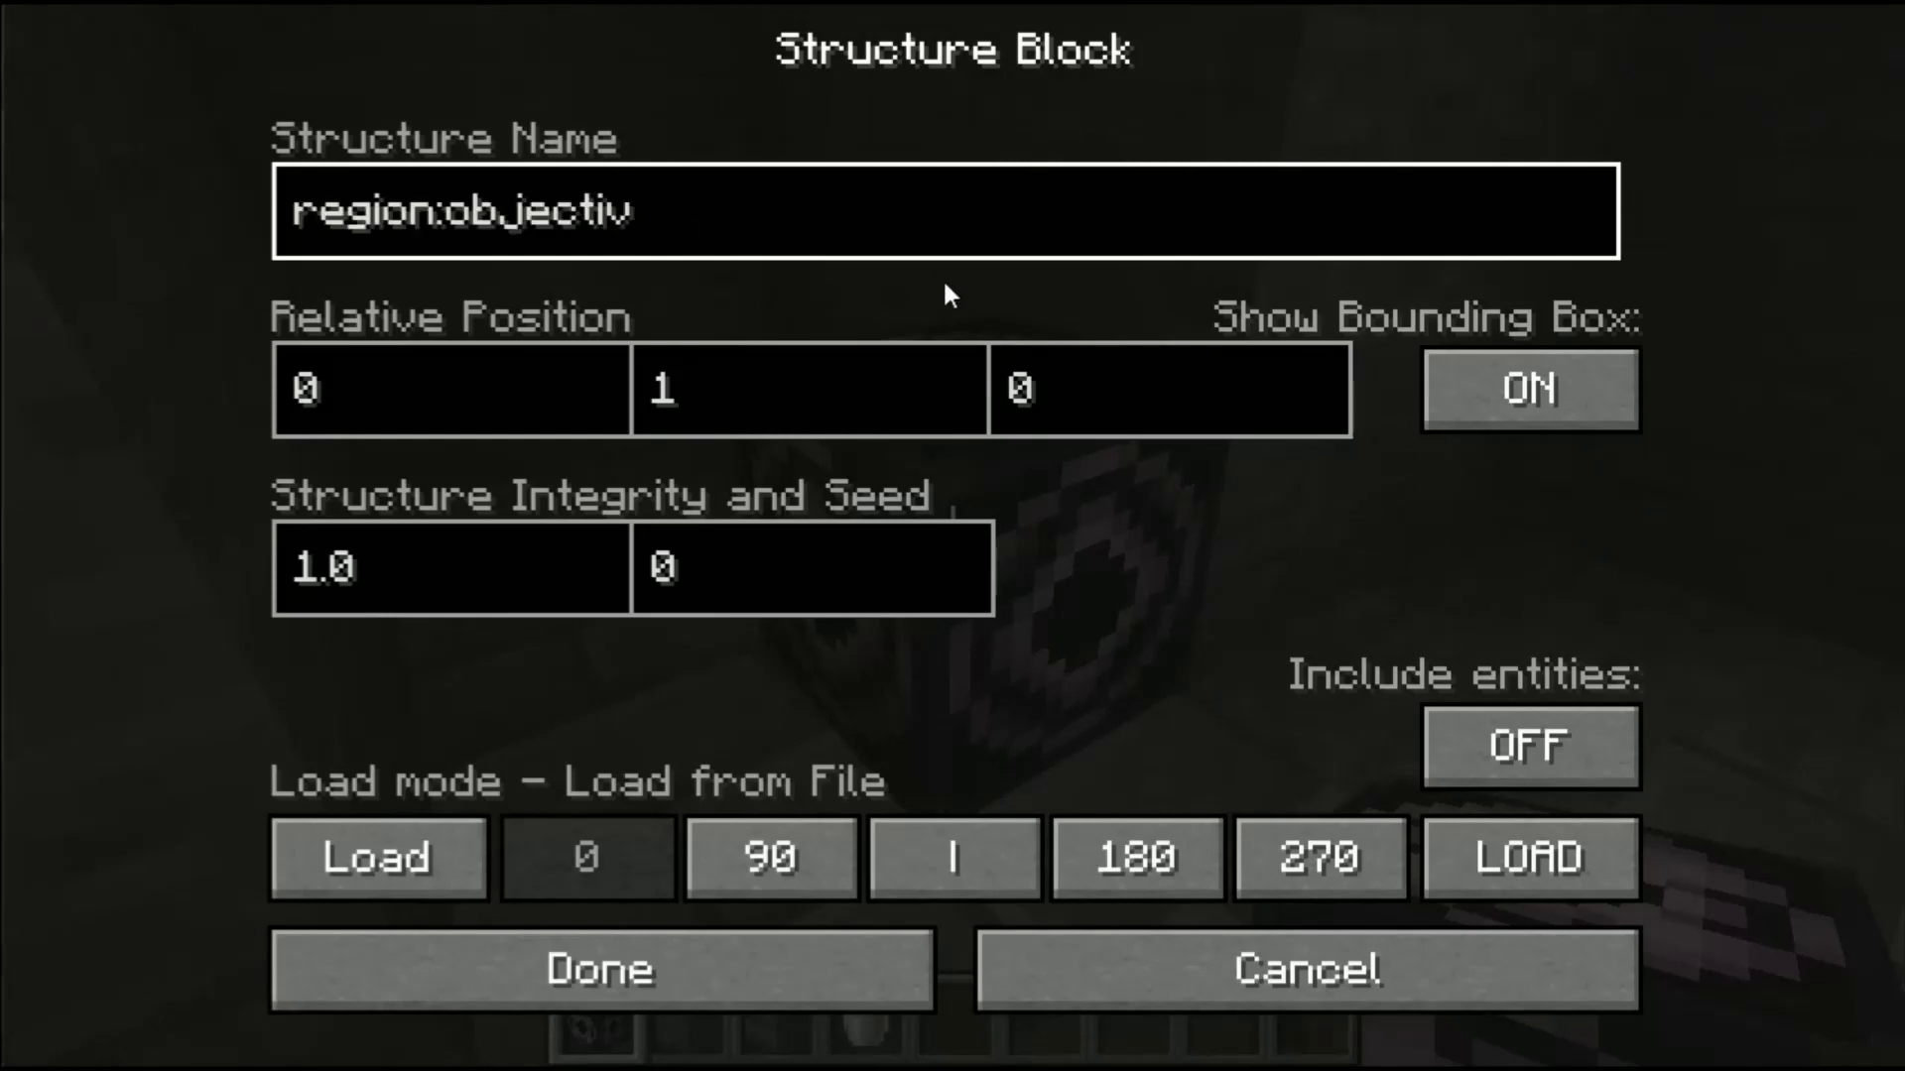
pyautogui.press('BackSpace')
pyautogui.press('BackSpace')
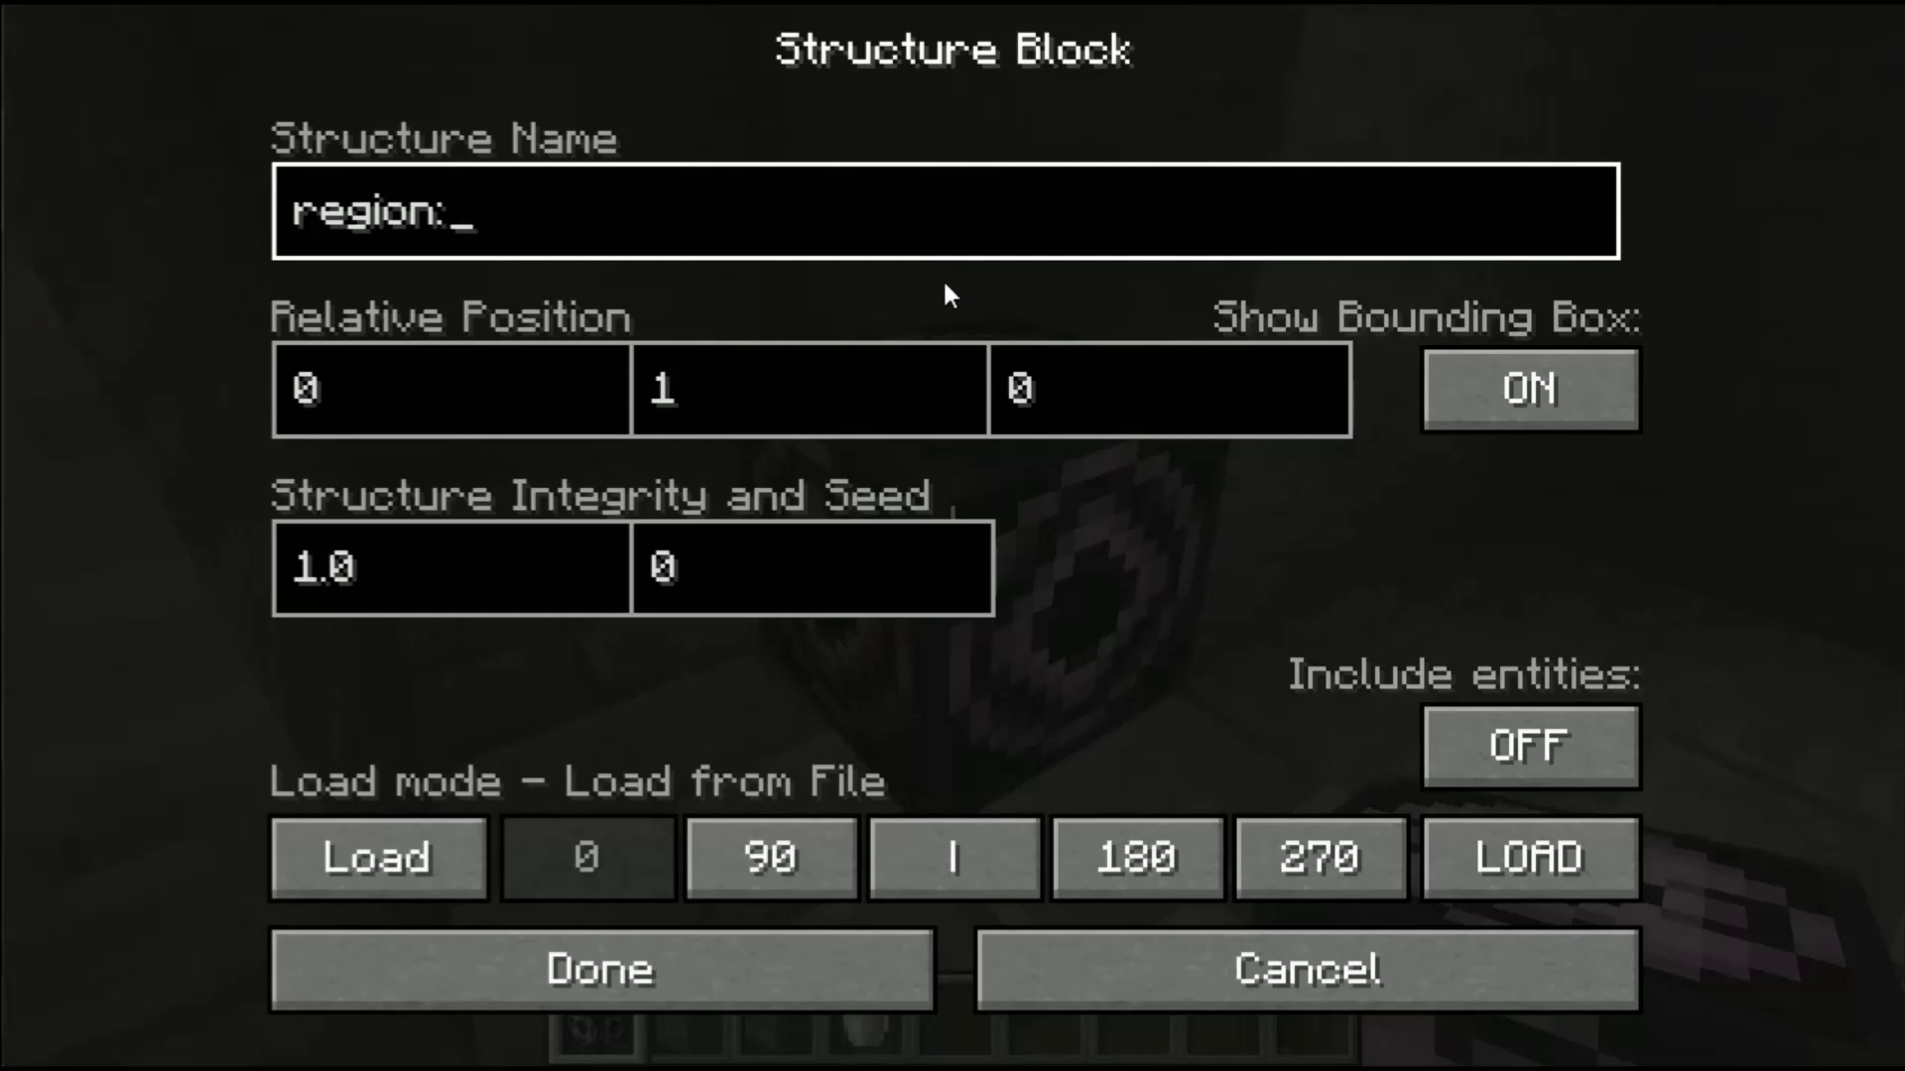
pyautogui.hotkey('ctrl', 'a')
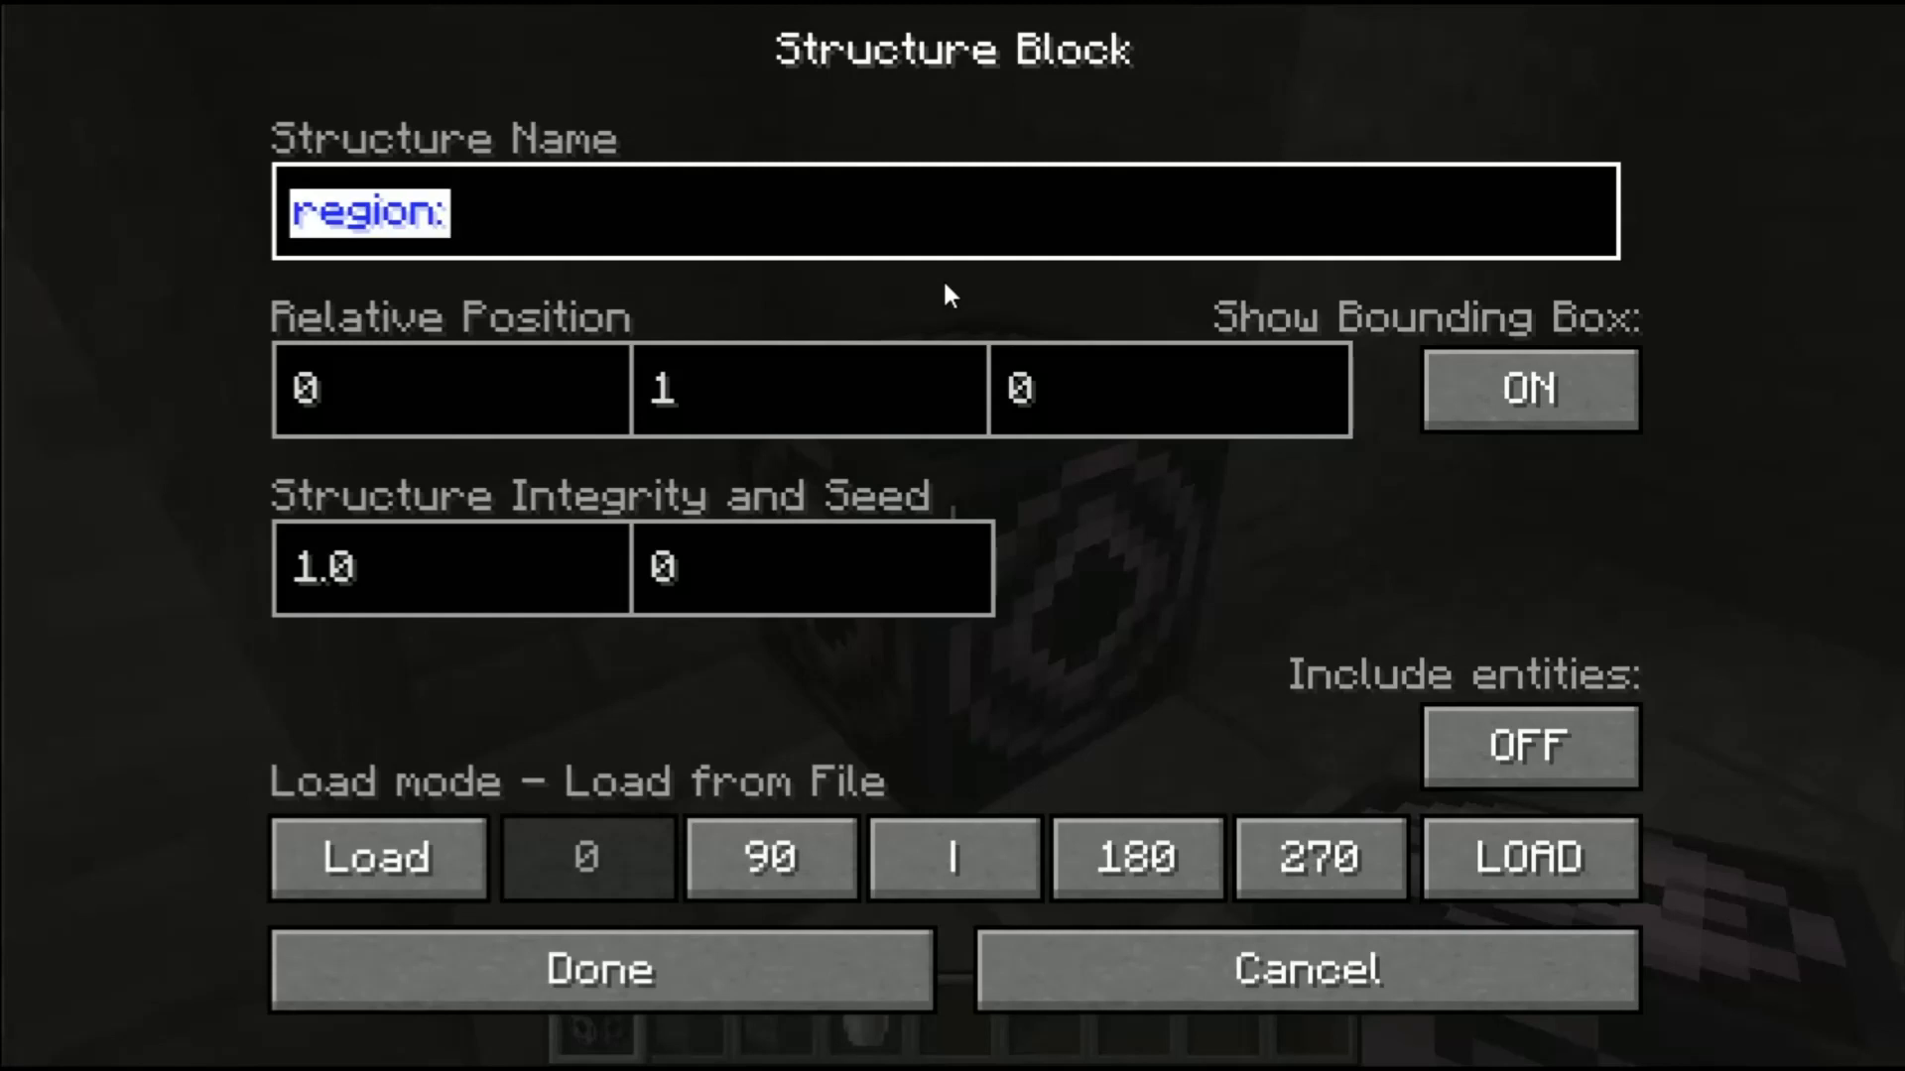
pyautogui.press('End')
pyautogui.write('en')
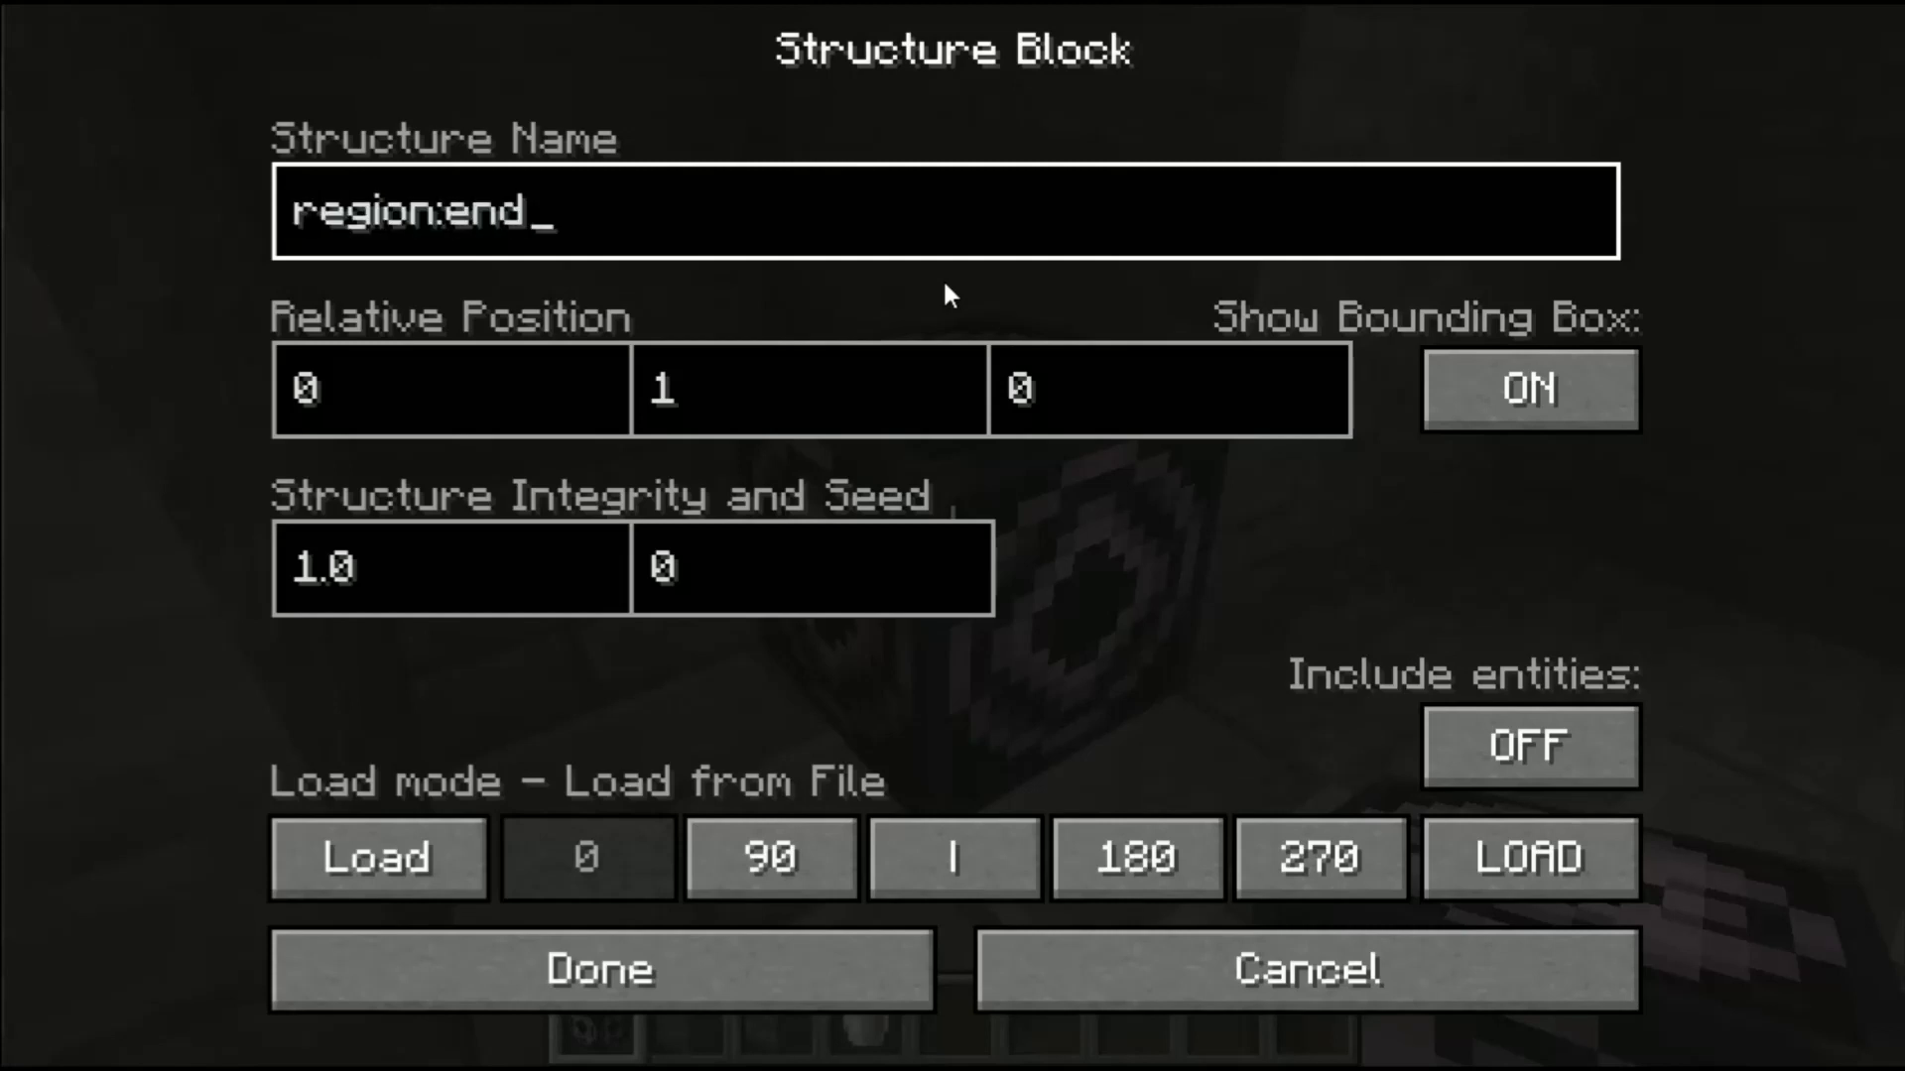
pyautogui.write('de')
pyautogui.press('BackSpace')
pyautogui.write('area')
# Step: Name the alcove entrance's structure block "region:objective" and set its relative position to 0, 0, 0
pyautogui.hotkey('ctrl', 'a')
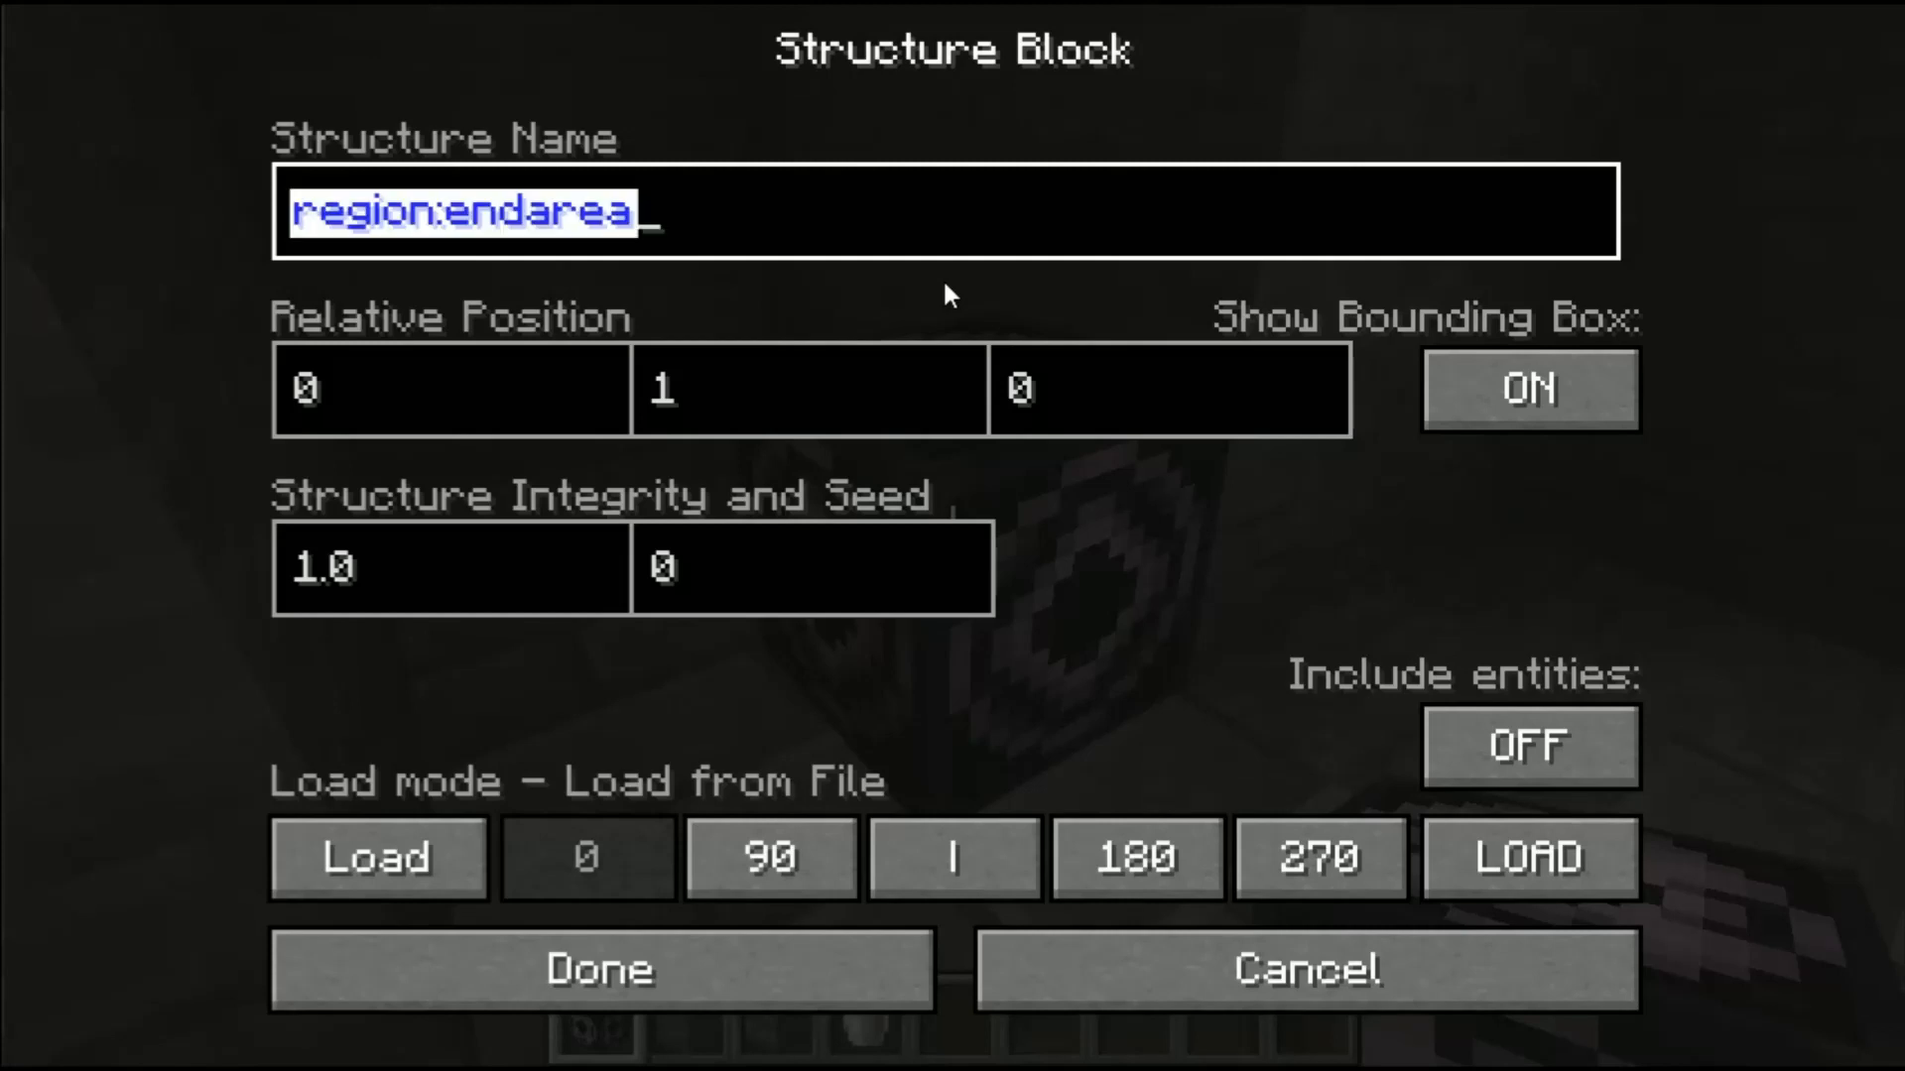
pyautogui.write('region:objective')
pyautogui.click(821, 380)
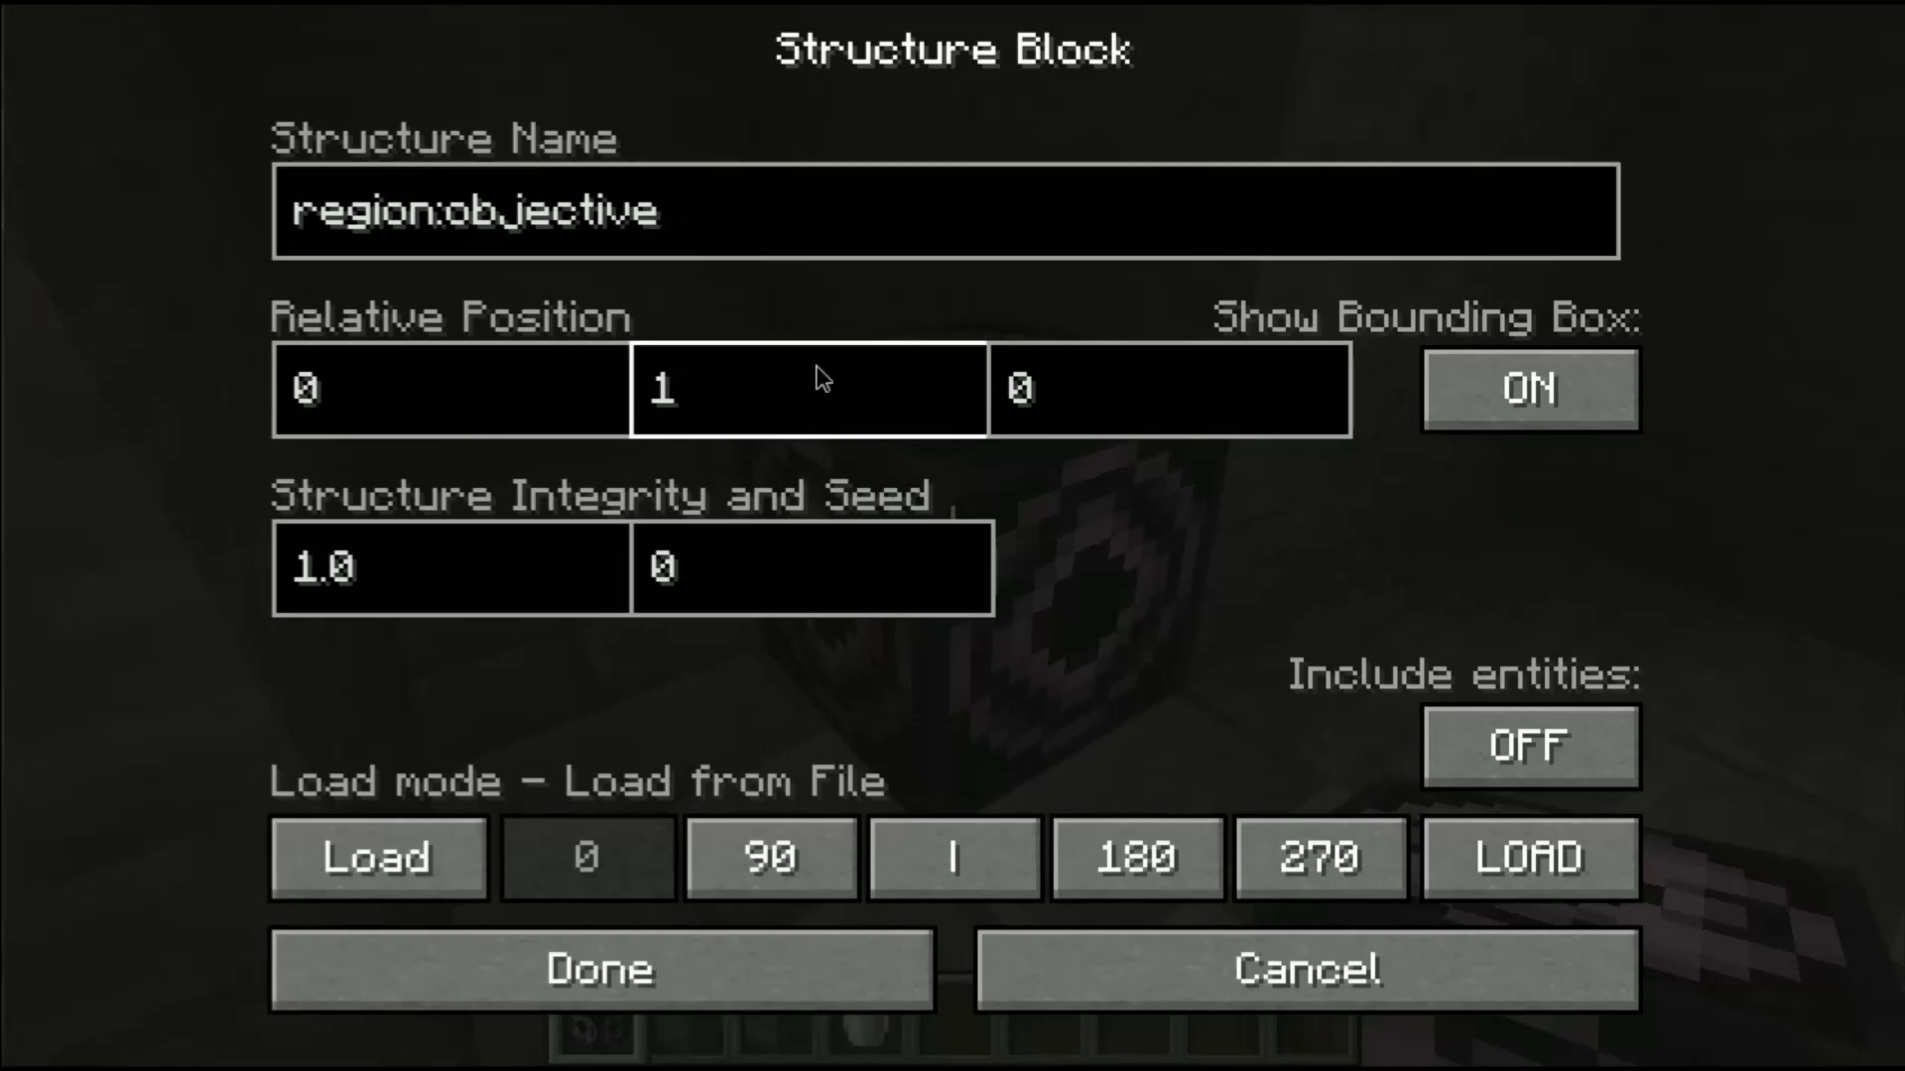
pyautogui.press('BackSpace')
pyautogui.write('0')
pyautogui.press('Tab')
pyautogui.press('Tab')
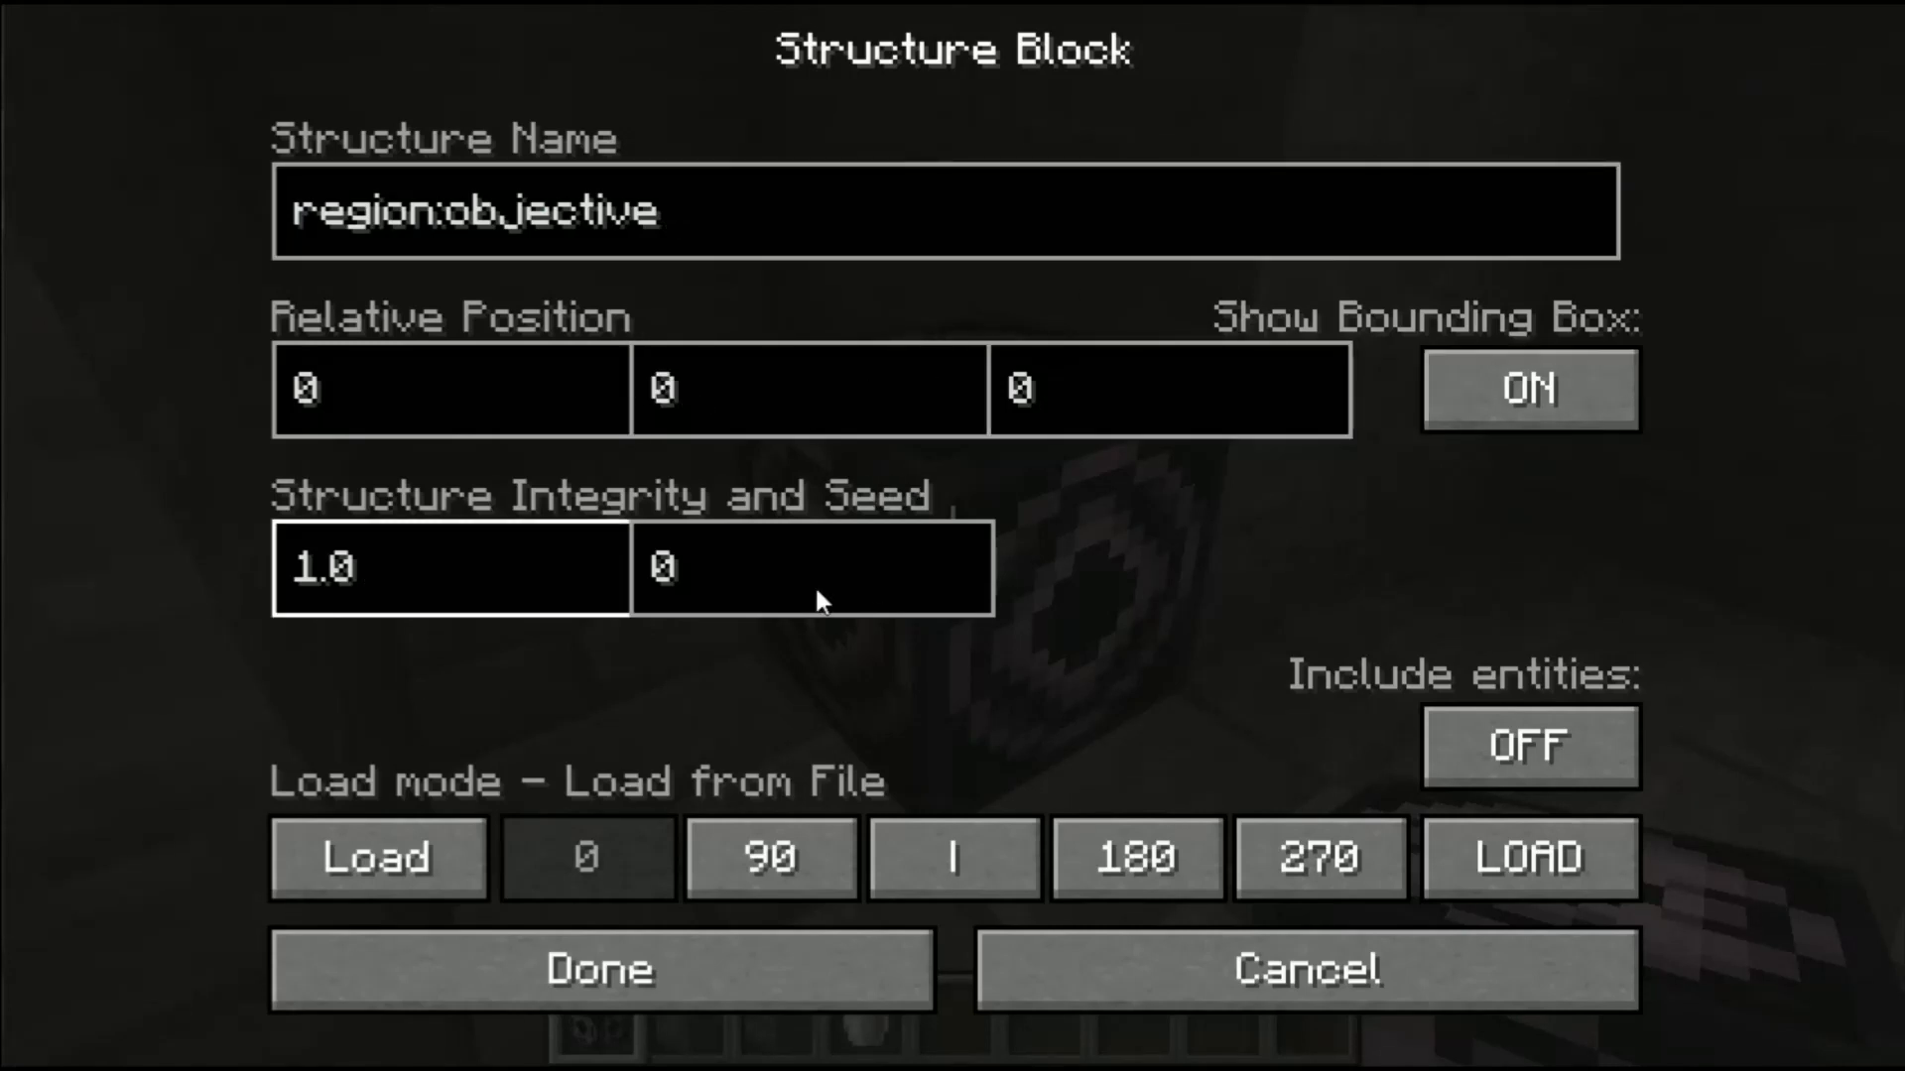
# Step: Switch the alcove entrance's structure block to Save mode and set its structure size to 2, 1, 3
pyautogui.click(372, 874)
pyautogui.click(398, 853)
pyautogui.click(396, 853)
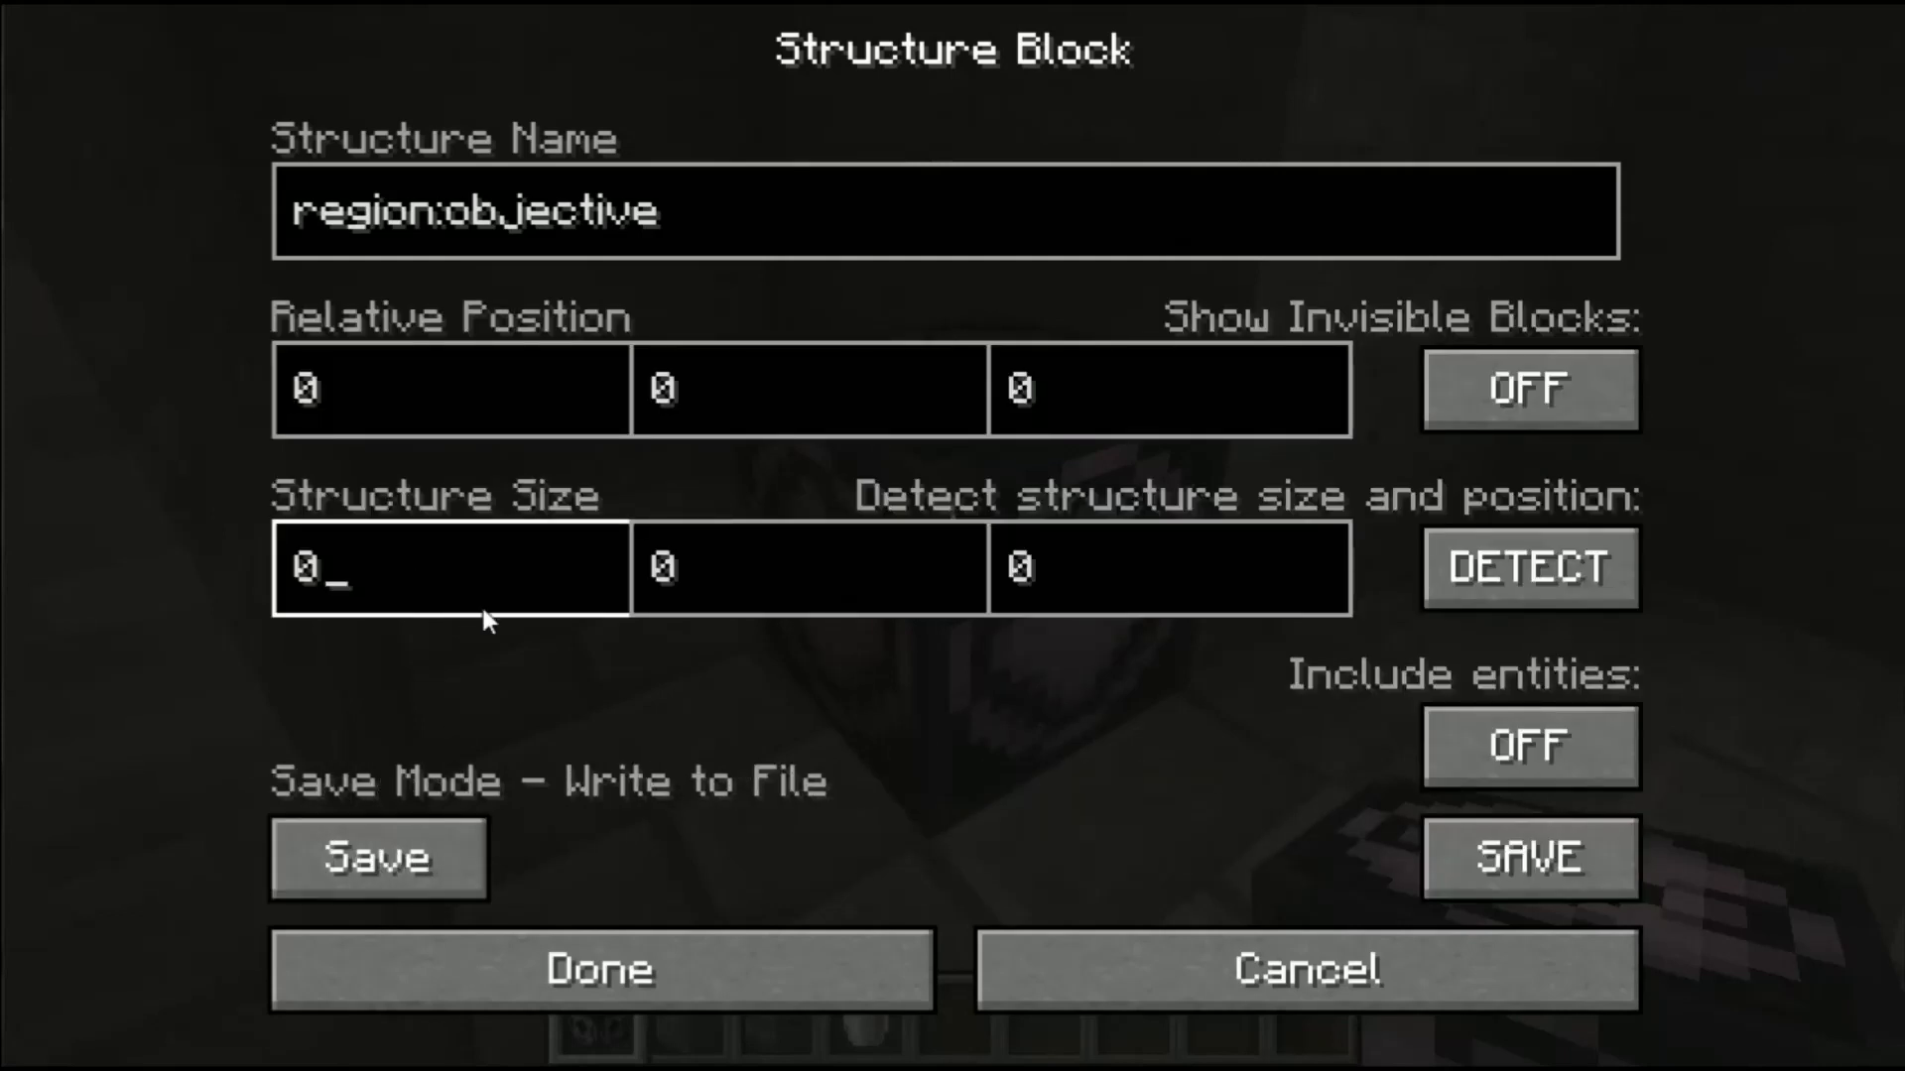
pyautogui.press('BackSpace')
pyautogui.write('2')
pyautogui.press('Tab')
pyautogui.press('BackSpace')
pyautogui.write('1')
pyautogui.press('Tab')
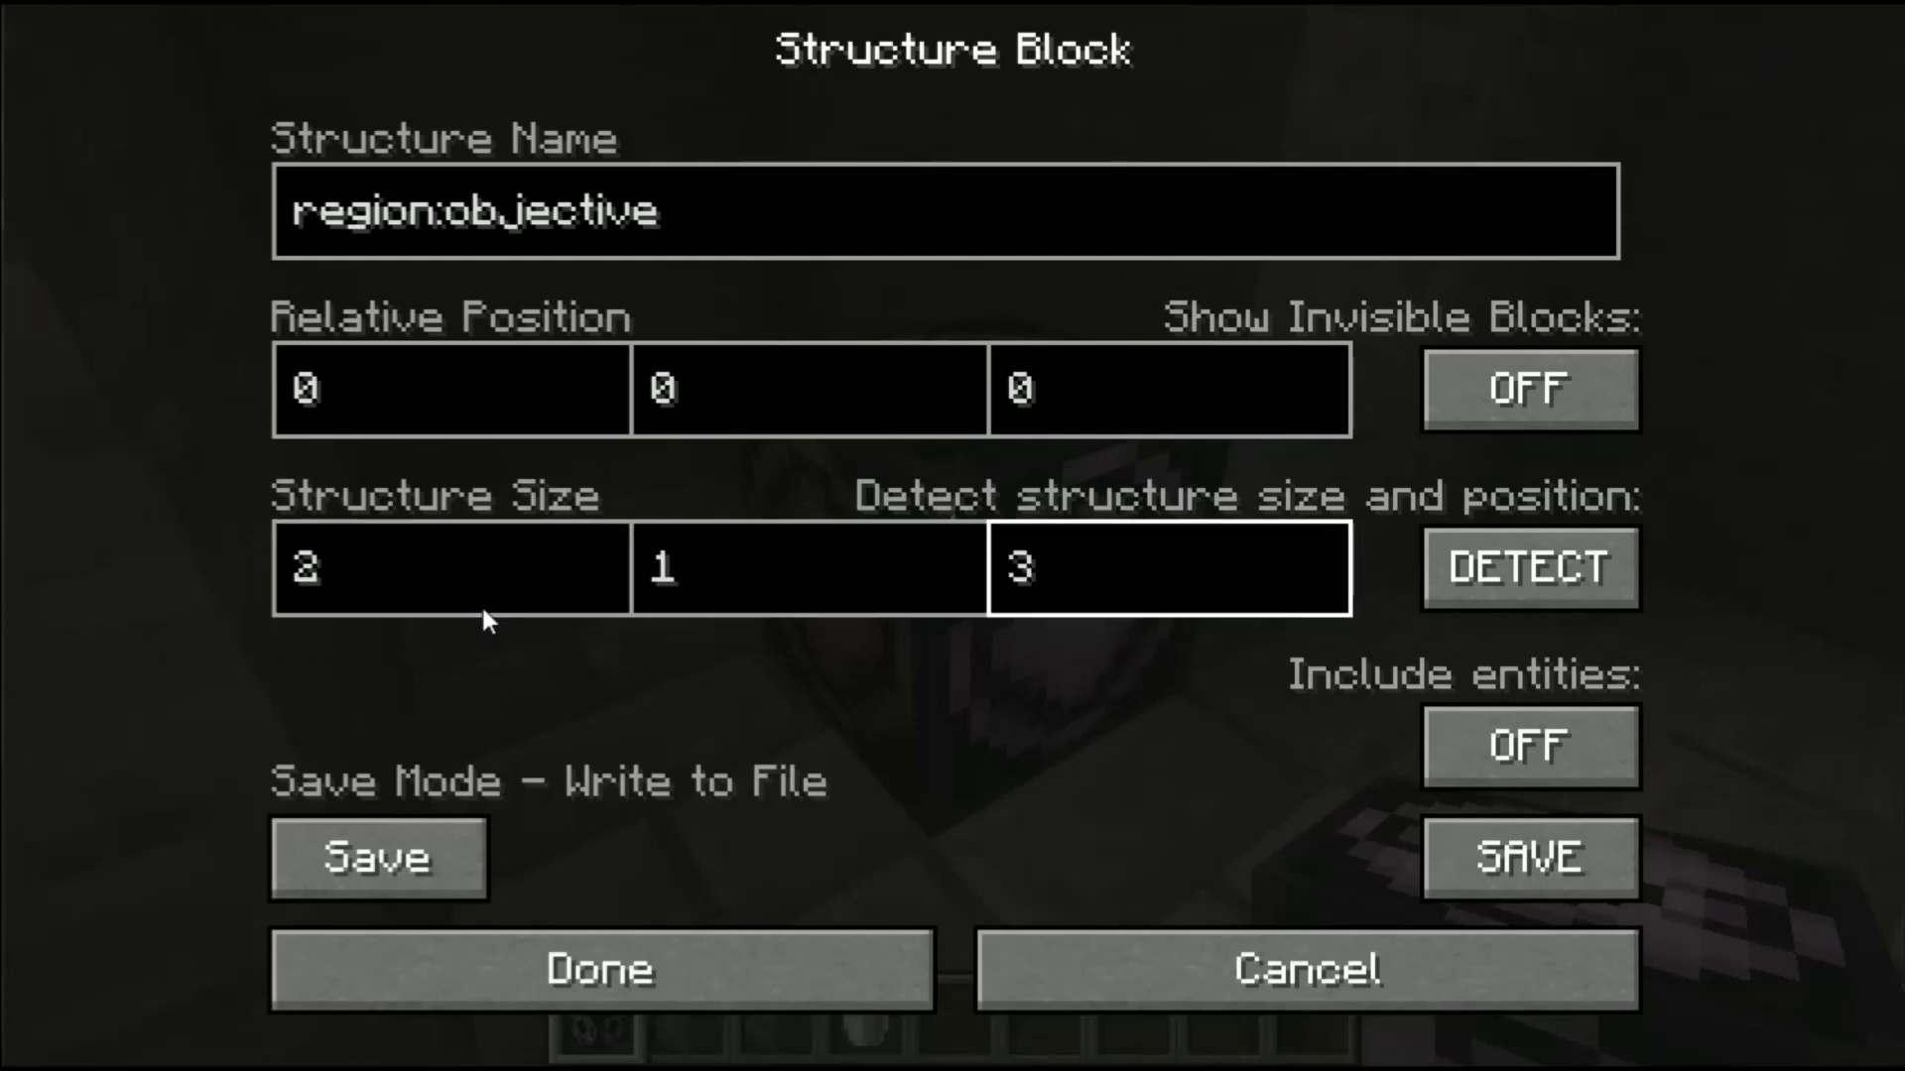
# Step: Apply a relative X position of -1 to the alcove entrance's structure block, and break the block after checking its bounding box
pyautogui.click(398, 405)
pyautogui.press('BackSpace')
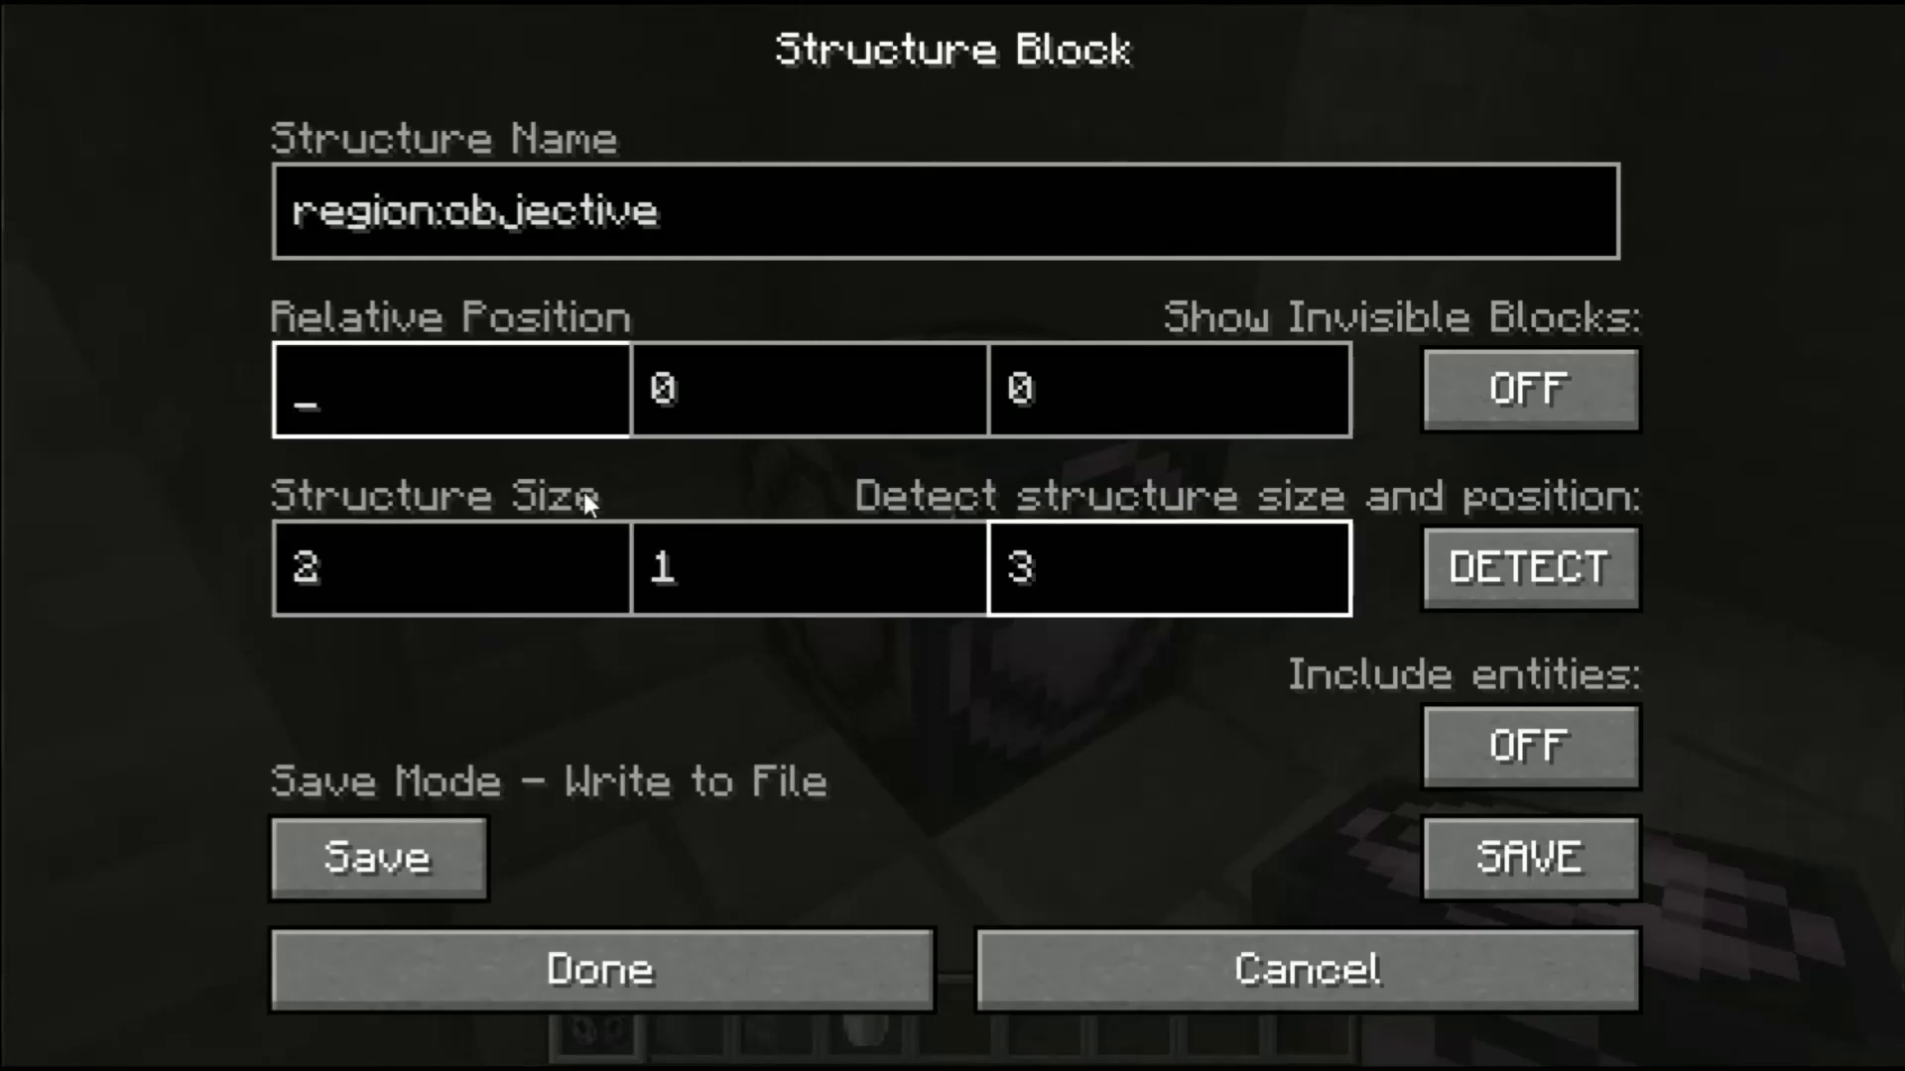
pyautogui.write('-1')
pyautogui.press('Return')
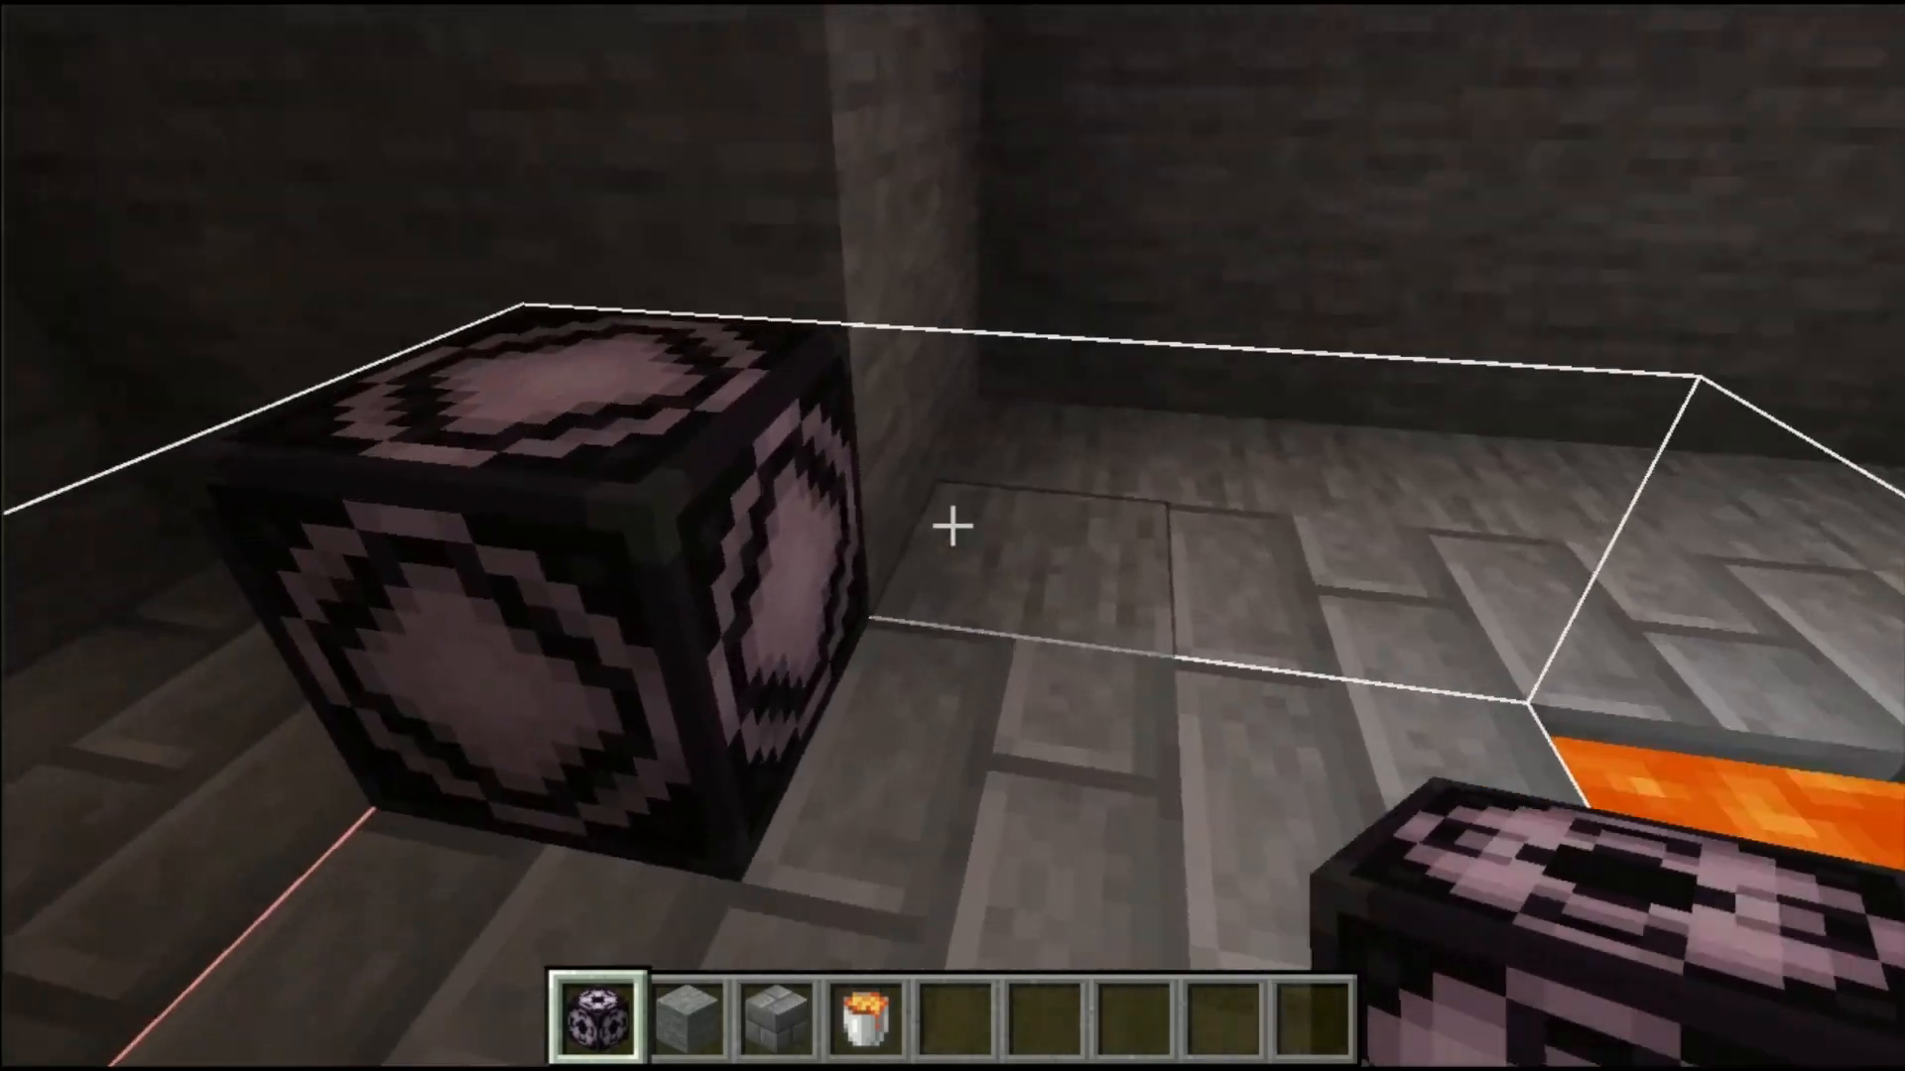
pyautogui.click(952, 526)
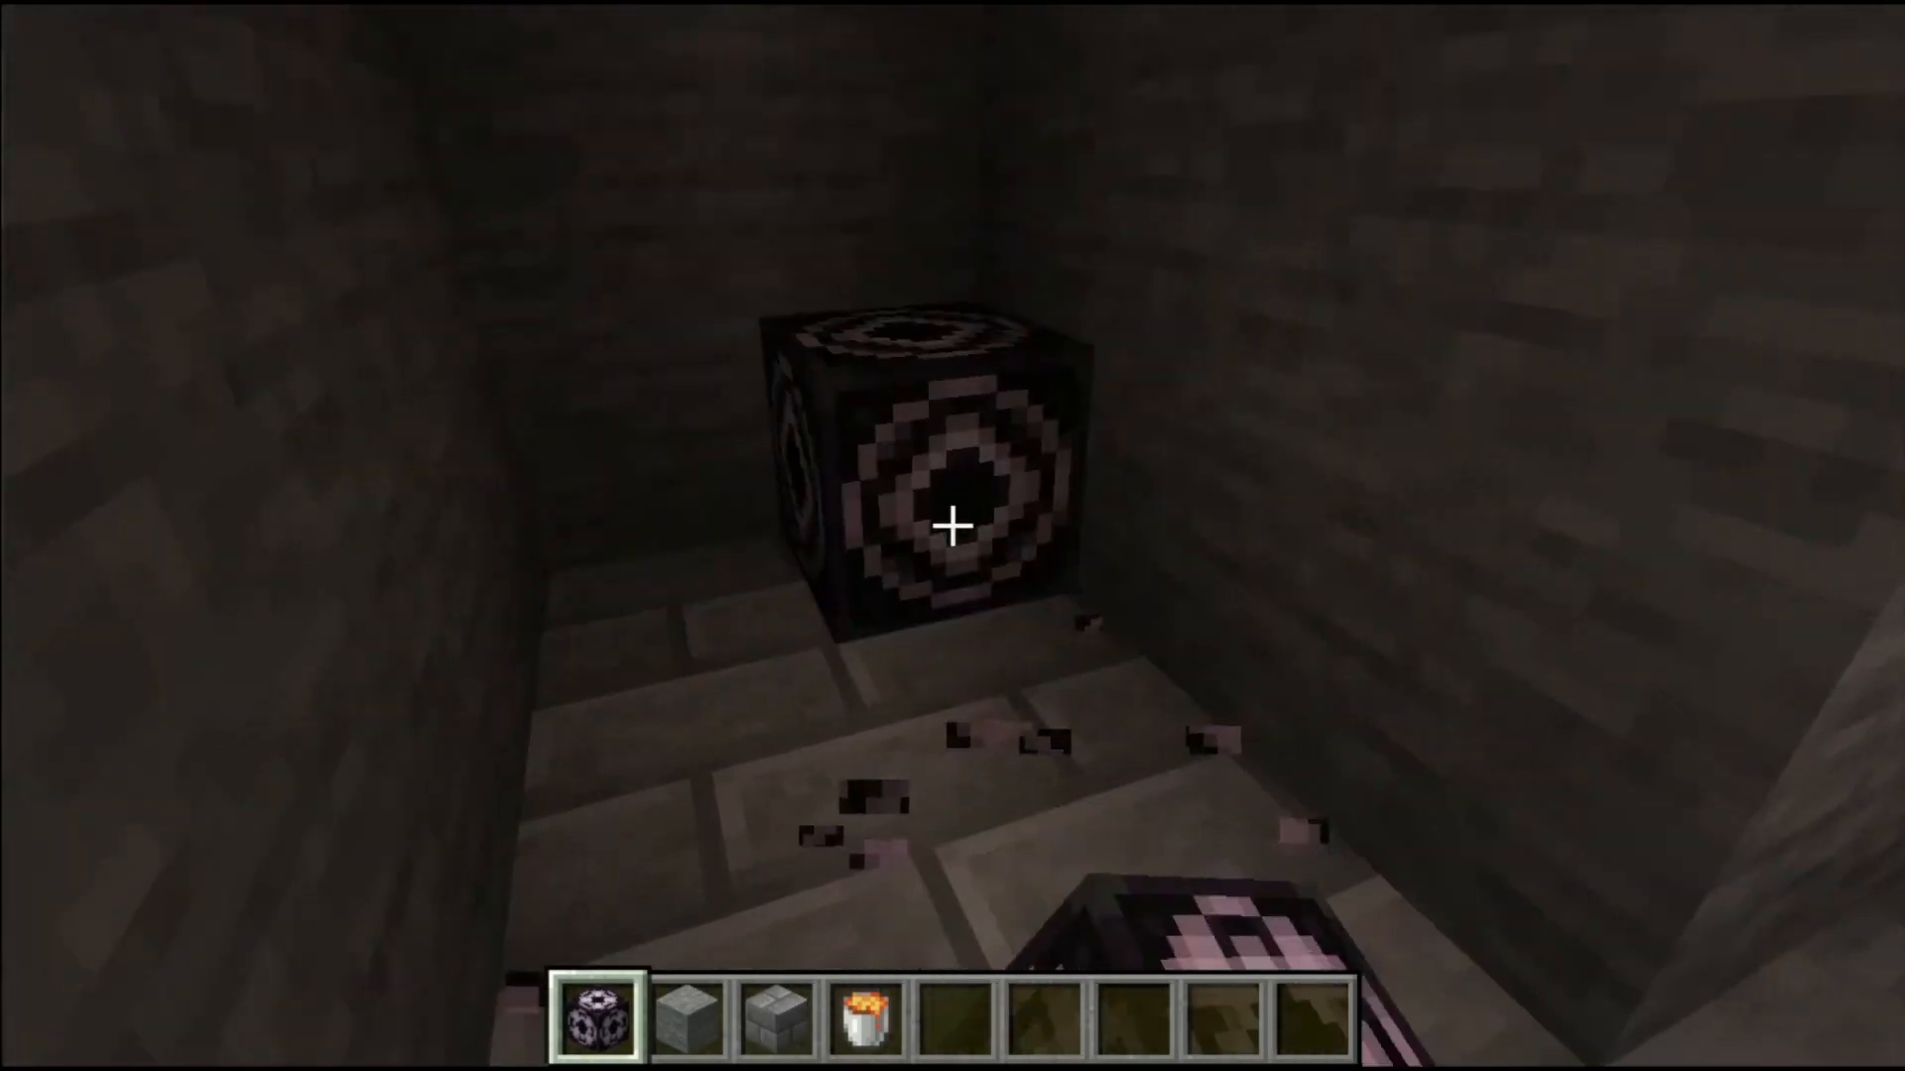
pyautogui.rightClick(952, 526)
pyautogui.write('region:objective')
pyautogui.click(737, 404)
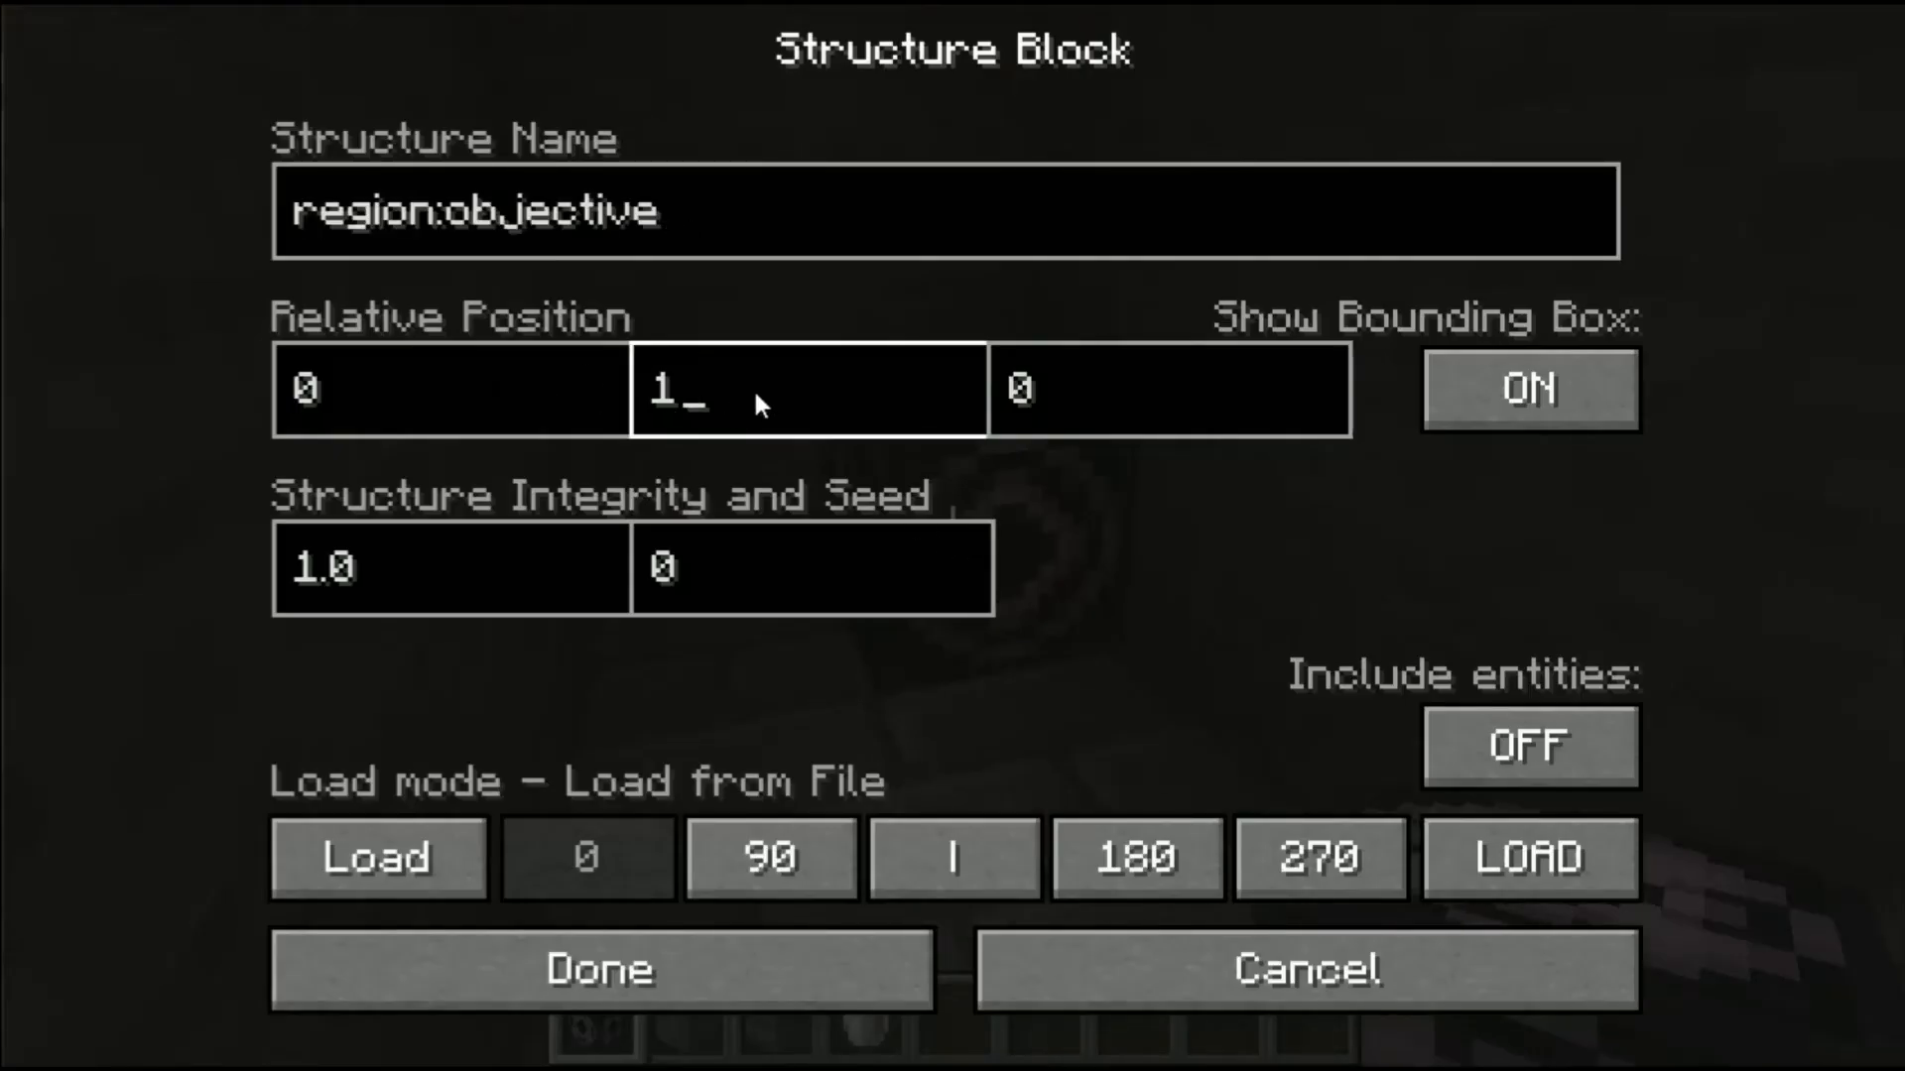
pyautogui.press('Escape')
pyautogui.rightClick(954, 526)
pyautogui.press('Escape')
pyautogui.click(953, 525)
# Step: Name the alcove's new structure block "region:objective", switch it to Save mode and set its relative position to 0, 0, 0
pyautogui.rightClick(952, 526)
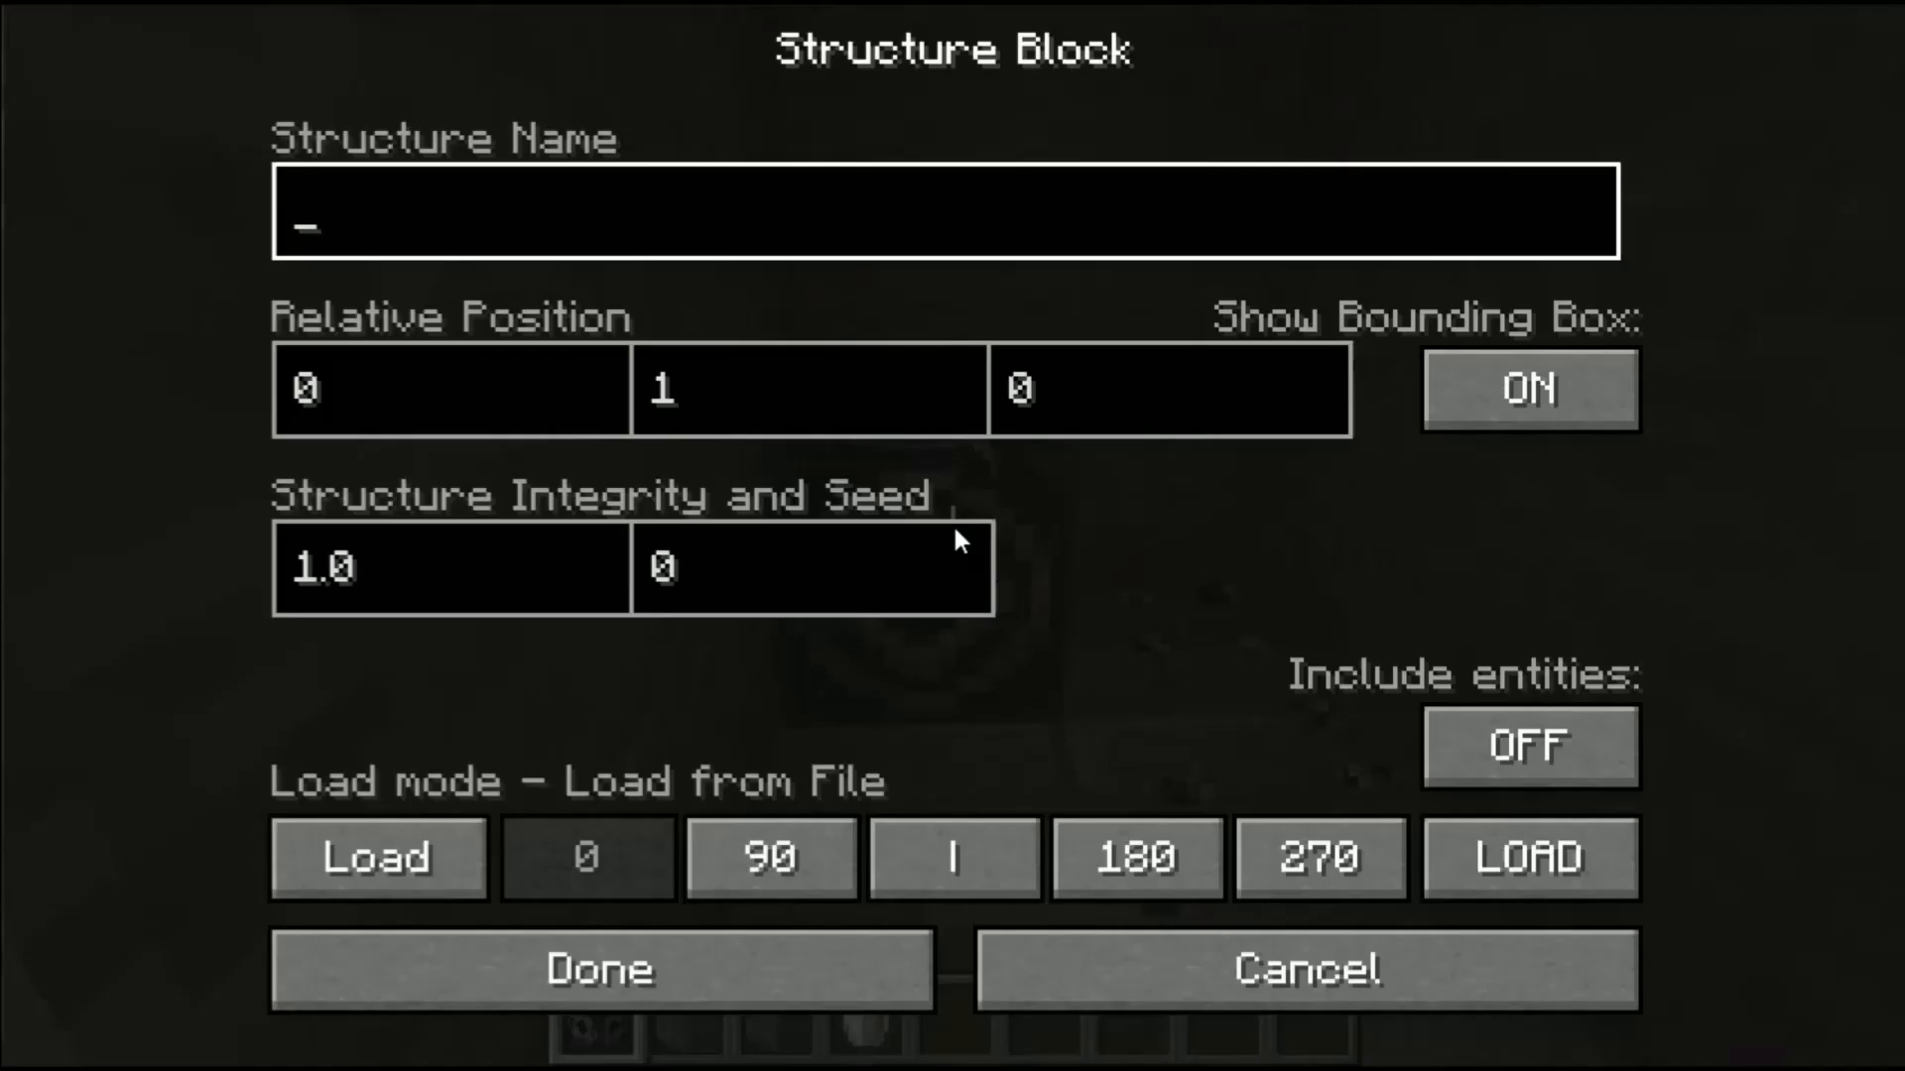
pyautogui.write('region:objective')
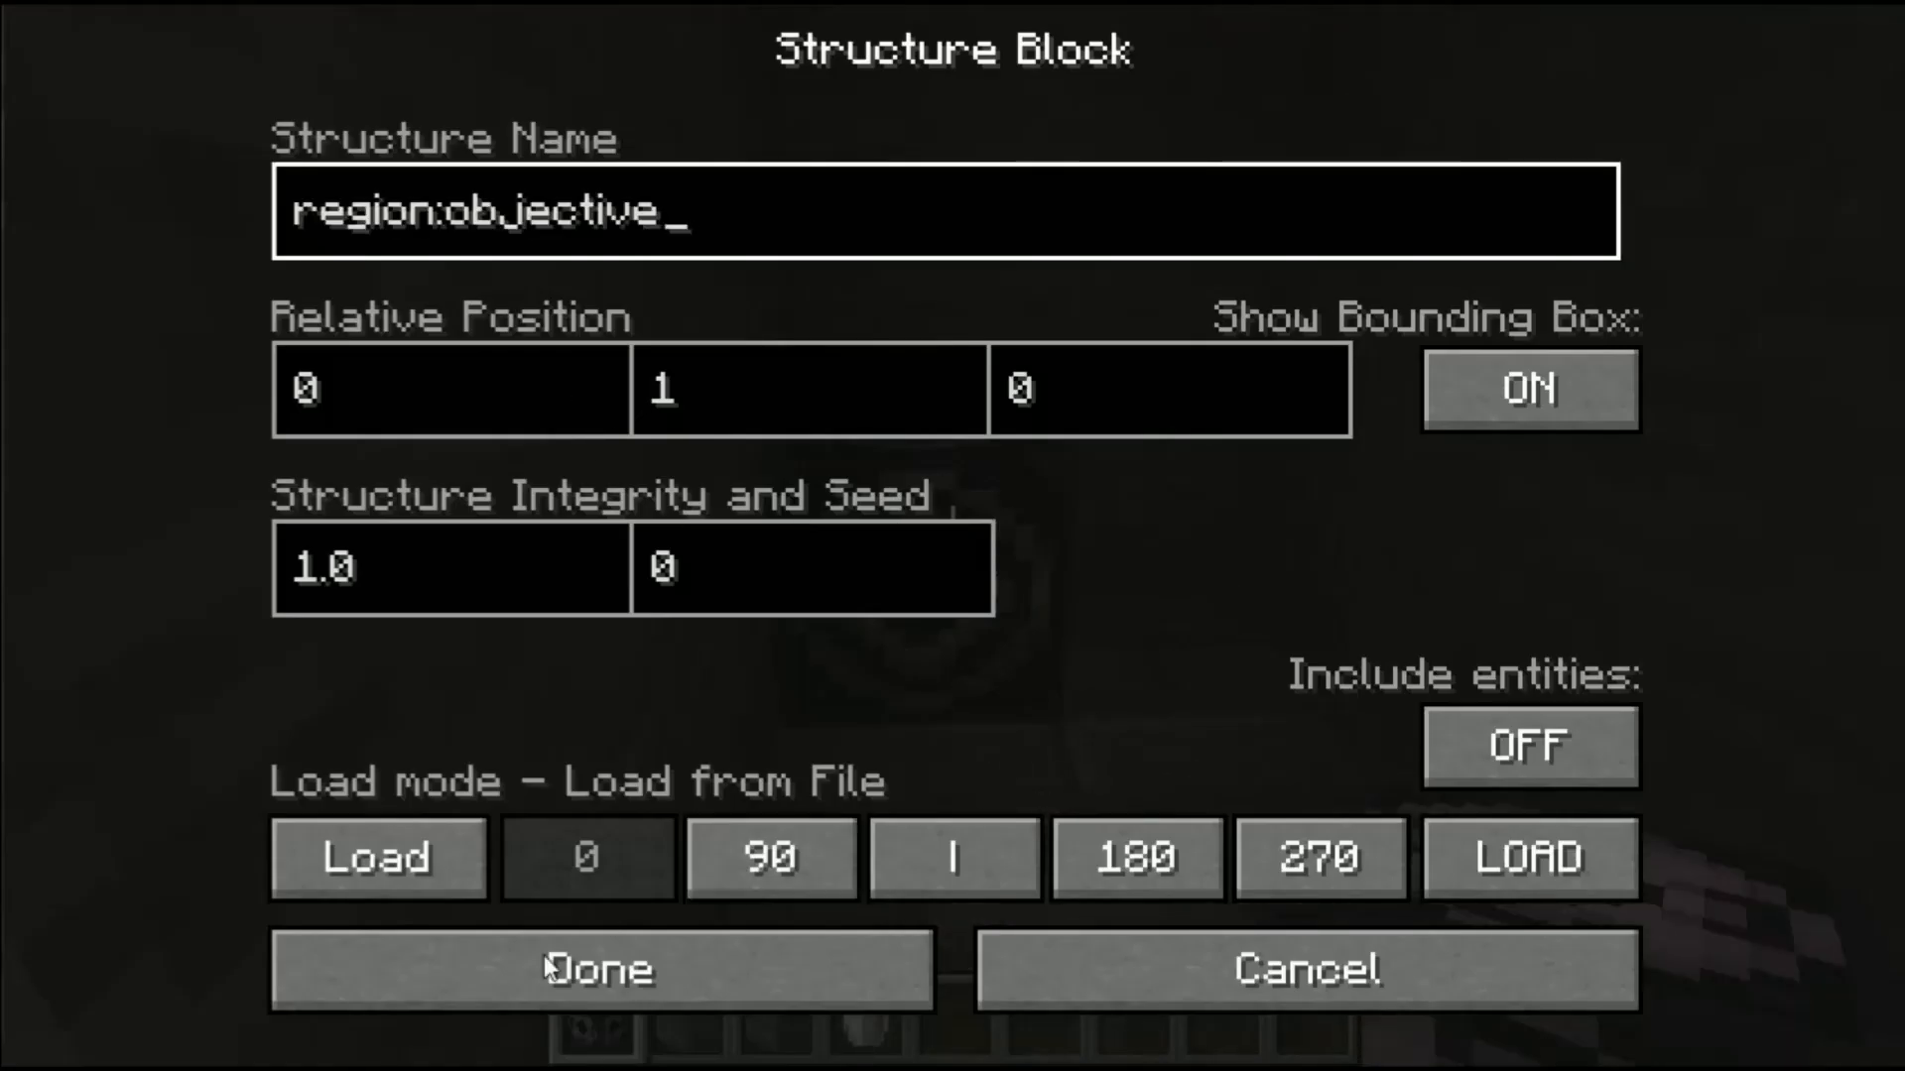
pyautogui.click(447, 859)
pyautogui.click(448, 859)
pyautogui.click(753, 398)
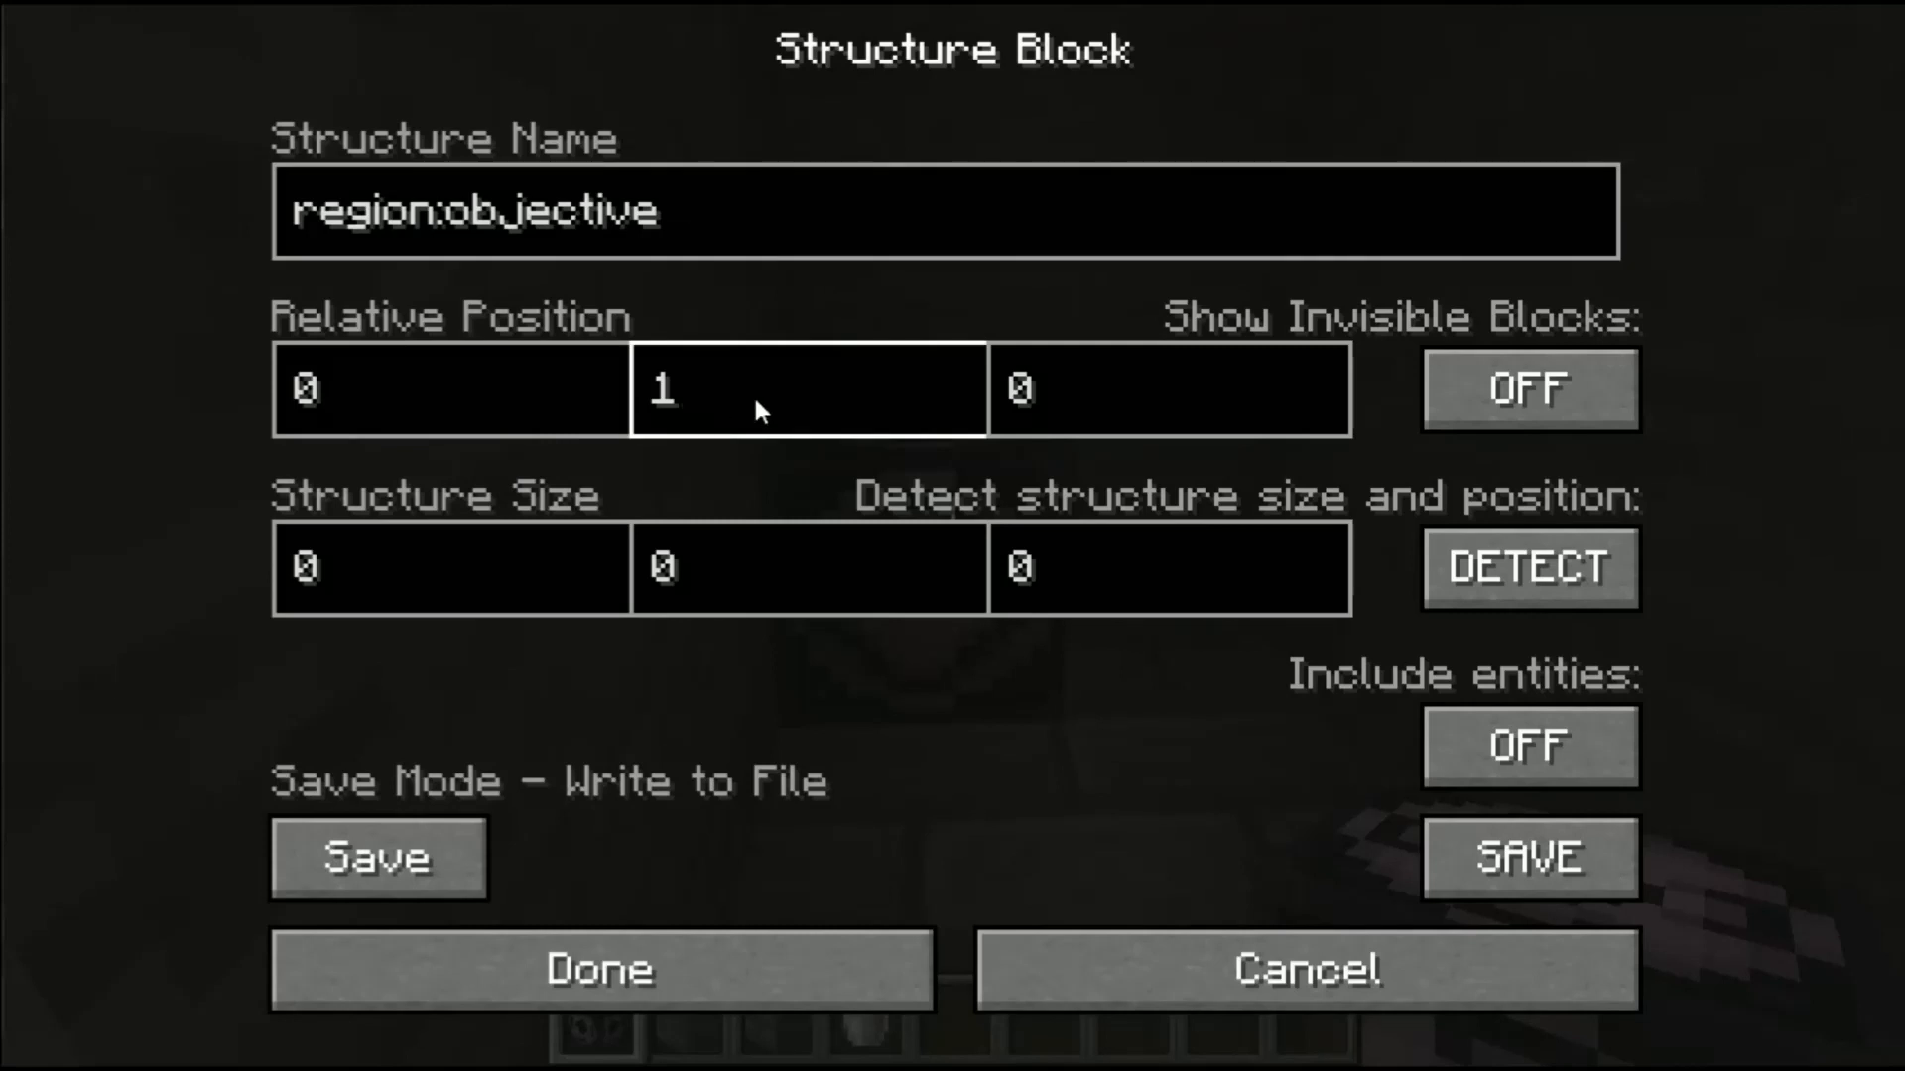
pyautogui.press('BackSpace')
pyautogui.write('0')
# Step: Apply a structure size of 2, 1, 3 to the alcove's structure block and break the structure block in the lava room's corner
pyautogui.click(492, 609)
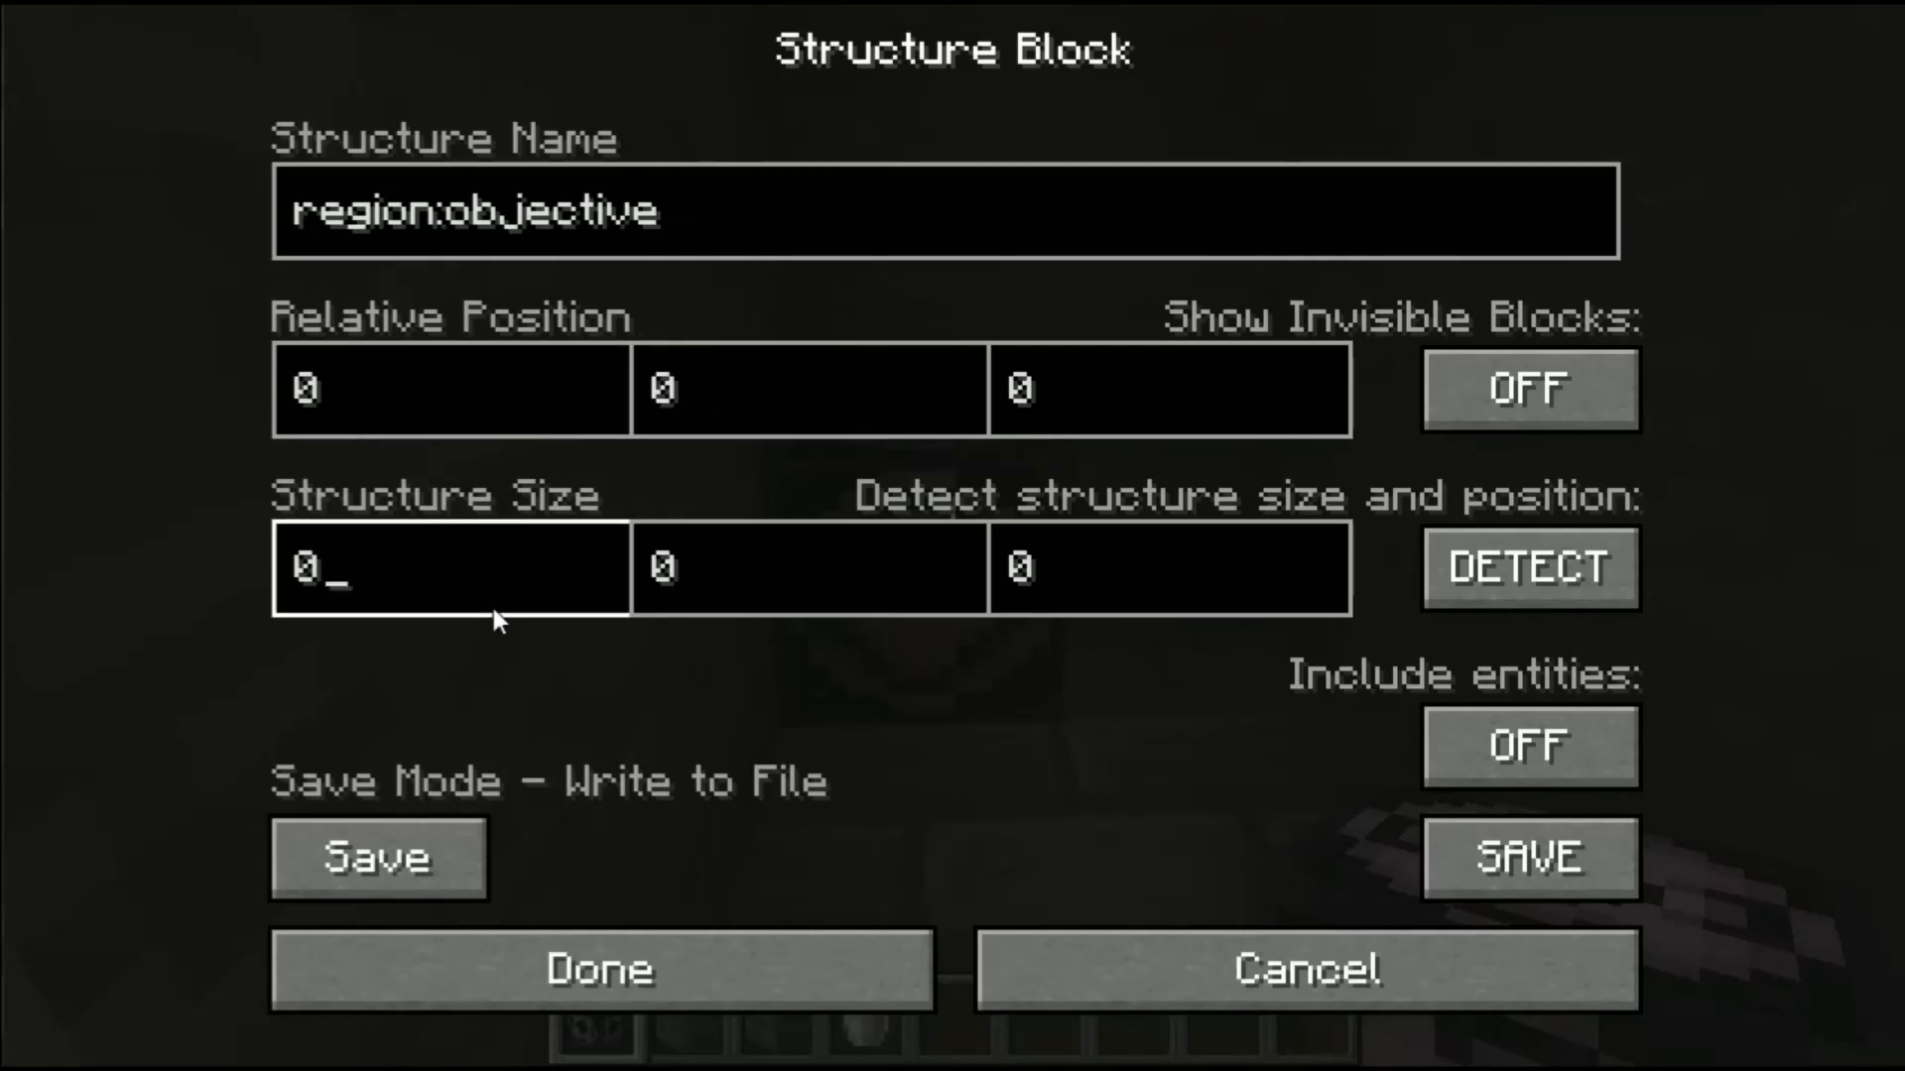
pyautogui.press('BackSpace')
pyautogui.write('2')
pyautogui.press('Tab')
pyautogui.press('BackSpace')
pyautogui.write('1')
pyautogui.press('Tab')
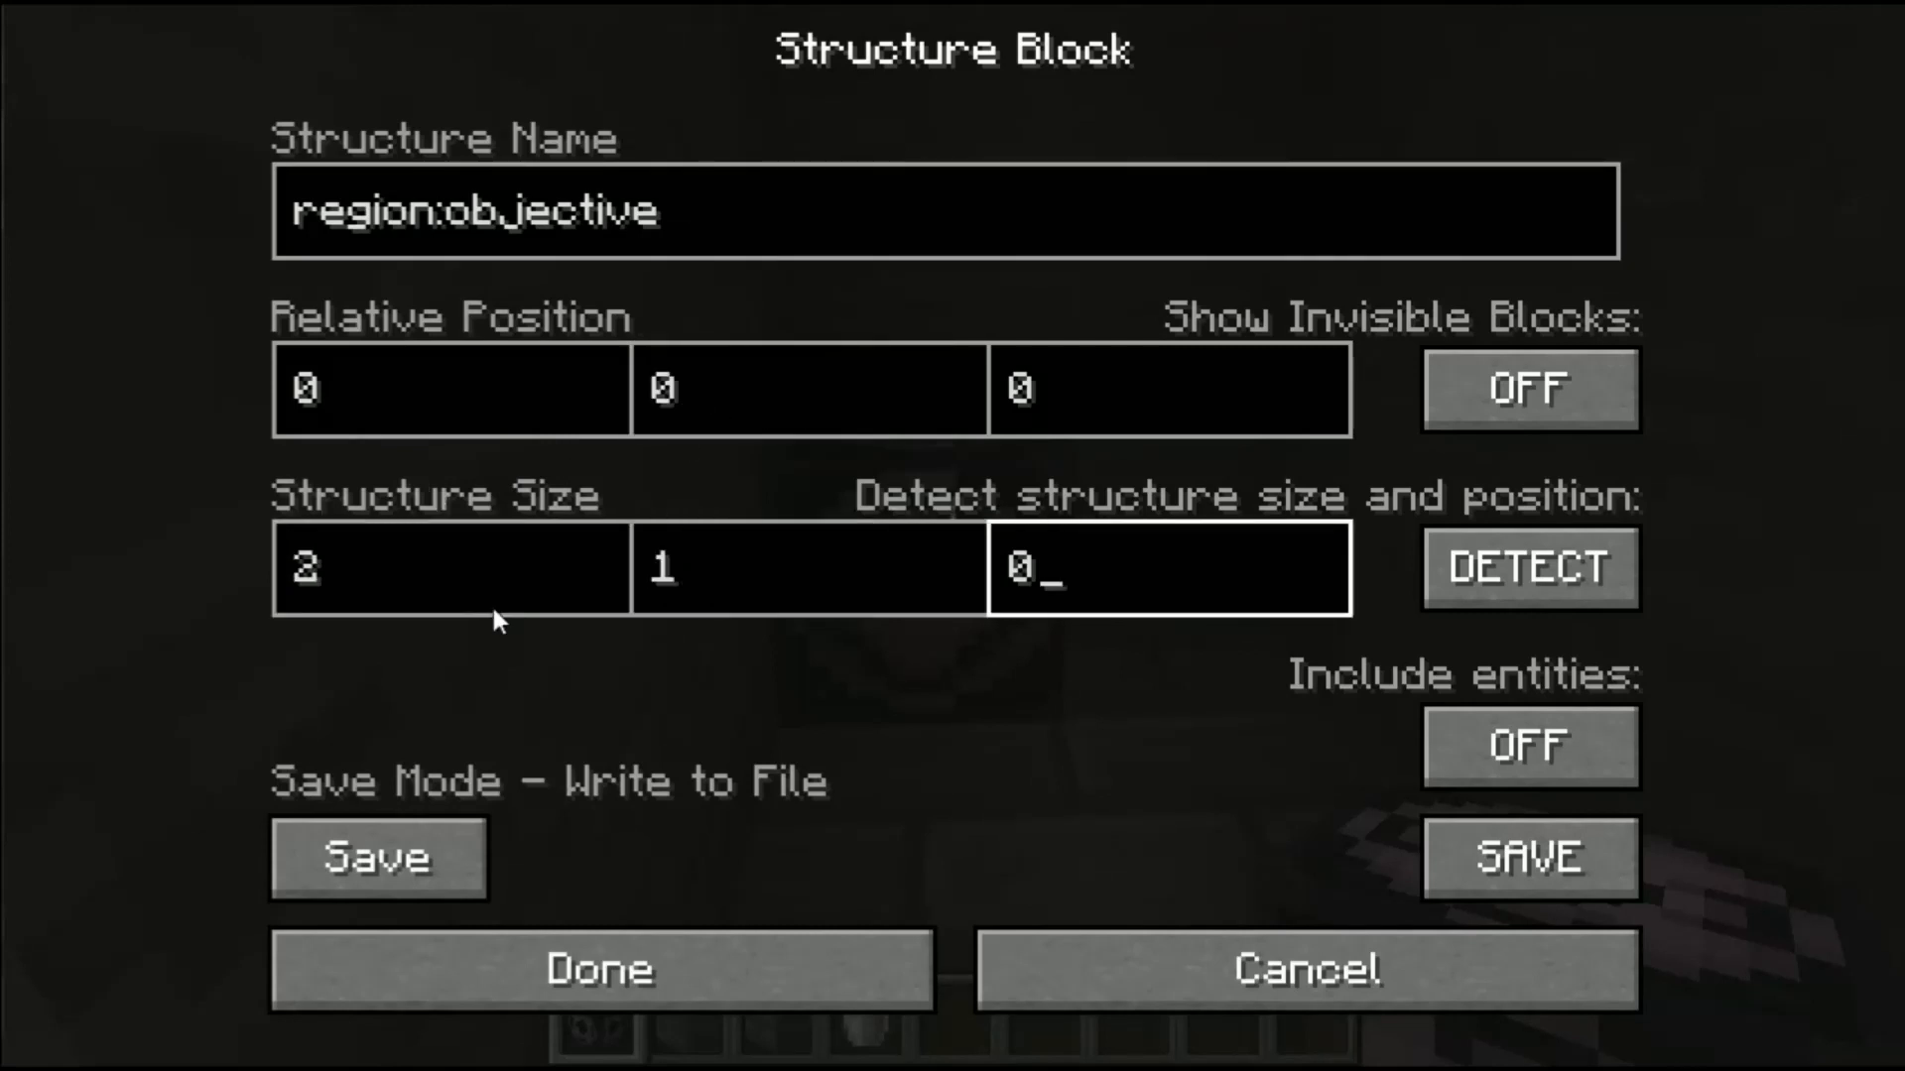
pyautogui.press('BackSpace')
pyautogui.write('3')
pyautogui.press('Return')
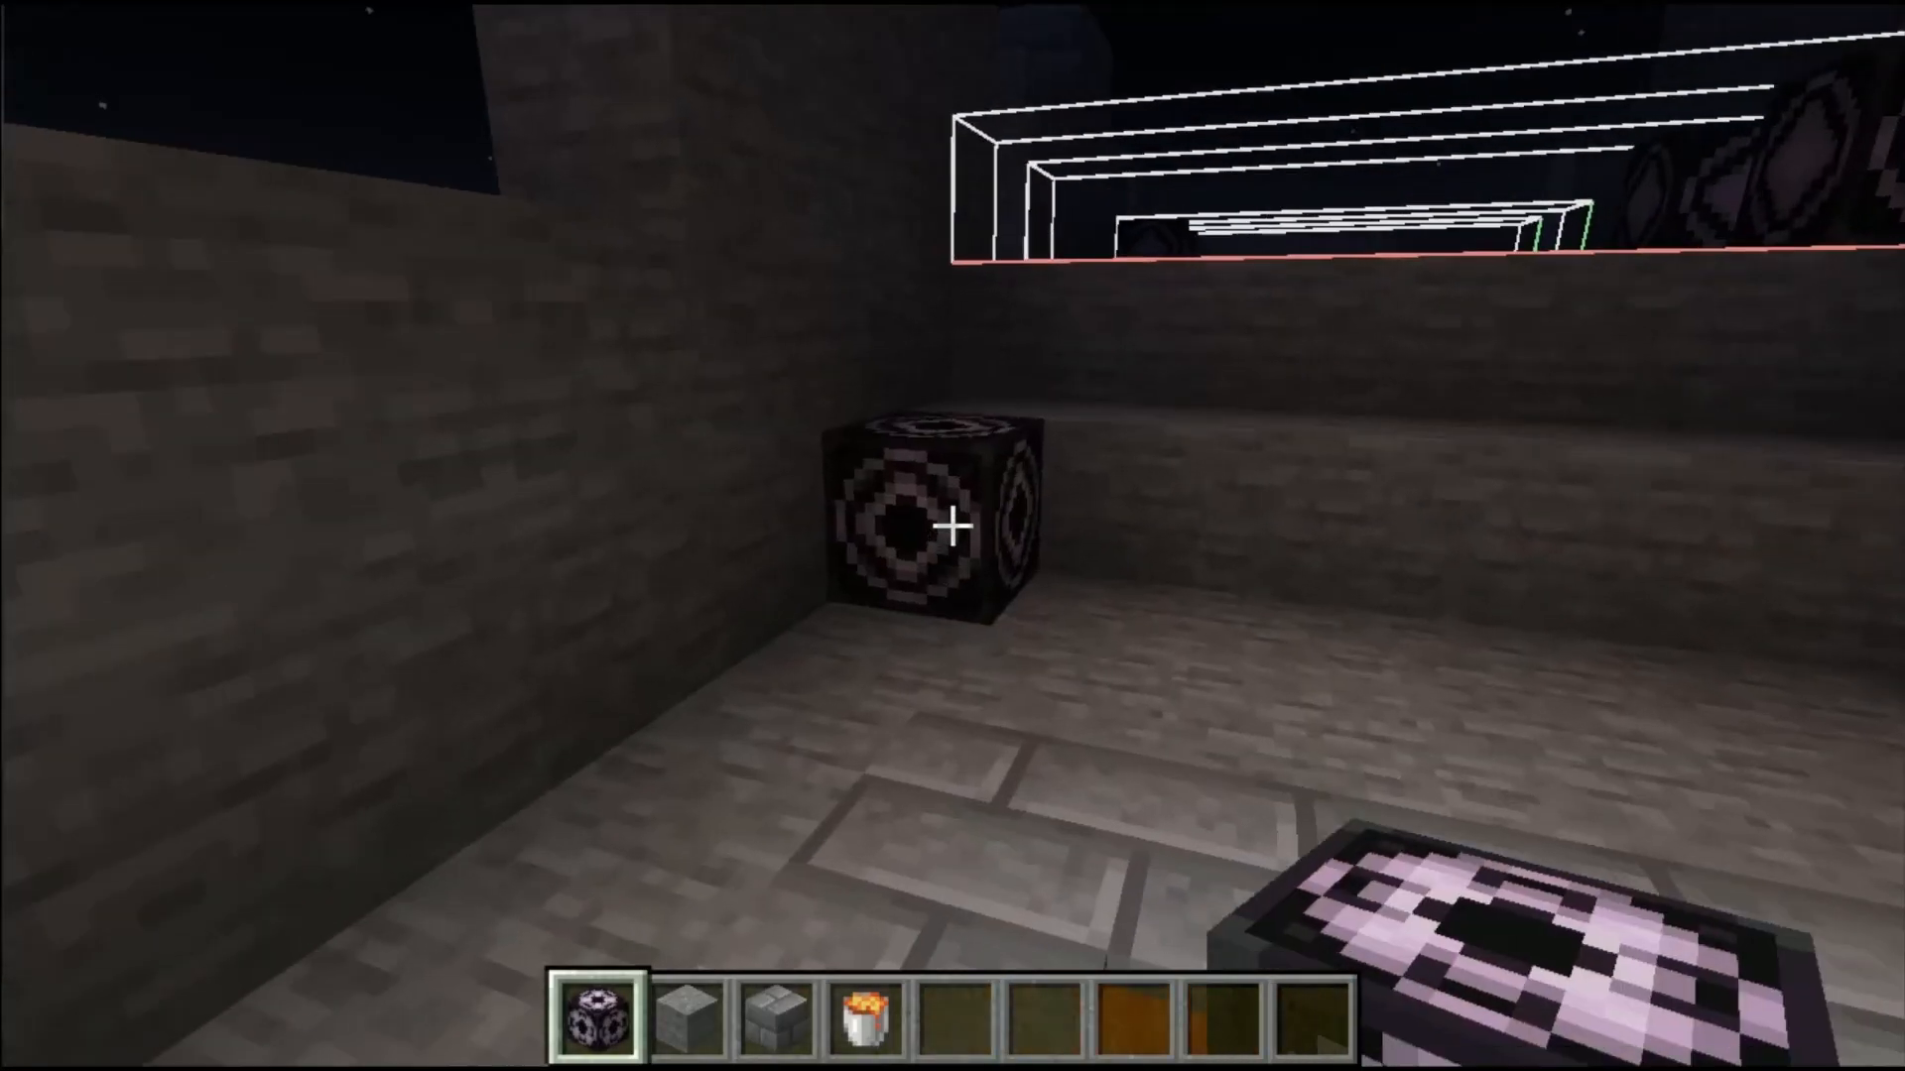
pyautogui.click(953, 526)
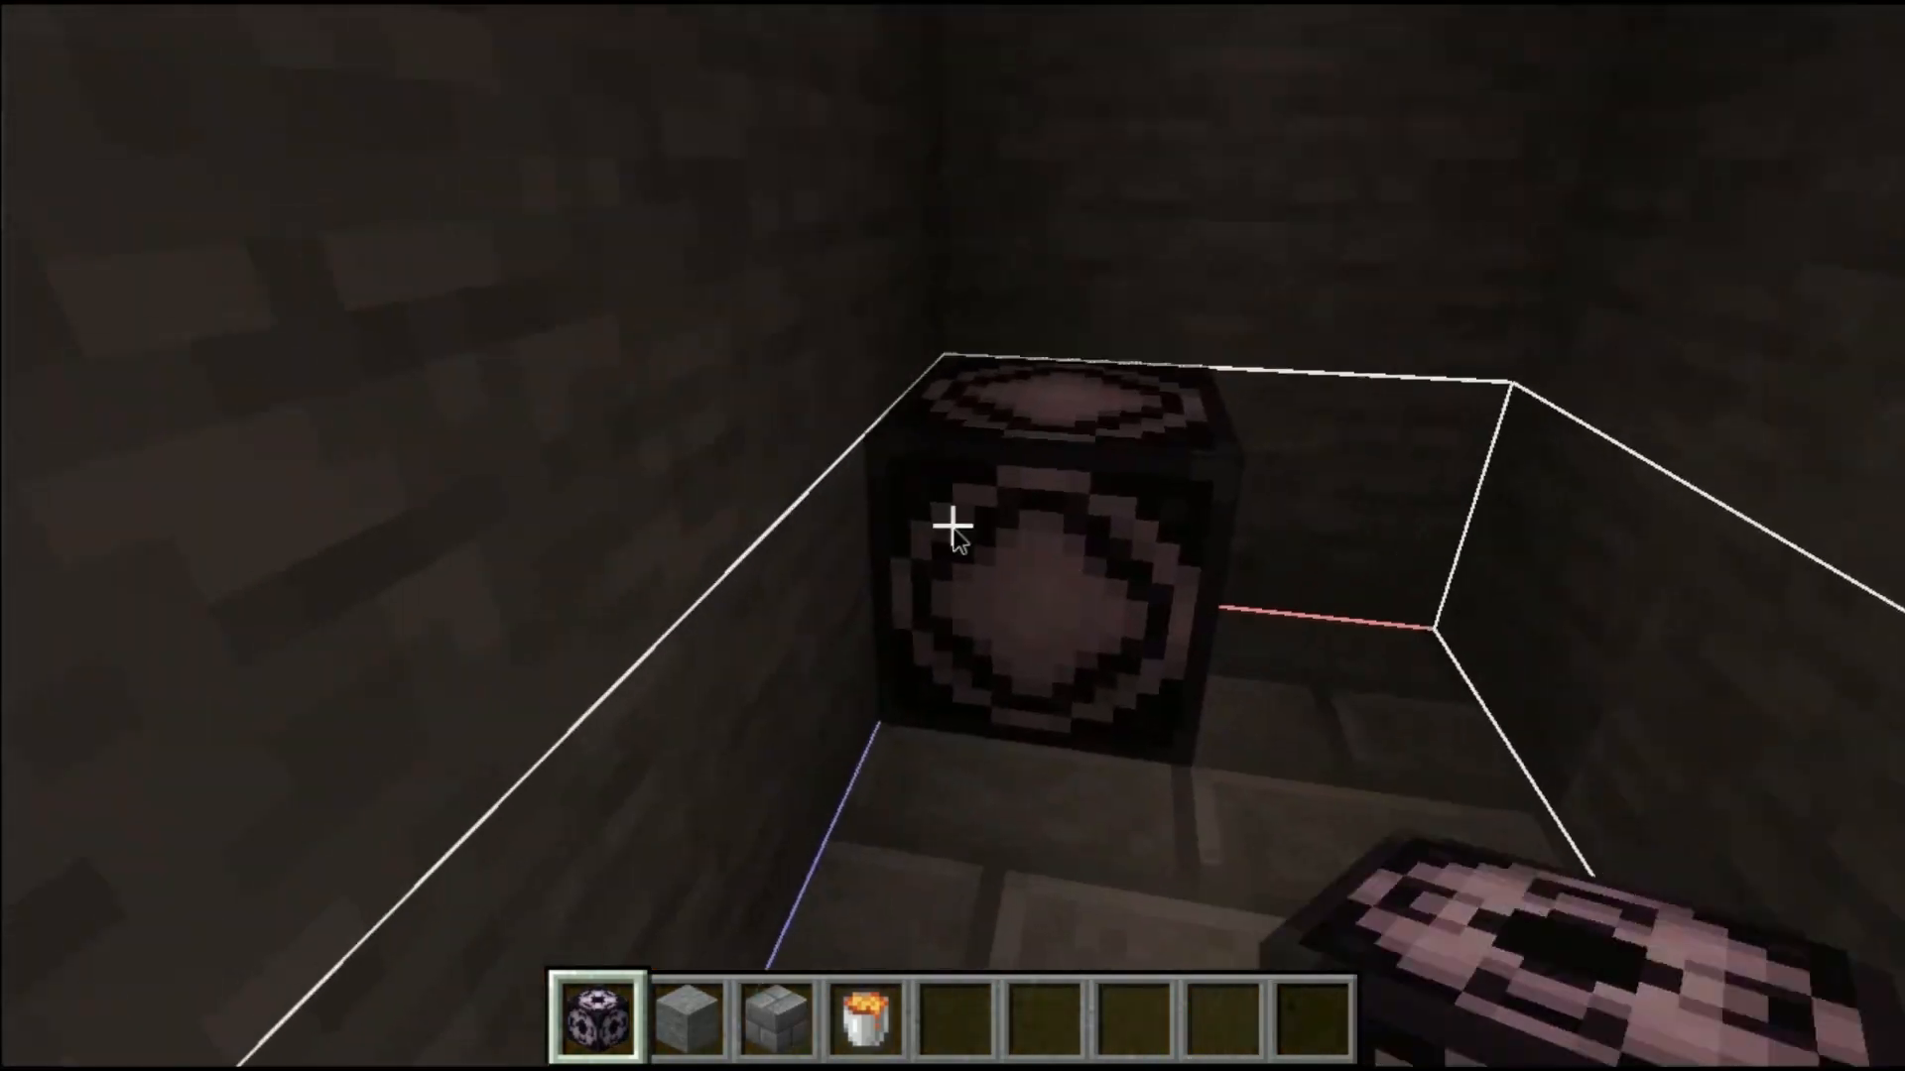
# Step: Cycle the alcove's structure block through its Save, Load, Corner and Data modes to compare their settings
pyautogui.rightClick(952, 526)
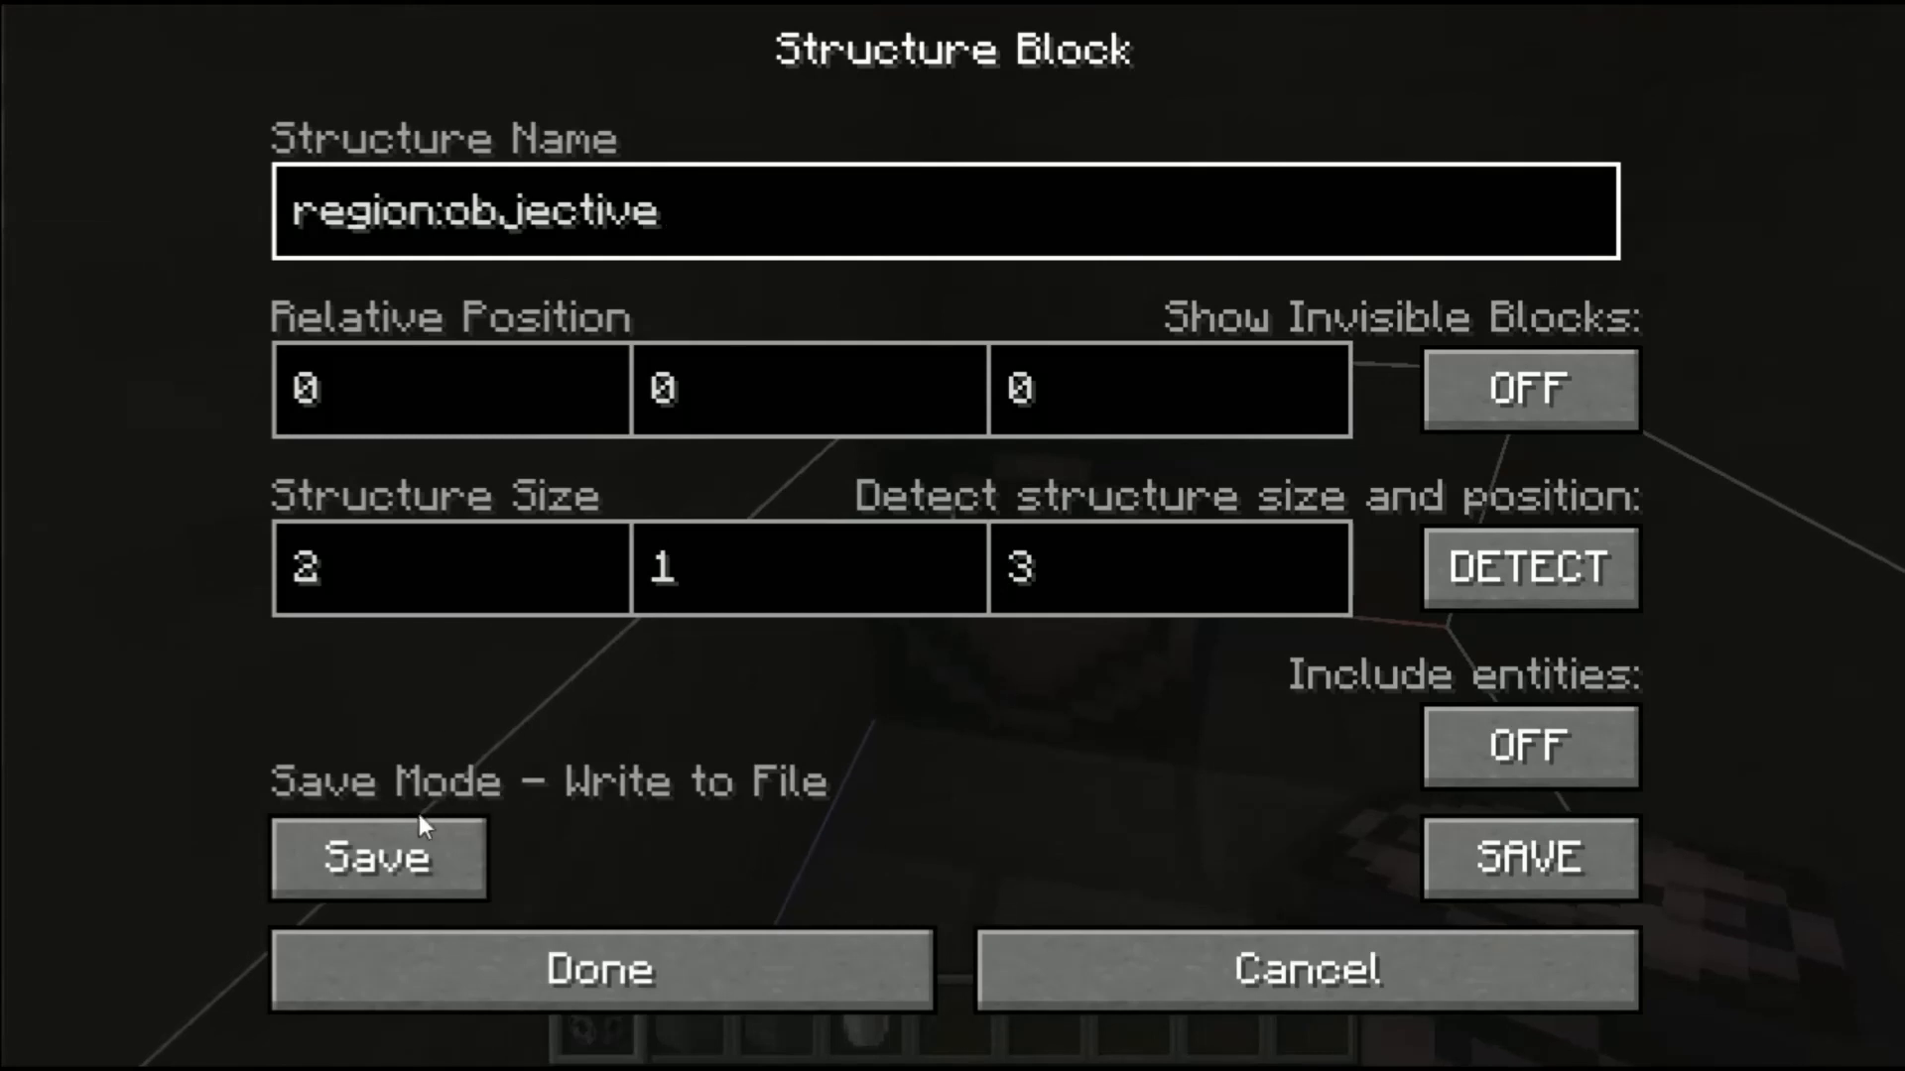
pyautogui.click(424, 851)
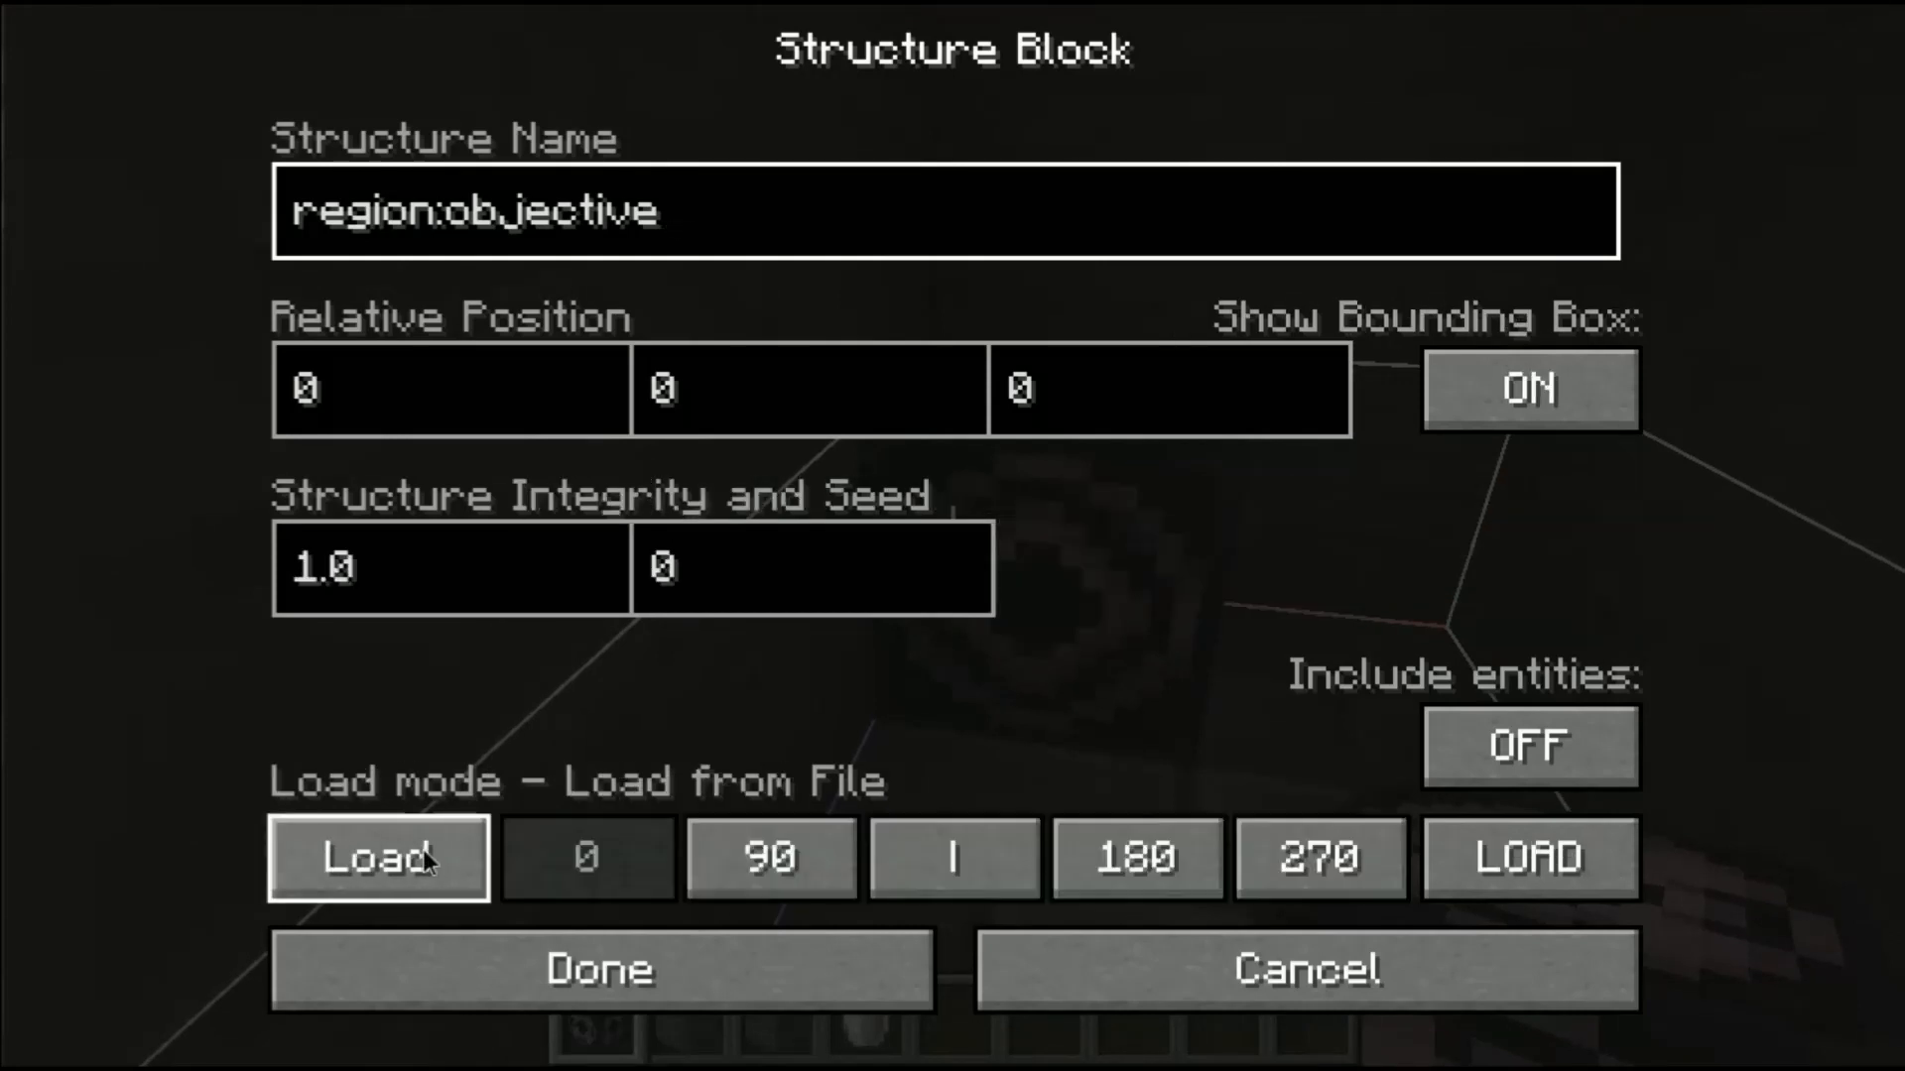
pyautogui.click(425, 853)
pyautogui.click(425, 852)
pyautogui.click(424, 852)
pyautogui.click(424, 852)
pyautogui.click(424, 851)
pyautogui.click(425, 852)
pyautogui.click(425, 851)
pyautogui.click(424, 851)
pyautogui.click(424, 852)
pyautogui.click(423, 851)
pyautogui.click(423, 849)
pyautogui.click(423, 851)
pyautogui.click(423, 832)
pyautogui.click(424, 831)
pyautogui.click(423, 831)
pyautogui.click(422, 832)
pyautogui.click(423, 832)
pyautogui.click(424, 833)
pyautogui.click(423, 832)
pyautogui.click(423, 831)
pyautogui.click(422, 832)
pyautogui.click(421, 831)
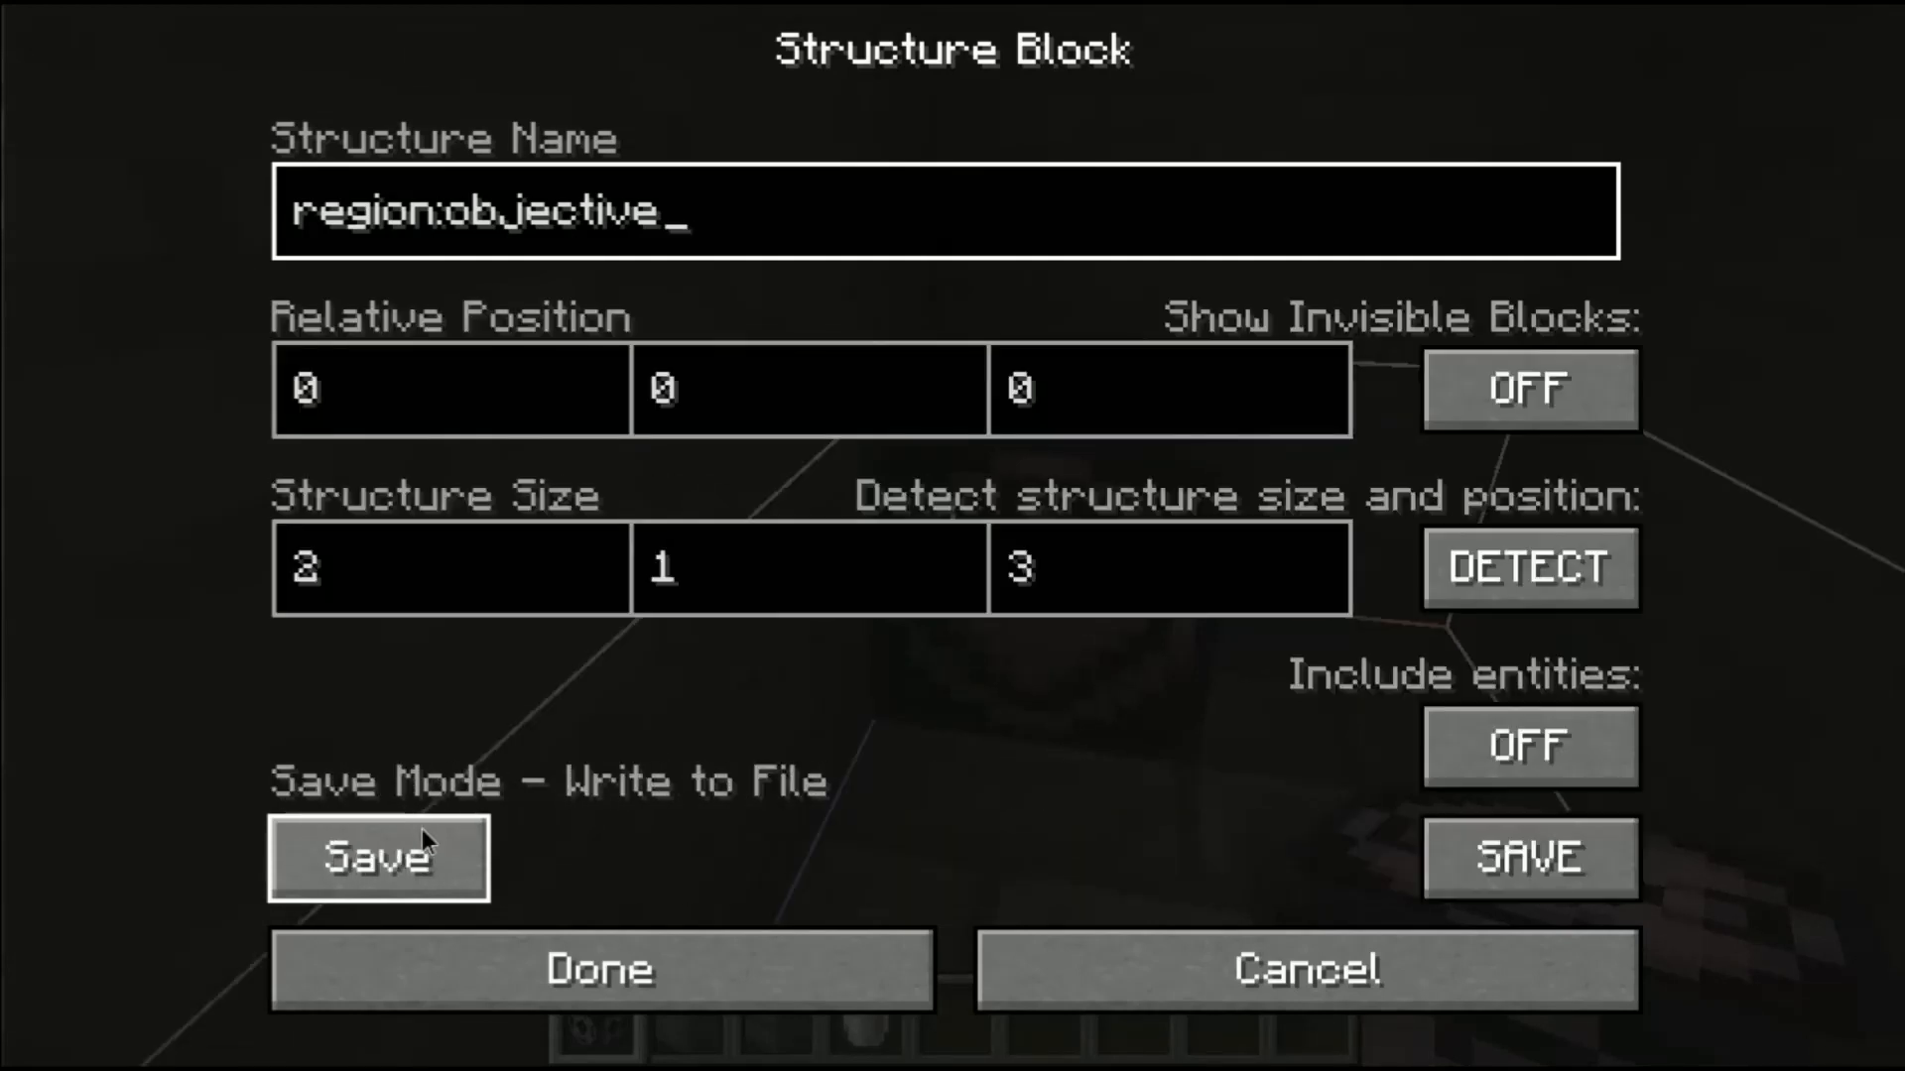
pyautogui.click(422, 832)
pyautogui.click(421, 833)
pyautogui.click(420, 832)
pyautogui.click(421, 831)
pyautogui.click(422, 832)
pyautogui.click(422, 831)
pyautogui.click(422, 833)
pyautogui.click(421, 833)
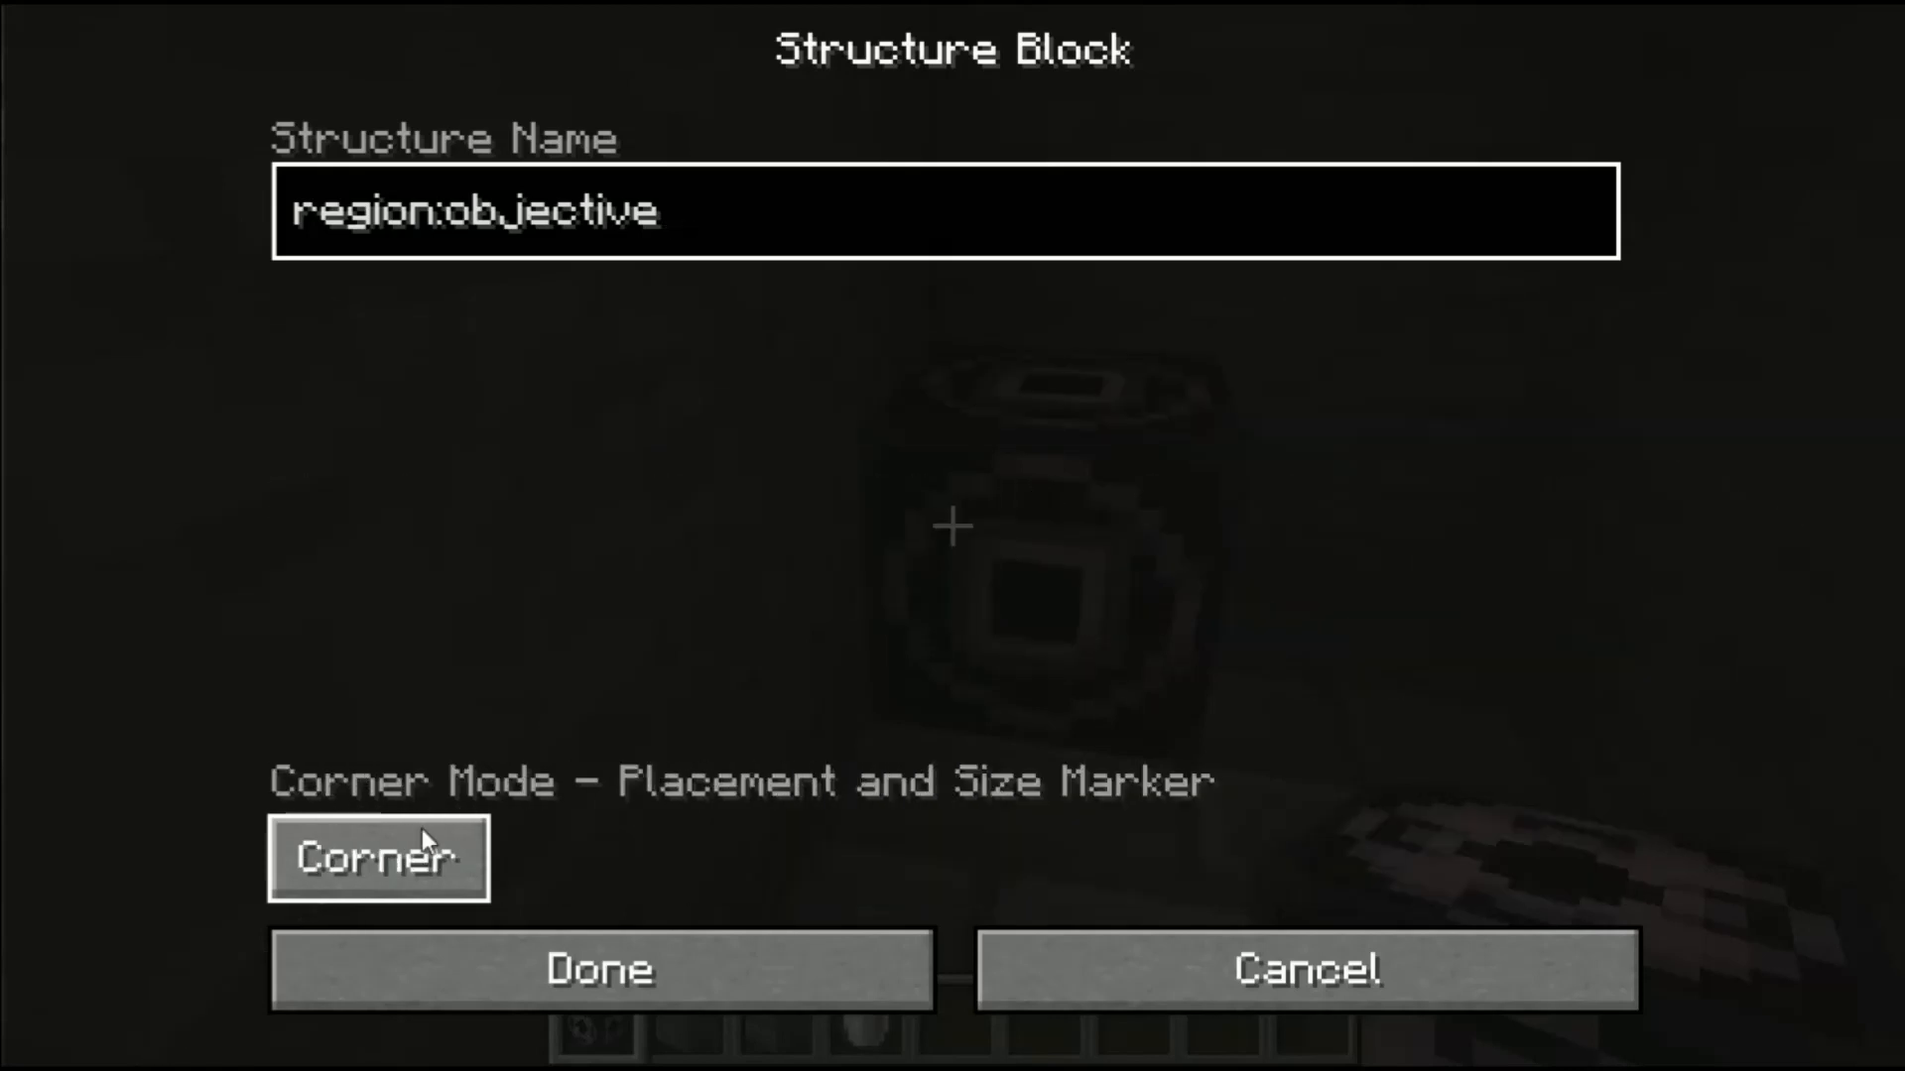
pyautogui.click(422, 831)
pyautogui.click(421, 833)
pyautogui.click(422, 832)
pyautogui.click(422, 831)
pyautogui.click(420, 831)
pyautogui.click(422, 831)
pyautogui.click(421, 832)
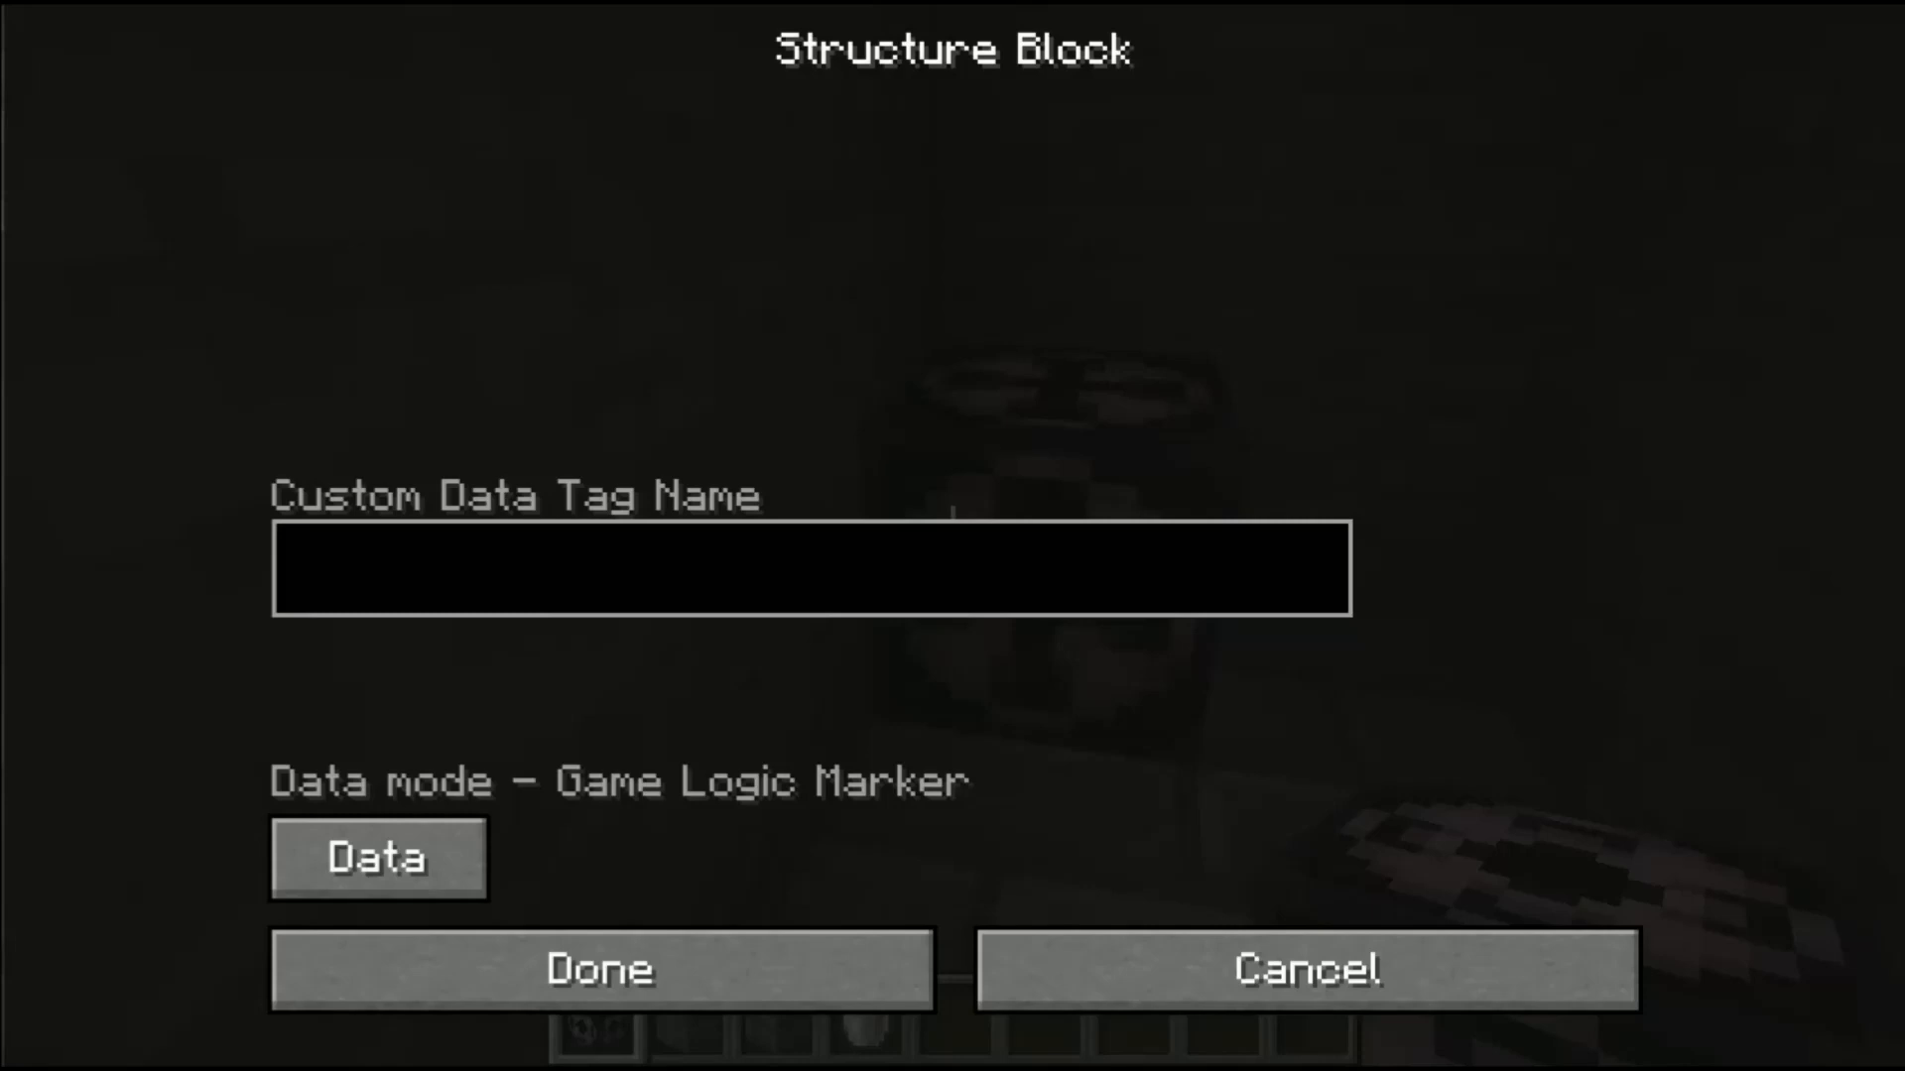
# Step: Enter {"tags": "objective", "type": "trigger"} as the alcove structure block's custom data tag in Data mode, and return the block to Load mode
pyautogui.click(809, 583)
pyautogui.write('{"tags": "objective", "type": "trigger"}')
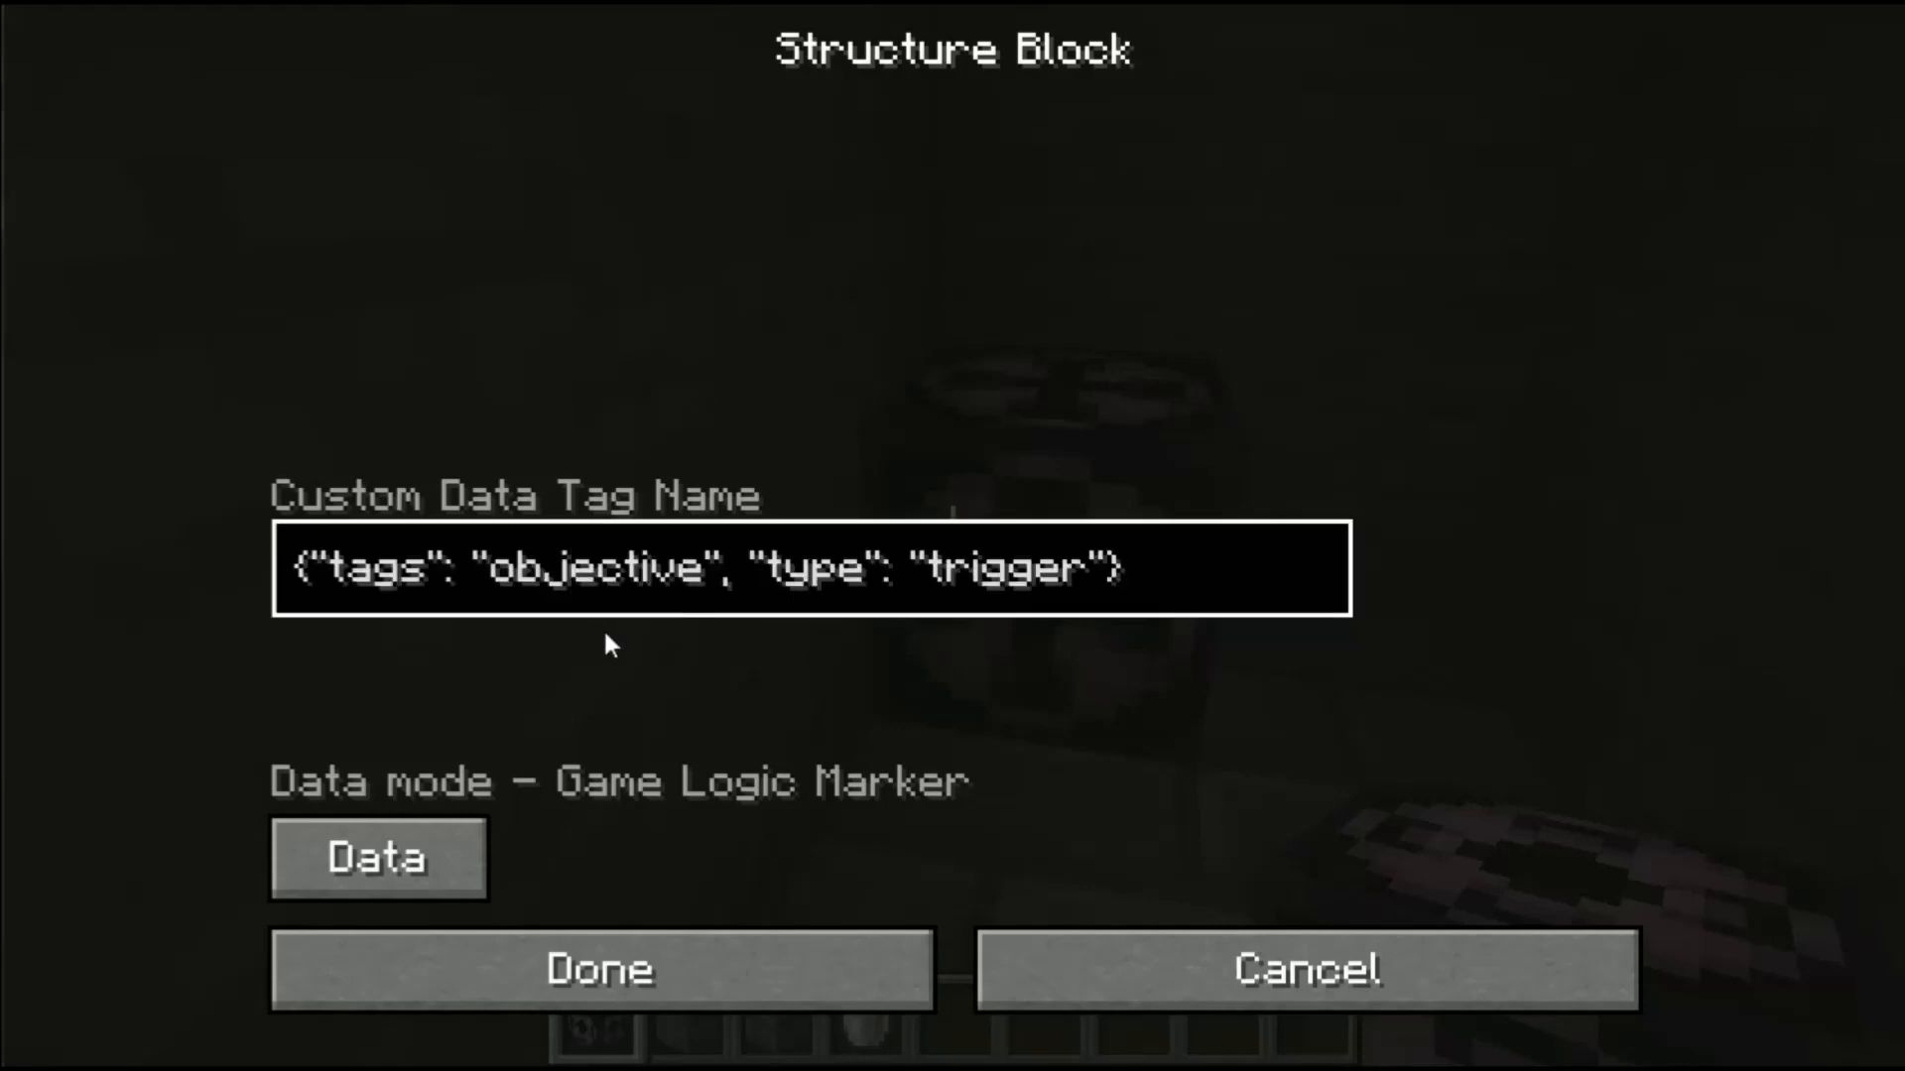
pyautogui.click(415, 856)
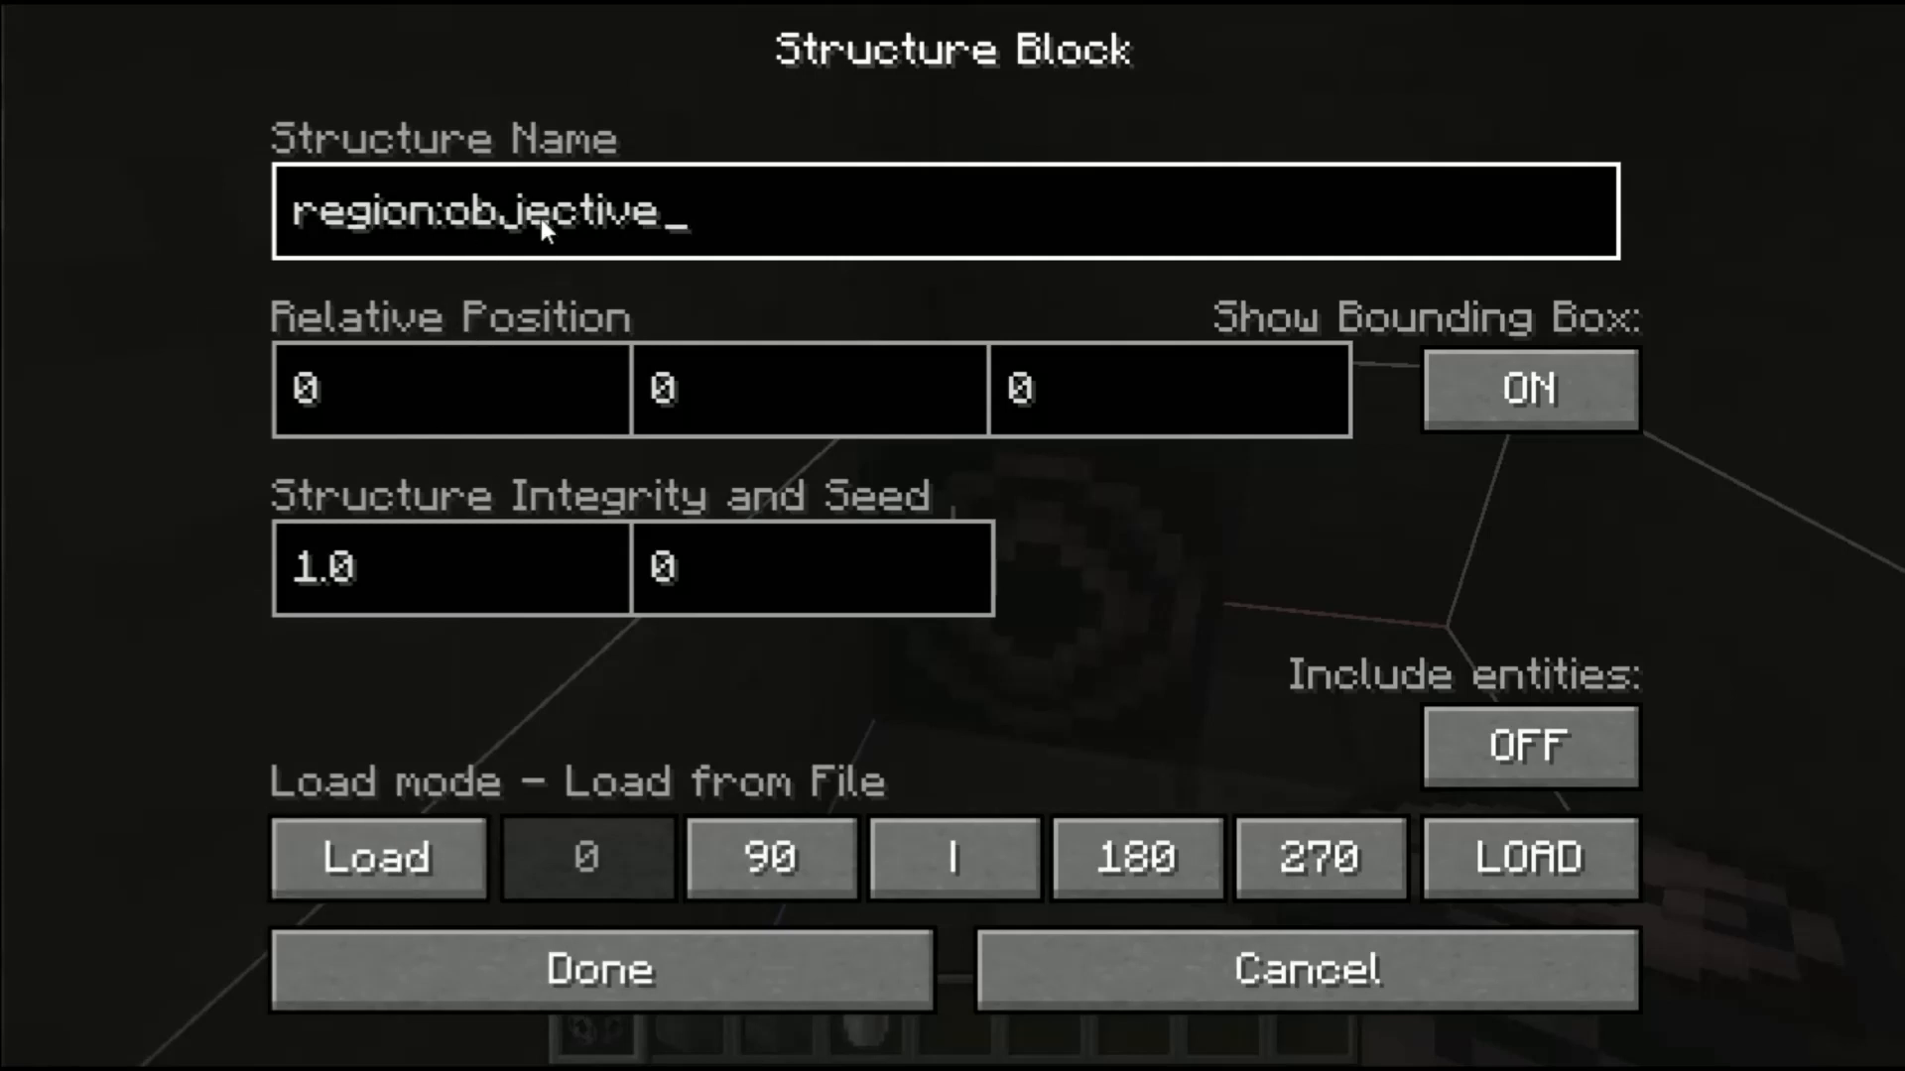
pyautogui.click(399, 856)
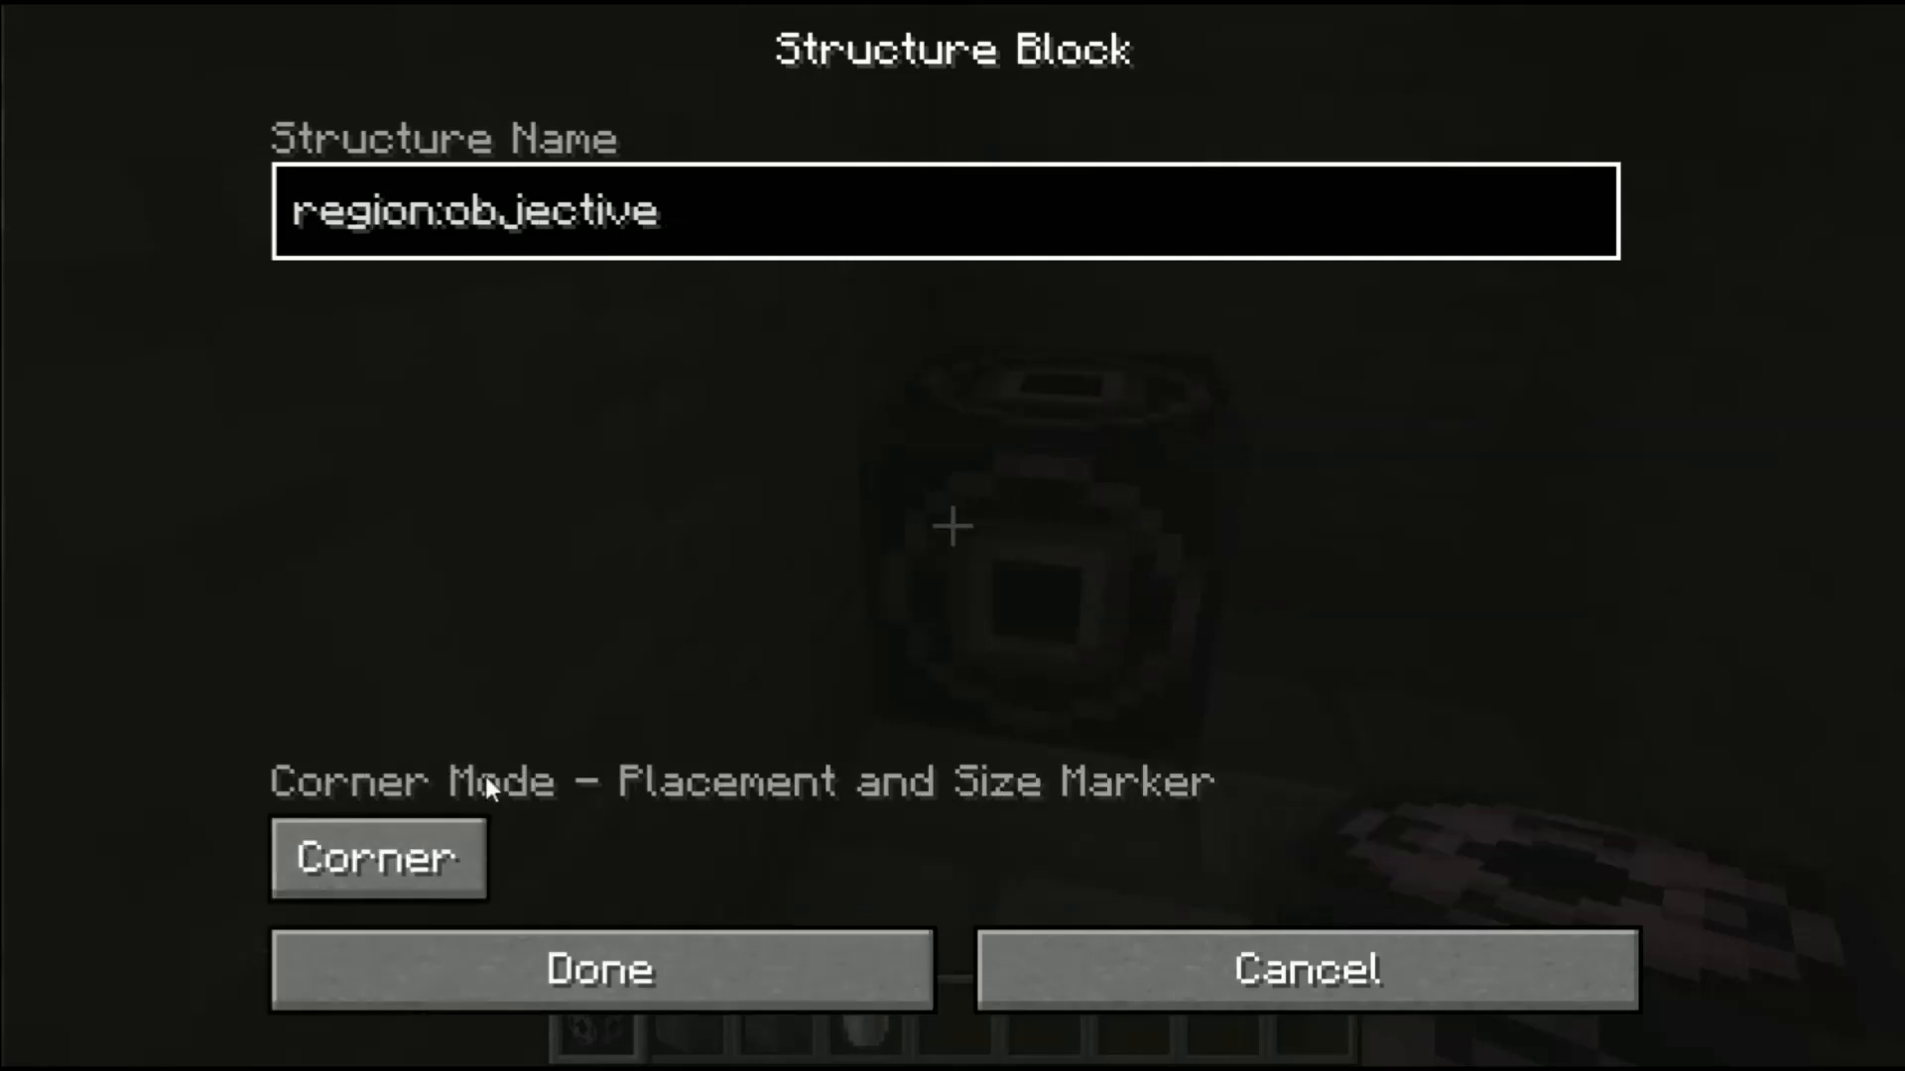
pyautogui.click(458, 845)
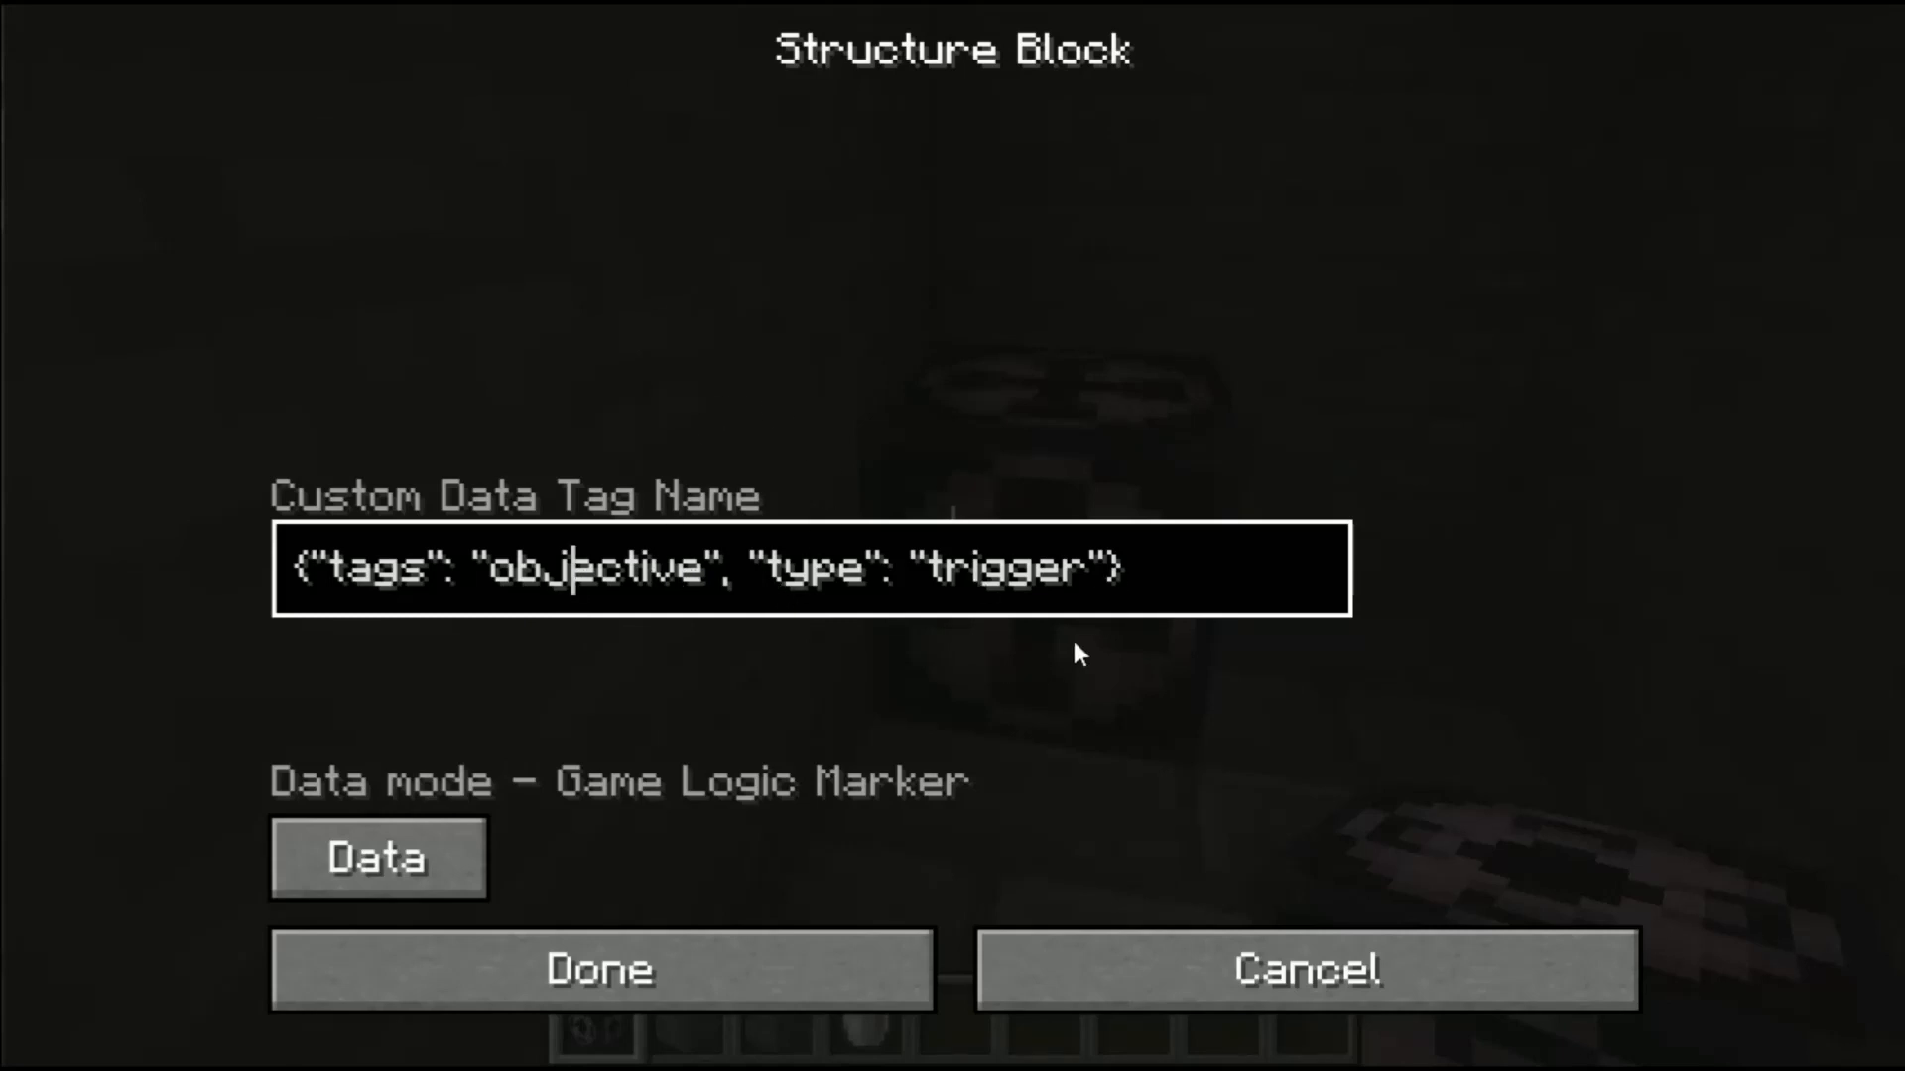
pyautogui.click(573, 556)
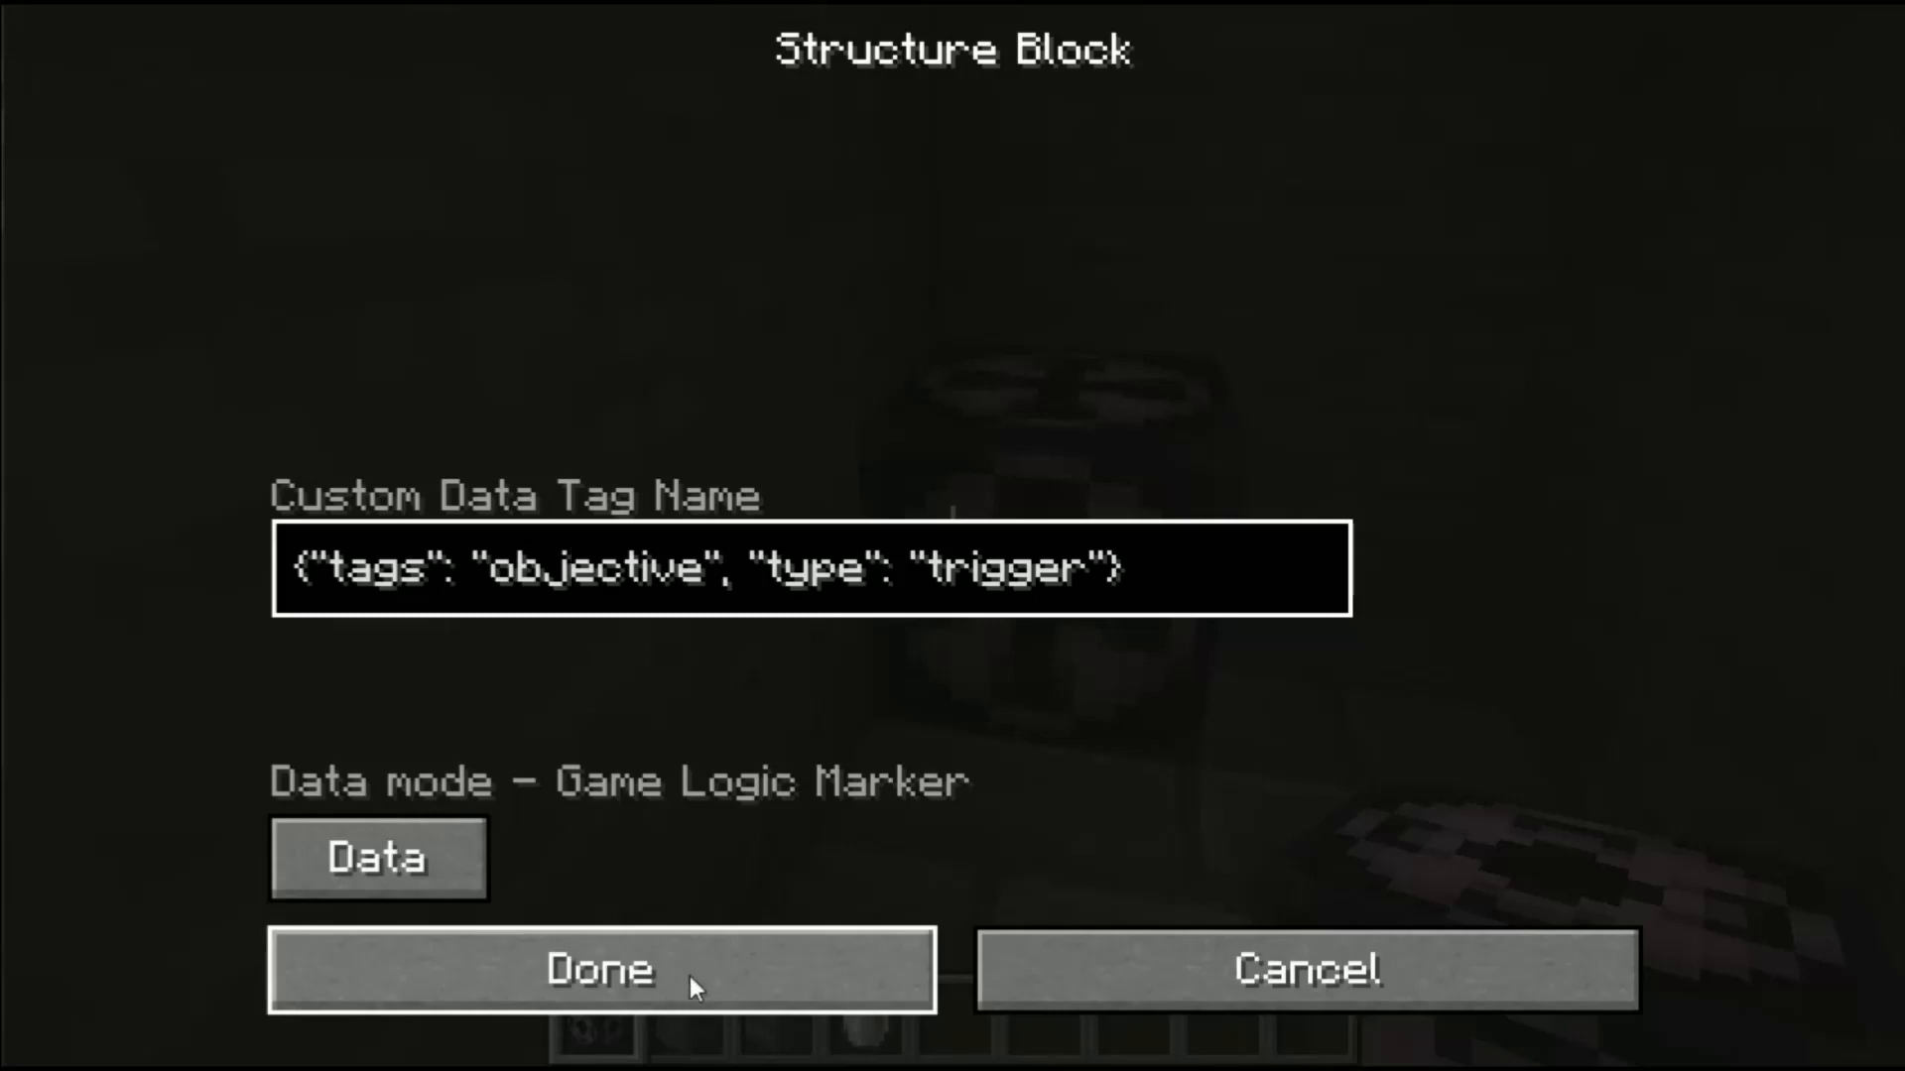
pyautogui.click(689, 976)
pyautogui.rightClick(952, 523)
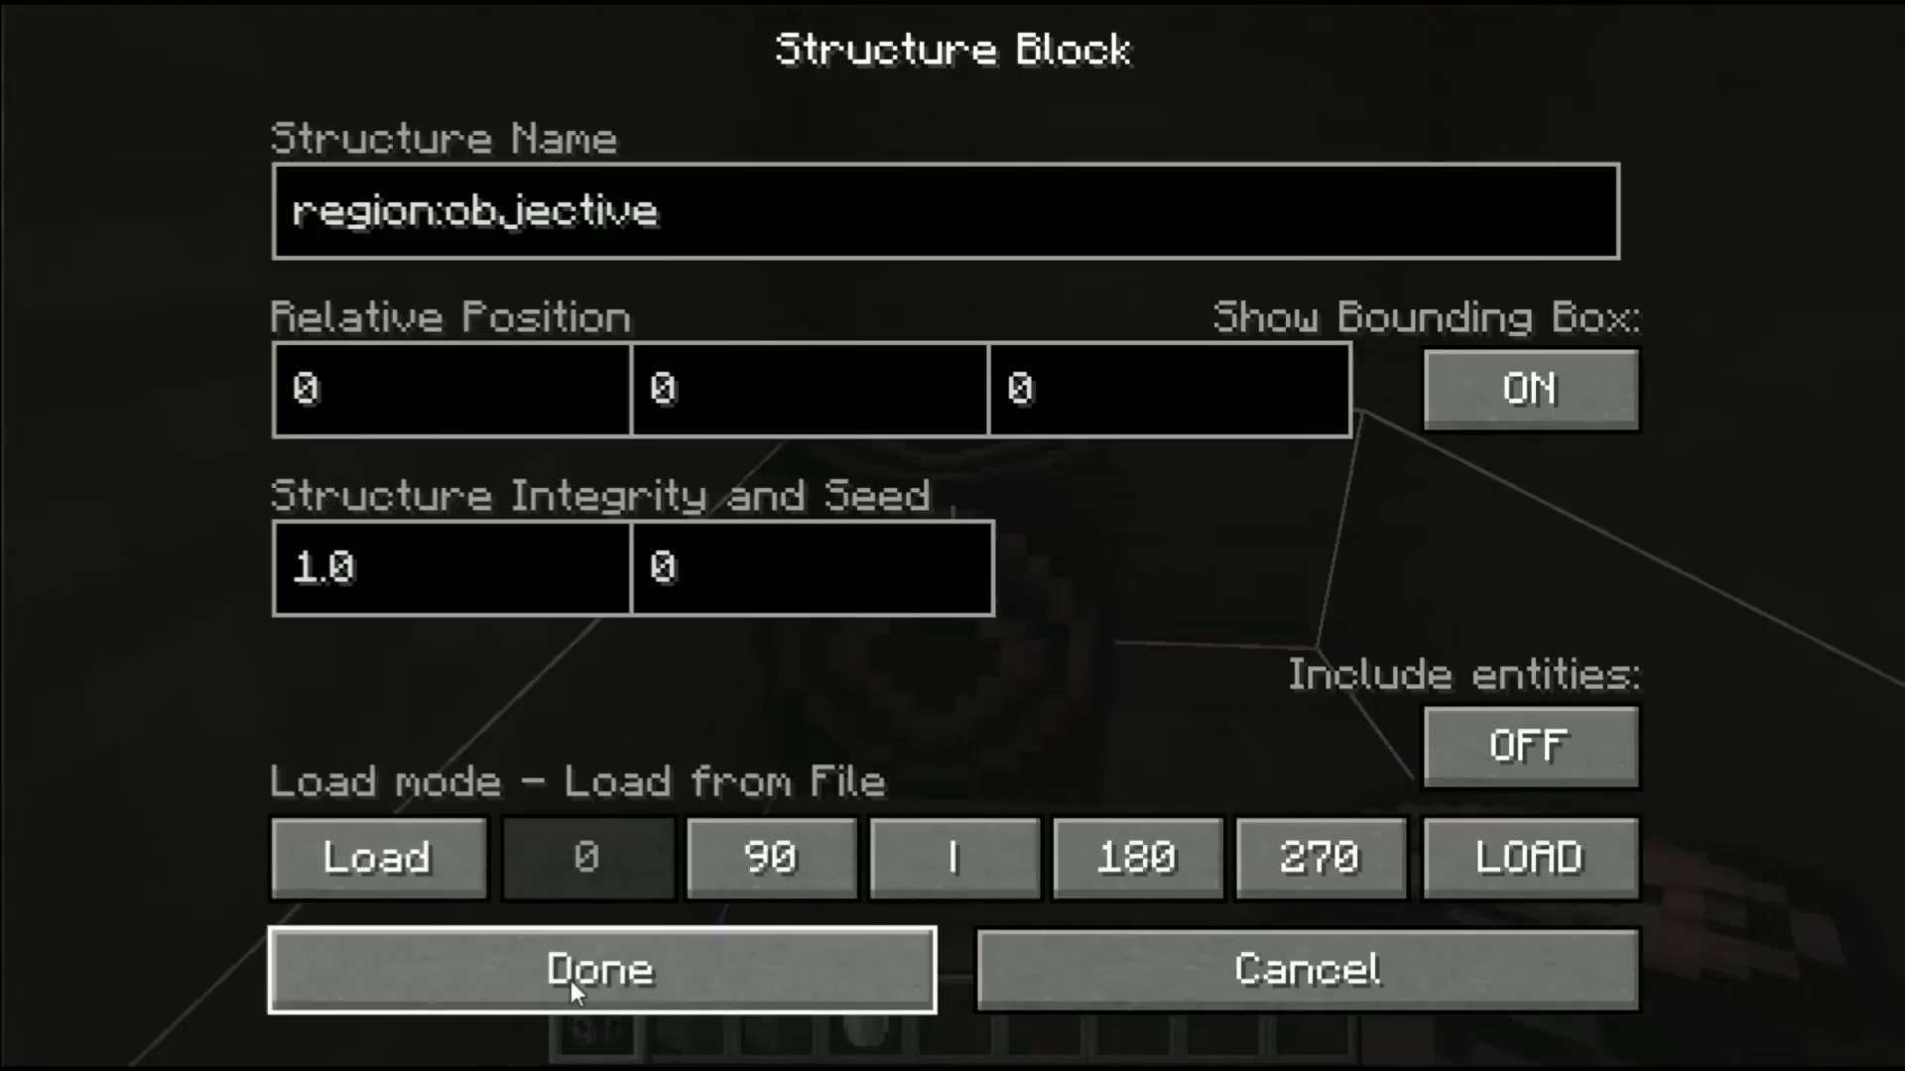
pyautogui.click(570, 981)
# Step: Name the structure block in the lava room's corner beside the alcove "region:" and set its relative position to 0, 0, 0
pyautogui.press('space')
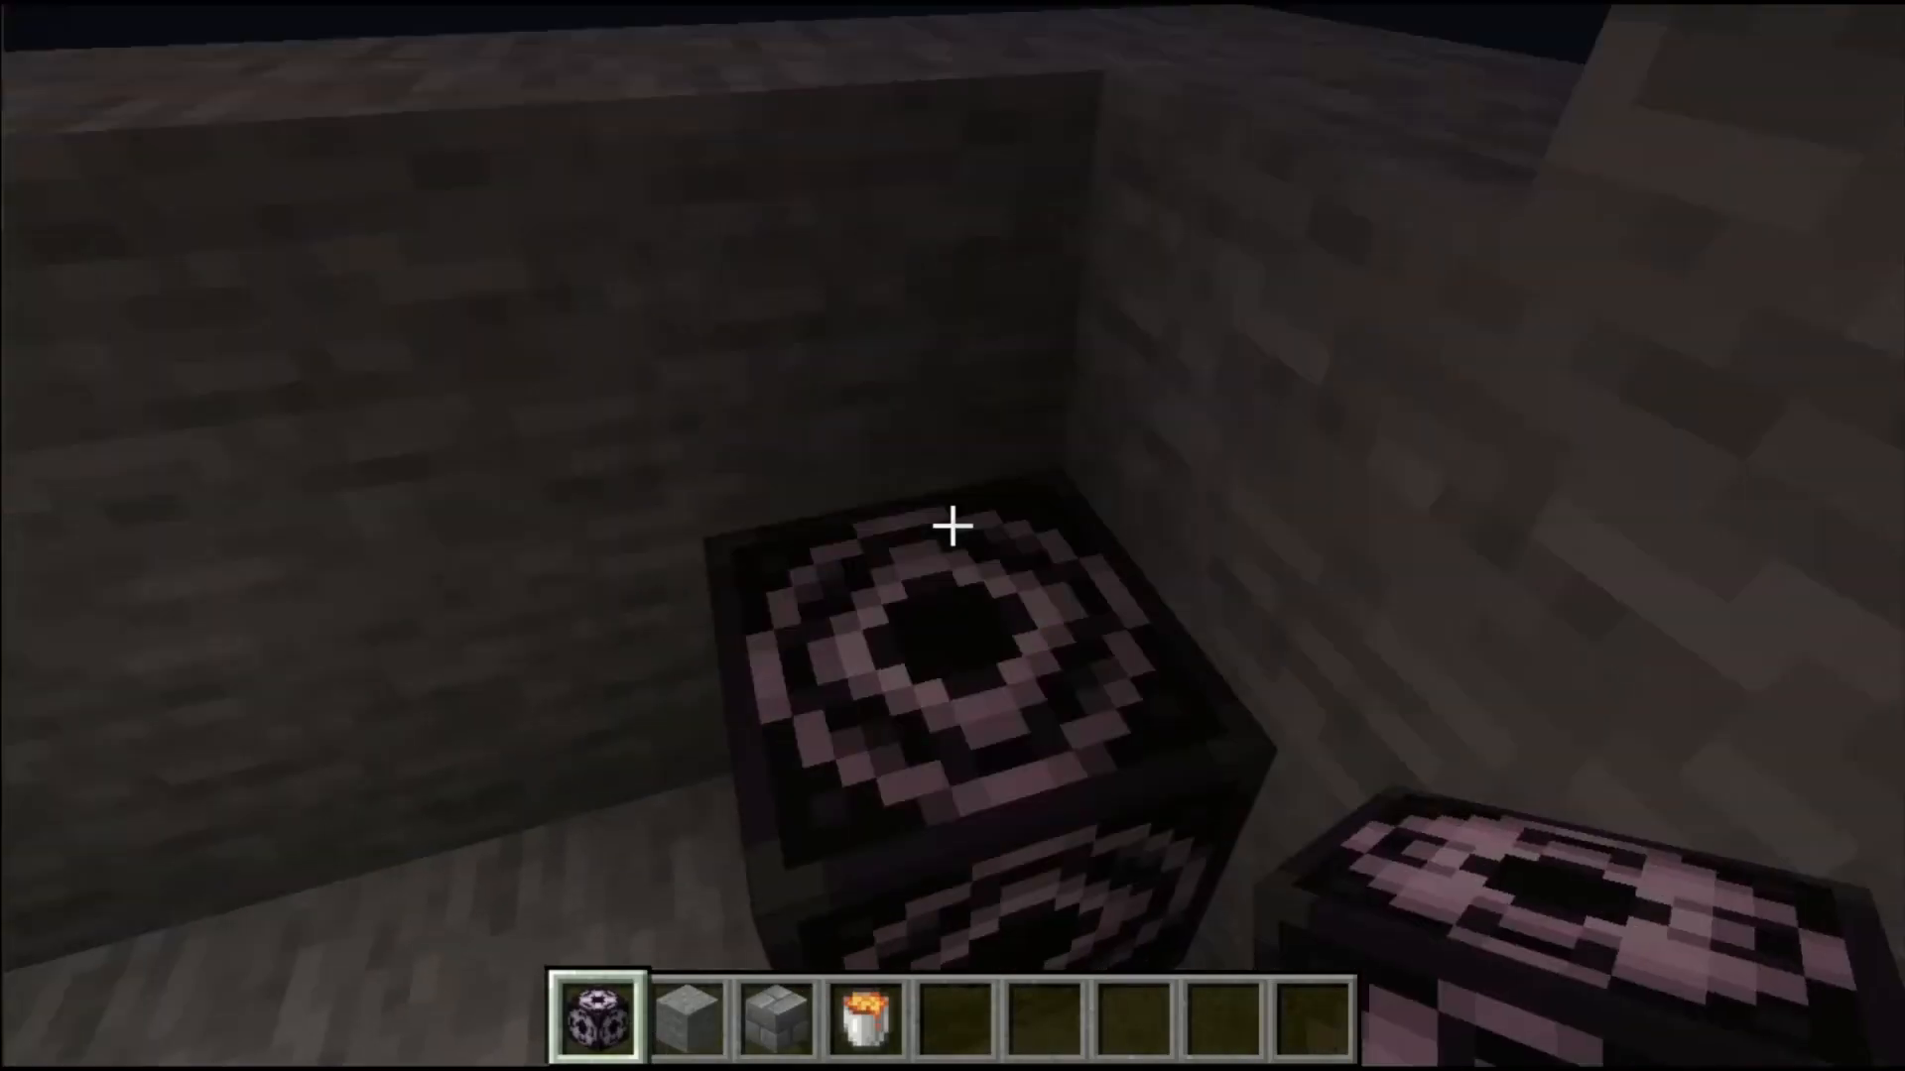
pyautogui.press('s')
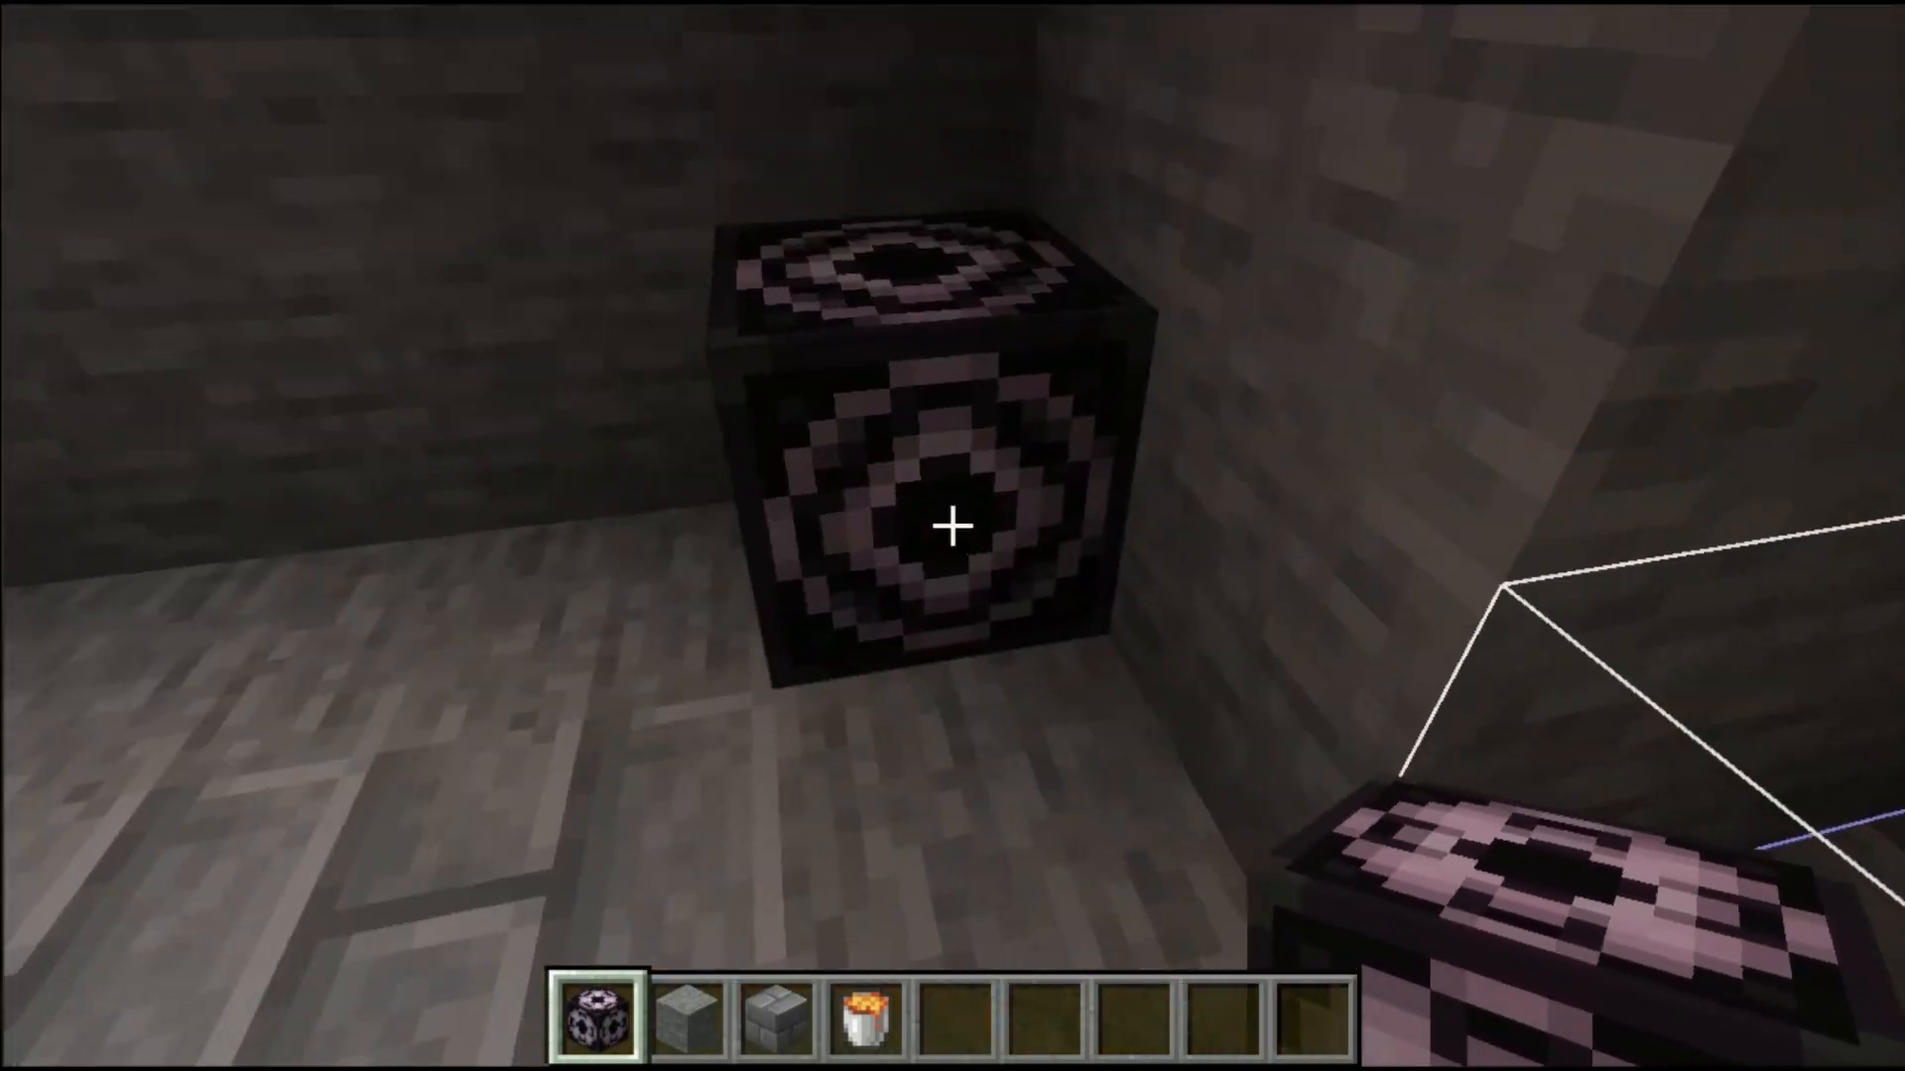
pyautogui.rightClick(952, 526)
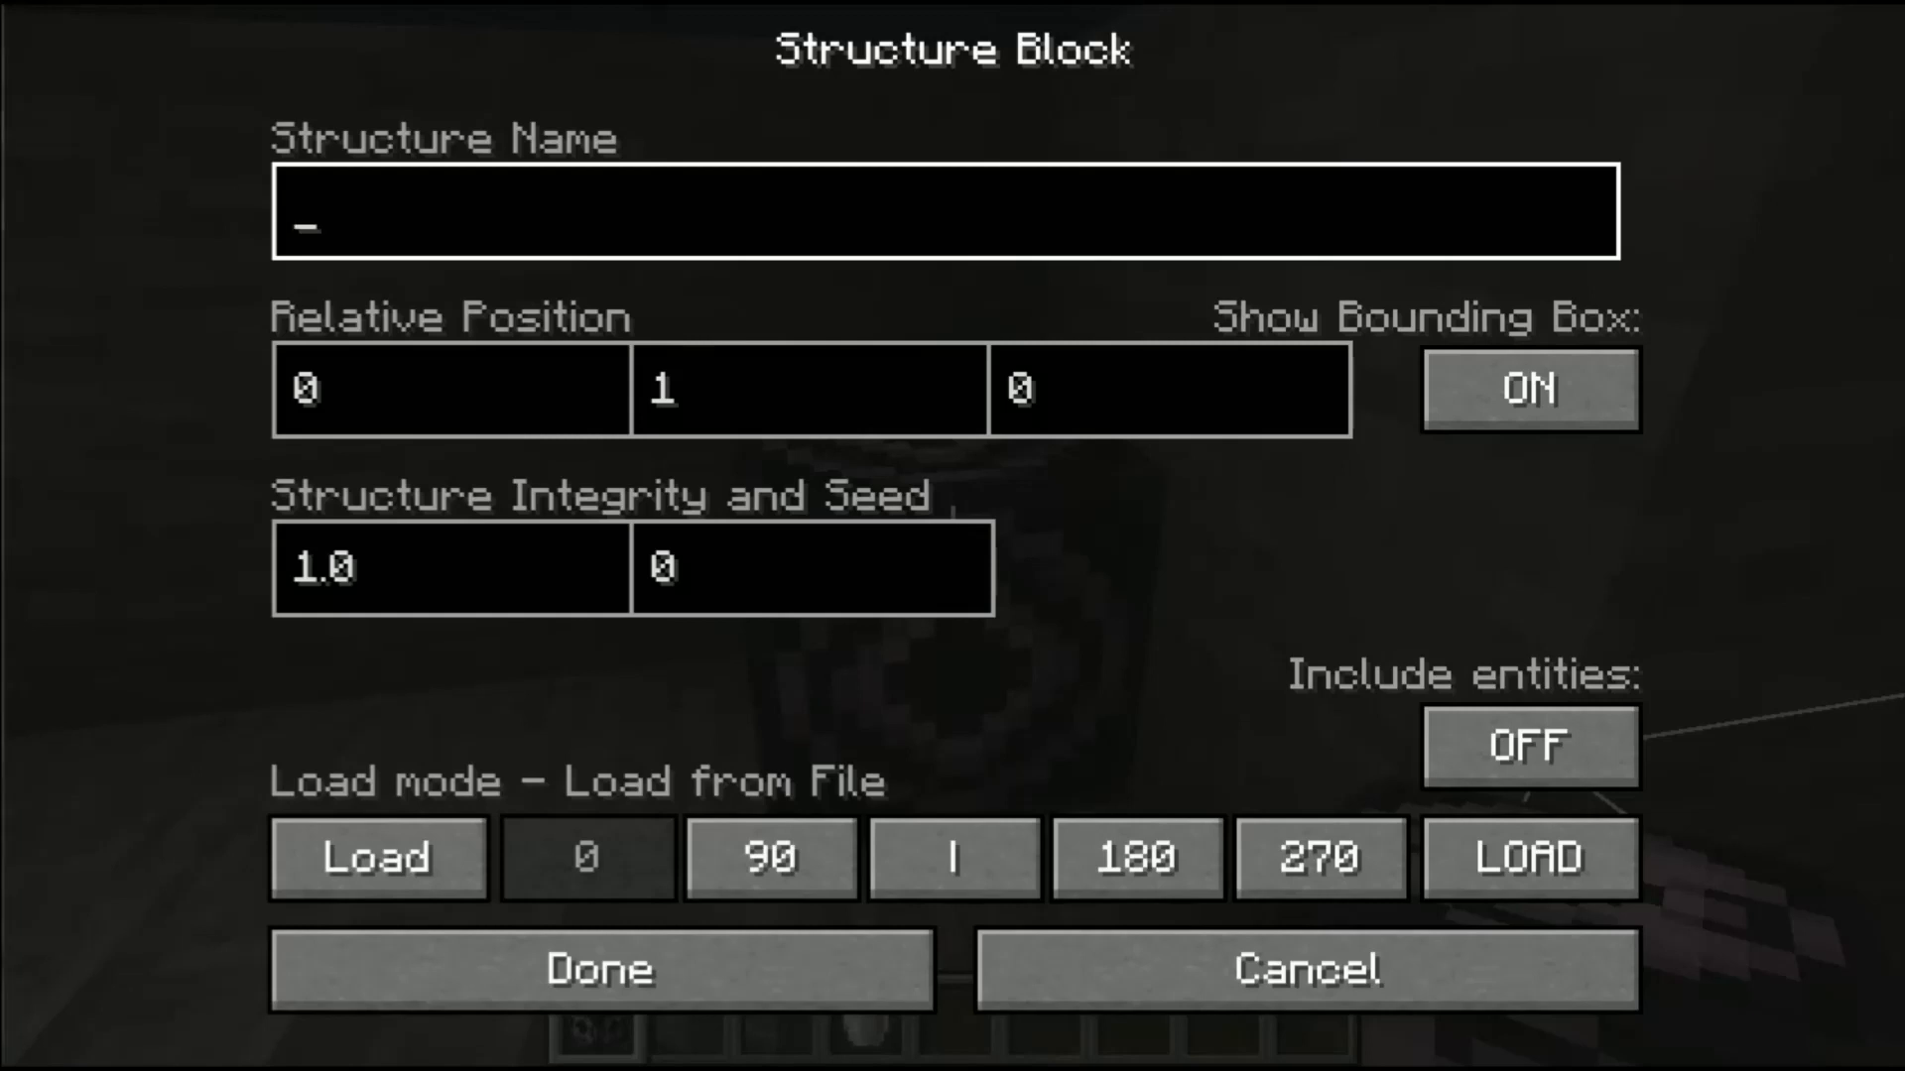
pyautogui.write('region:')
pyautogui.click(743, 407)
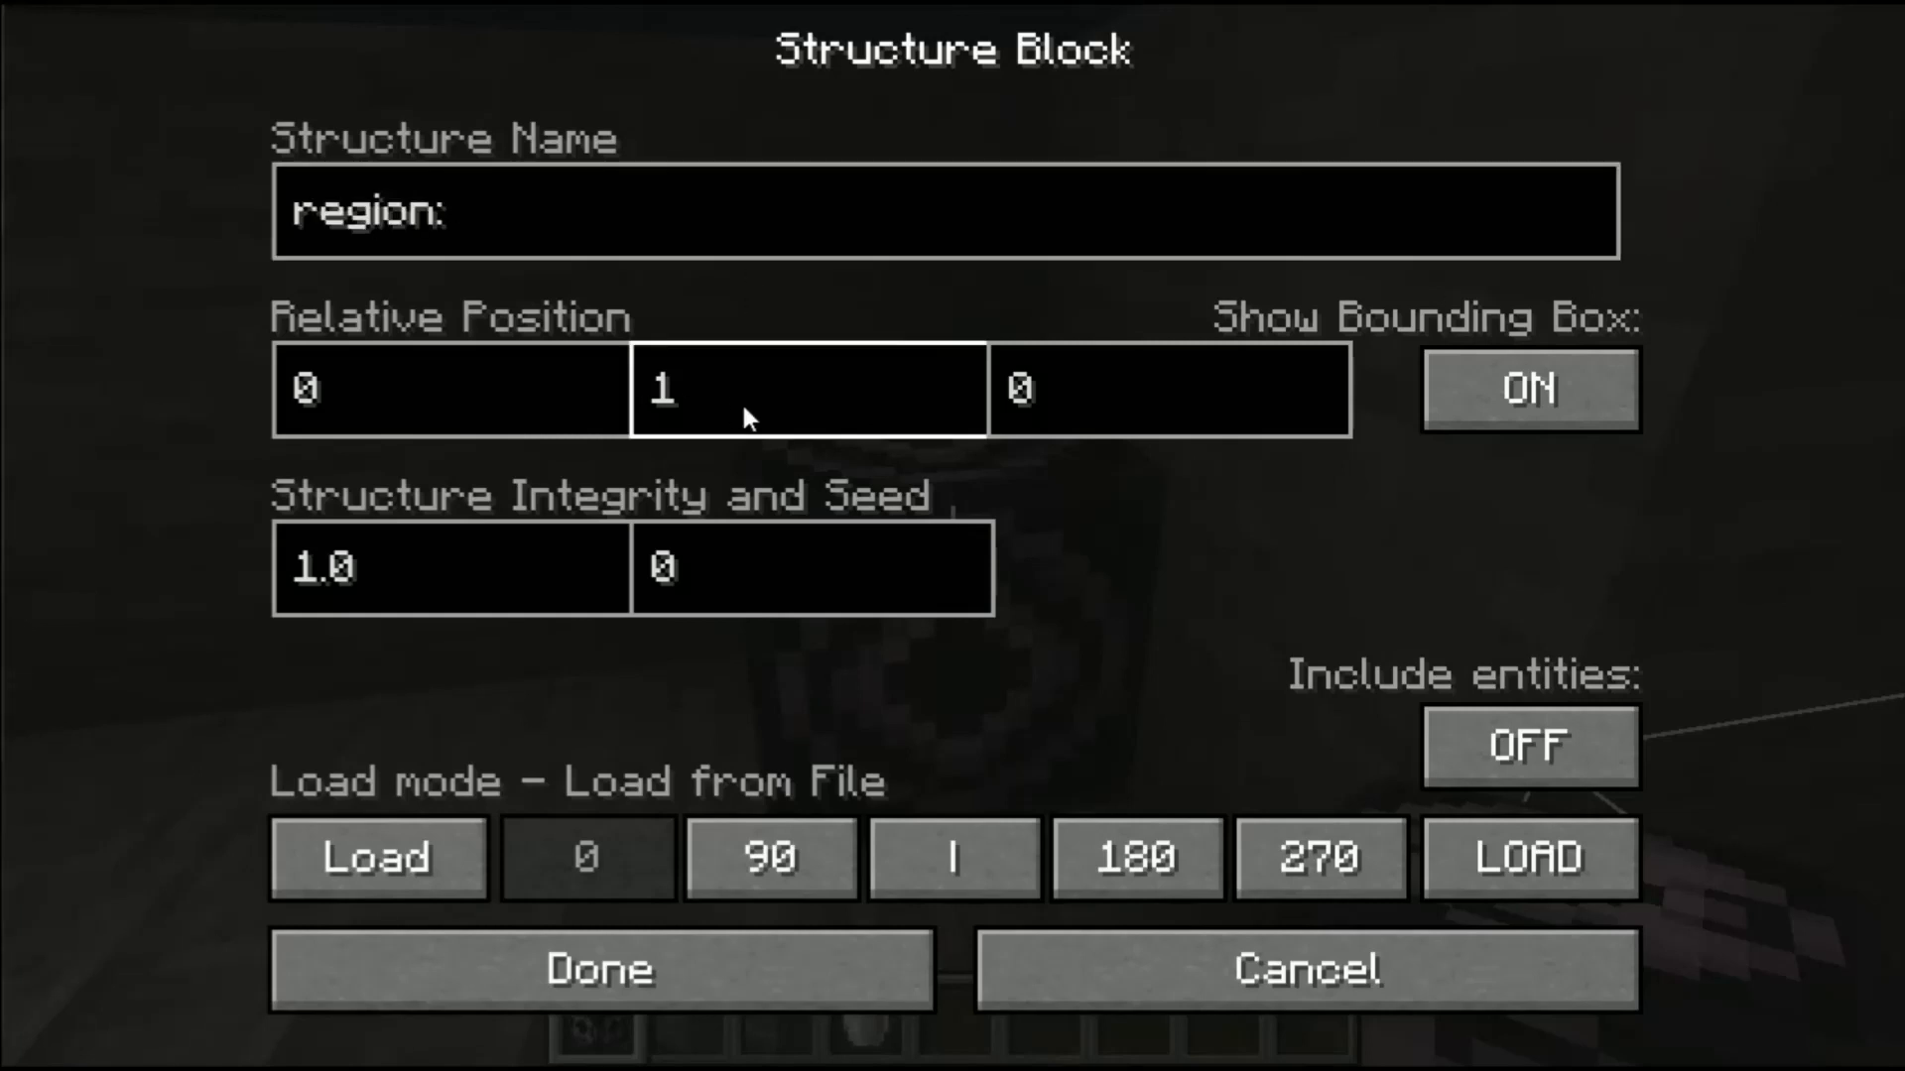
pyautogui.press('BackSpace')
pyautogui.write('0')
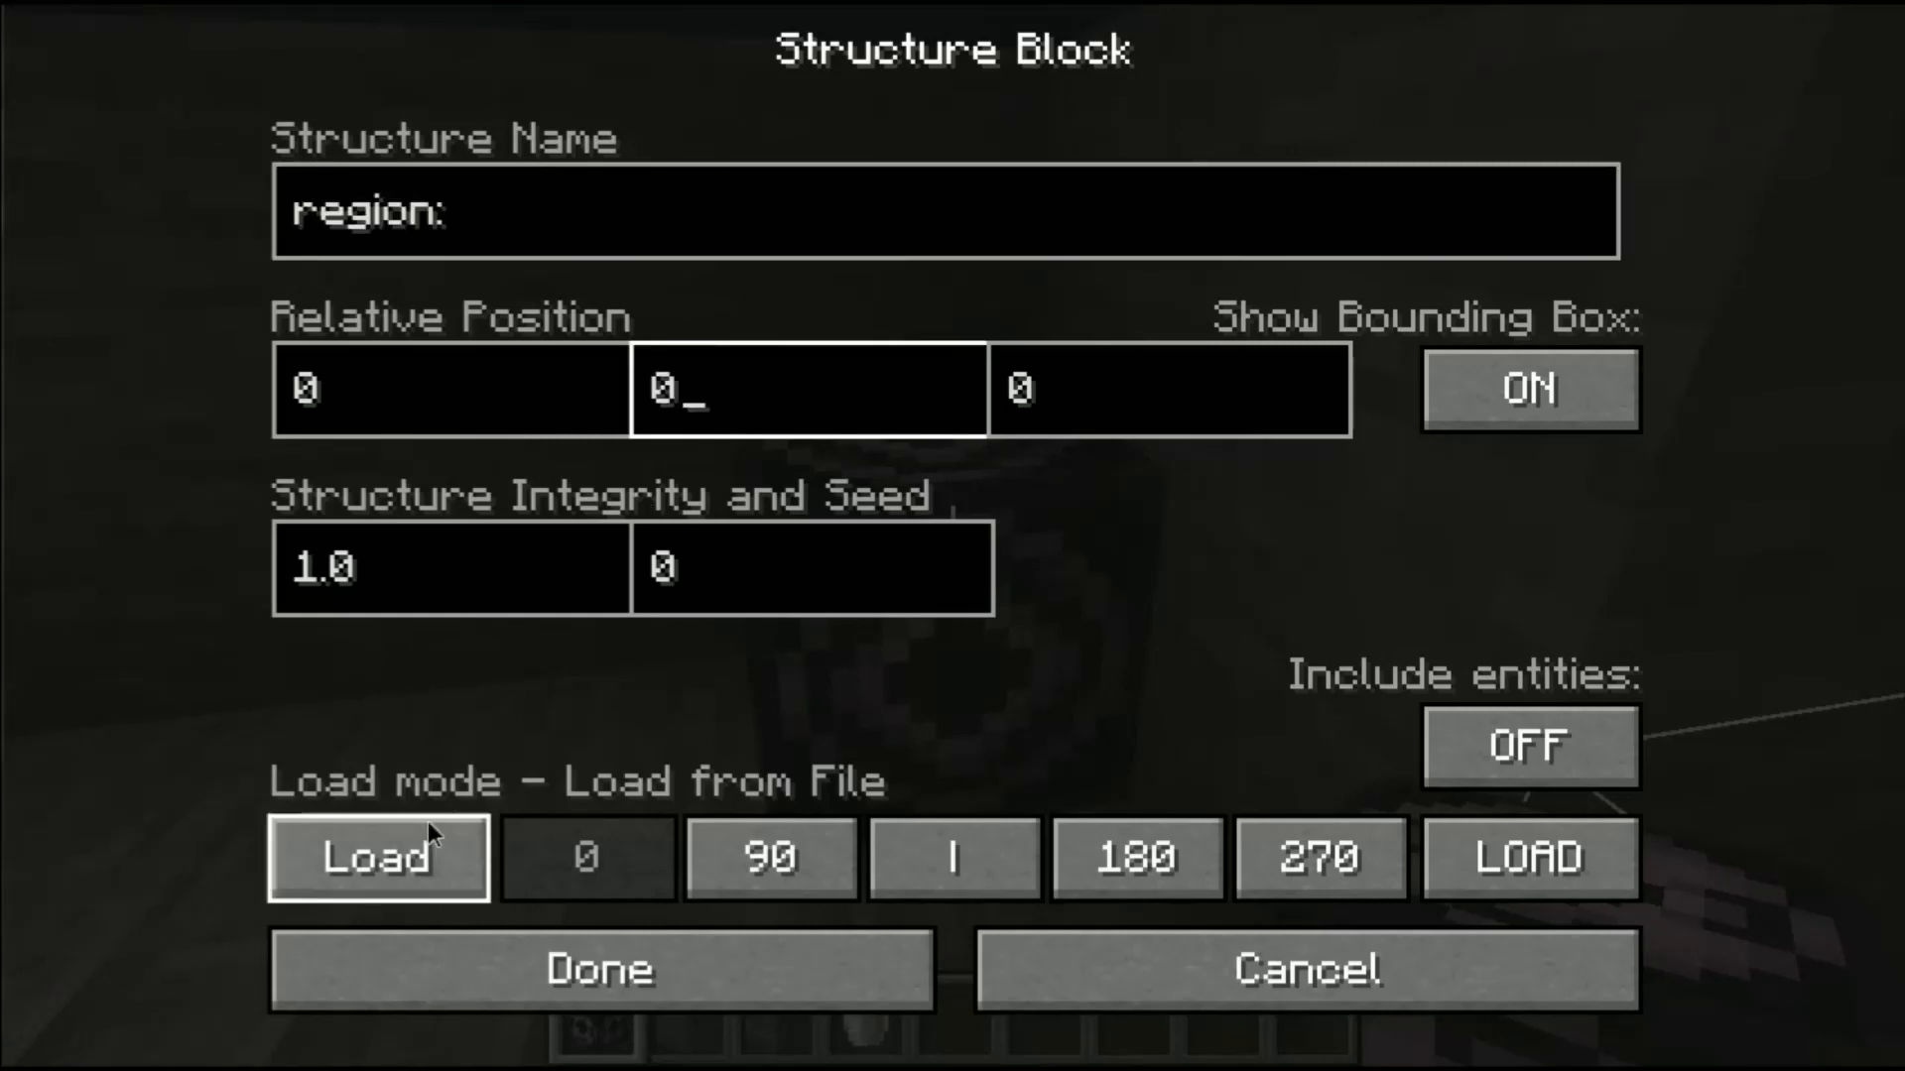
# Step: Switch the lava room's corner structure block to Save mode and apply a structure size of 6, 1, 6
pyautogui.click(427, 856)
pyautogui.click(427, 855)
pyautogui.click(428, 857)
pyautogui.click(512, 555)
pyautogui.press('BackSpace')
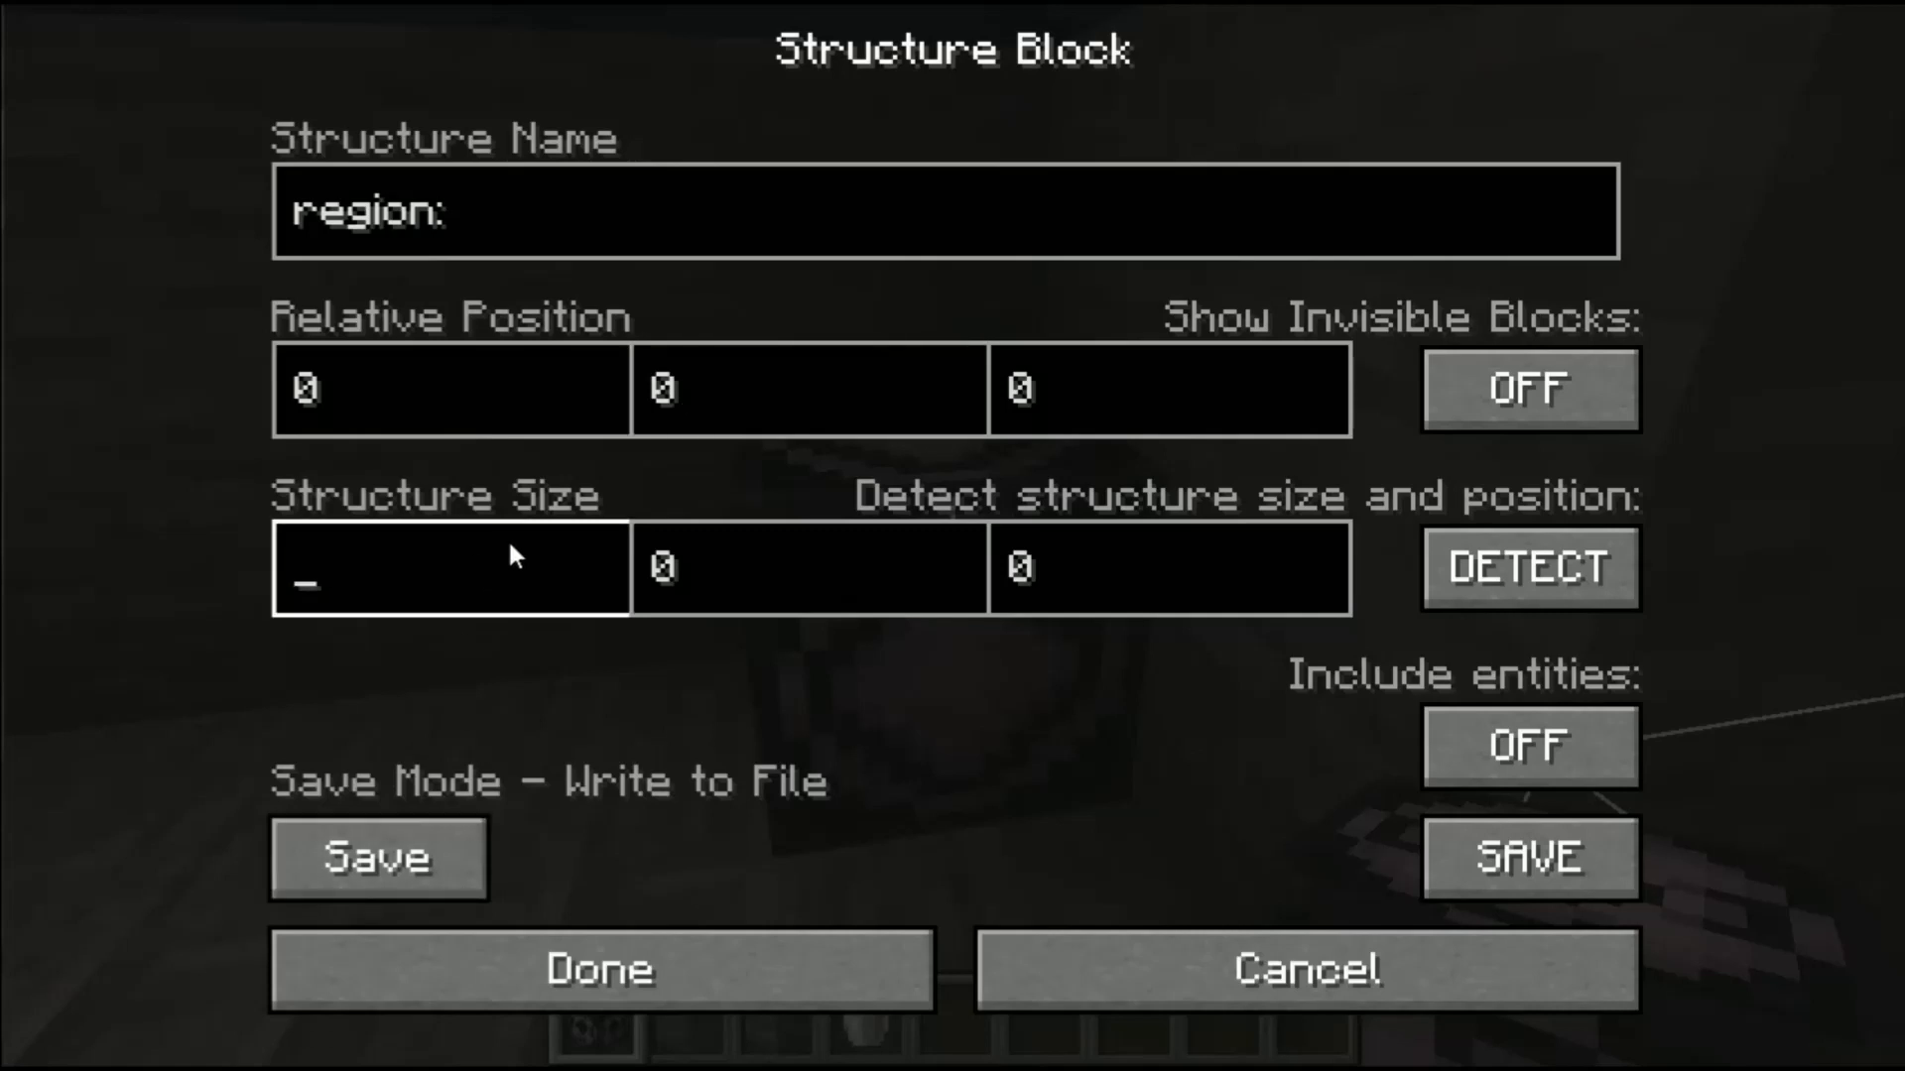
pyautogui.write('6')
pyautogui.press('Tab')
pyautogui.press('BackSpace')
pyautogui.write('1')
pyautogui.press('Tab')
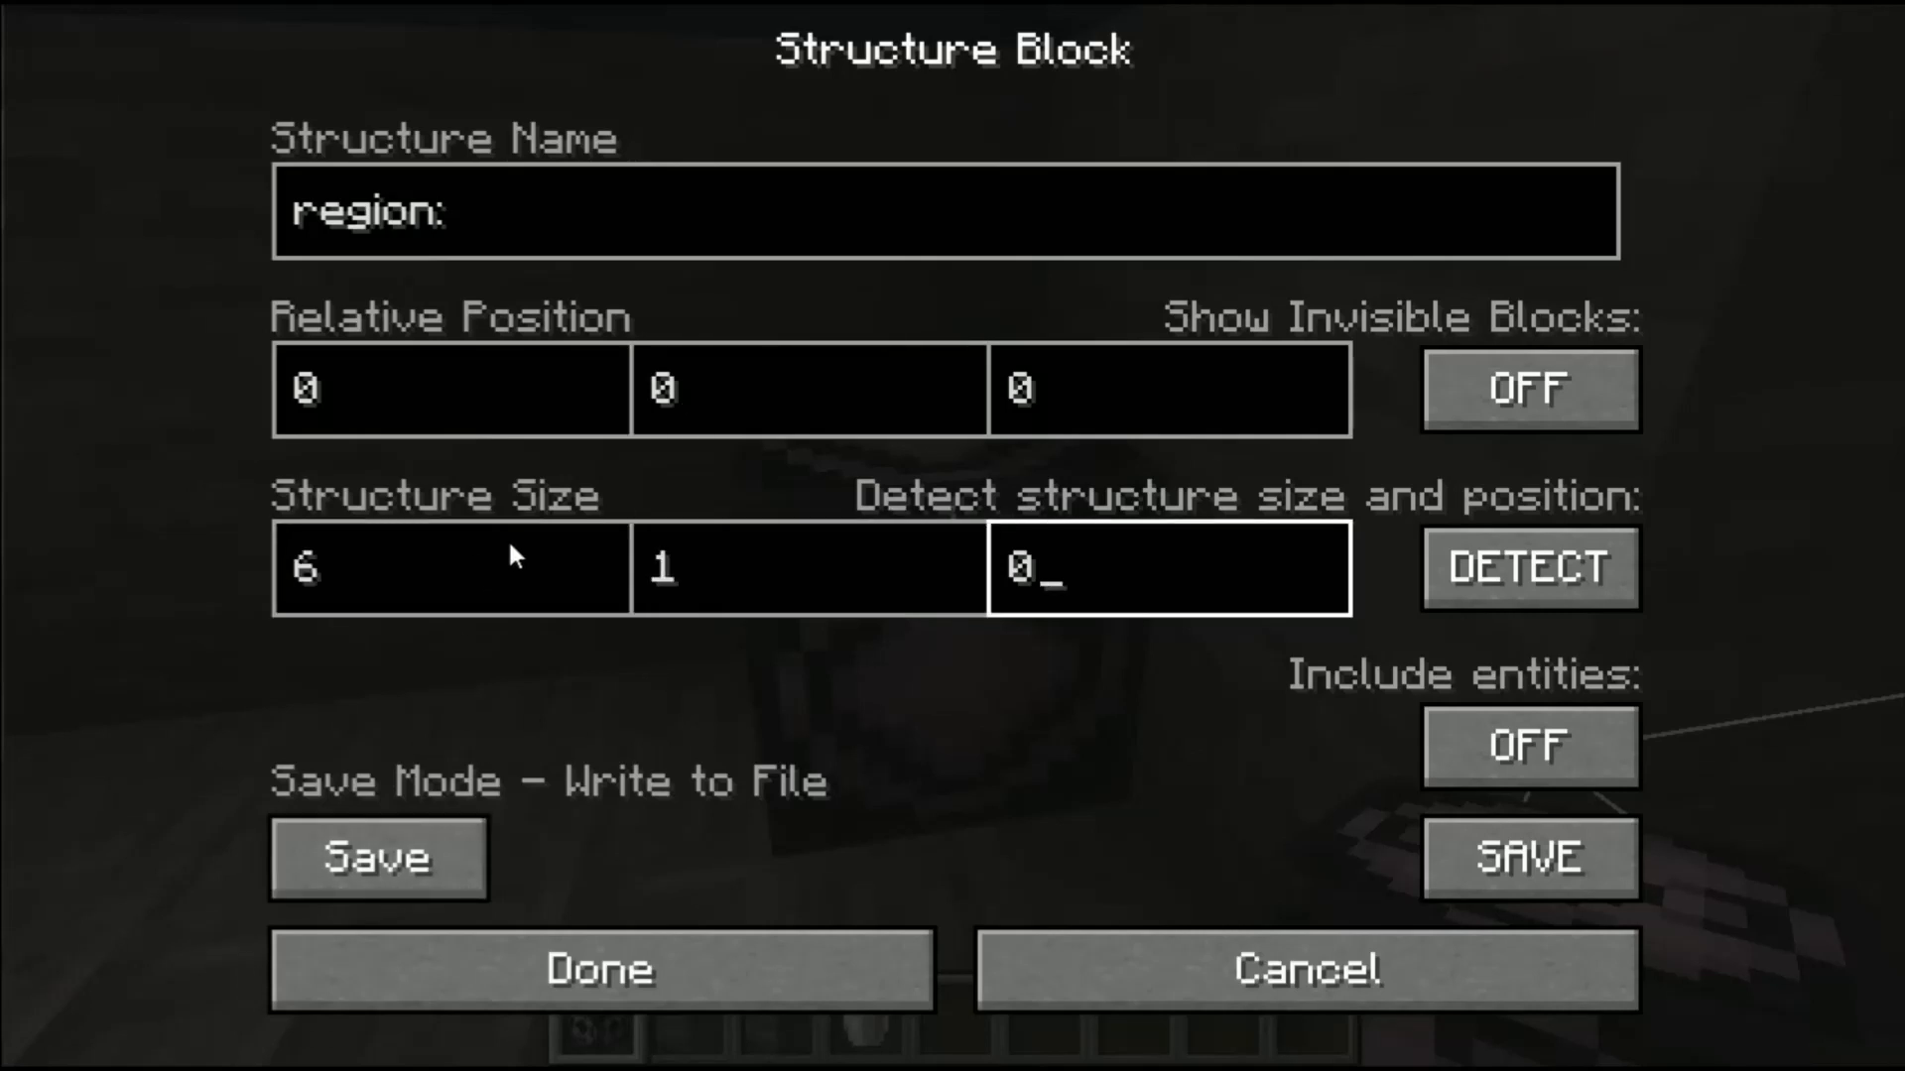
pyautogui.press('BackSpace')
pyautogui.write('6')
pyautogui.click(799, 995)
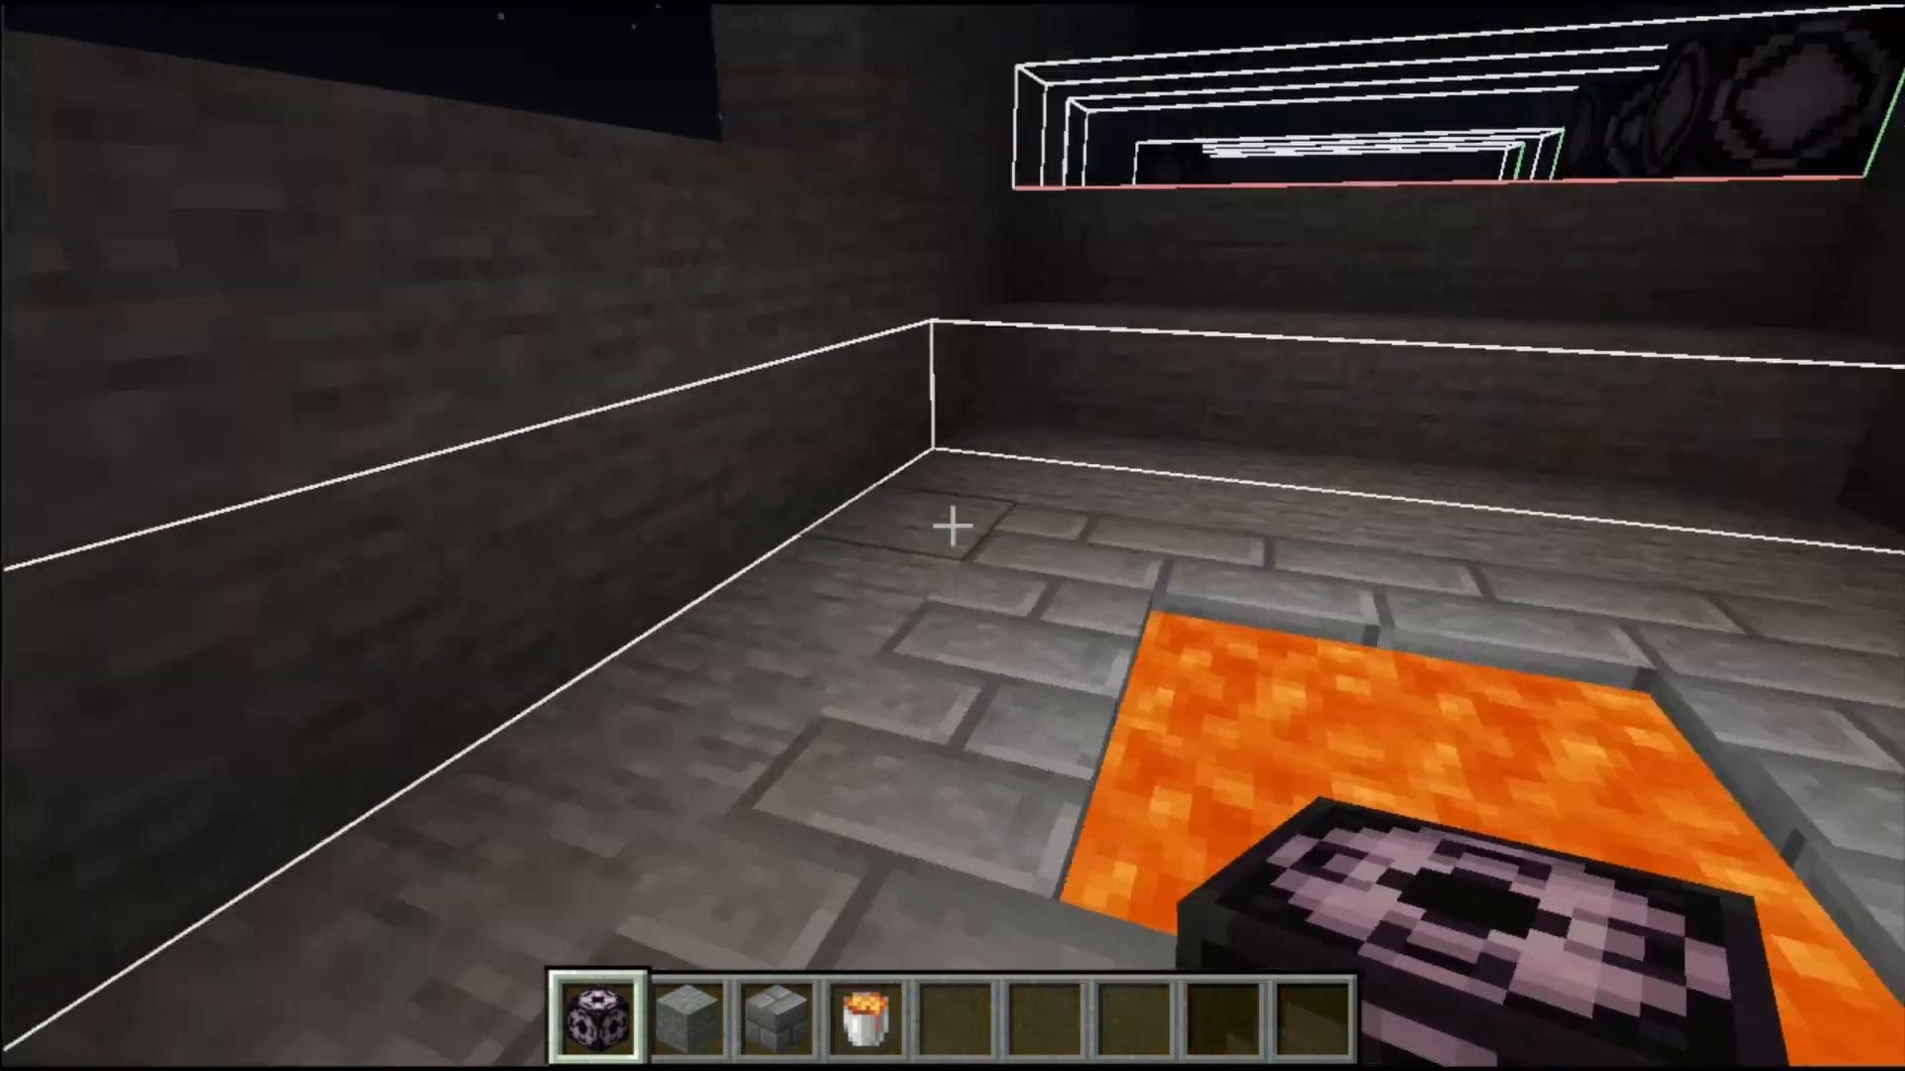
# Step: Enter {"tags": "", "type": "spawn"} as the lava room corner block's custom data tag in Data mode, and return the block to Load mode
pyautogui.press('a')
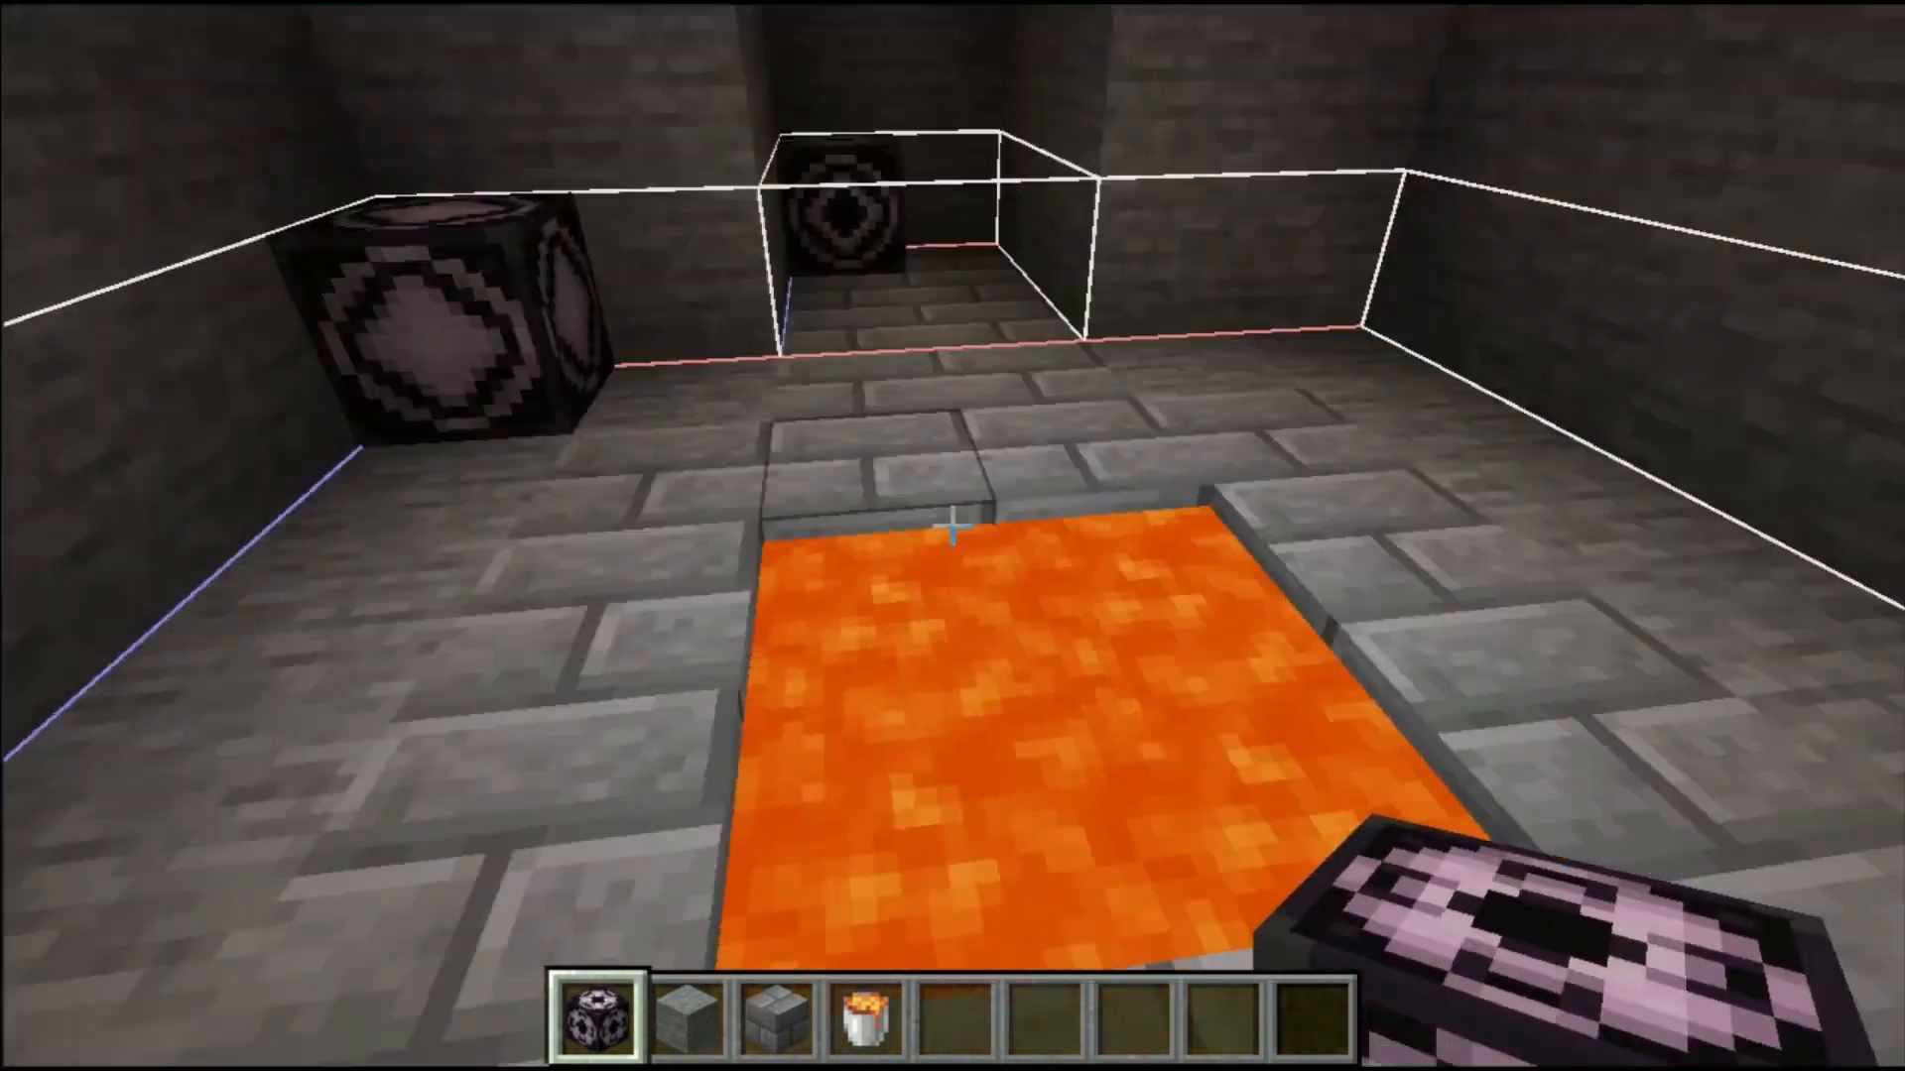
pyautogui.rightClick(953, 537)
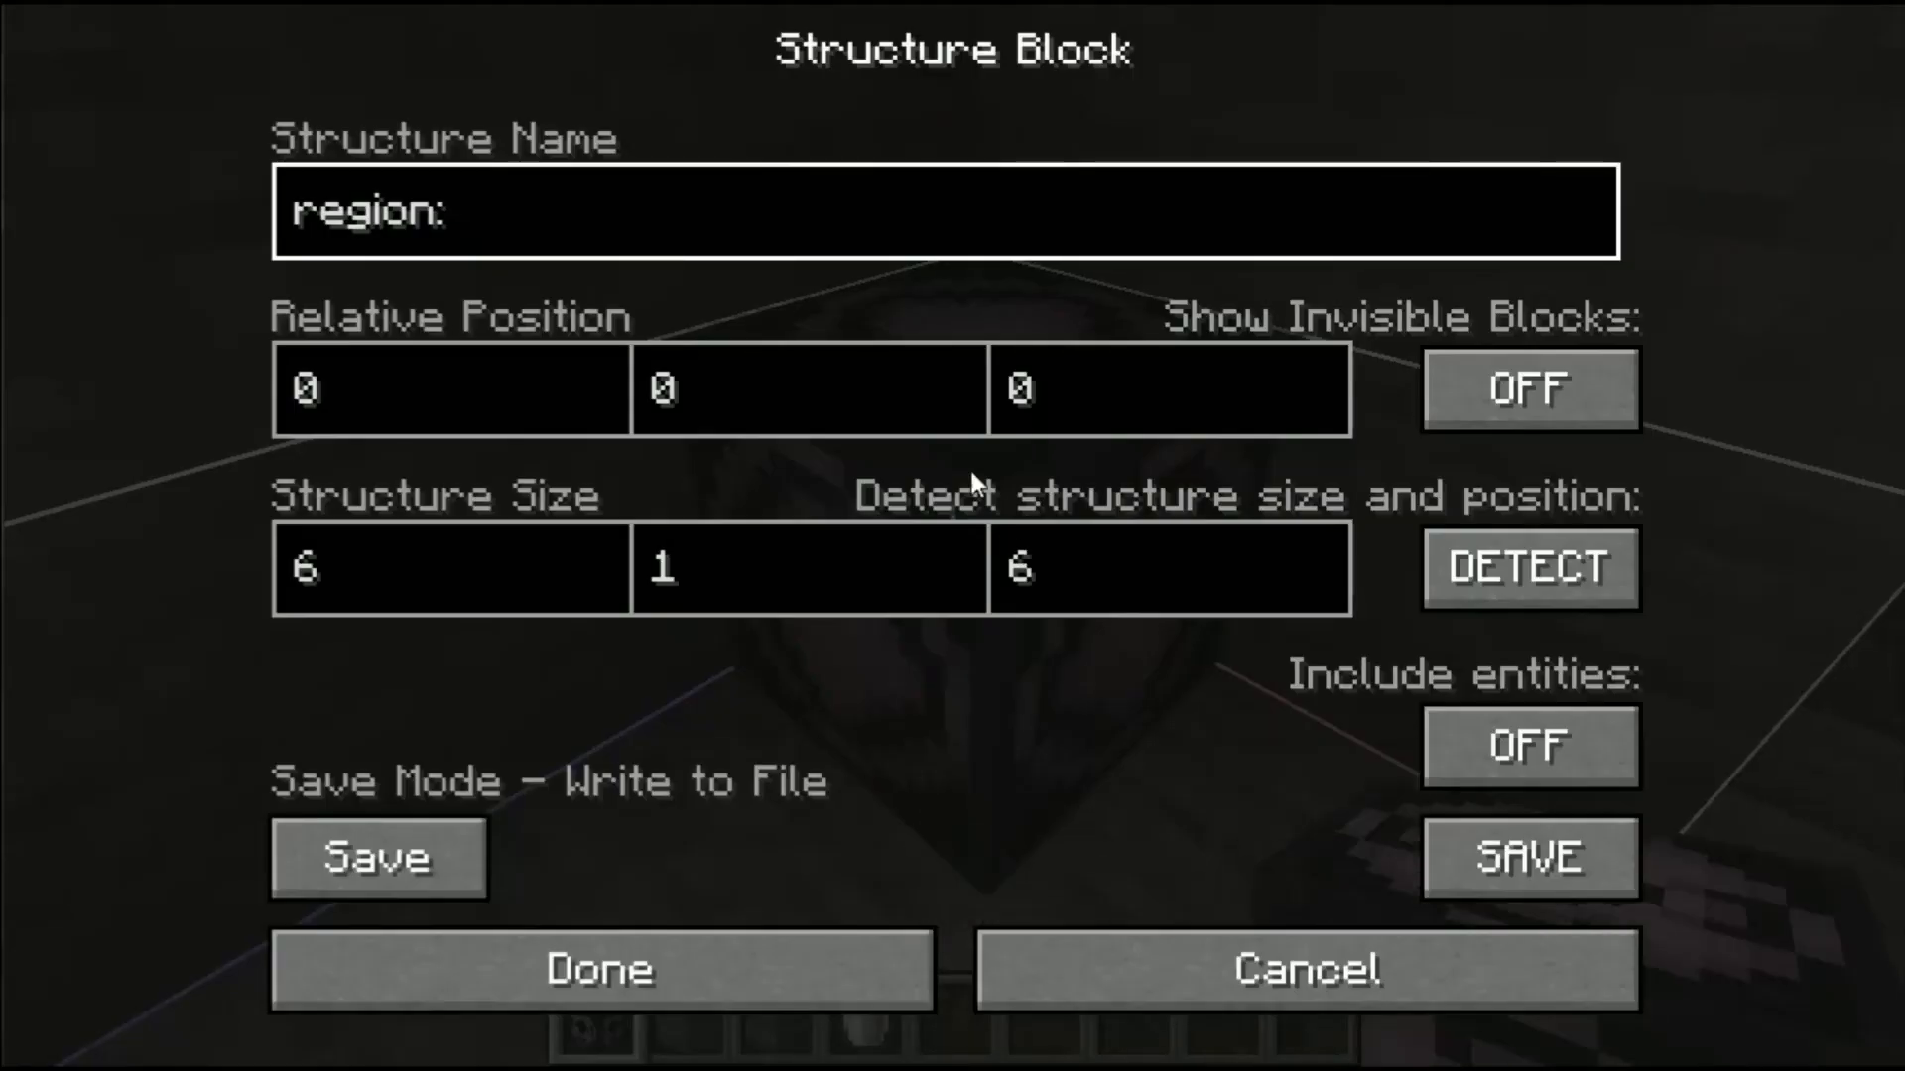
pyautogui.click(412, 863)
pyautogui.click(411, 864)
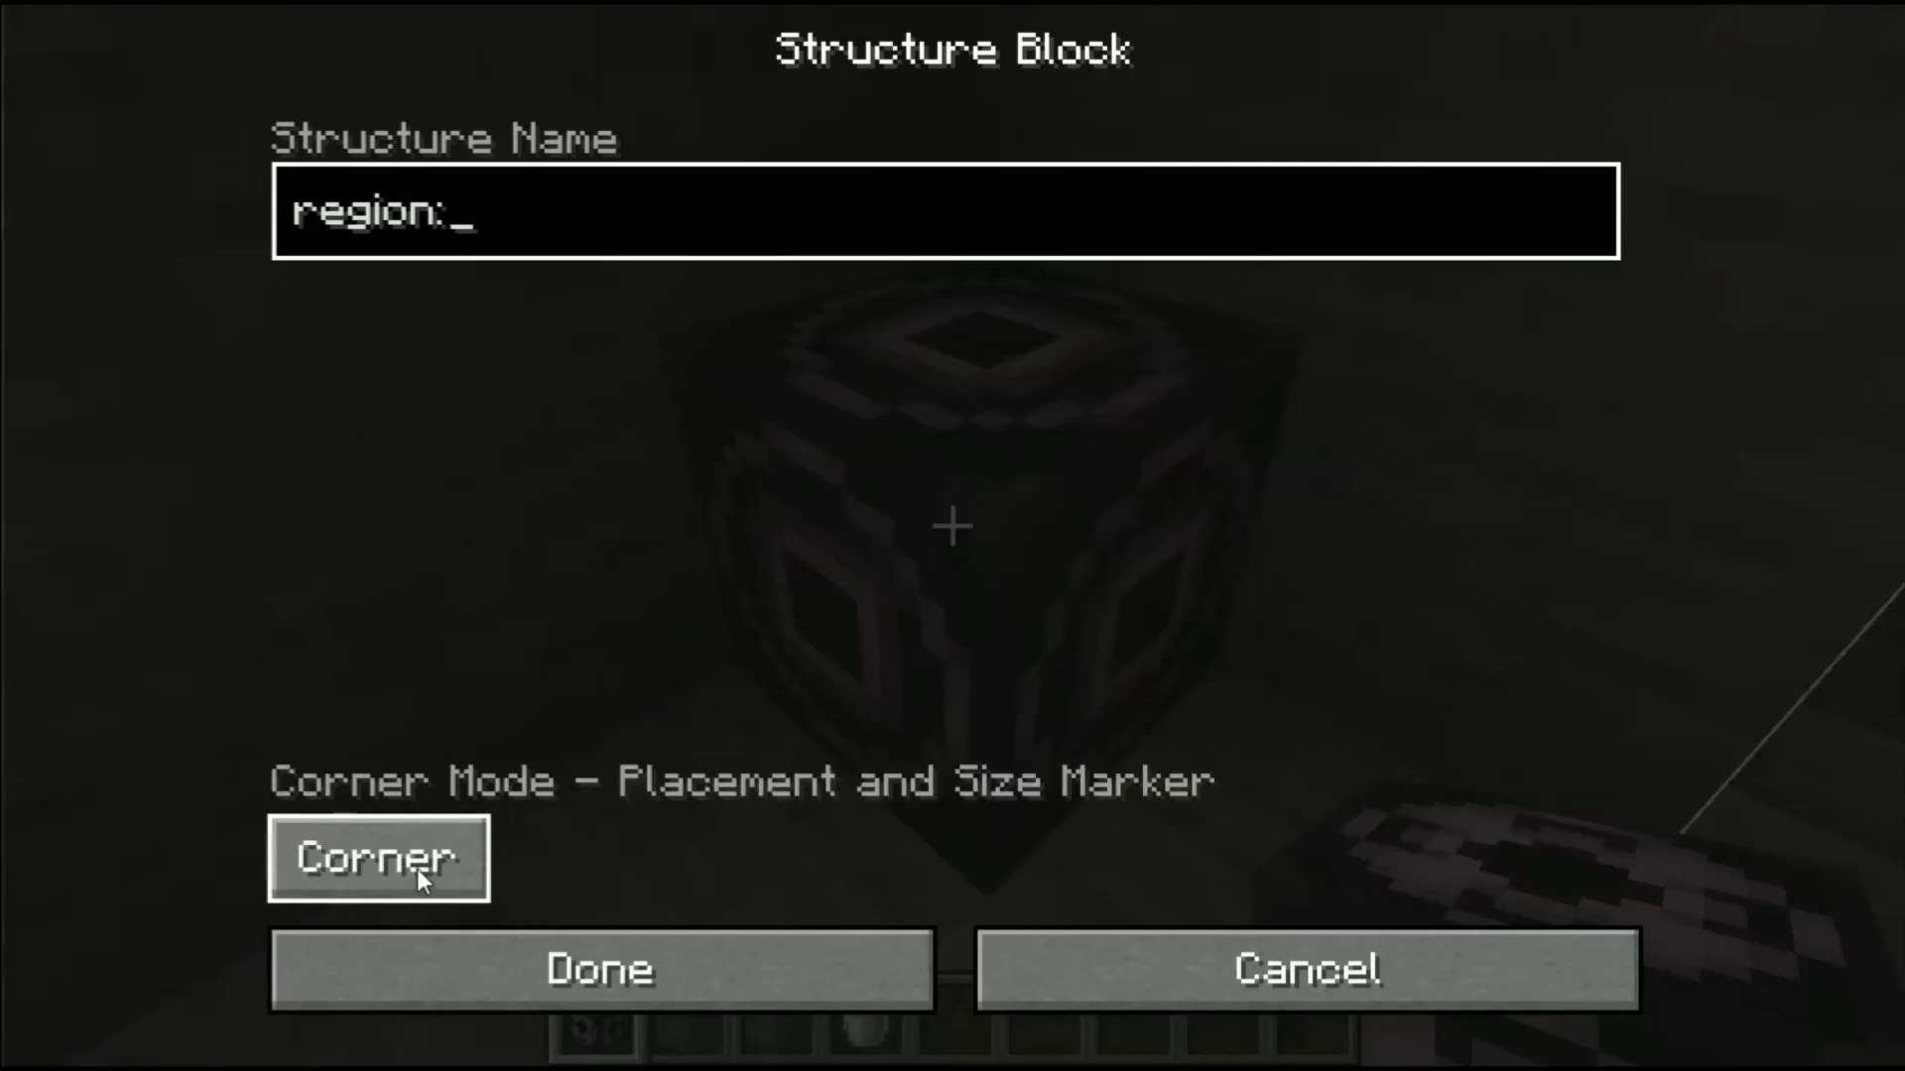
pyautogui.click(410, 864)
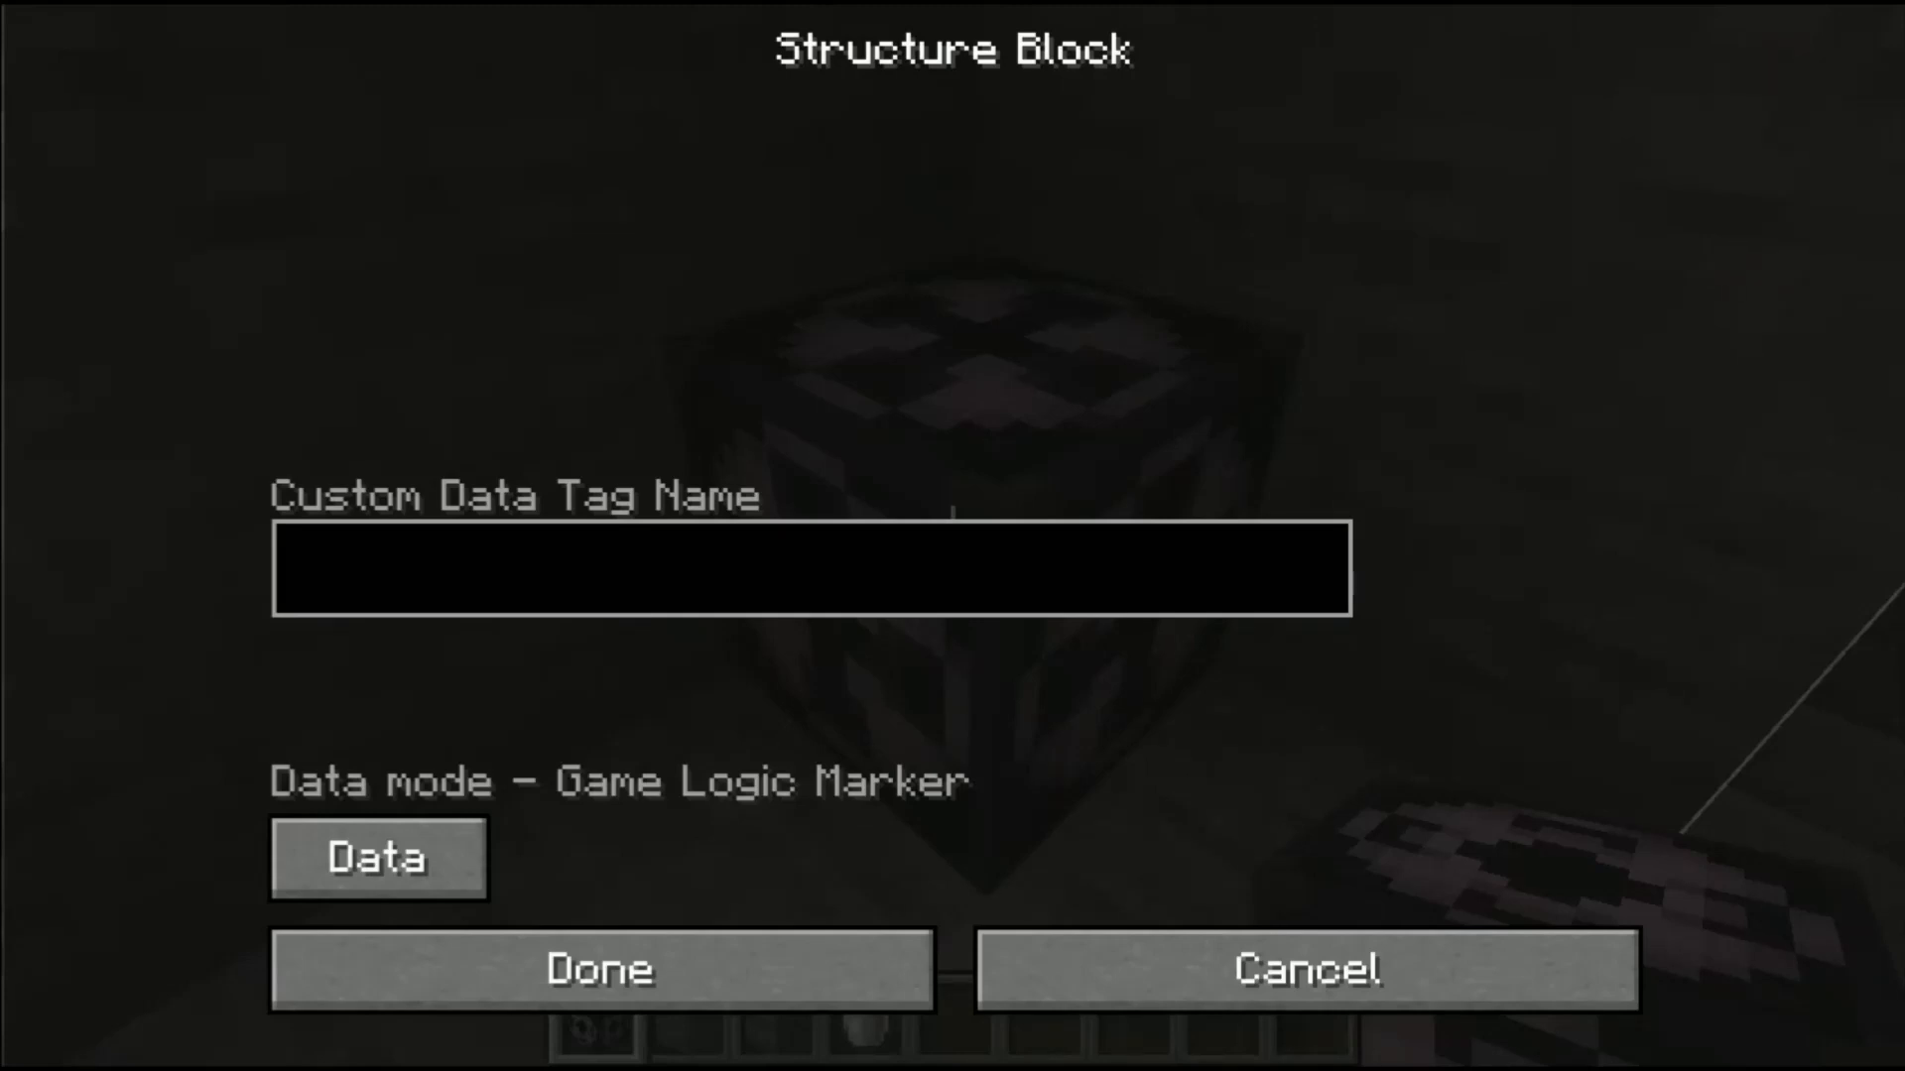
pyautogui.click(736, 564)
pyautogui.write('{"tags": "", "type": "spawn"}')
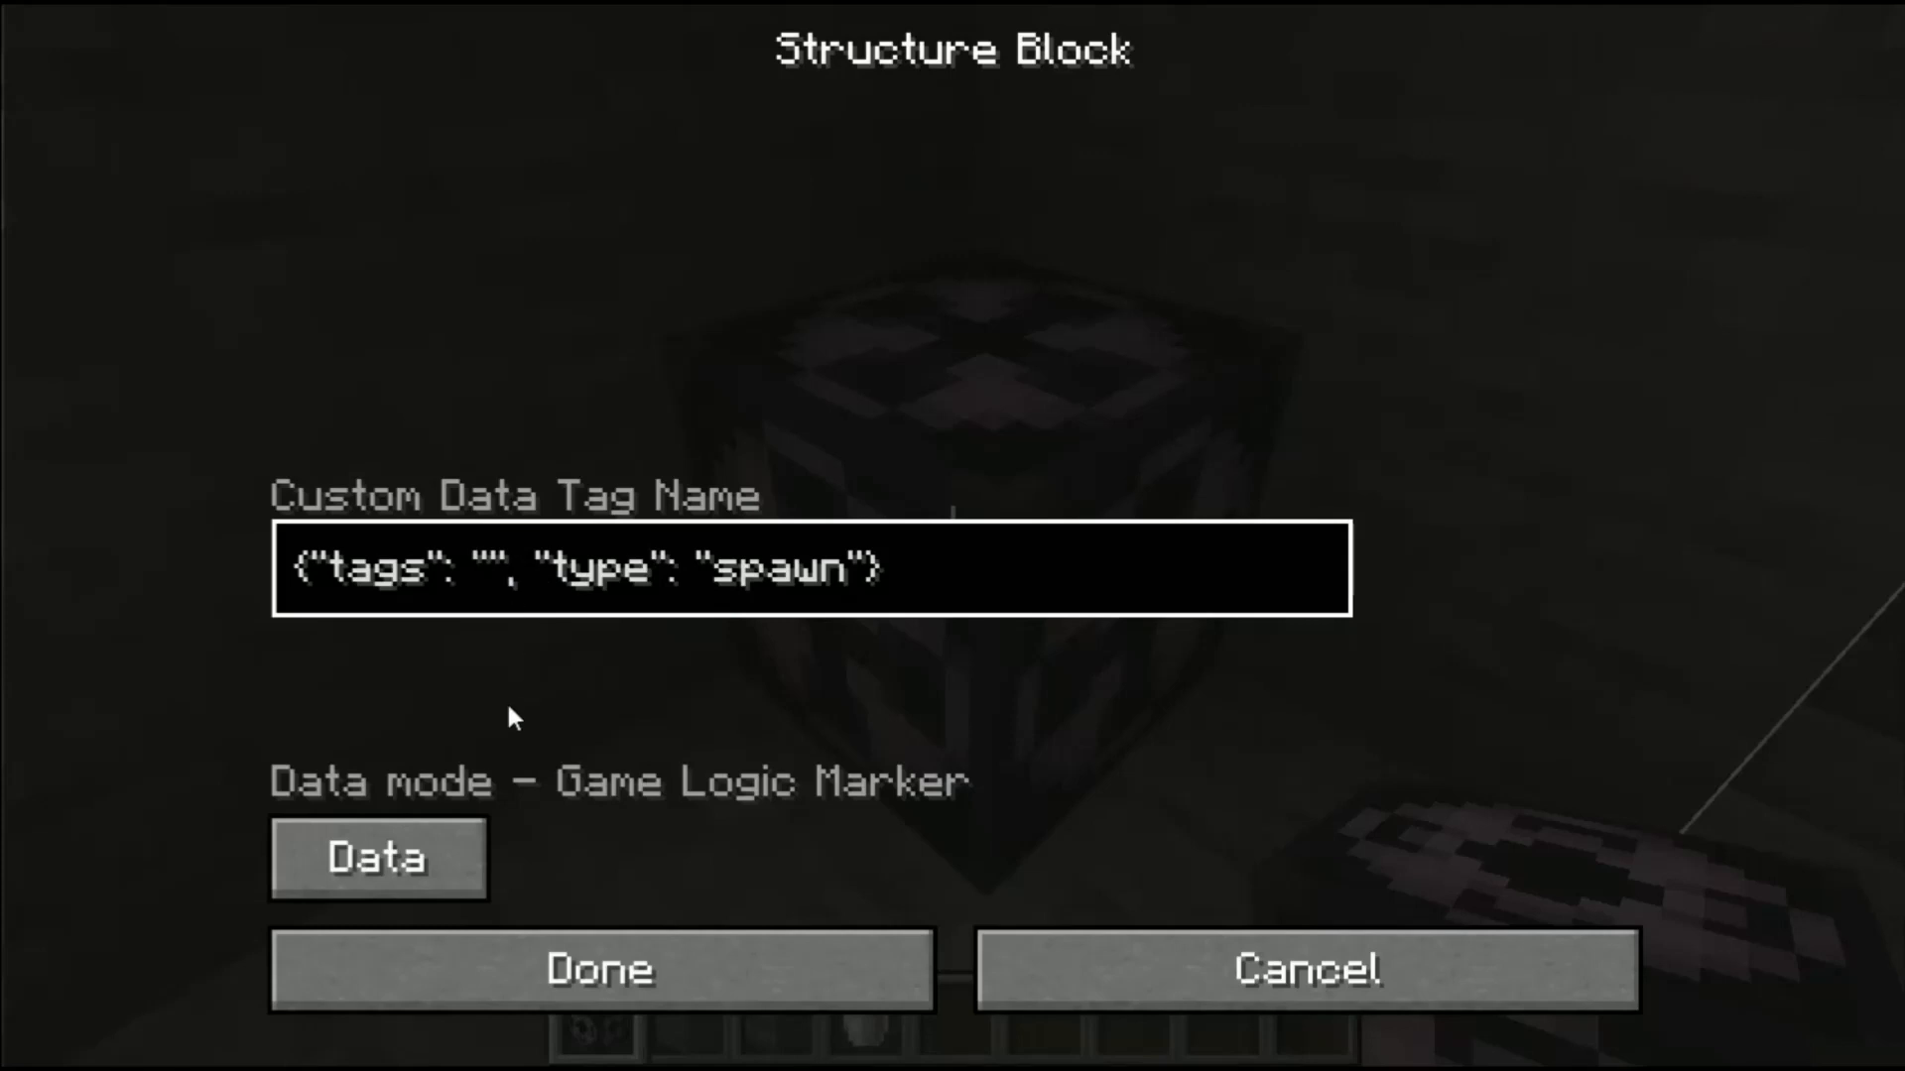
pyautogui.click(842, 960)
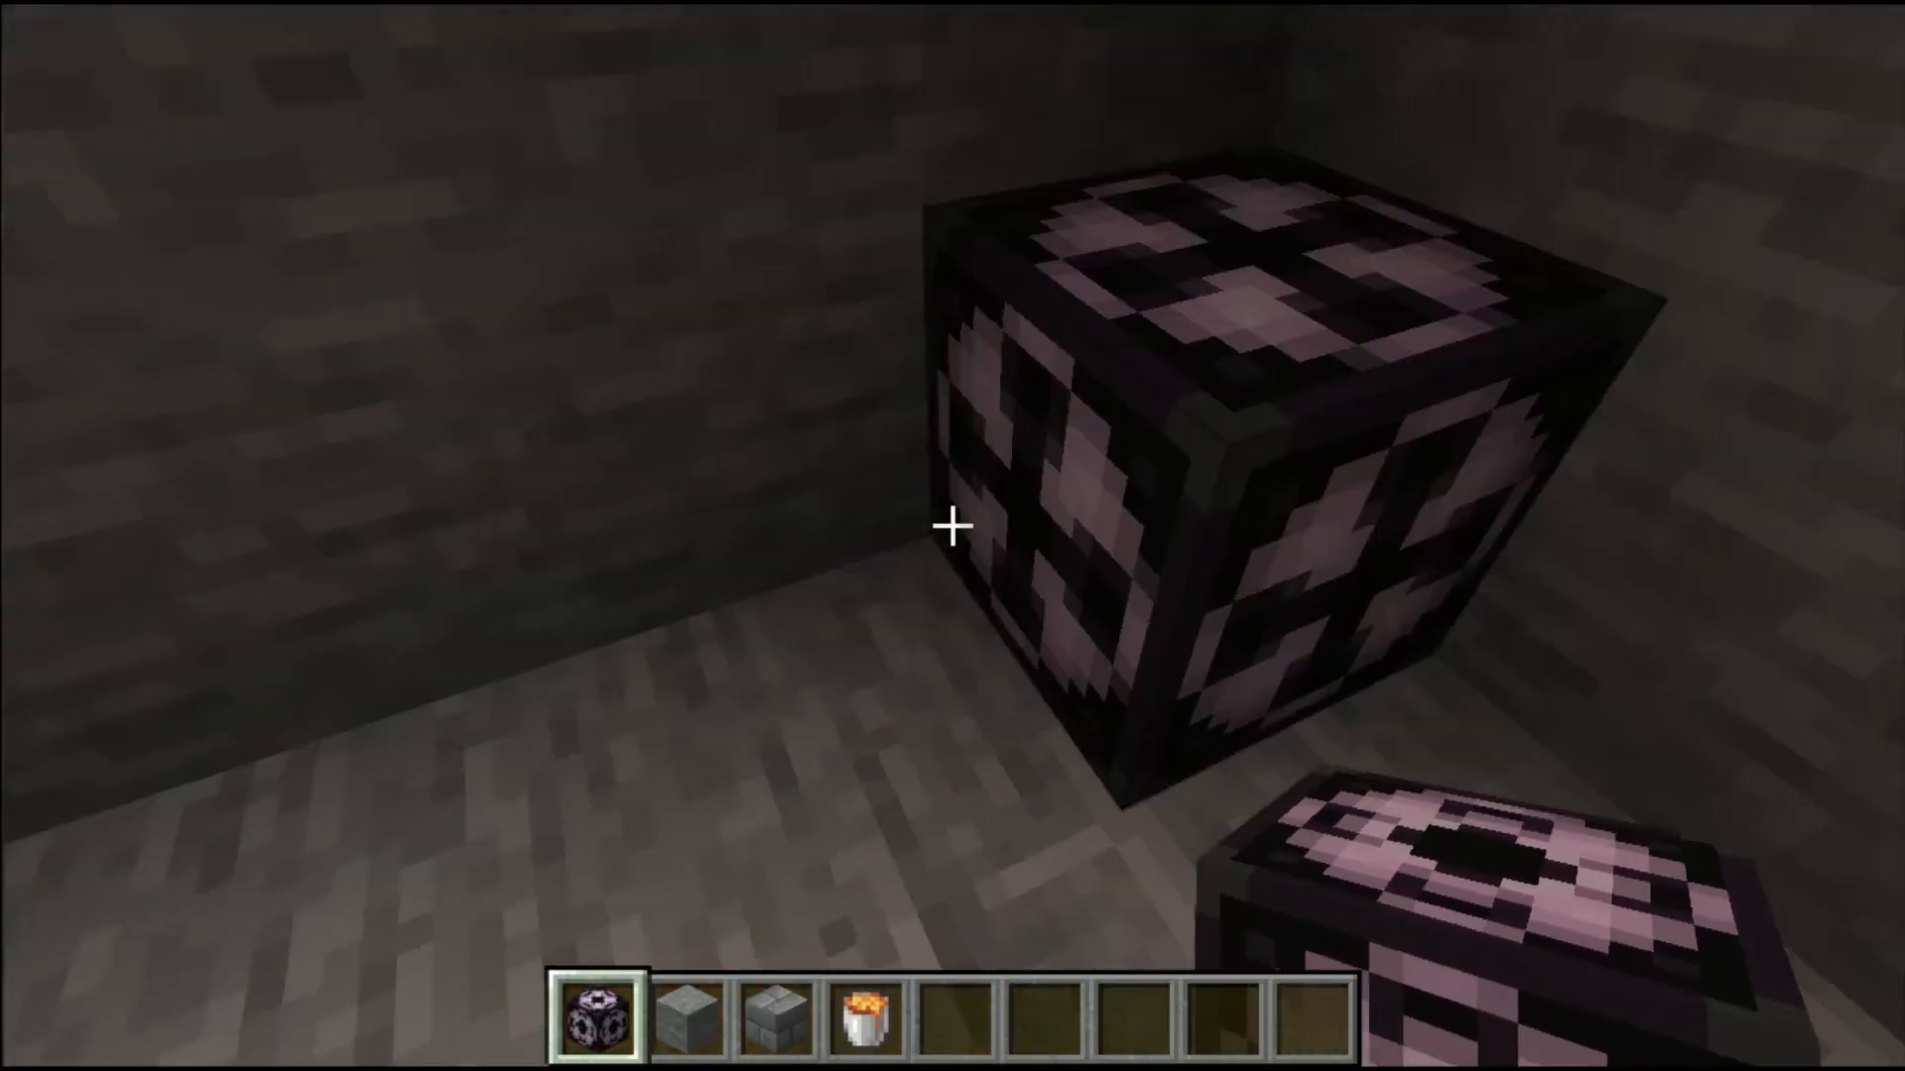
pyautogui.rightClick(952, 526)
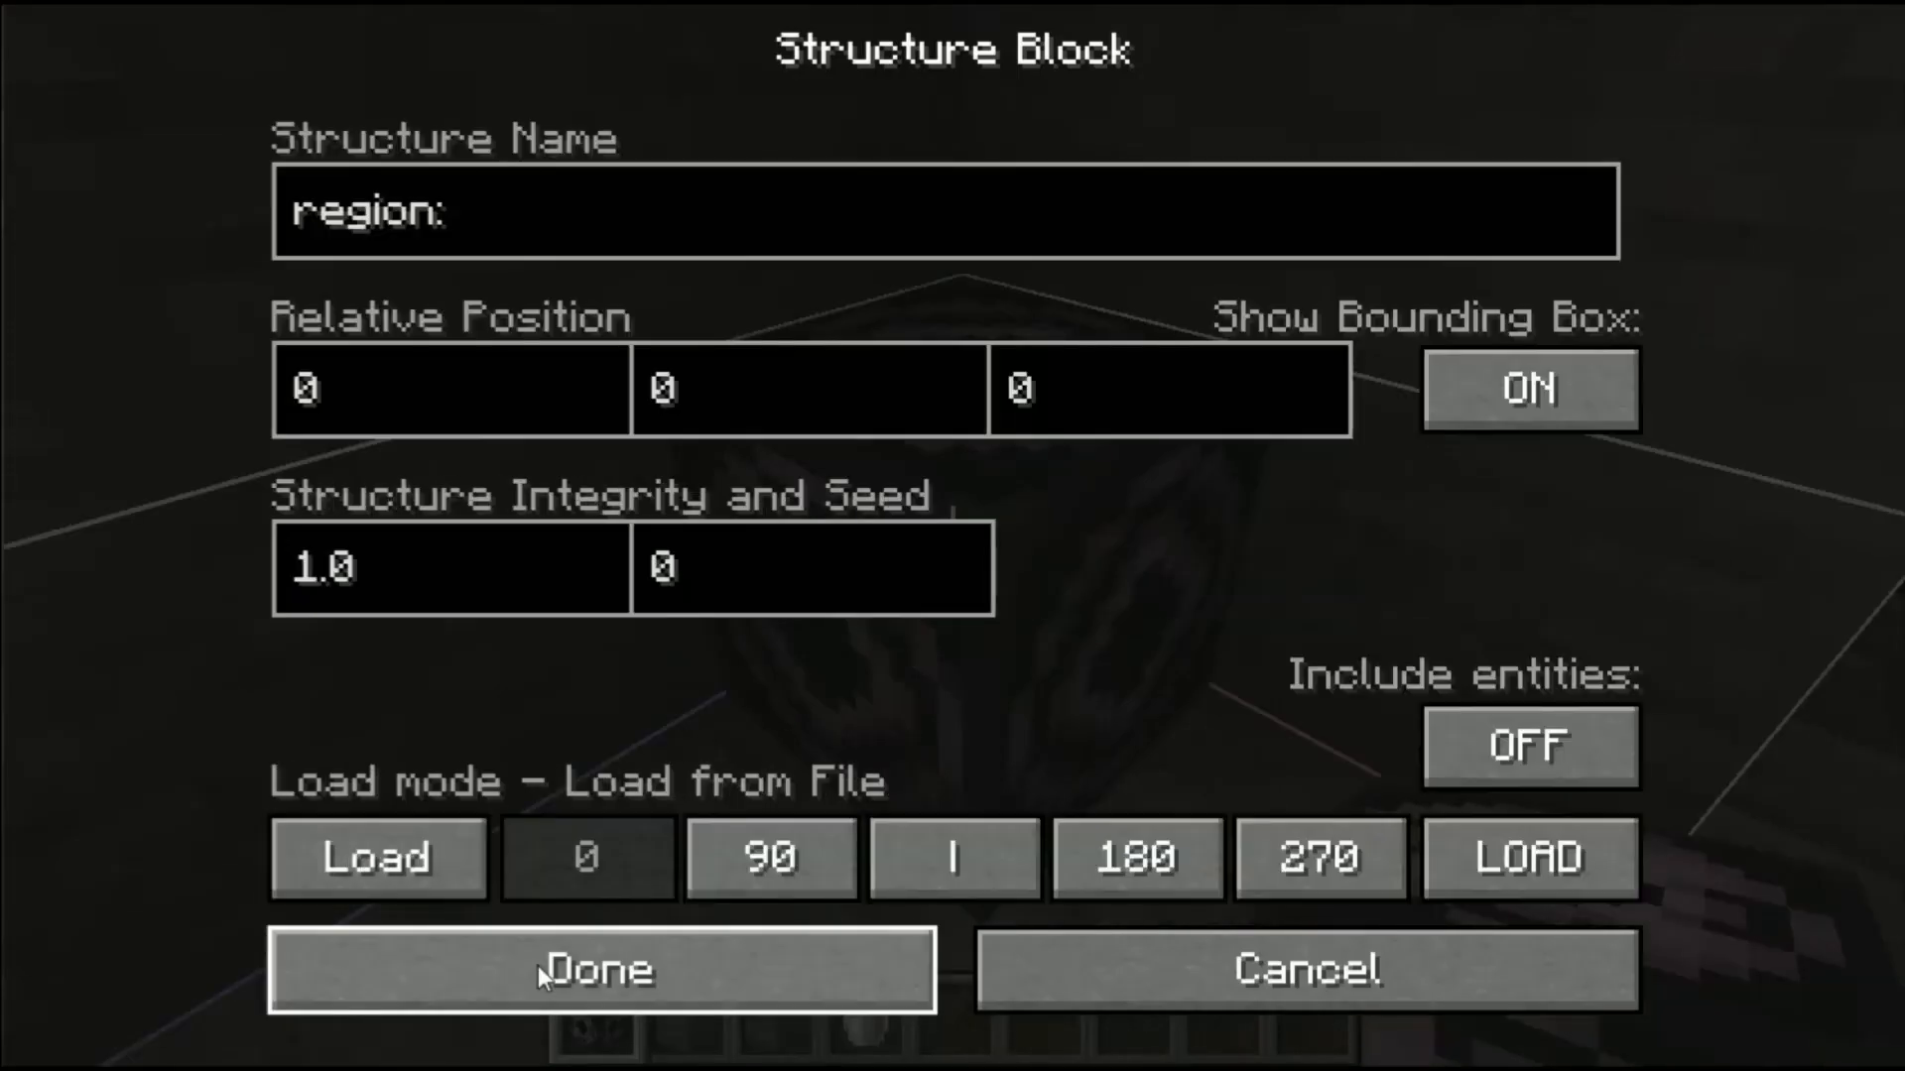
pyautogui.click(537, 967)
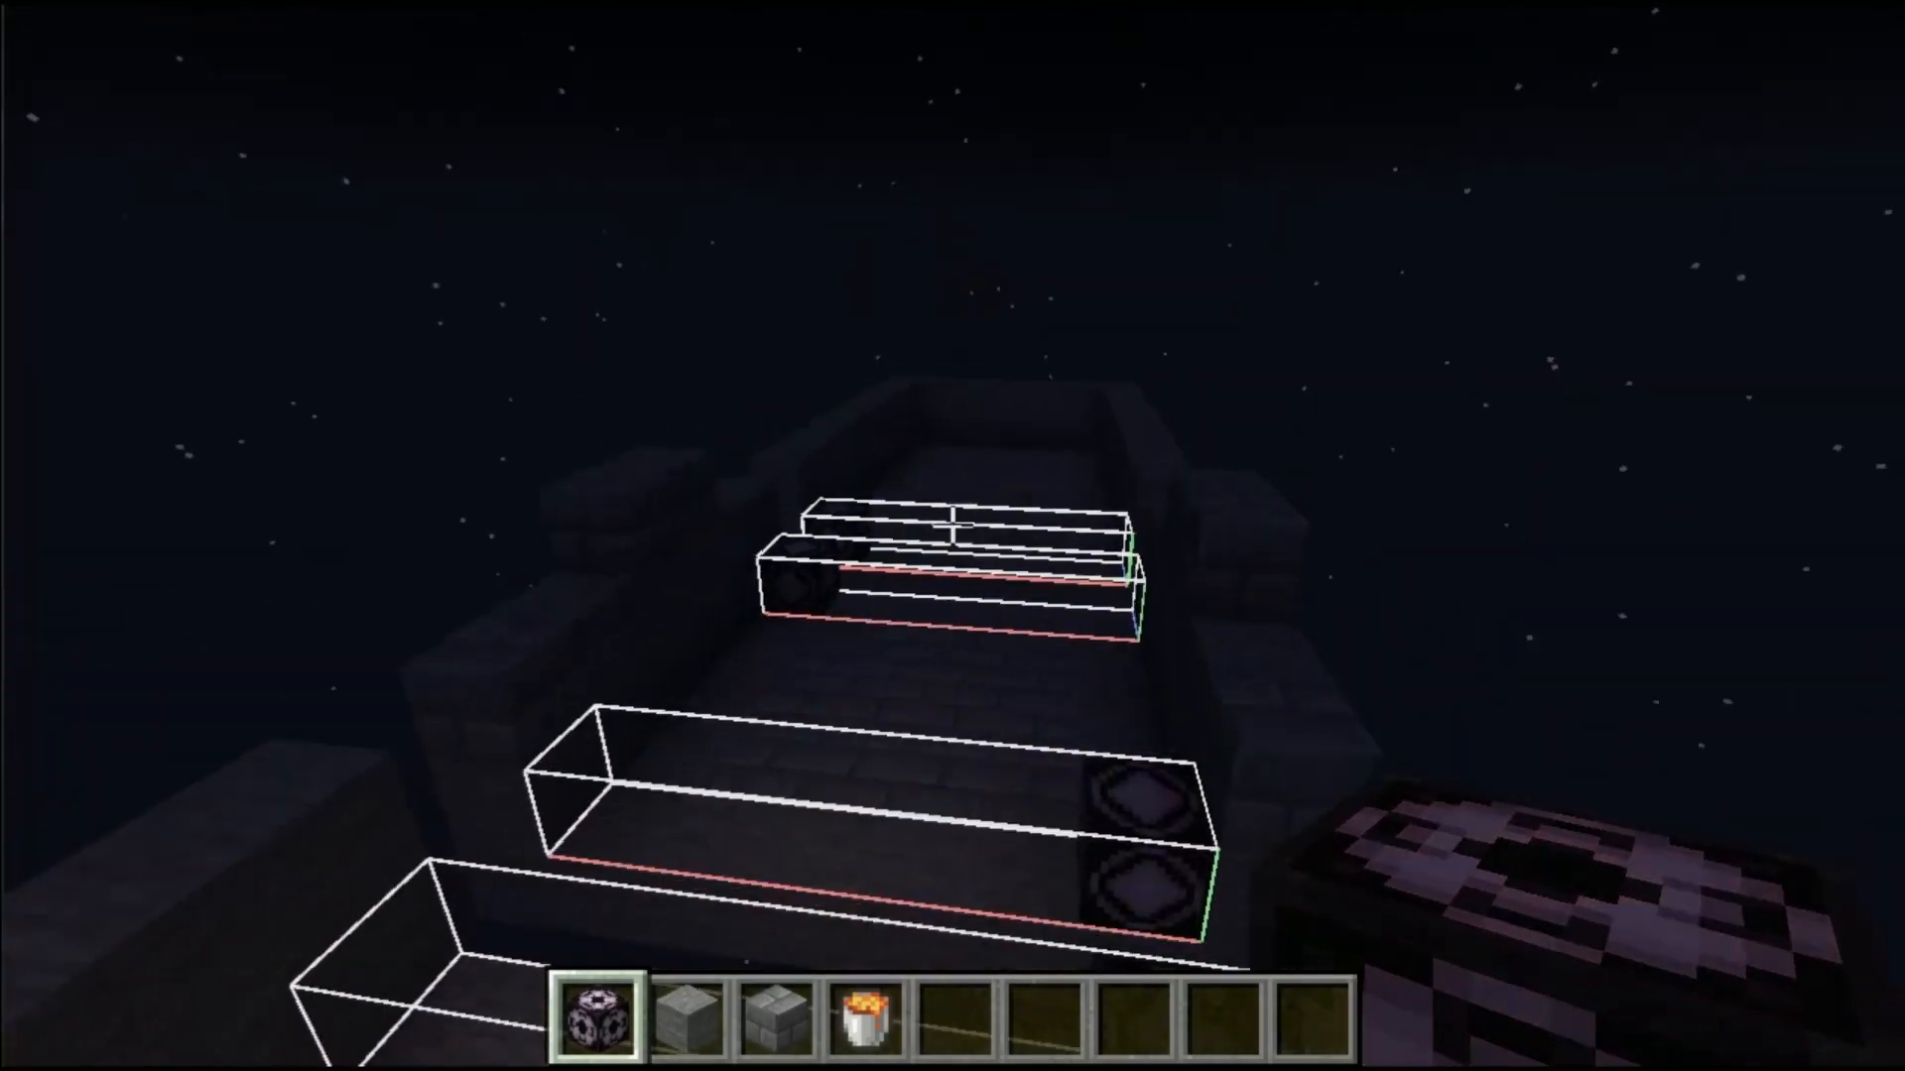
# Step: Go to the end room, search the creative inventory for "play", and equip a Player Head from the fifth hotbar slot
pyautogui.press('s')
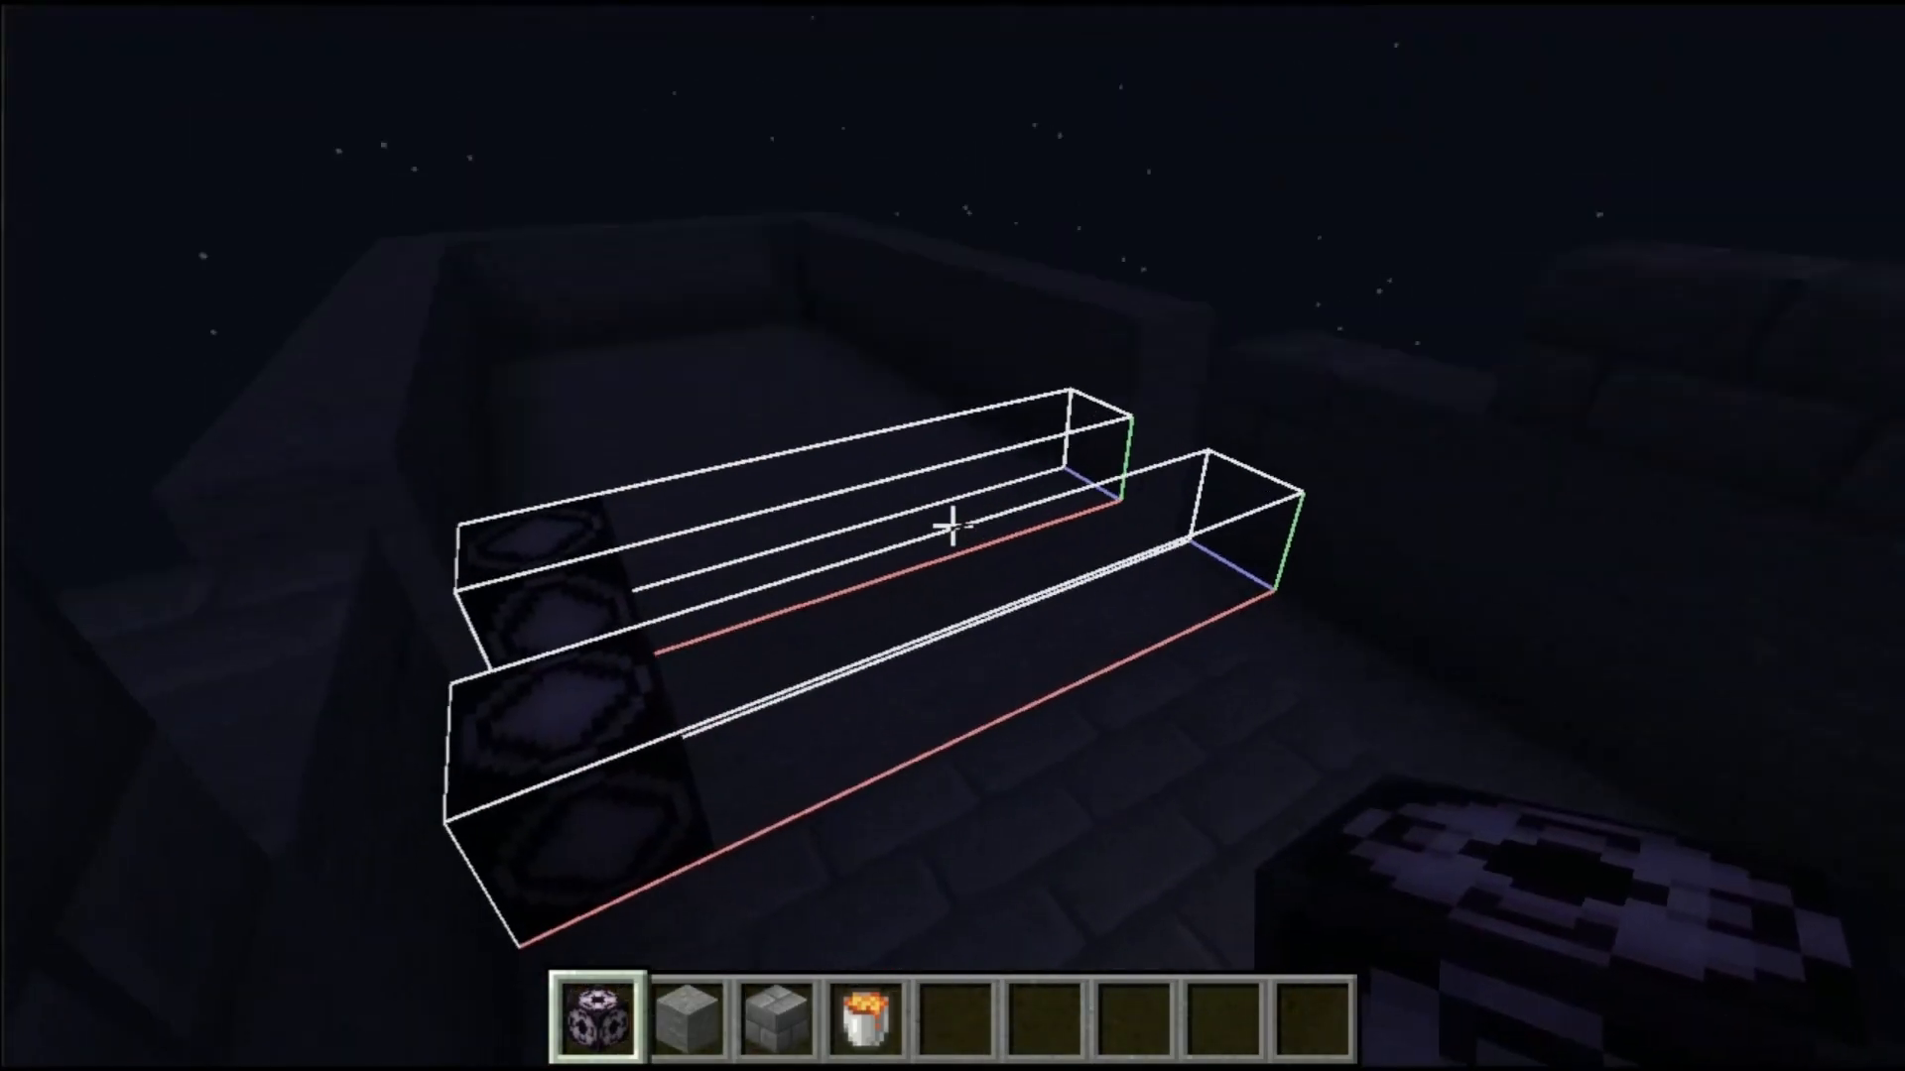
pyautogui.press('w')
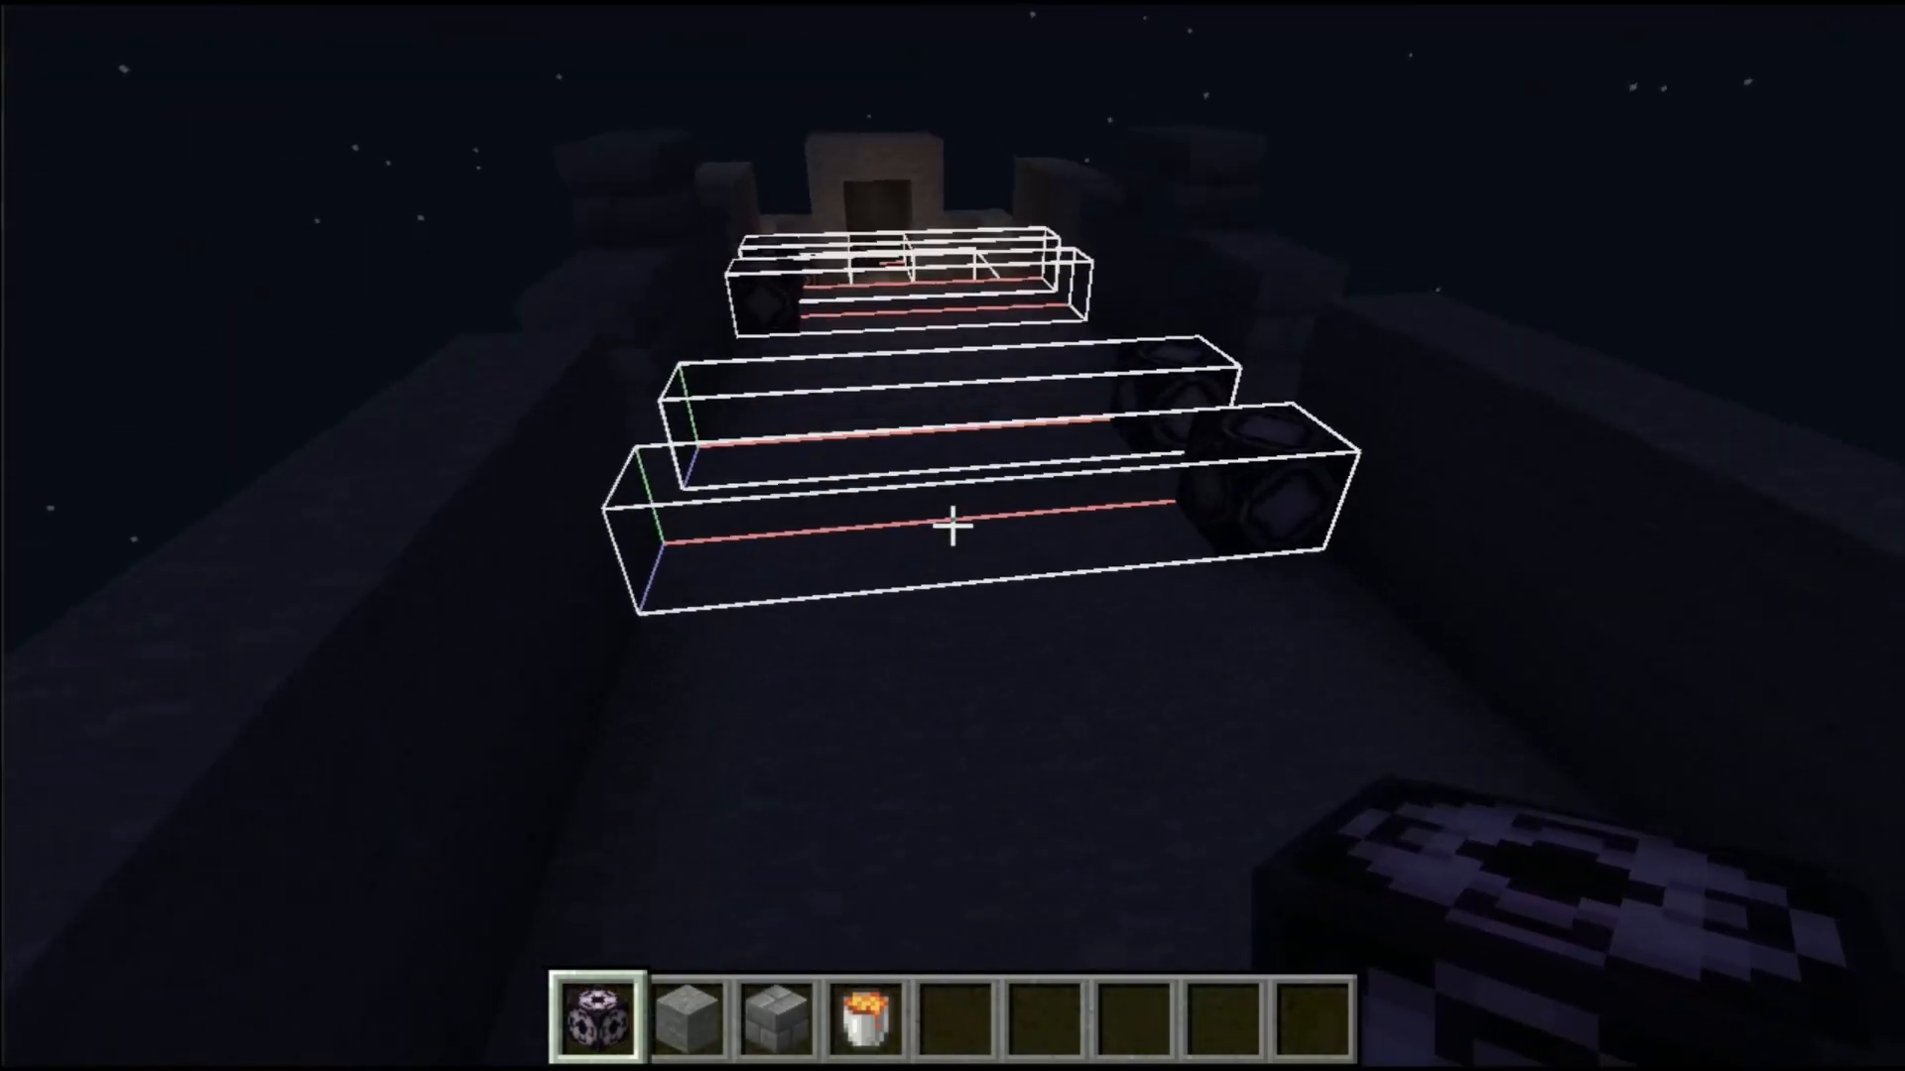
pyautogui.press('w')
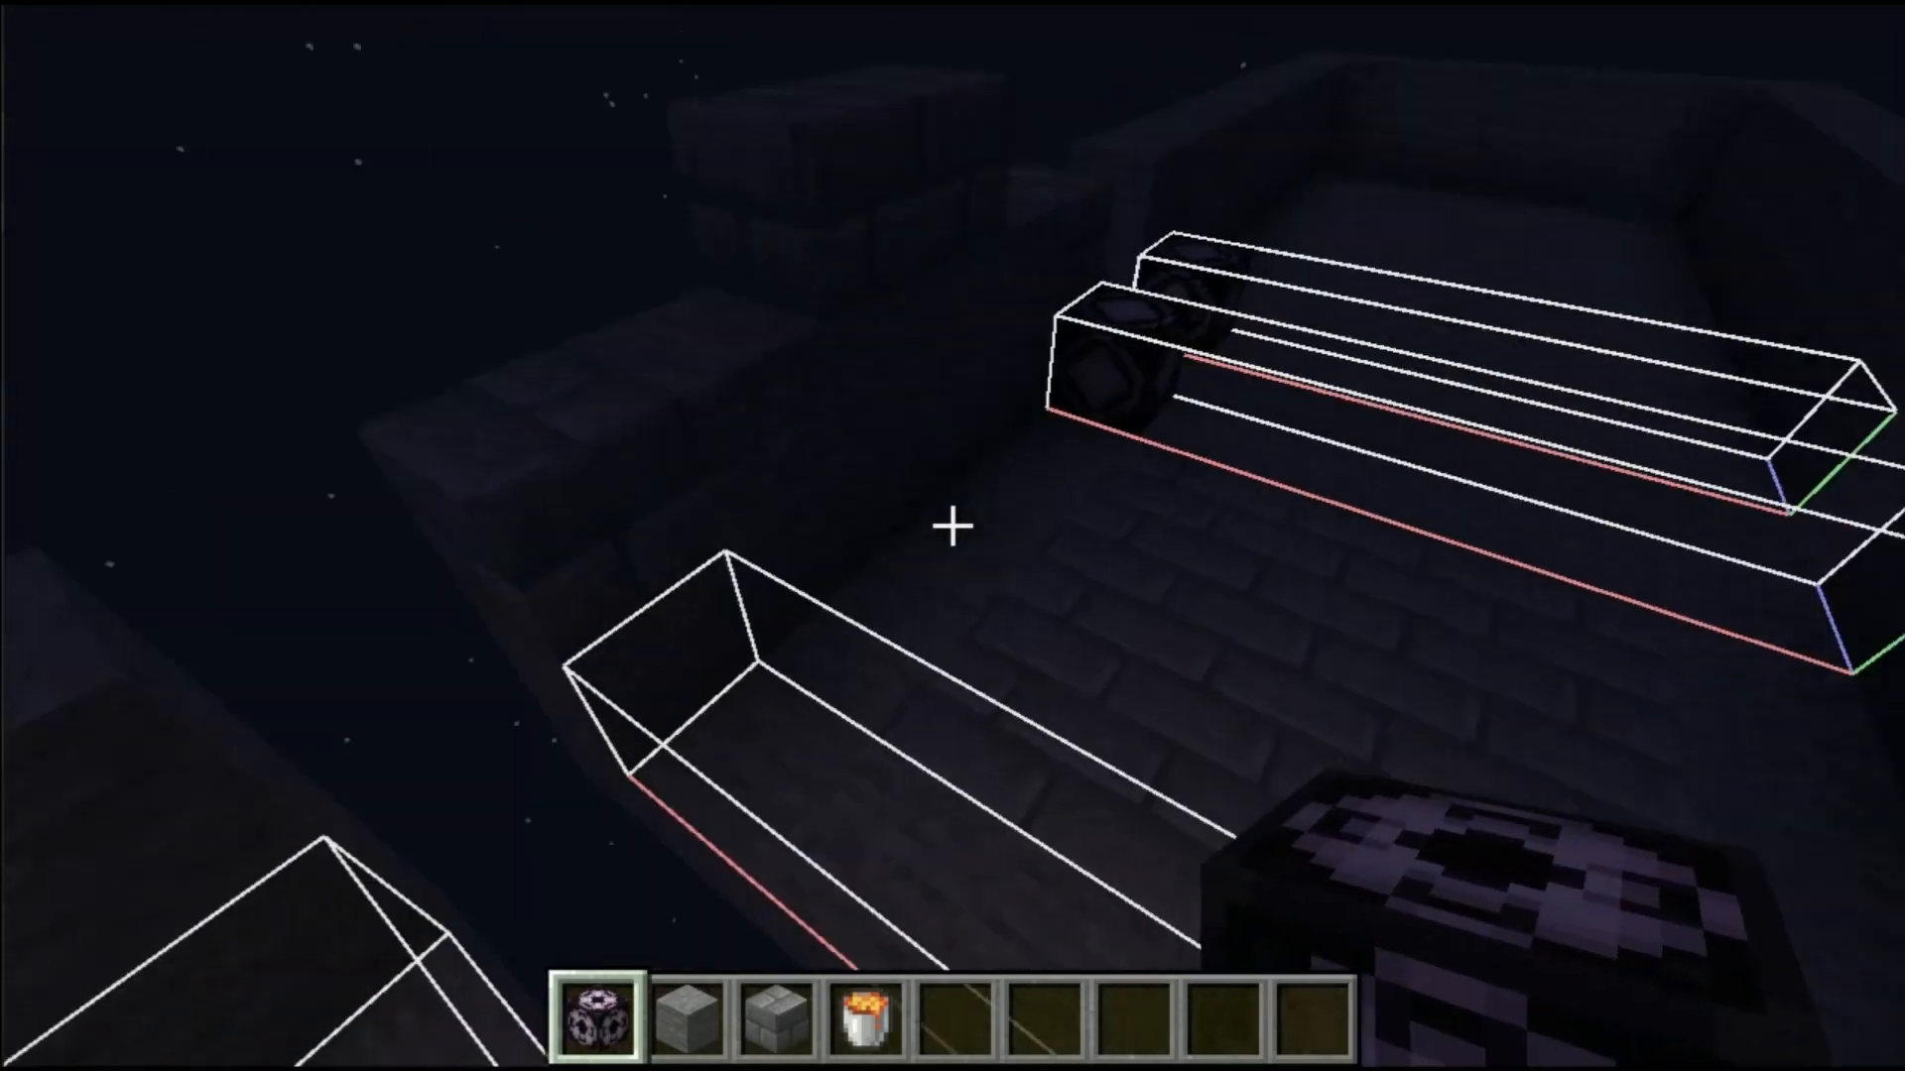
pyautogui.press('w')
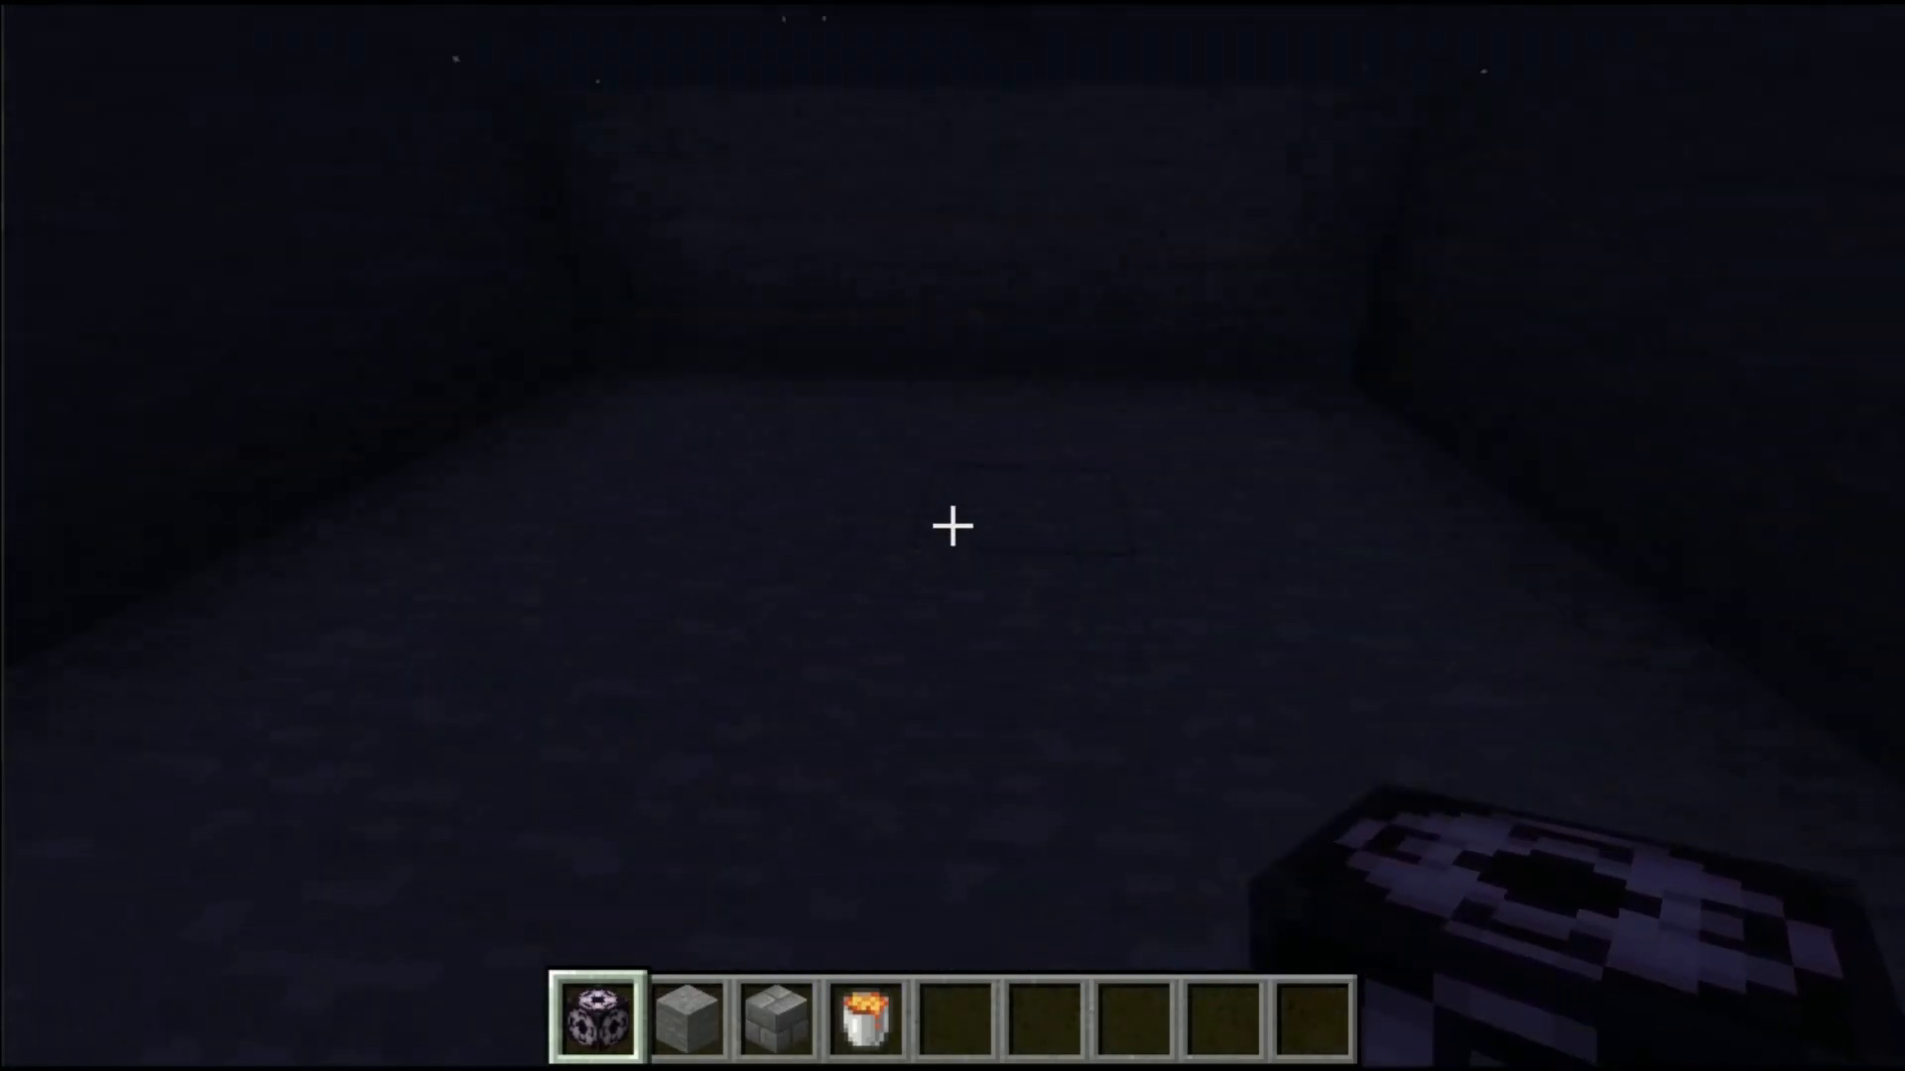
pyautogui.write('e')
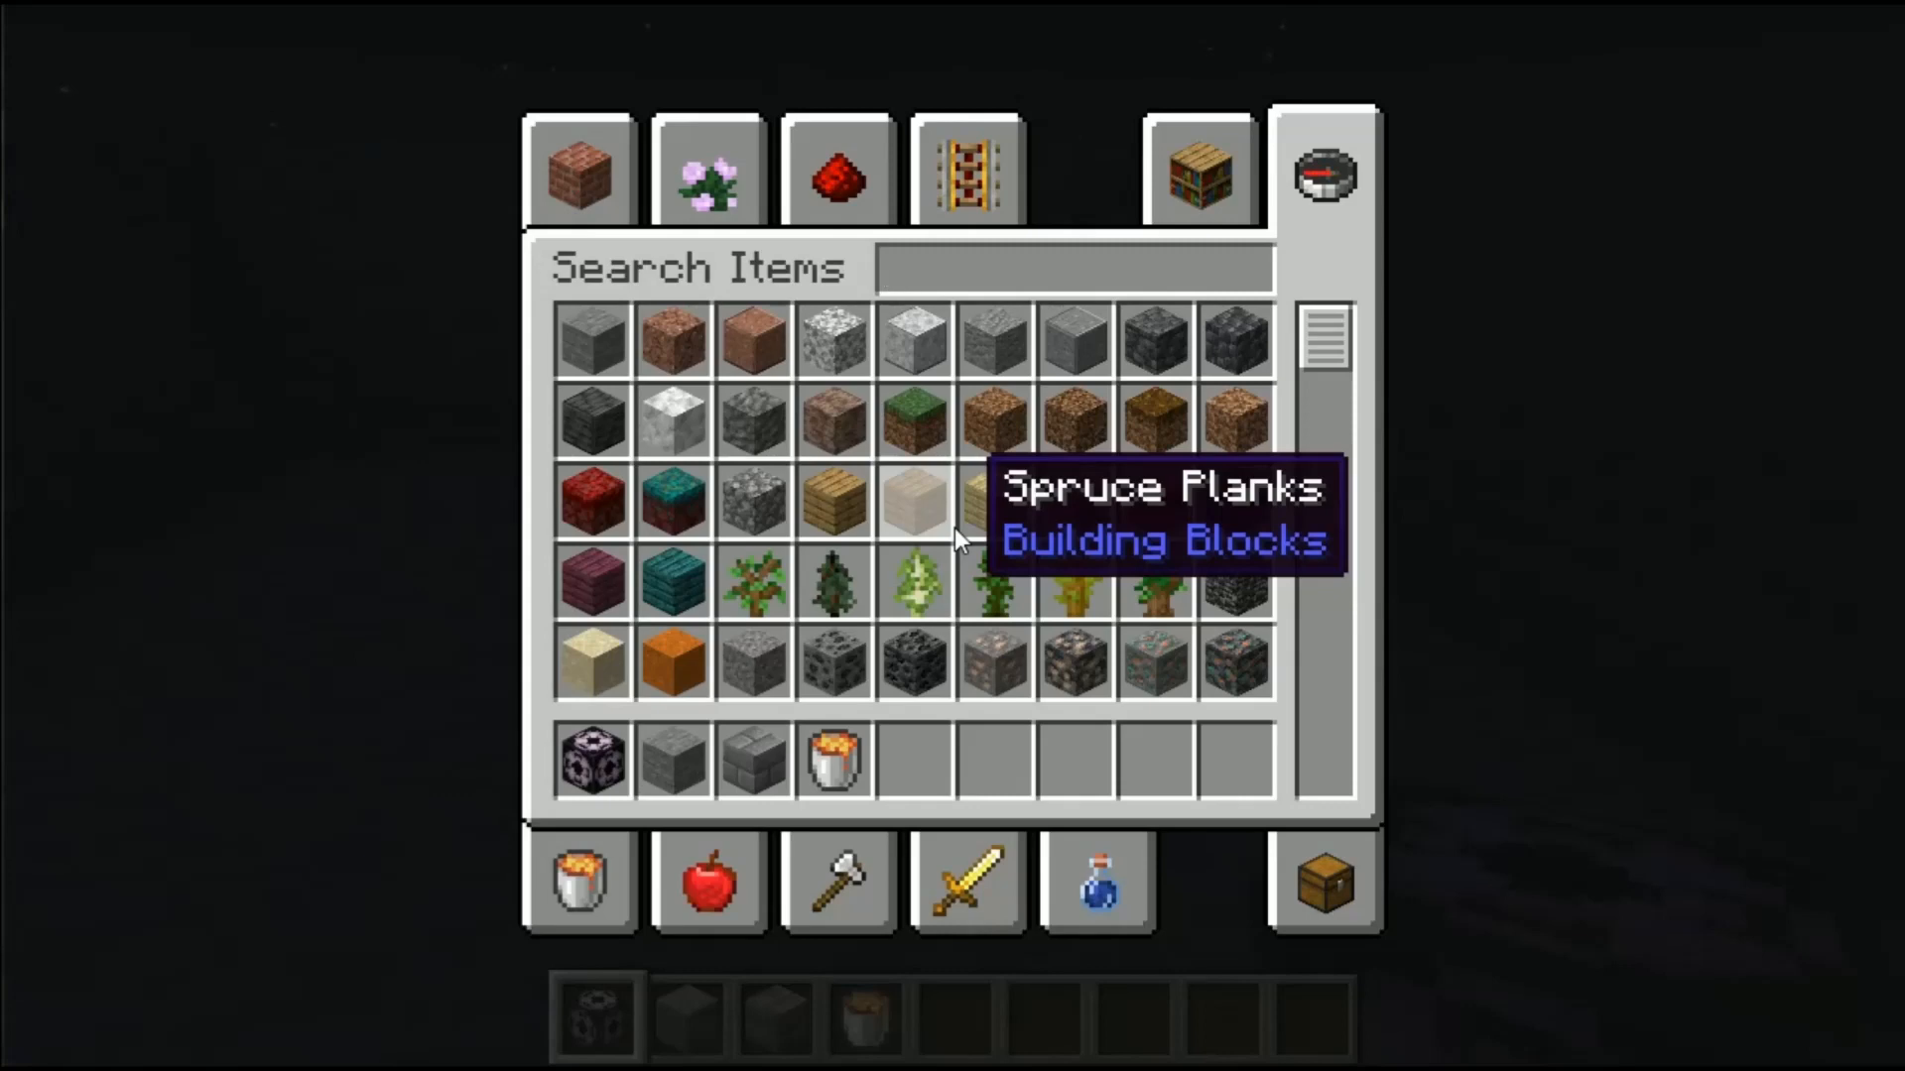
pyautogui.write('play')
pyautogui.click(592, 341)
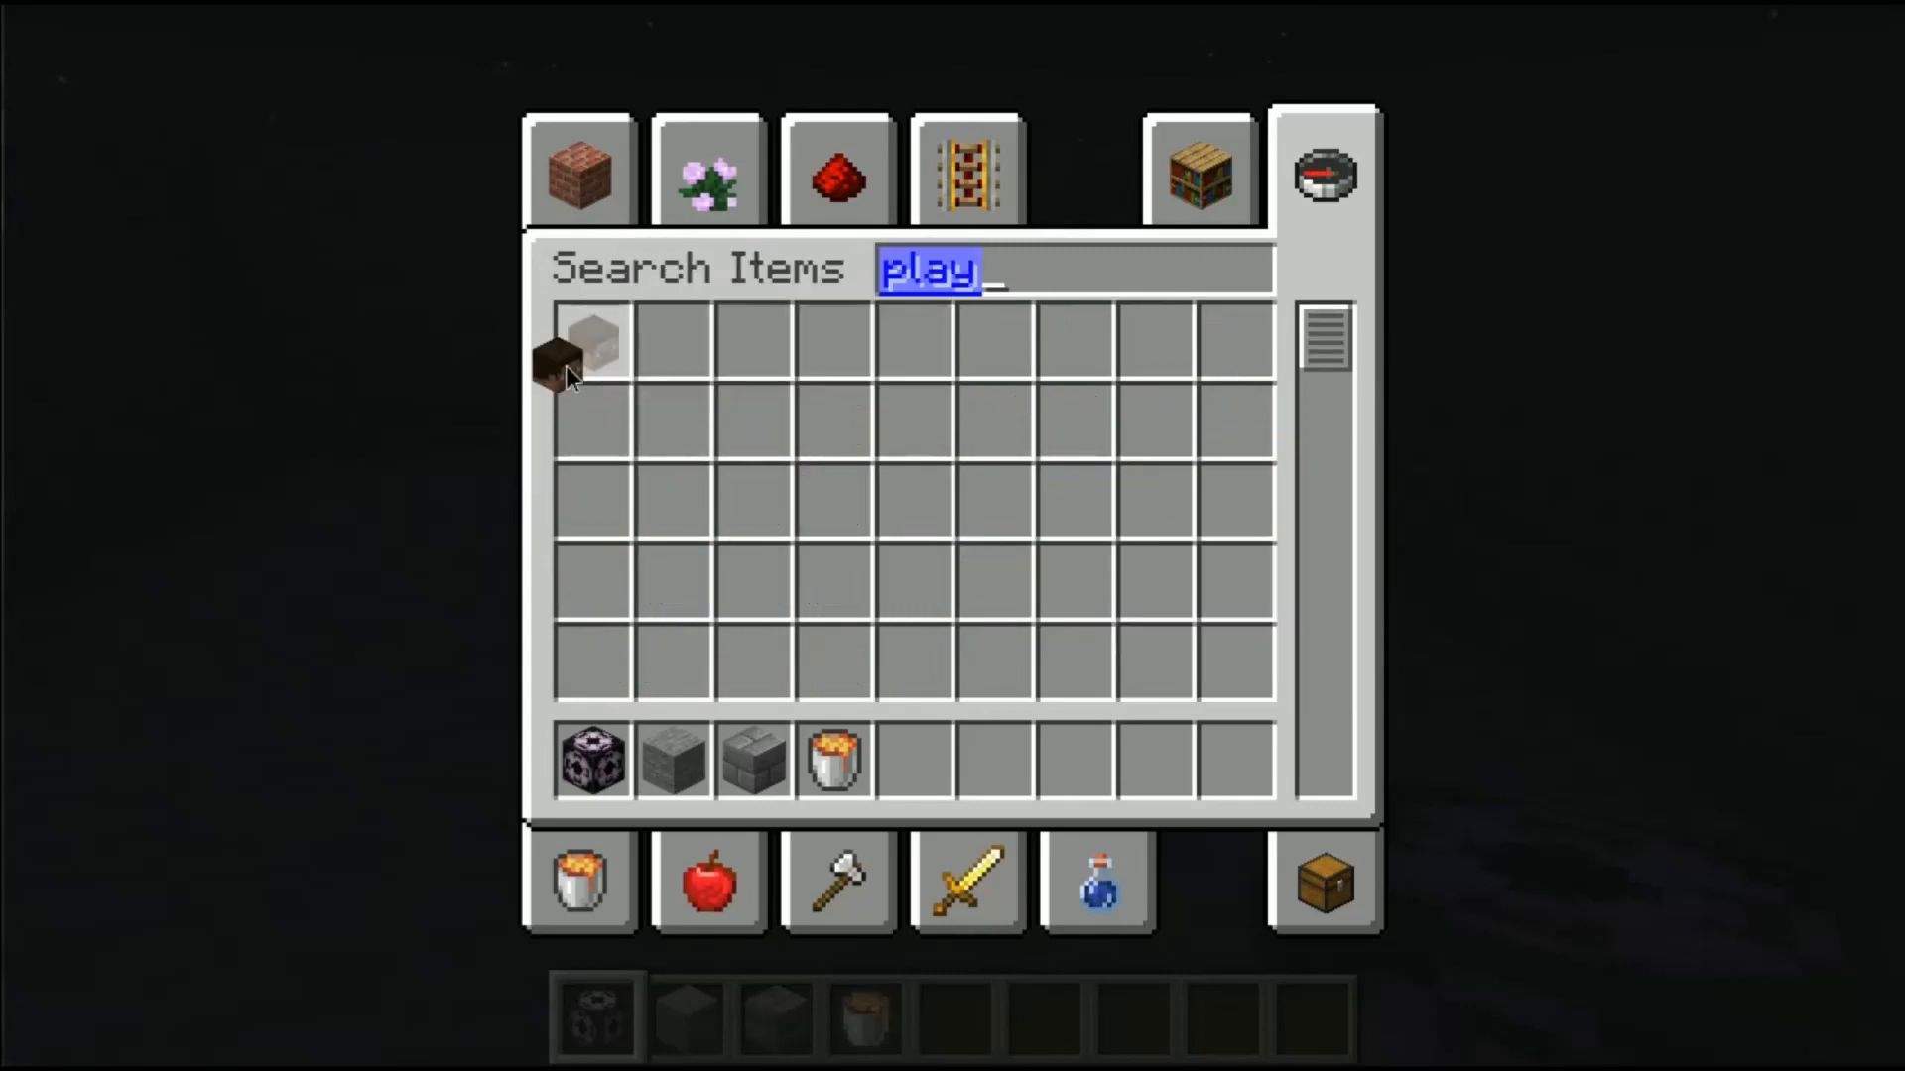
pyautogui.click(915, 760)
pyautogui.press('e')
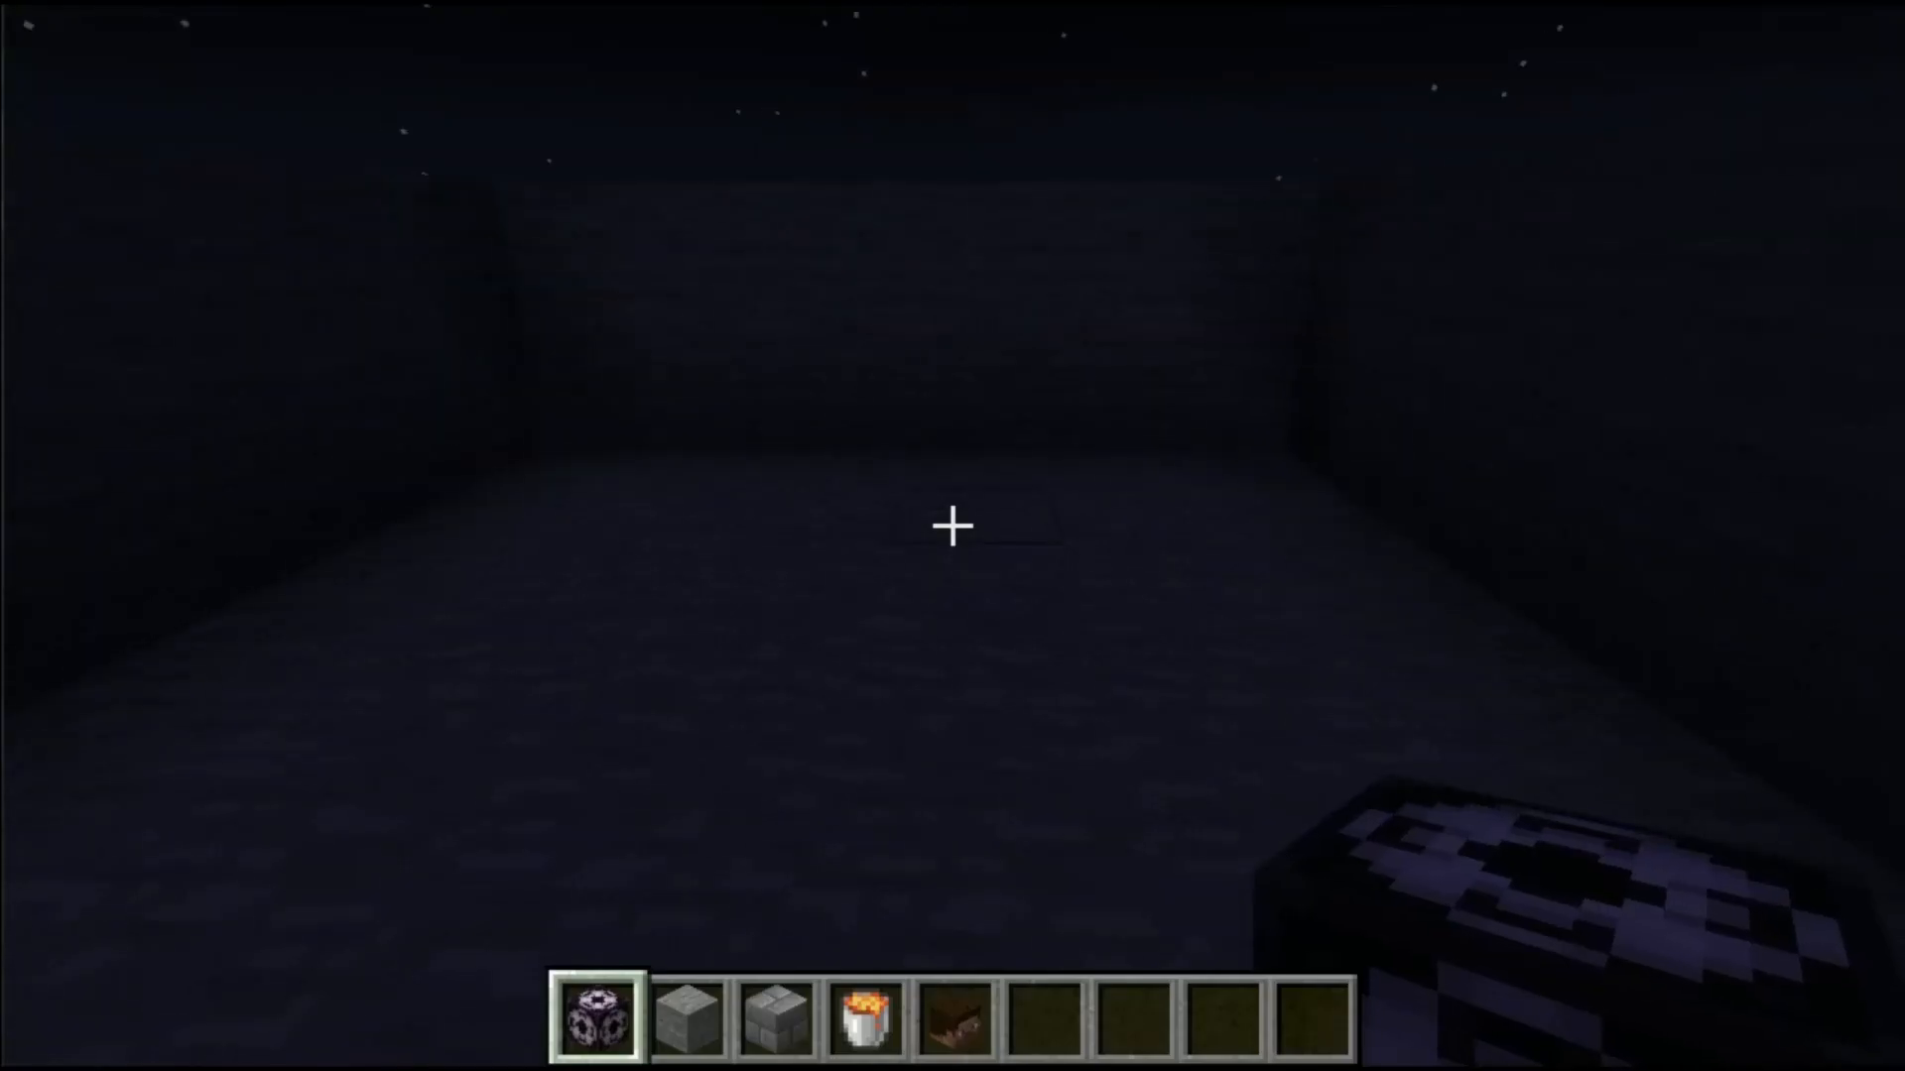
pyautogui.scroll(-3, 953, 525)
pyautogui.scroll(-1, 953, 525)
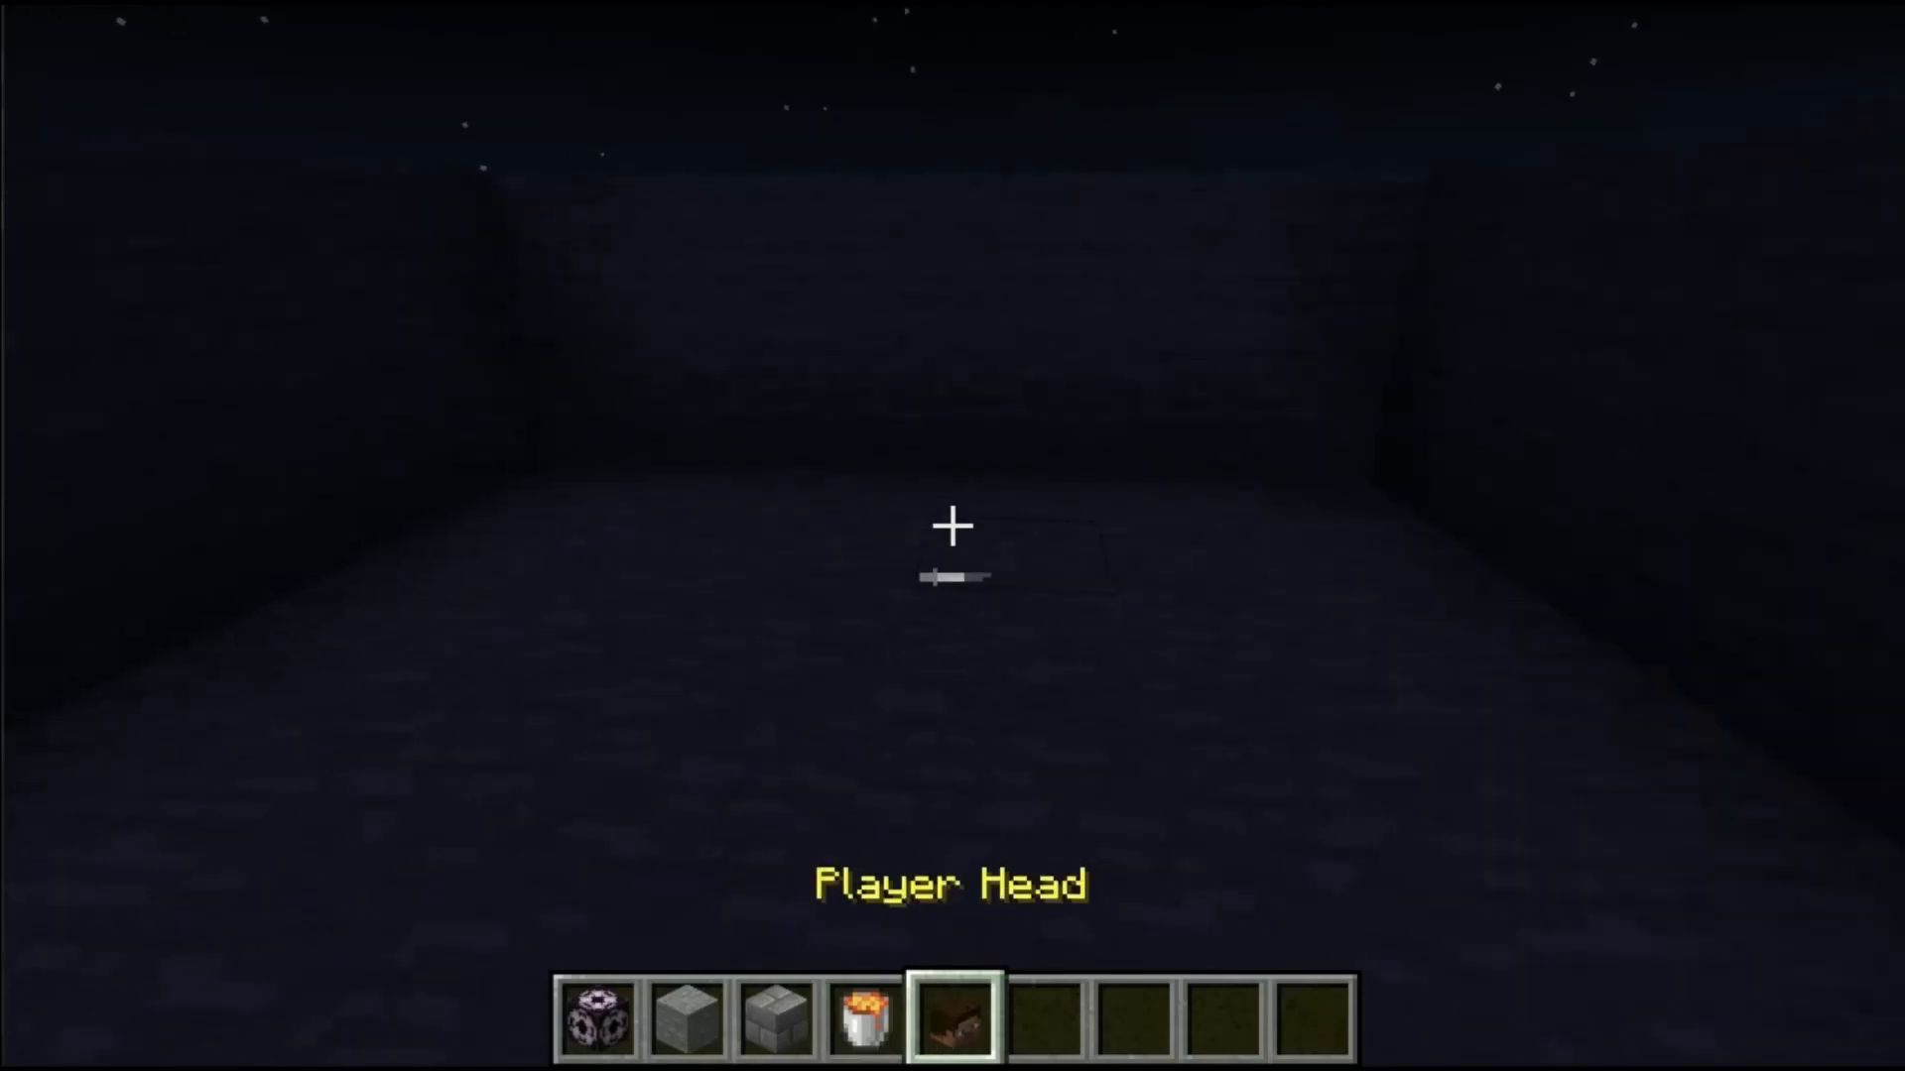
# Step: Place three player heads in a row on the end room's floor and break two of them, leaving a single head
pyautogui.rightClick(953, 526)
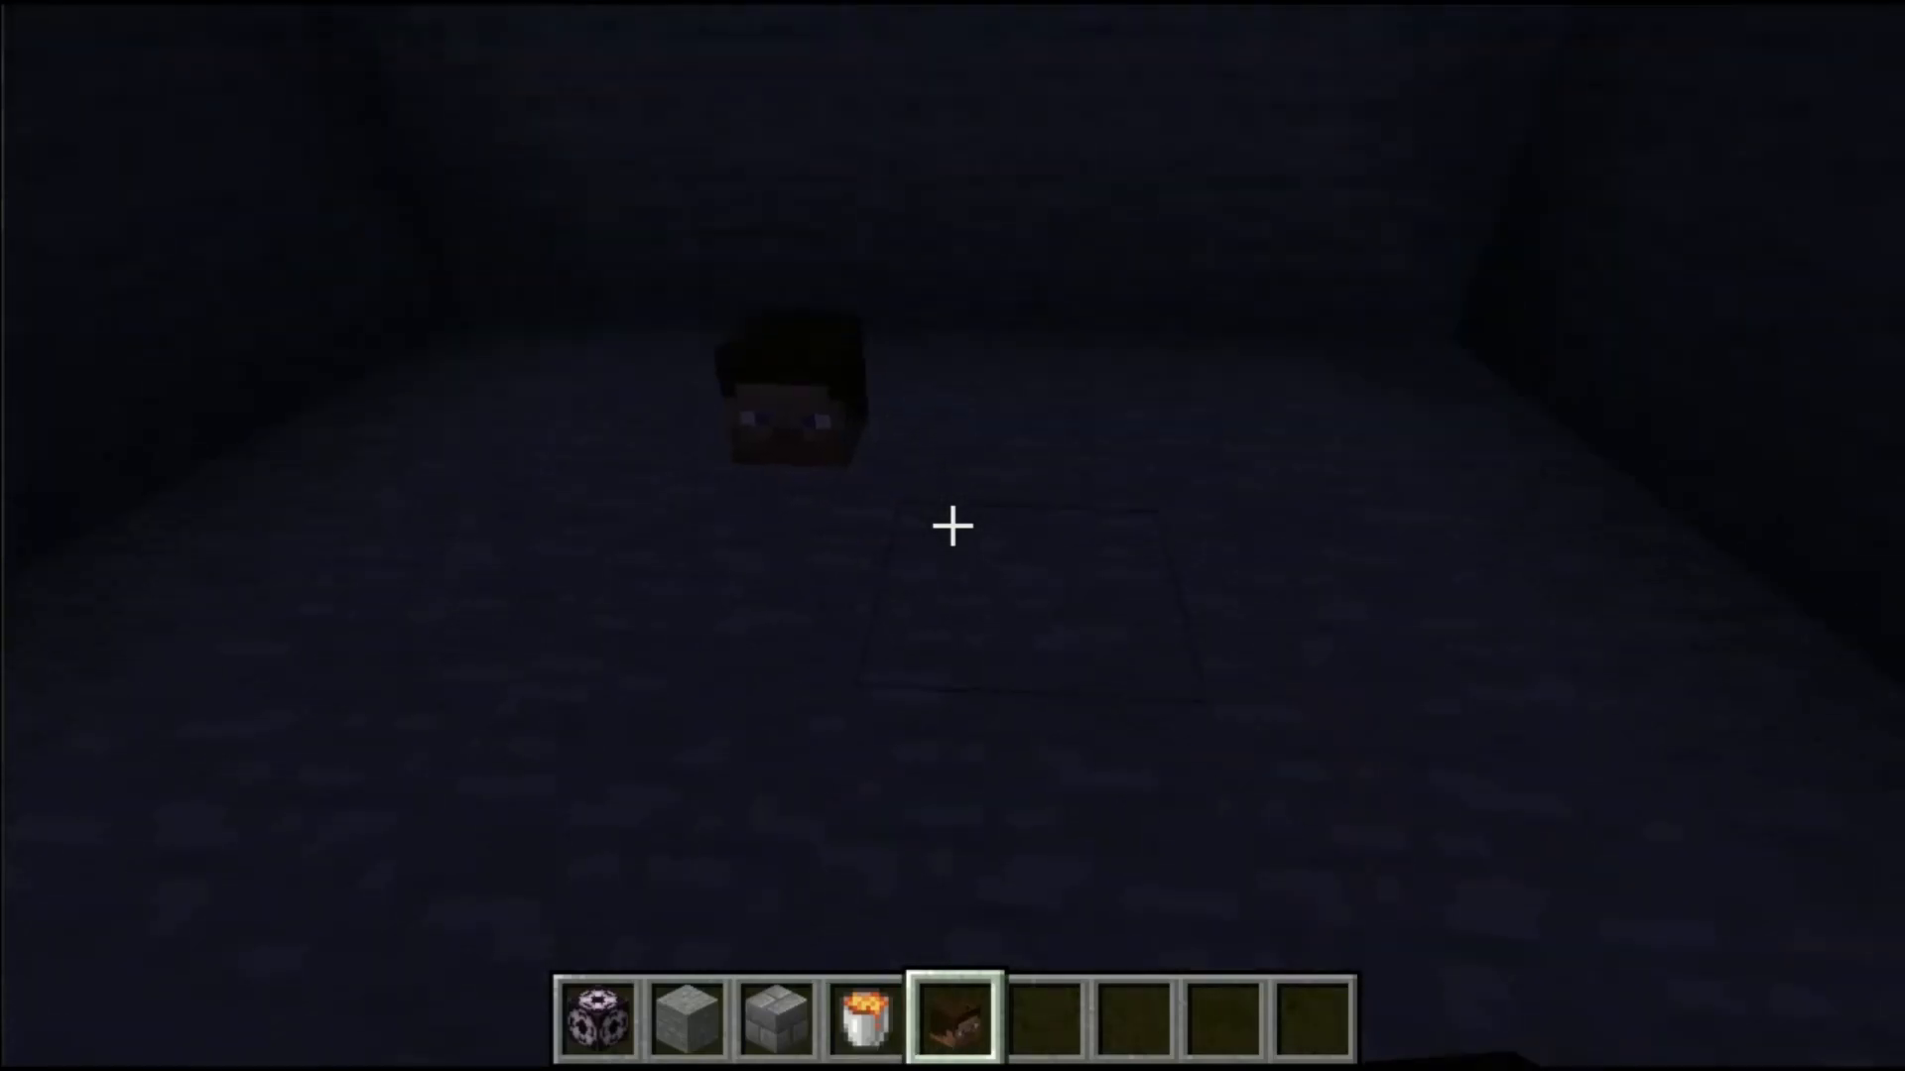
pyautogui.rightClick(953, 526)
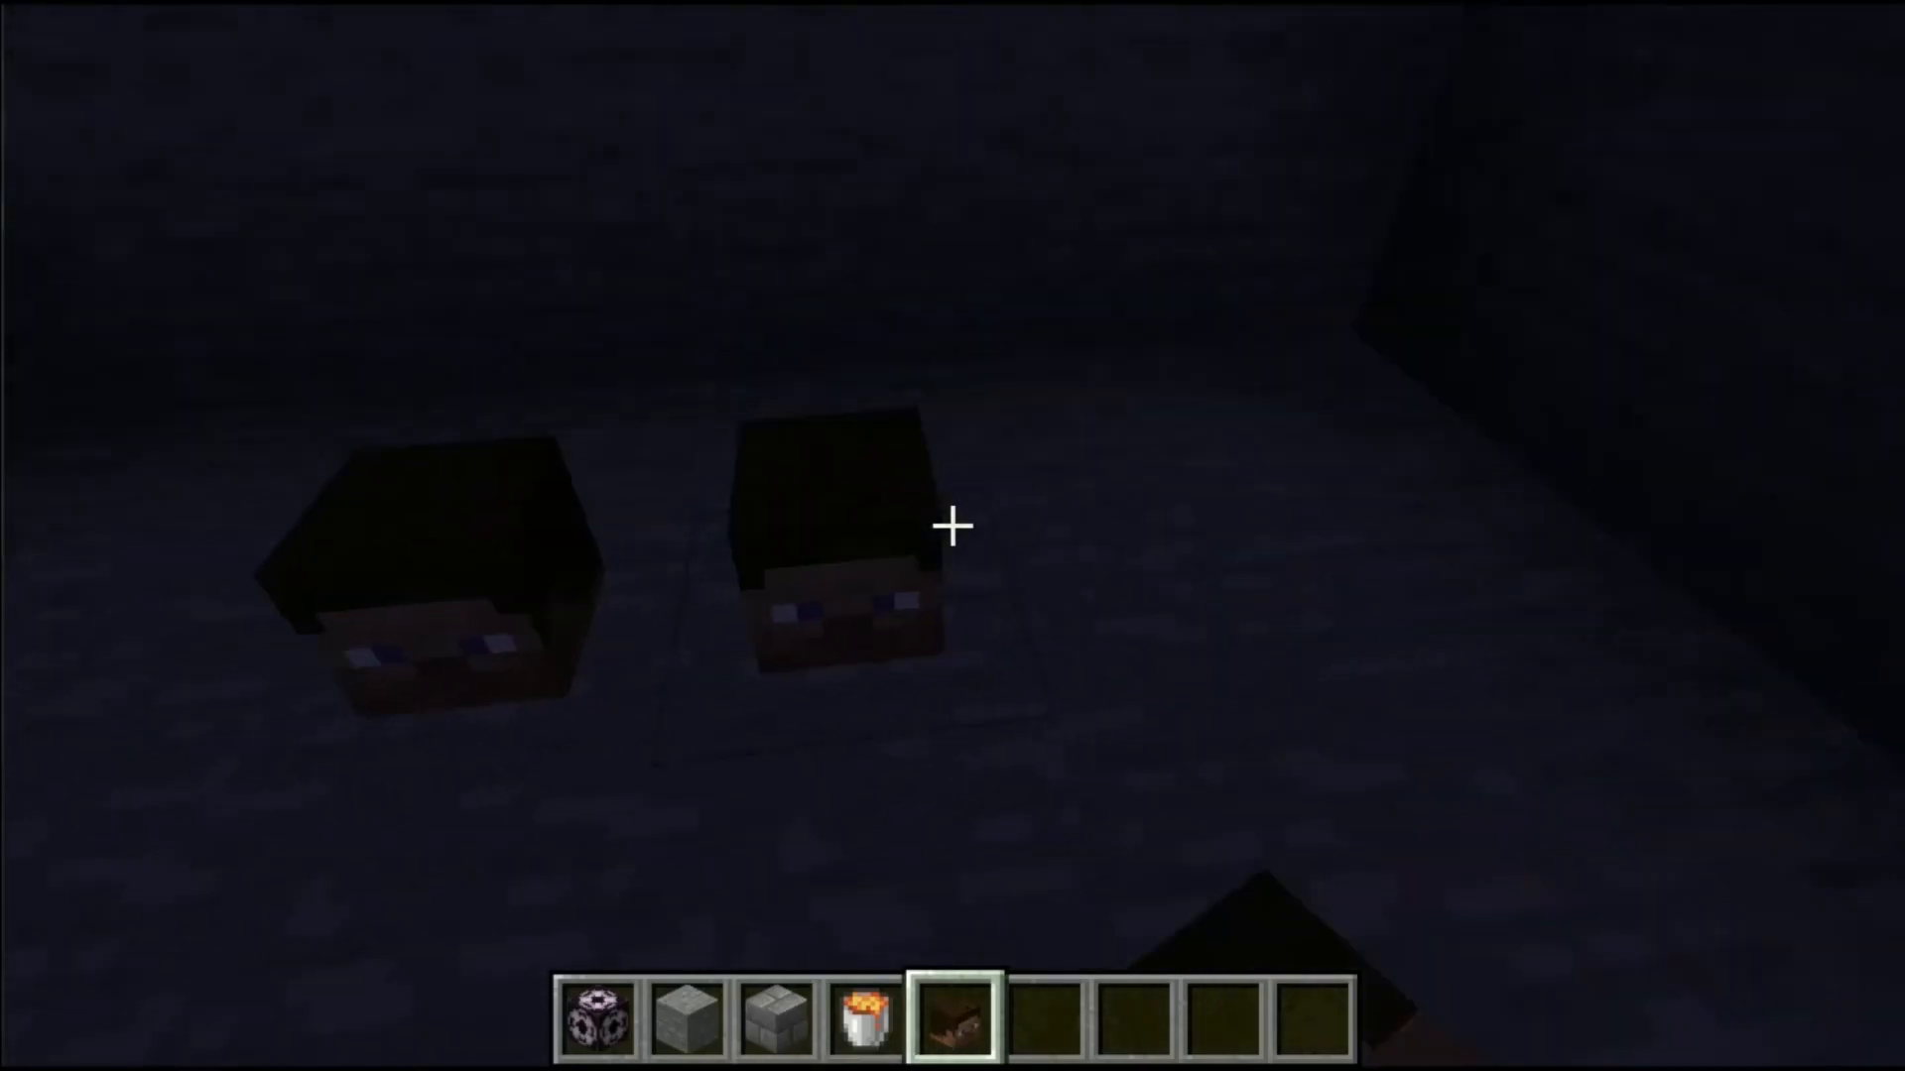
pyautogui.rightClick(952, 524)
pyautogui.rightClick(952, 525)
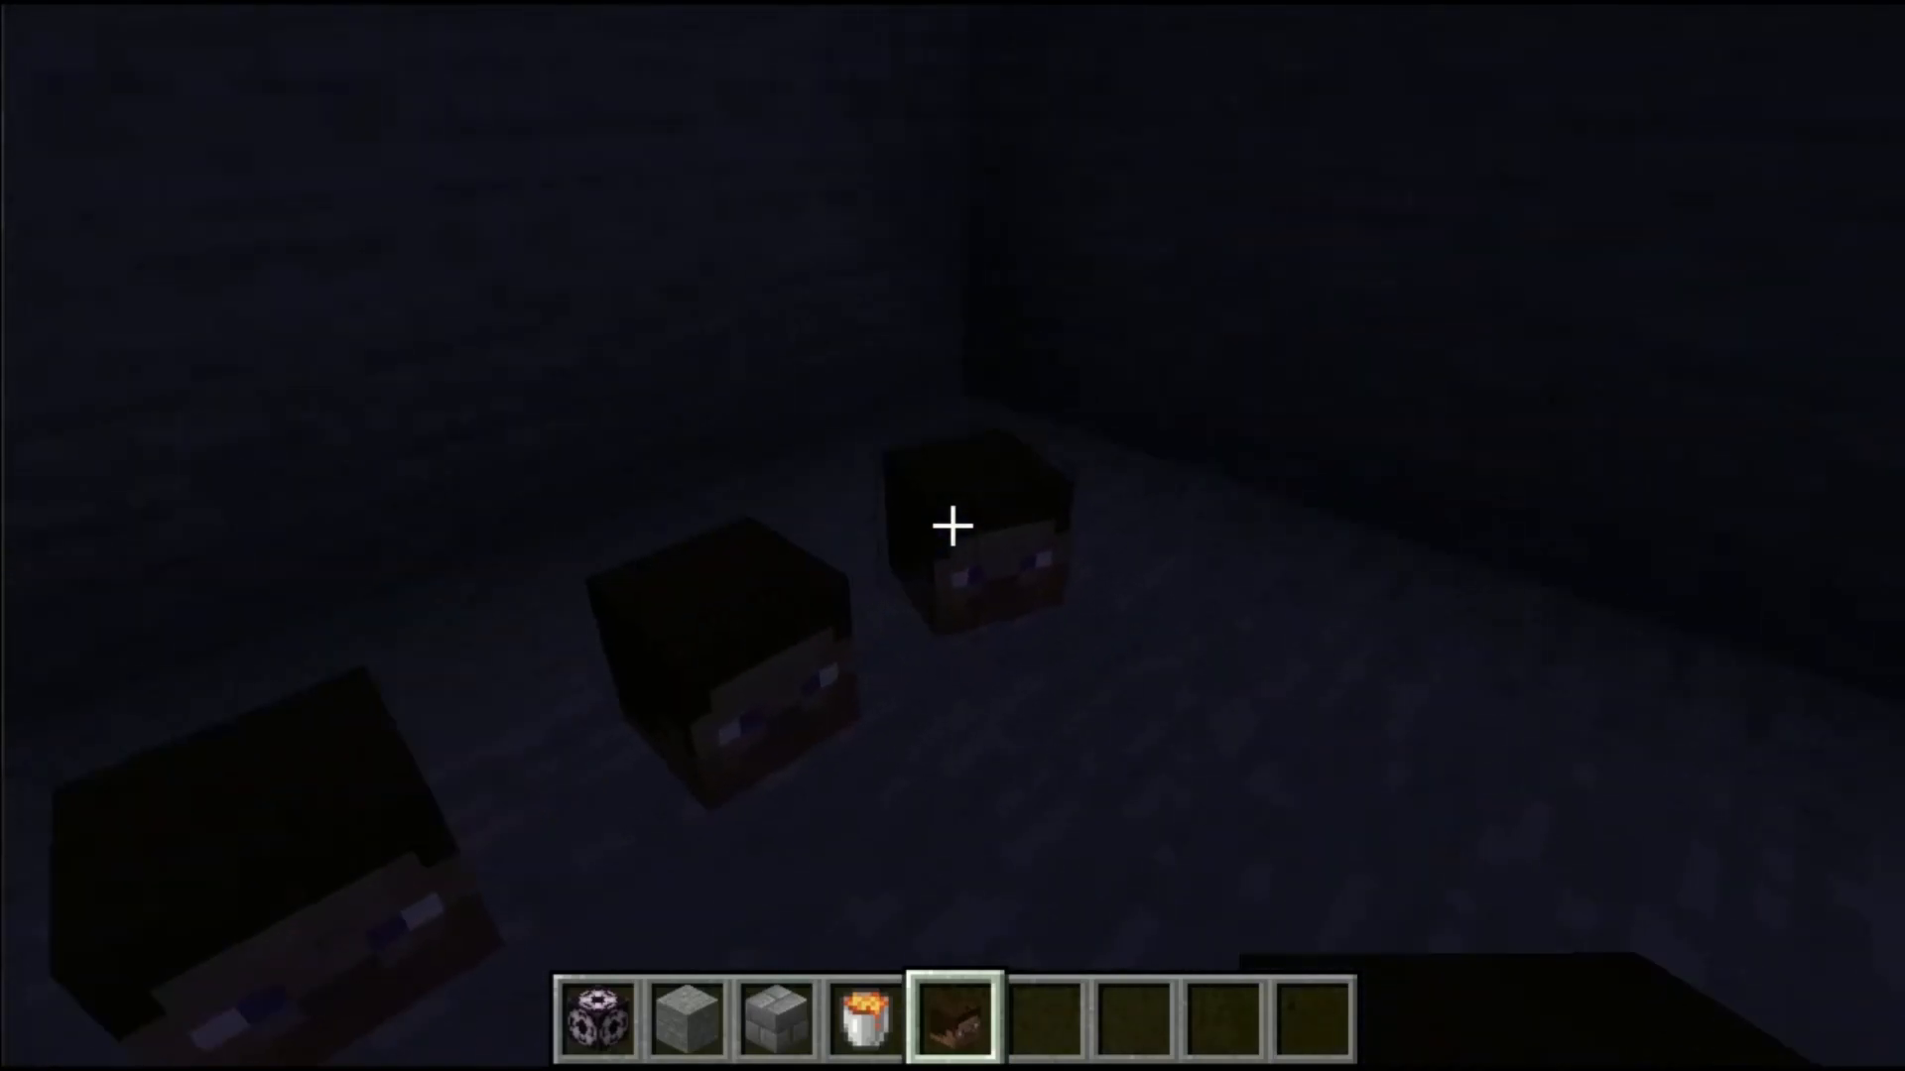
pyautogui.click(953, 526)
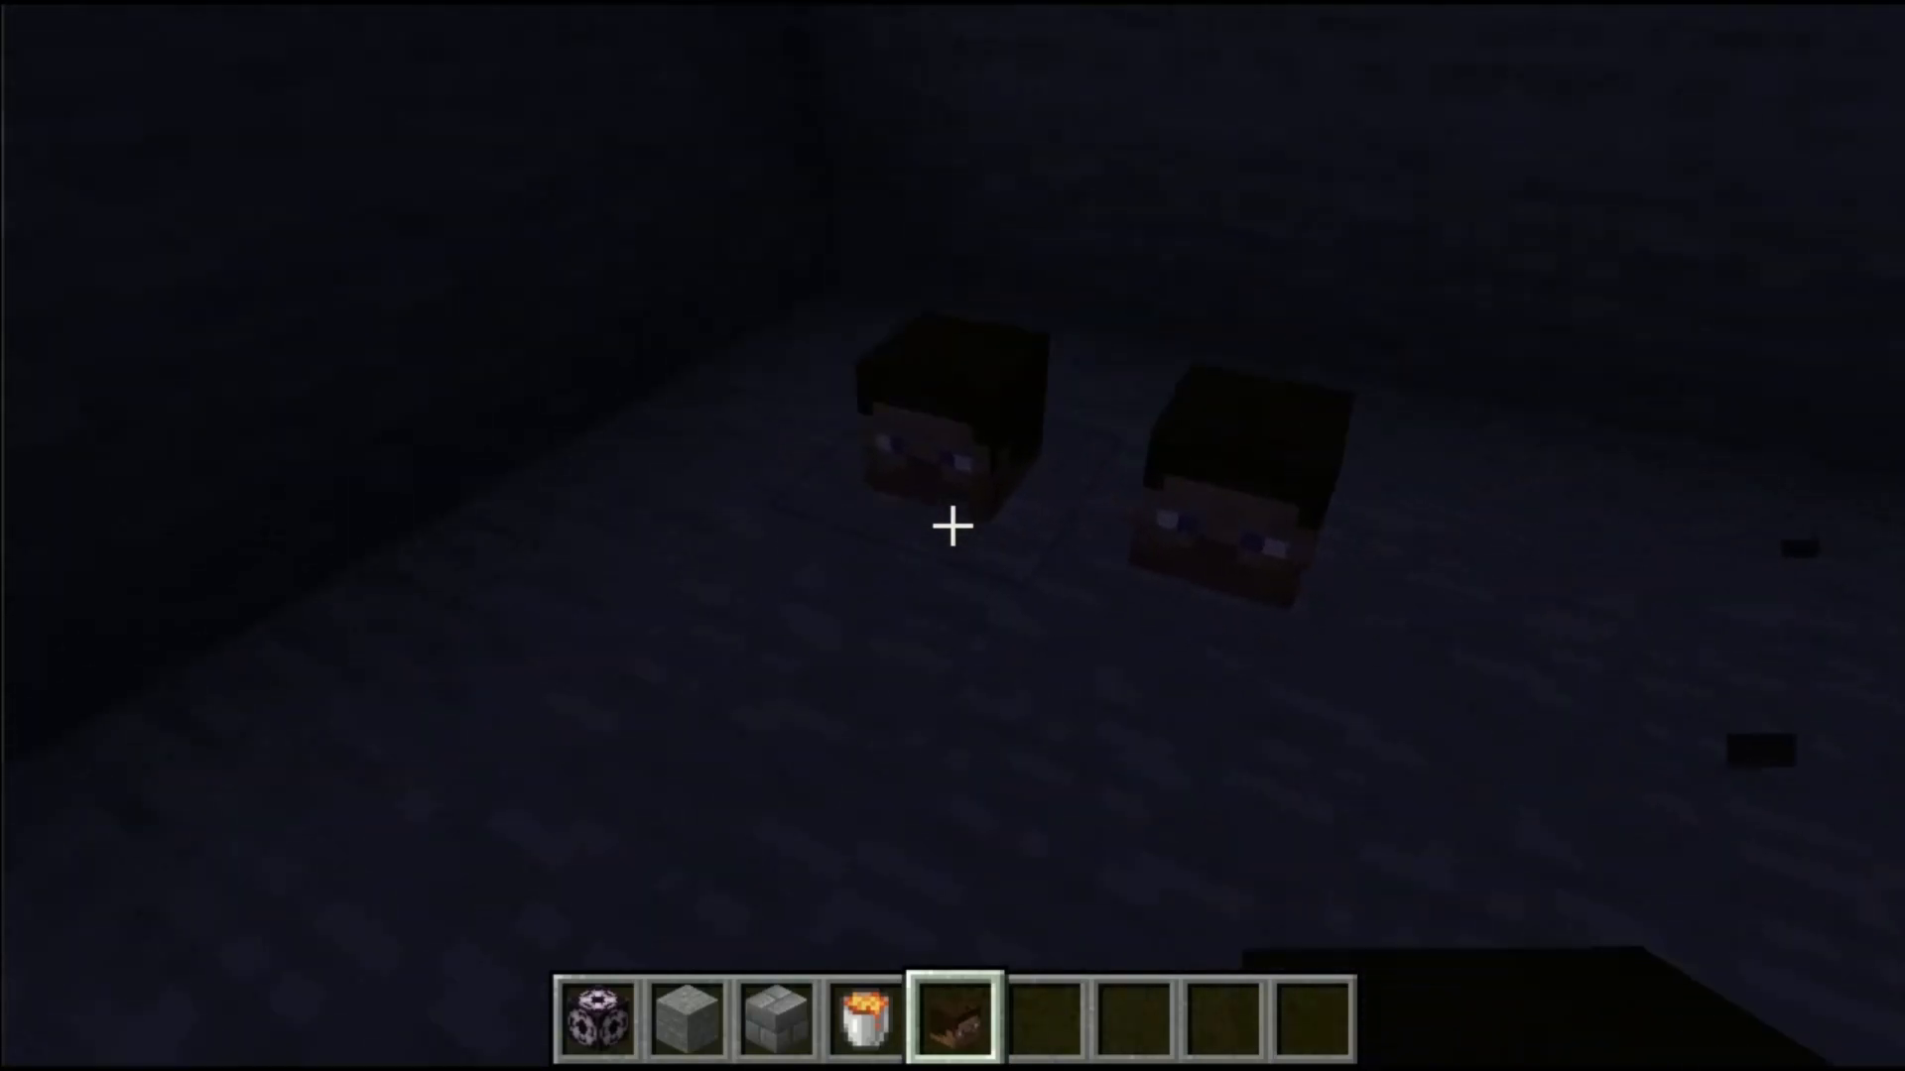
pyautogui.click(952, 526)
# Step: Inspect the connected rooms from above, from the end room with the player head to the lava room and back
pyautogui.press('2')
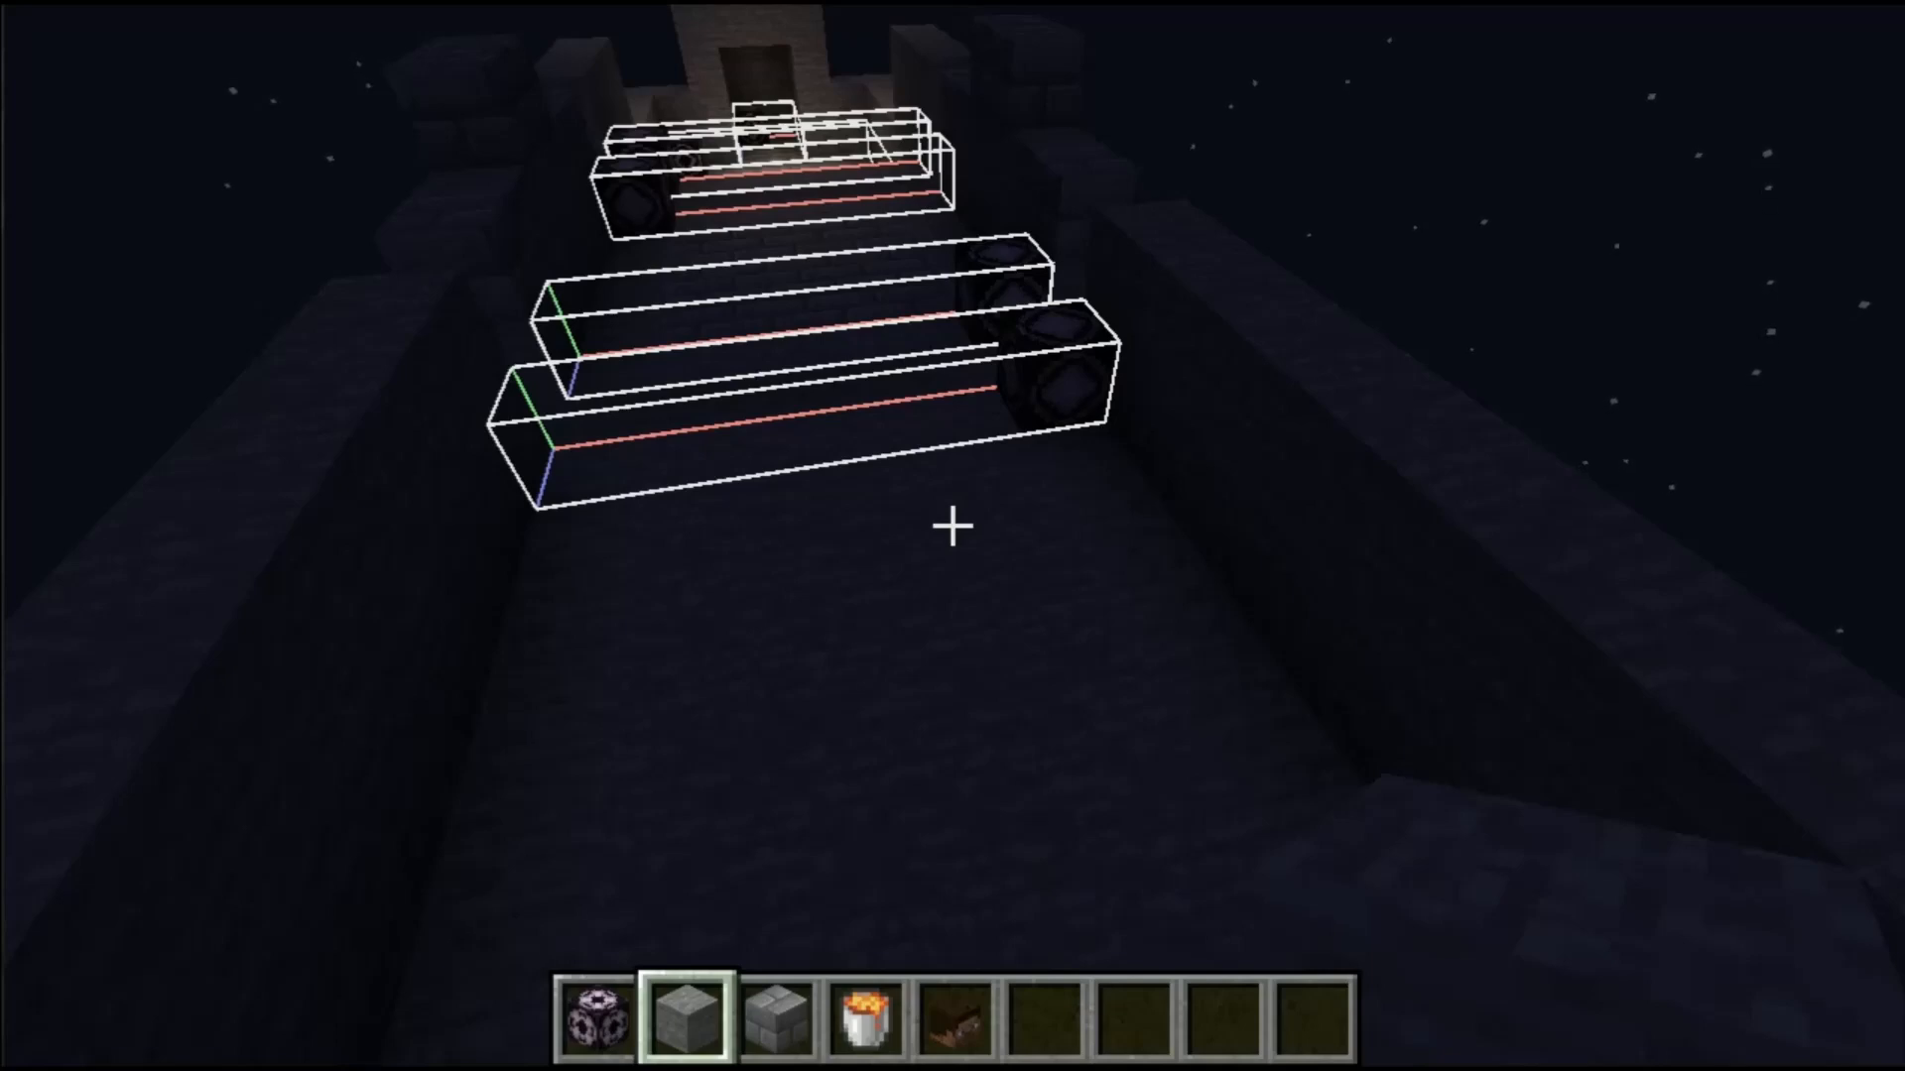
pyautogui.press('w')
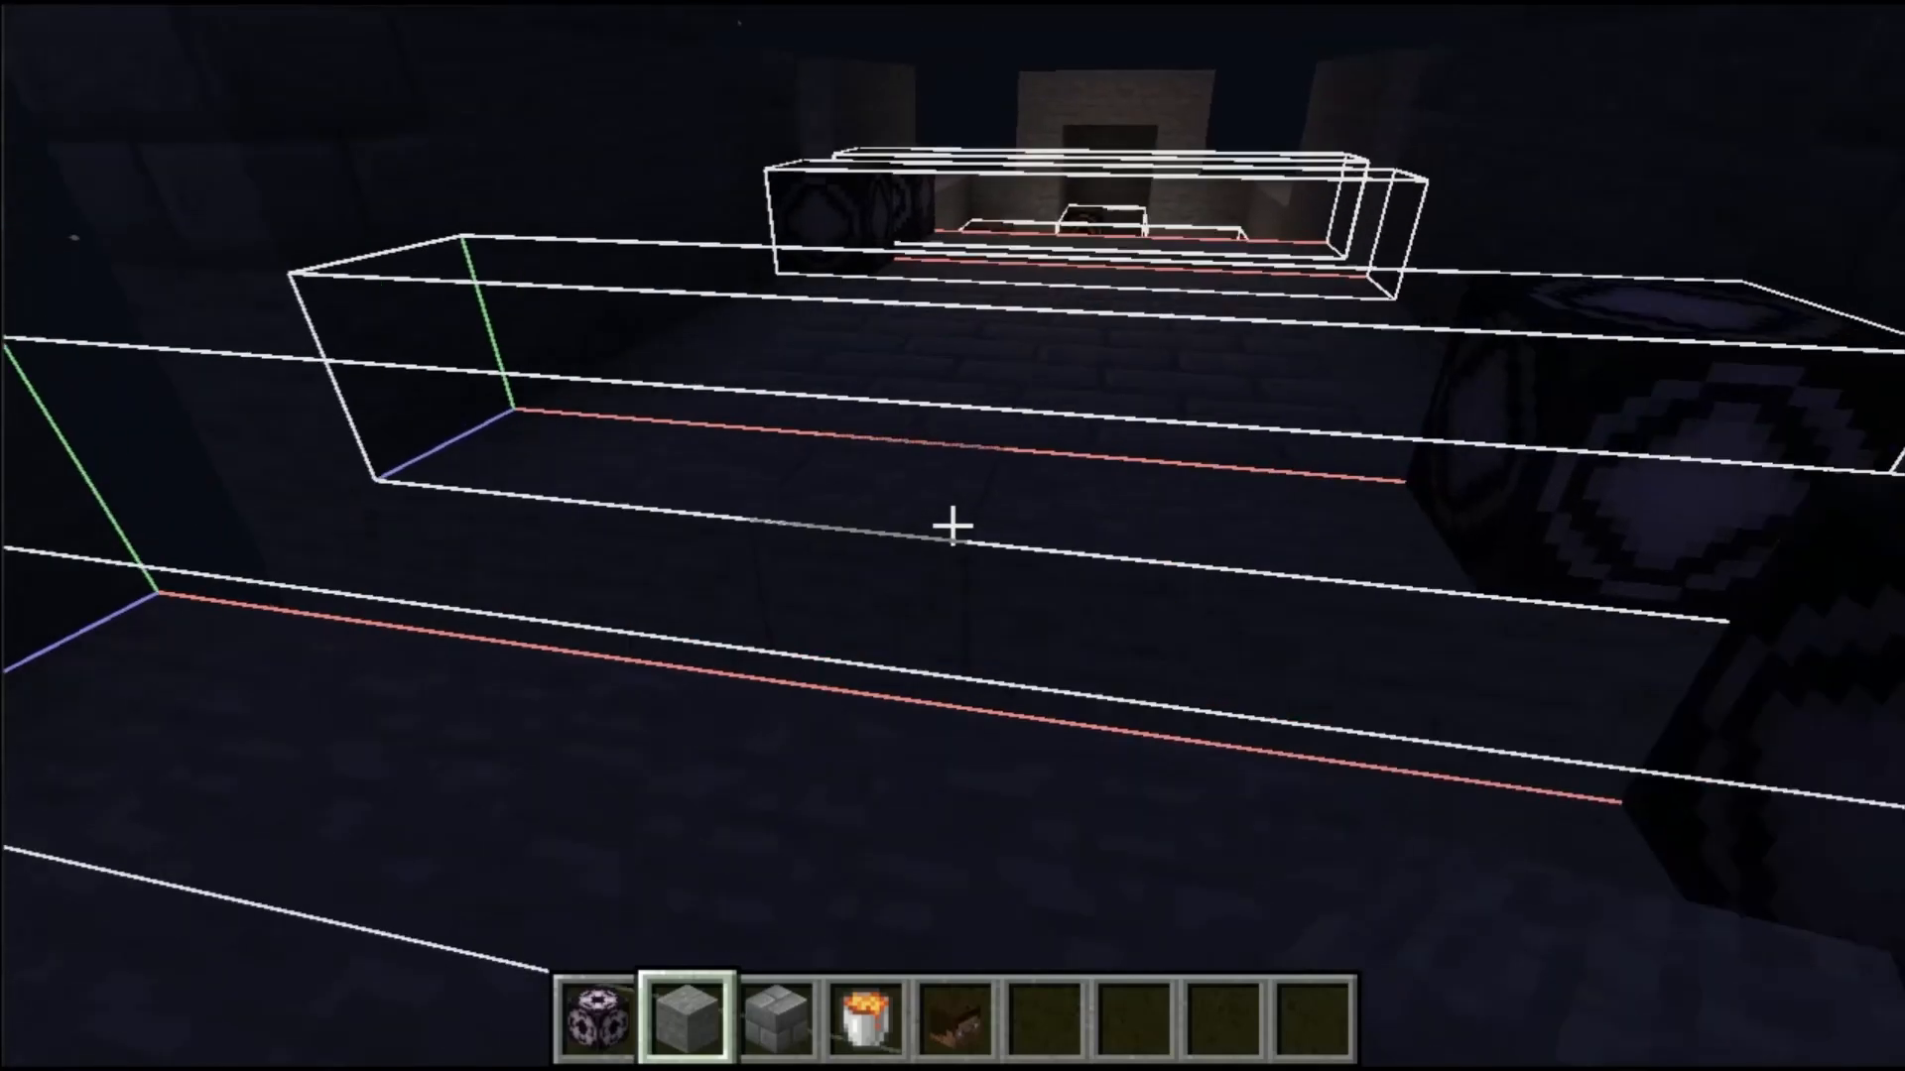
pyautogui.press('w')
pyautogui.press('space')
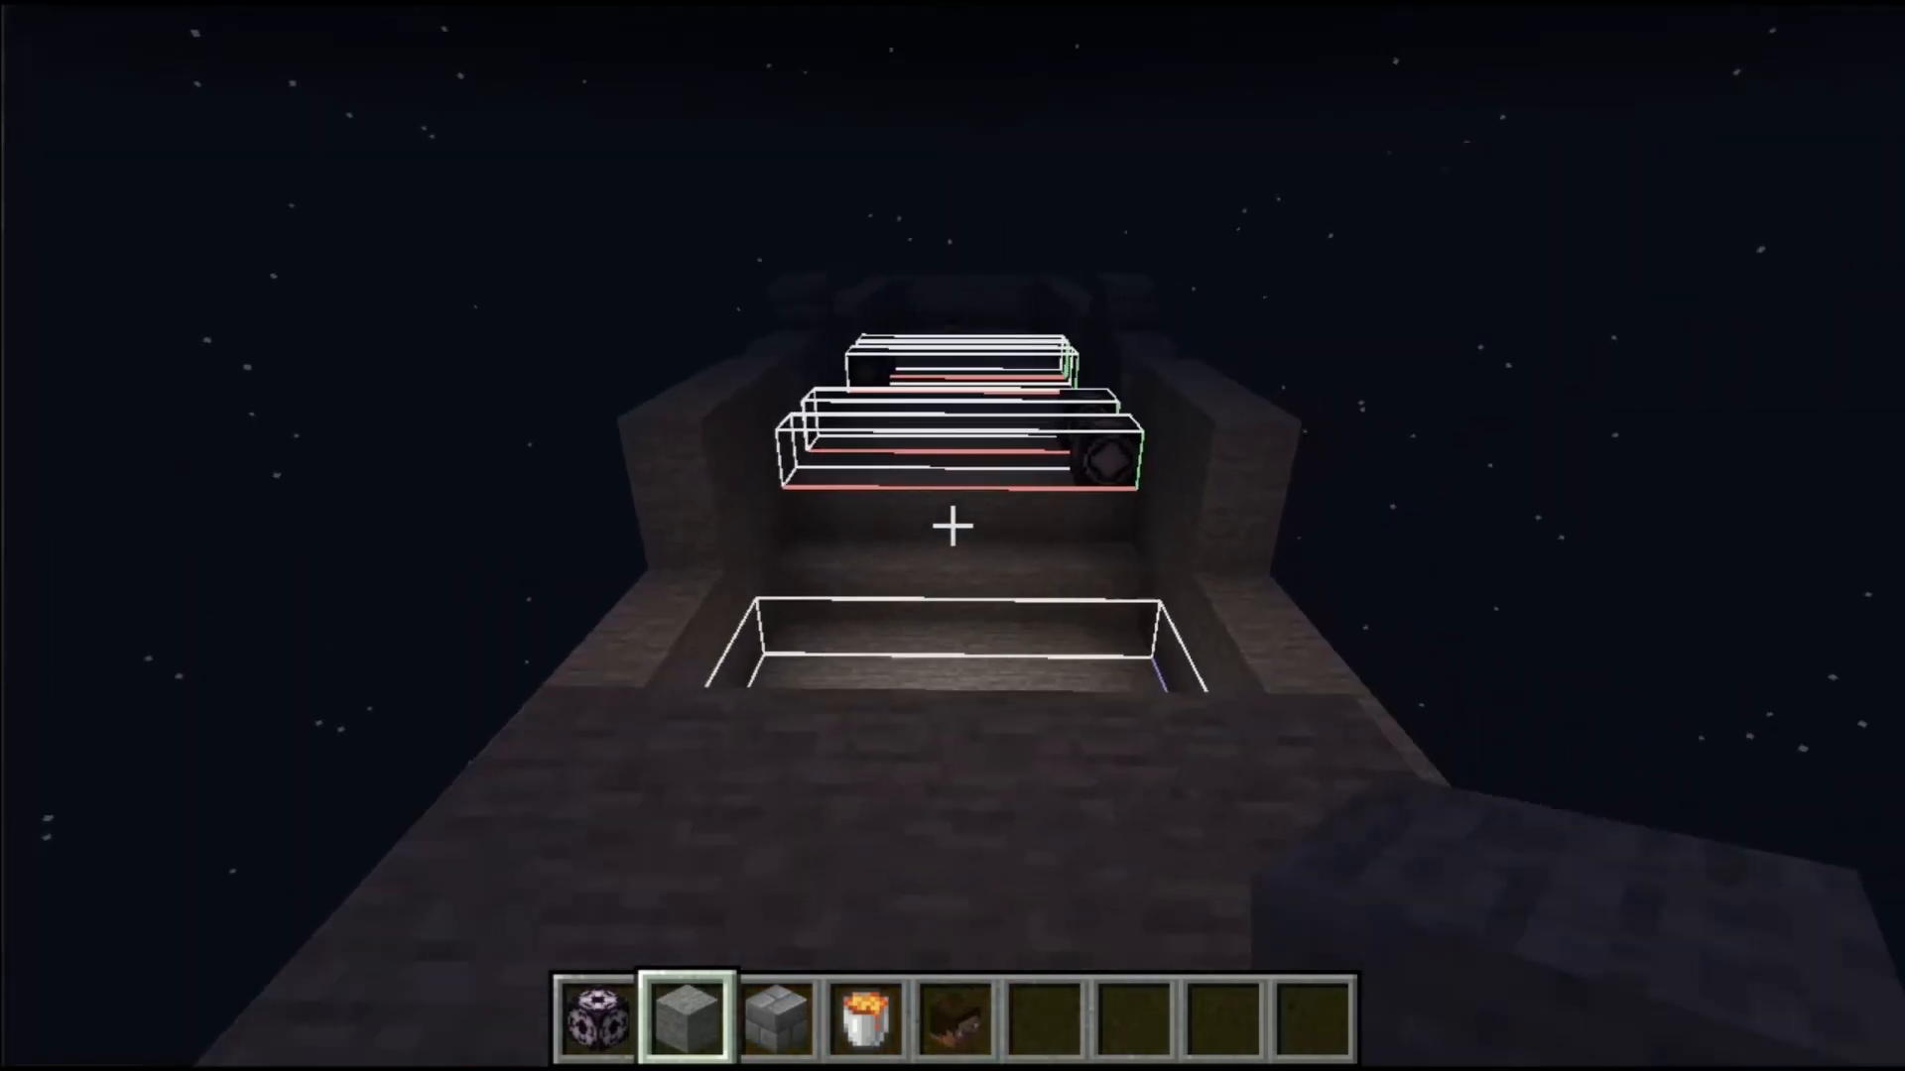
pyautogui.press('w')
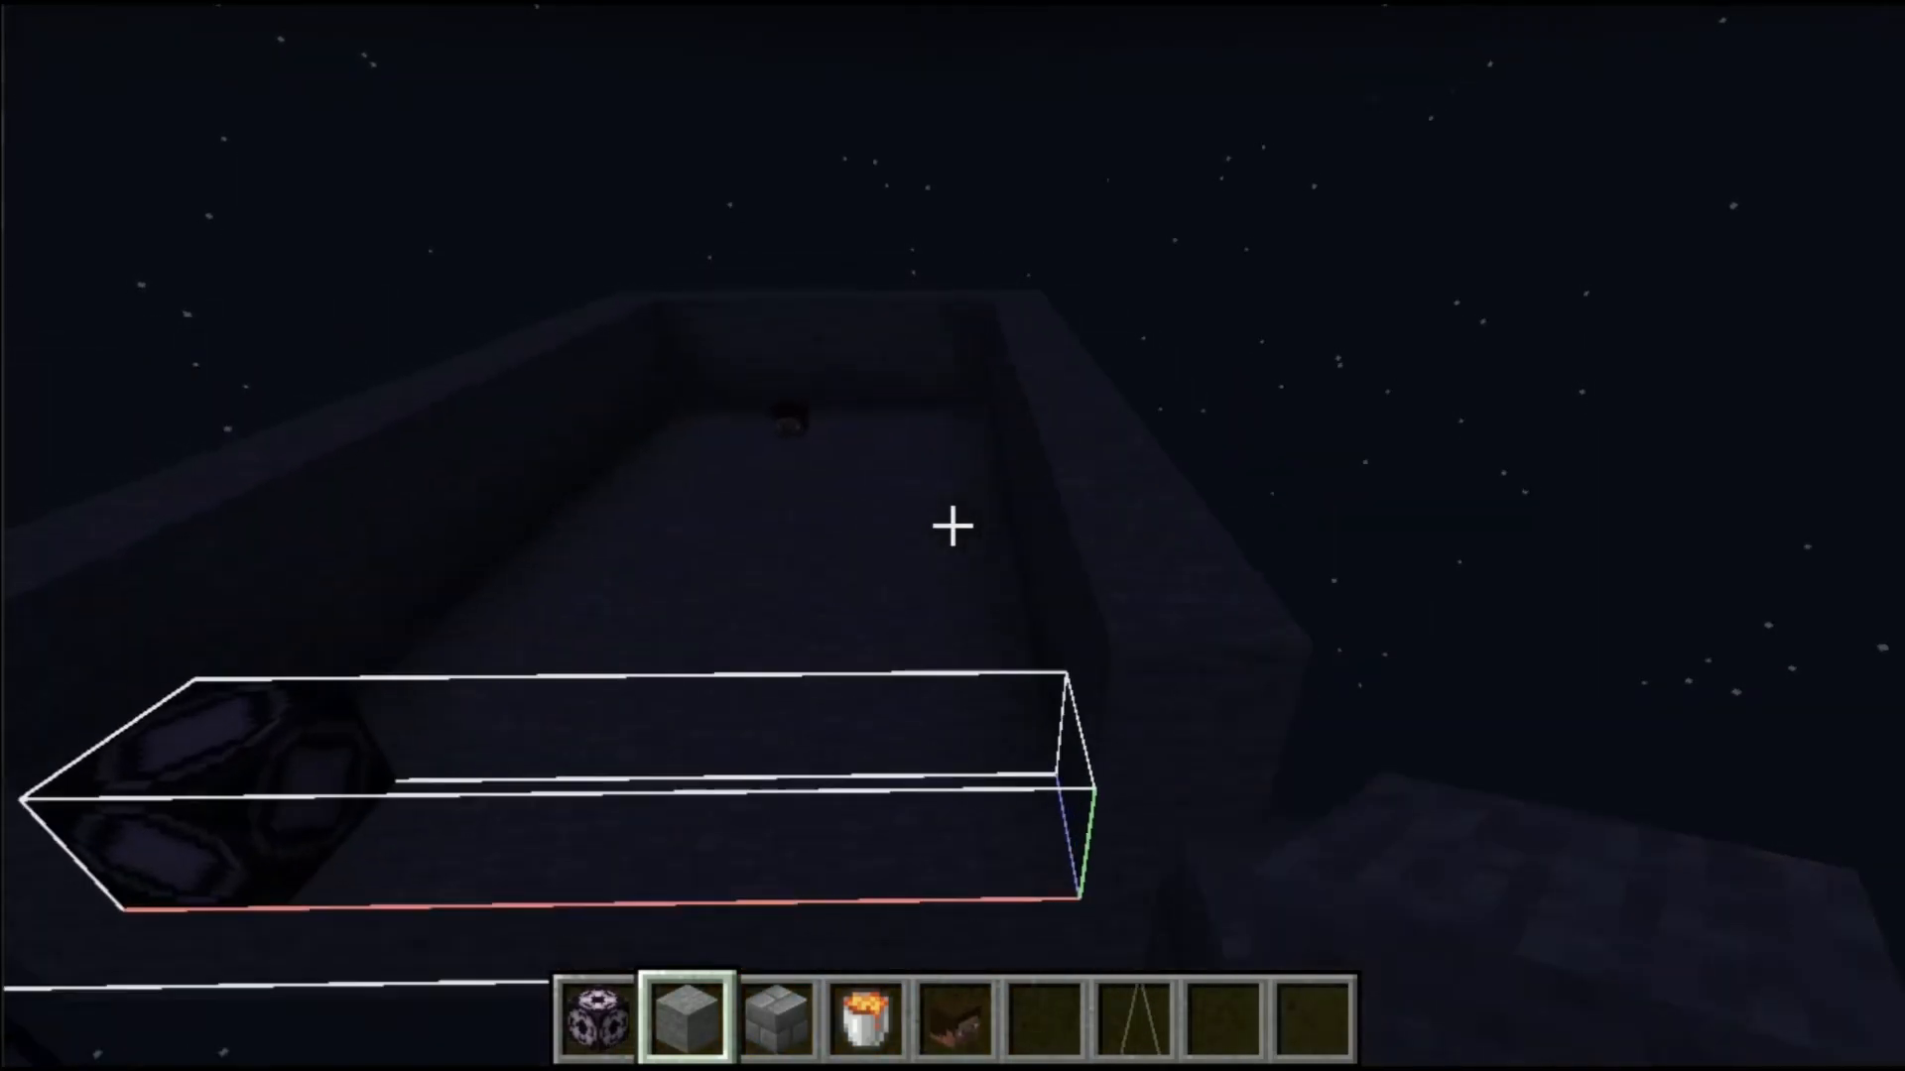
pyautogui.press('w')
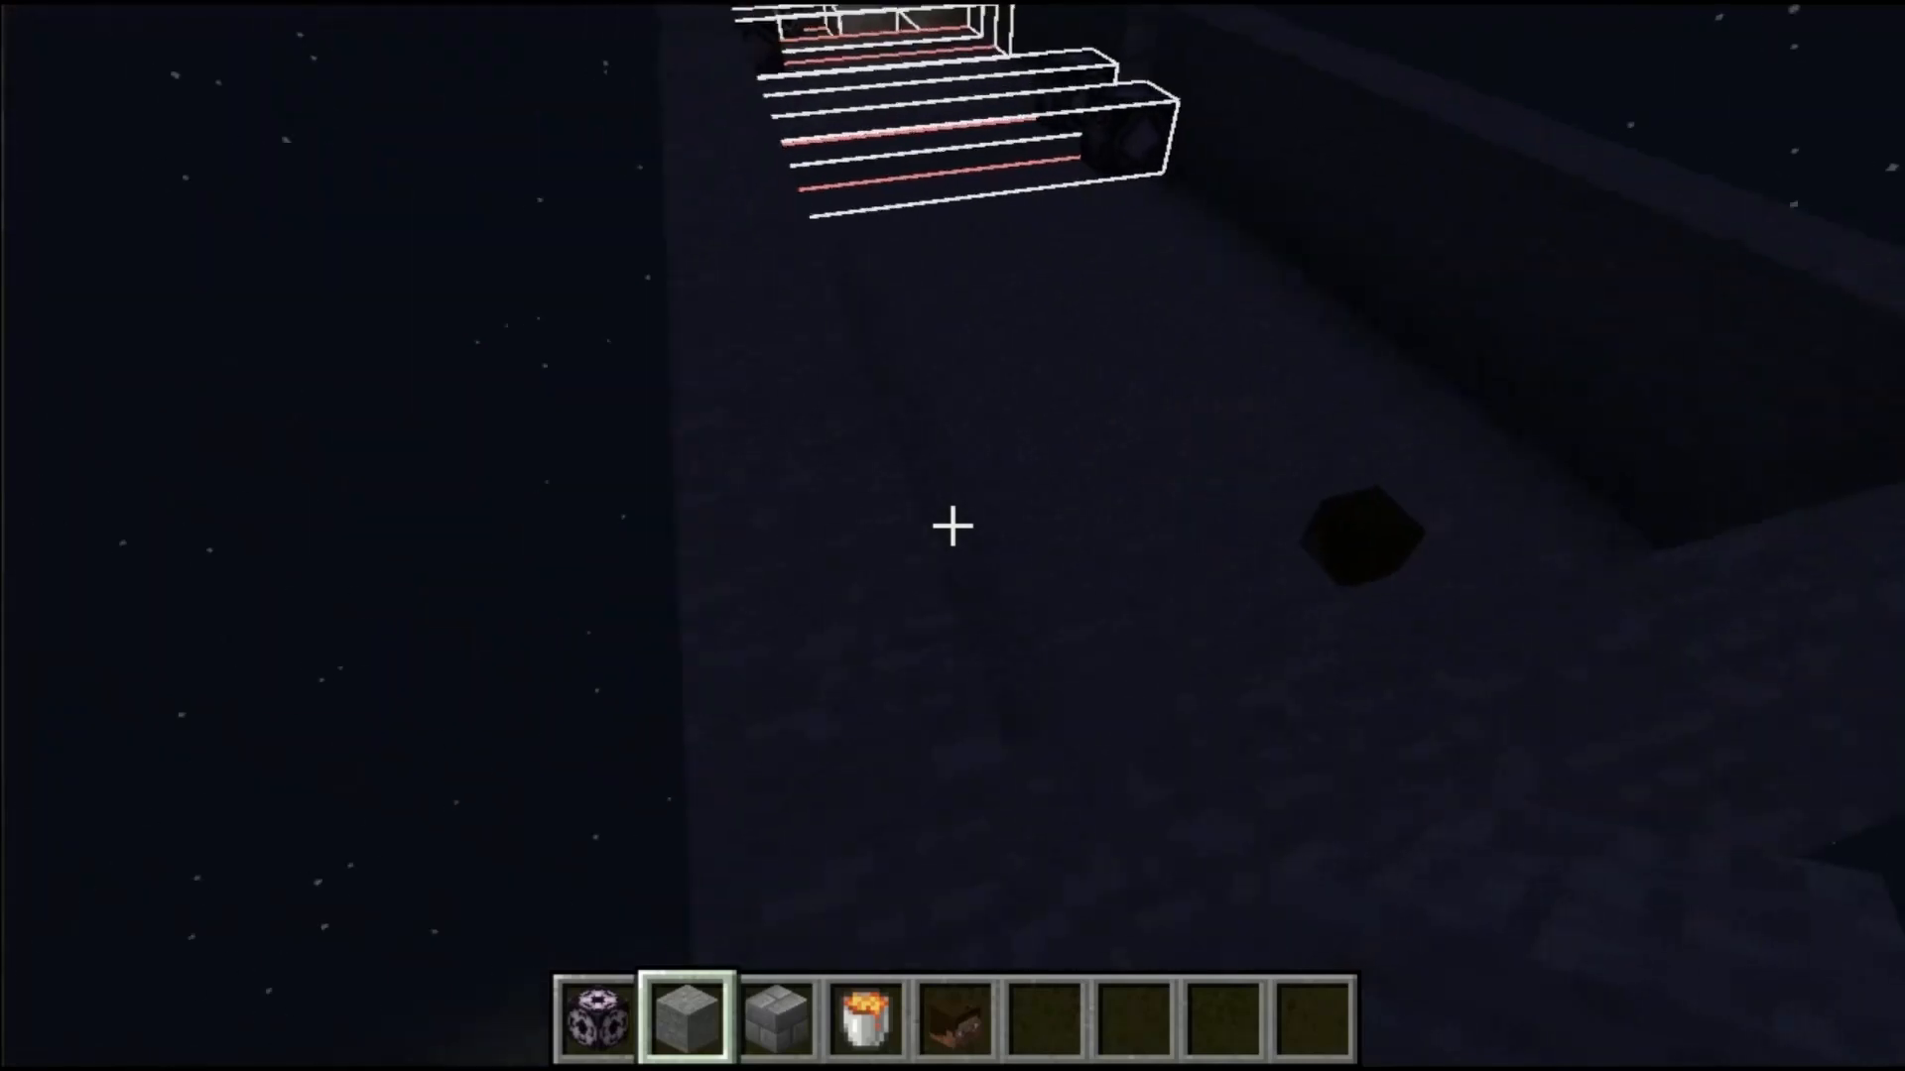
pyautogui.press('w')
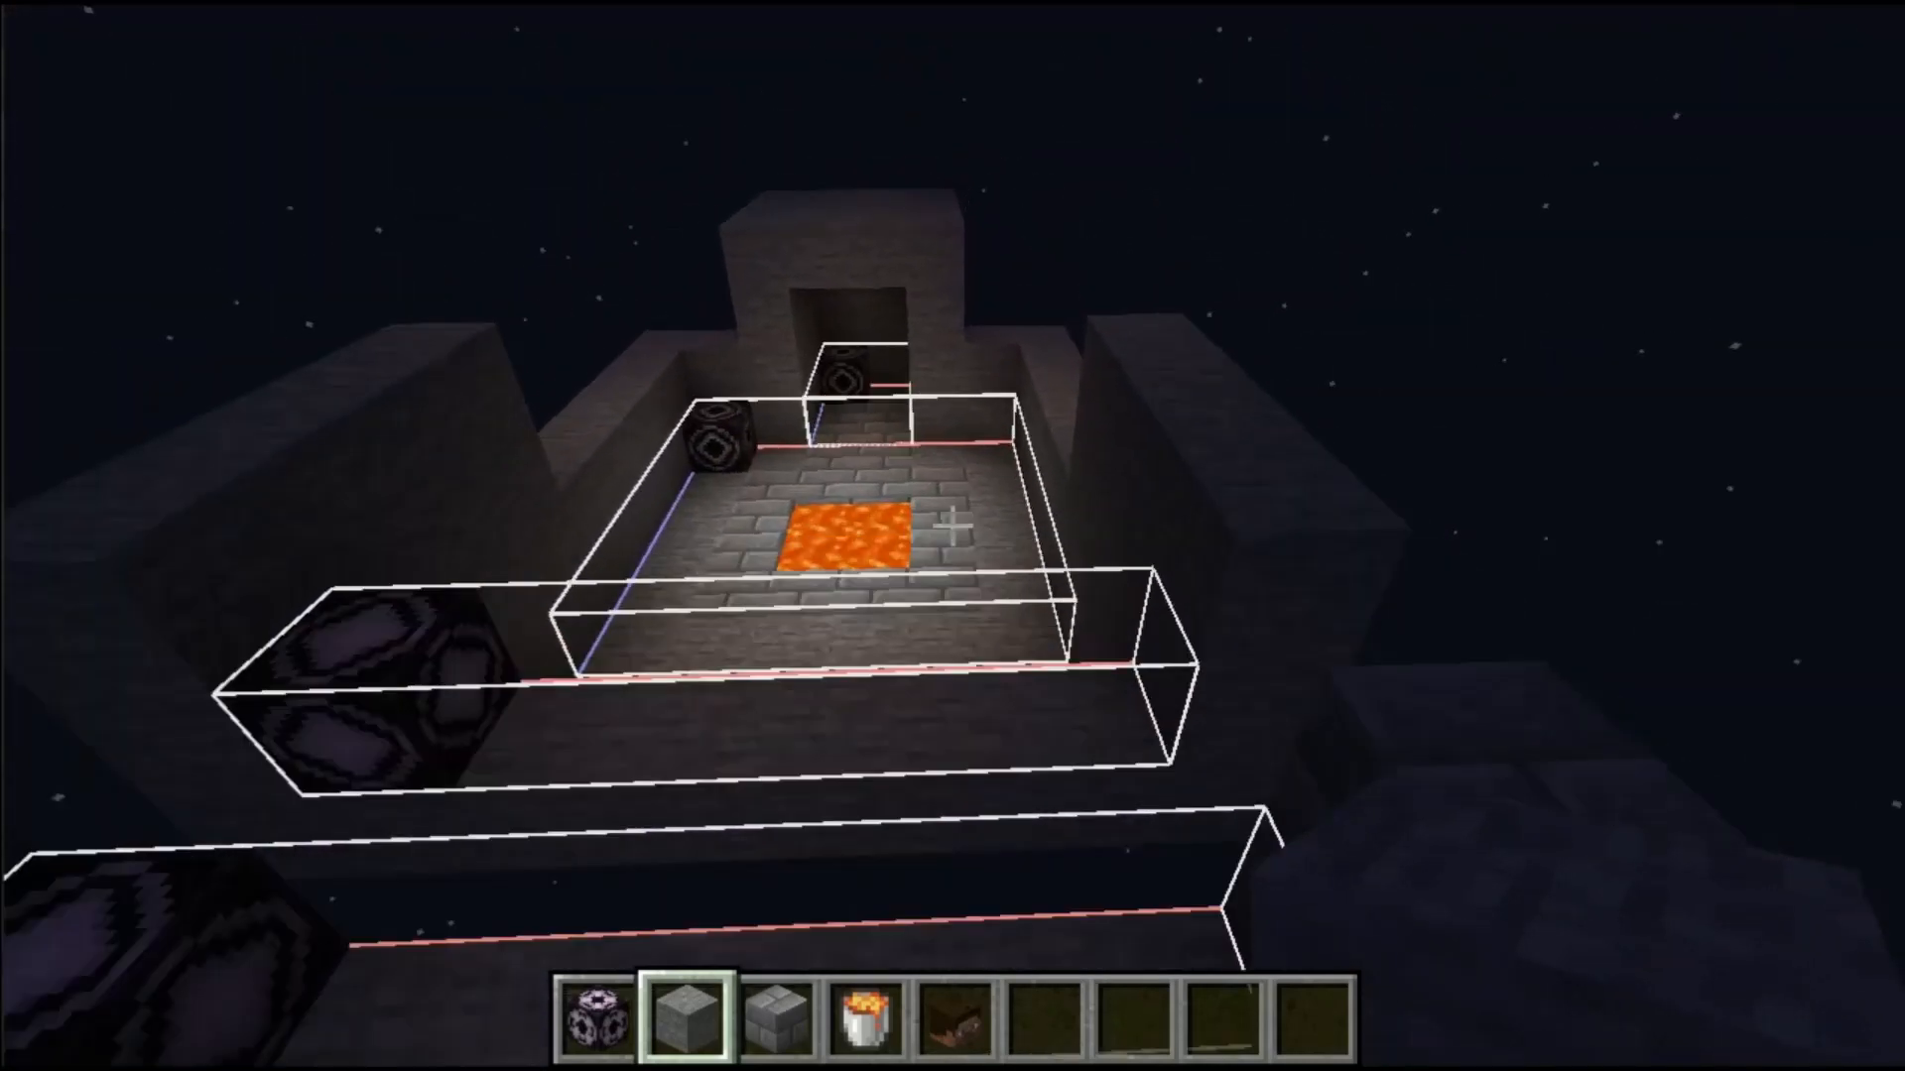
pyautogui.press('w')
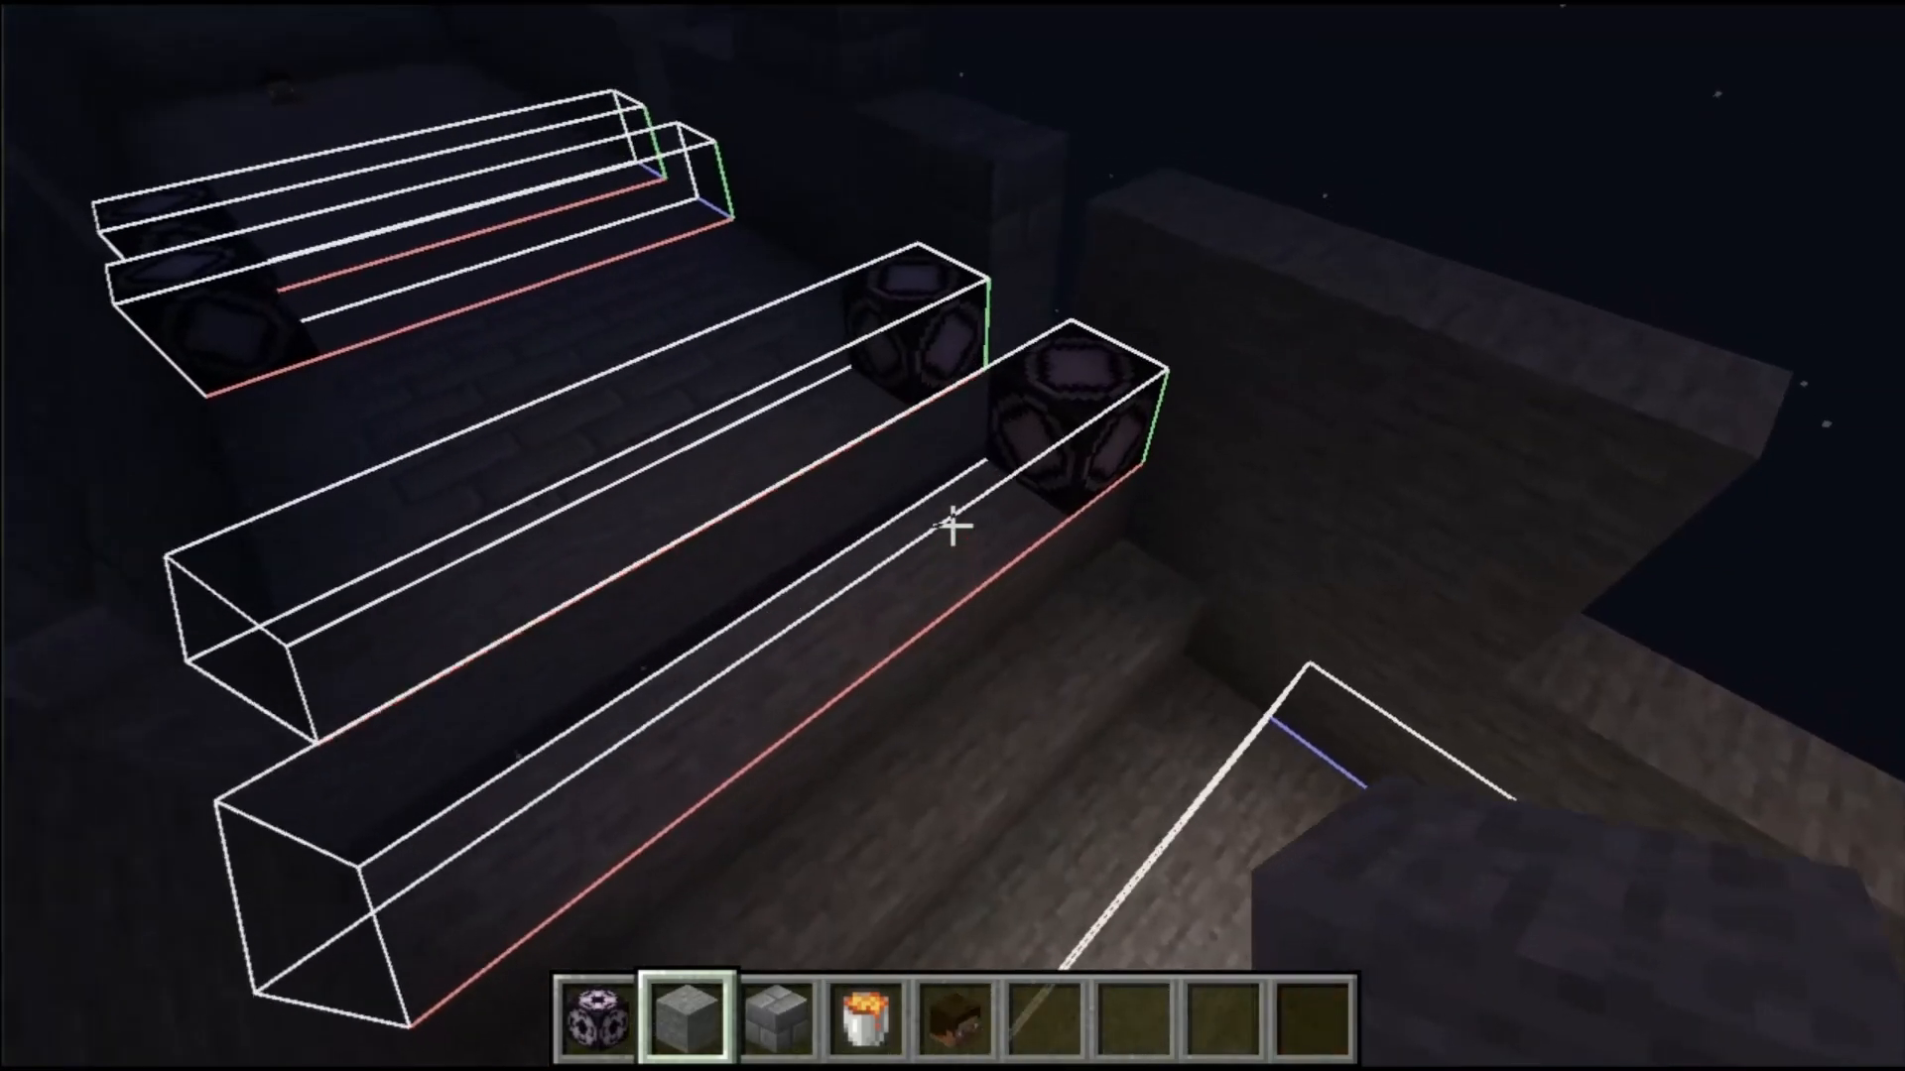
pyautogui.press('w')
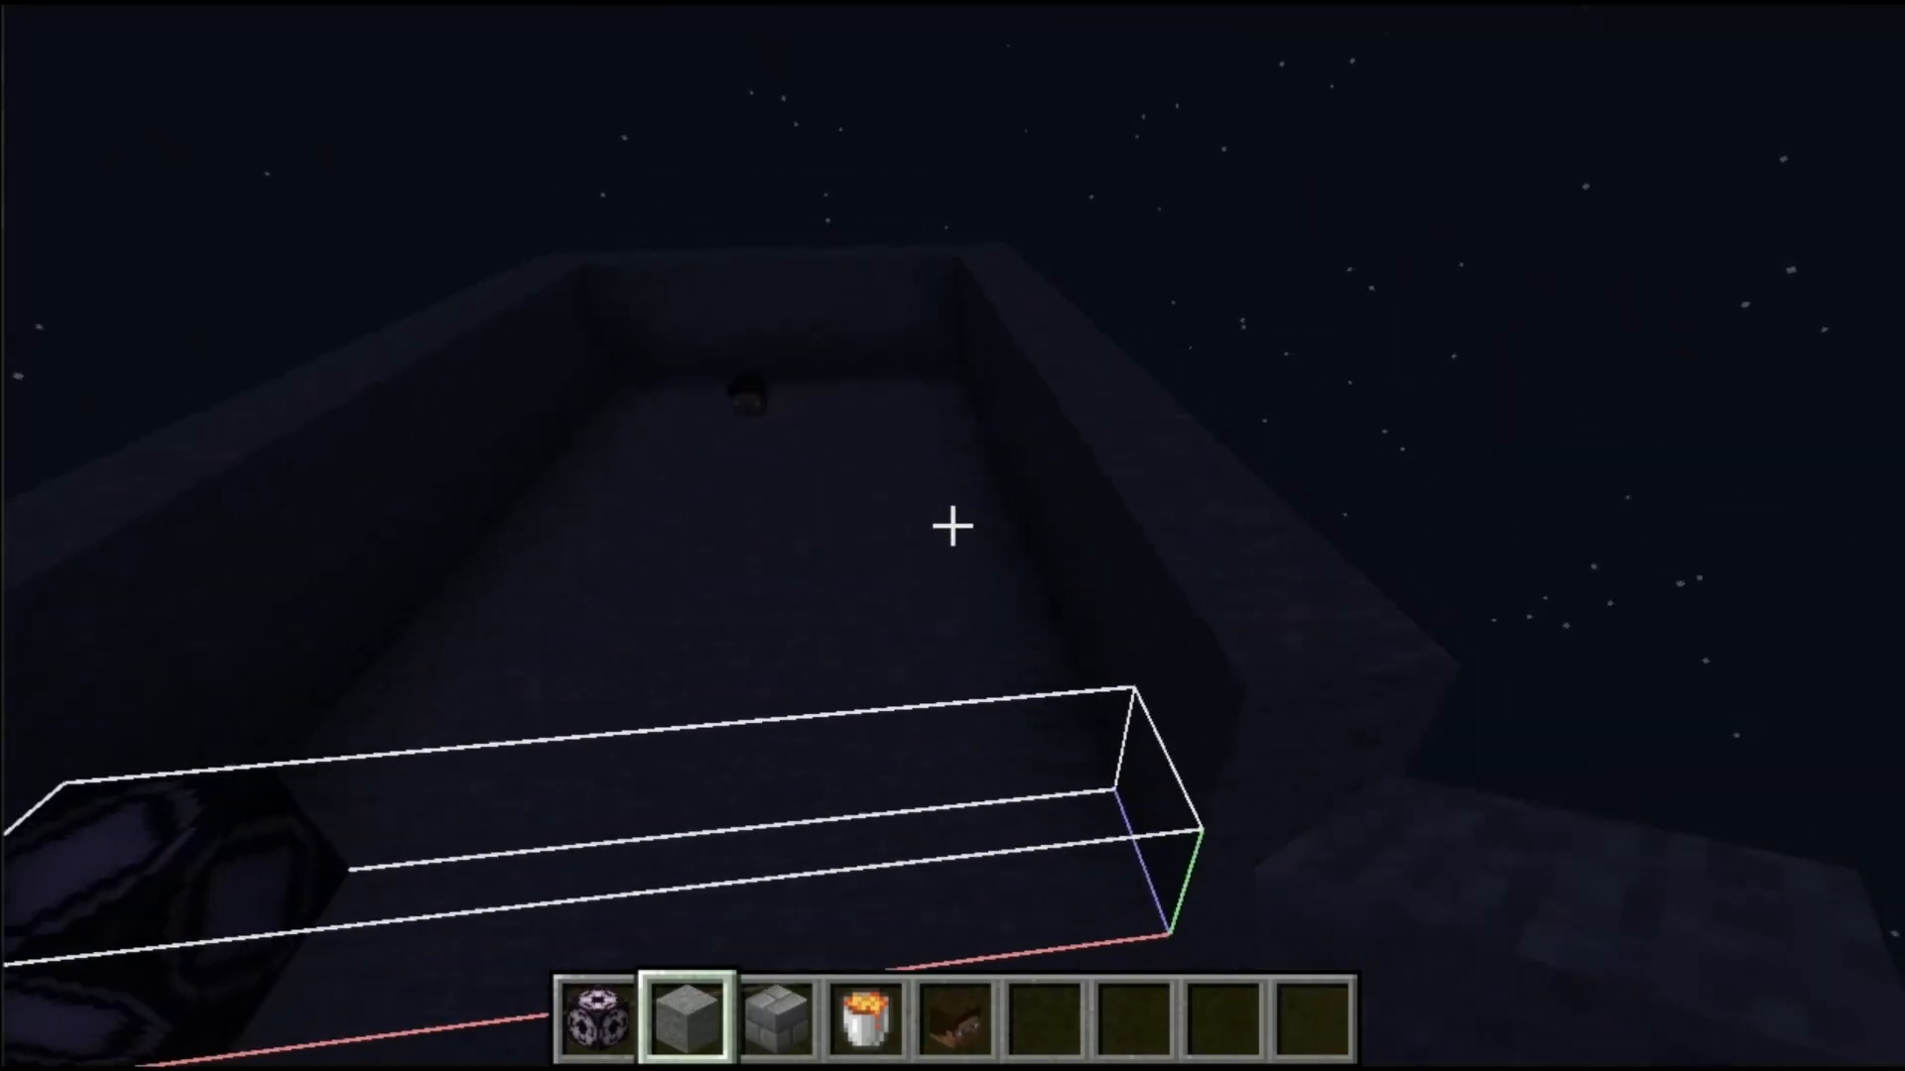
pyautogui.press('w')
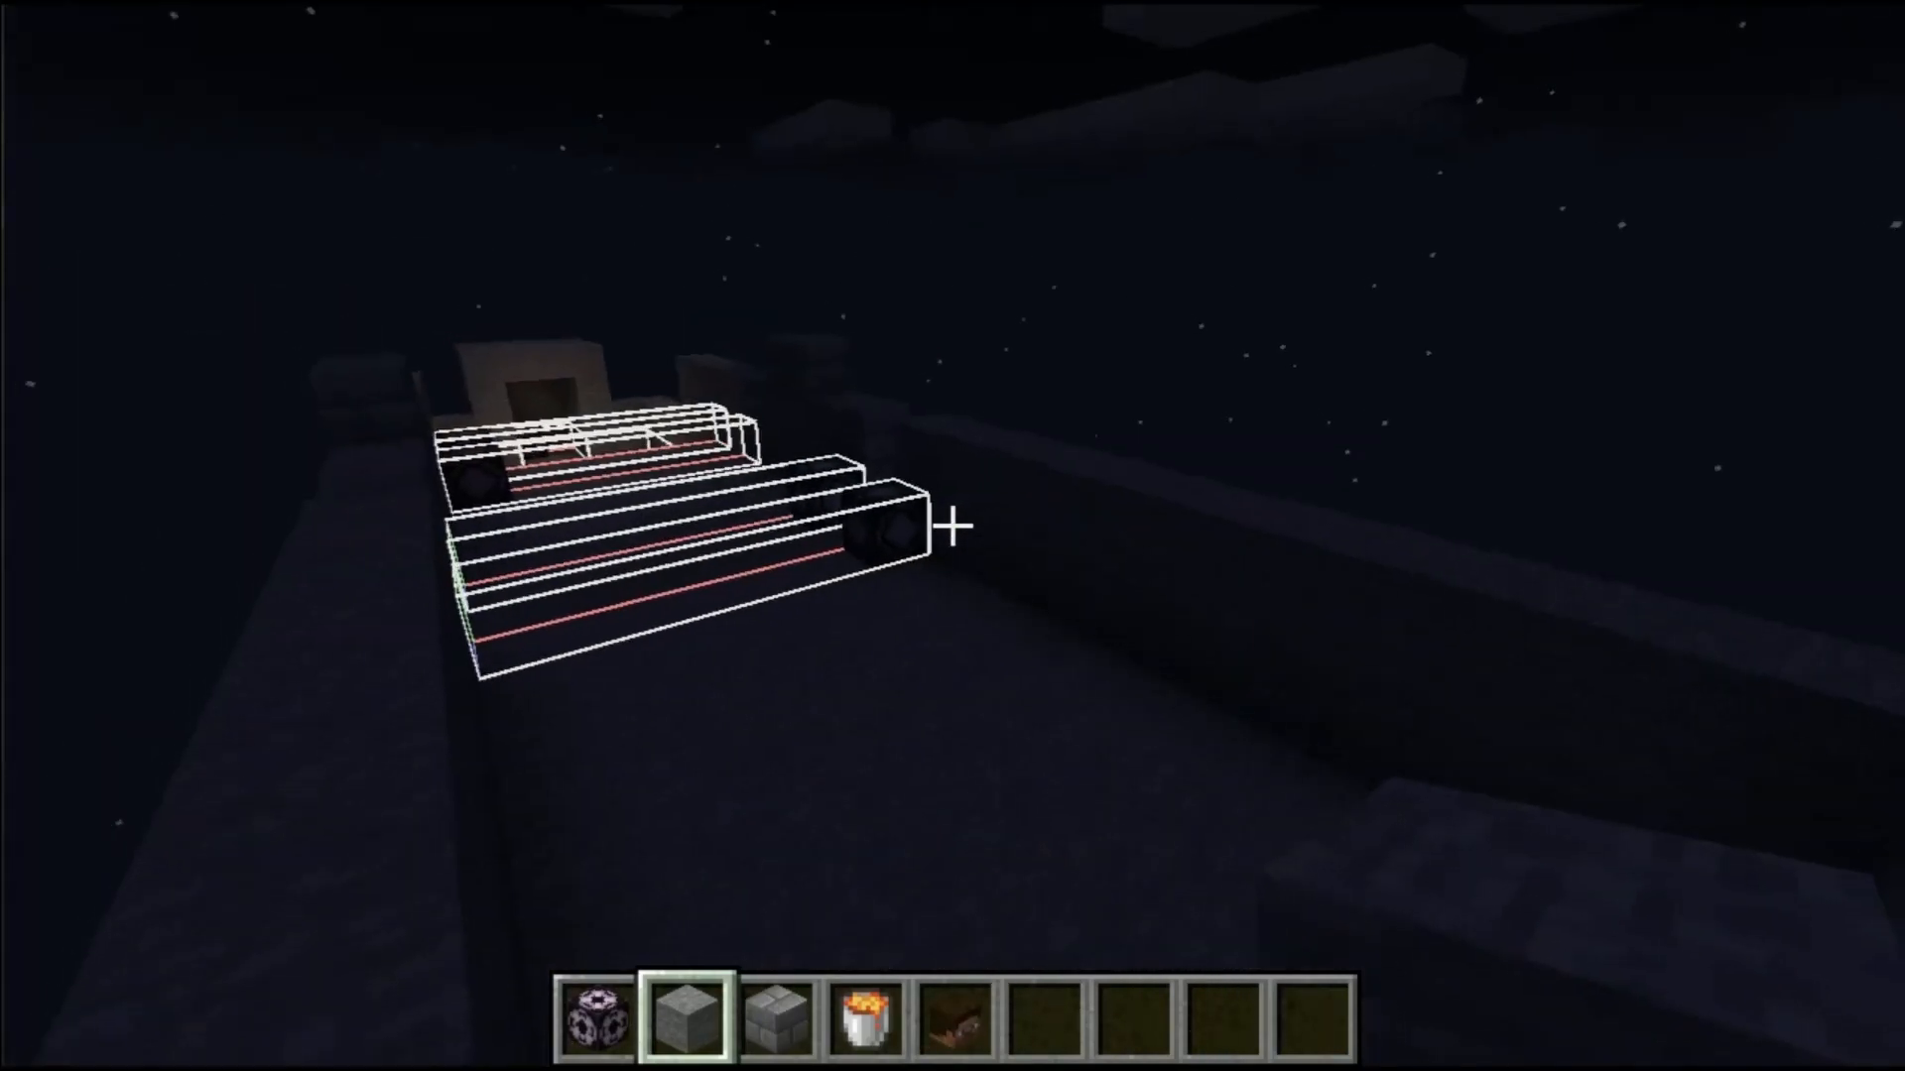
pyautogui.press('shift')
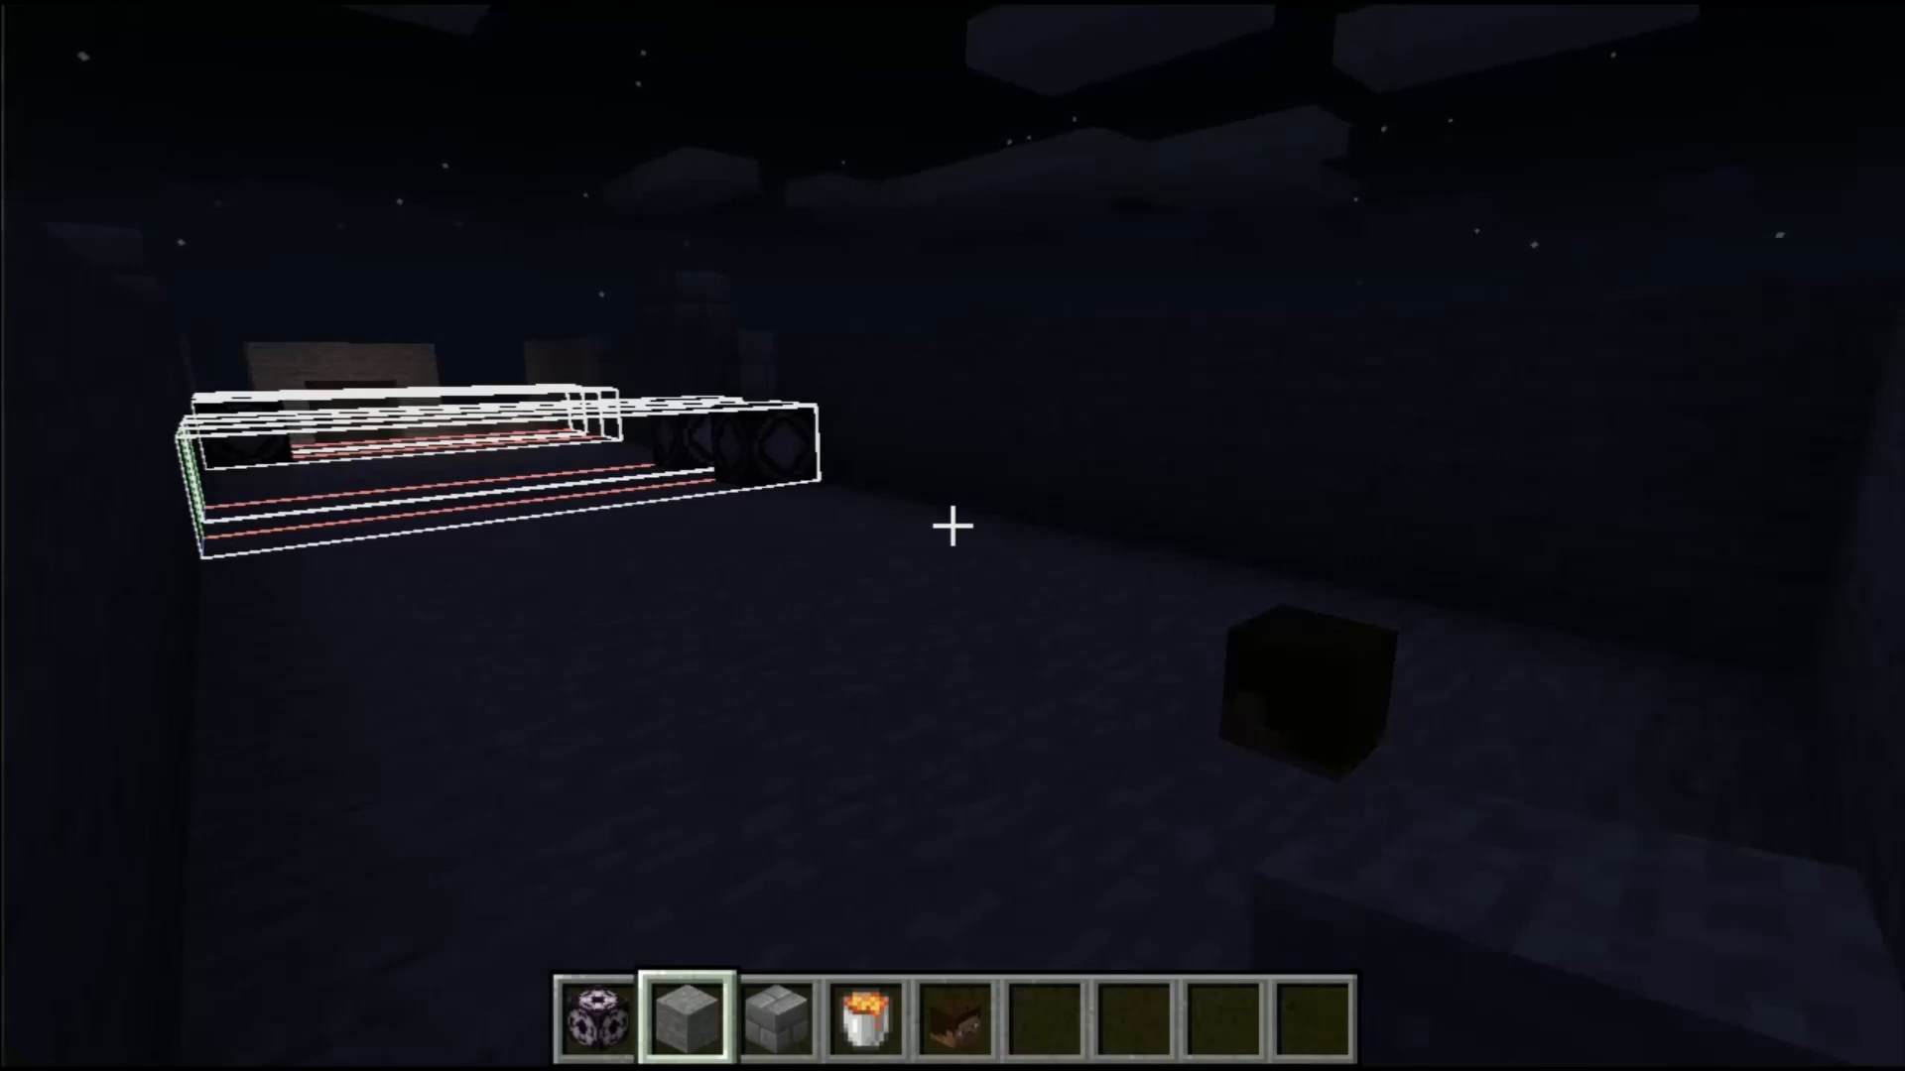
# Step: Save and quit the current world, and open the Void world's folder from its edit options
pyautogui.press('Escape')
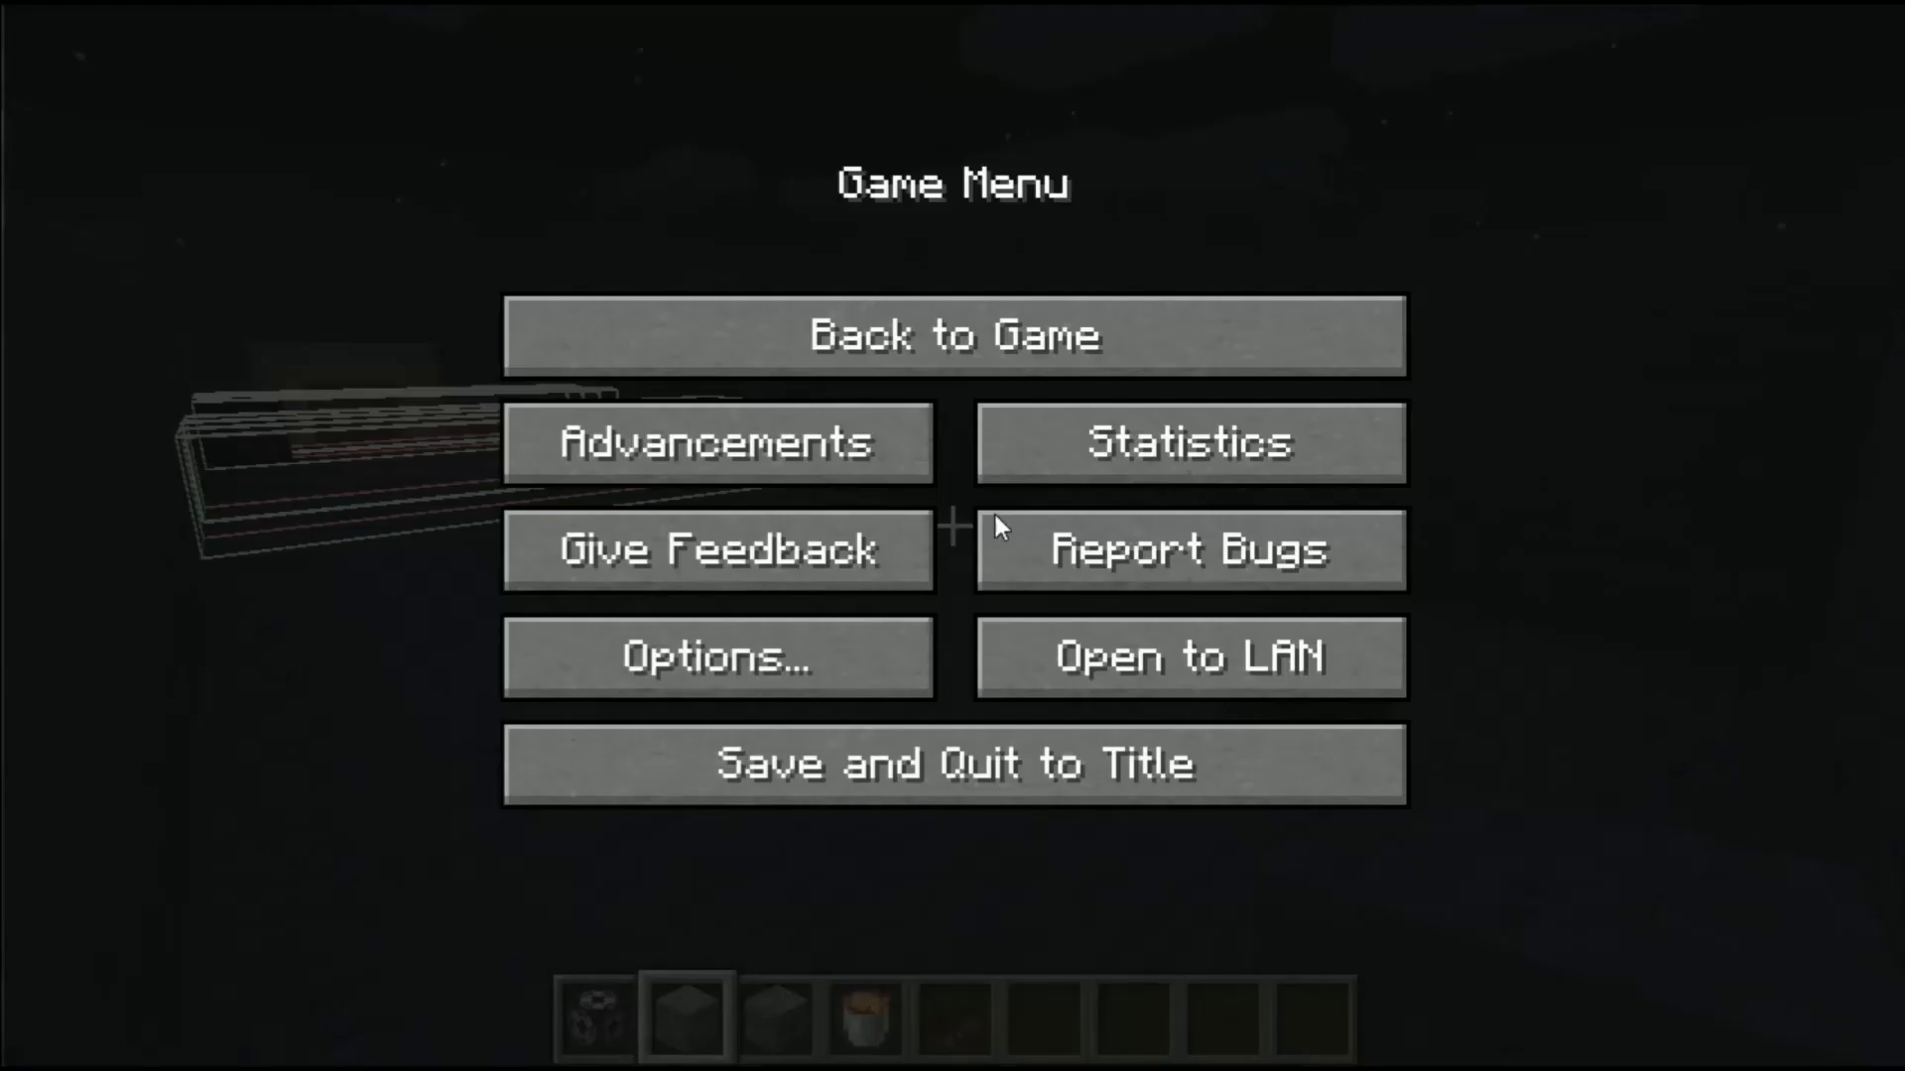
pyautogui.click(912, 791)
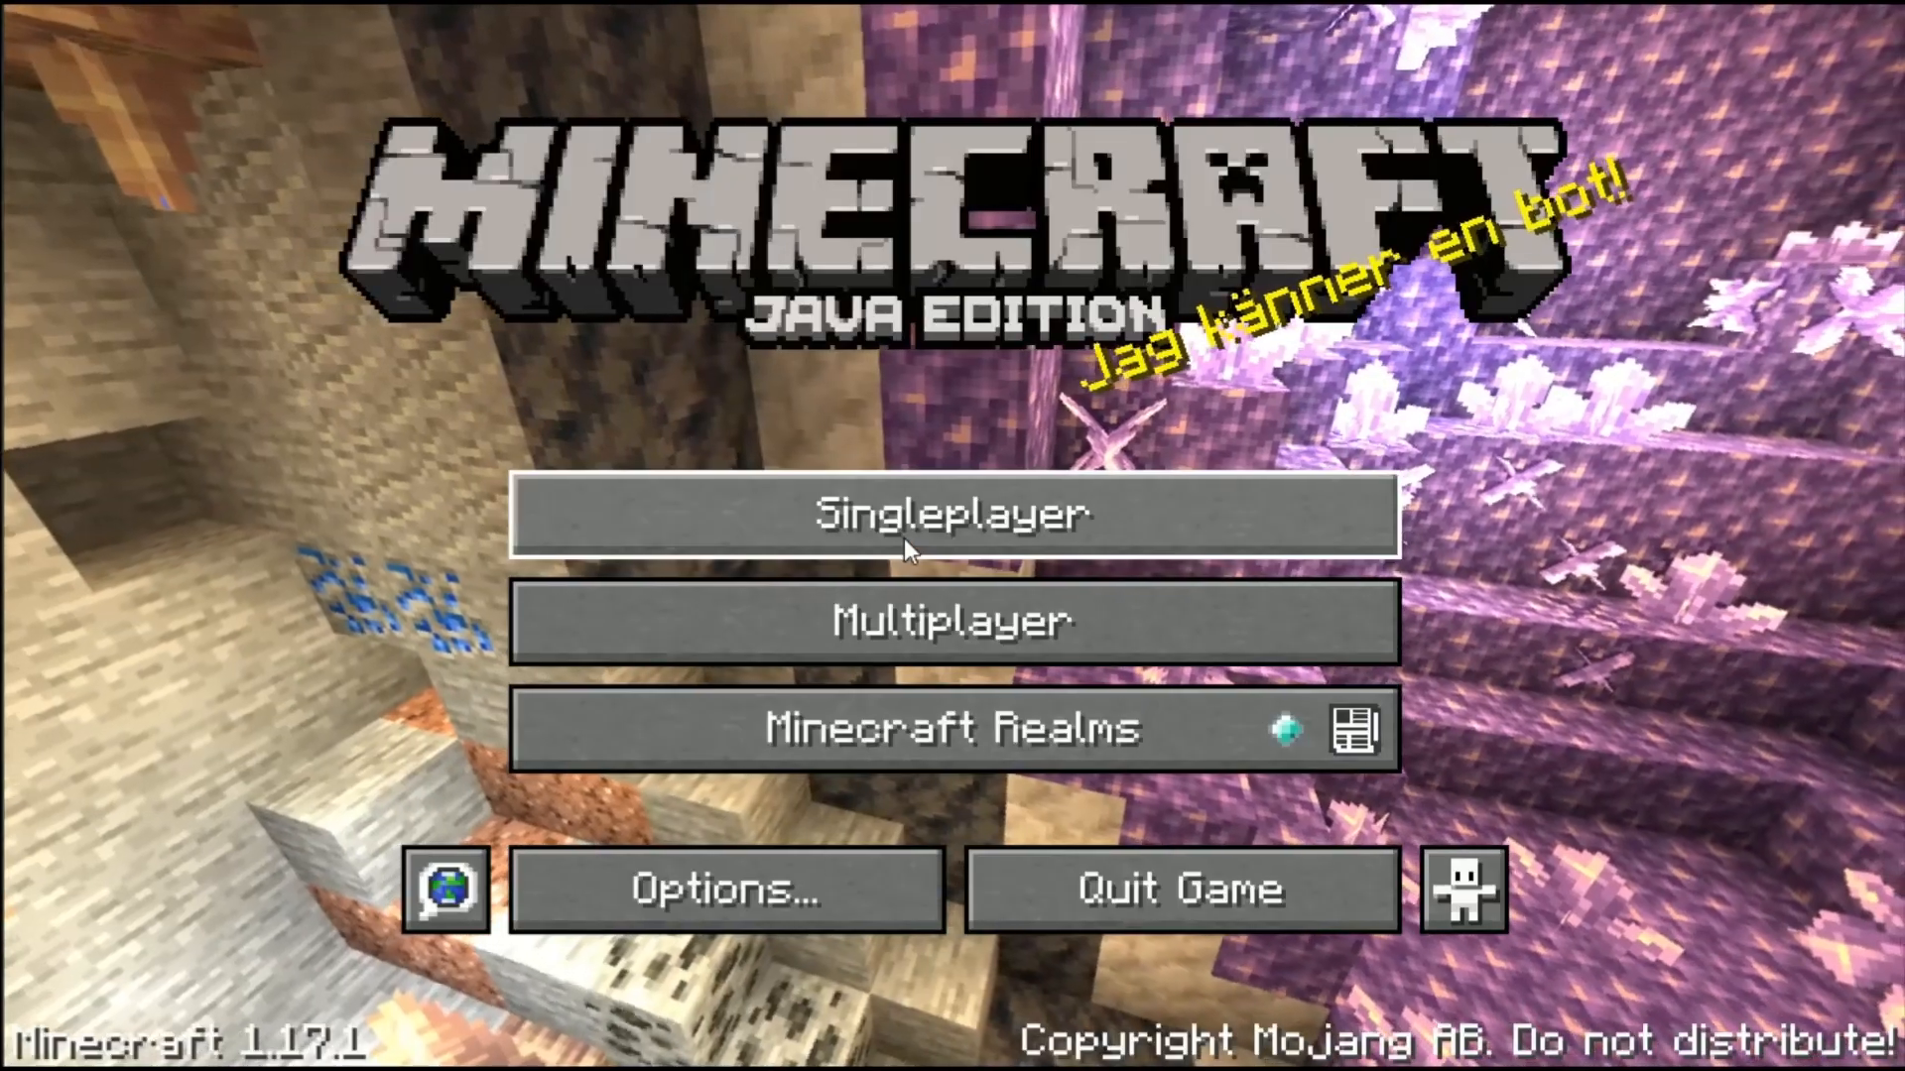
pyautogui.click(904, 536)
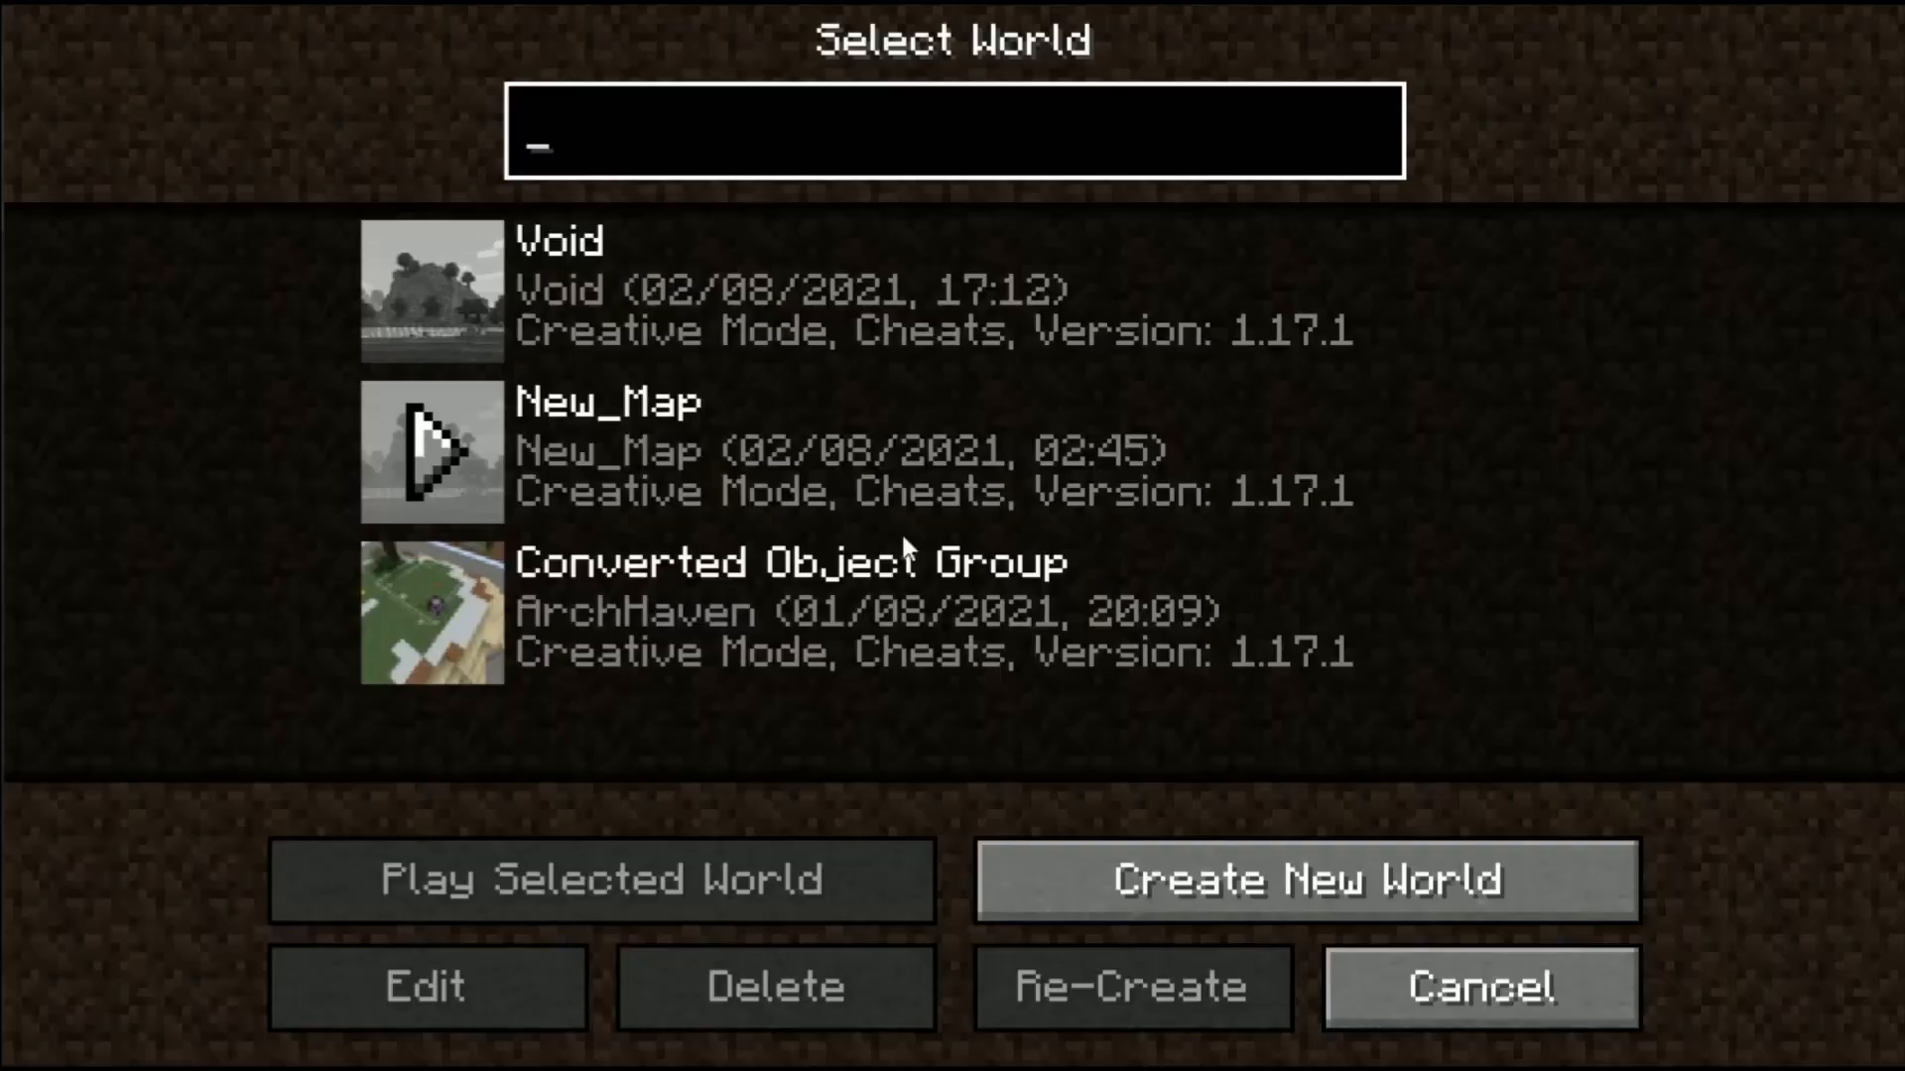
pyautogui.click(680, 293)
pyautogui.click(465, 988)
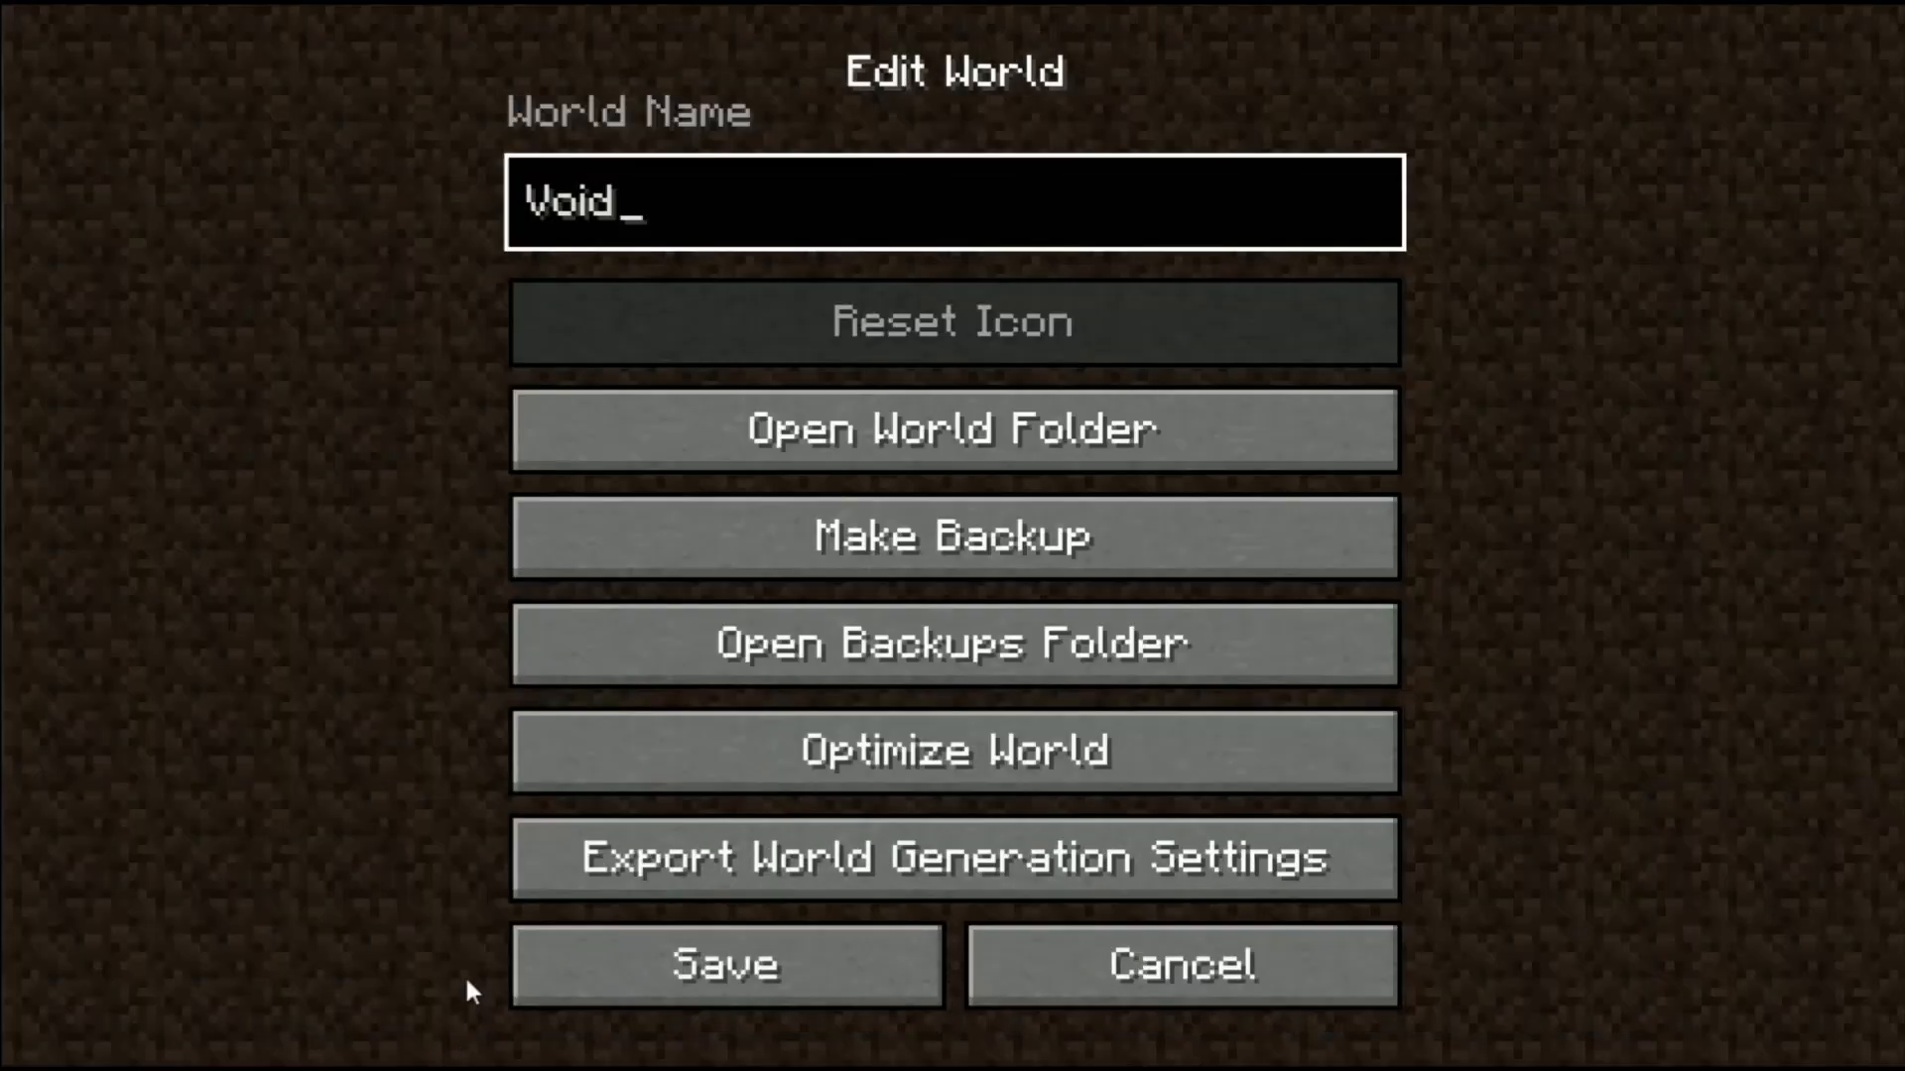
pyautogui.click(945, 429)
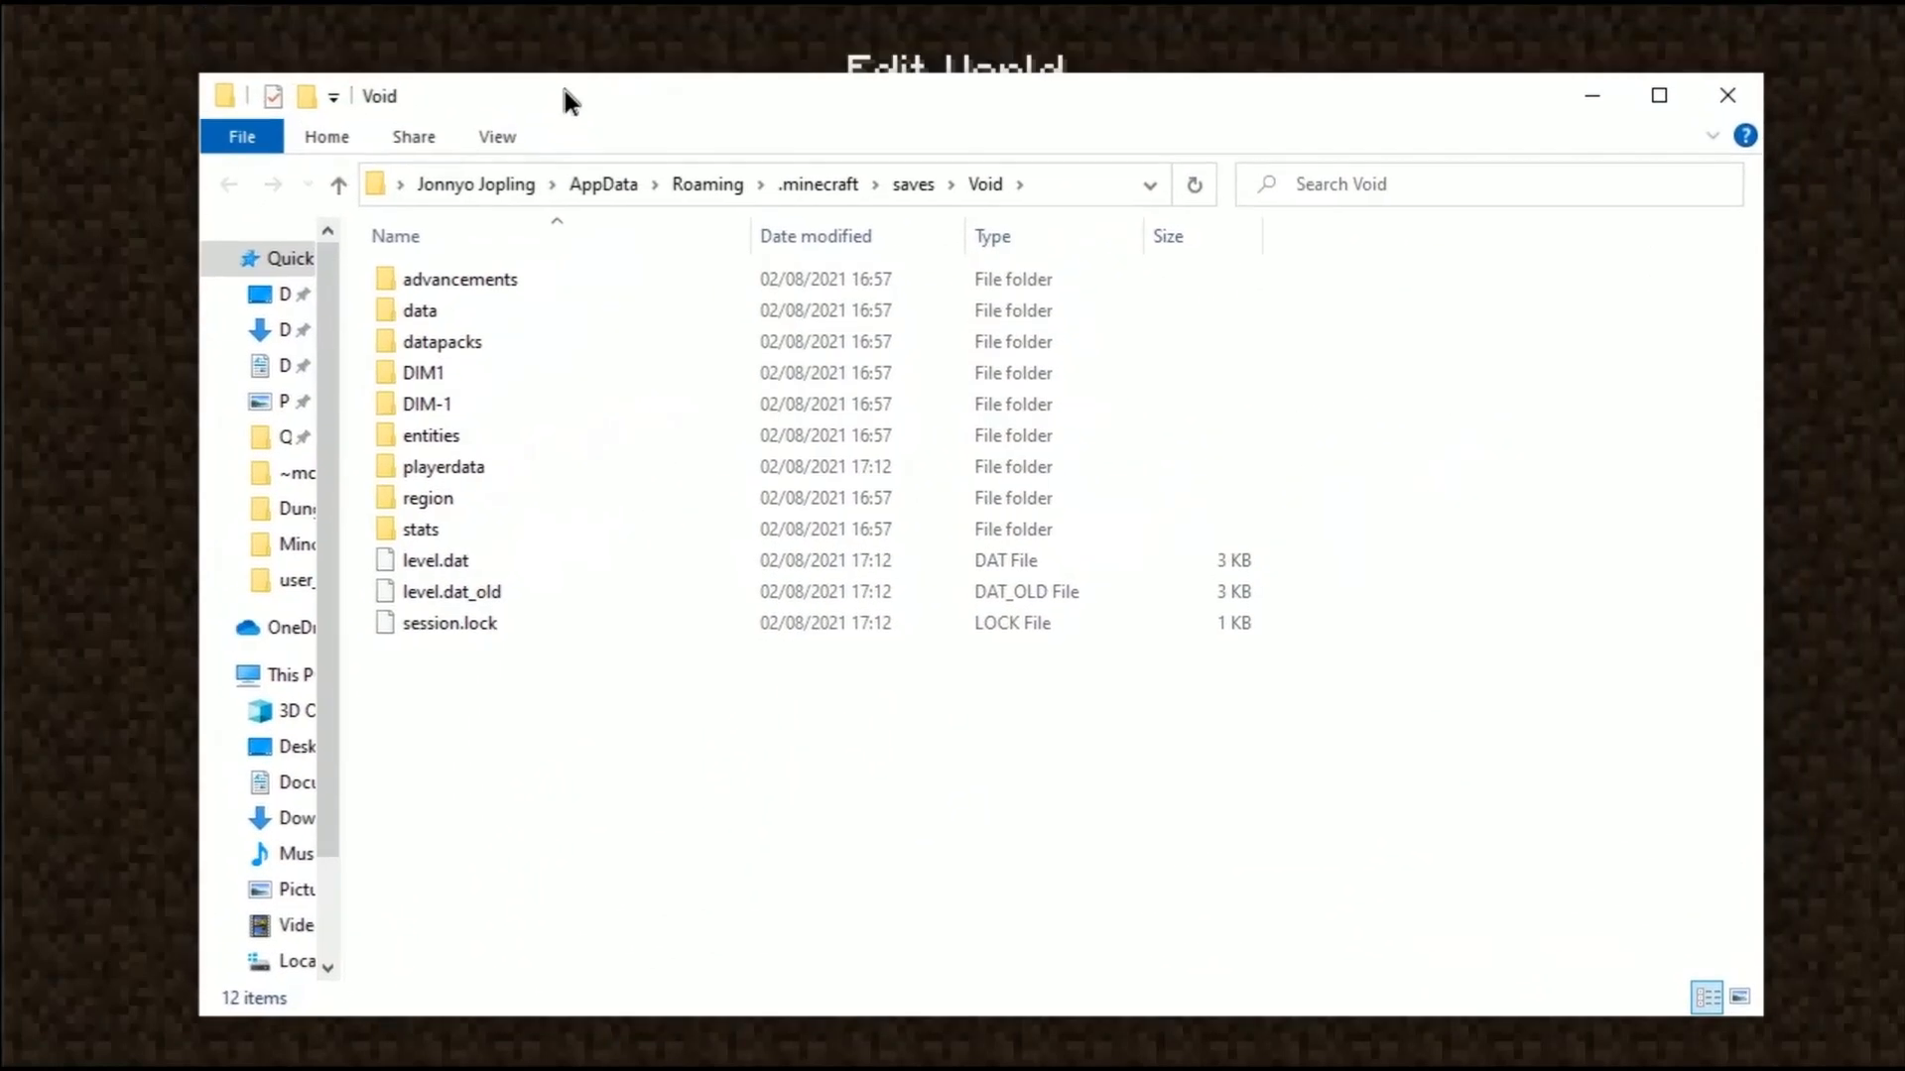
# Step: Create a new text document in the Void world folder, name it objectgroup.json, and accept the file extension change
pyautogui.rightClick(570, 714)
pyautogui.moveTo(764, 646)
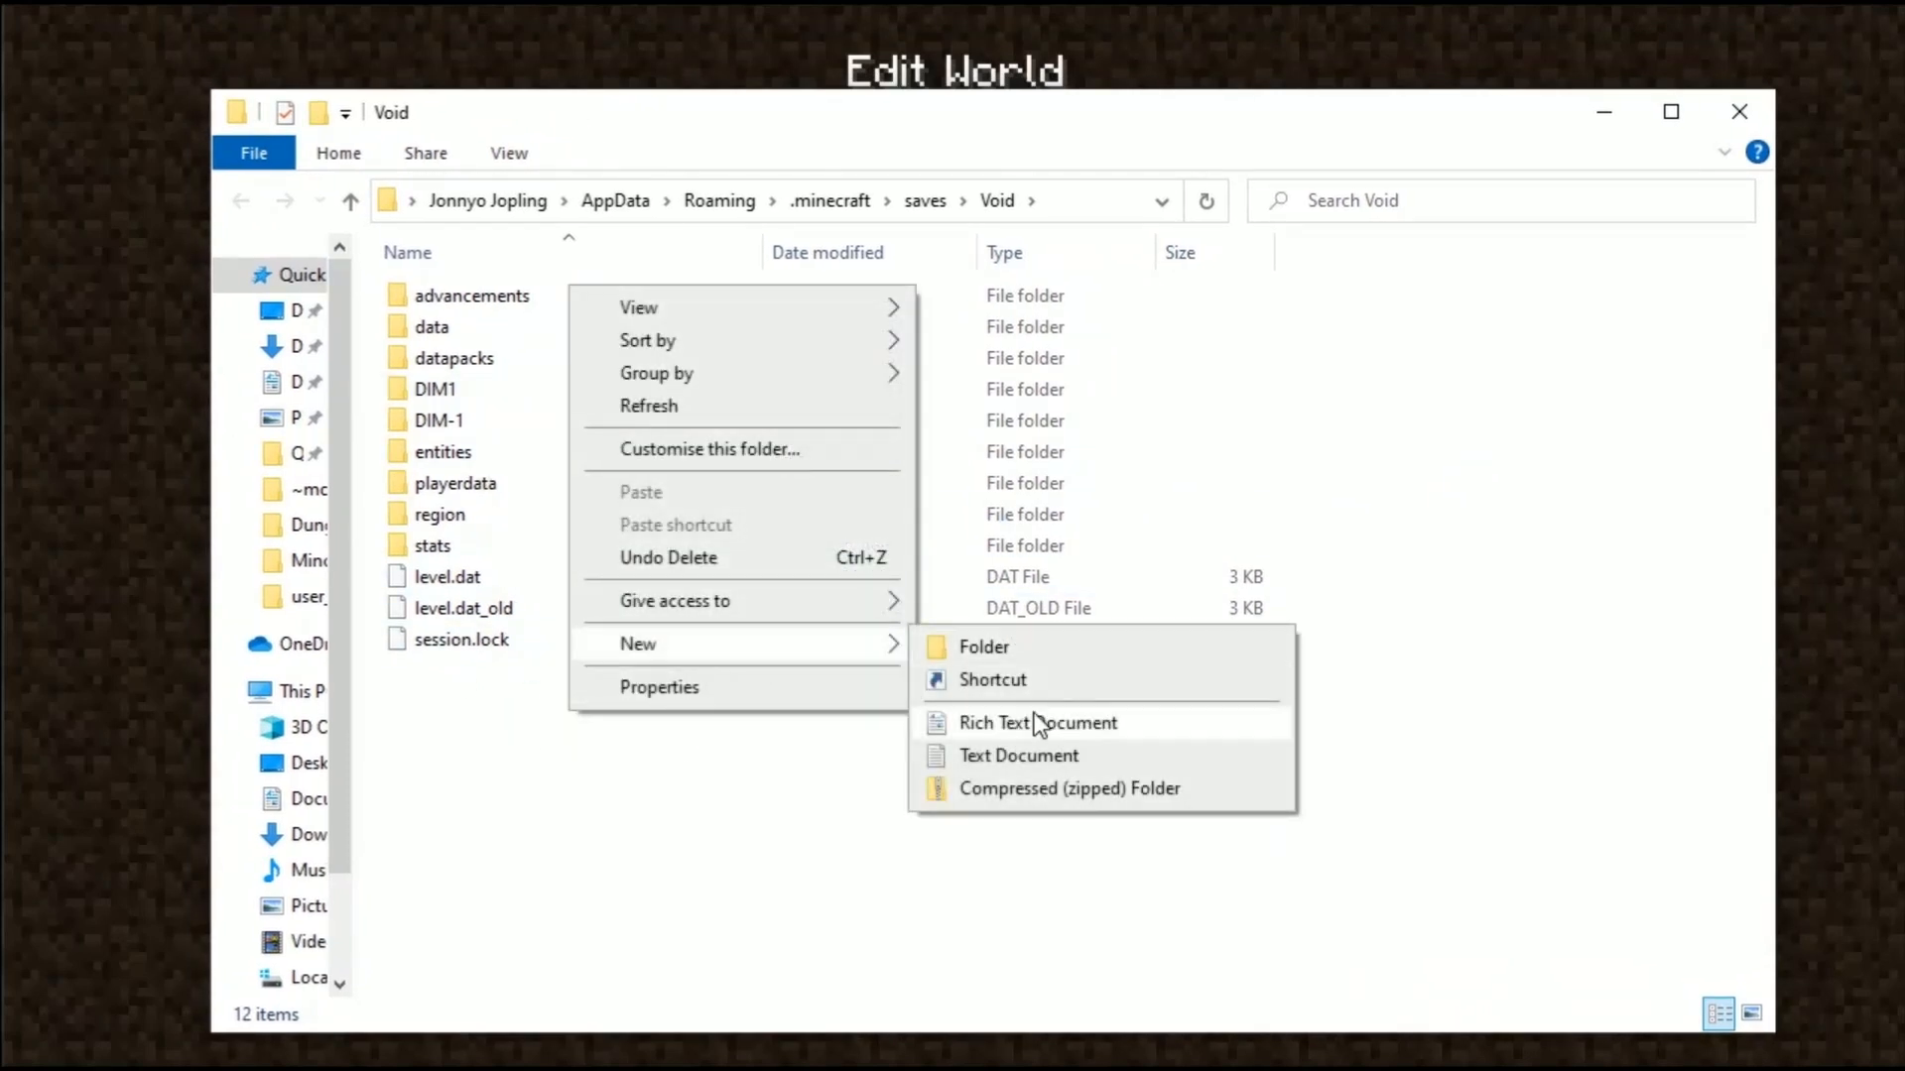
pyautogui.click(1011, 754)
pyautogui.write('objectgroup.json')
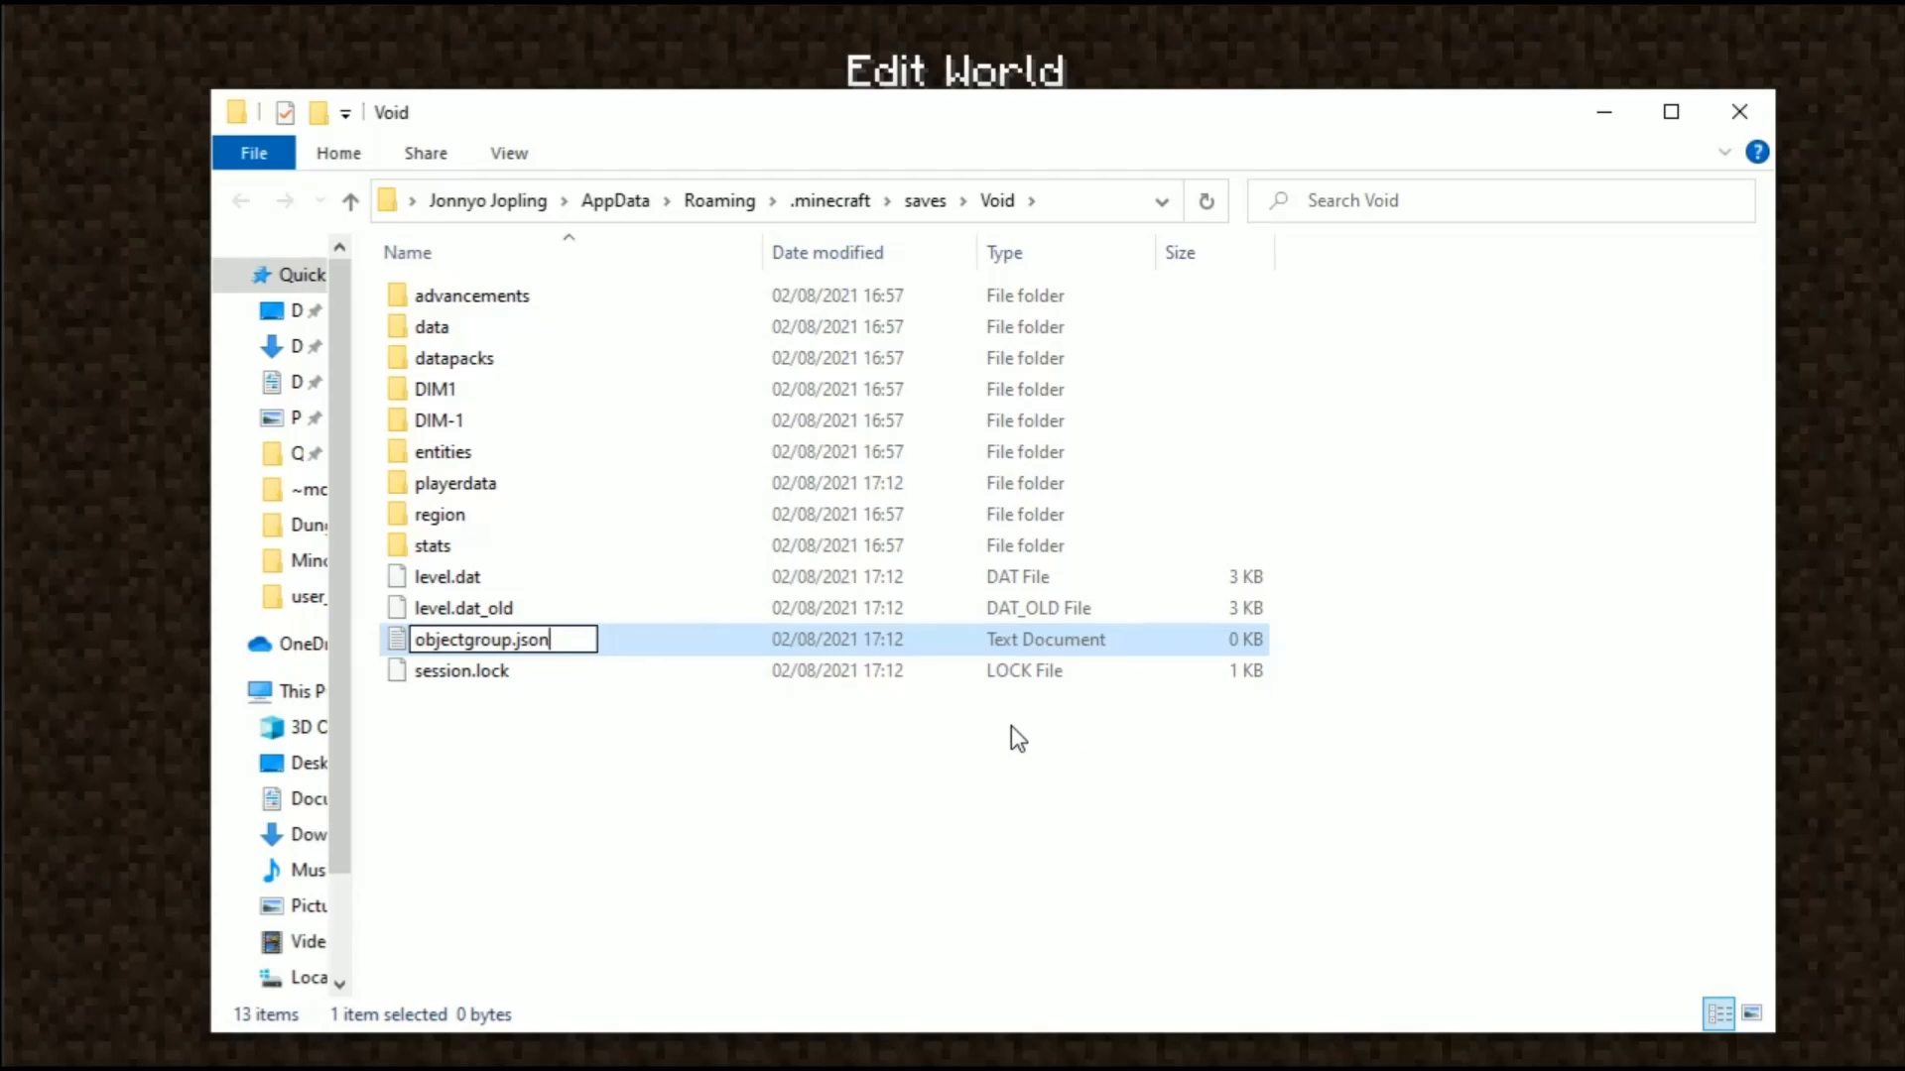
pyautogui.press('Return')
pyautogui.press('Return')
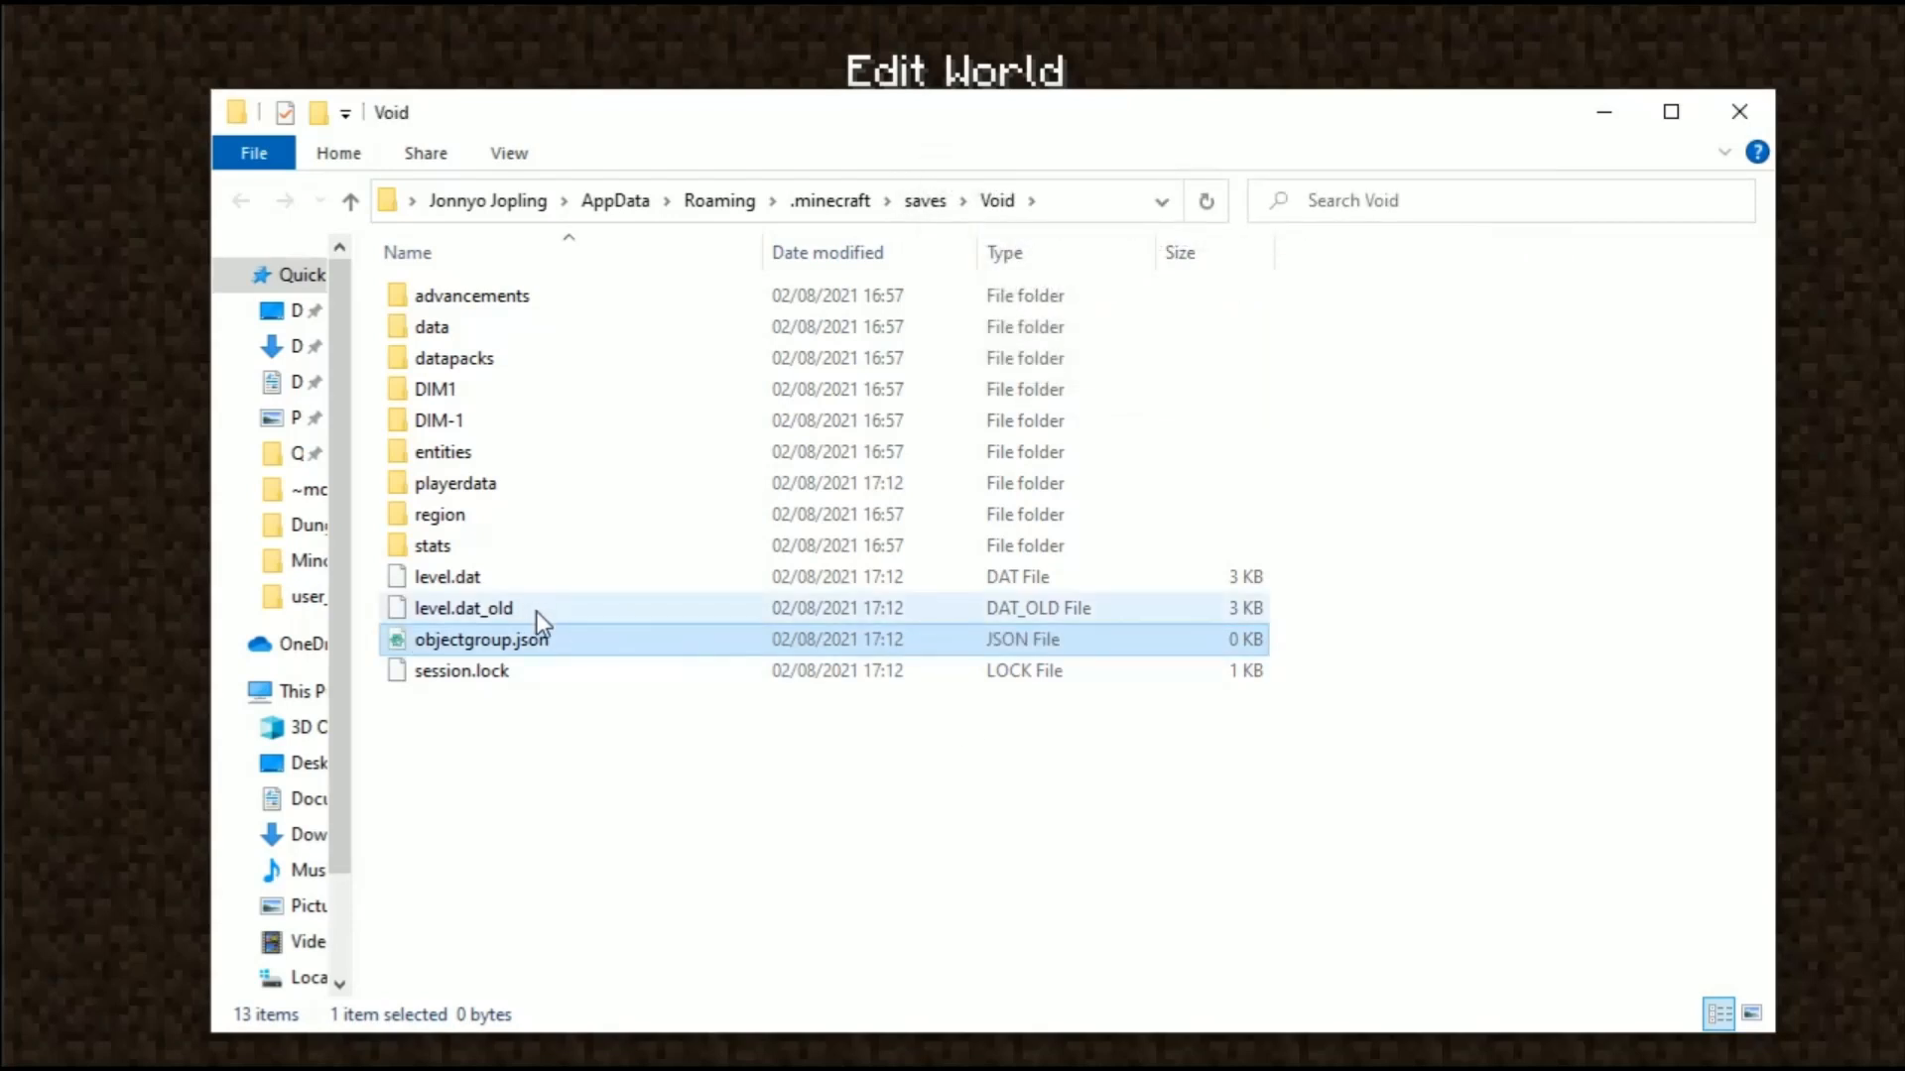
# Step: Open objectgroup.json in Notepad, switch back to Minecraft, and leave the Void world's edit screen for the world list
pyautogui.rightClick(526, 646)
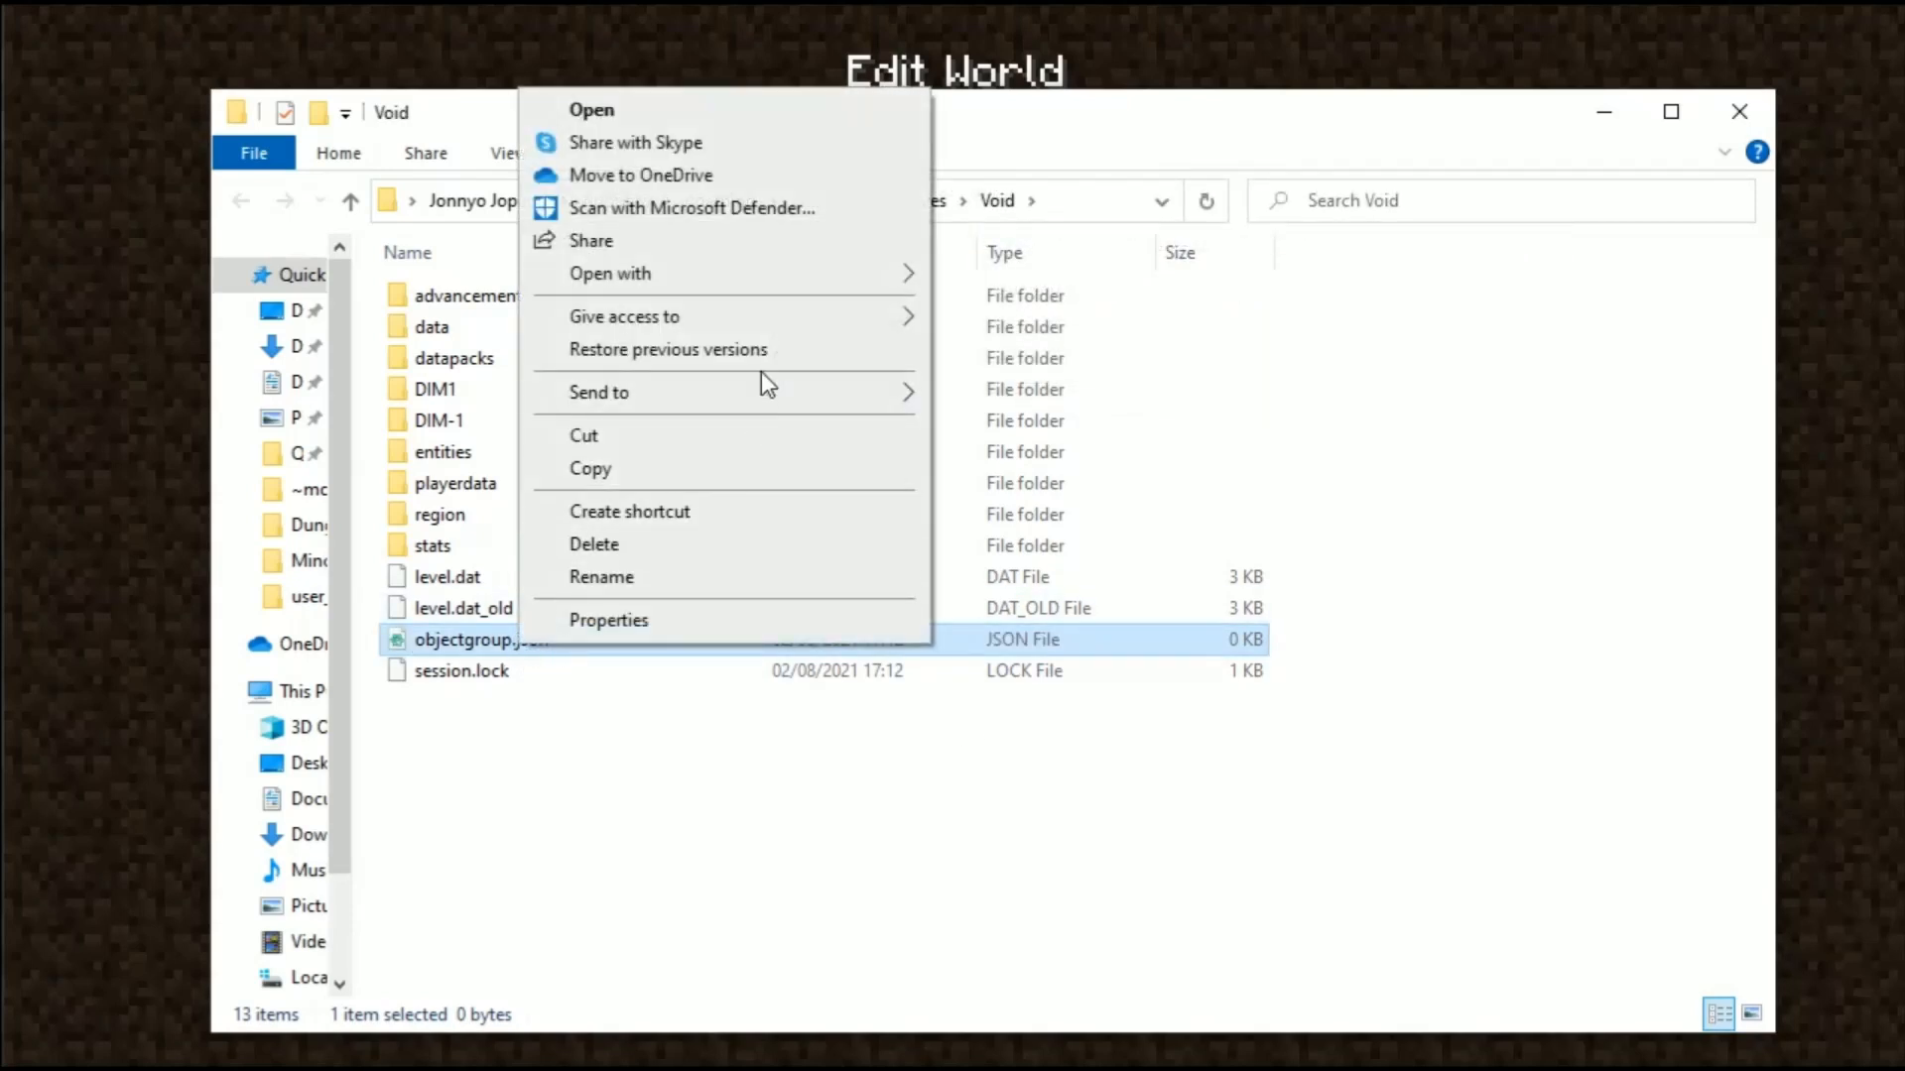
pyautogui.moveTo(883, 274)
pyautogui.click(1023, 306)
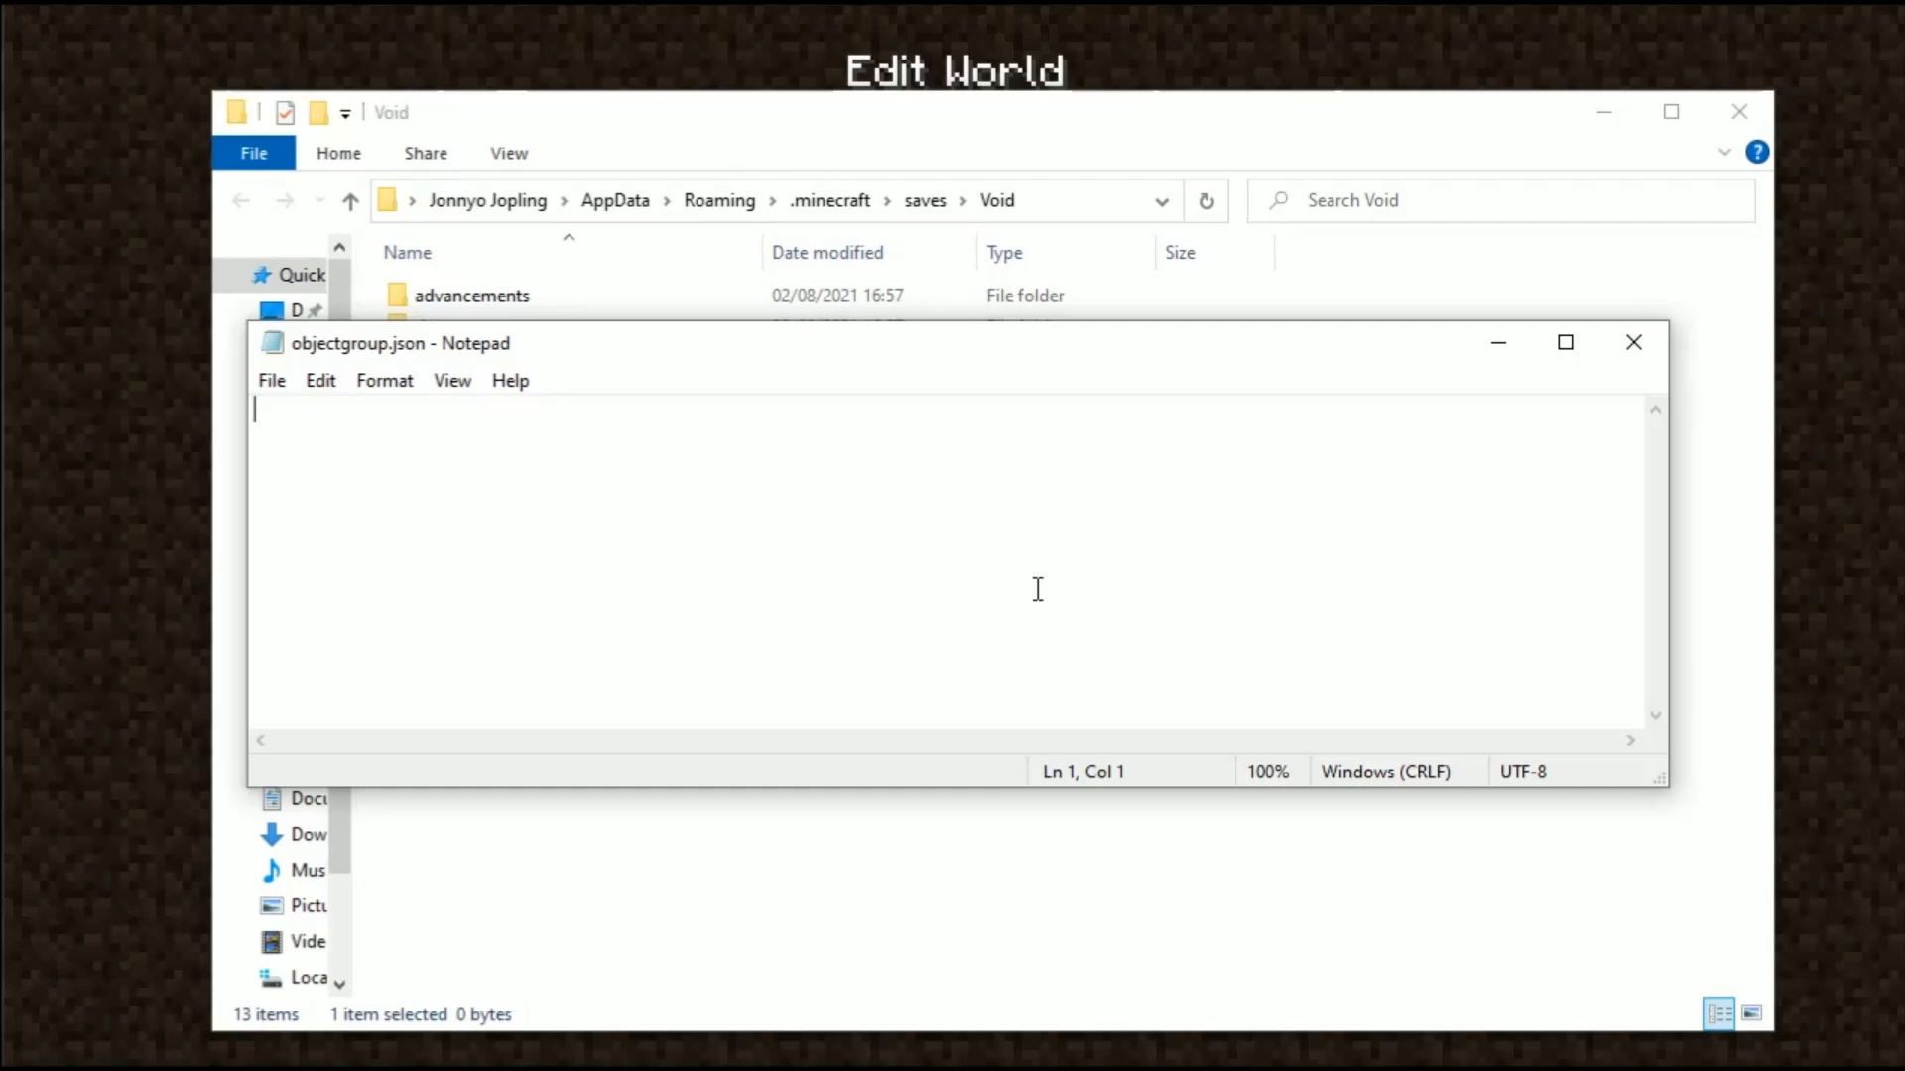
pyautogui.moveTo(627, 348); pyautogui.dragTo(741, 478)
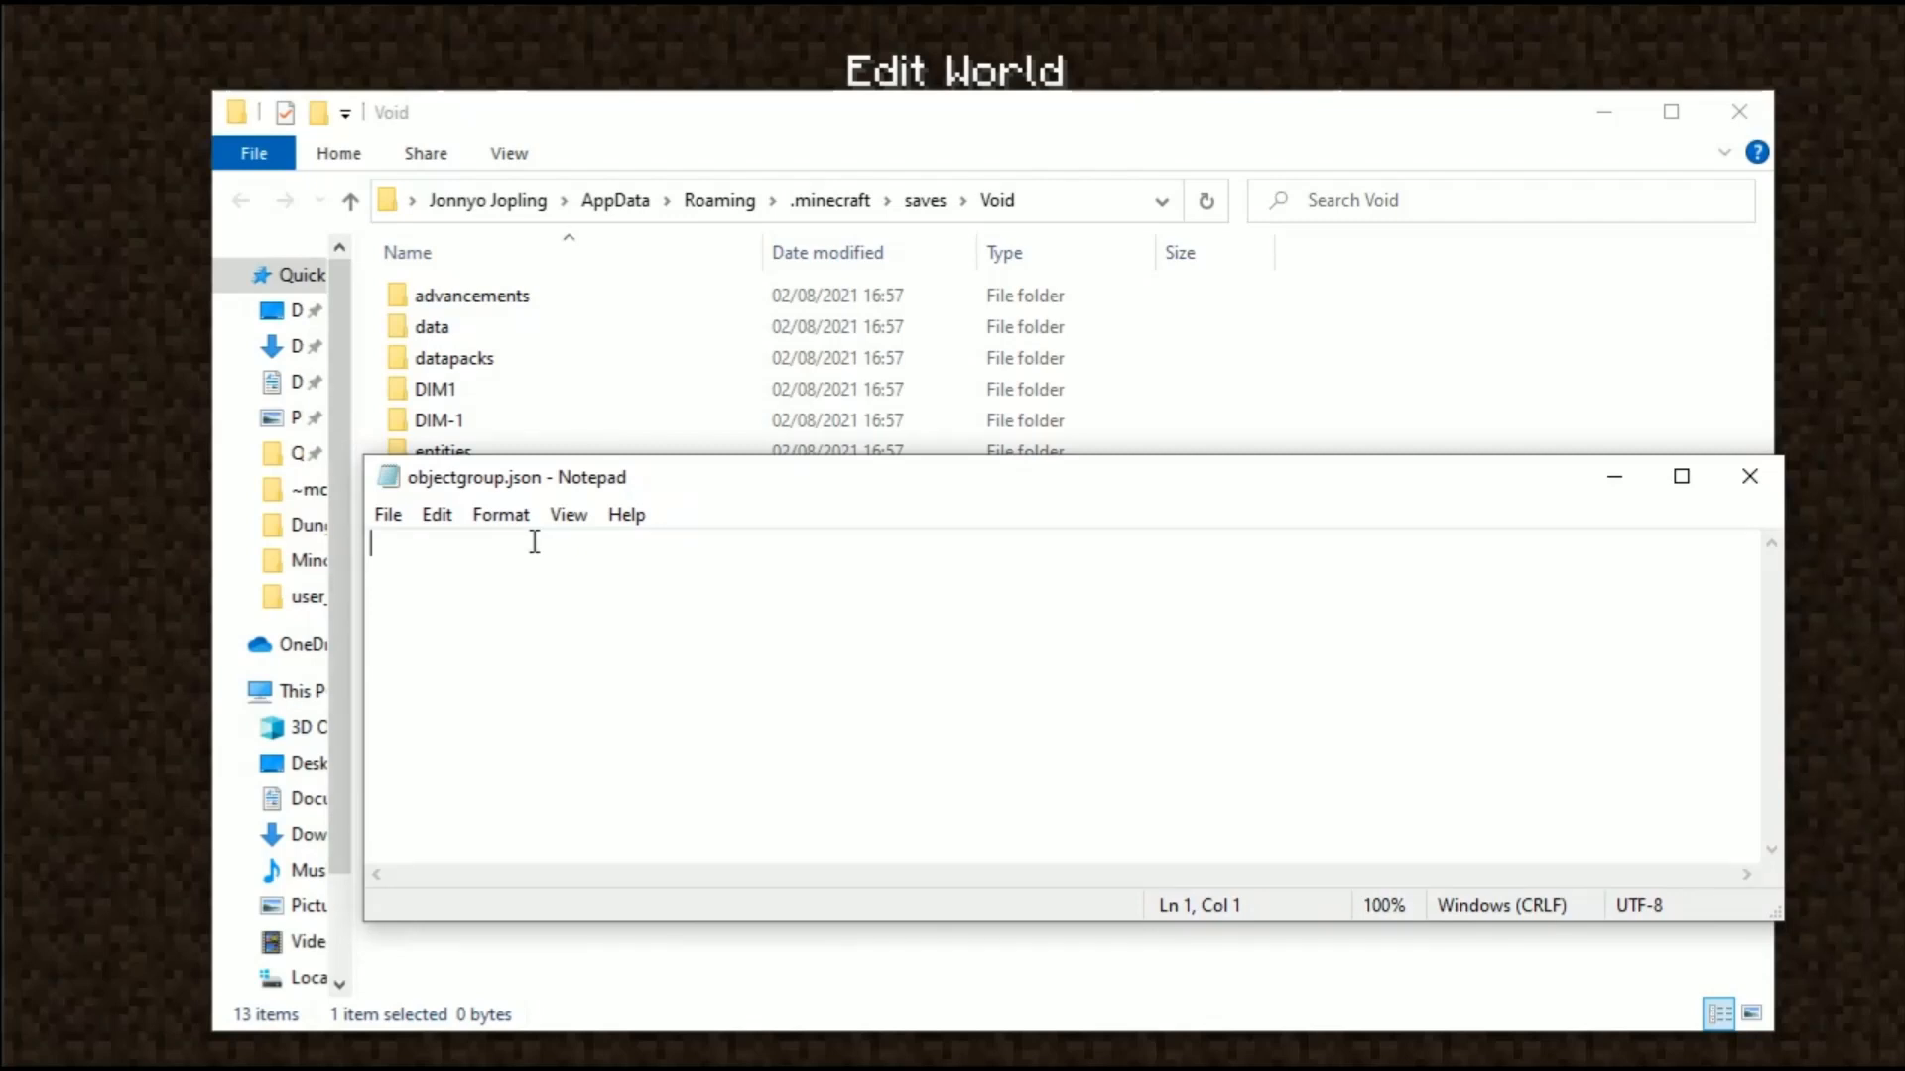
pyautogui.click(124, 118)
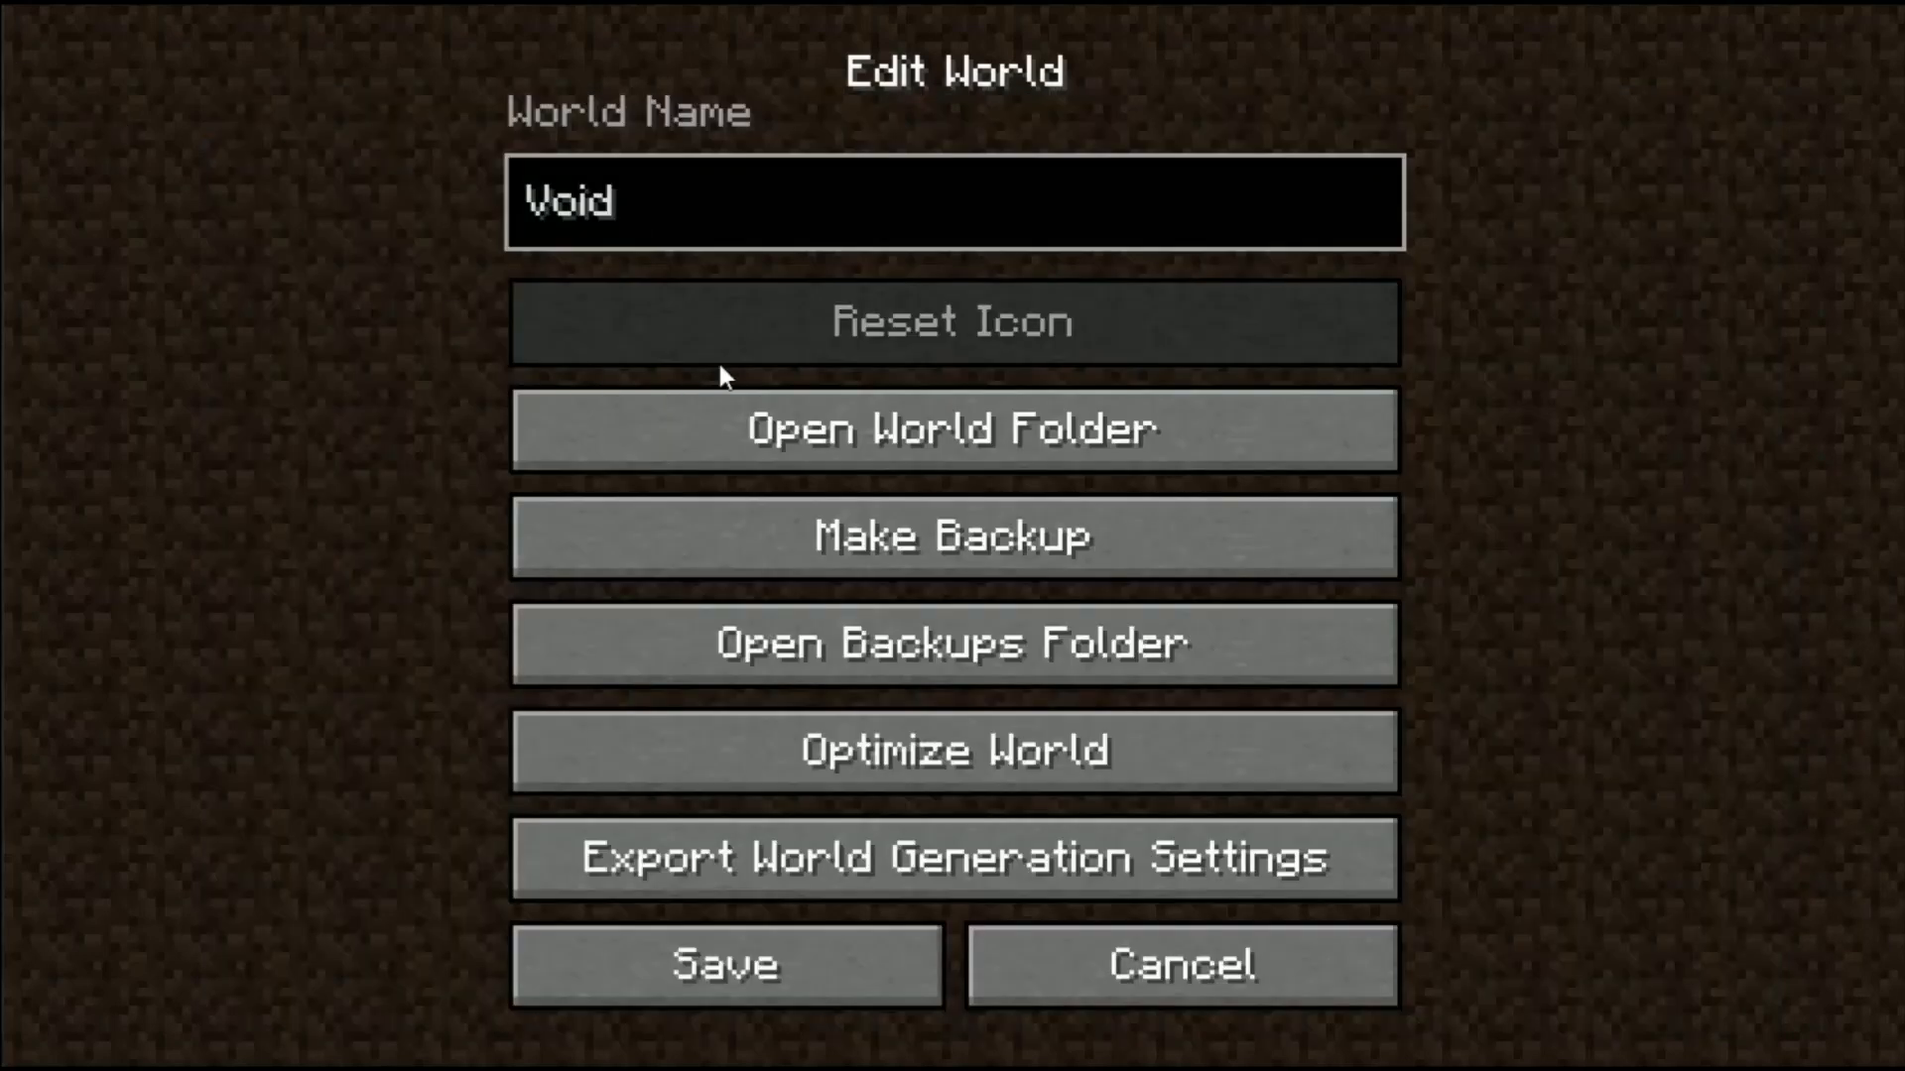
pyautogui.click(1159, 1004)
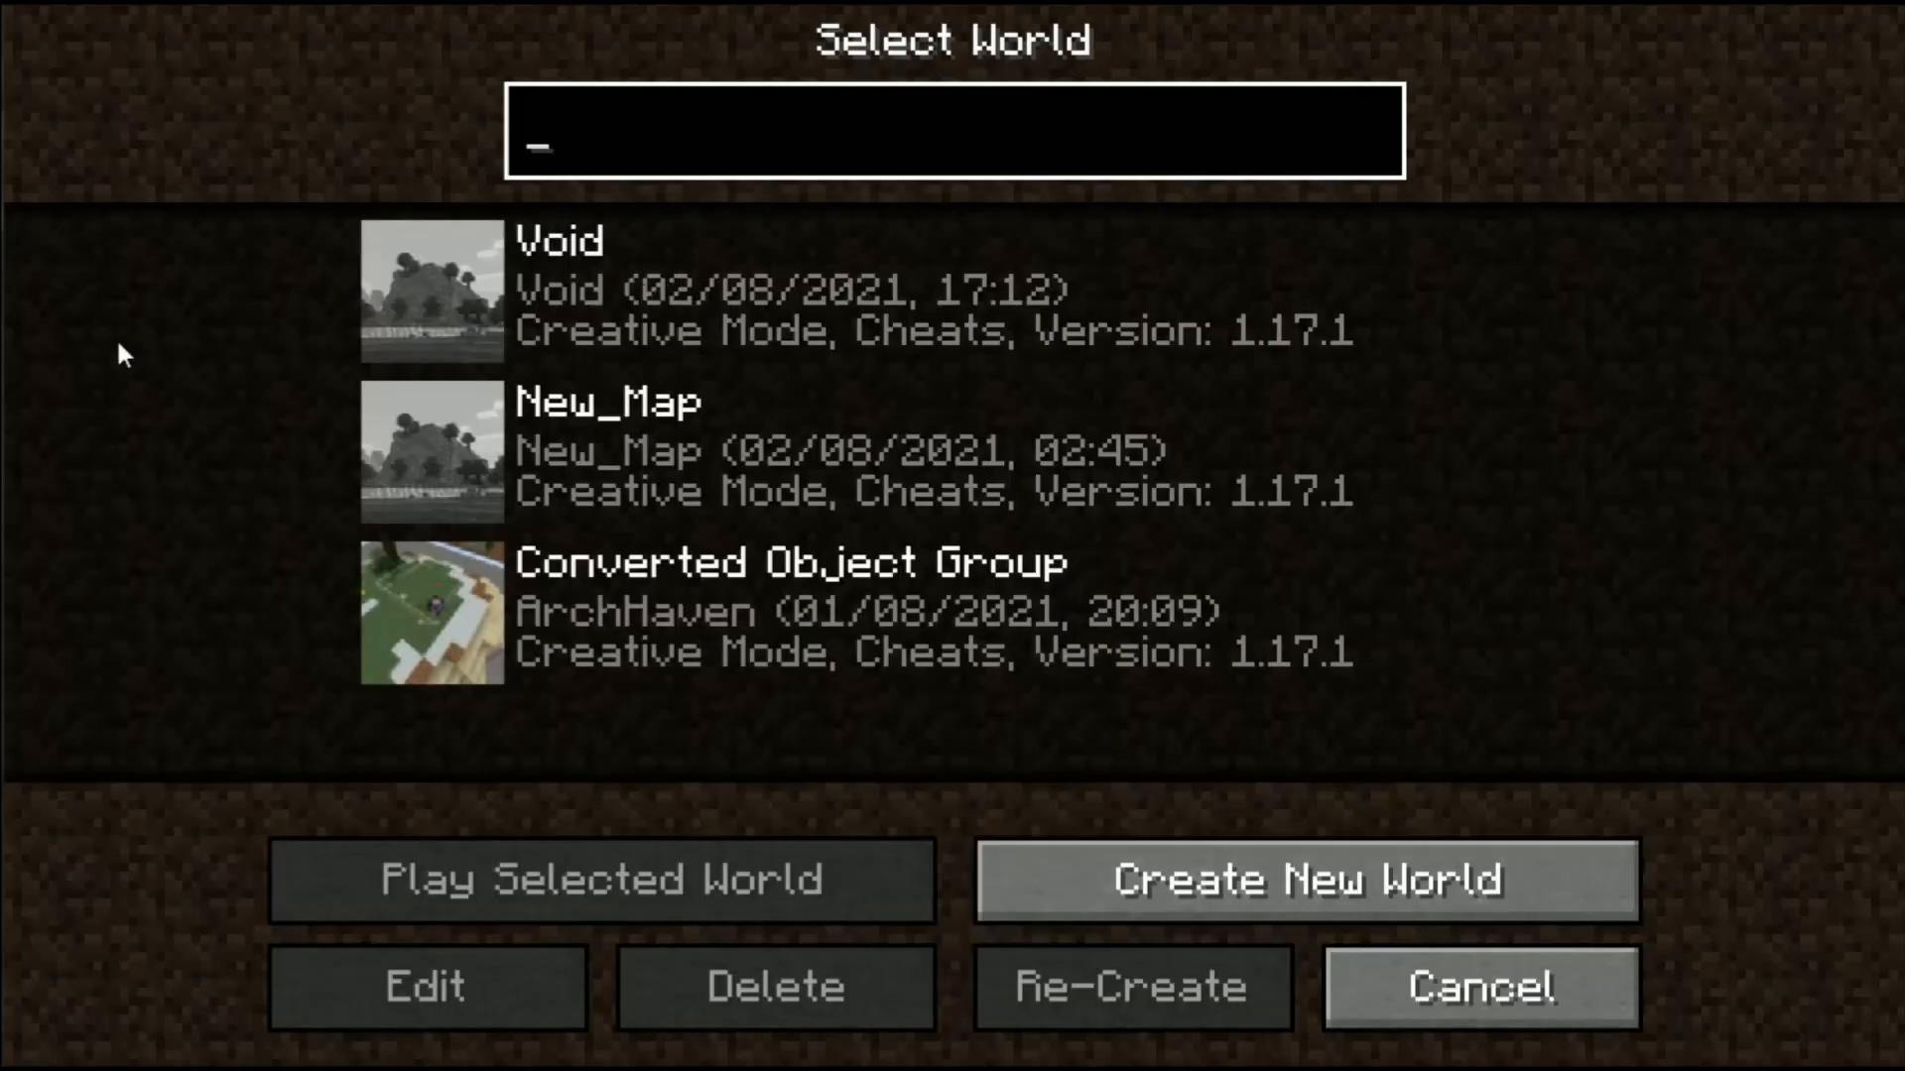
# Step: Load the Void world and fly down outside the stone rooms to the lowest outer corner block
pyautogui.click(691, 297)
pyautogui.click(622, 862)
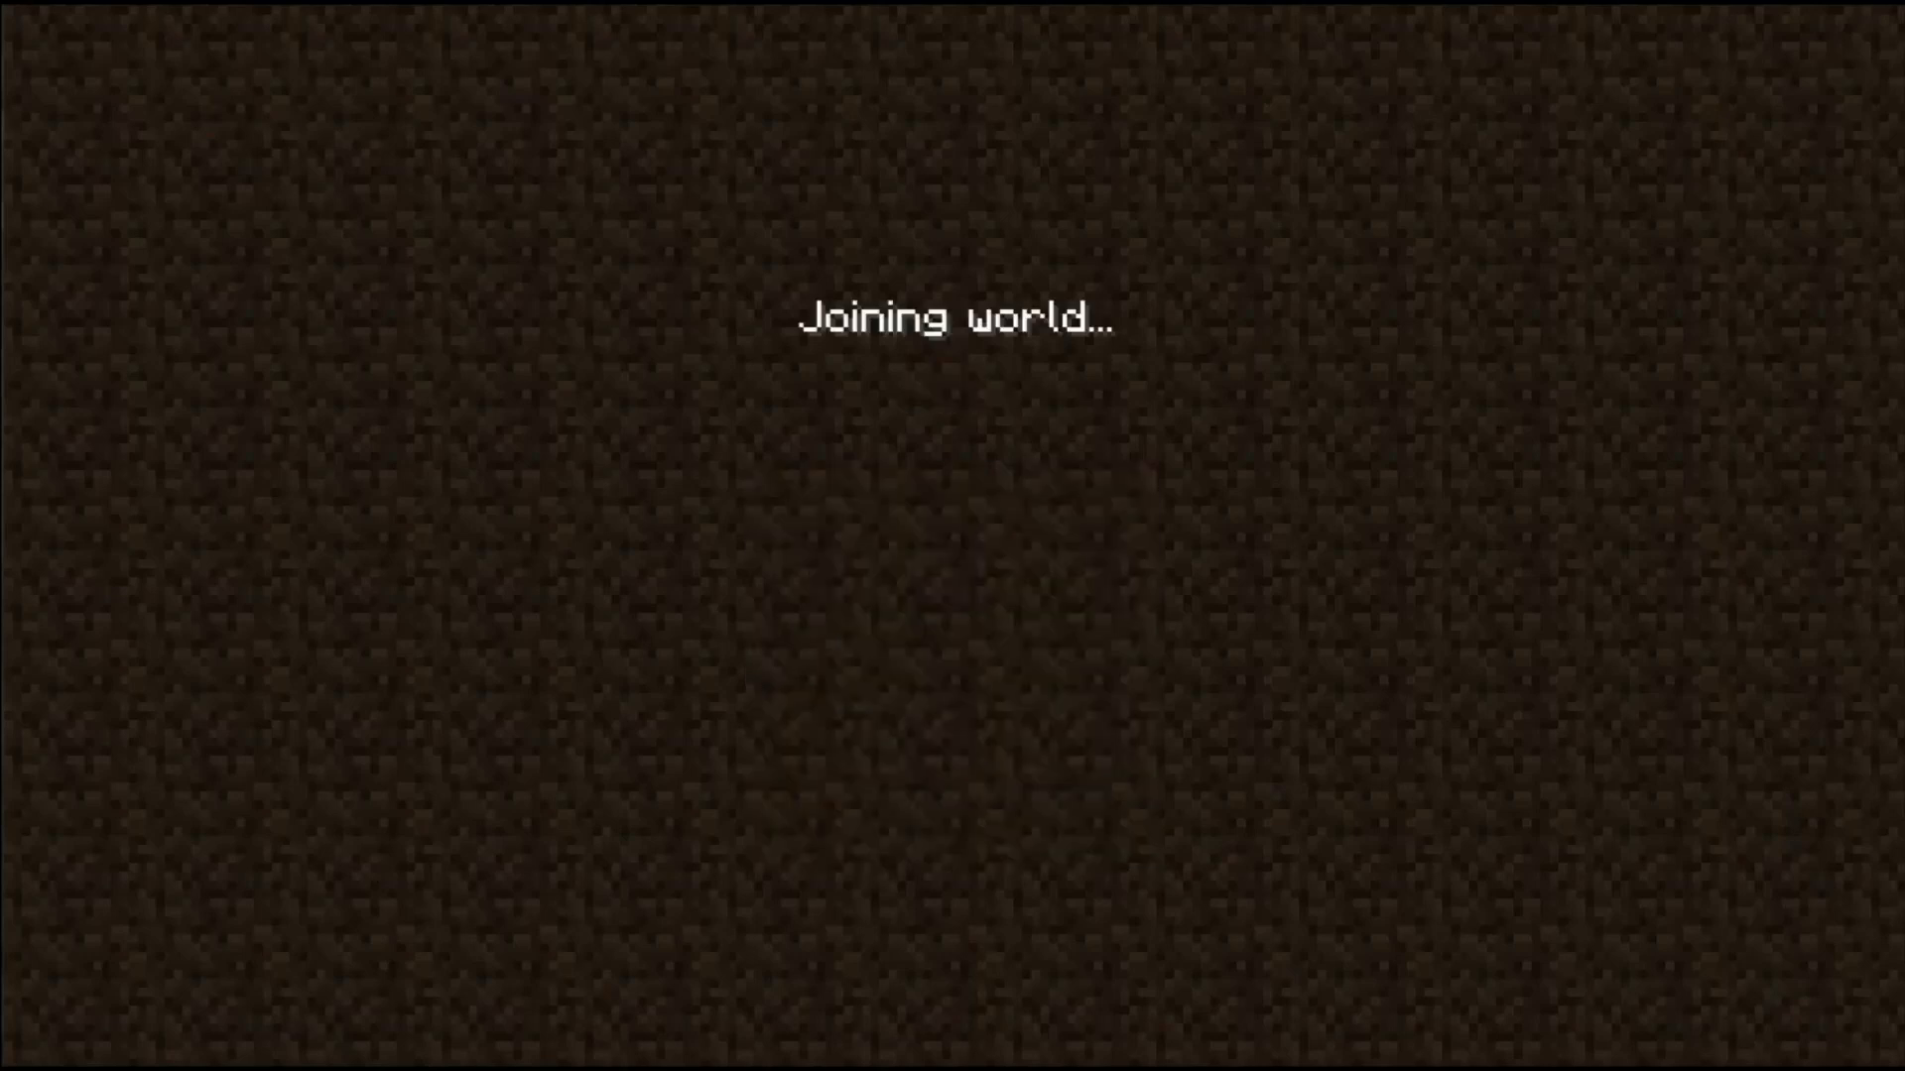
pyautogui.press('space')
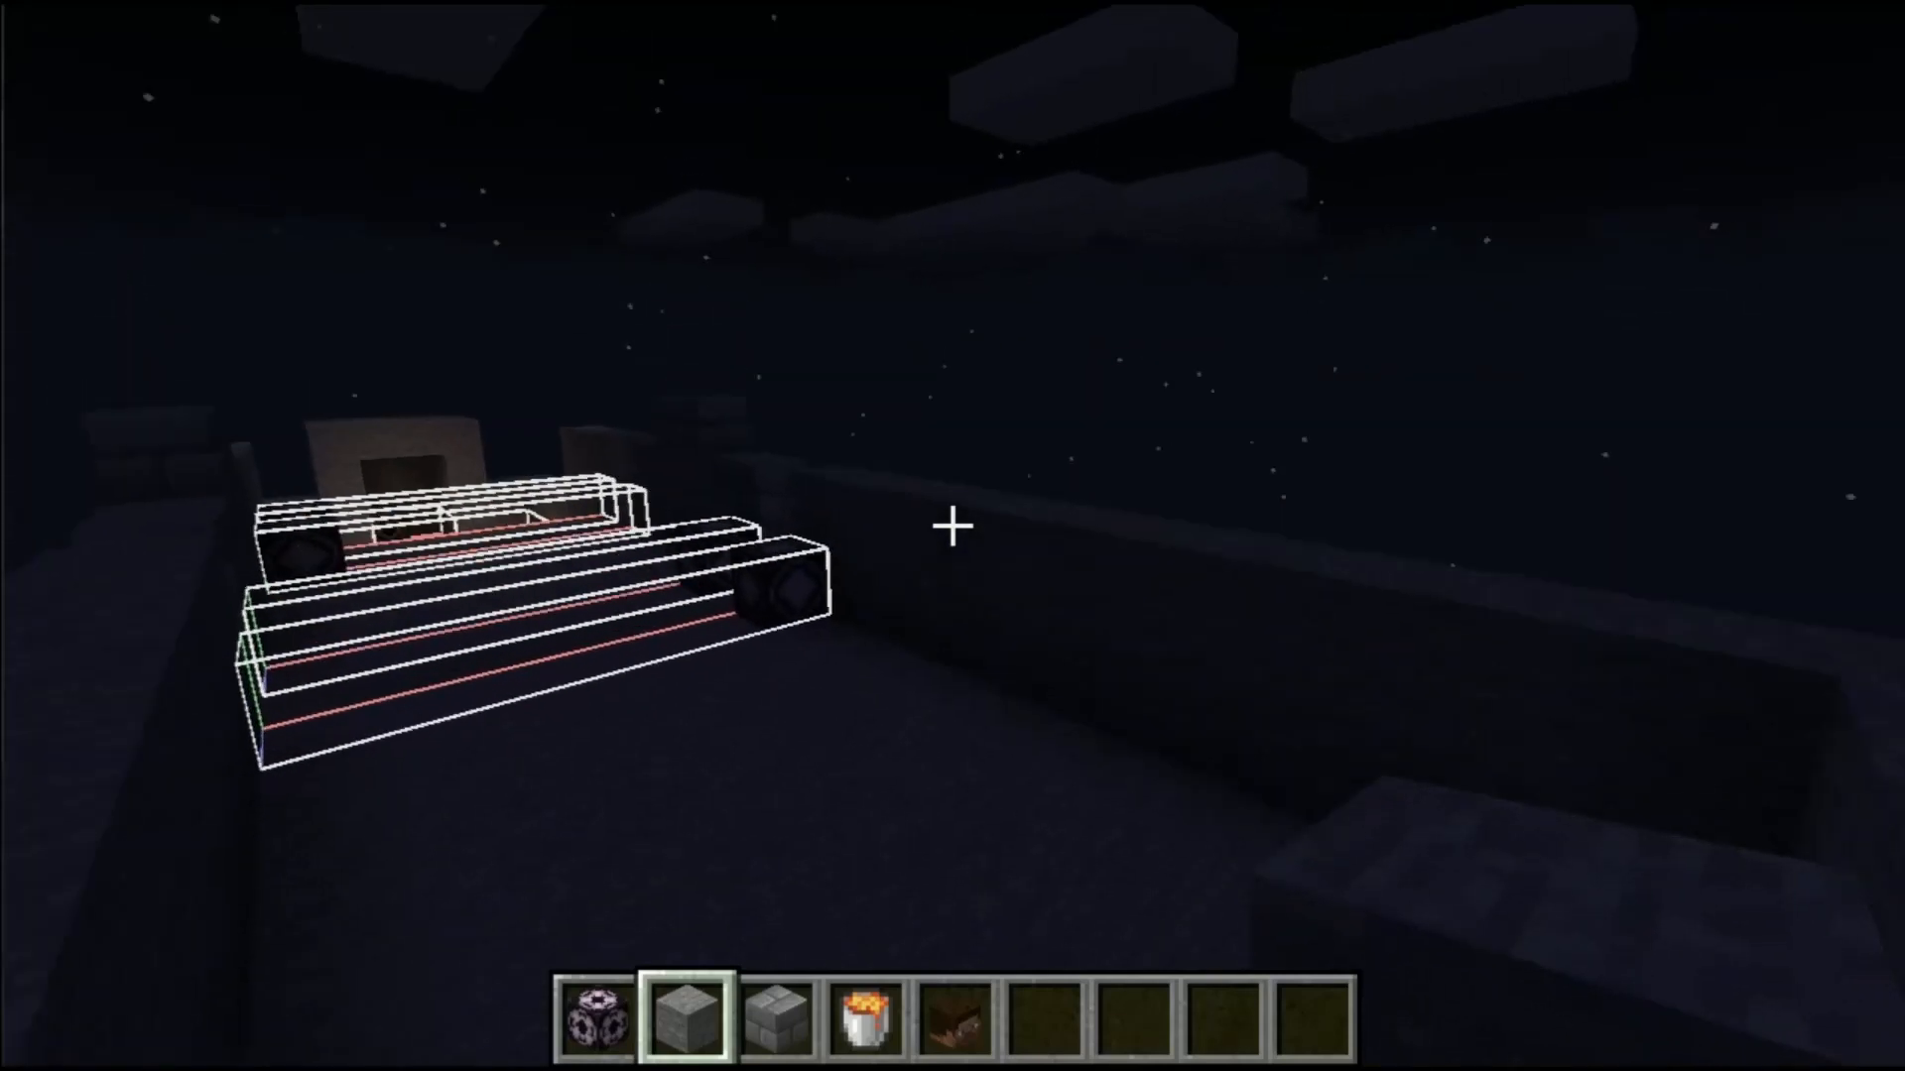
pyautogui.press('shift')
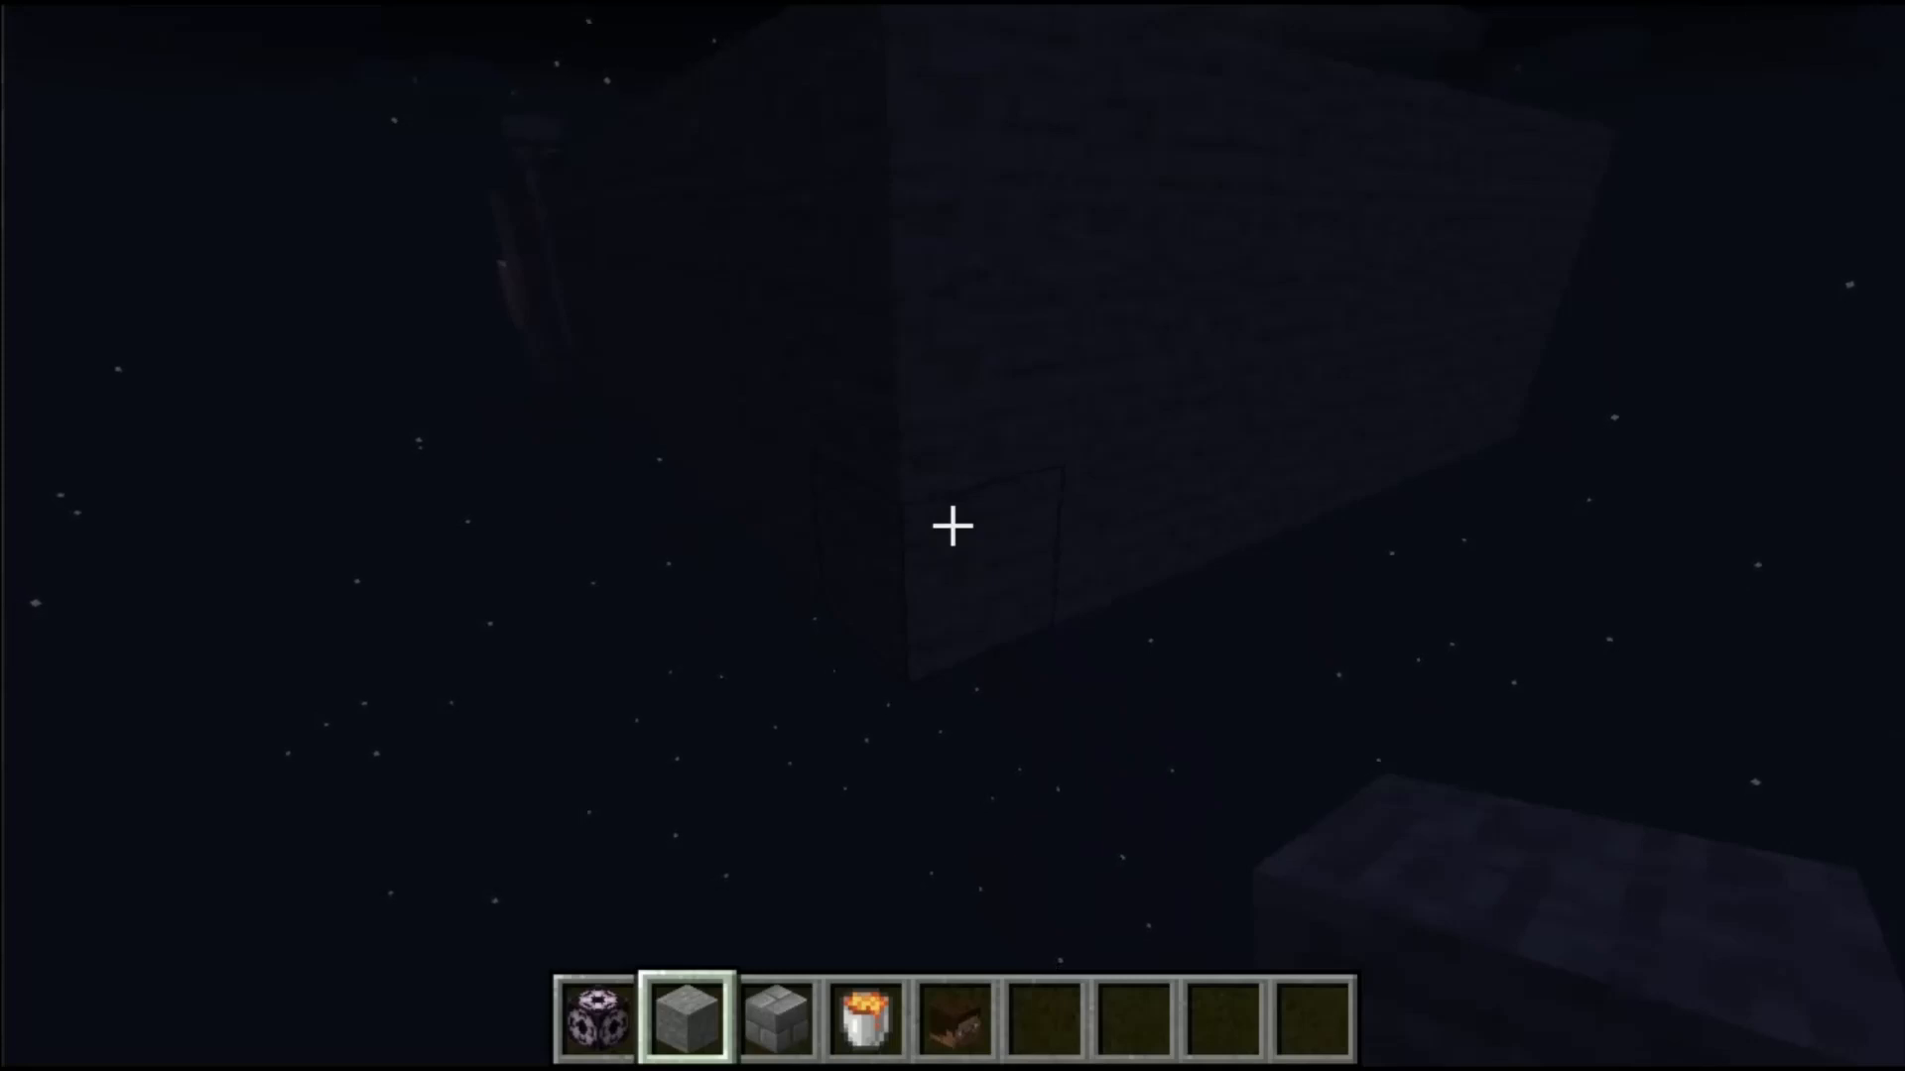
# Step: Show the debug information, read the targeted coordinates of the room's bottom corner block, and pause the game
pyautogui.press('F3')
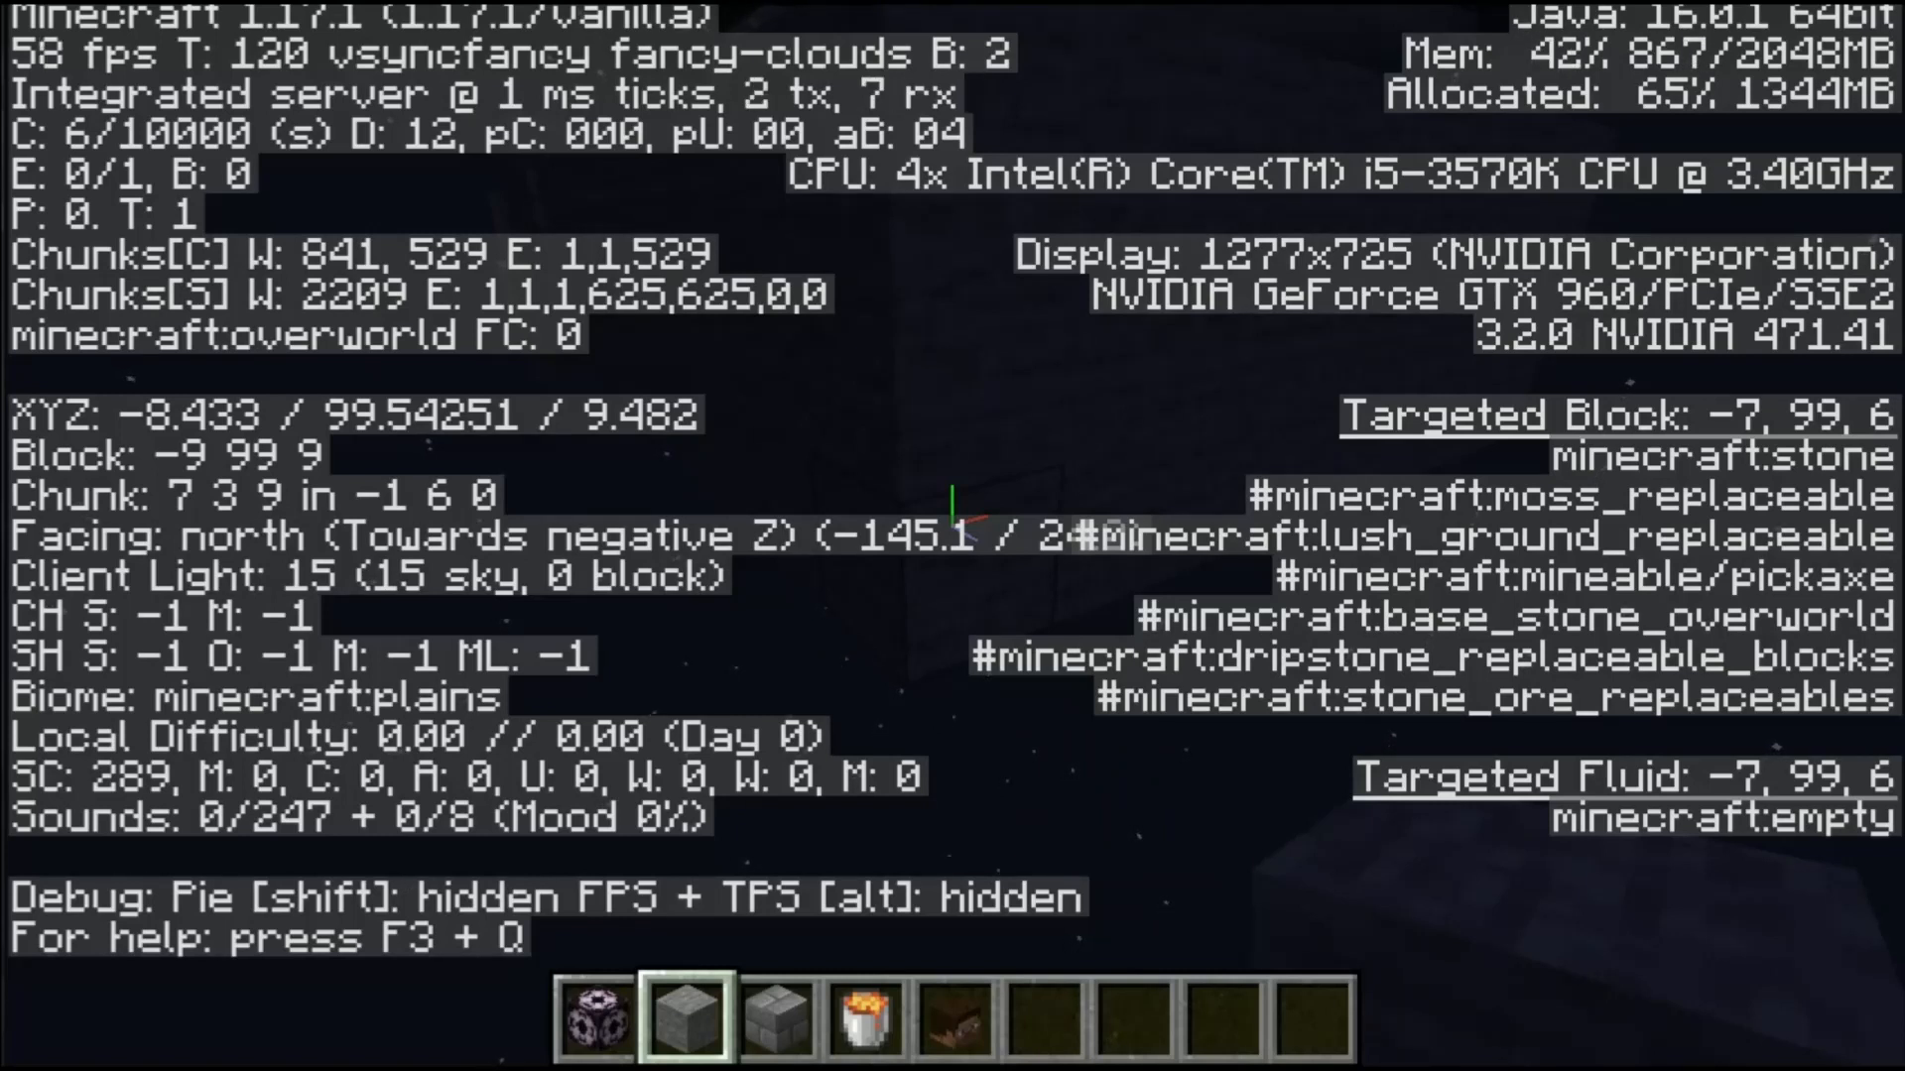
pyautogui.press('w')
pyautogui.press('w')
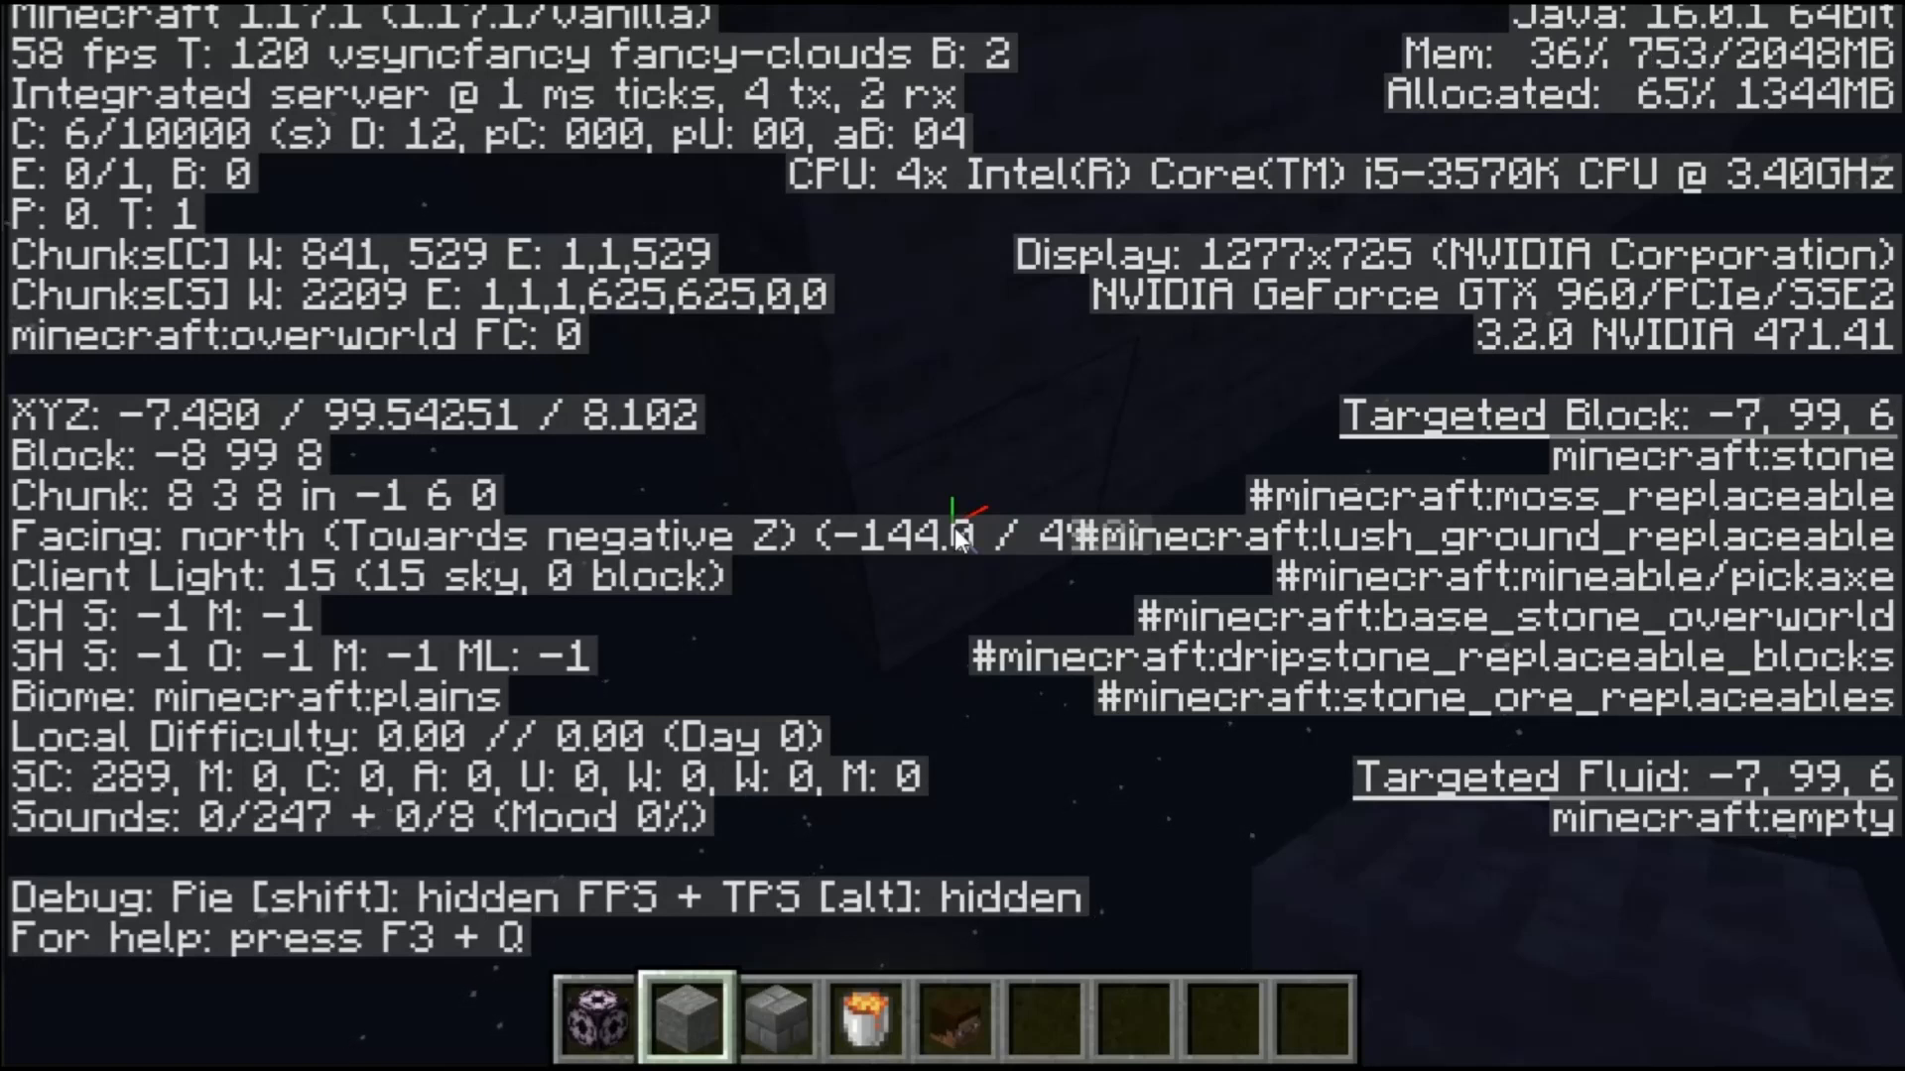
pyautogui.press('Escape')
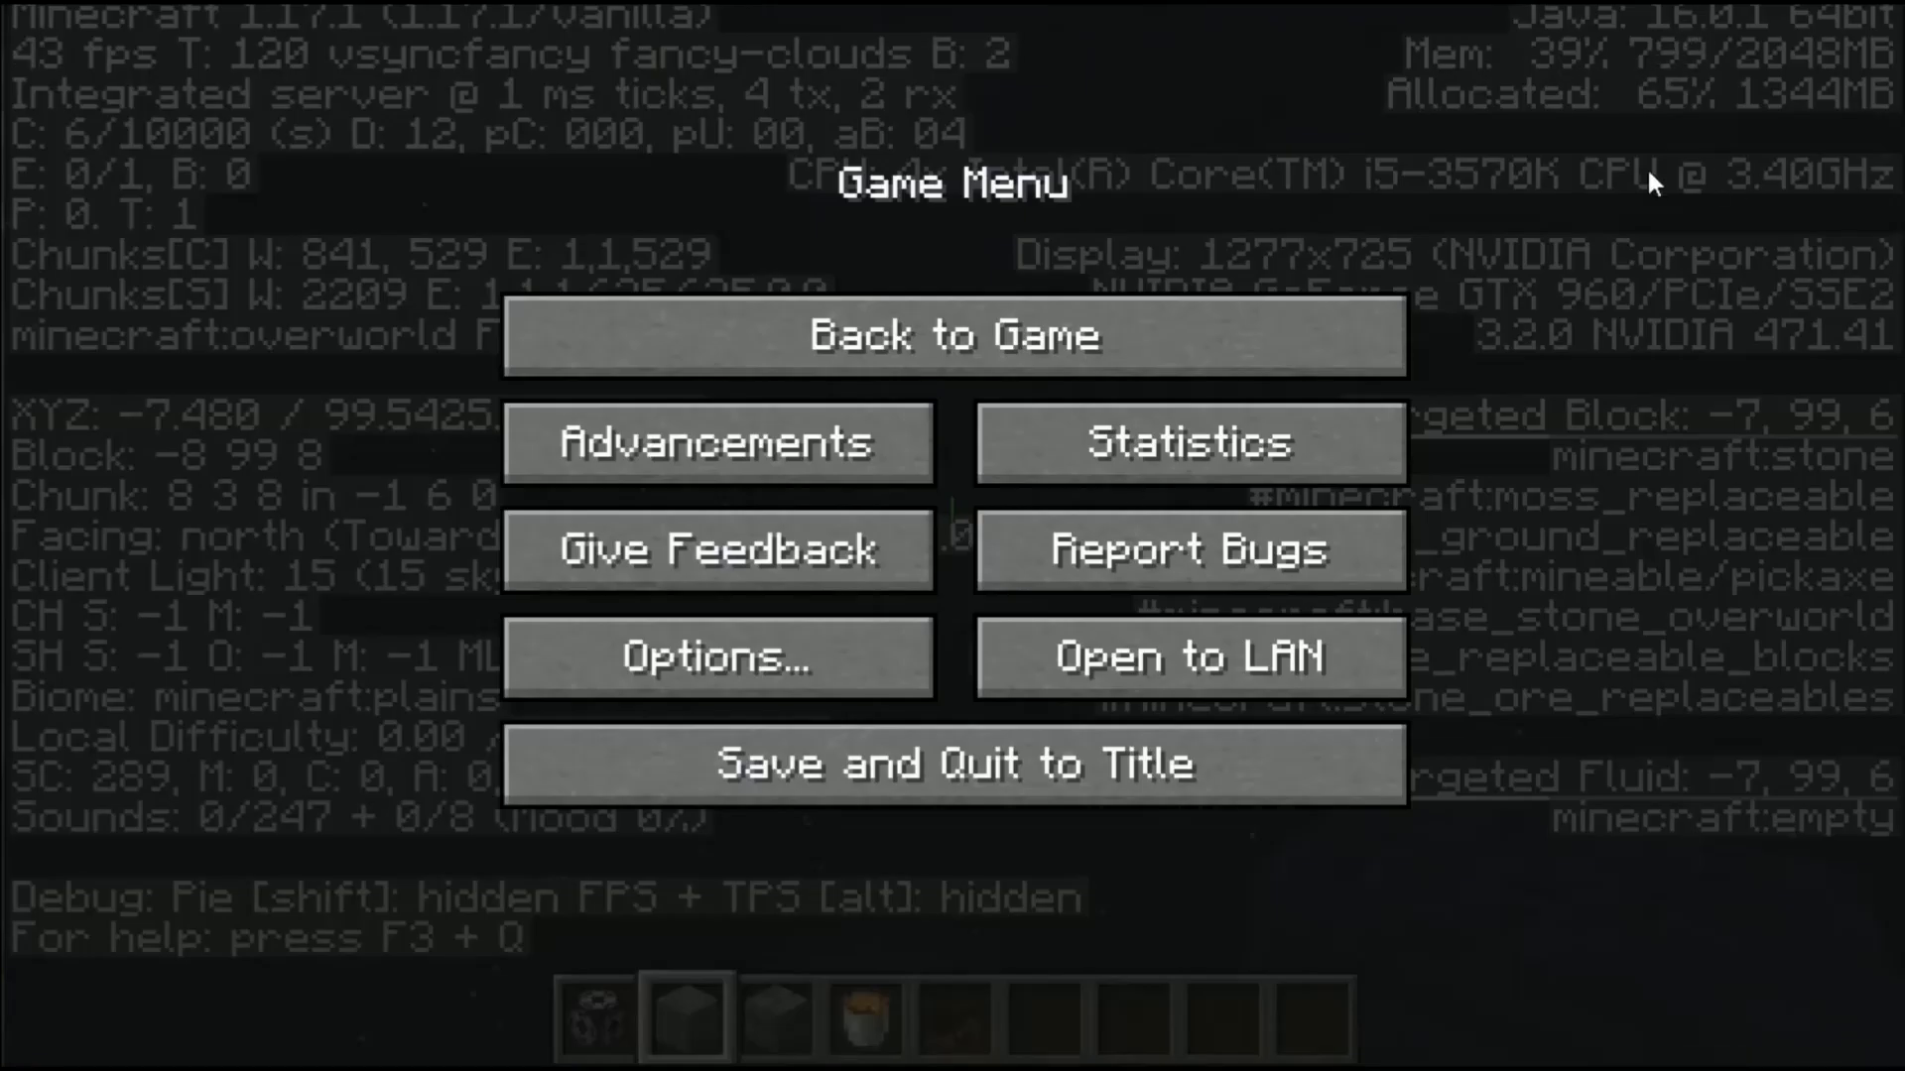
# Step: Switch to the objectgroup.json file in Notepad and place the text cursor in the document
pyautogui.moveTo(1060, 1069)
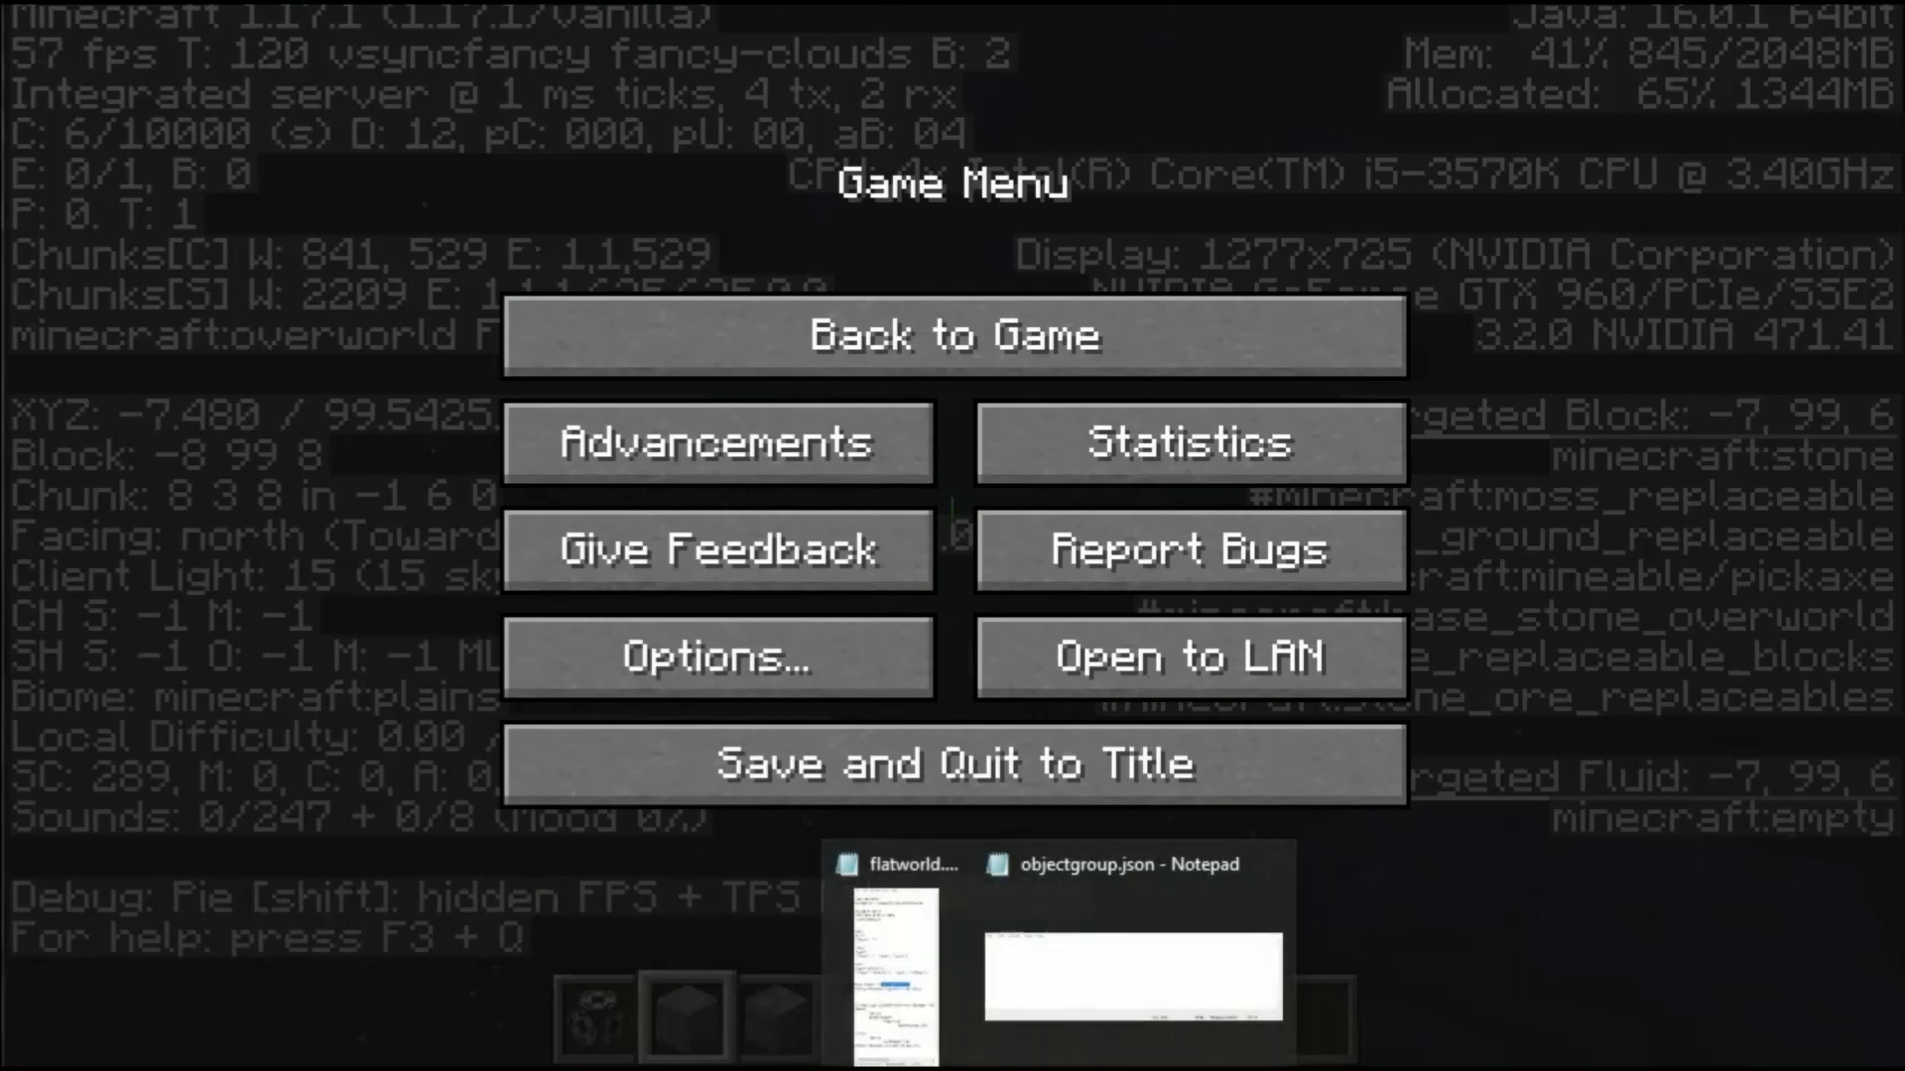
pyautogui.click(1124, 998)
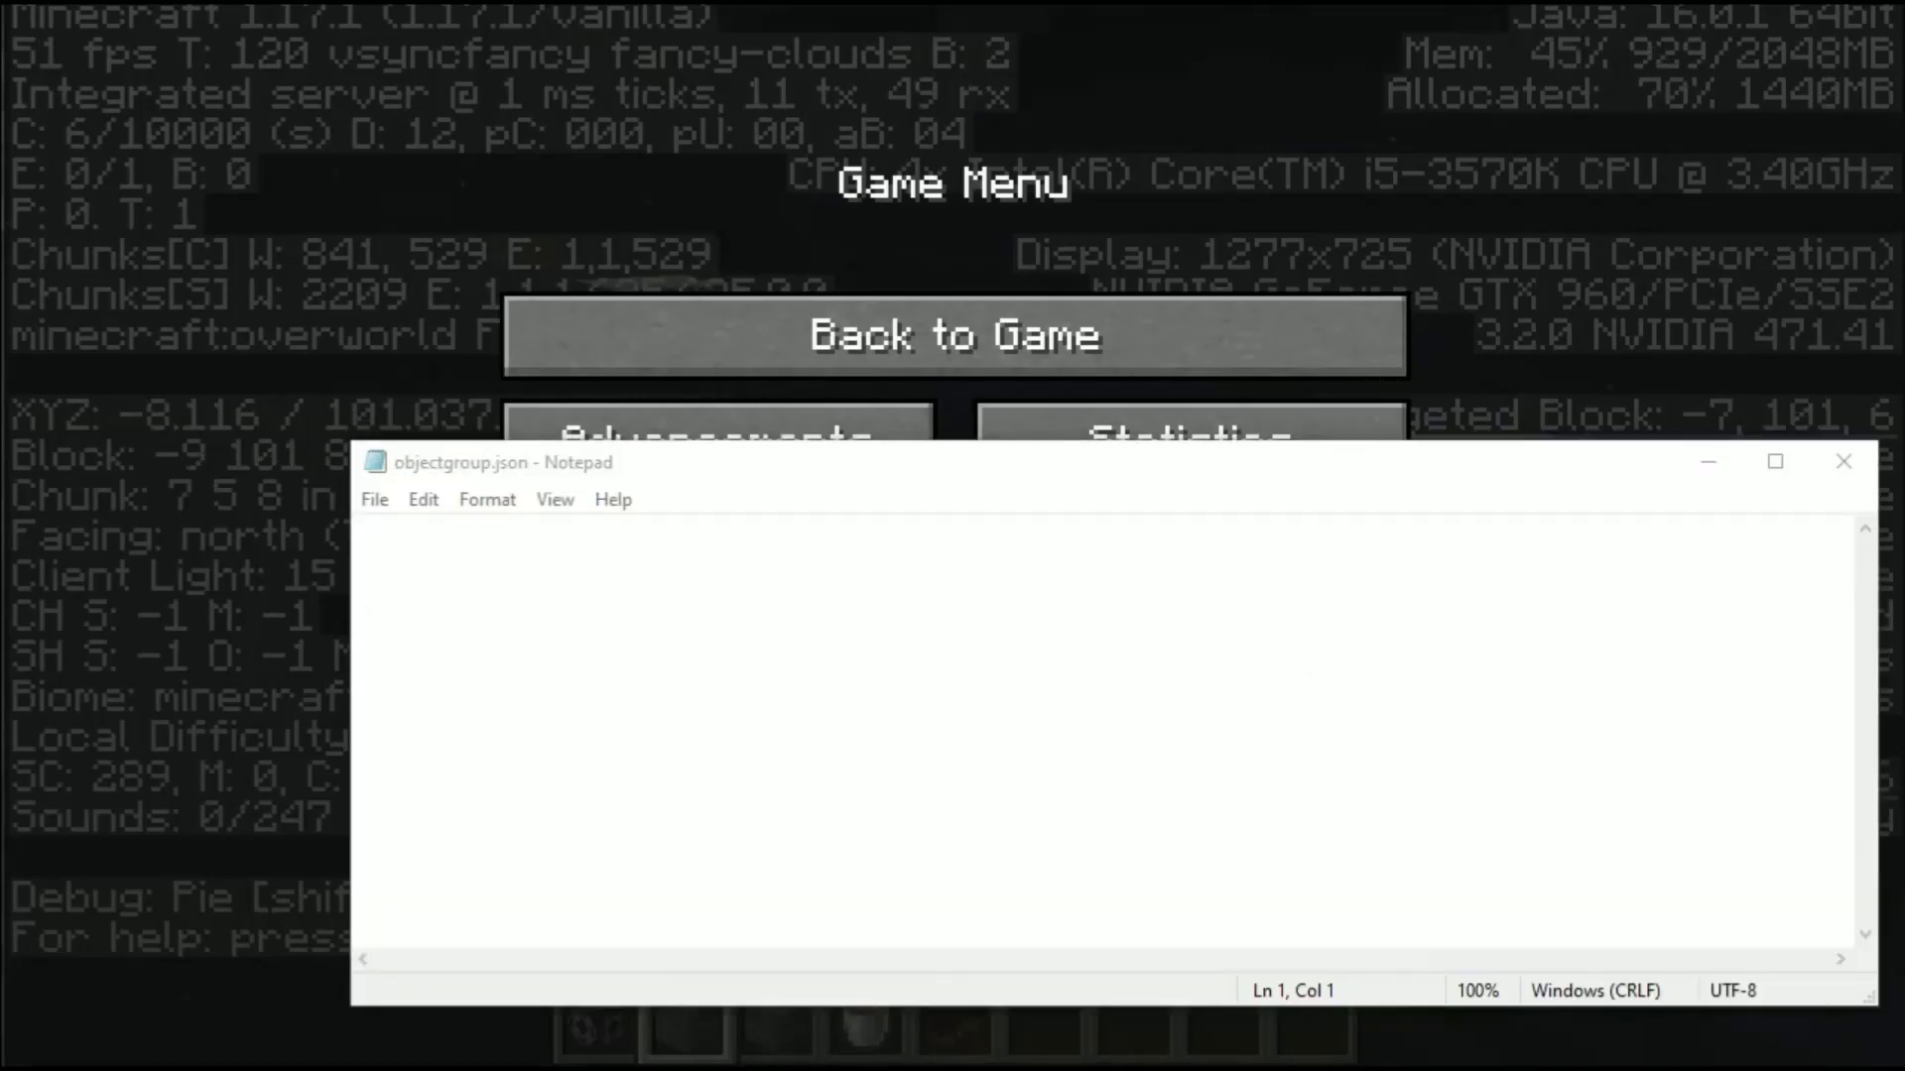
pyautogui.click(1551, 564)
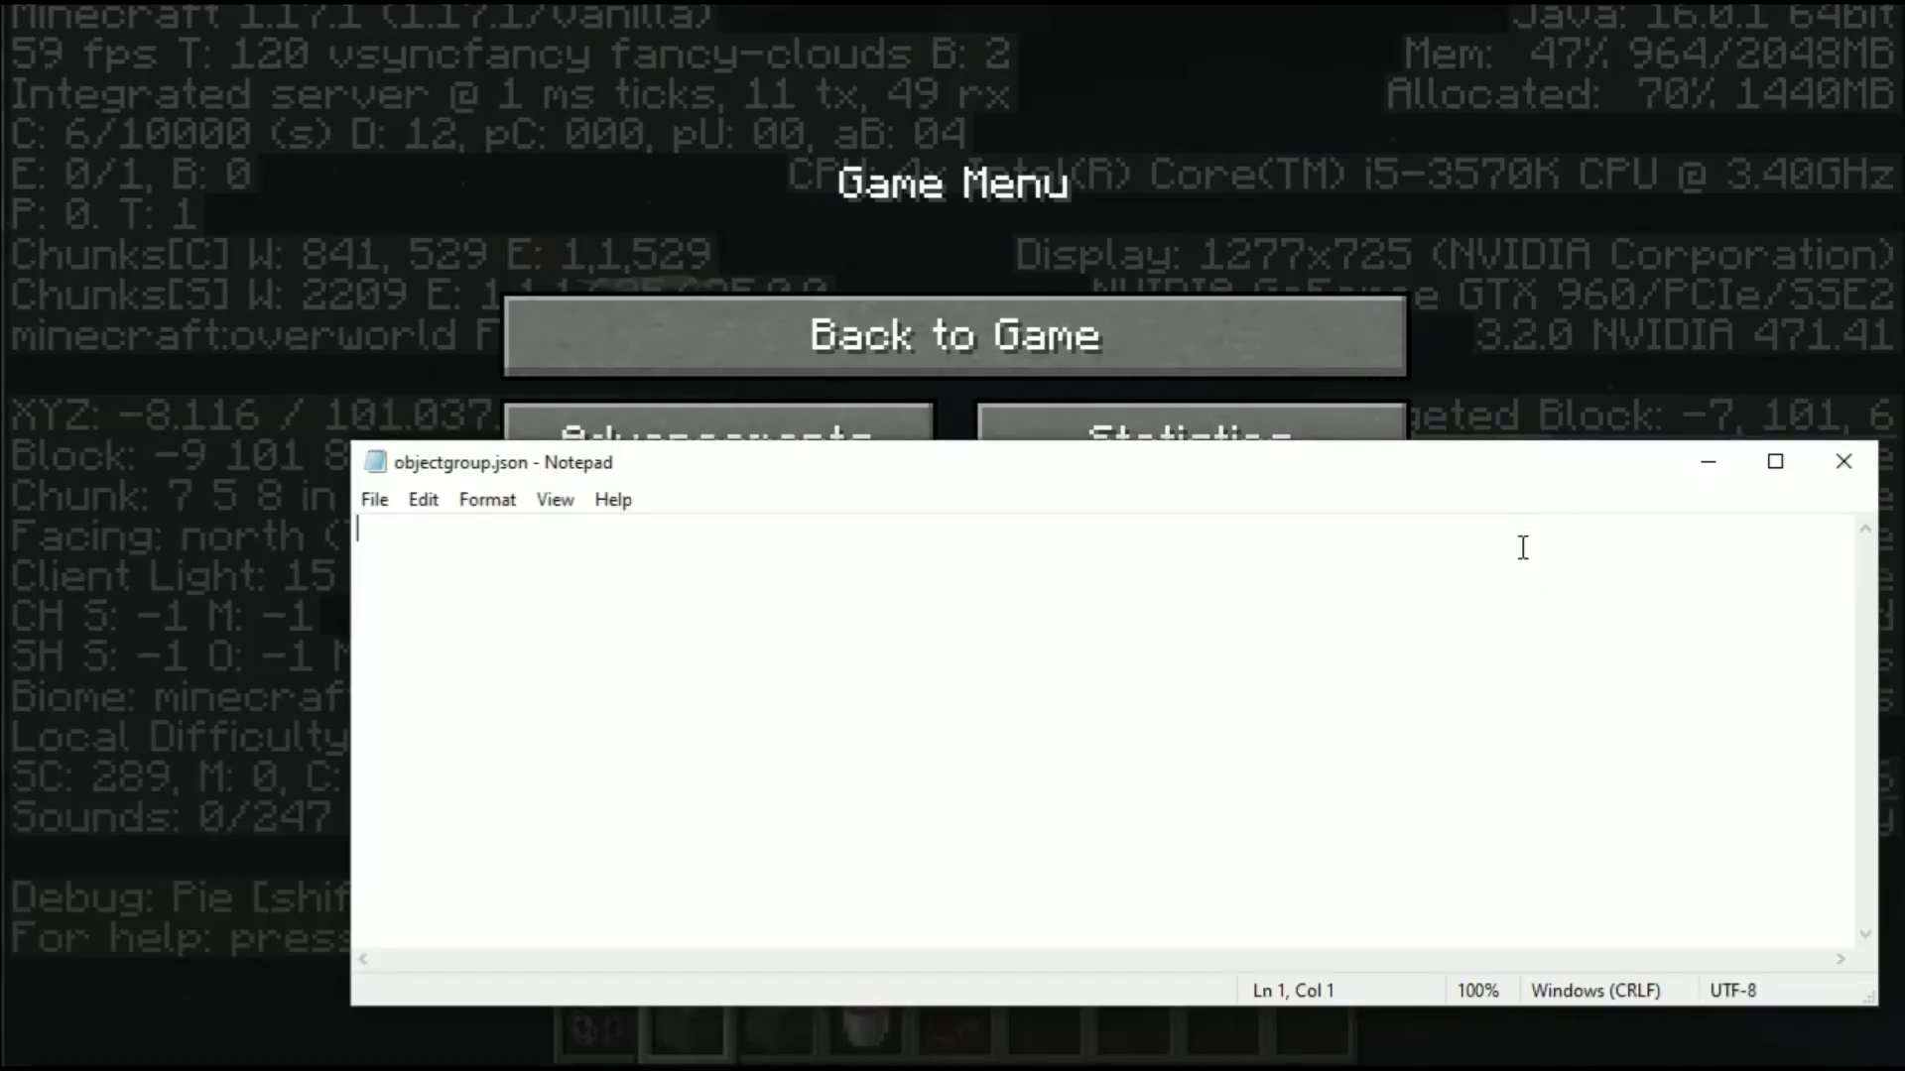
# Step: Switch to the Tile Objectgroup Generator page in the browser and set the tile ID to main1
pyautogui.click(1161, 1069)
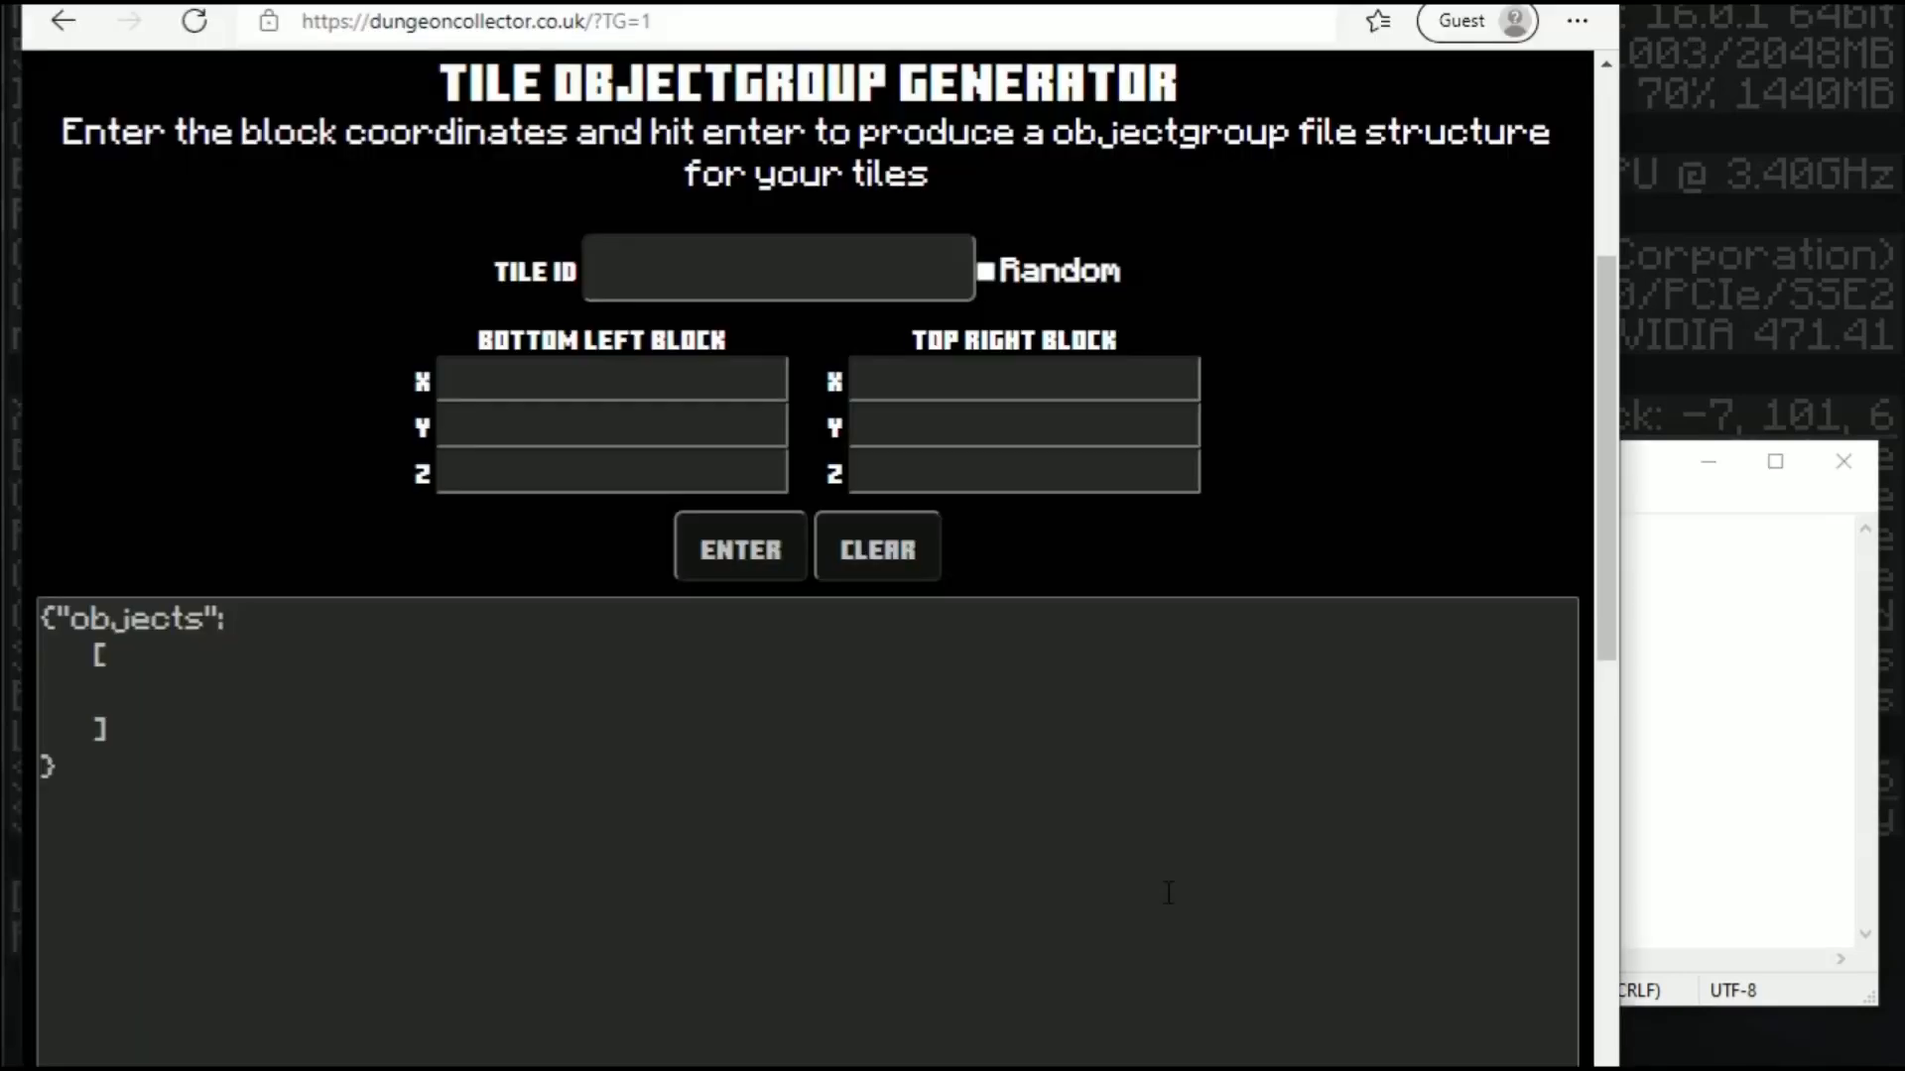
pyautogui.click(303, 21)
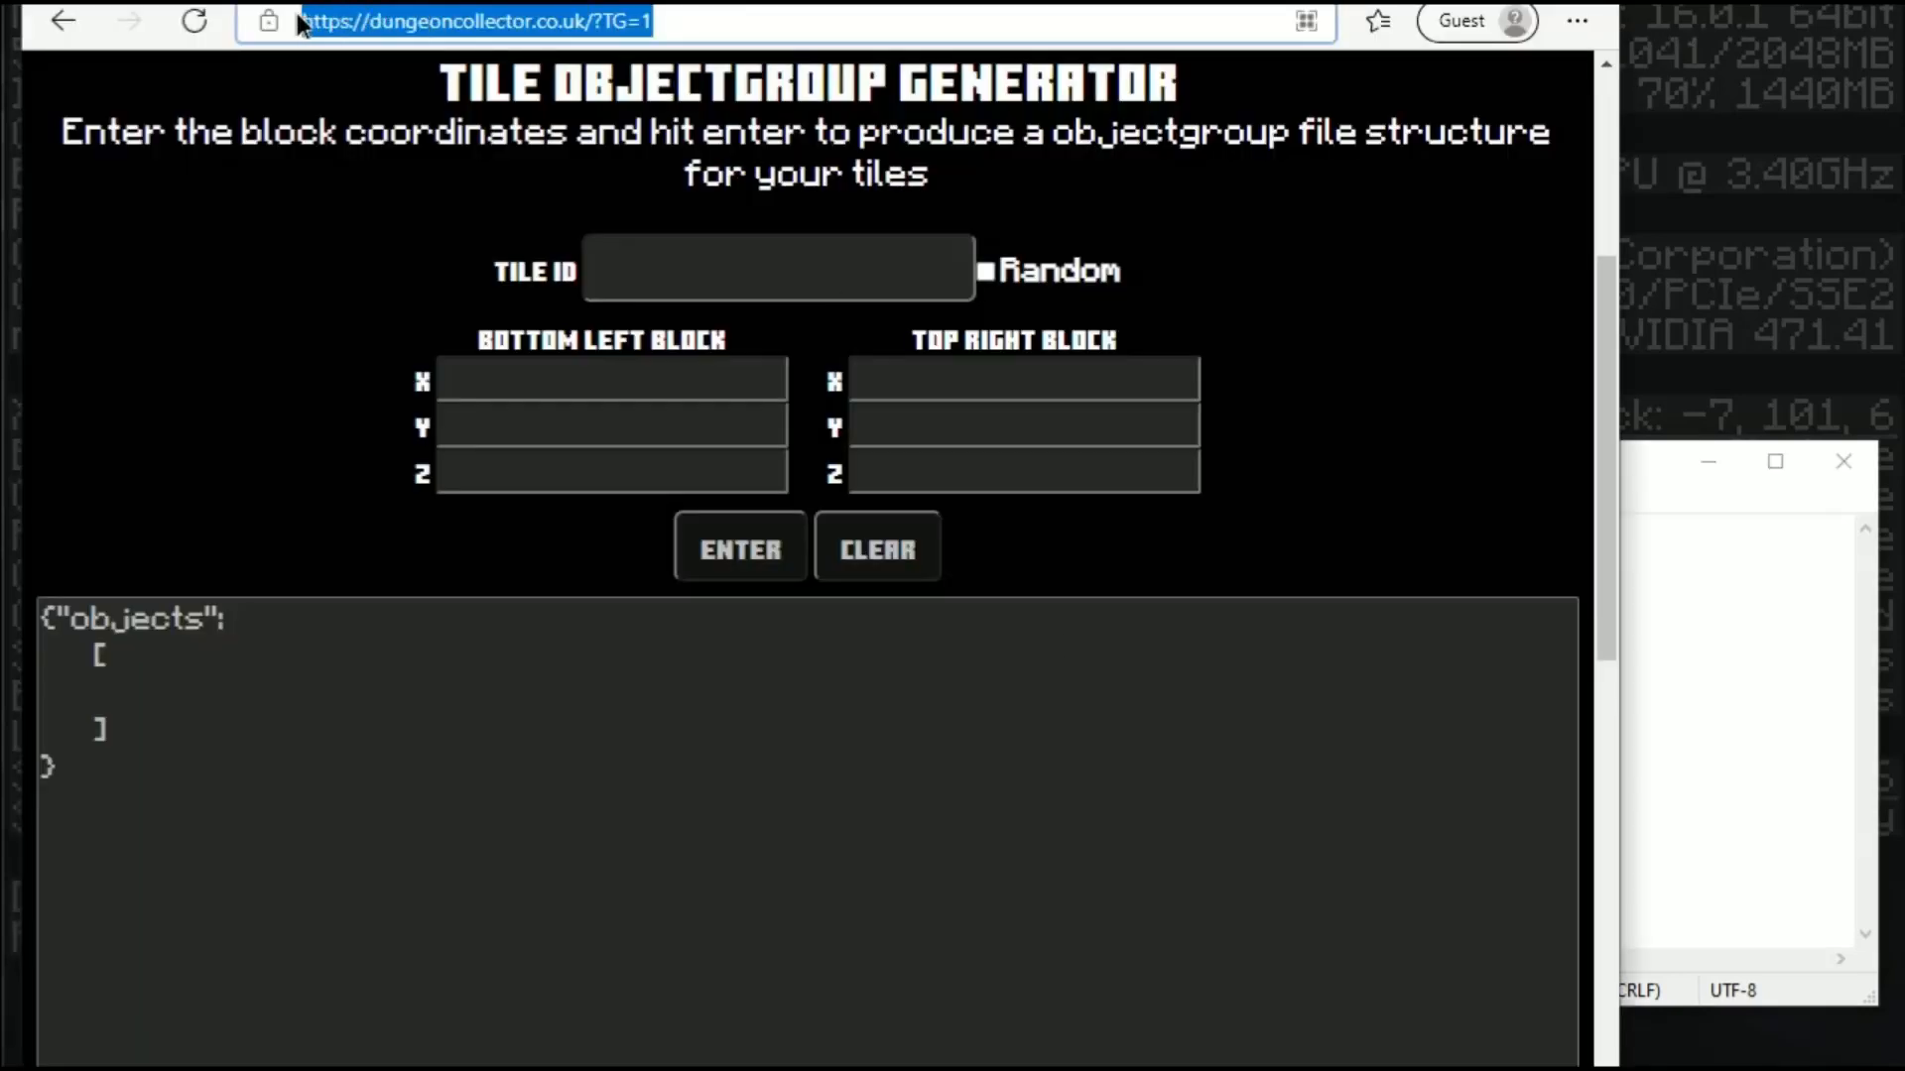
pyautogui.click(818, 290)
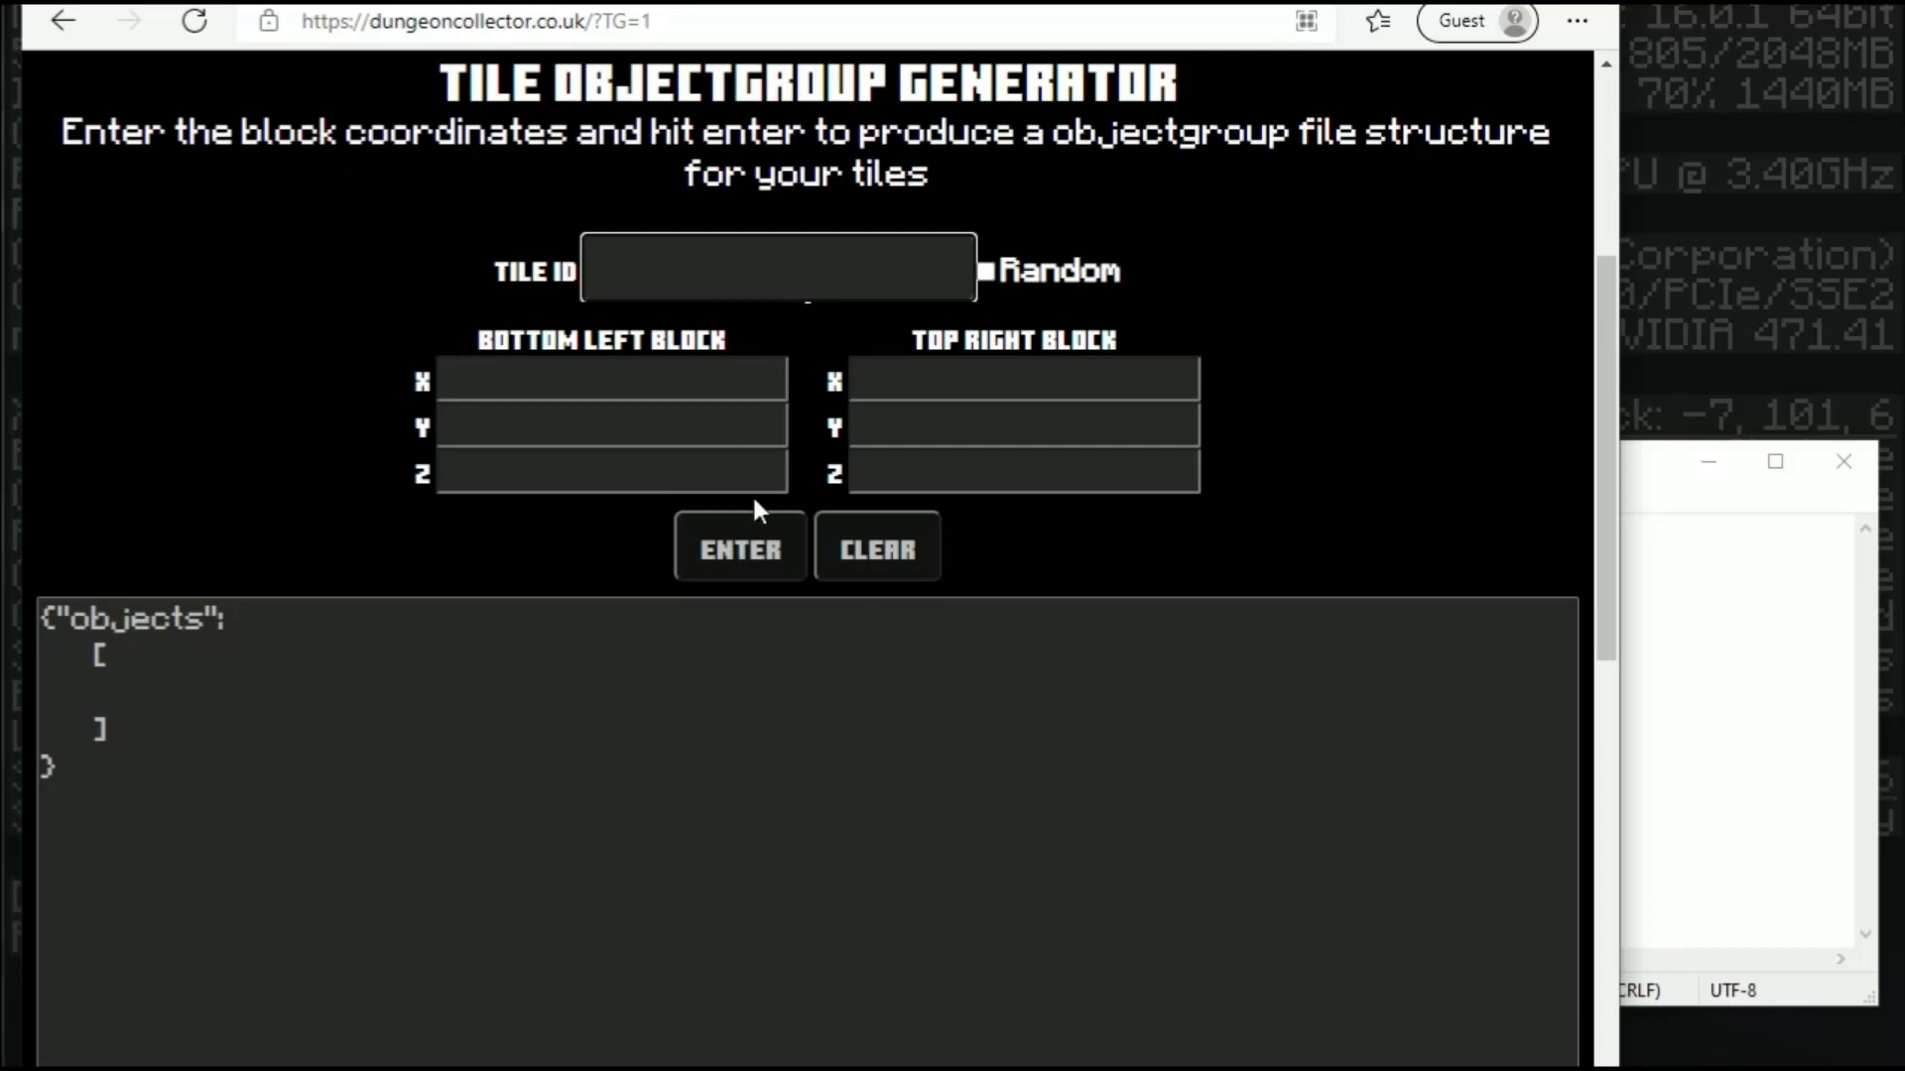
pyautogui.write('MIAN')
pyautogui.write('AIN1')
# Step: Check the targeted corner block in Minecraft and enter X -7, Y 99, Z 6 as main1's bottom left block in the generator
pyautogui.click(475, 390)
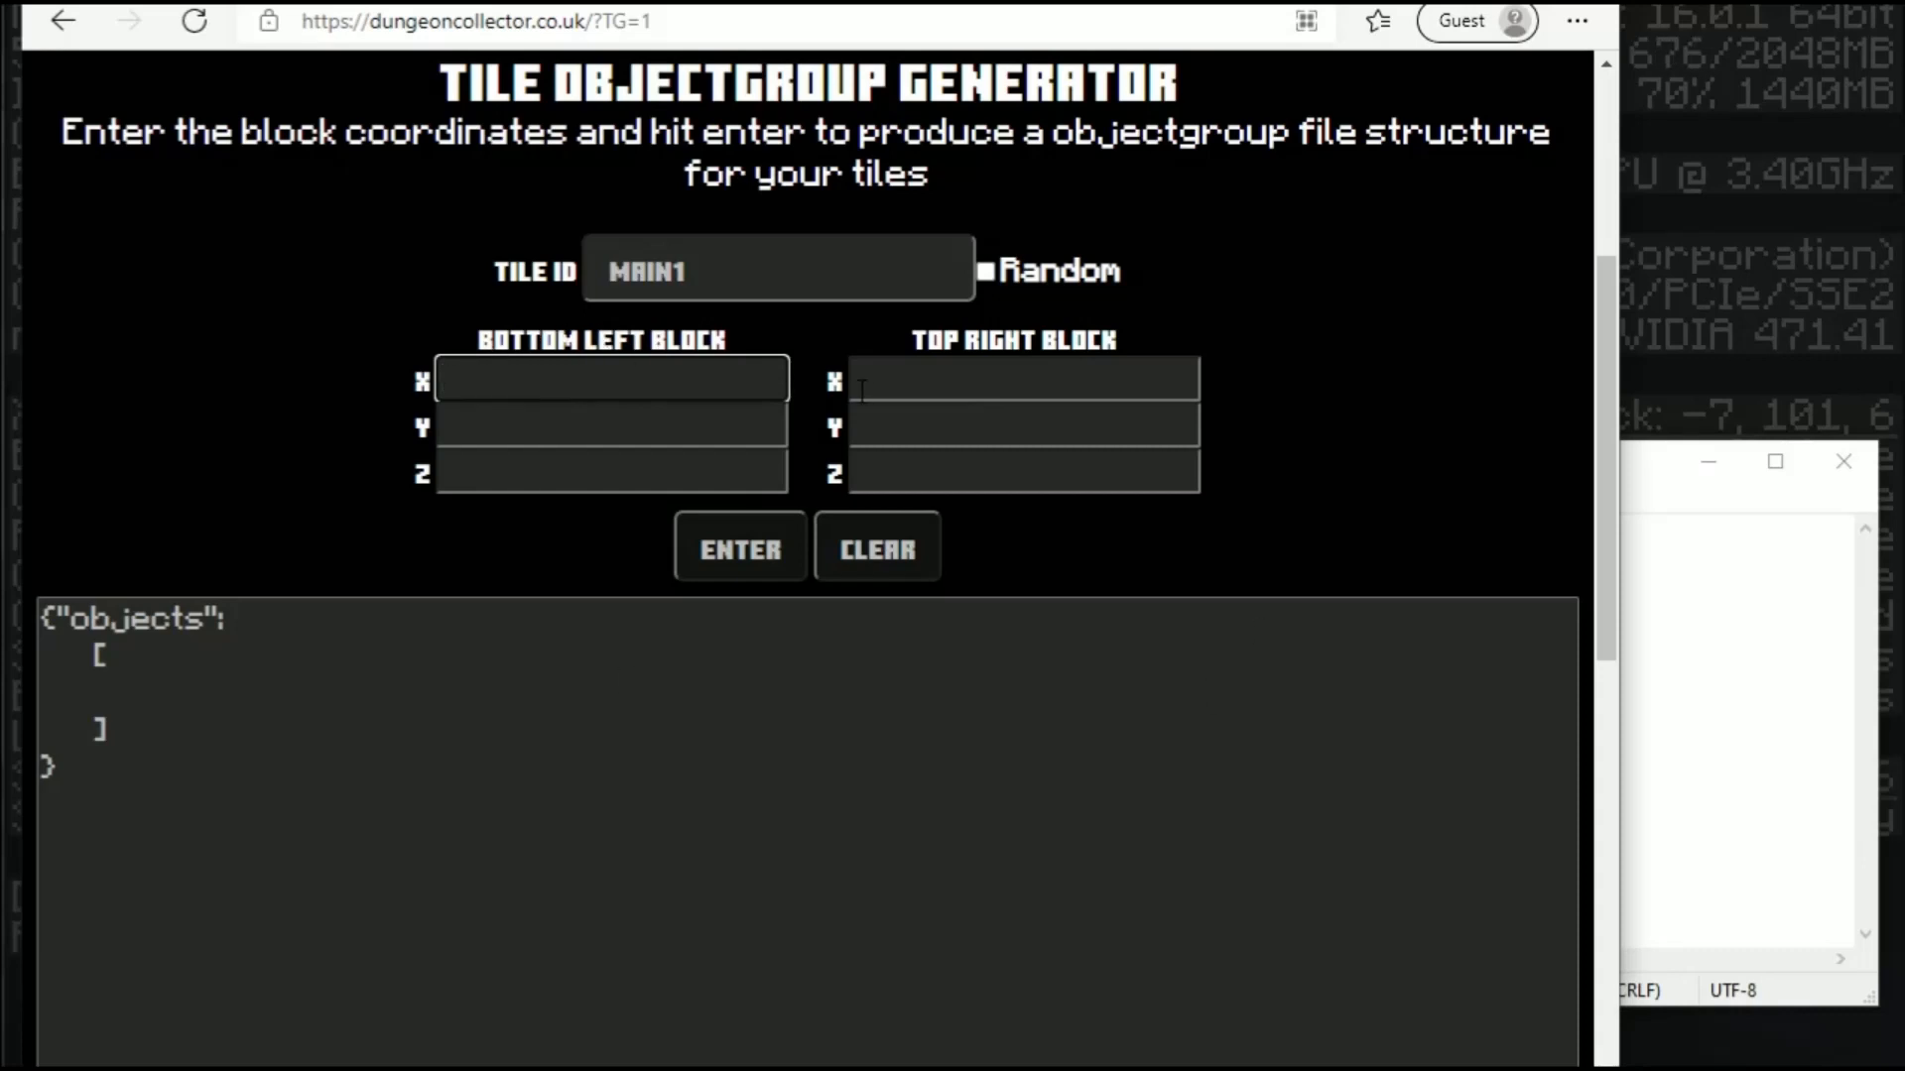
pyautogui.click(1749, 282)
pyautogui.press('Escape')
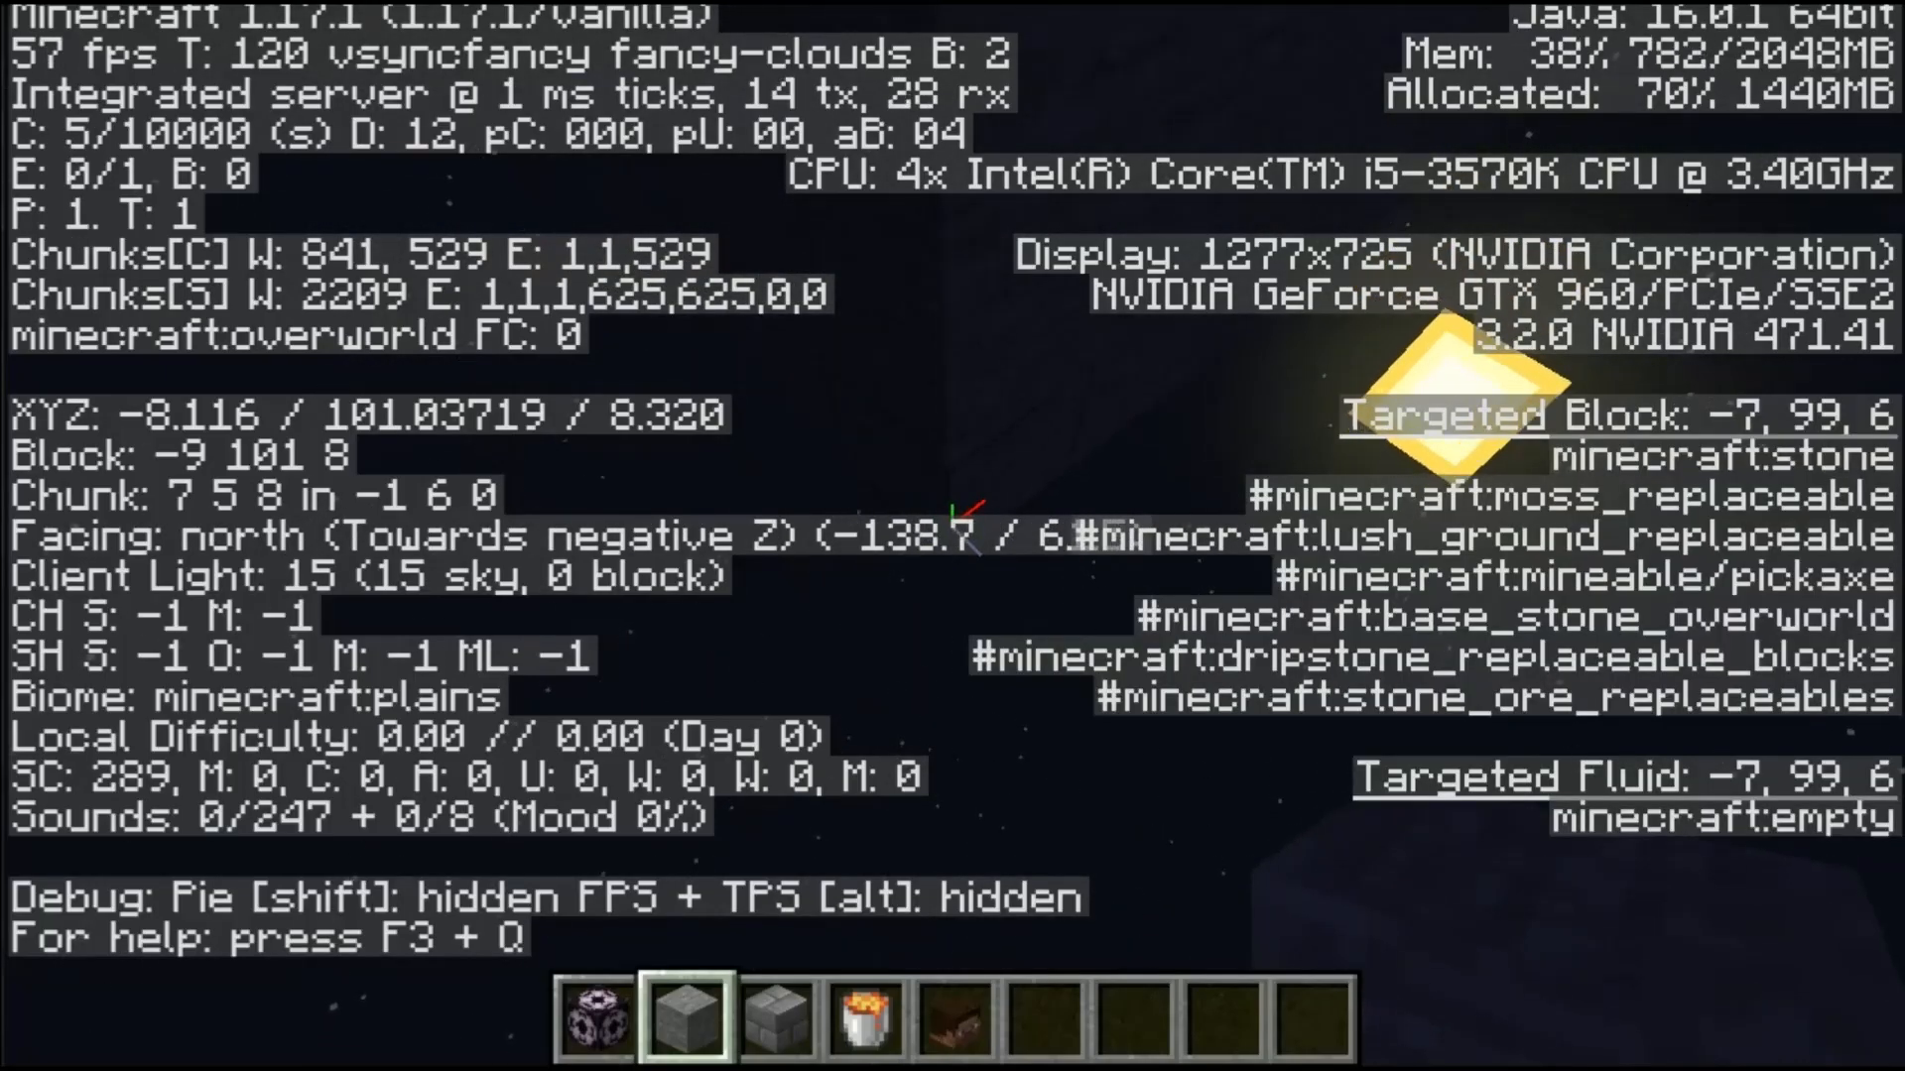
pyautogui.press('Escape')
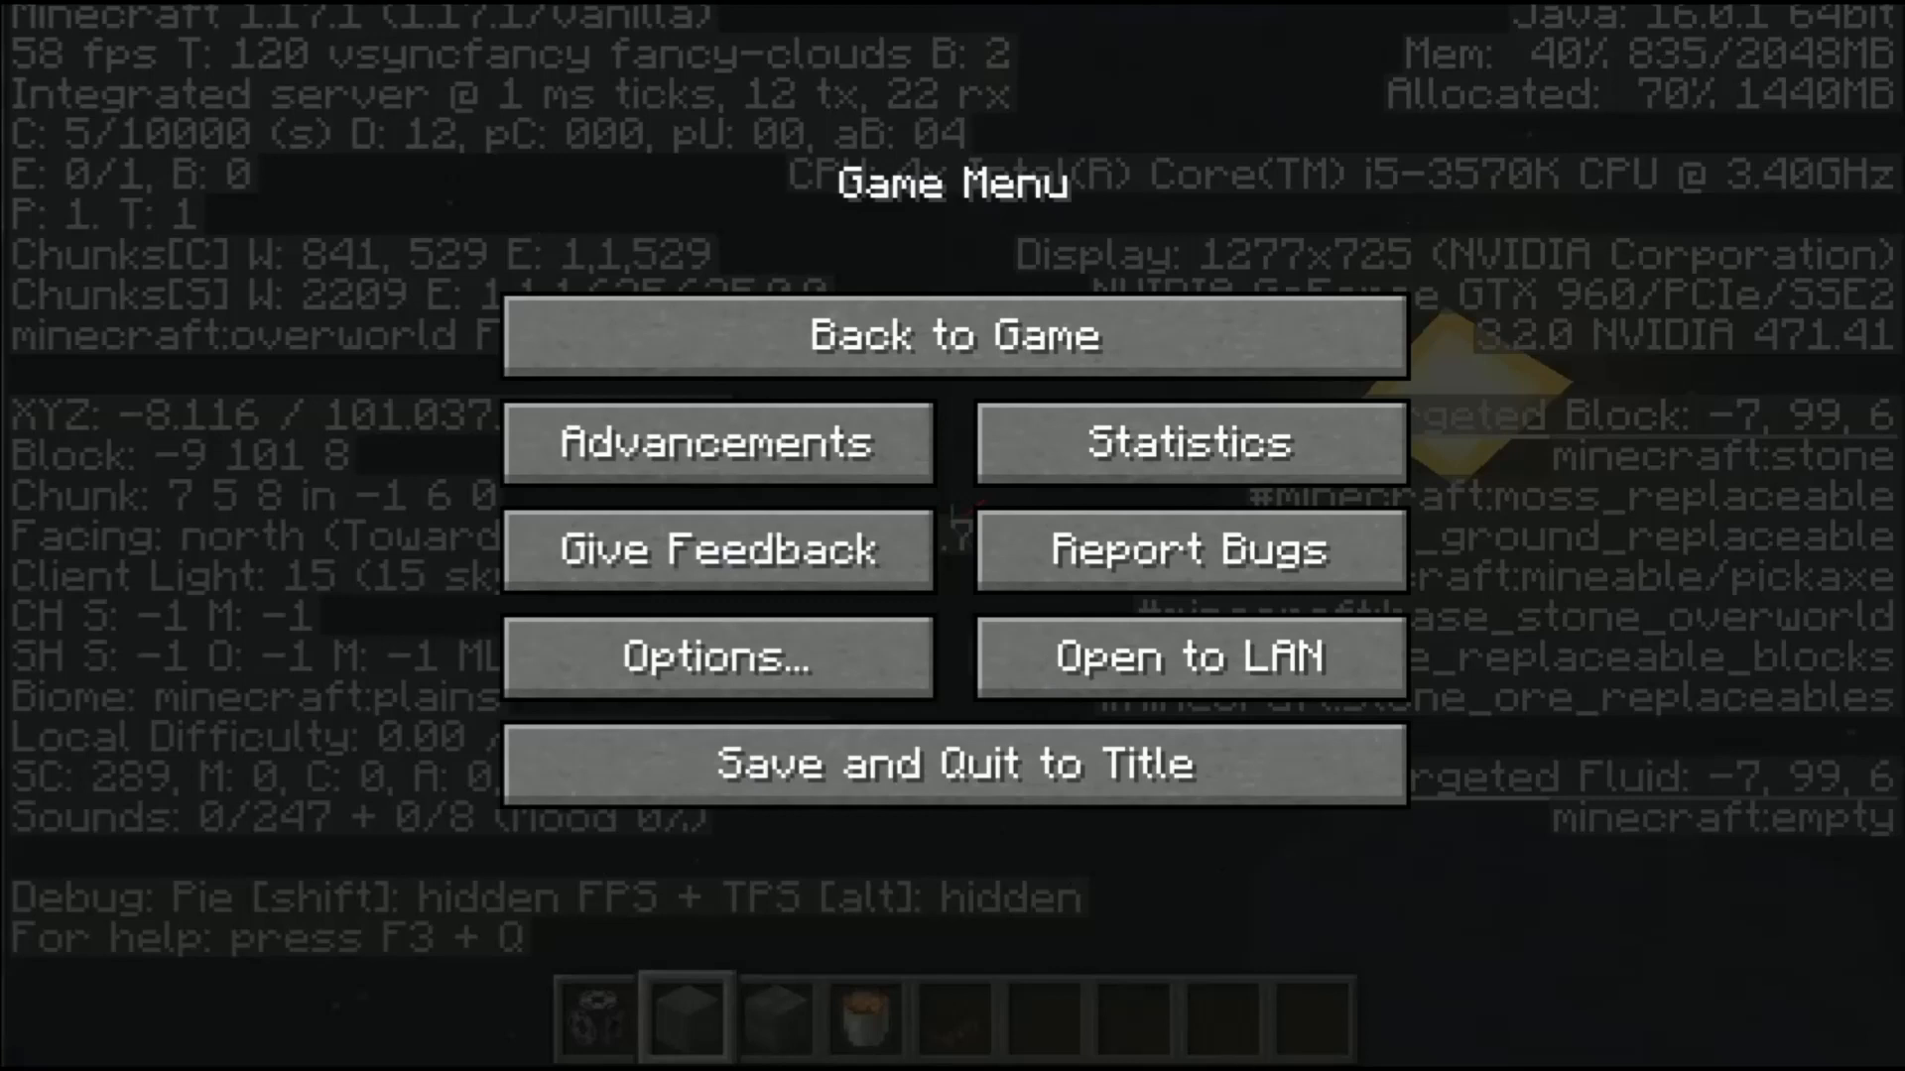
pyautogui.moveTo(1060, 1051)
pyautogui.click(1130, 985)
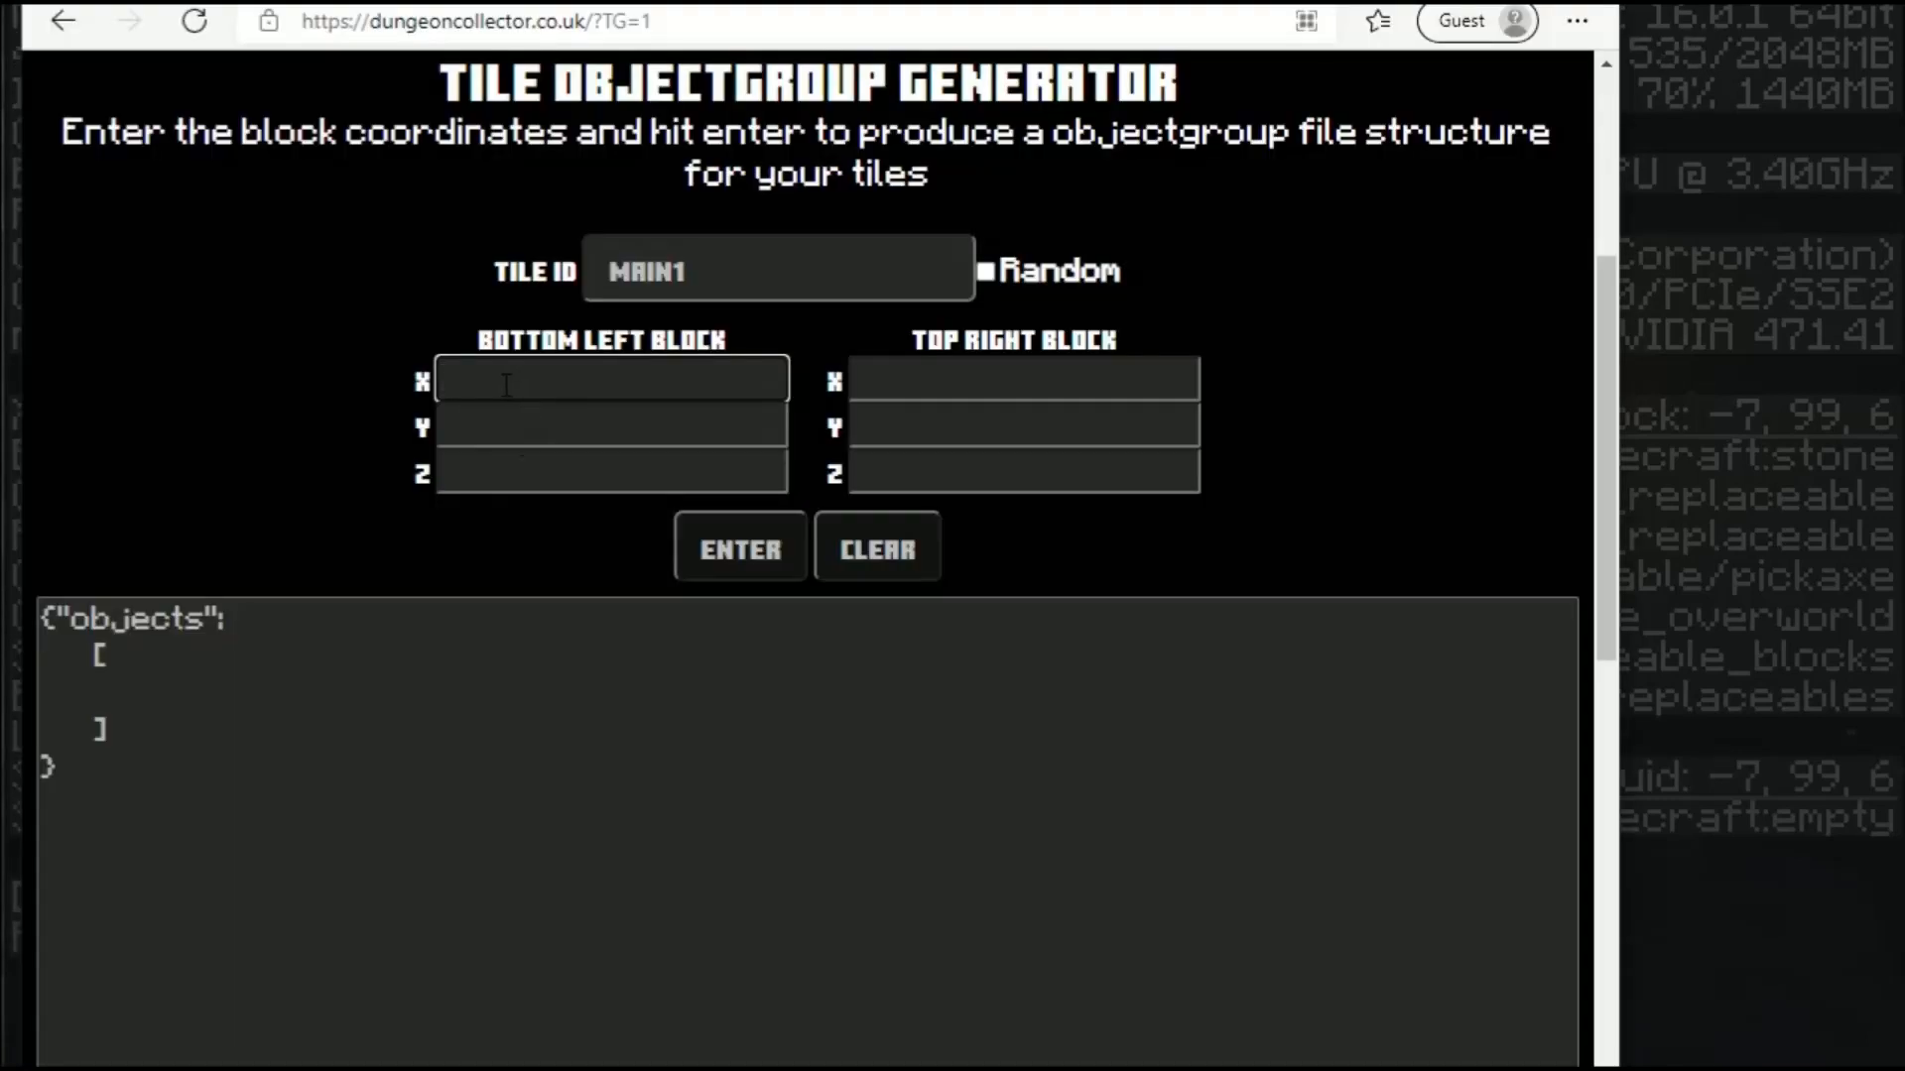
pyautogui.press('Tab')
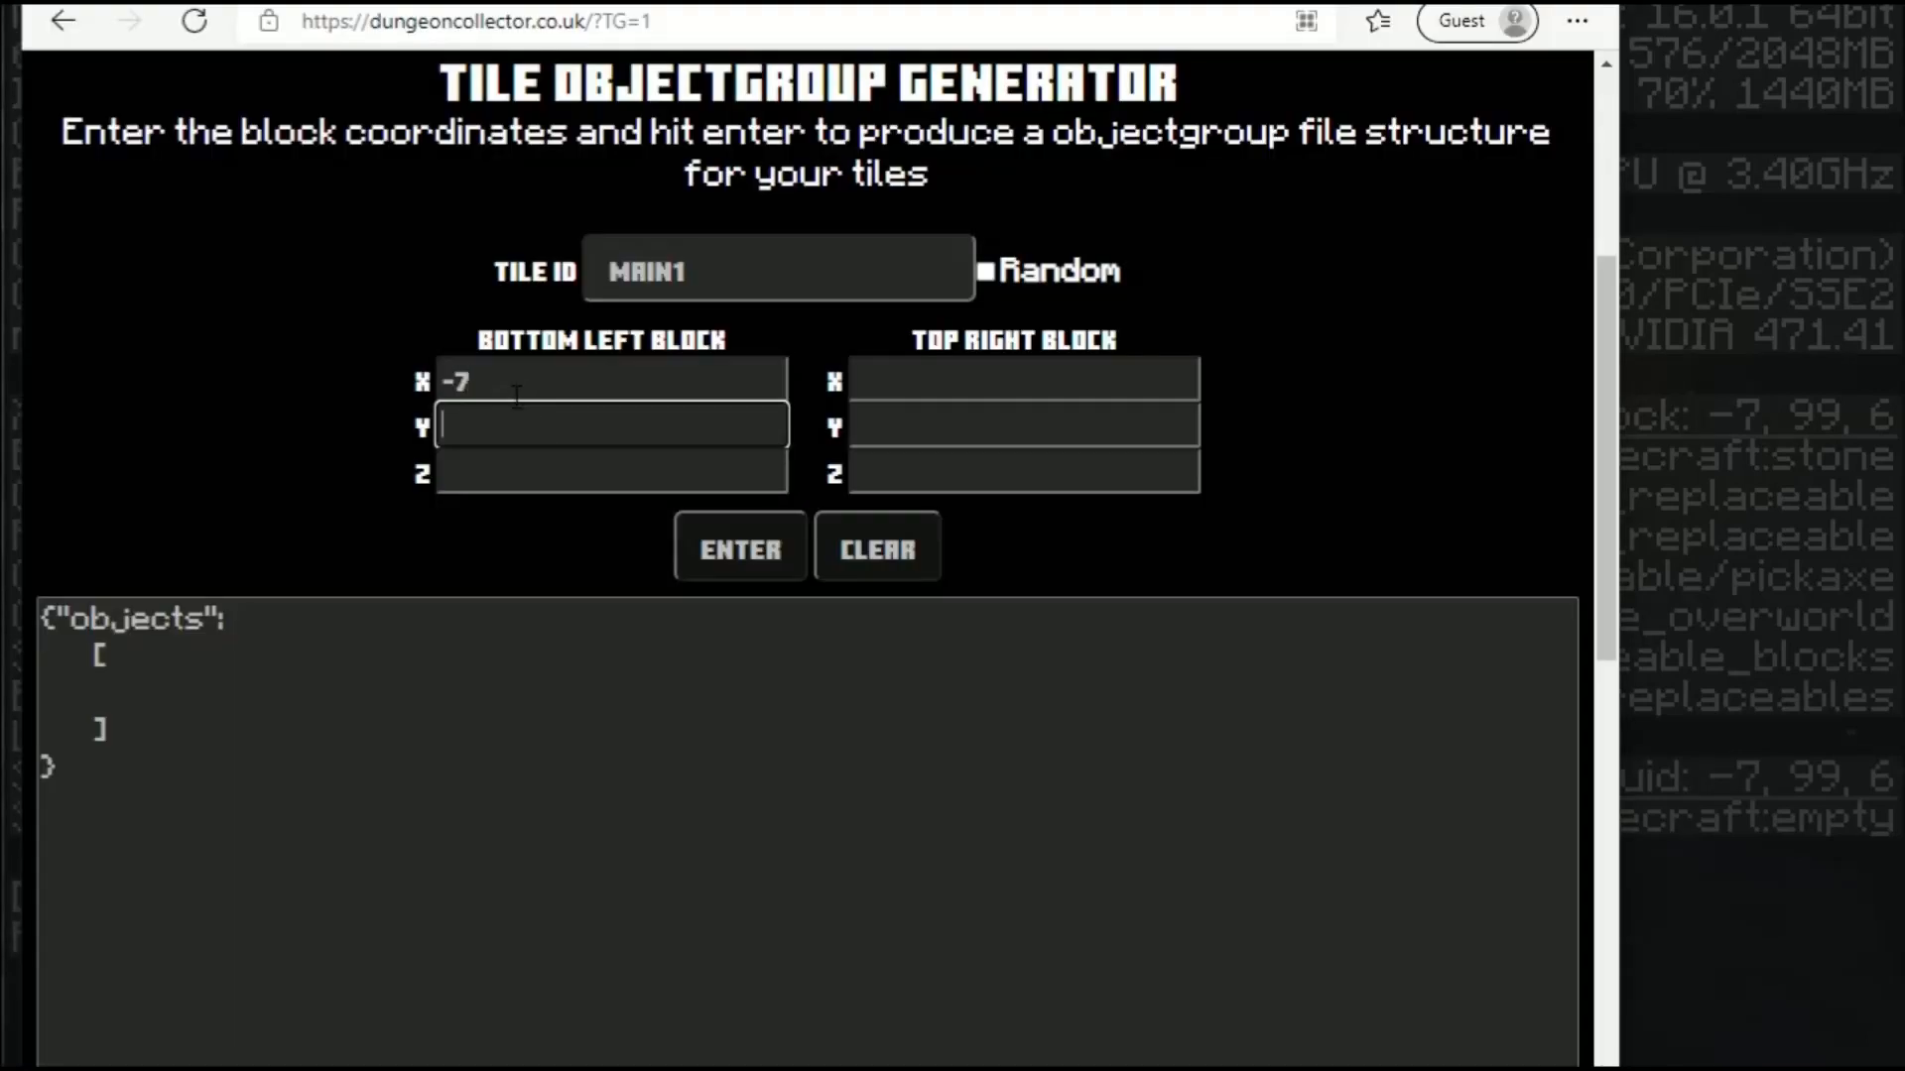
pyautogui.write('99')
pyautogui.press('Tab')
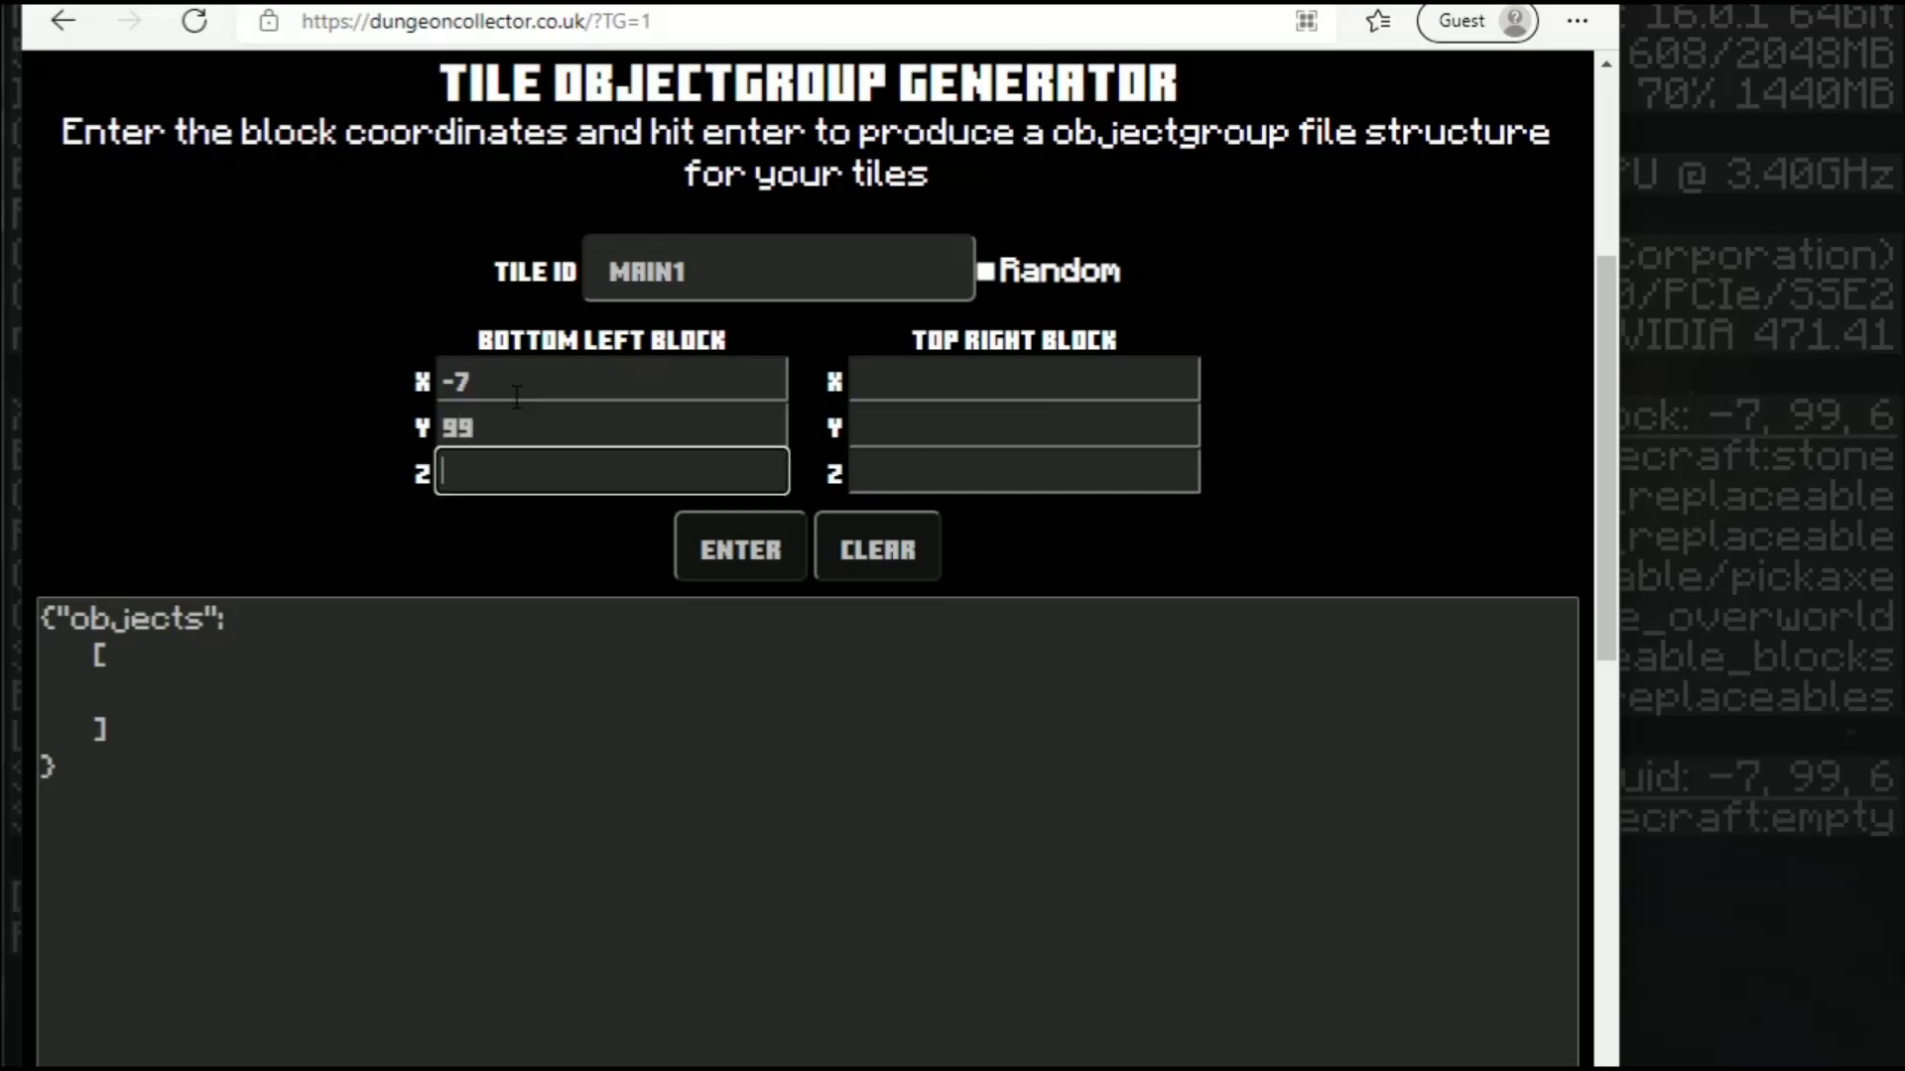
# Step: Switch to Minecraft, fly to the first tile's opposite upper corner and target its block to read the coordinates
pyautogui.click(1716, 693)
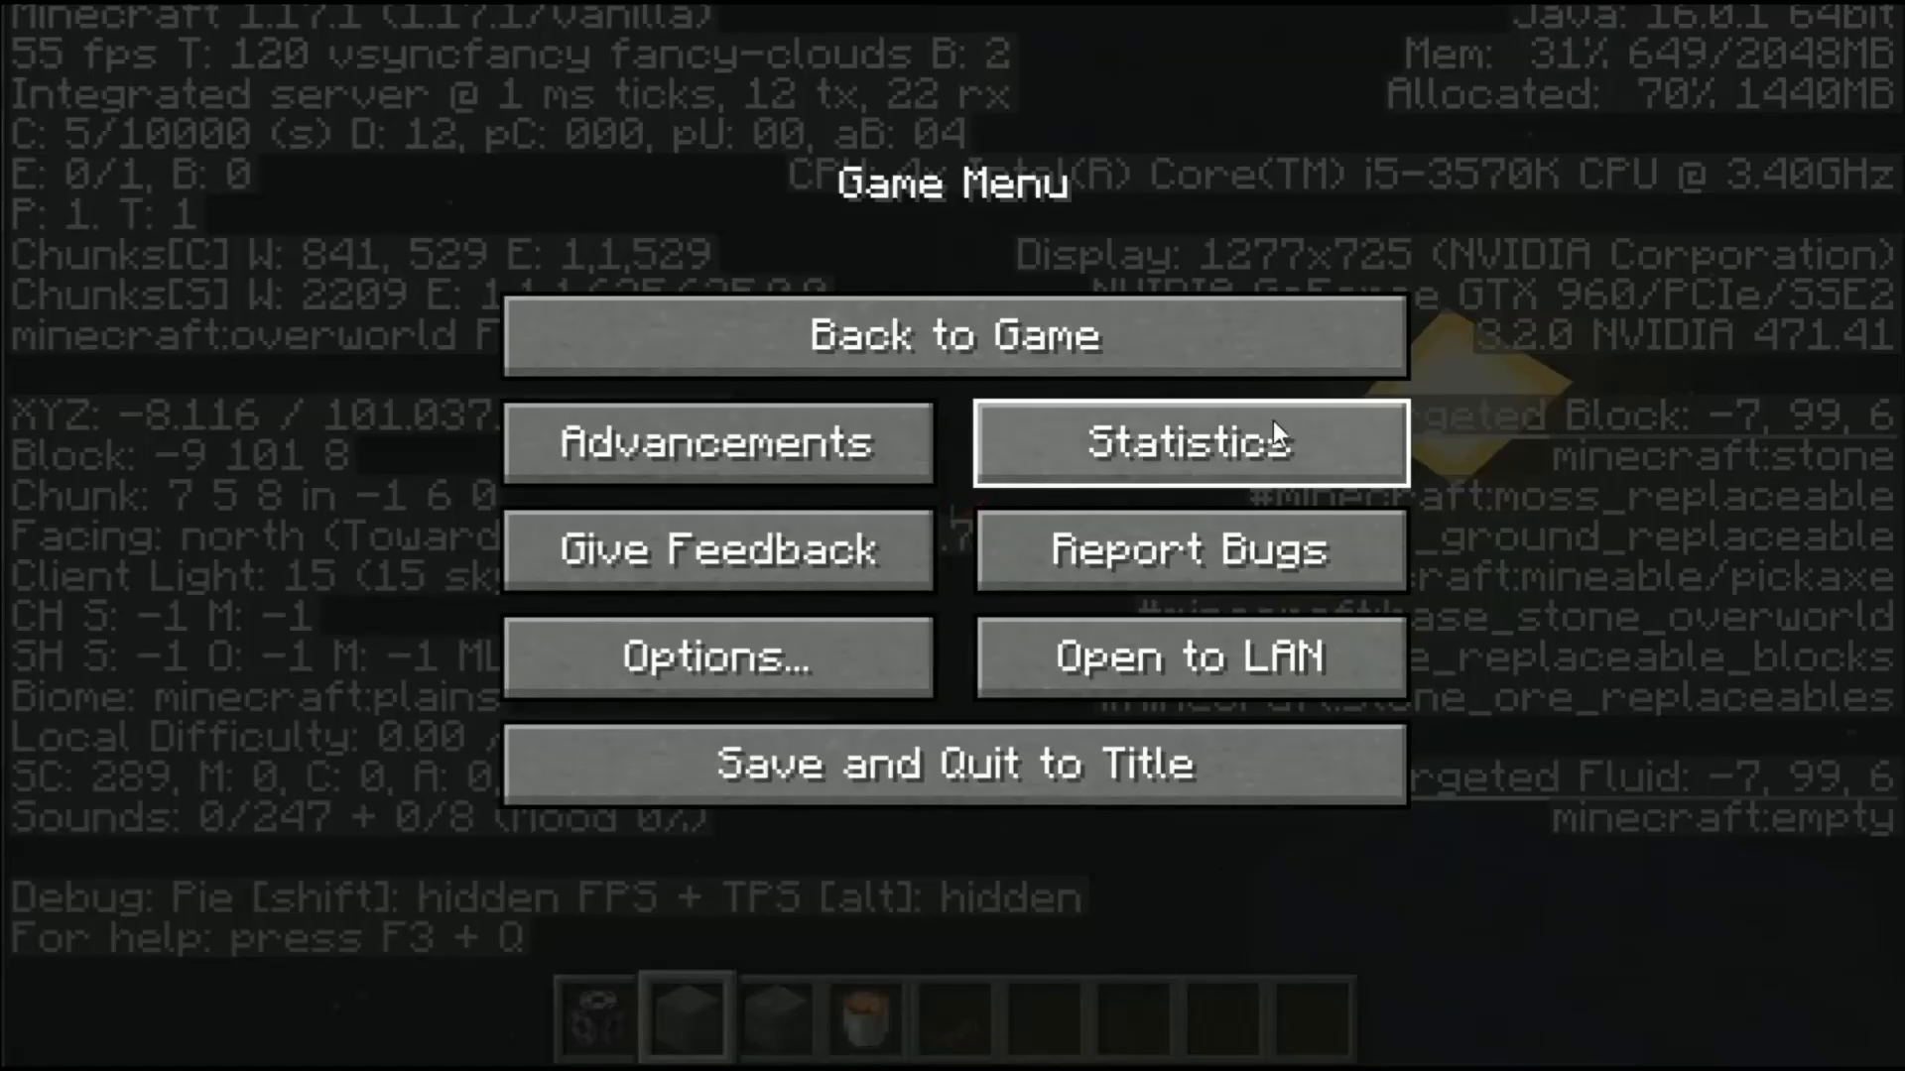
pyautogui.click(953, 332)
pyautogui.press('space')
pyautogui.press('w')
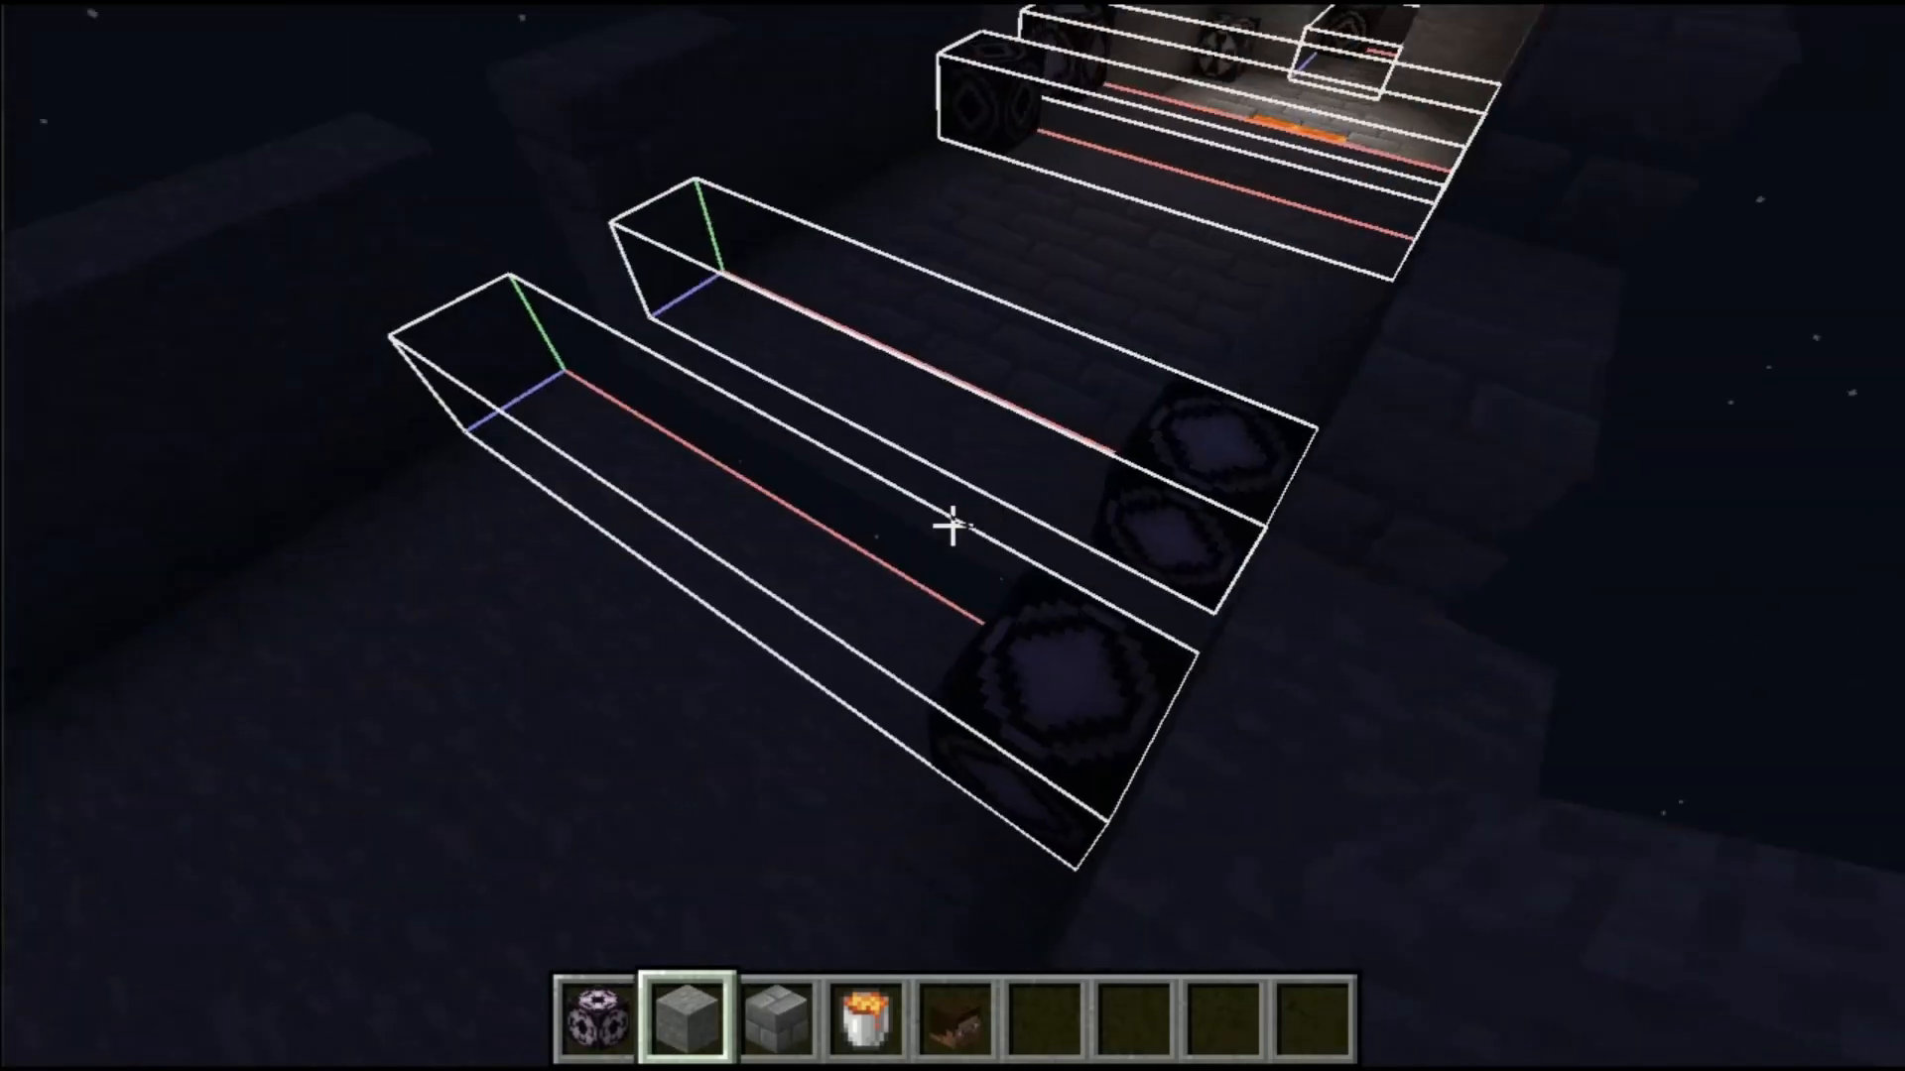
pyautogui.press('d')
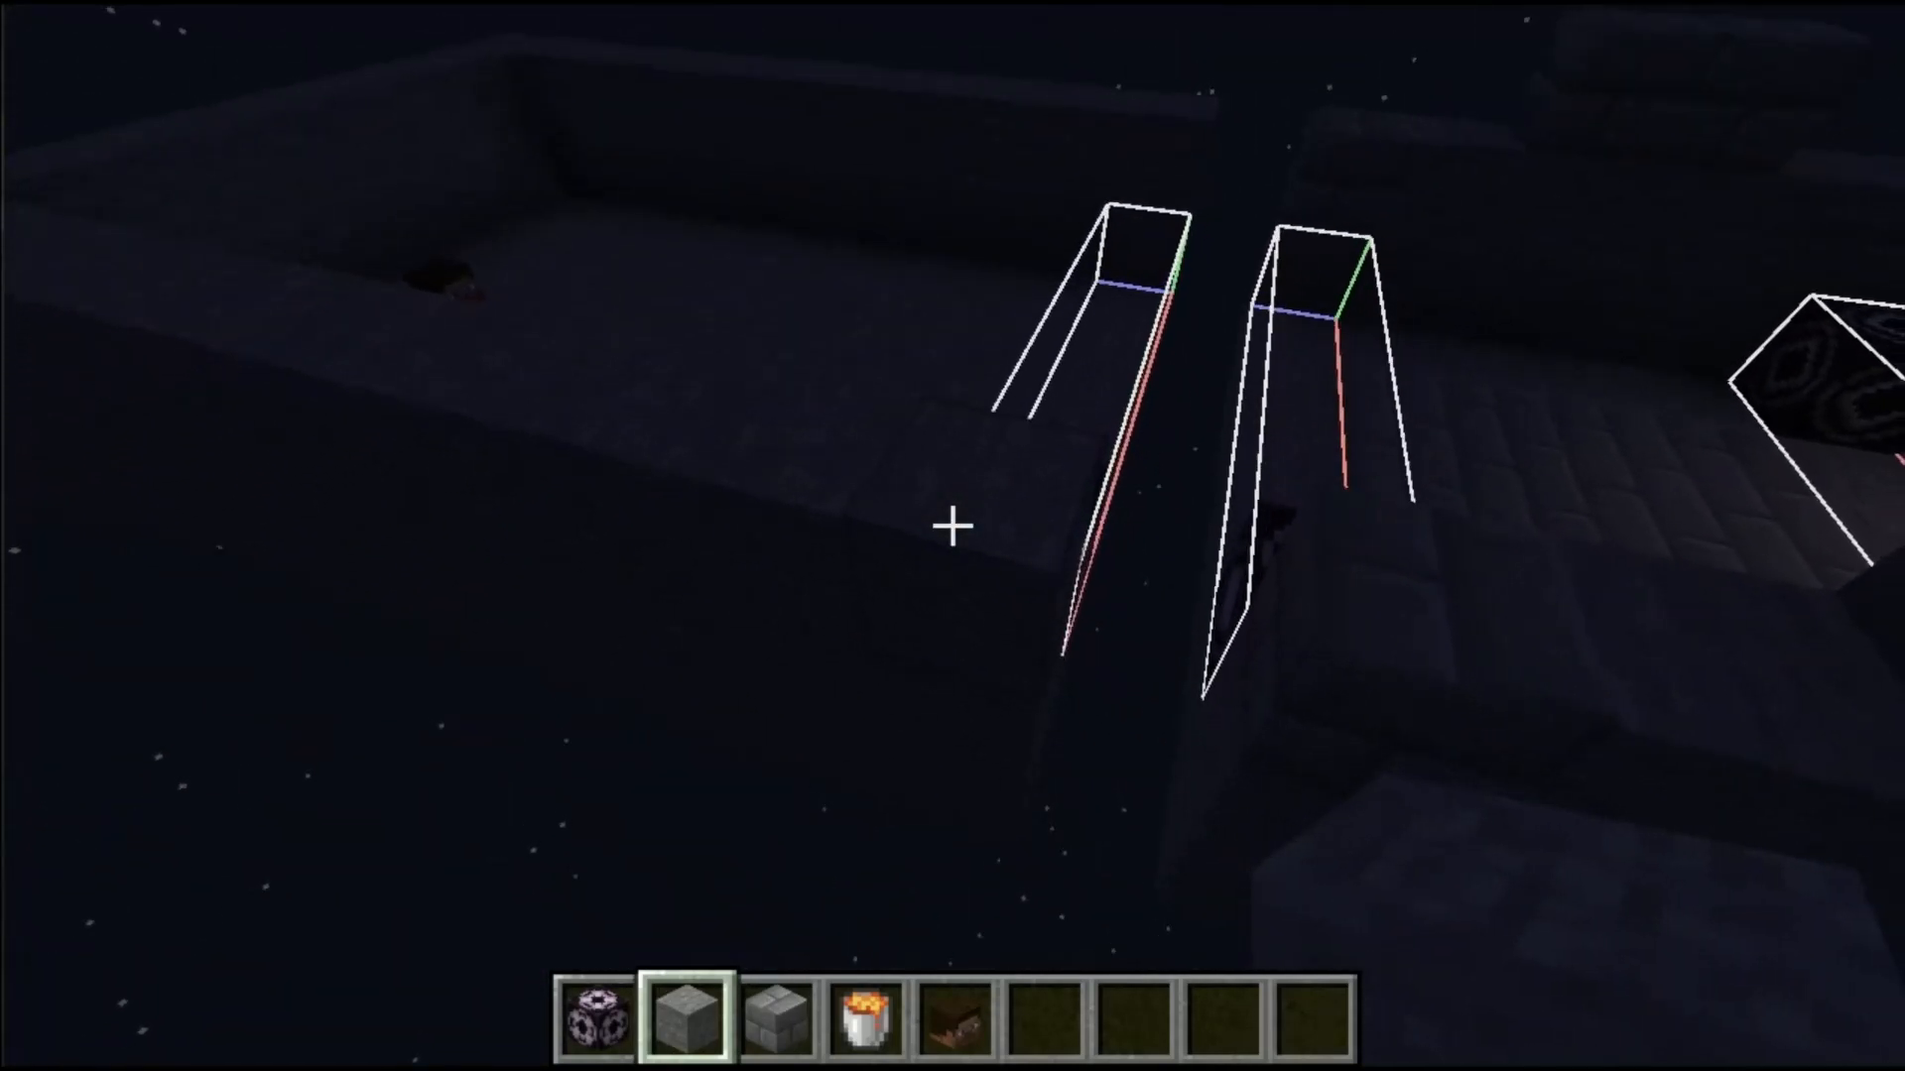
pyautogui.press('F3')
pyautogui.press('Escape')
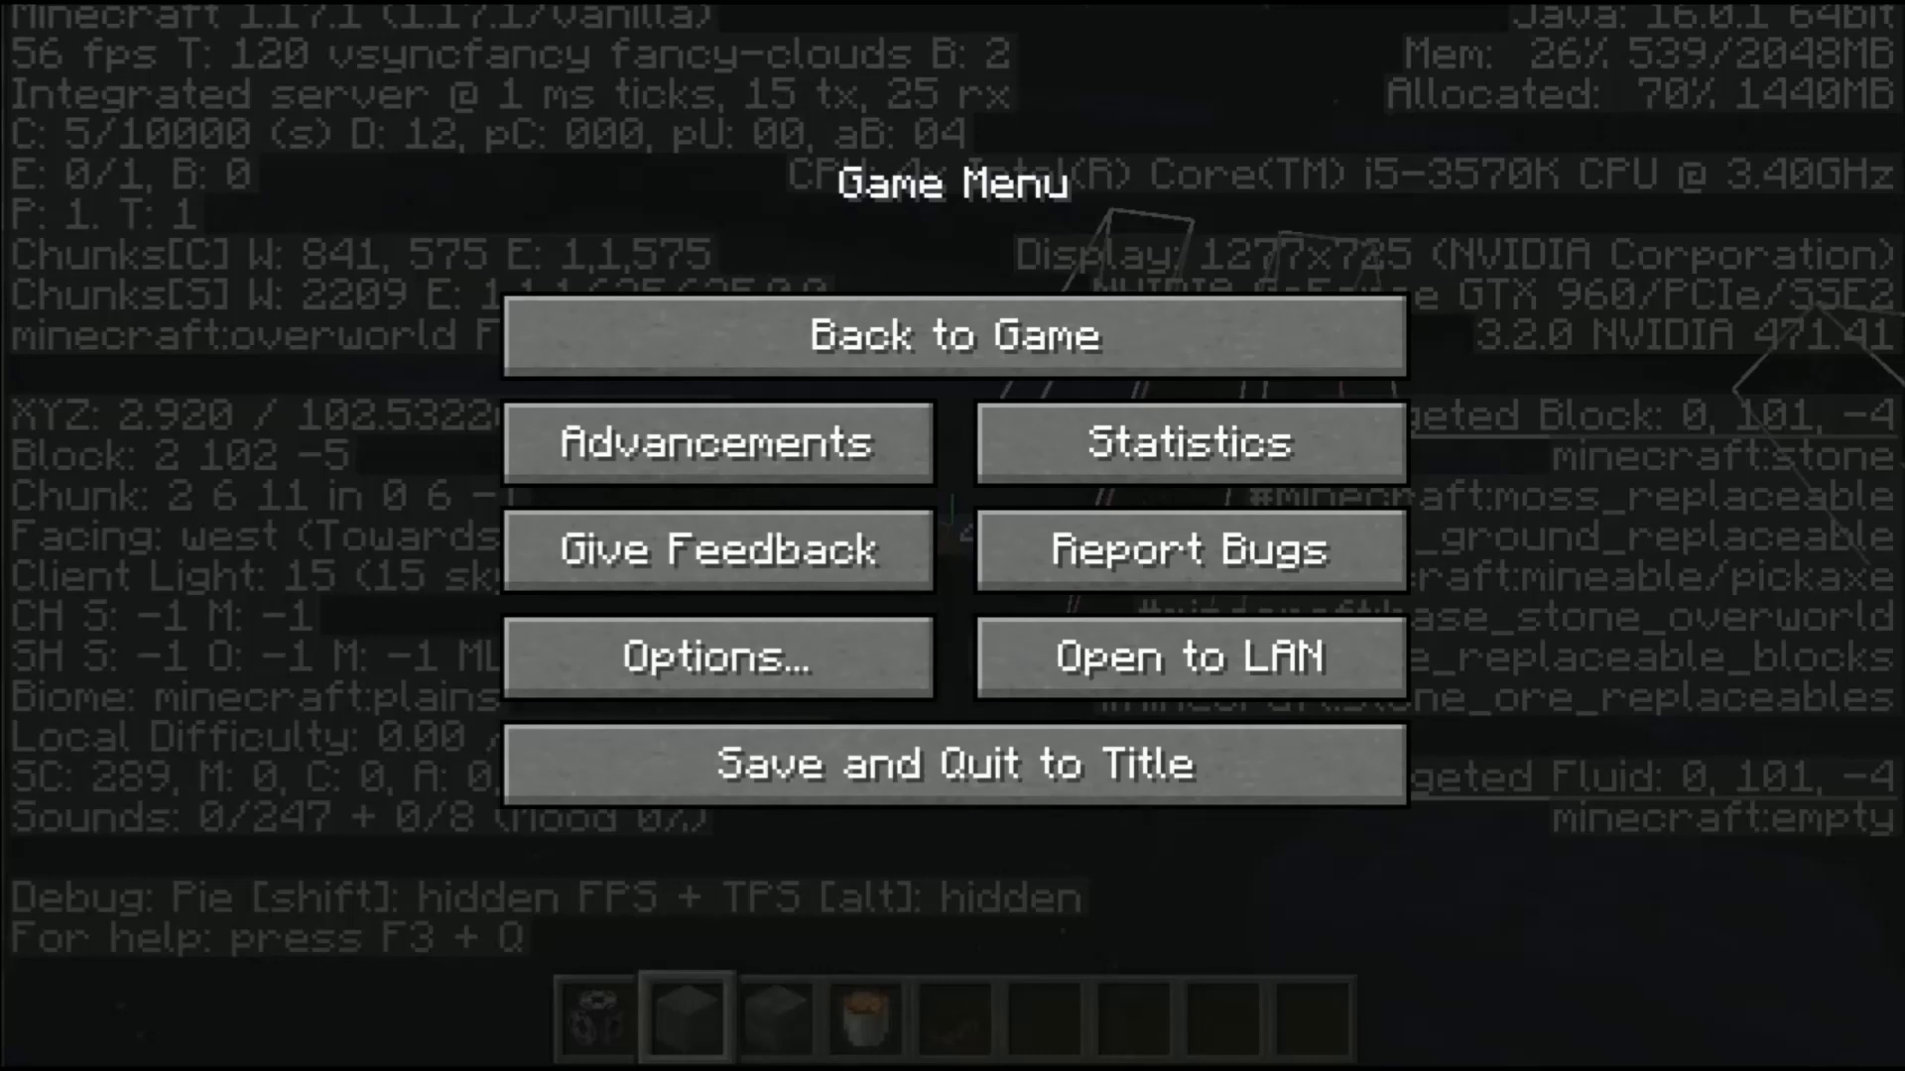
# Step: In the generator, enter X 0, Y 101, Z -4 as the top right block and generate the main1 entry
pyautogui.hotkey('alt', 'Tab')
pyautogui.click(912, 386)
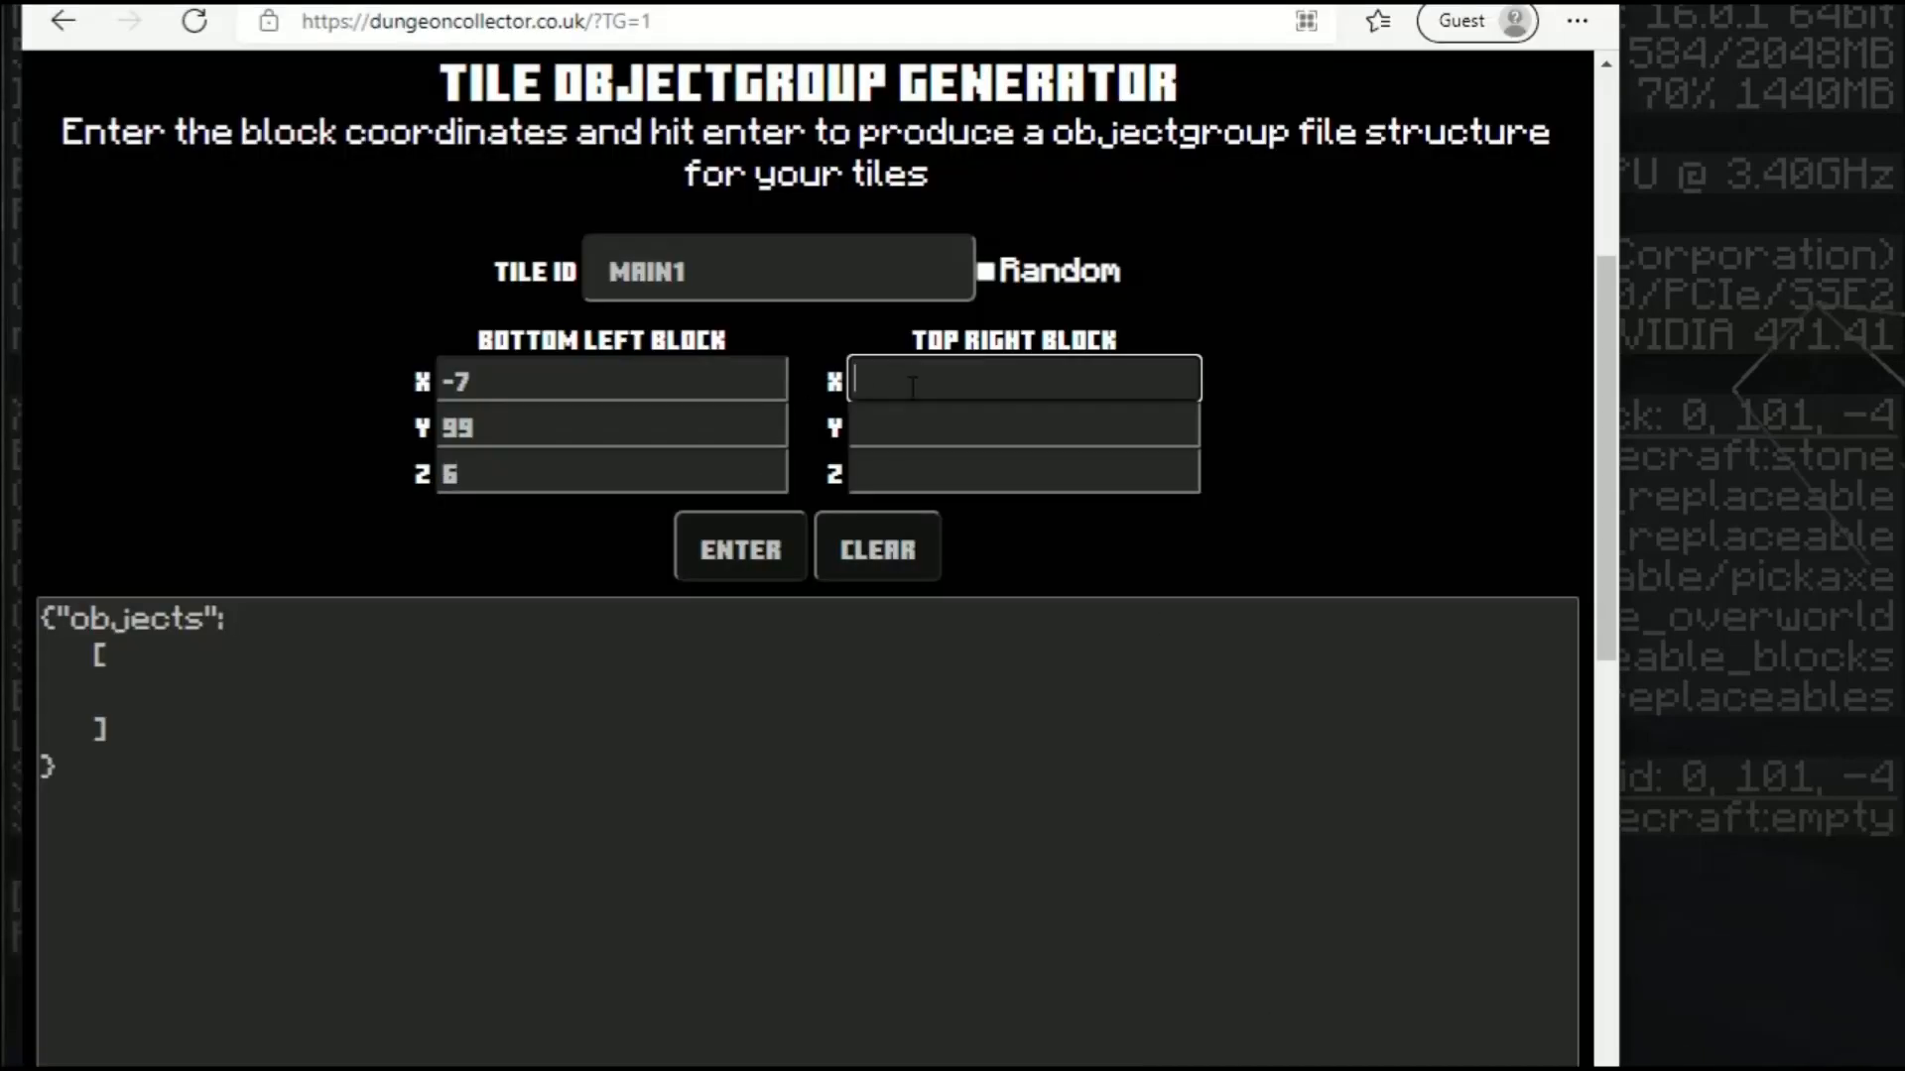
pyautogui.write('0')
pyautogui.click(1137, 419)
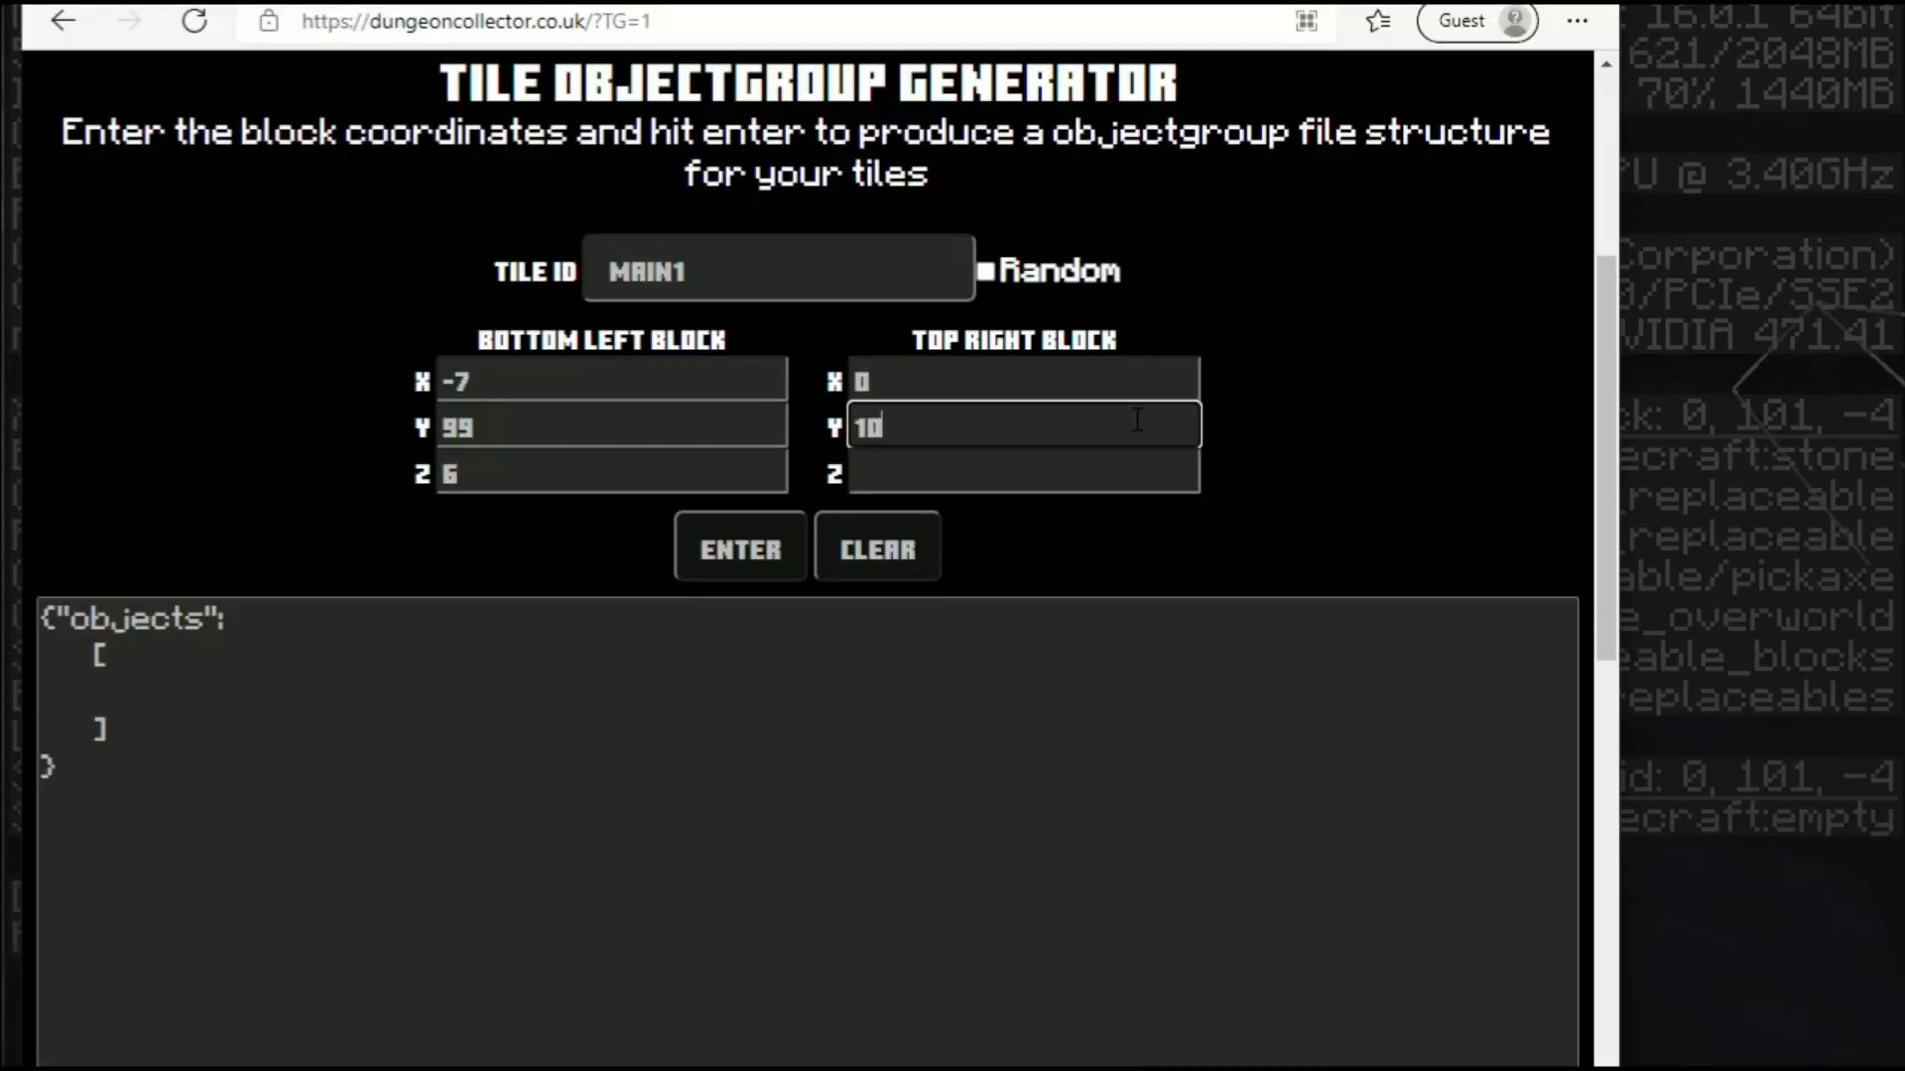
pyautogui.press('Tab')
pyautogui.write('-')
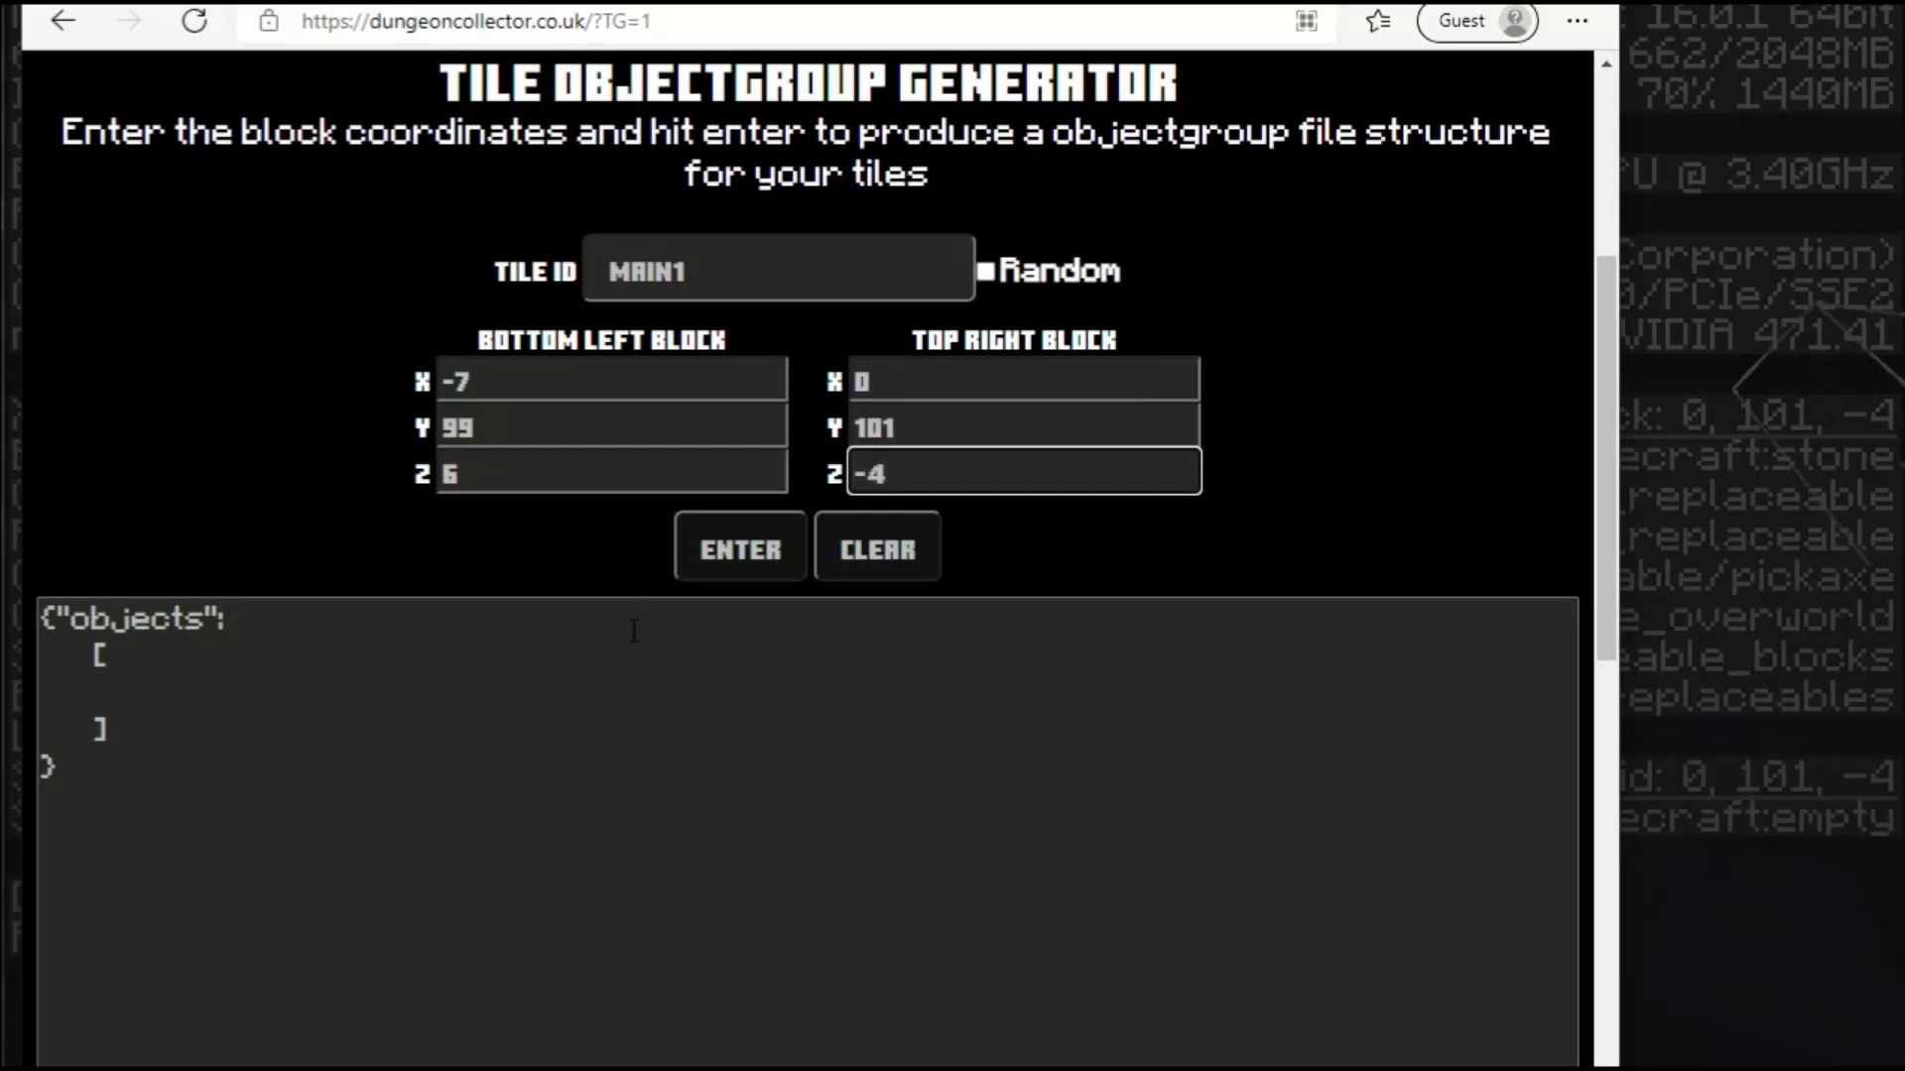
pyautogui.write('4')
pyautogui.click(746, 568)
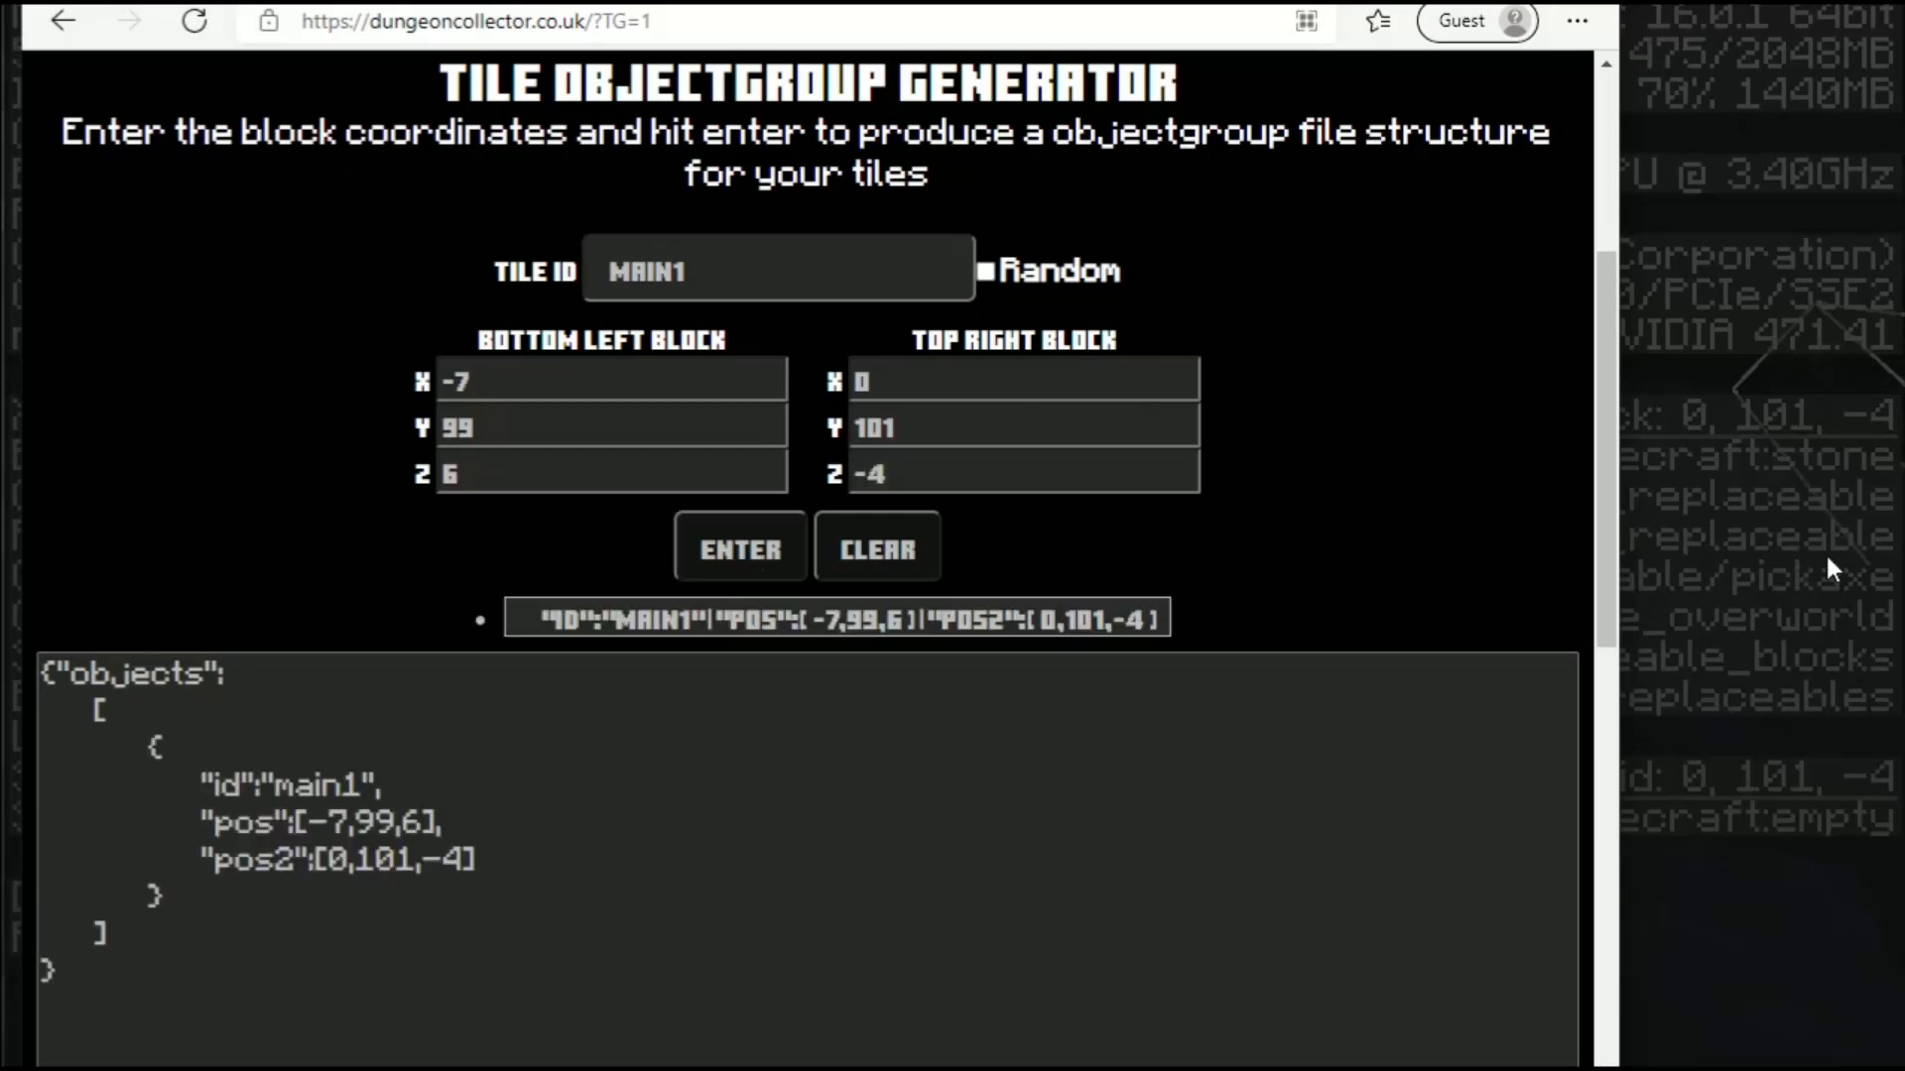
# Step: Change the tile ID to main2 for the second tile
pyautogui.click(807, 283)
pyautogui.press('BackSpace')
pyautogui.write('2')
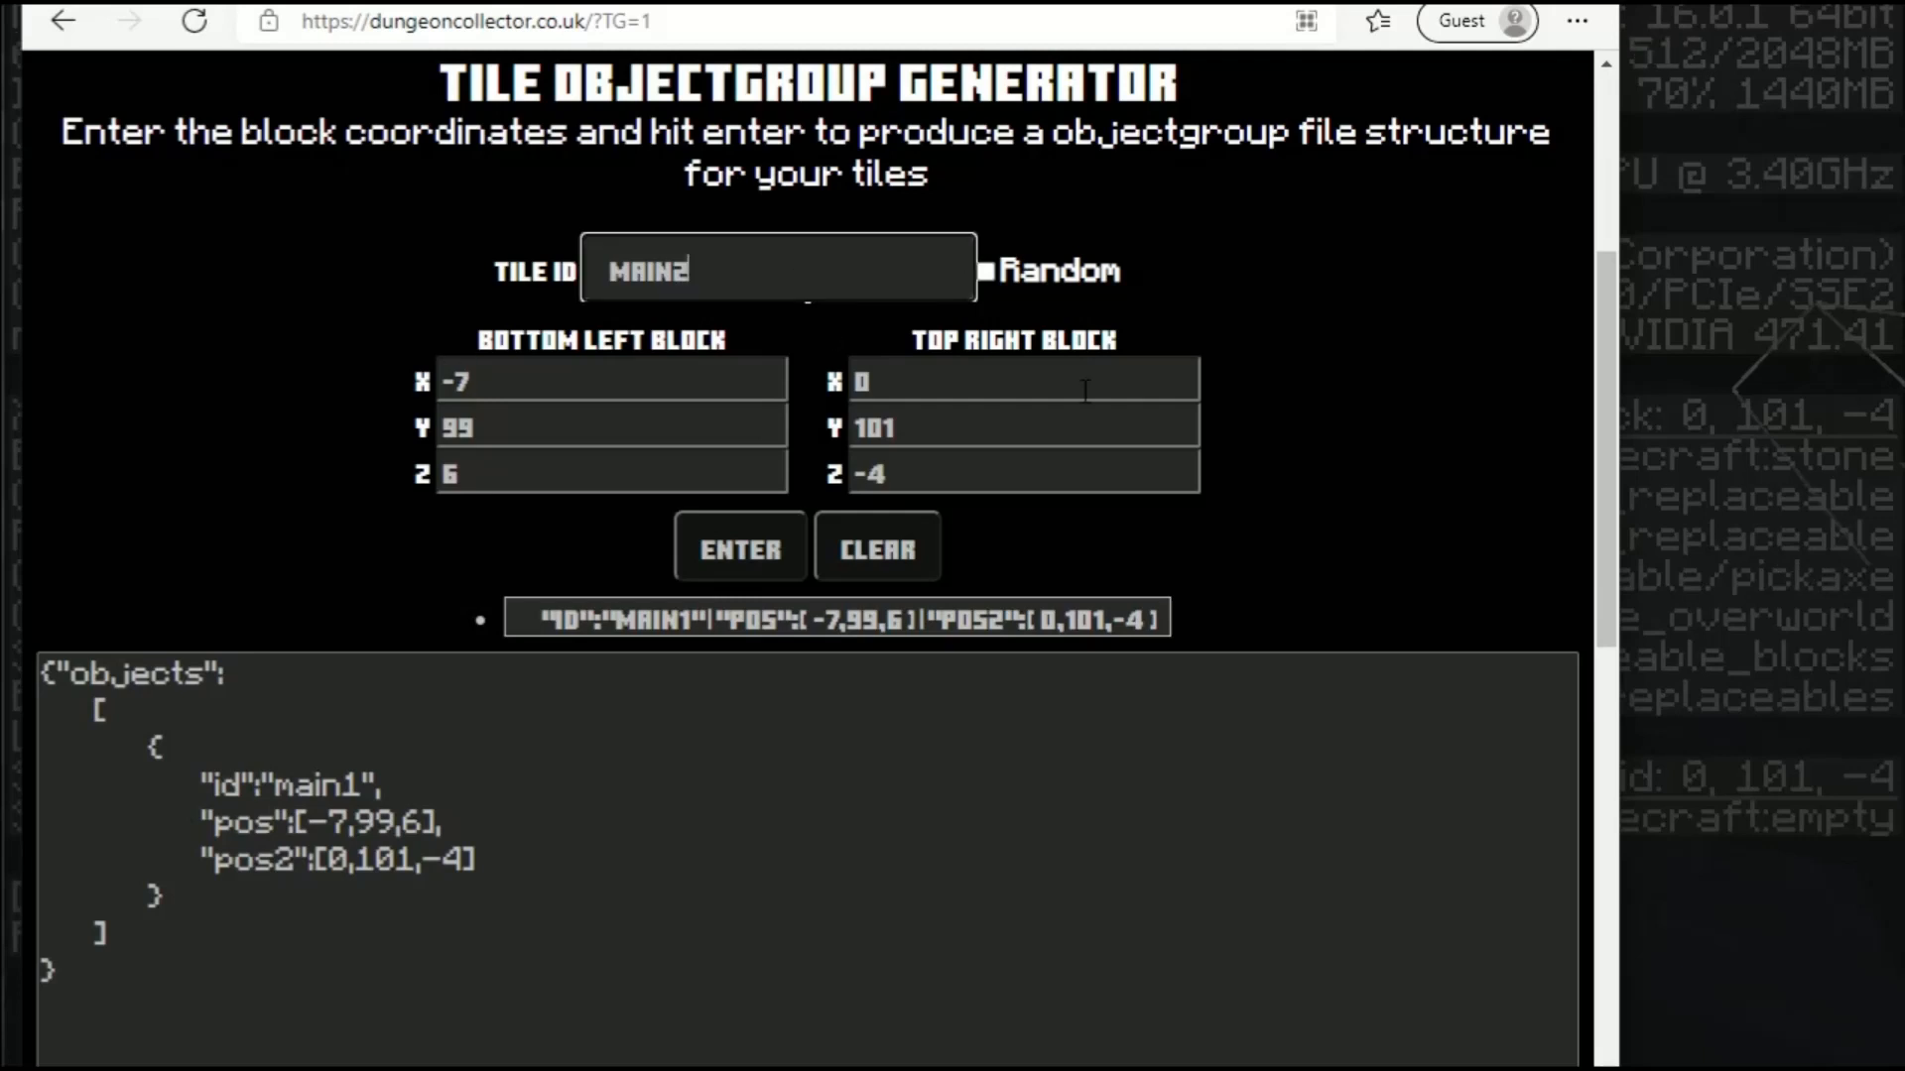
# Step: Switch to Minecraft and fly around to the second tile's lower corner, targeting its block to read the coordinates
pyautogui.click(1764, 444)
pyautogui.click(901, 332)
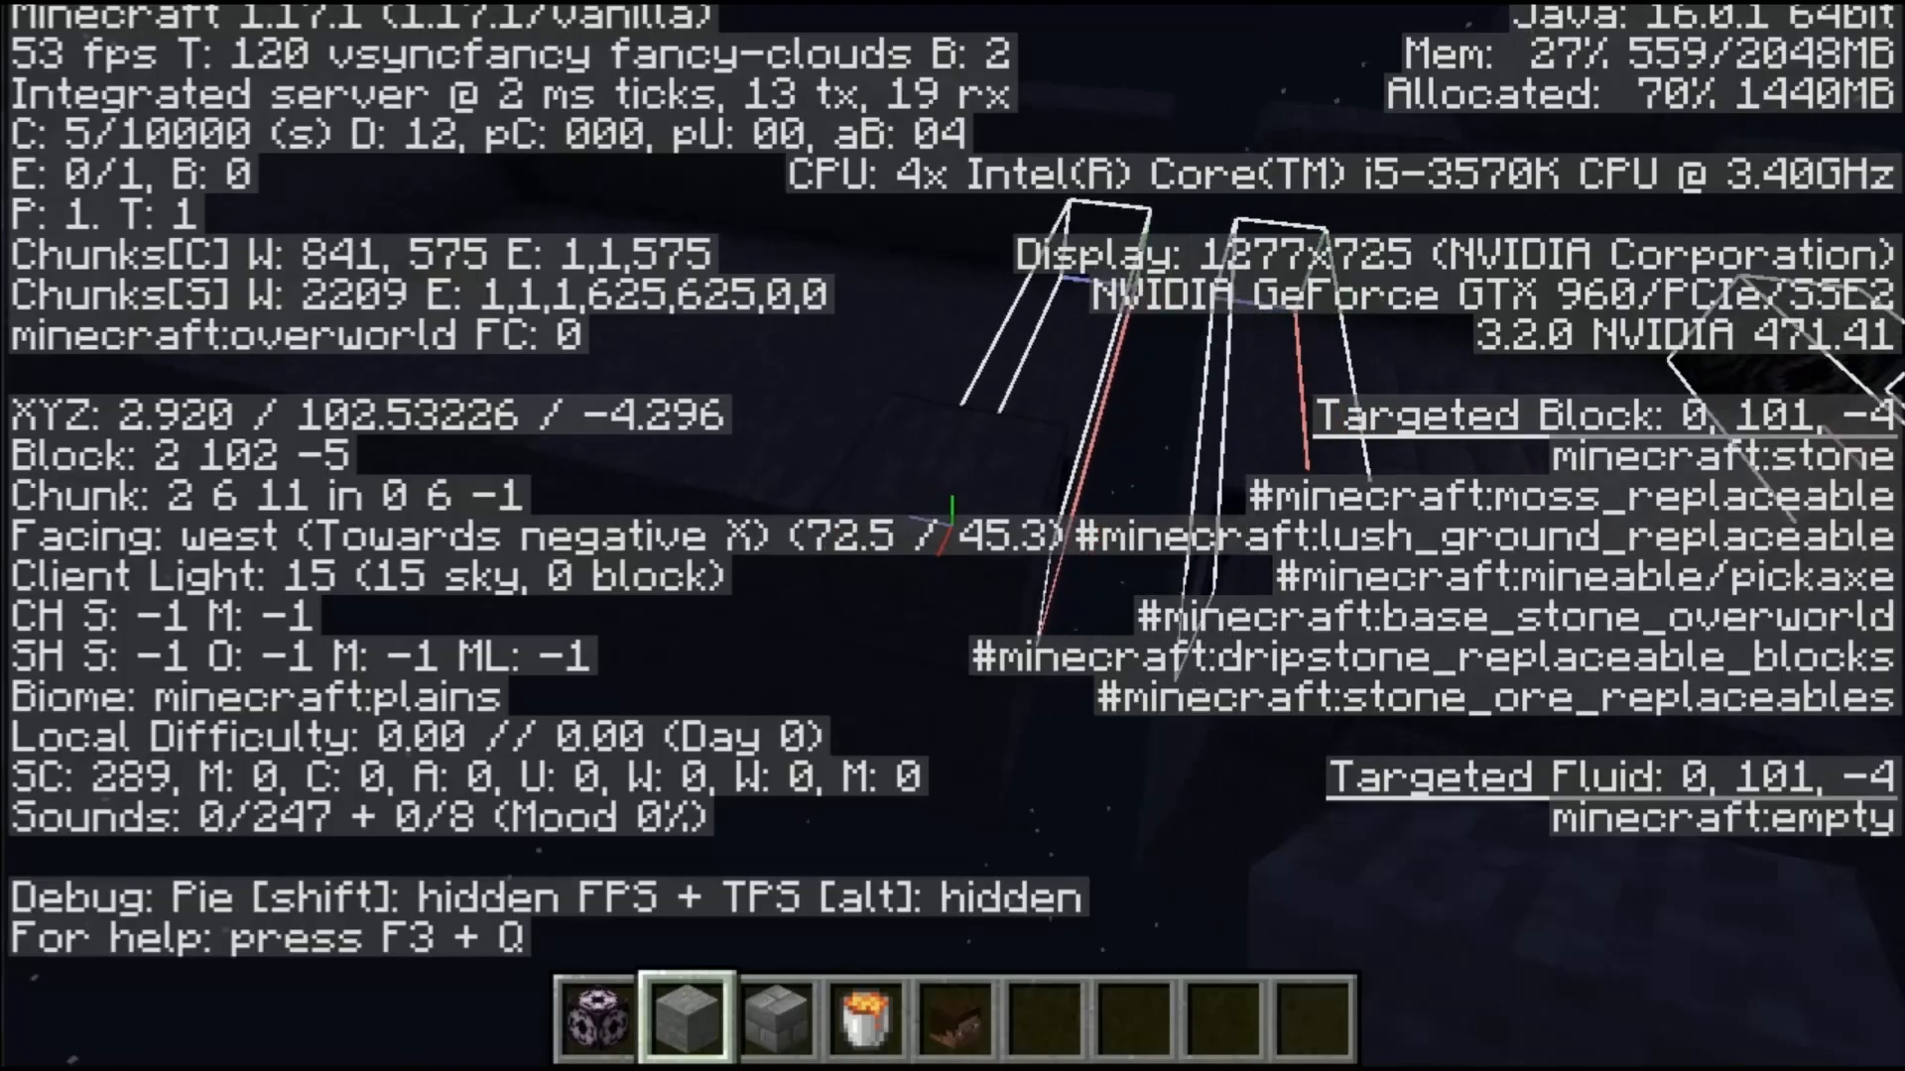
pyautogui.press('Escape')
pyautogui.press('Escape')
pyautogui.press('w')
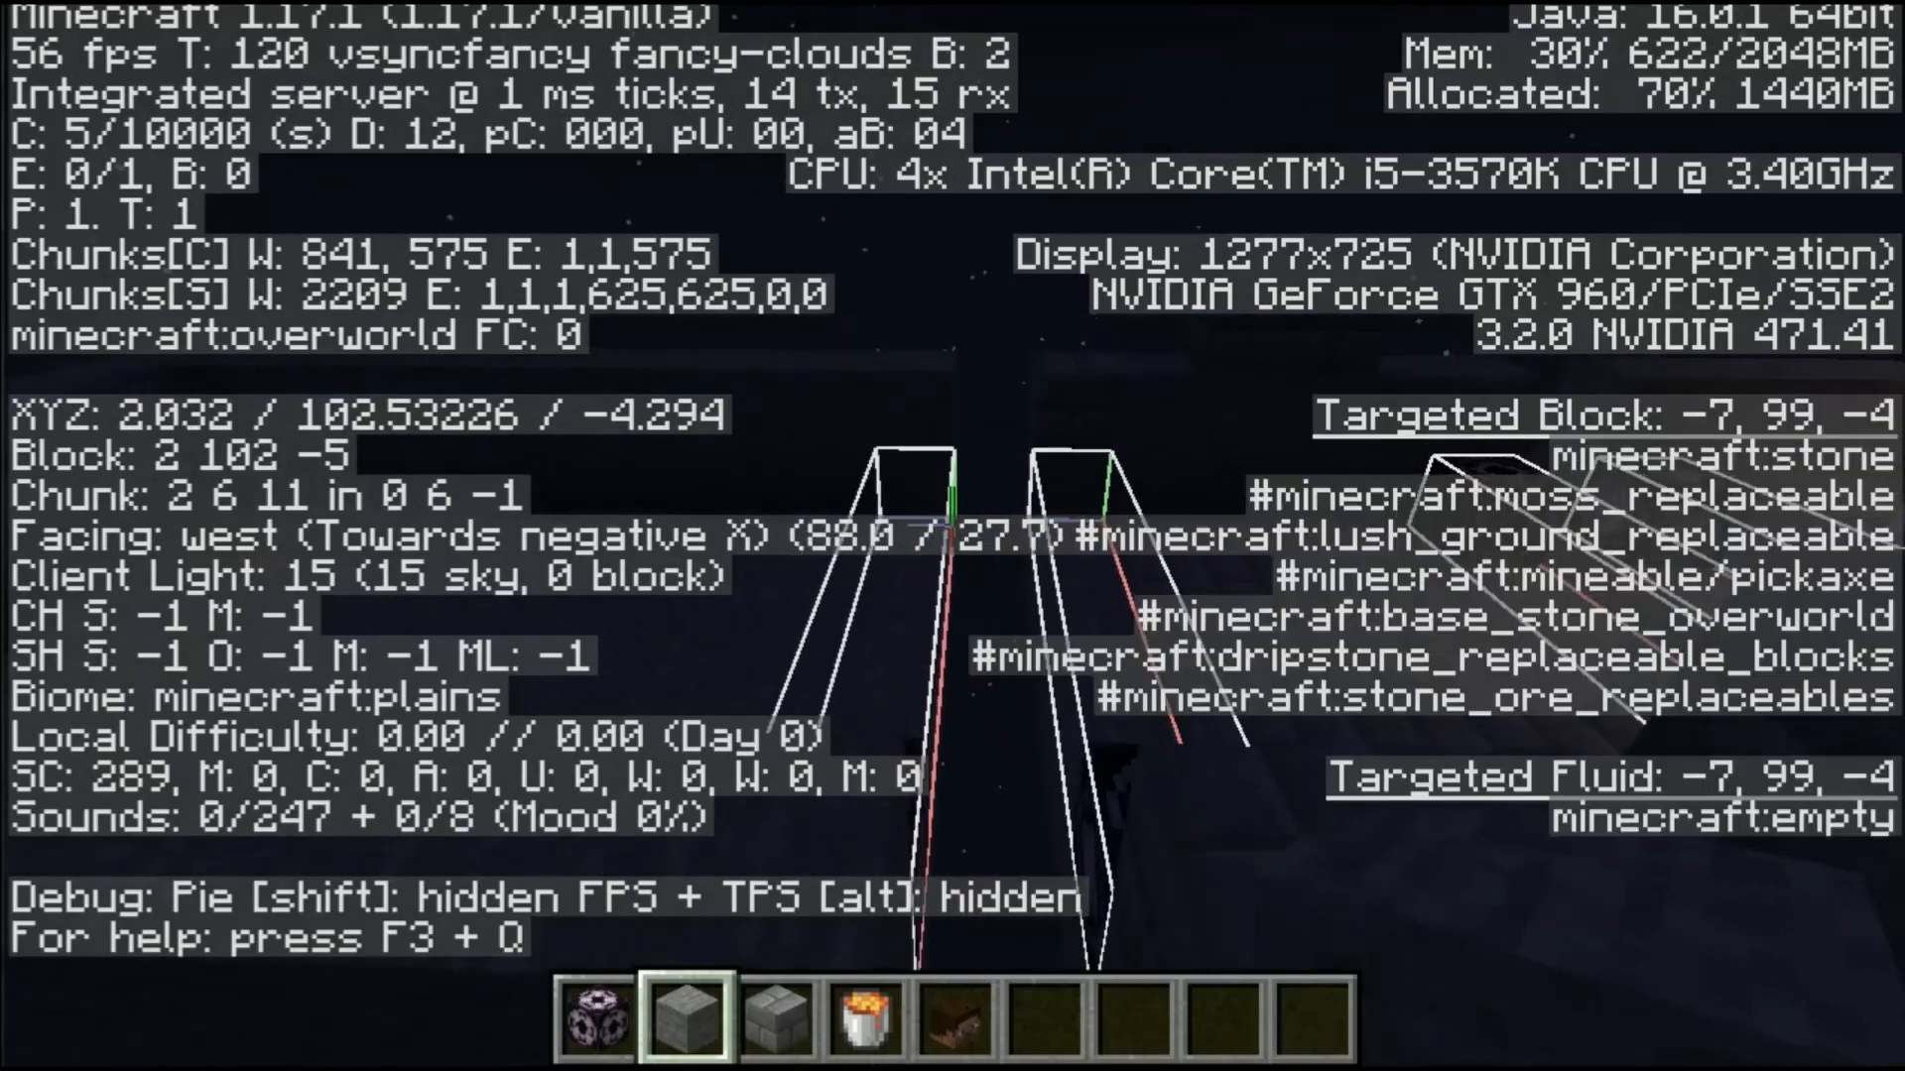
pyautogui.press('a')
pyautogui.press('a')
pyautogui.press('s')
pyautogui.press('shift')
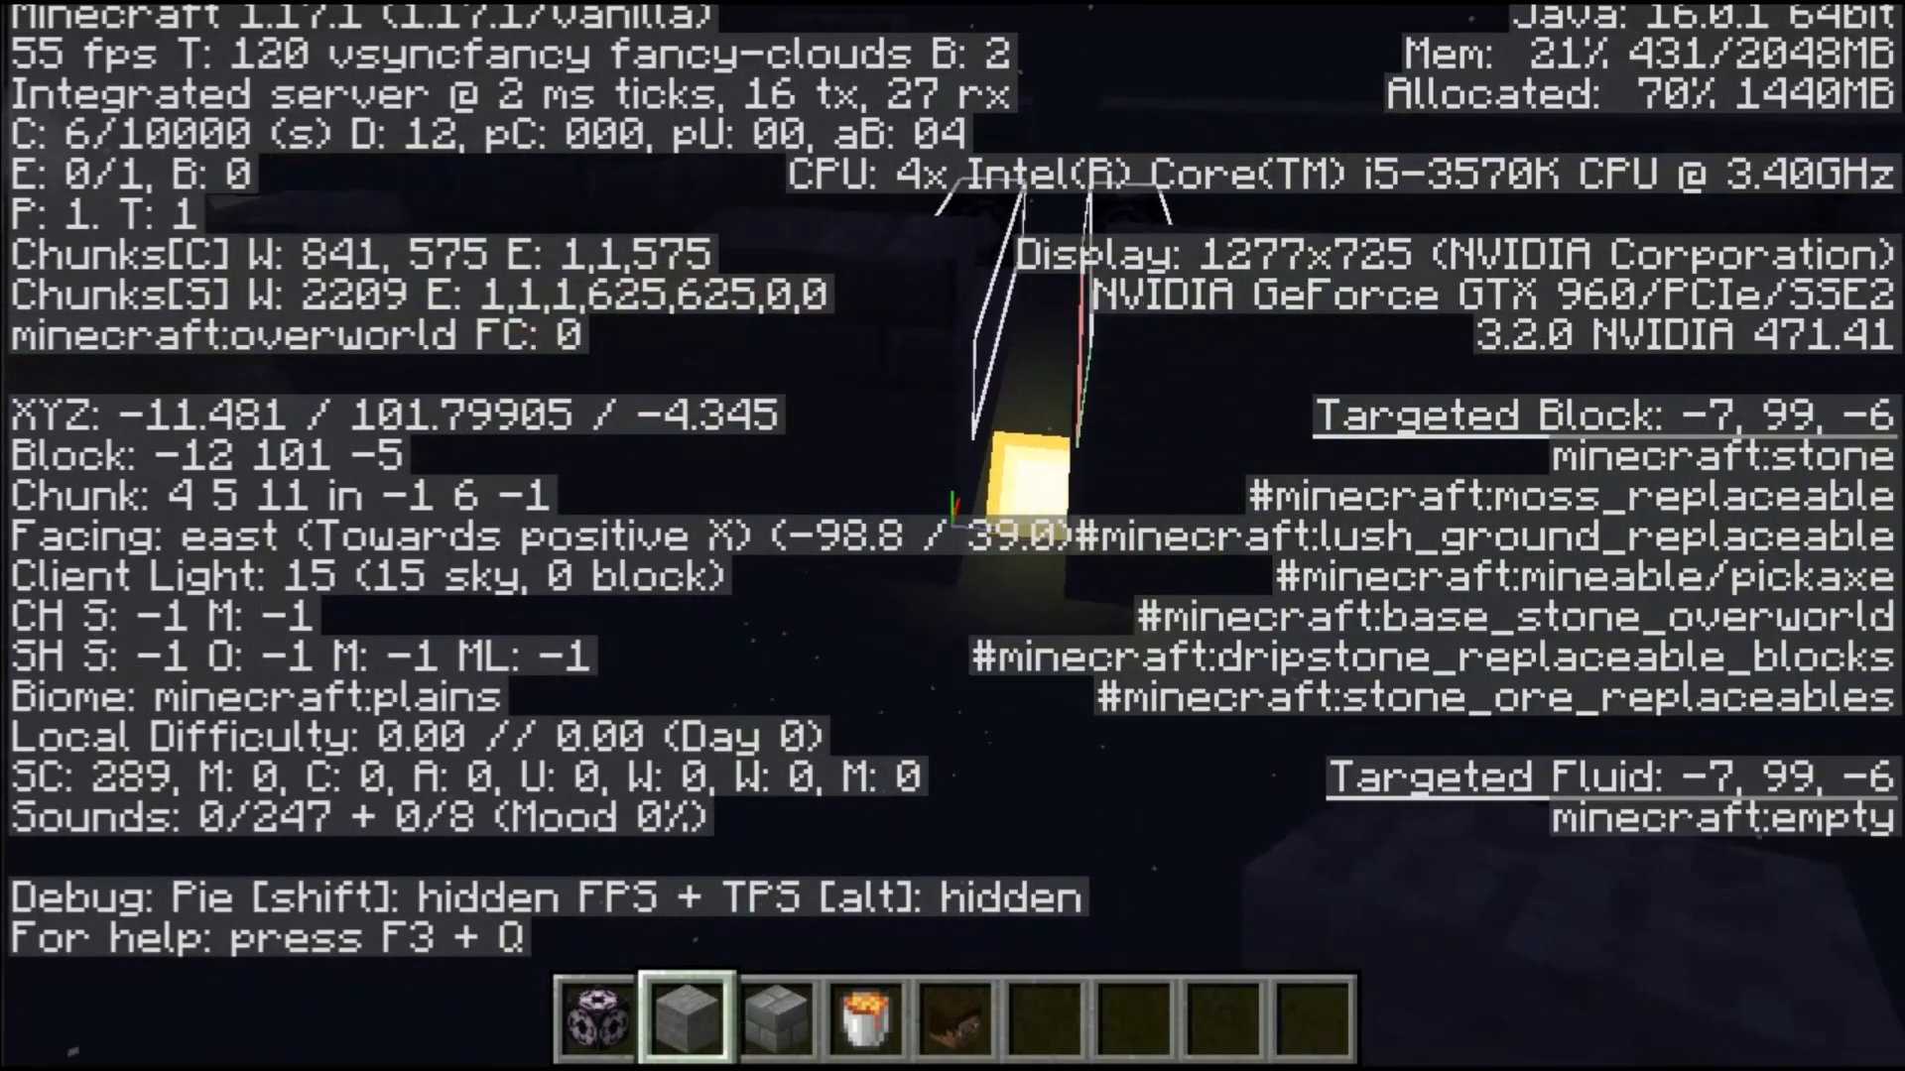
pyautogui.press('w')
pyautogui.press('s')
# Step: Verify the second tile's lower corner block from below without the debug overlay, recheck its coordinates and return to the generator's bottom left Z value
pyautogui.press('F3')
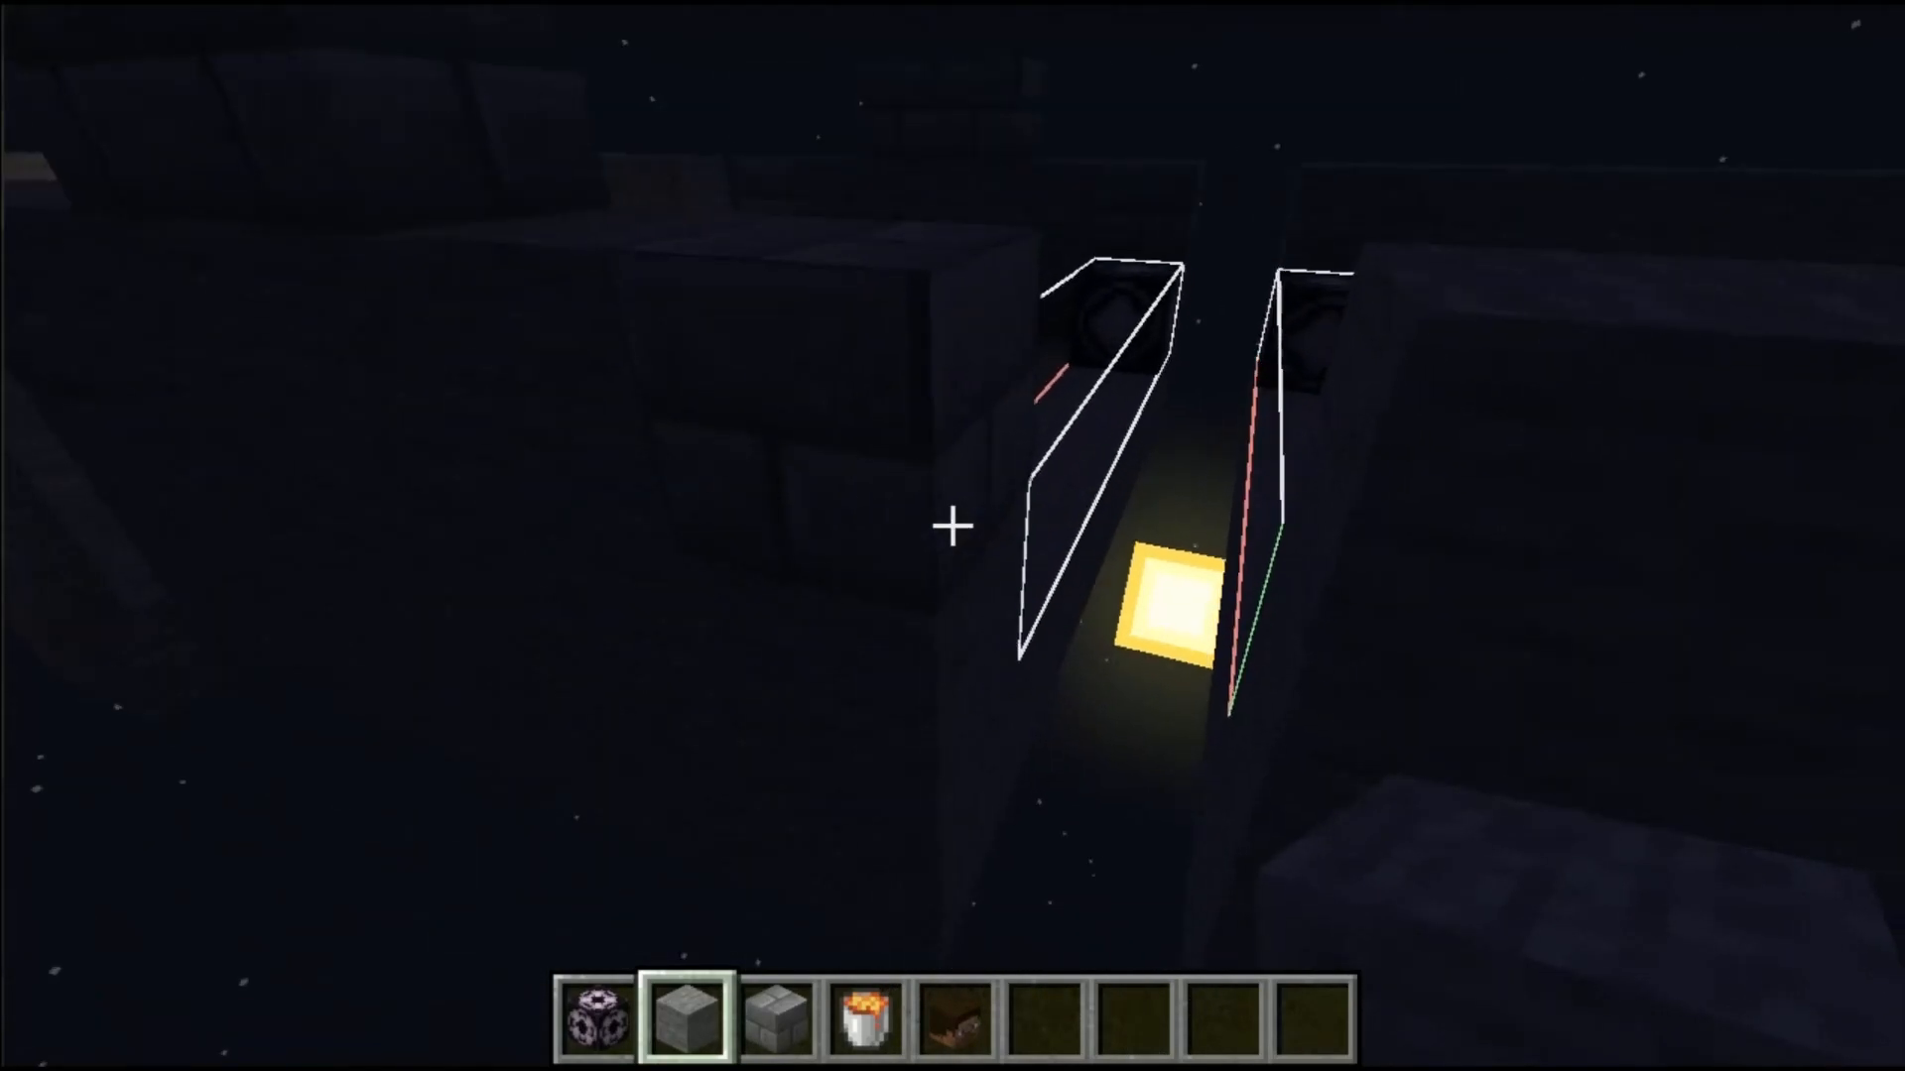
pyautogui.press('shift')
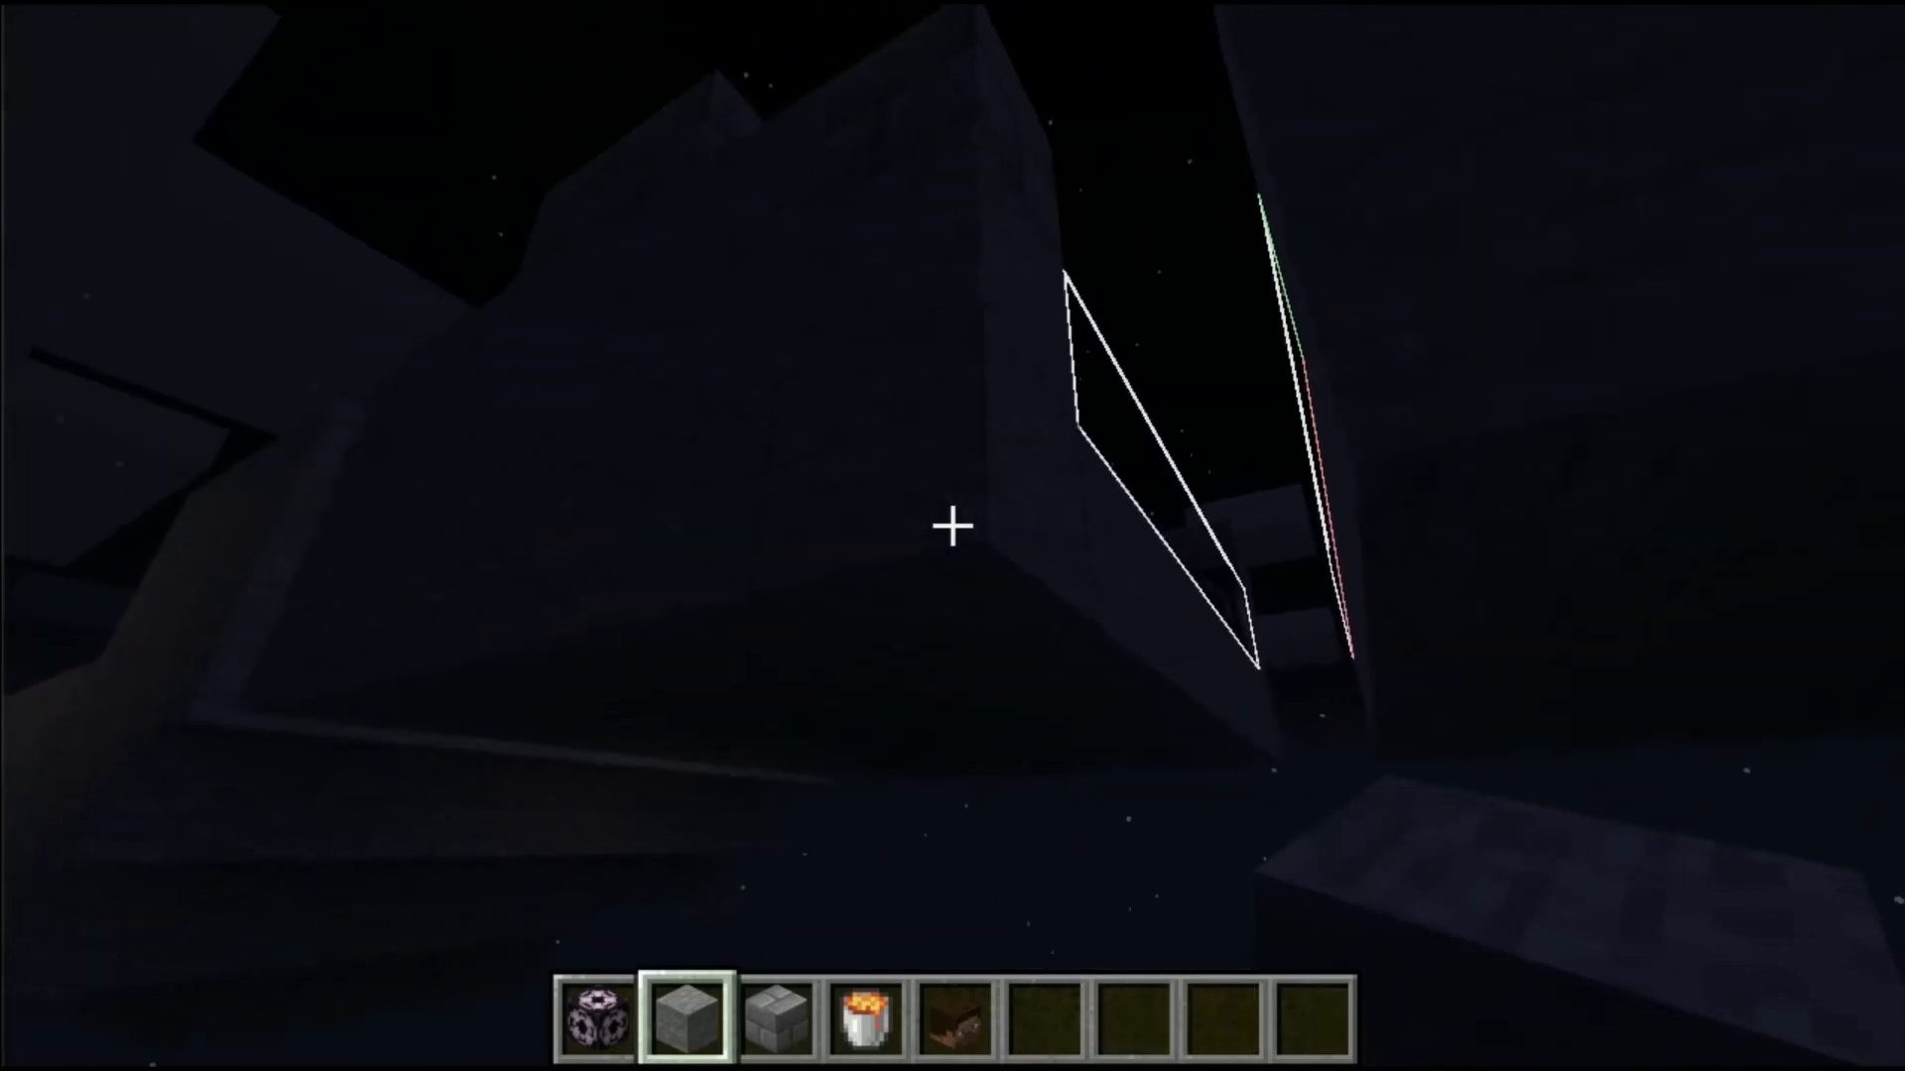
pyautogui.press('F3')
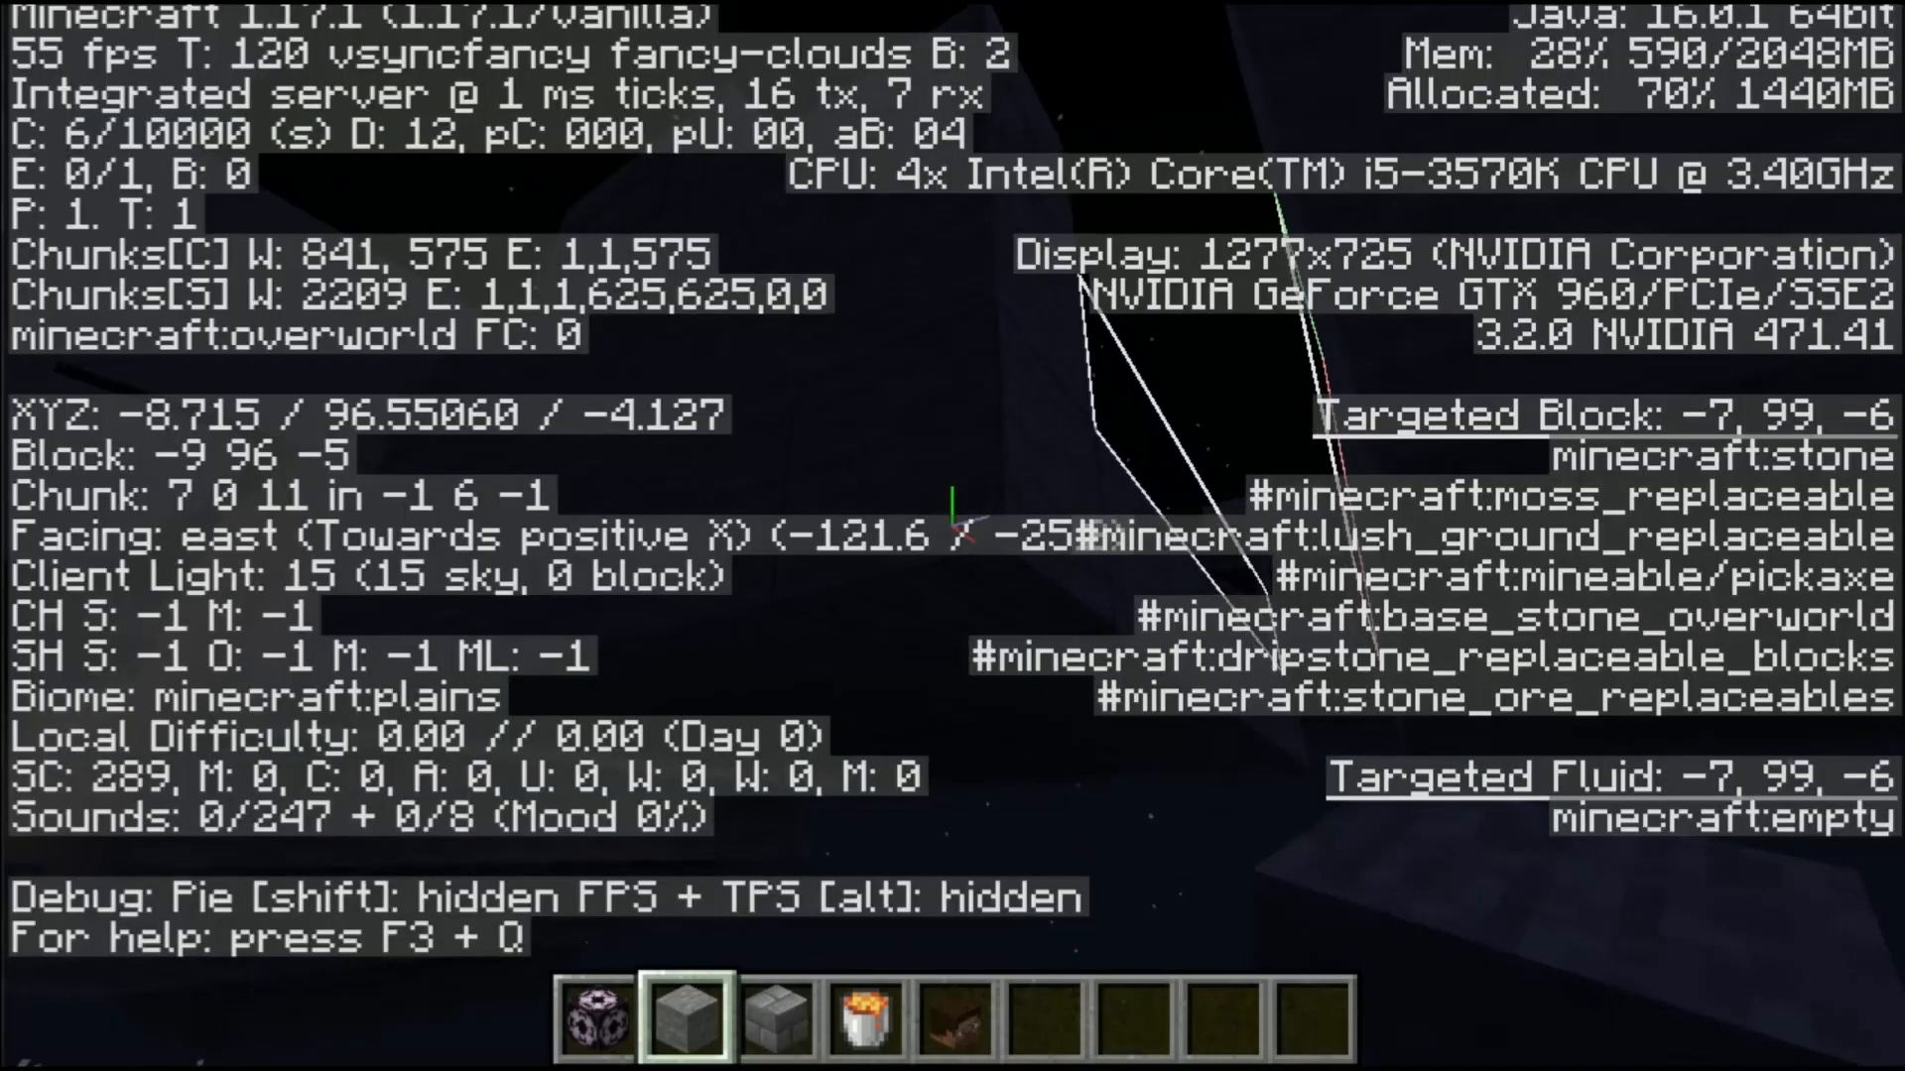
pyautogui.press('Escape')
pyautogui.hotkey('alt', 'Tab')
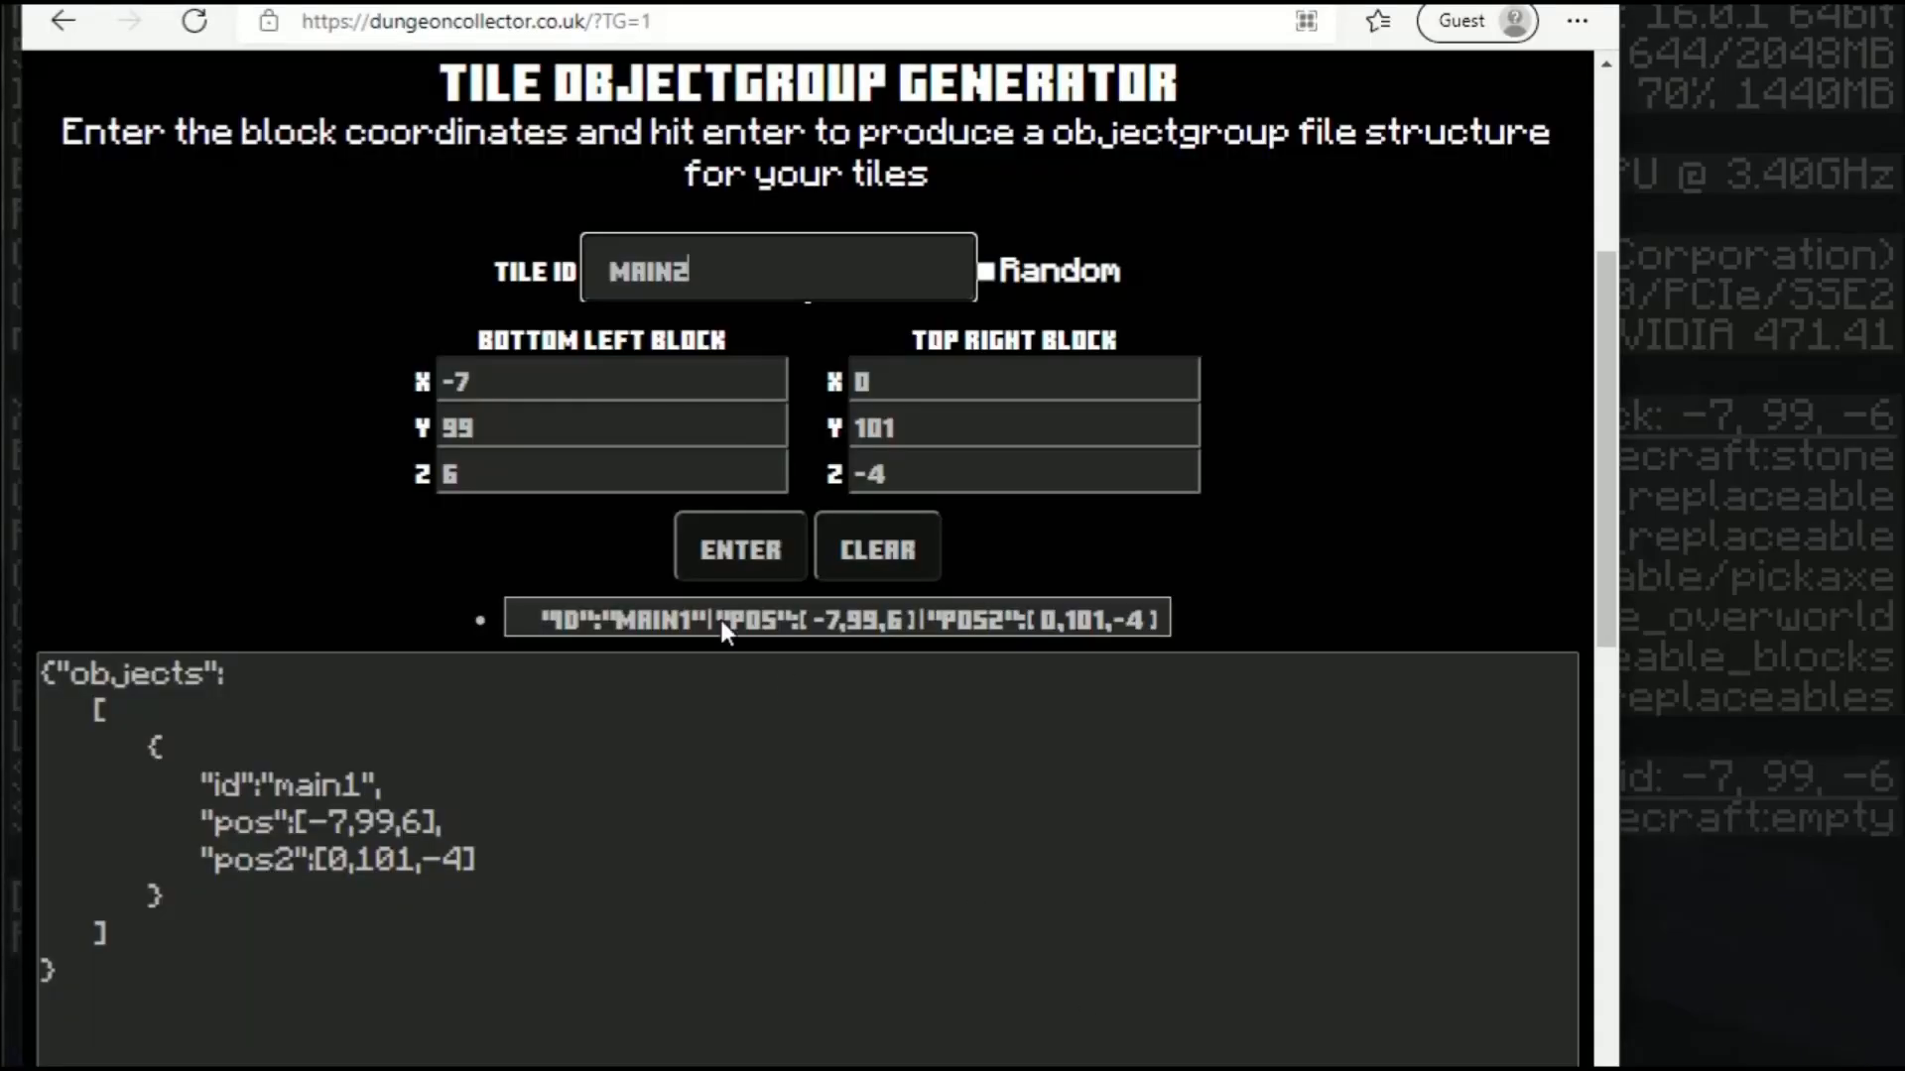
pyautogui.click(501, 482)
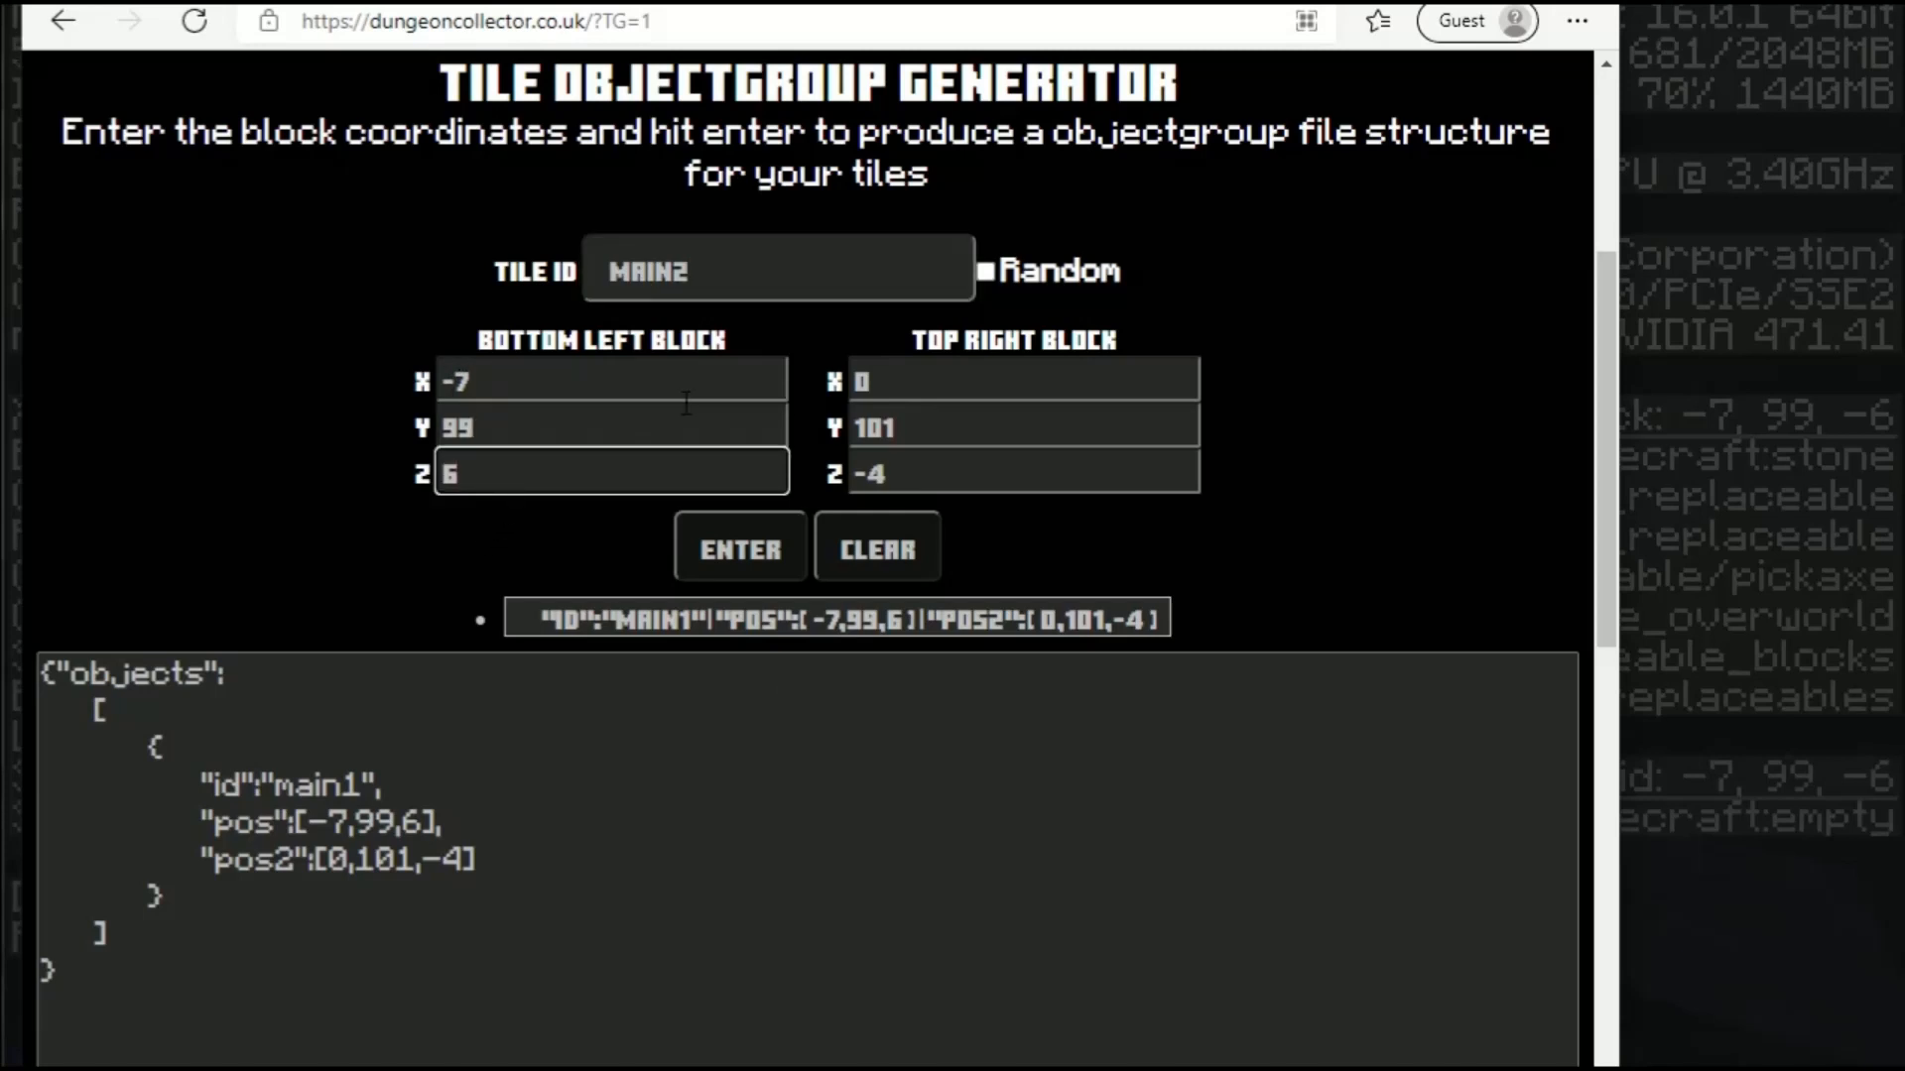
# Step: Switch to Minecraft, fly to the second tile's opposite upper corner and target its block to read the coordinates
pyautogui.click(1726, 397)
pyautogui.click(1234, 362)
pyautogui.press('F3')
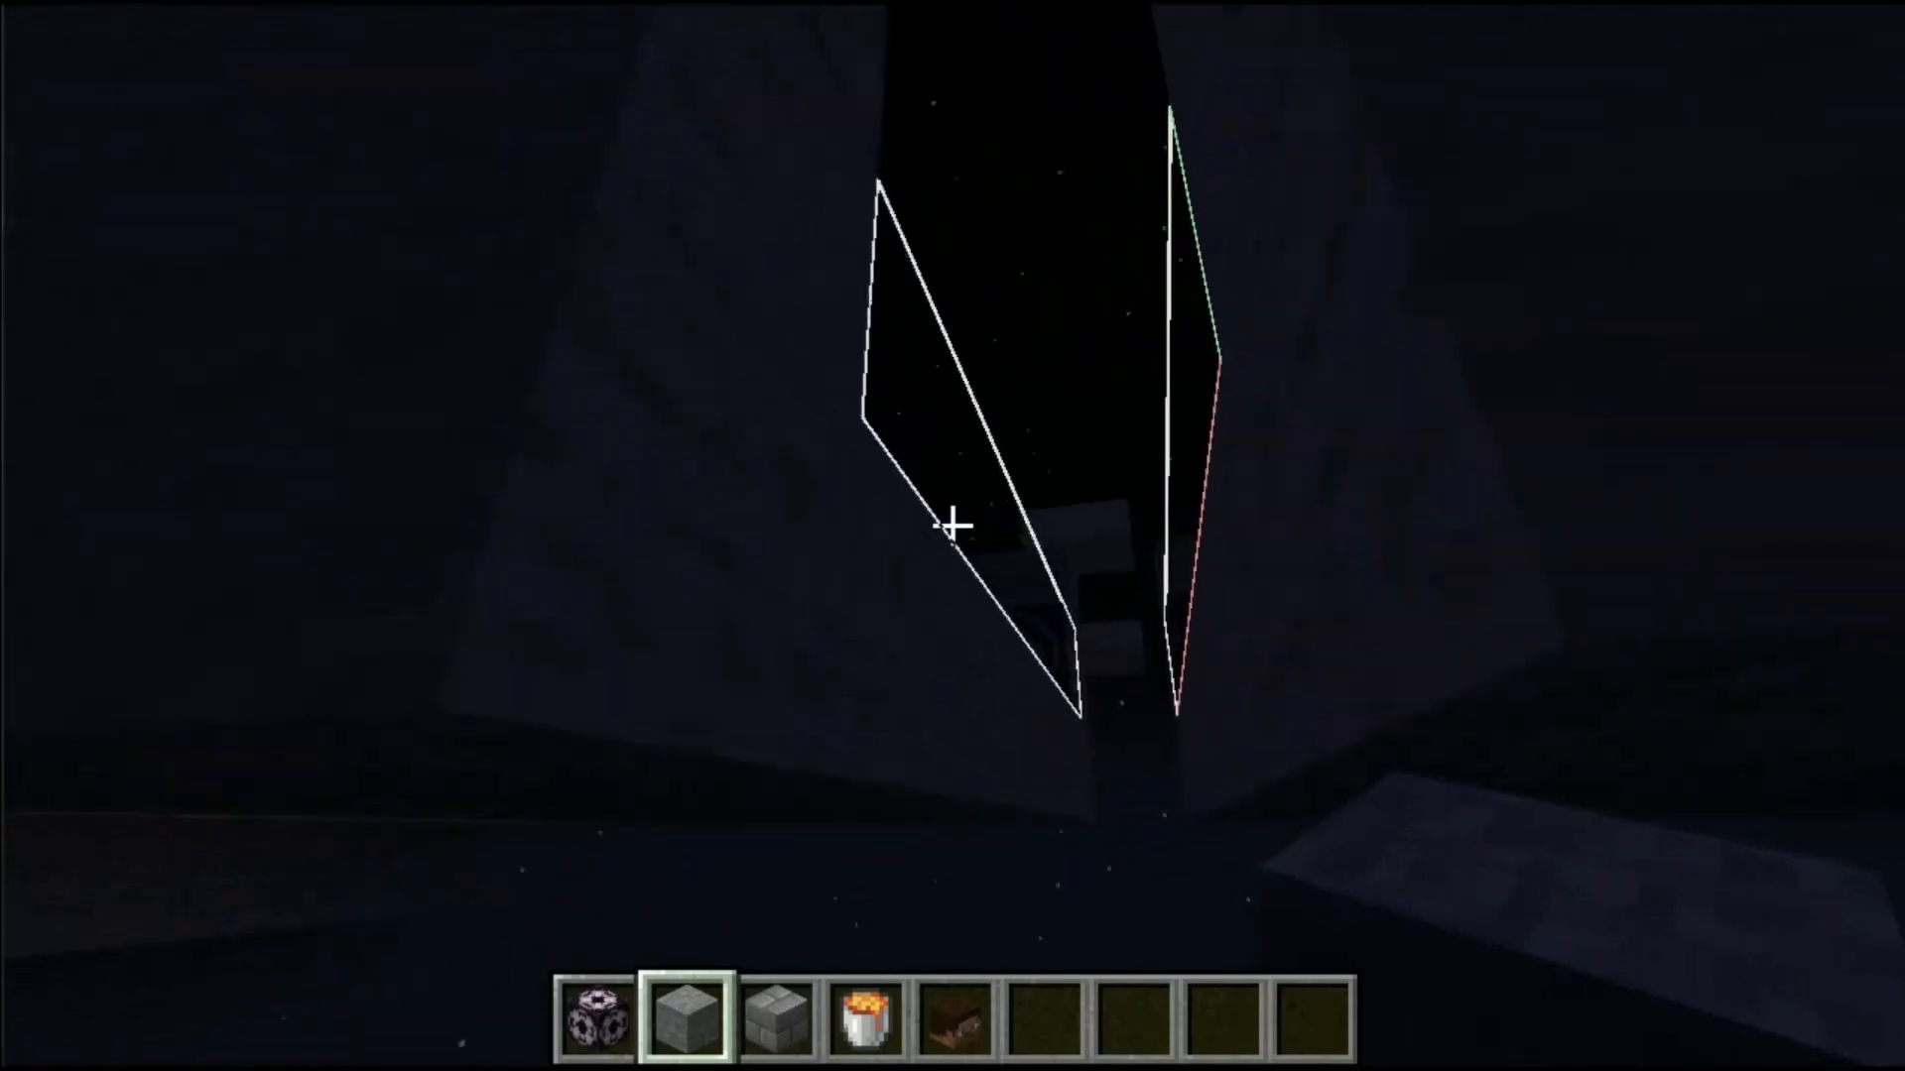
pyautogui.press('w')
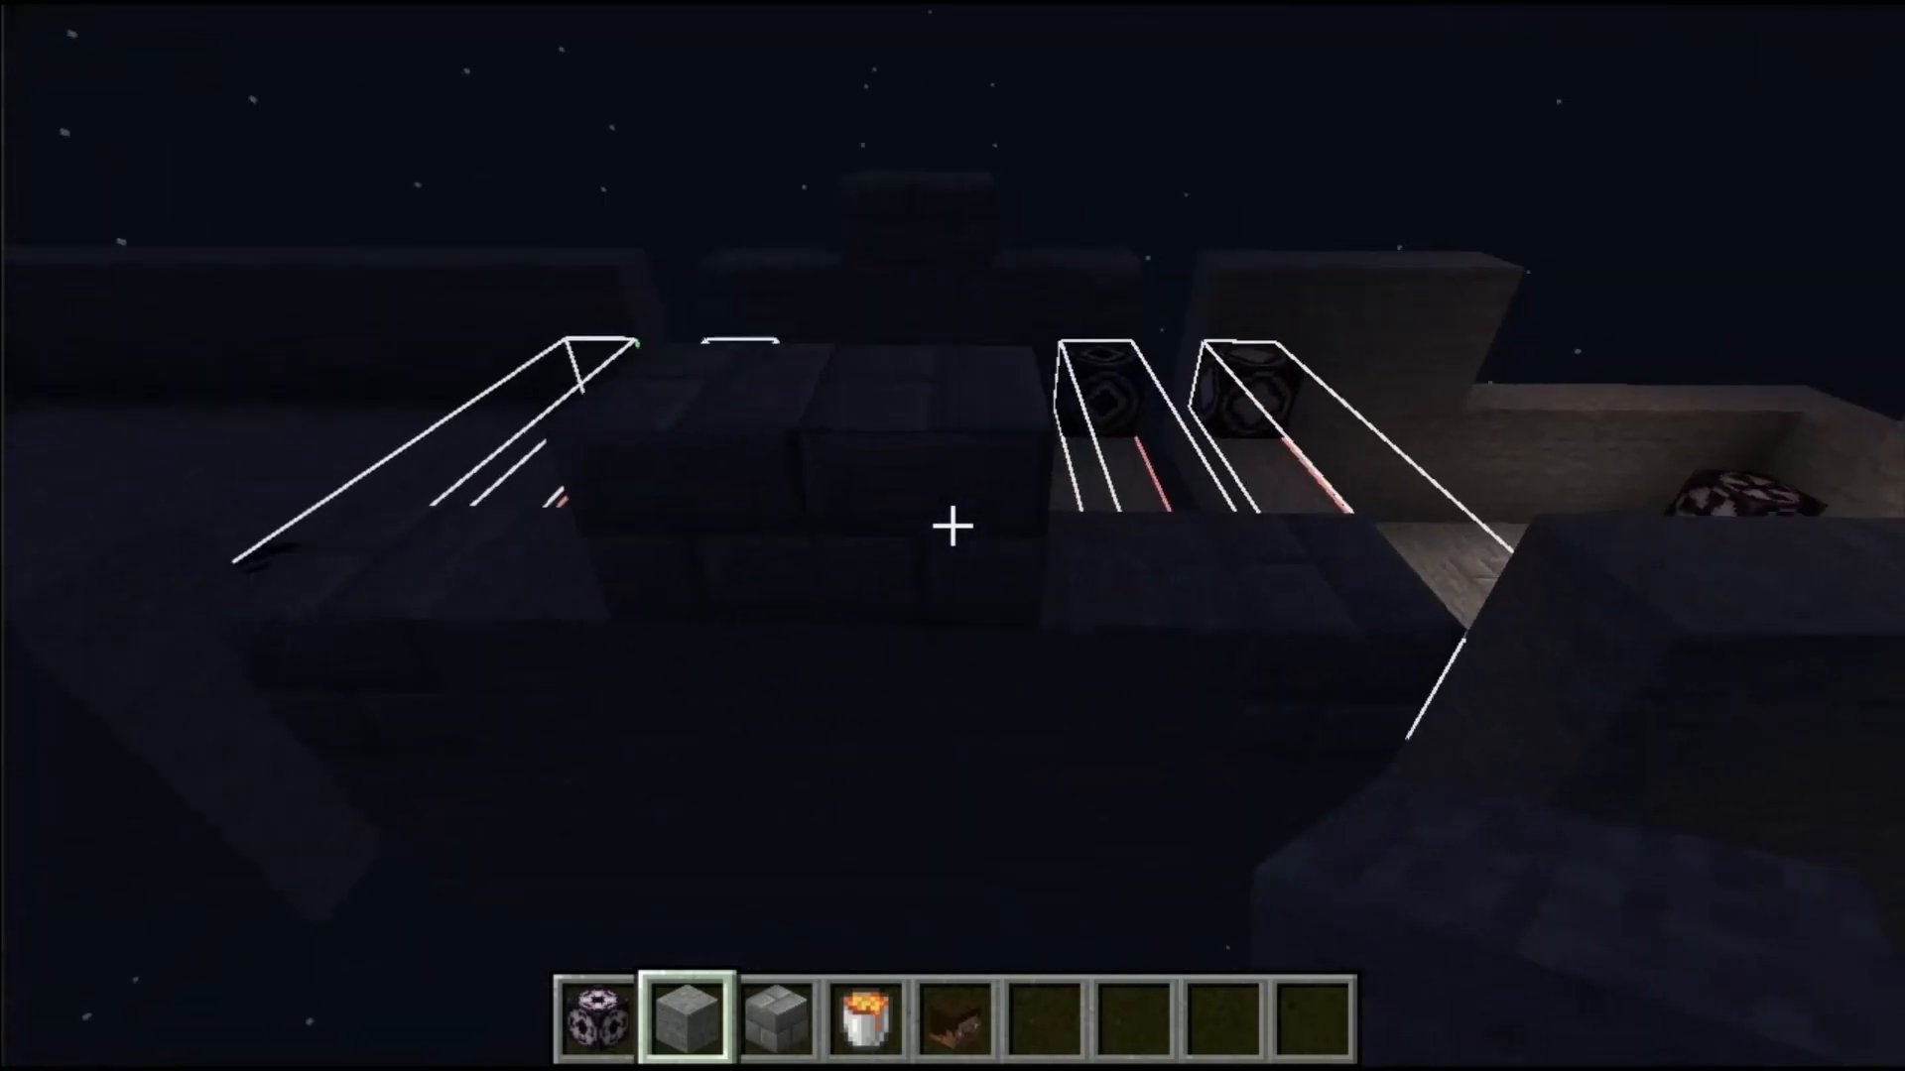
pyautogui.press('d')
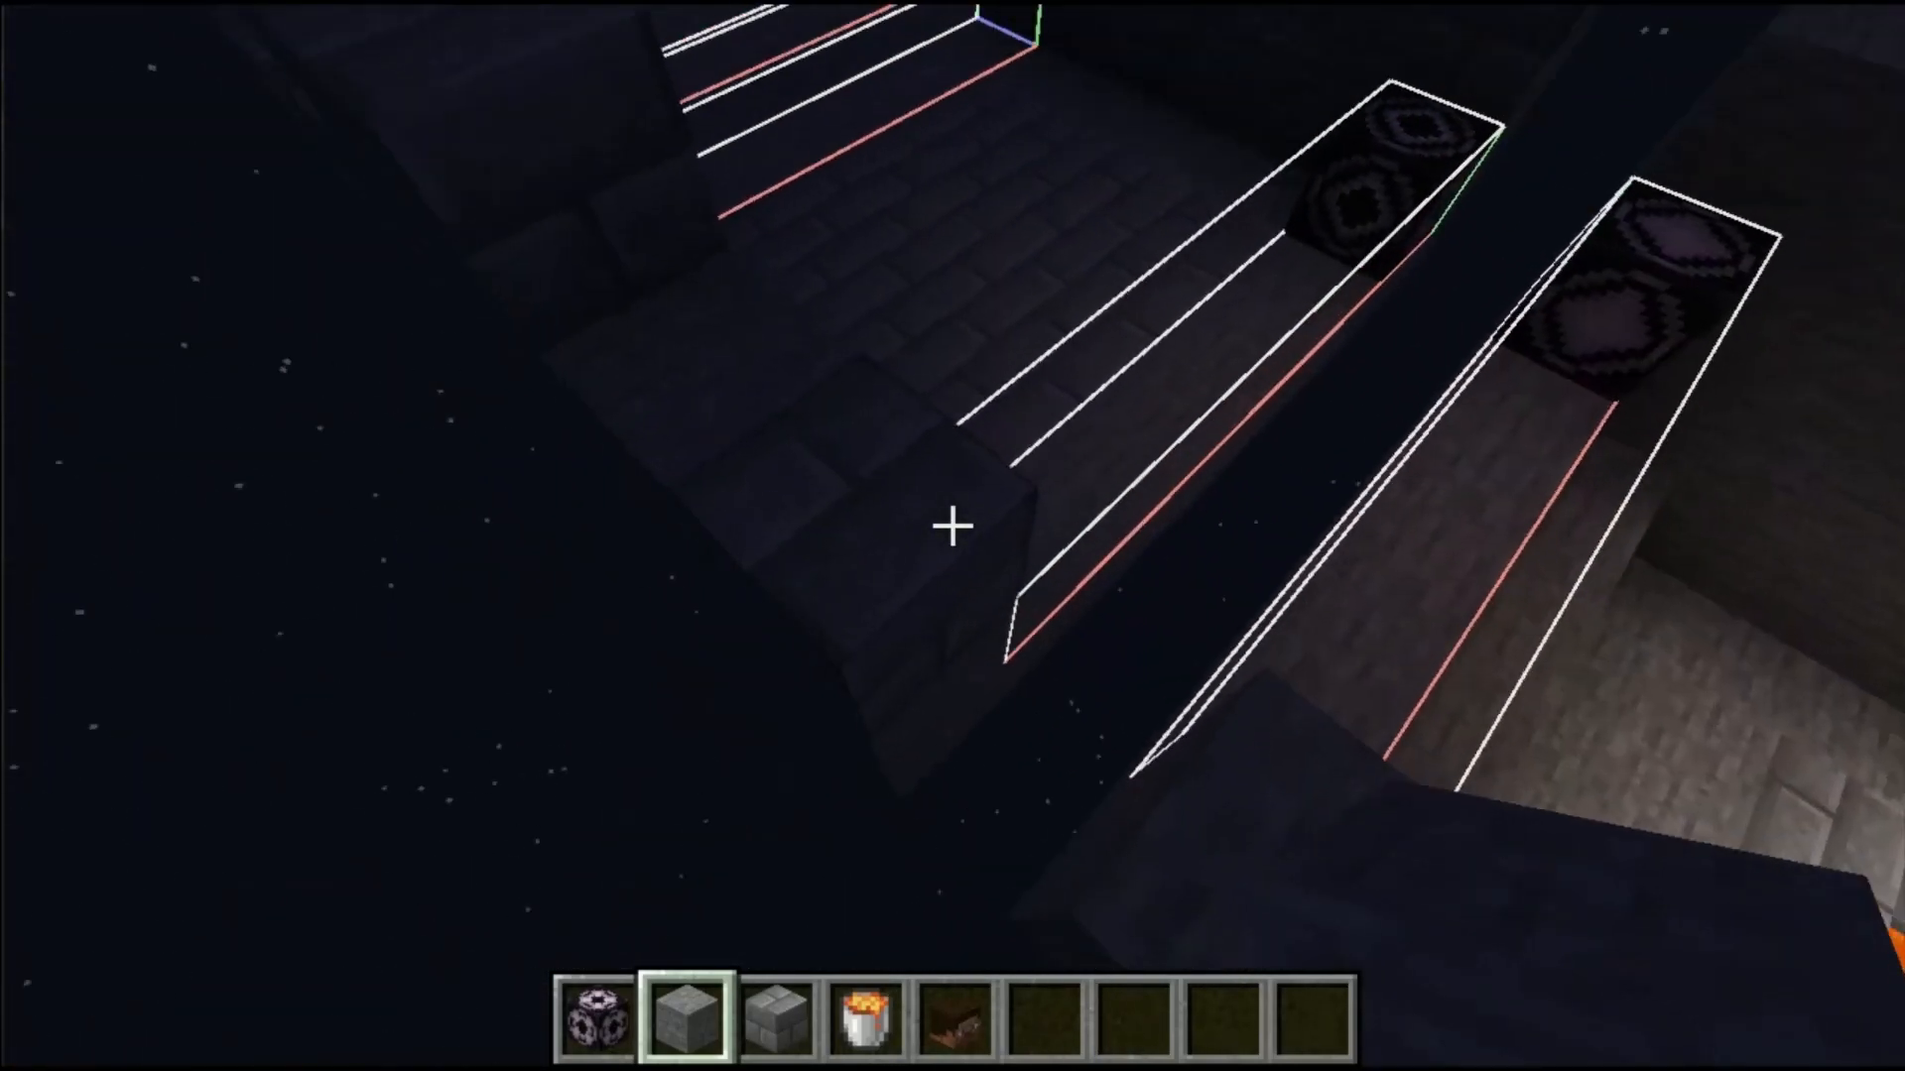
pyautogui.press('a')
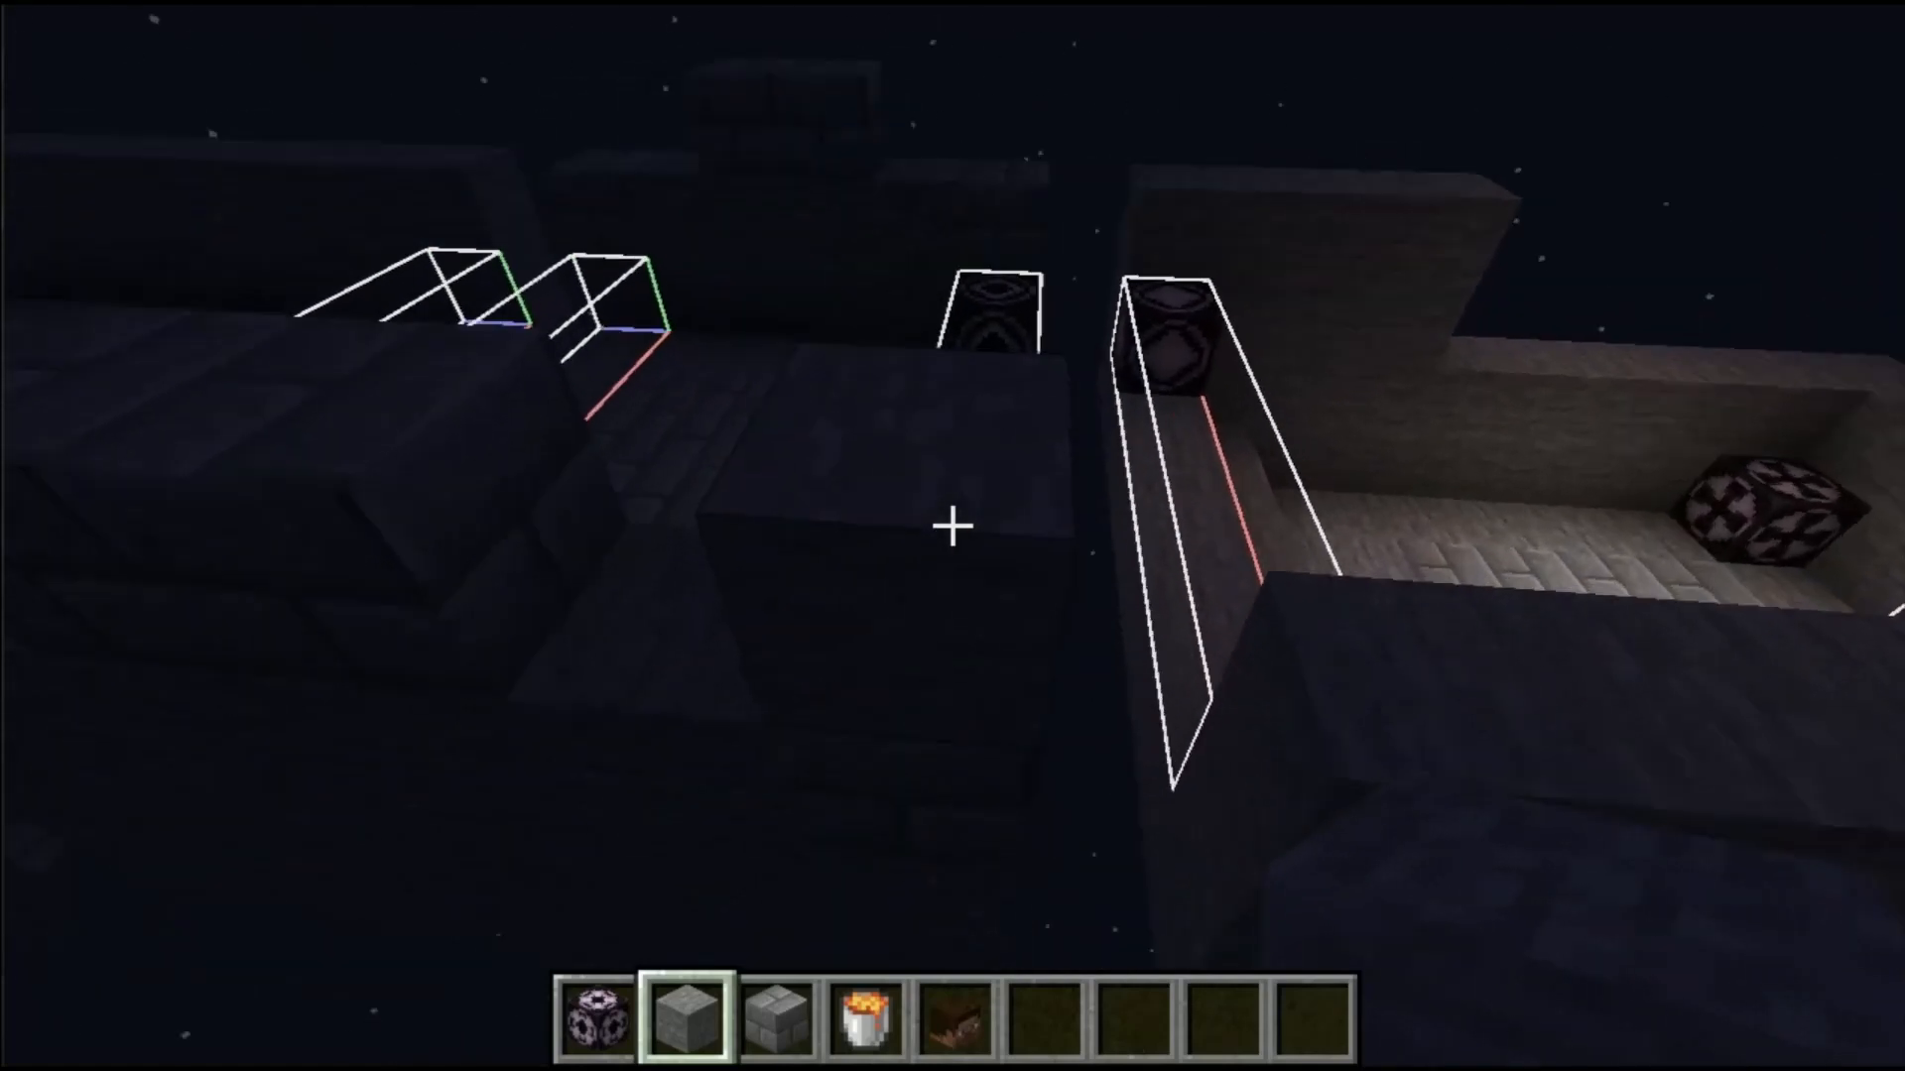
pyautogui.press('d')
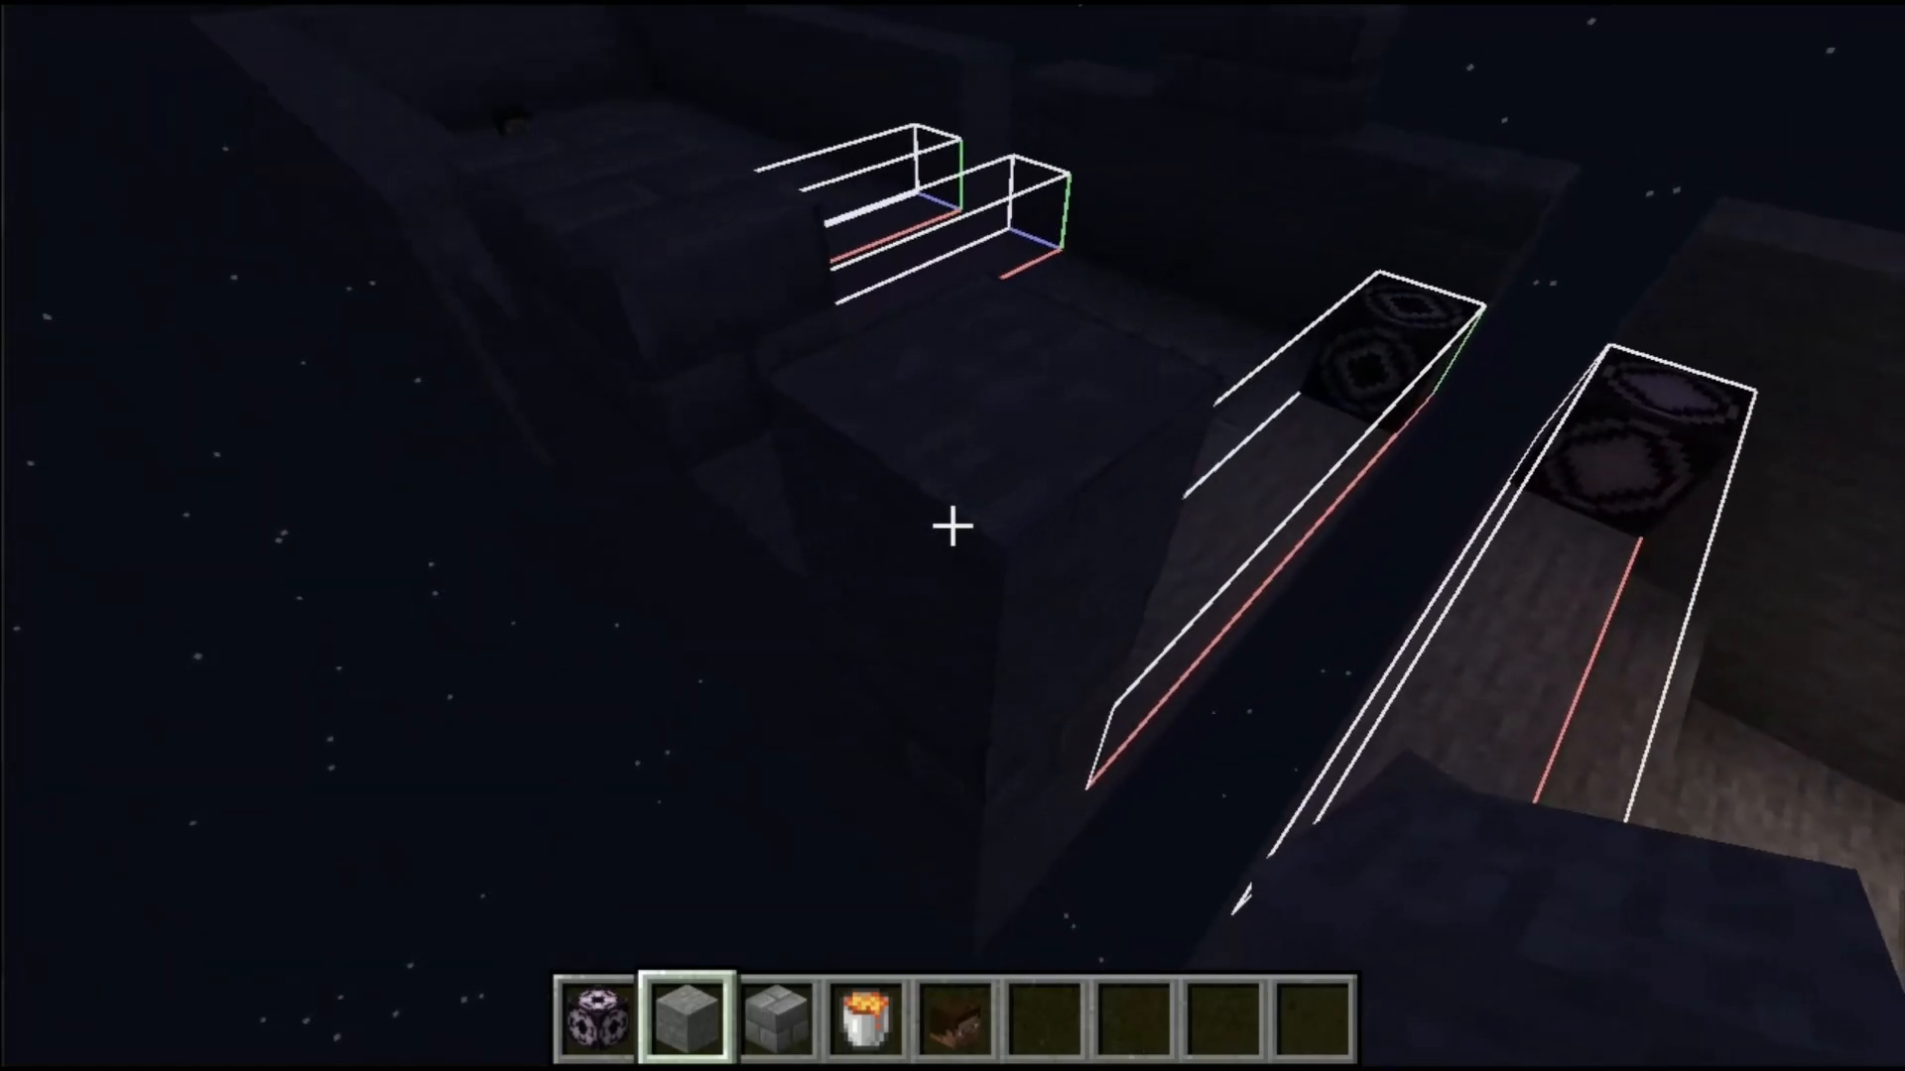
pyautogui.press('F3')
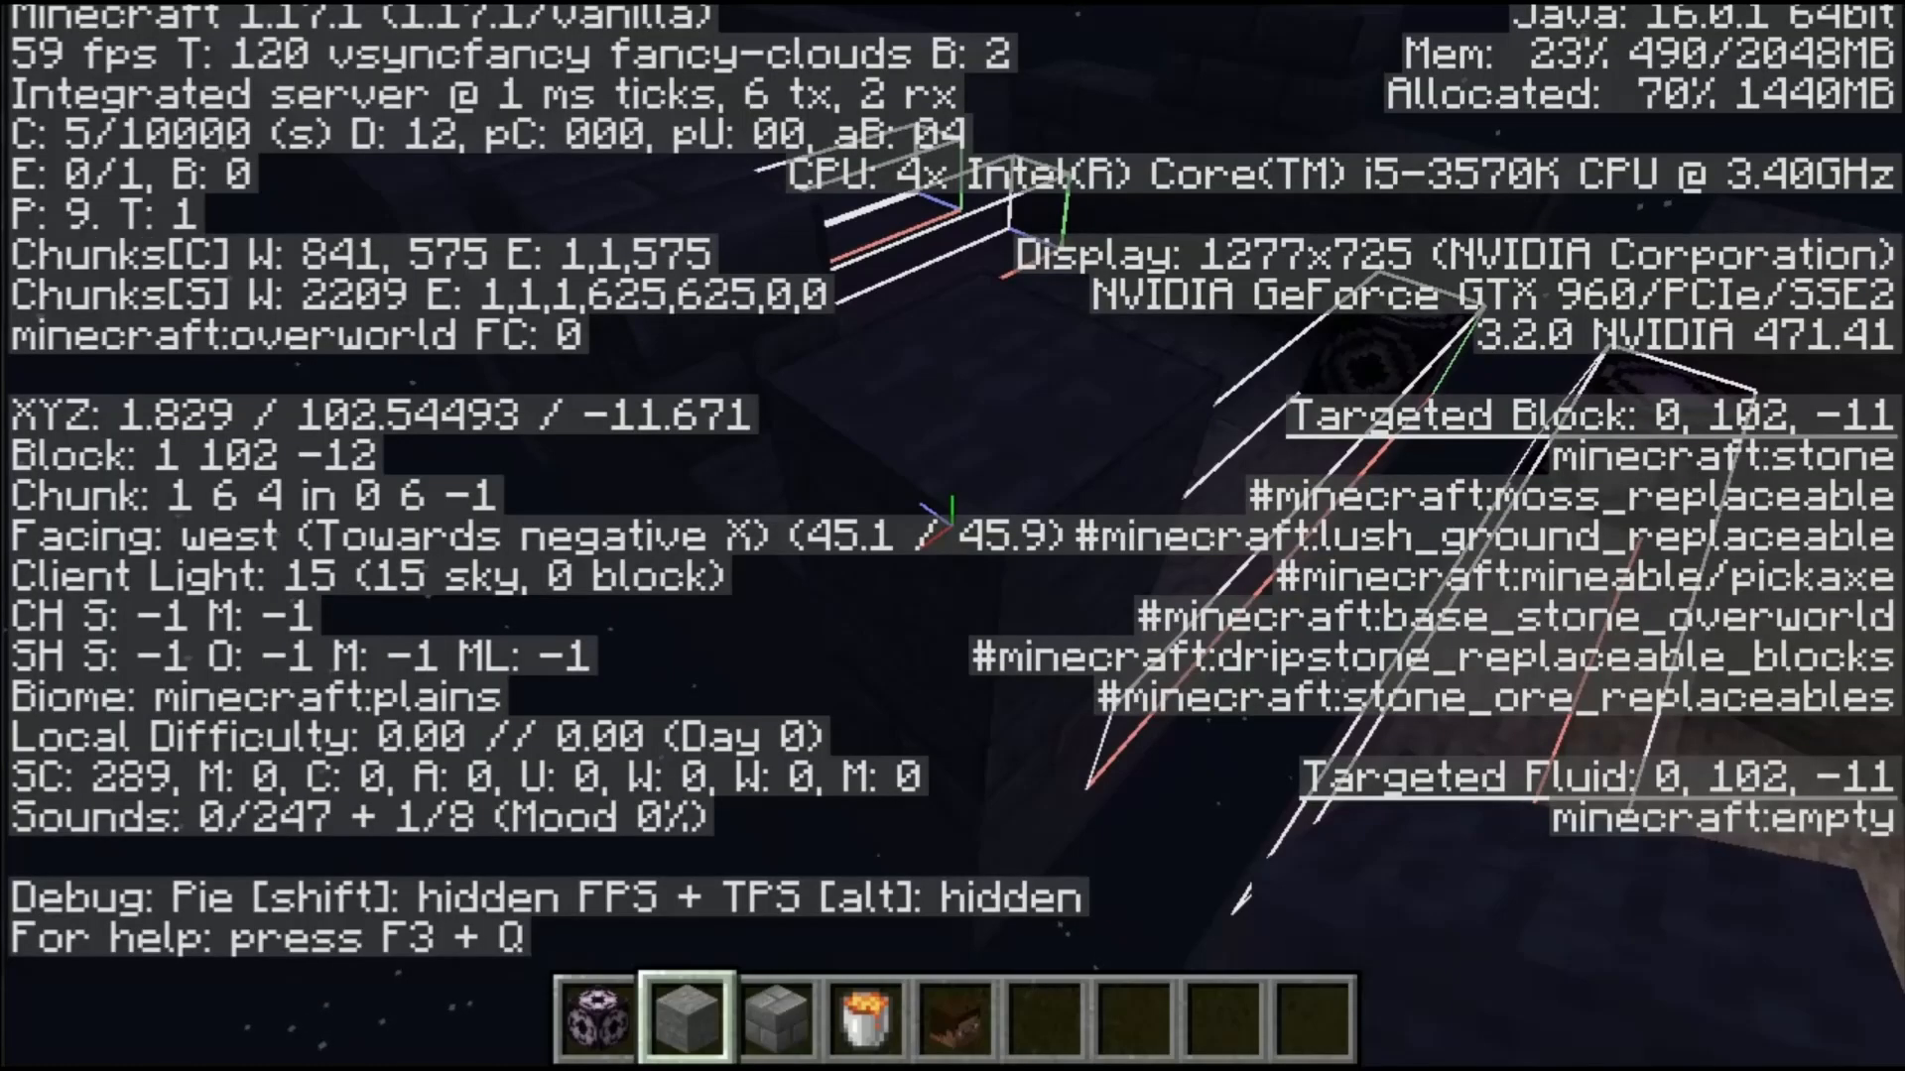
# Step: Return to the generator, set the top right block's Y to 102 and Z to -11, and add the main2 tile entry
pyautogui.press('Escape')
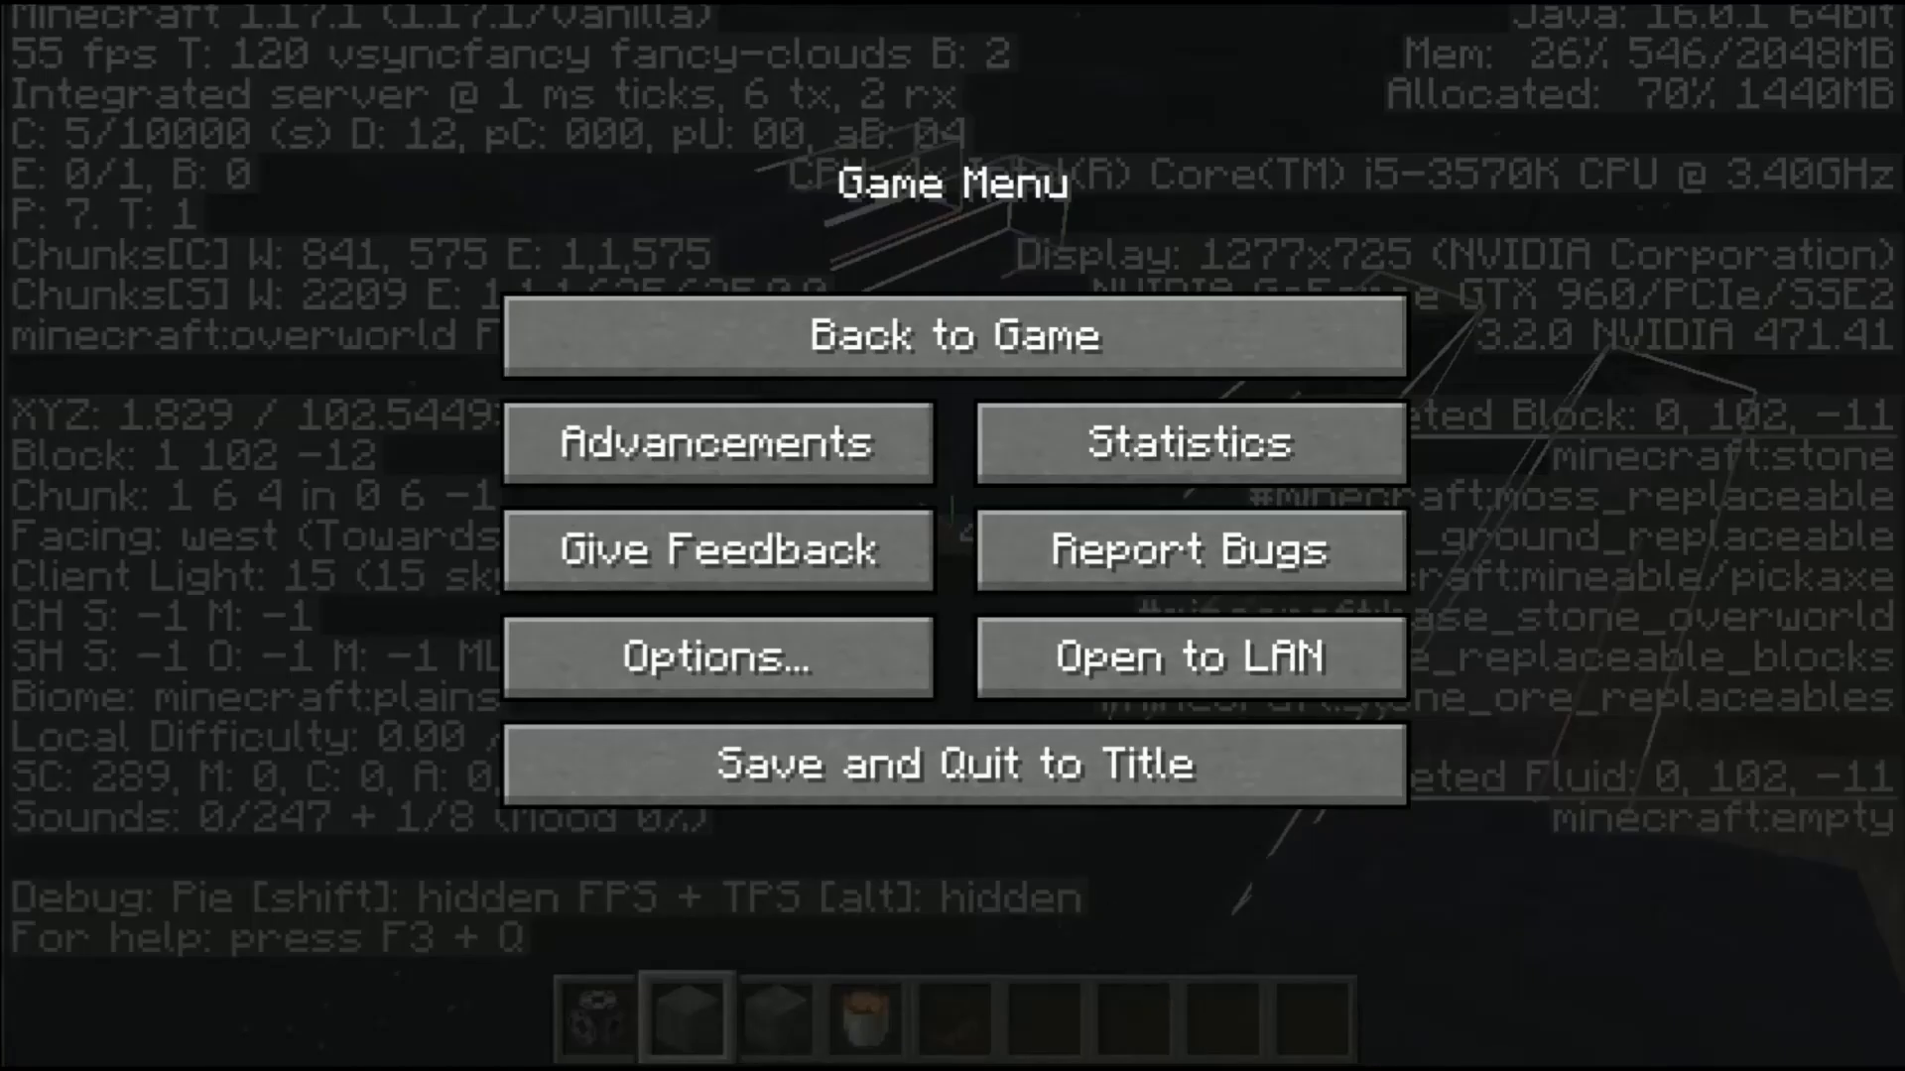
pyautogui.hotkey('alt', 'Tab')
pyautogui.click(973, 442)
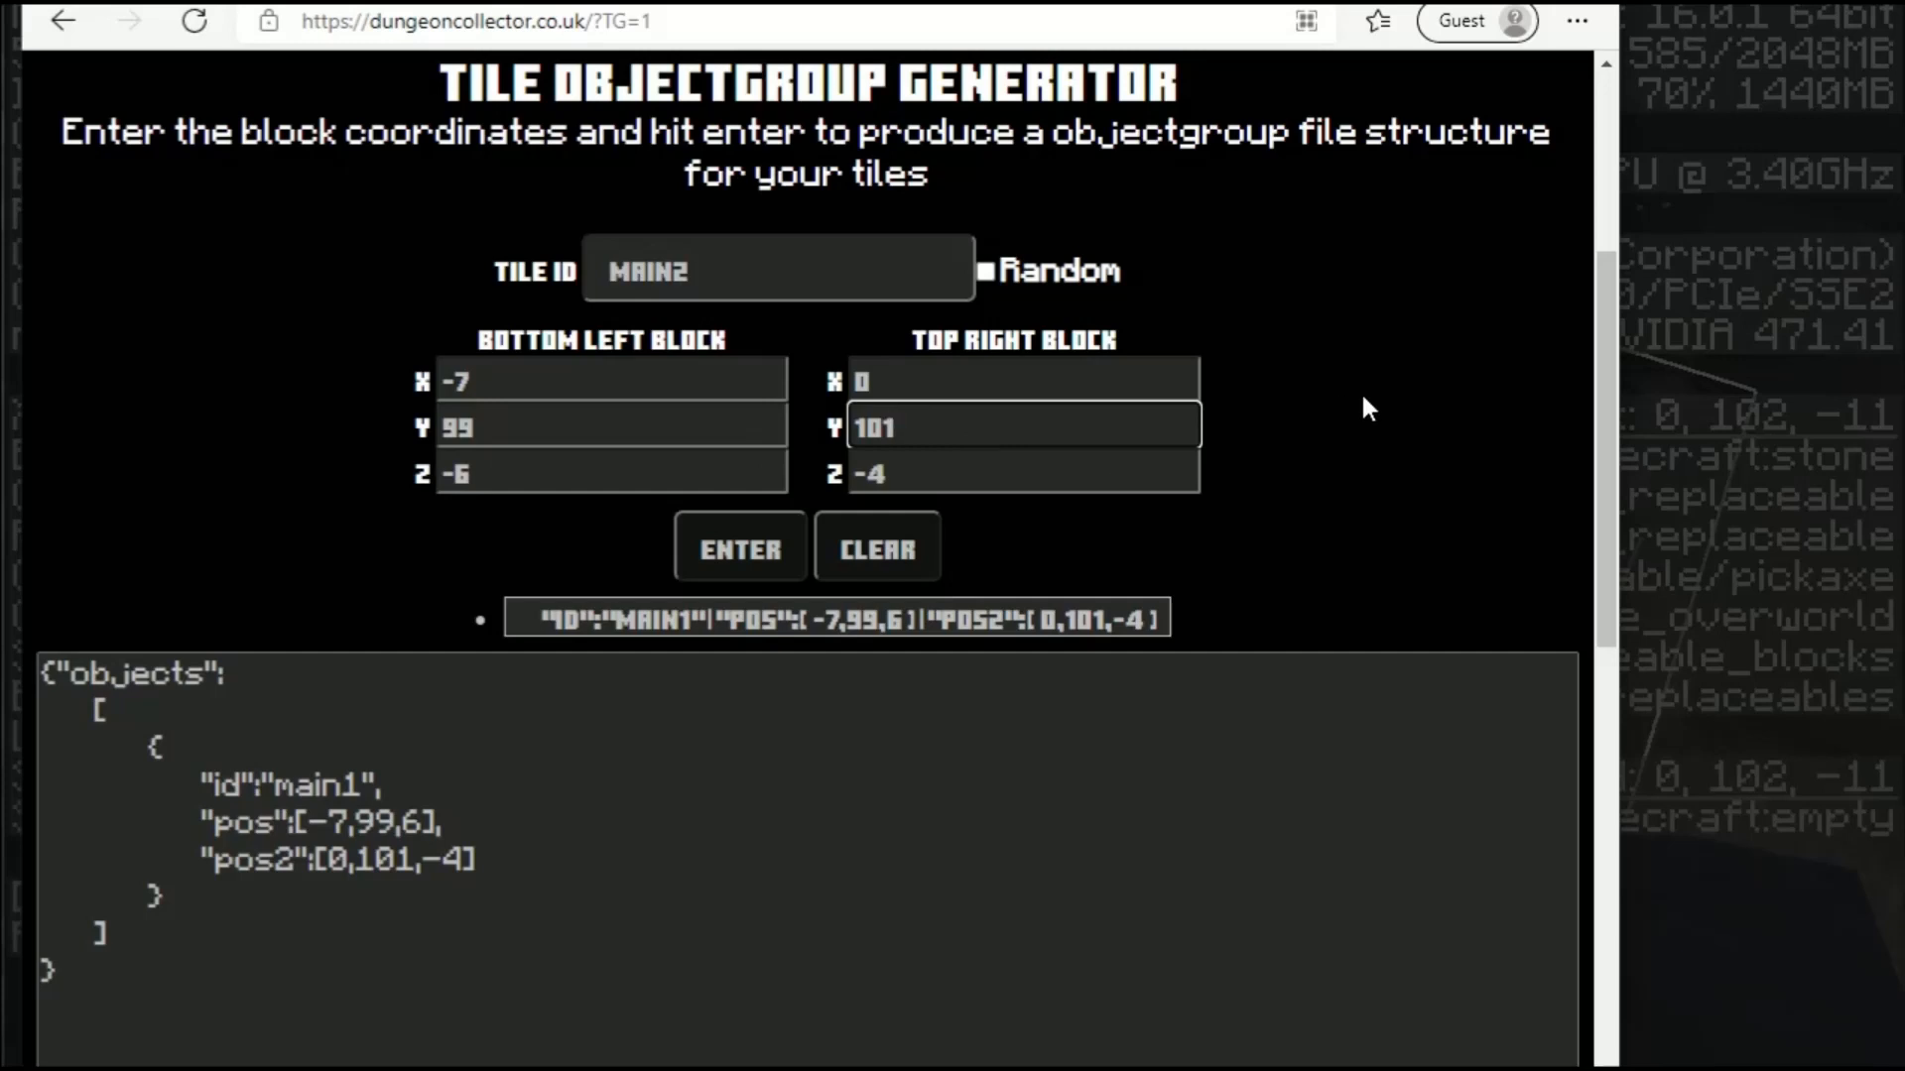
pyautogui.press('BackSpace')
pyautogui.write('2')
pyautogui.press('Tab')
pyautogui.write('1')
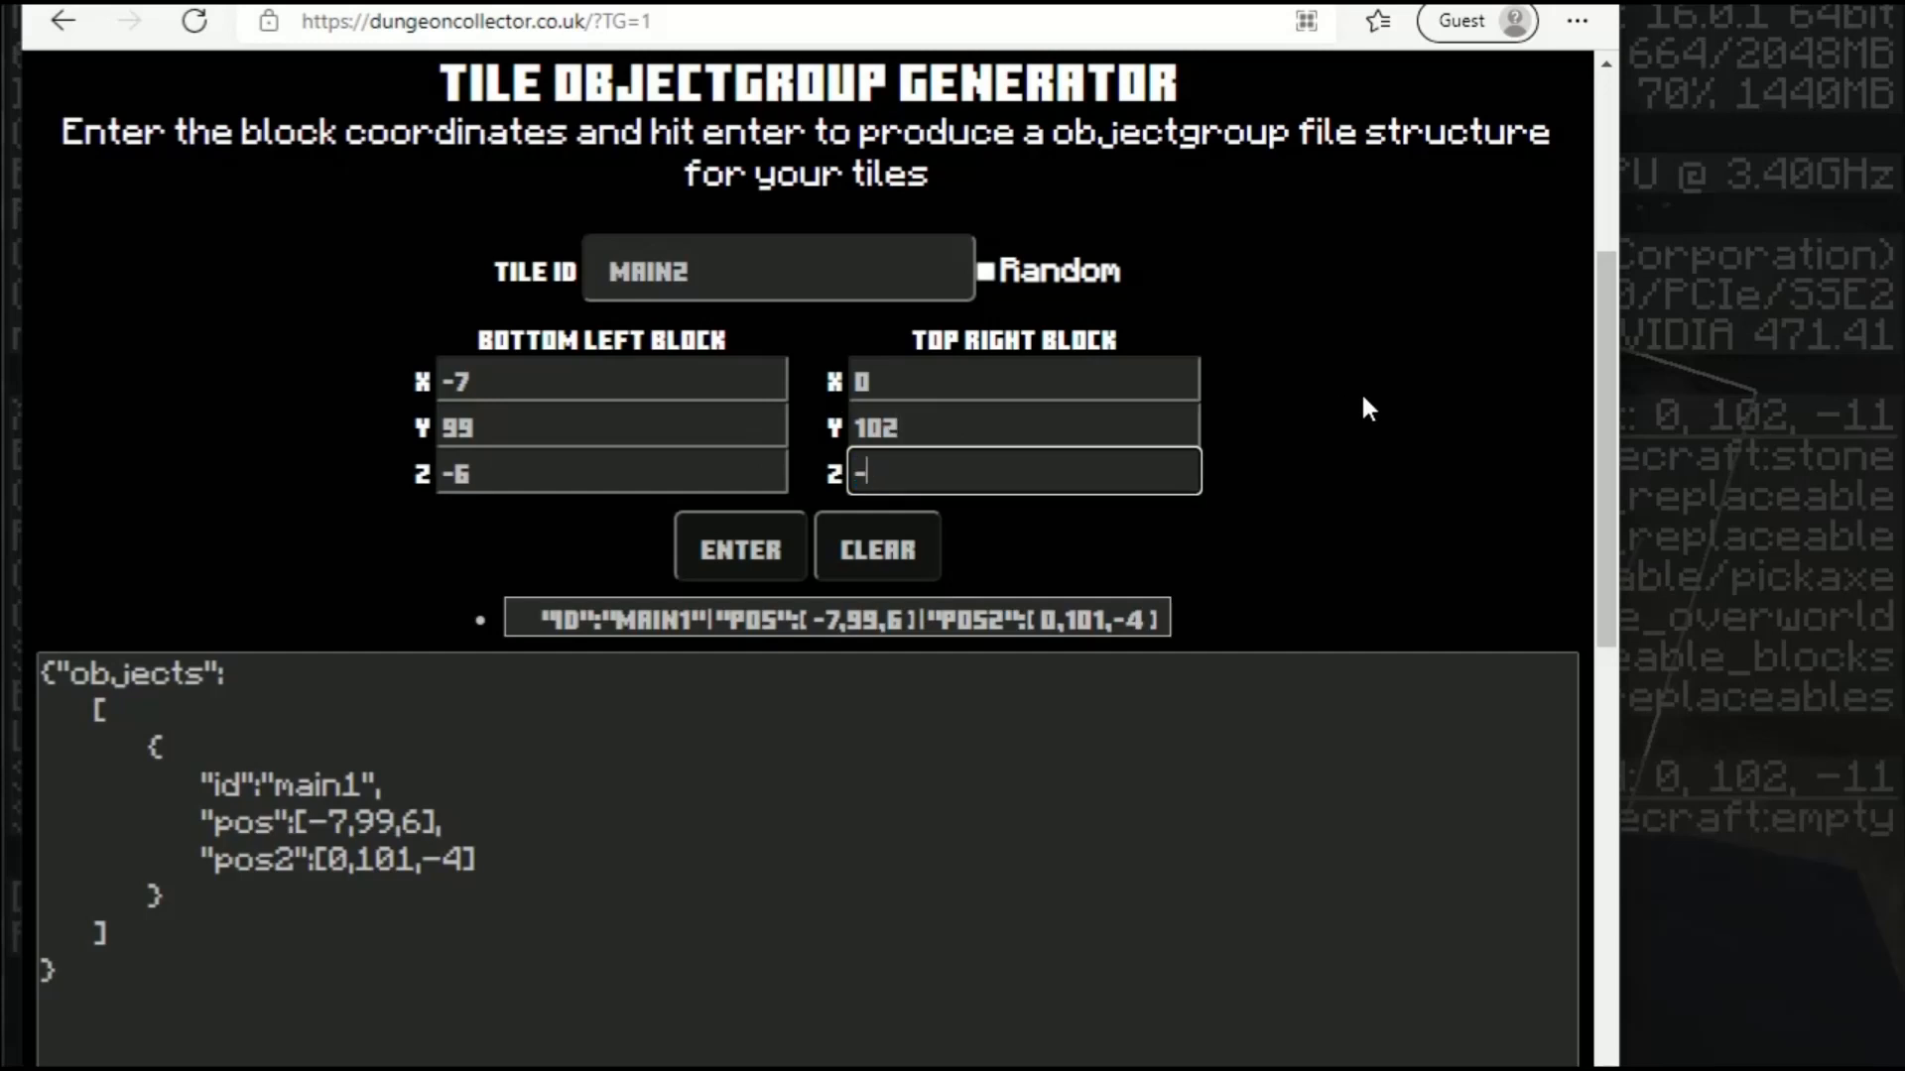
pyautogui.write('11')
pyautogui.click(761, 553)
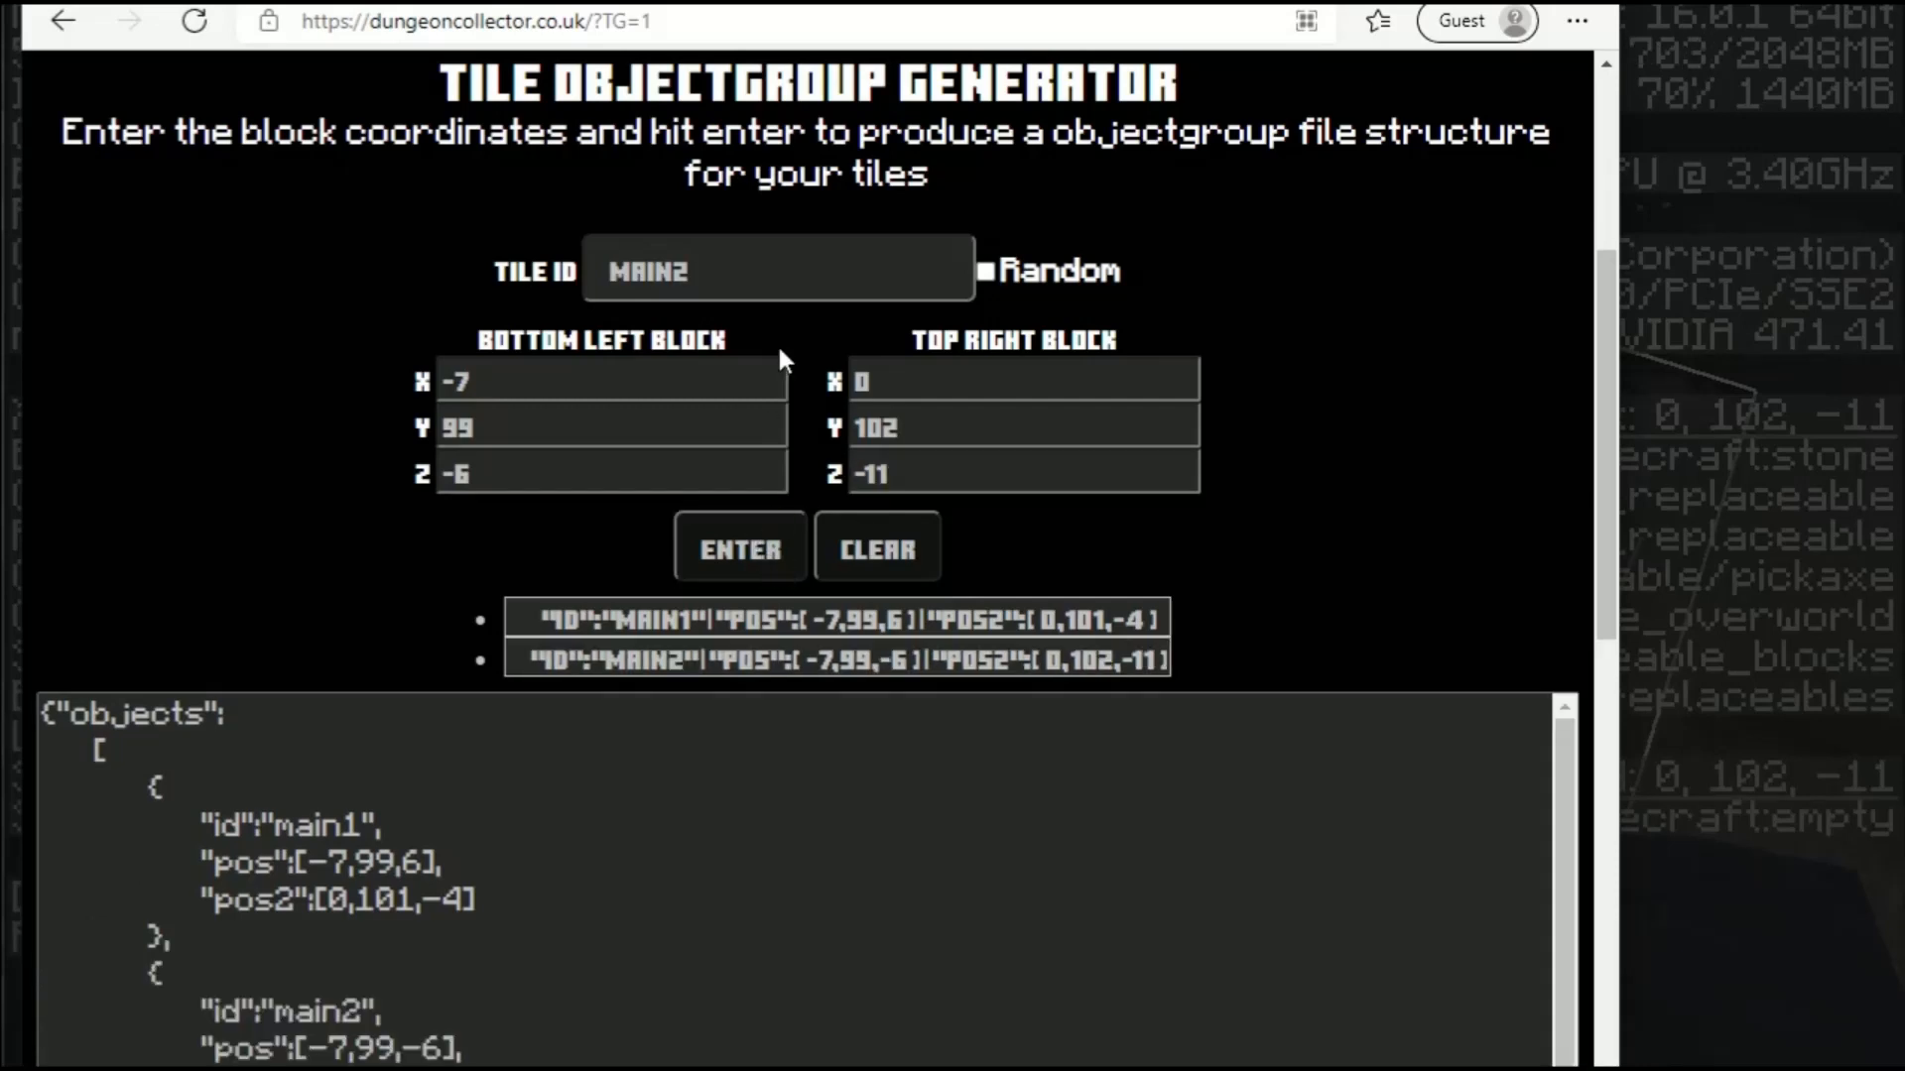
# Step: Change the tile ID to main3, switch to Minecraft and fly below the third tile's lower corner with the debug overlay hidden
pyautogui.click(831, 293)
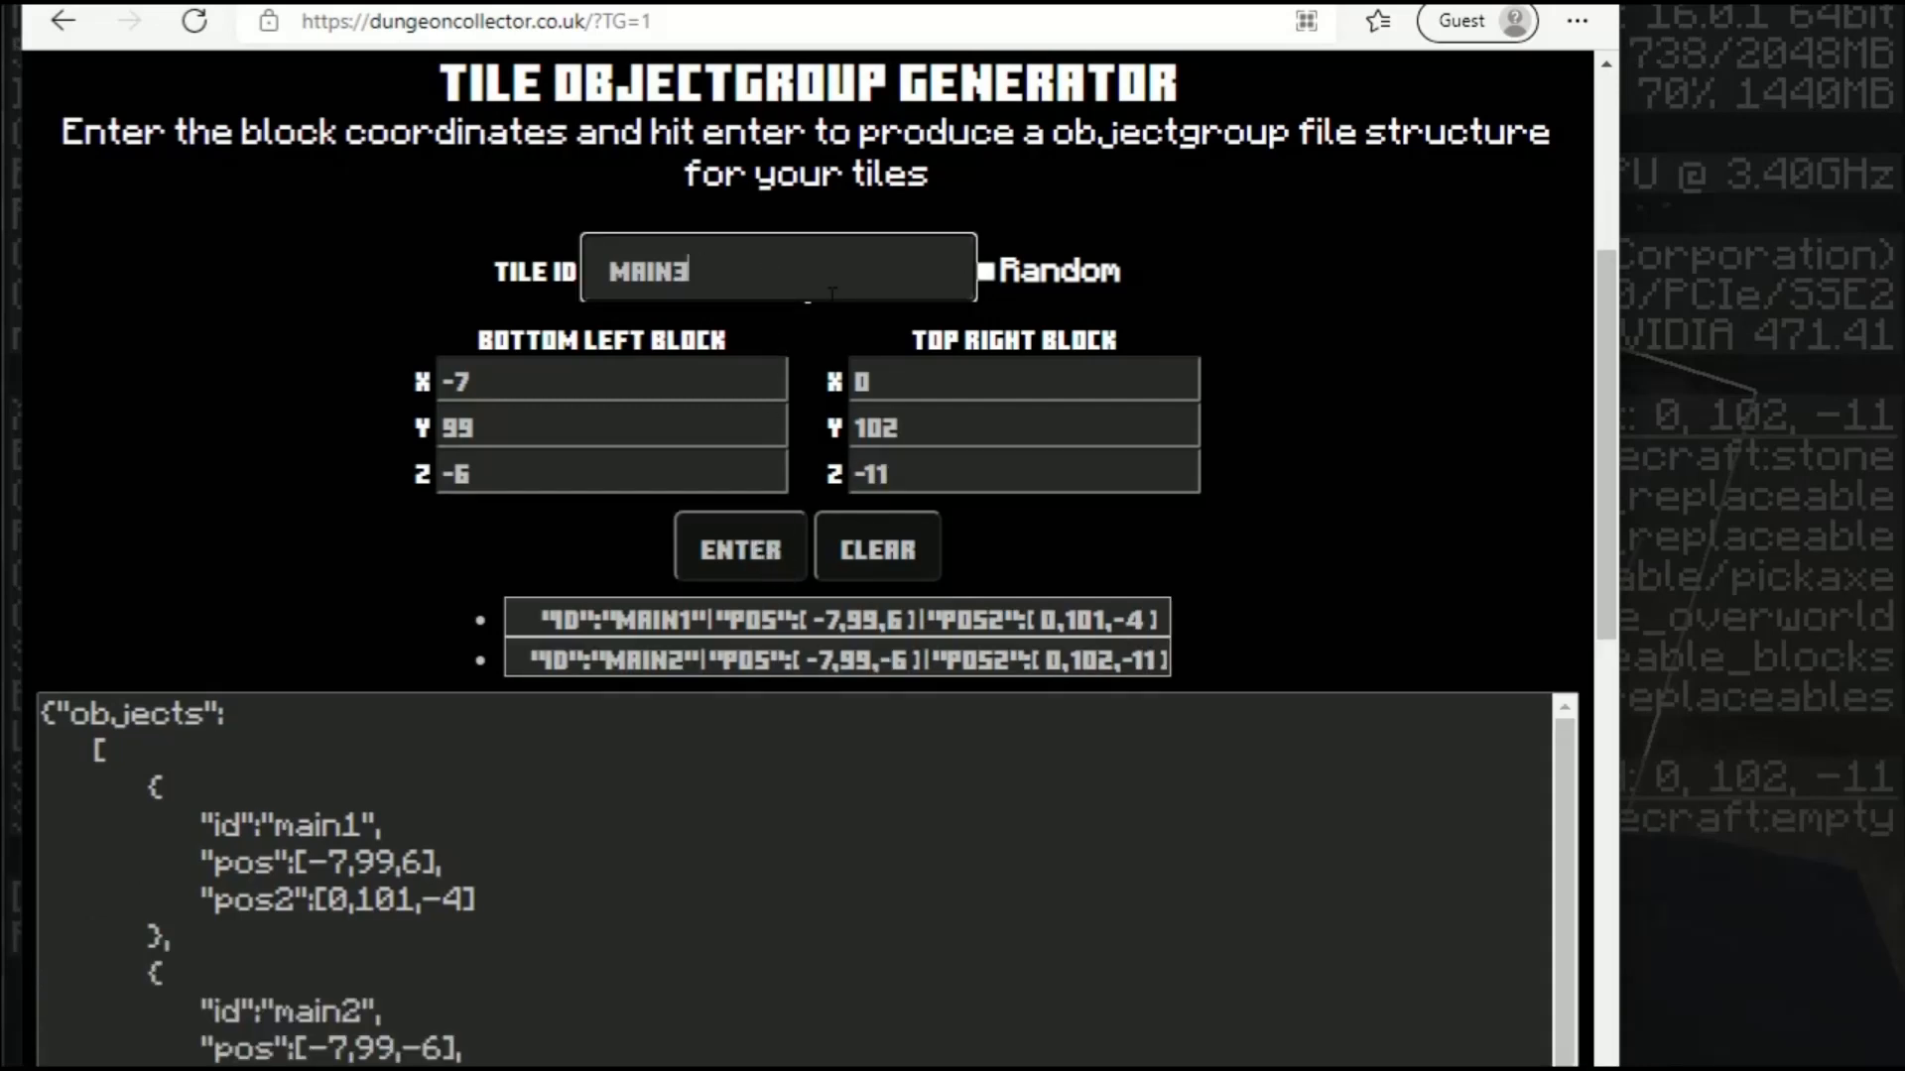
pyautogui.click(1671, 515)
pyautogui.click(1140, 343)
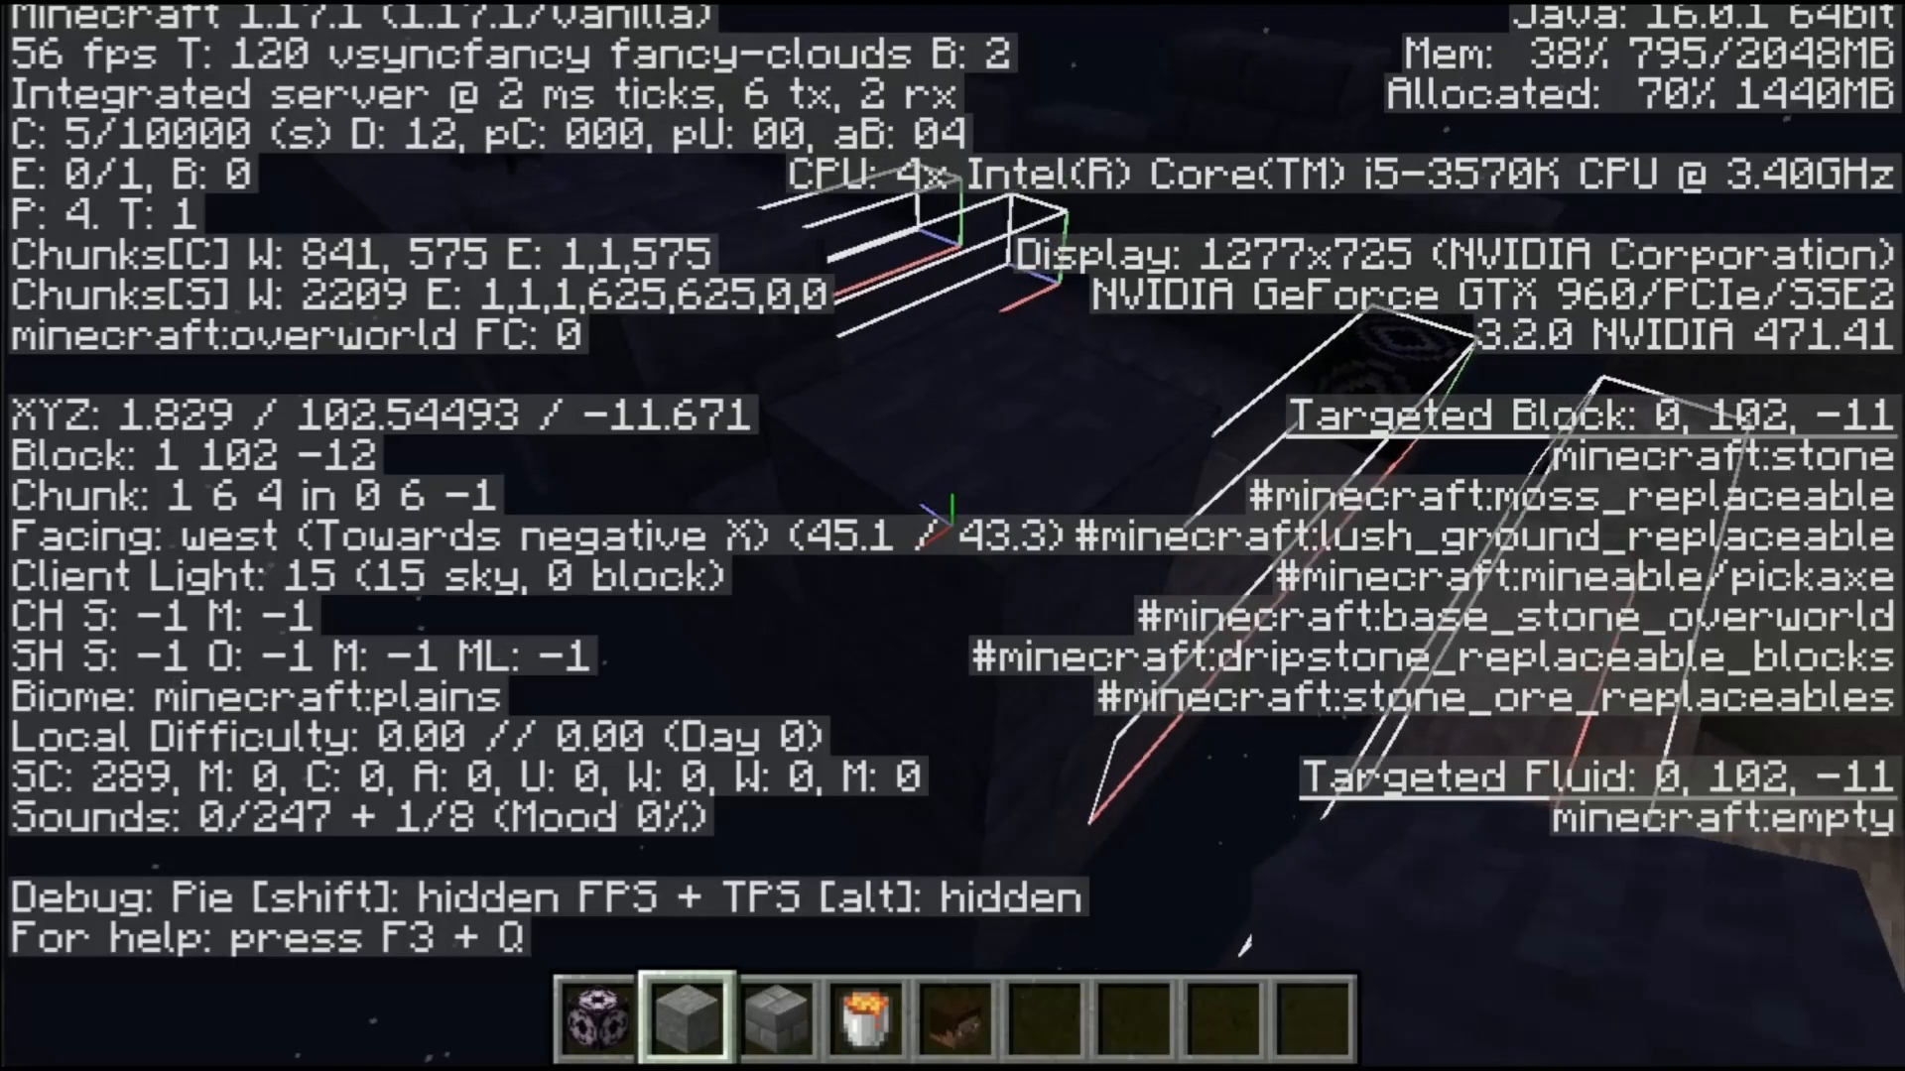
pyautogui.press('F3')
pyautogui.press('w')
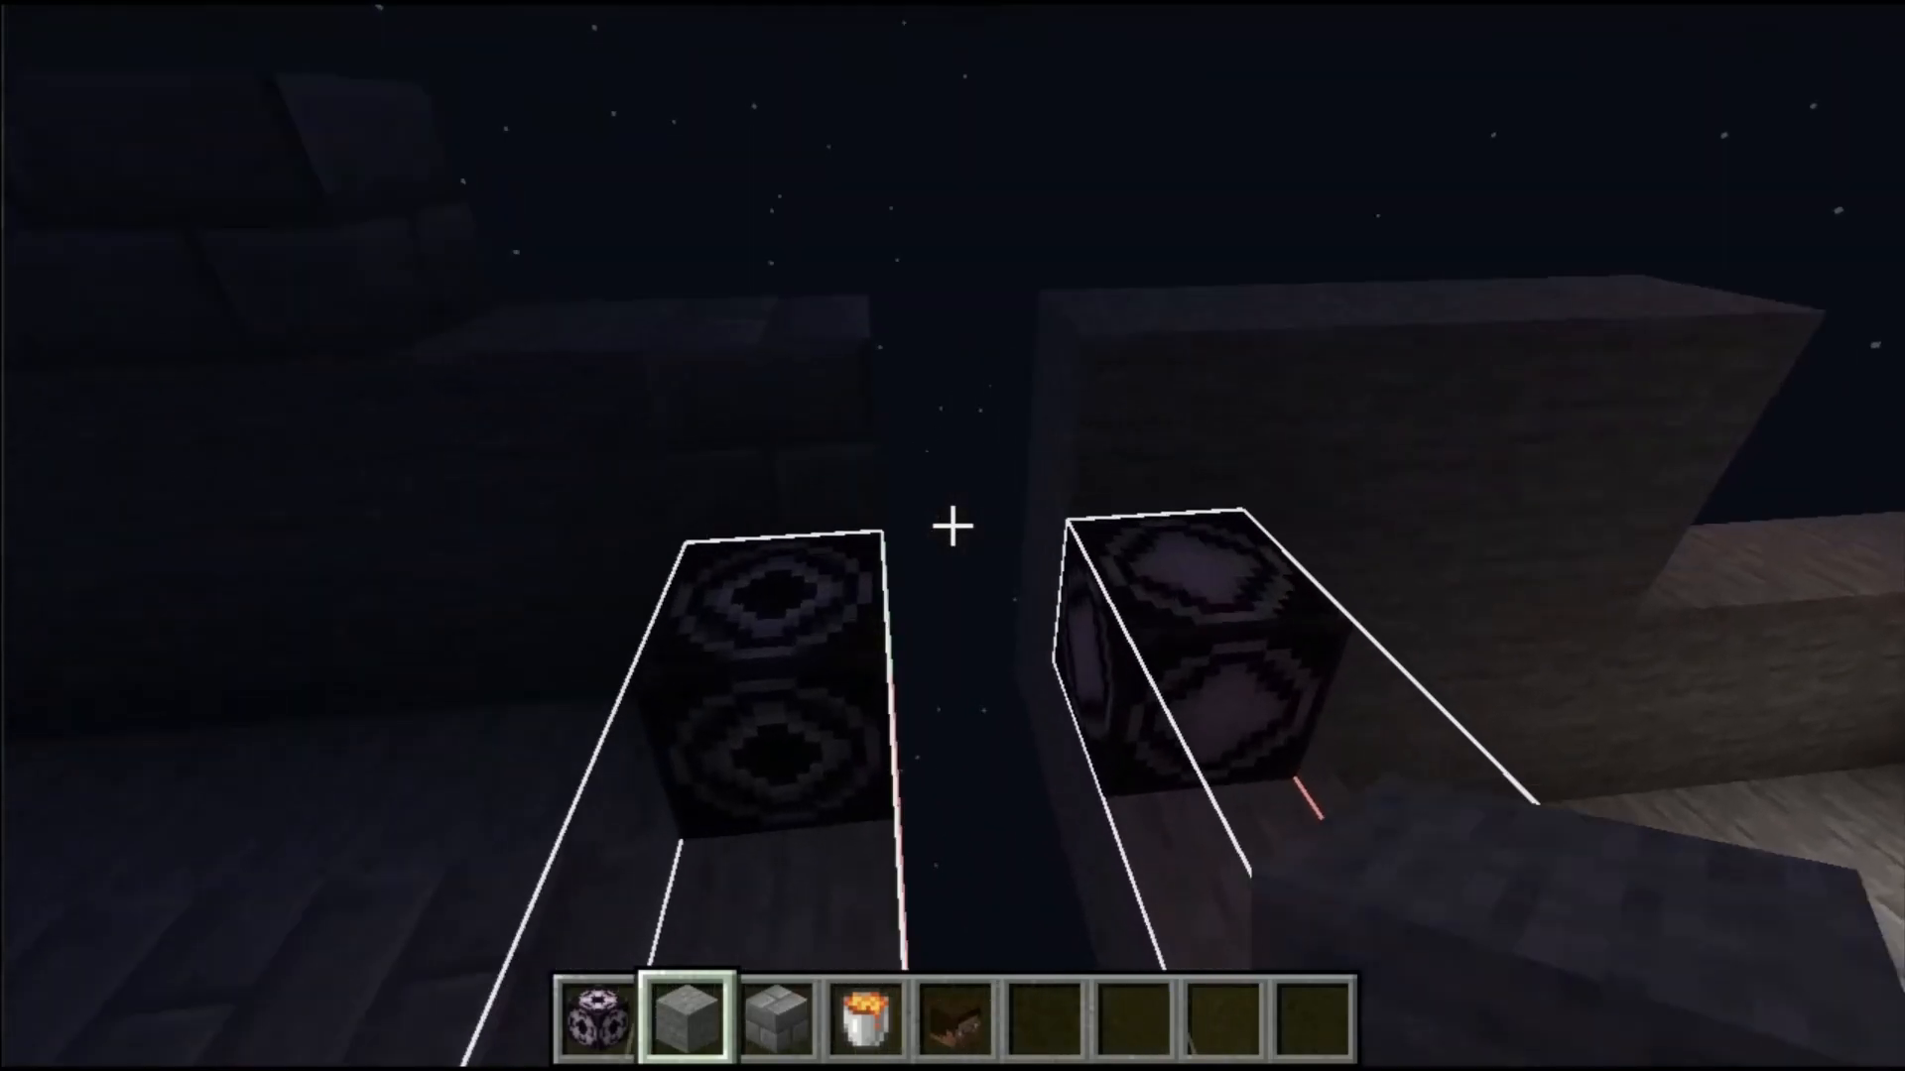
pyautogui.press('w')
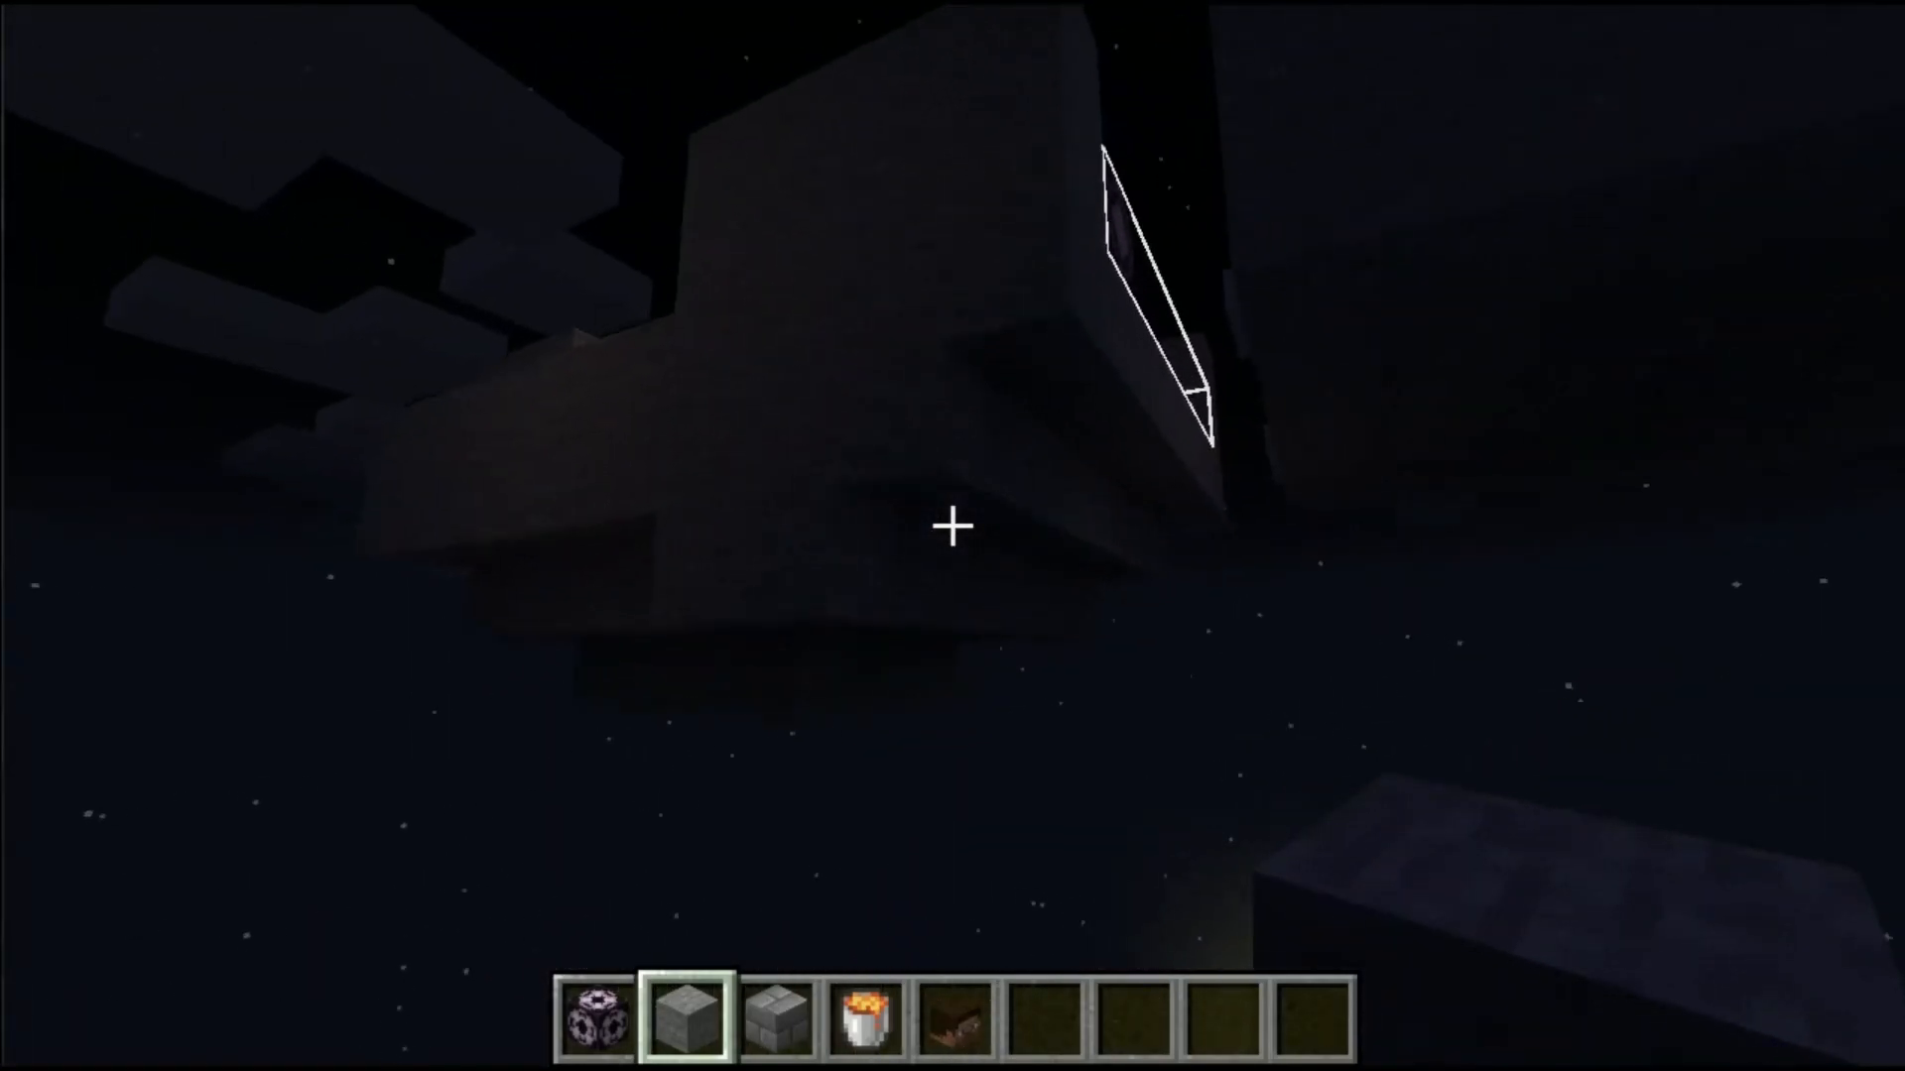
# Step: Extend the third tile's lower corner downward with stone, break the surplus block and show the coordinates of the targeted corner block
pyautogui.rightClick(953, 526)
pyautogui.rightClick(953, 526)
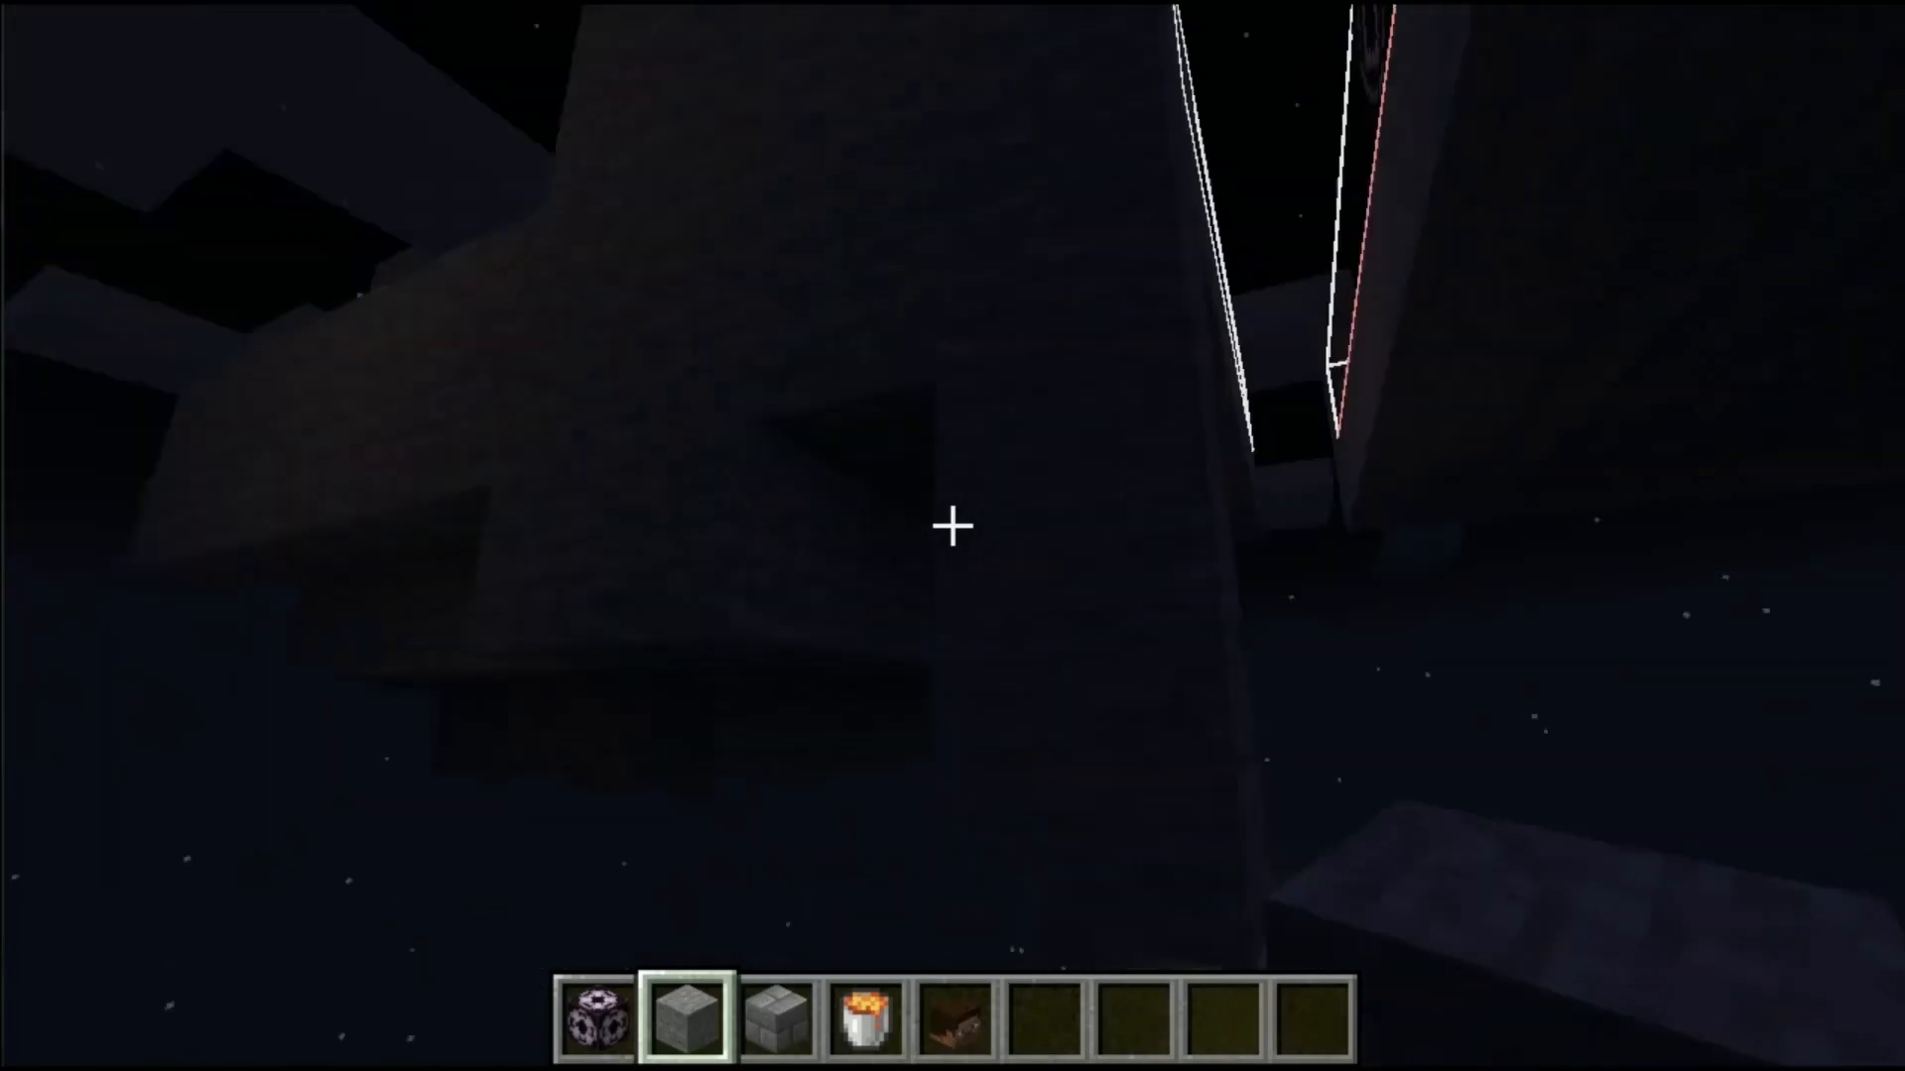
pyautogui.click(952, 526)
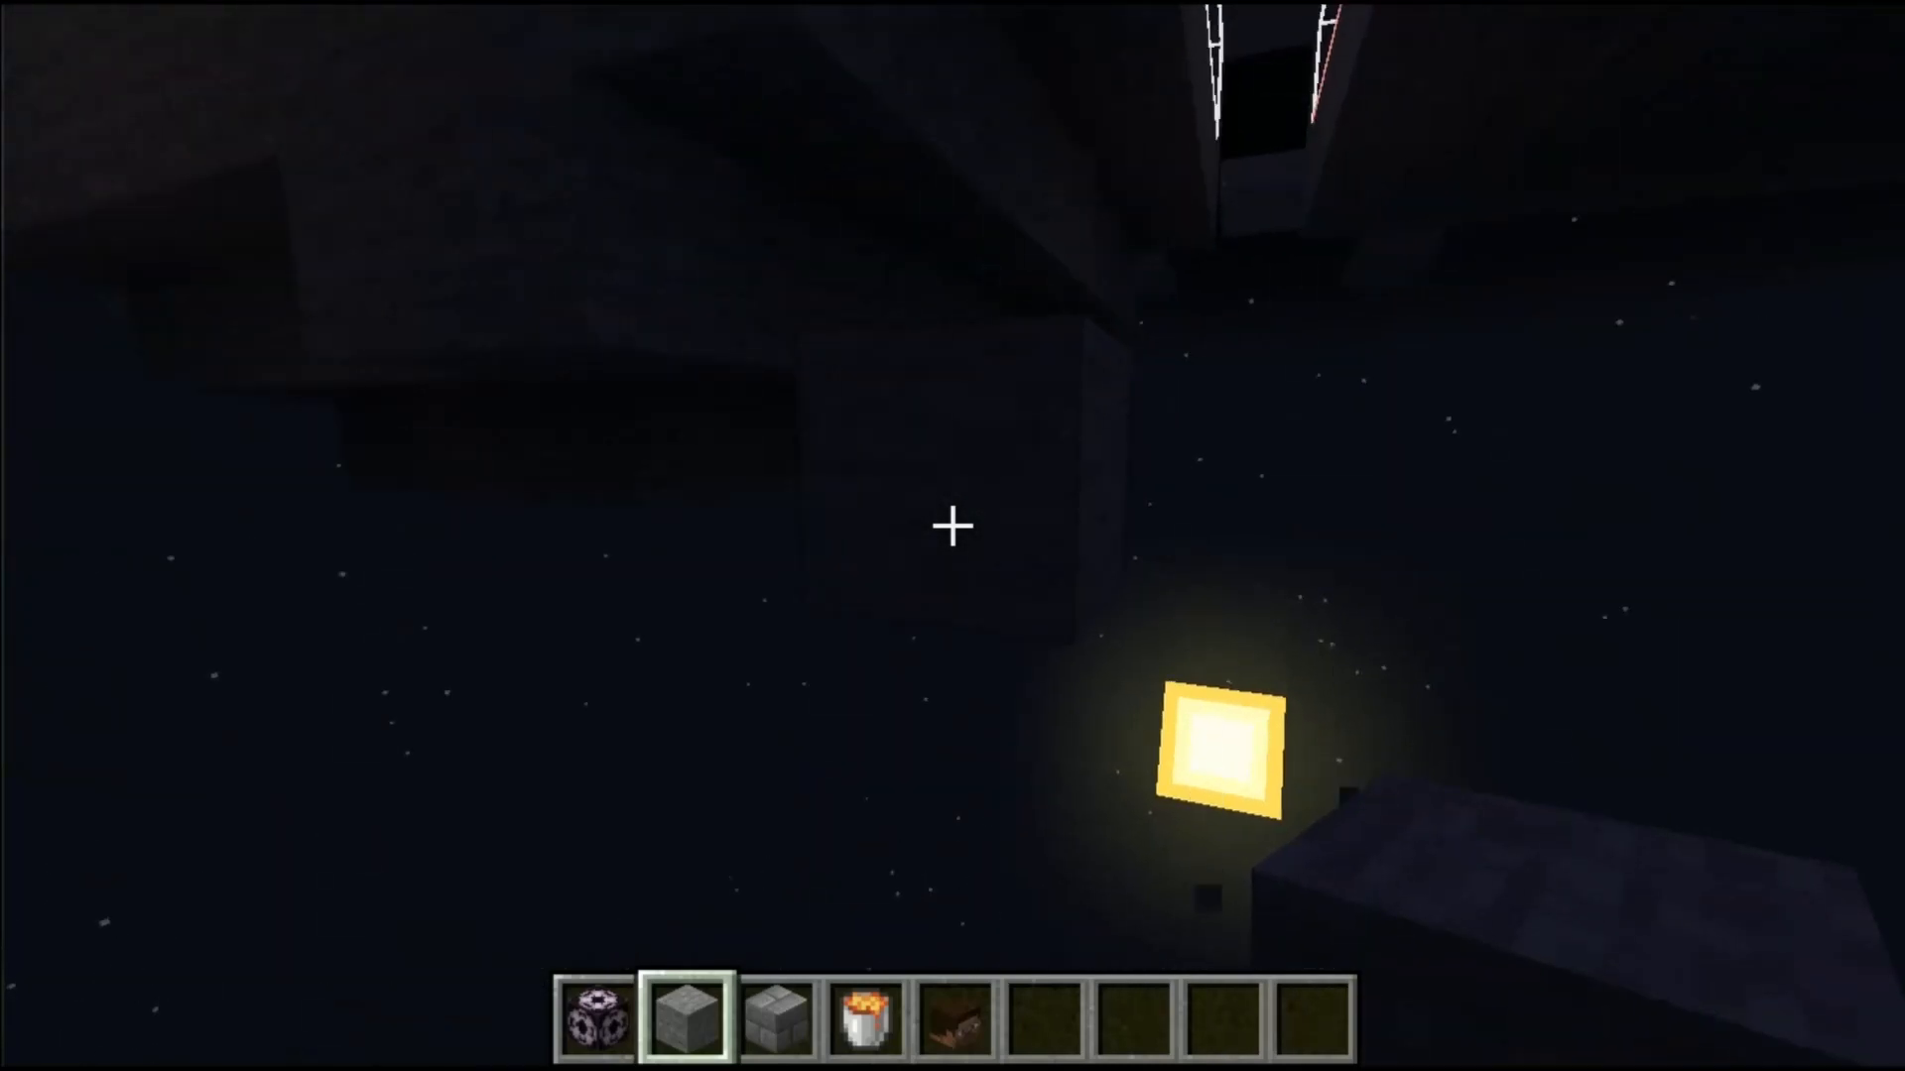
pyautogui.press('F3')
# Step: Return to the generator and set main3's bottom left block to X -7, Y 96, Z -13
pyautogui.press('Escape')
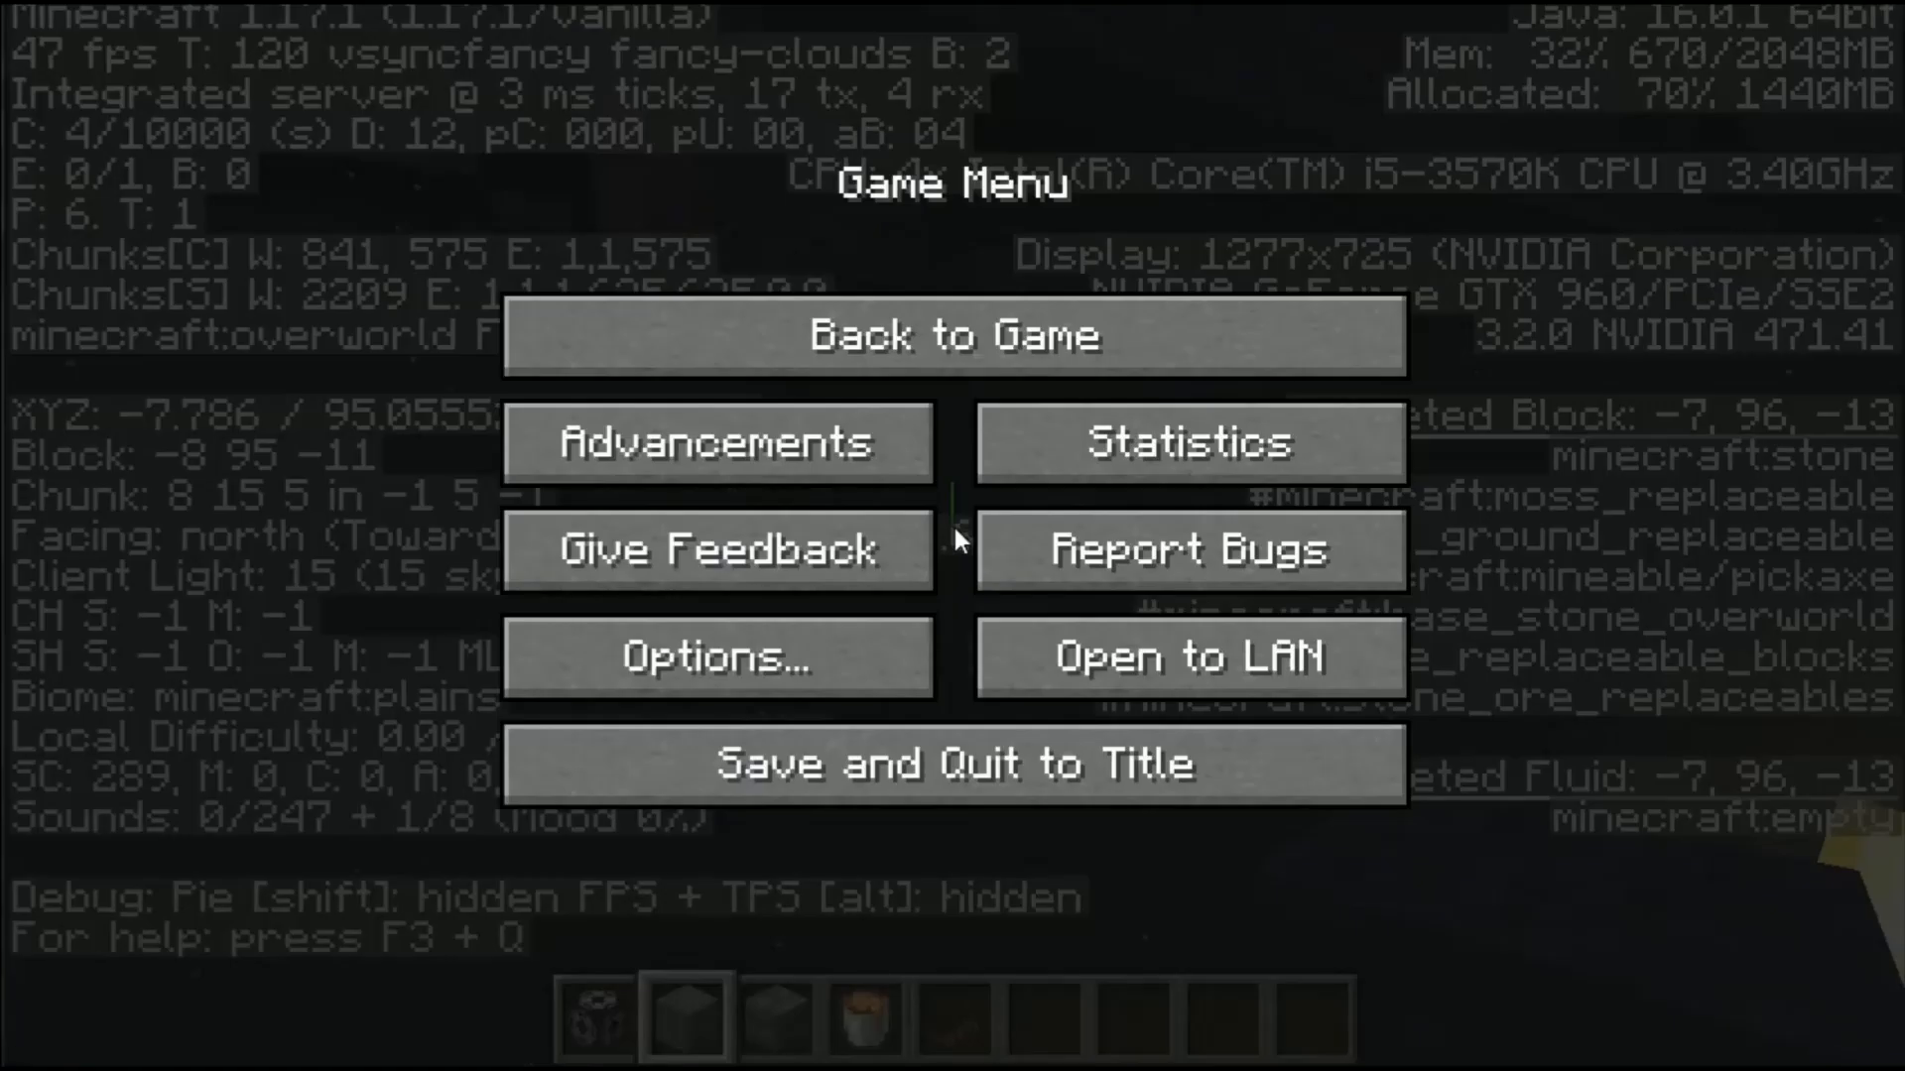
pyautogui.hotkey('alt', 'Tab')
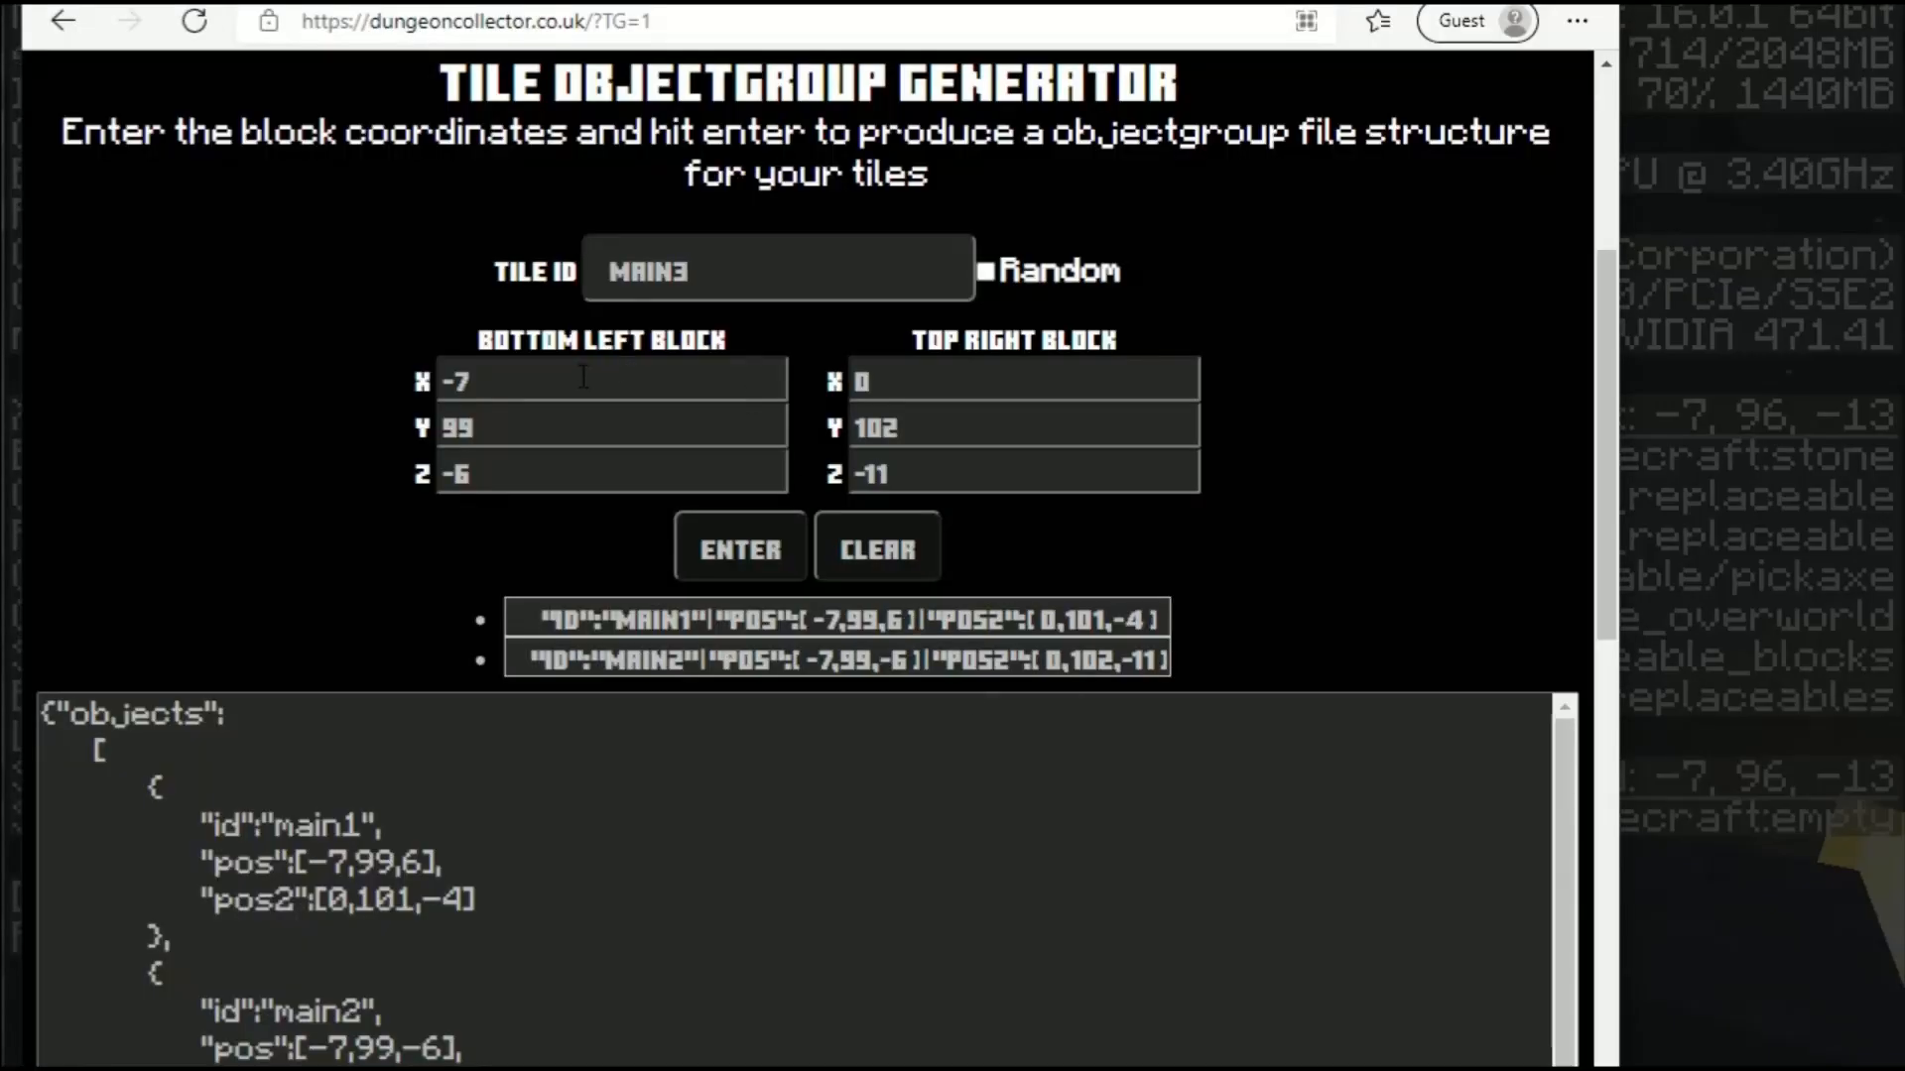
pyautogui.moveTo(609, 382); pyautogui.dragTo(224, 363)
pyautogui.write('-7')
pyautogui.press('Tab')
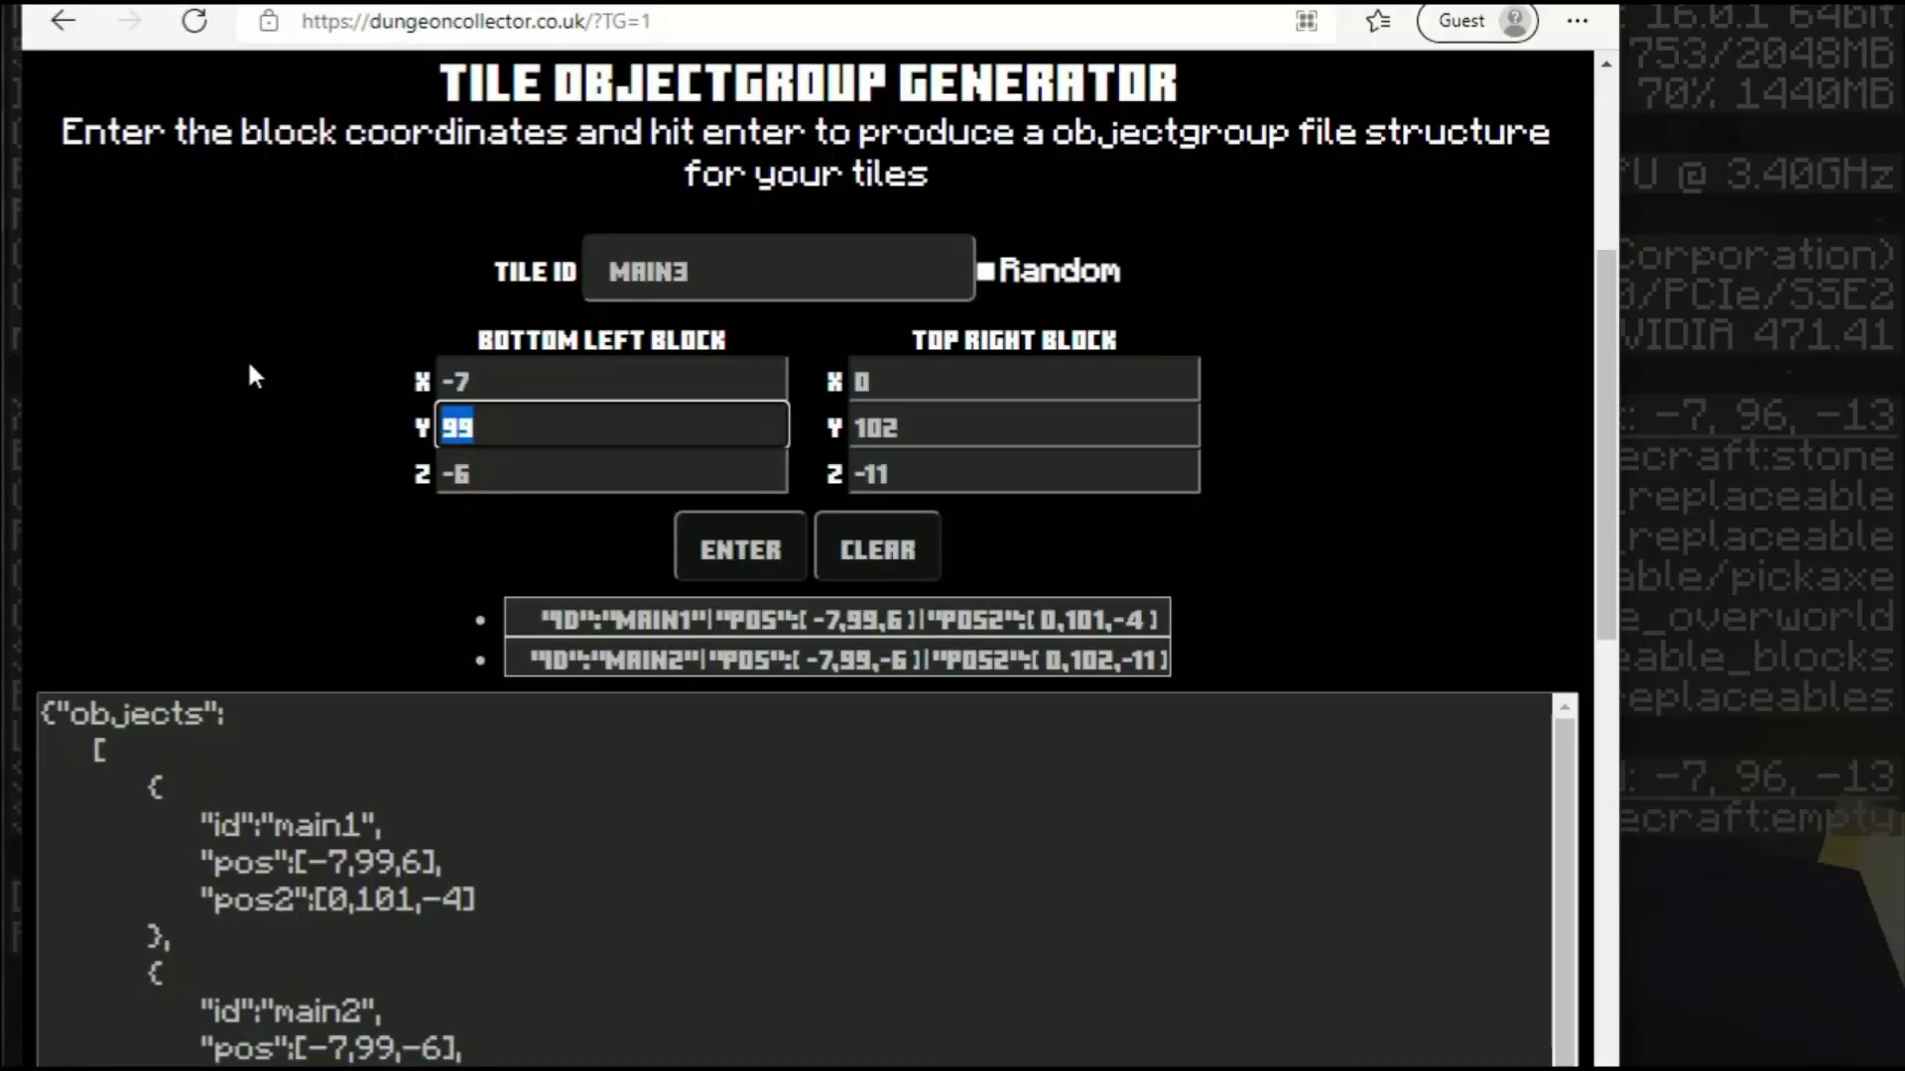
pyautogui.write('96')
pyautogui.press('Tab')
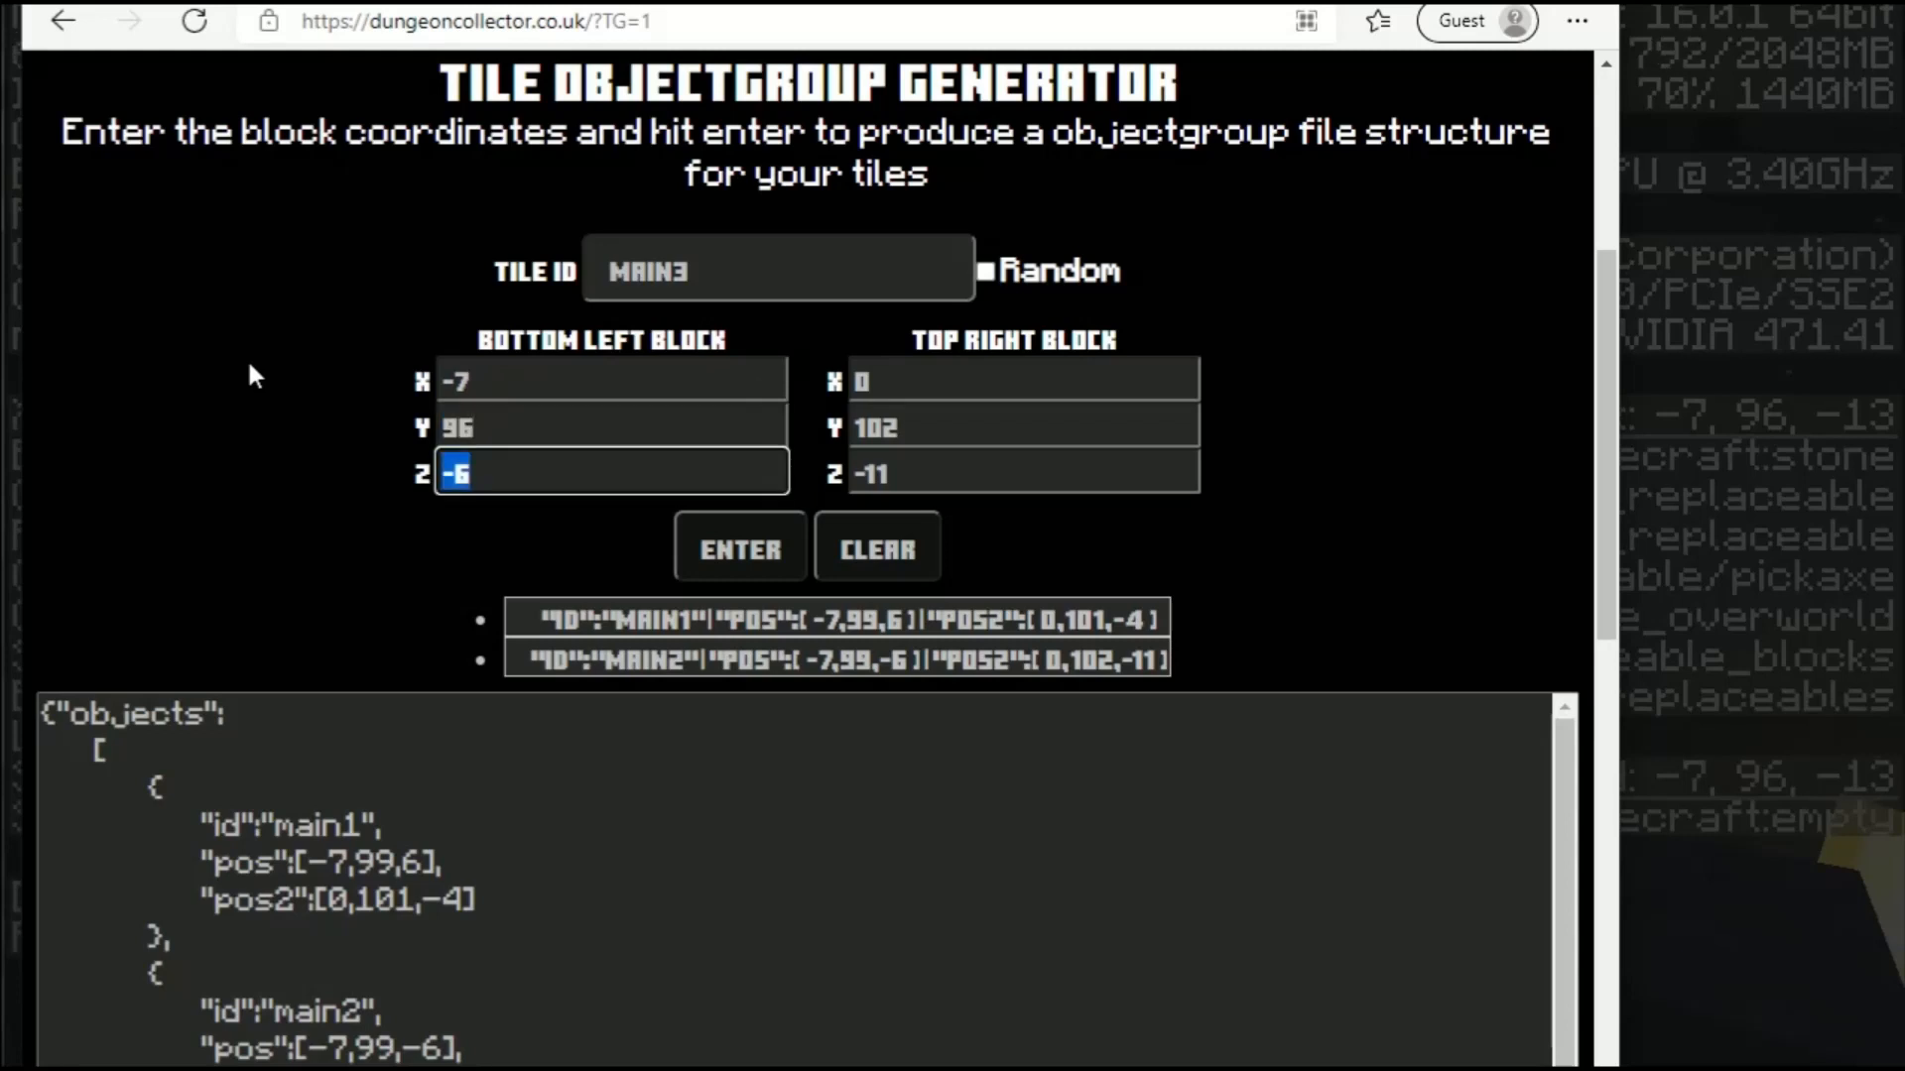
pyautogui.write('-13')
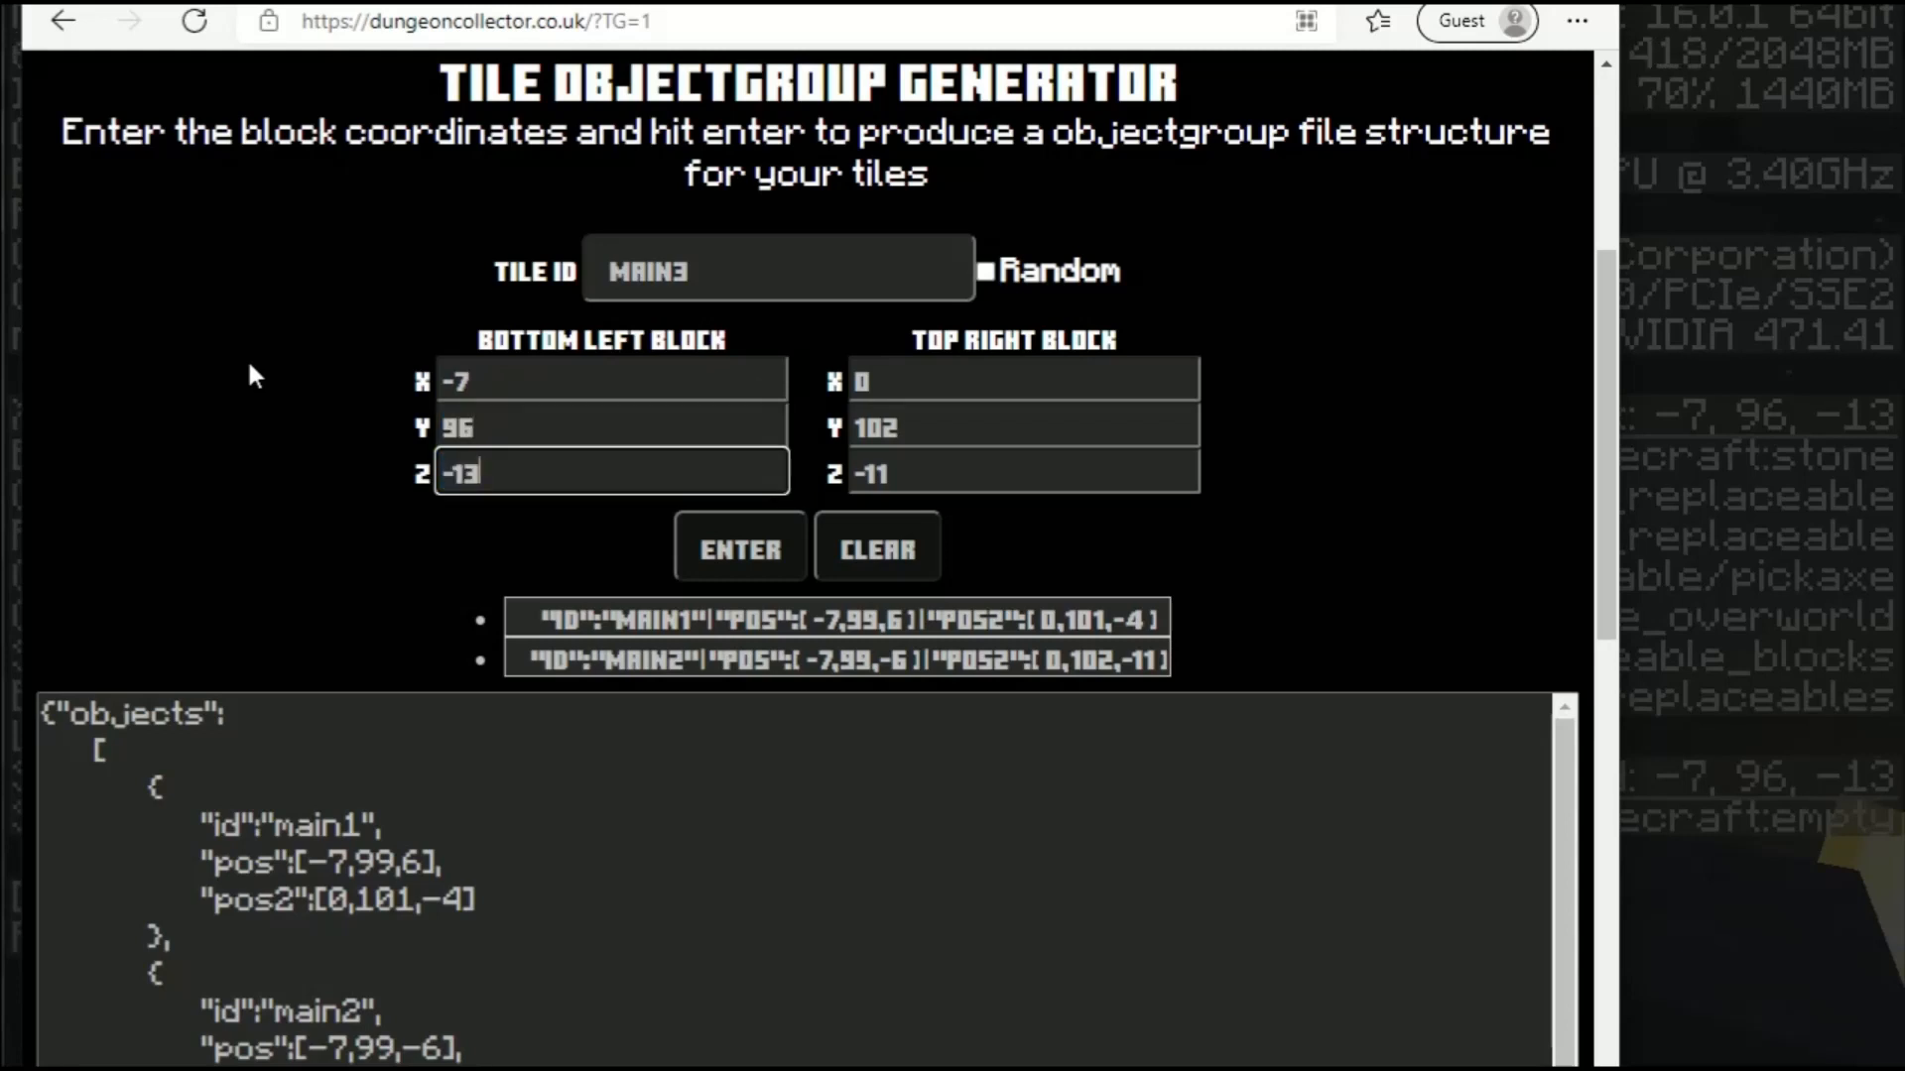
# Step: Switch to Minecraft, mark the third tile's opposite upper corner with stone, remove surplus blocks and show the targeted corner block's coordinates
pyautogui.click(1687, 581)
pyautogui.click(1111, 339)
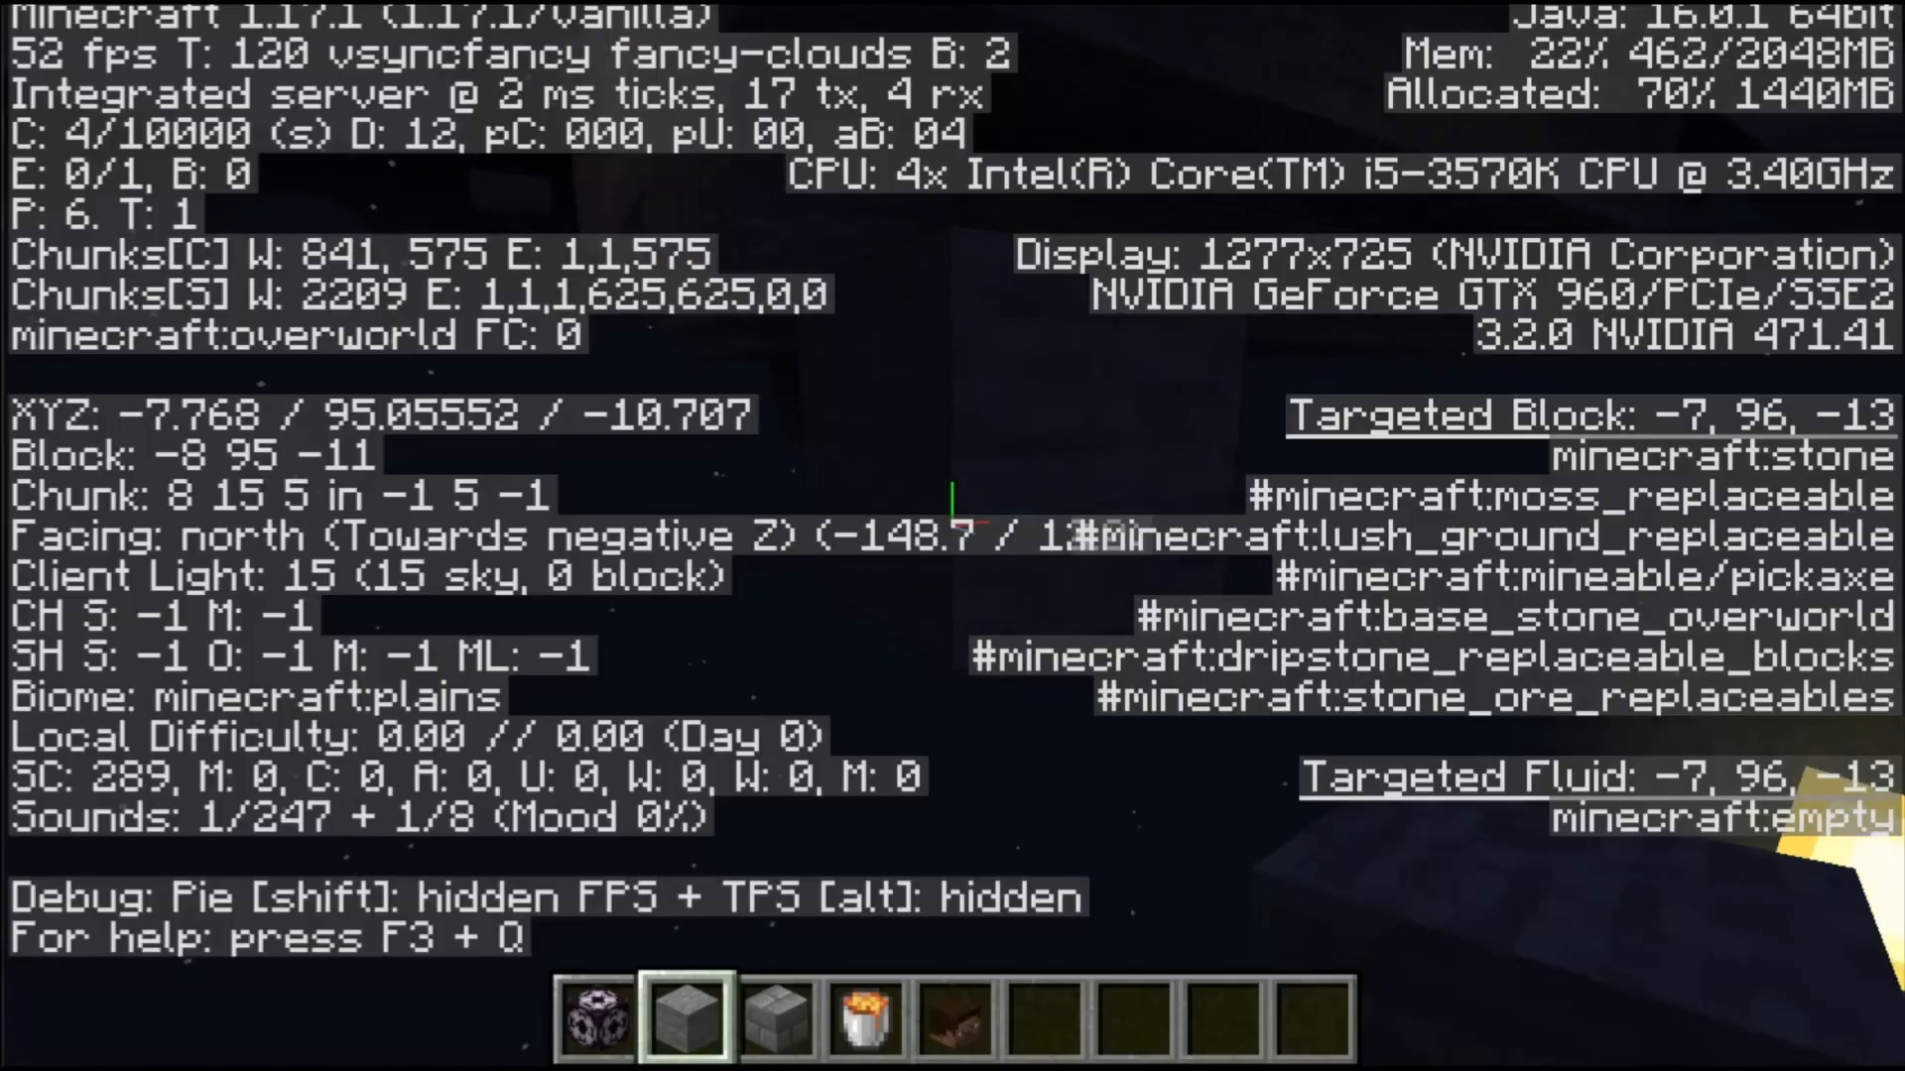
pyautogui.press('F3')
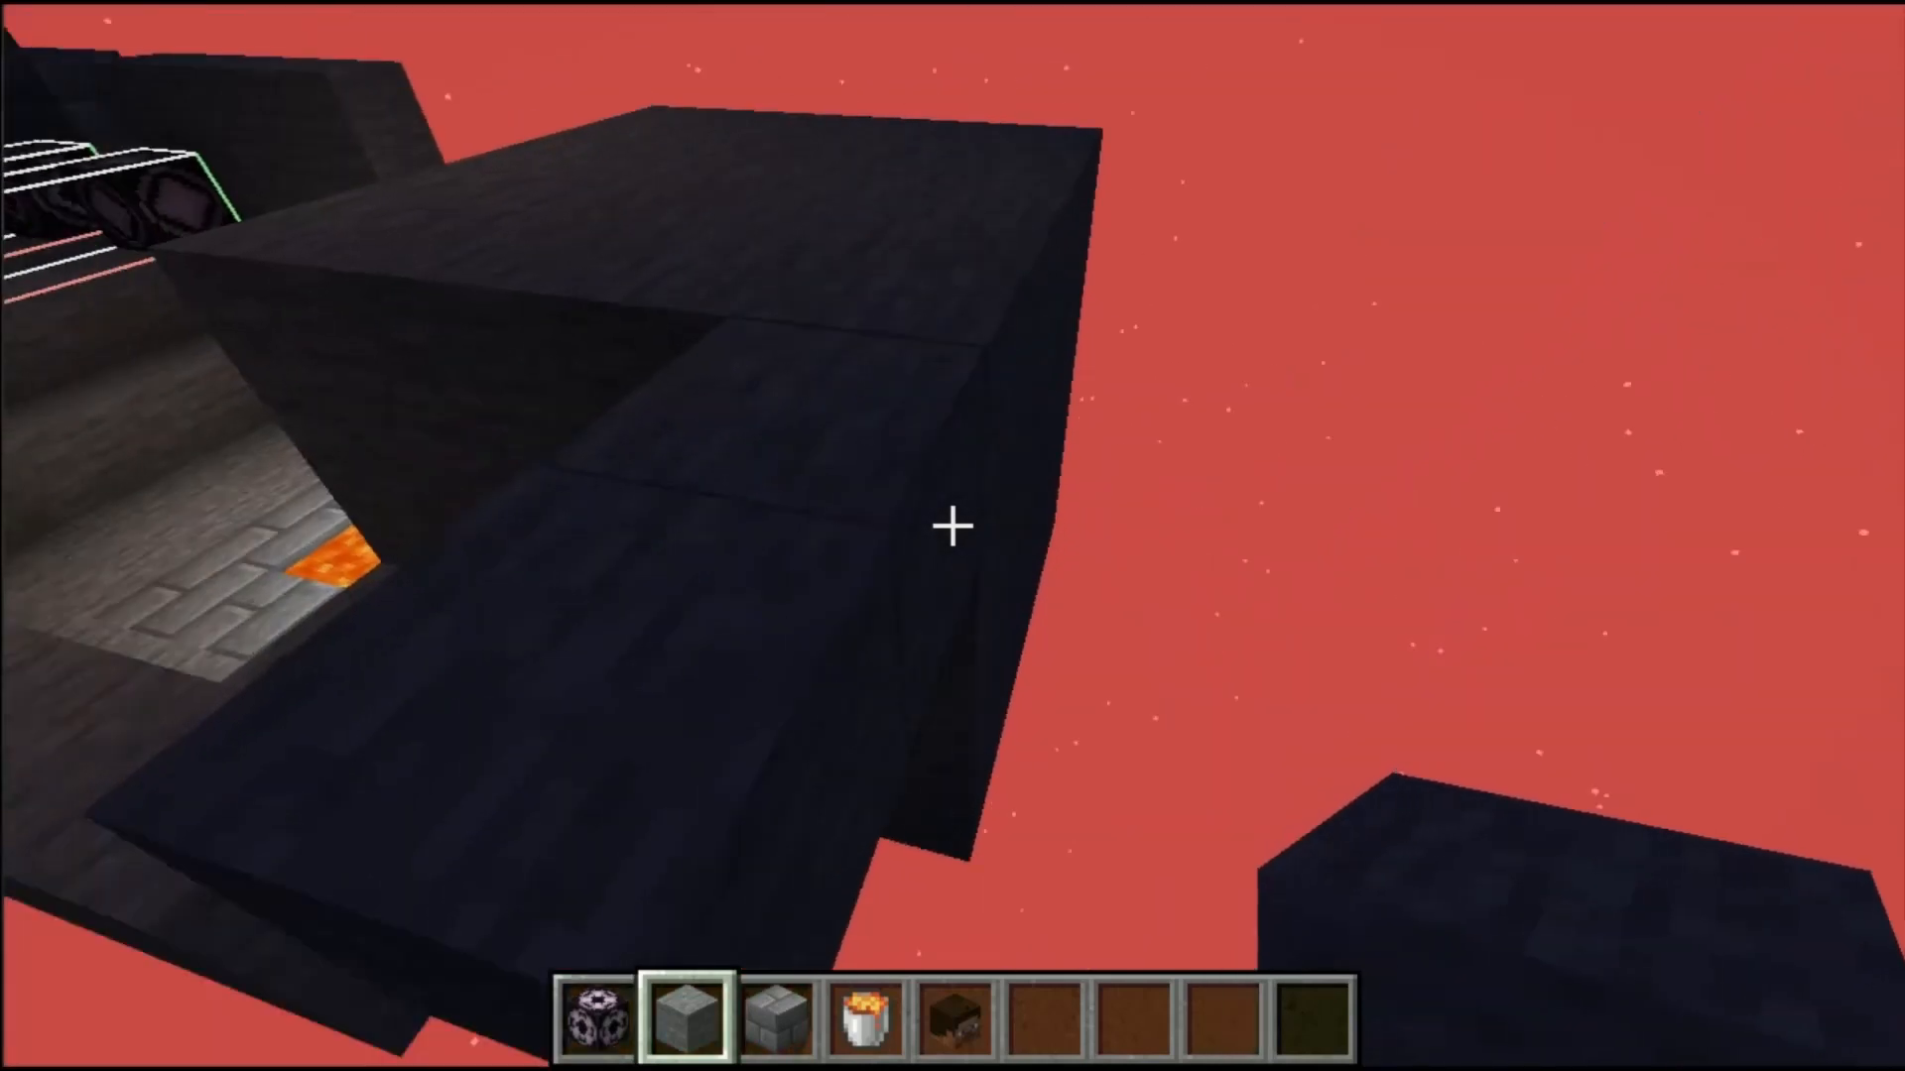
pyautogui.click(952, 526)
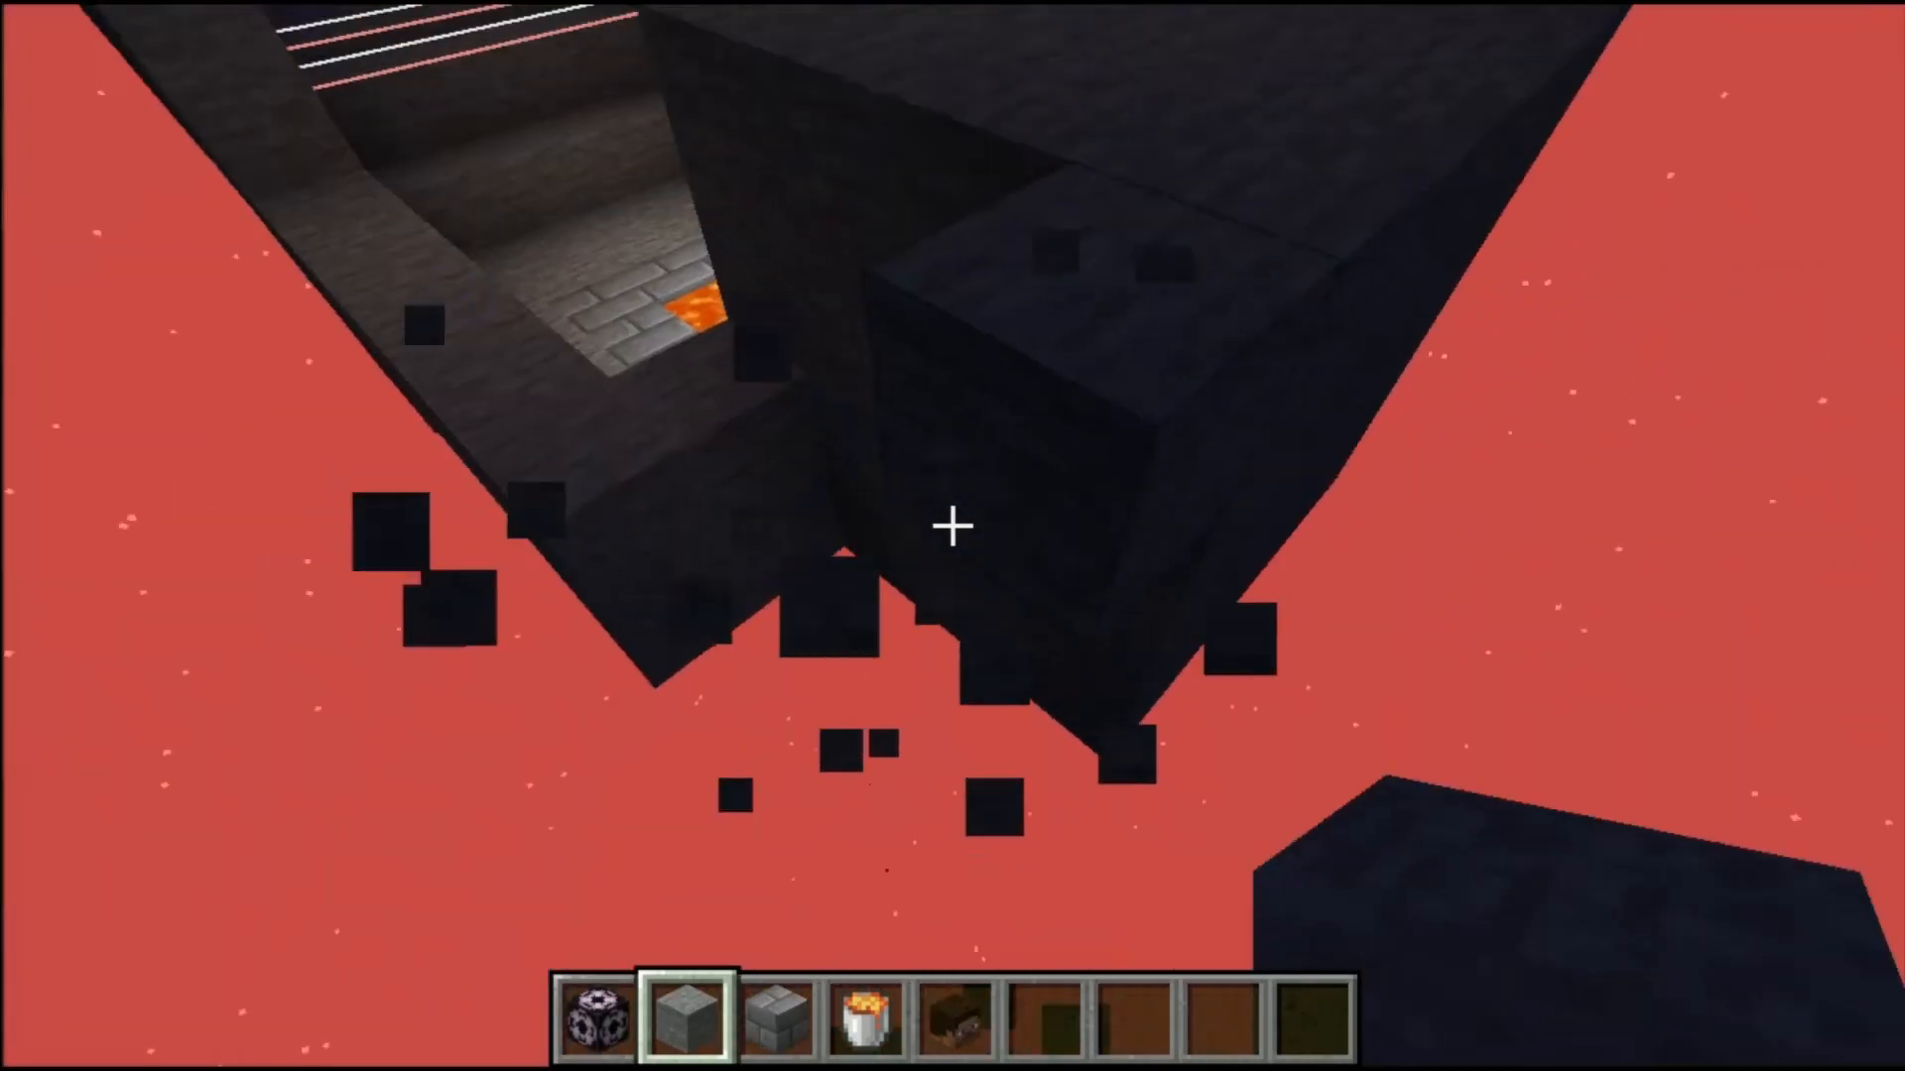
pyautogui.rightClick(952, 526)
pyautogui.rightClick(953, 526)
pyautogui.click(952, 526)
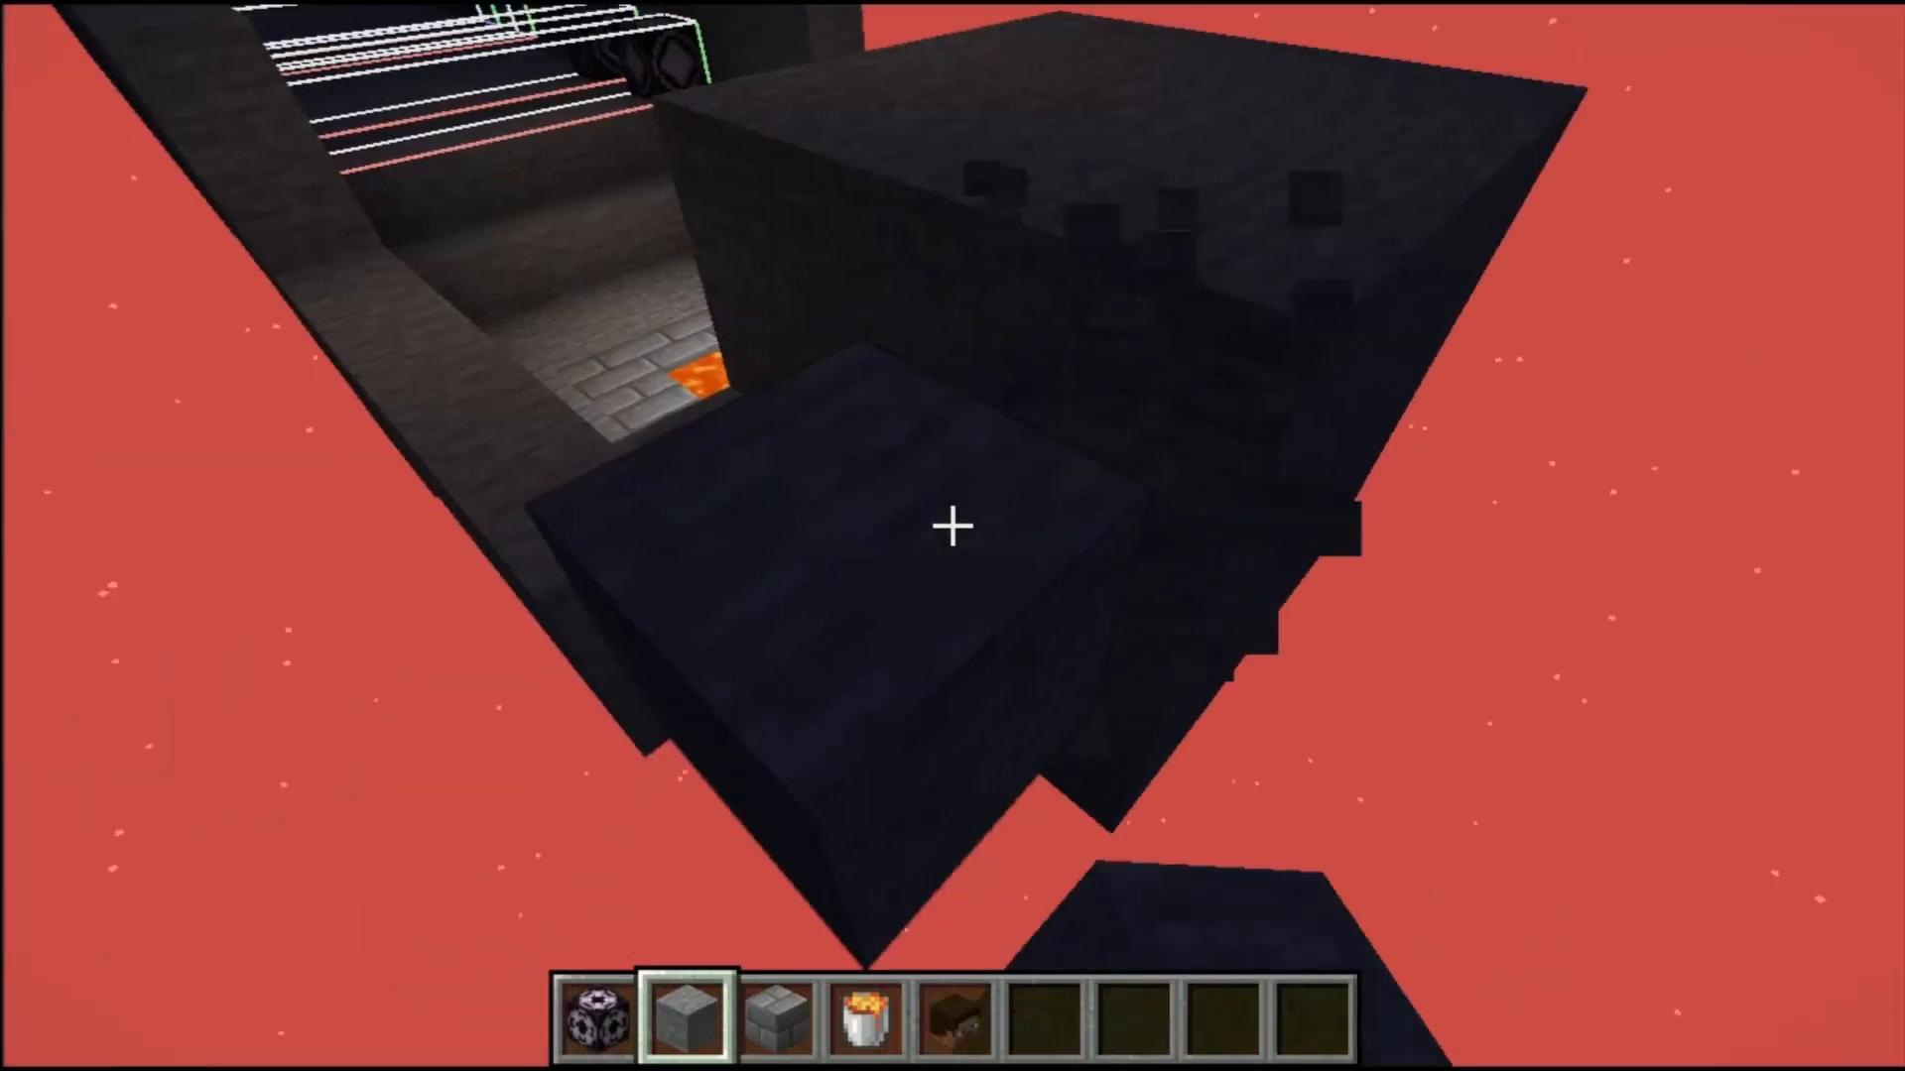
pyautogui.press('F3')
# Step: Return to the generator, set the top right block to X 0, Y 101, Z -25, and add the main3 tile entry
pyautogui.press('Escape')
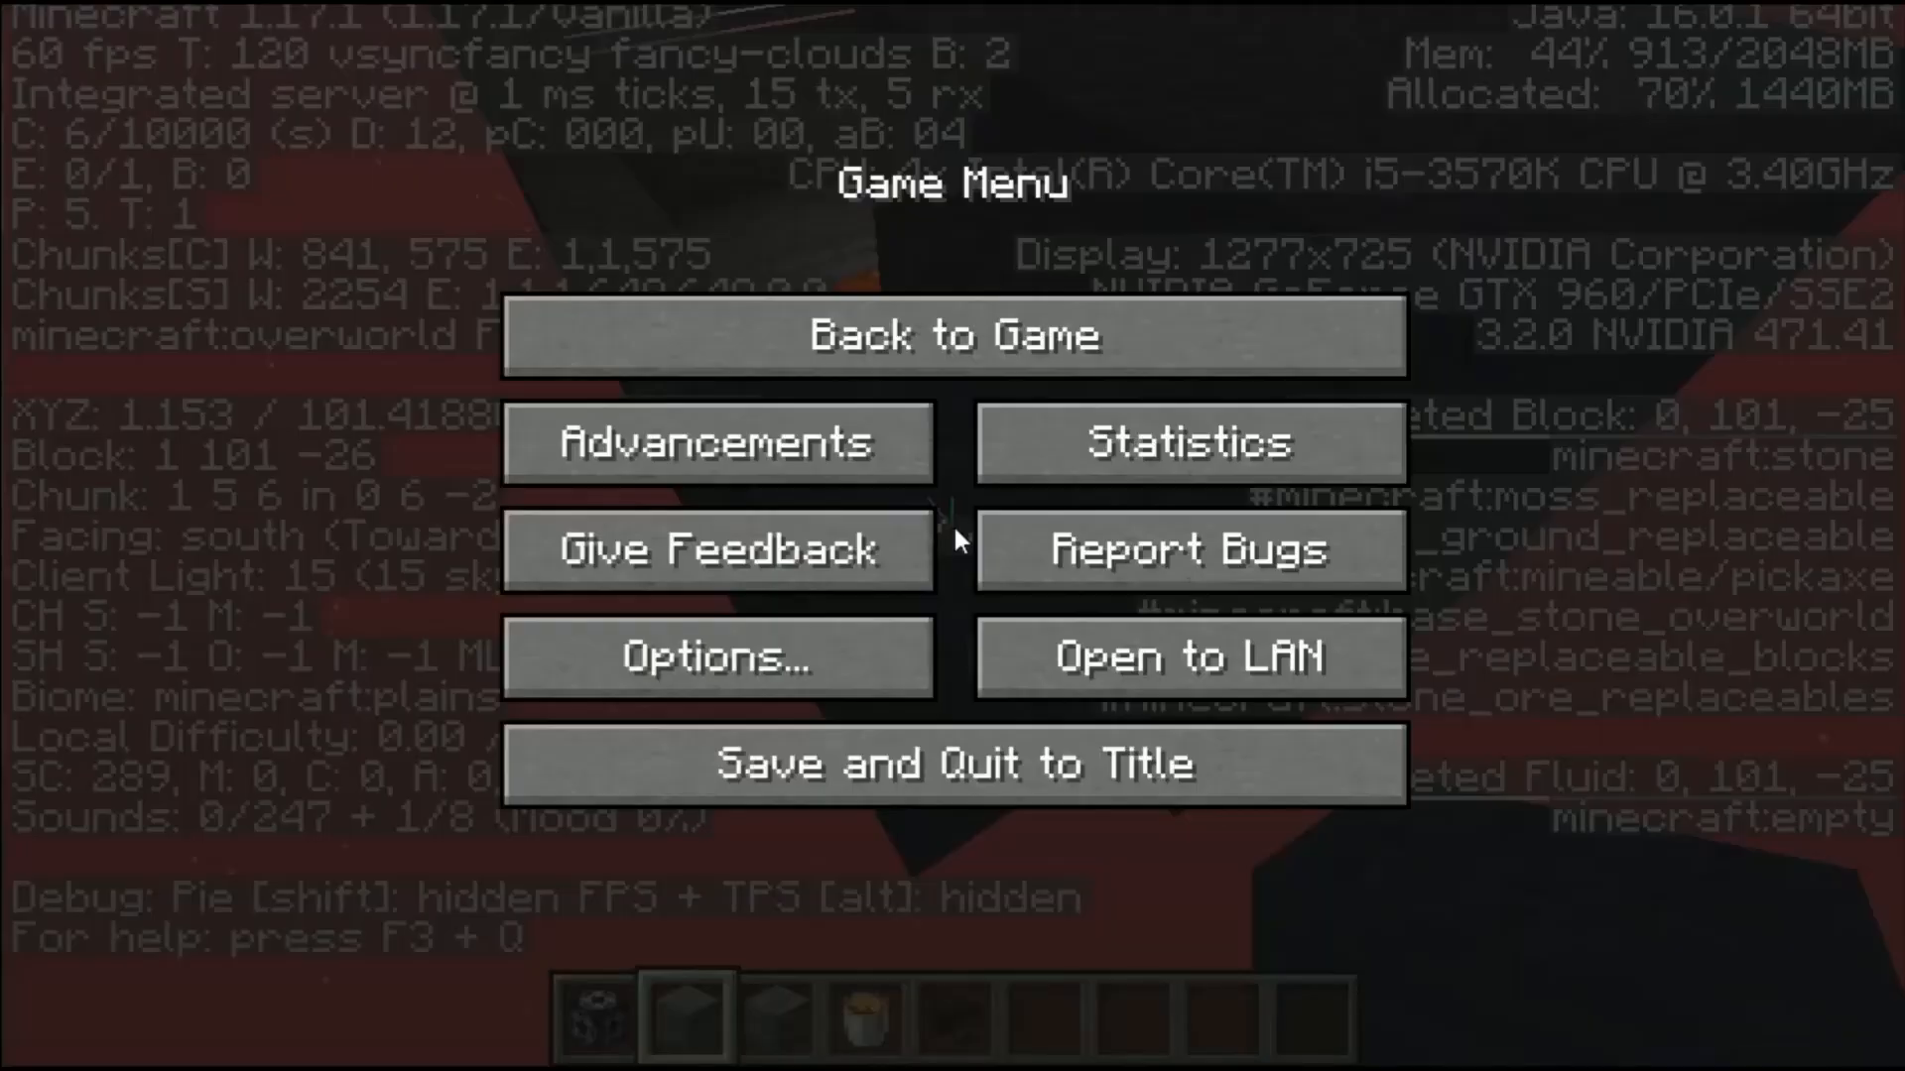
pyautogui.hotkey('alt', 'Tab')
pyautogui.doubleClick(848, 377)
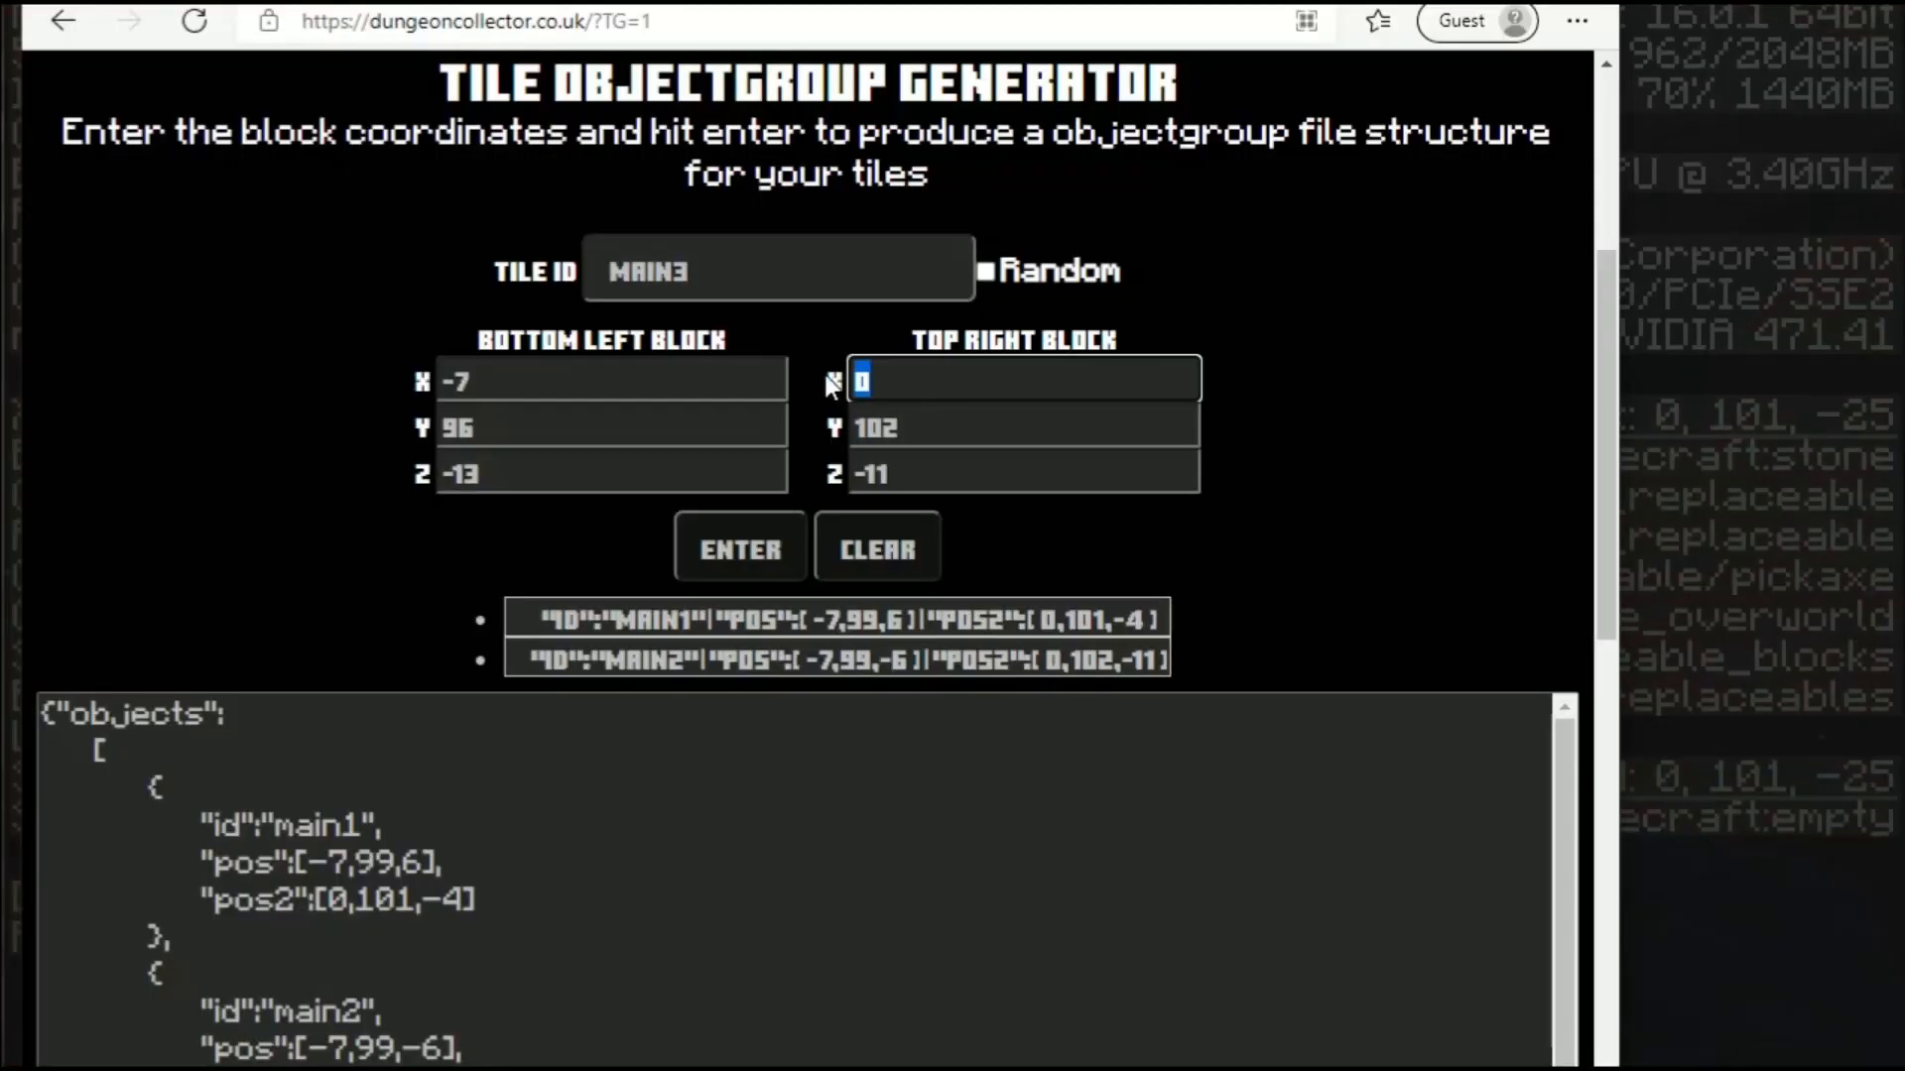
pyautogui.write('0')
pyautogui.press('Tab')
pyautogui.write('101')
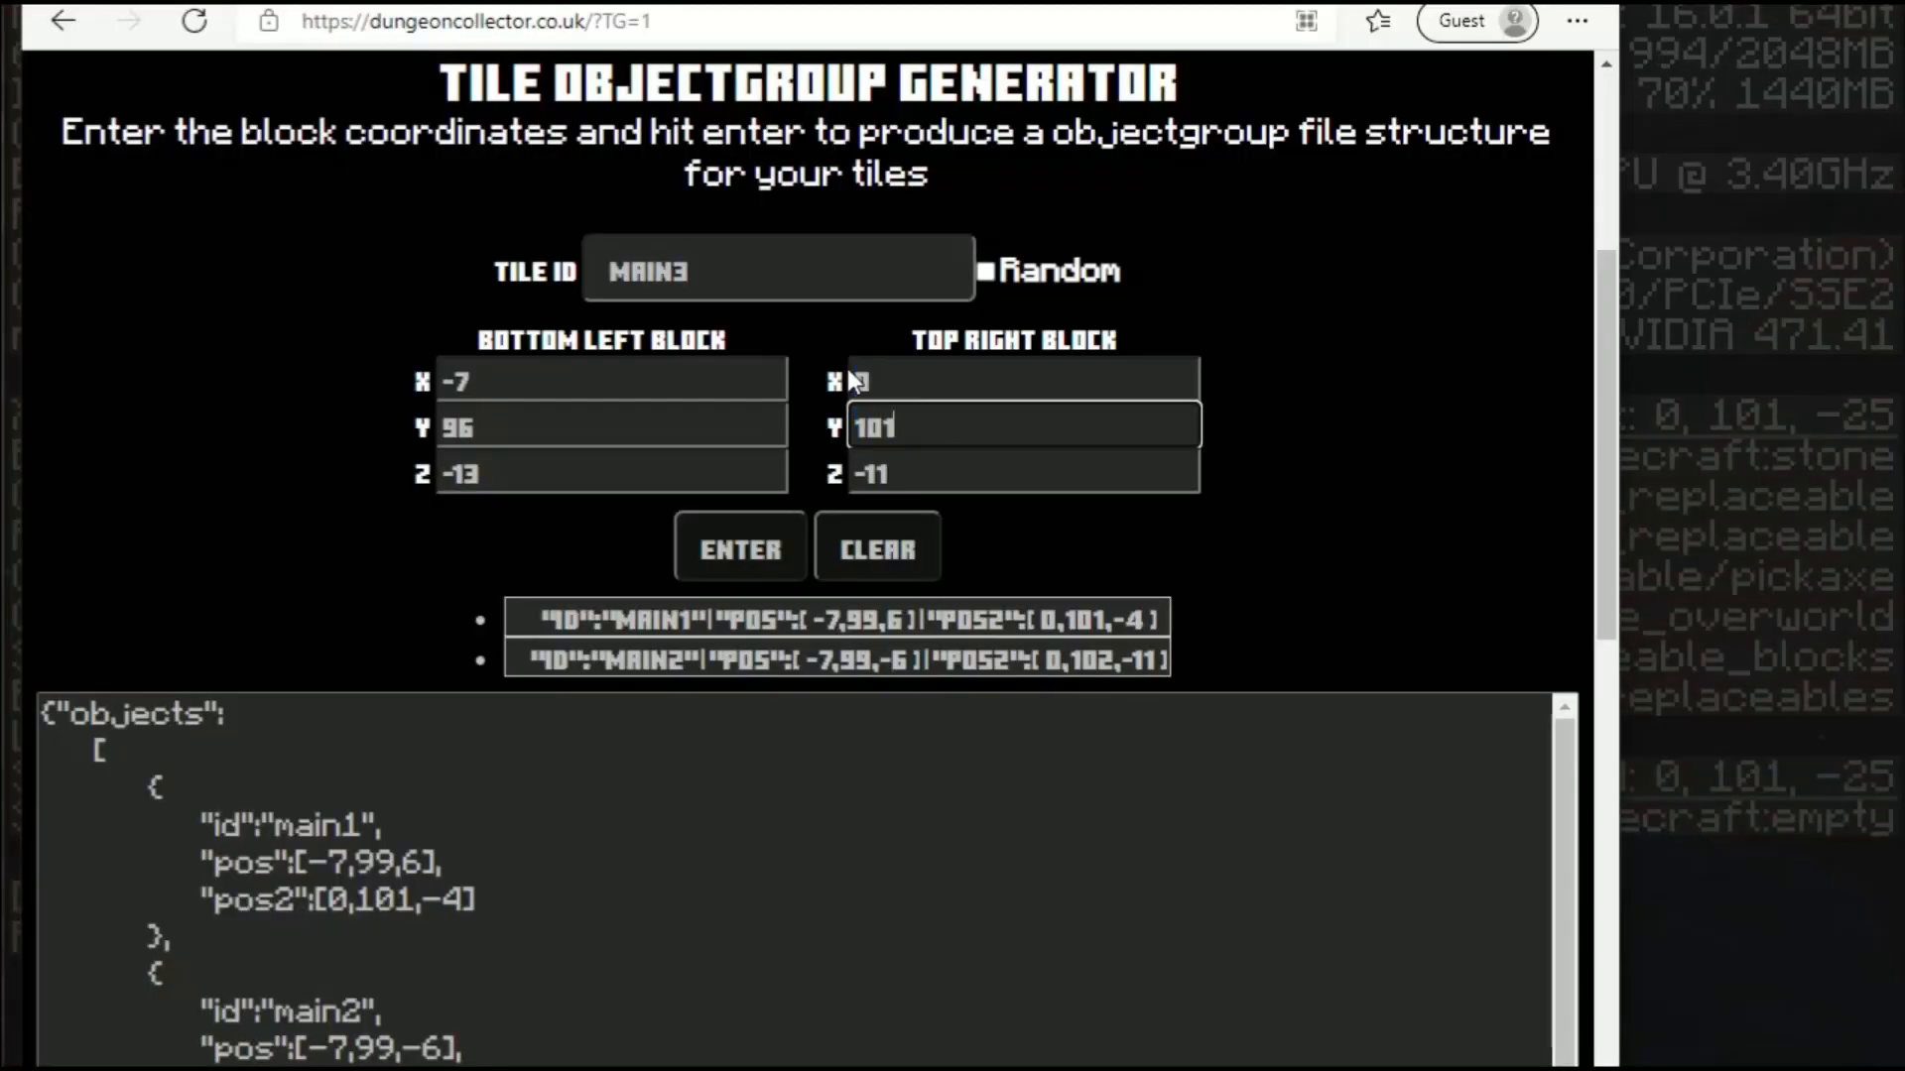
pyautogui.press('Tab')
pyautogui.write('-1')
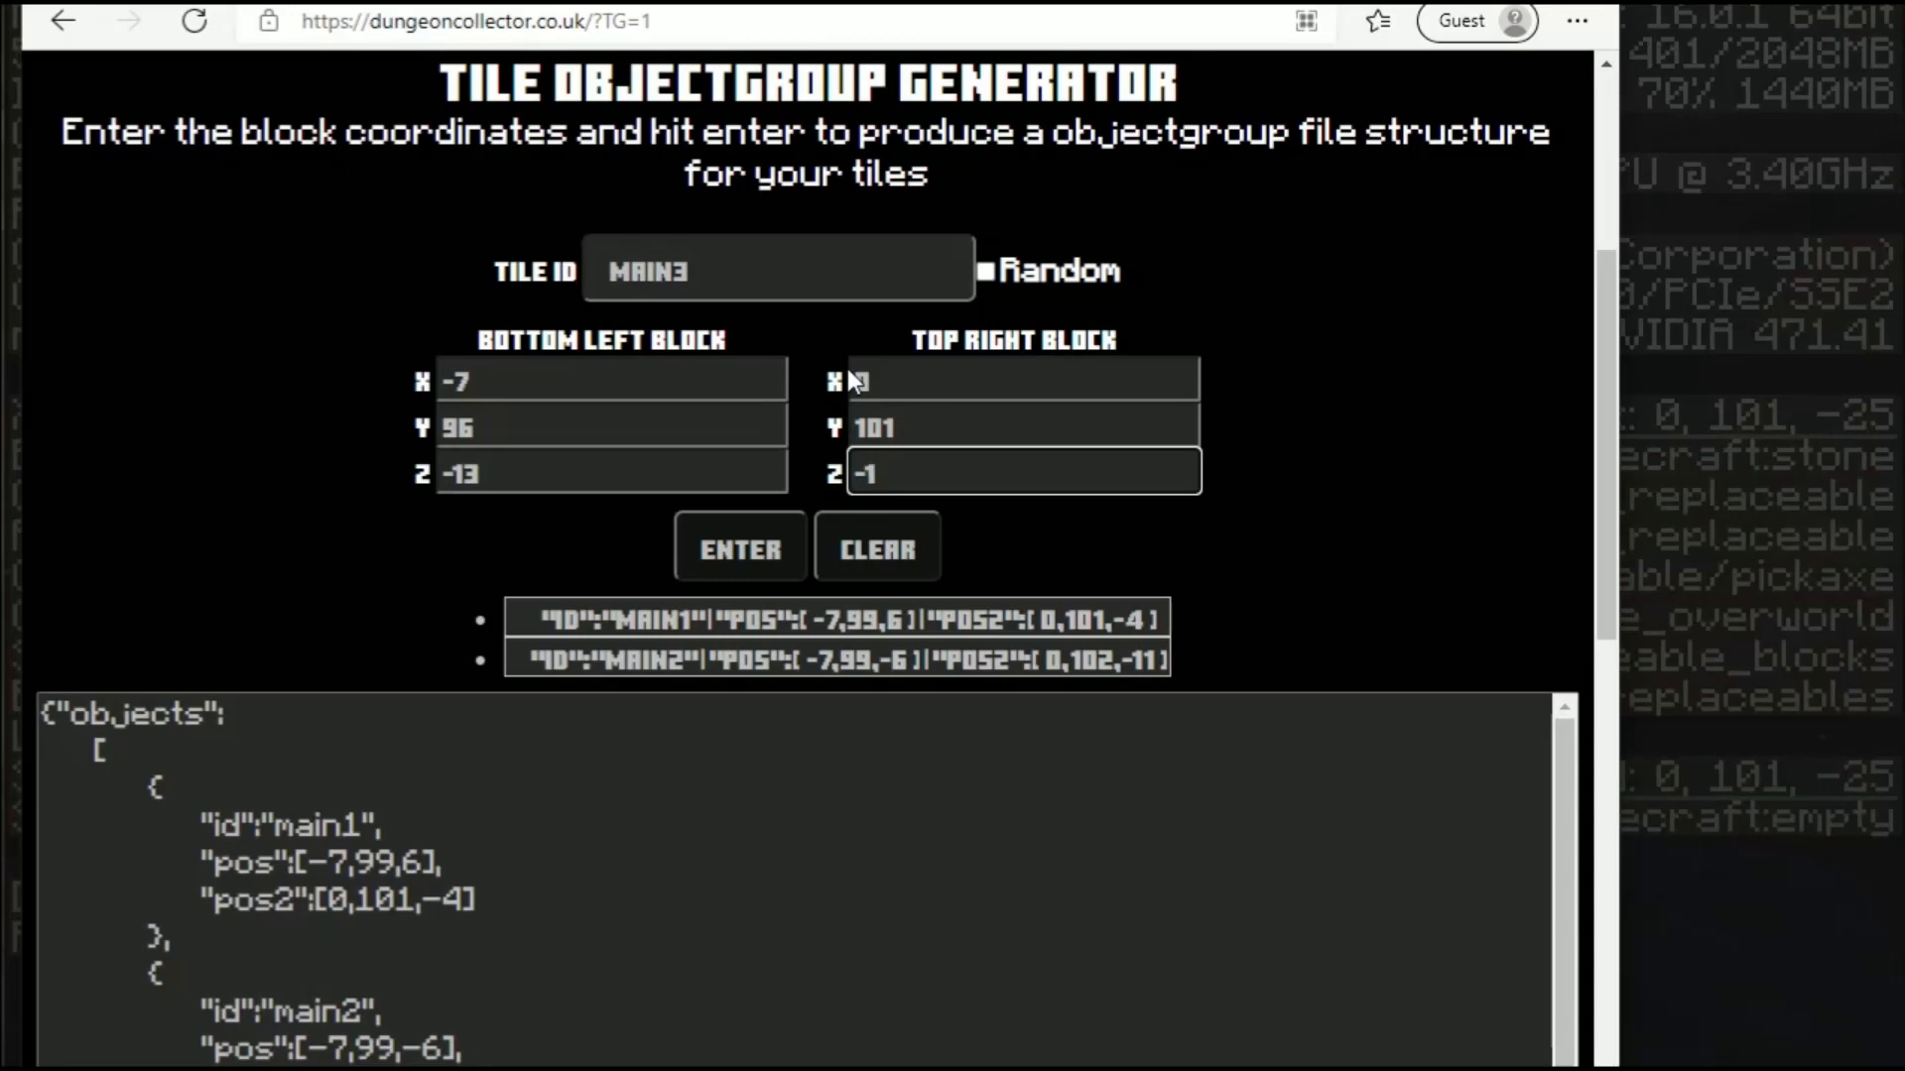
pyautogui.press('BackSpace')
pyautogui.write('25')
pyautogui.click(732, 560)
# Step: Copy the entire generated JSON into objectgroup.json in Notepad, save the file and close it
pyautogui.scroll(-4, 782, 666)
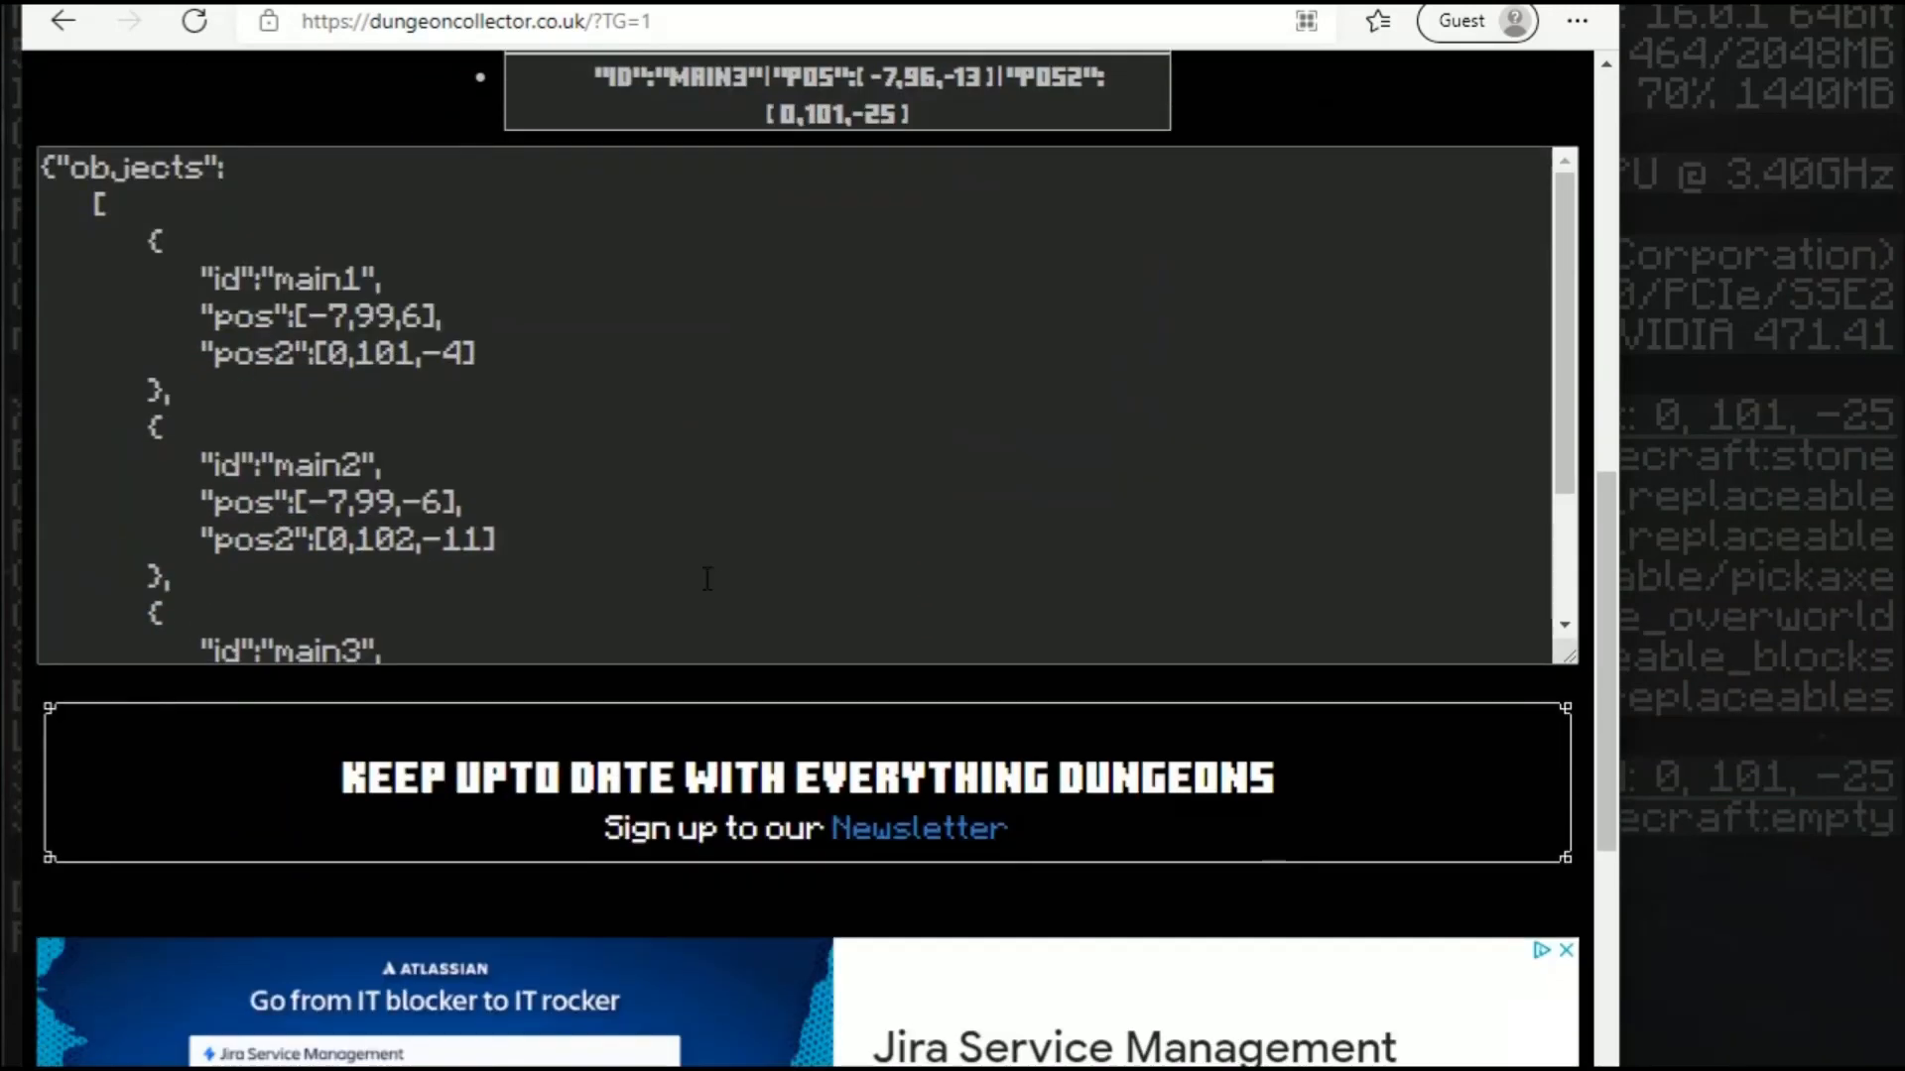
pyautogui.click(704, 480)
pyautogui.hotkey('ctrl', 'a')
pyautogui.hotkey('alt', 'Tab')
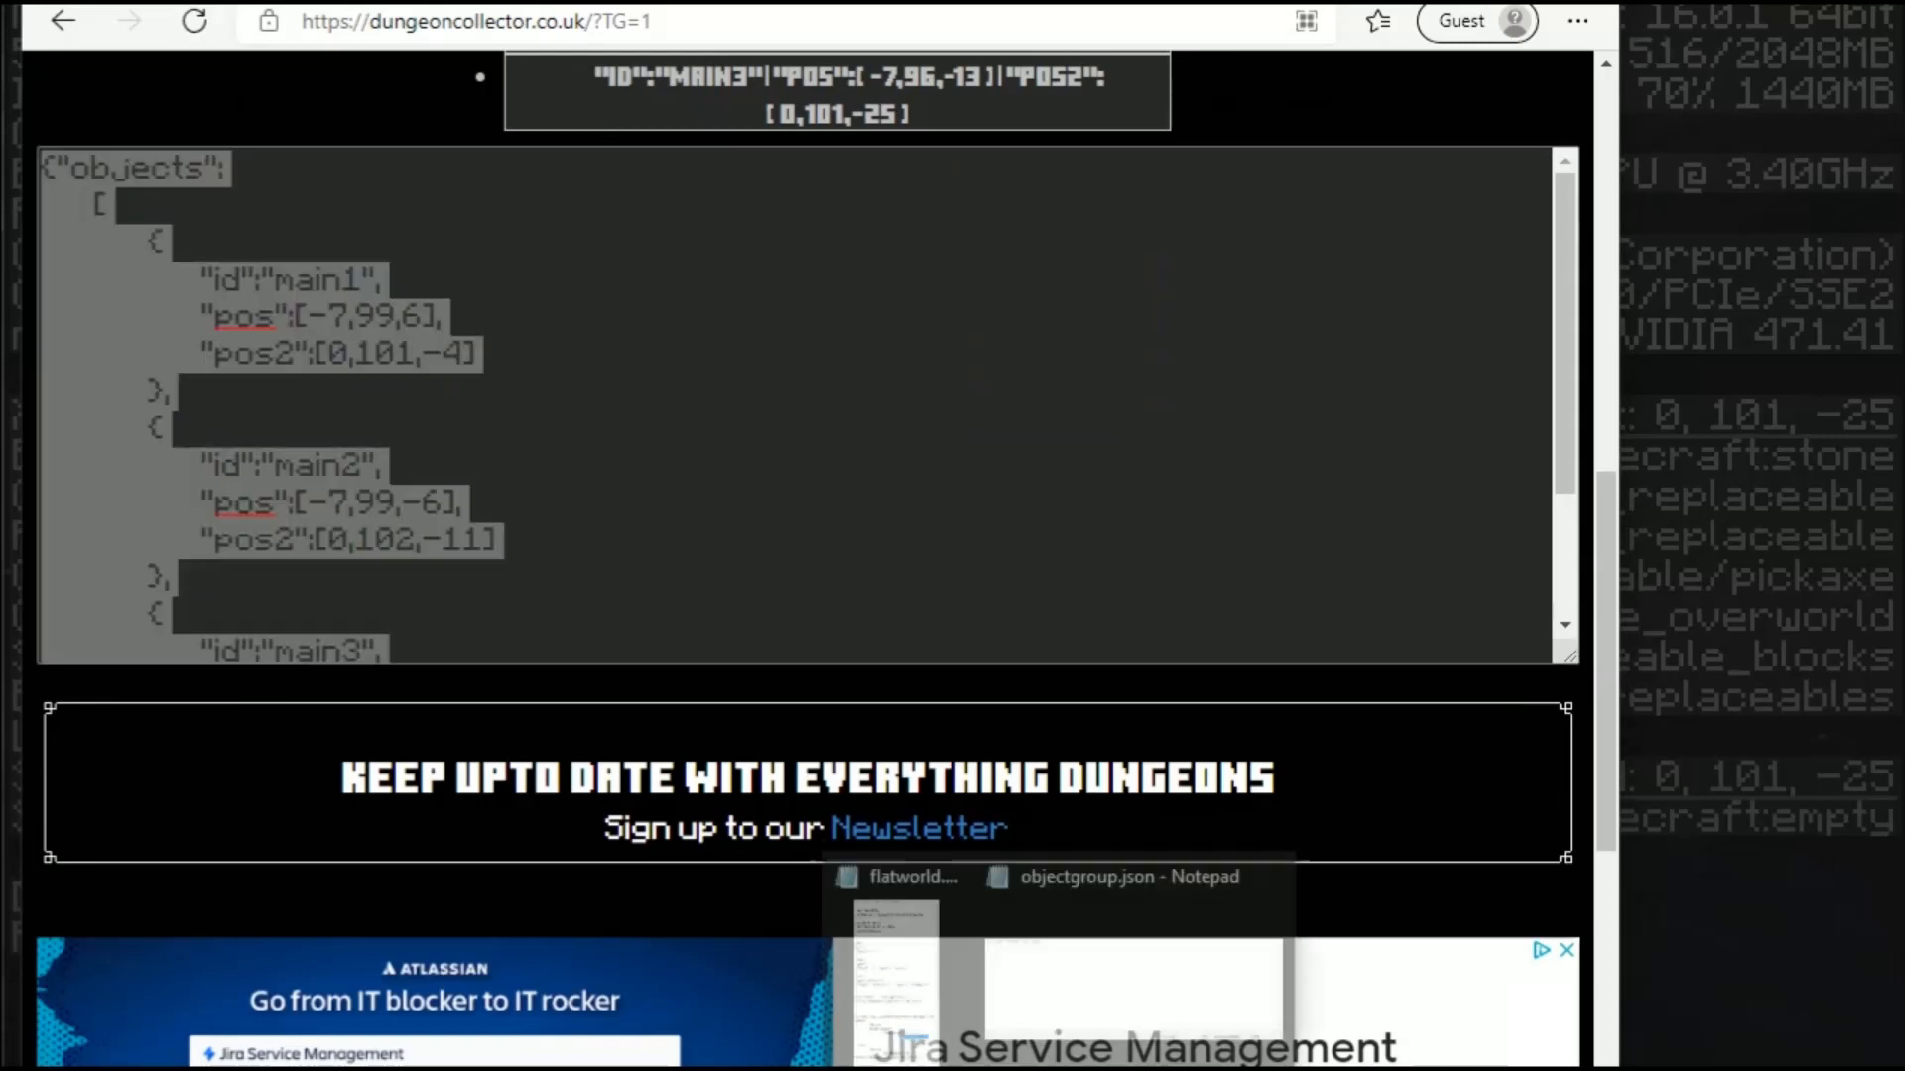
pyautogui.write('{"objects": \t[ \t\t{ \t\t\t"id":"main1", \t\t\t"pos":[-7,99,6], \t\t\t"pos2":[0,101,-4] \t\t}, \t\t{ \t\t\t"id":"main2", \t\t\t"pos":[-7,99,-6], \t\t\t"pos2":[0,102,-11] \t\t}, \t\t{ \t\t\t"id":"main3", \t\t\t"pos":[-7,96,-13], \t\t\t"pos2":[0,101,-25] \t\t} \t] }')
pyautogui.scroll(1, 898, 799)
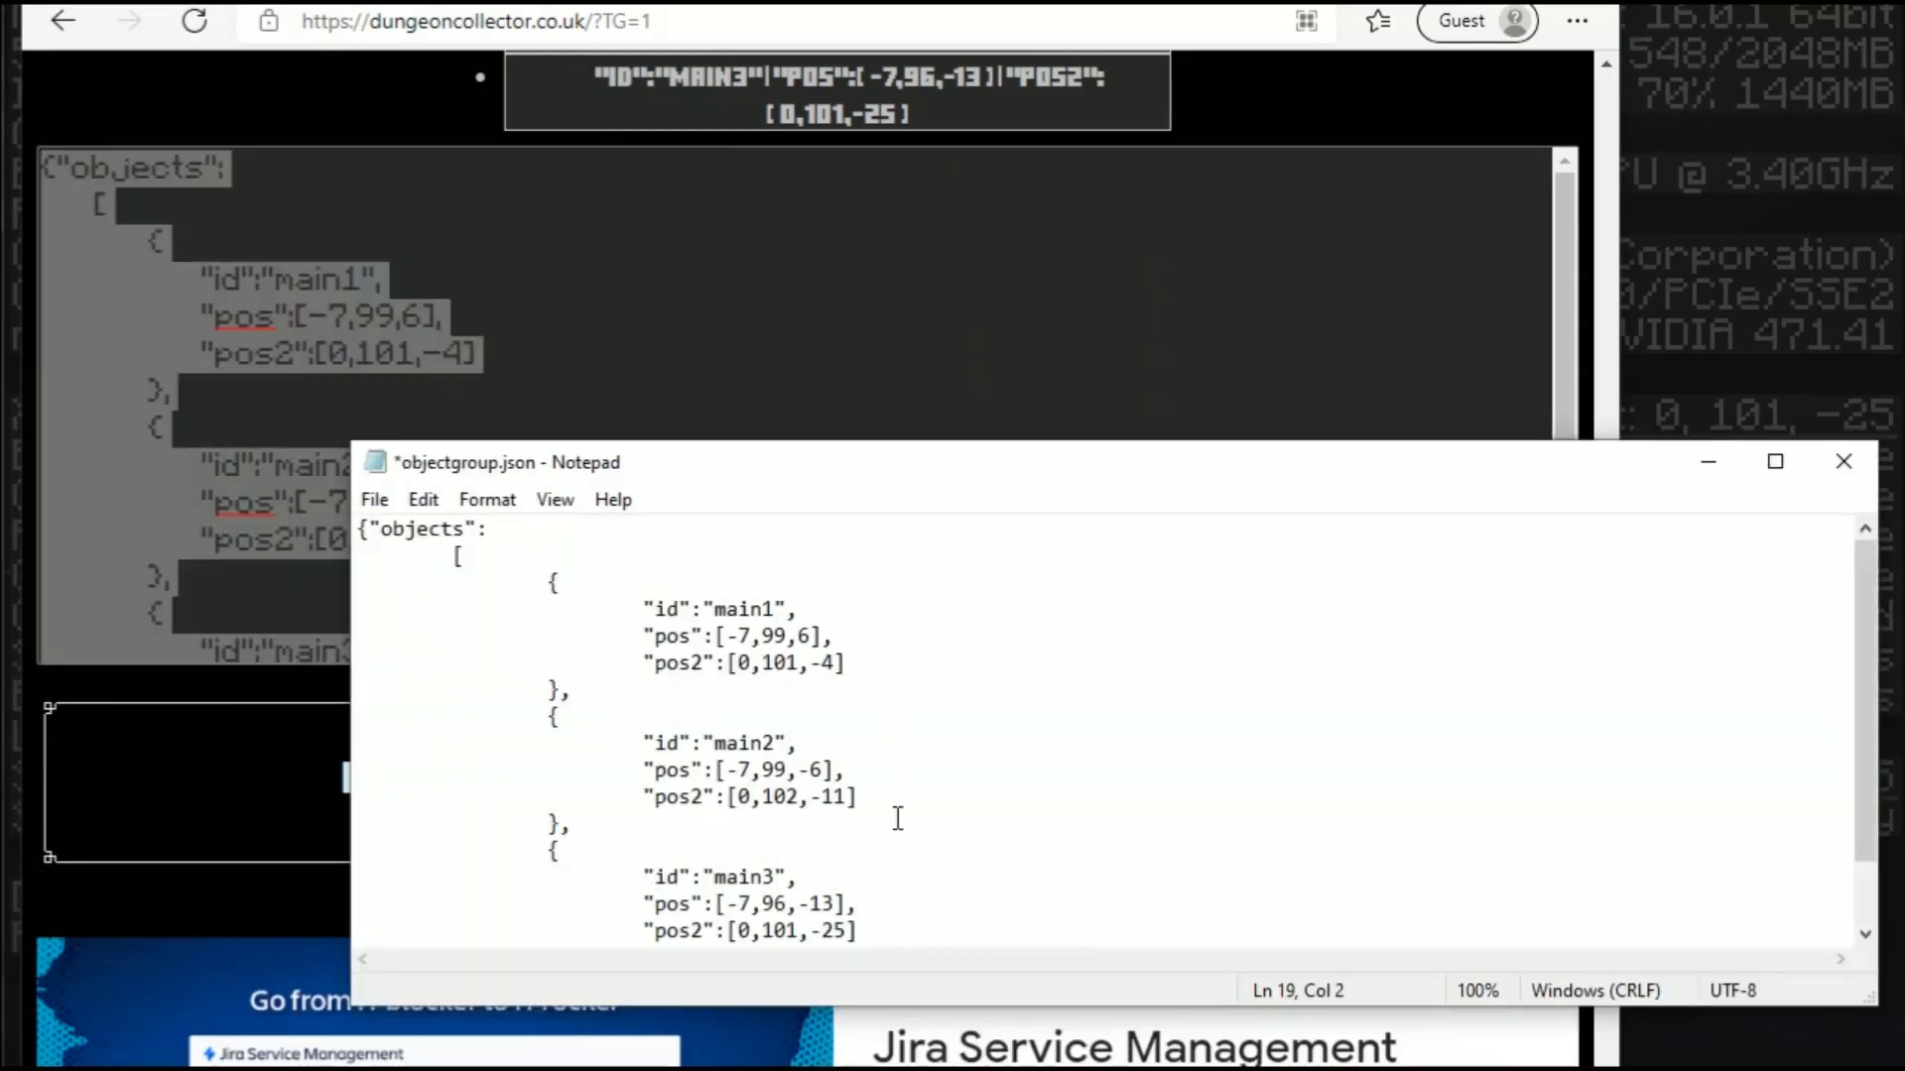
pyautogui.hotkey('ctrl', 's')
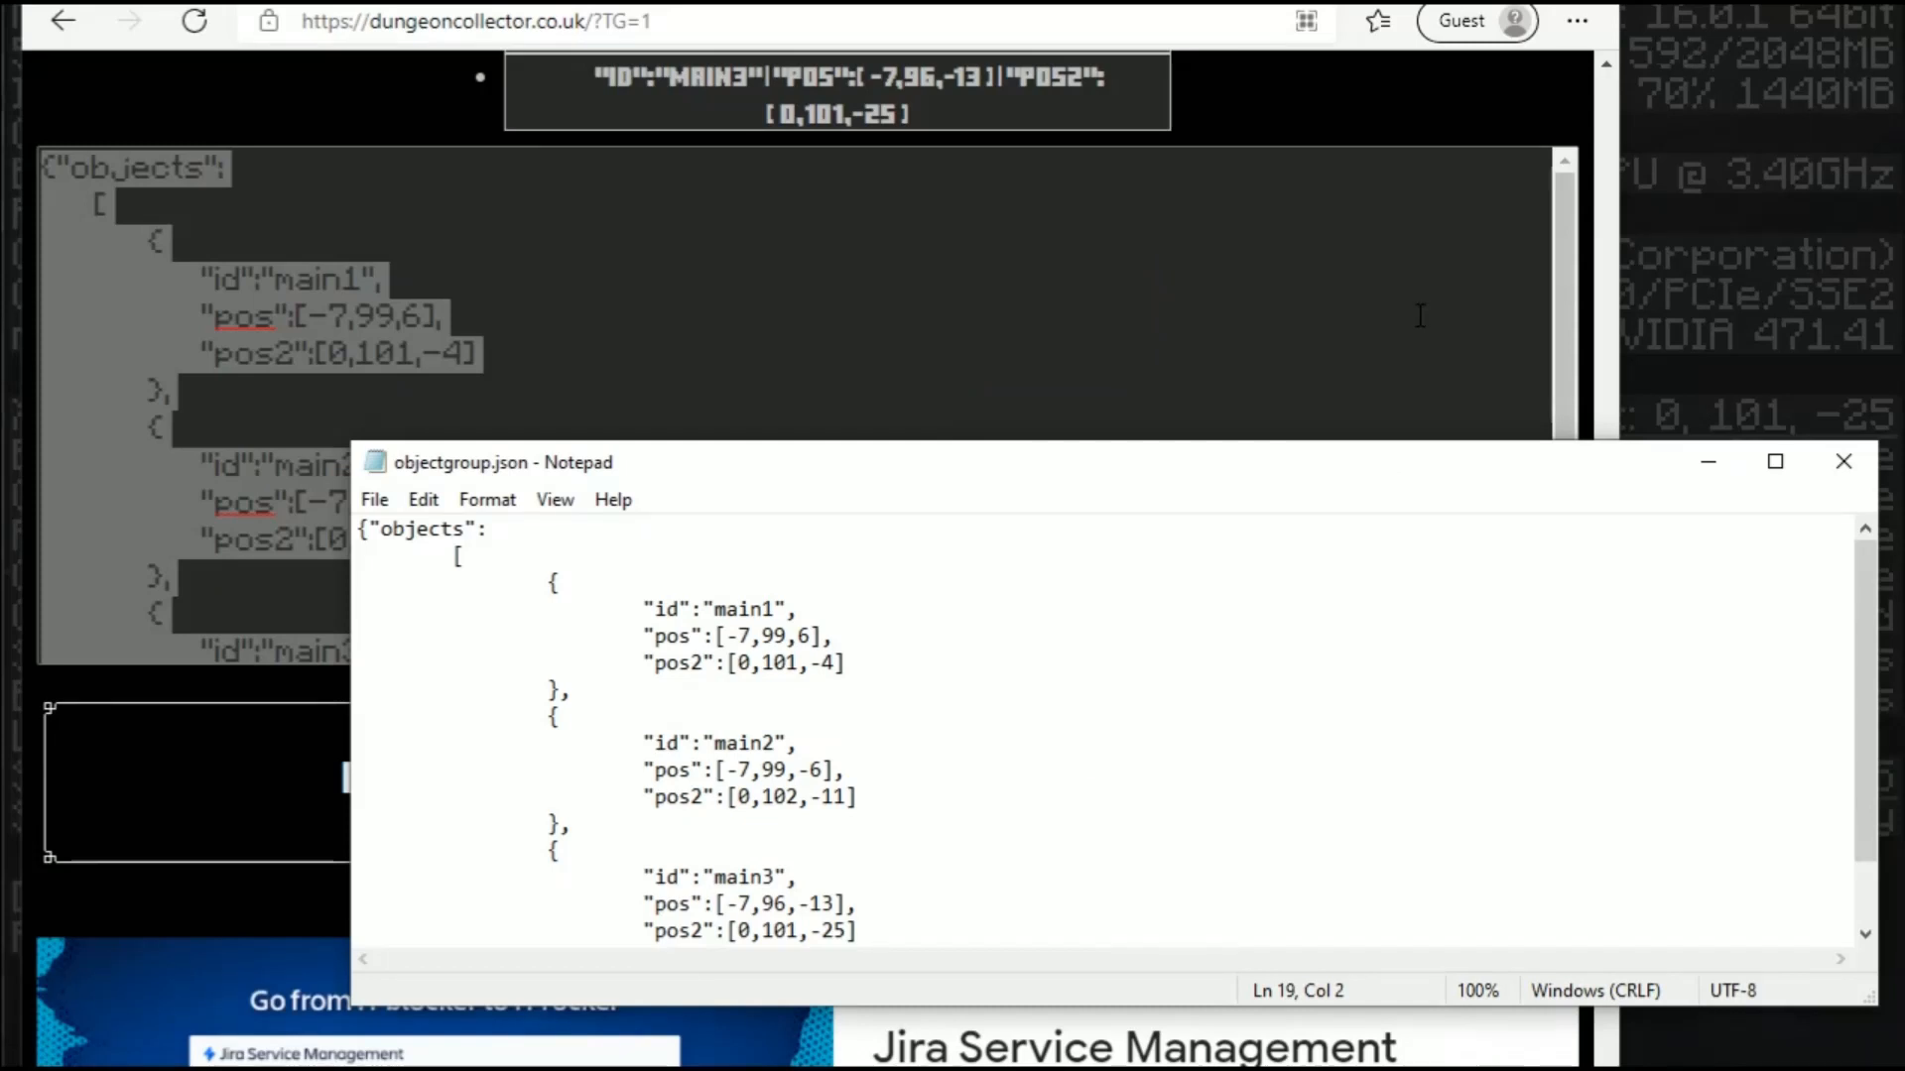
pyautogui.hotkey('alt', 'F4')
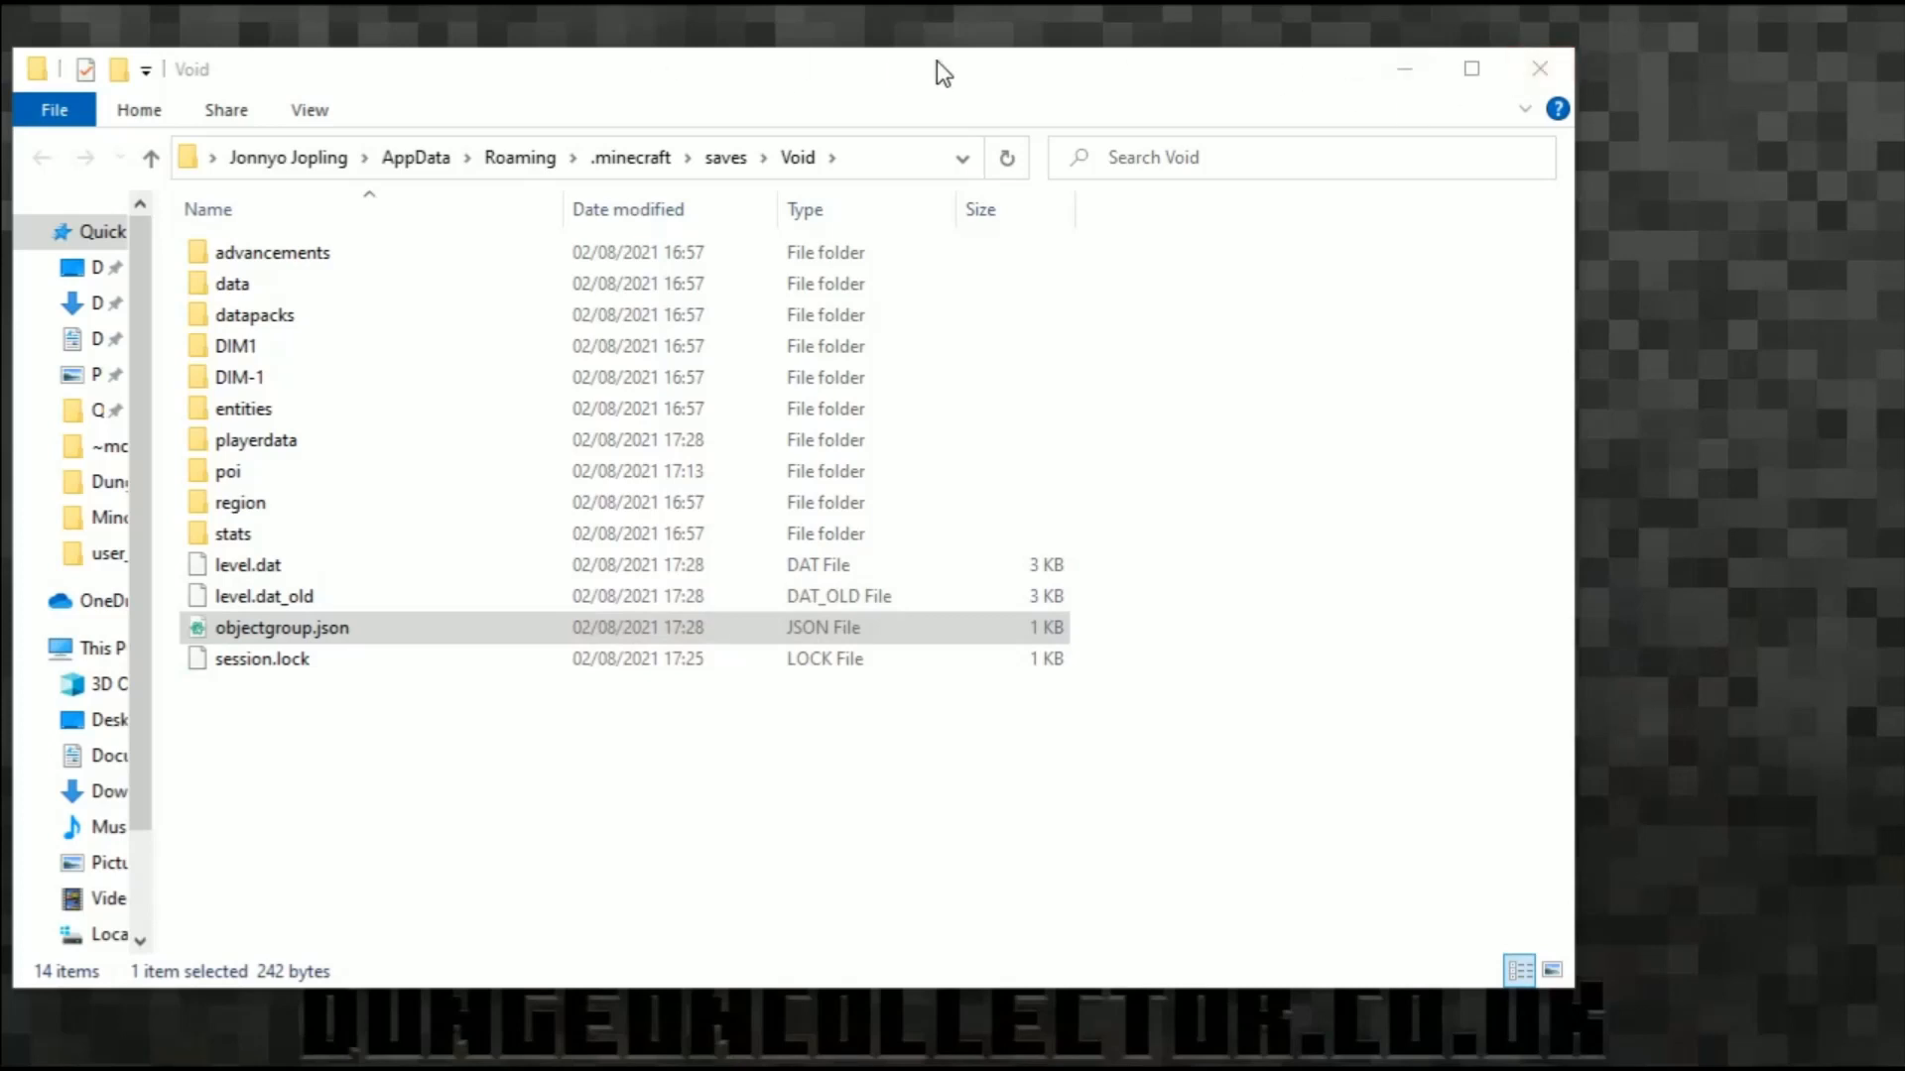
# Step: Minimize the Void save folder, open Dungeons Modding > Modding > Dungeons-Mod-Kit-master > Tools, and select JavaWorldToObjectGroup.exe
pyautogui.click(1416, 69)
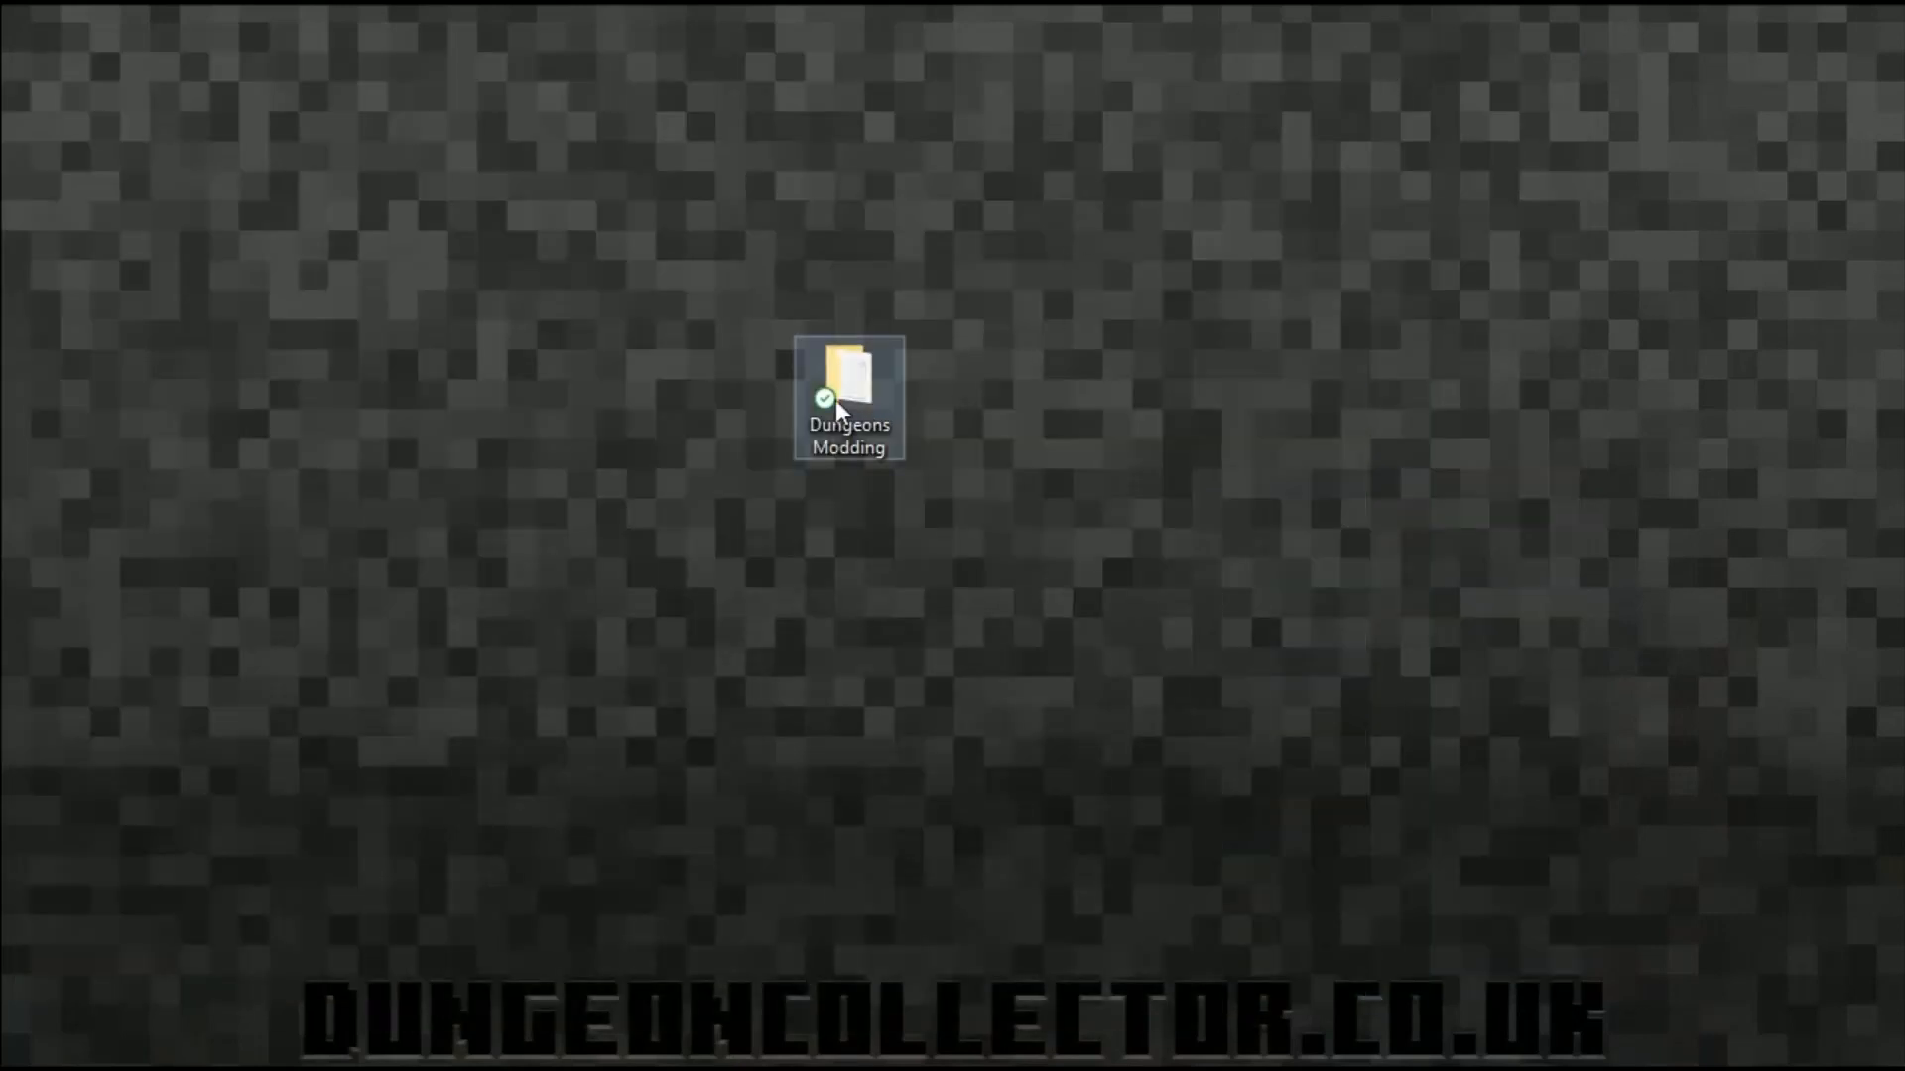
pyautogui.click(855, 373)
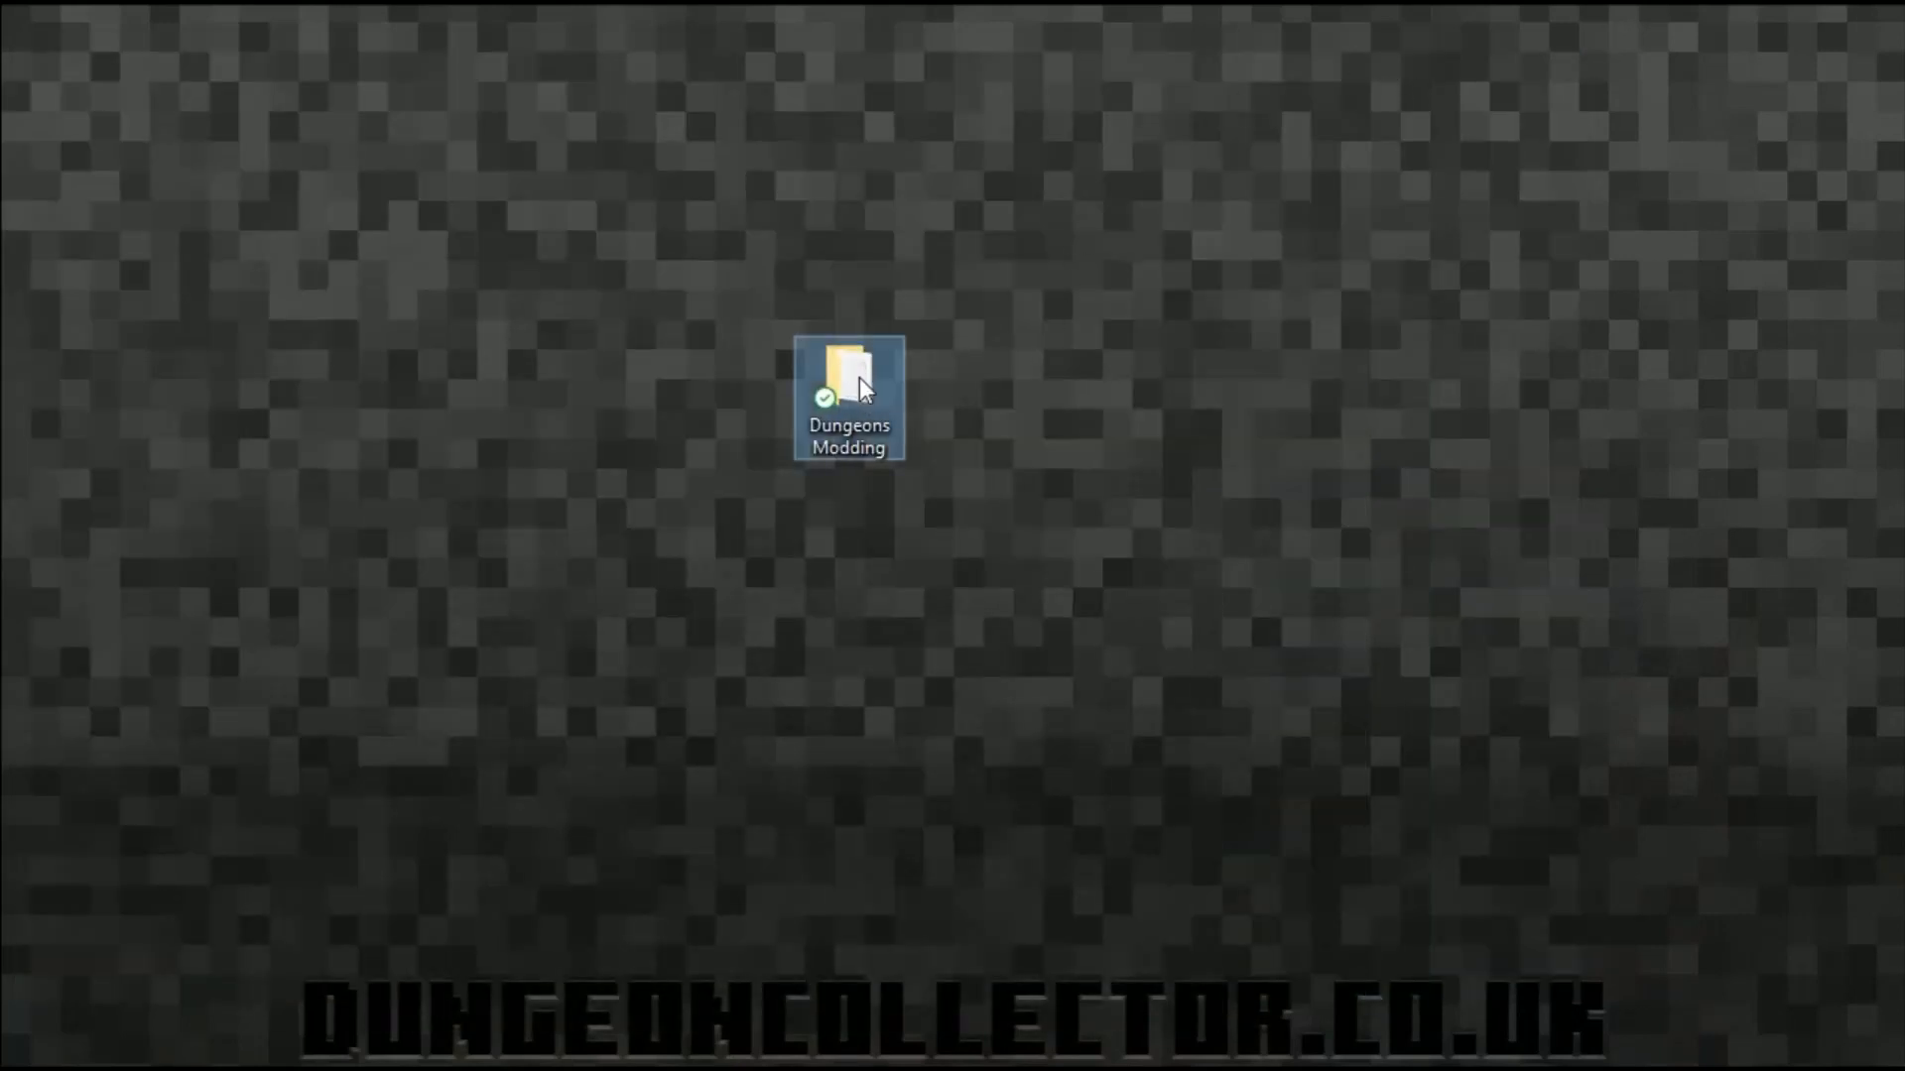
pyautogui.doubleClick(855, 379)
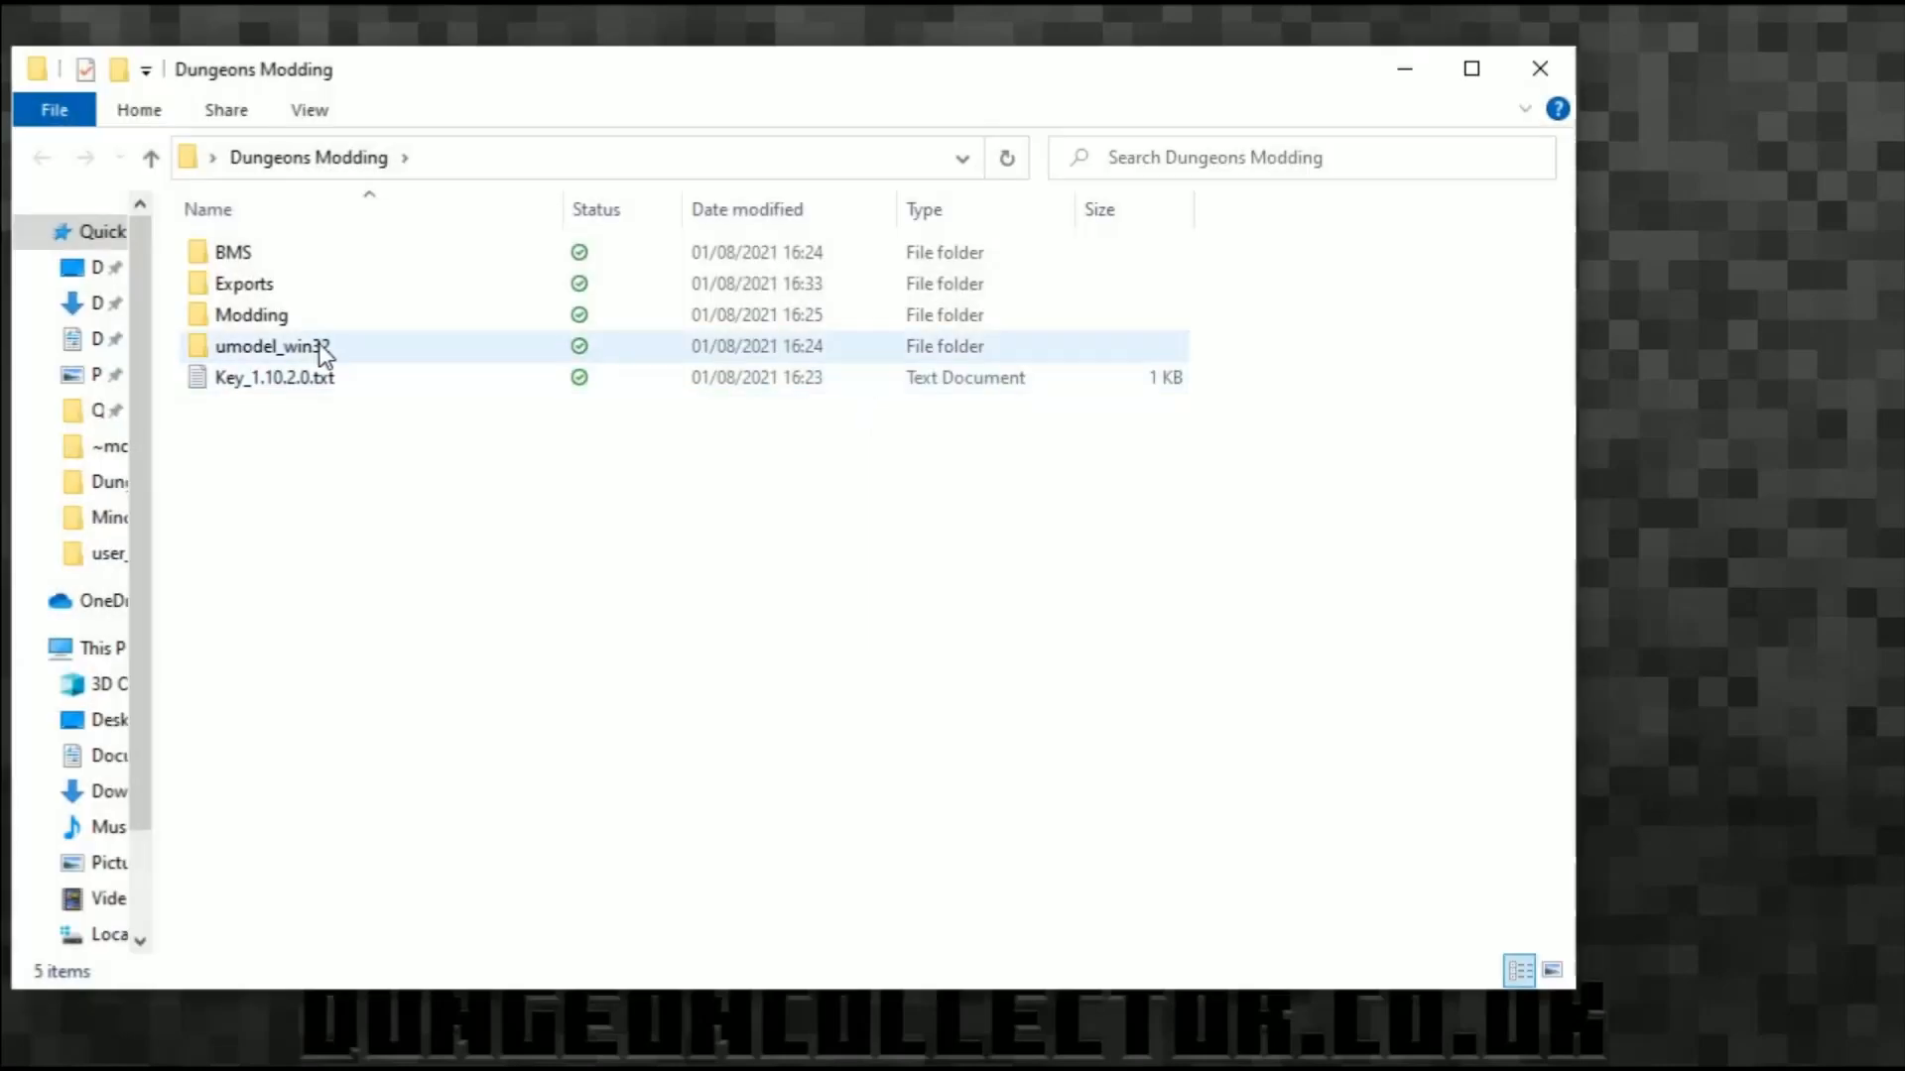
pyautogui.click(269, 321)
pyautogui.doubleClick(273, 326)
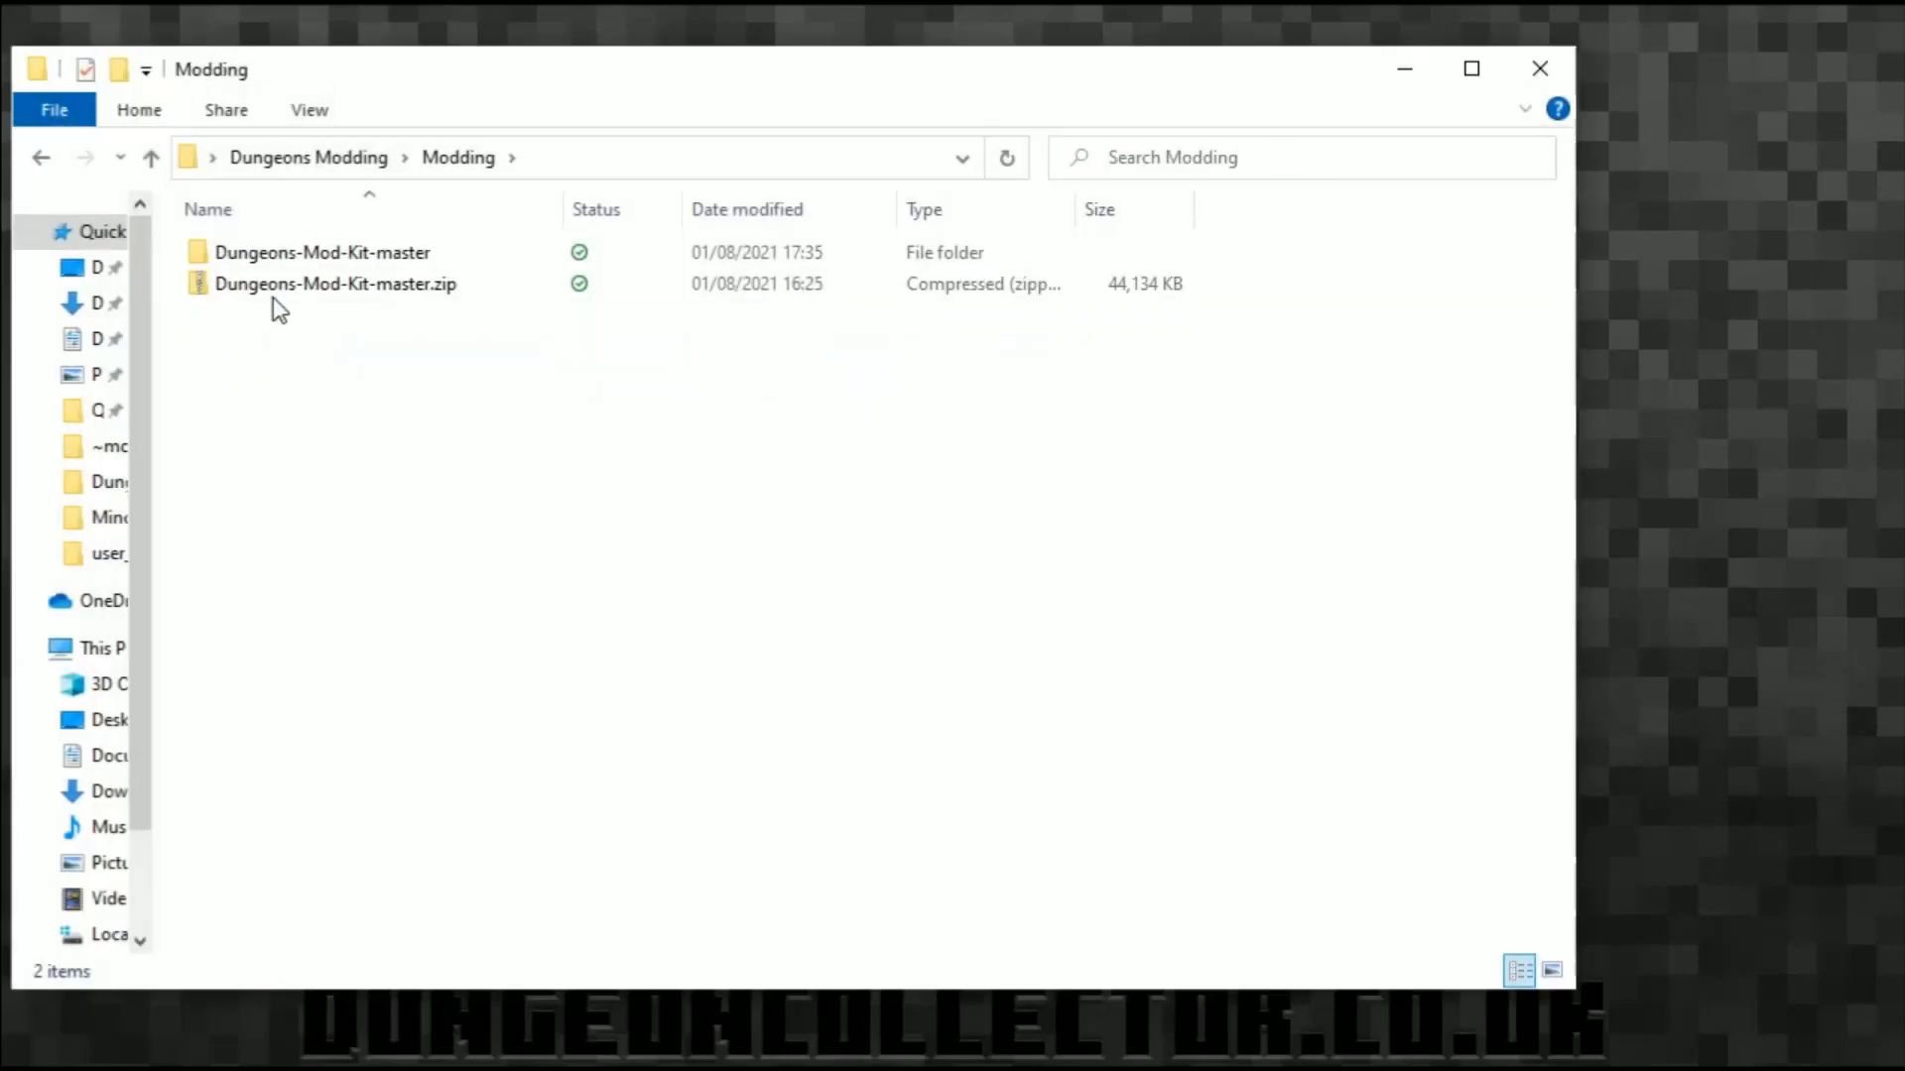
pyautogui.doubleClick(294, 248)
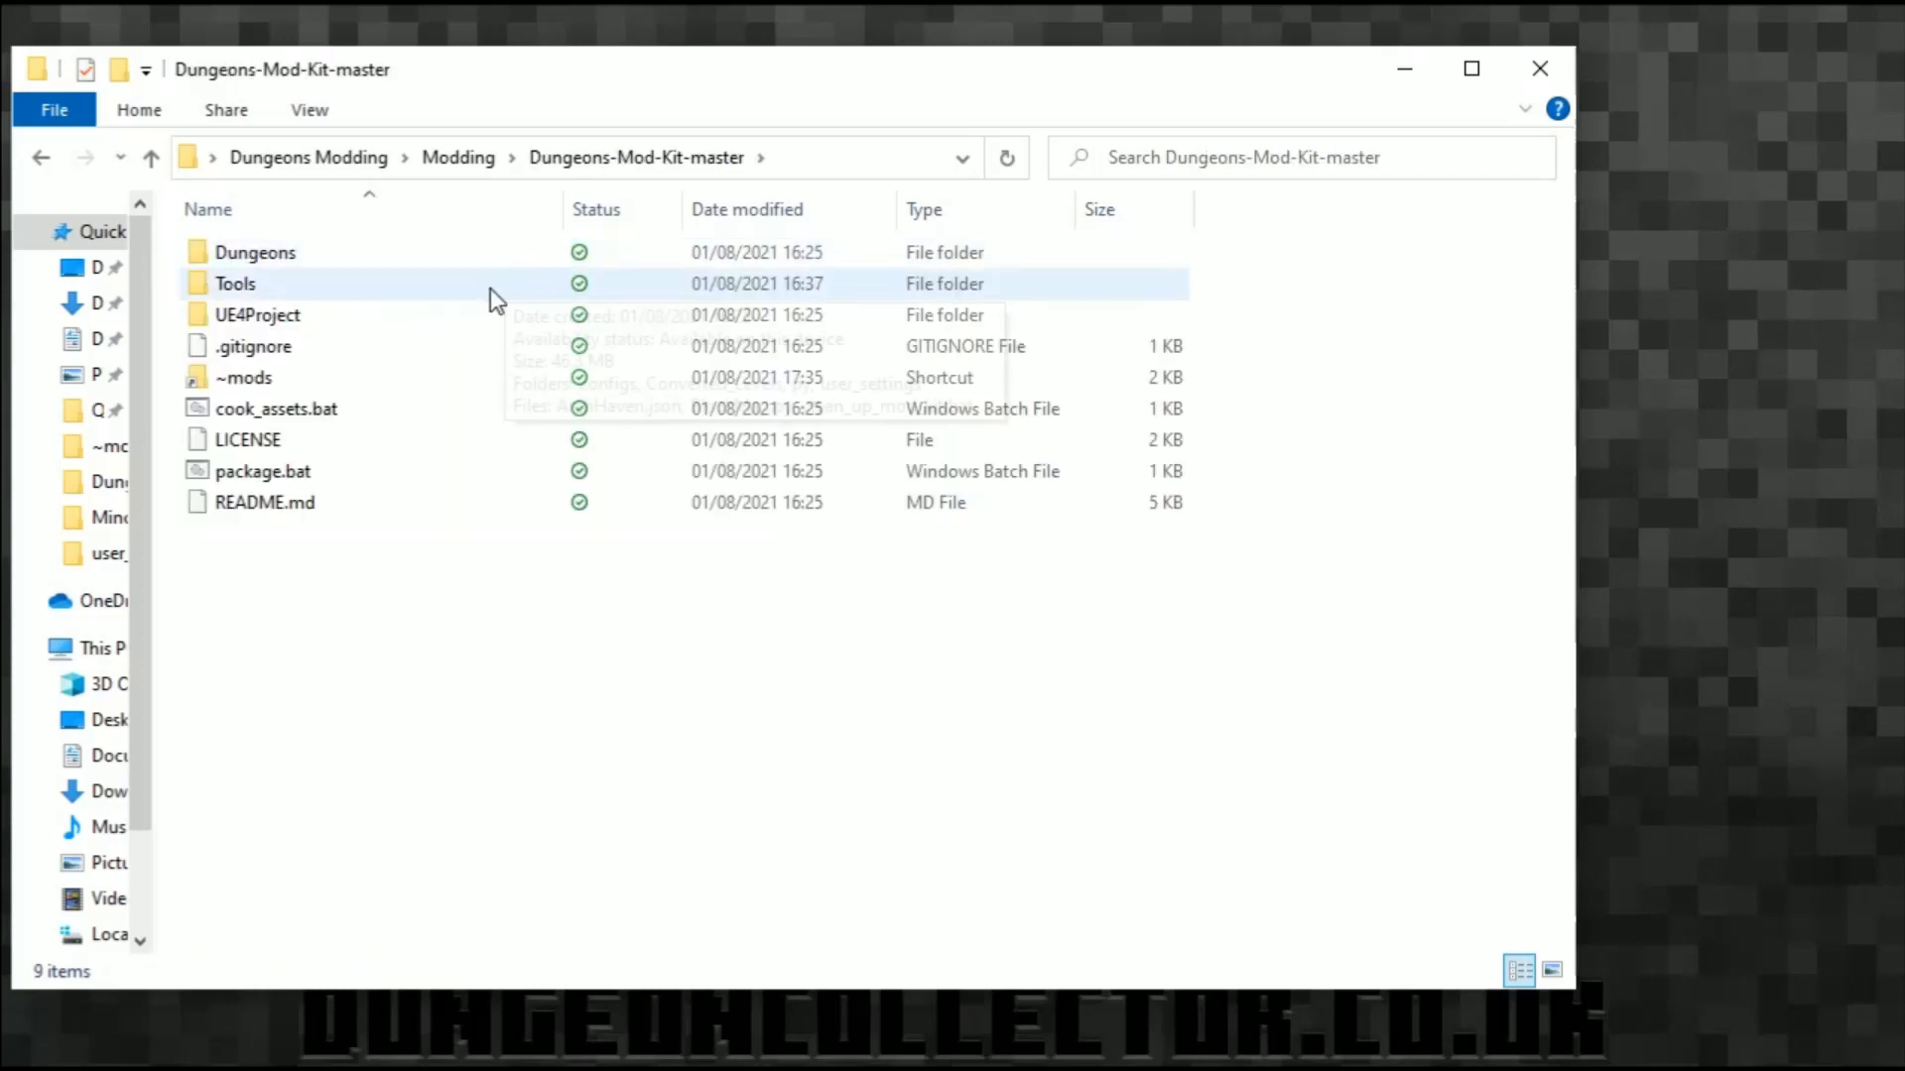
pyautogui.doubleClick(250, 284)
pyautogui.click(377, 471)
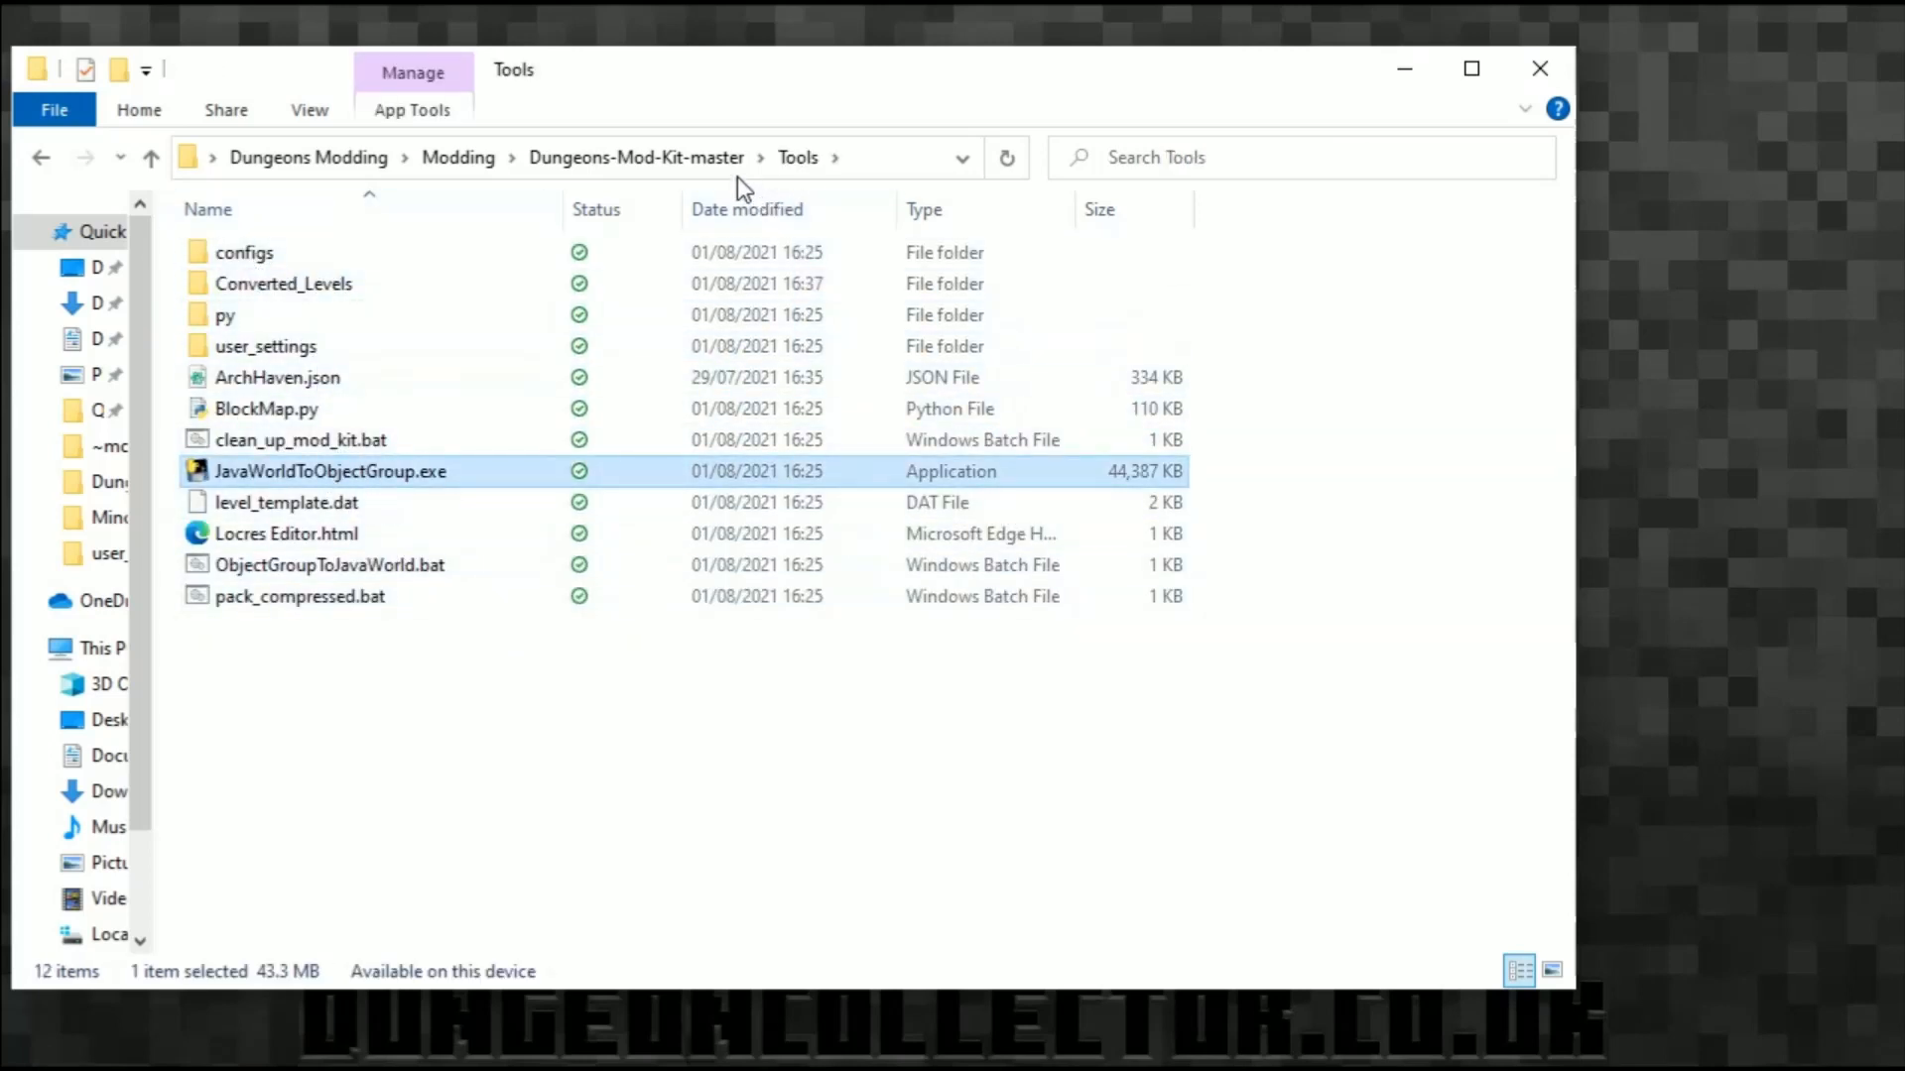
# Step: Go back to Dungeons-Mod-Kit-master and open its Dungeons > Content > data folder
pyautogui.click(457, 157)
pyautogui.doubleClick(354, 260)
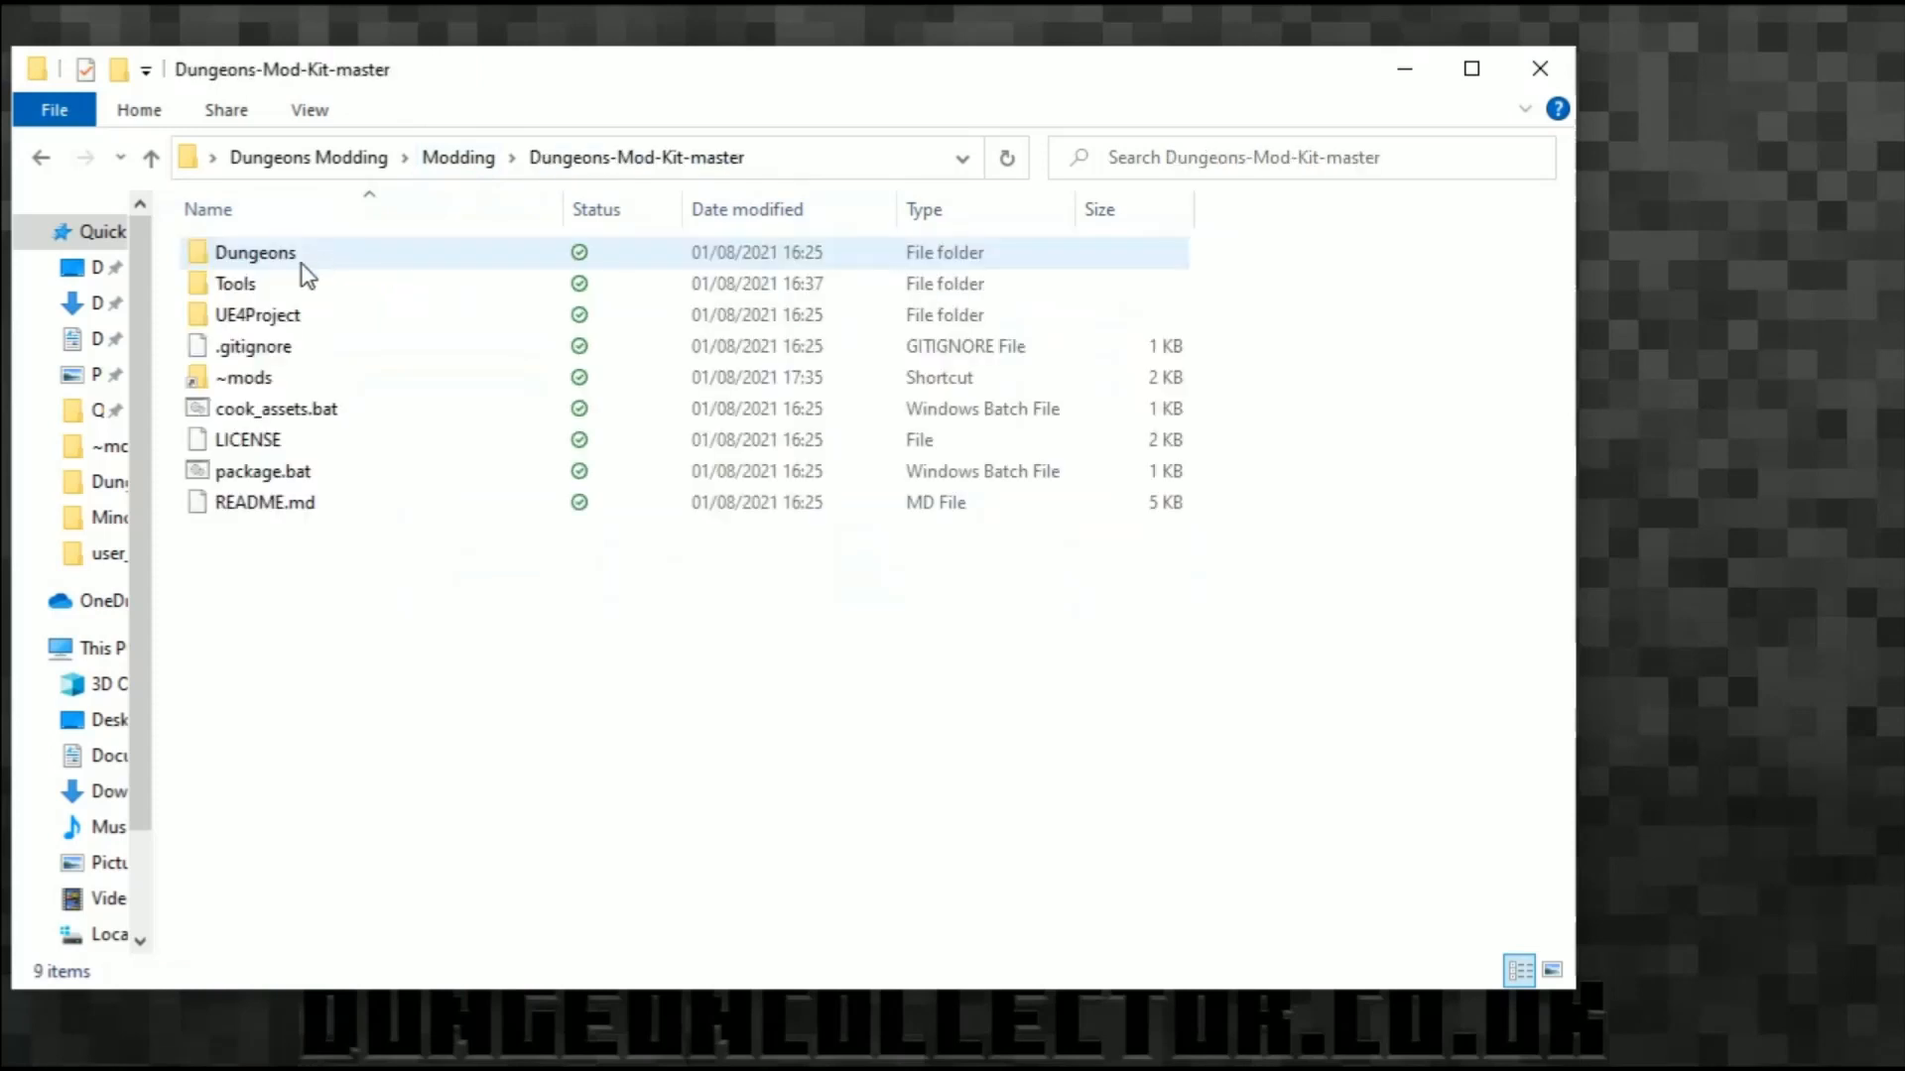
pyautogui.doubleClick(262, 252)
pyautogui.doubleClick(264, 253)
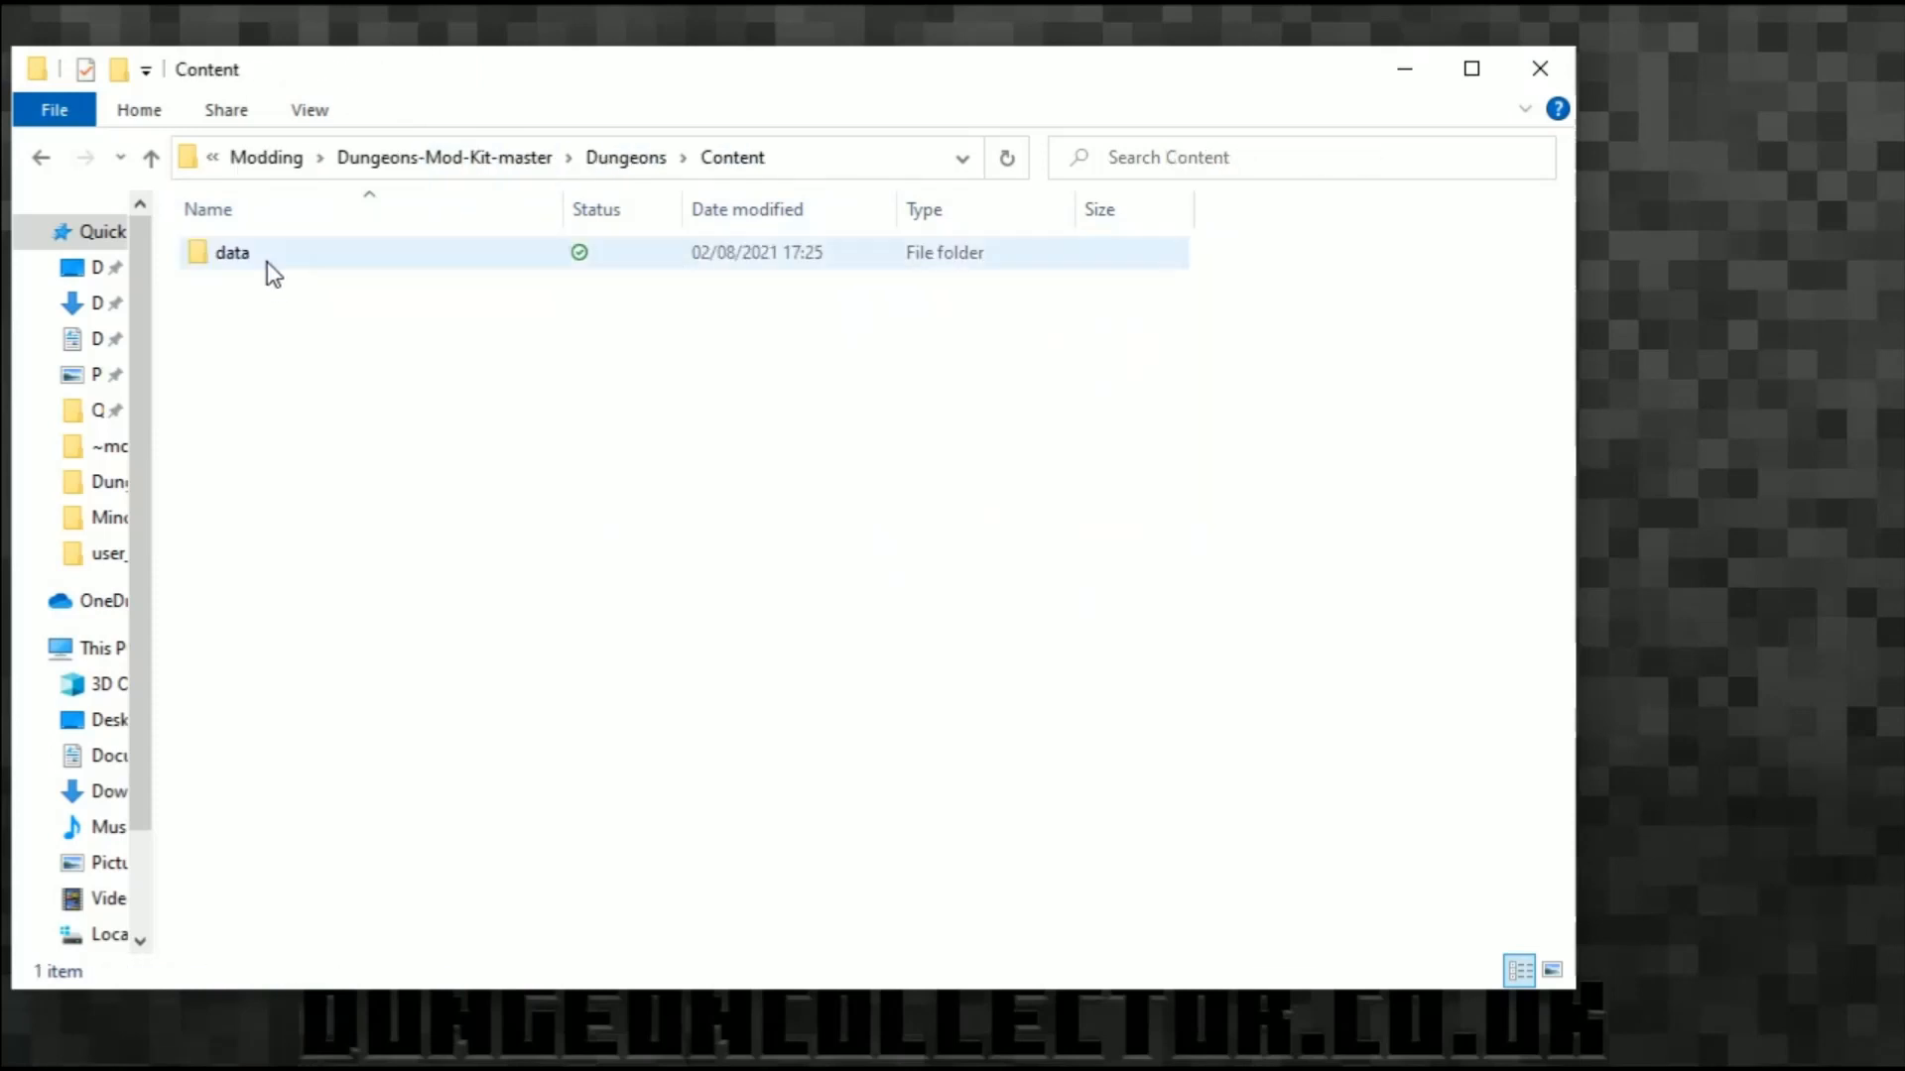
pyautogui.doubleClick(234, 253)
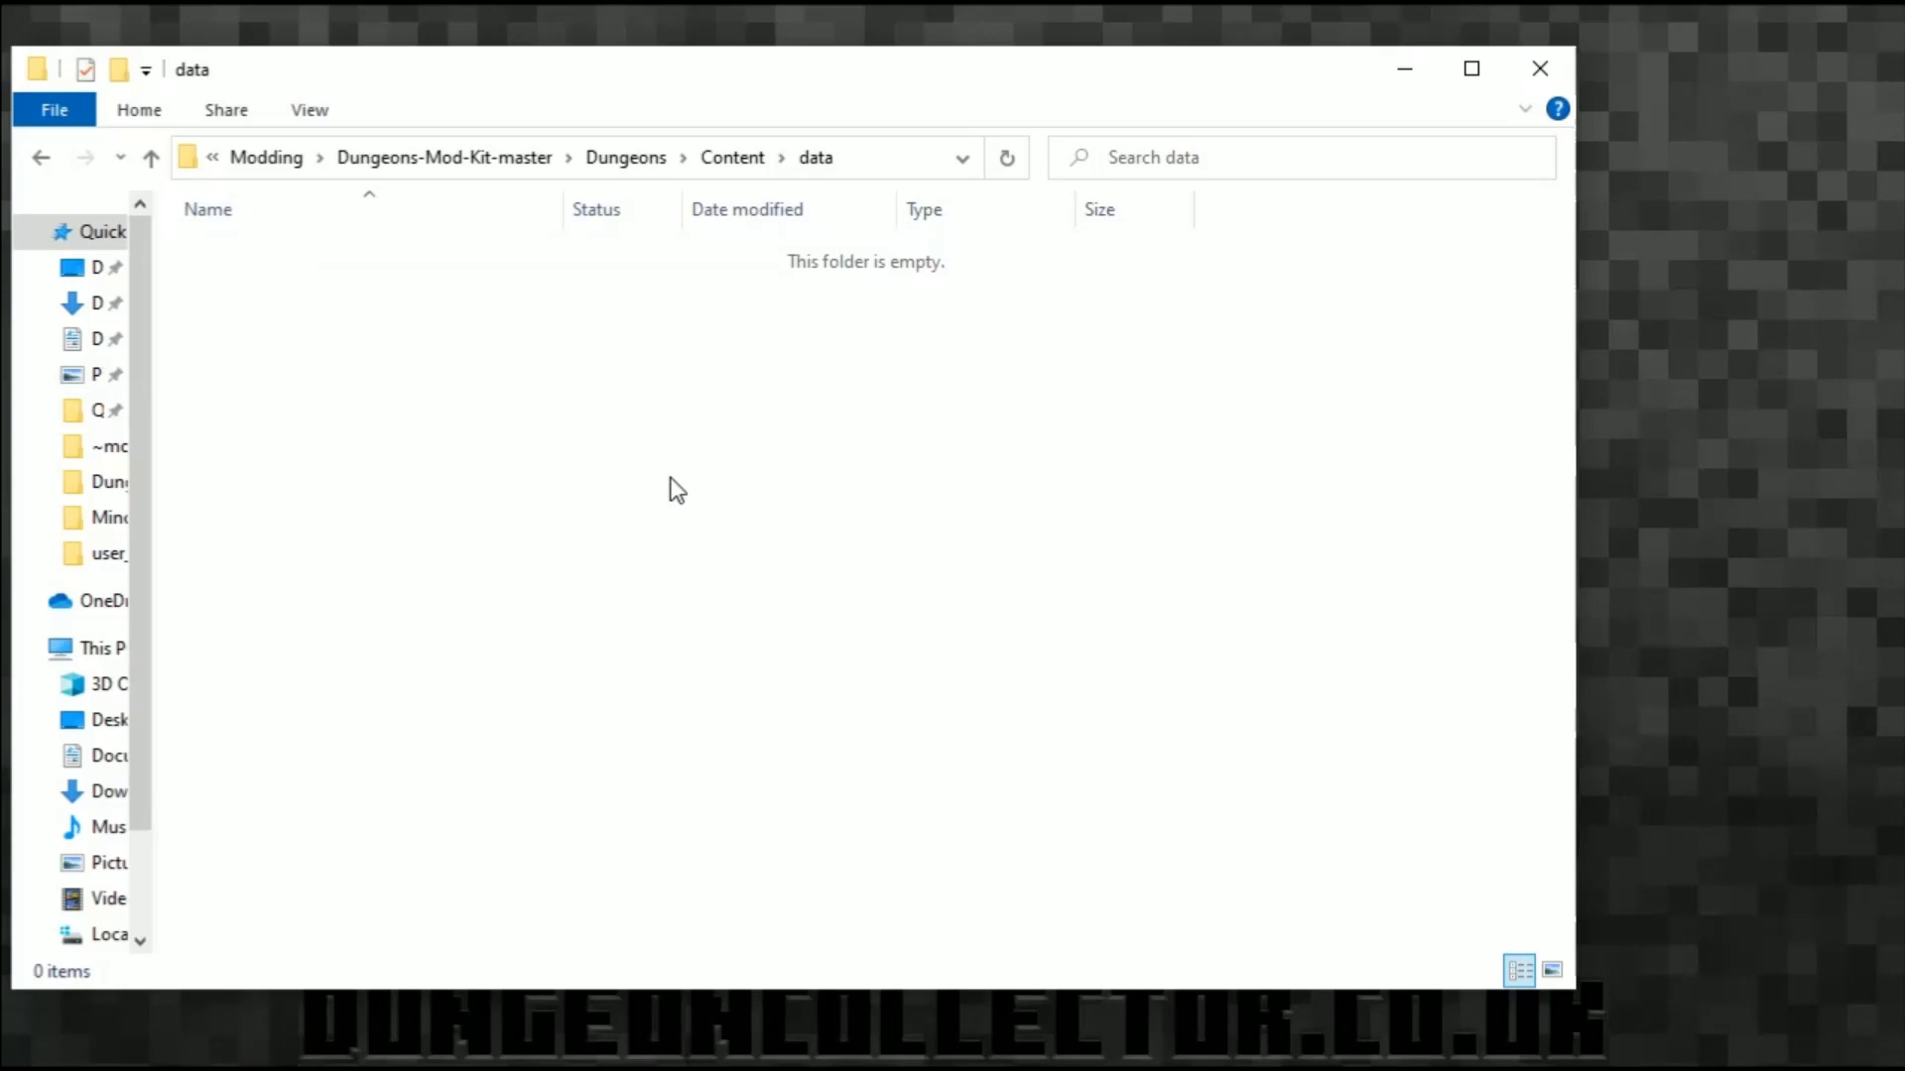
# Step: Create a new folder named lovika inside the data folder
pyautogui.rightClick(586, 513)
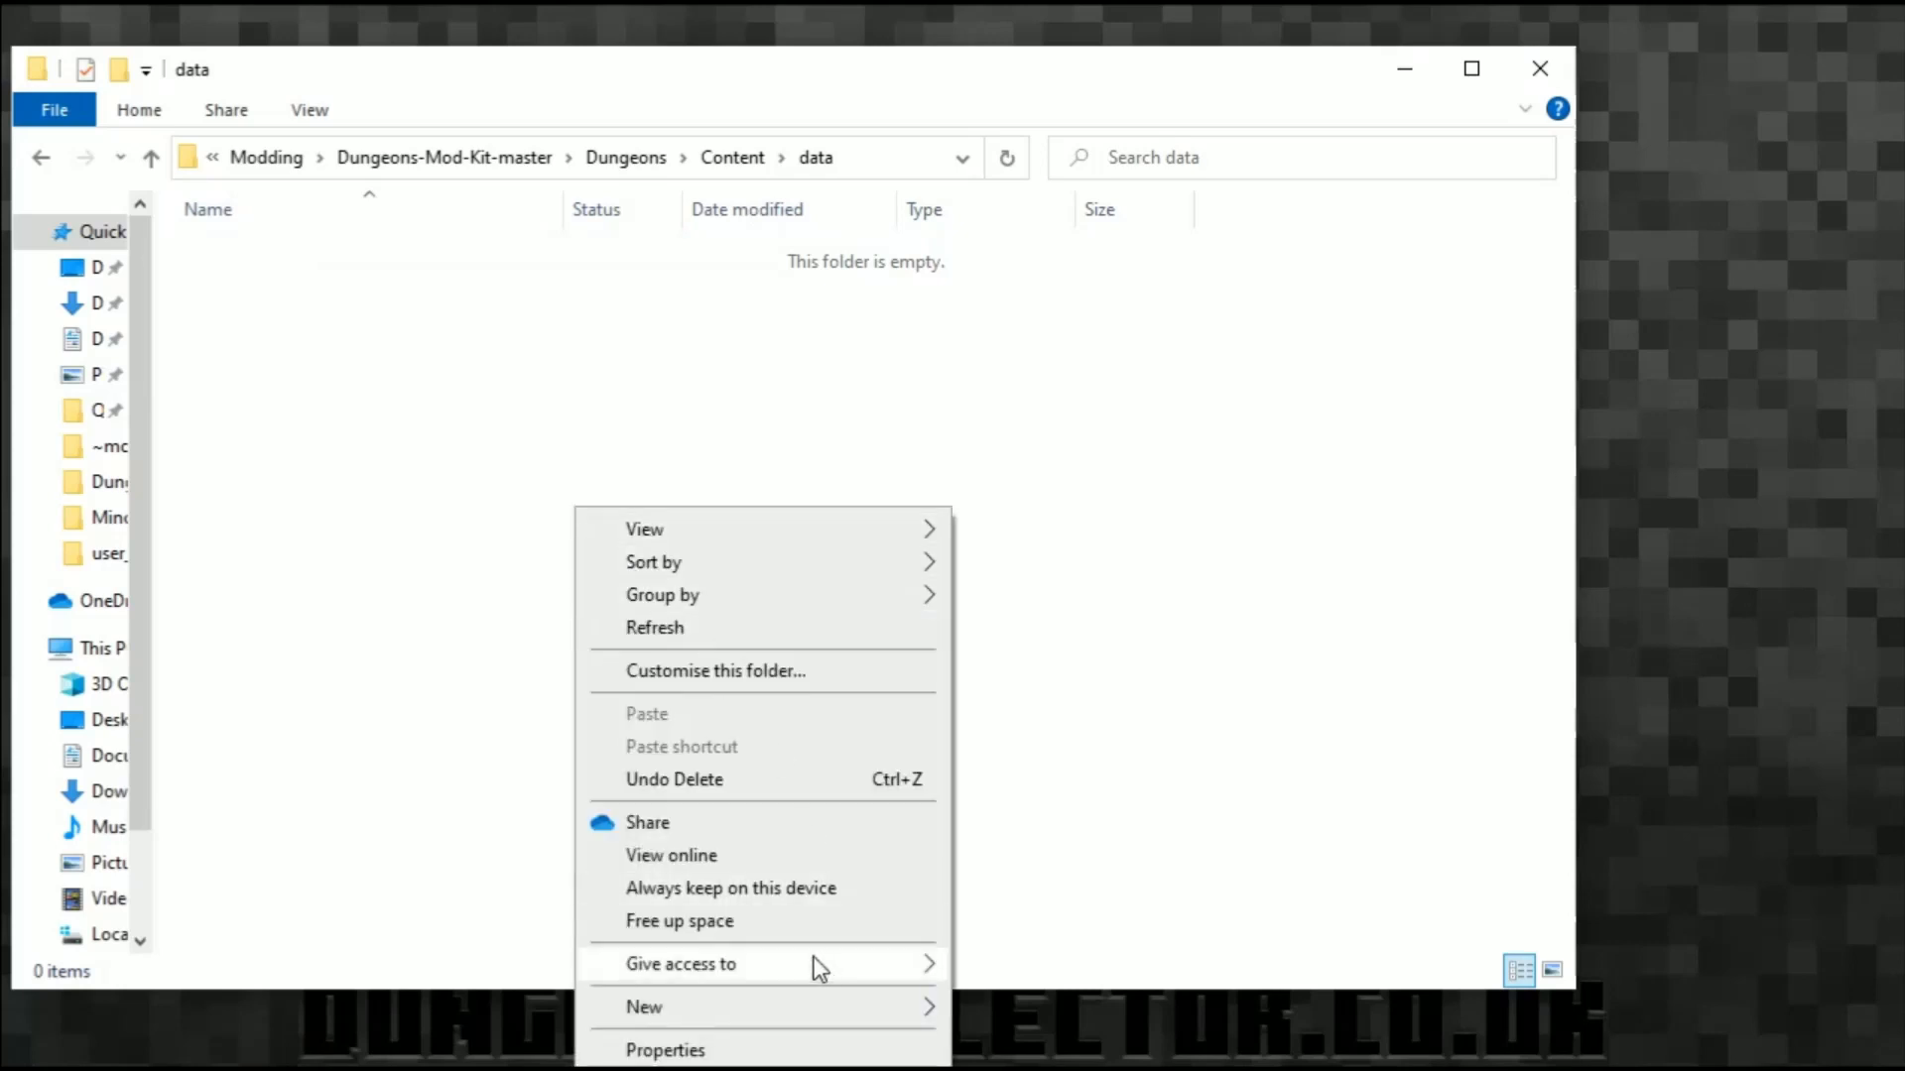
pyautogui.moveTo(800, 998)
pyautogui.click(1014, 867)
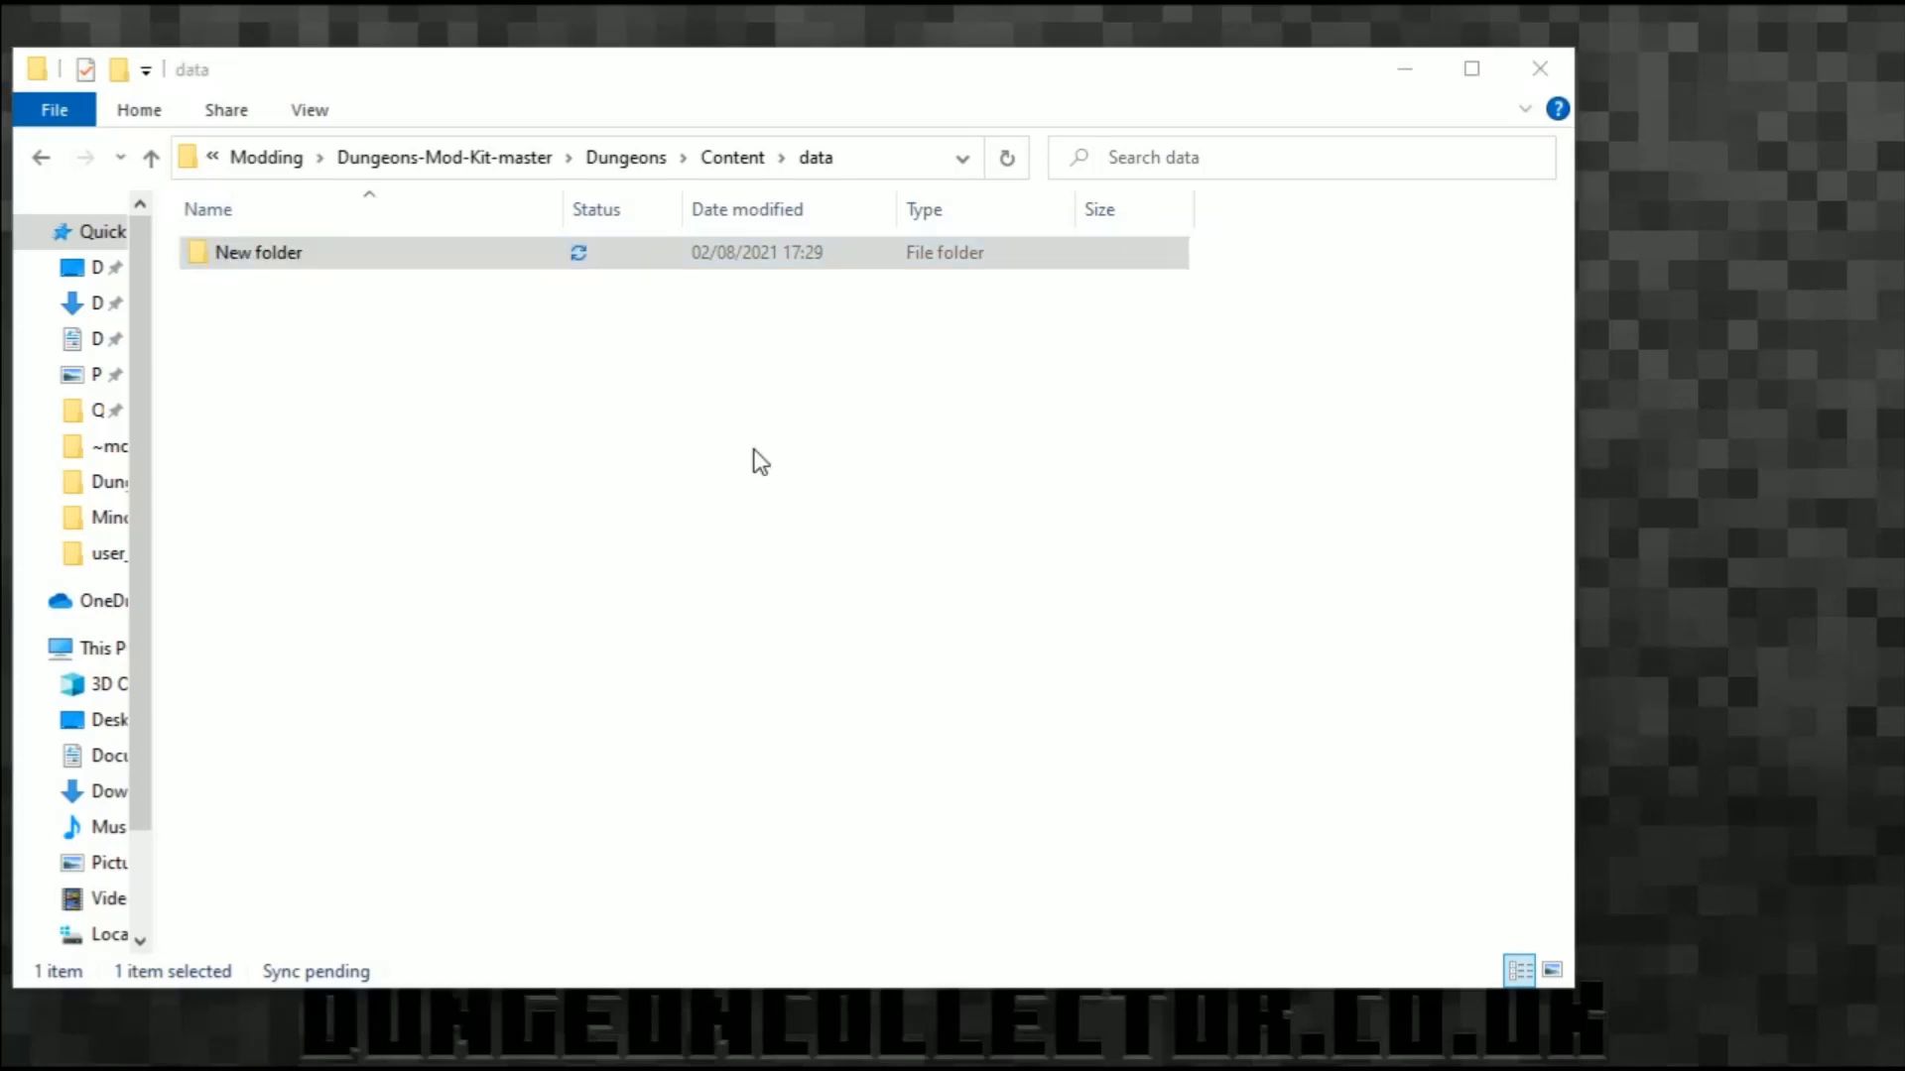
pyautogui.click(236, 255)
pyautogui.write('lovika')
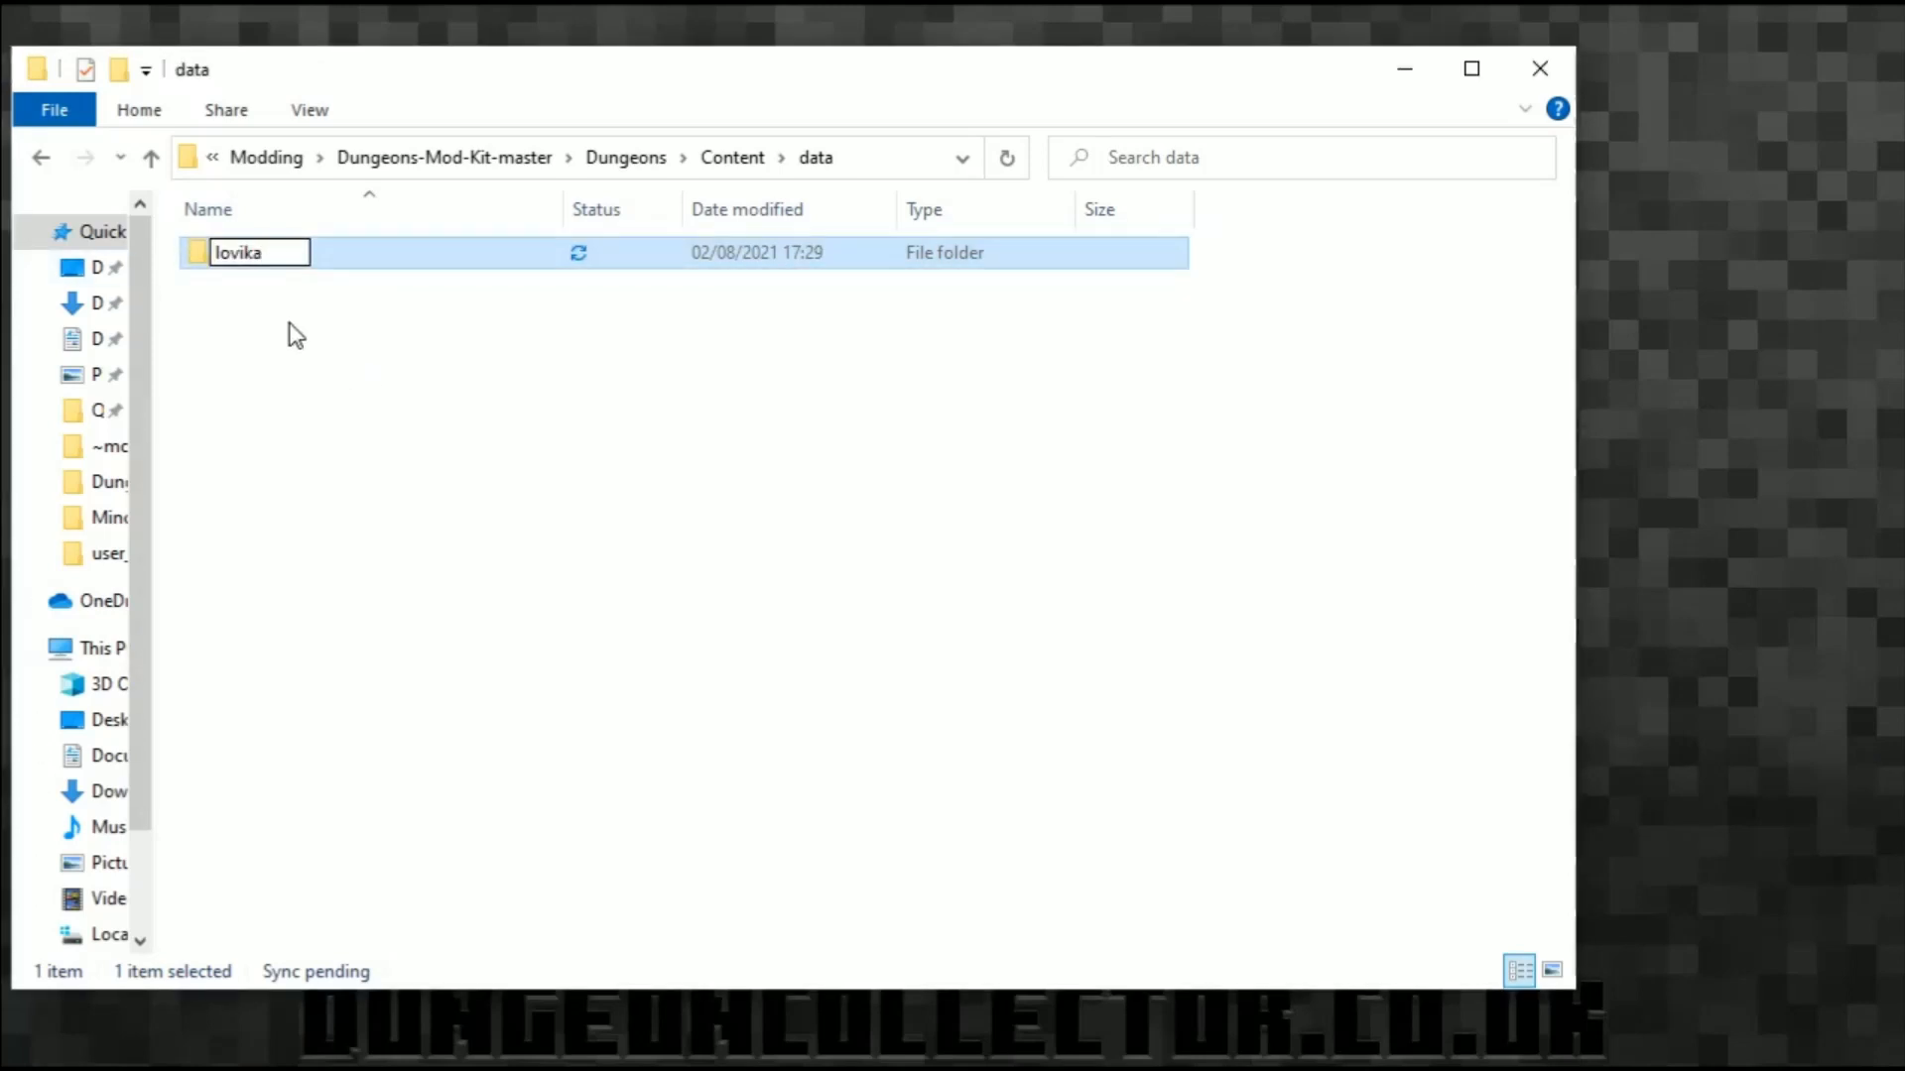
pyautogui.press('Return')
# Step: Open the lovika folder and create a subfolder named levels in it
pyautogui.doubleClick(245, 257)
pyautogui.rightClick(416, 394)
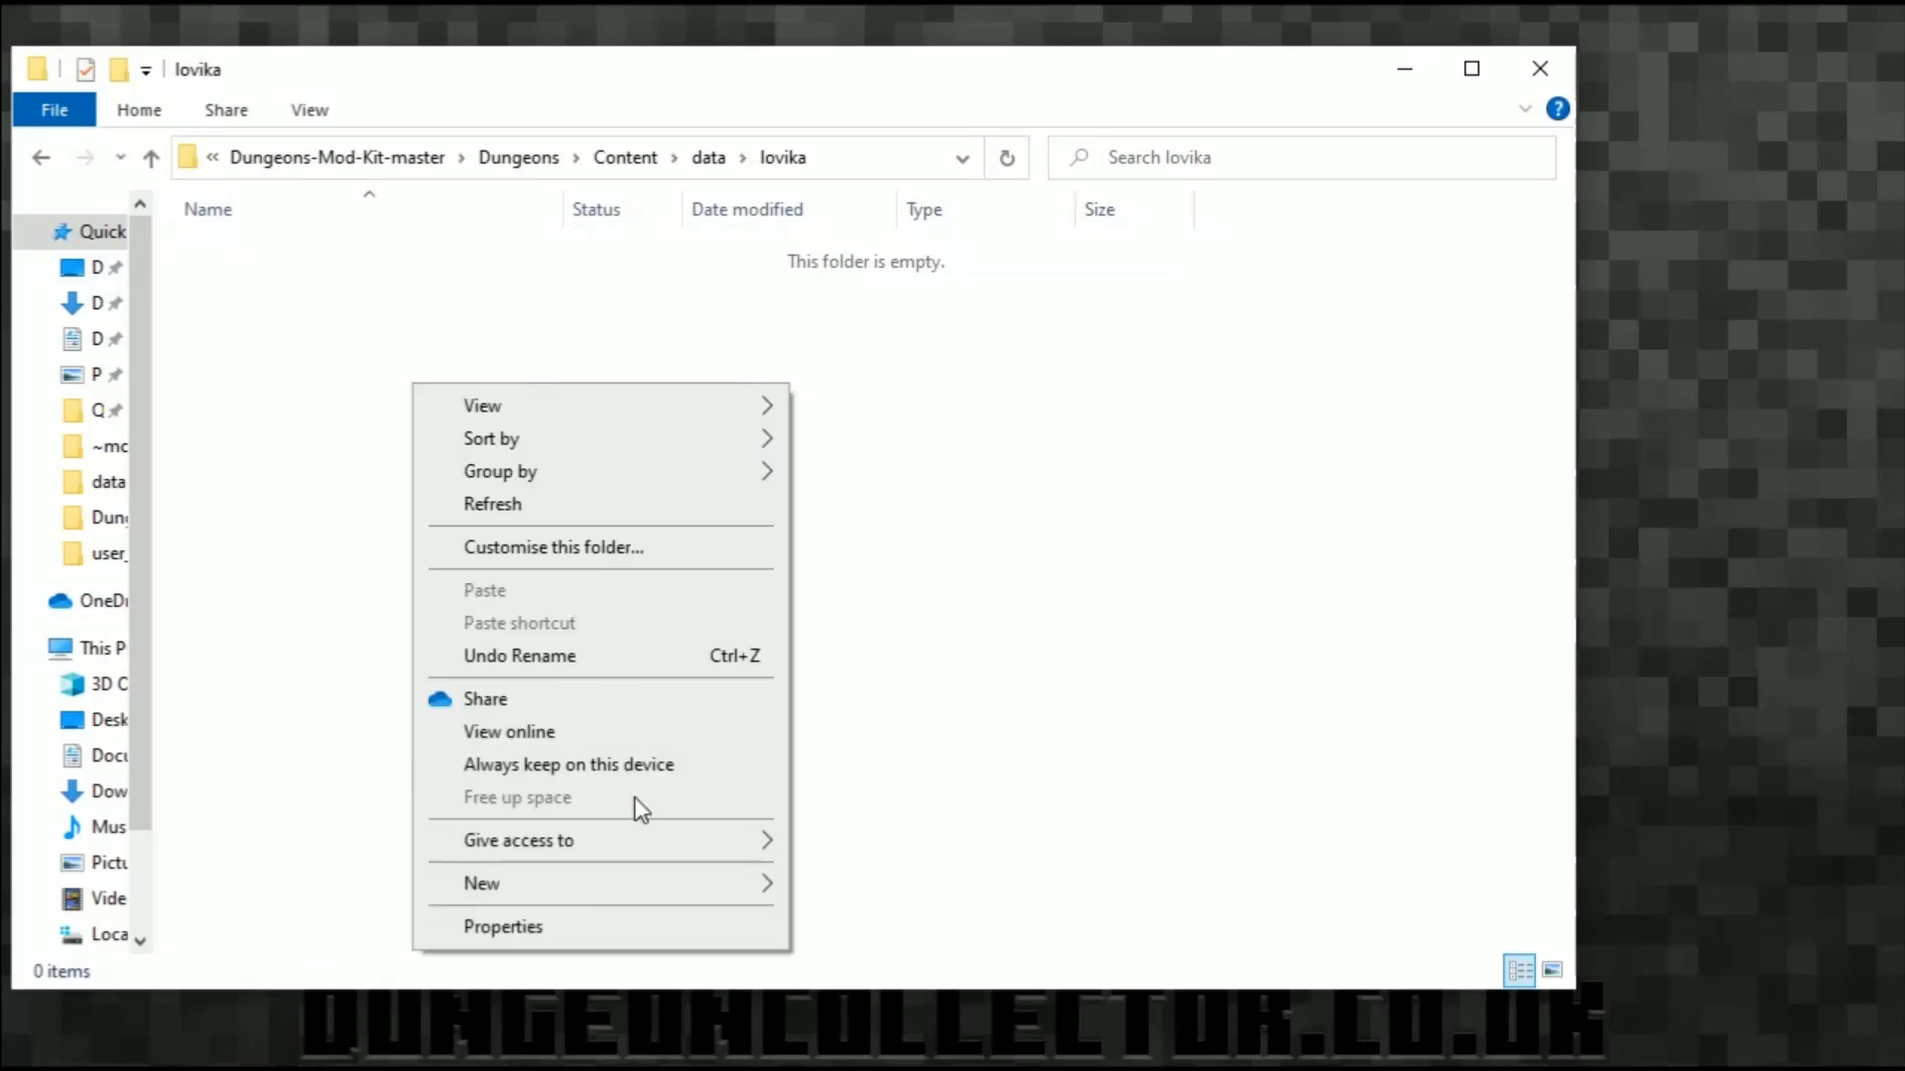
pyautogui.moveTo(637, 896)
pyautogui.click(865, 885)
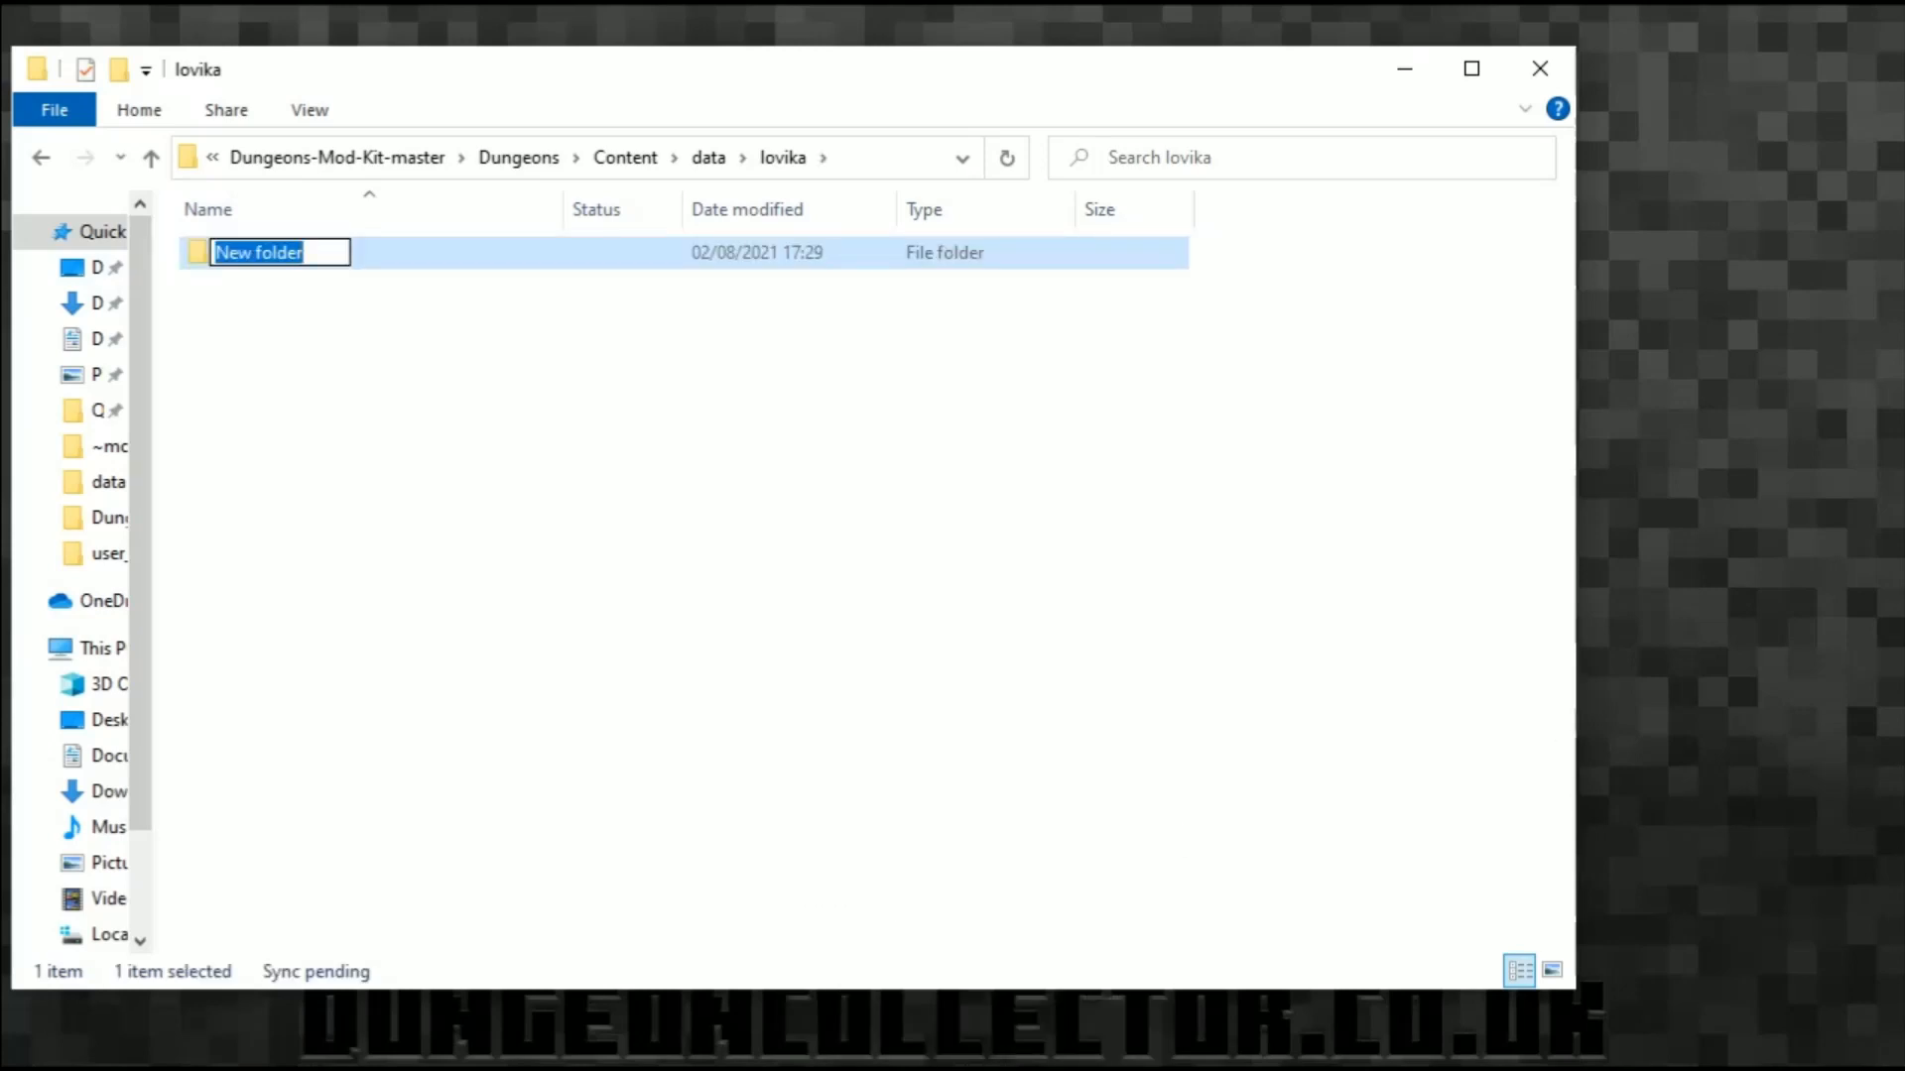
pyautogui.click(238, 256)
pyautogui.write('levels')
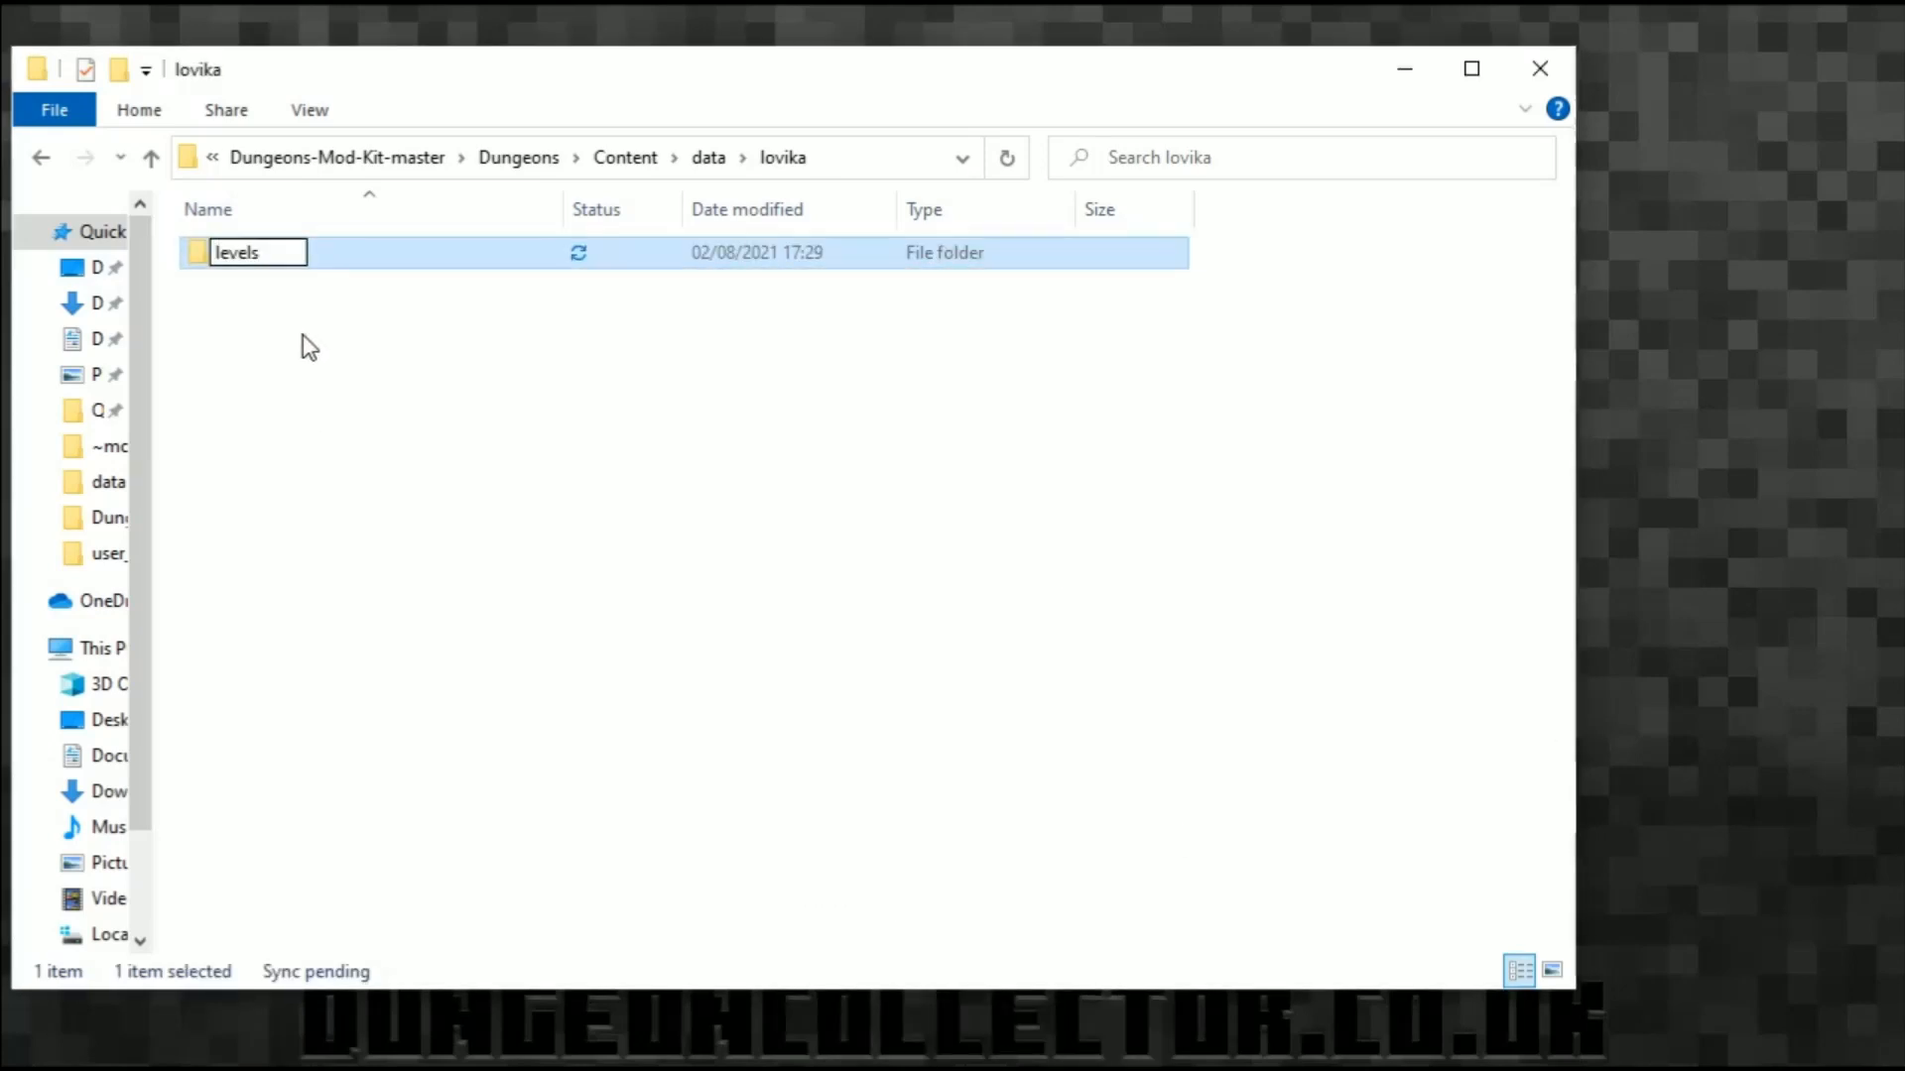
pyautogui.press('Return')
# Step: Create a second subfolder named objectgroups inside lovika, next to the levels folder
pyautogui.rightClick(270, 326)
pyautogui.moveTo(444, 828)
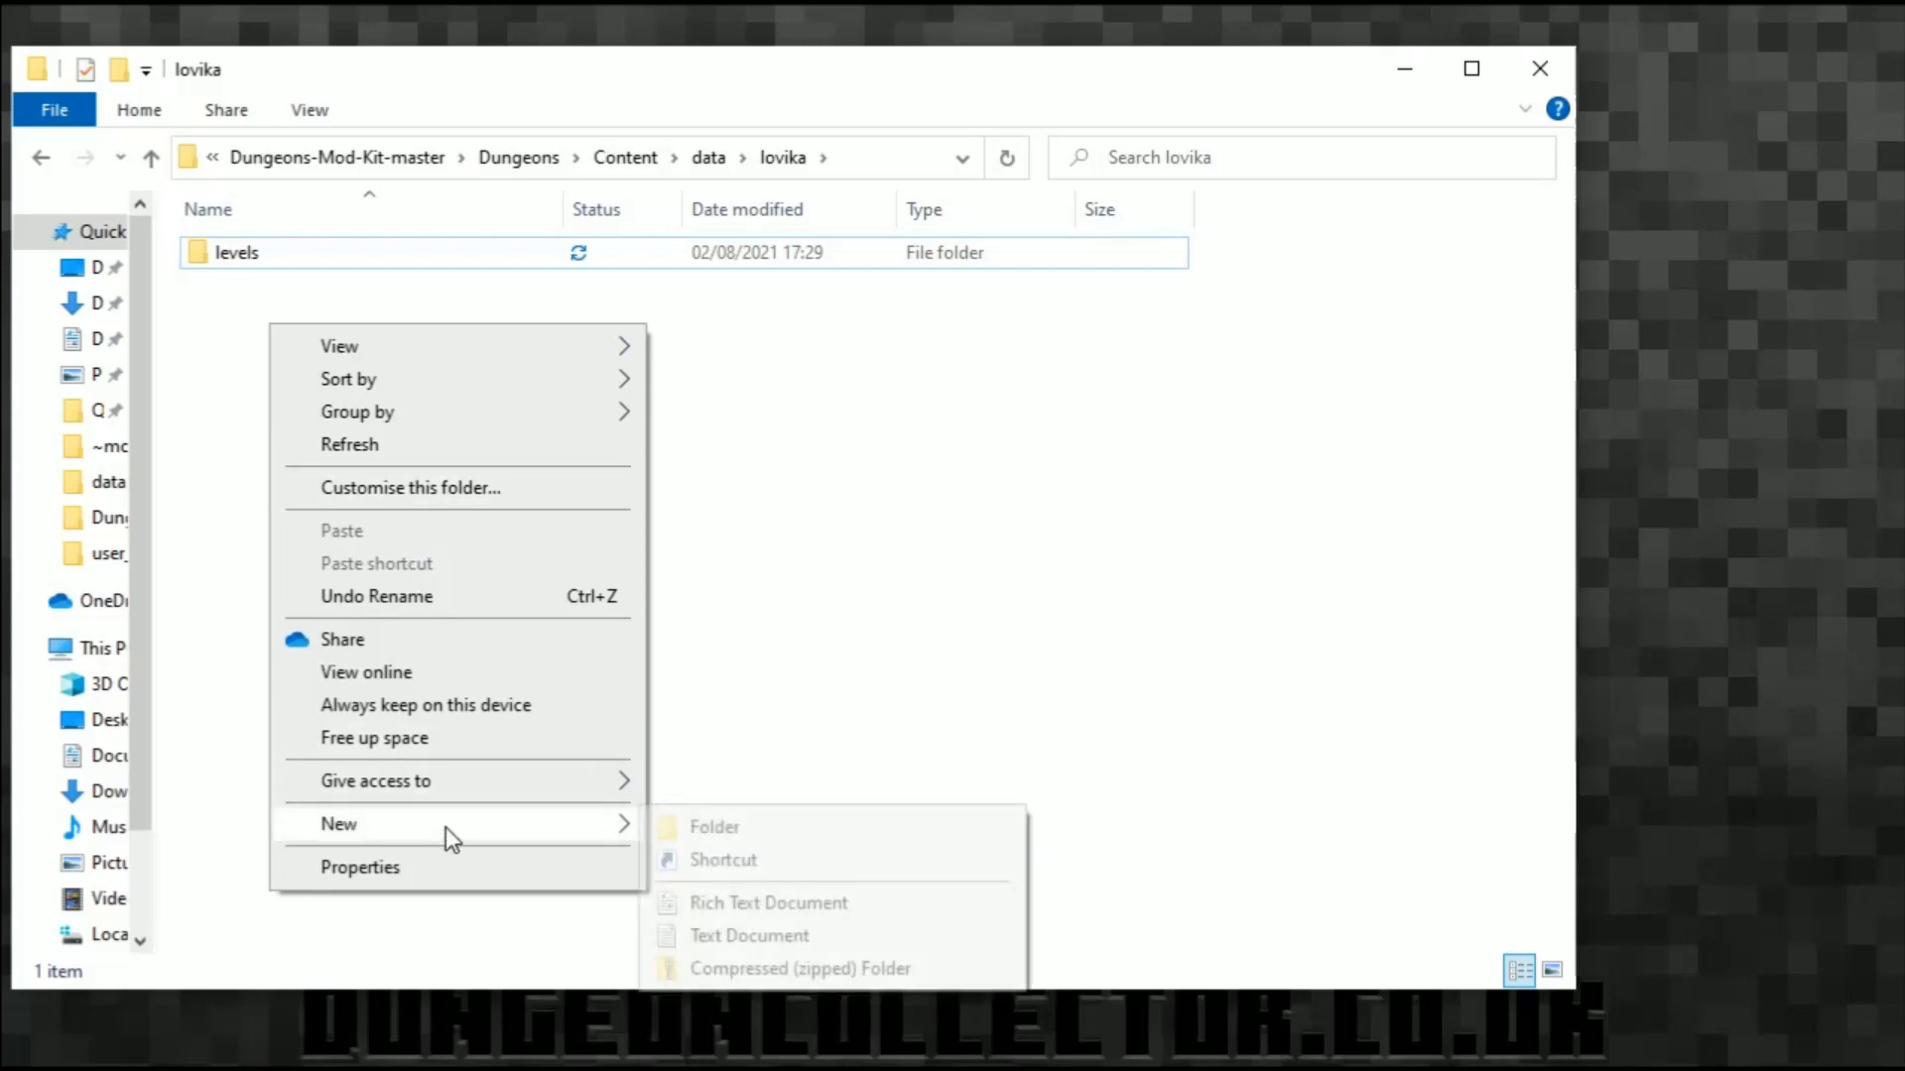
pyautogui.click(734, 829)
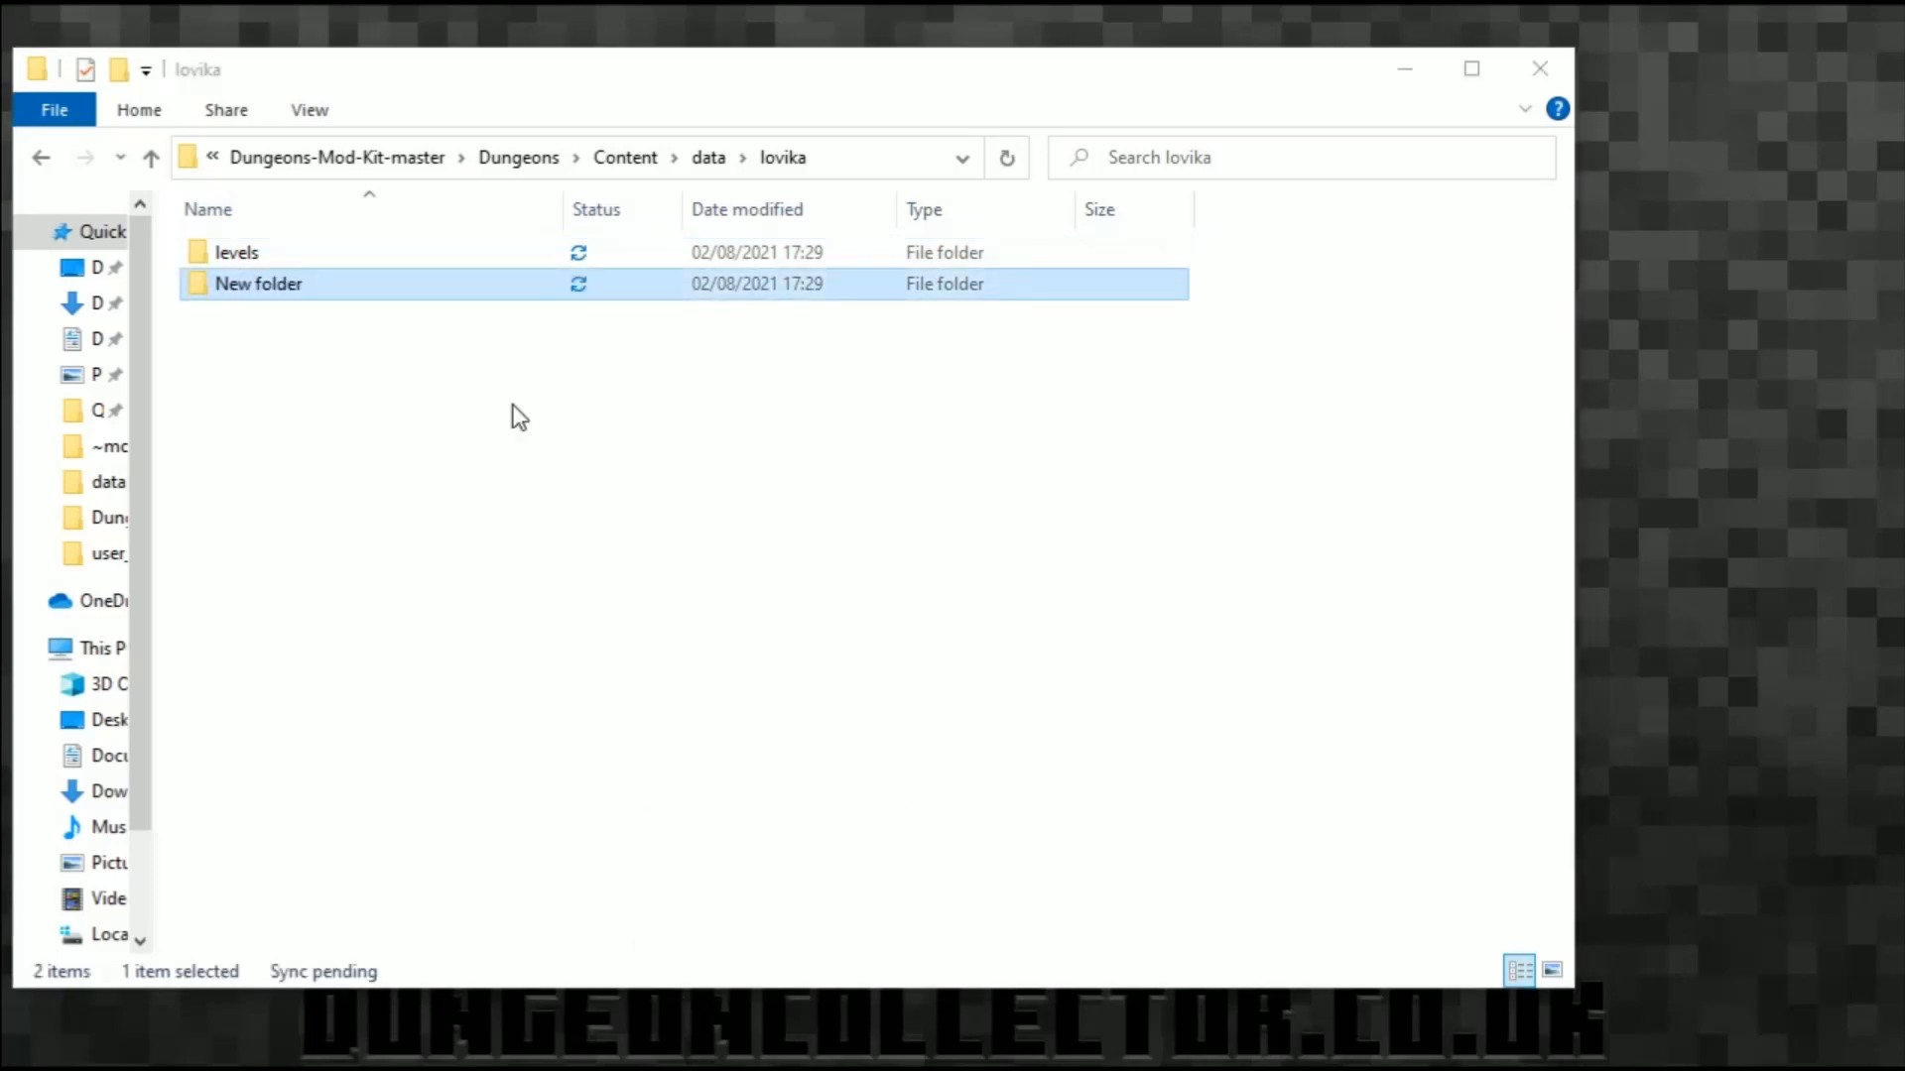
pyautogui.click(276, 302)
pyautogui.click(270, 297)
pyautogui.press('F2')
pyautogui.write('objectgroups')
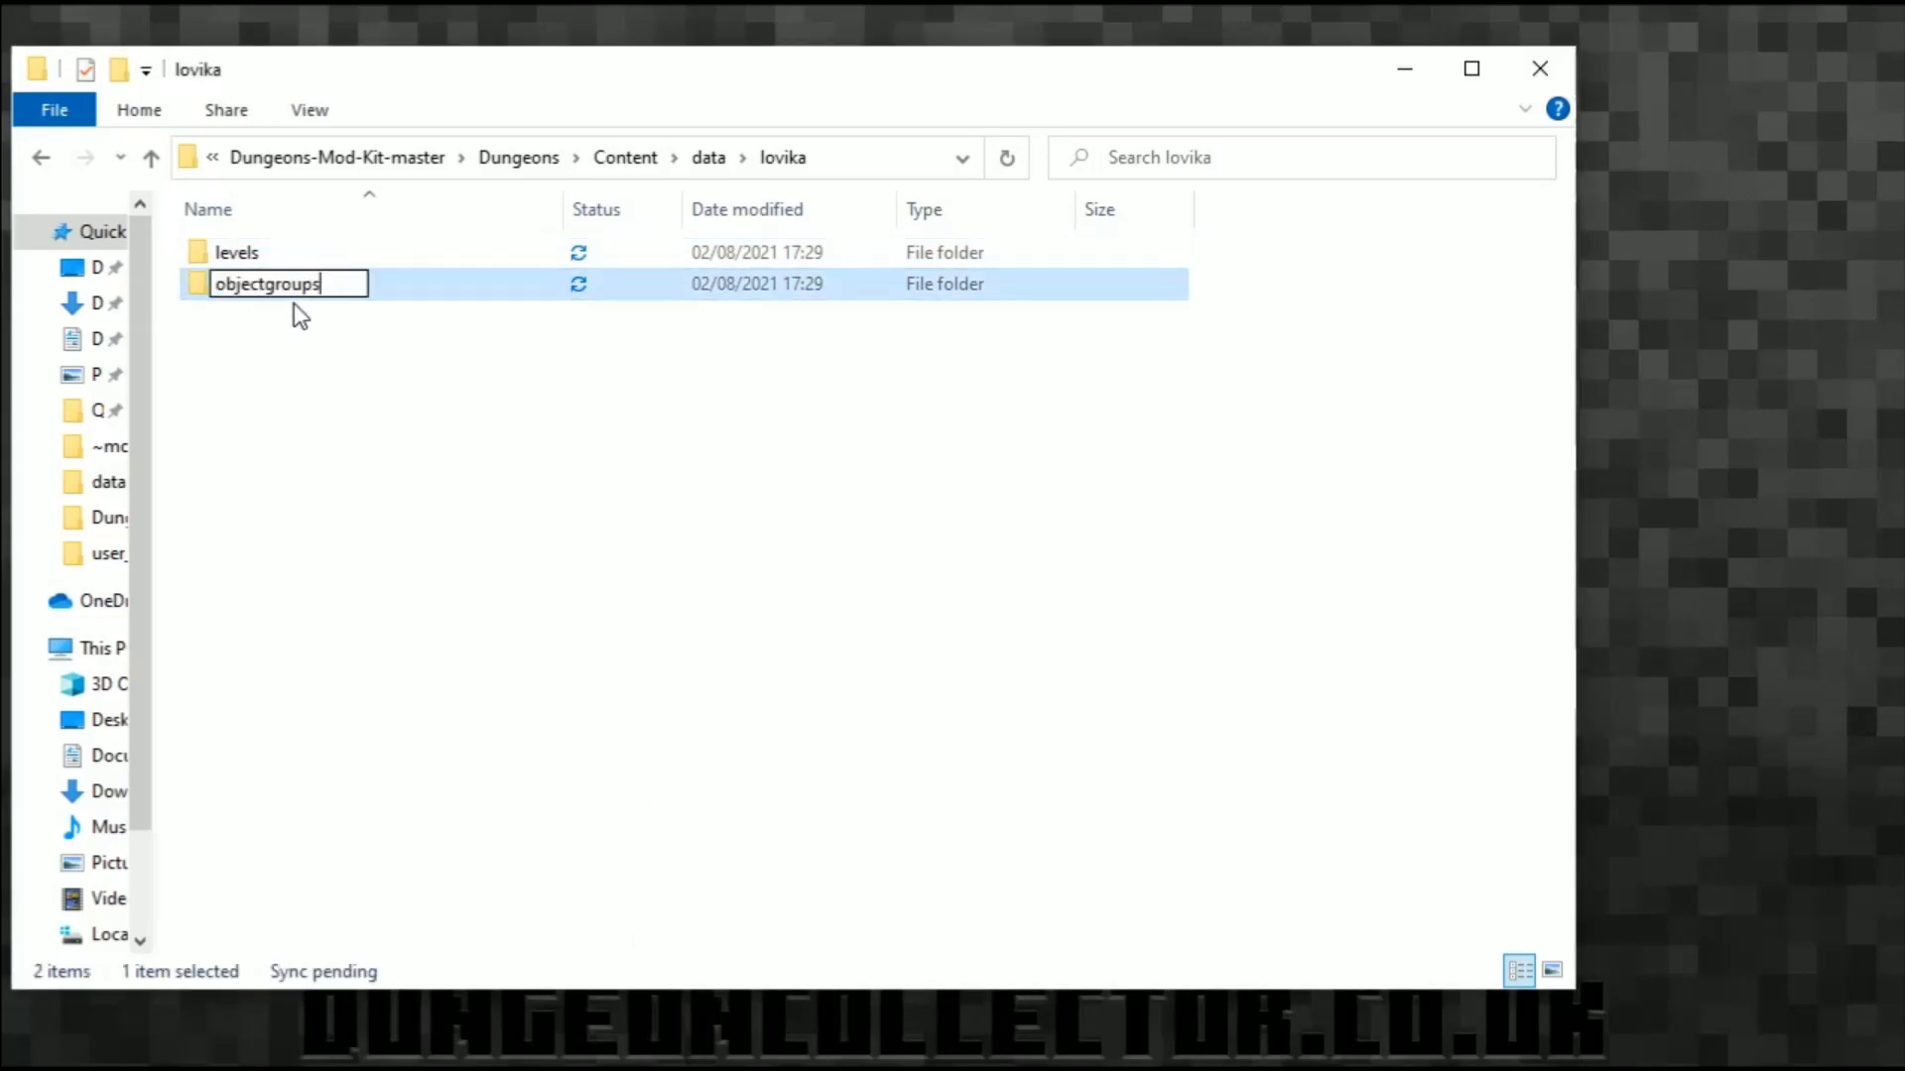
pyautogui.press('Return')
# Step: Open objectgroups, create a folder named test in it, and open that new folder
pyautogui.doubleClick(281, 294)
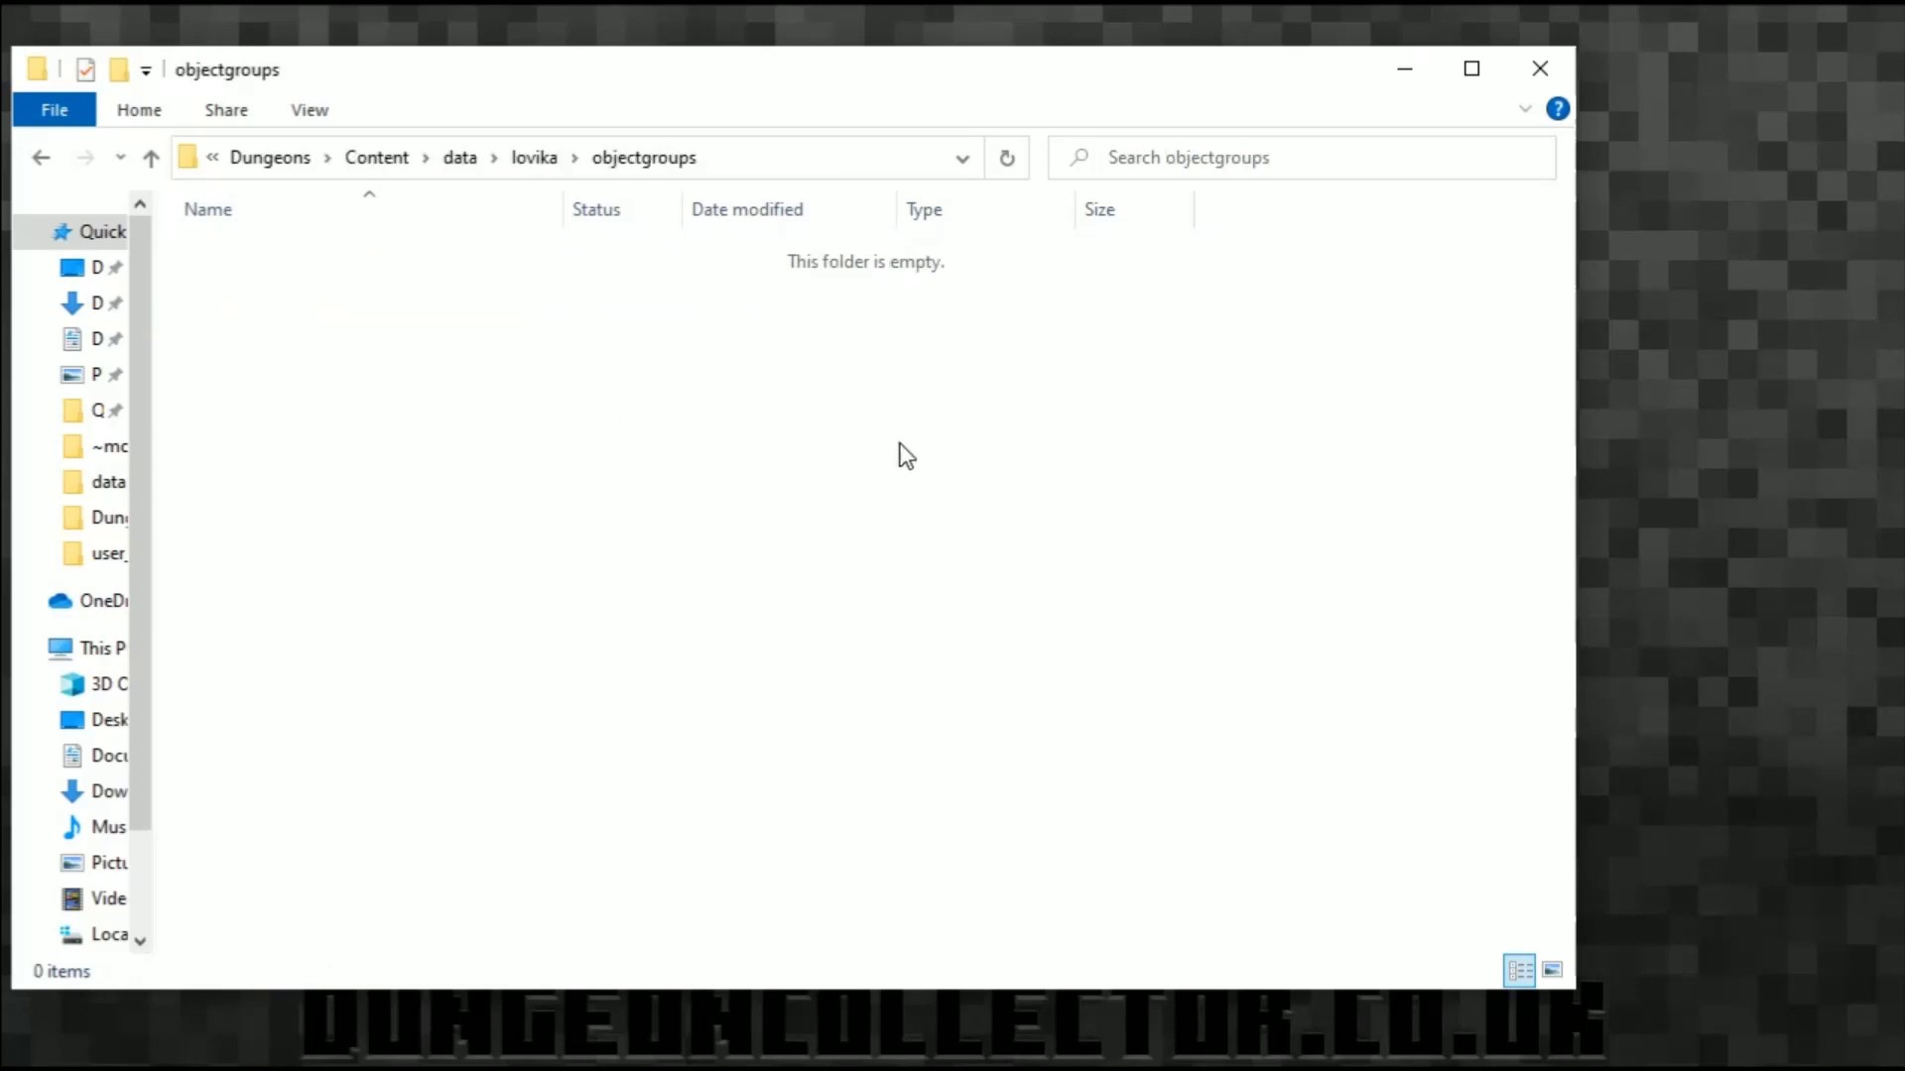
pyautogui.rightClick(881, 438)
pyautogui.moveTo(1225, 937)
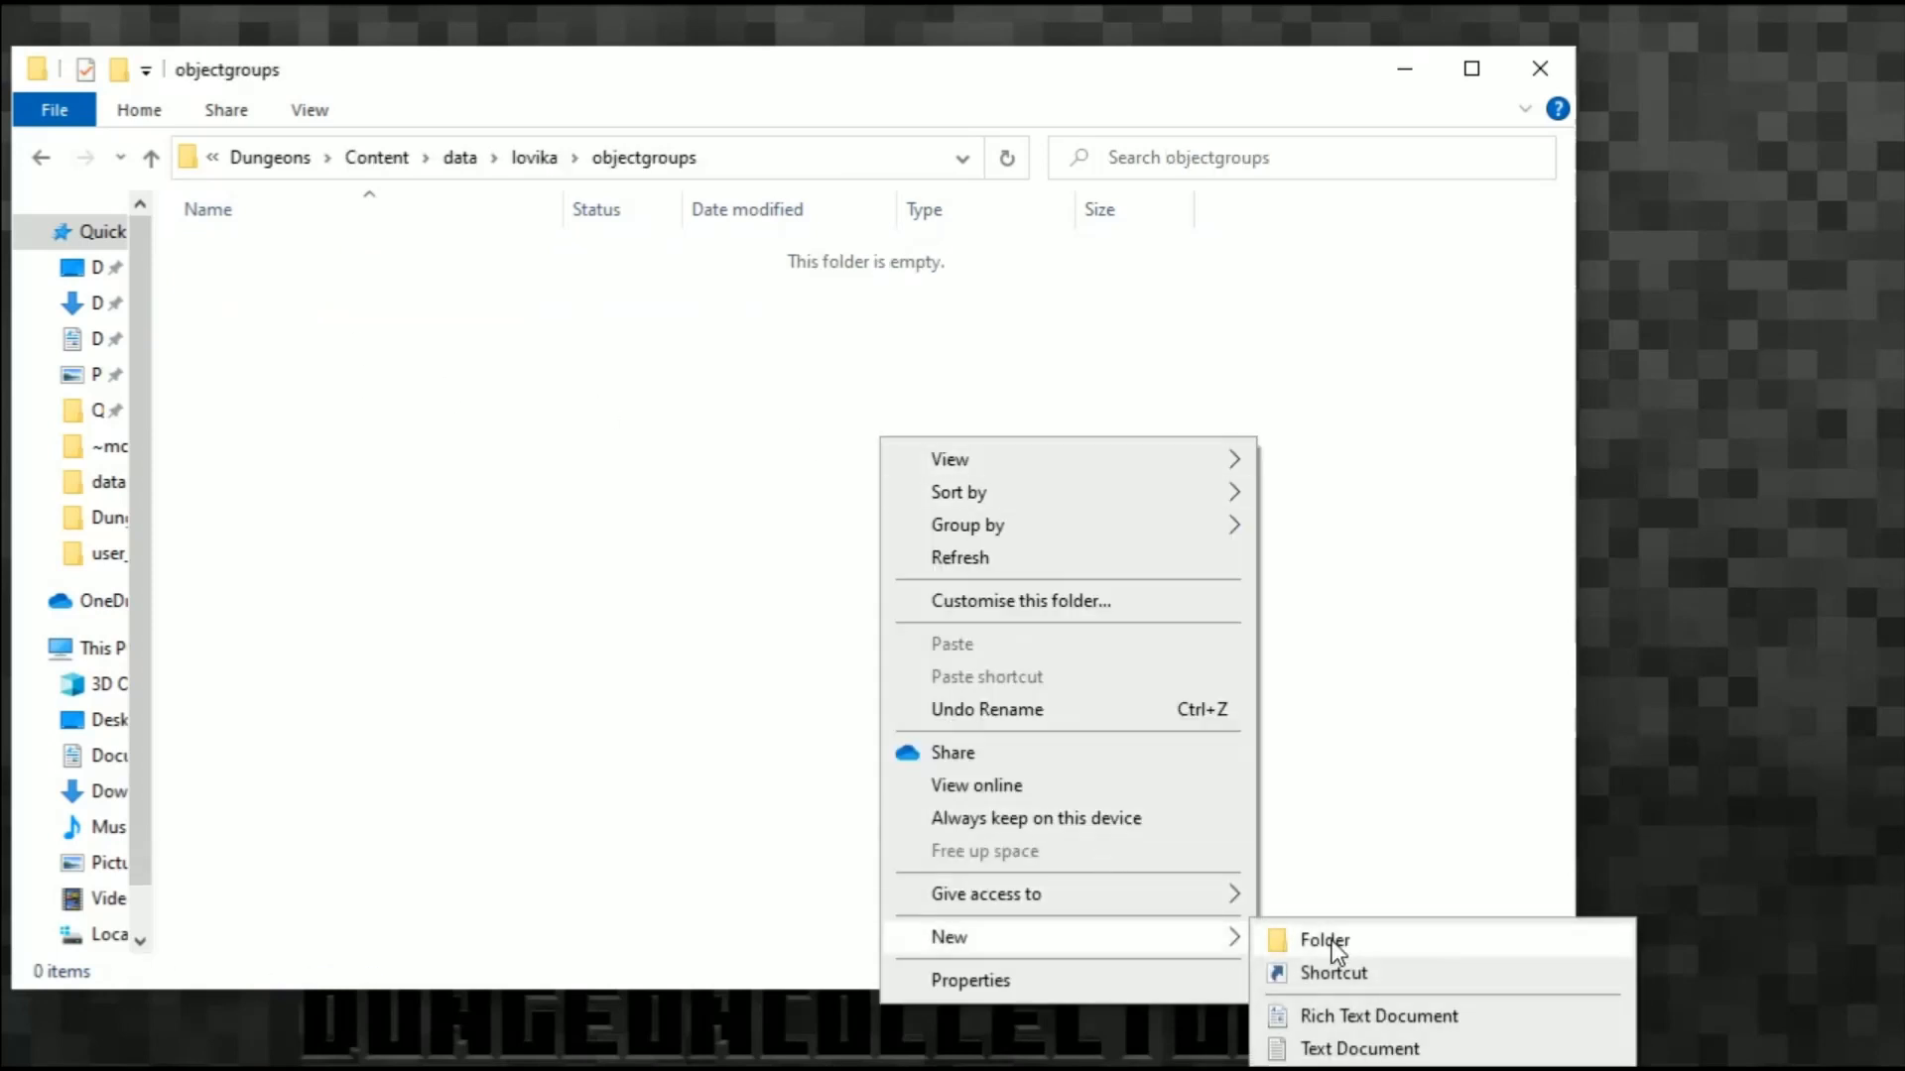
pyautogui.click(1300, 942)
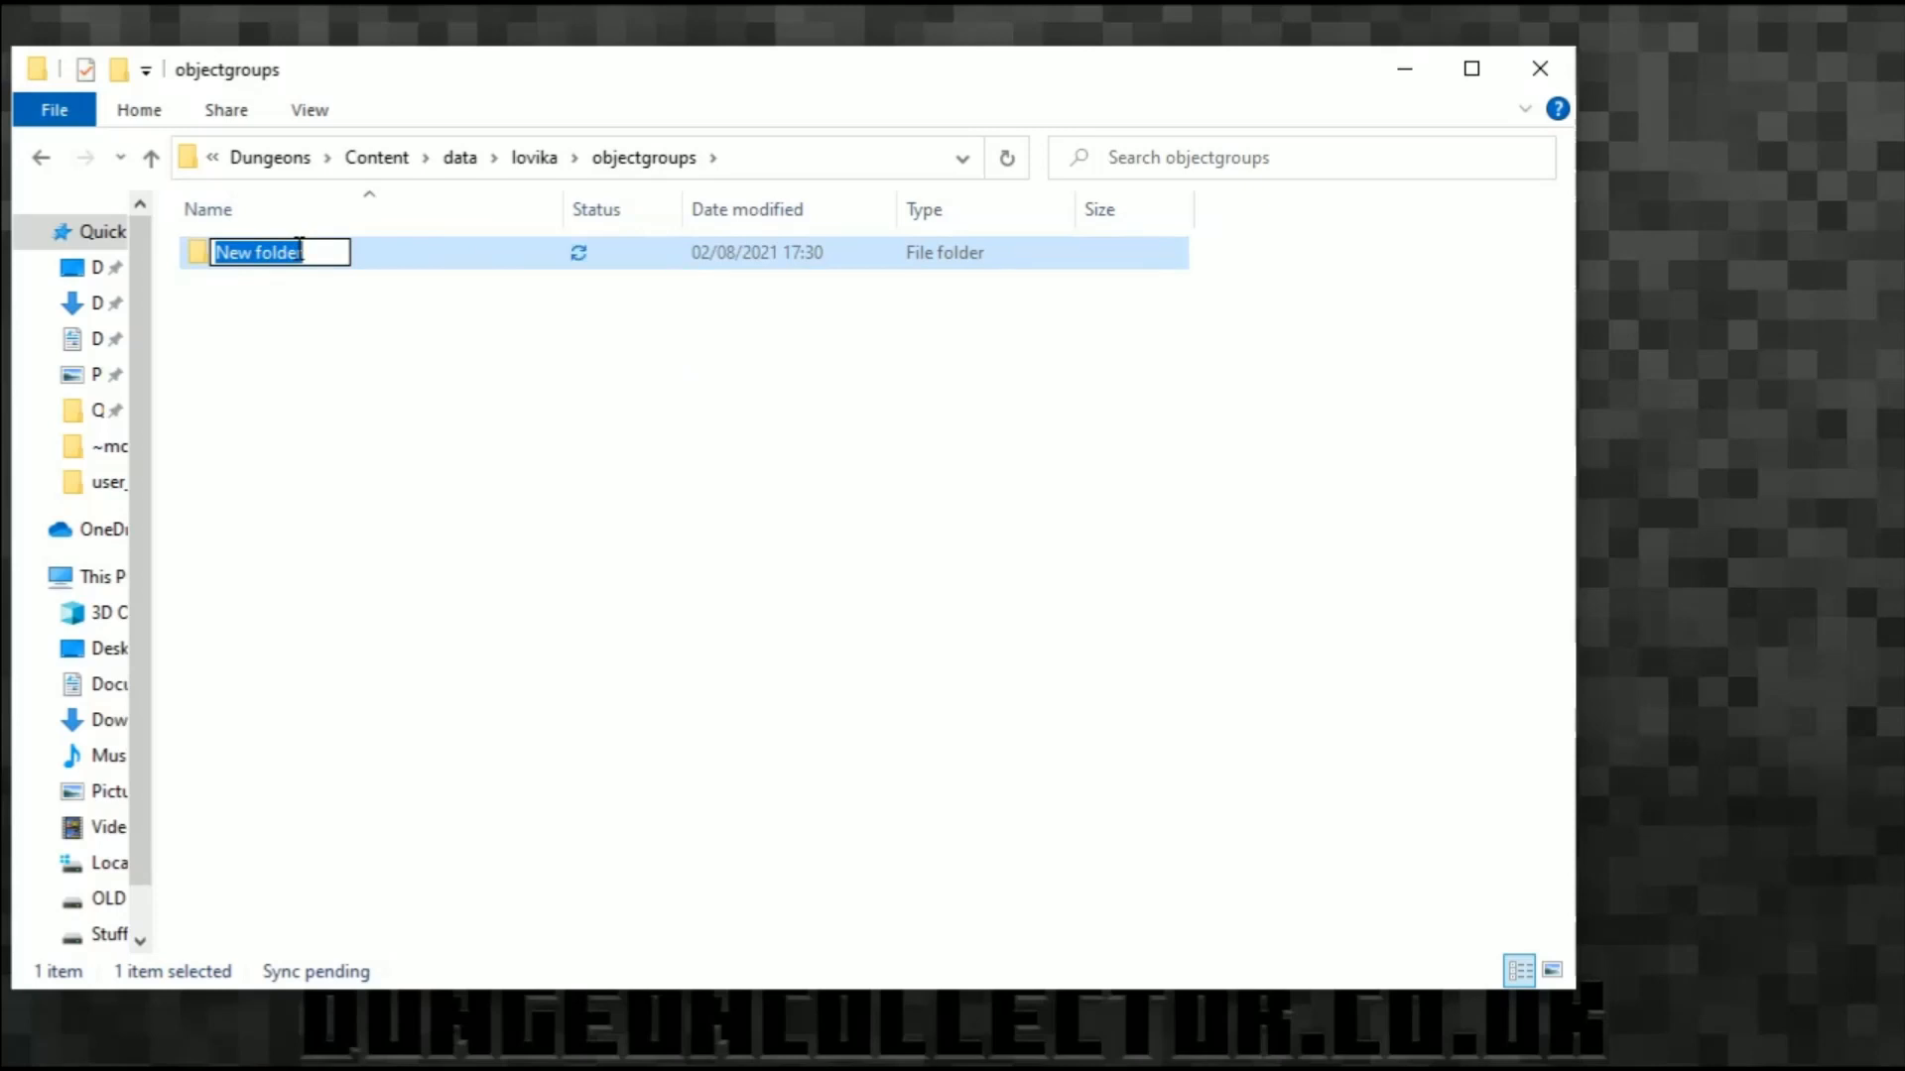
pyautogui.write('te')
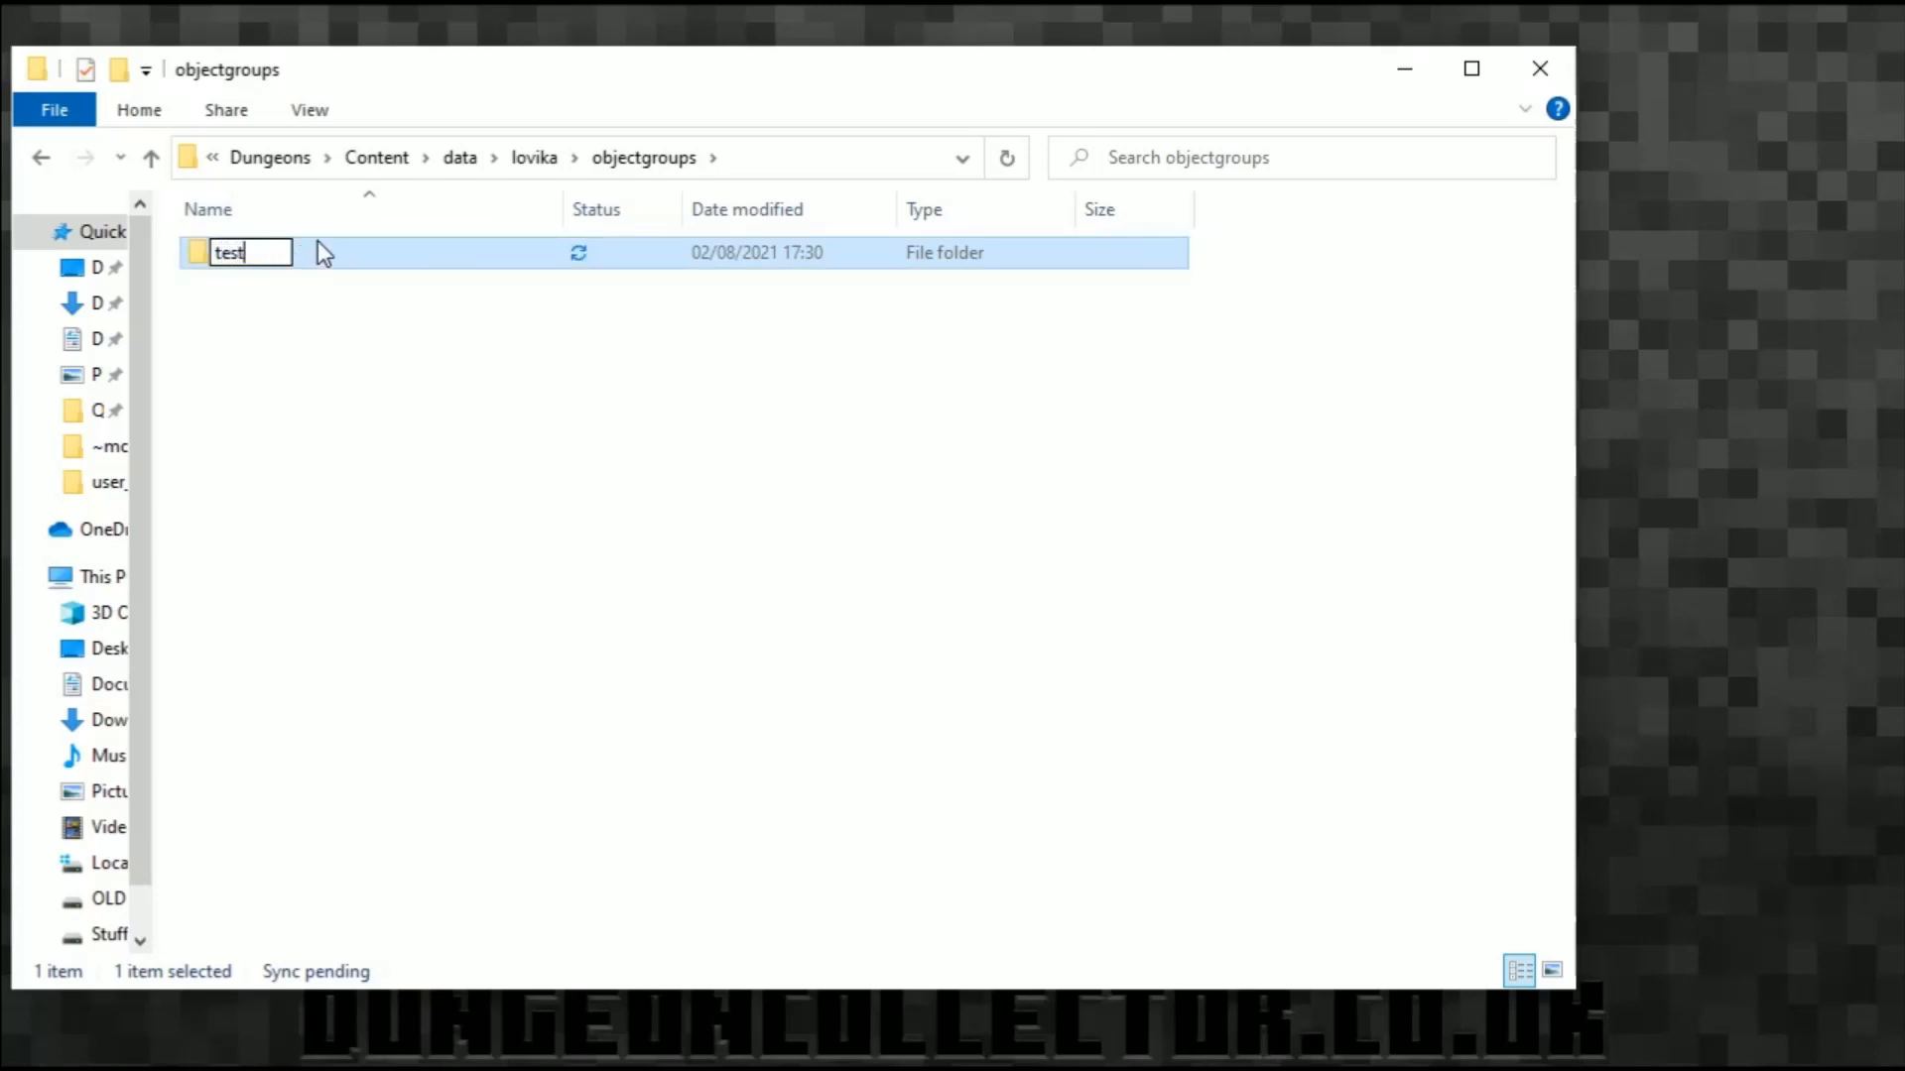
pyautogui.write('st')
pyautogui.click(558, 455)
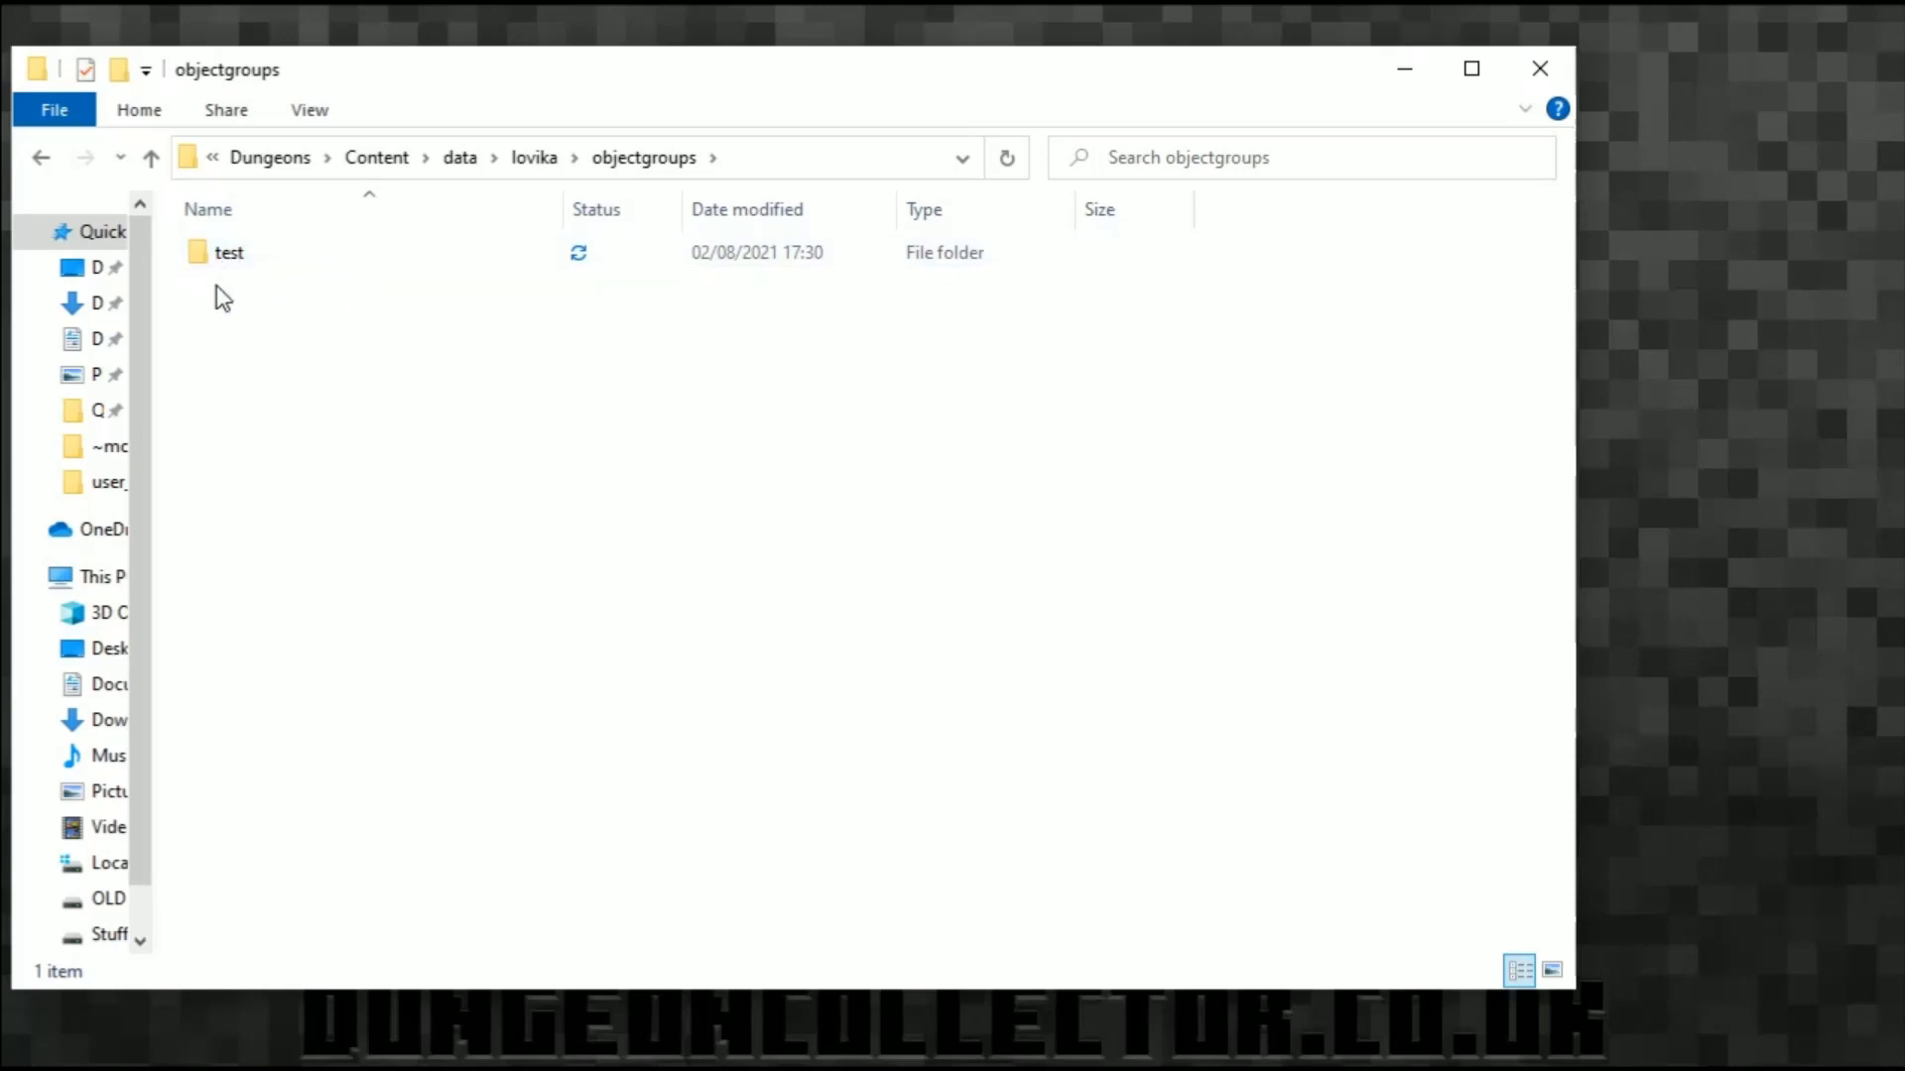
pyautogui.doubleClick(229, 254)
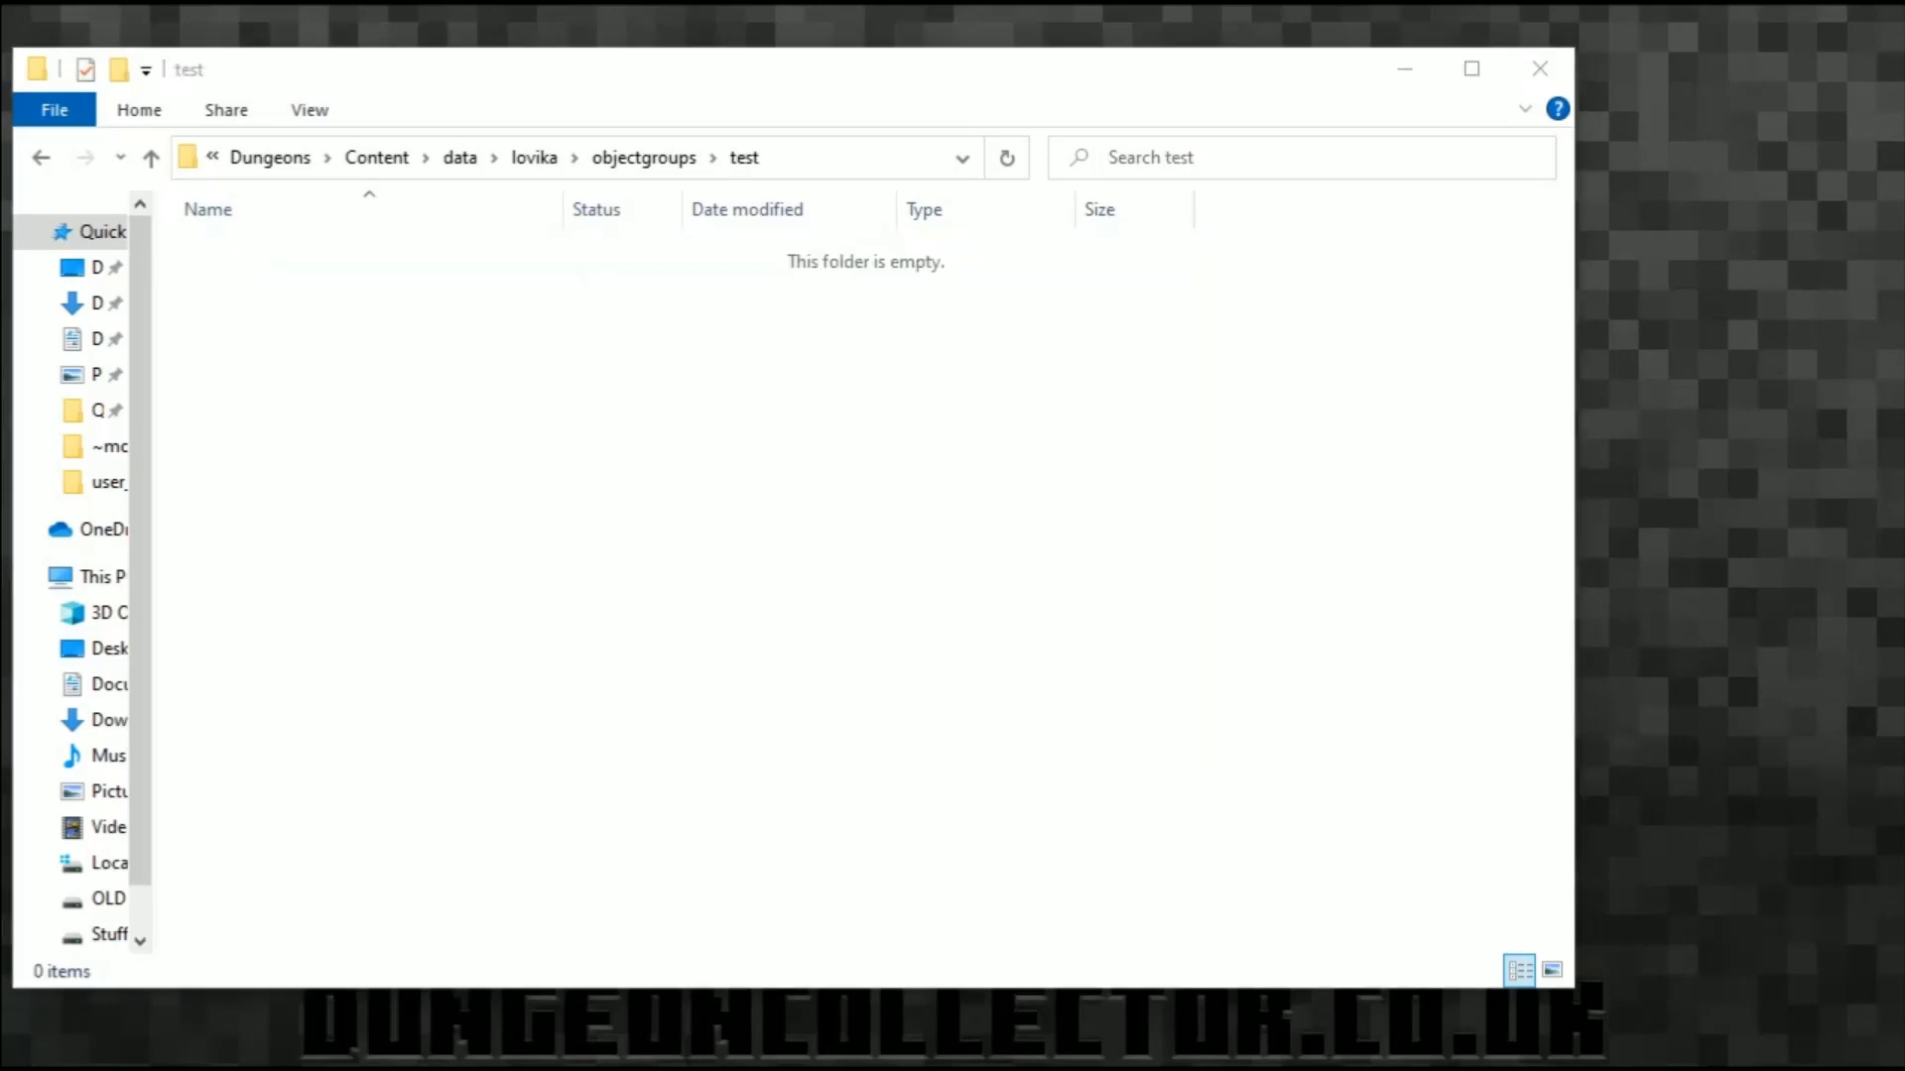
pyautogui.click(438, 436)
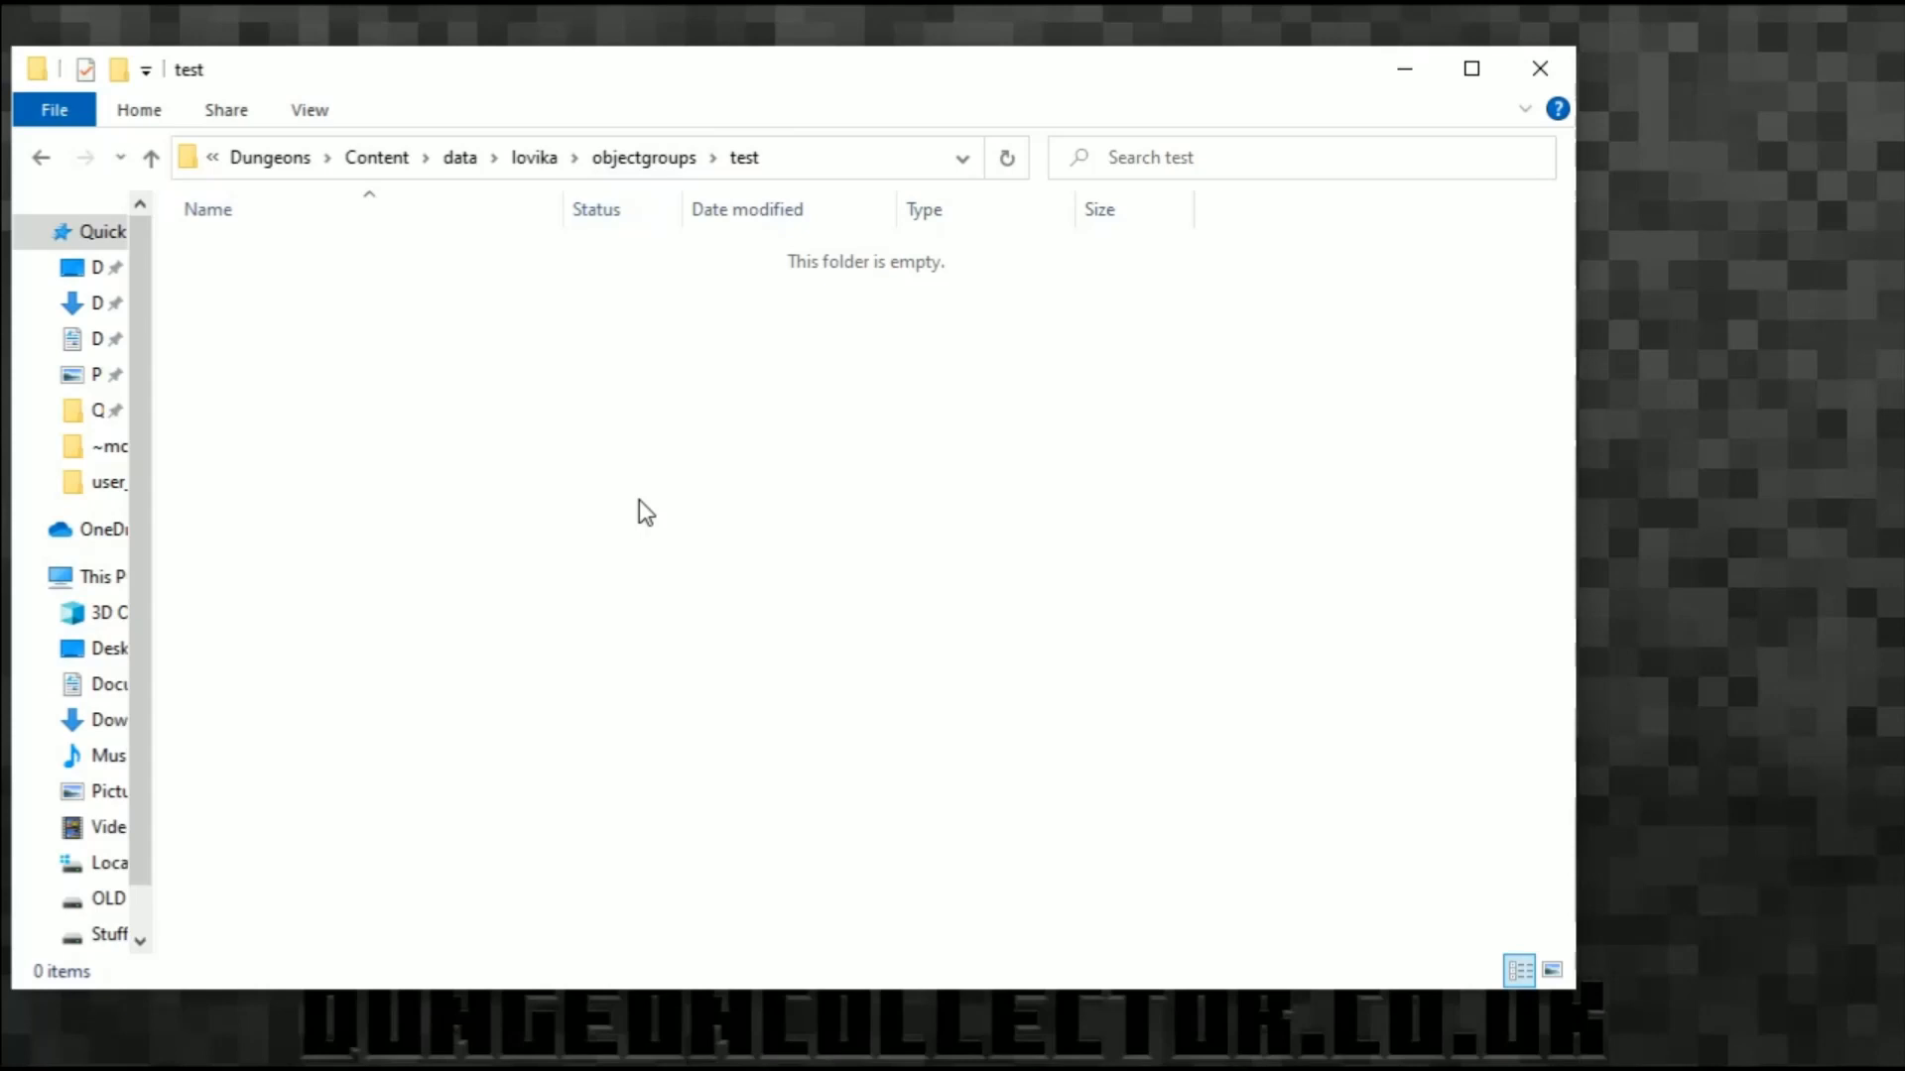
pyautogui.rightClick(568, 392)
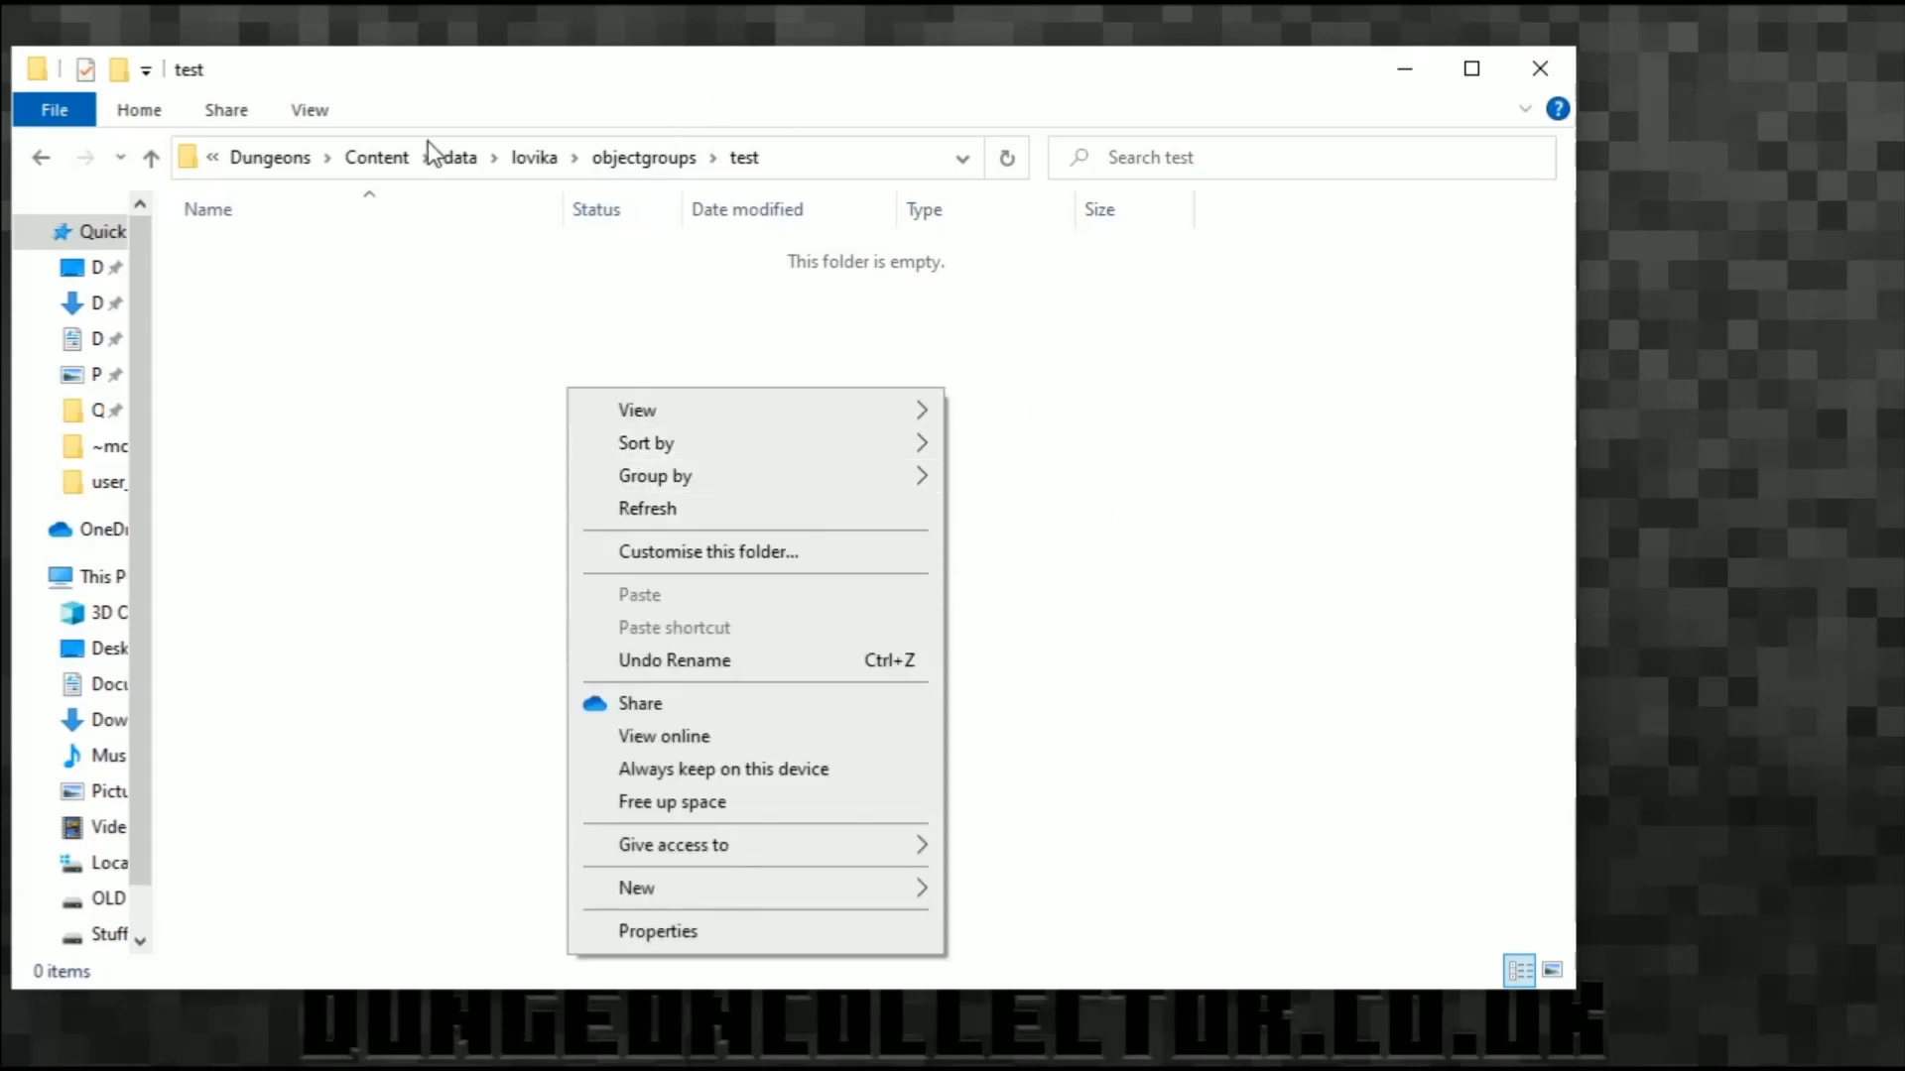
# Step: Return to Dungeons-Mod-Kit-master > Tools and run JavaWorldToObjectGroup.exe
pyautogui.click(376, 159)
pyautogui.click(405, 167)
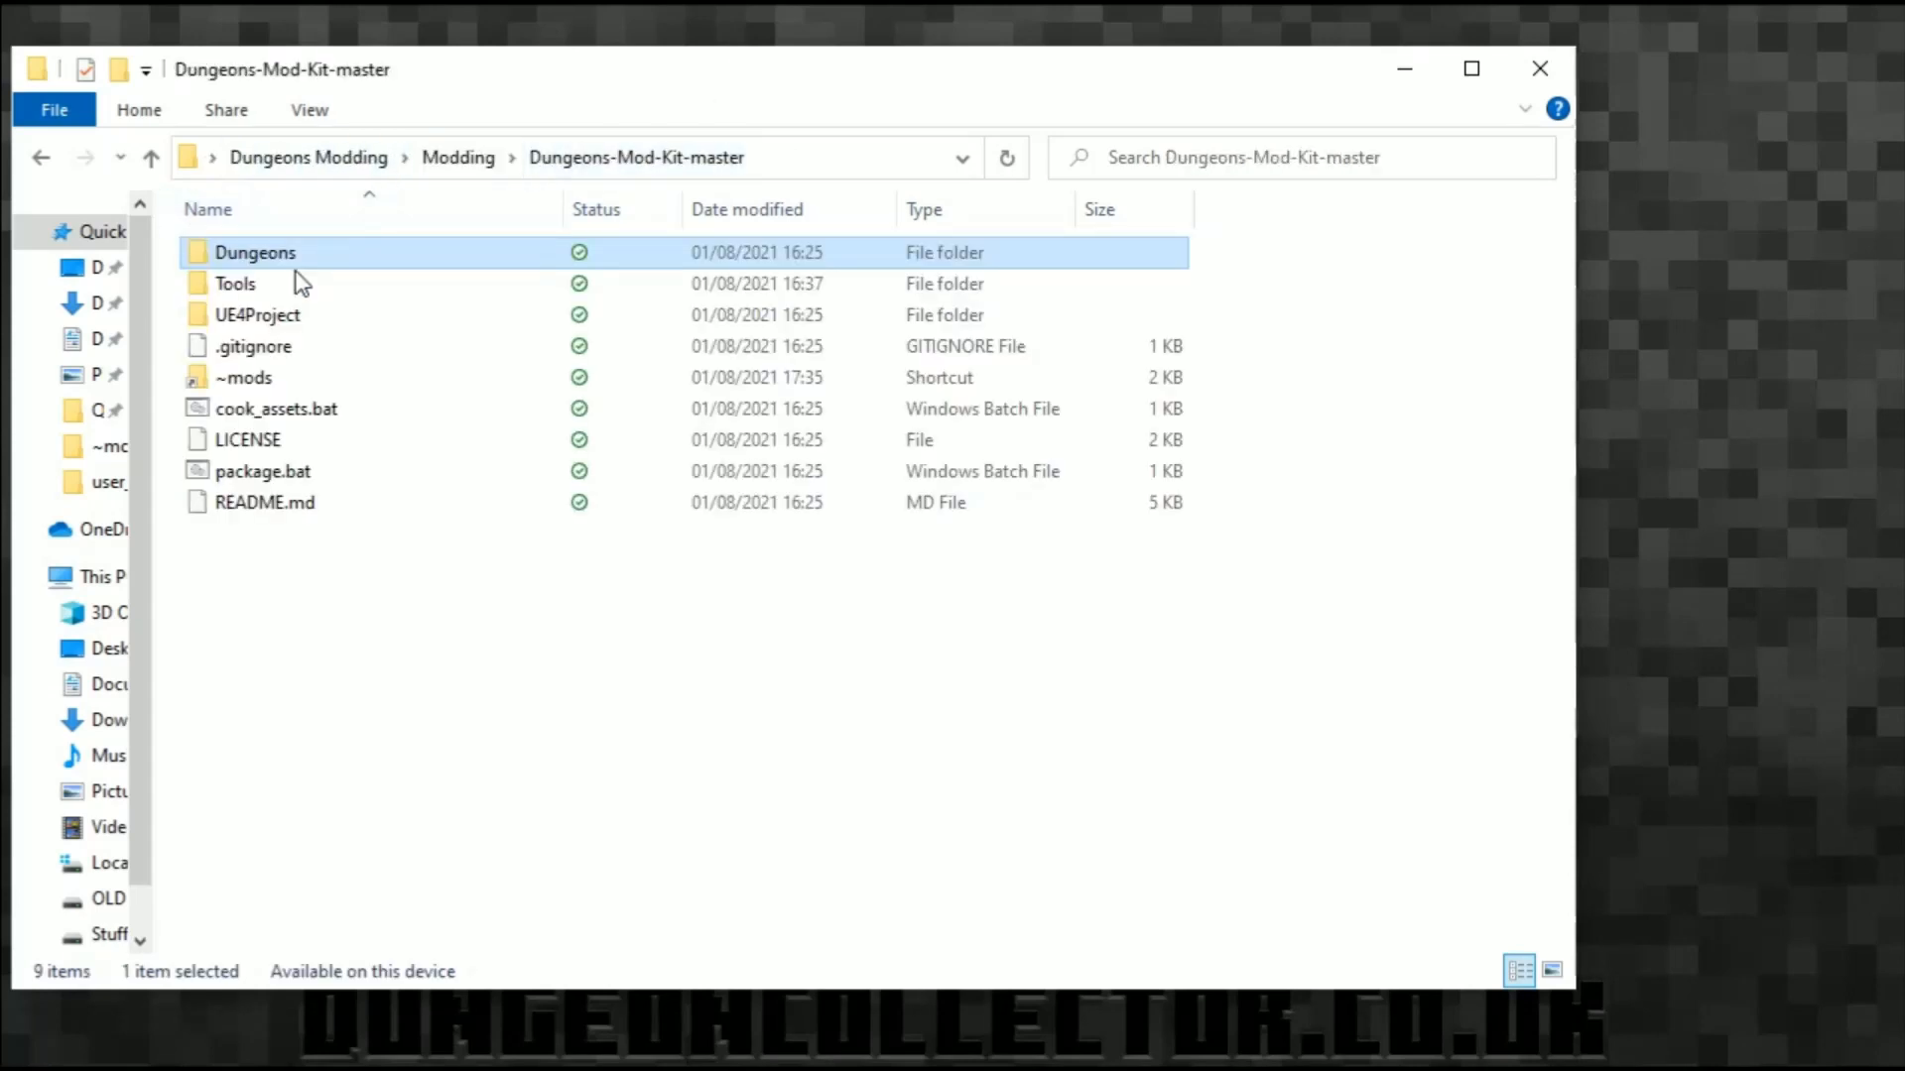
pyautogui.doubleClick(248, 282)
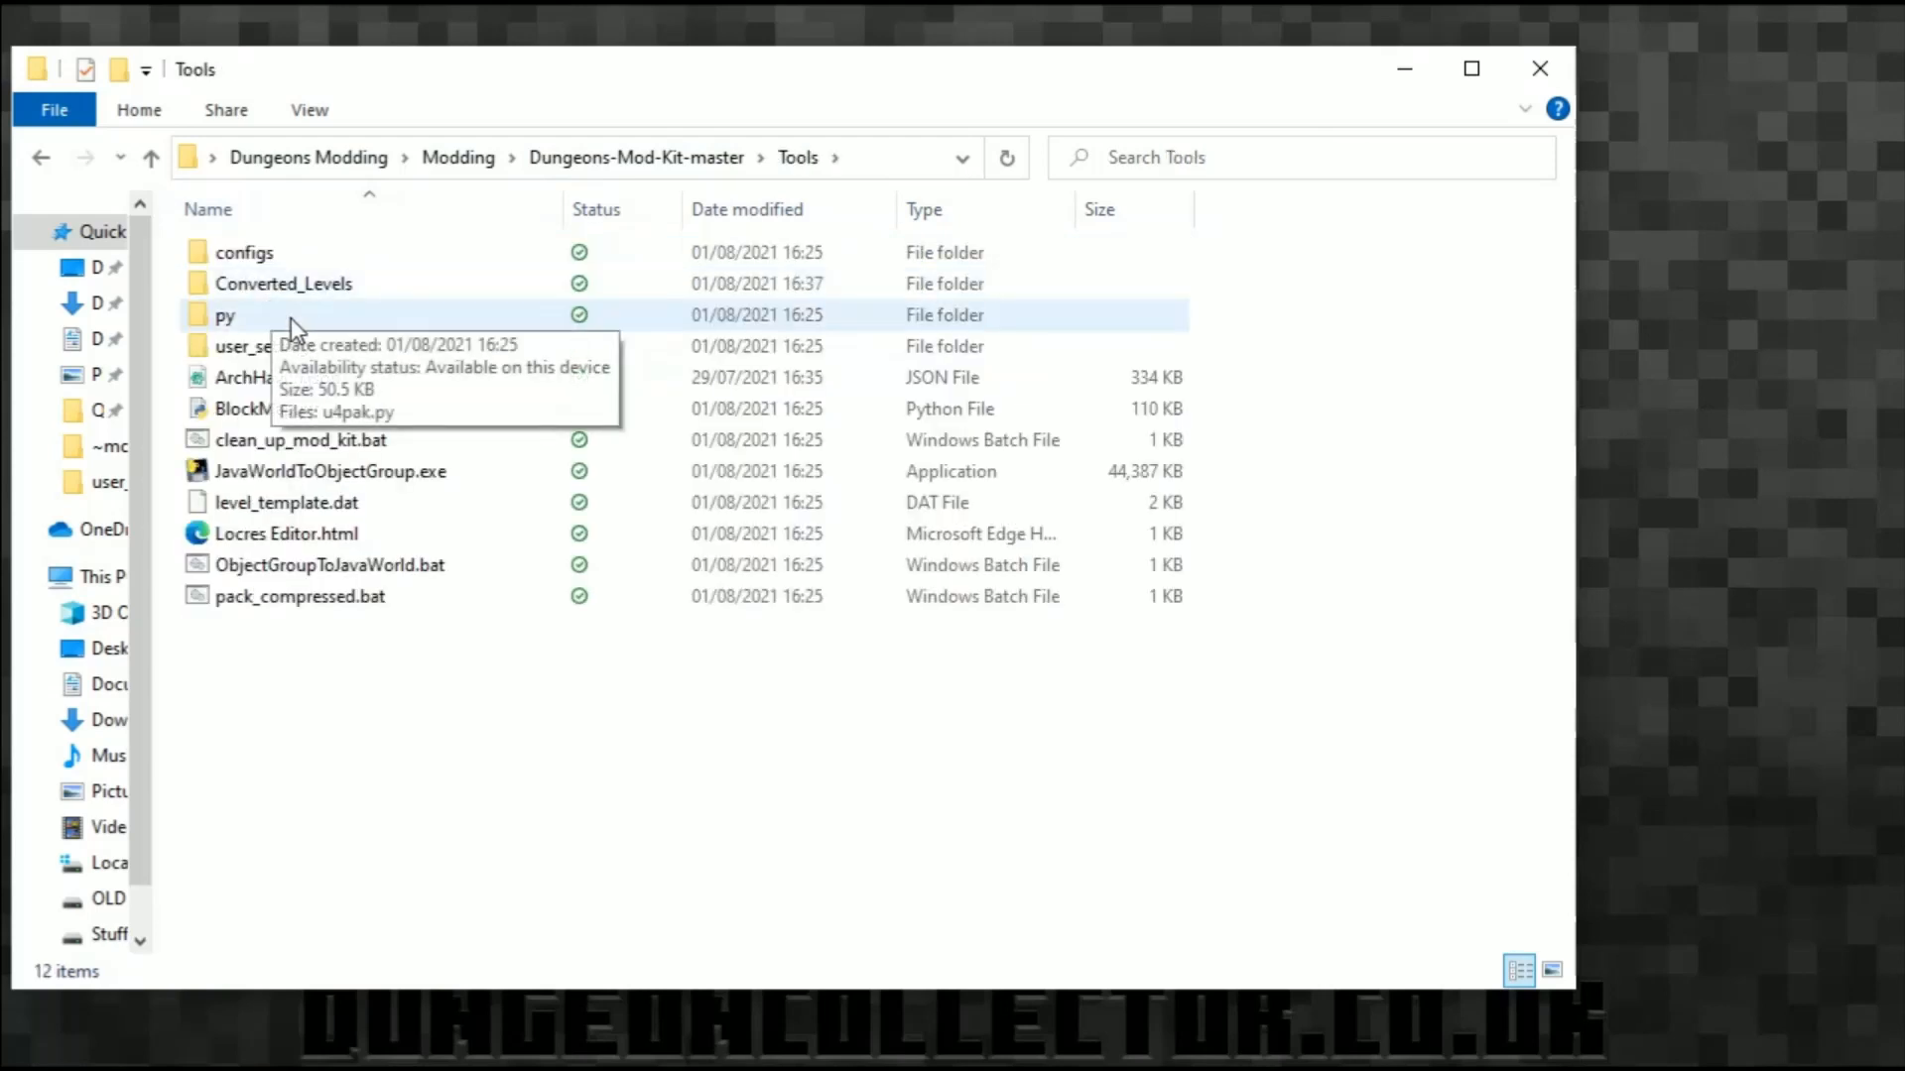
pyautogui.click(264, 474)
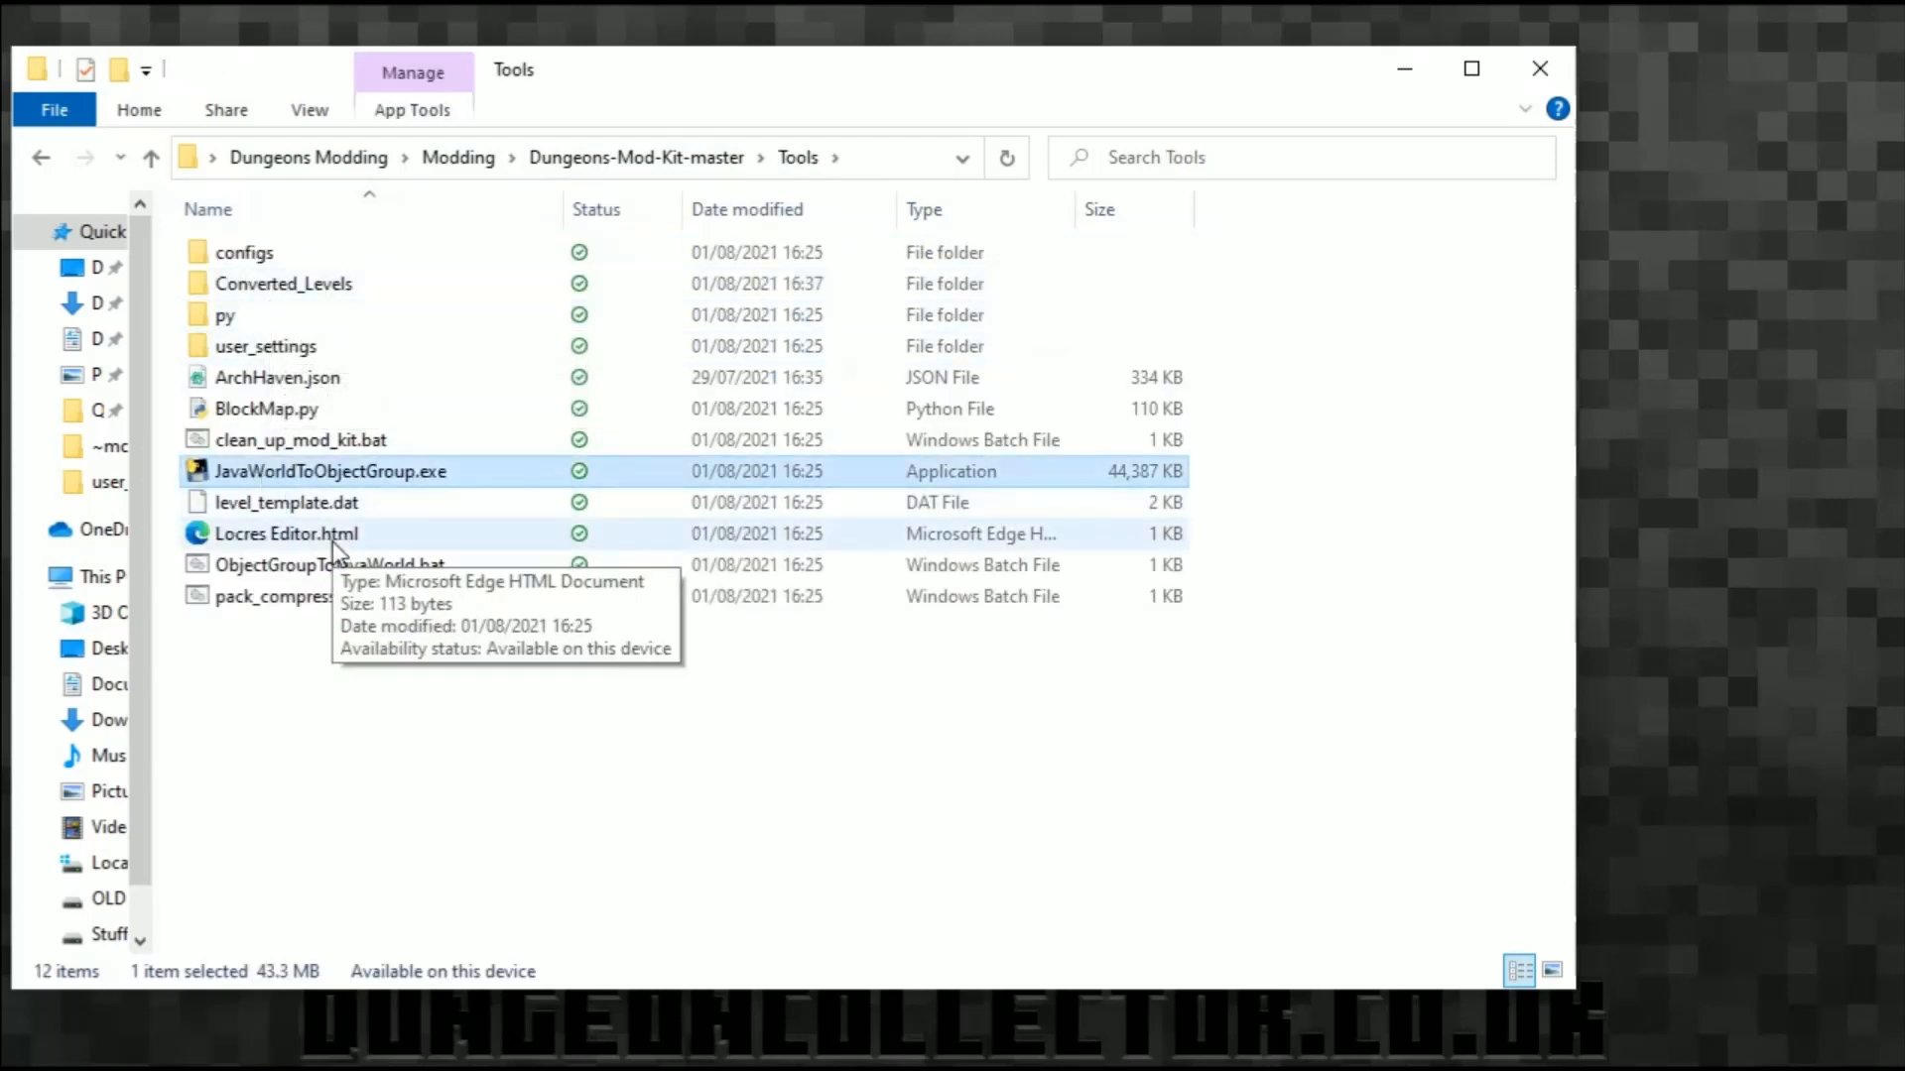
pyautogui.doubleClick(330, 474)
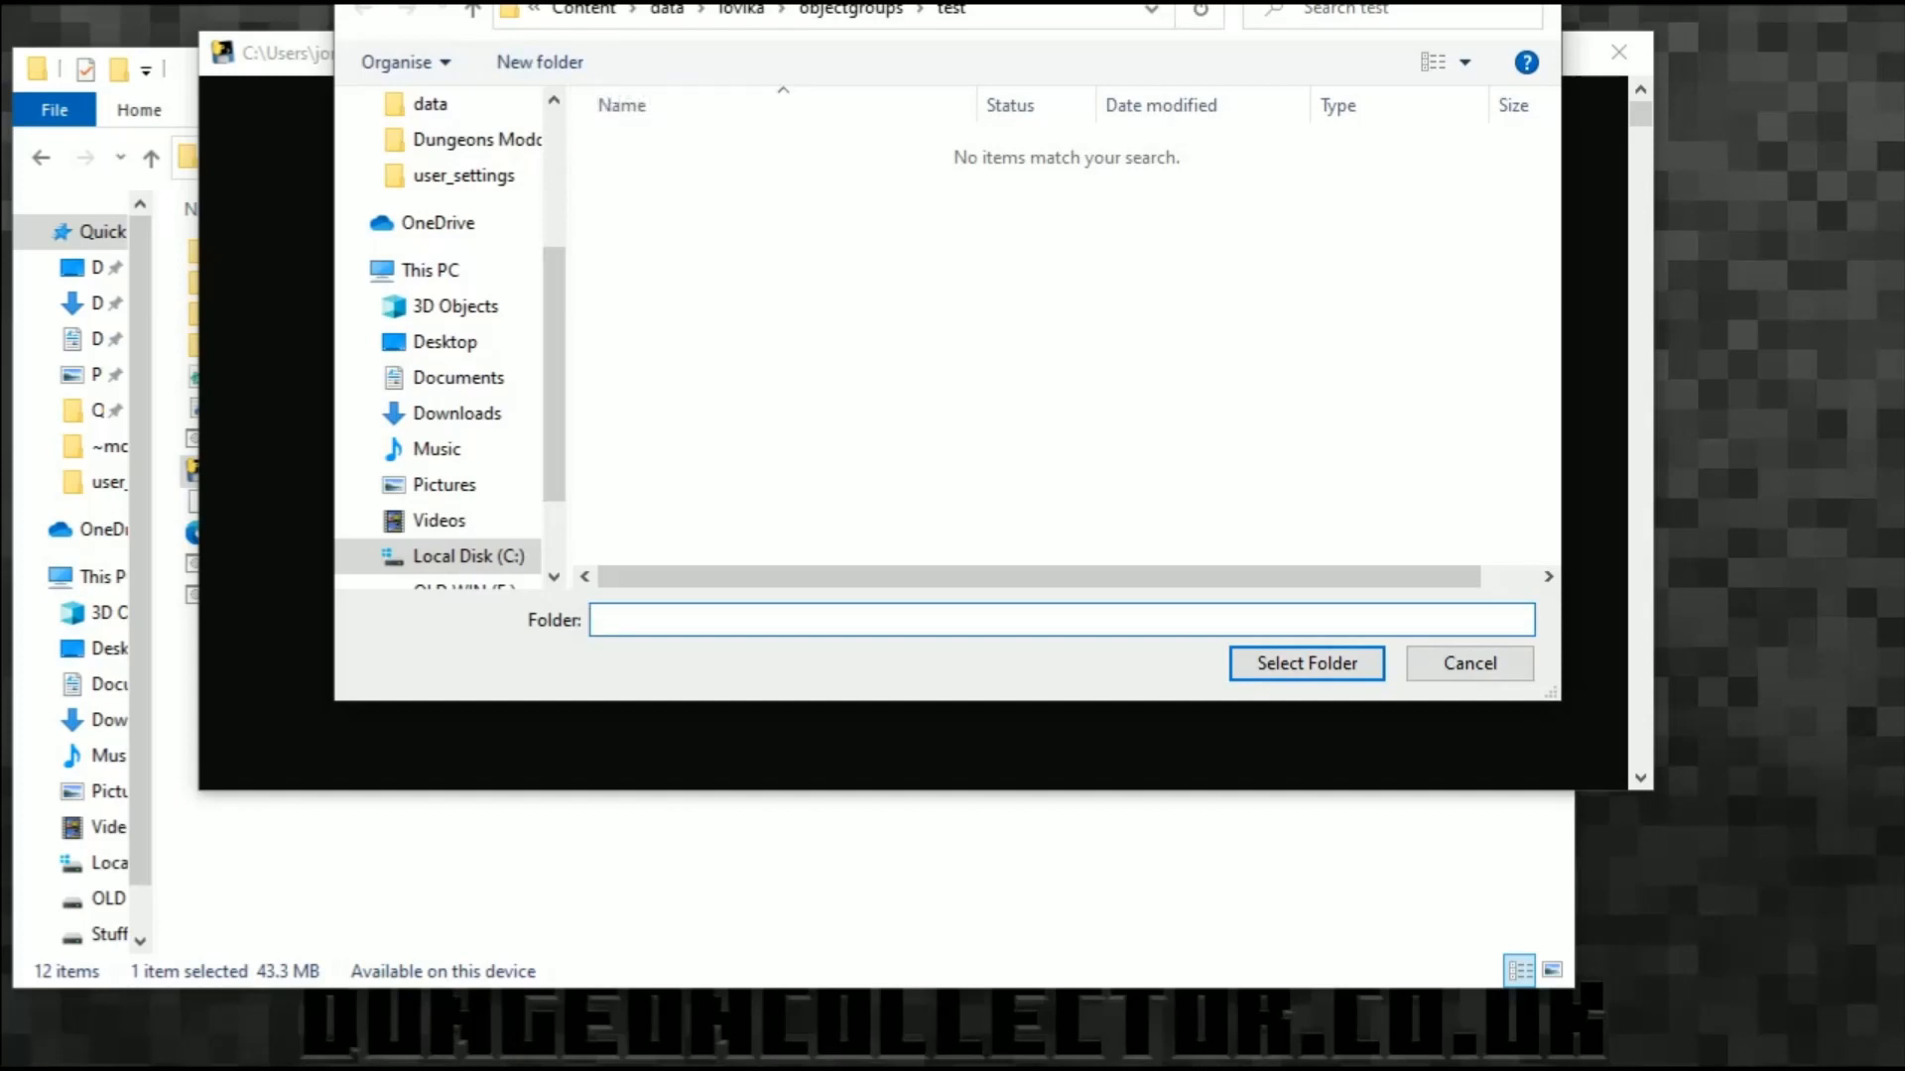
# Step: Copy the path of the Void save folder and use it to choose Void as the world folder in the converter
pyautogui.click(843, 1069)
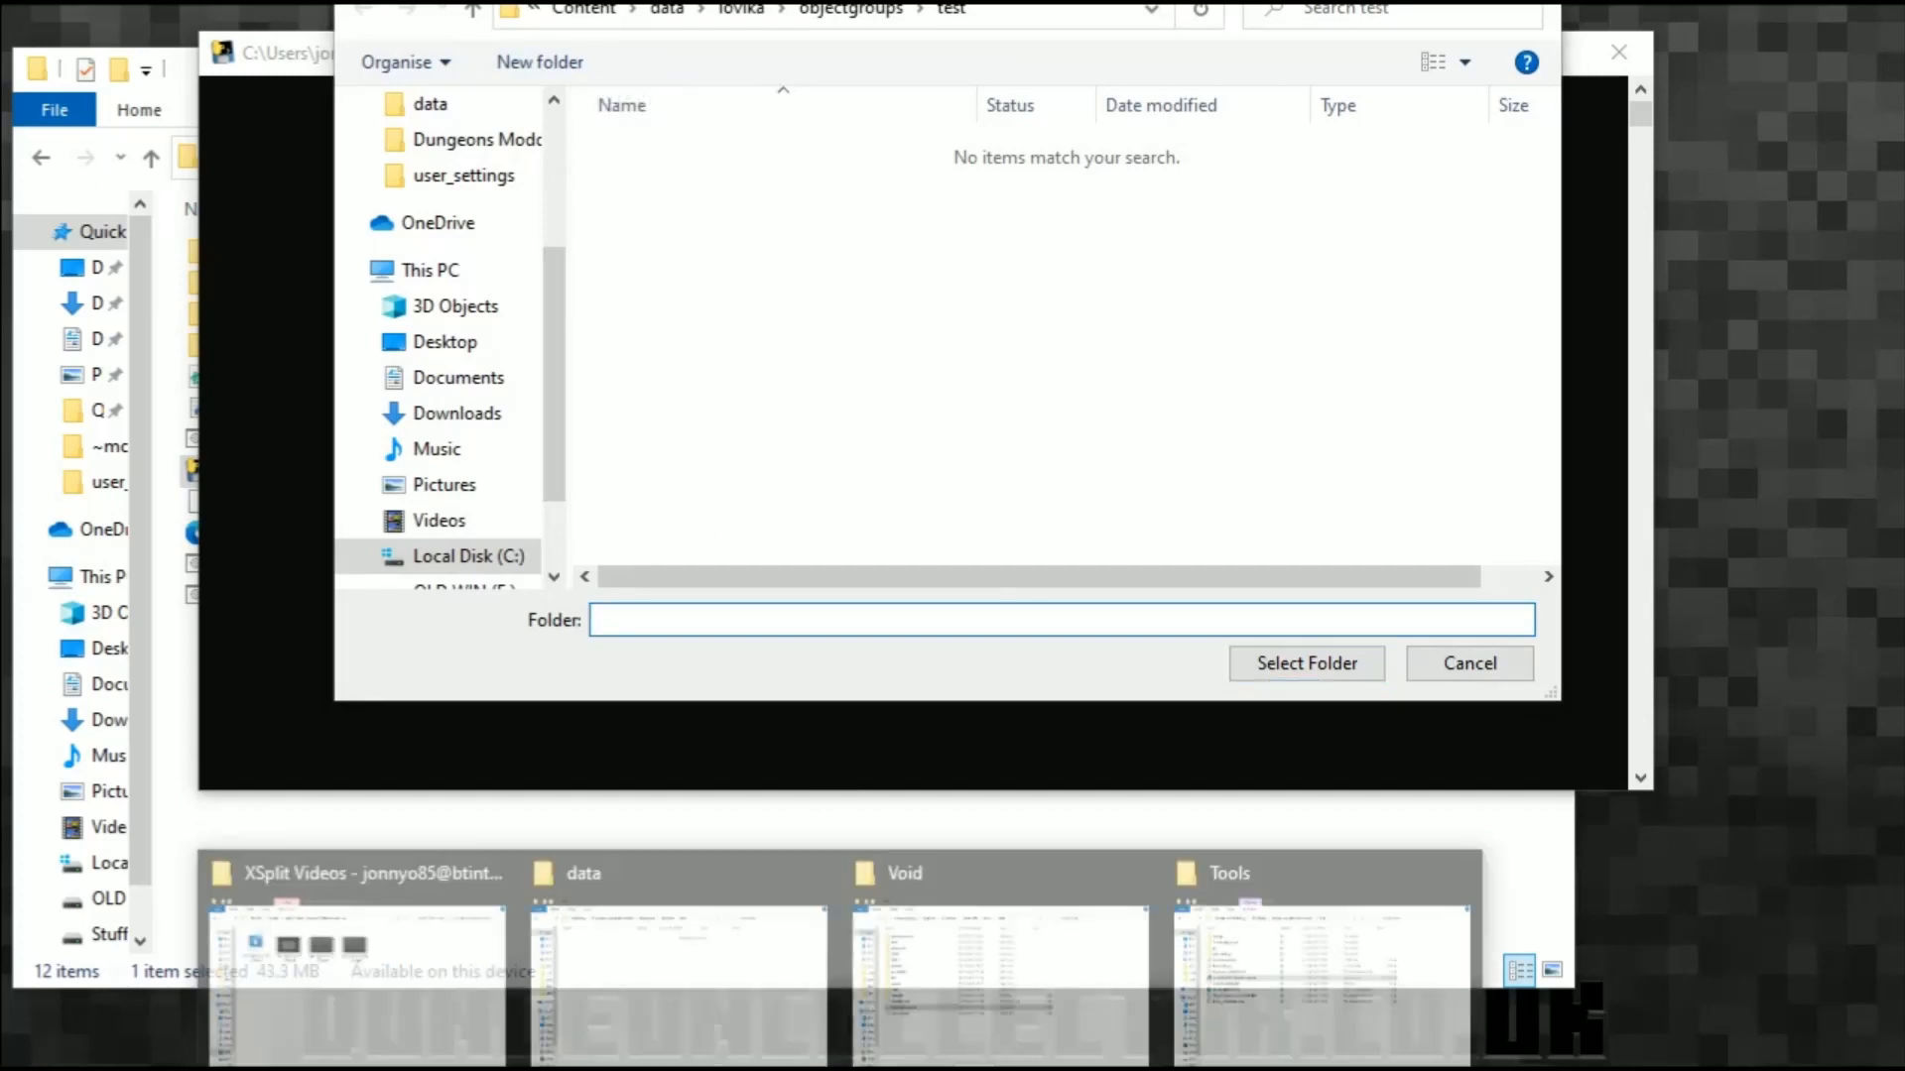
pyautogui.click(1031, 970)
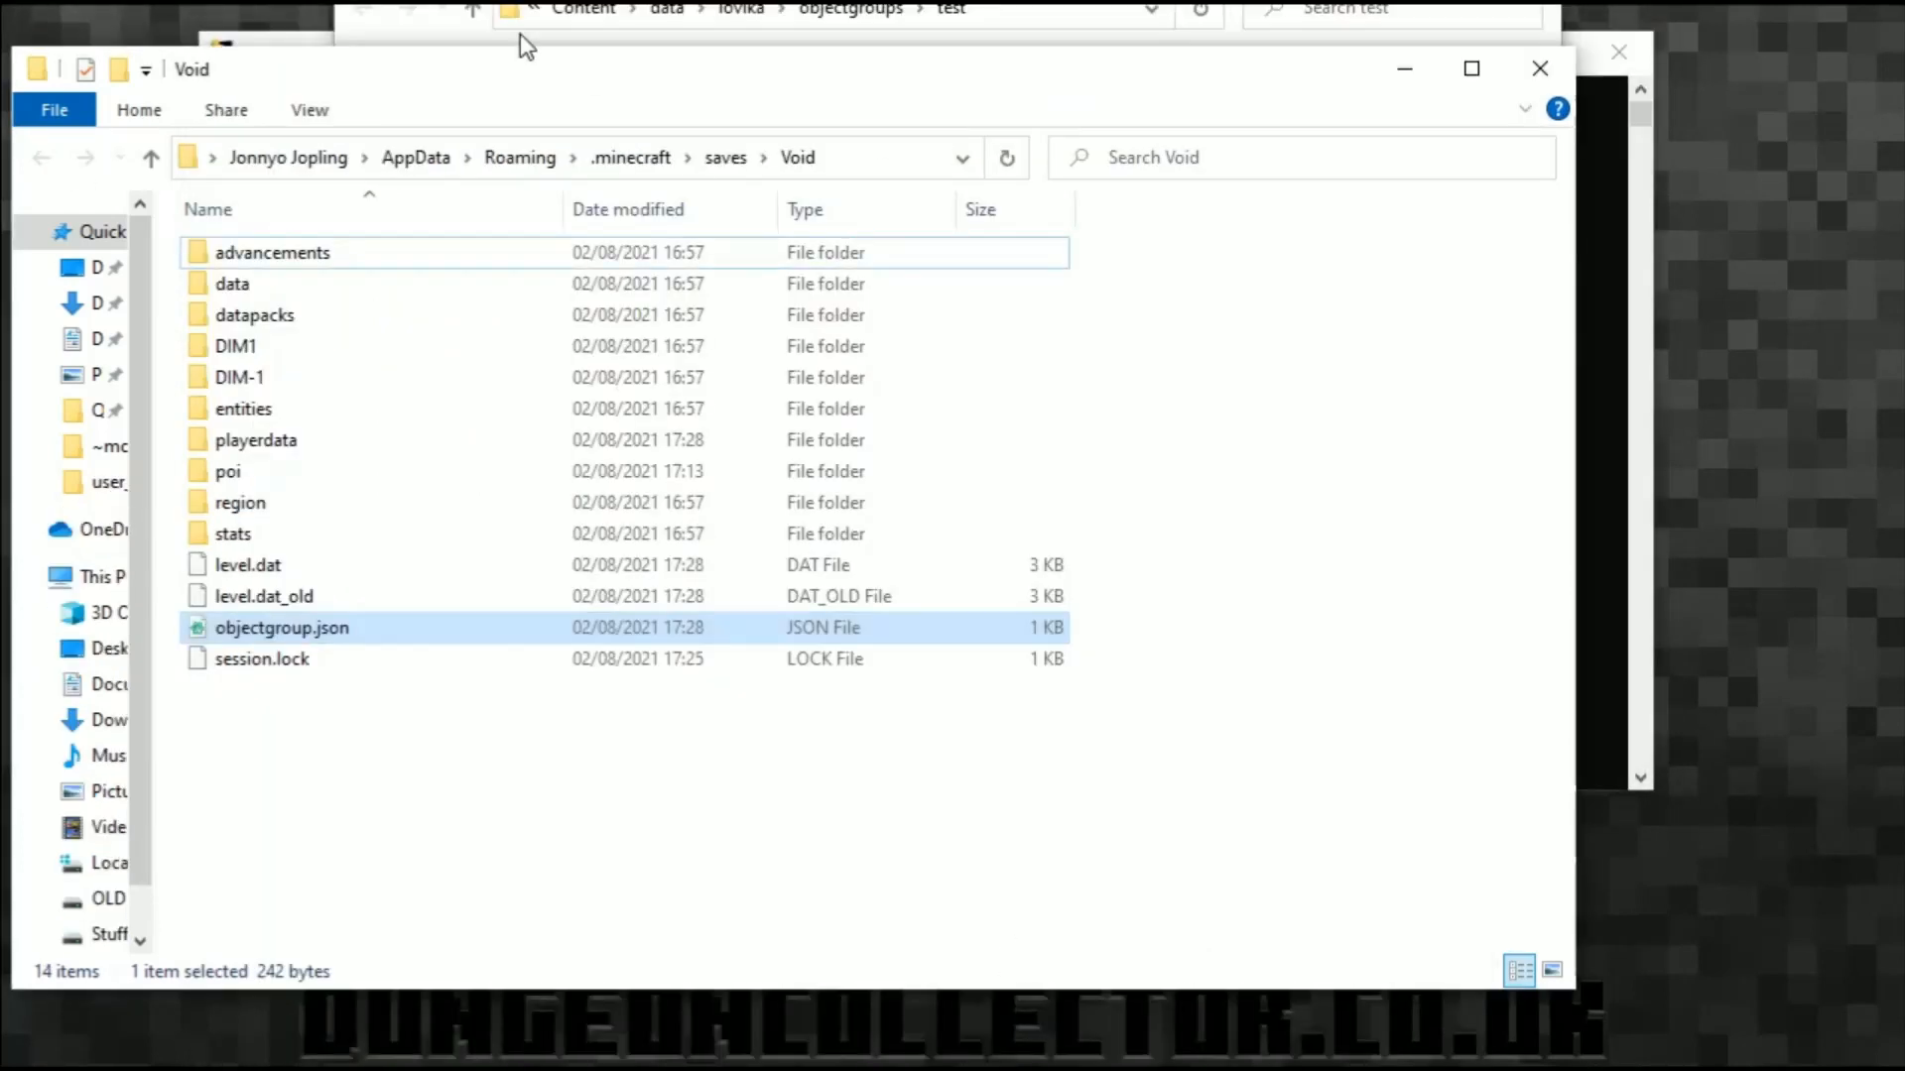
pyautogui.click(841, 156)
pyautogui.hotkey('ctrl', 'c')
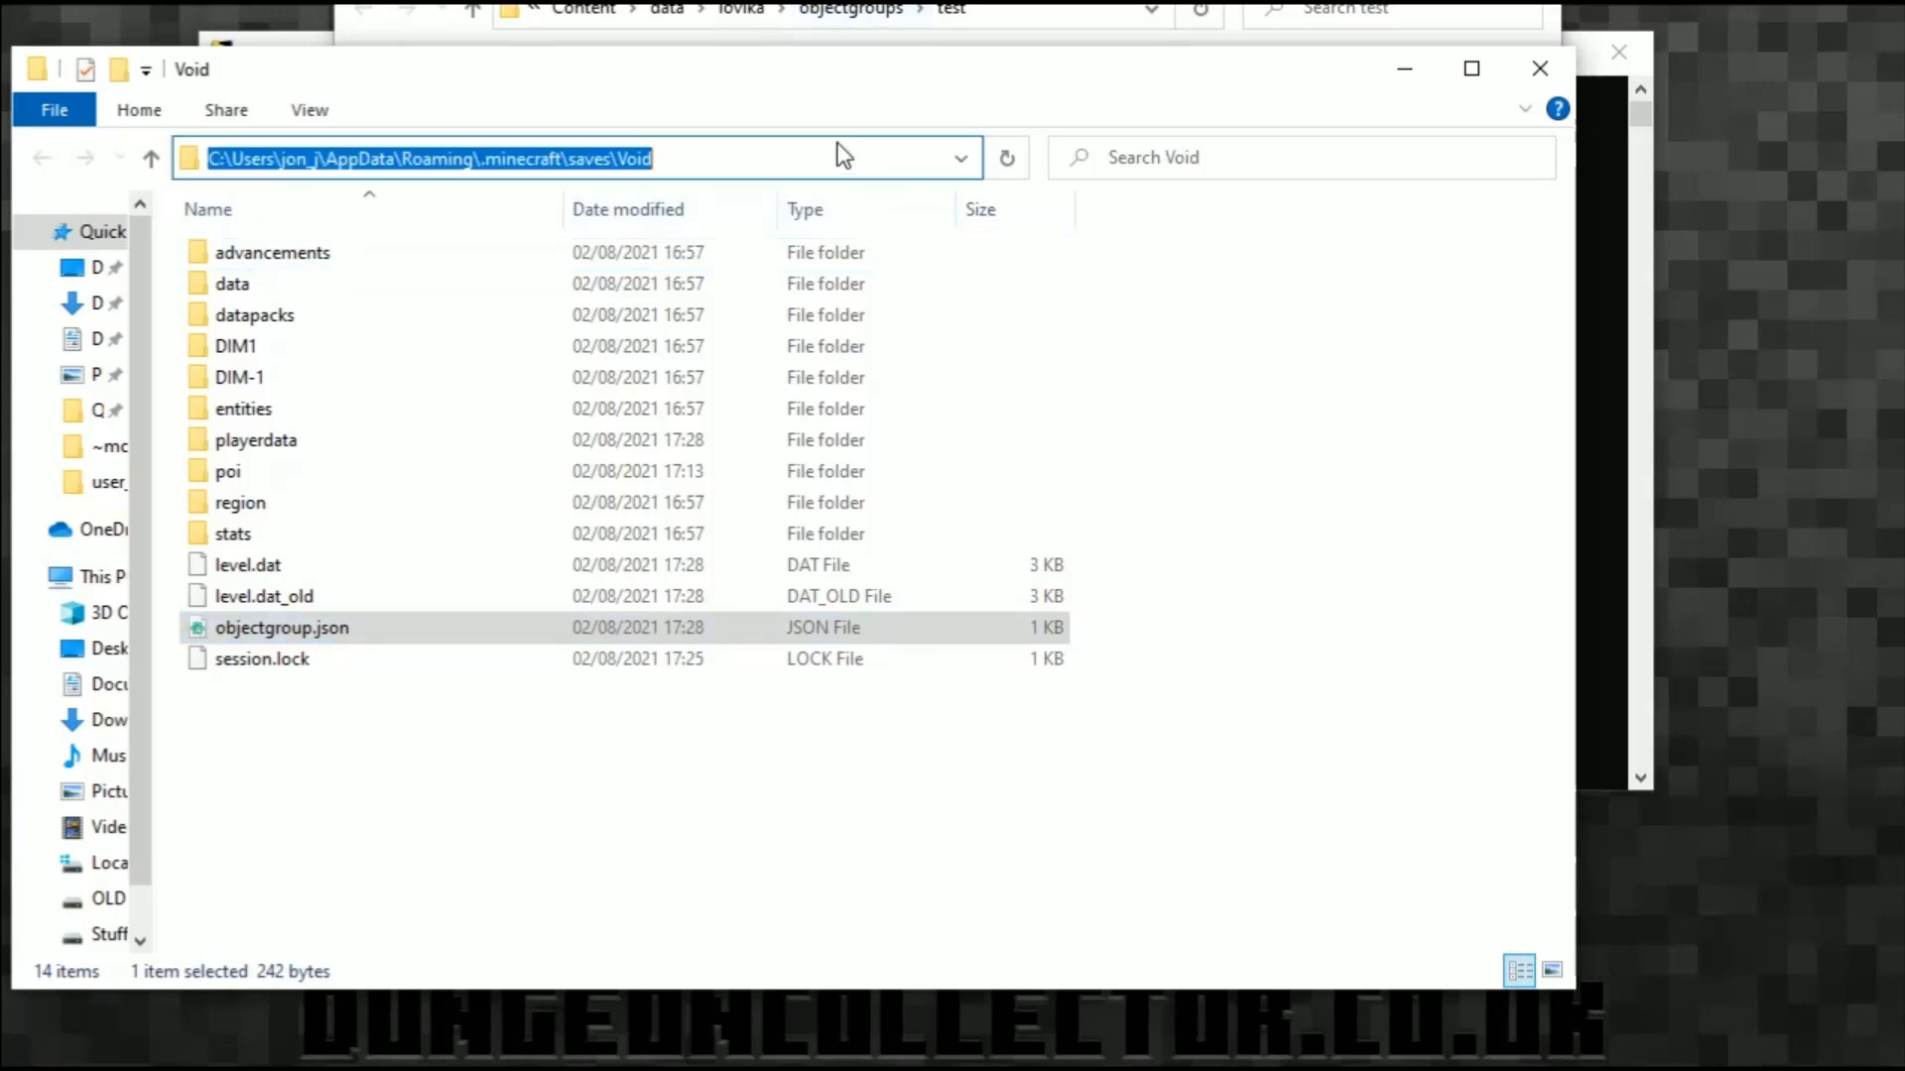
pyautogui.click(975, 6)
pyautogui.click(953, 12)
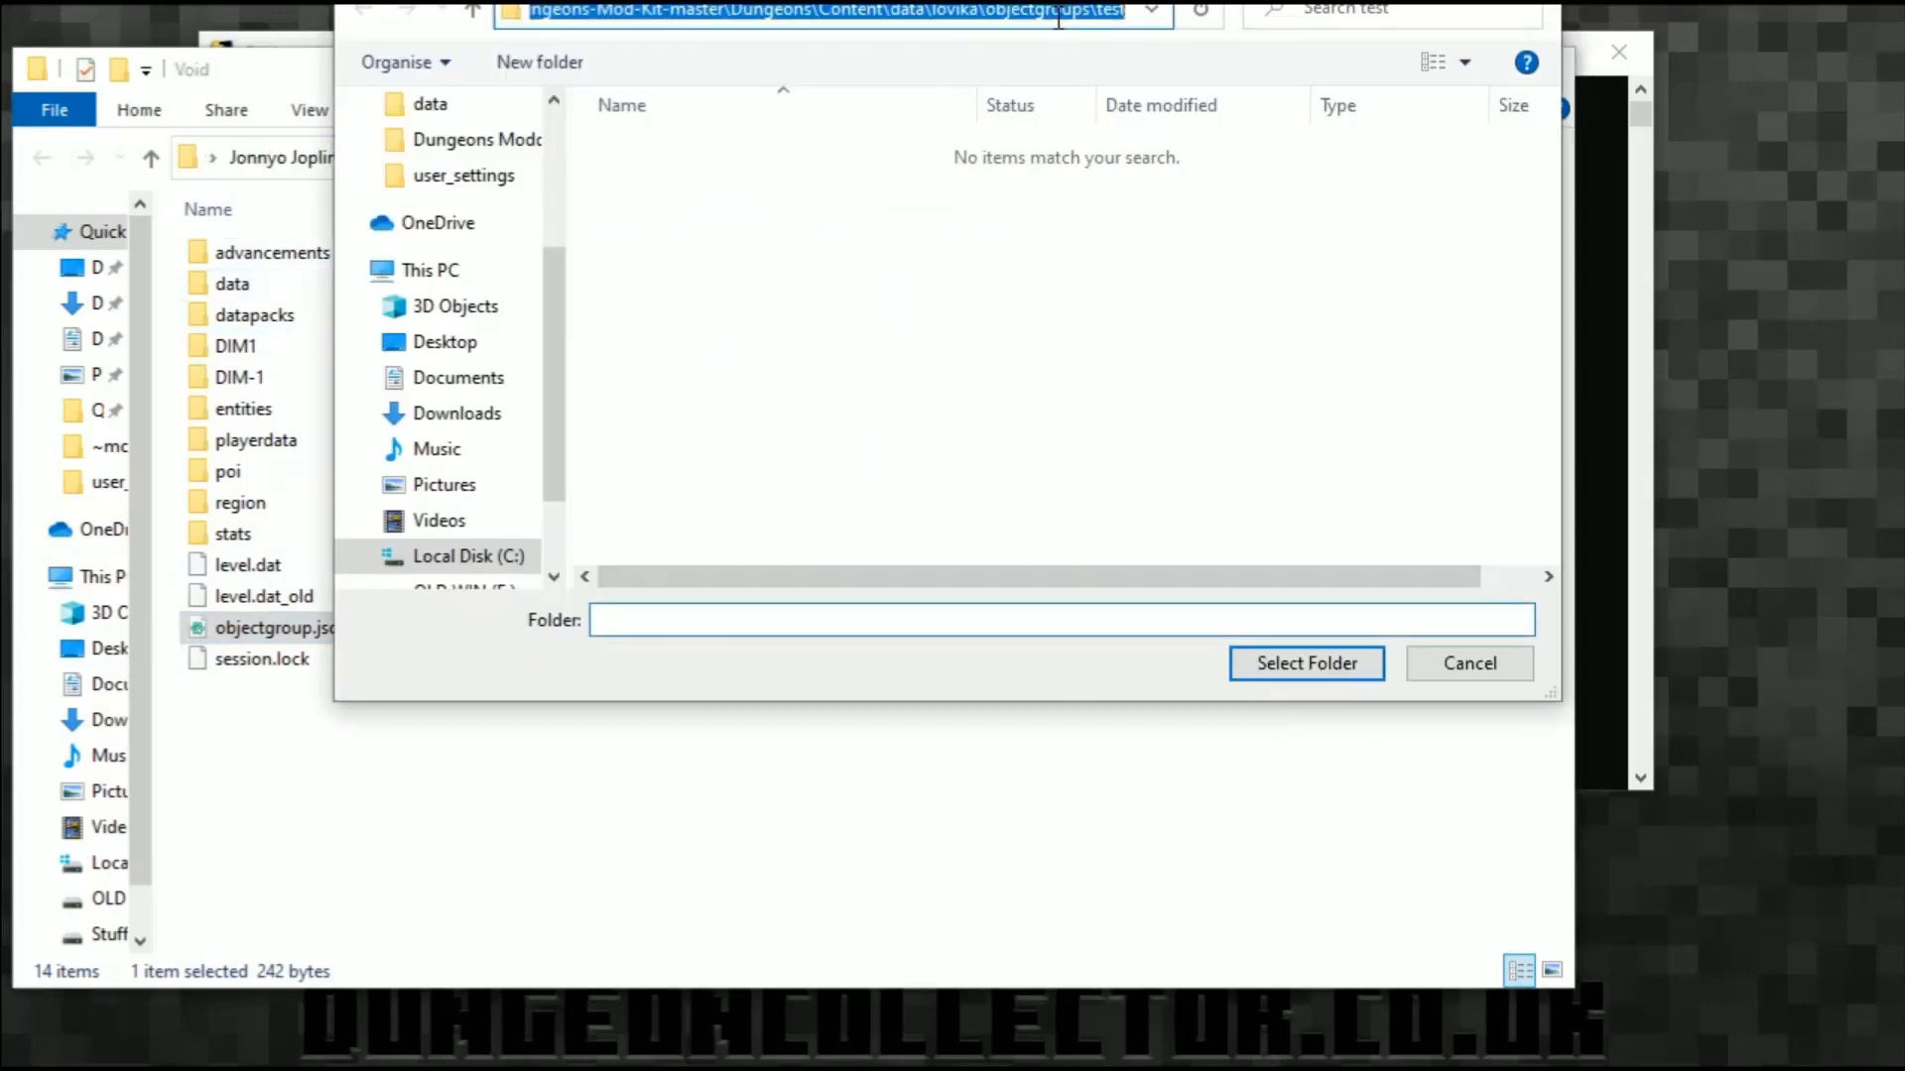
pyautogui.hotkey('ctrl', 'v')
pyautogui.press('Return')
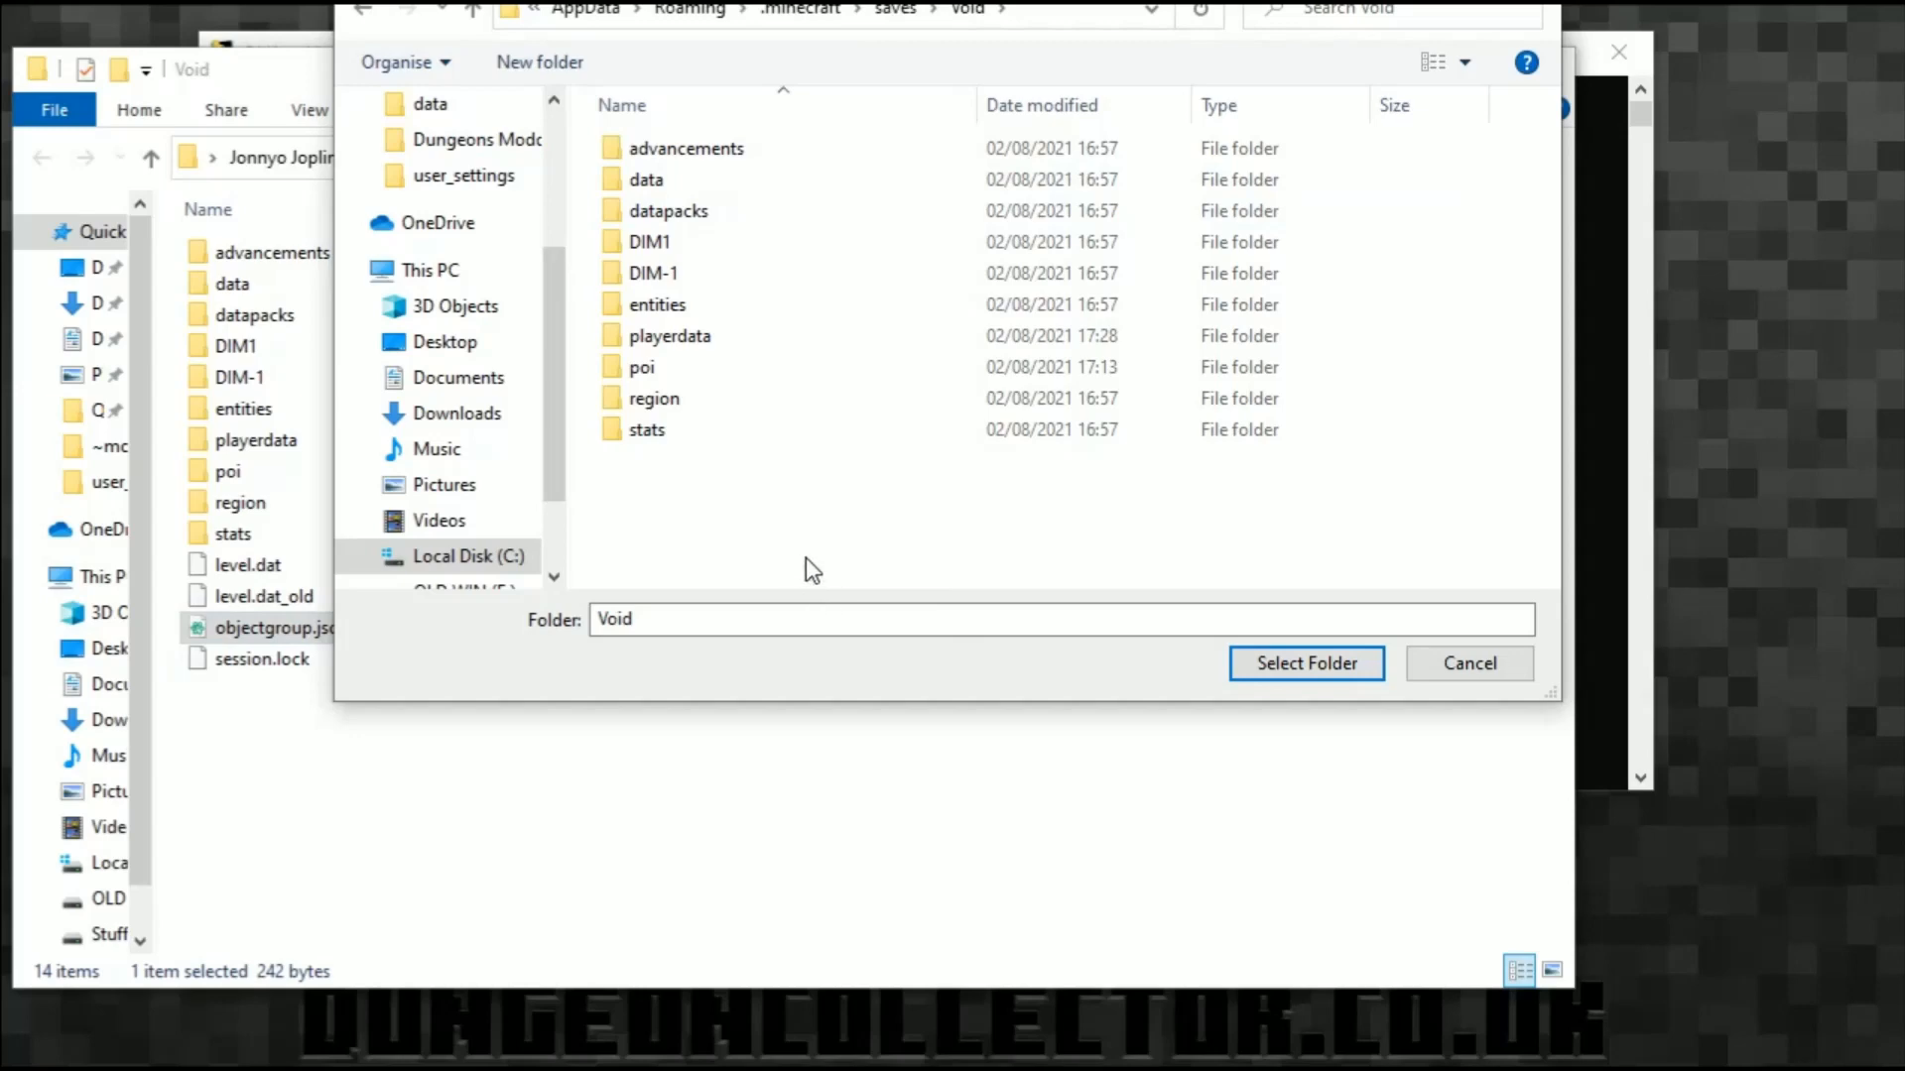
pyautogui.click(1277, 674)
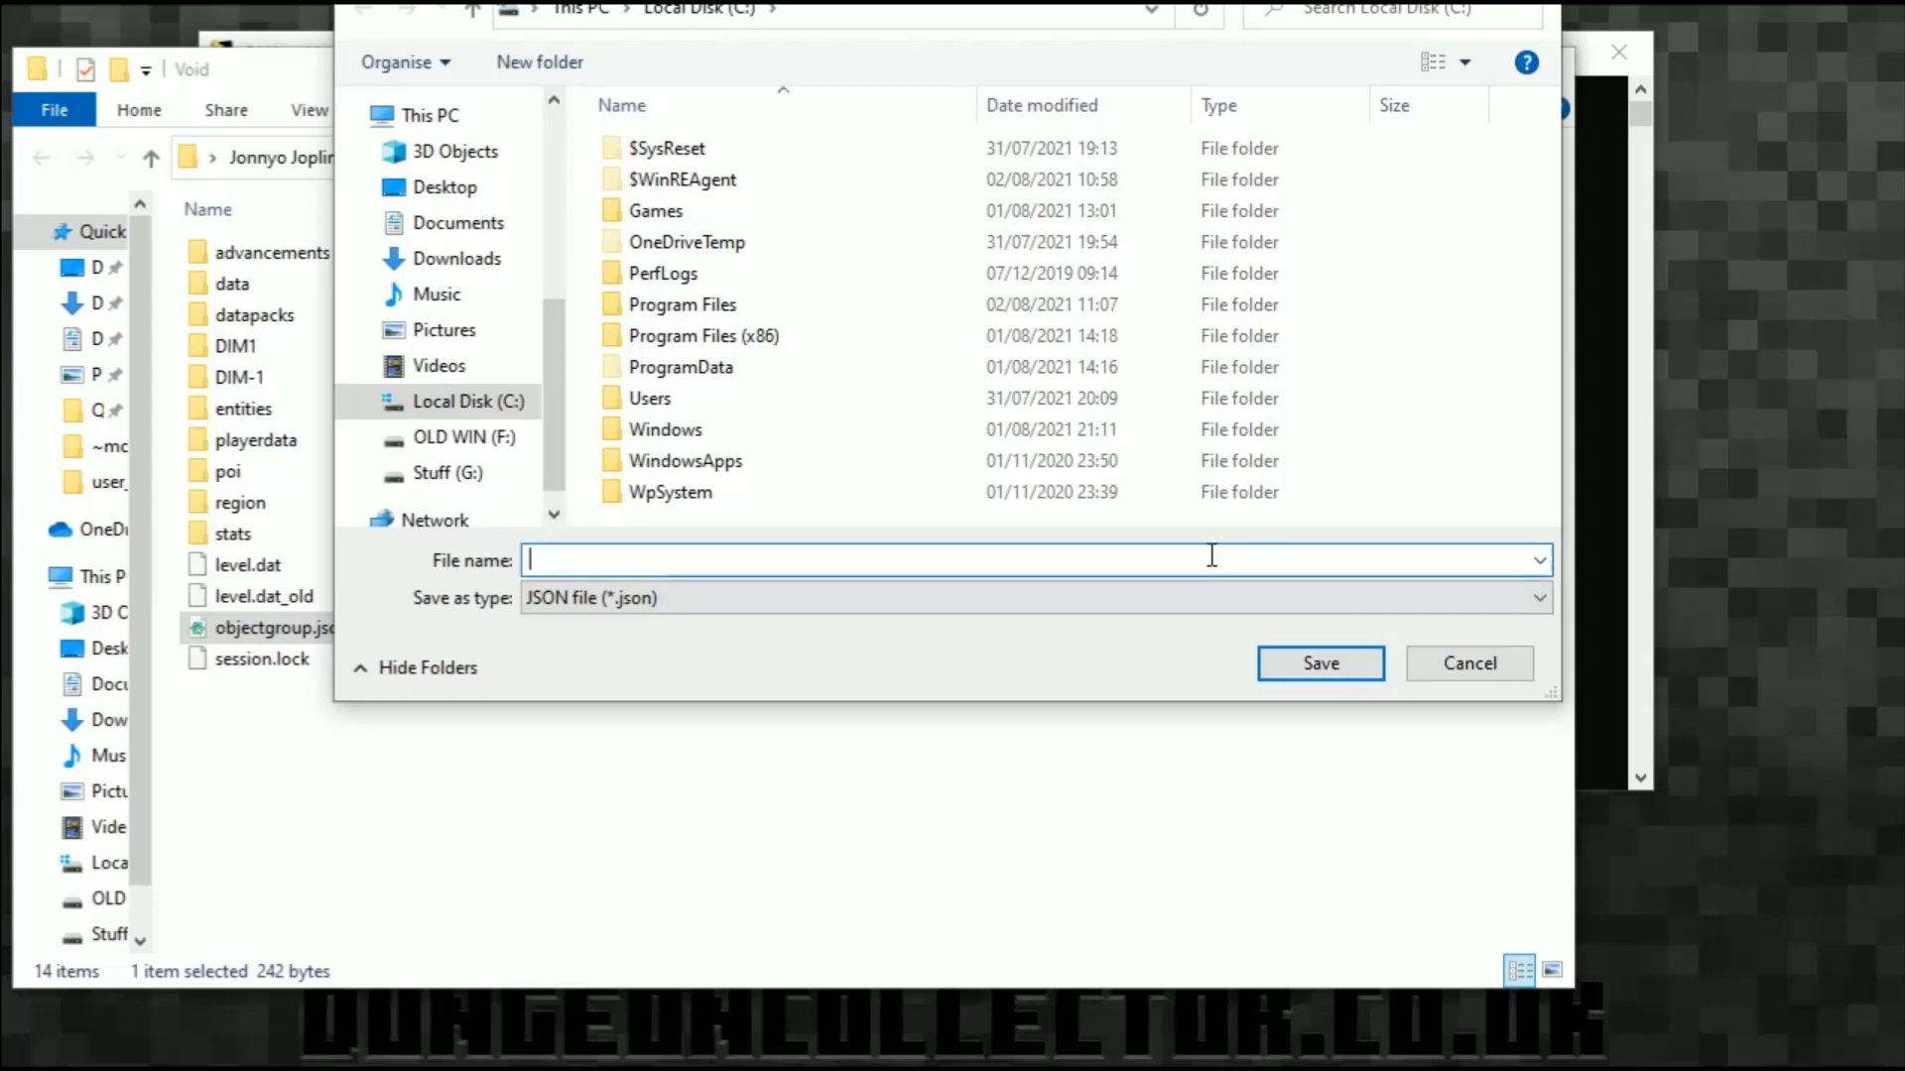
# Step: Switch to the data folder window, open lovika > objectgroups > test, and copy that folder's path
pyautogui.click(839, 1070)
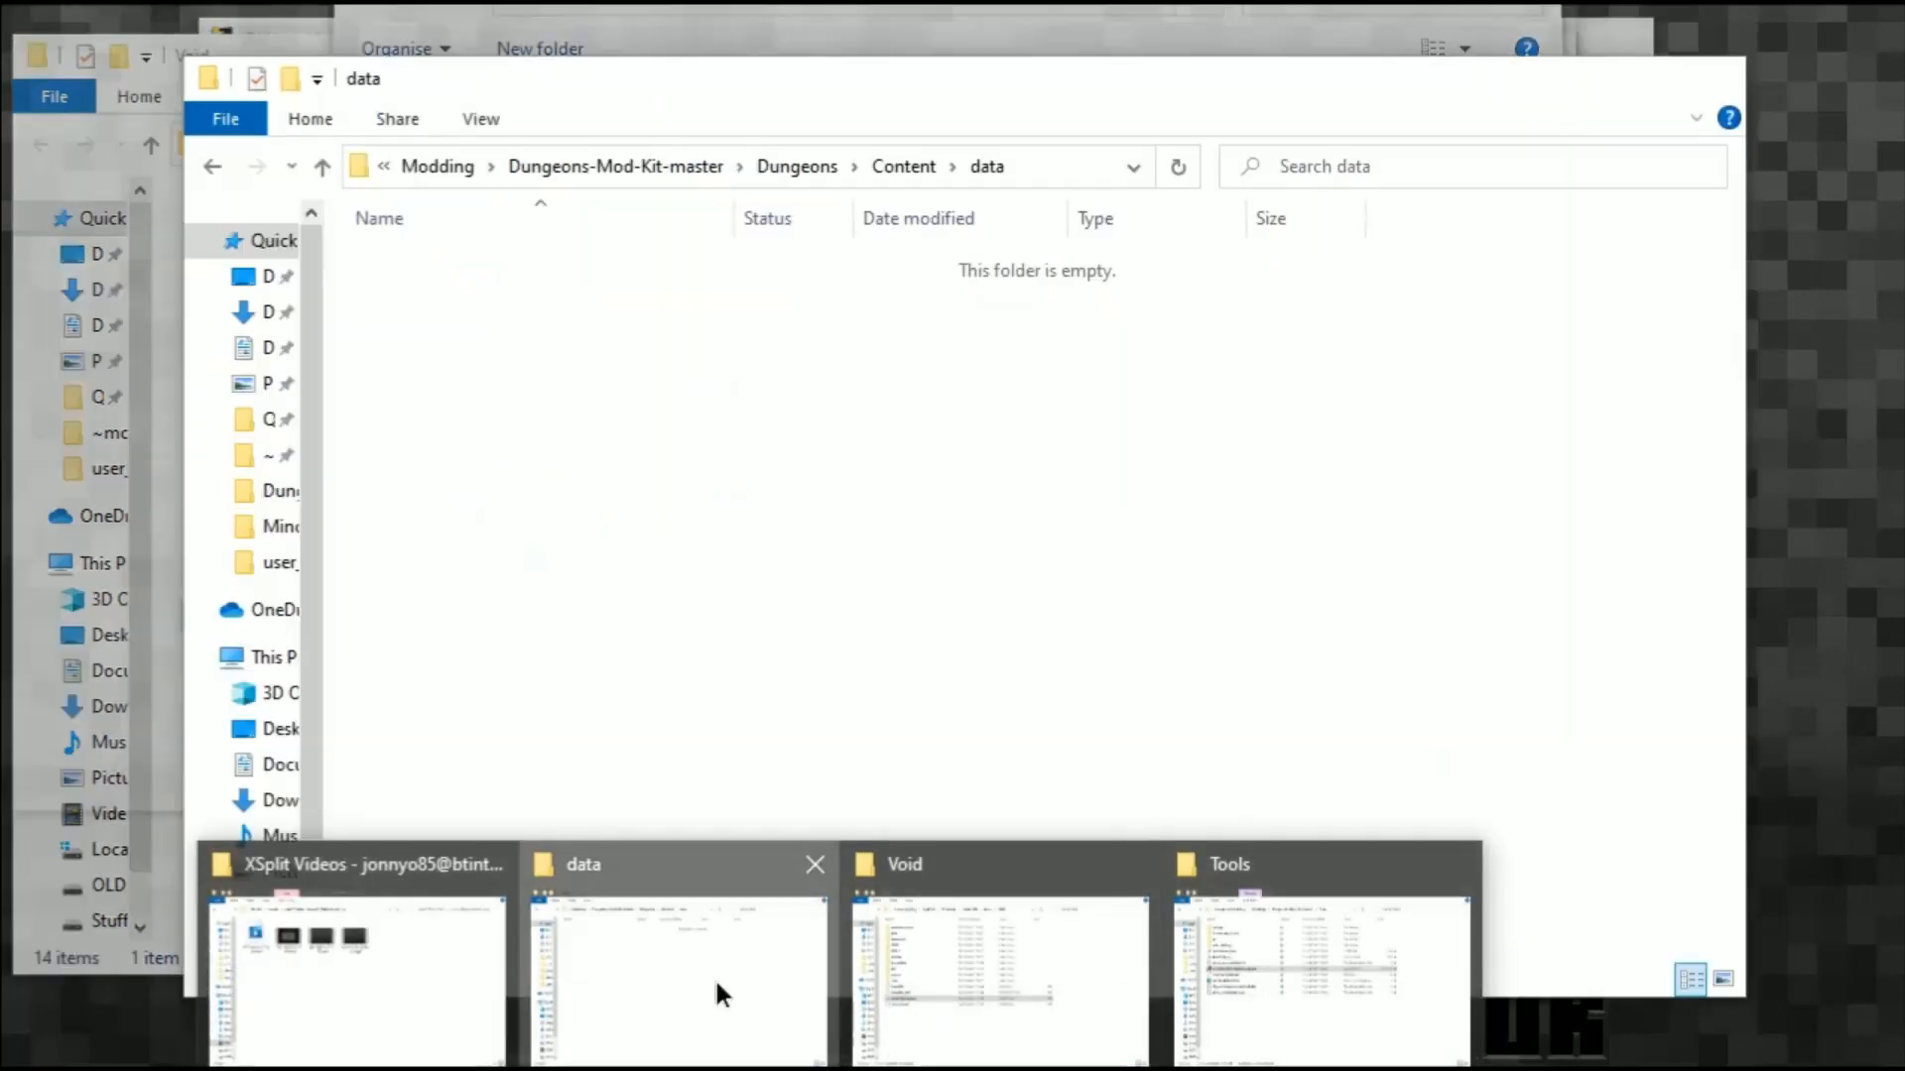
pyautogui.click(714, 979)
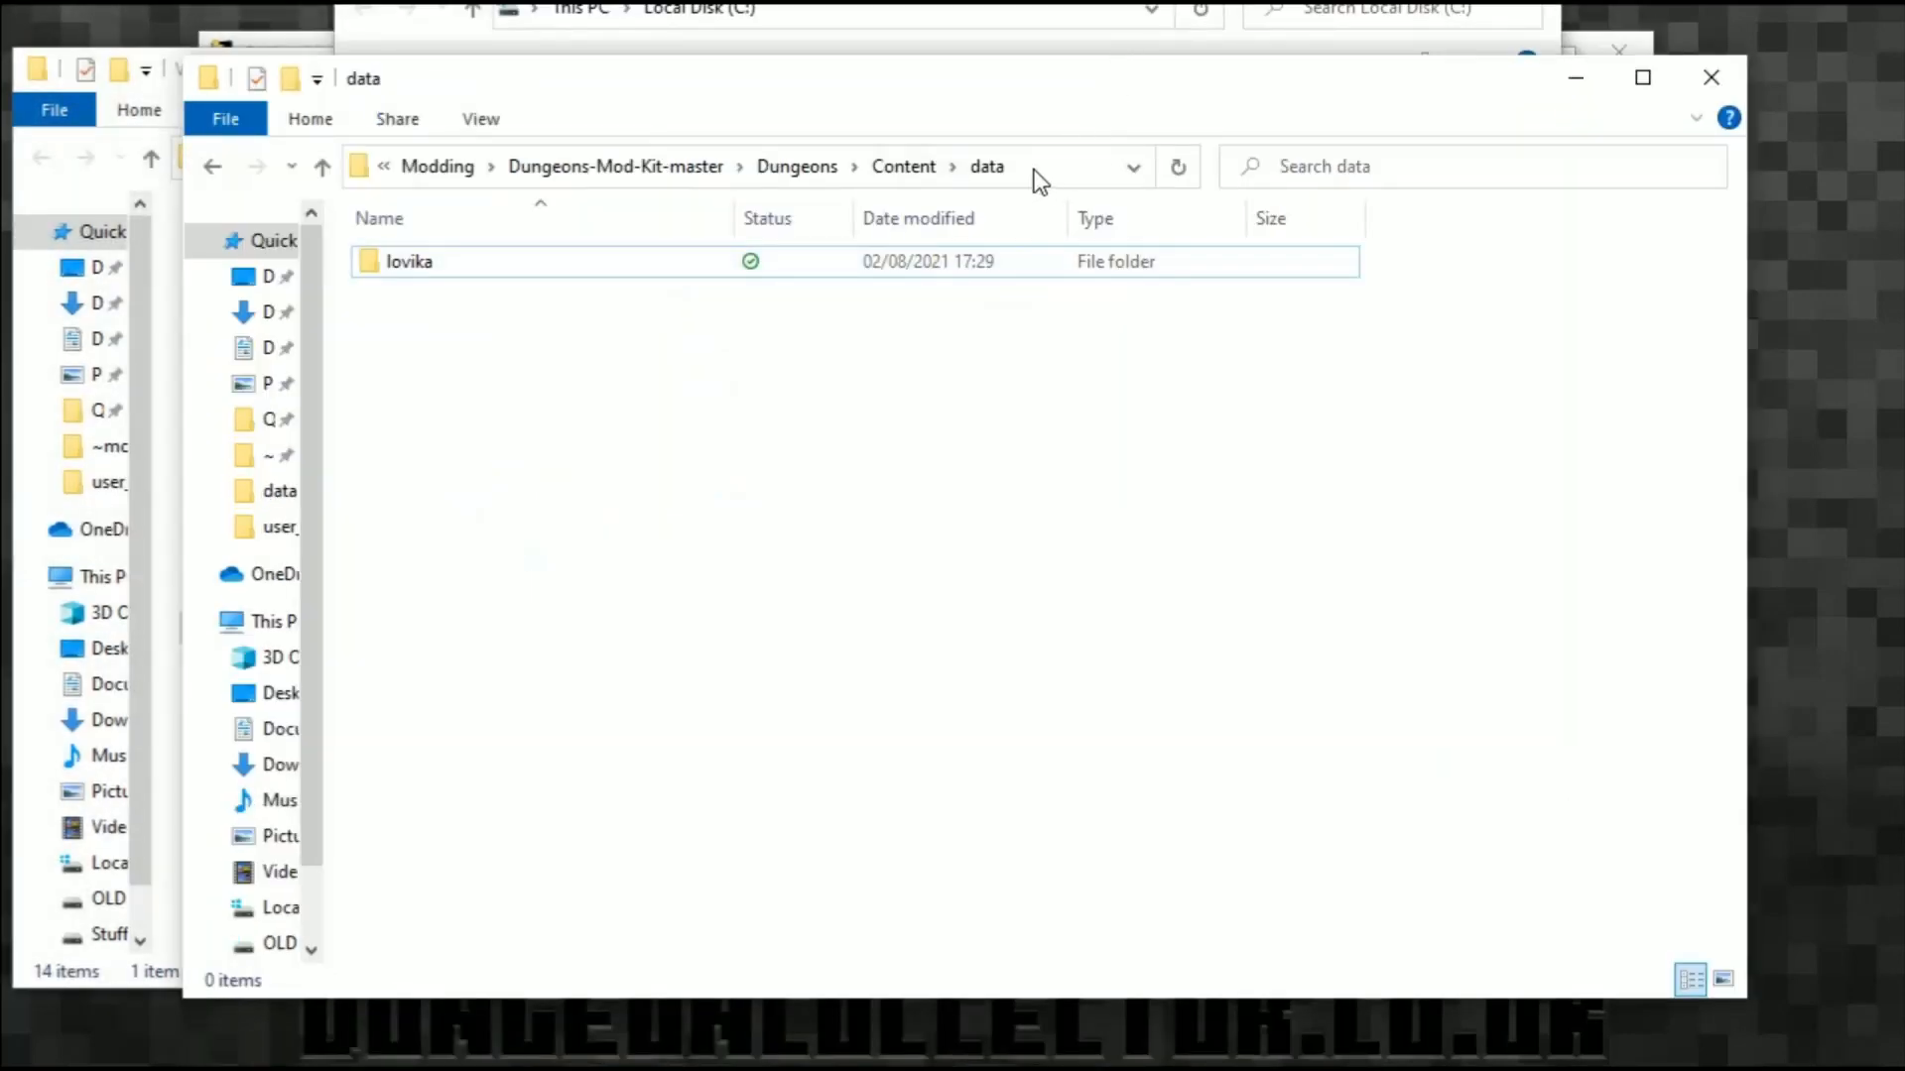
pyautogui.doubleClick(437, 260)
pyautogui.click(434, 295)
pyautogui.doubleClick(433, 294)
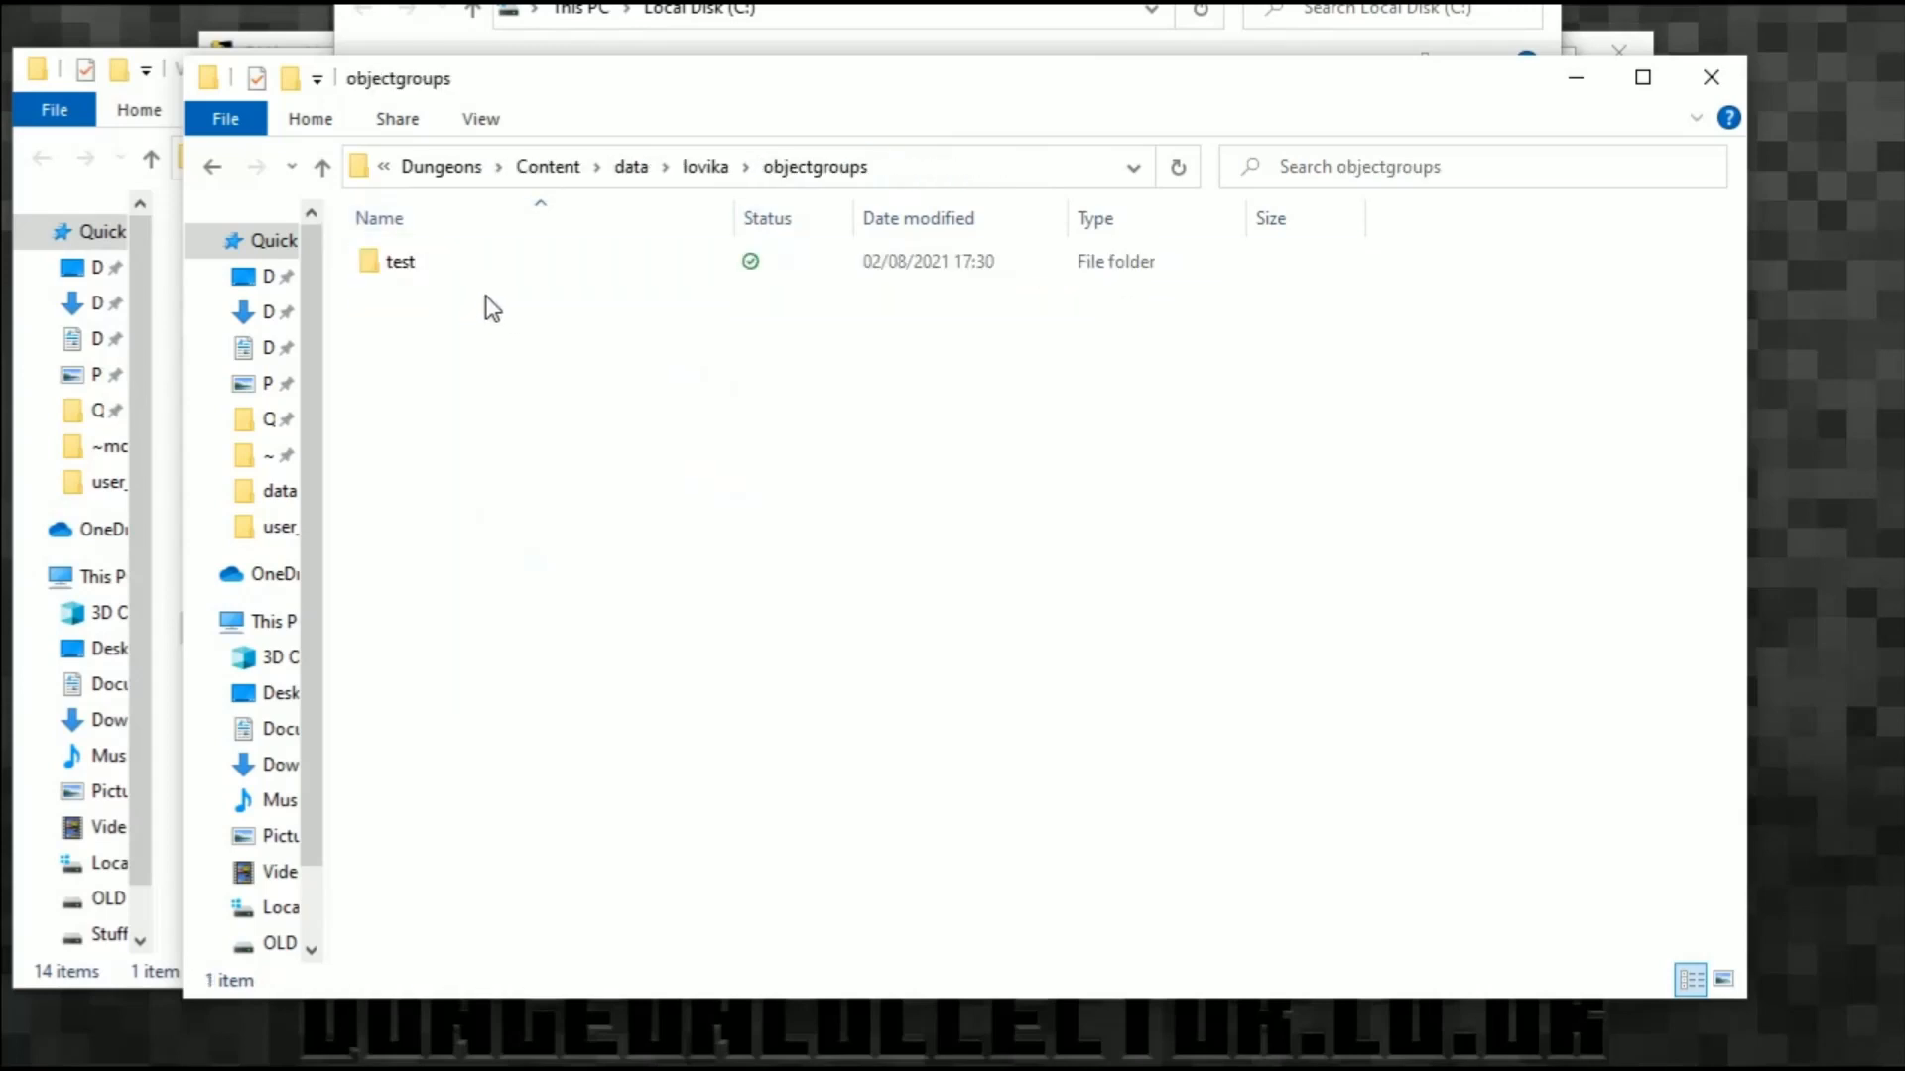
pyautogui.doubleClick(440, 261)
pyautogui.click(963, 171)
pyautogui.hotkey('ctrl', 'c')
# Step: Set the converter's JSON save location to the copied objectgroups\test path
pyautogui.click(942, 9)
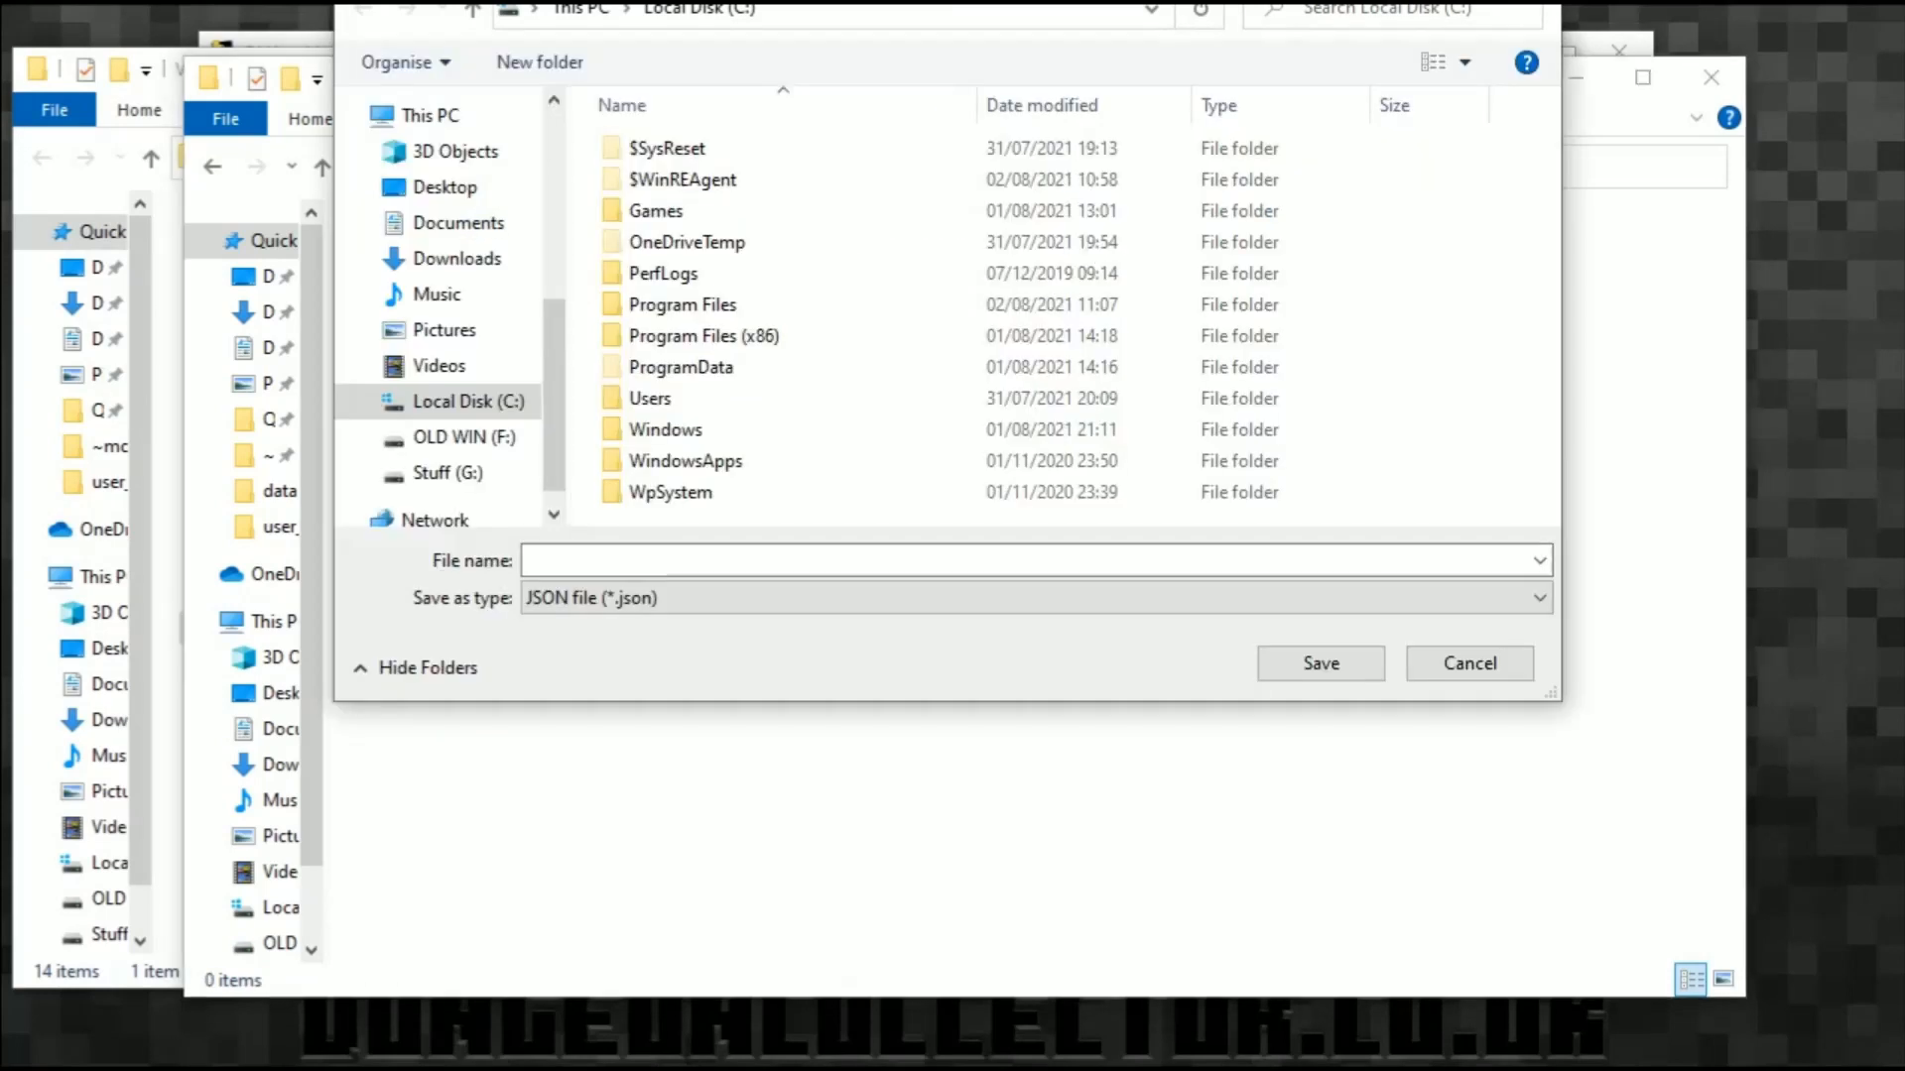
pyautogui.click(906, 21)
pyautogui.hotkey('ctrl', 'v')
pyautogui.press('Return')
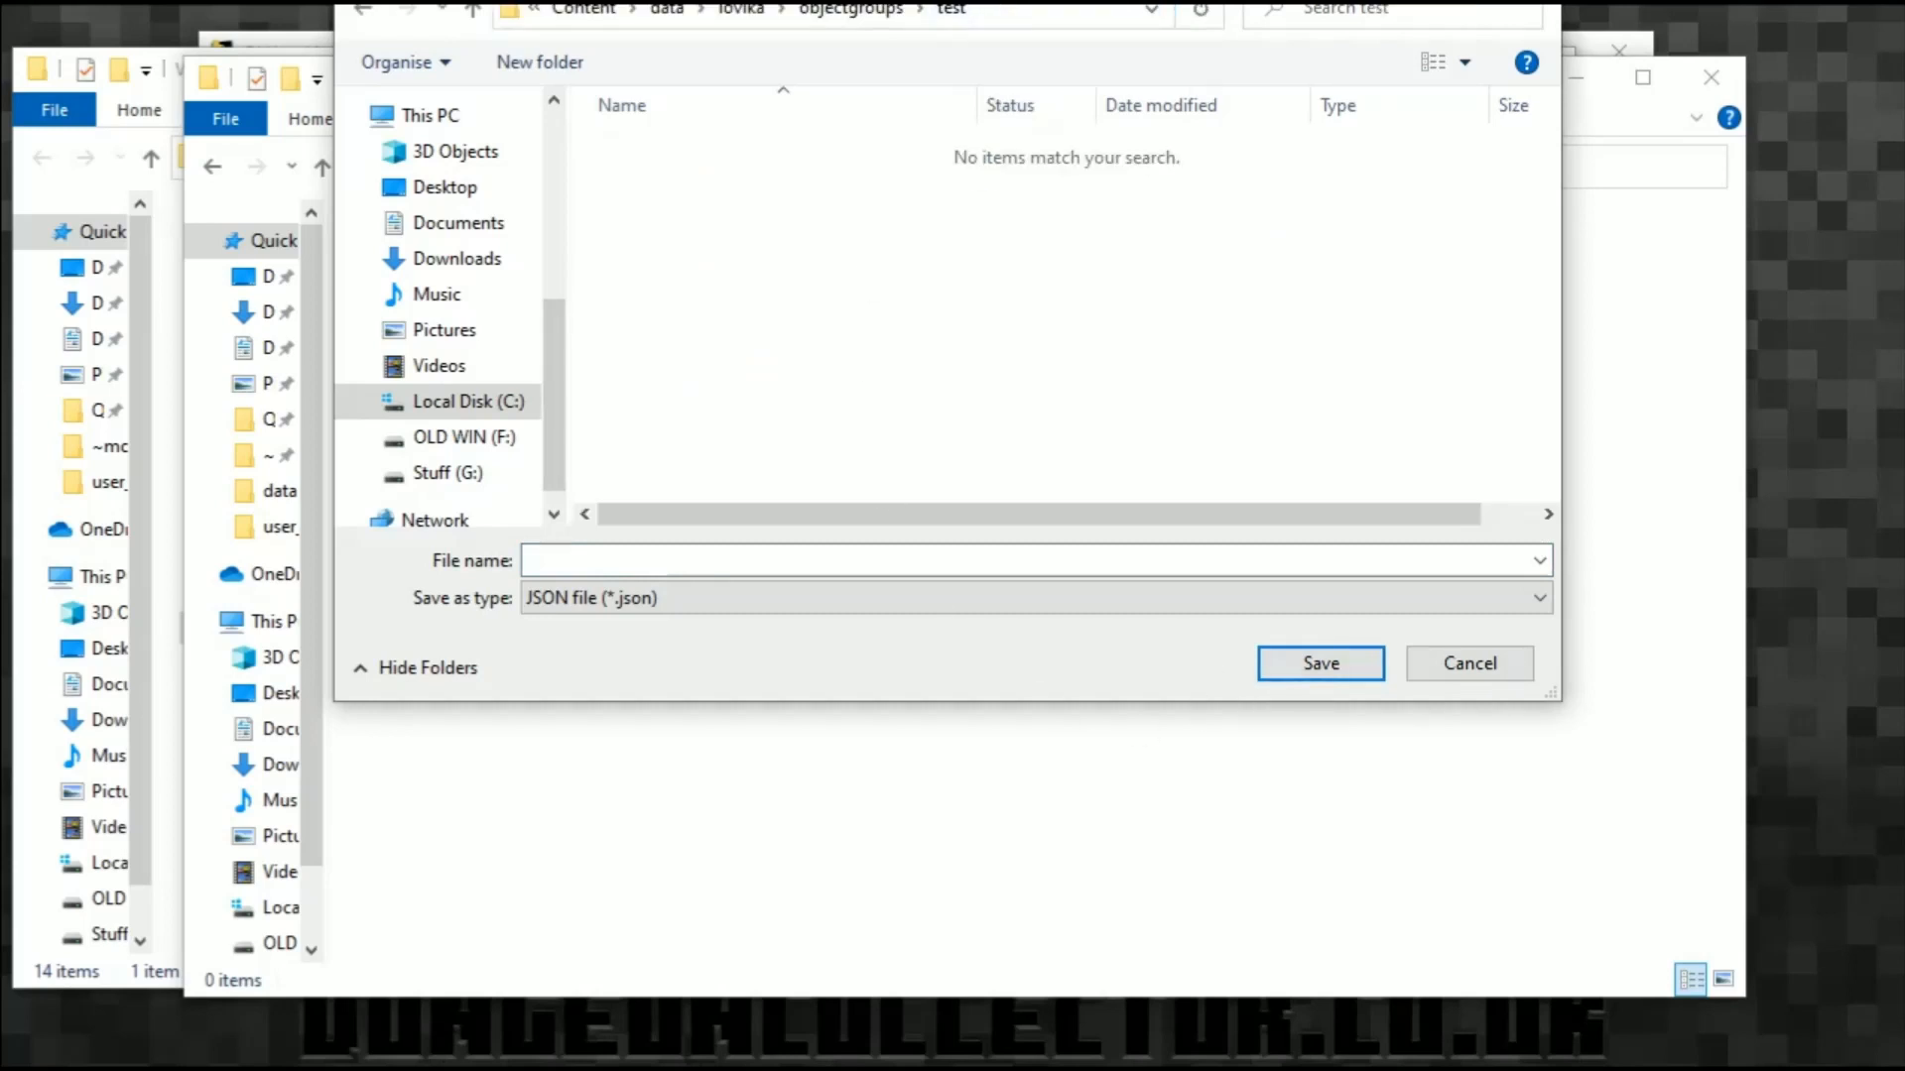
# Step: Save the converted world as objectgroup.json in the lovika test object group folder
pyautogui.click(931, 560)
pyautogui.write('objectgroup.json')
pyautogui.click(1357, 667)
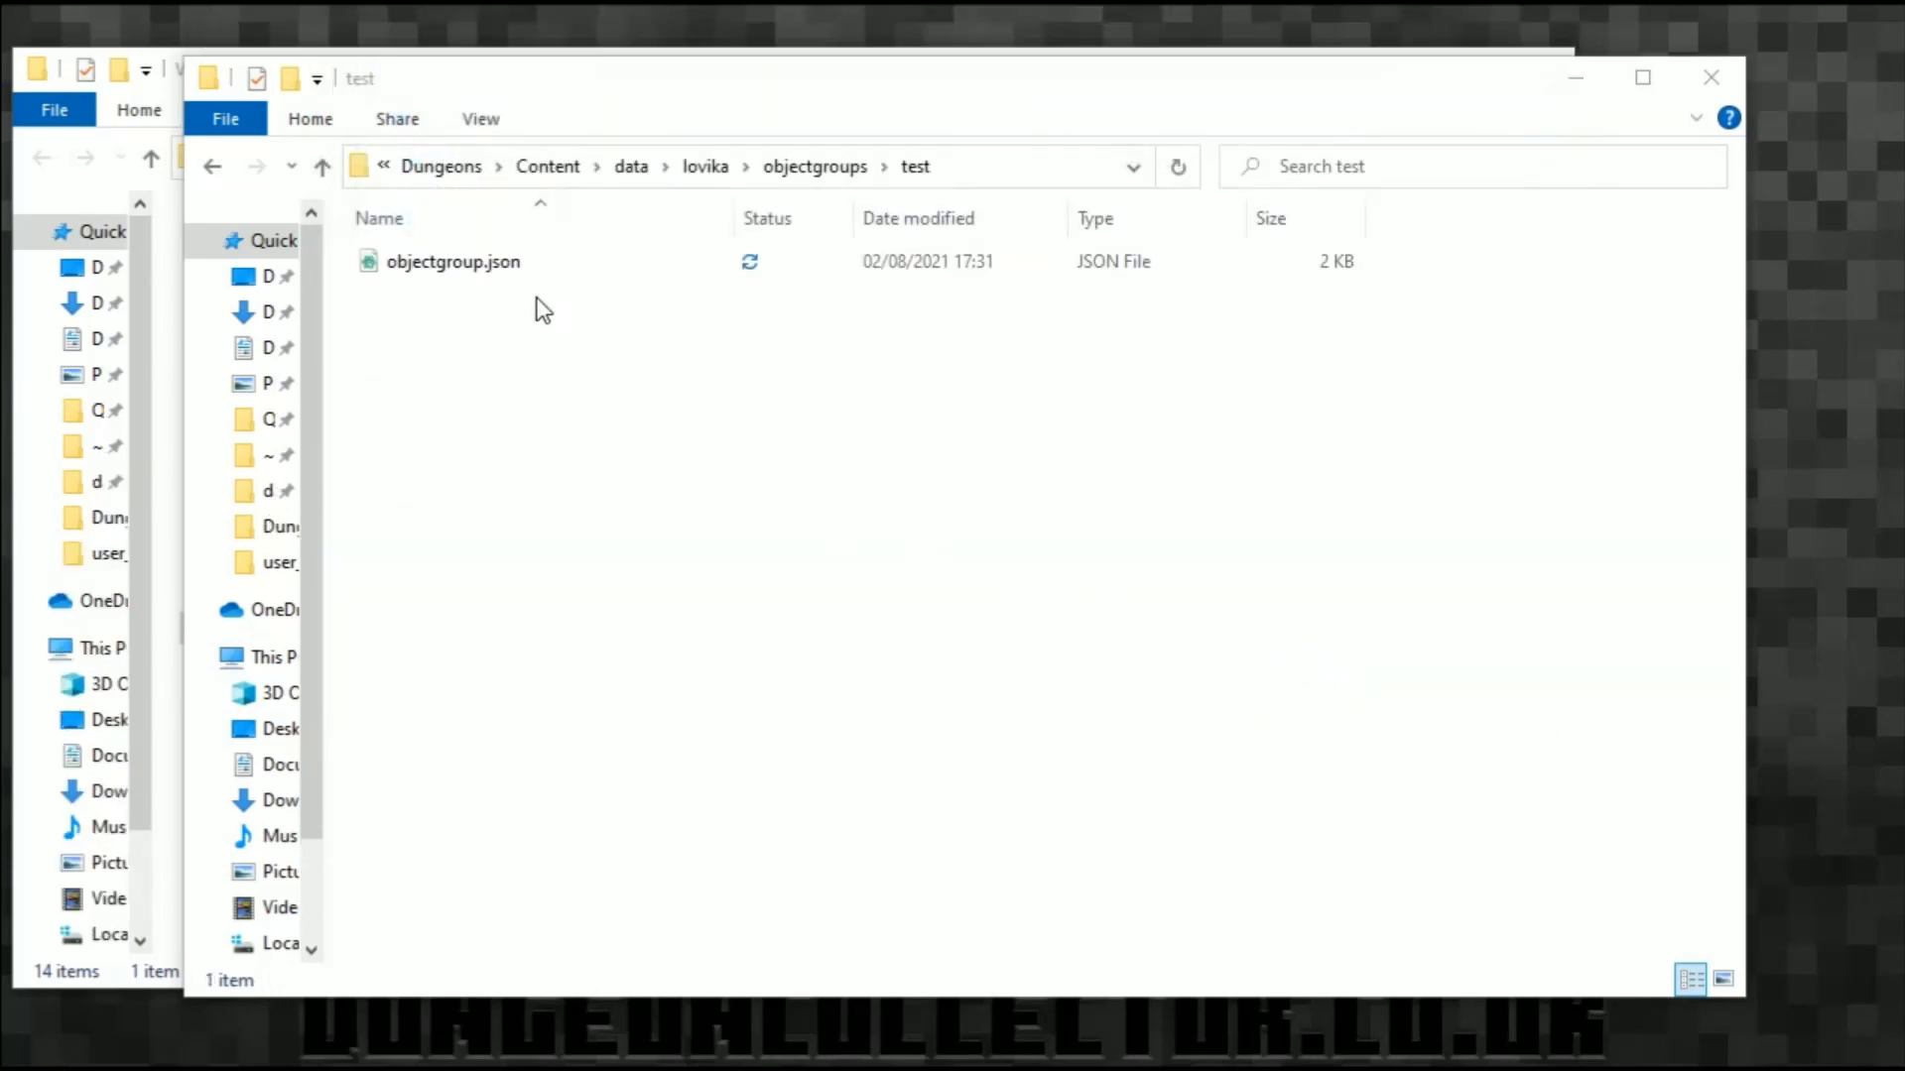
# Step: Open objectgroup.json in Notepad and examine the playerstart region, the main2 doors, and main3's spawn and objective regions
pyautogui.rightClick(455, 261)
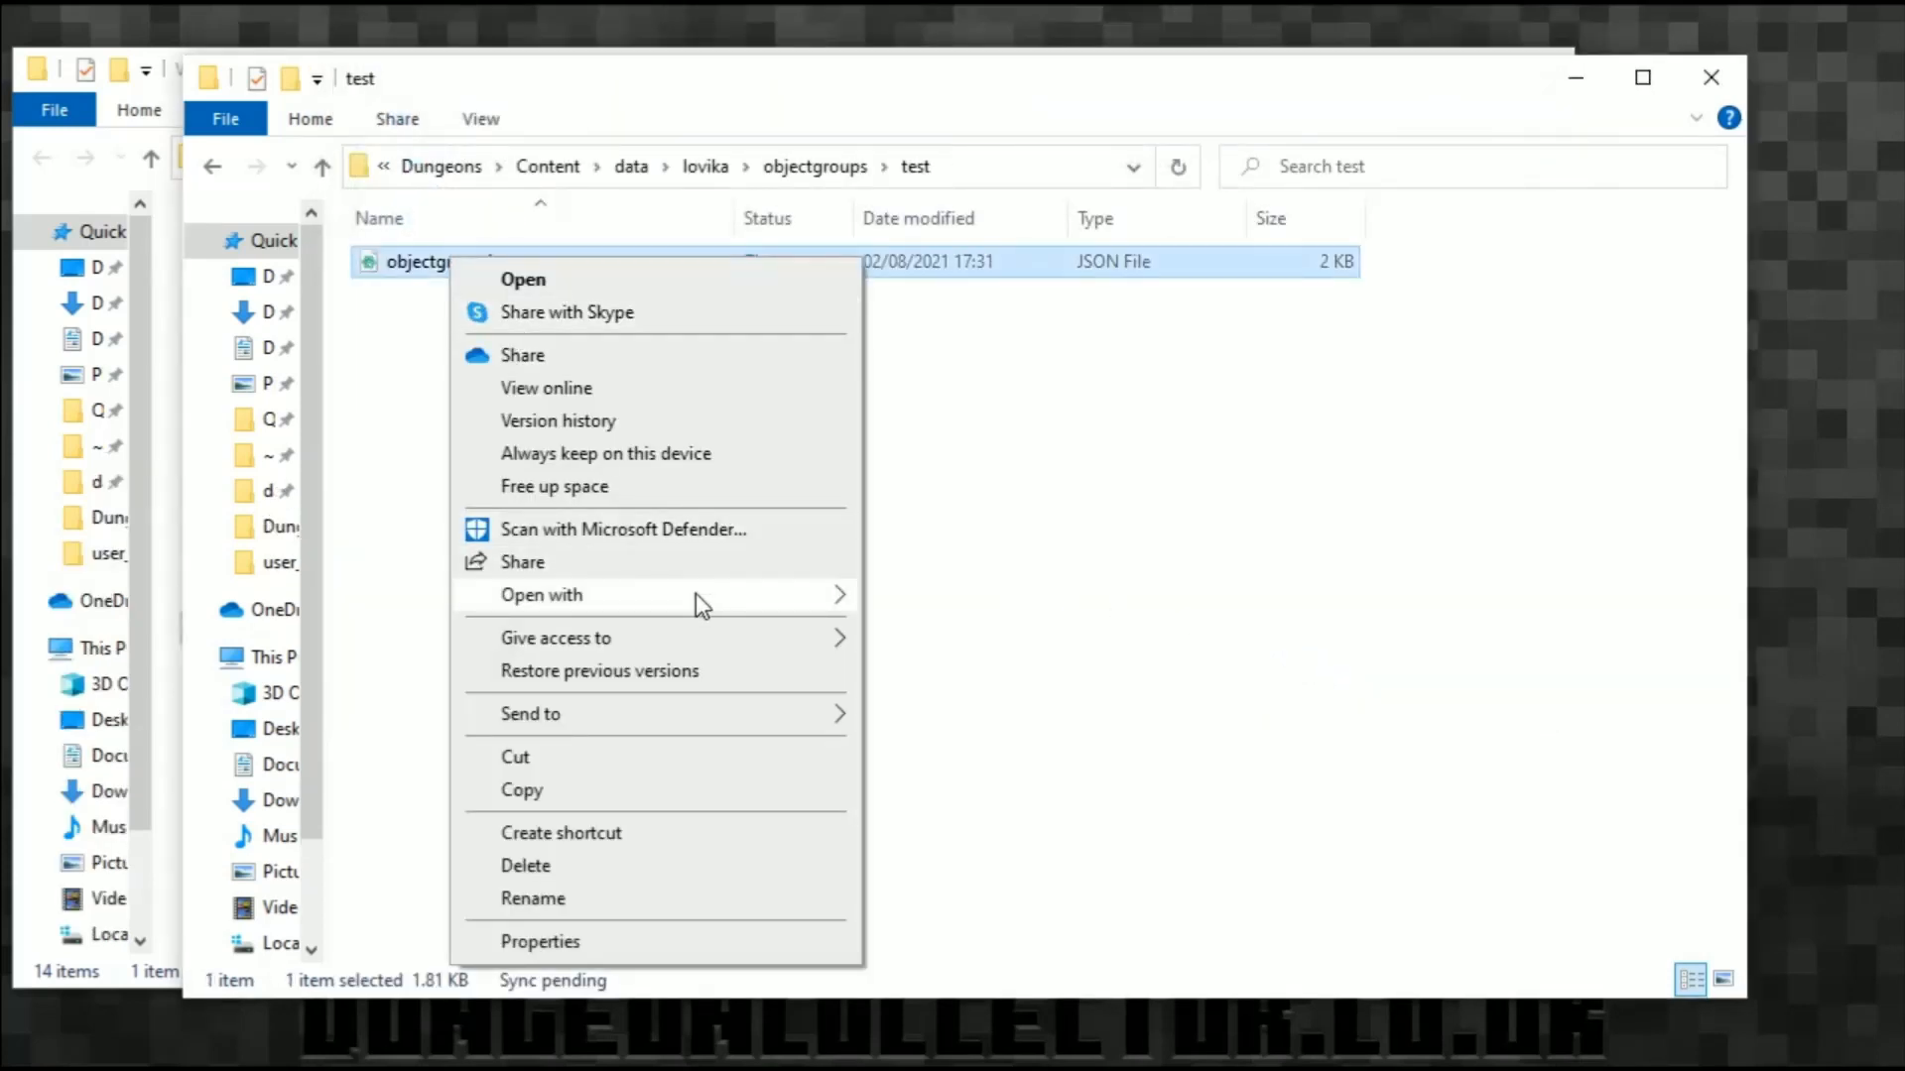
pyautogui.moveTo(695, 593)
pyautogui.click(1044, 623)
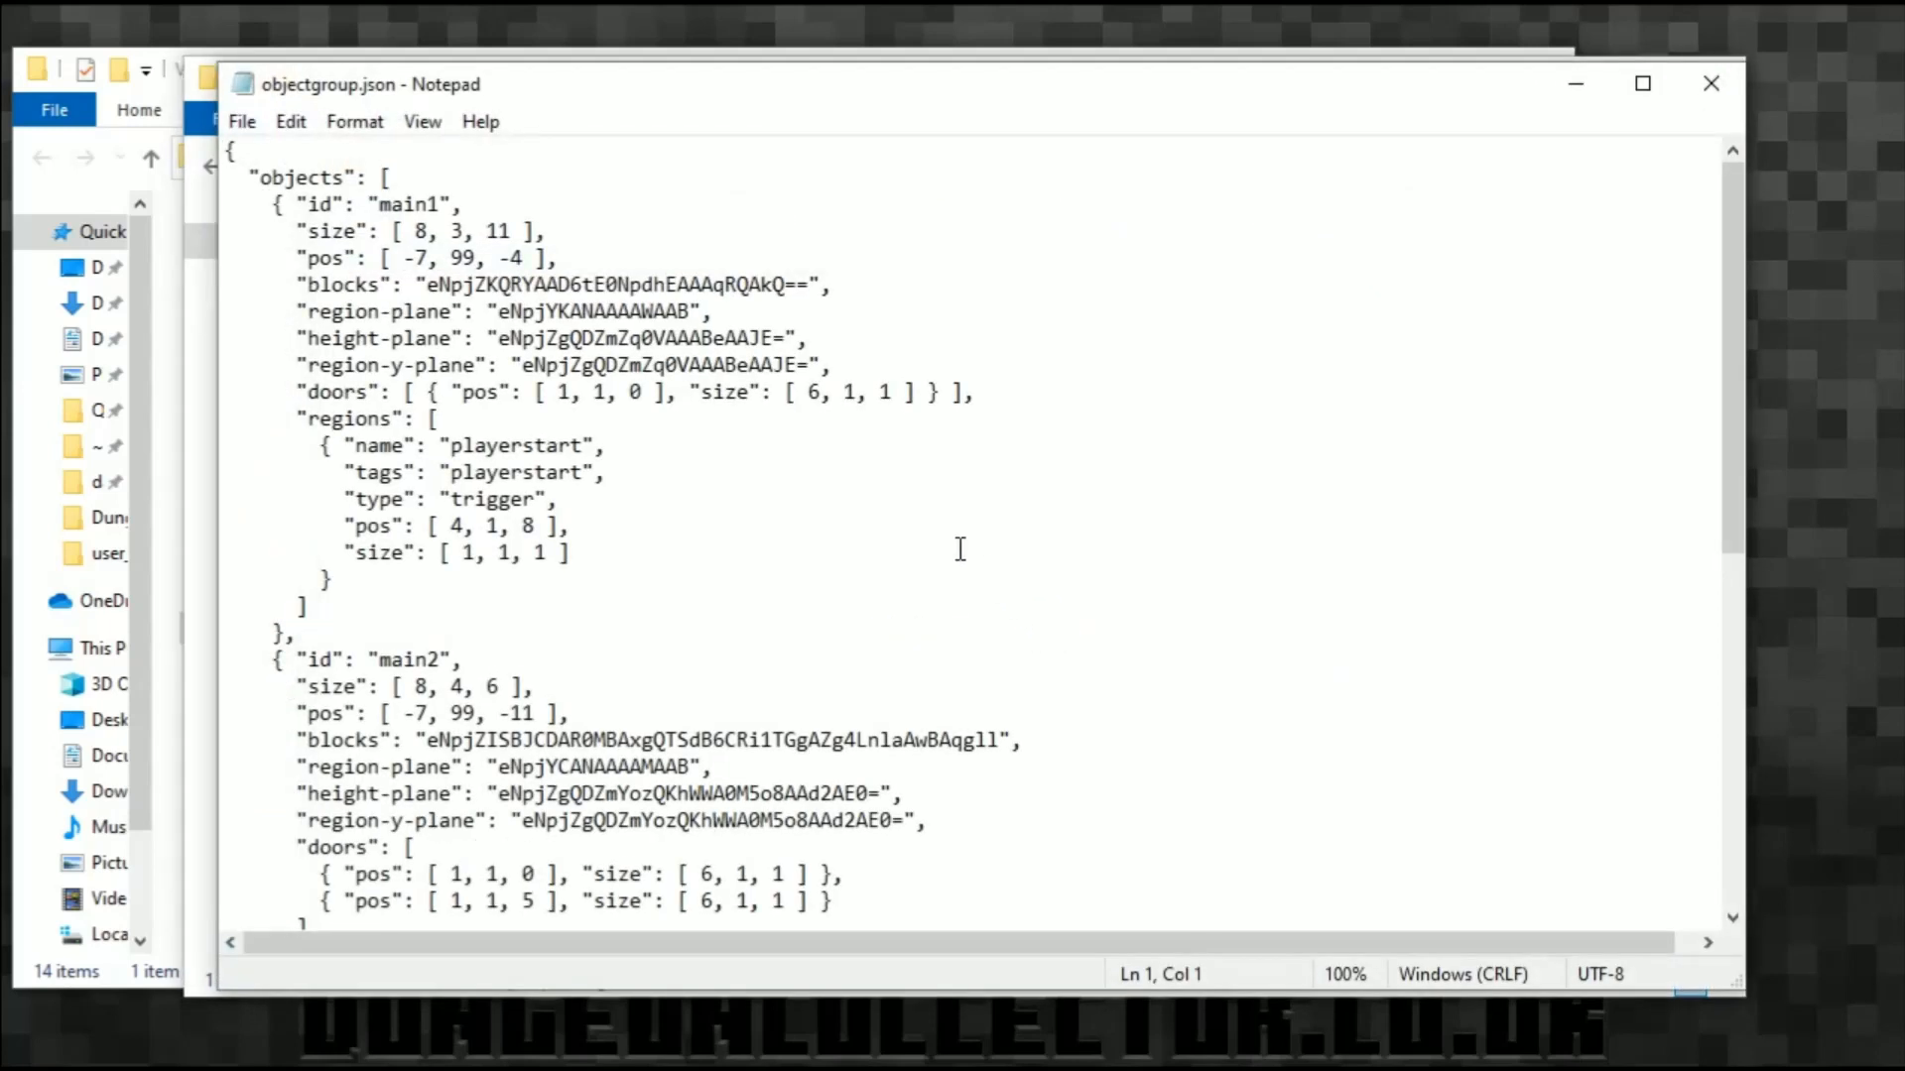
pyautogui.click(522, 453)
pyautogui.scroll(-2, 635, 457)
pyautogui.moveTo(466, 718); pyautogui.dragTo(1081, 744)
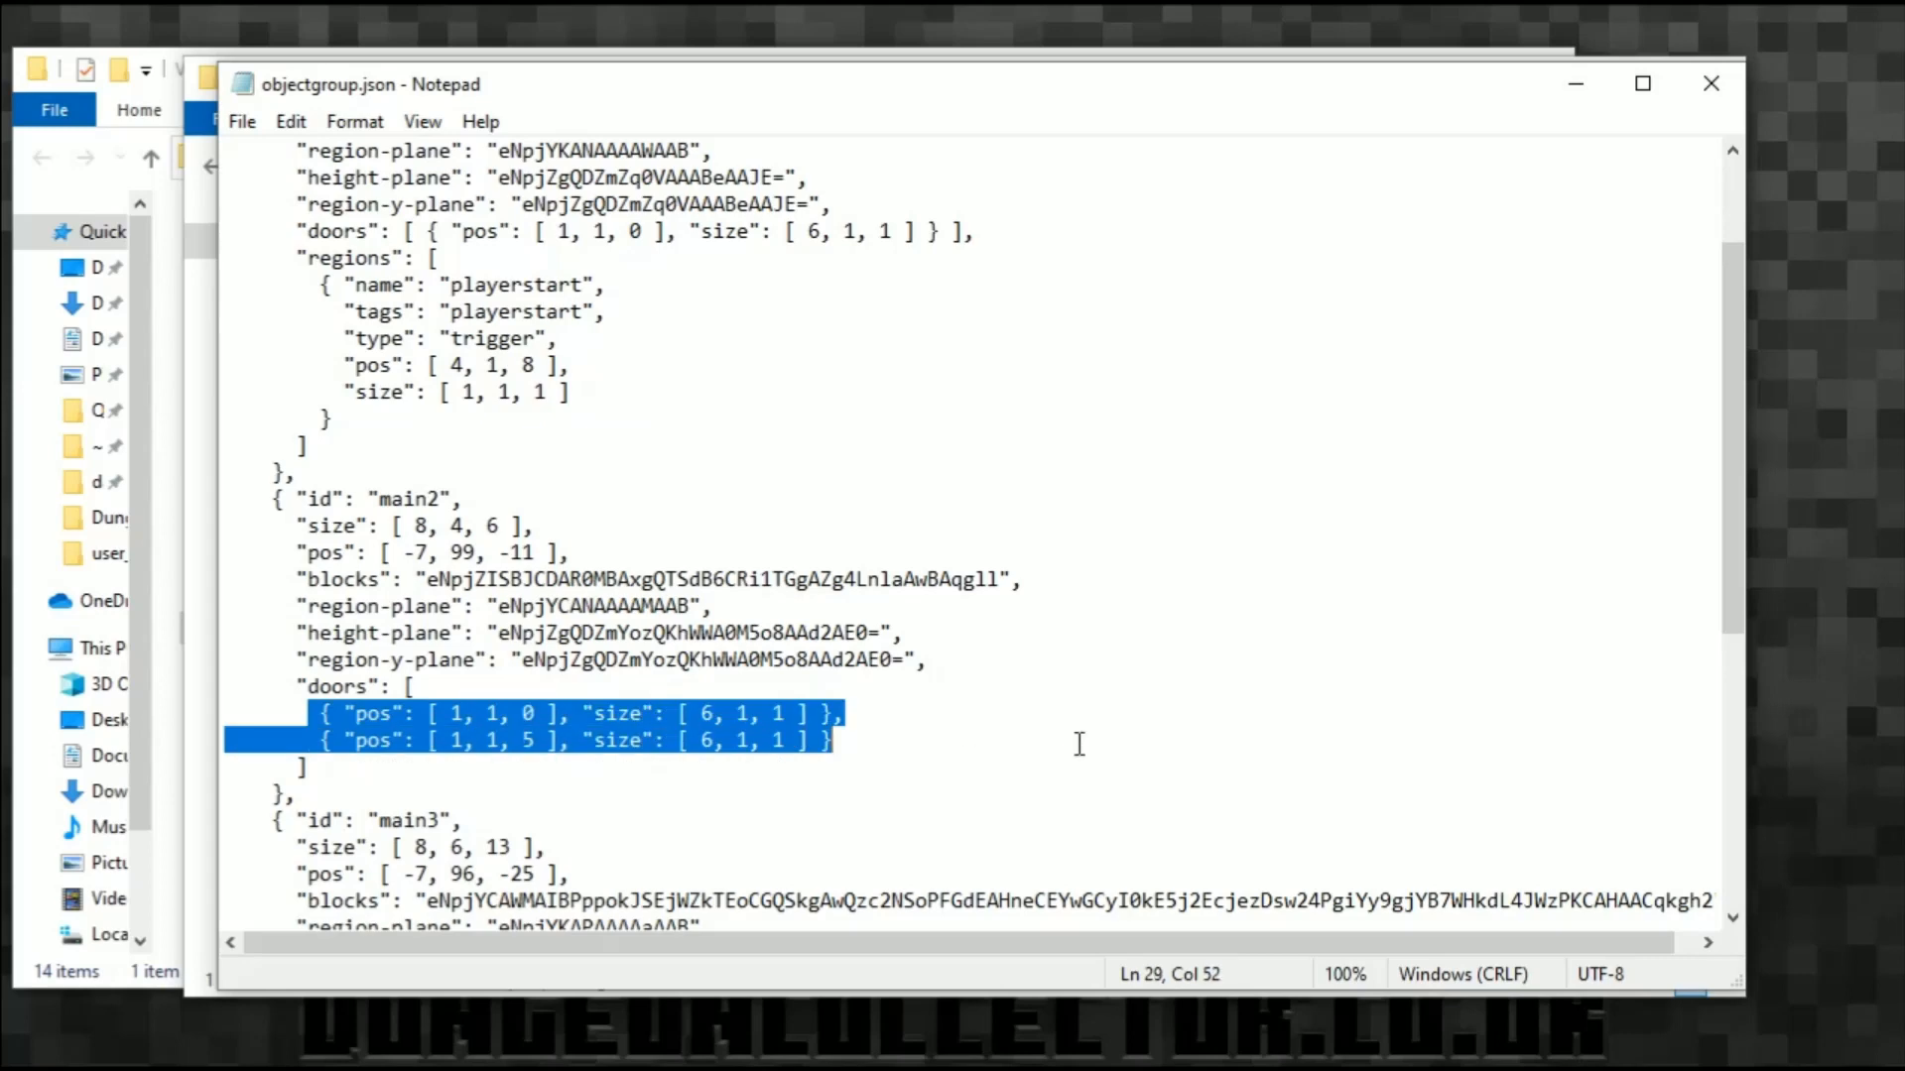
pyautogui.scroll(-5, 541, 541)
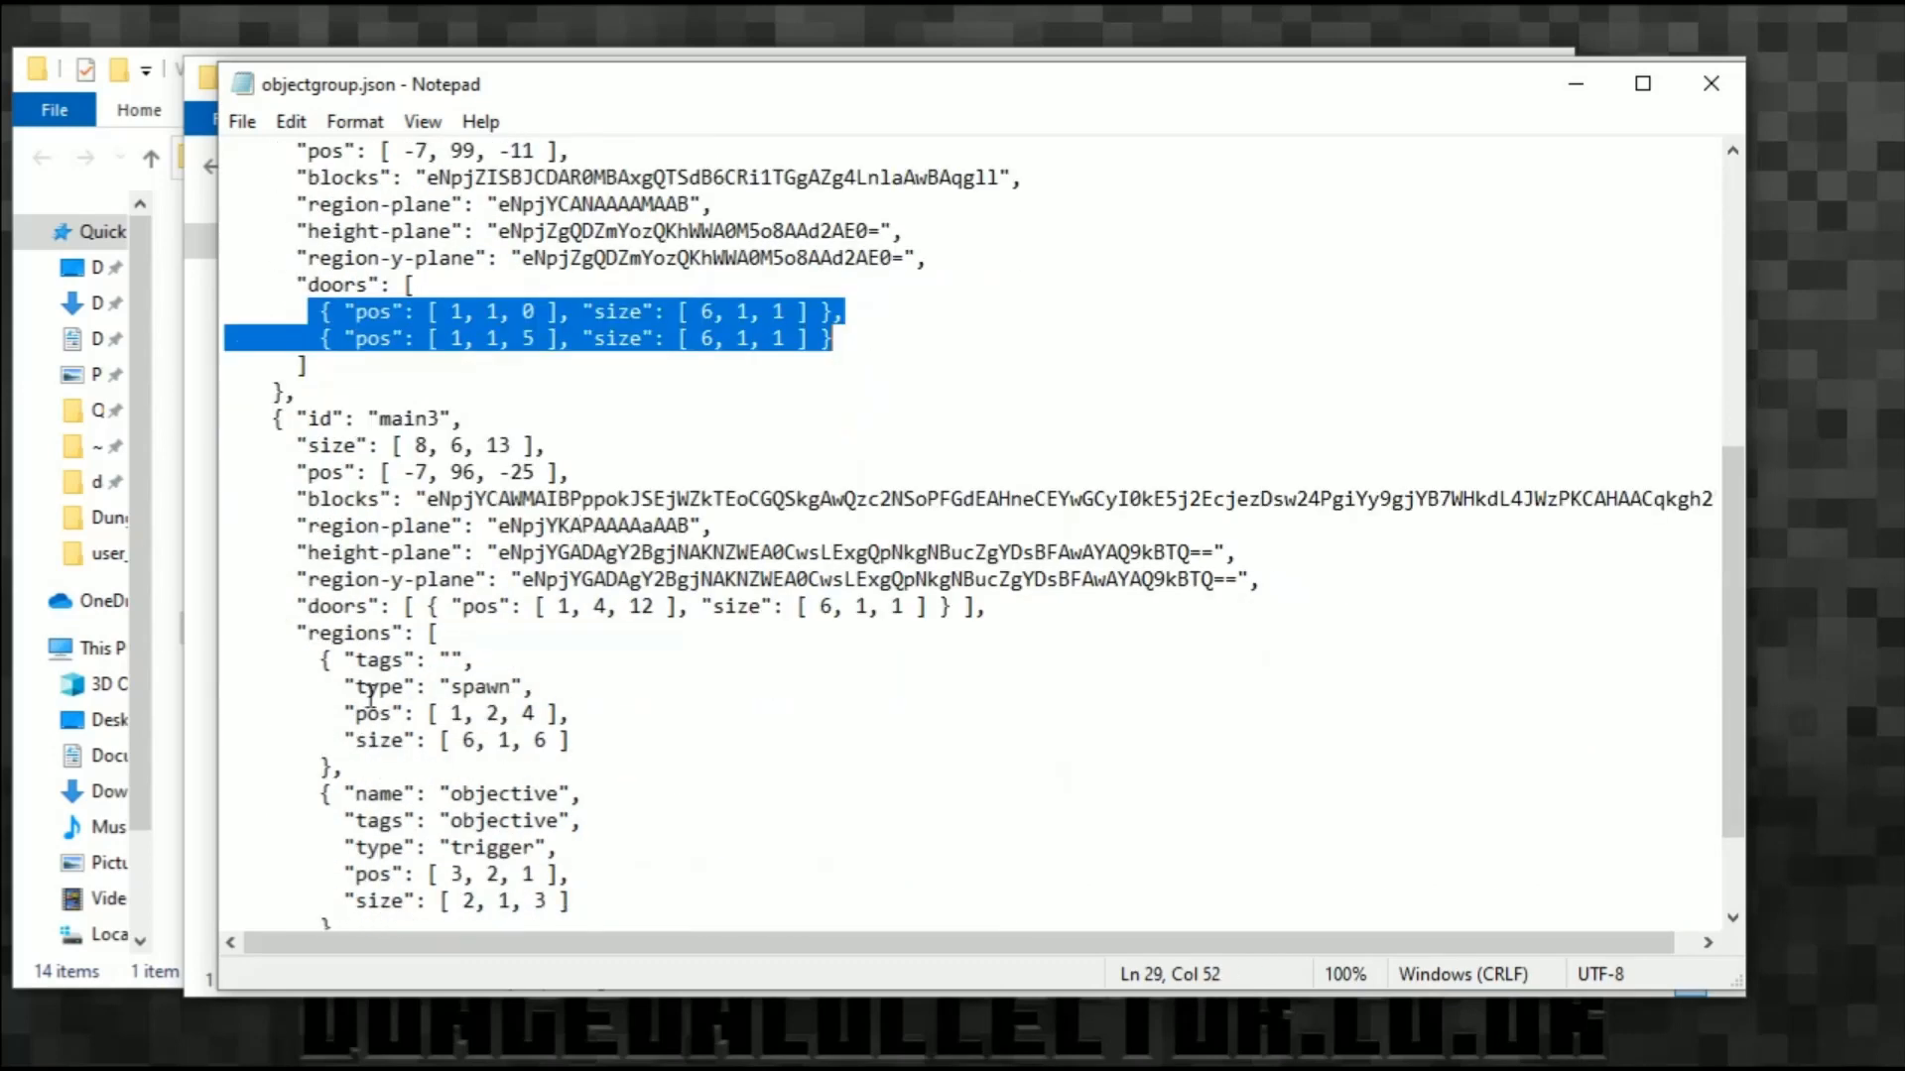
pyautogui.doubleClick(496, 687)
pyautogui.scroll(-2, 615, 620)
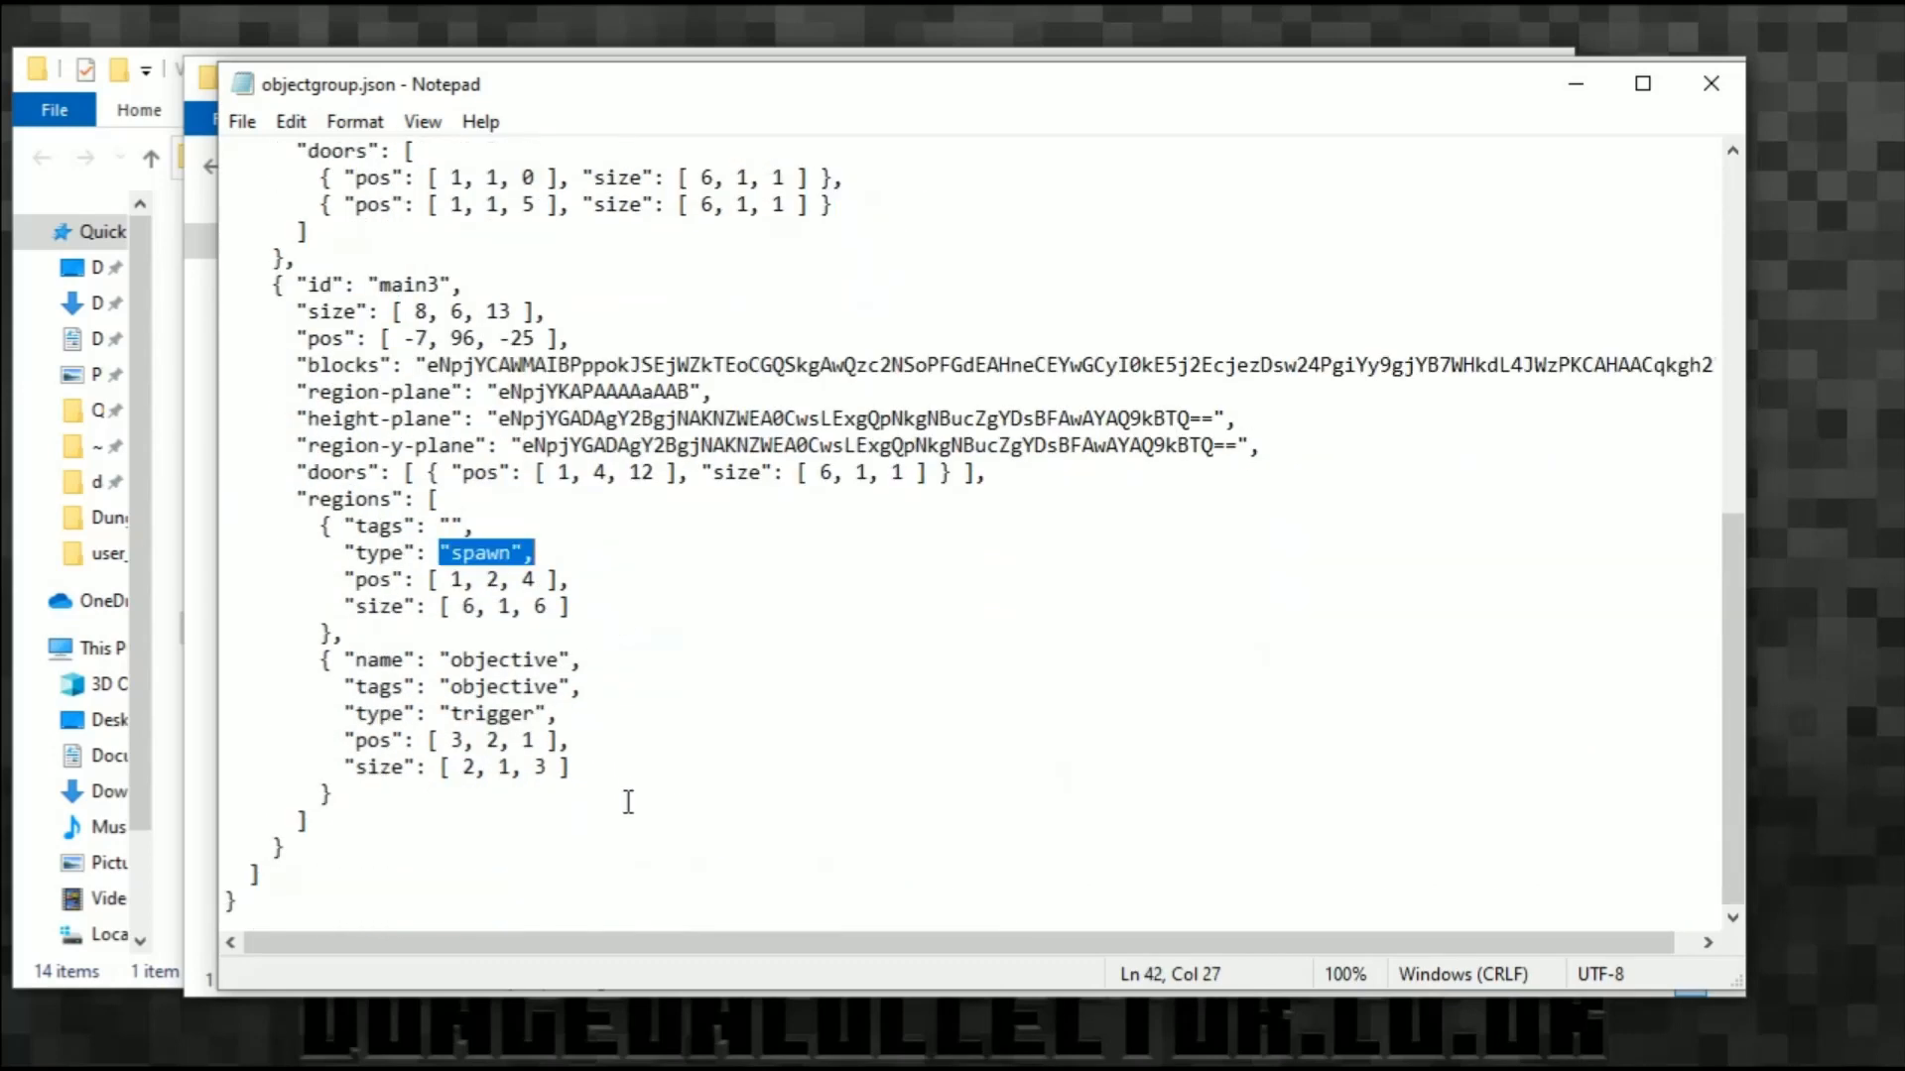
pyautogui.click(515, 660)
pyautogui.doubleClick(515, 660)
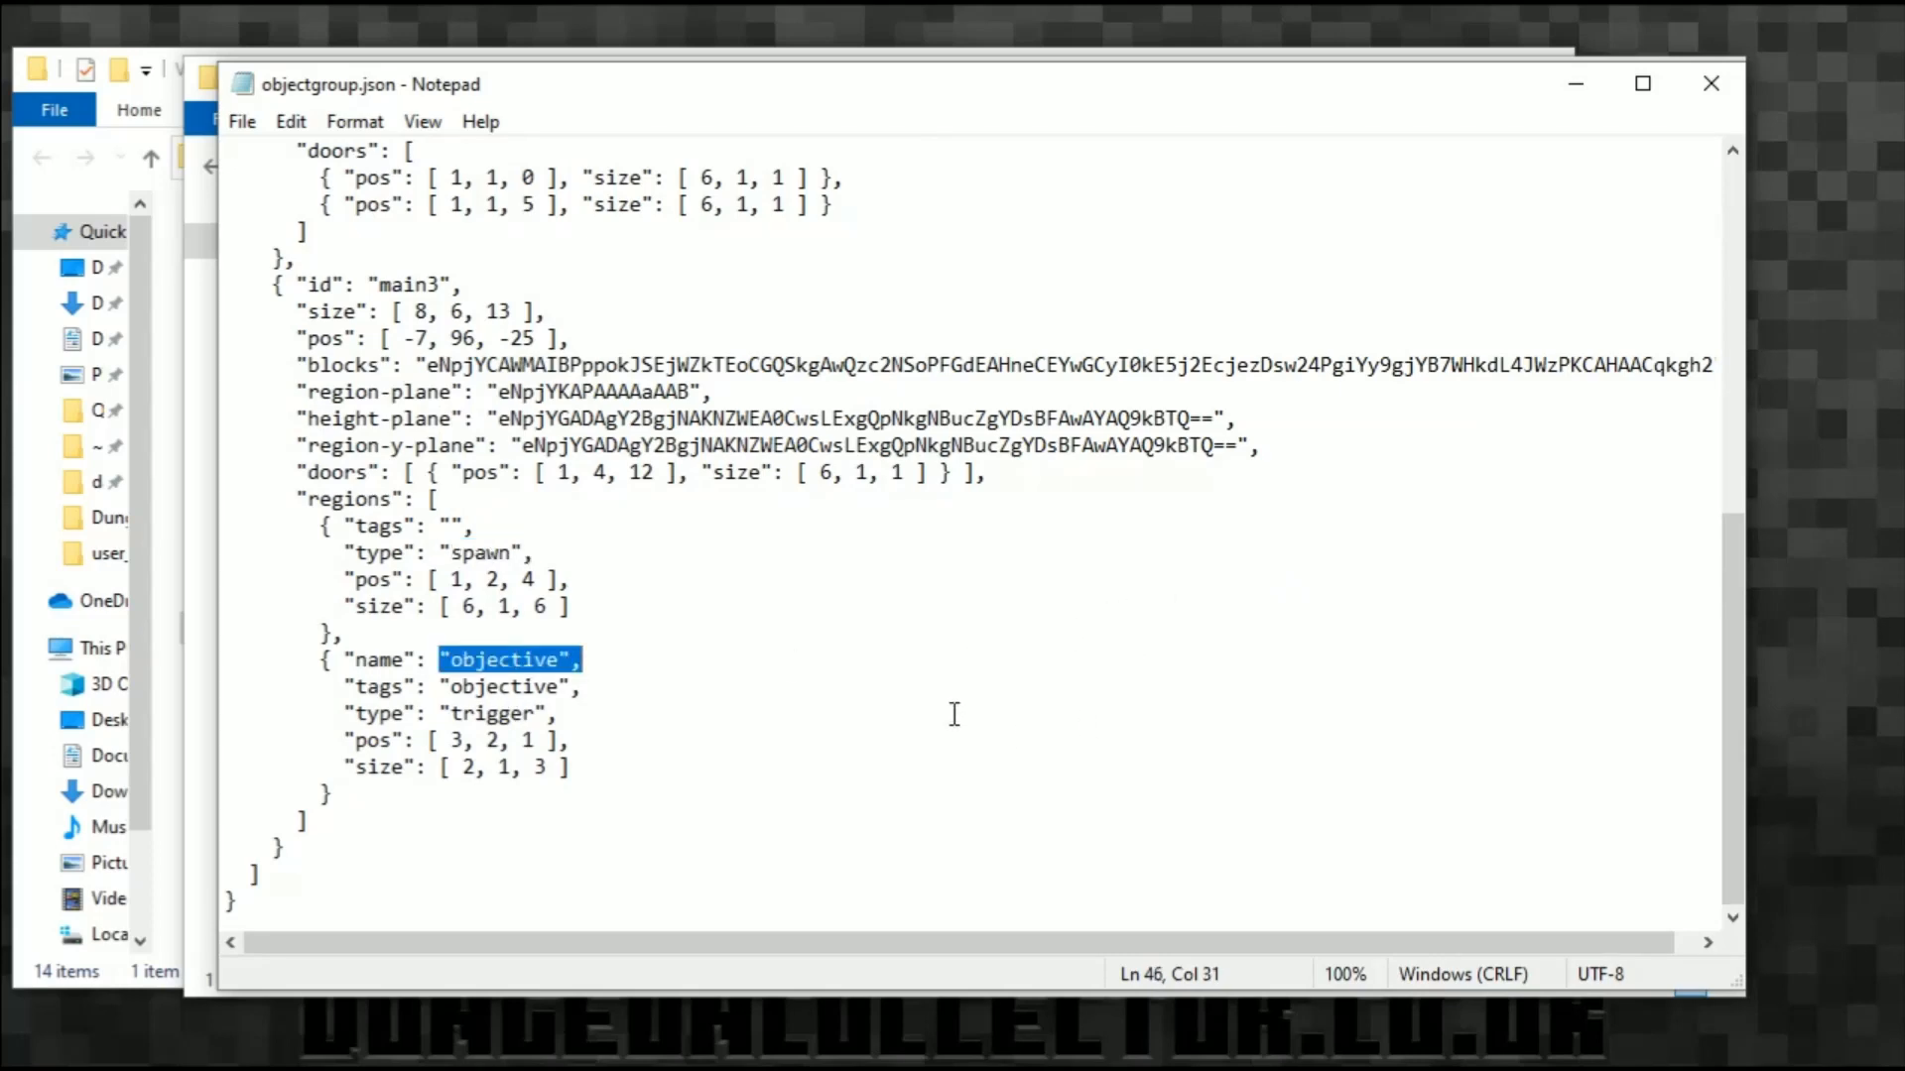
# Step: Compare the doors entries of main1, main2 and main3 in objectgroup.json, and close the file
pyautogui.moveTo(414, 472); pyautogui.dragTo(581, 472)
pyautogui.scroll(3, 900, 710)
pyautogui.scroll(5, 900, 710)
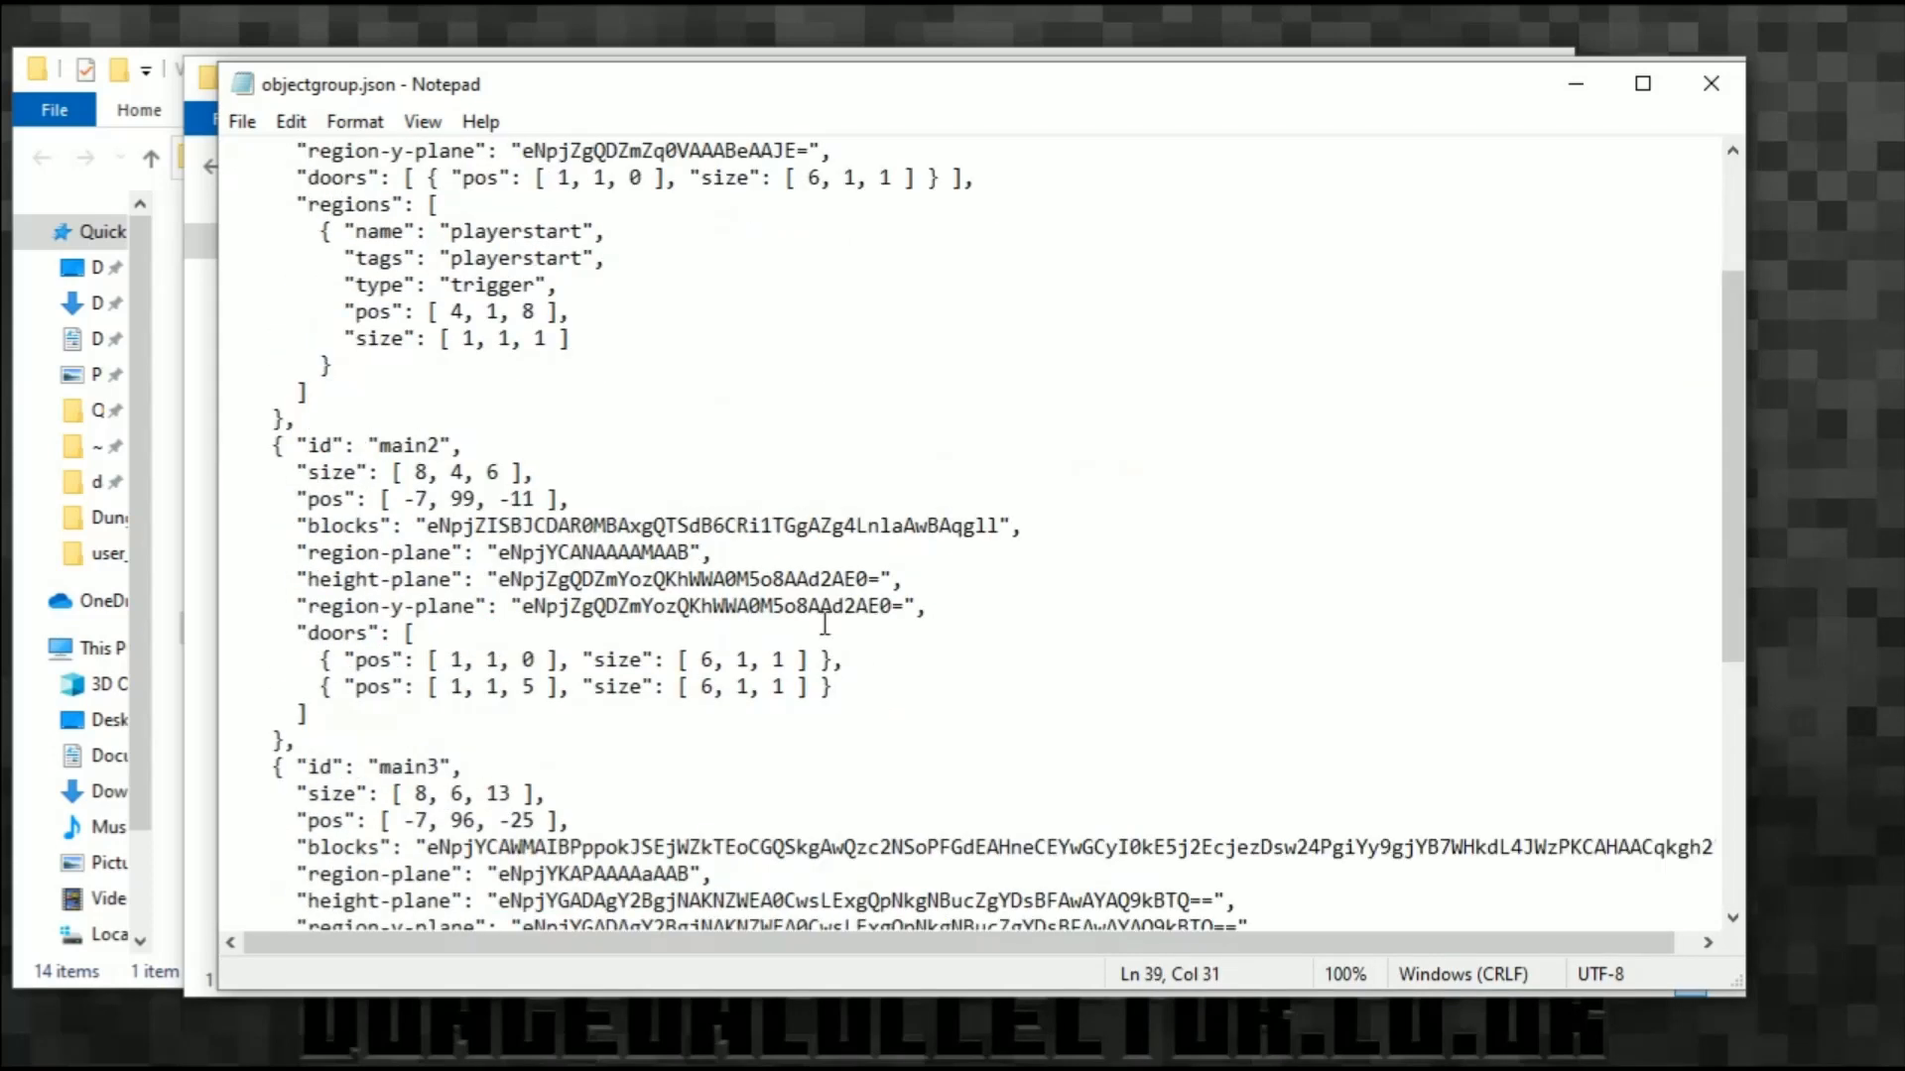
pyautogui.moveTo(440, 339); pyautogui.dragTo(437, 365)
pyautogui.scroll(1, 980, 665)
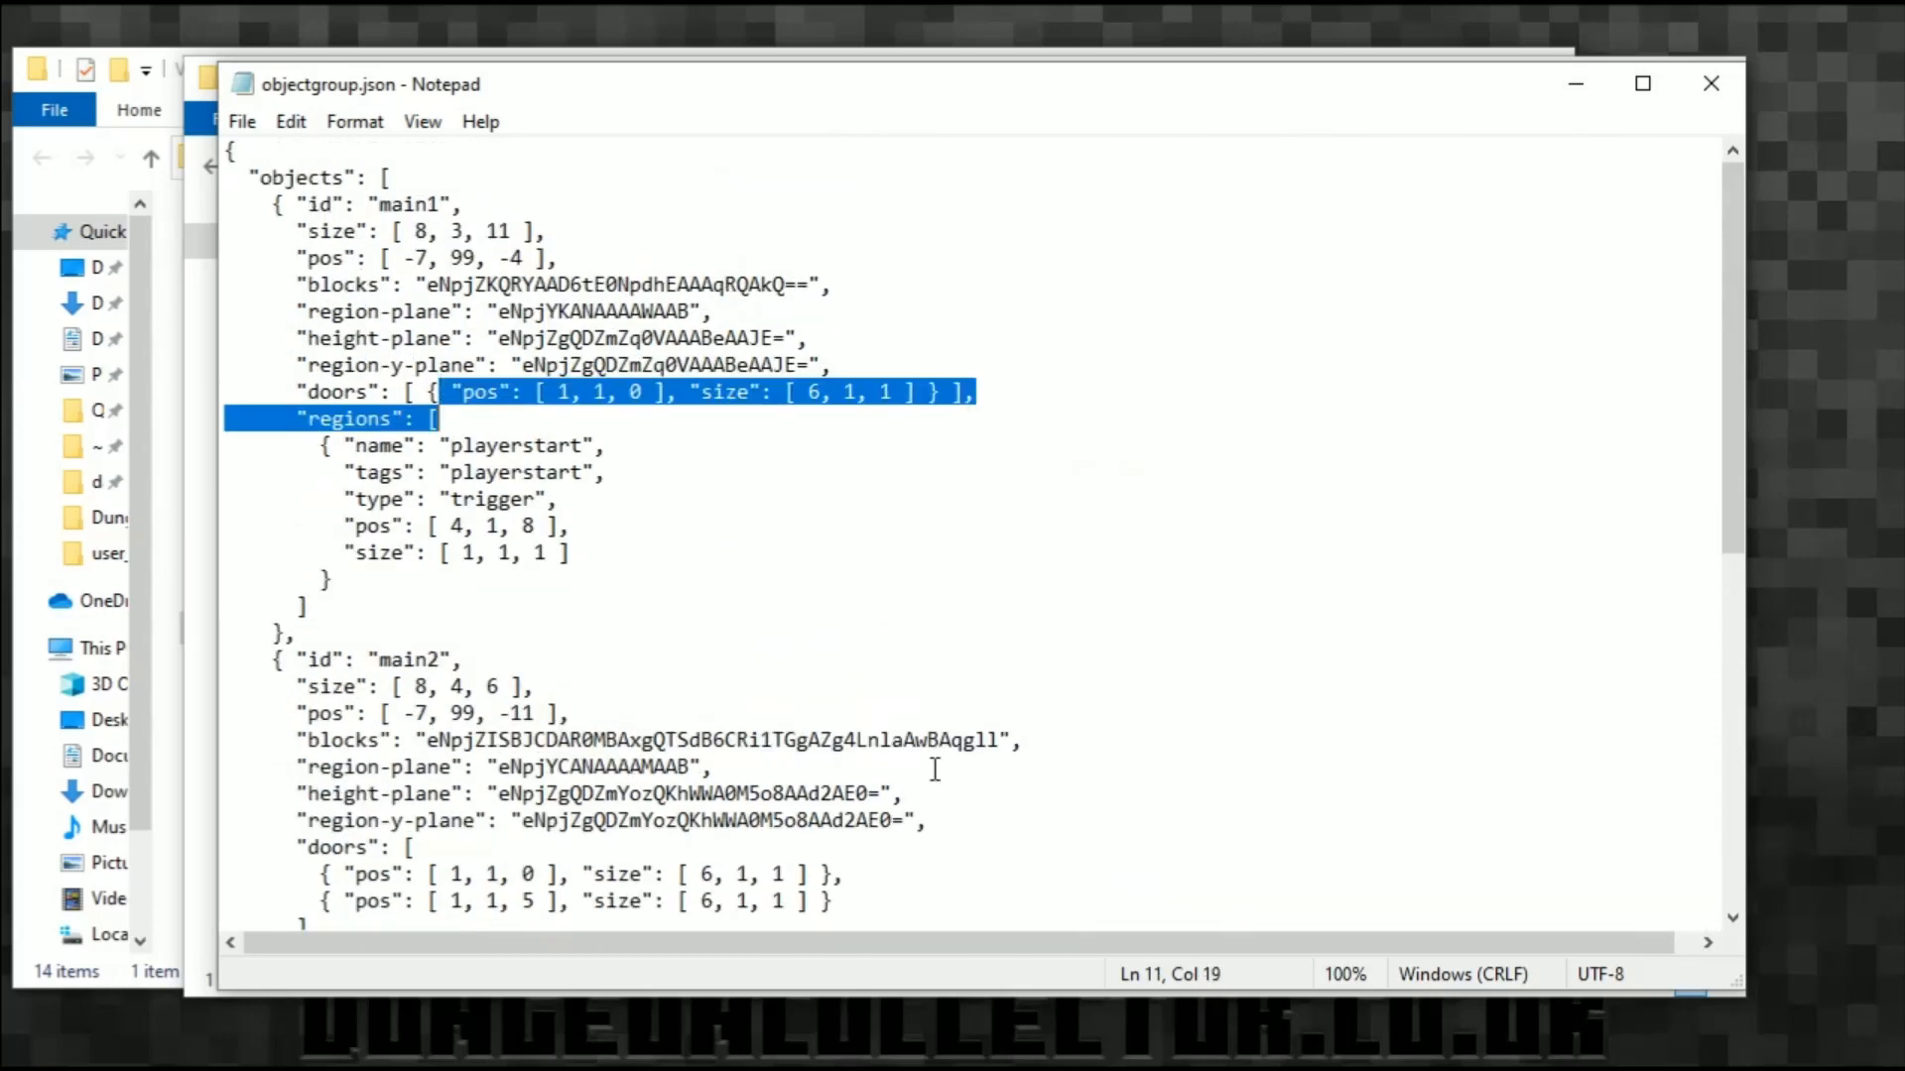
pyautogui.scroll(-9, 936, 712)
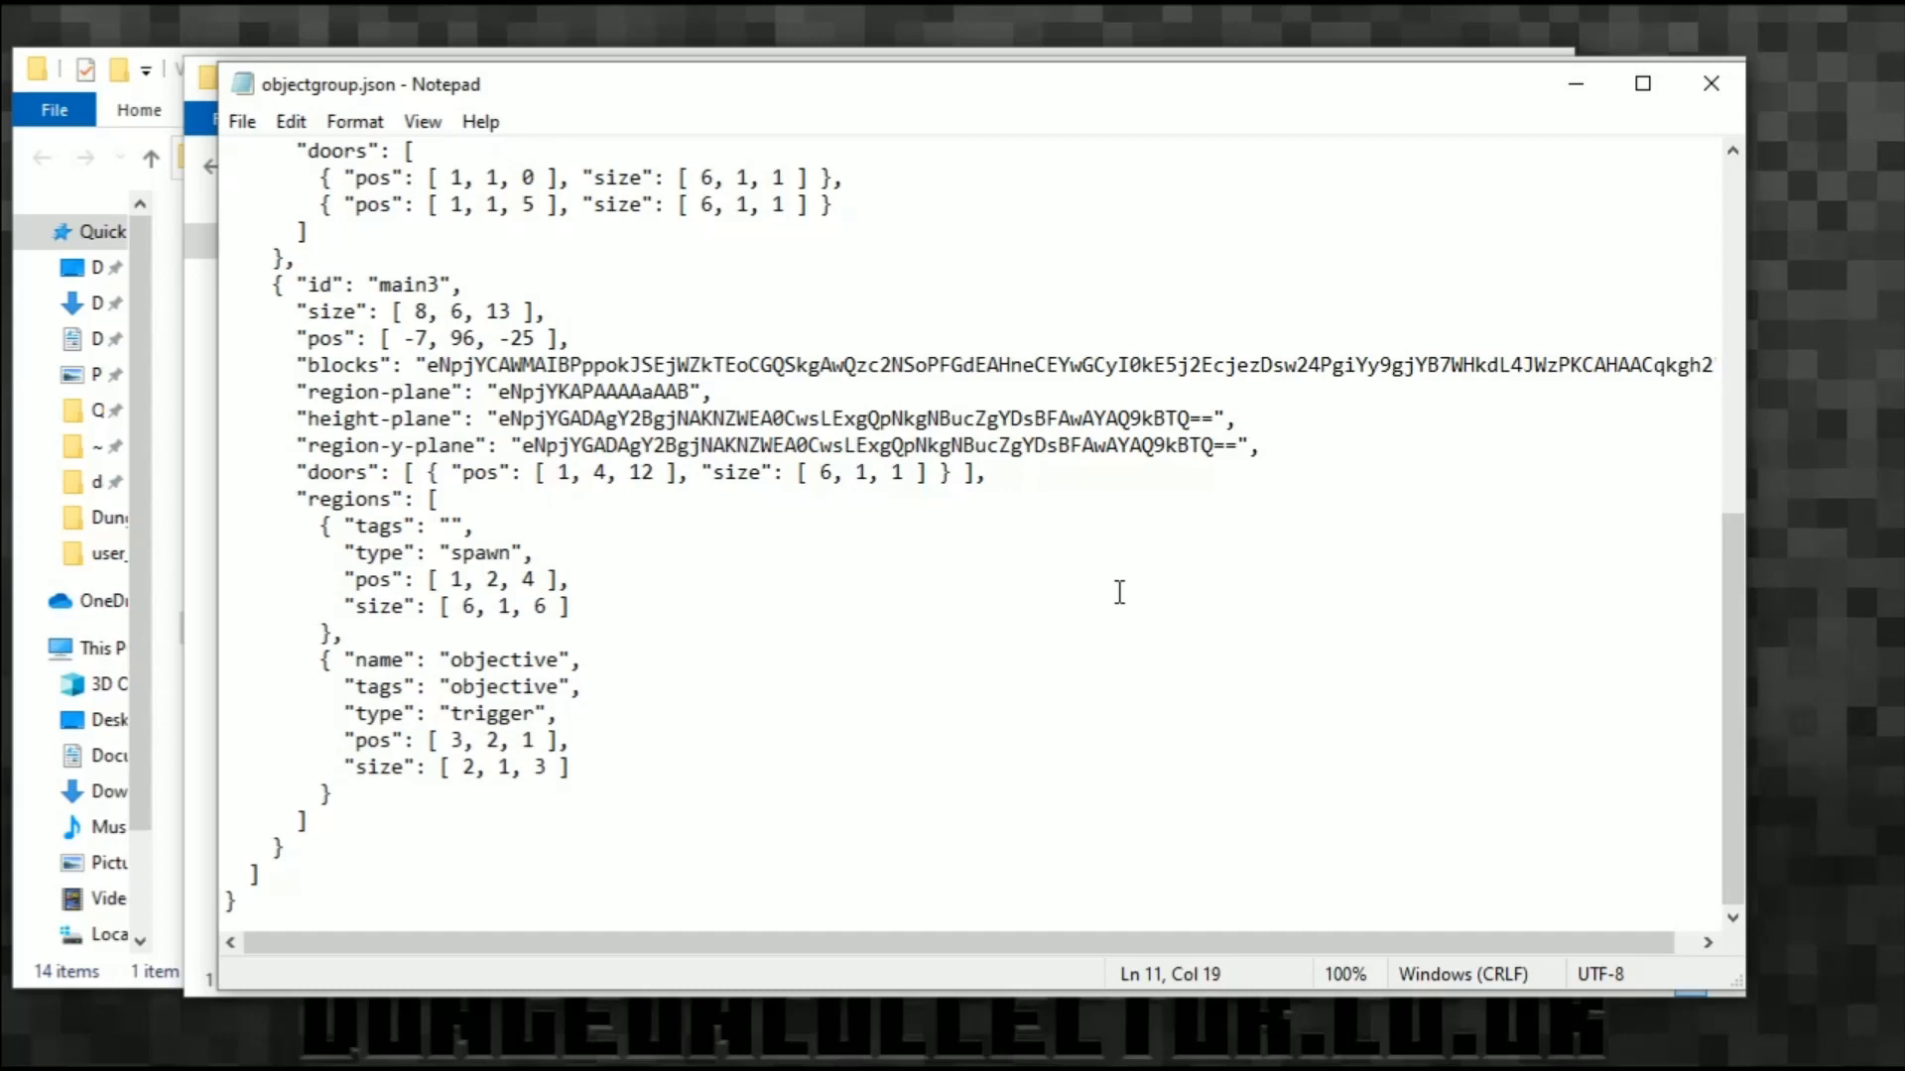
pyautogui.scroll(2, 759, 561)
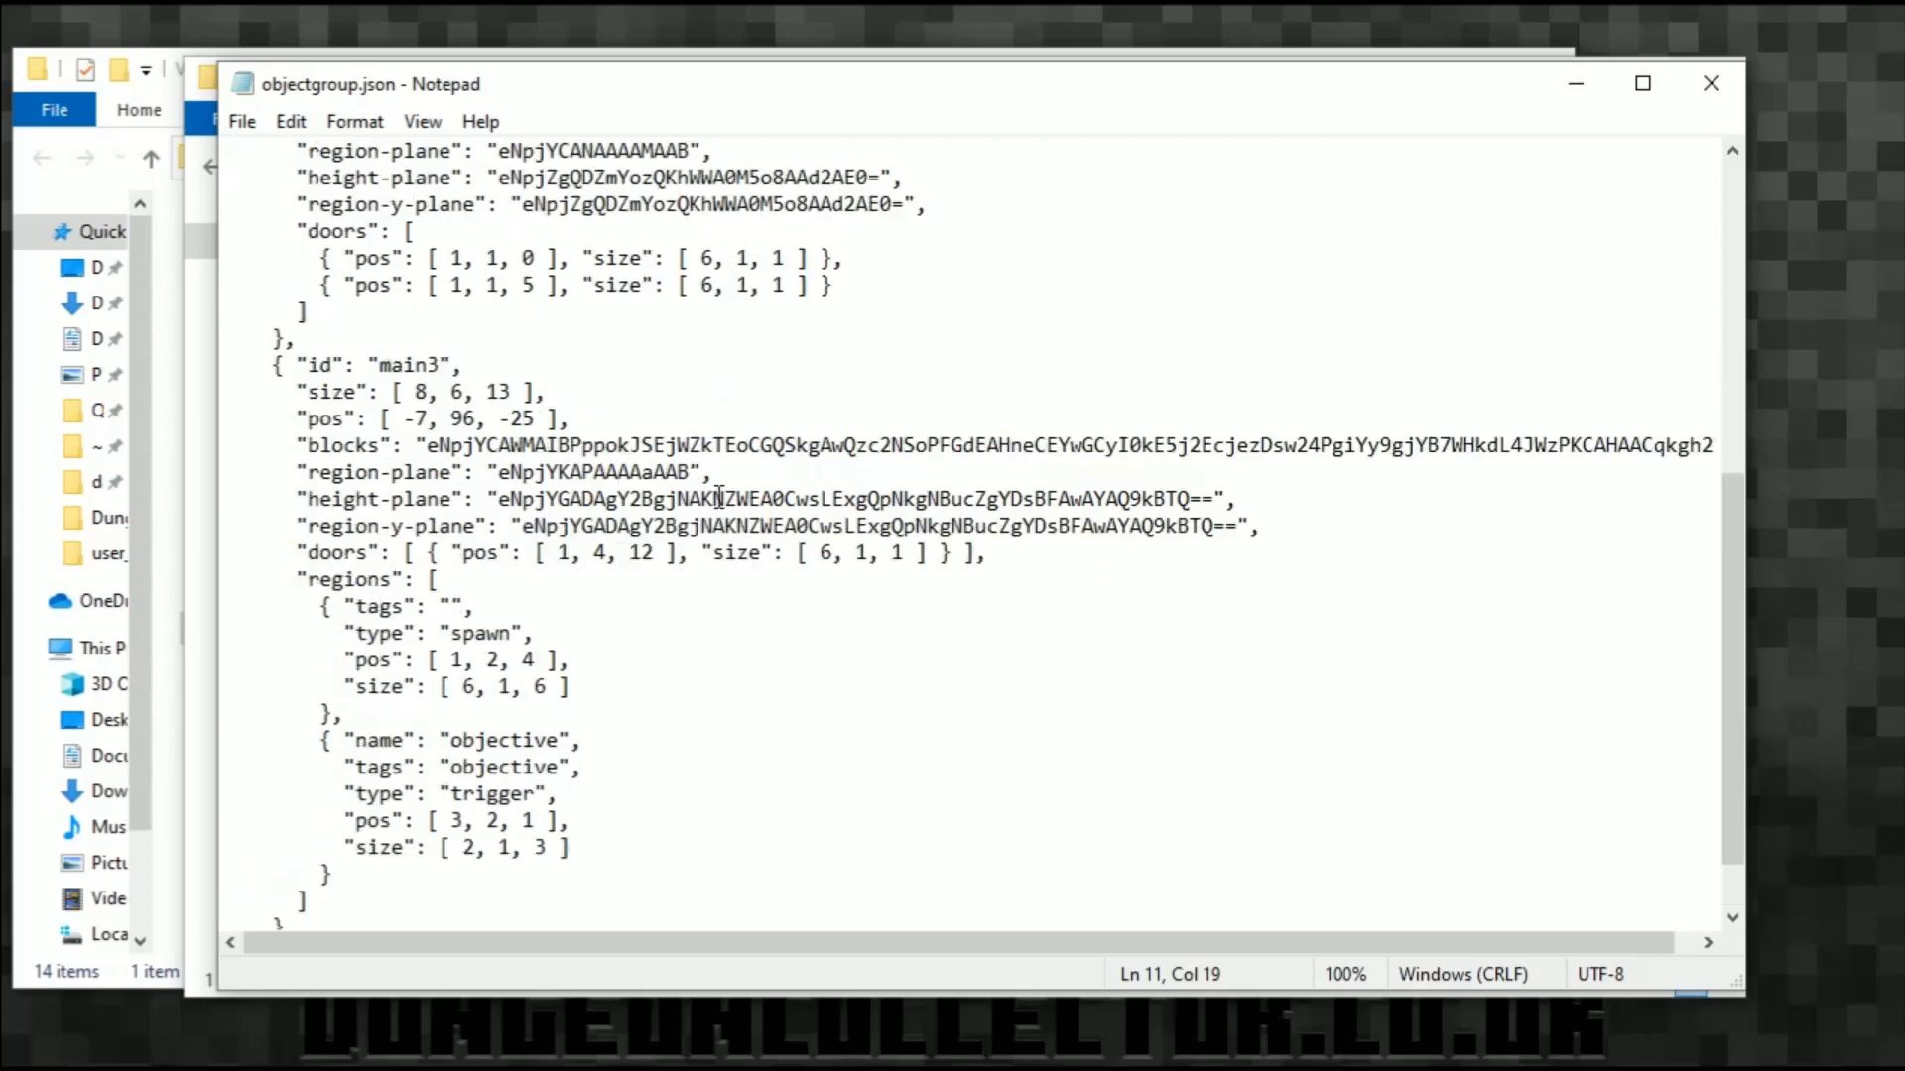
pyautogui.scroll(2, 643, 437)
pyautogui.moveTo(393, 473); pyautogui.dragTo(241, 464)
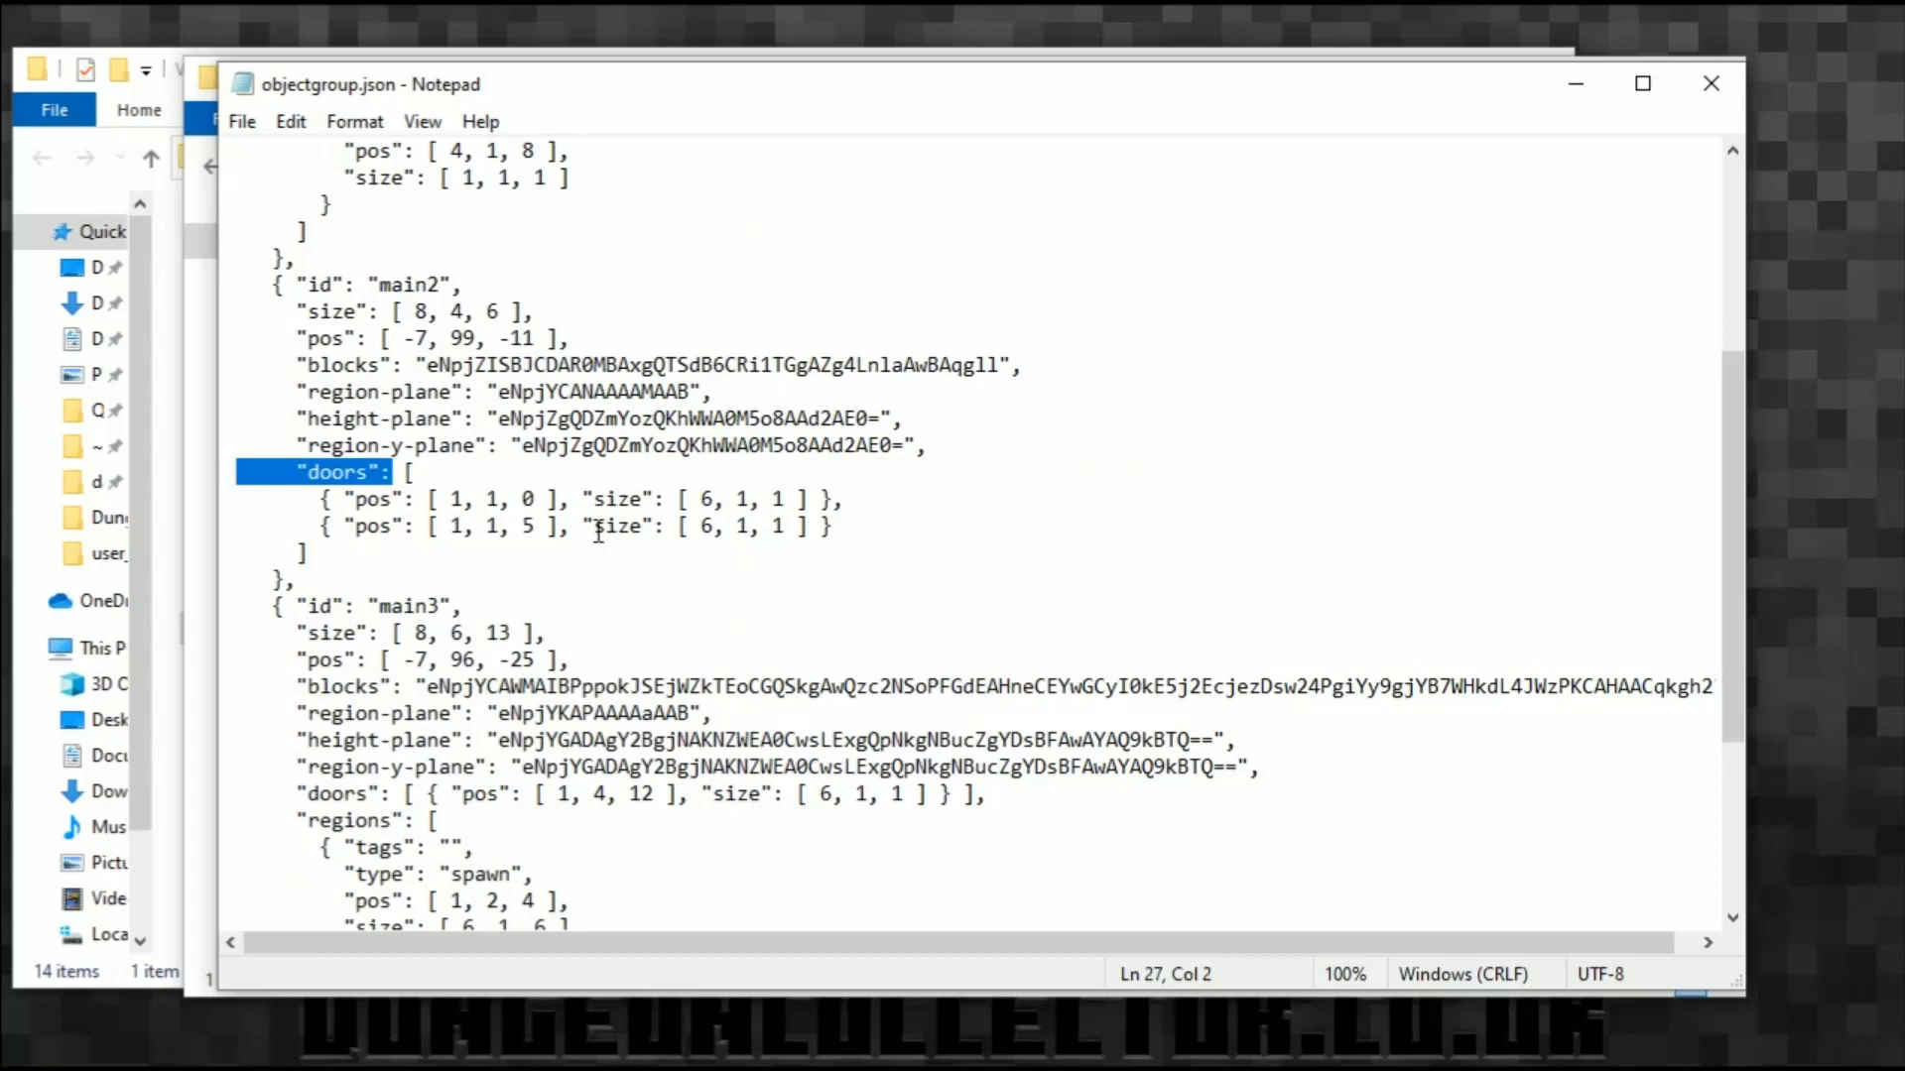
pyautogui.scroll(-4, 541, 605)
pyautogui.scroll(9, 575, 650)
pyautogui.scroll(-8, 558, 674)
pyautogui.scroll(7, 582, 659)
pyautogui.scroll(1, 585, 660)
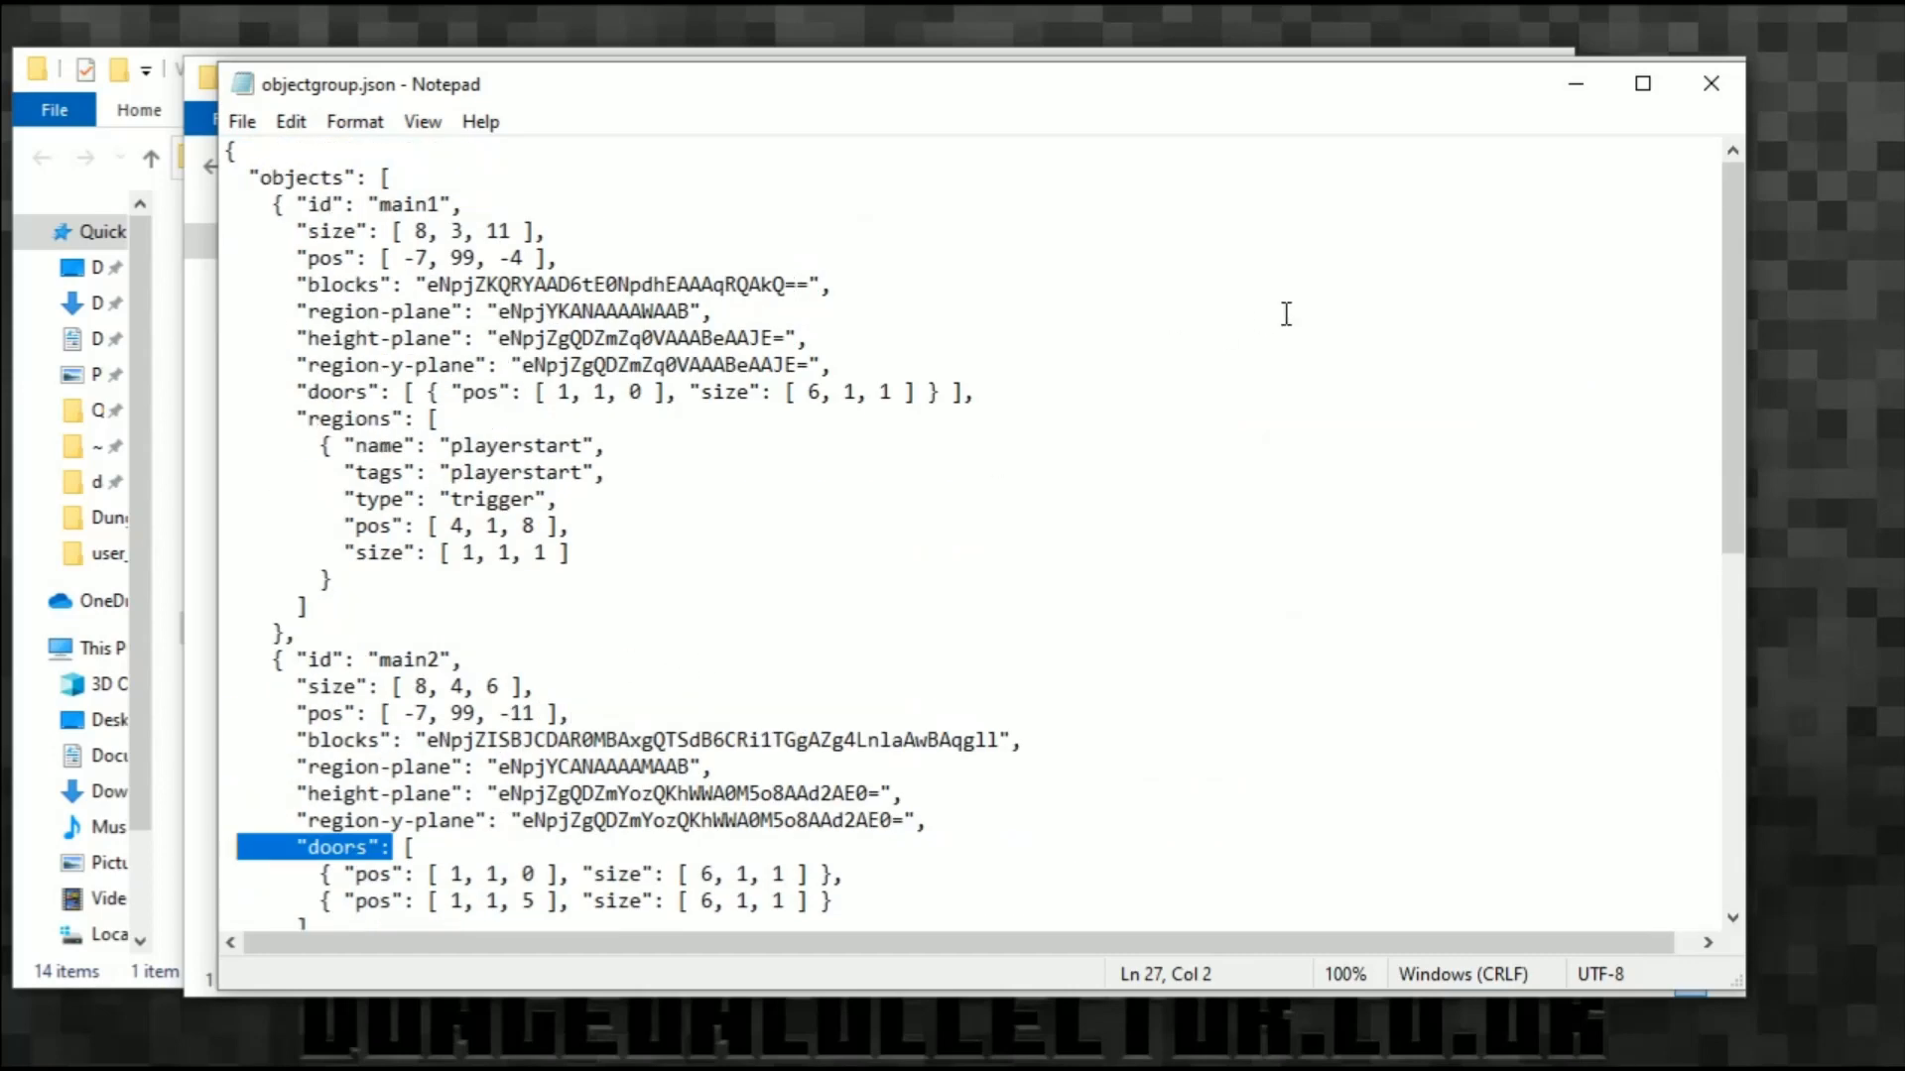
pyautogui.click(1719, 81)
# Step: Go back up to the lovika folder, open levels, and create a new text document there
pyautogui.click(809, 166)
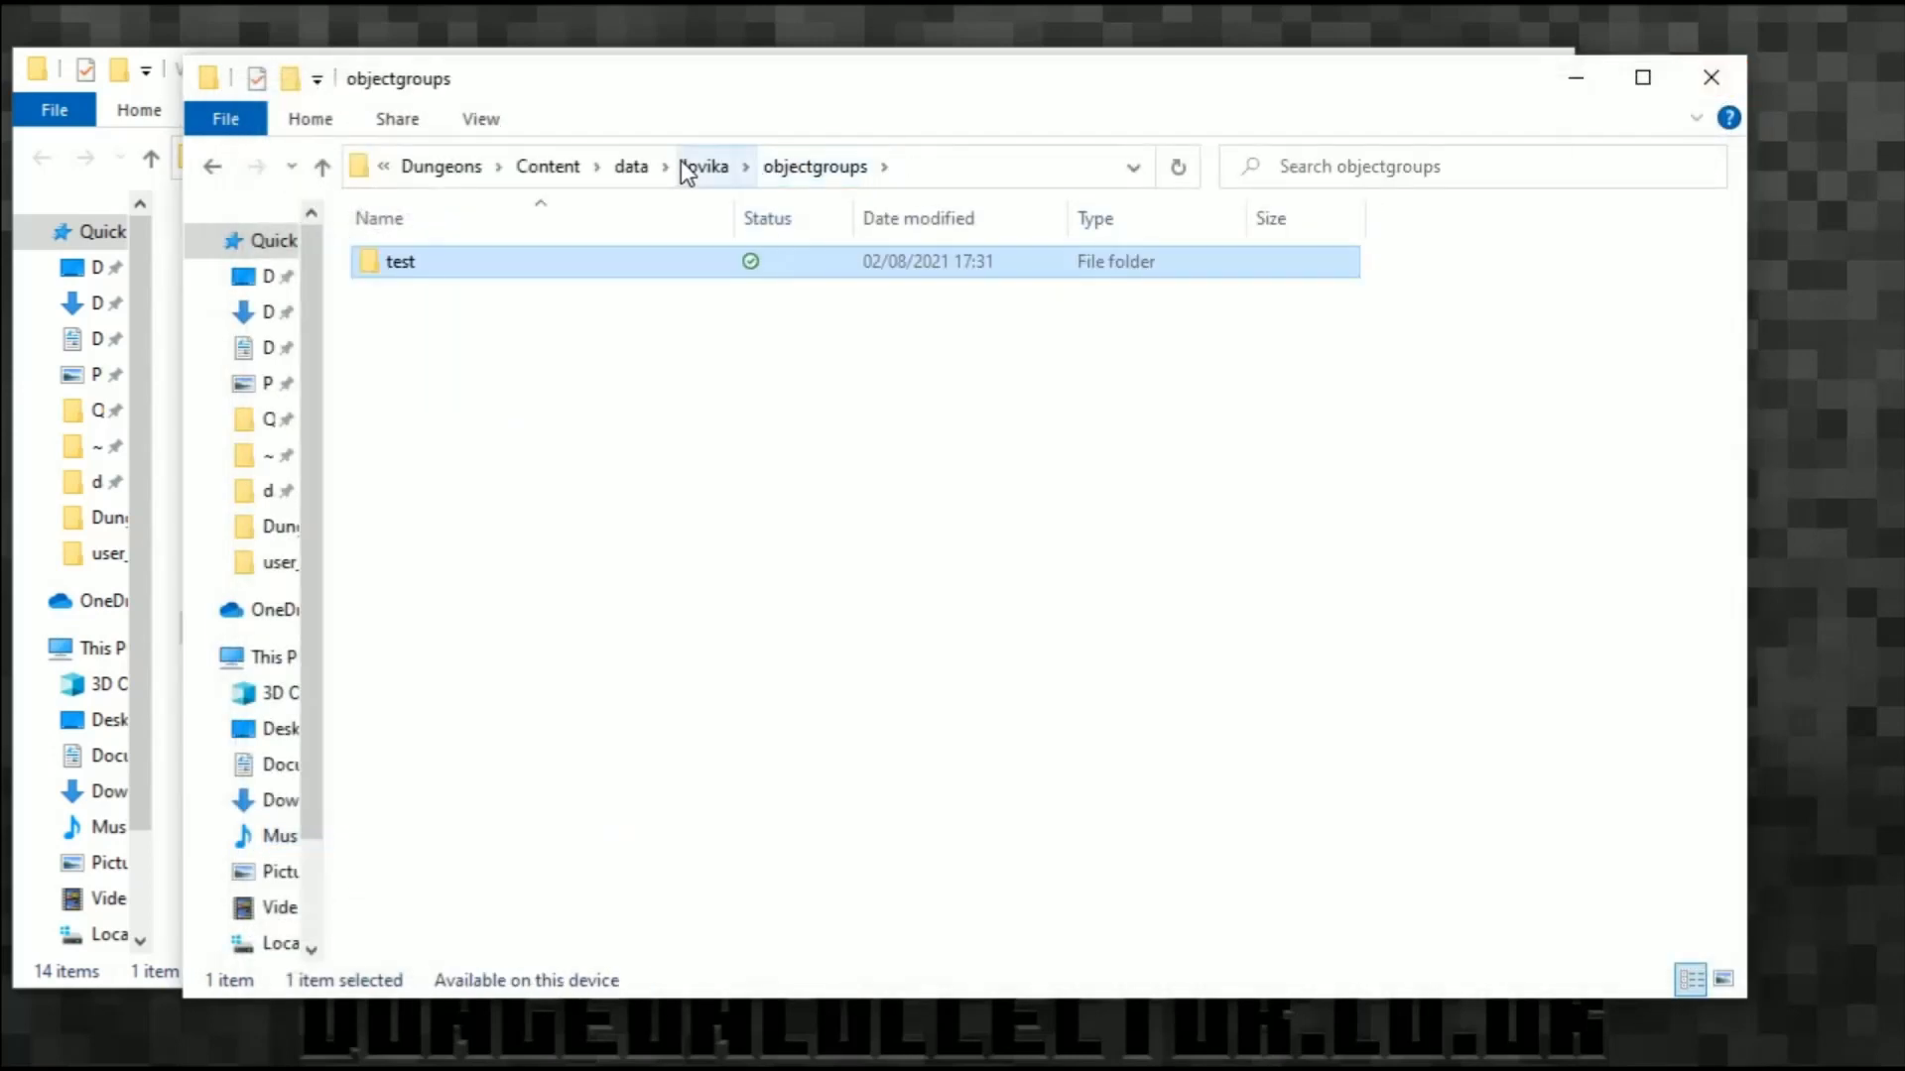
pyautogui.click(699, 166)
pyautogui.doubleClick(468, 264)
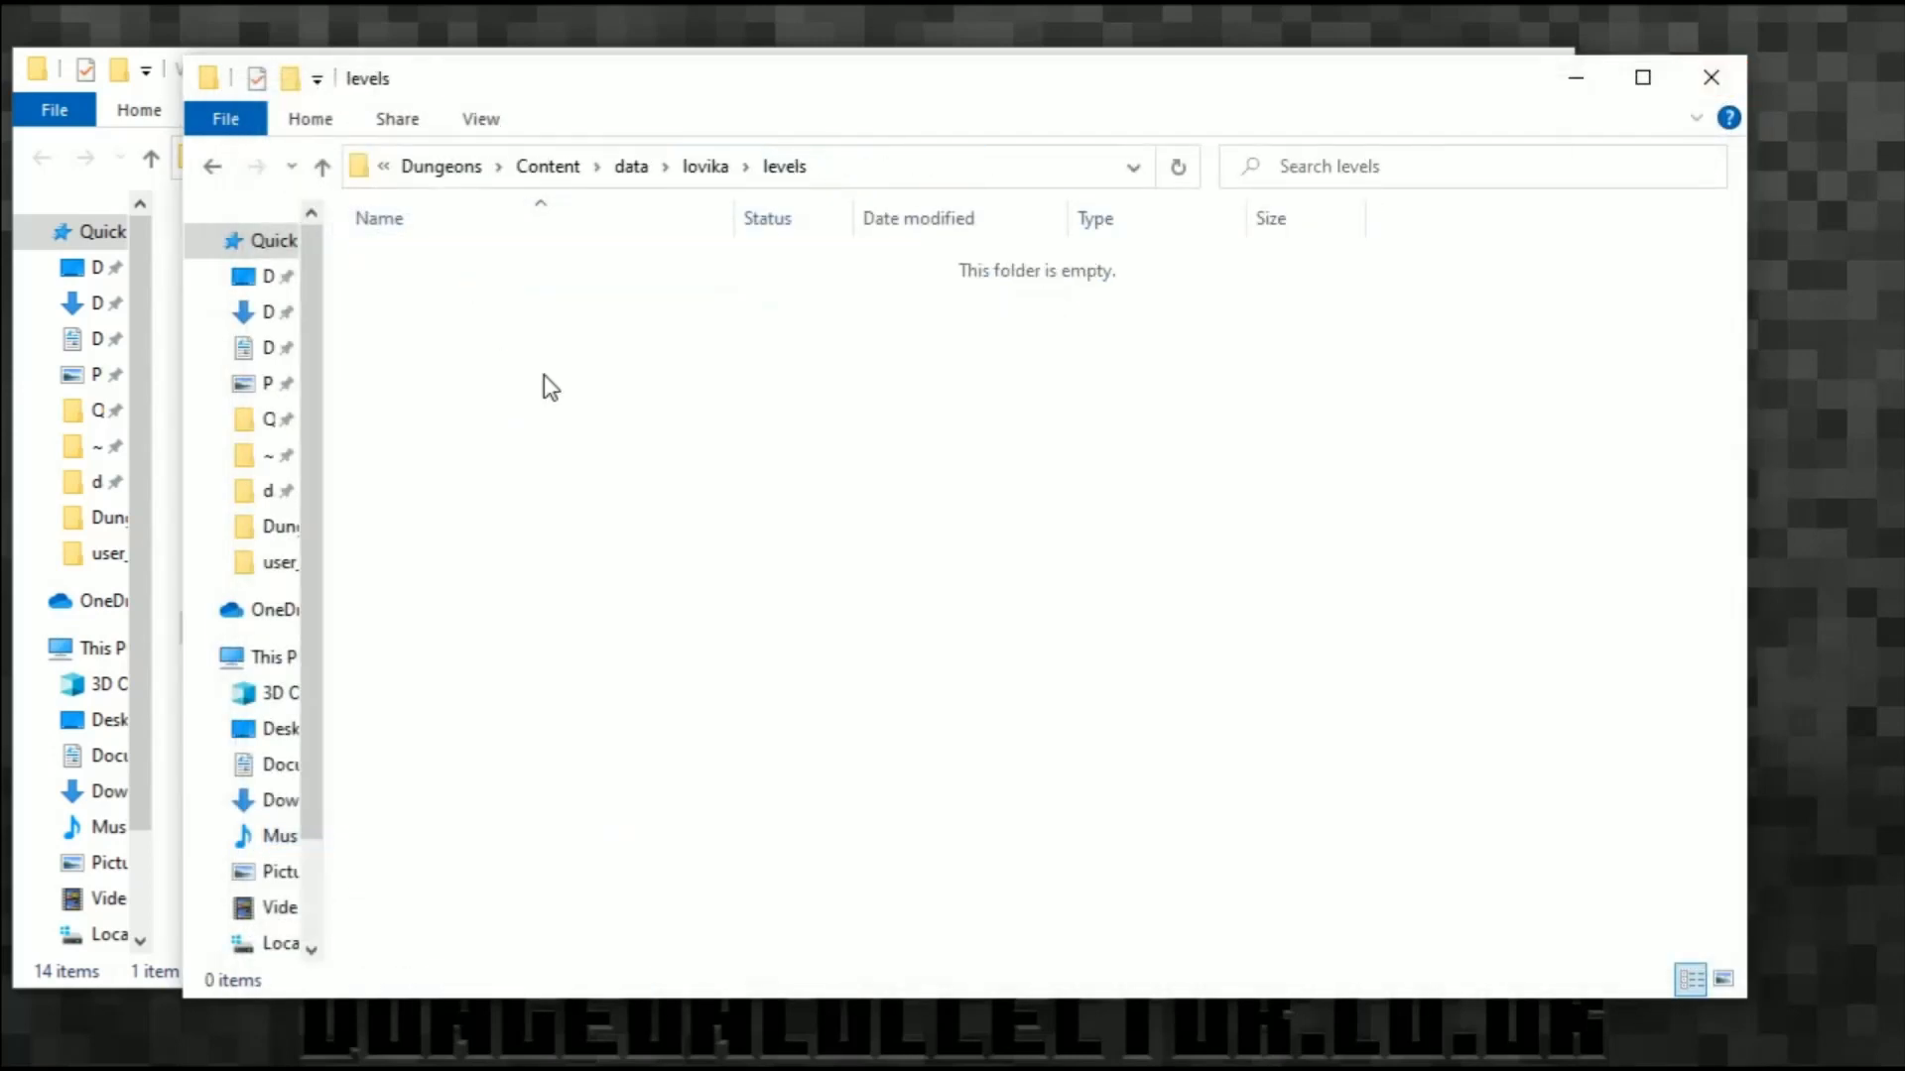
pyautogui.rightClick(542, 375)
pyautogui.moveTo(776, 863)
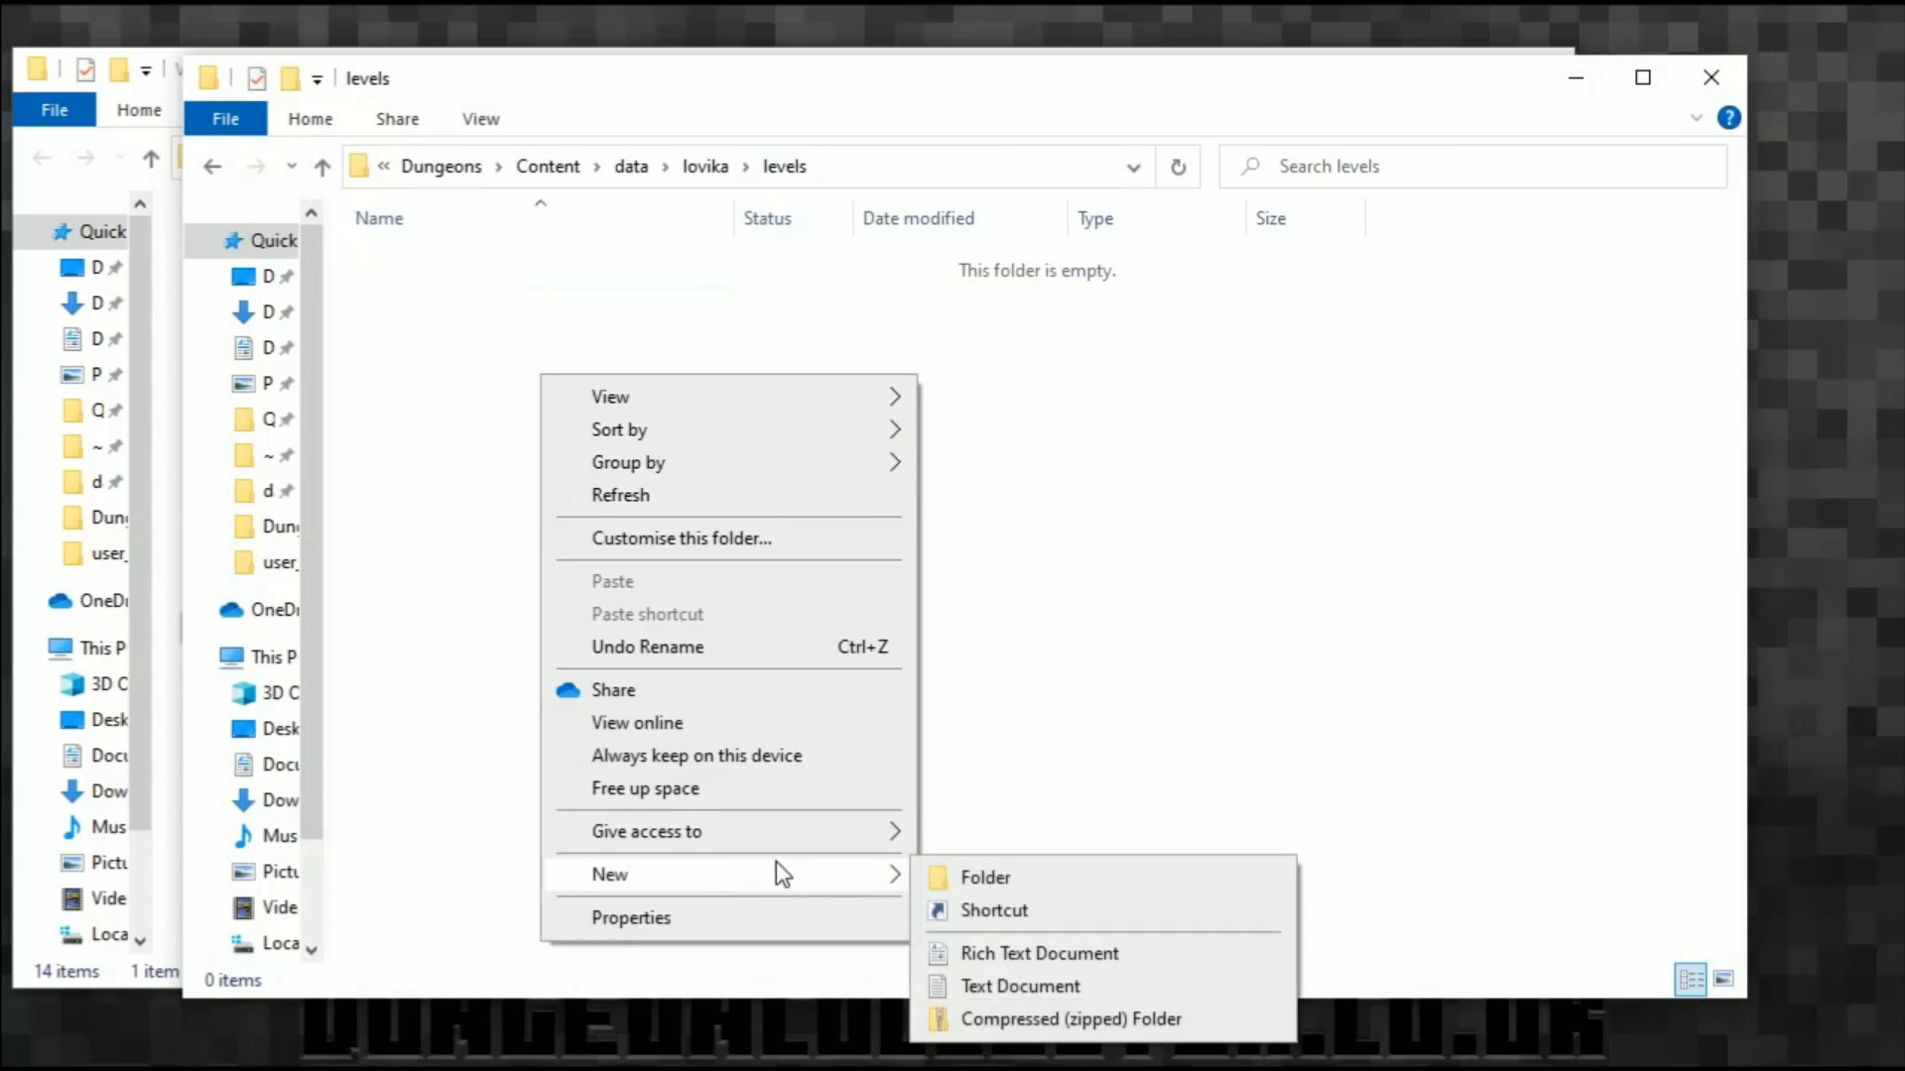
pyautogui.click(1025, 986)
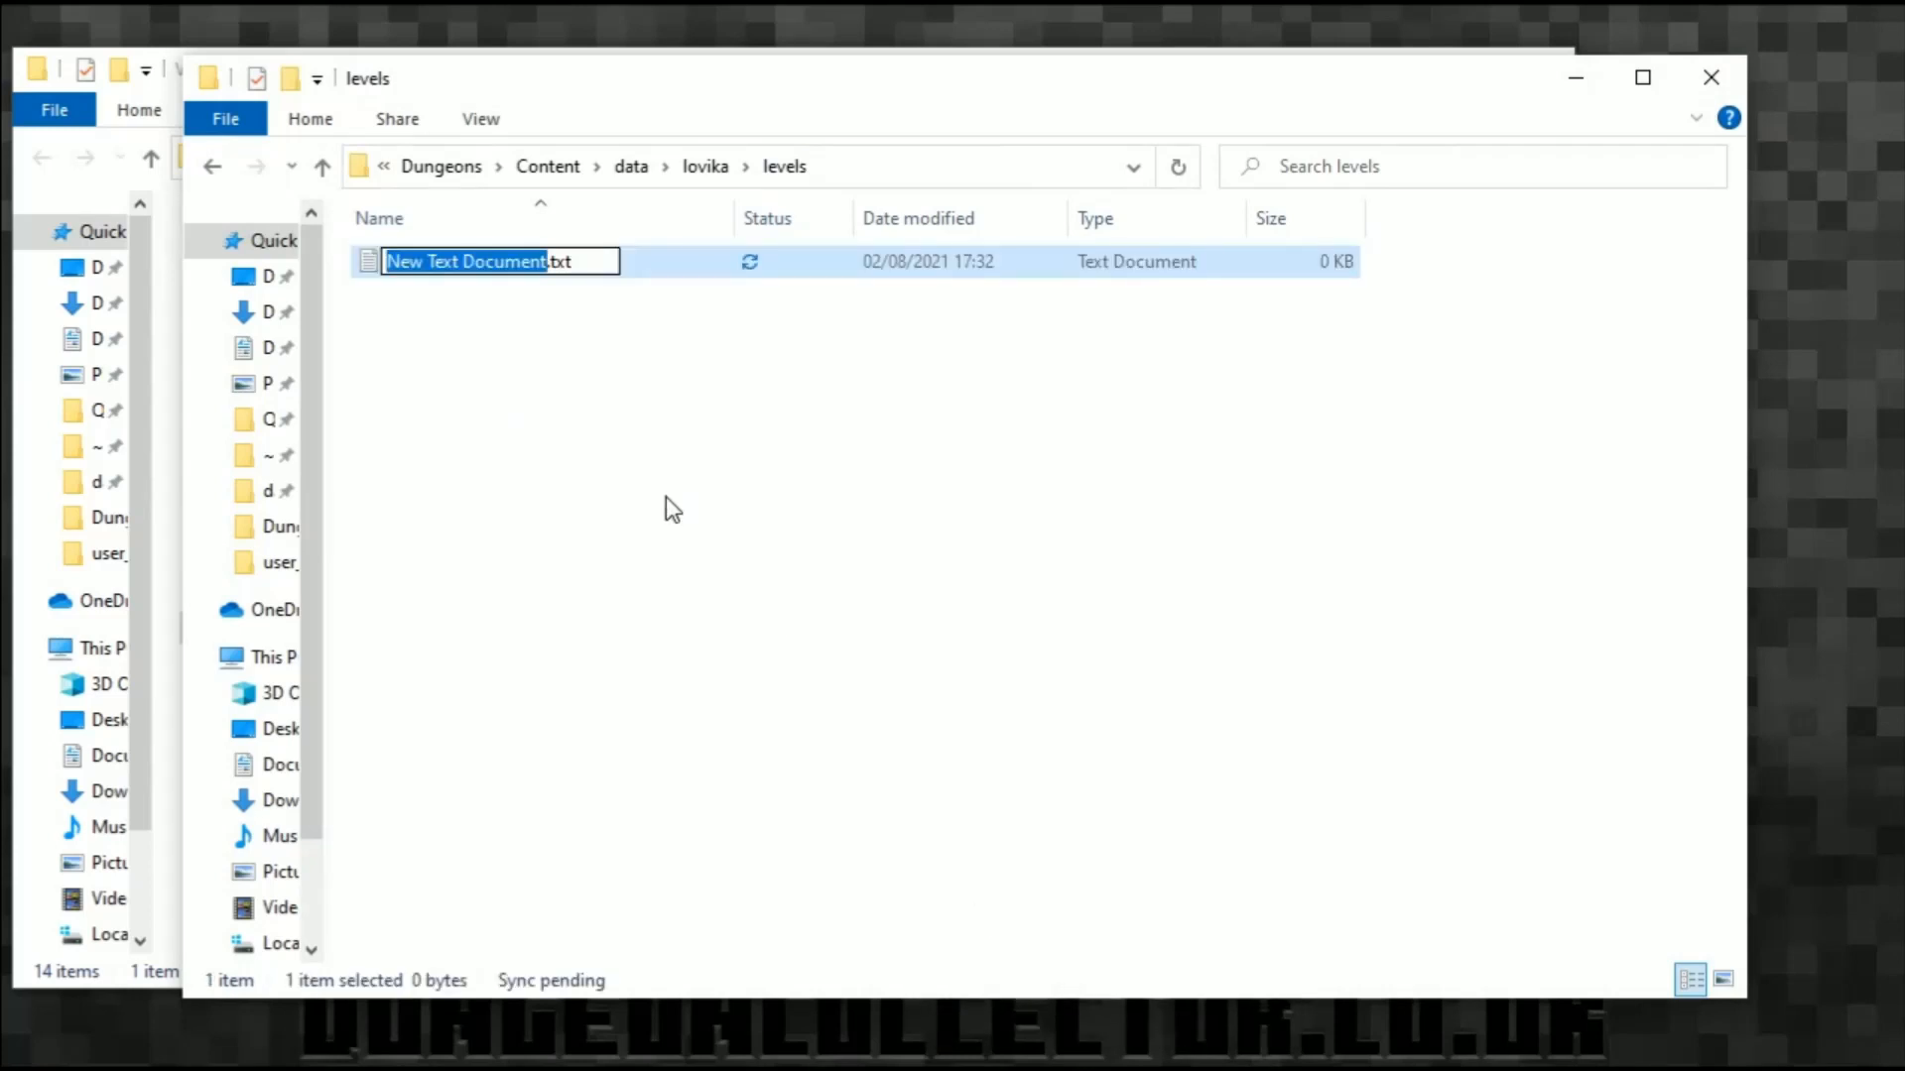
# Step: Rename the new text document archhaven.json and accept the change of file extension
pyautogui.write('arch')
pyautogui.write('haven')
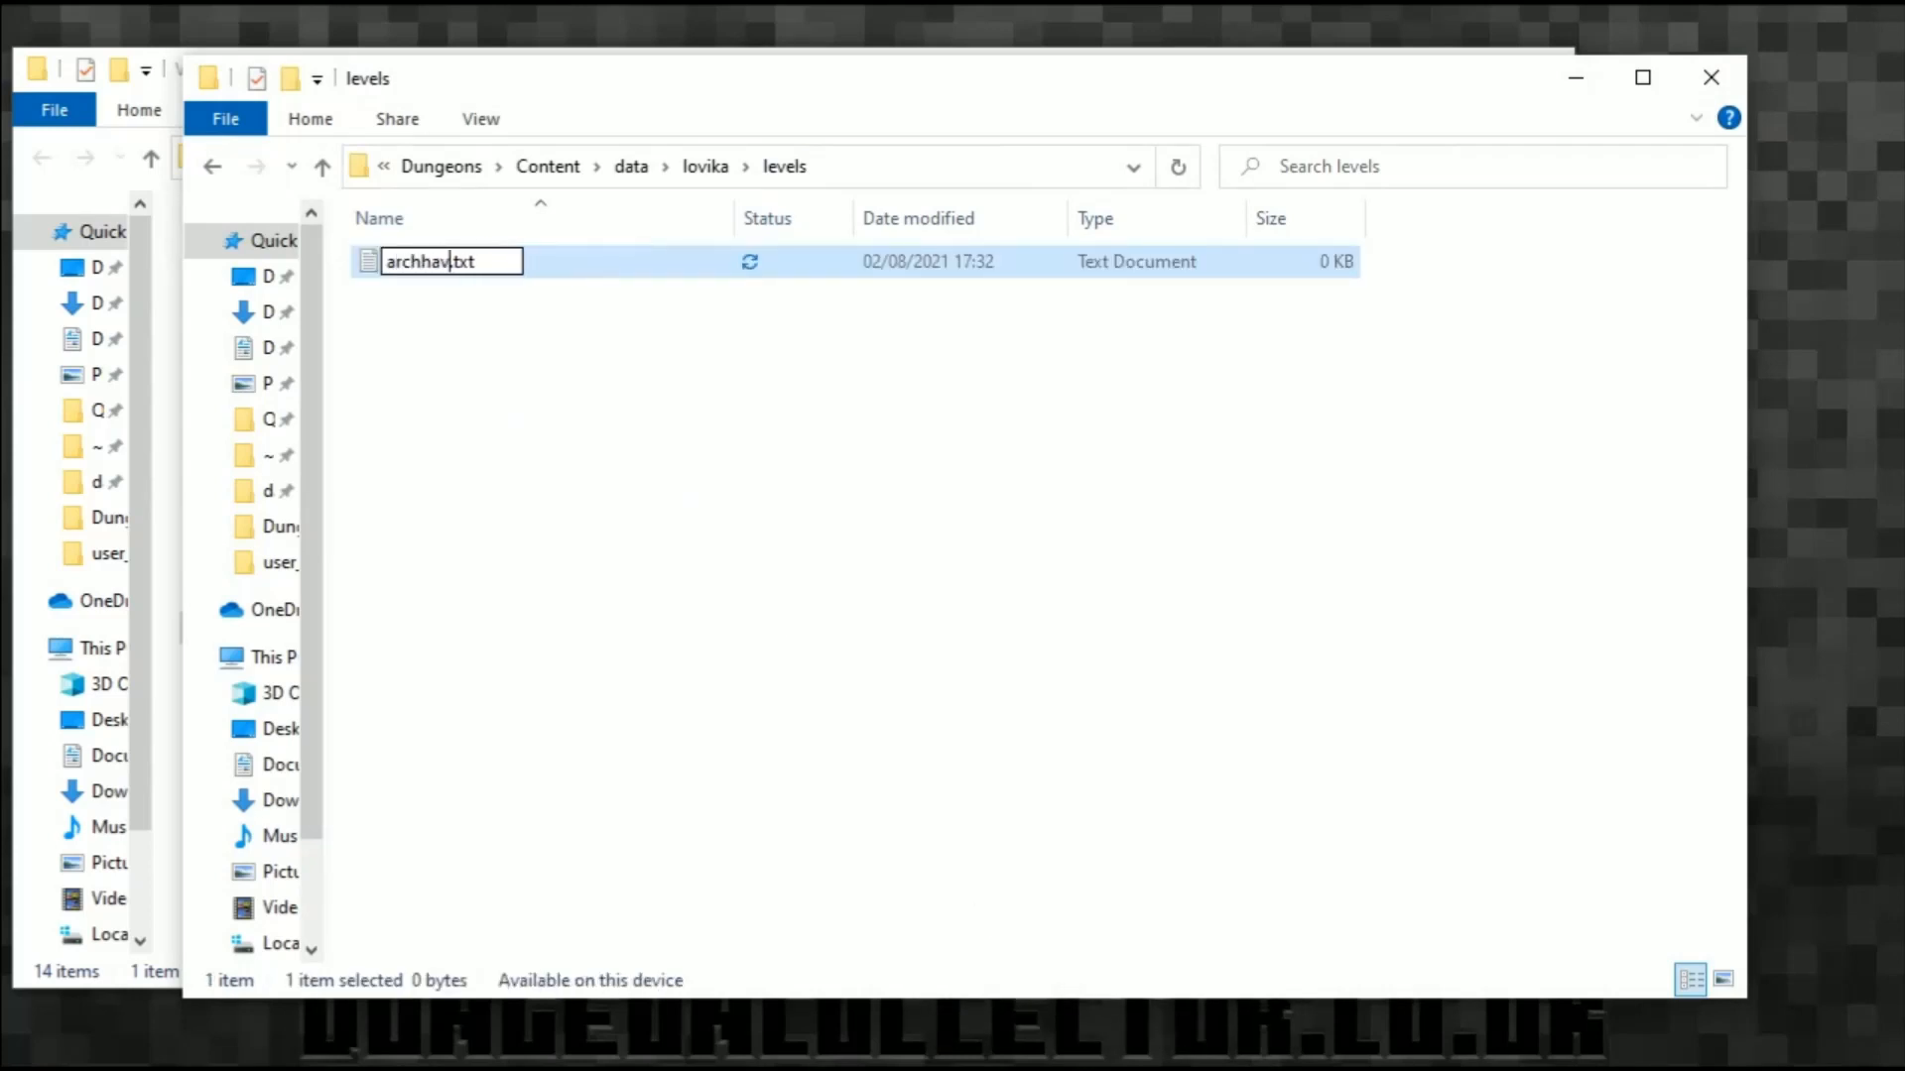
pyautogui.press('Right')
pyautogui.press('Delete')
pyautogui.press('Delete')
pyautogui.press('Delete')
pyautogui.write('json')
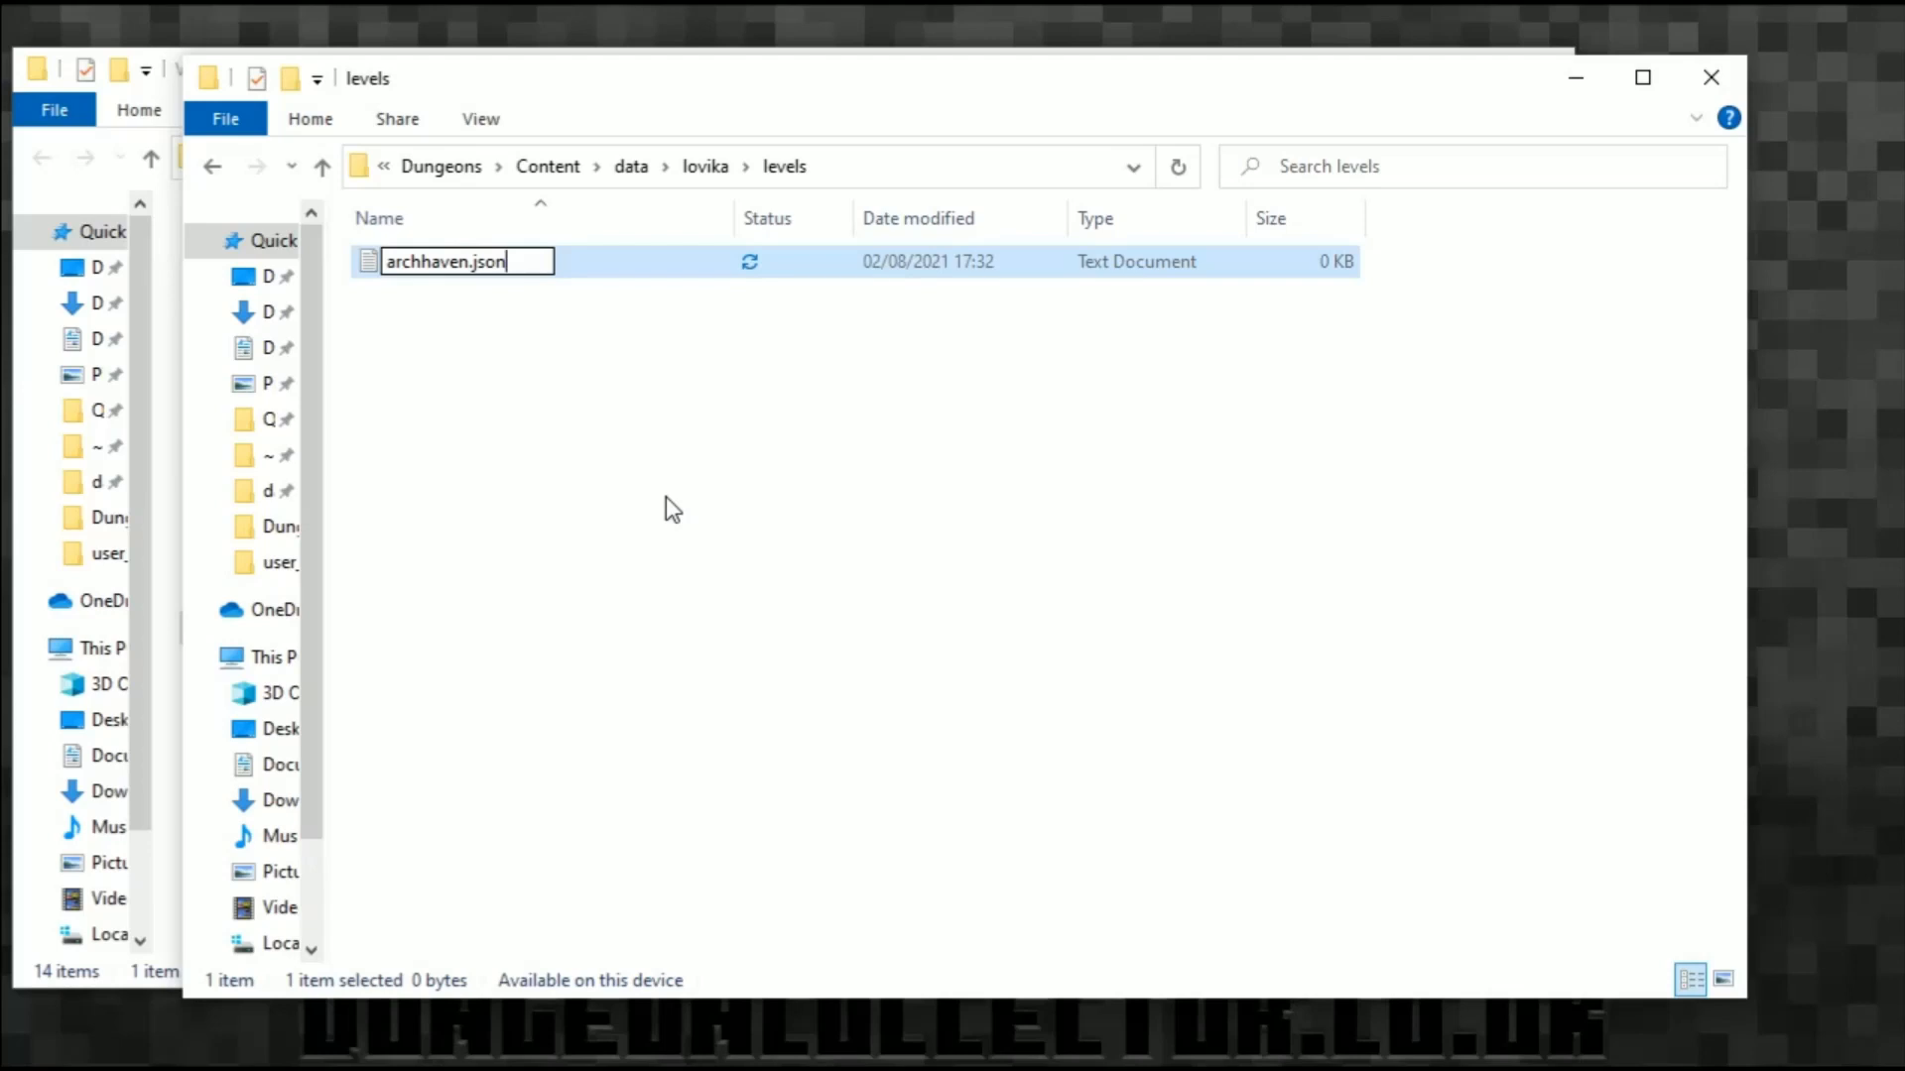
pyautogui.press('Return')
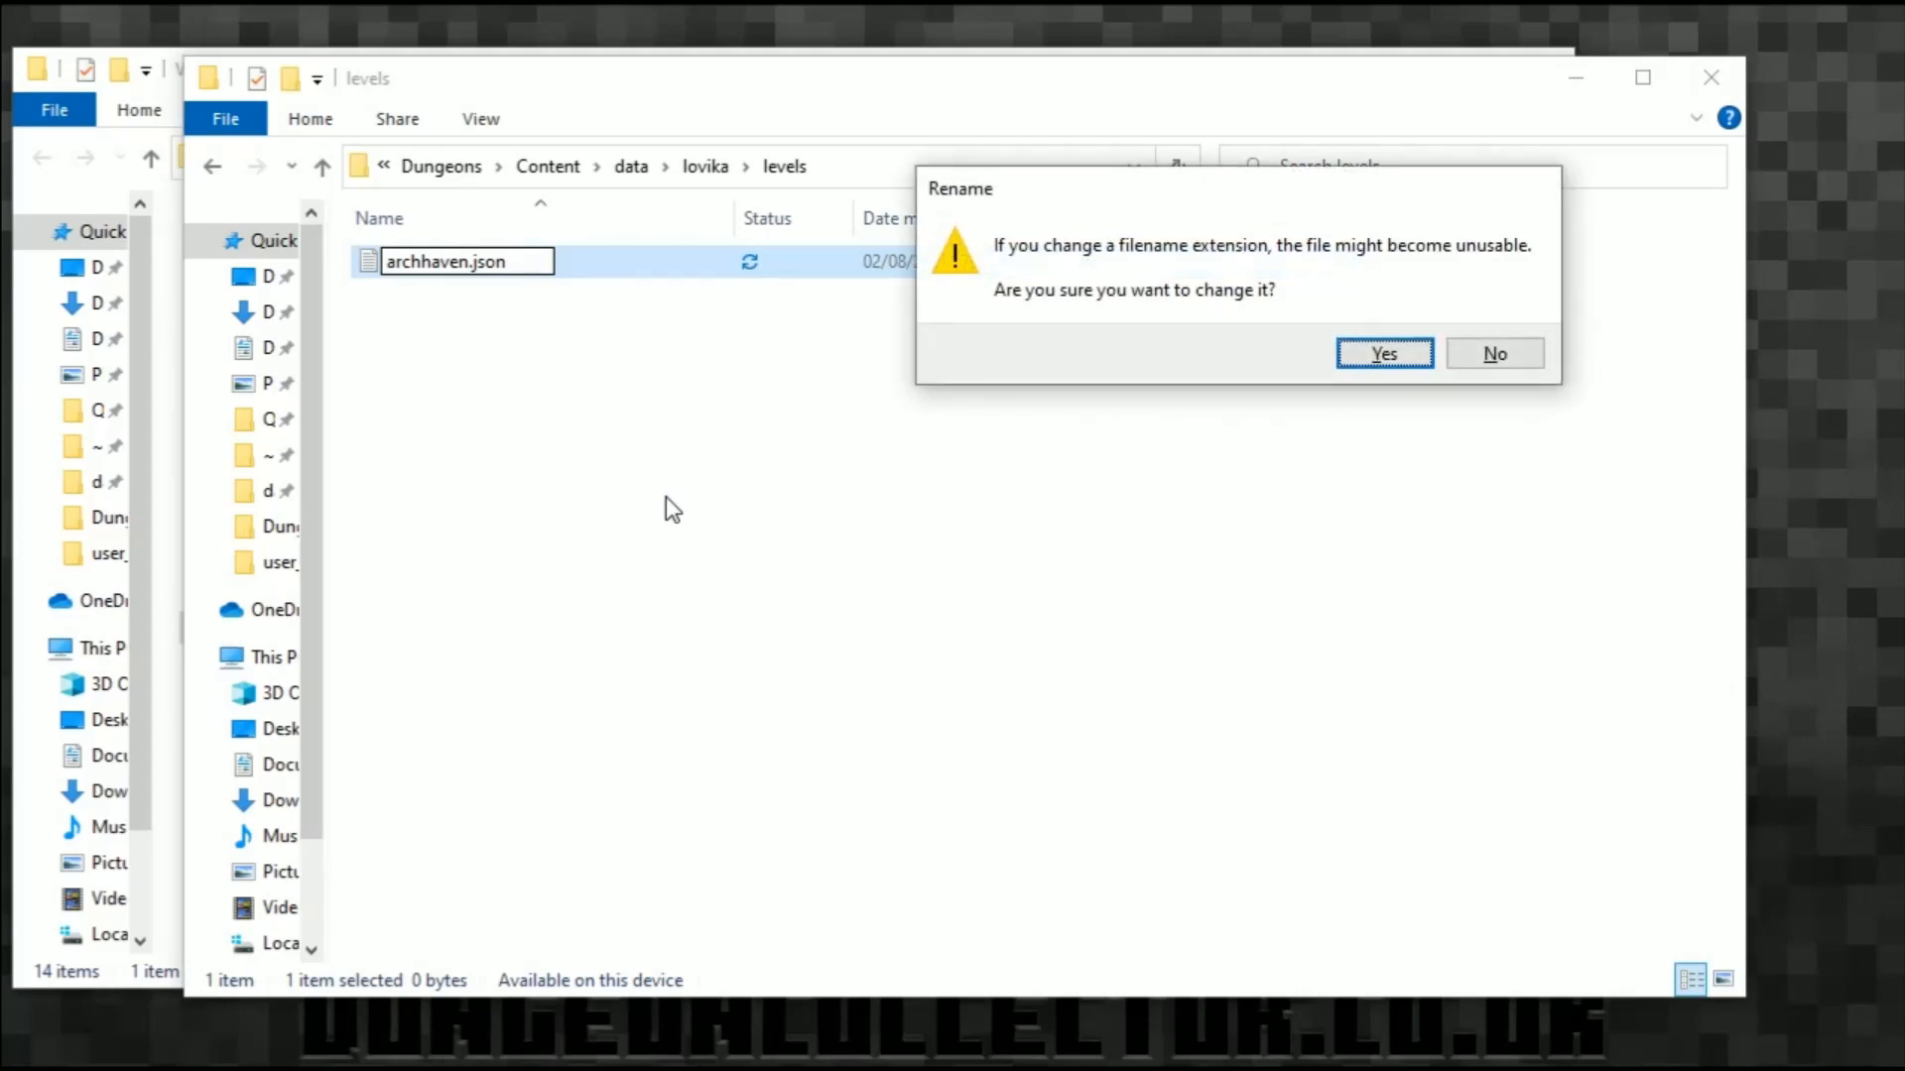
pyautogui.press('Return')
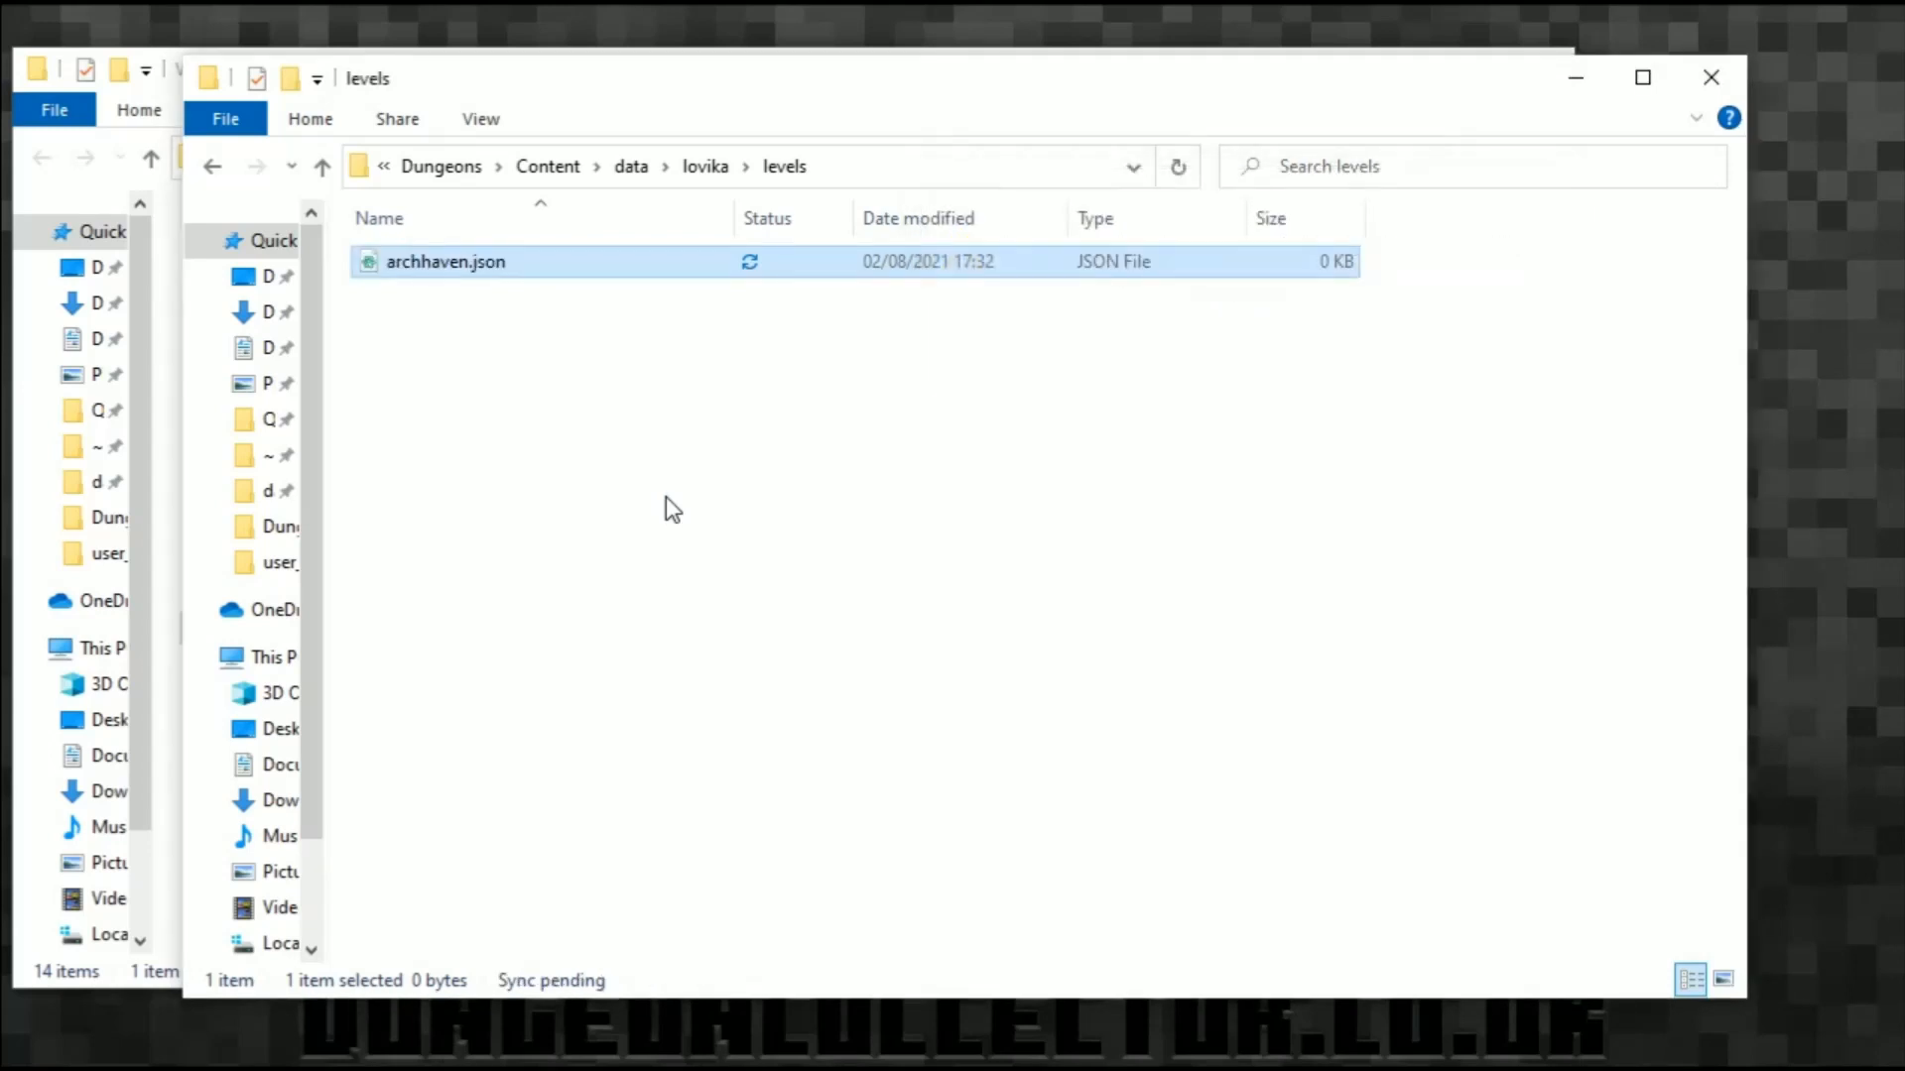
pyautogui.click(932, 806)
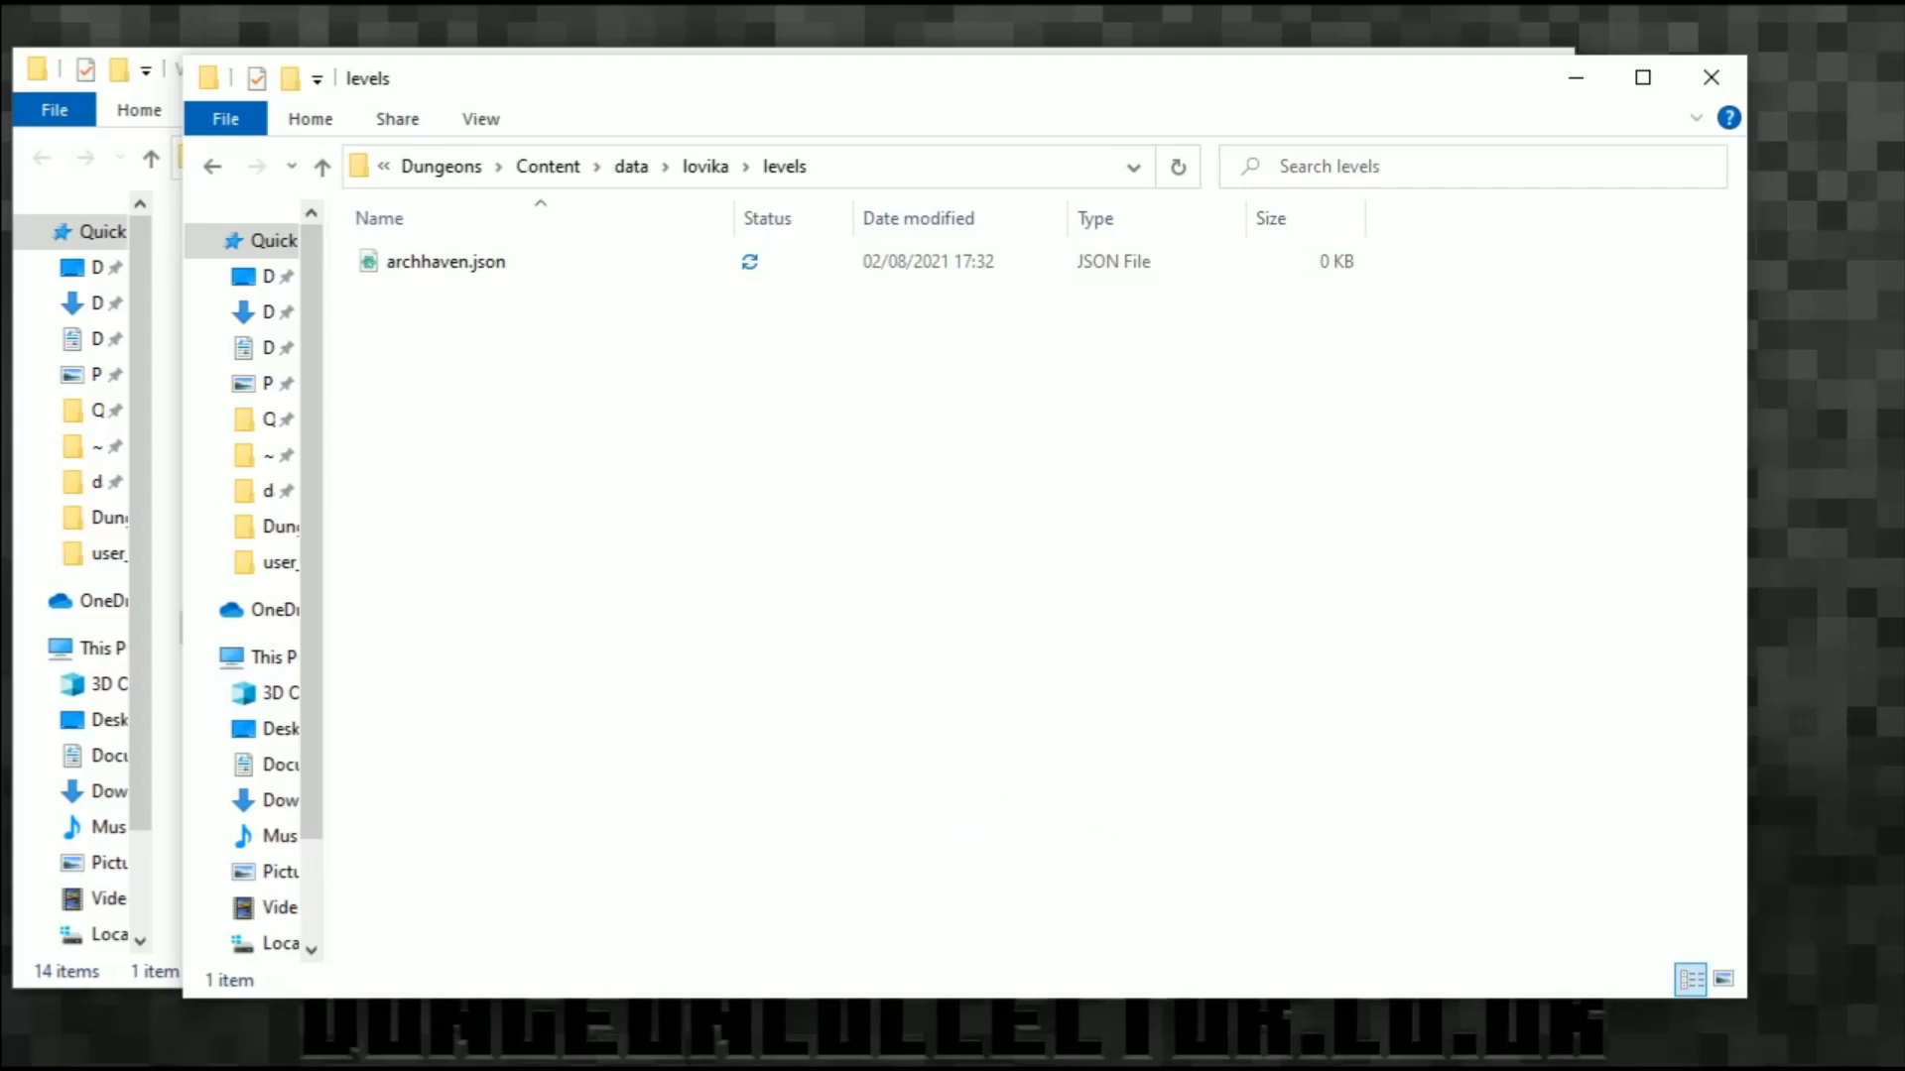
# Step: Switch to the browser and load the Basic Level JSON Generator at dungeoncollector.co.uk/?LG=1
pyautogui.hotkey('alt', 'Tab')
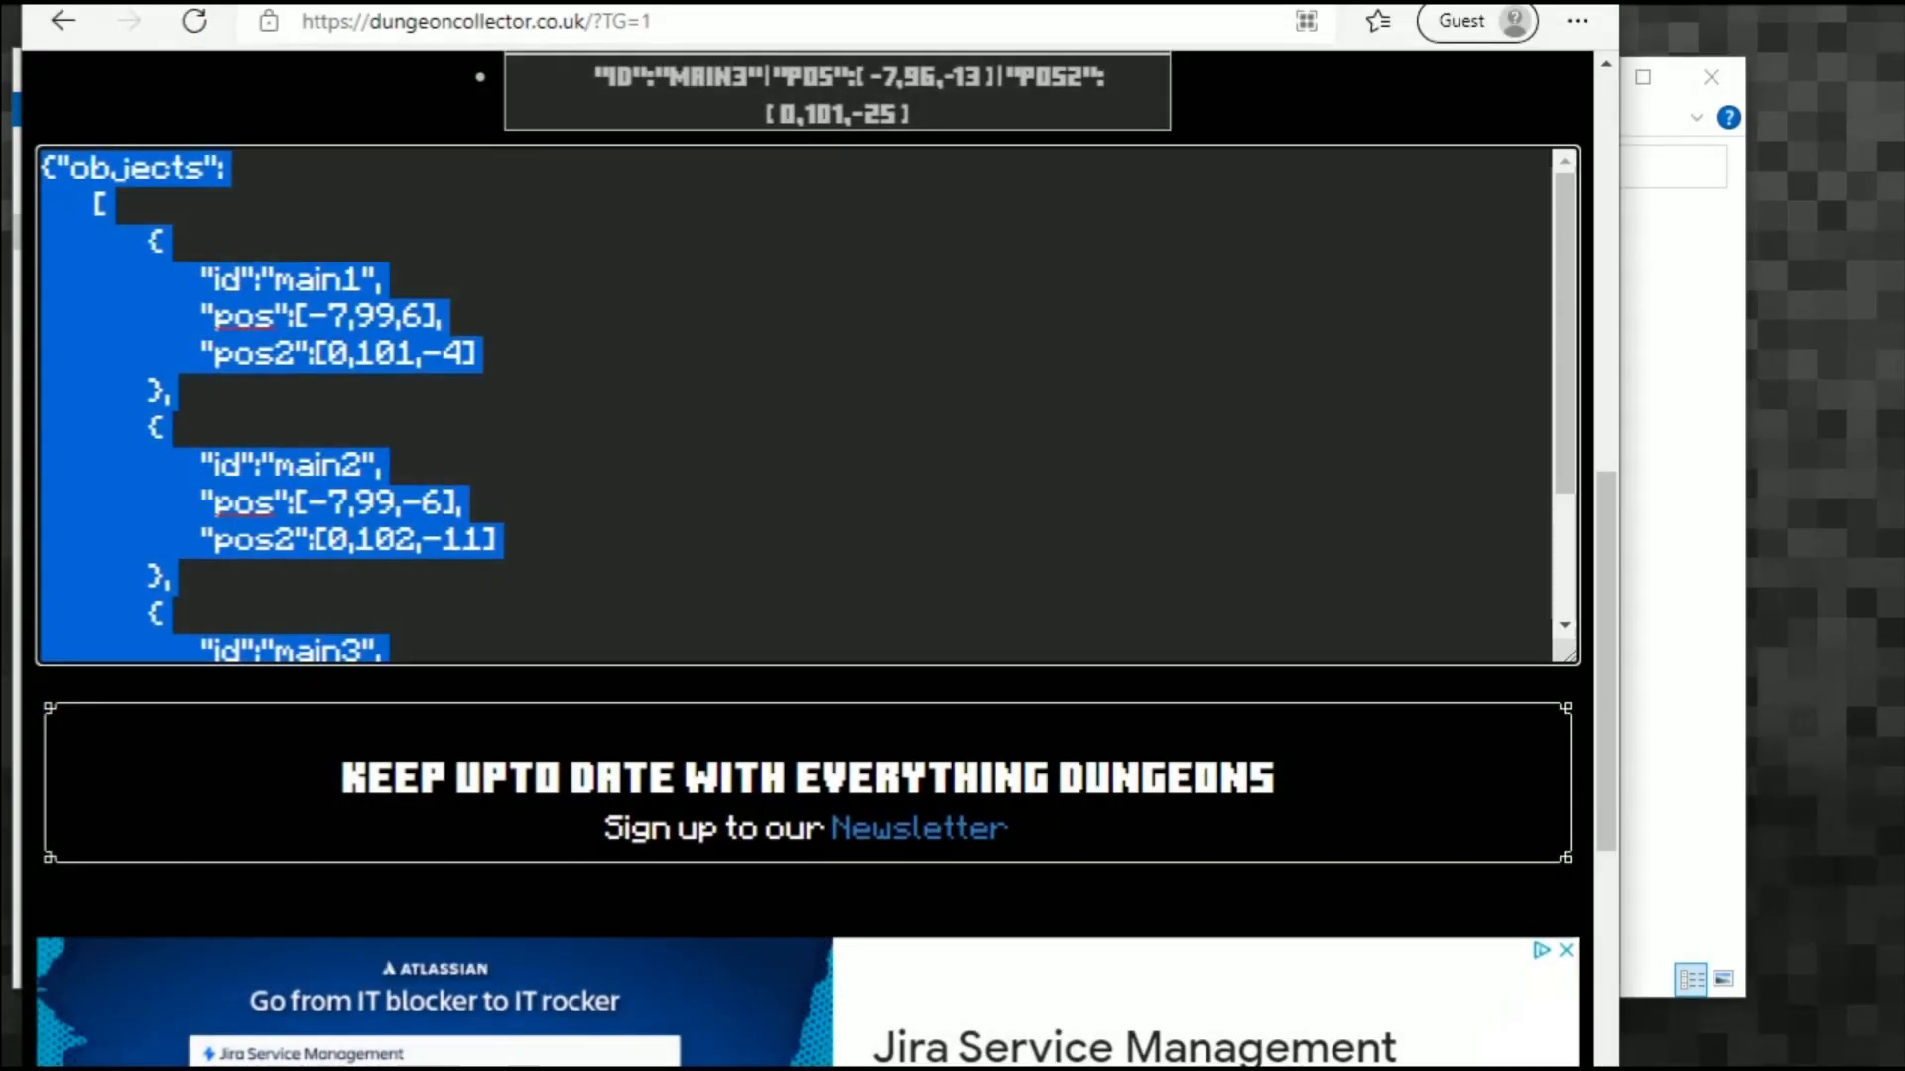
pyautogui.click(628, 21)
pyautogui.doubleClick(628, 21)
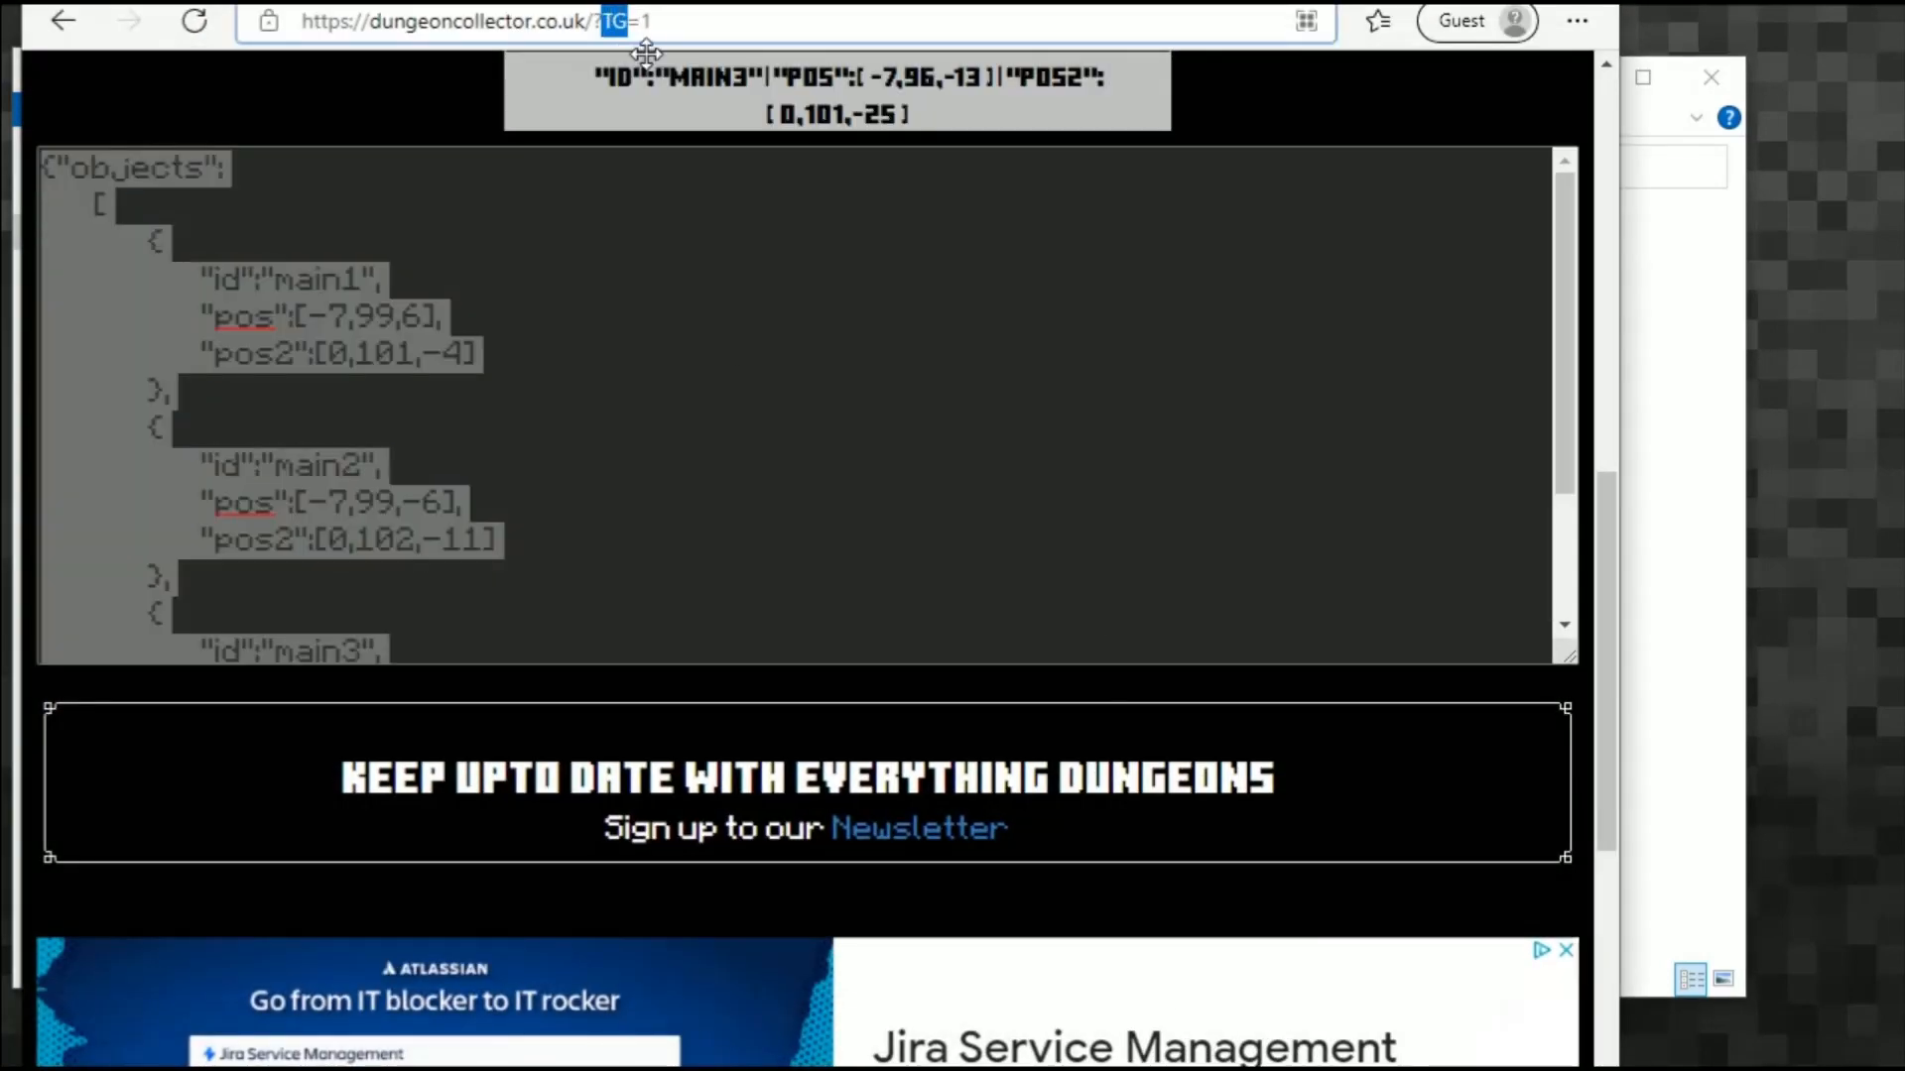
pyautogui.write('LG')
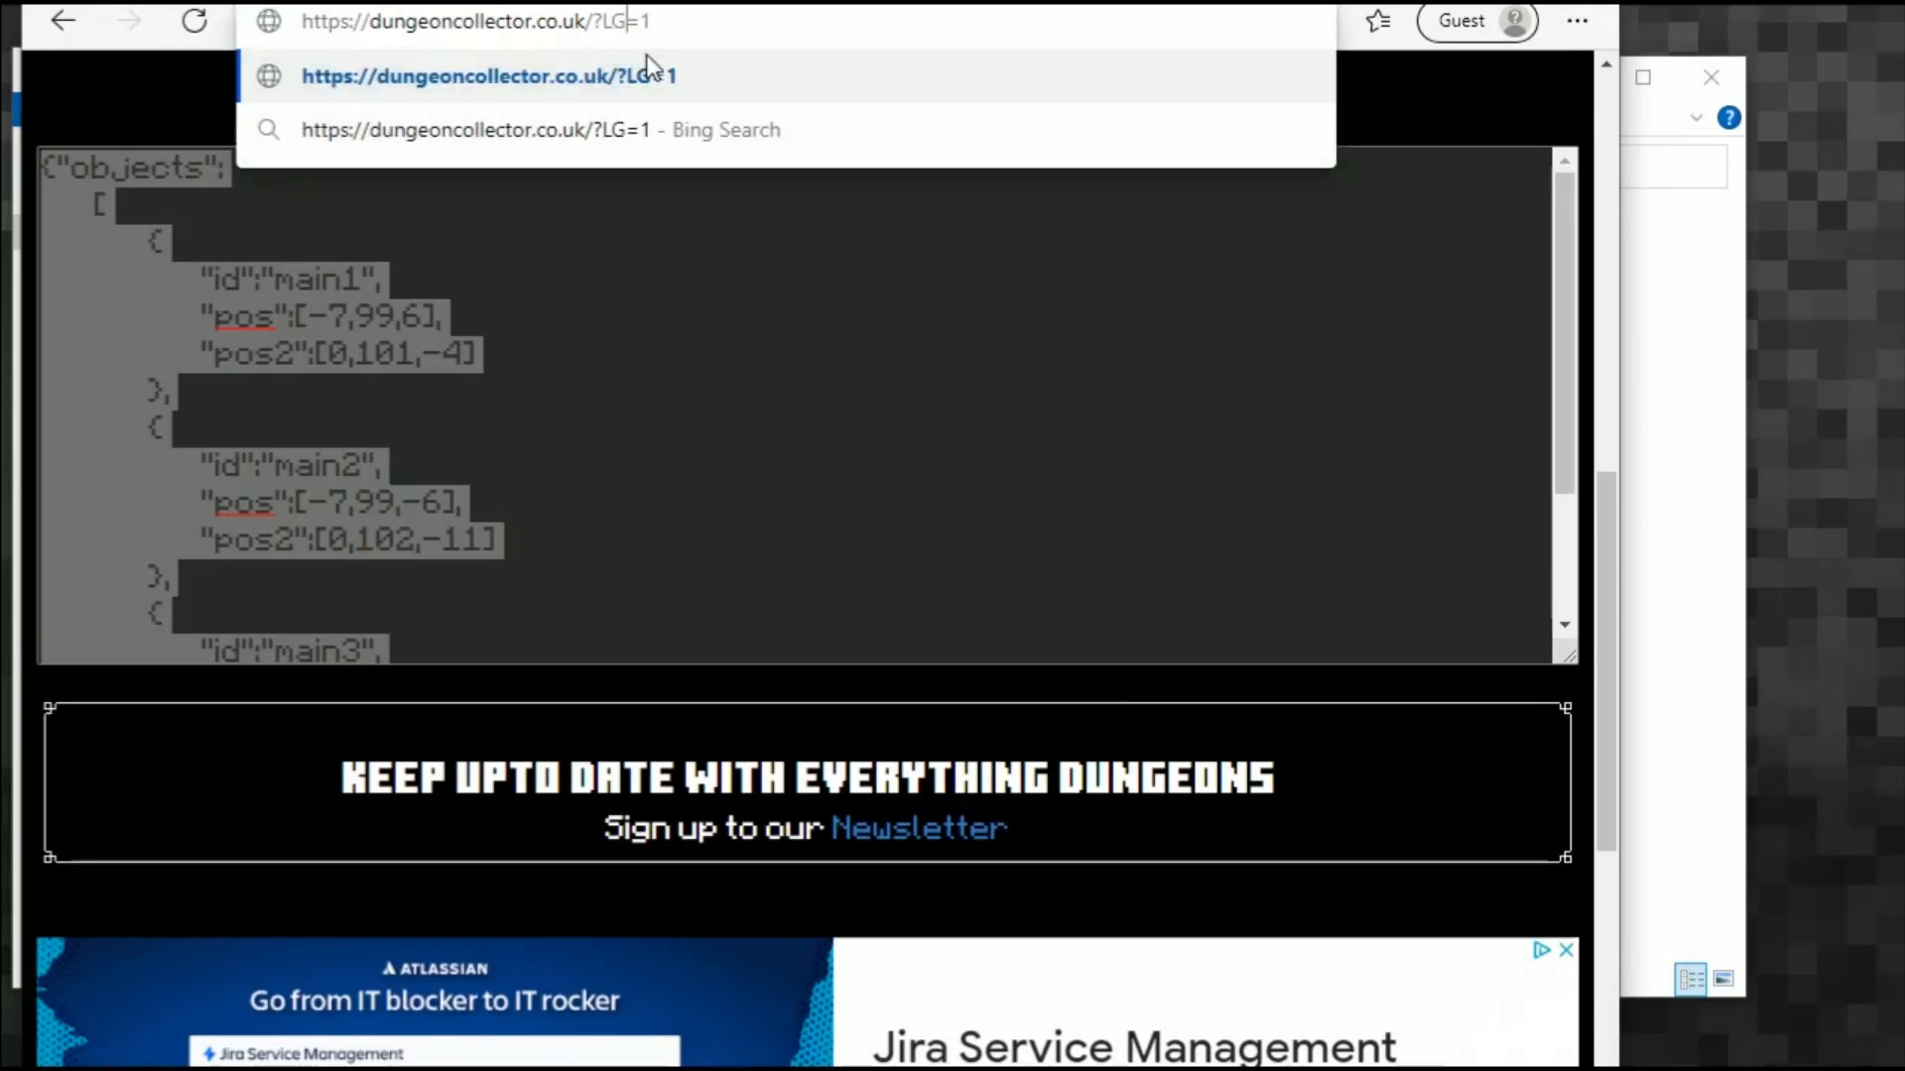
pyautogui.press('Return')
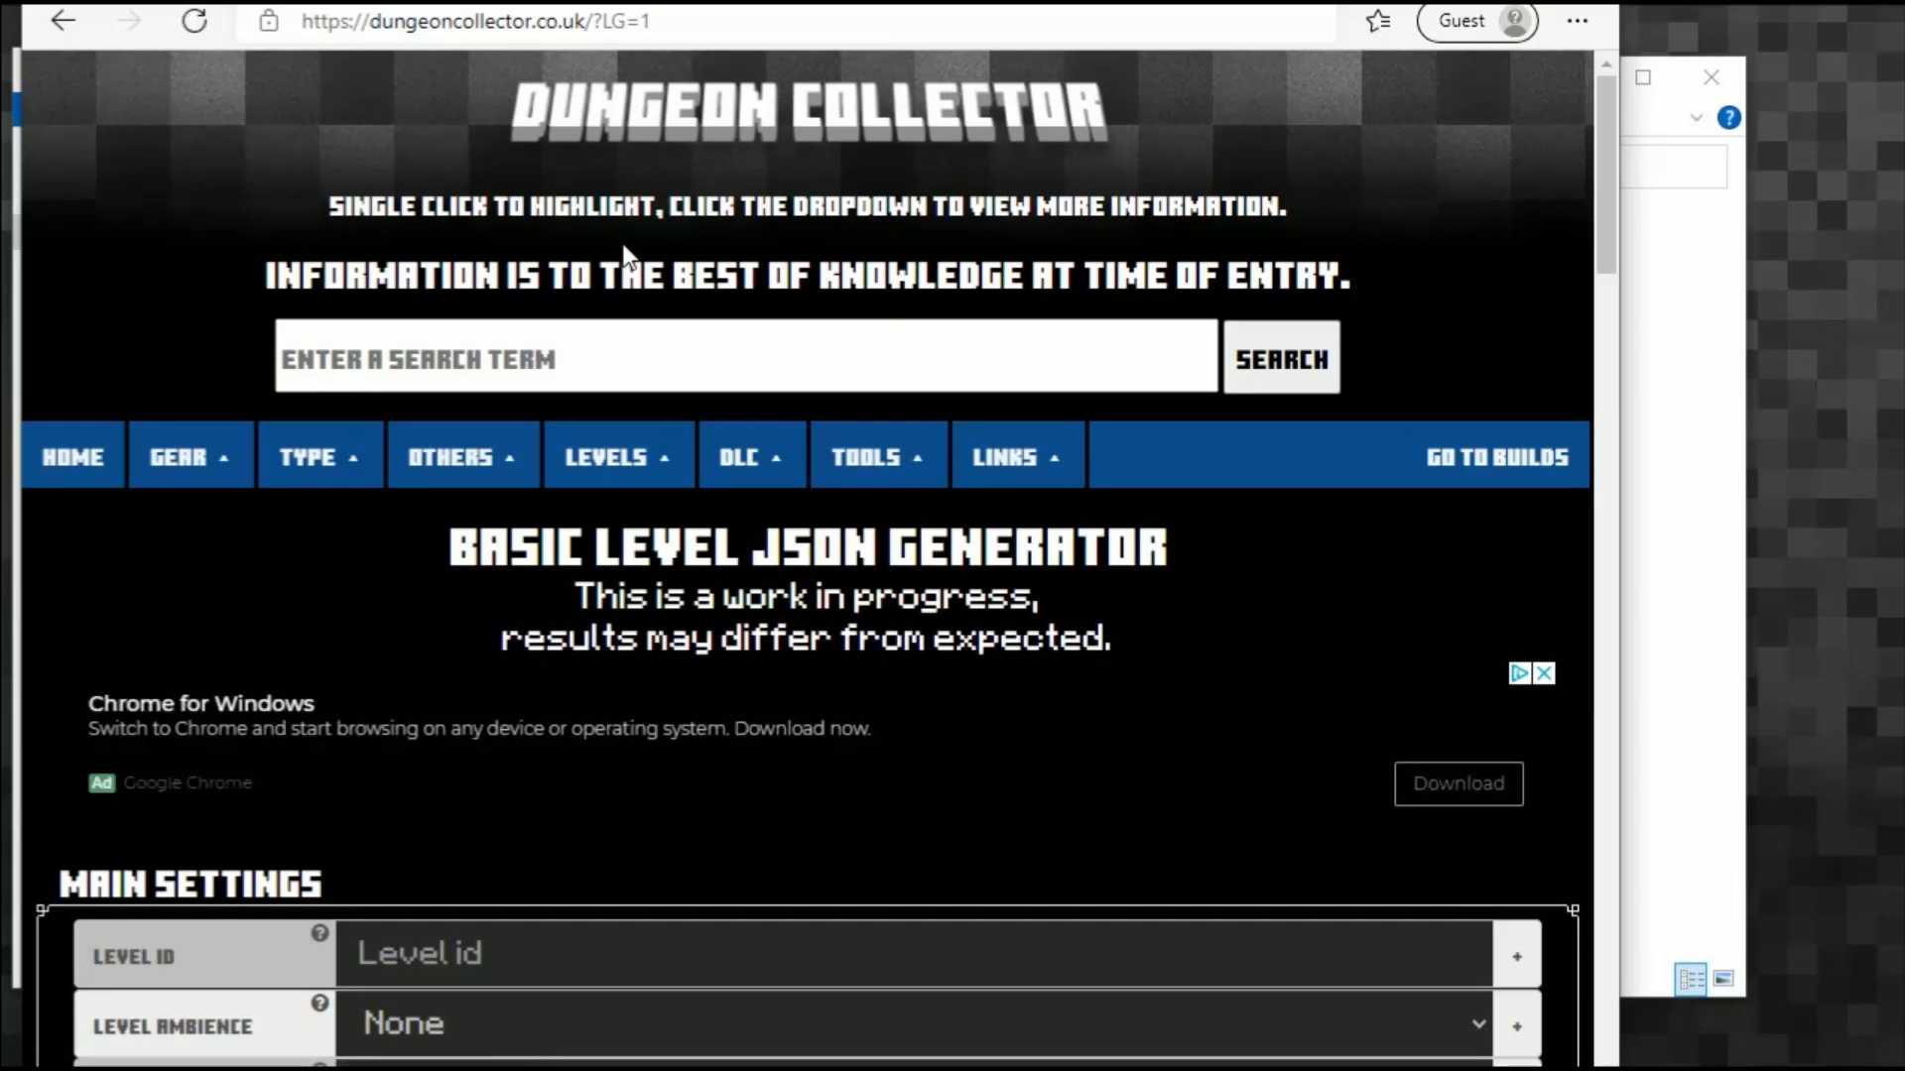
# Step: In the main settings, set the Level ID to archhaven and the Level Ambience ID to CreeperWoods
pyautogui.scroll(-3, 609, 710)
pyautogui.click(553, 649)
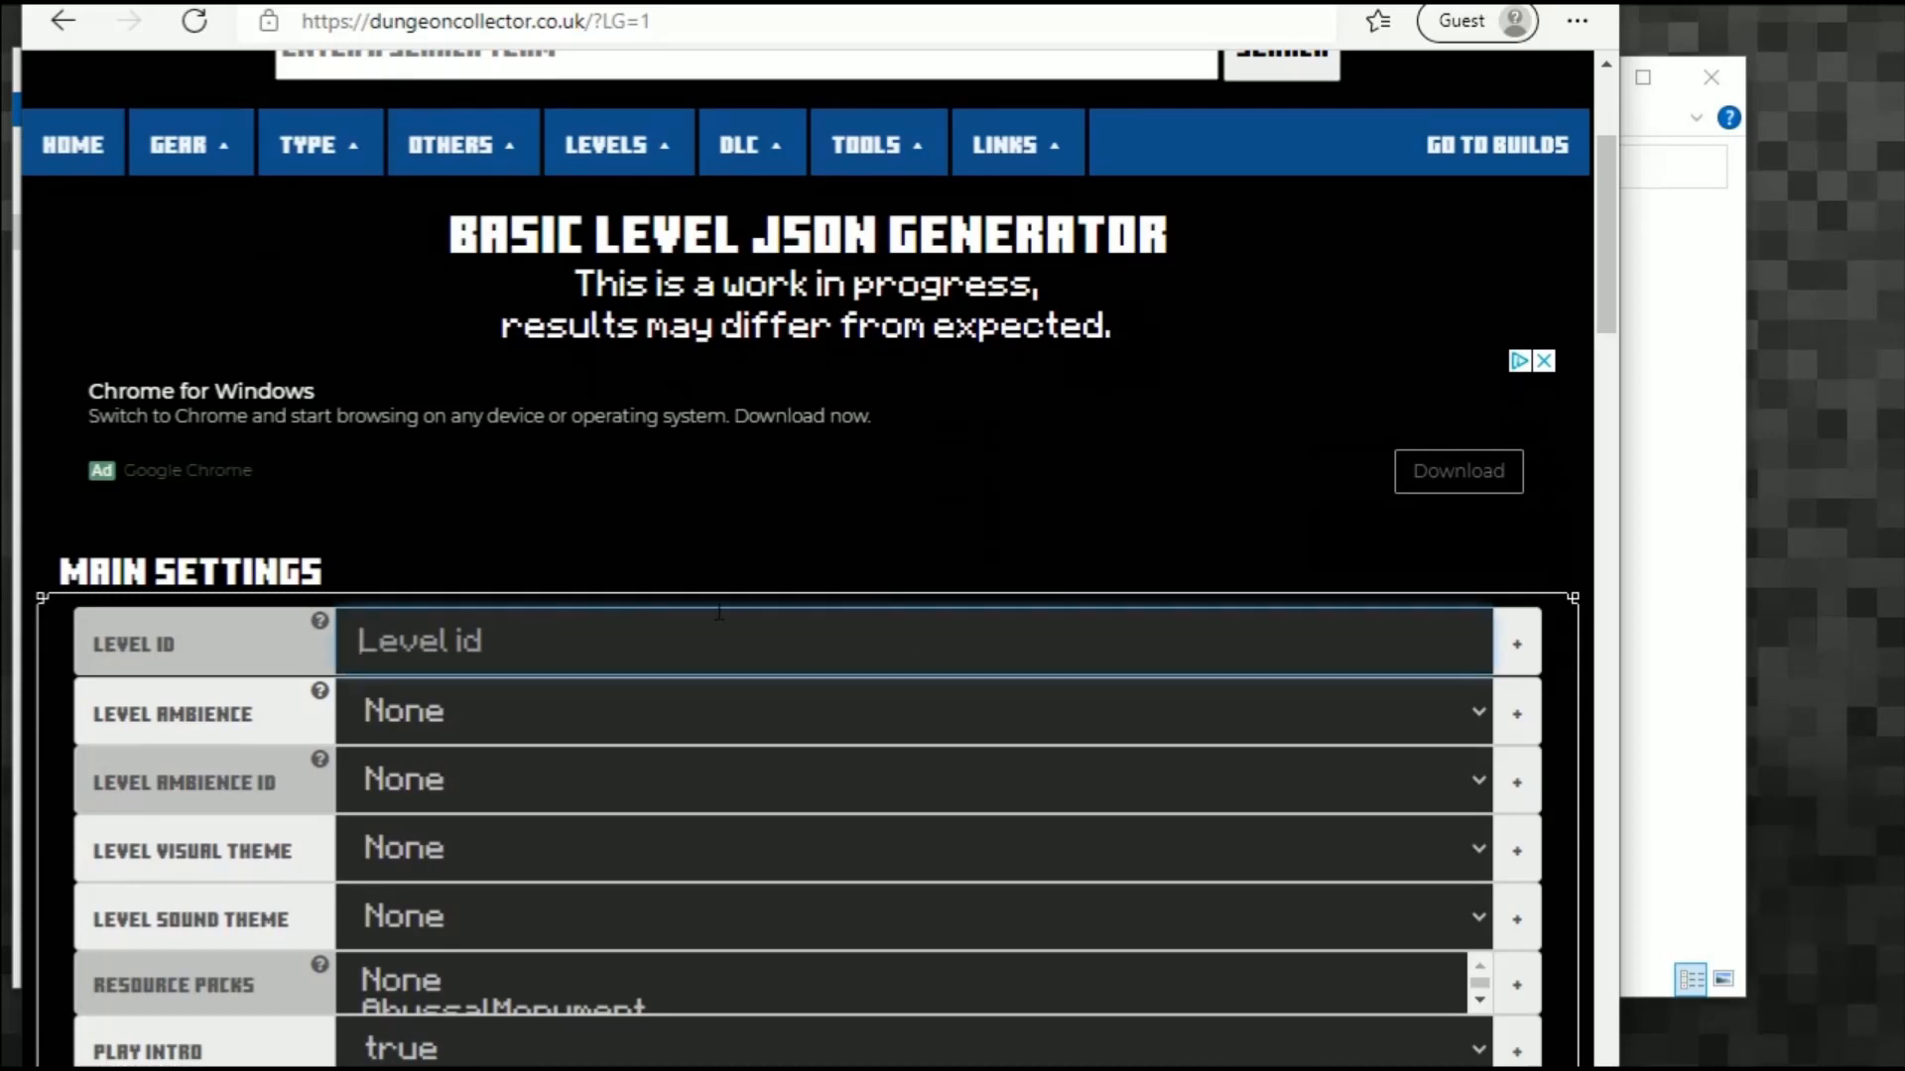
pyautogui.write('archhaven')
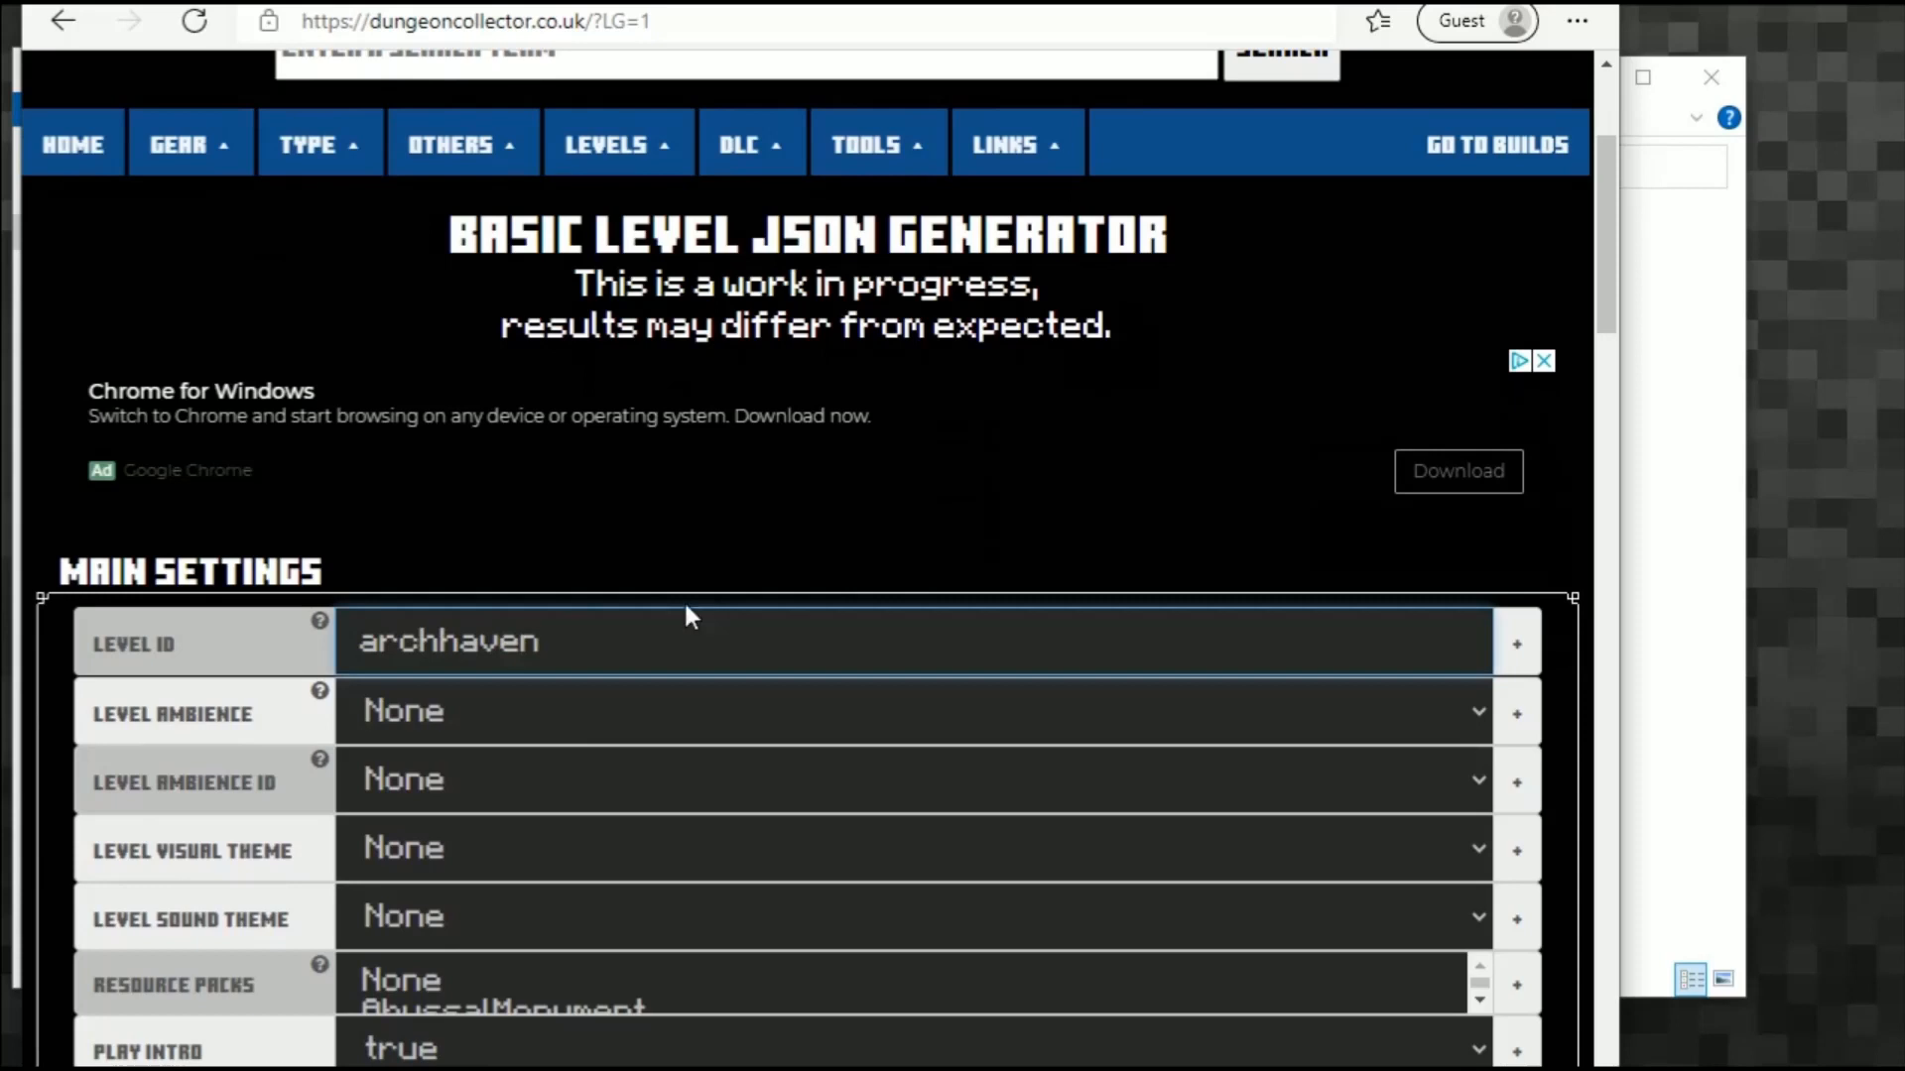
pyautogui.scroll(-2, 692, 615)
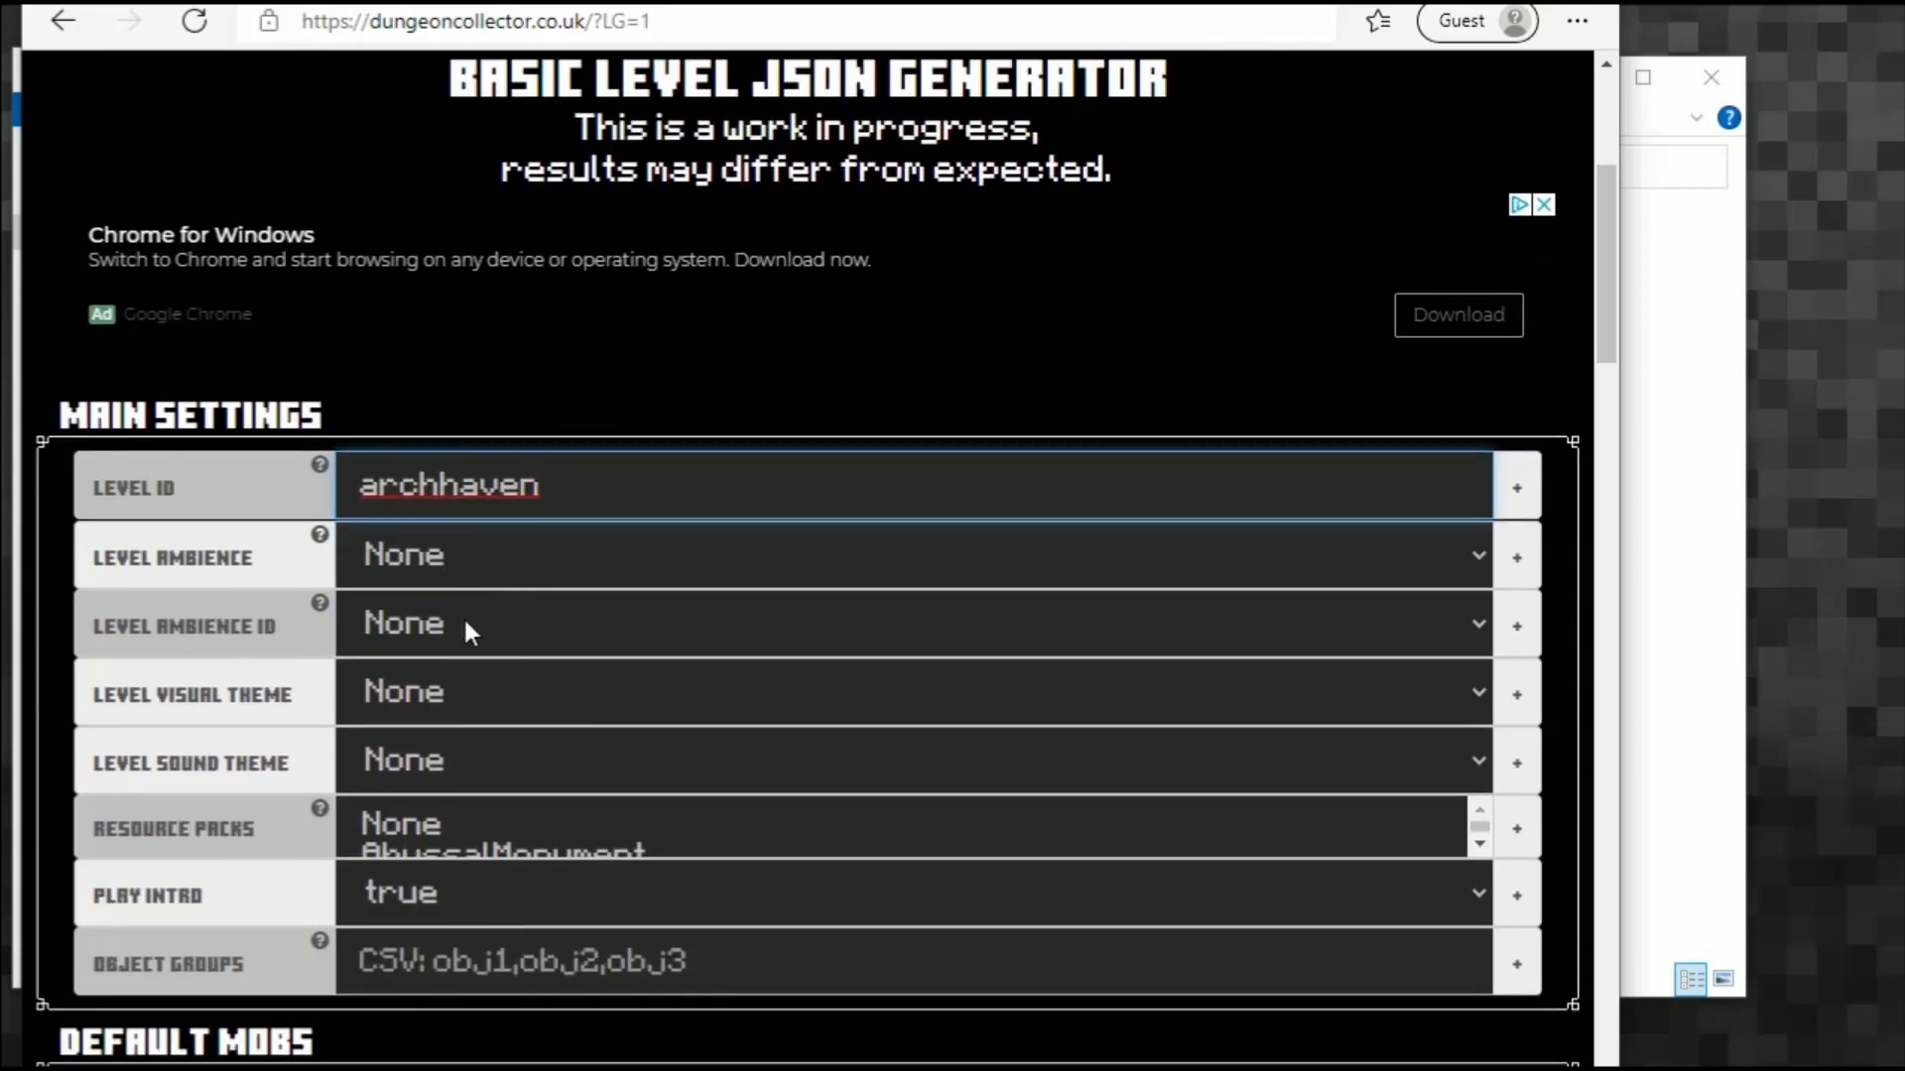
pyautogui.scroll(-2, 463, 616)
pyautogui.click(511, 463)
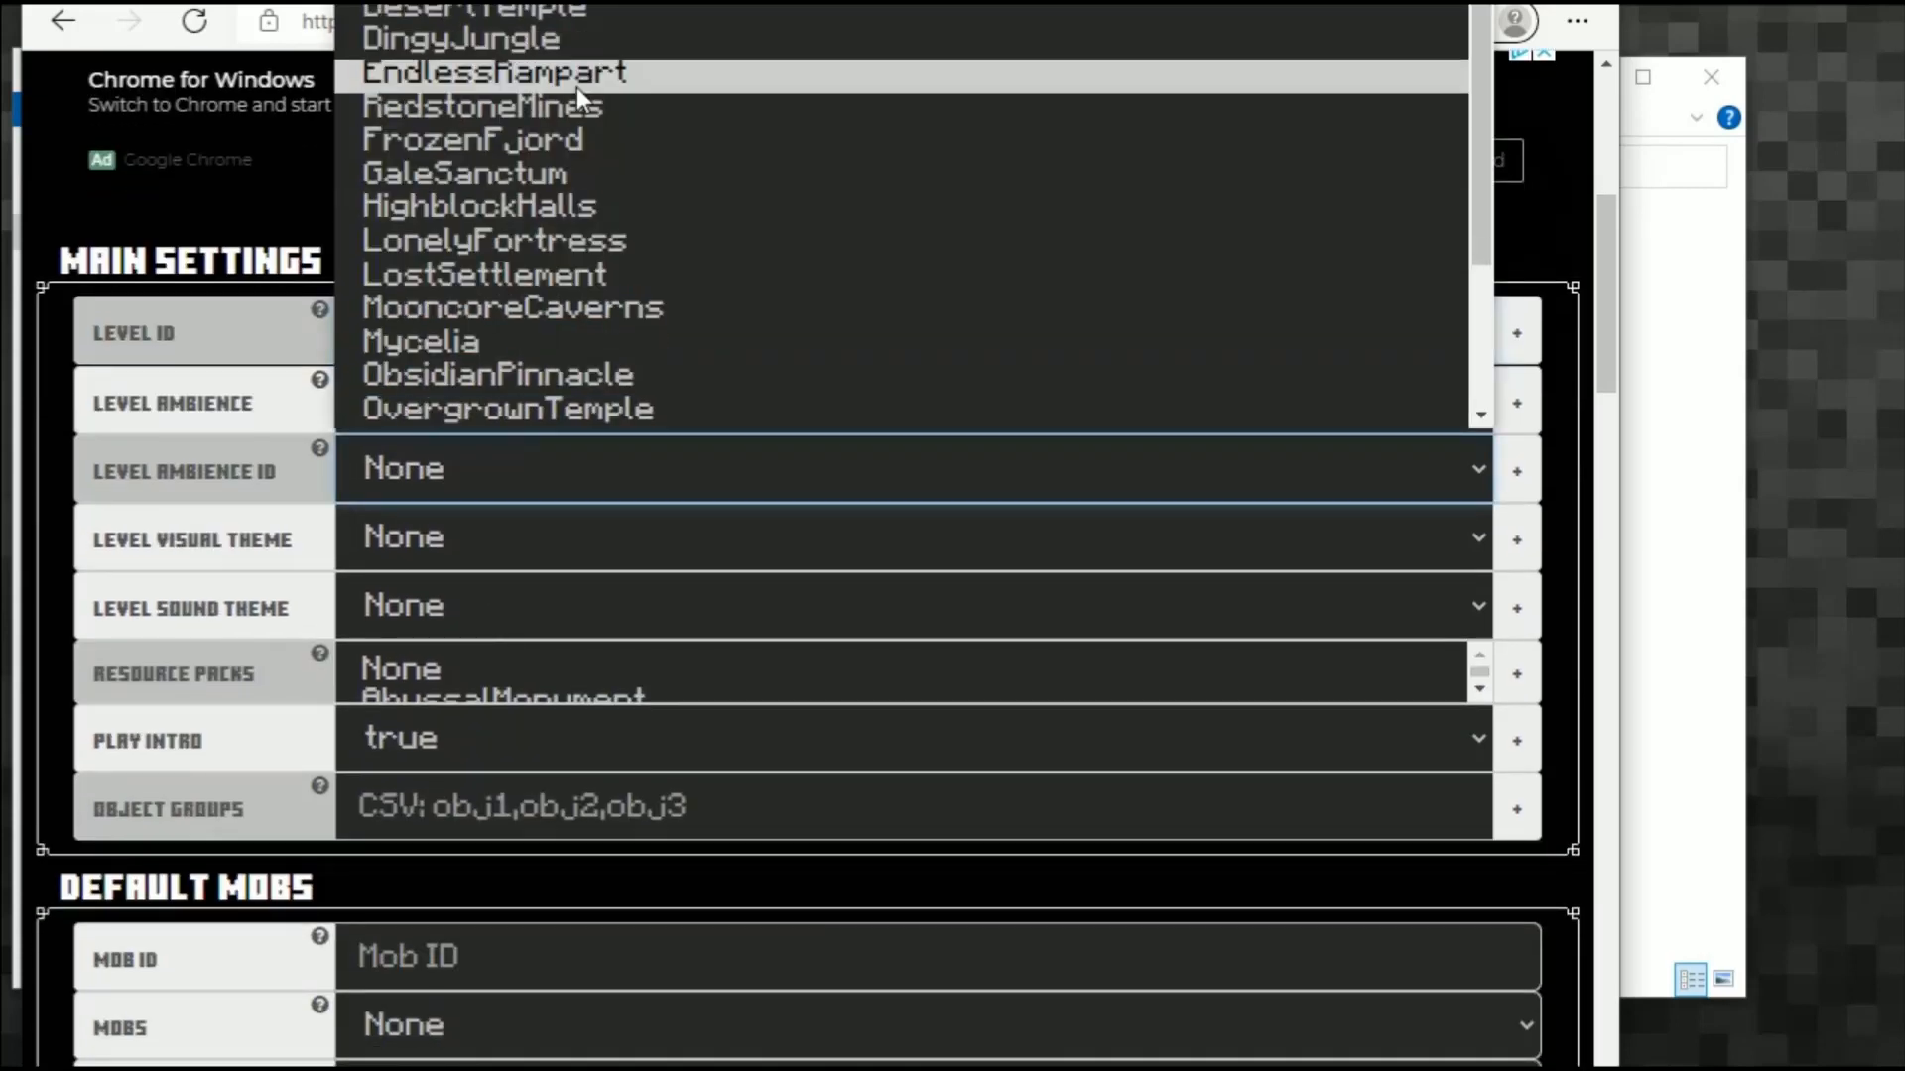
pyautogui.scroll(1, 577, 89)
pyautogui.click(661, 8)
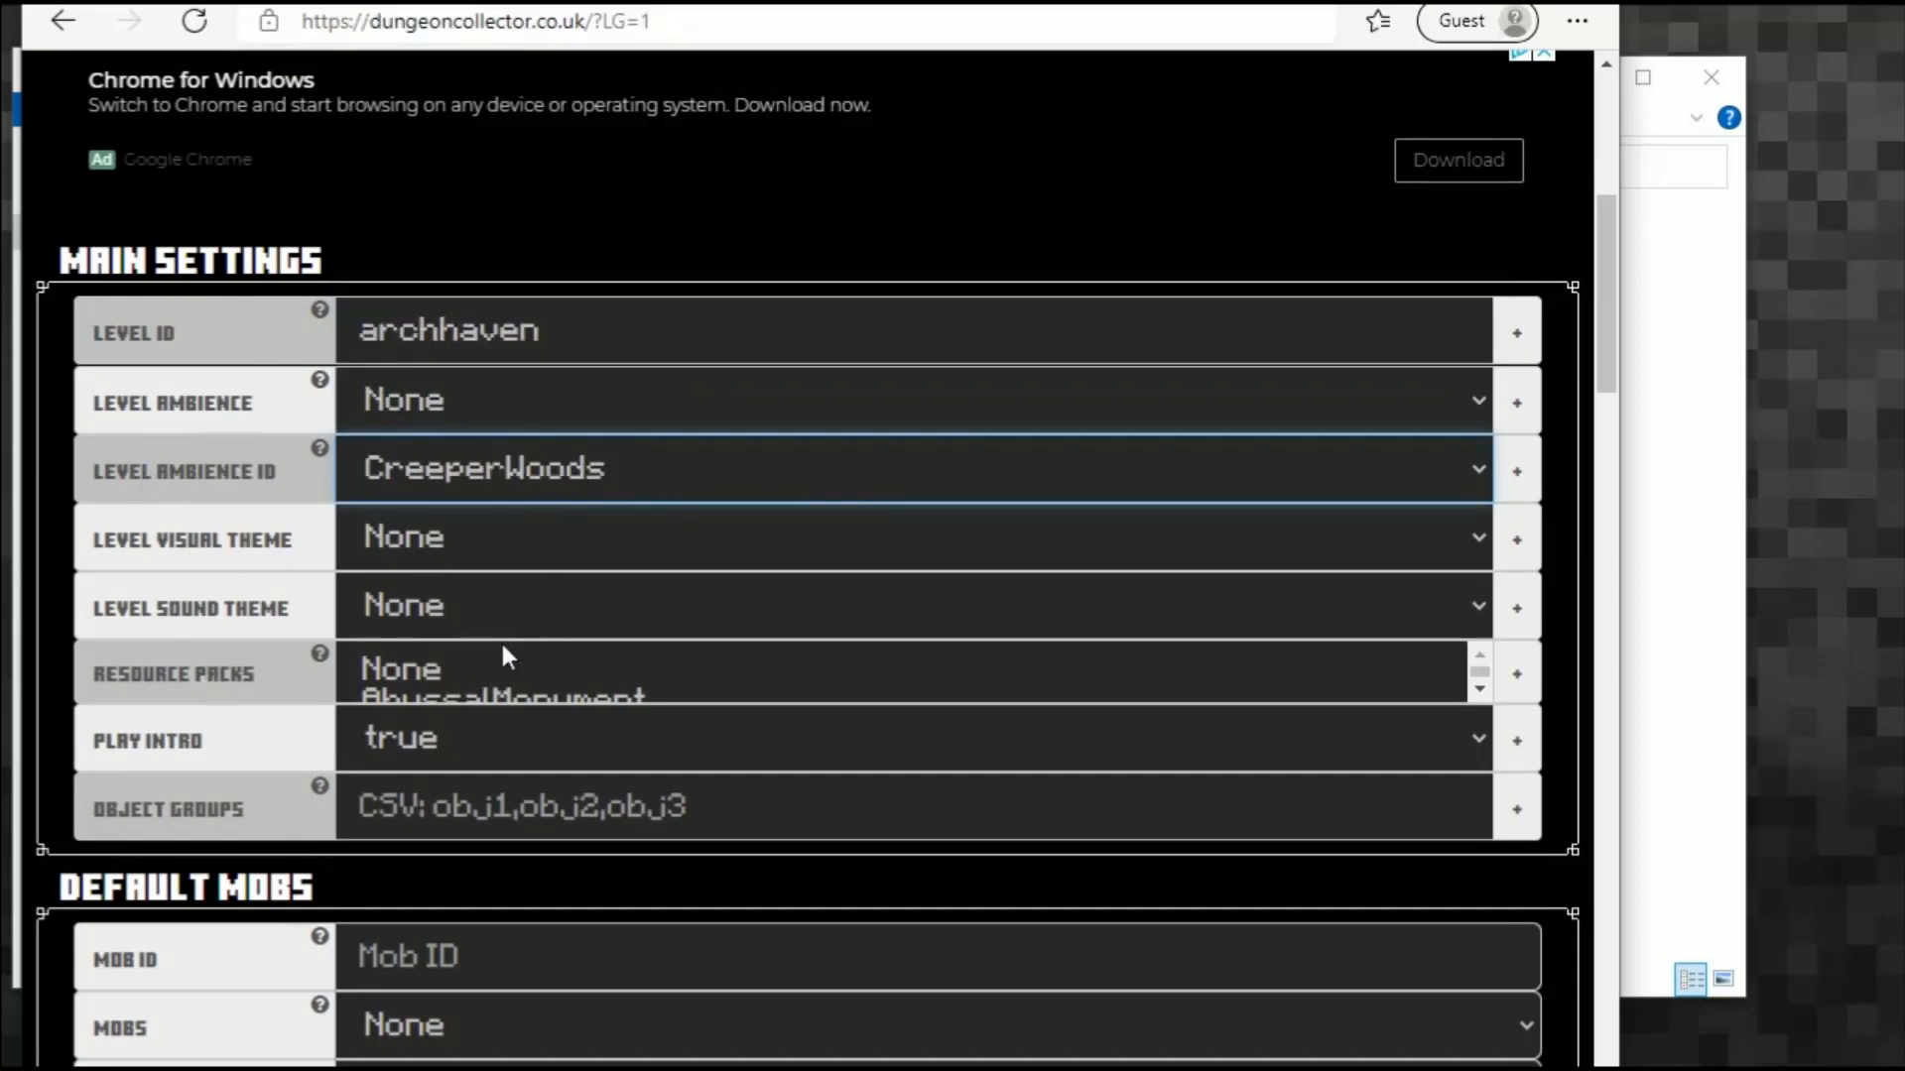
# Step: In the main settings, select the Jungle resource pack and set Play Intro to false
pyautogui.scroll(-2, 502, 645)
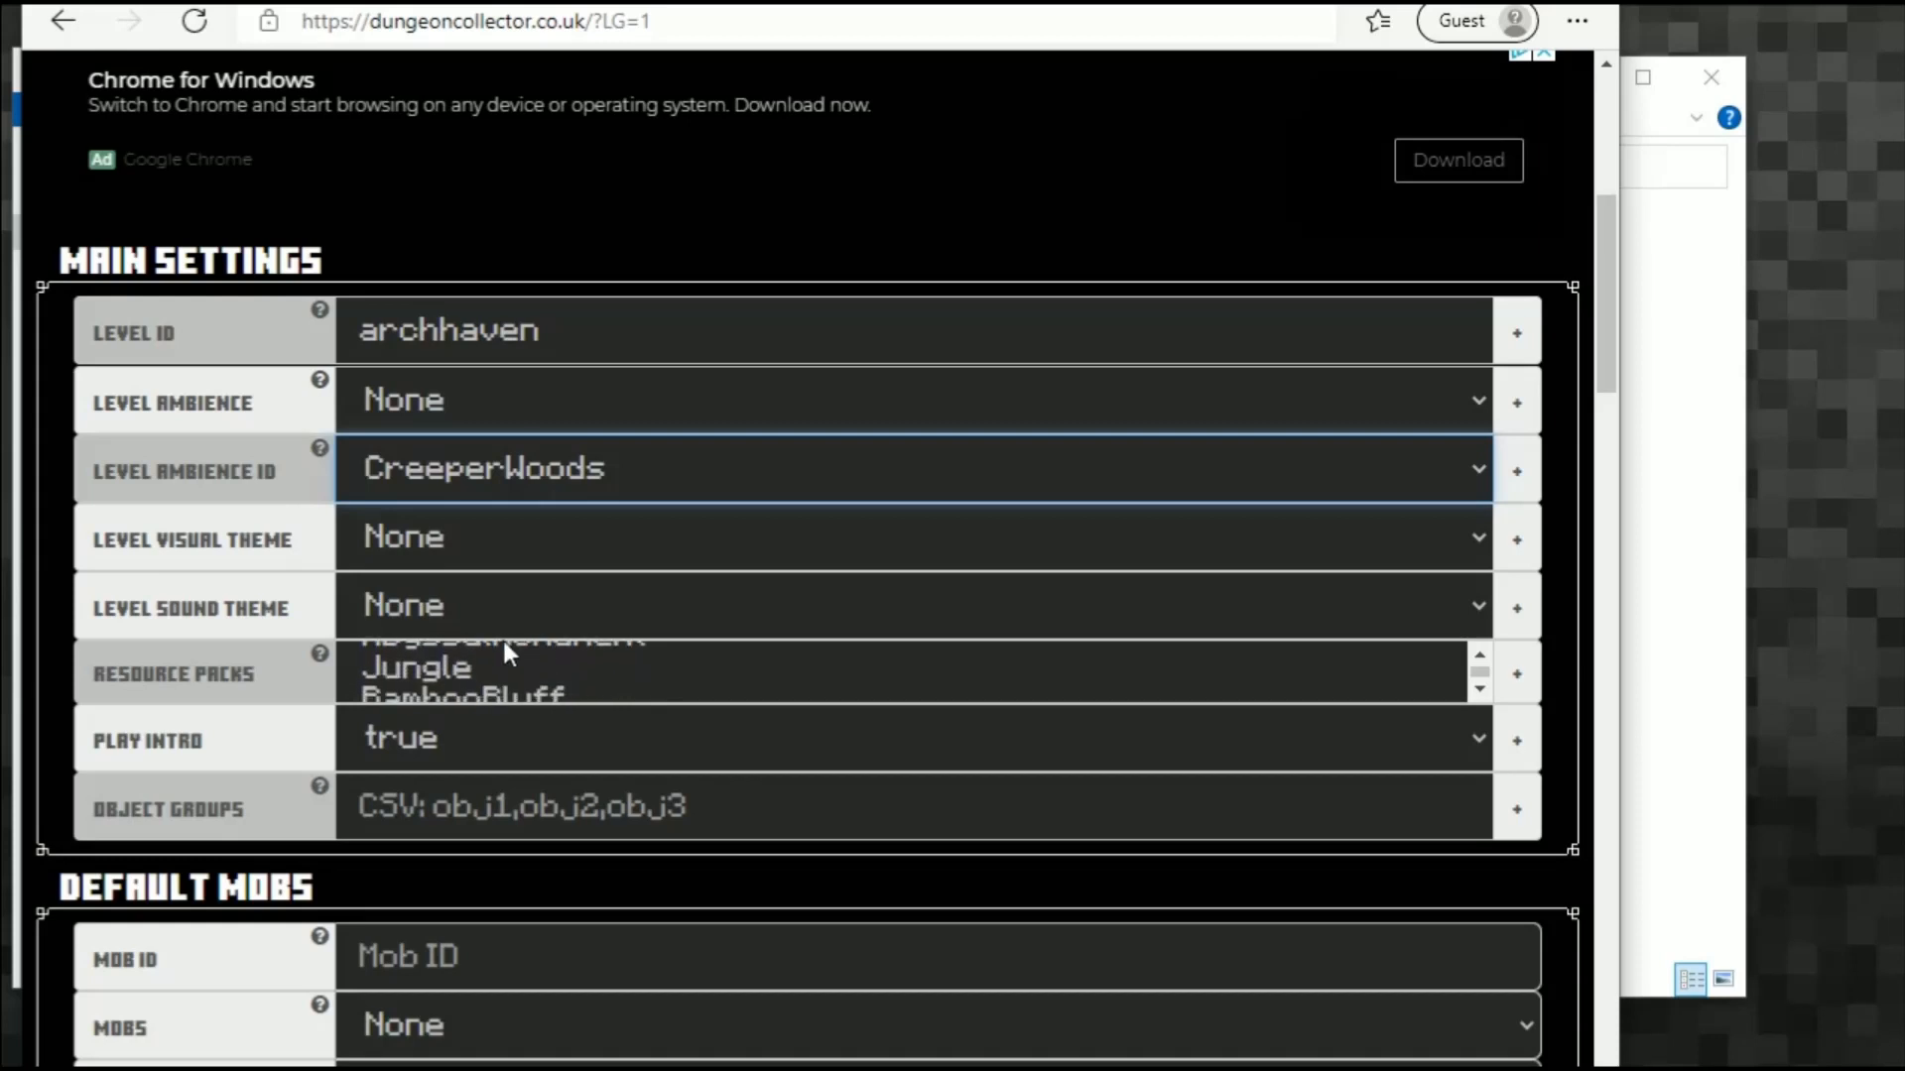
pyautogui.scroll(-4, 505, 650)
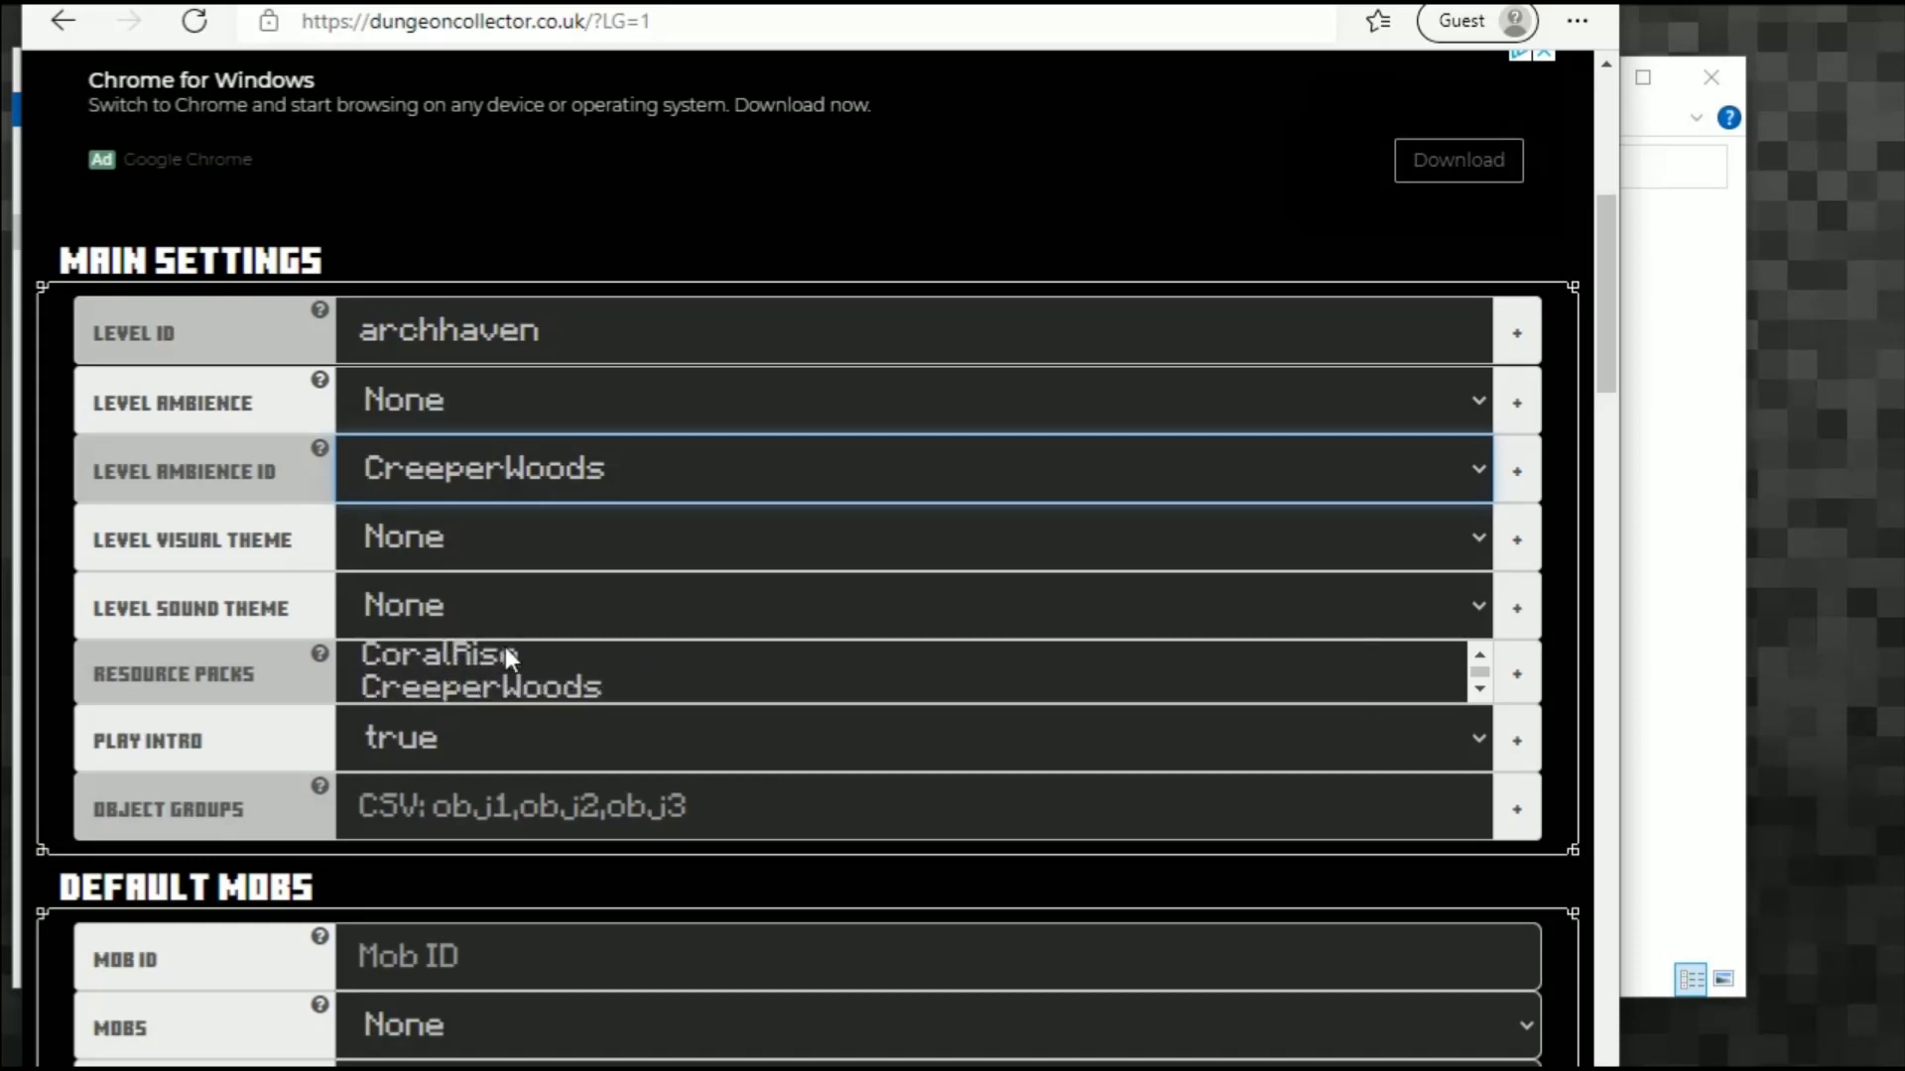
pyautogui.scroll(-5, 504, 650)
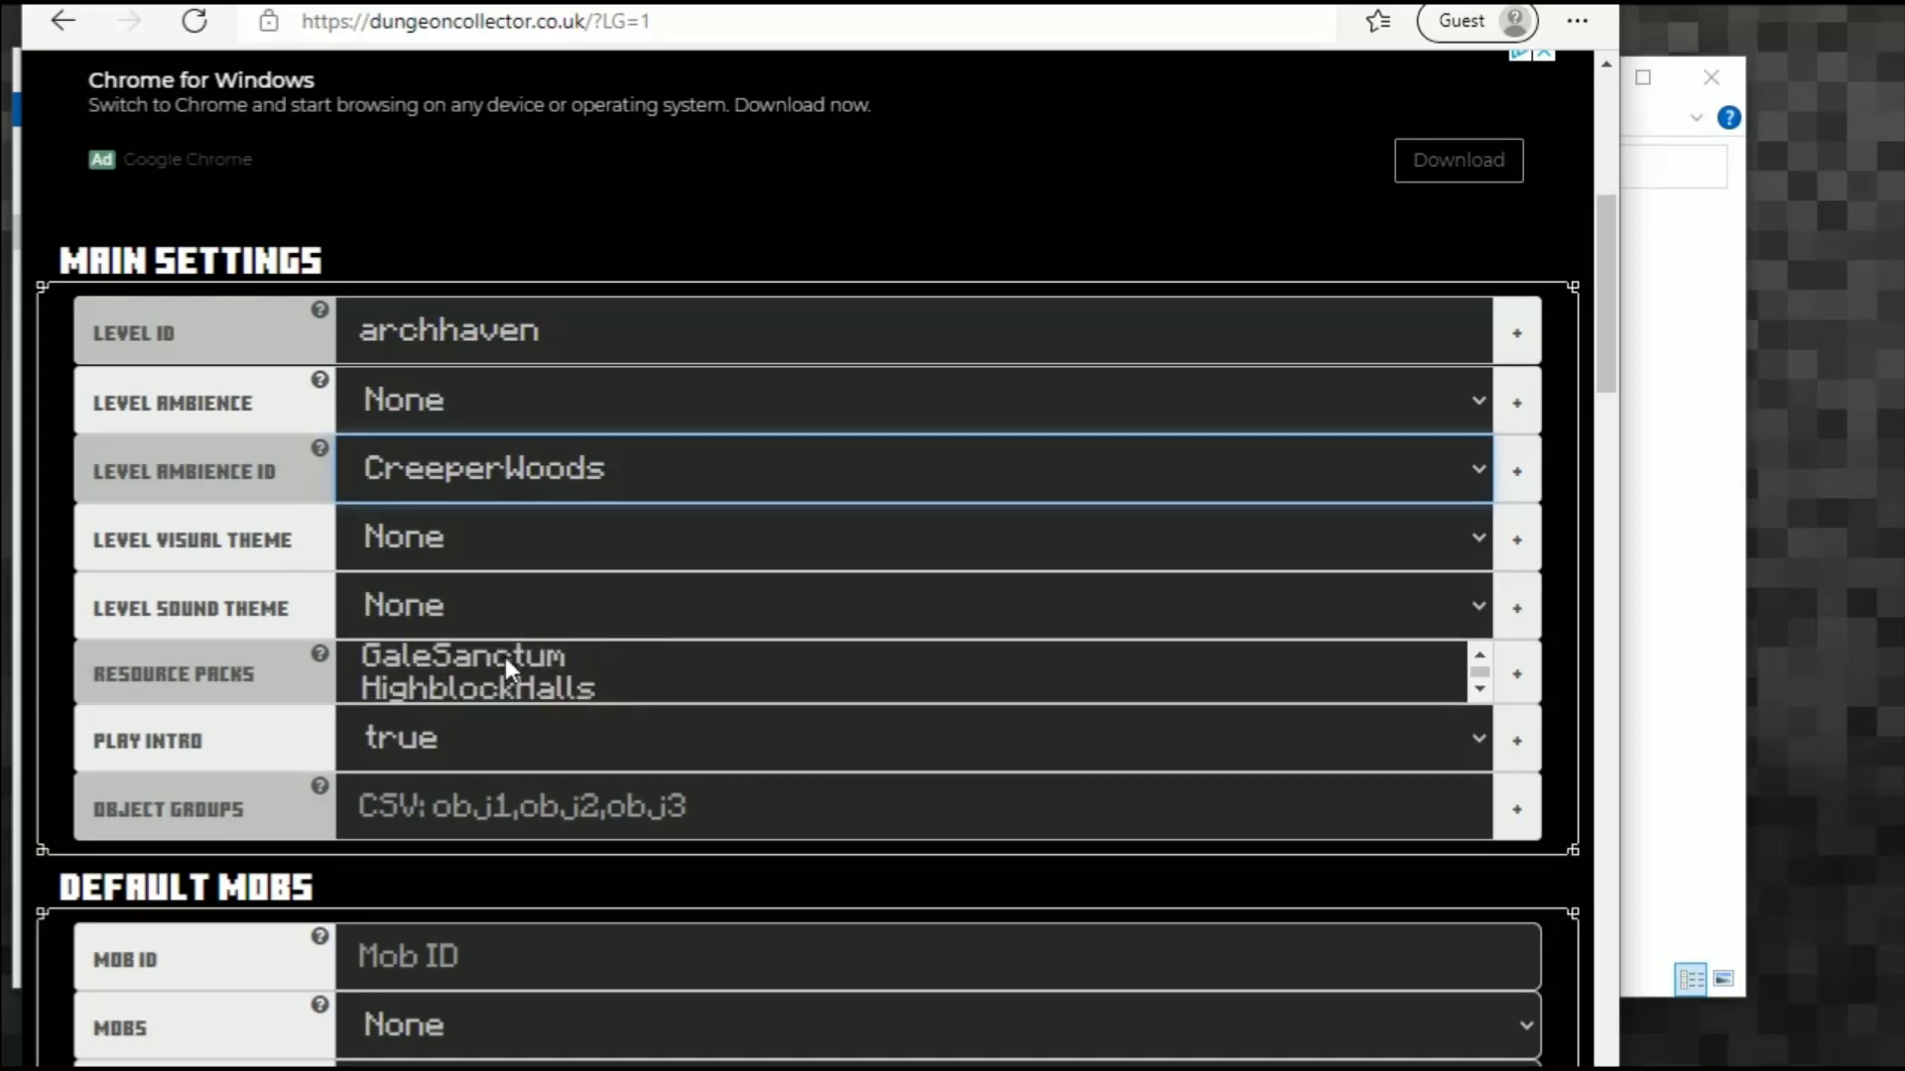
pyautogui.scroll(-6, 504, 658)
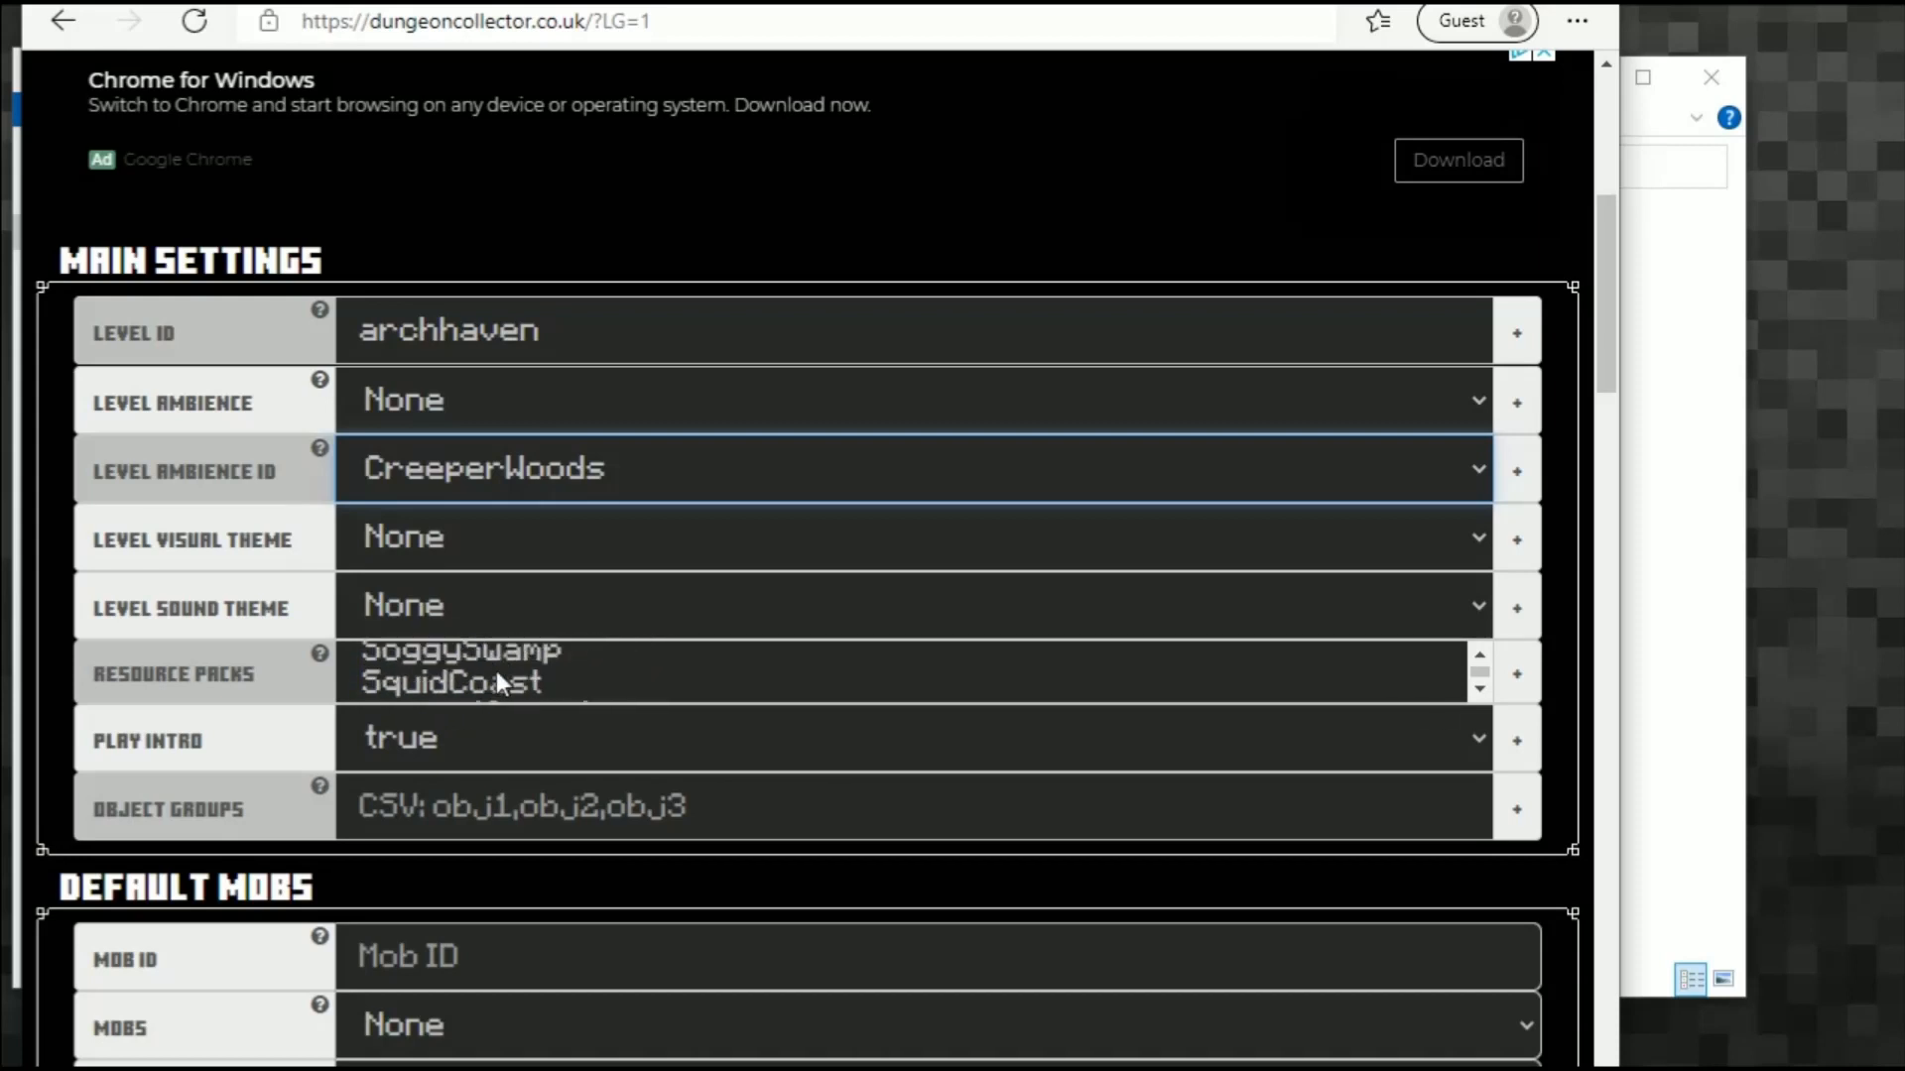
pyautogui.click(497, 671)
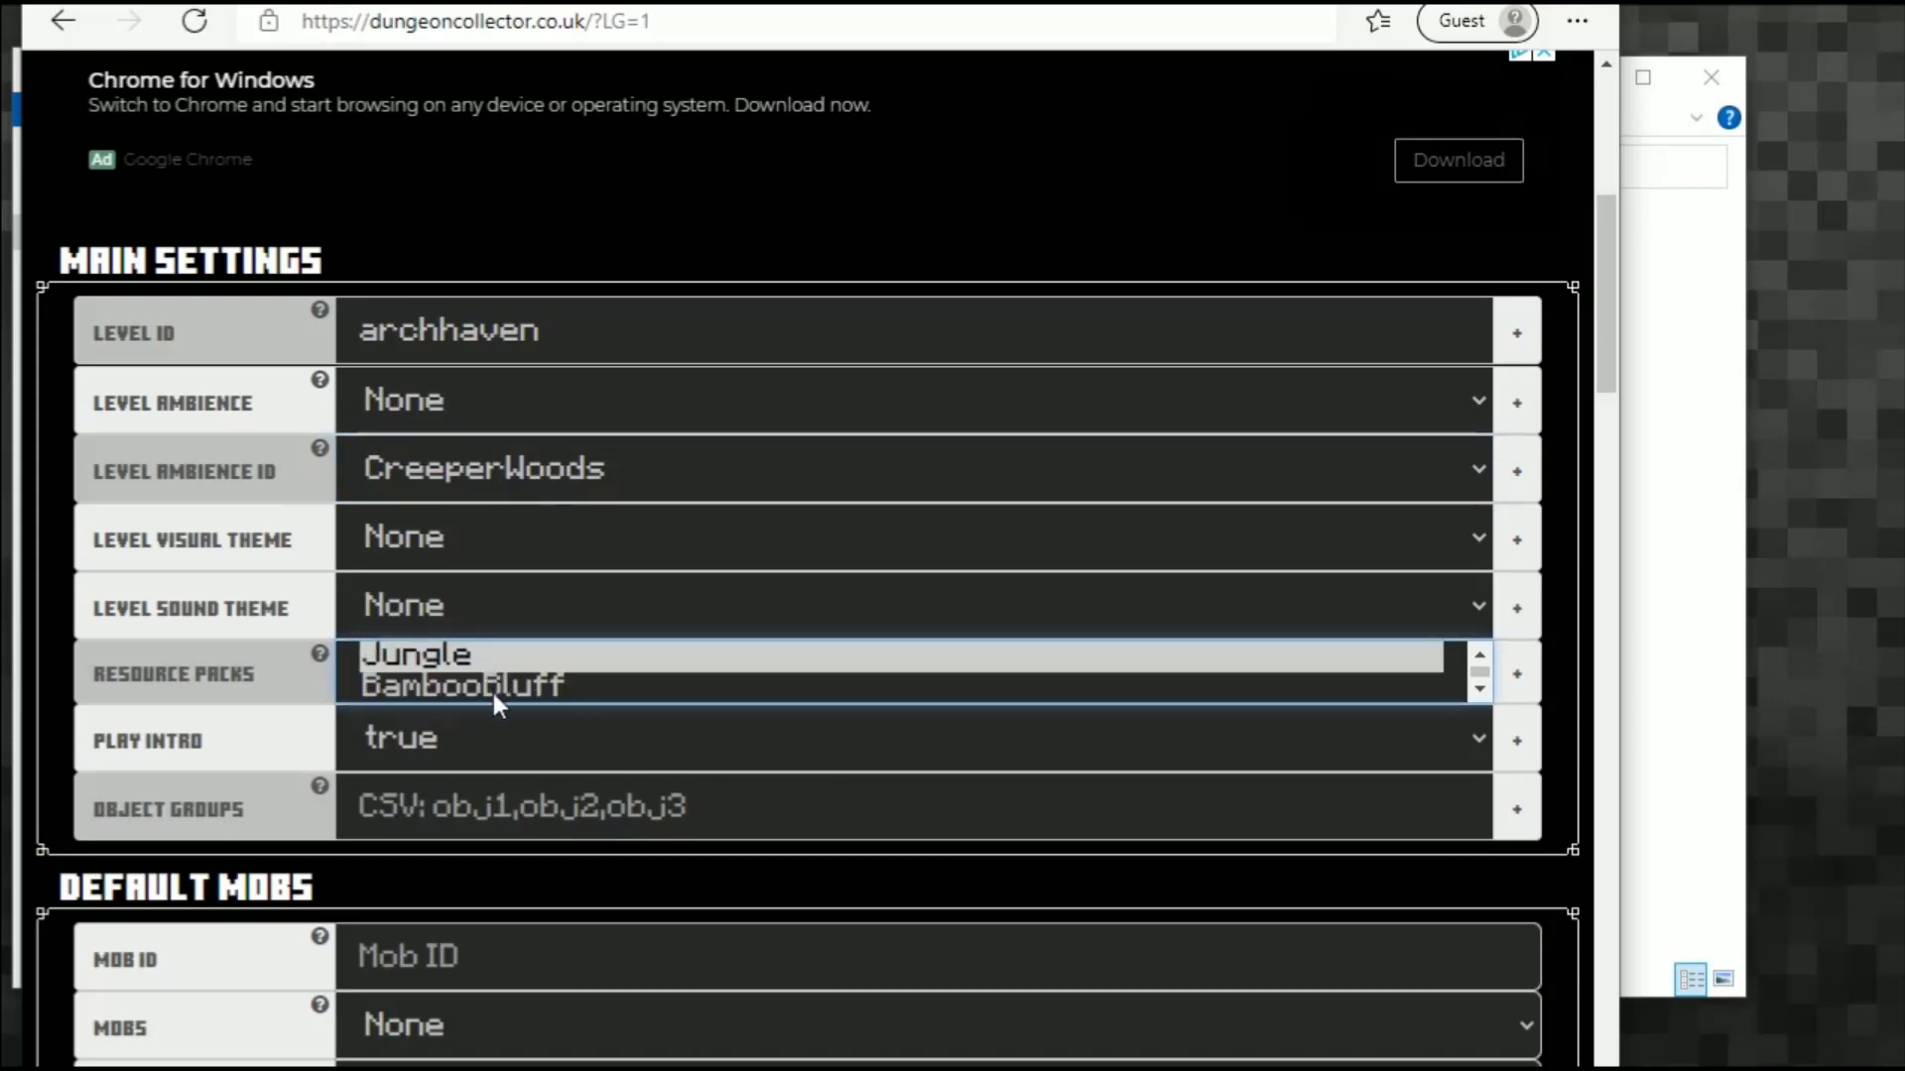
pyautogui.scroll(-1, 534, 664)
pyautogui.scroll(3, 536, 663)
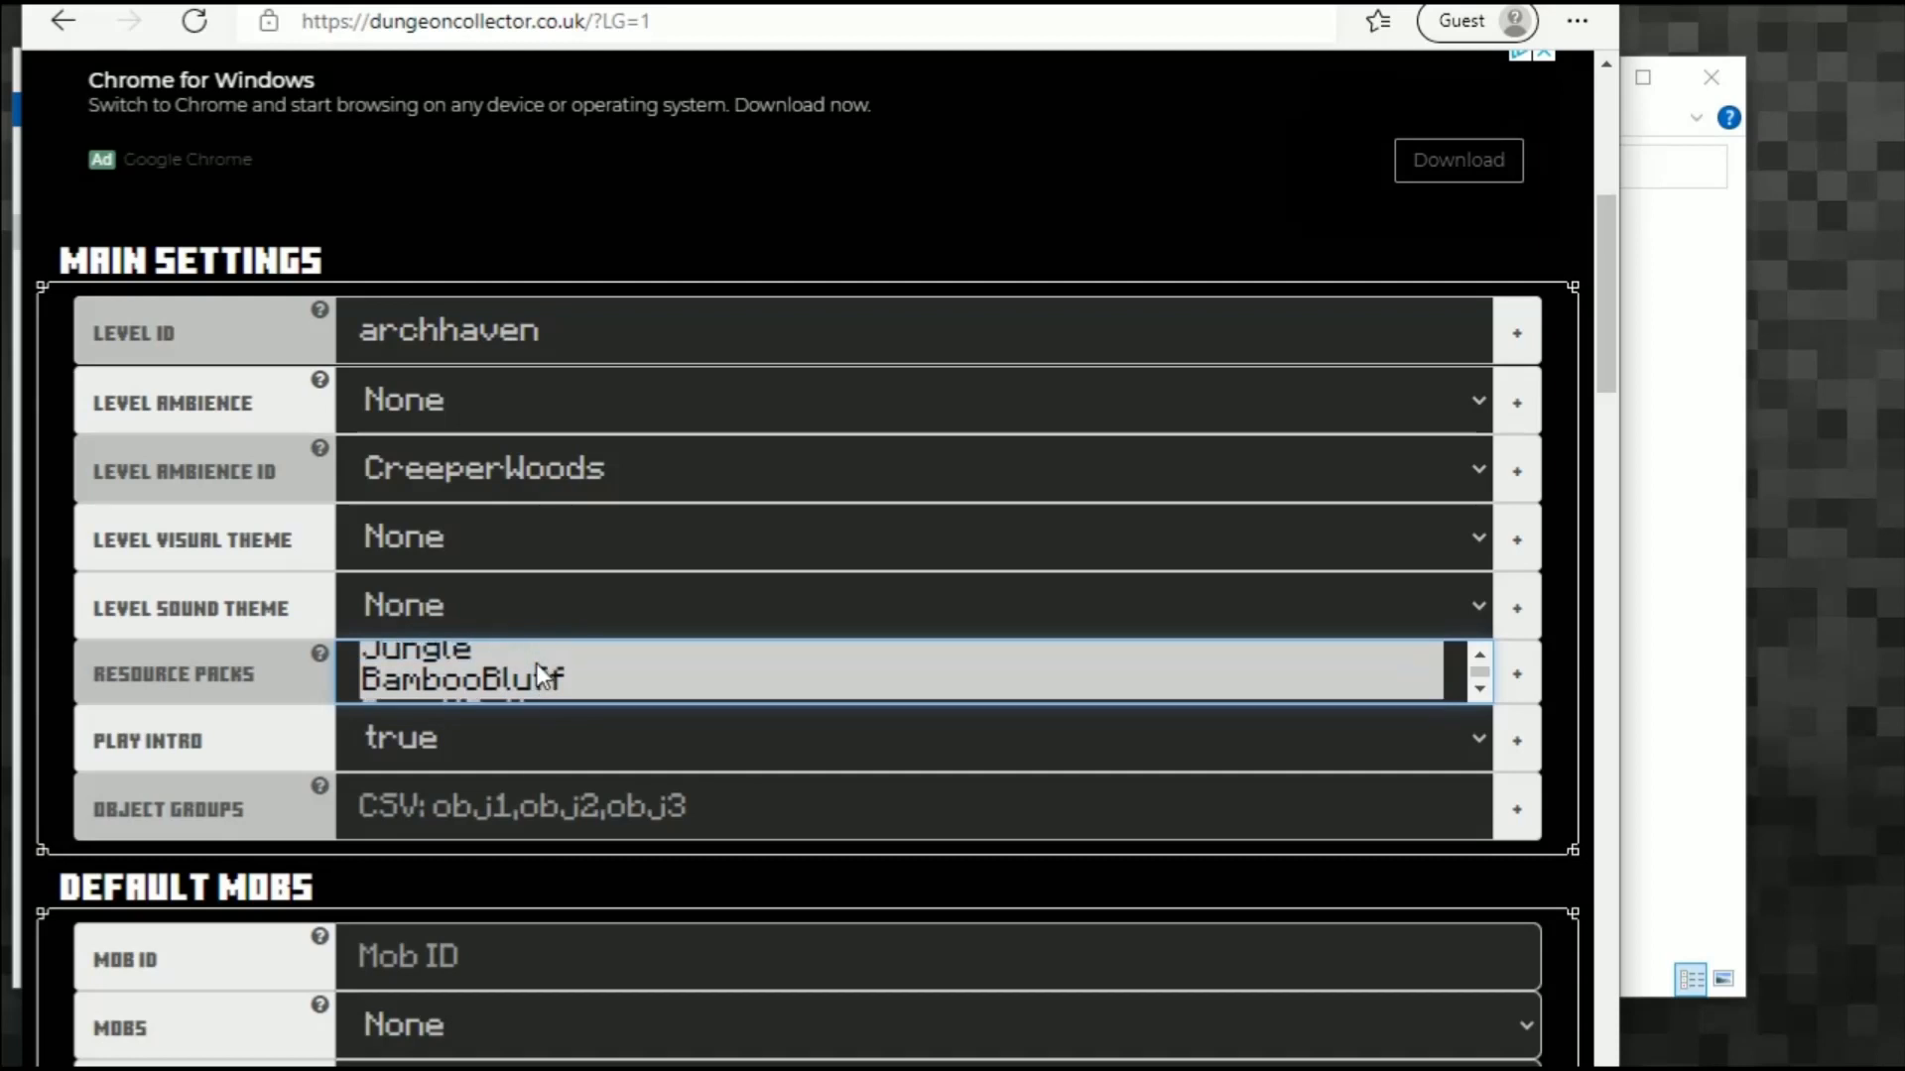
pyautogui.scroll(-1, 504, 681)
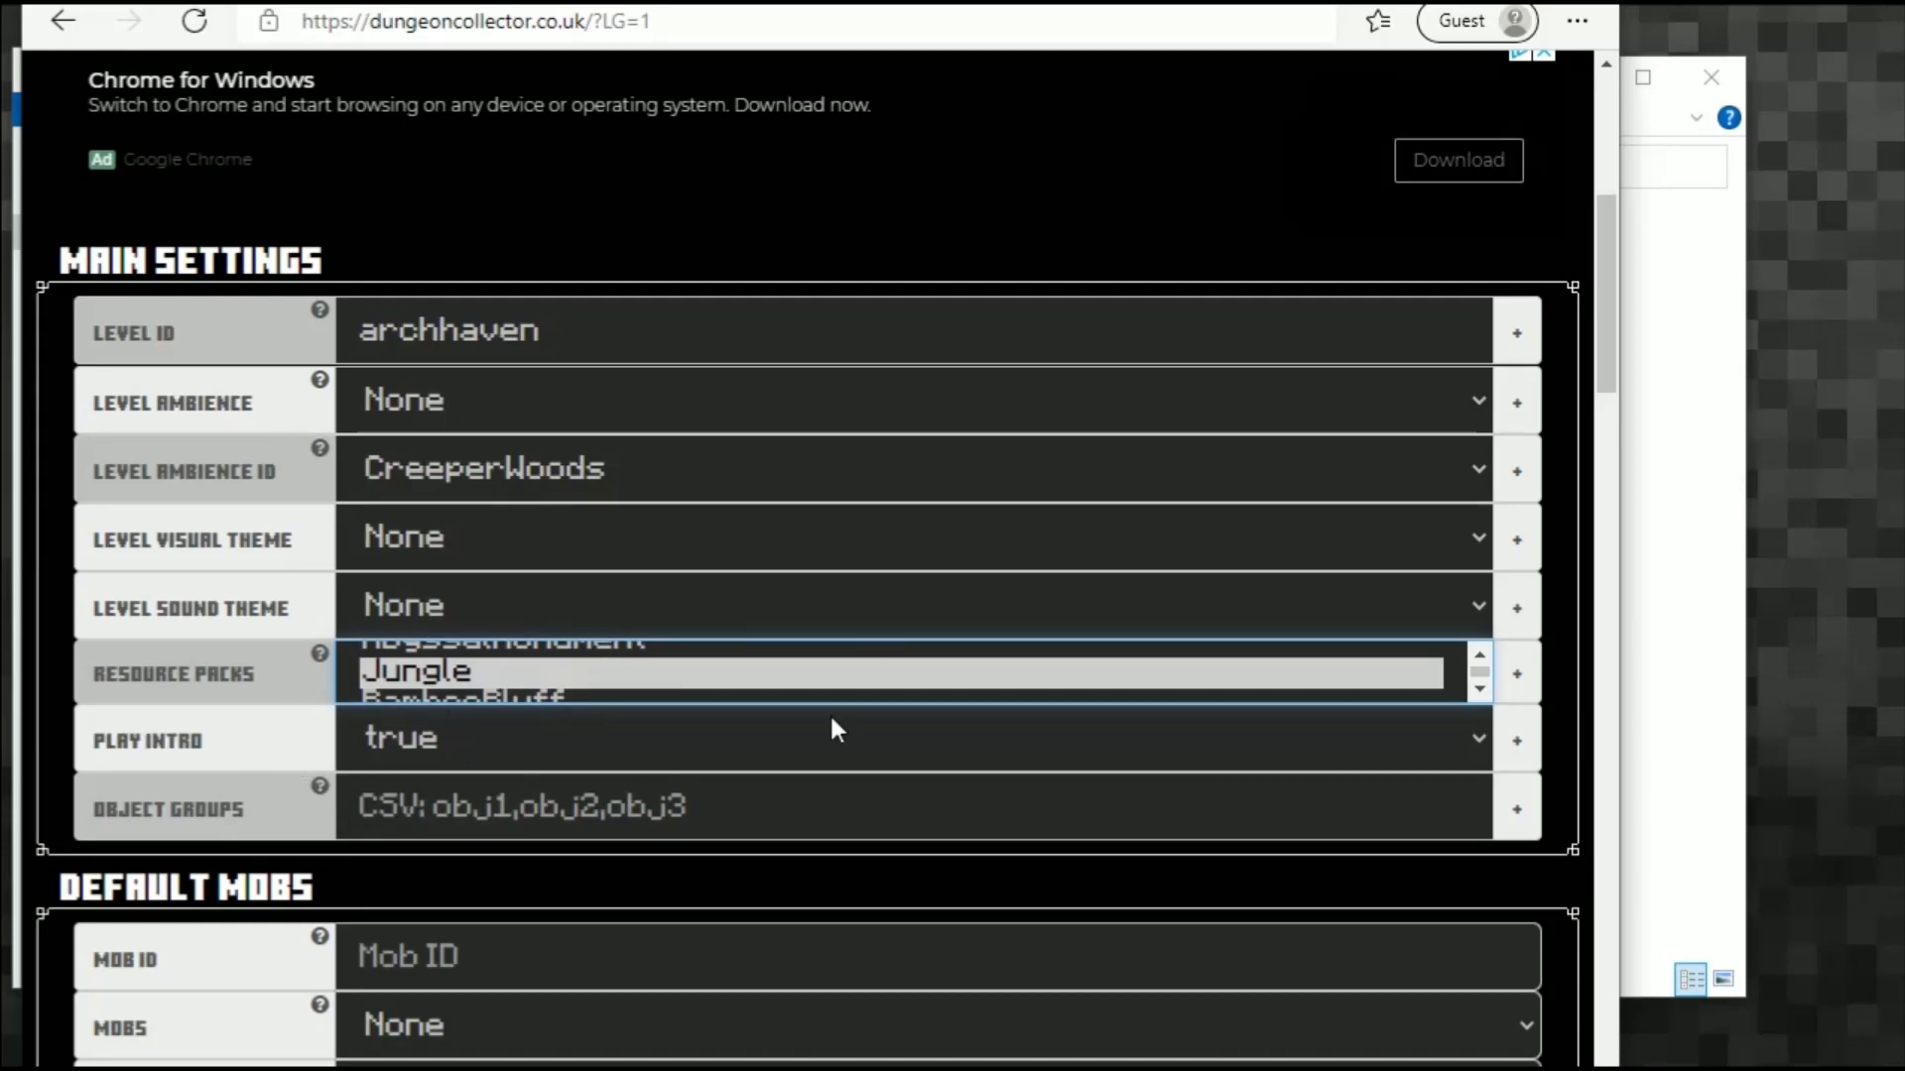
pyautogui.click(472, 772)
pyautogui.click(452, 812)
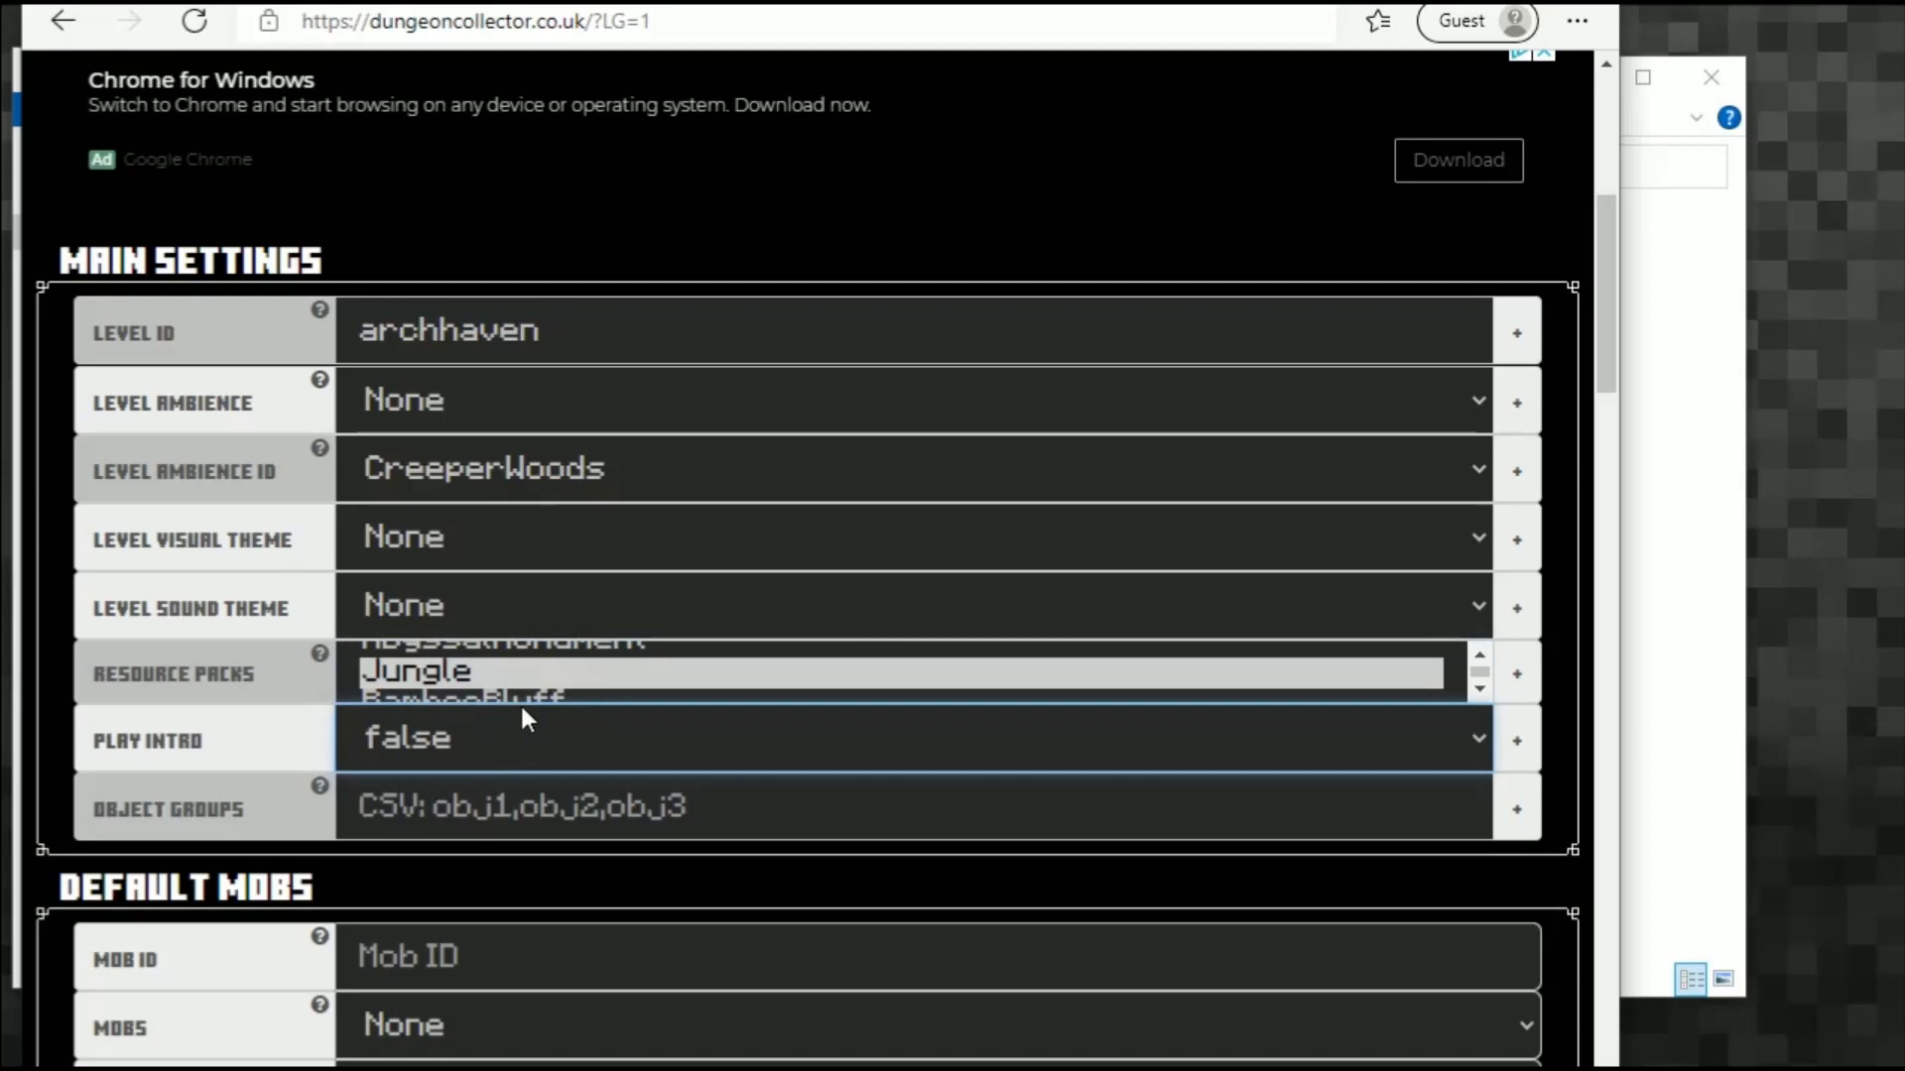
# Step: In File Explorer, open the test folder inside lovika's objectgroups folder and copy the objectgroup.json file's name without the extension
pyautogui.click(654, 799)
pyautogui.click(1738, 723)
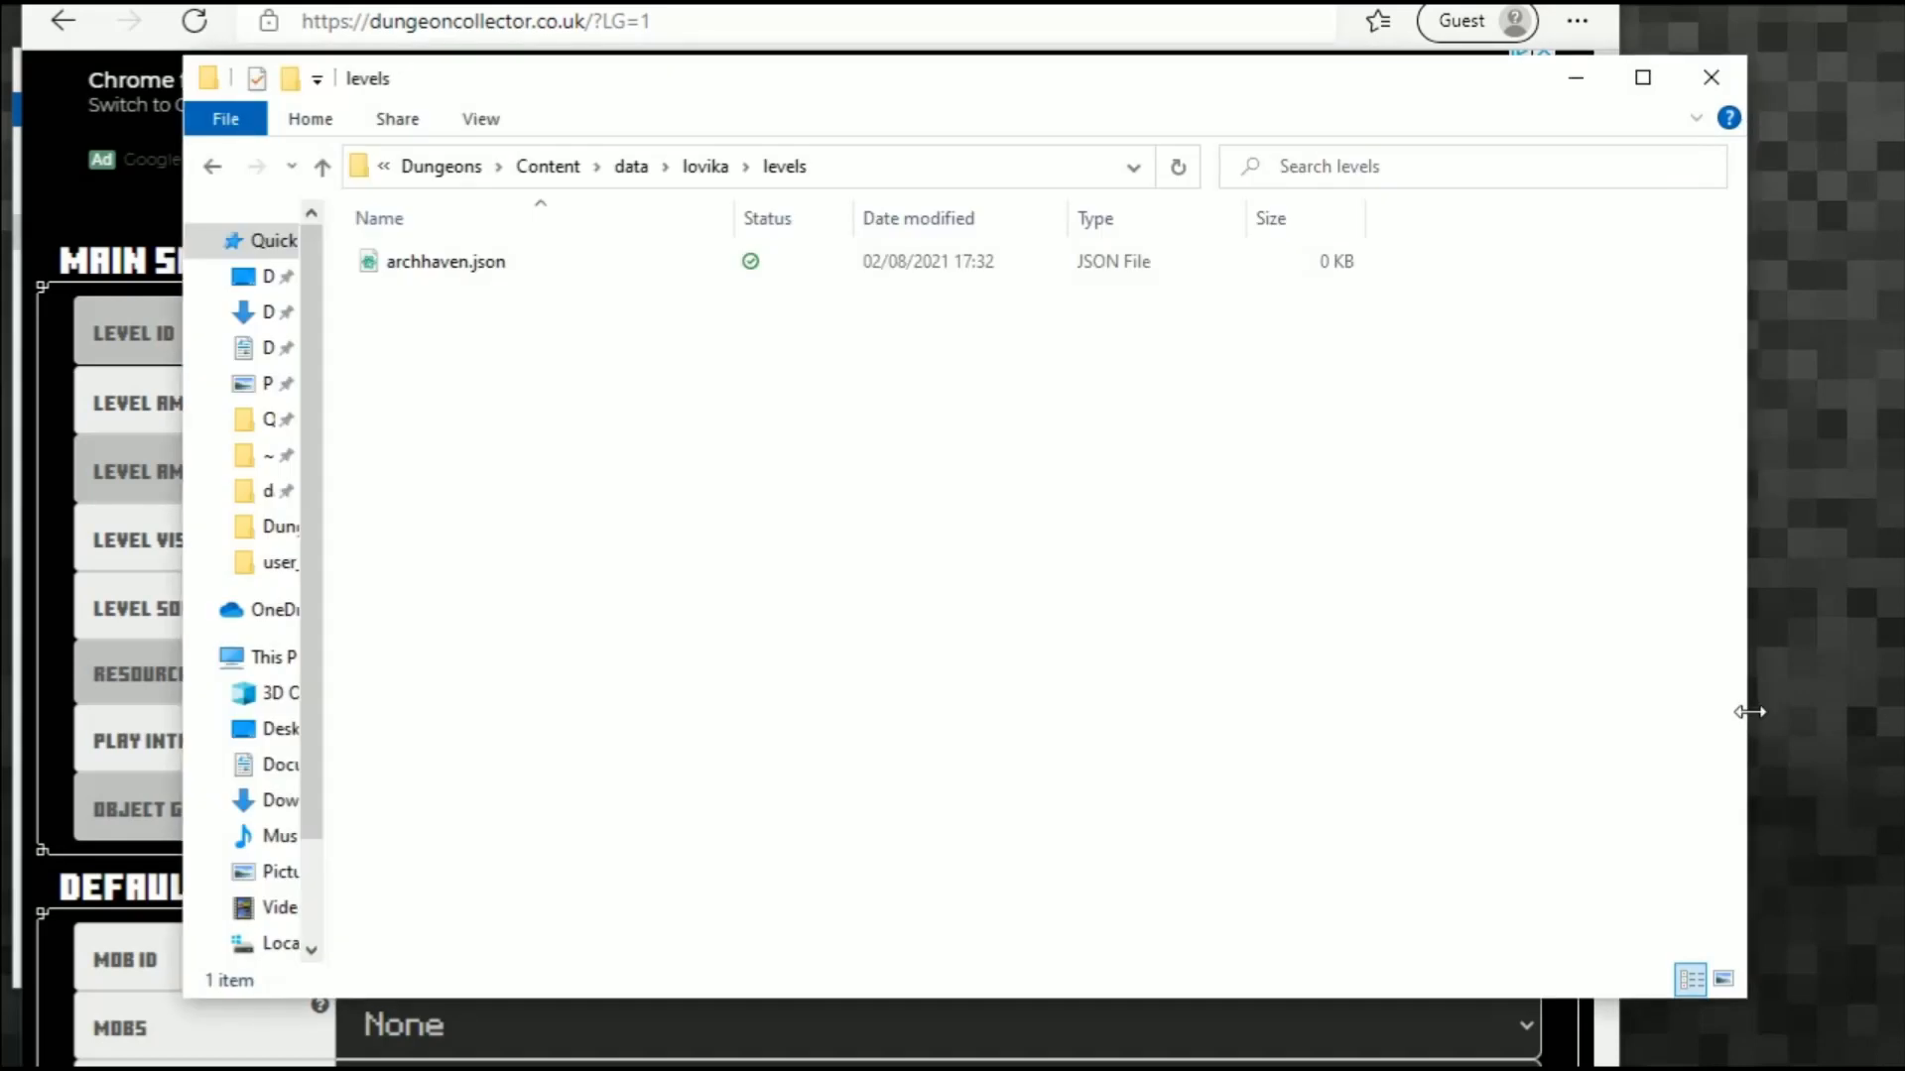
pyautogui.click(631, 167)
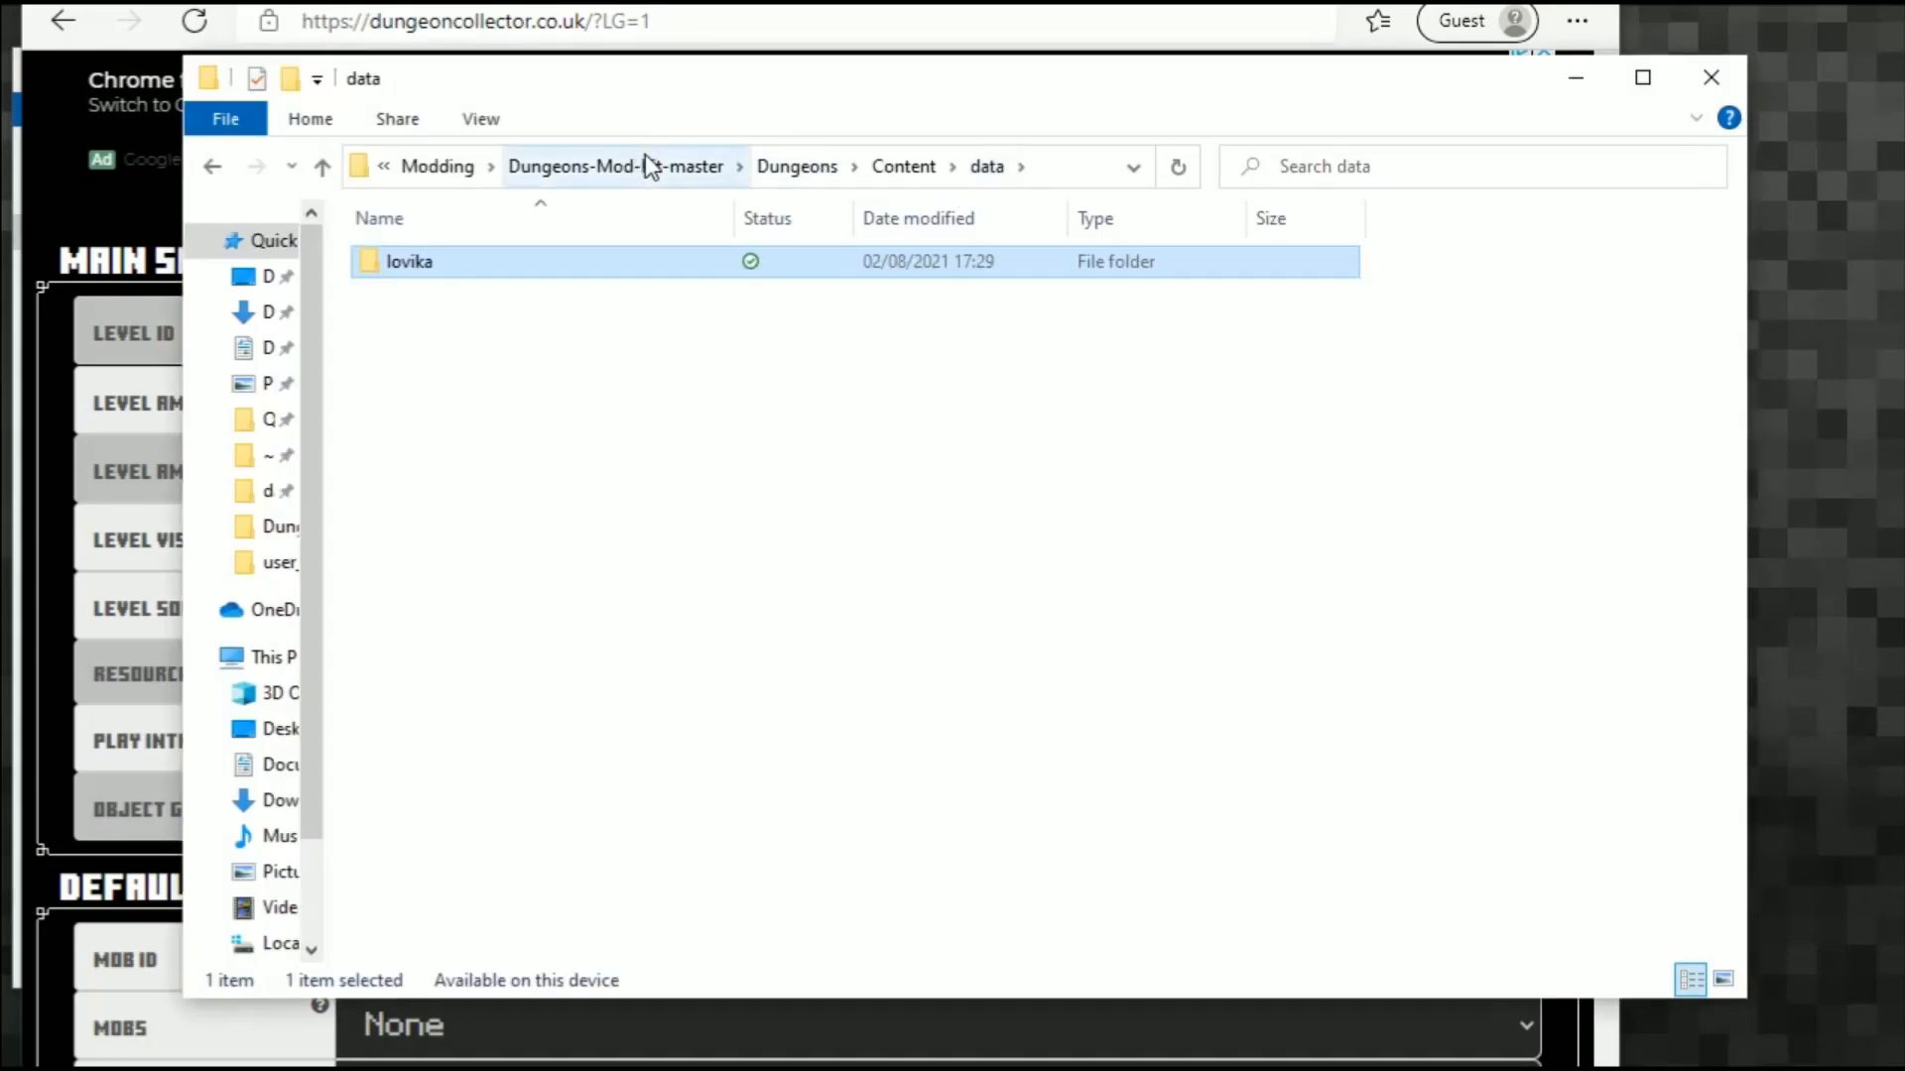
pyautogui.click(886, 168)
pyautogui.doubleClick(387, 263)
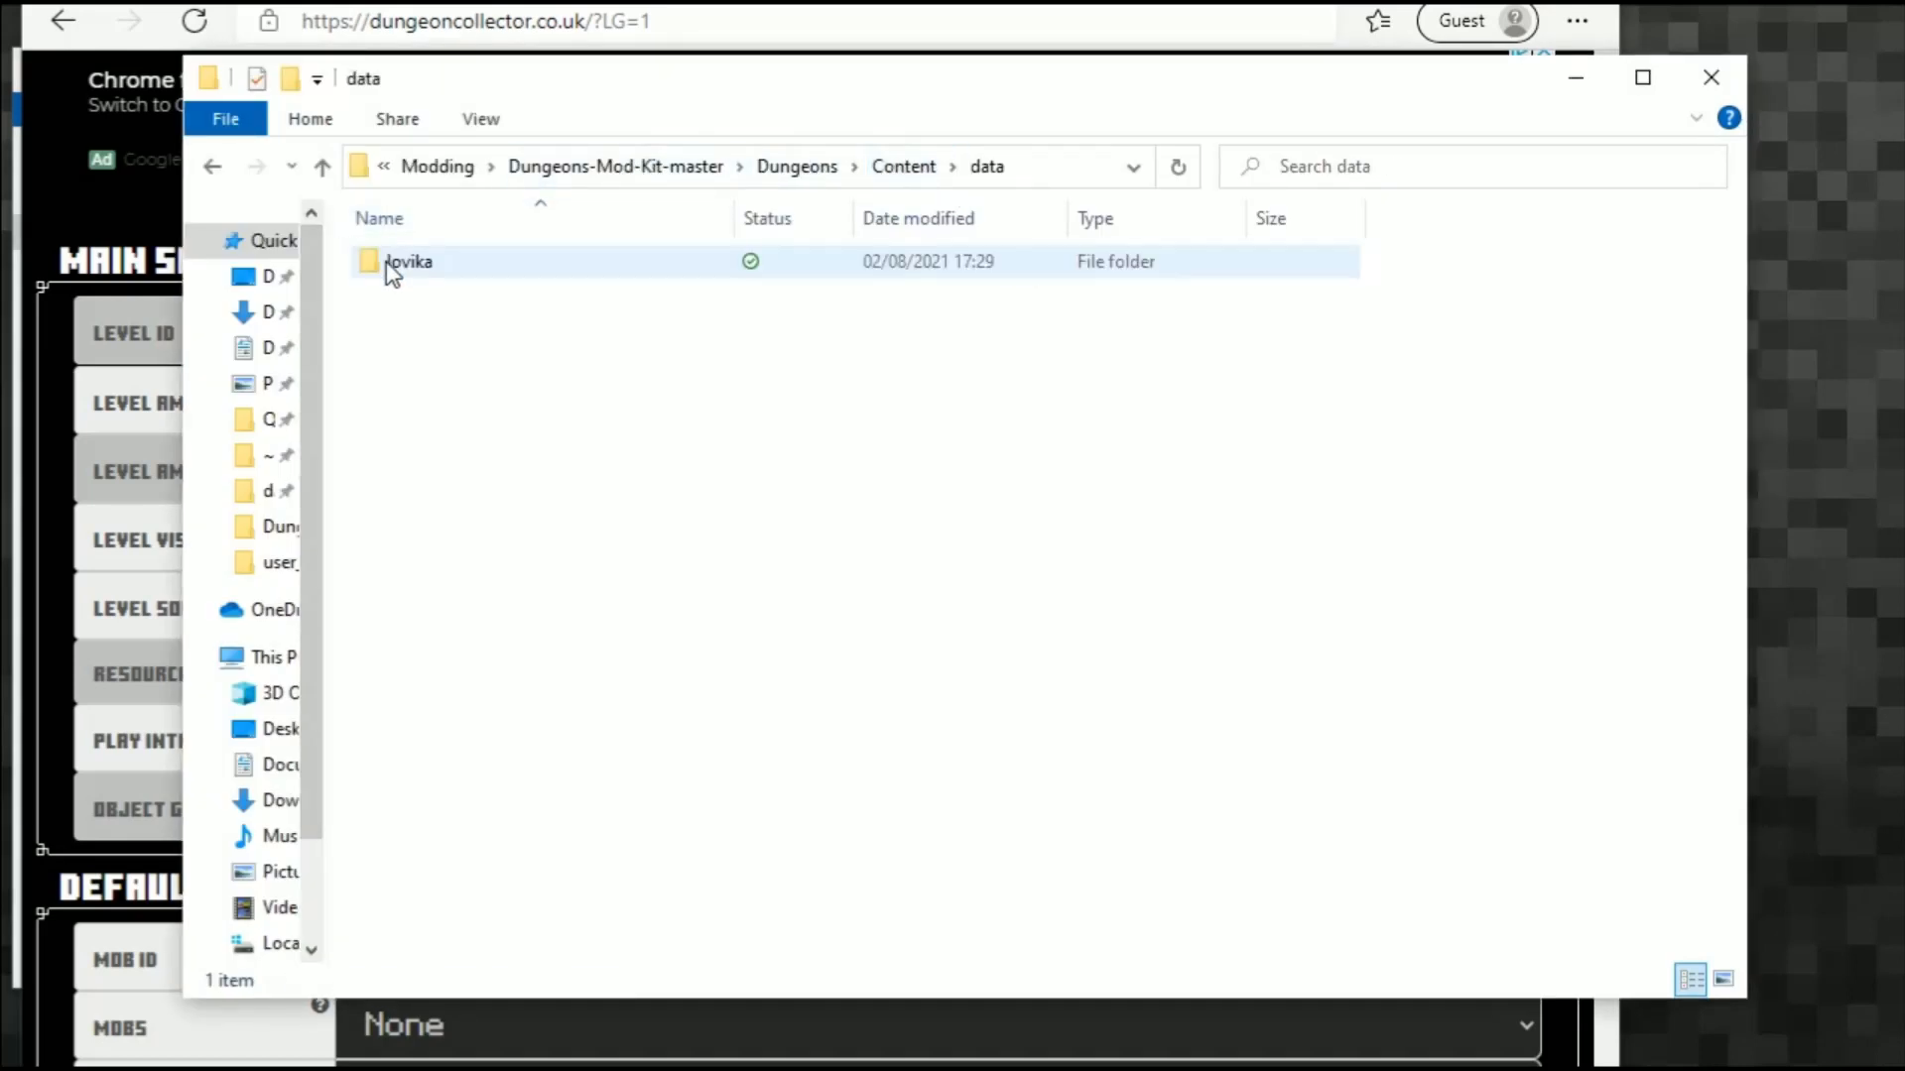
pyautogui.doubleClick(389, 264)
pyautogui.doubleClick(404, 293)
pyautogui.doubleClick(403, 268)
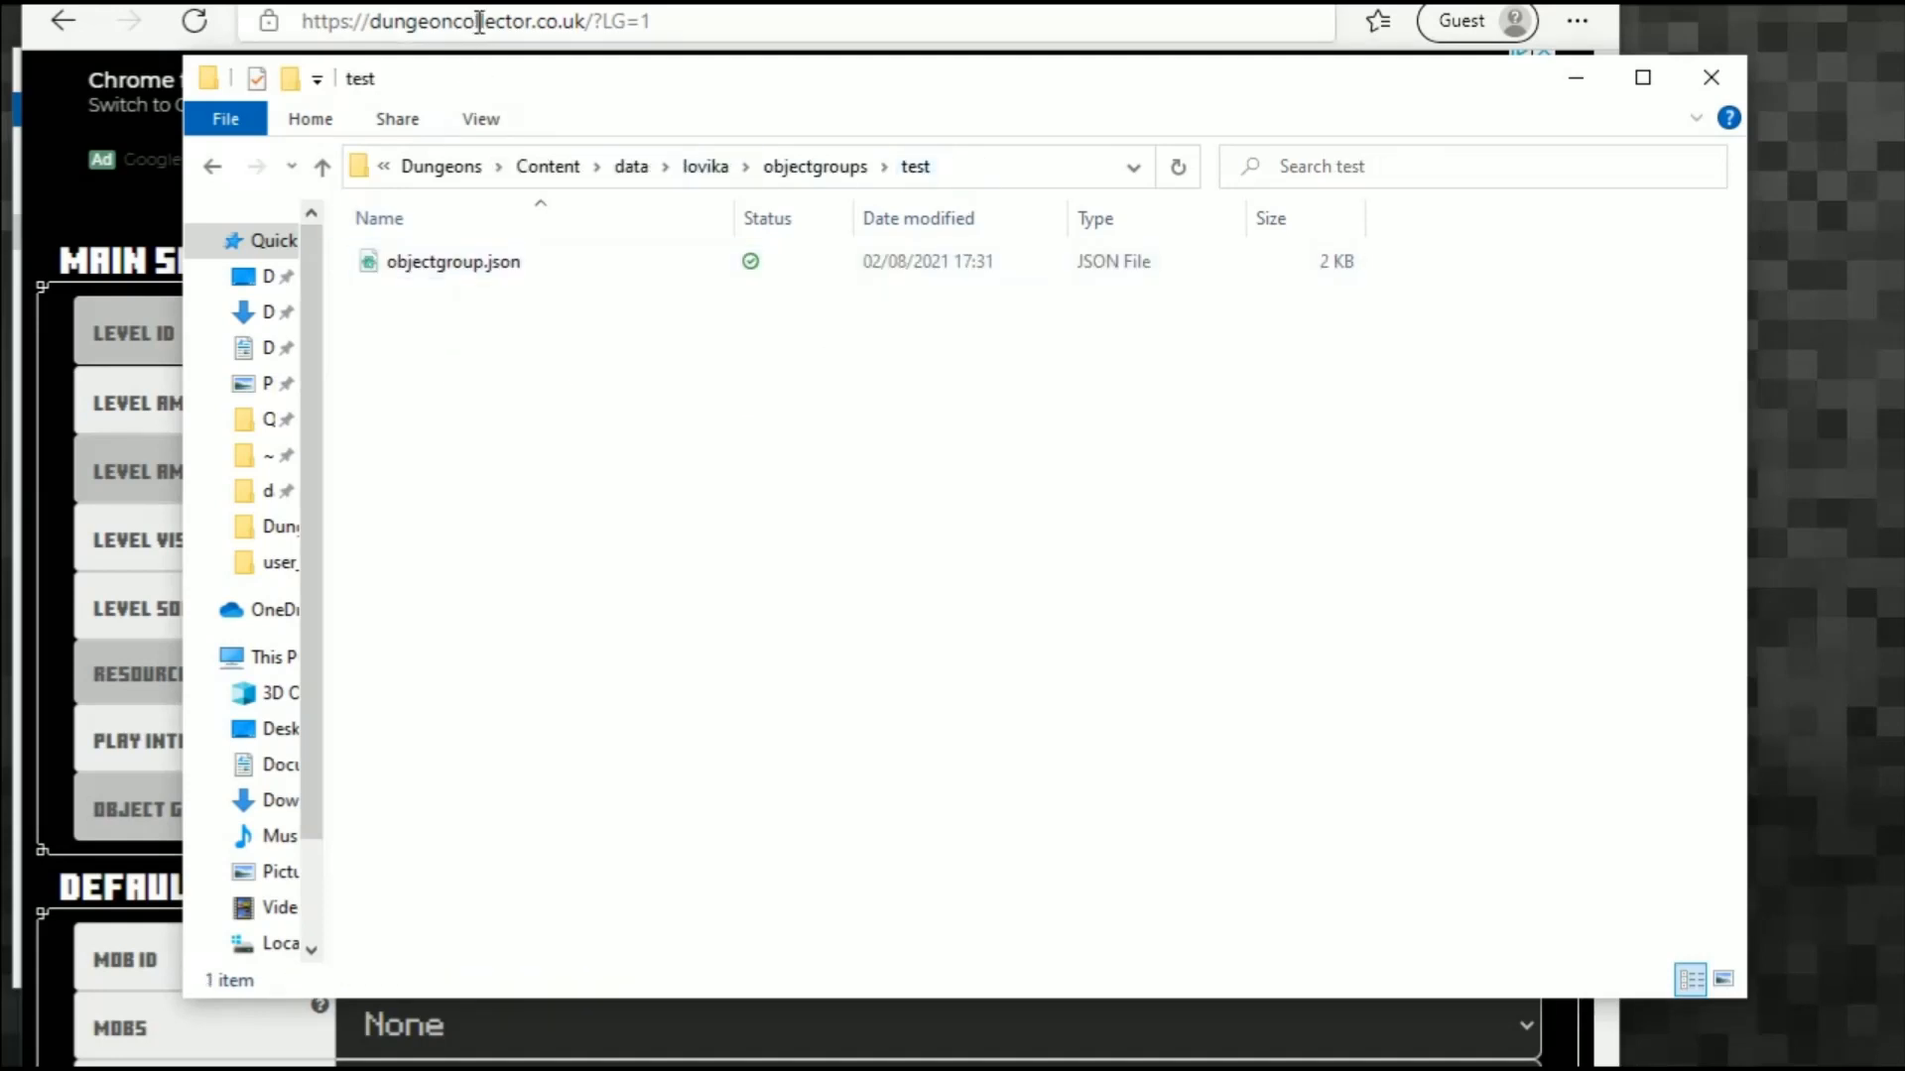
pyautogui.click(499, 274)
pyautogui.click(499, 278)
pyautogui.hotkey('ctrl', 'c')
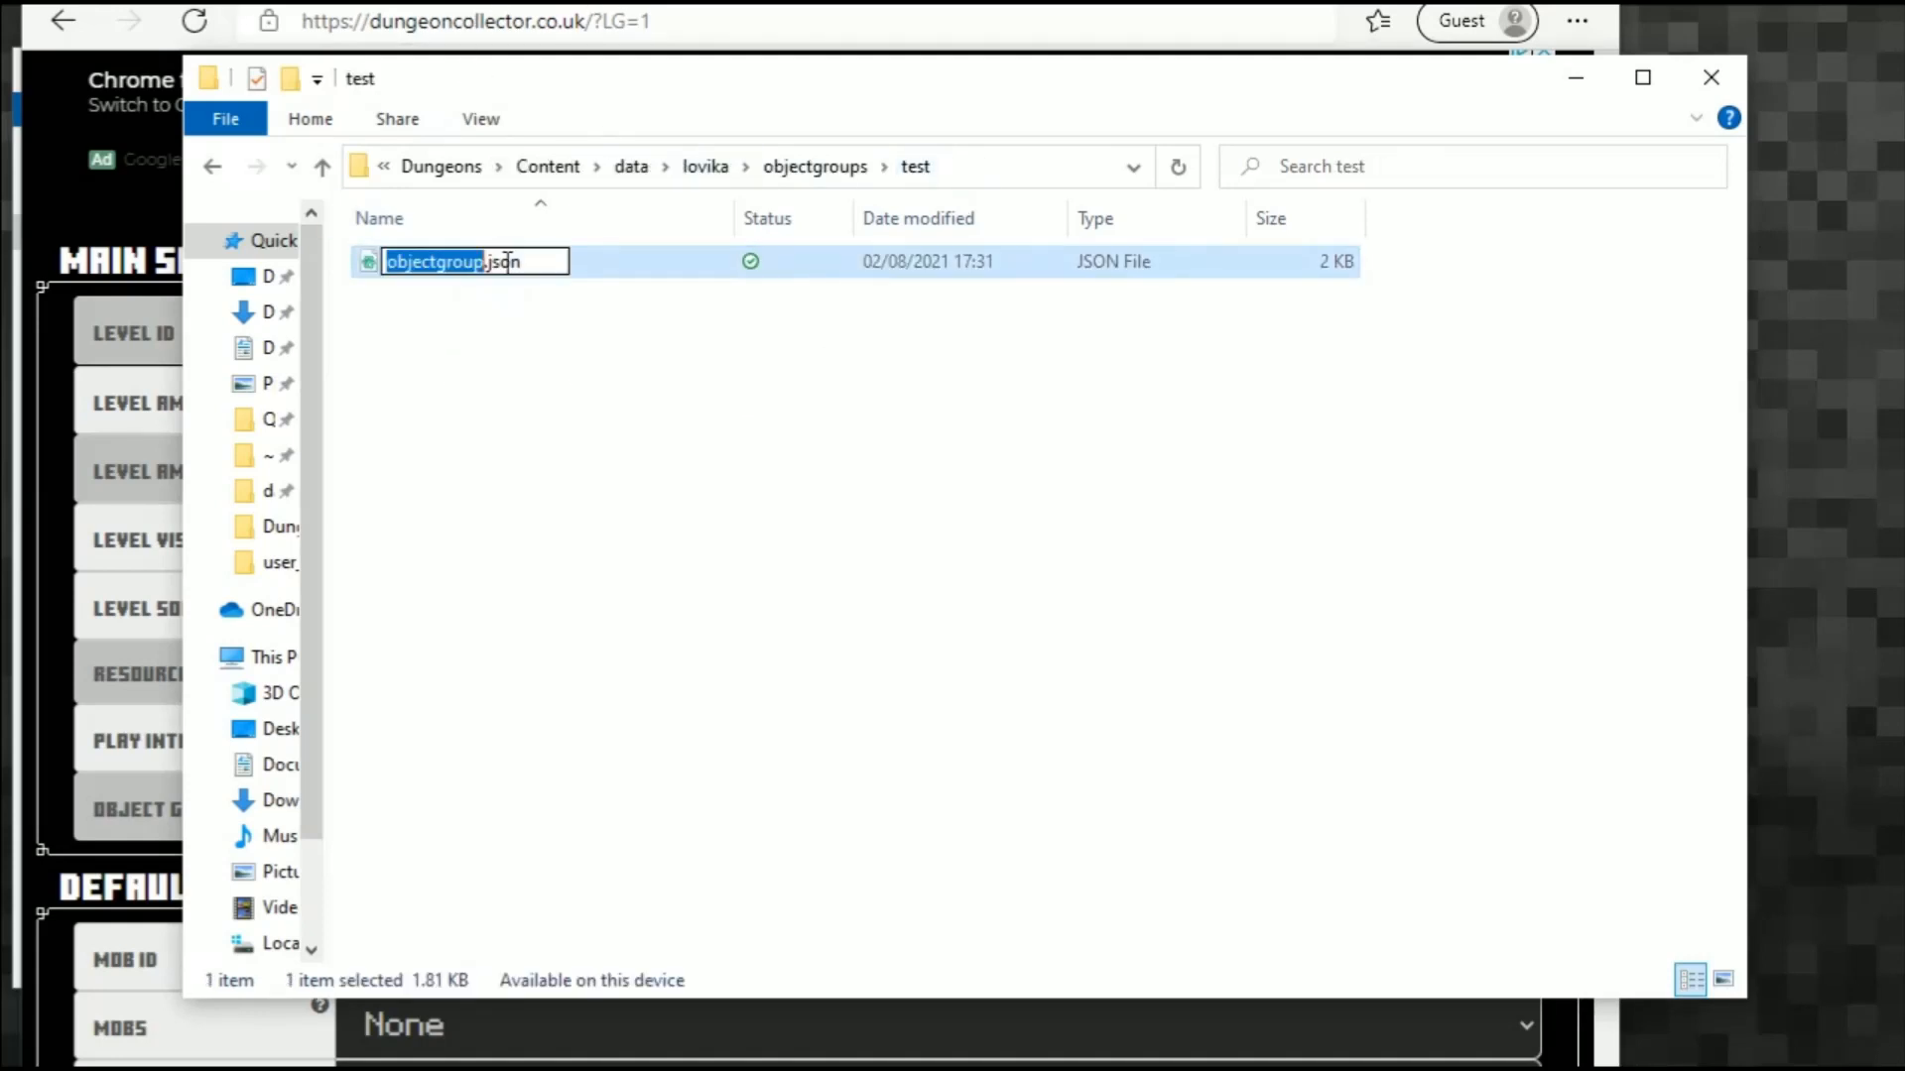
# Step: Return to the level generator in the browser and set Object Groups to test/objectgroup
pyautogui.click(641, 7)
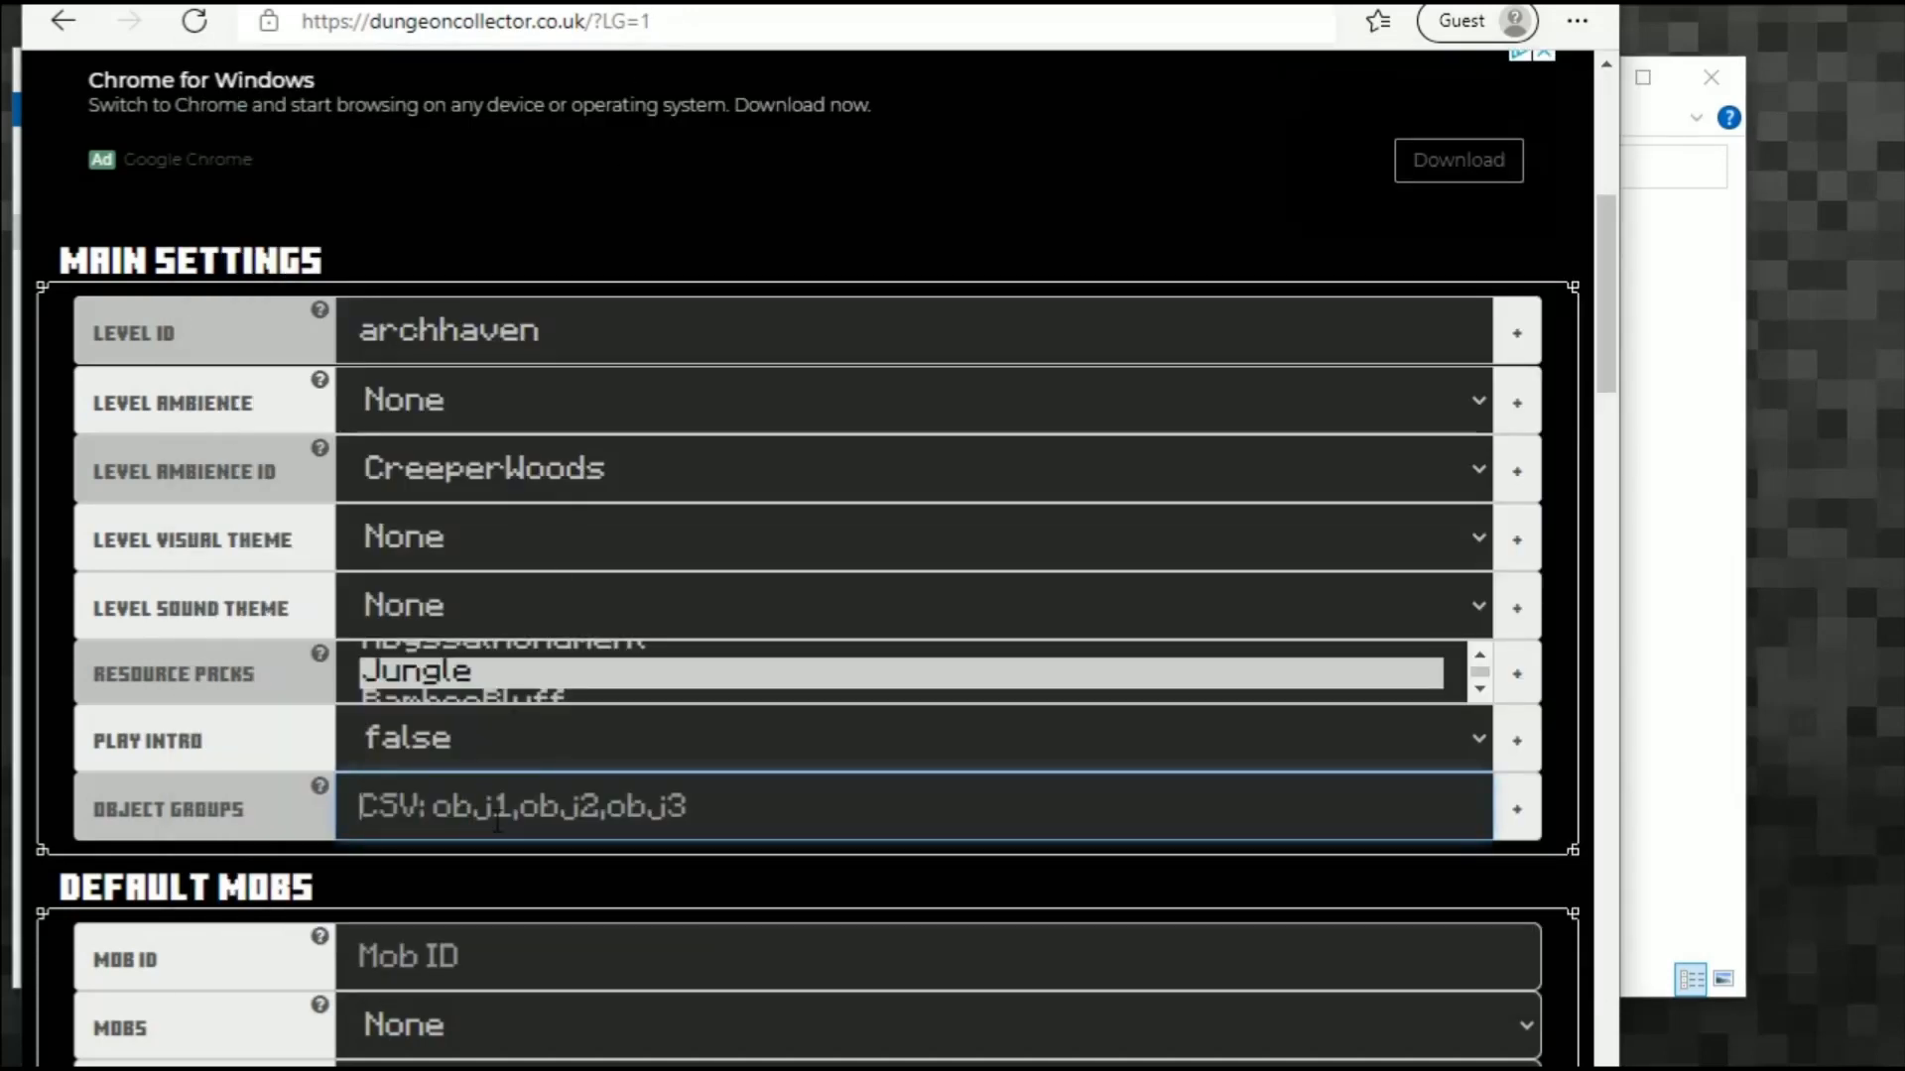
pyautogui.write('test/')
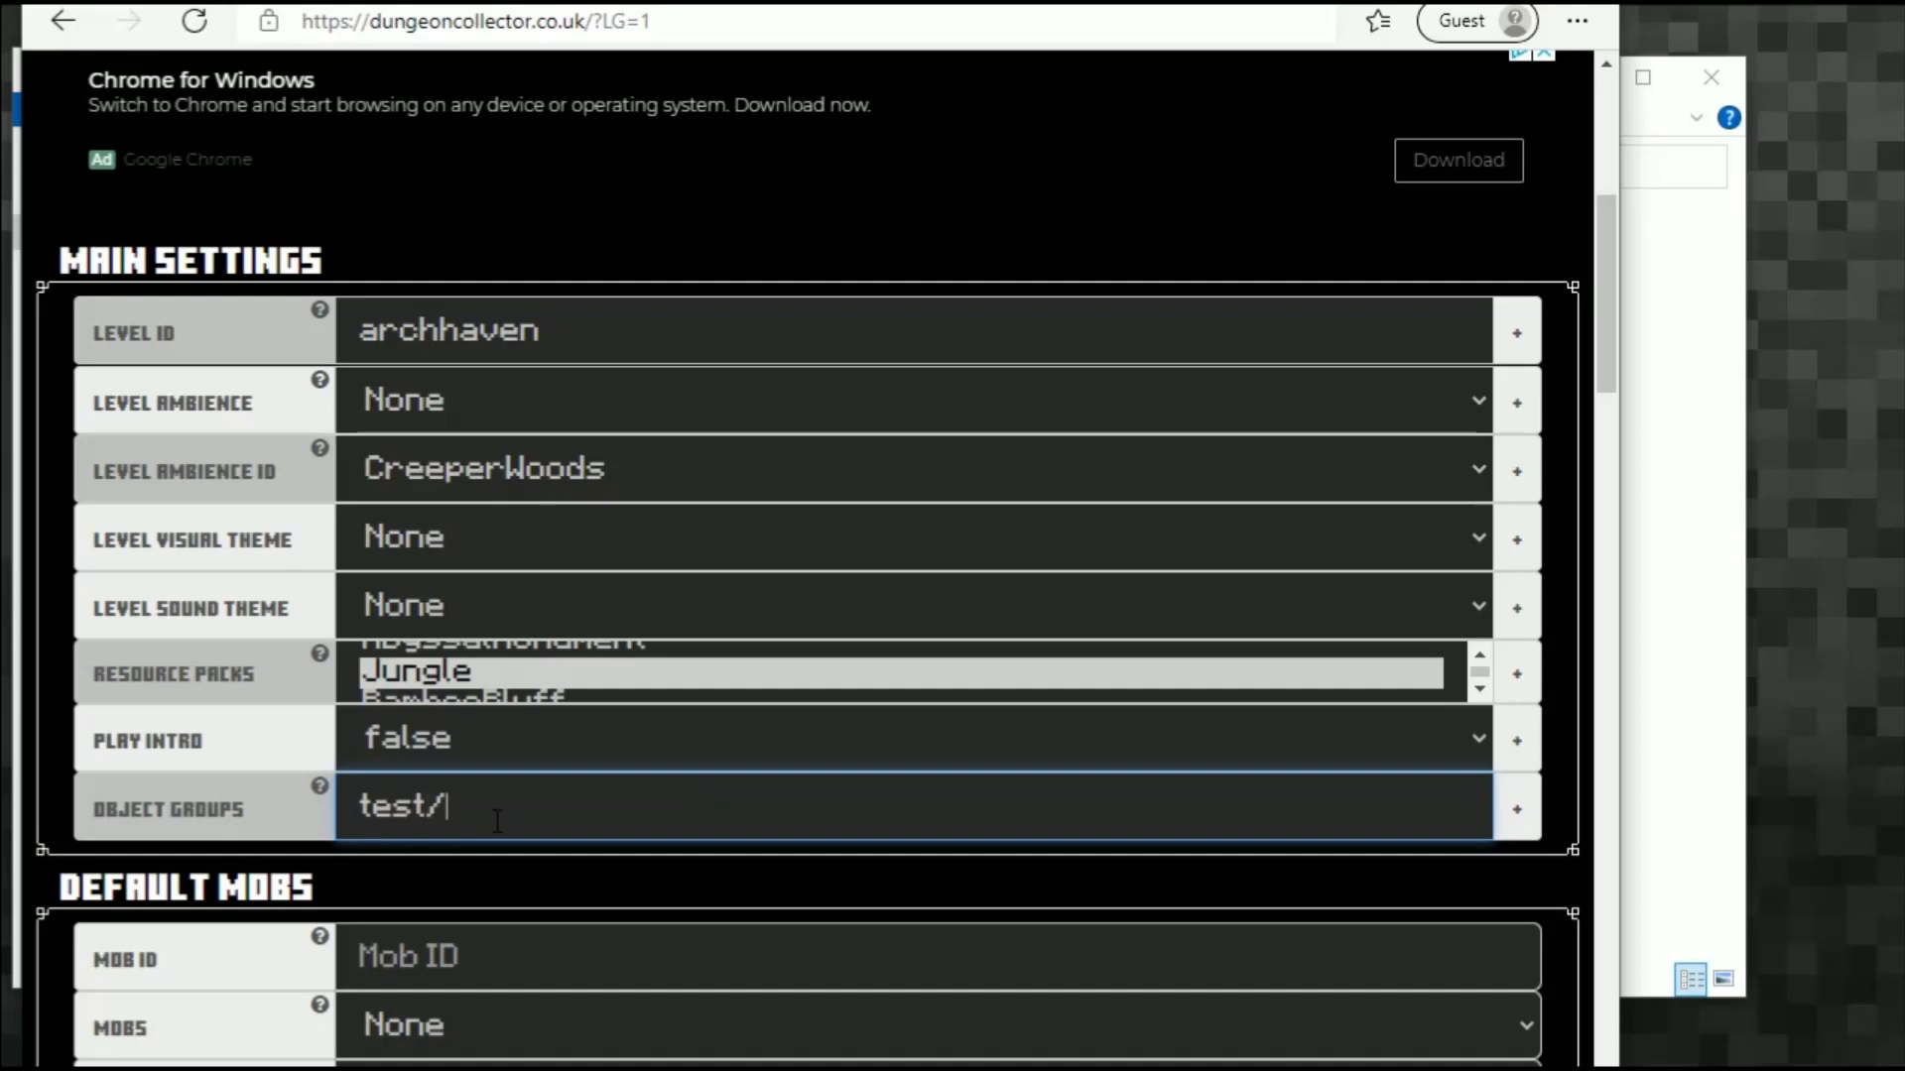
pyautogui.hotkey('ctrl', 'v')
# Step: Add the Level ID, Level Ambience ID, resource pack and object group entries to the generated JSON and check the output
pyautogui.scroll(-3, 838, 735)
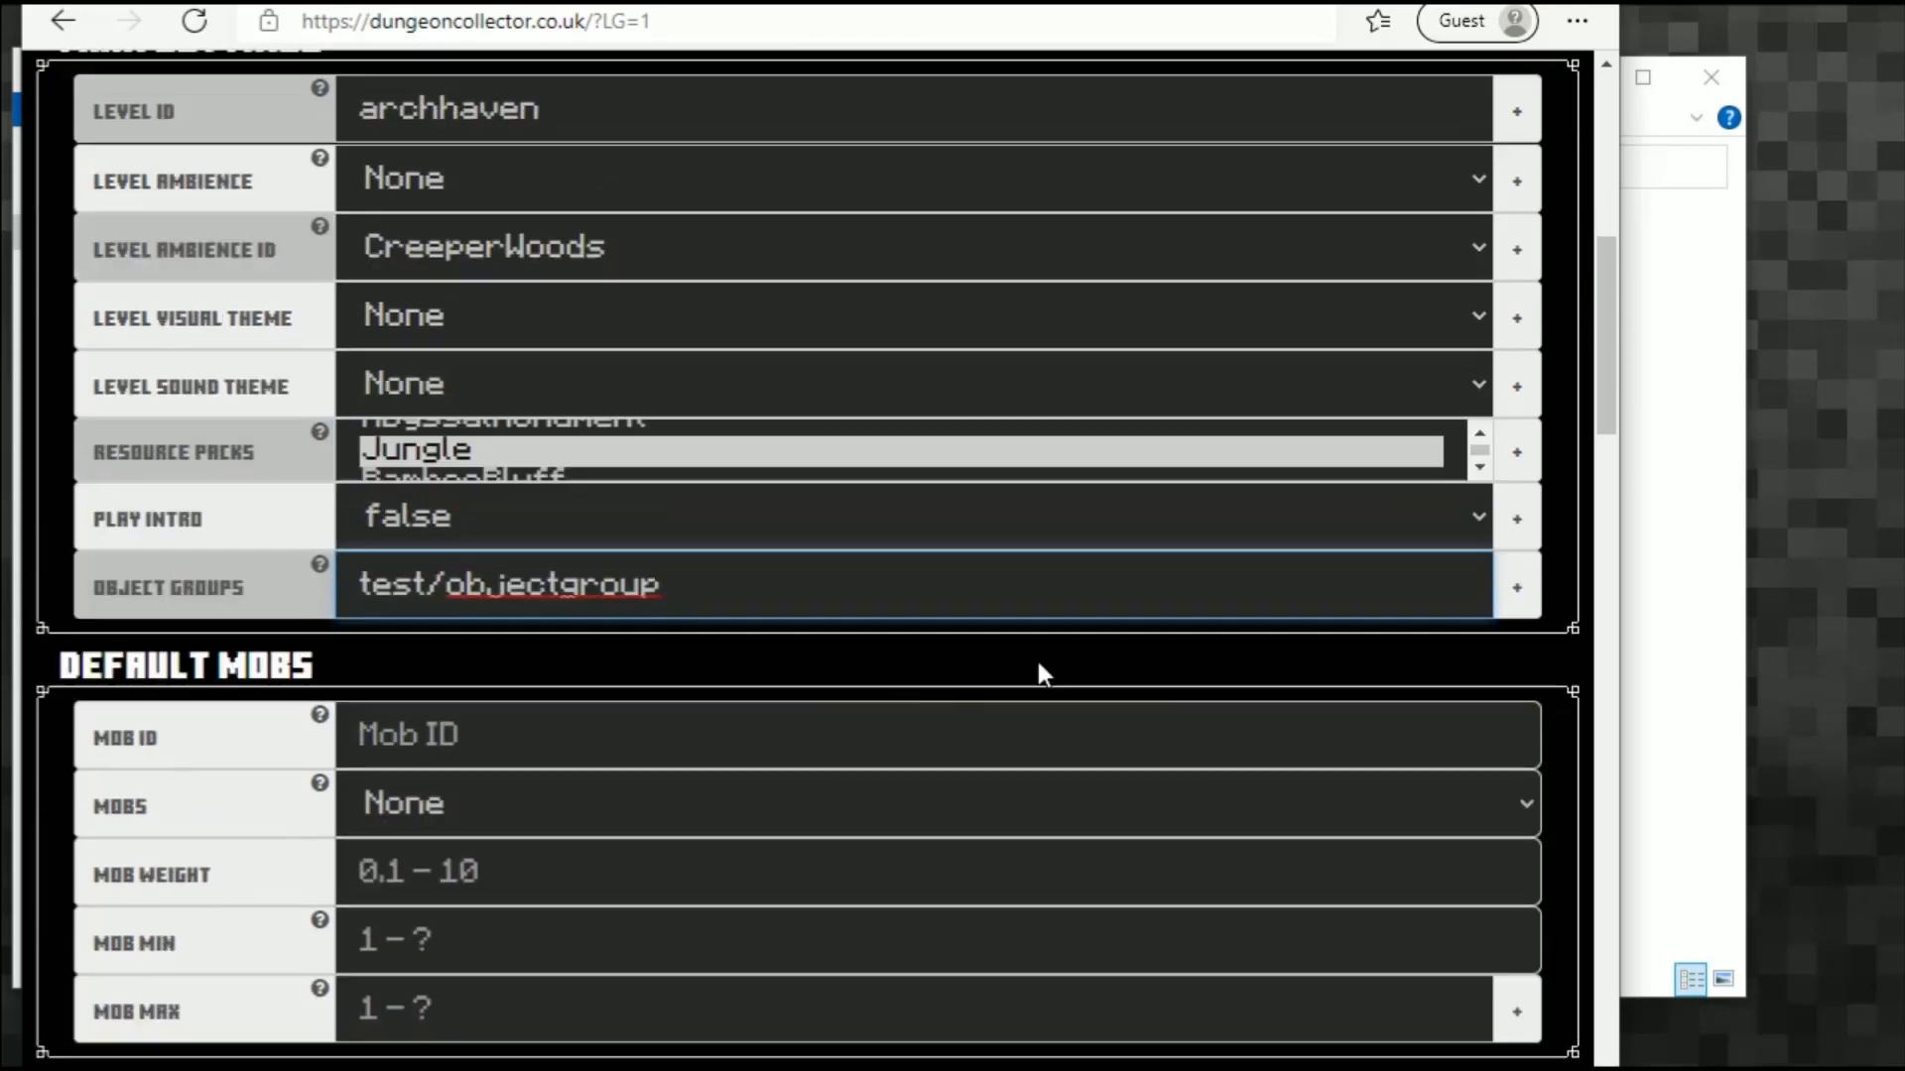
pyautogui.scroll(1, 1036, 668)
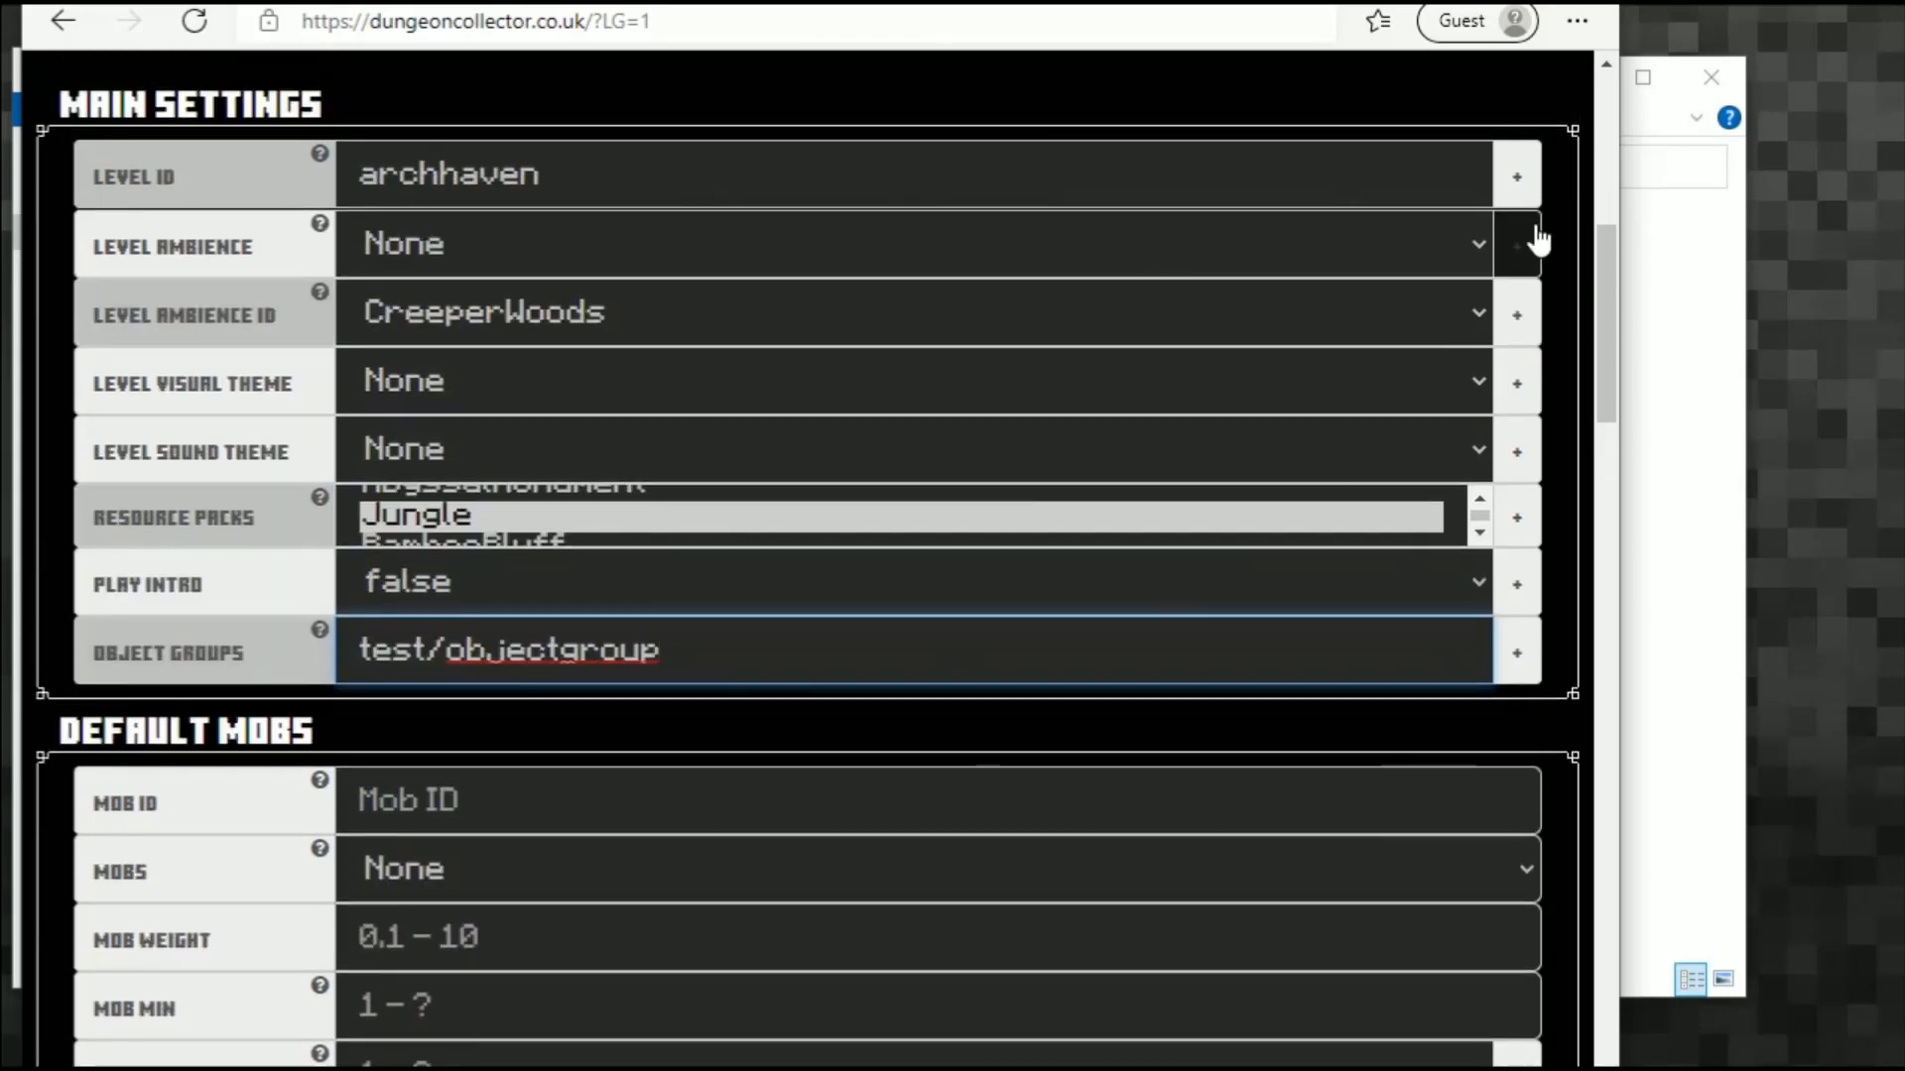
pyautogui.click(1506, 241)
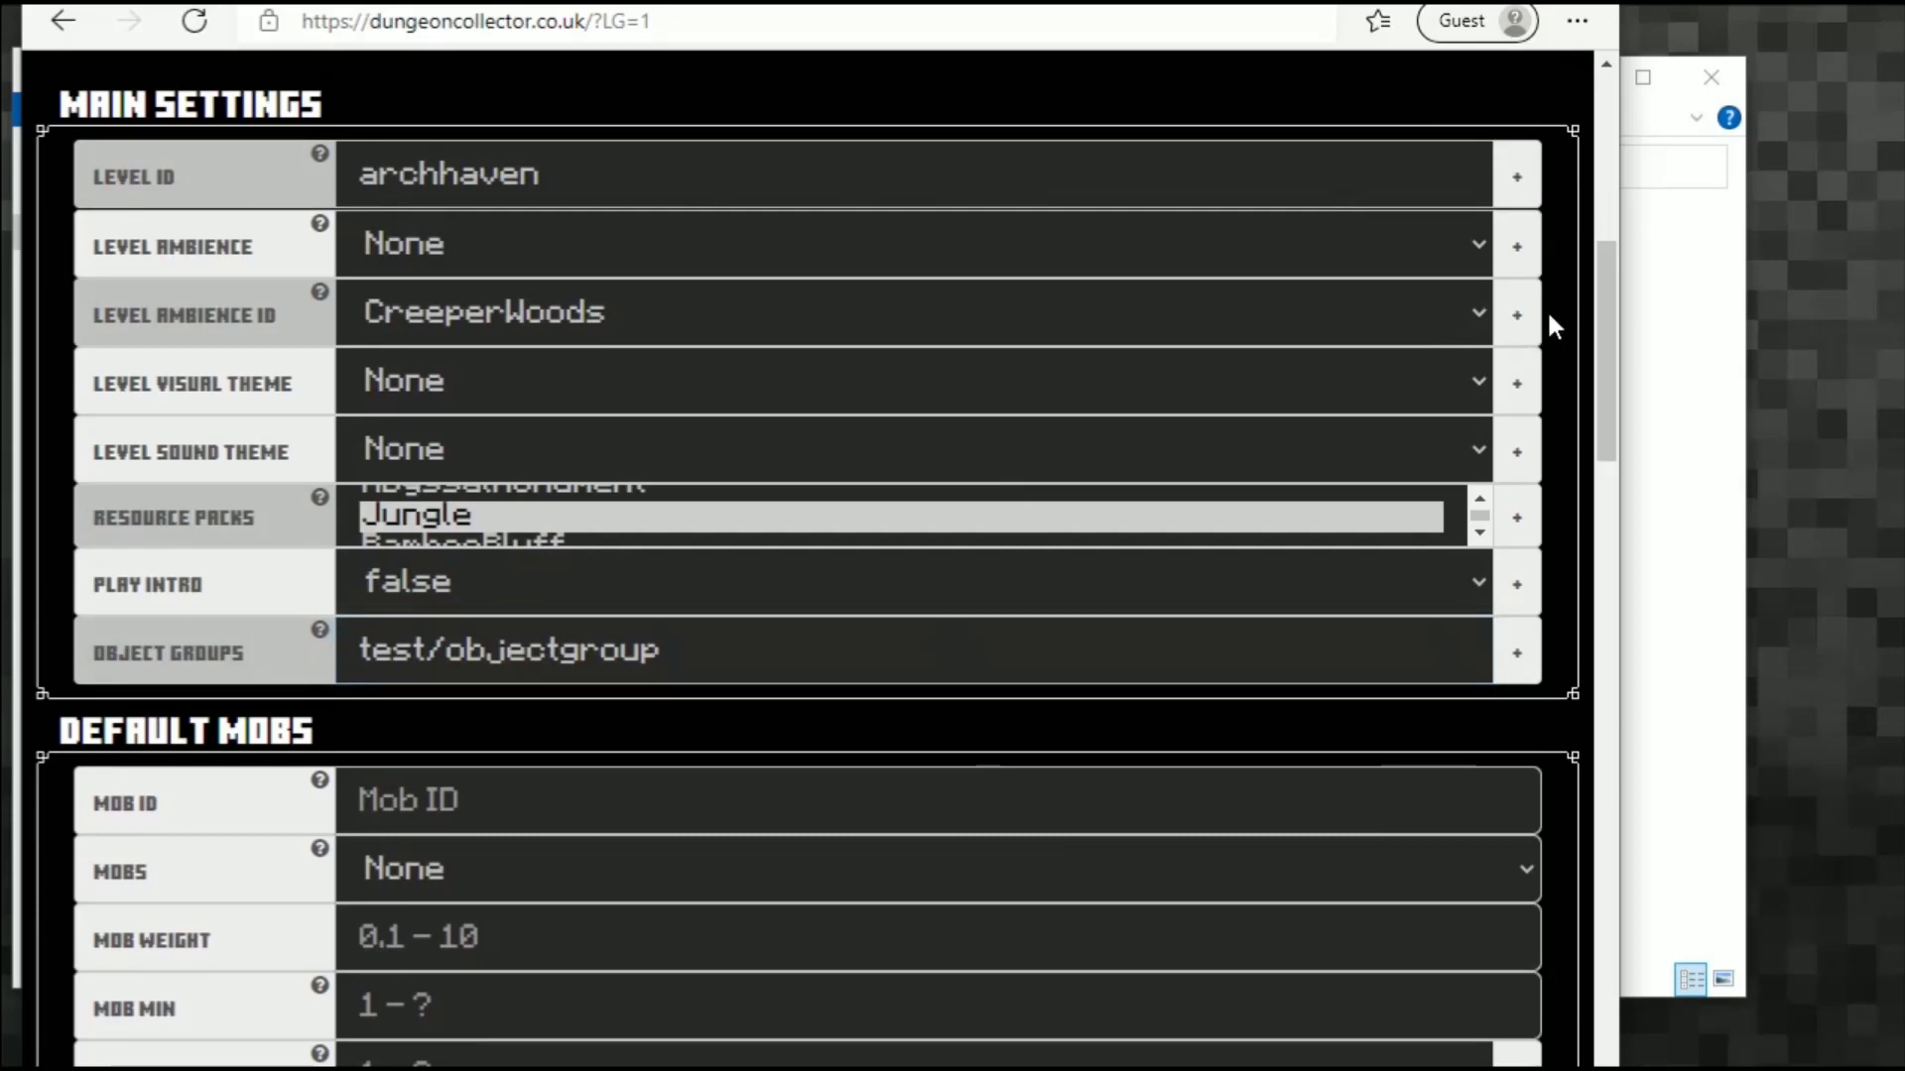
pyautogui.click(1521, 515)
pyautogui.click(1528, 662)
pyautogui.scroll(-20, 1092, 397)
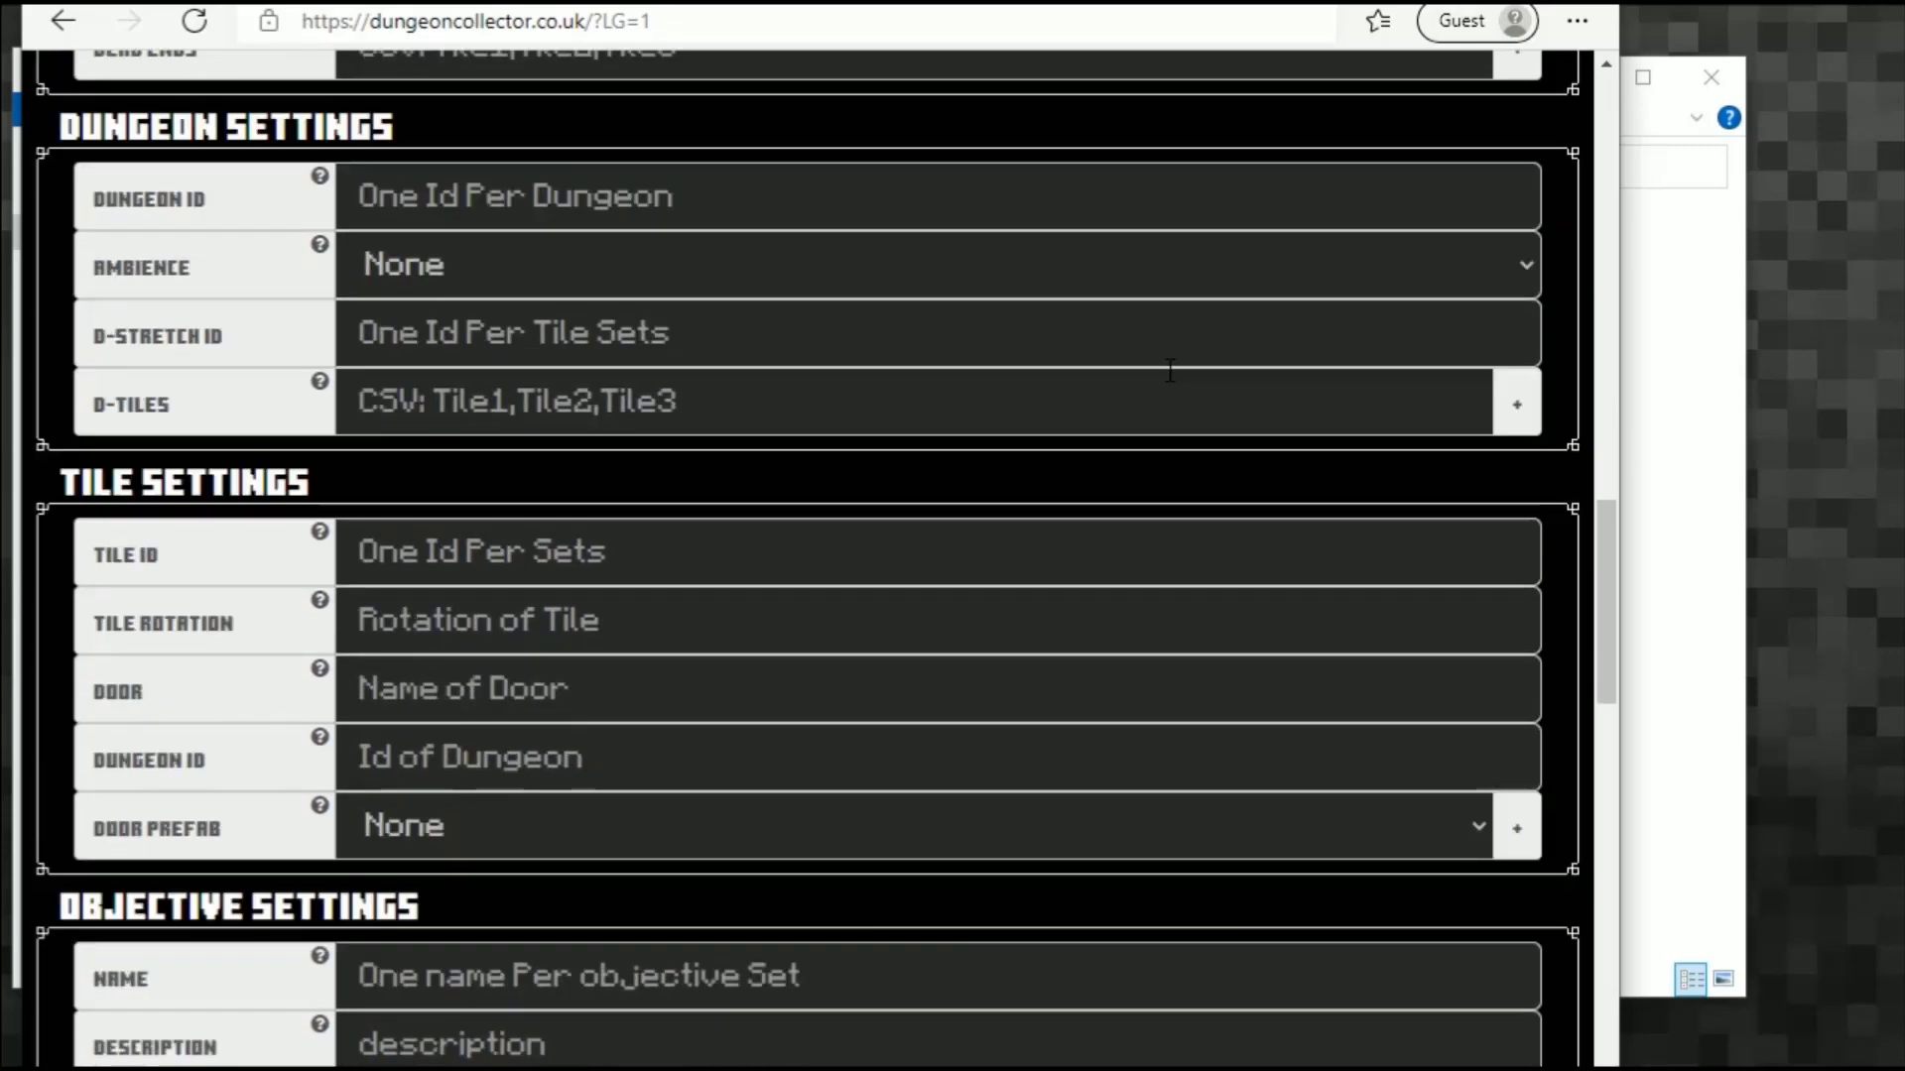
pyautogui.scroll(15, 752, 633)
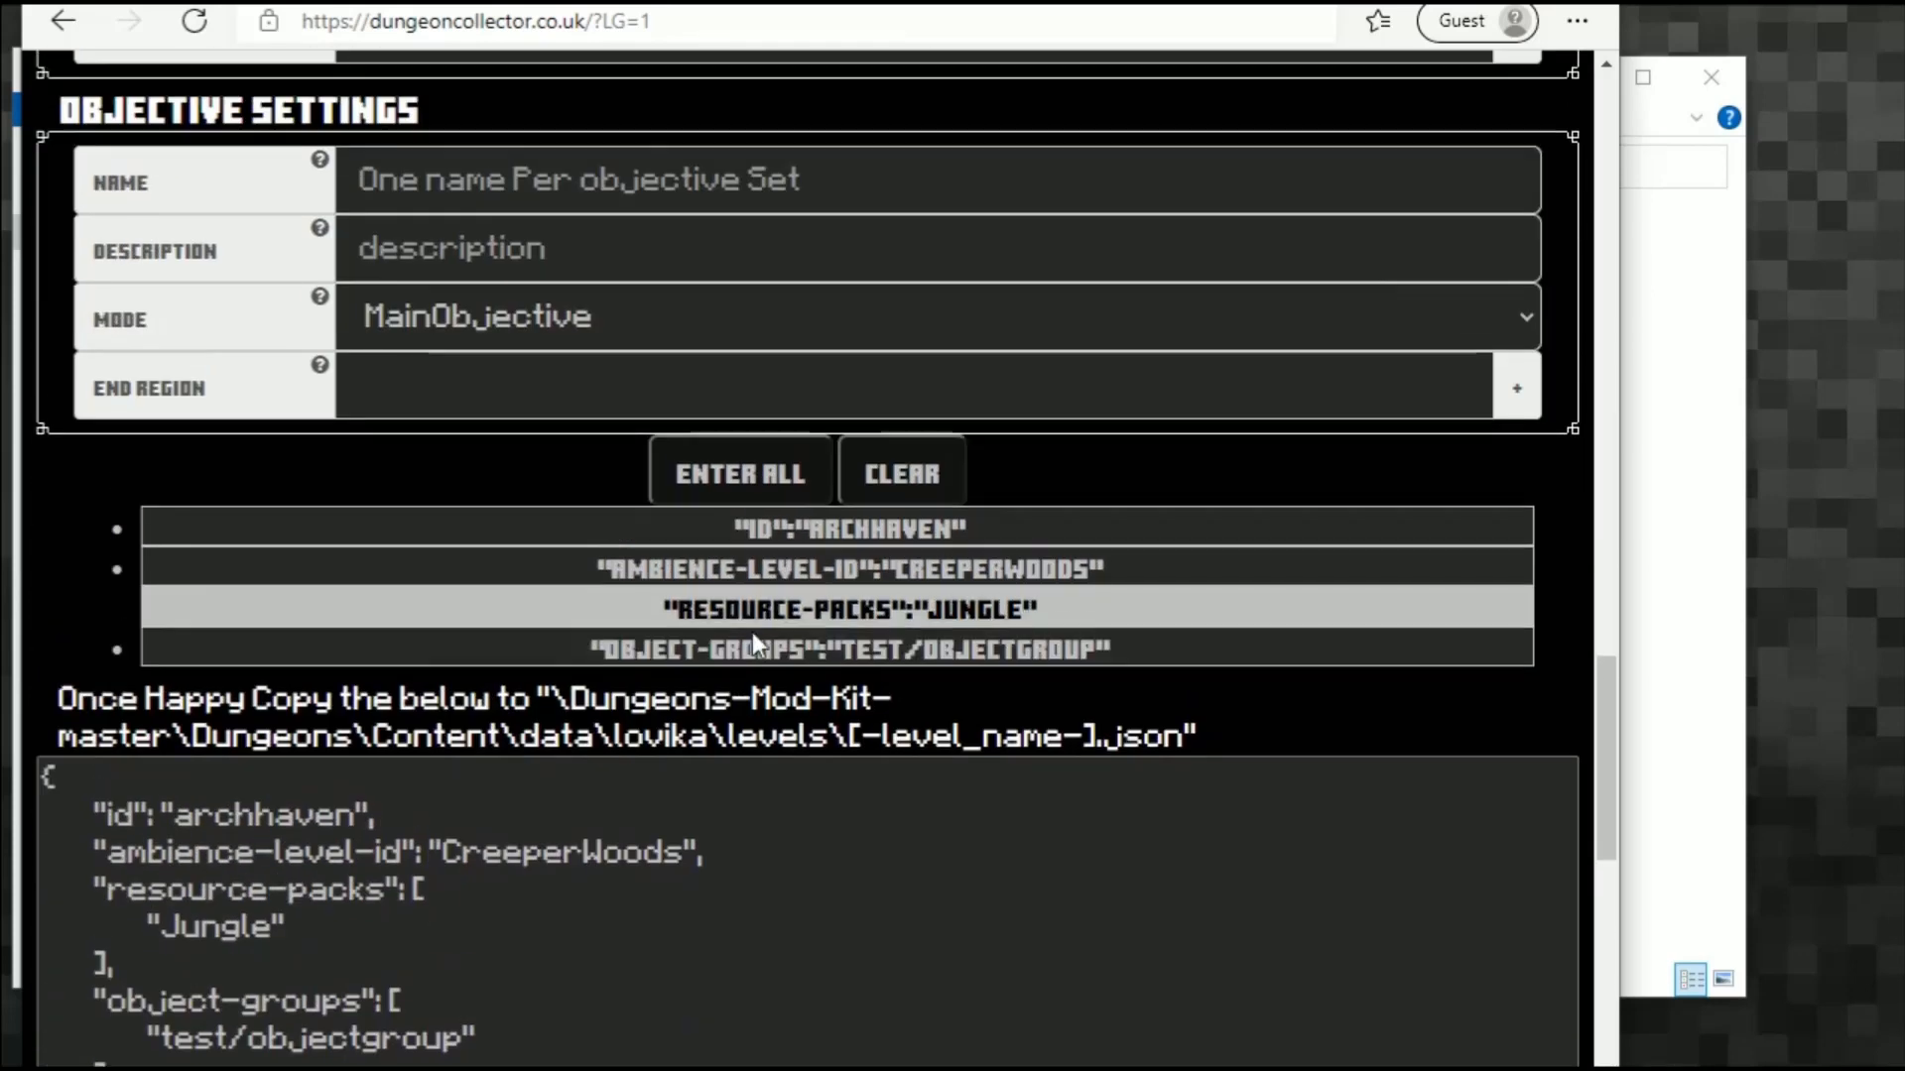
# Step: In the stretch settings, add a stretch with tile main1 and length 1 to the generated JSON
pyautogui.scroll(7, 777, 712)
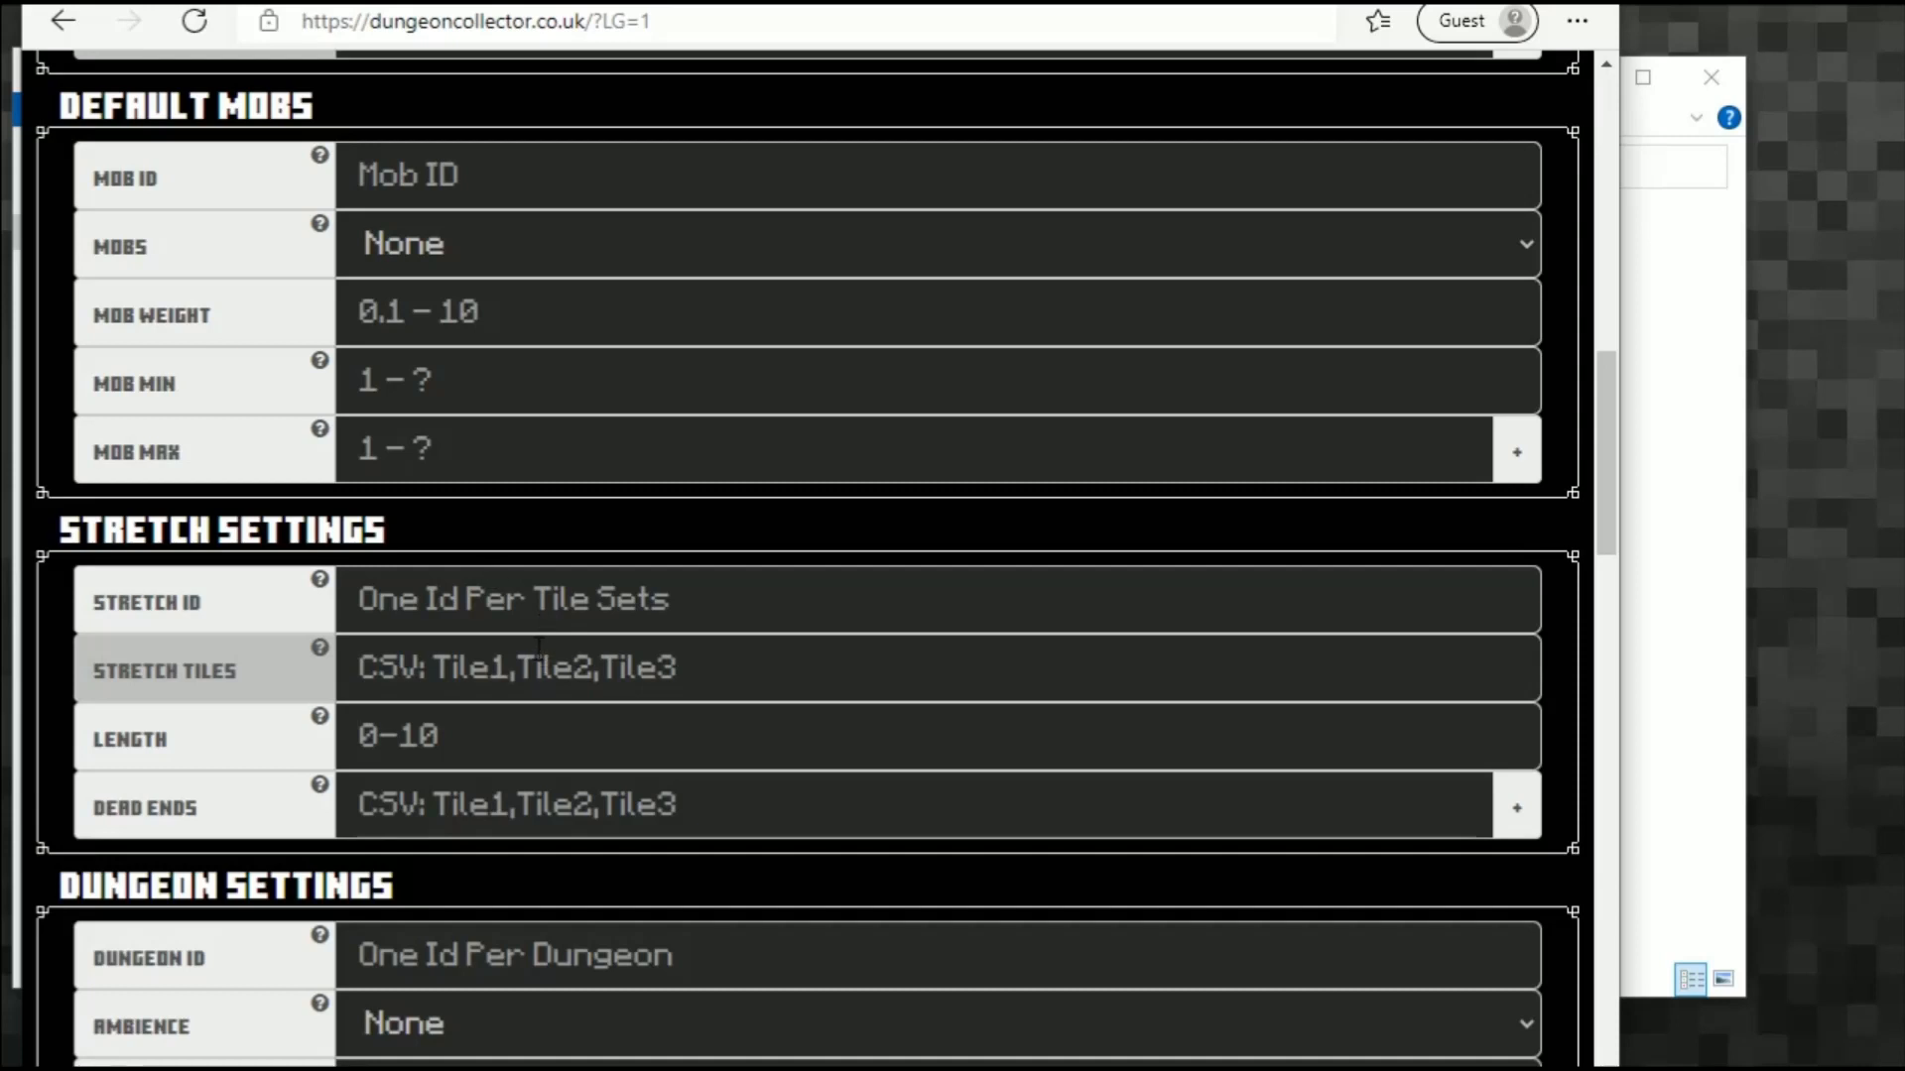
pyautogui.click(482, 685)
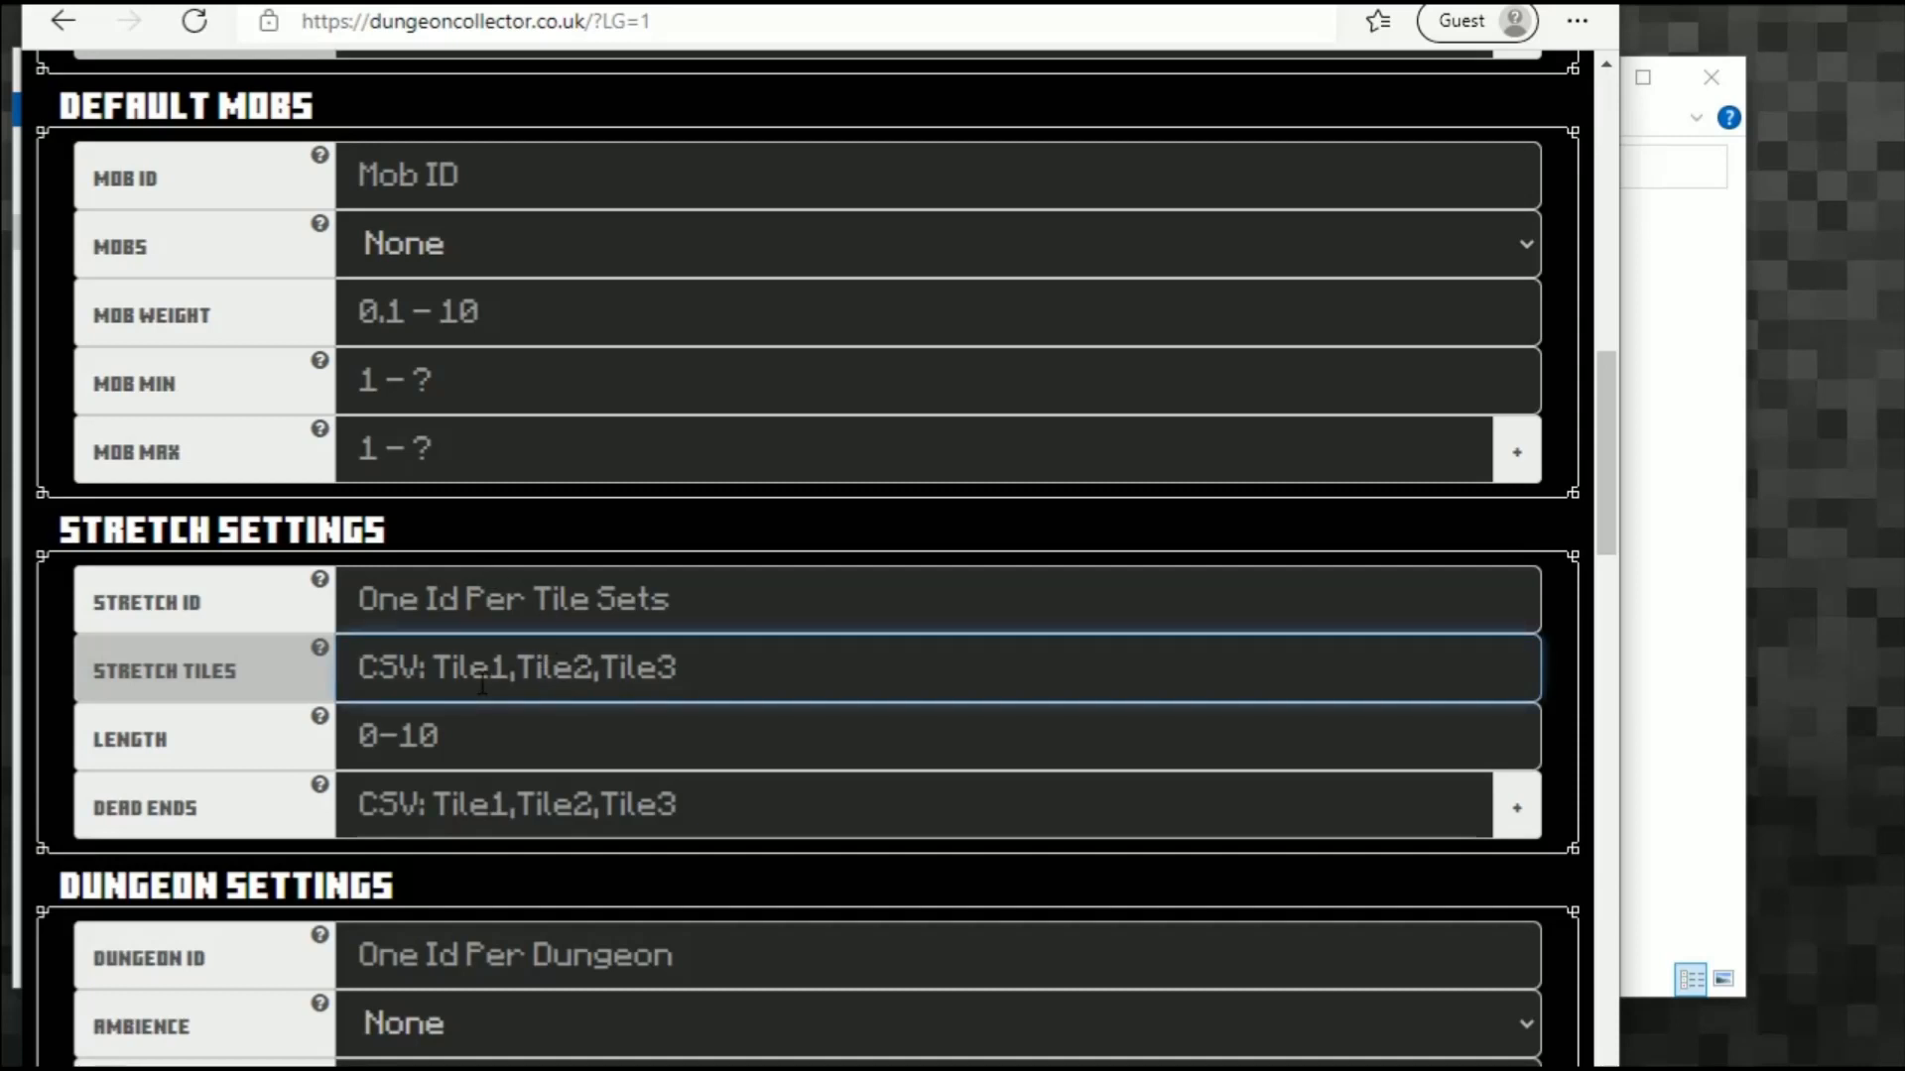
pyautogui.write('main1')
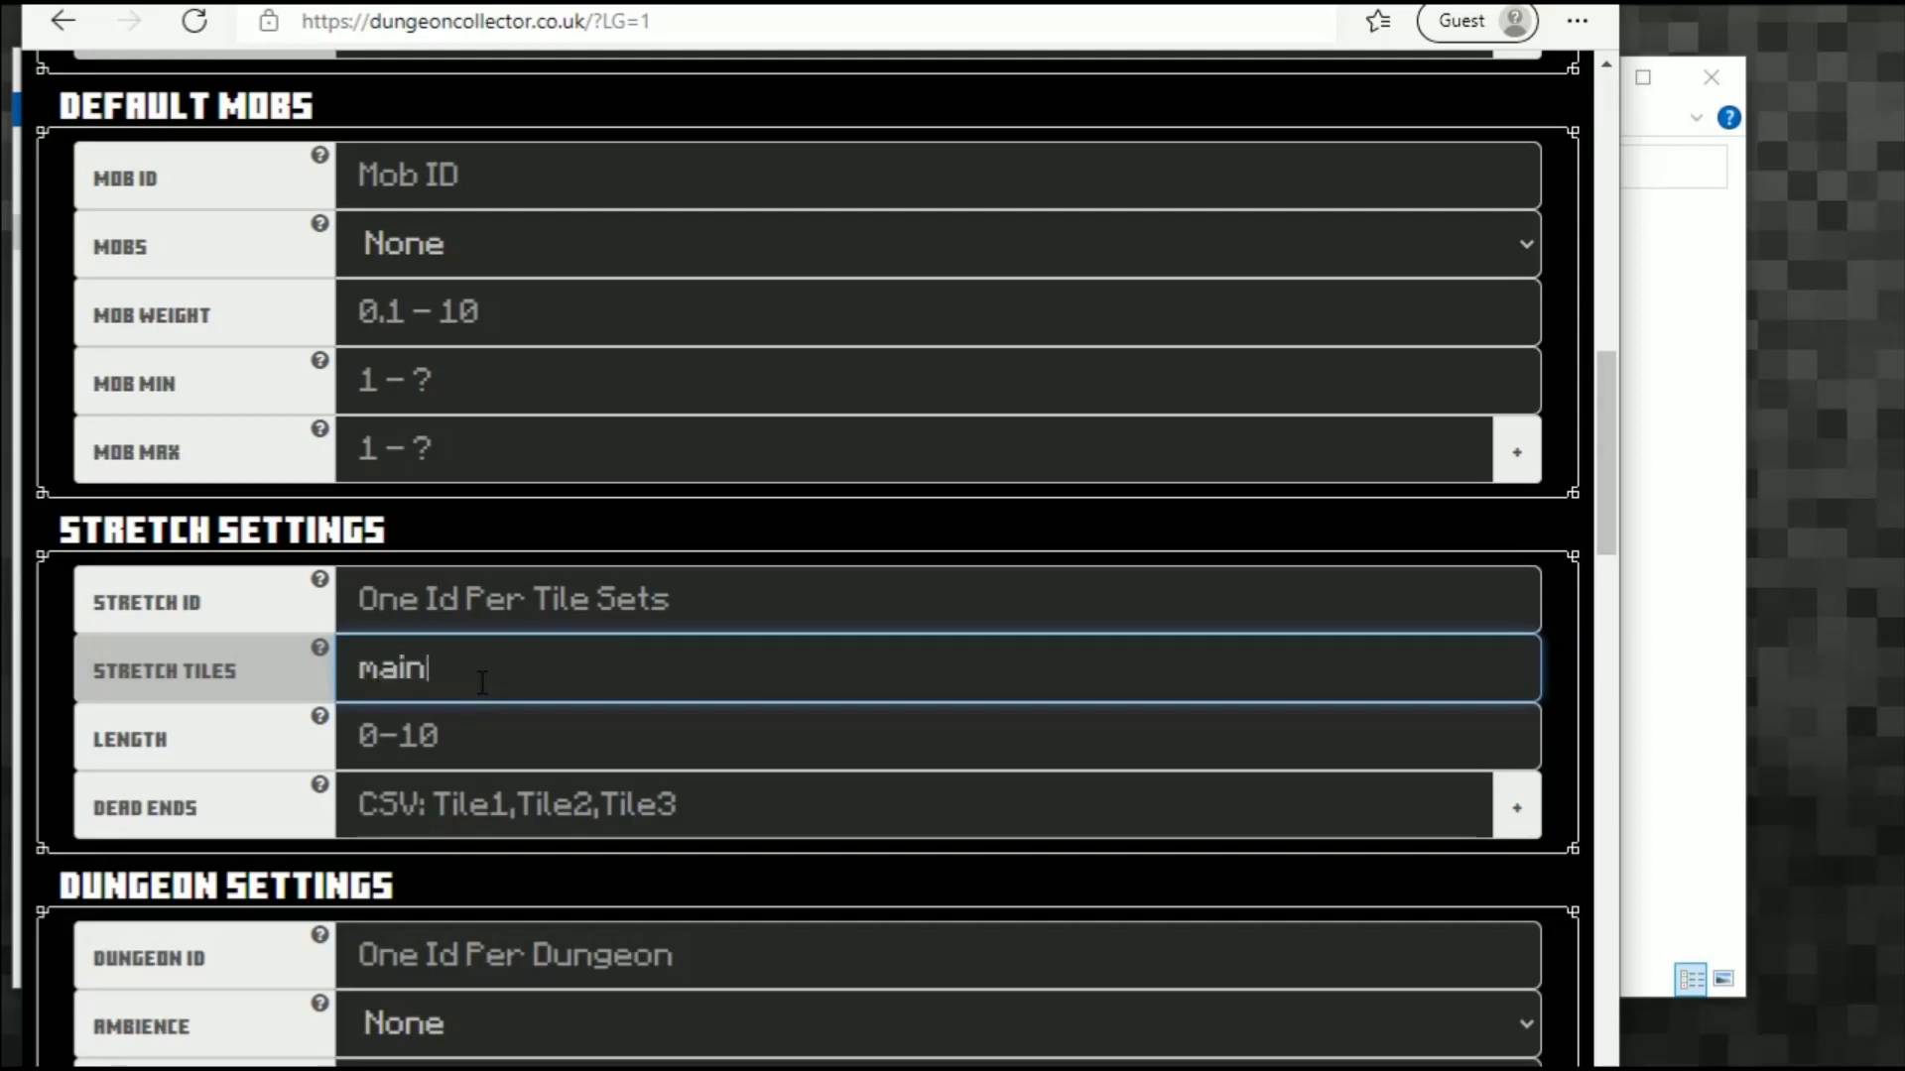
pyautogui.click(484, 712)
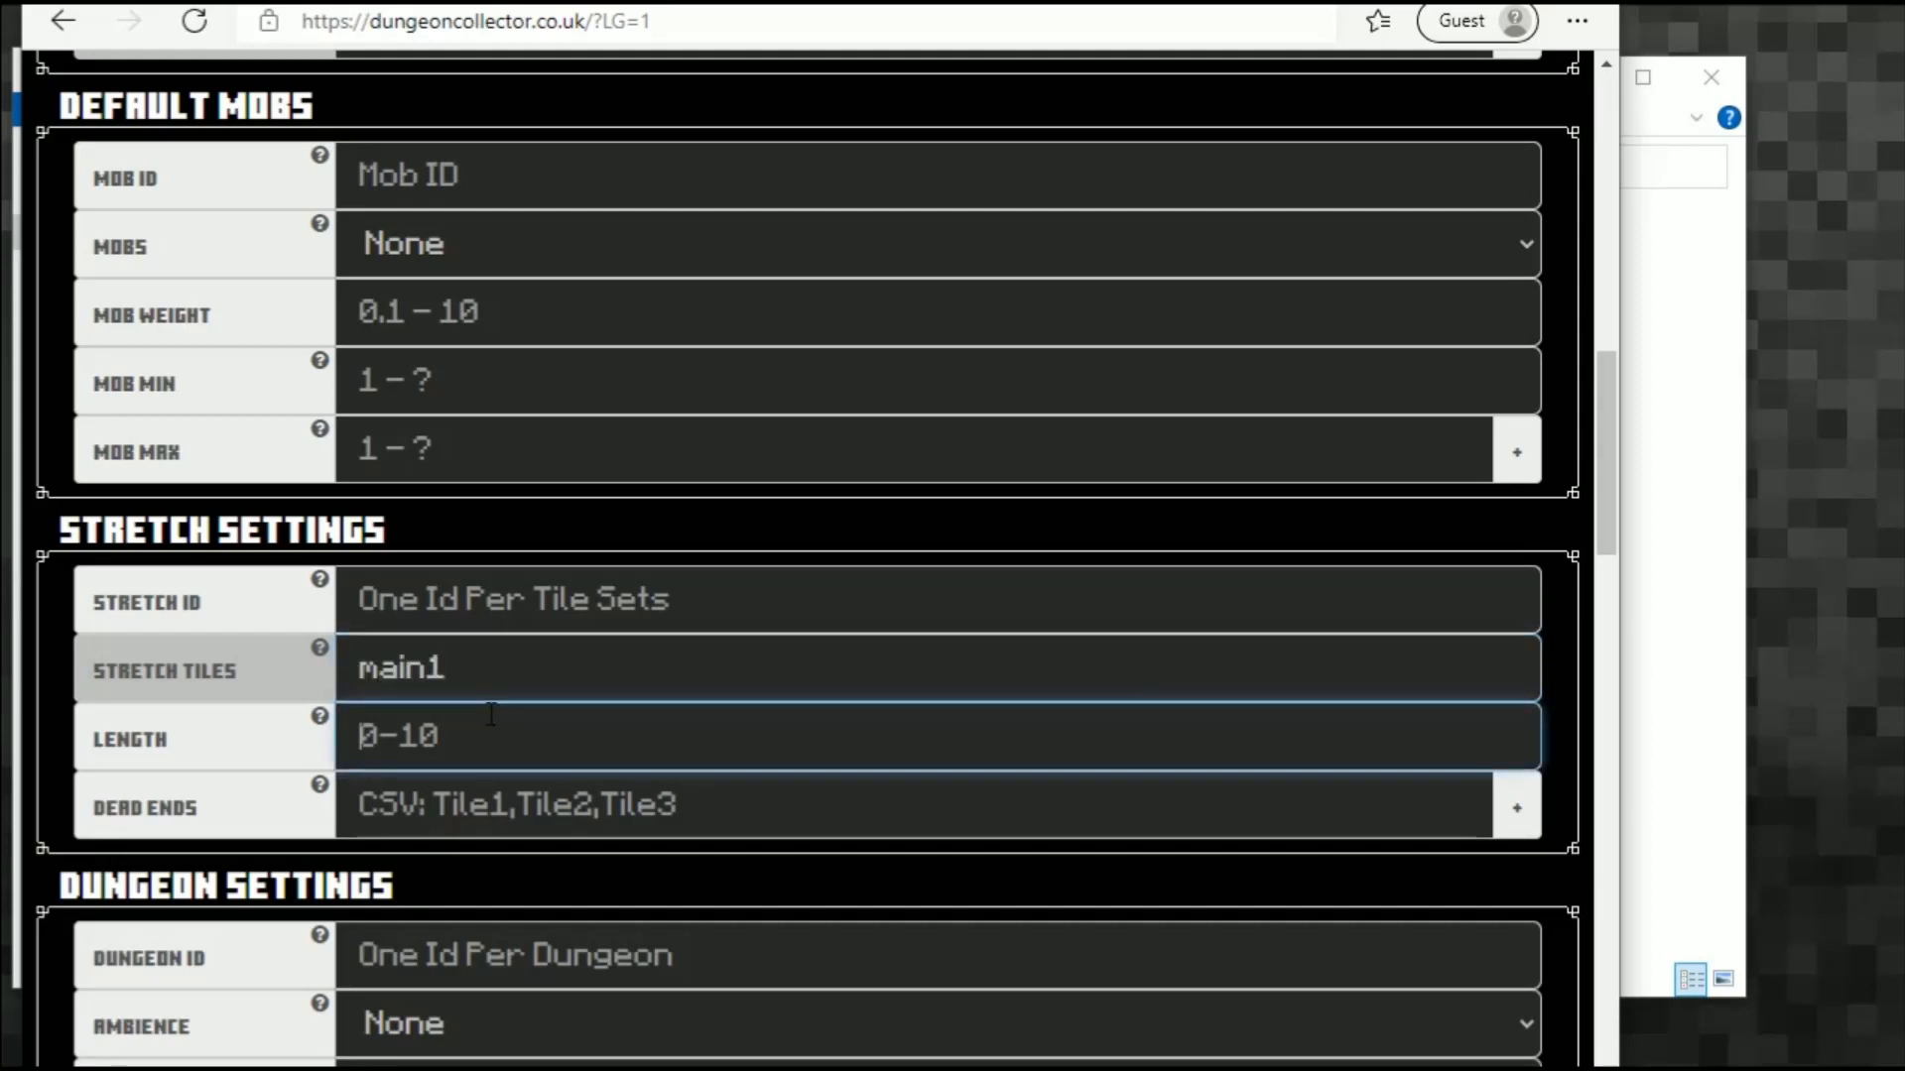
pyautogui.write('1')
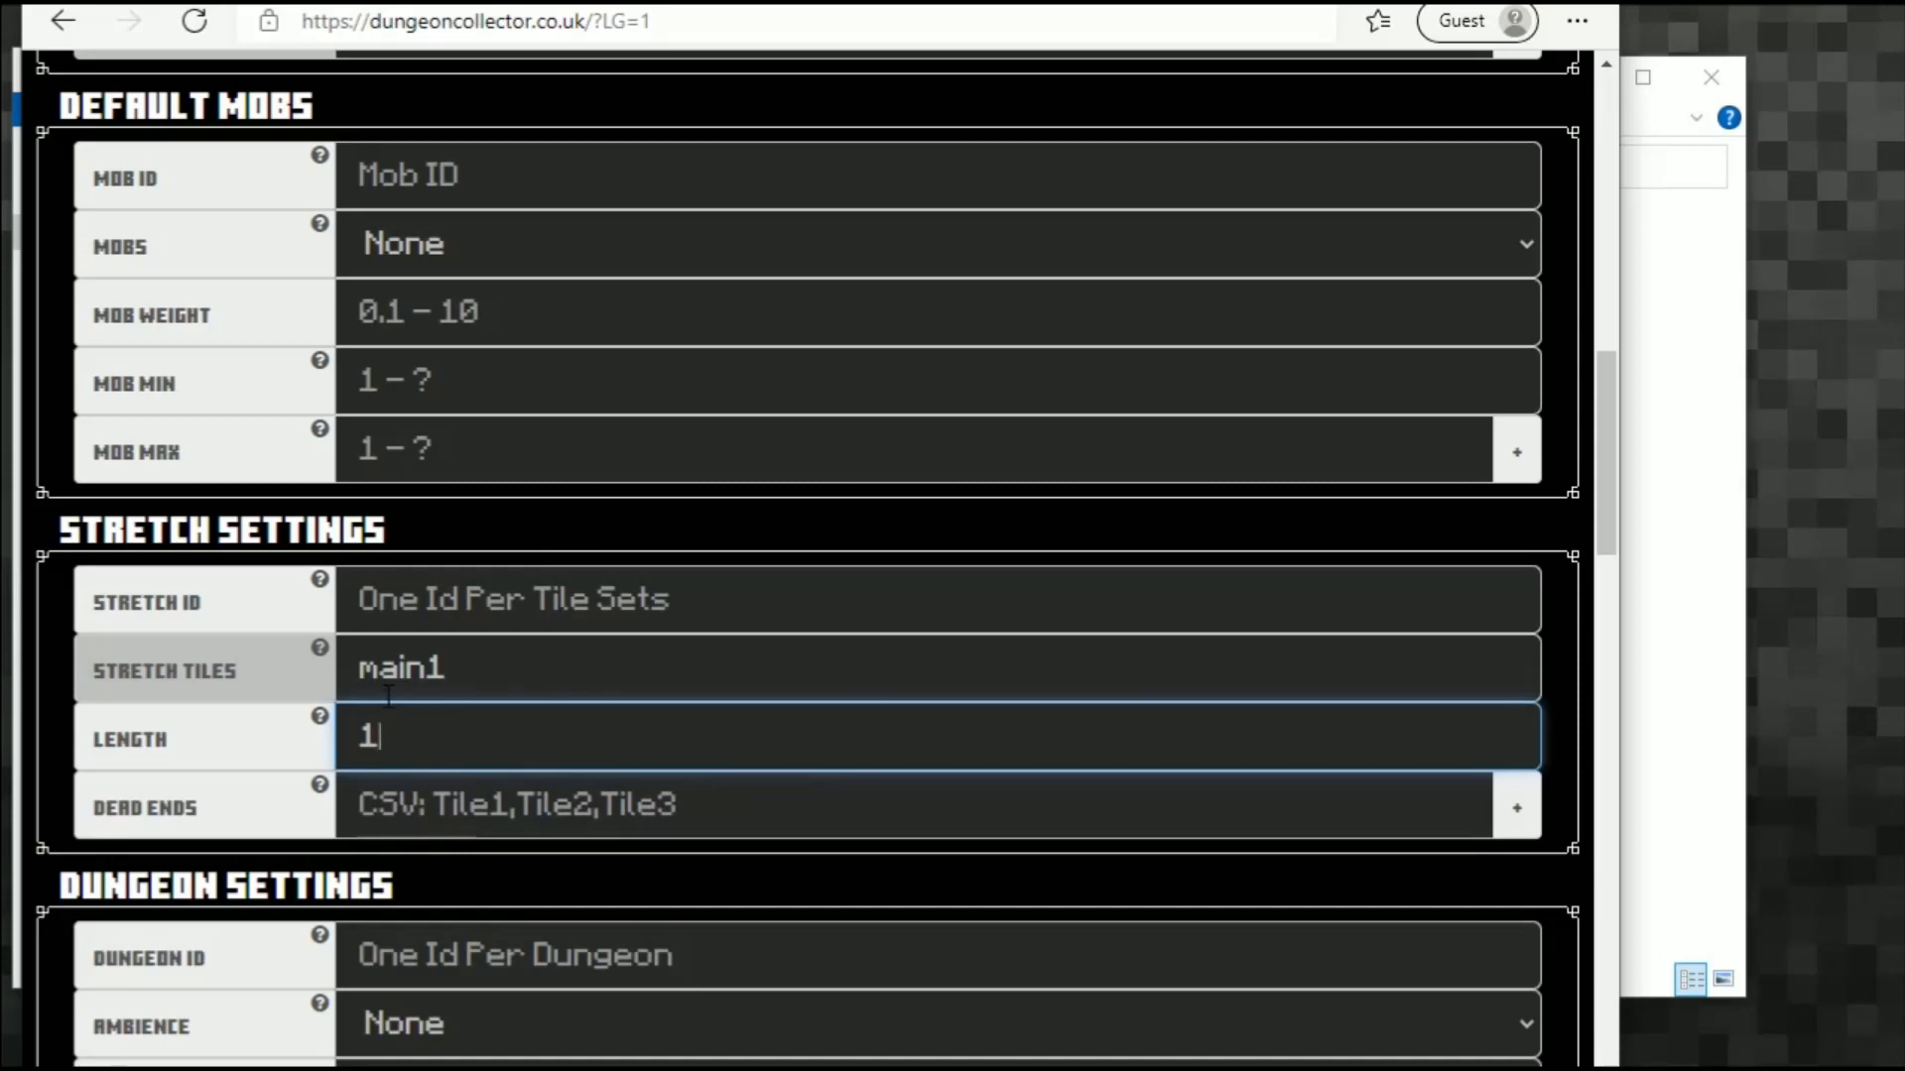
pyautogui.scroll(-2, 590, 746)
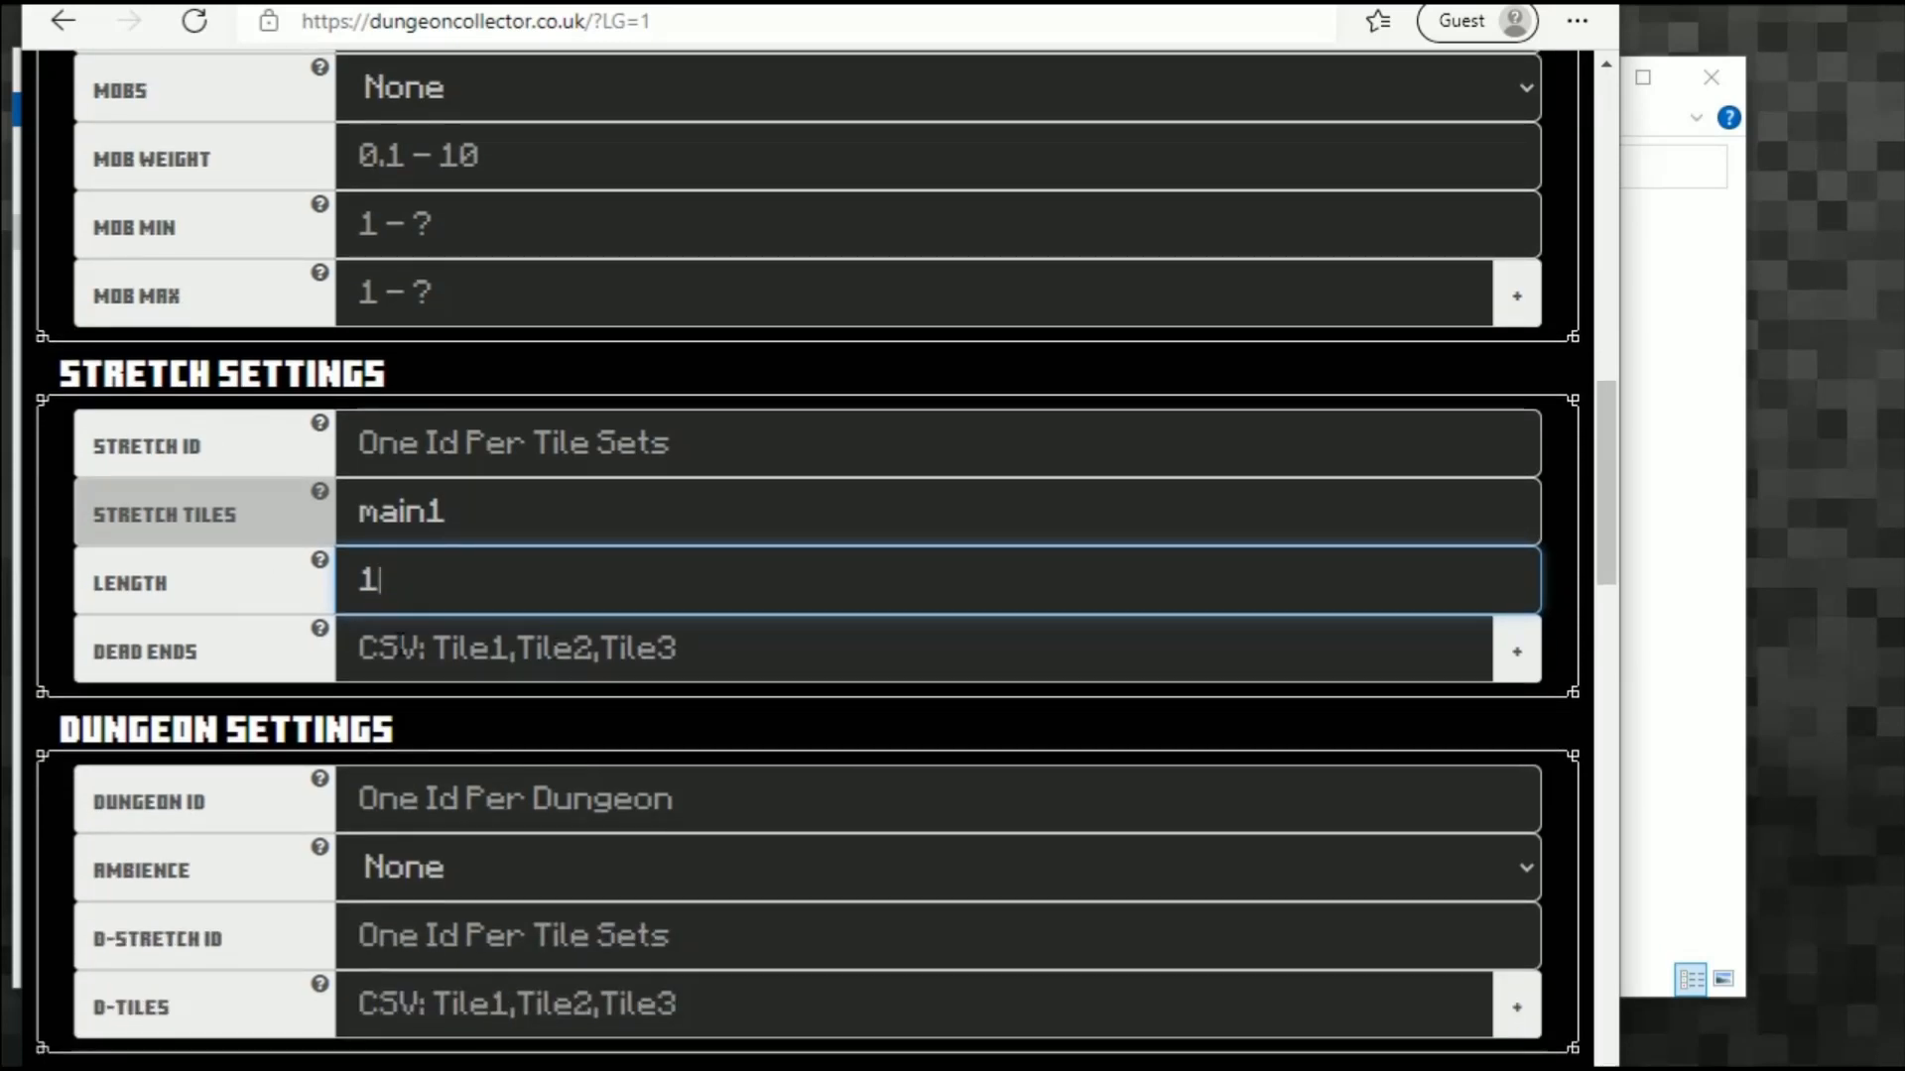
pyautogui.click(1518, 656)
pyautogui.scroll(-15, 1076, 630)
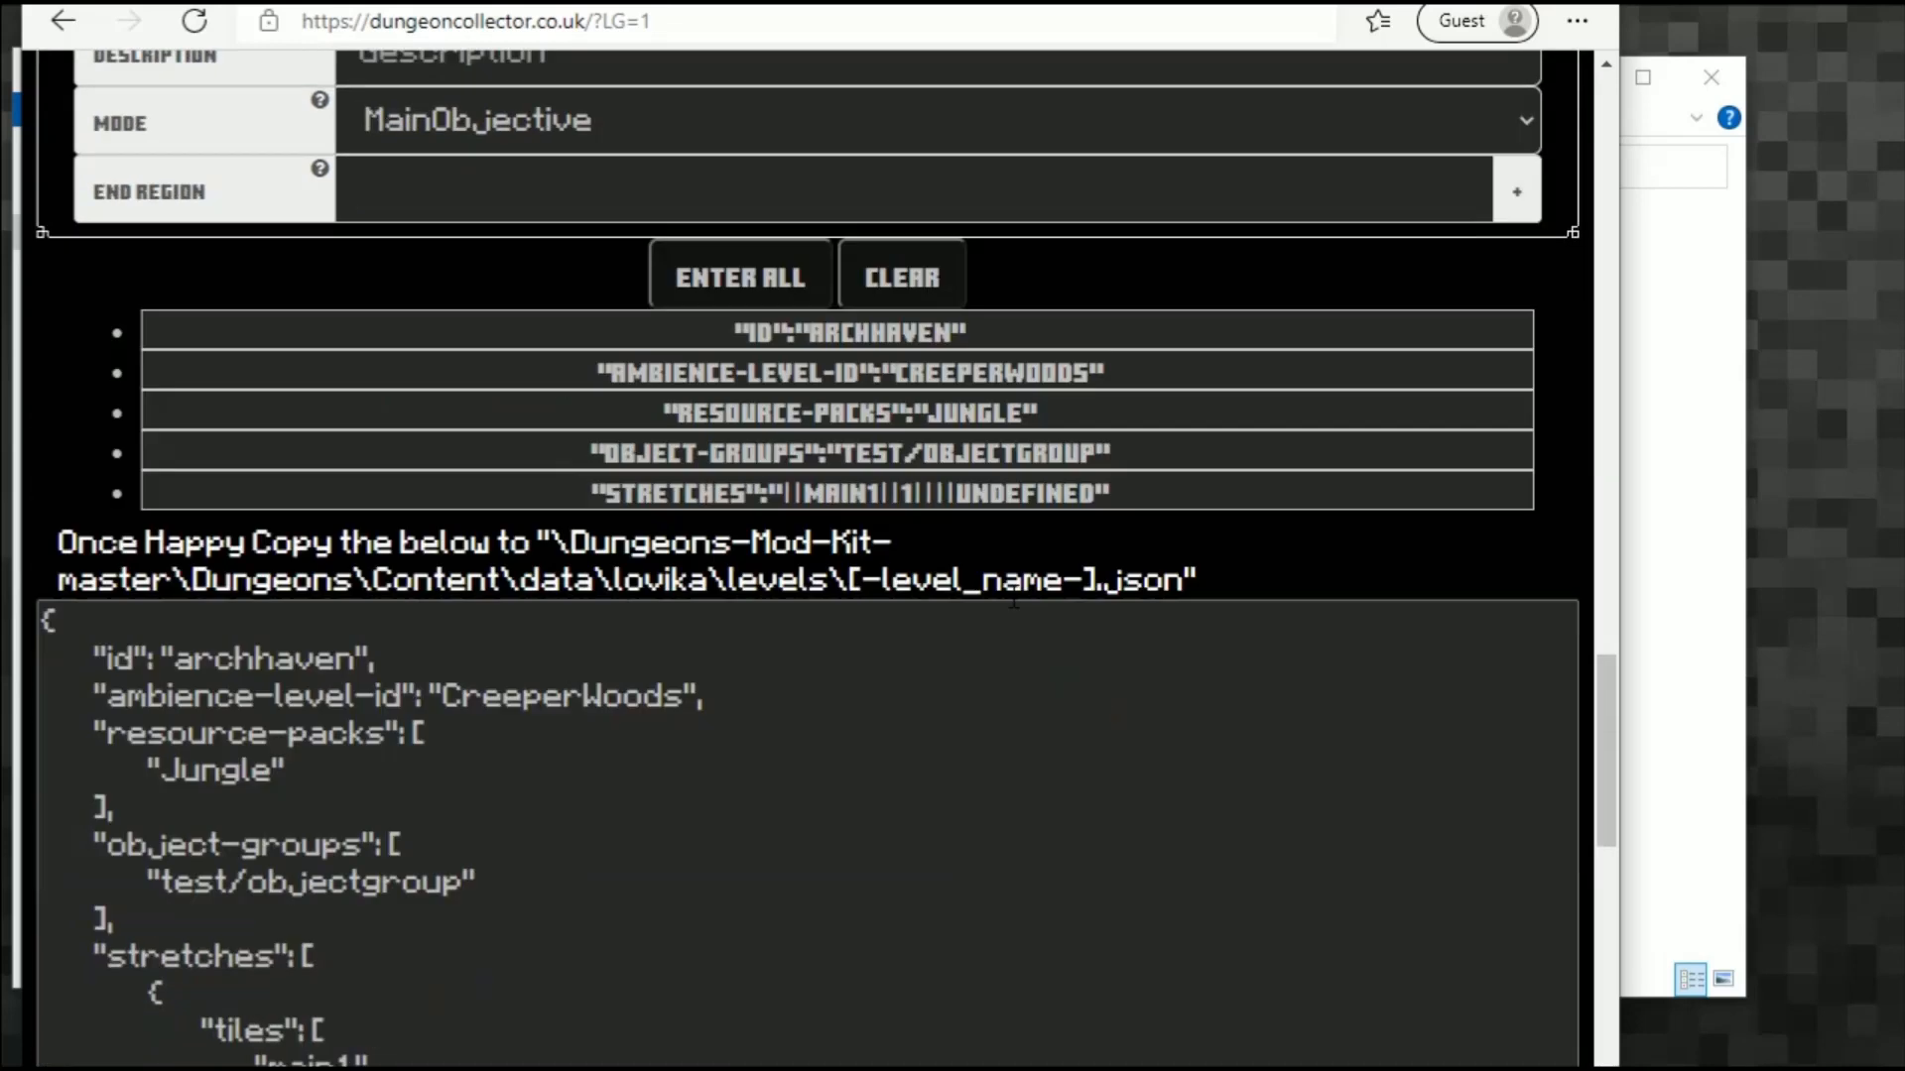
# Step: Add a second stretch with tile main2 and length 5 to the generated JSON
pyautogui.scroll(3, 926, 600)
pyautogui.scroll(12, 497, 689)
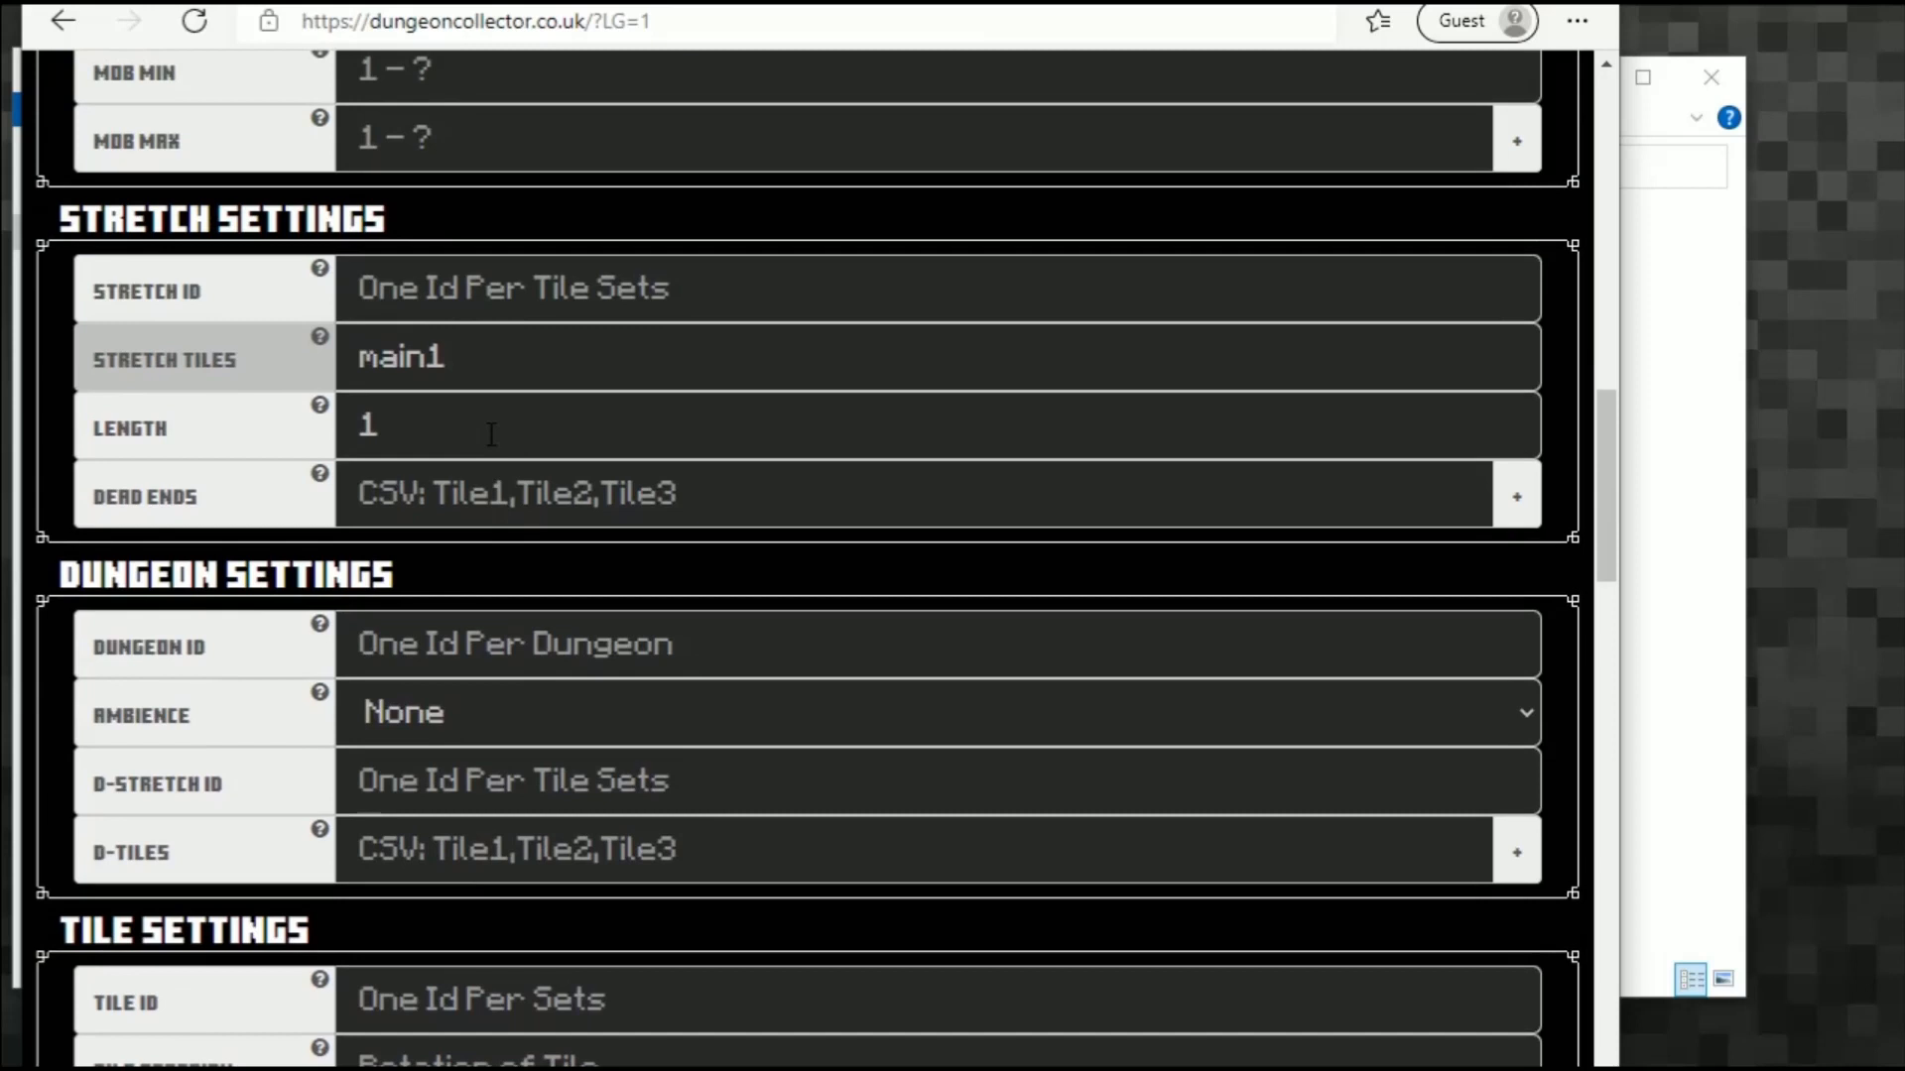
pyautogui.moveTo(459, 367); pyautogui.dragTo(434, 367)
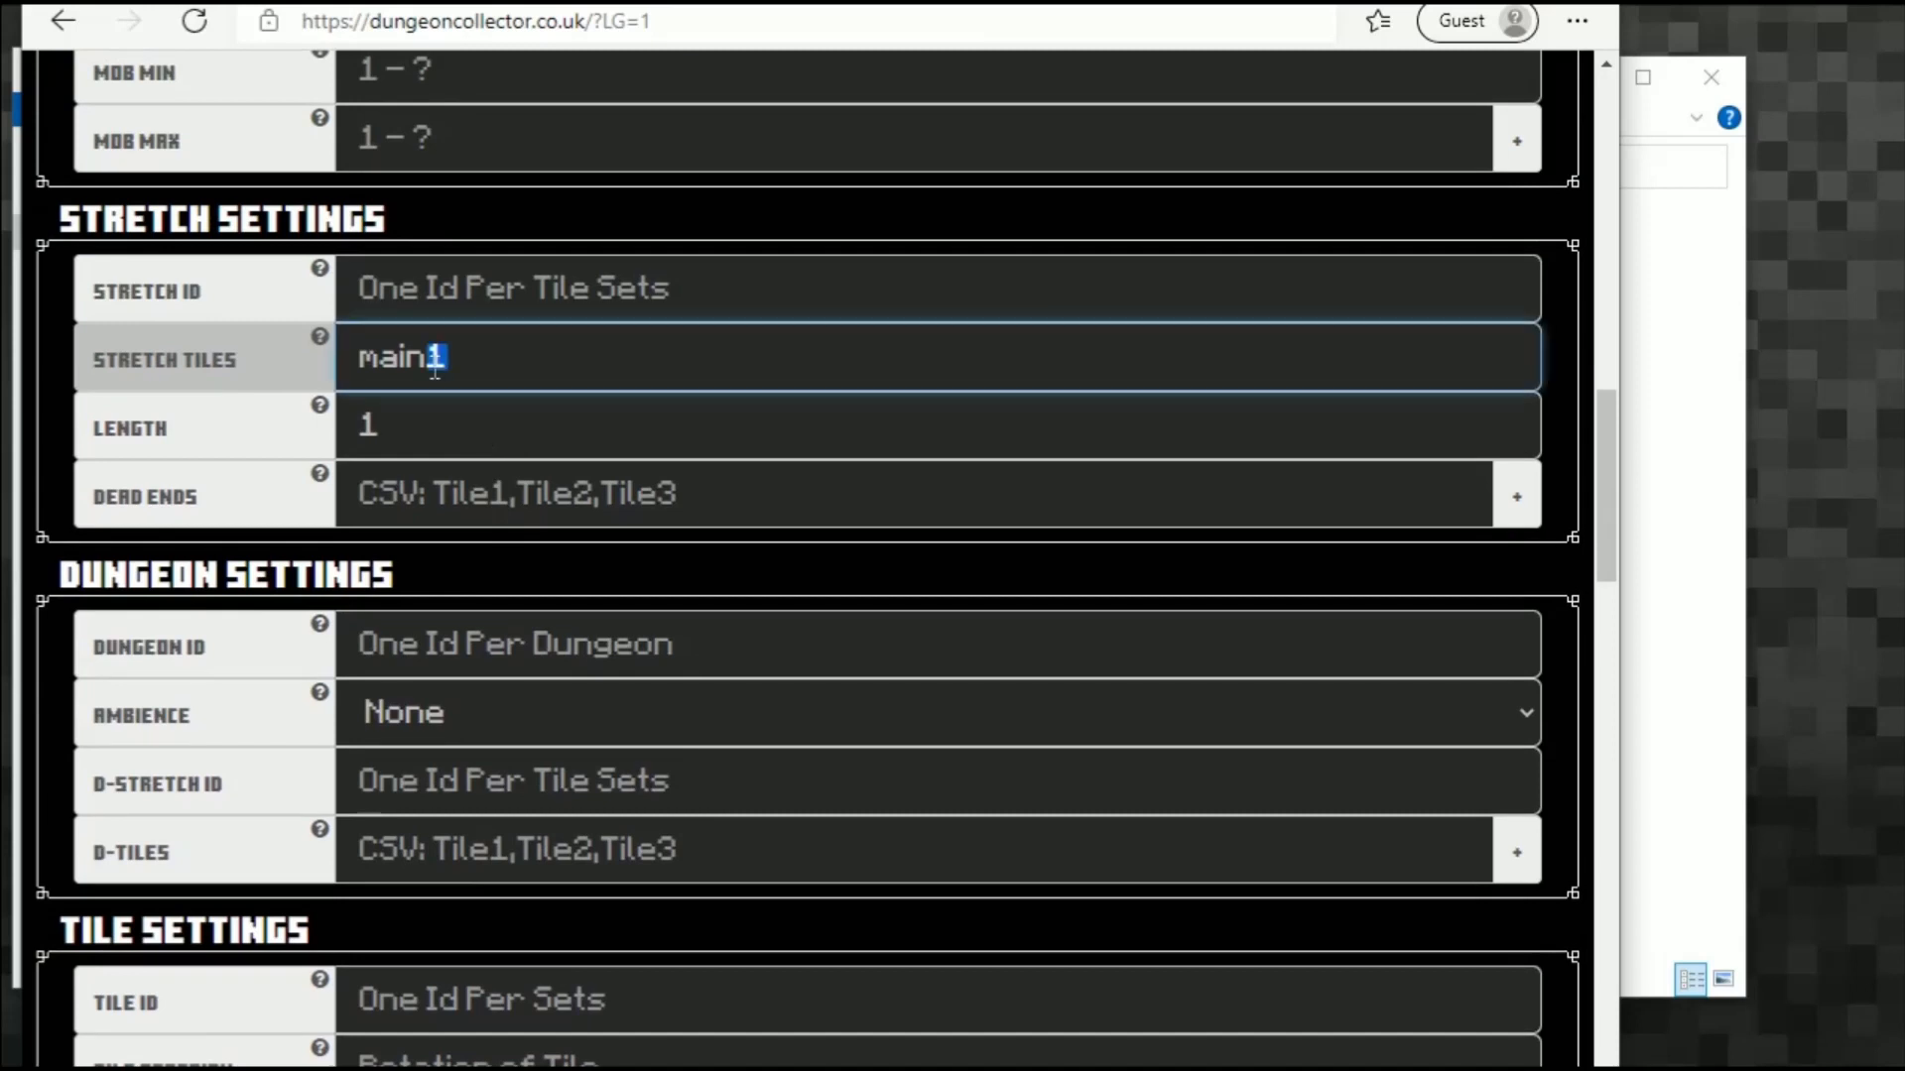
pyautogui.write('2')
pyautogui.click(649, 456)
pyautogui.press('BackSpace')
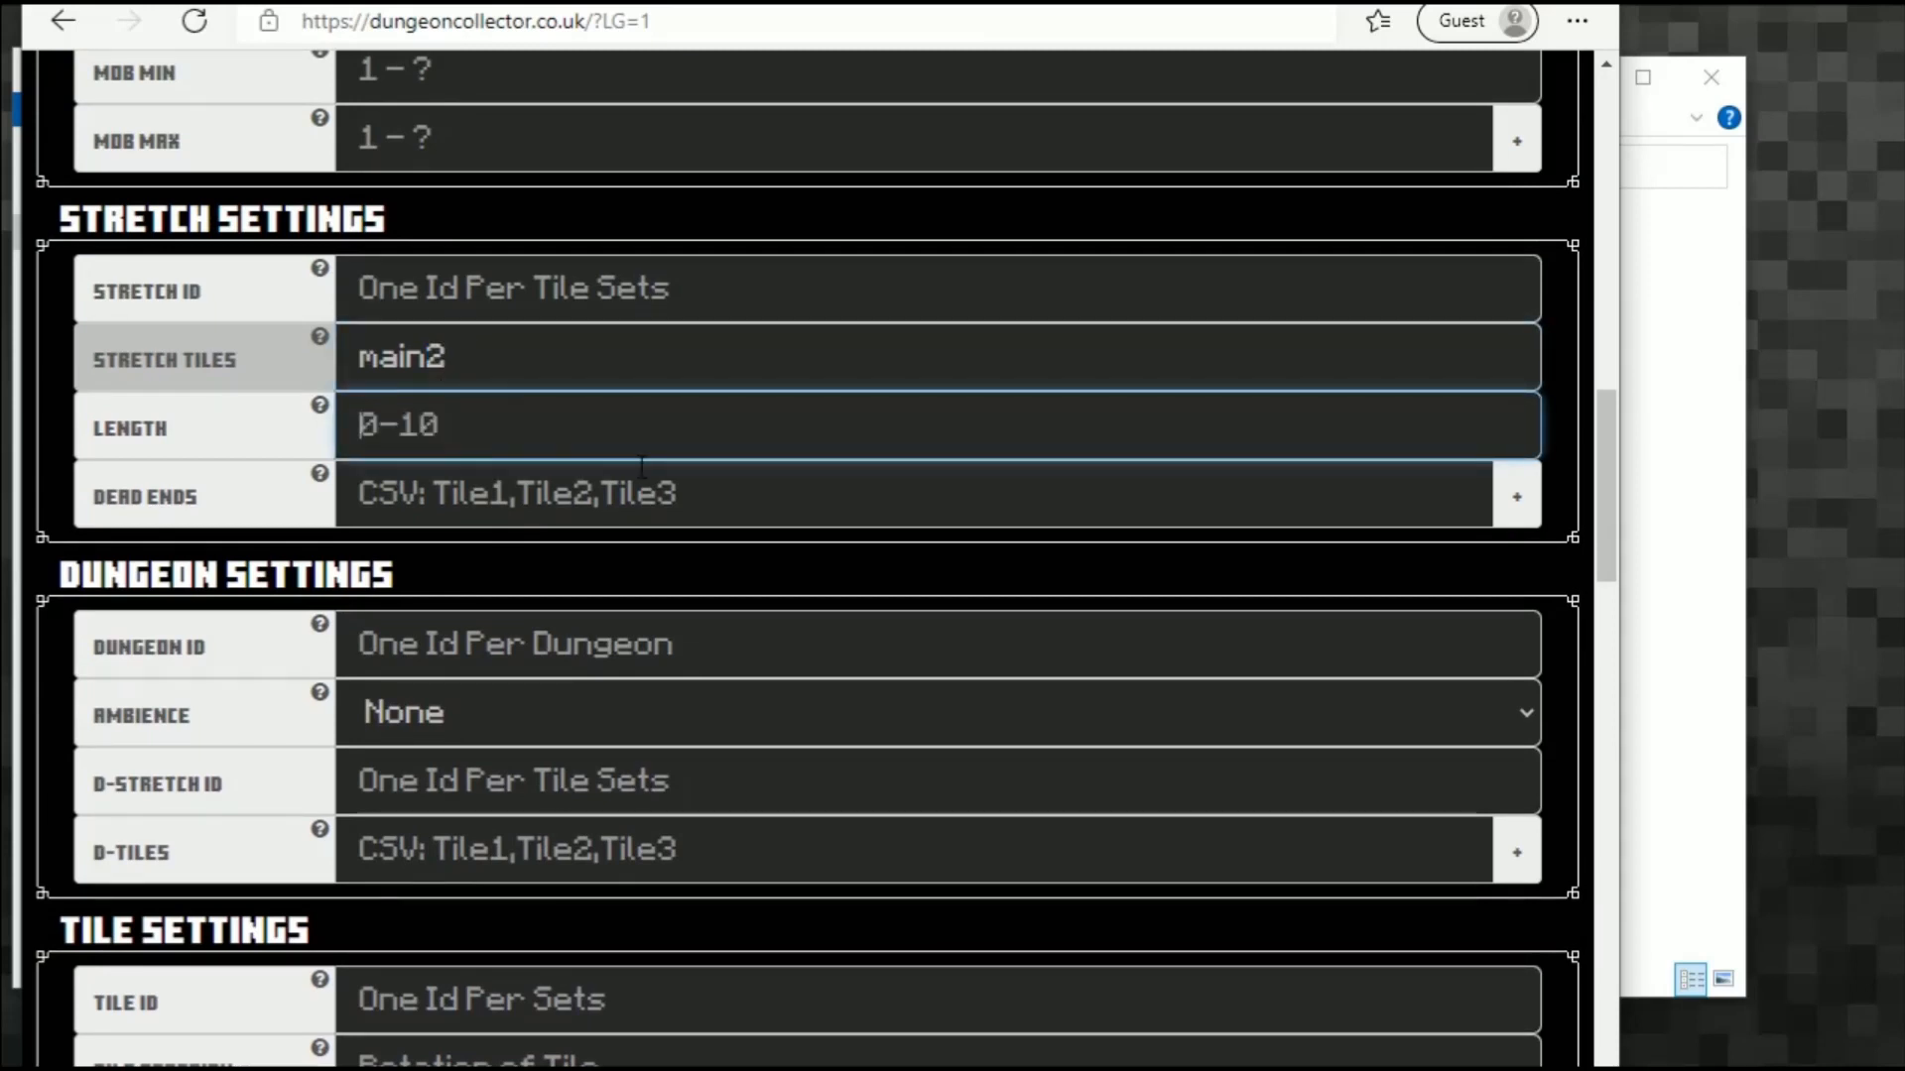
pyautogui.write('5')
pyautogui.click(1518, 506)
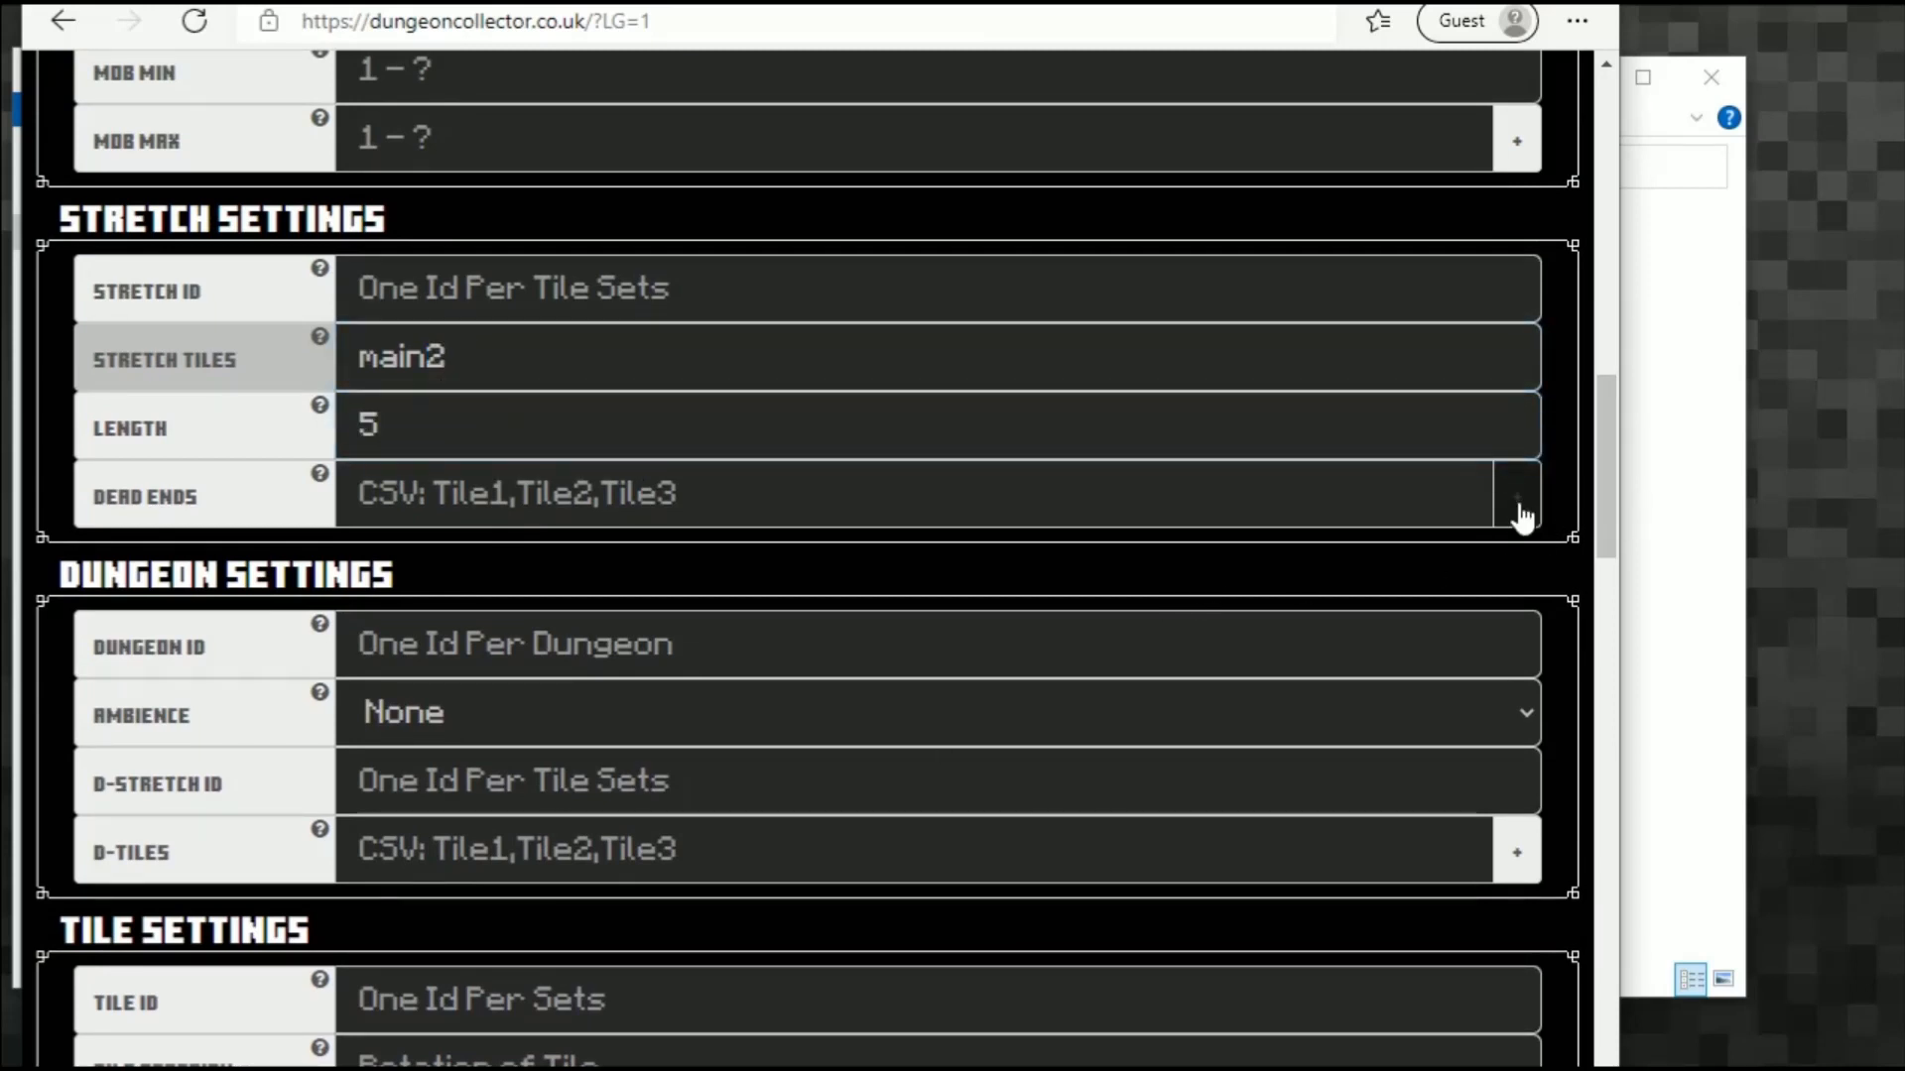
pyautogui.scroll(-10, 705, 587)
pyautogui.scroll(-3, 704, 587)
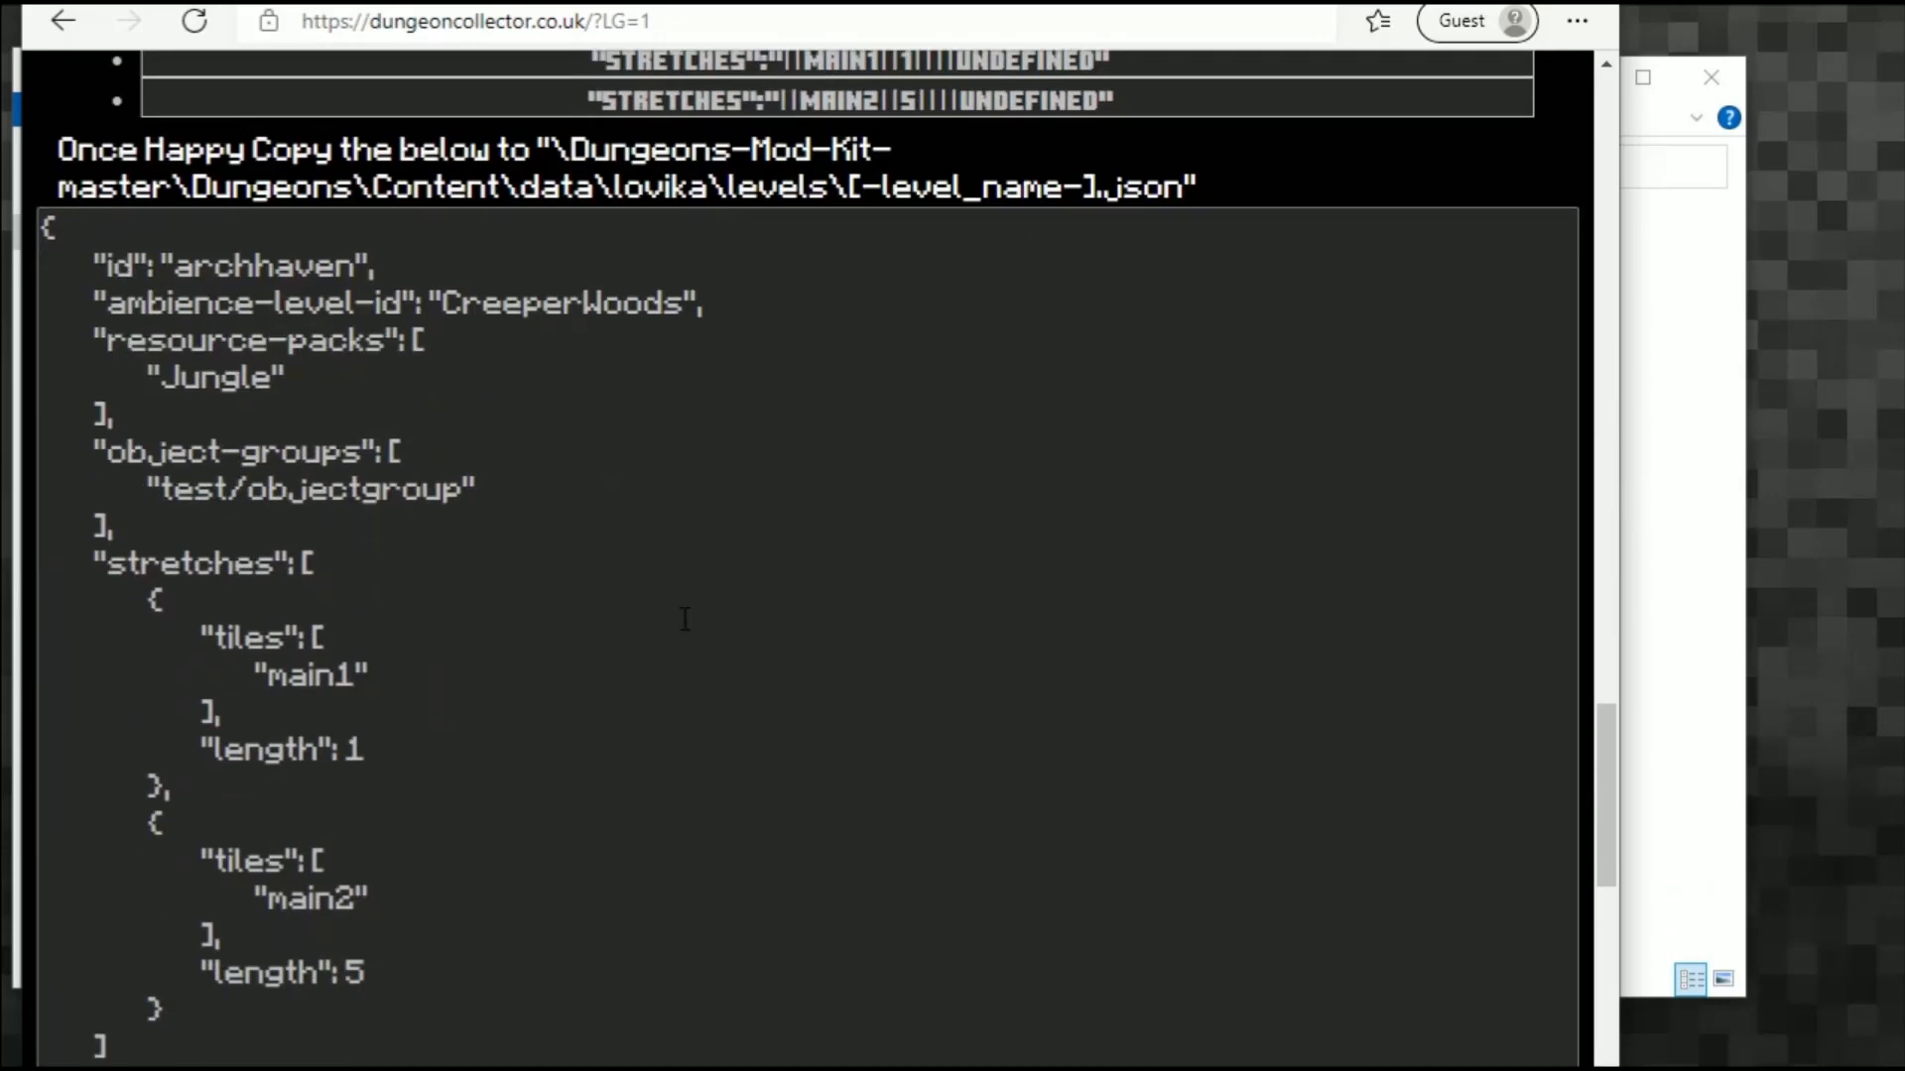
# Step: Add a third stretch with tile main3 and length 1 to the generated JSON
pyautogui.scroll(12, 684, 619)
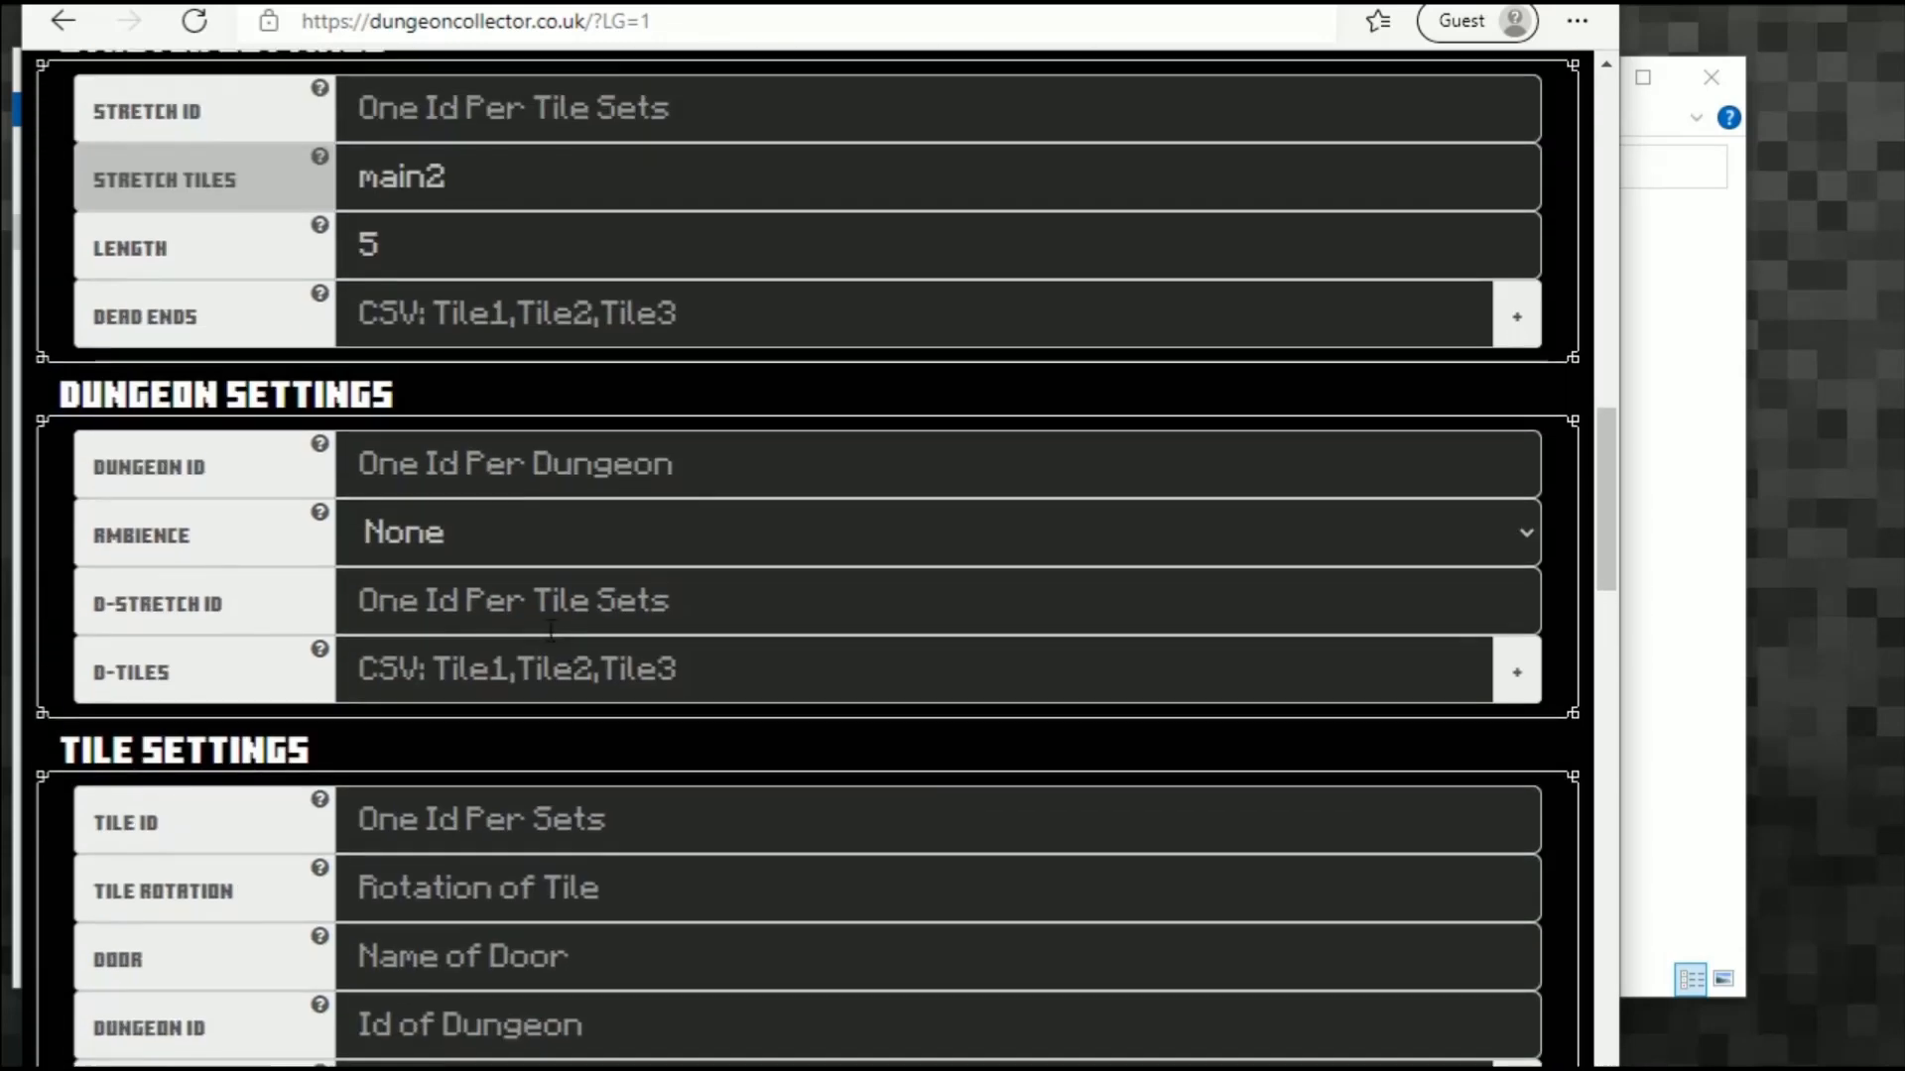
pyautogui.press('BackSpace')
pyautogui.write('3')
pyautogui.press('Tab')
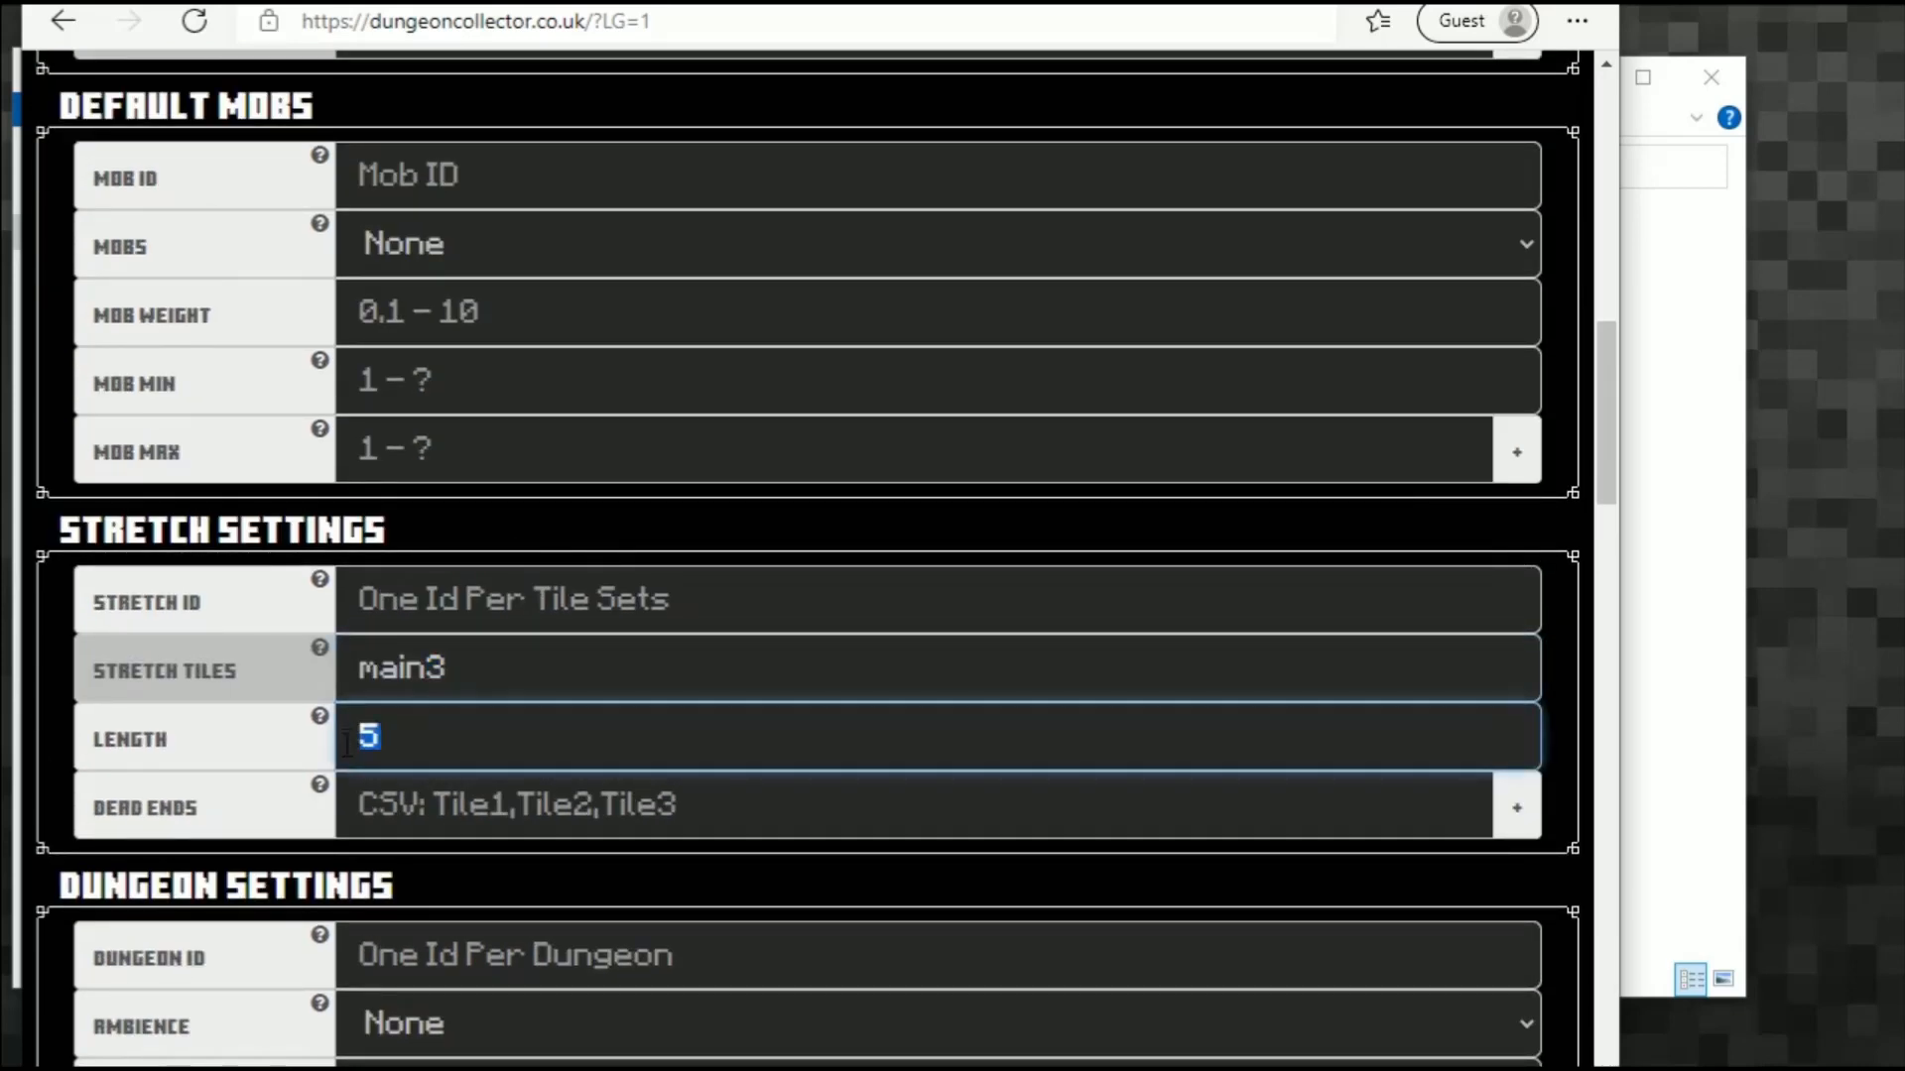
pyautogui.write('1')
pyautogui.click(1509, 814)
pyautogui.scroll(-12, 684, 635)
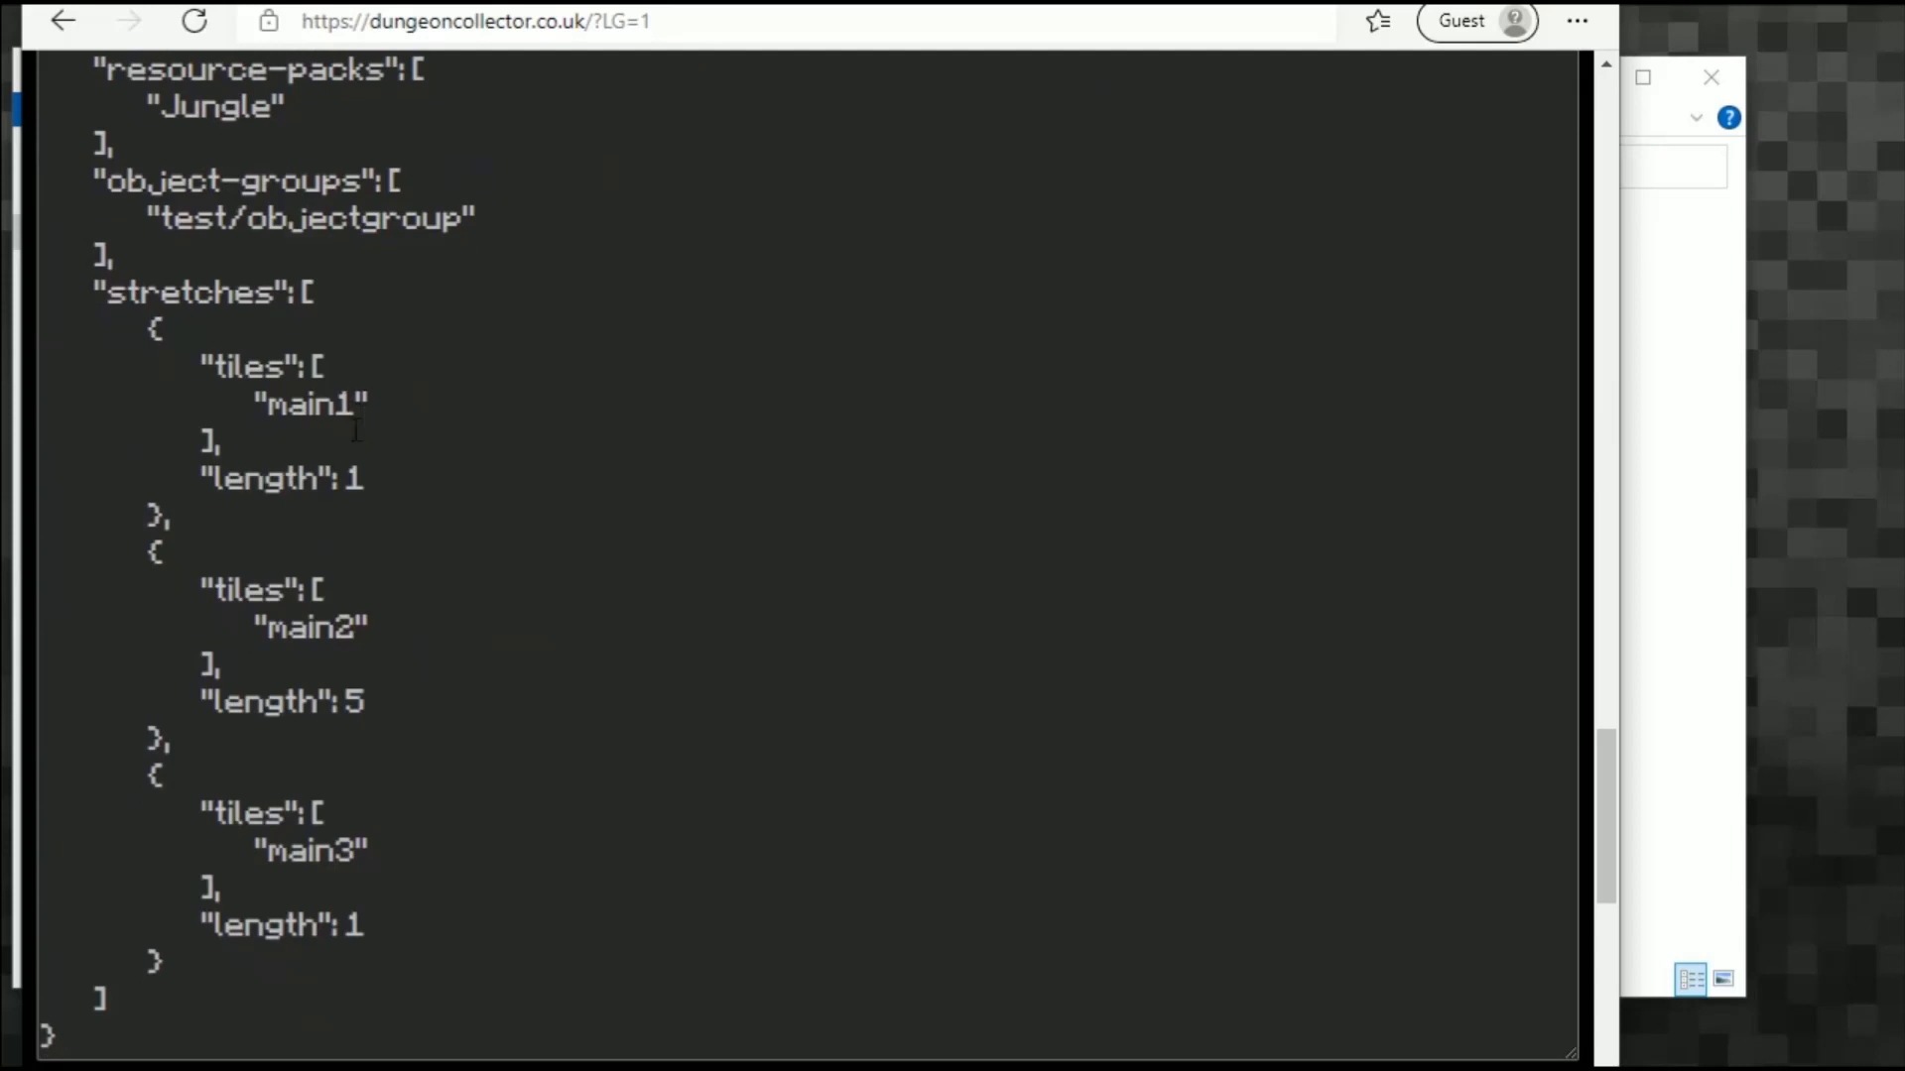
# Step: Review the generated entries and open the End Region value of the MainObjective in the objective settings for editing
pyautogui.scroll(12, 736, 628)
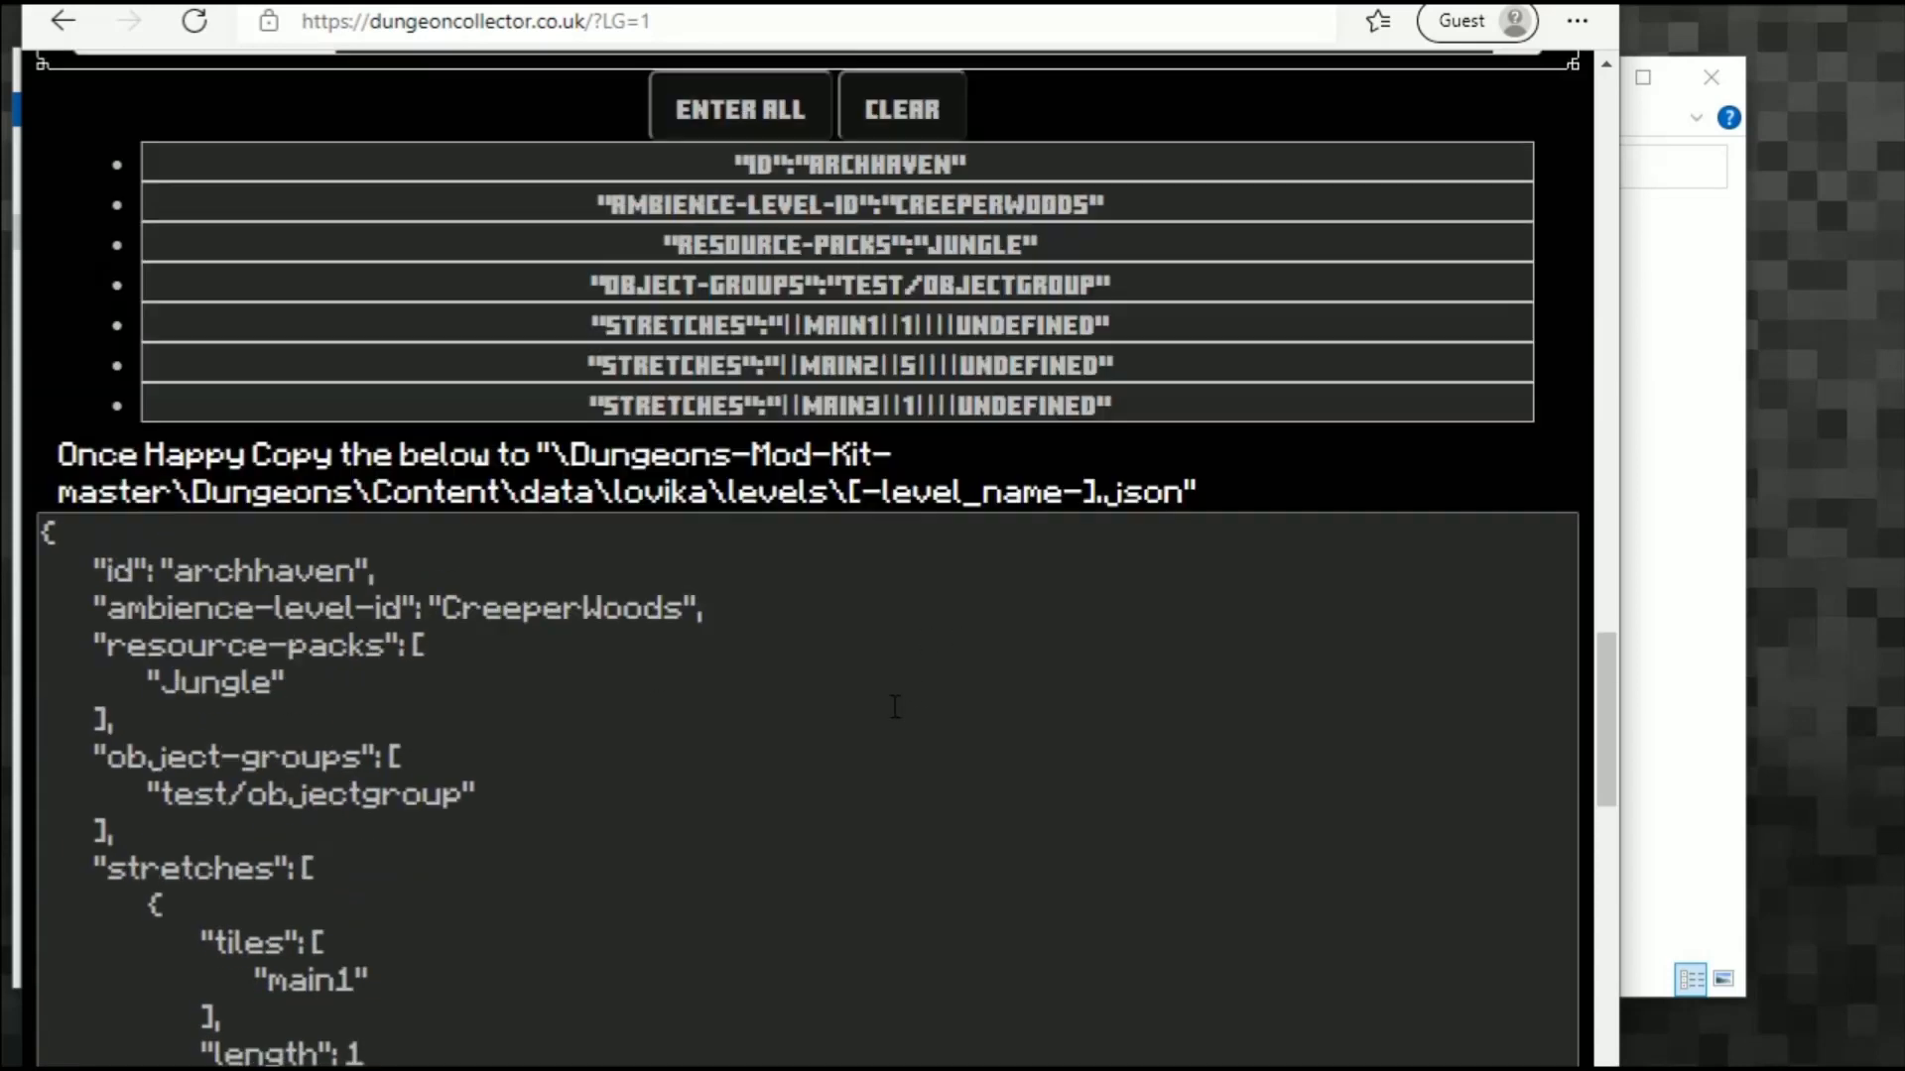
pyautogui.scroll(-5, 736, 628)
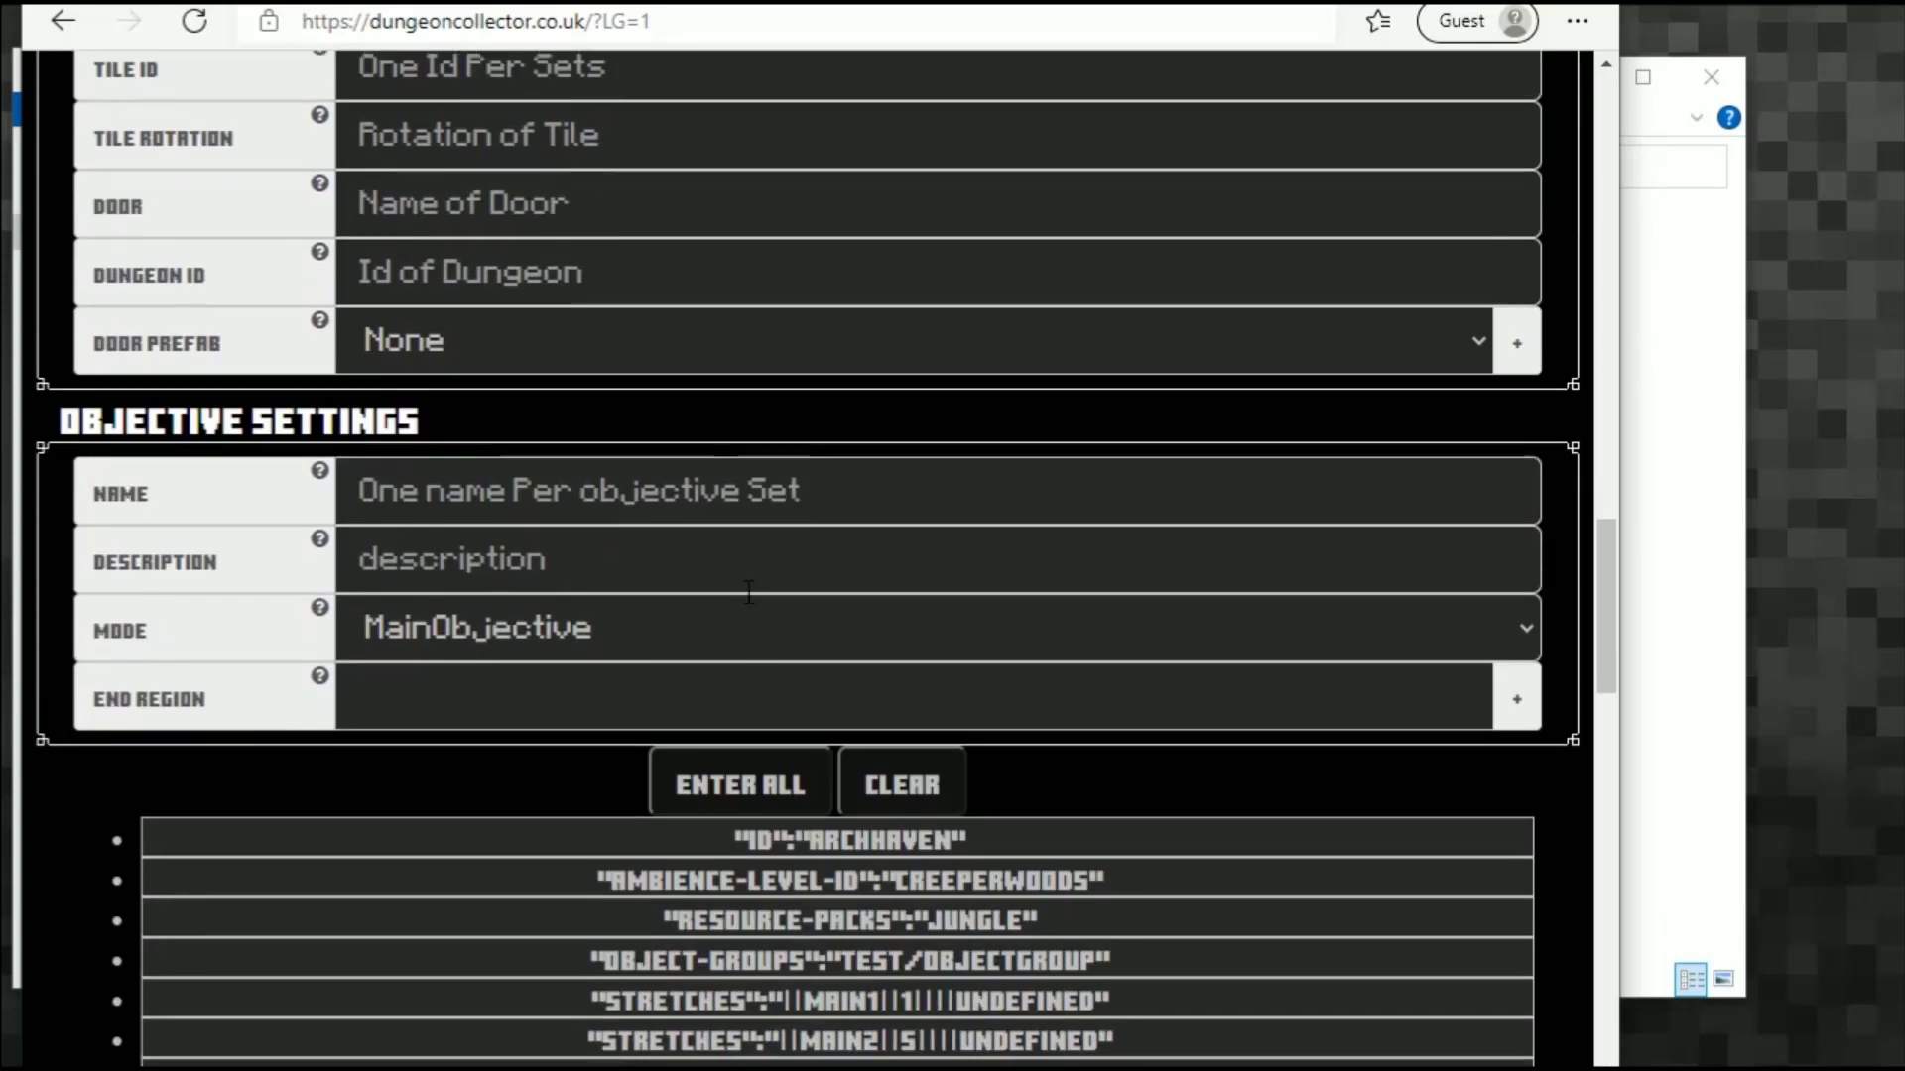
pyautogui.click(577, 505)
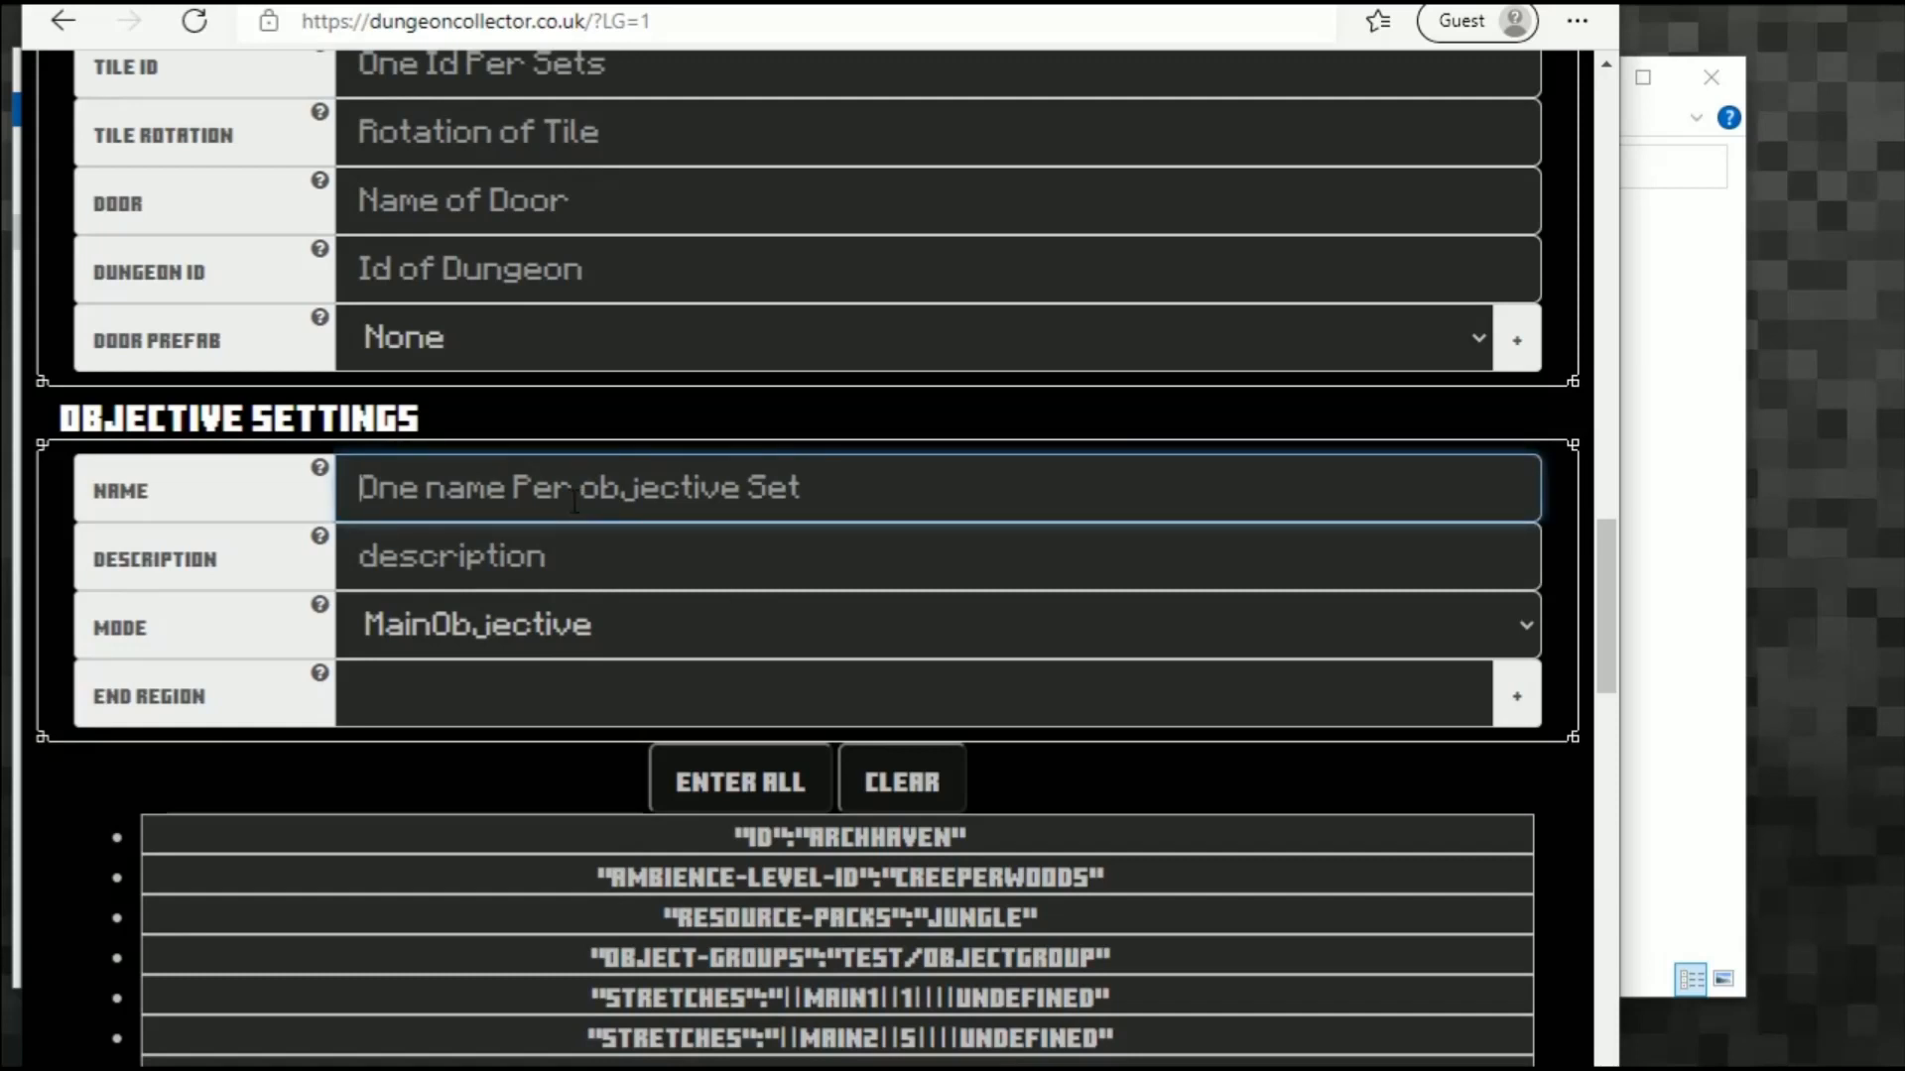
pyautogui.press('Tab')
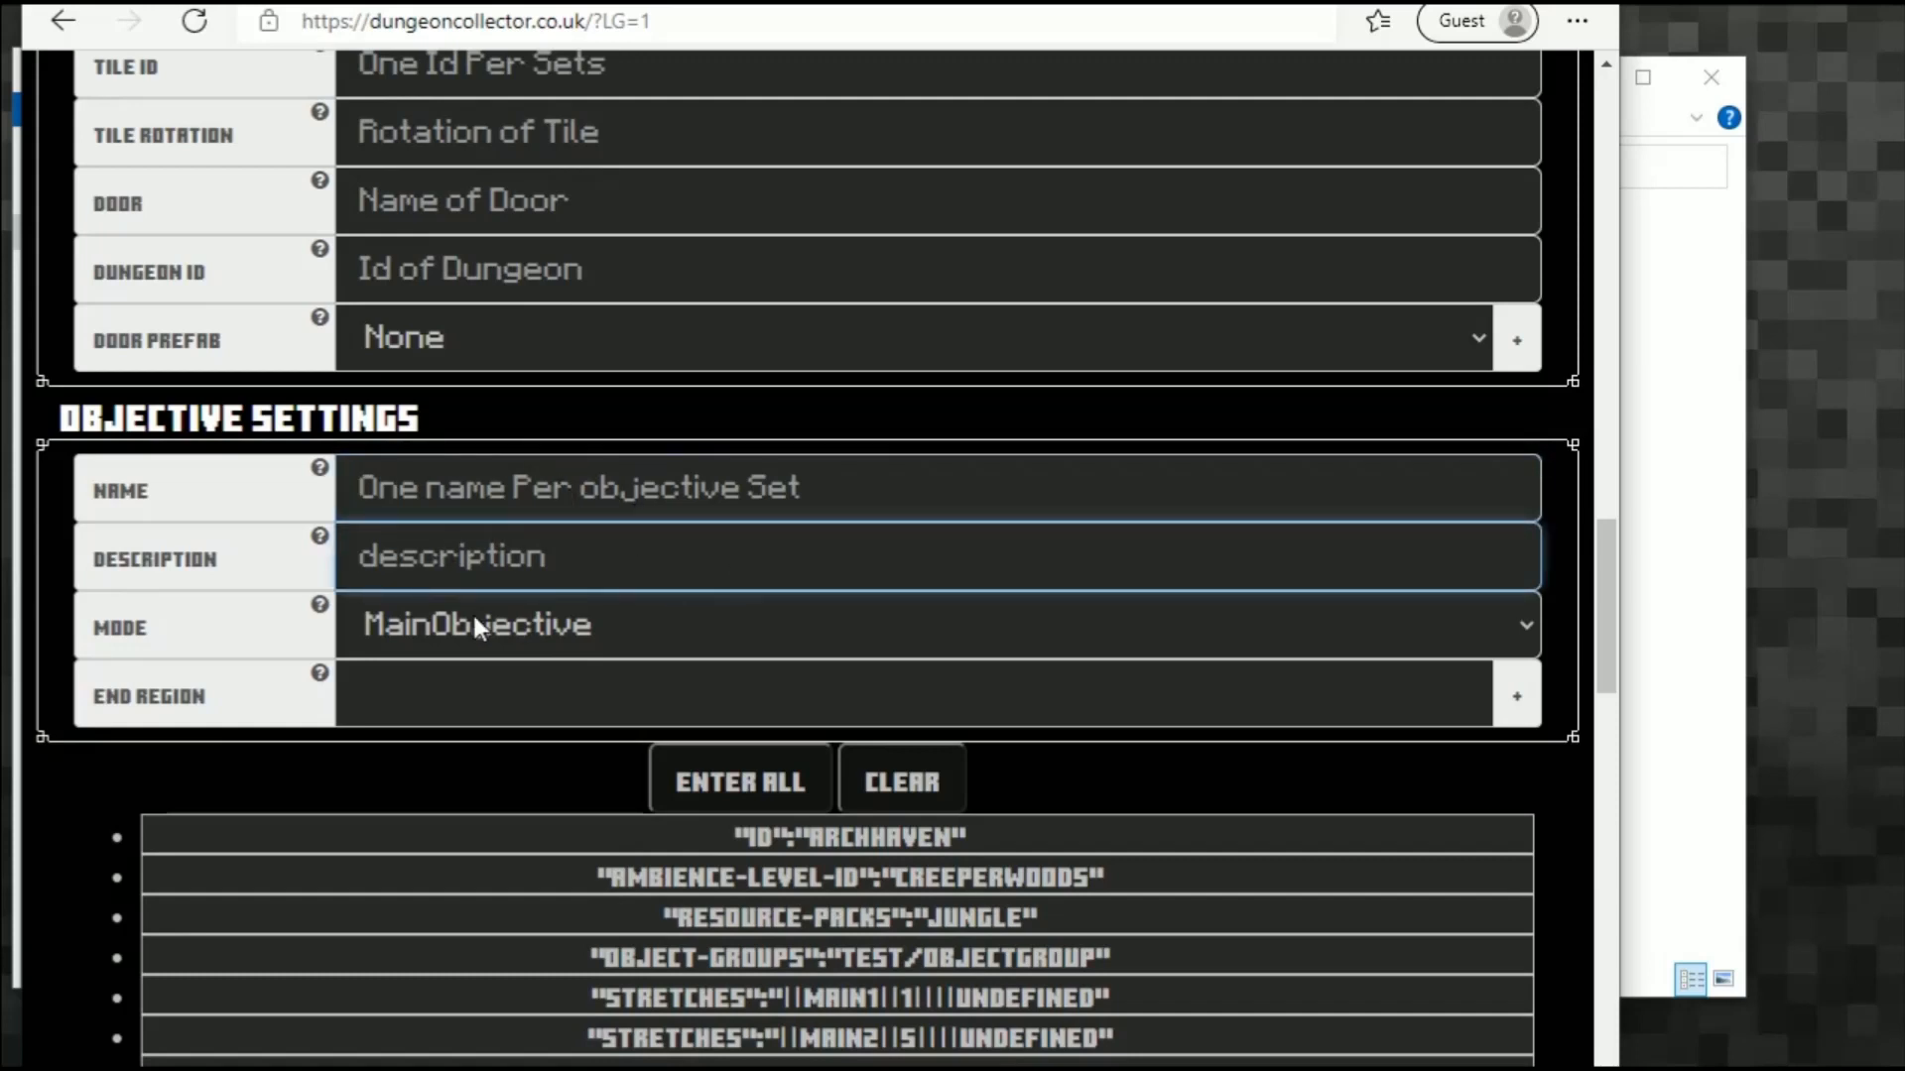
pyautogui.click(453, 691)
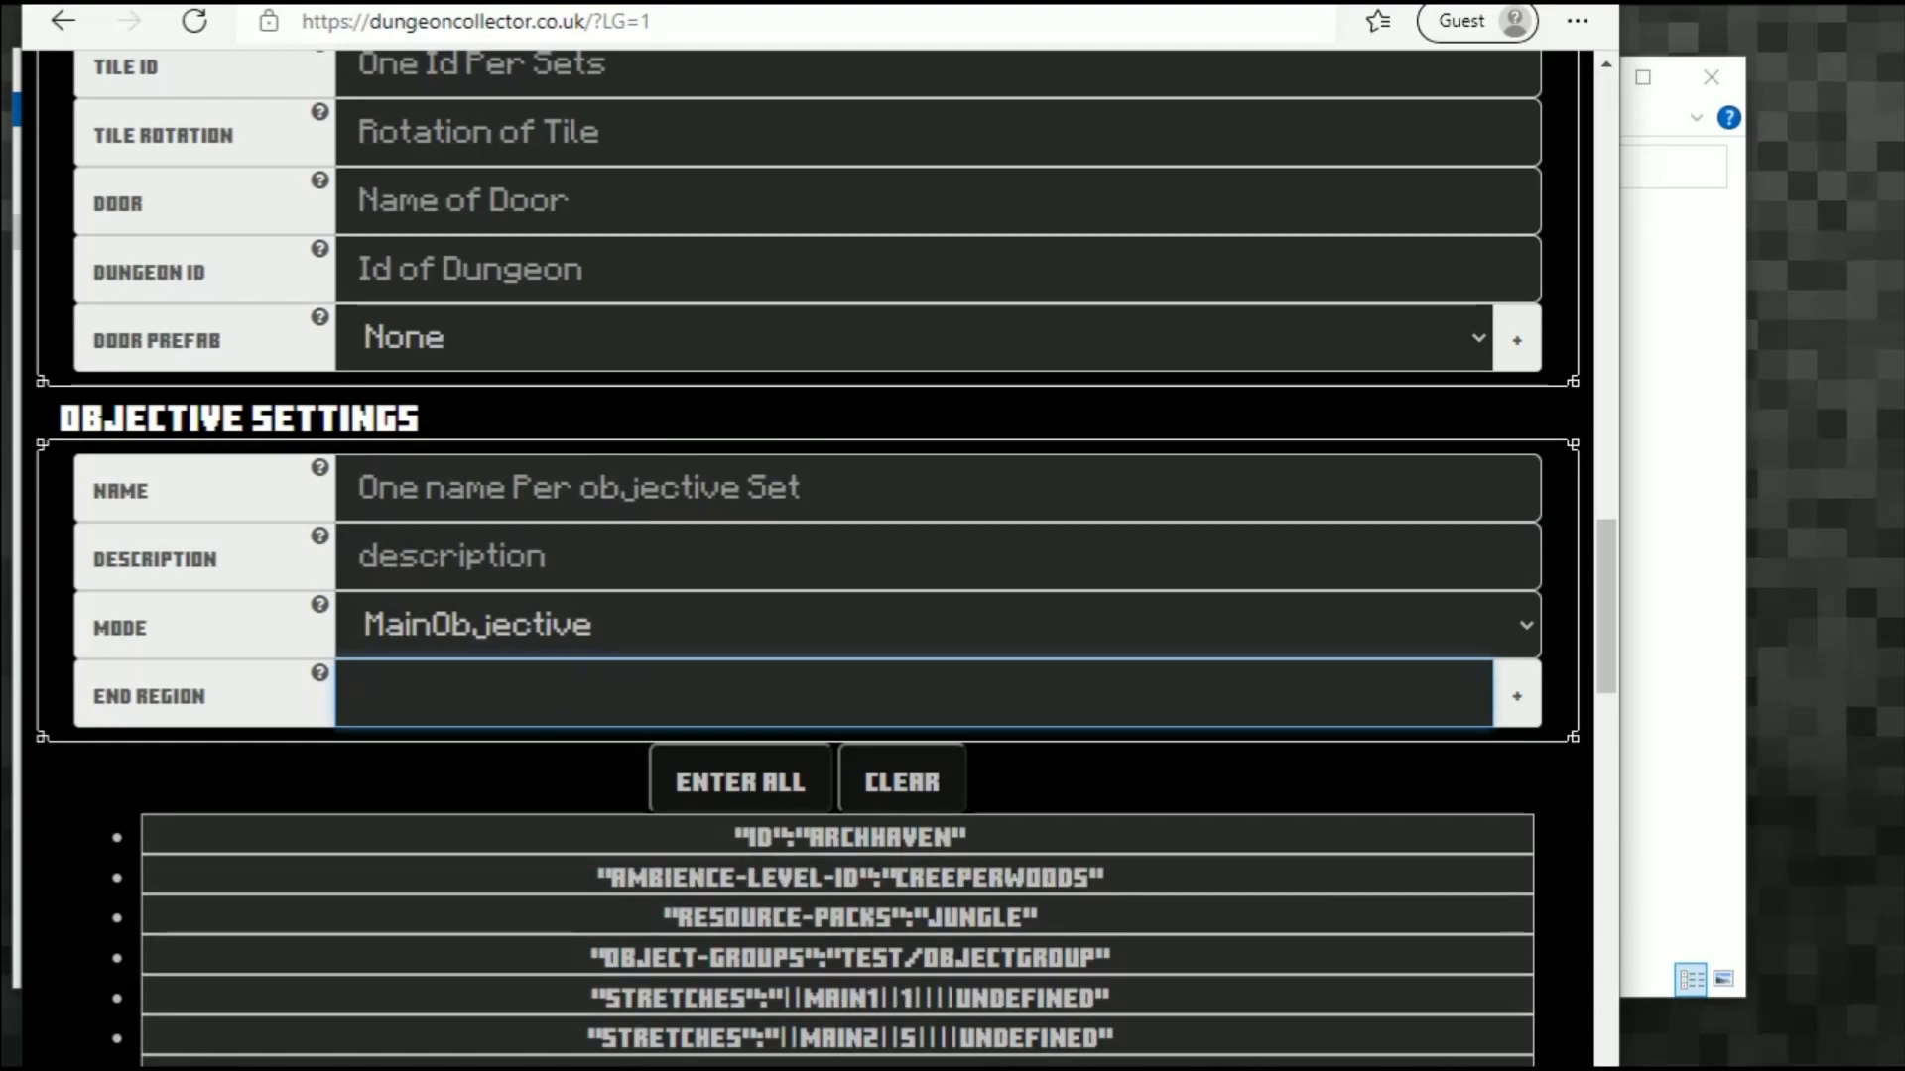
# Step: Switch to Minecraft, go to the structure block marking the objective region and check its structure name
pyautogui.hotkey('alt', 'Tab')
pyautogui.click(853, 339)
pyautogui.press('Escape')
pyautogui.press('Escape')
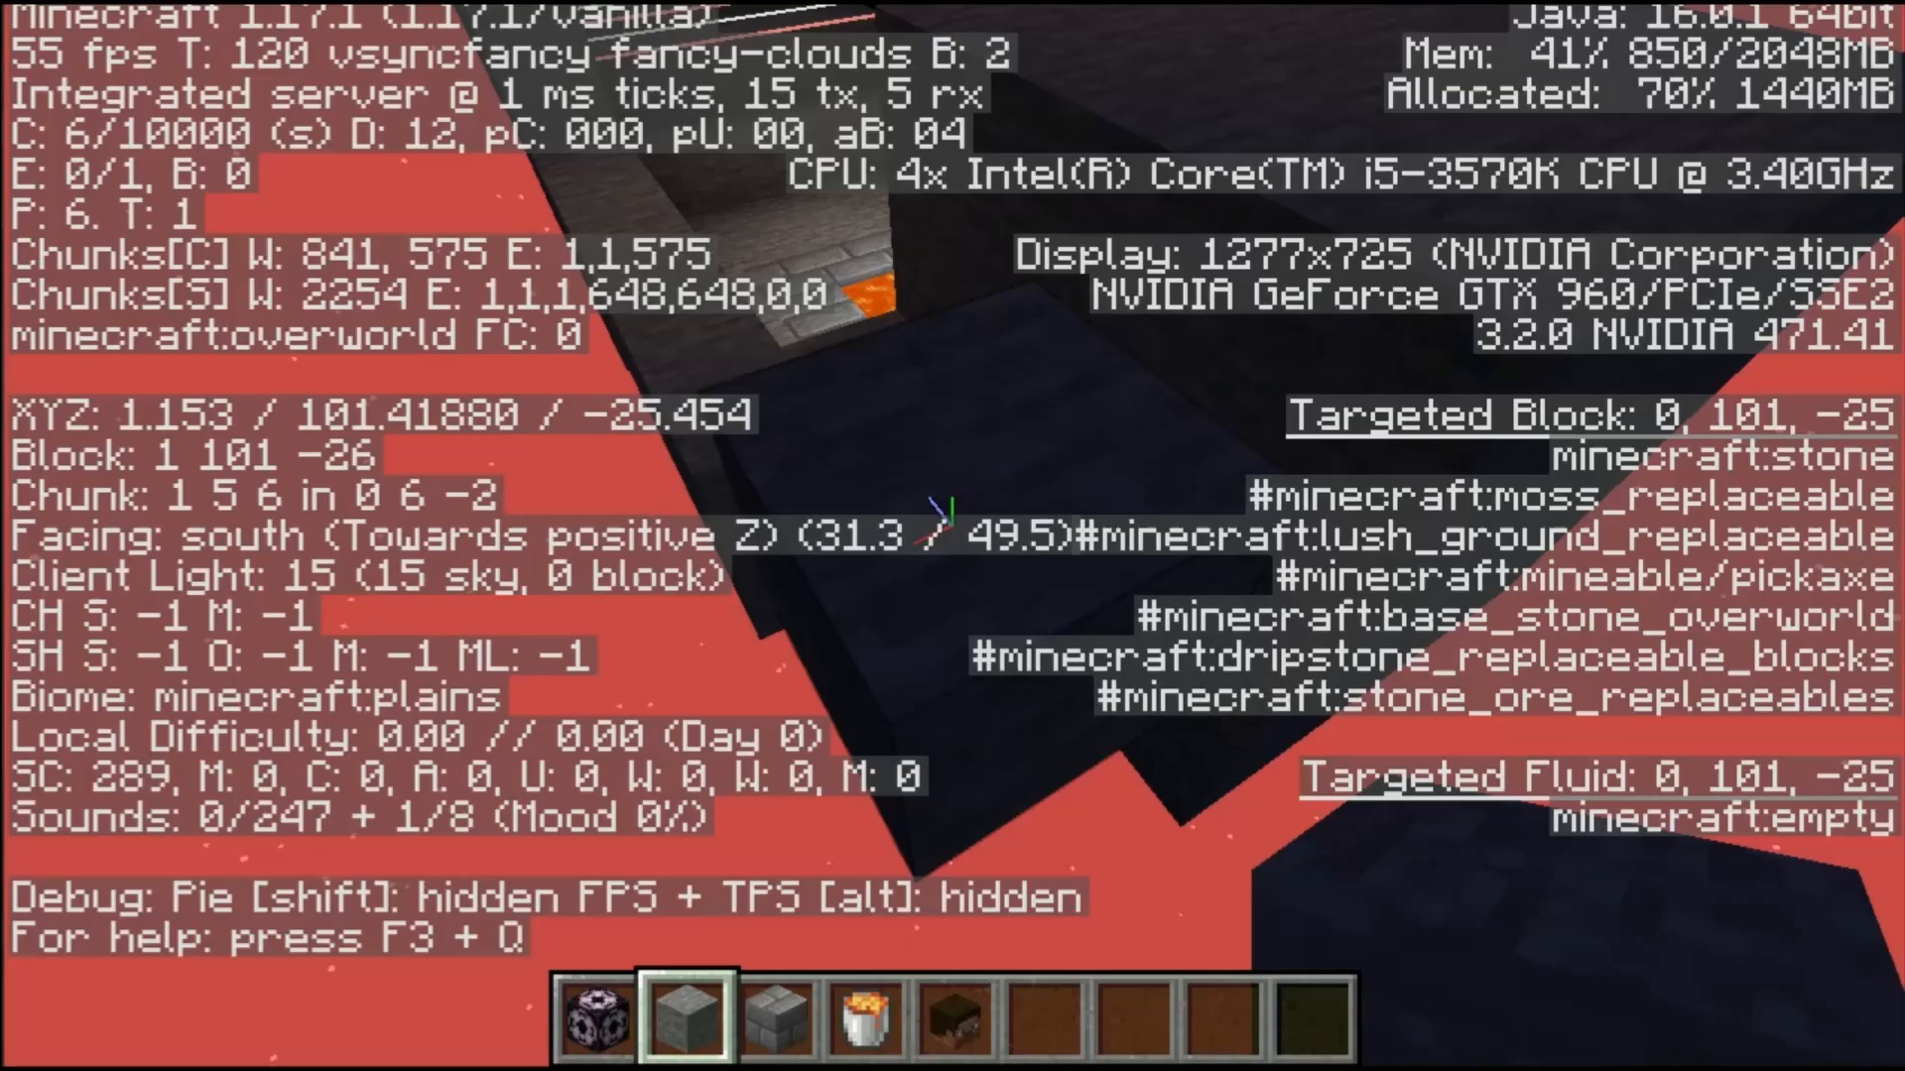
pyautogui.press('F3')
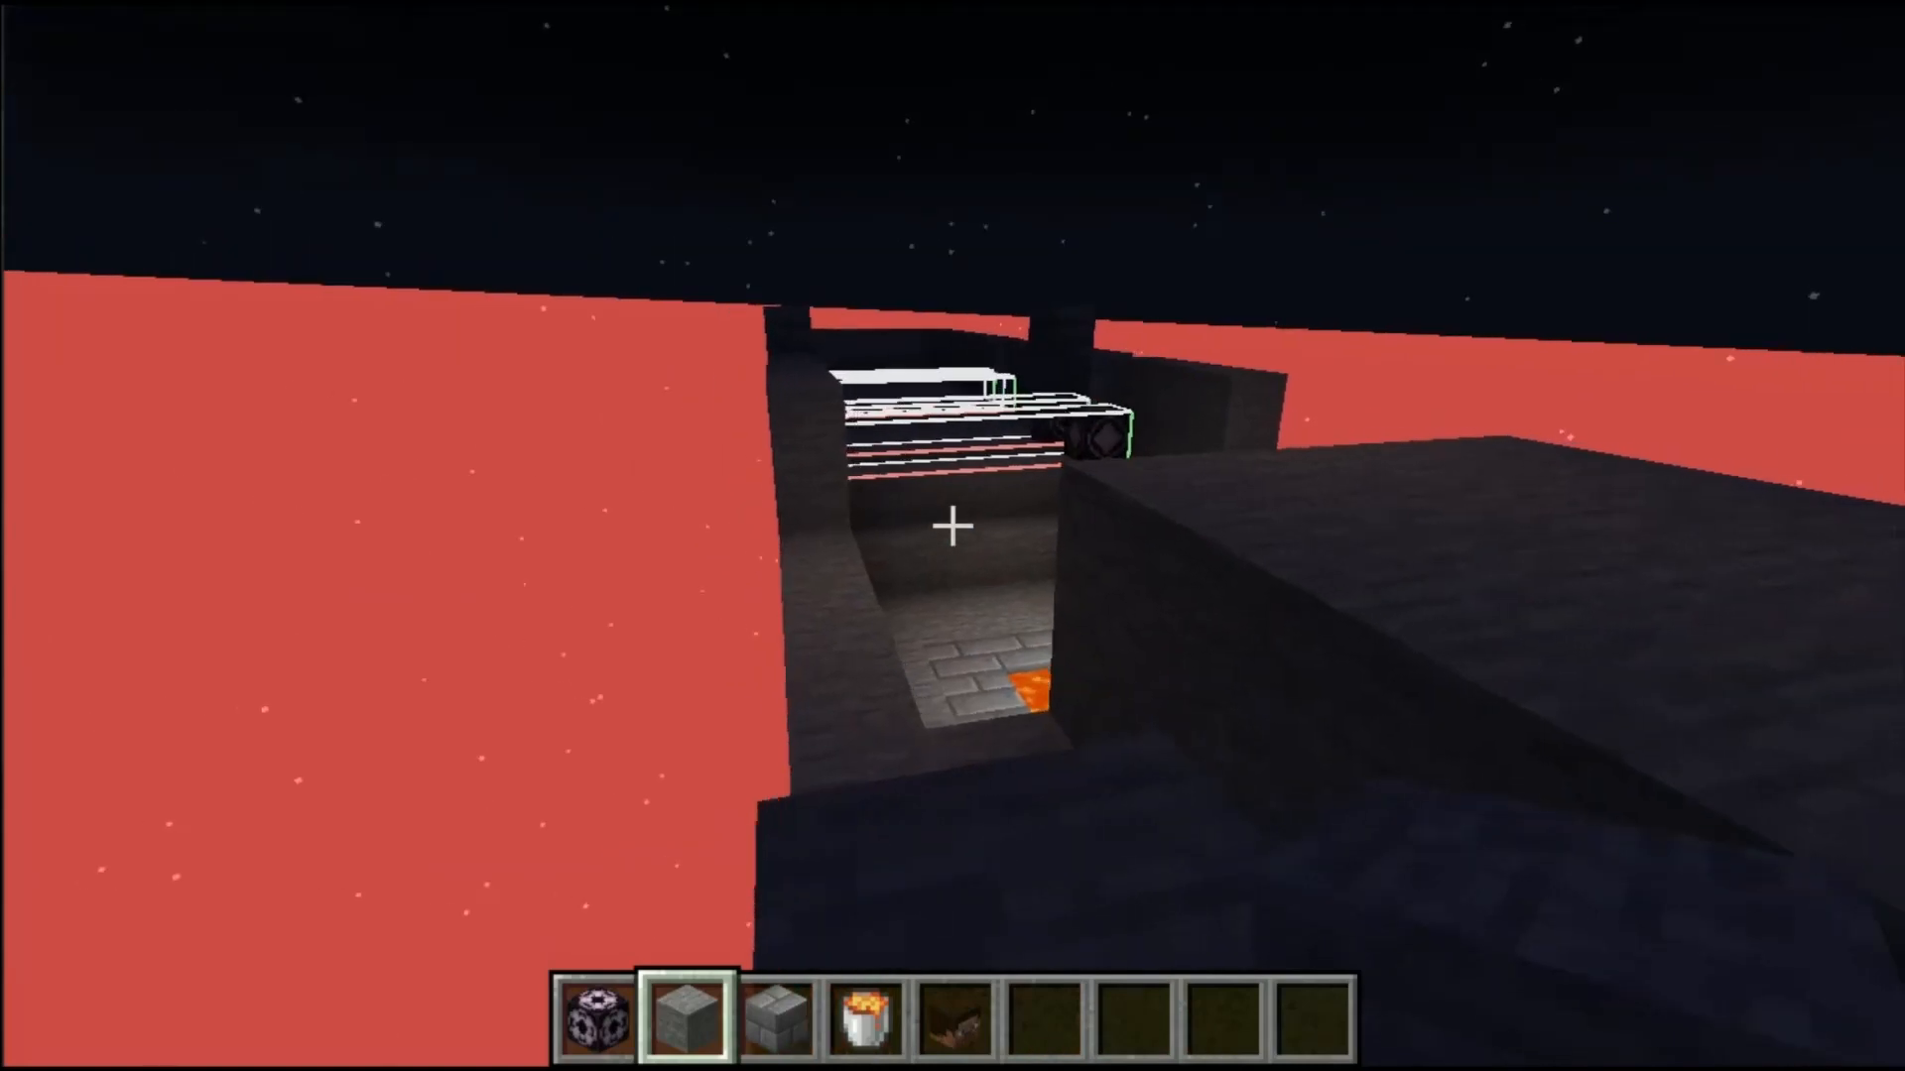
pyautogui.press('w')
pyautogui.press('space')
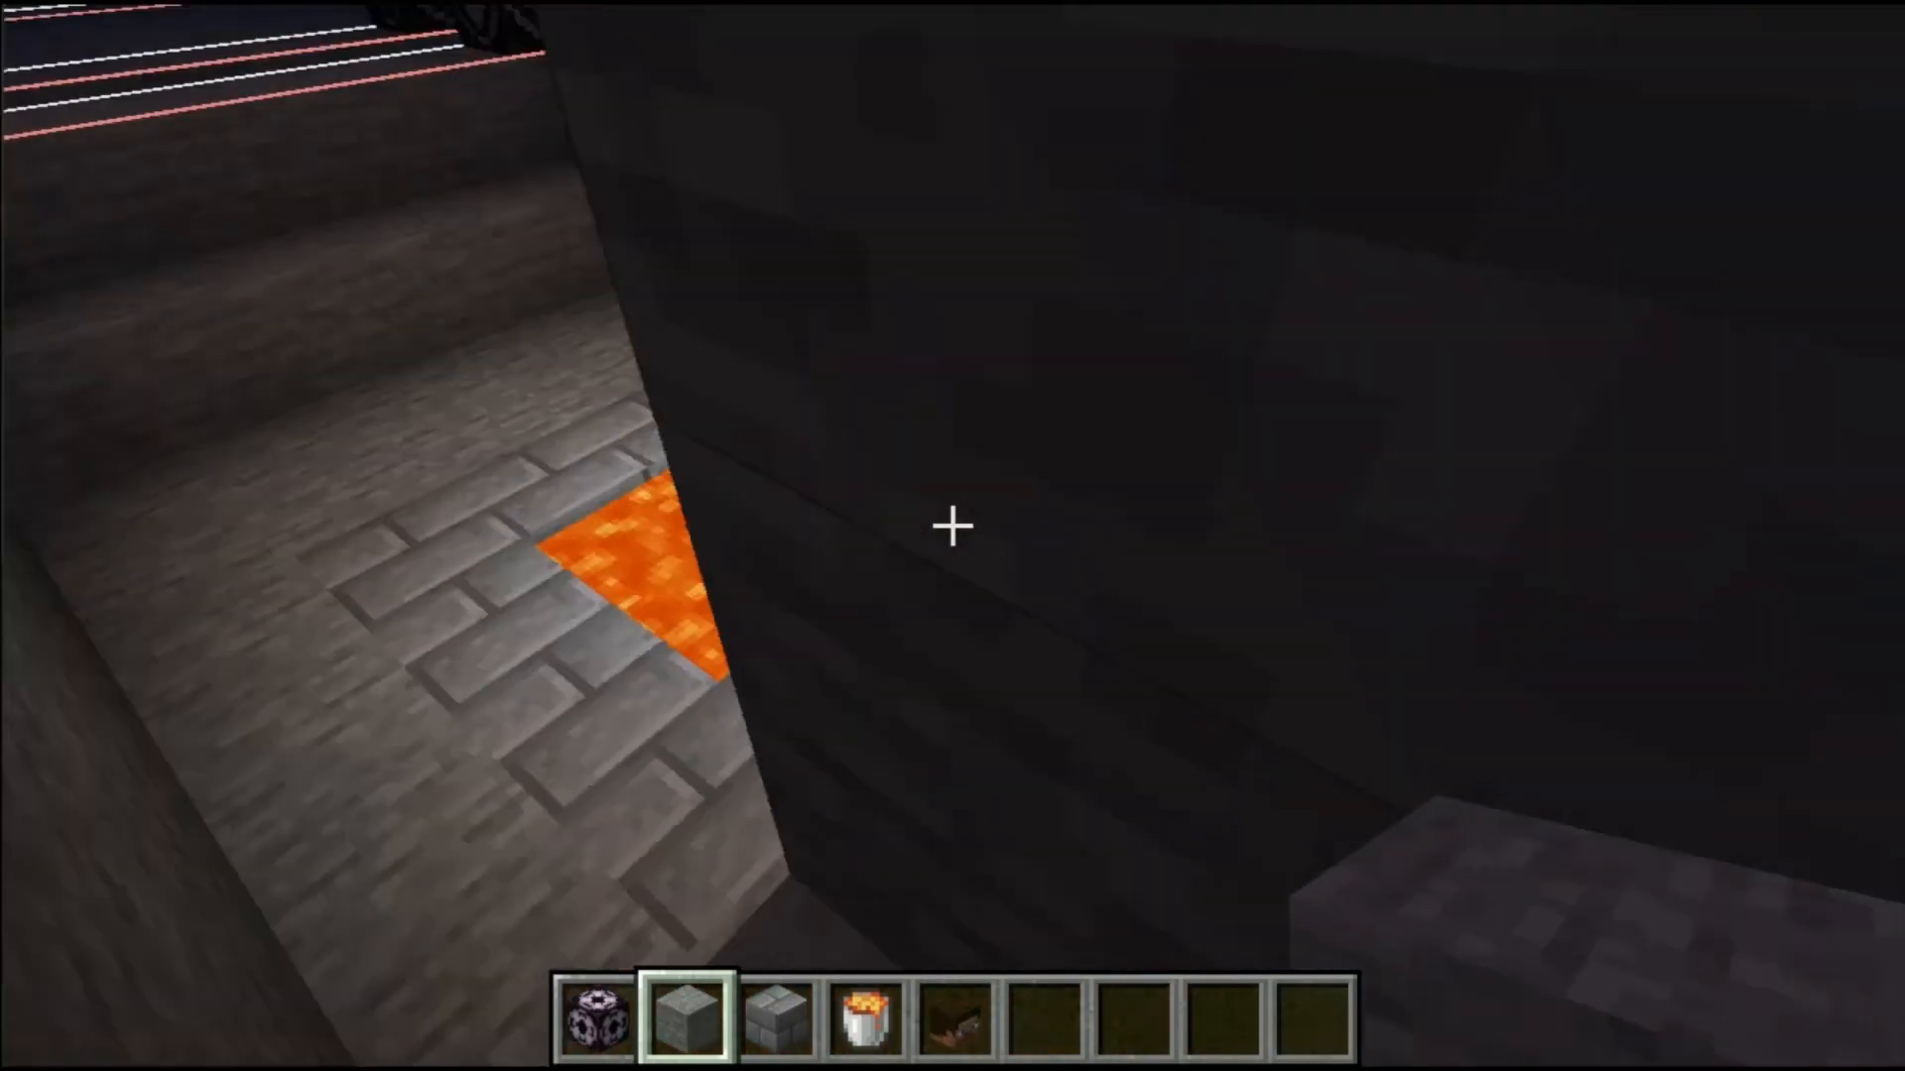
pyautogui.rightClick(952, 527)
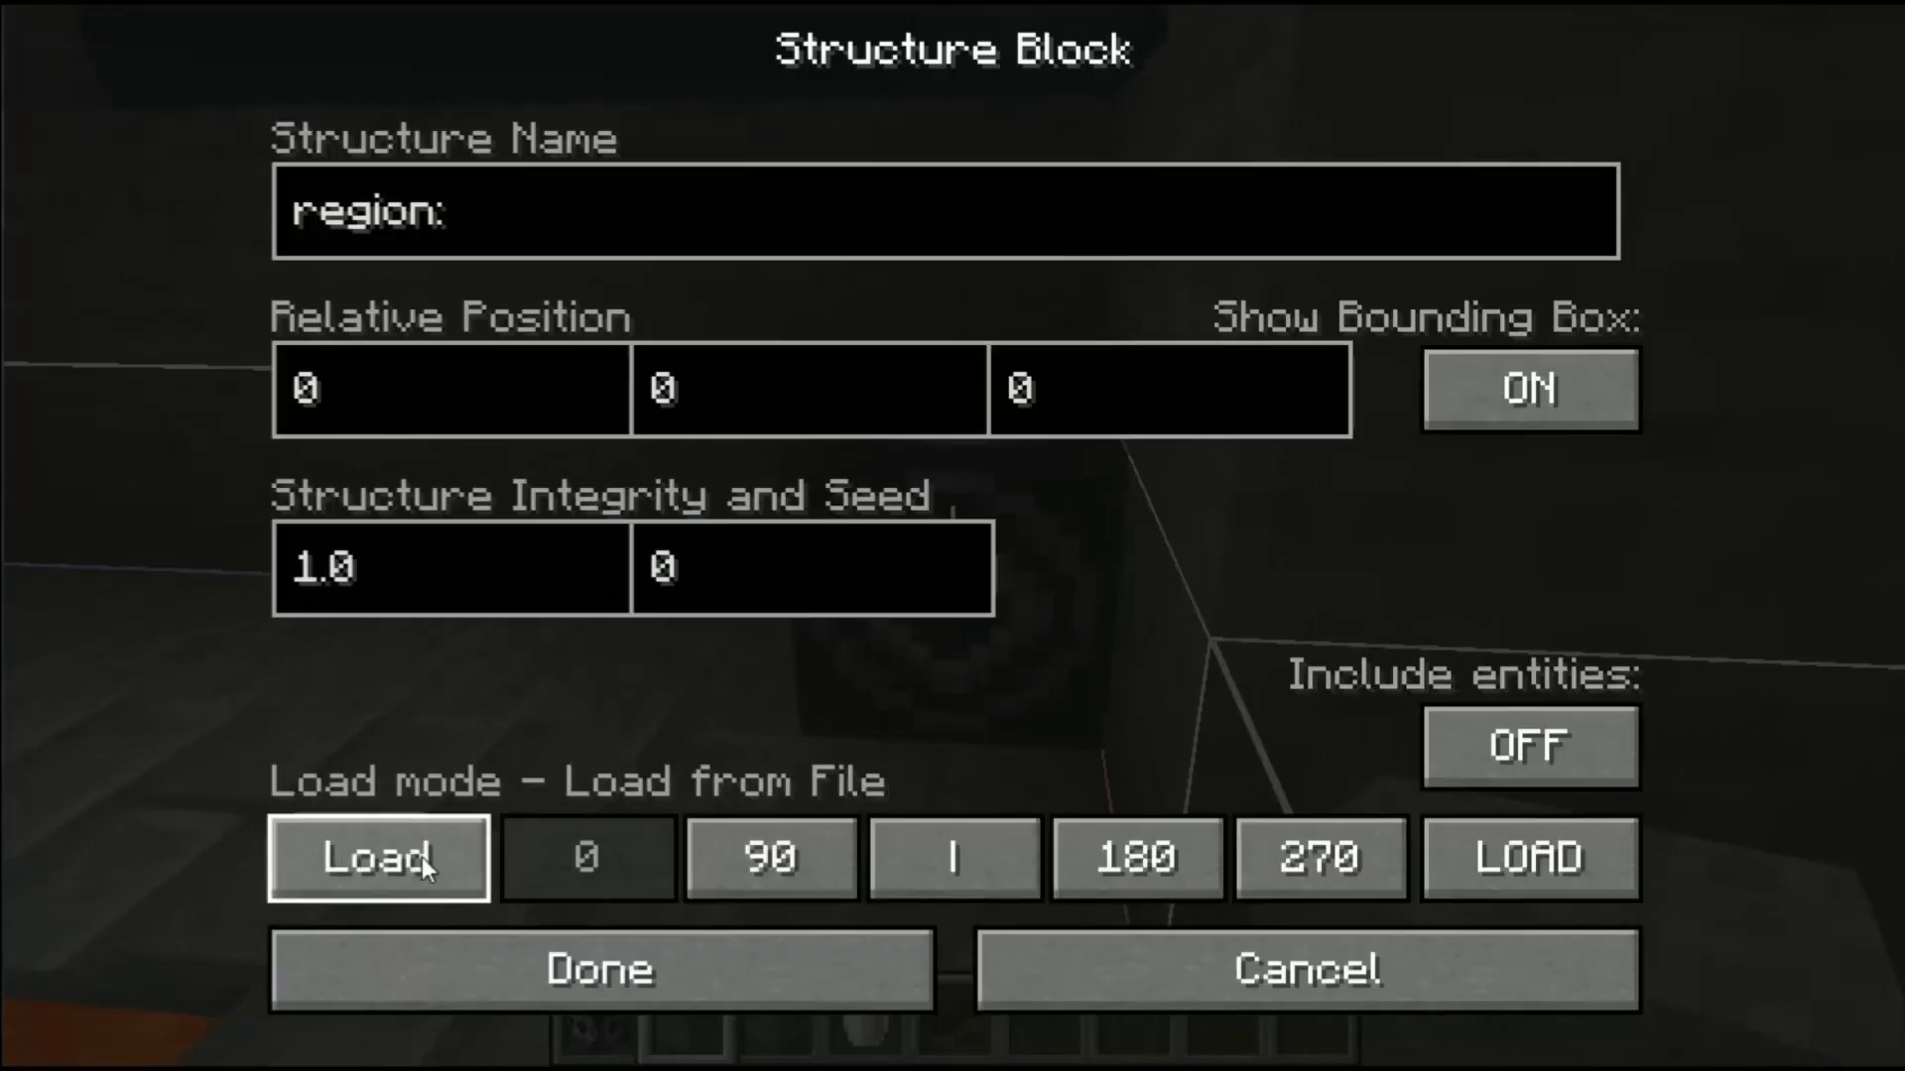
pyautogui.press('Escape')
pyautogui.rightClick(952, 526)
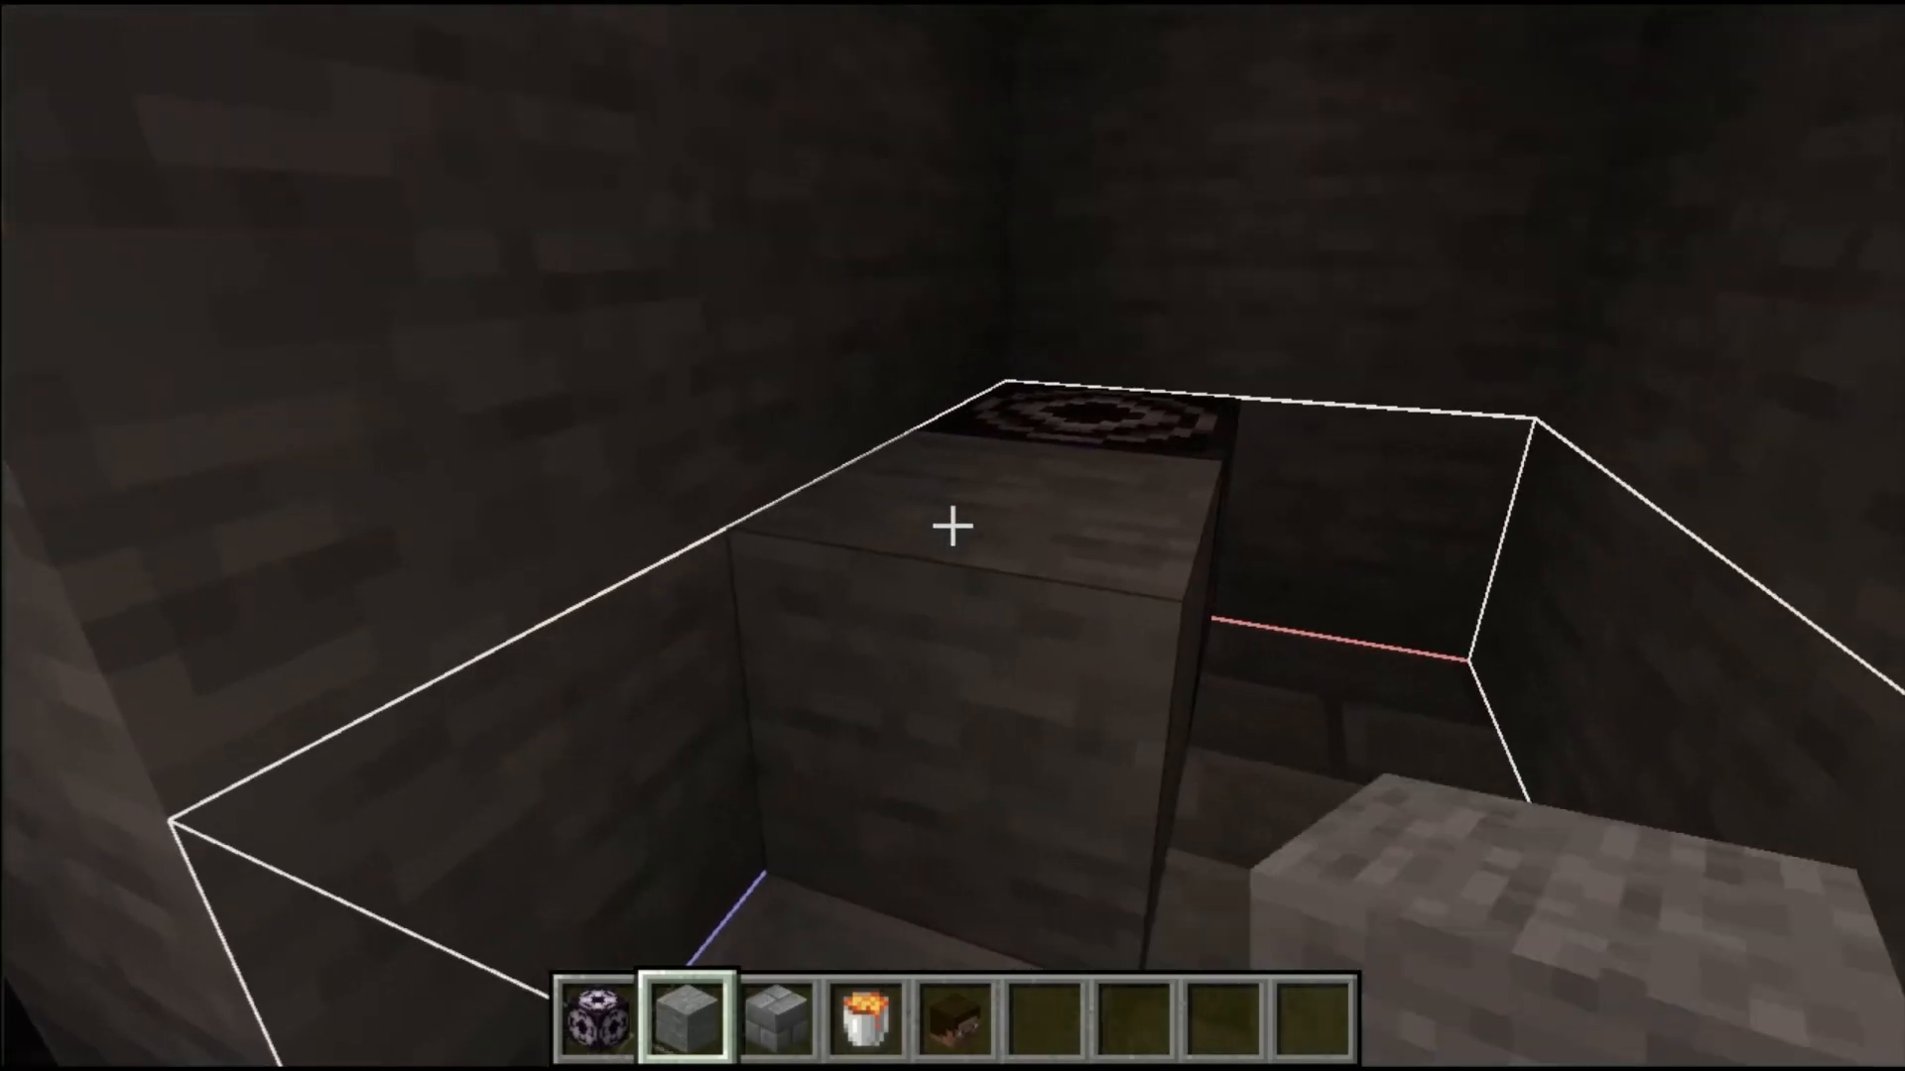
pyautogui.click(952, 527)
pyautogui.rightClick(953, 527)
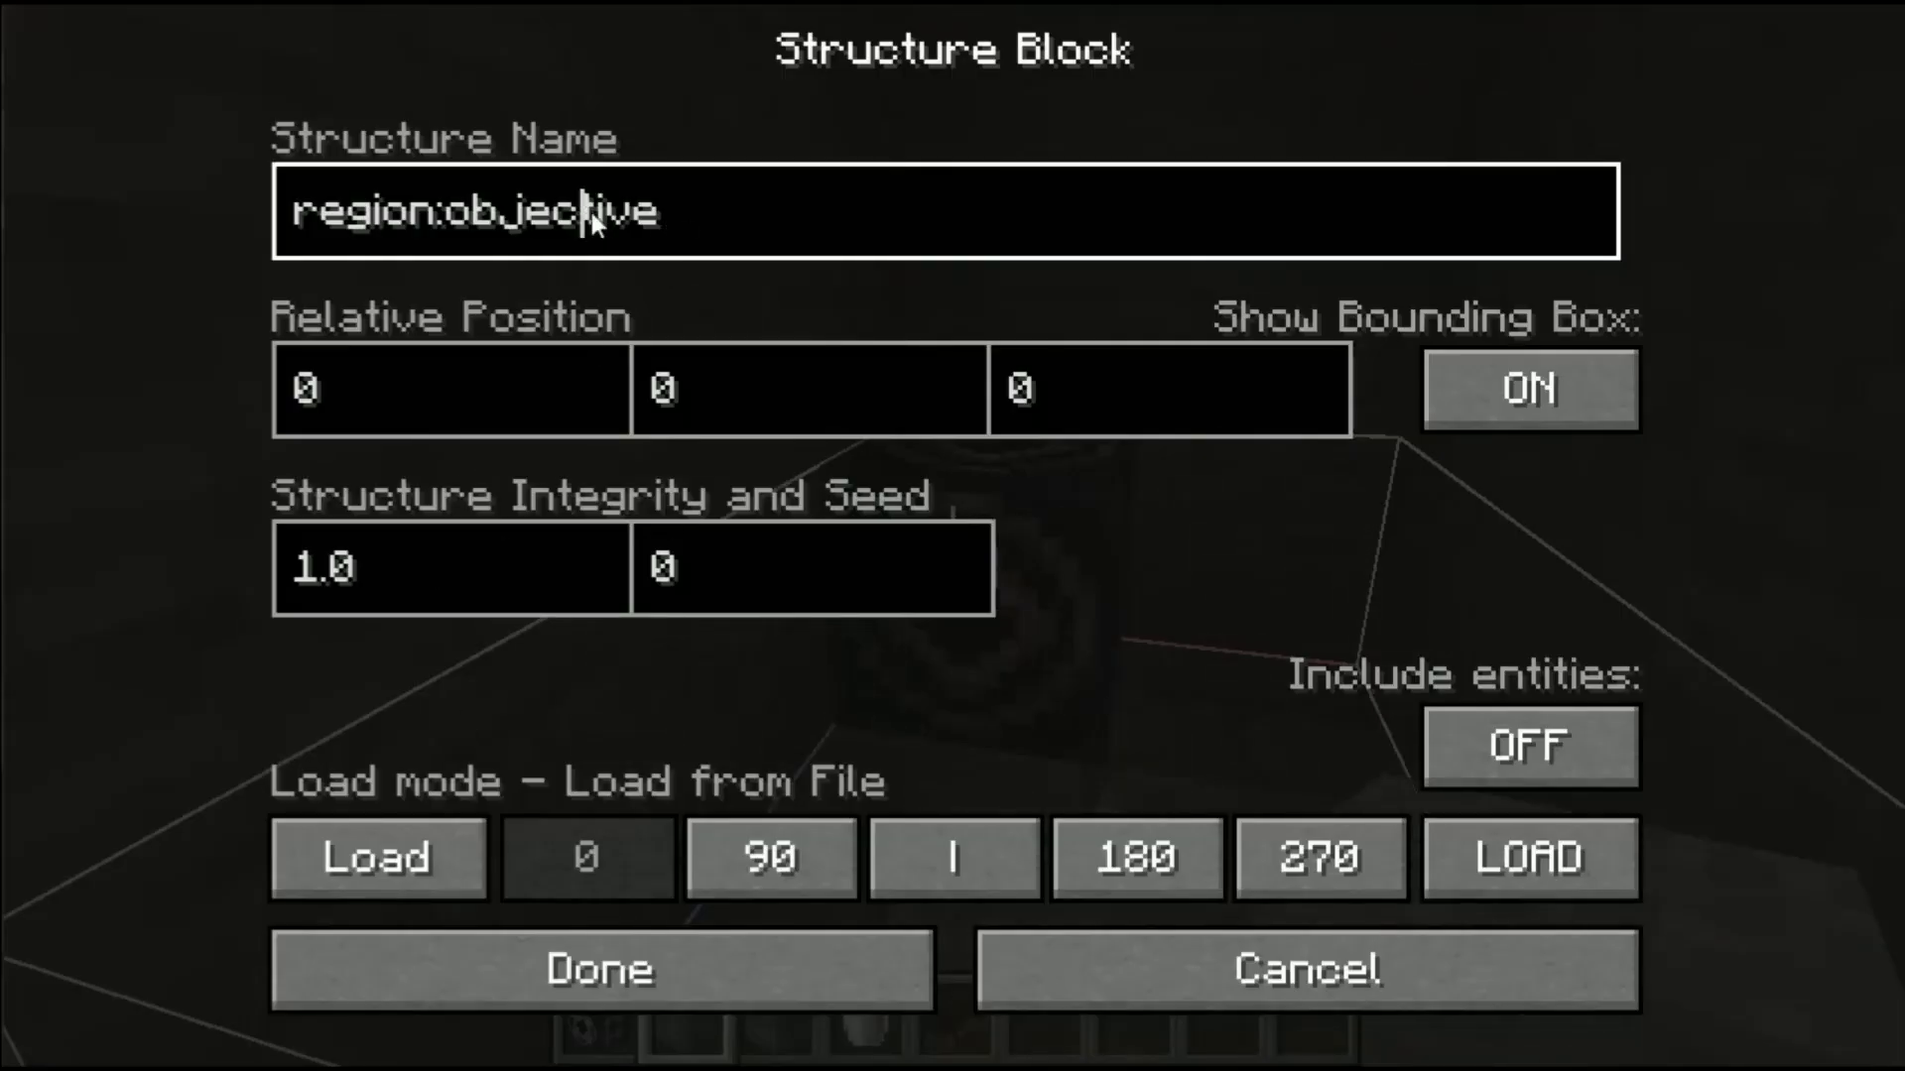
pyautogui.click(740, 213)
# Step: Back in the level generator, add a MainObjective with end region *.*.objective and check the generated JSON
pyautogui.hotkey('alt', 'Tab')
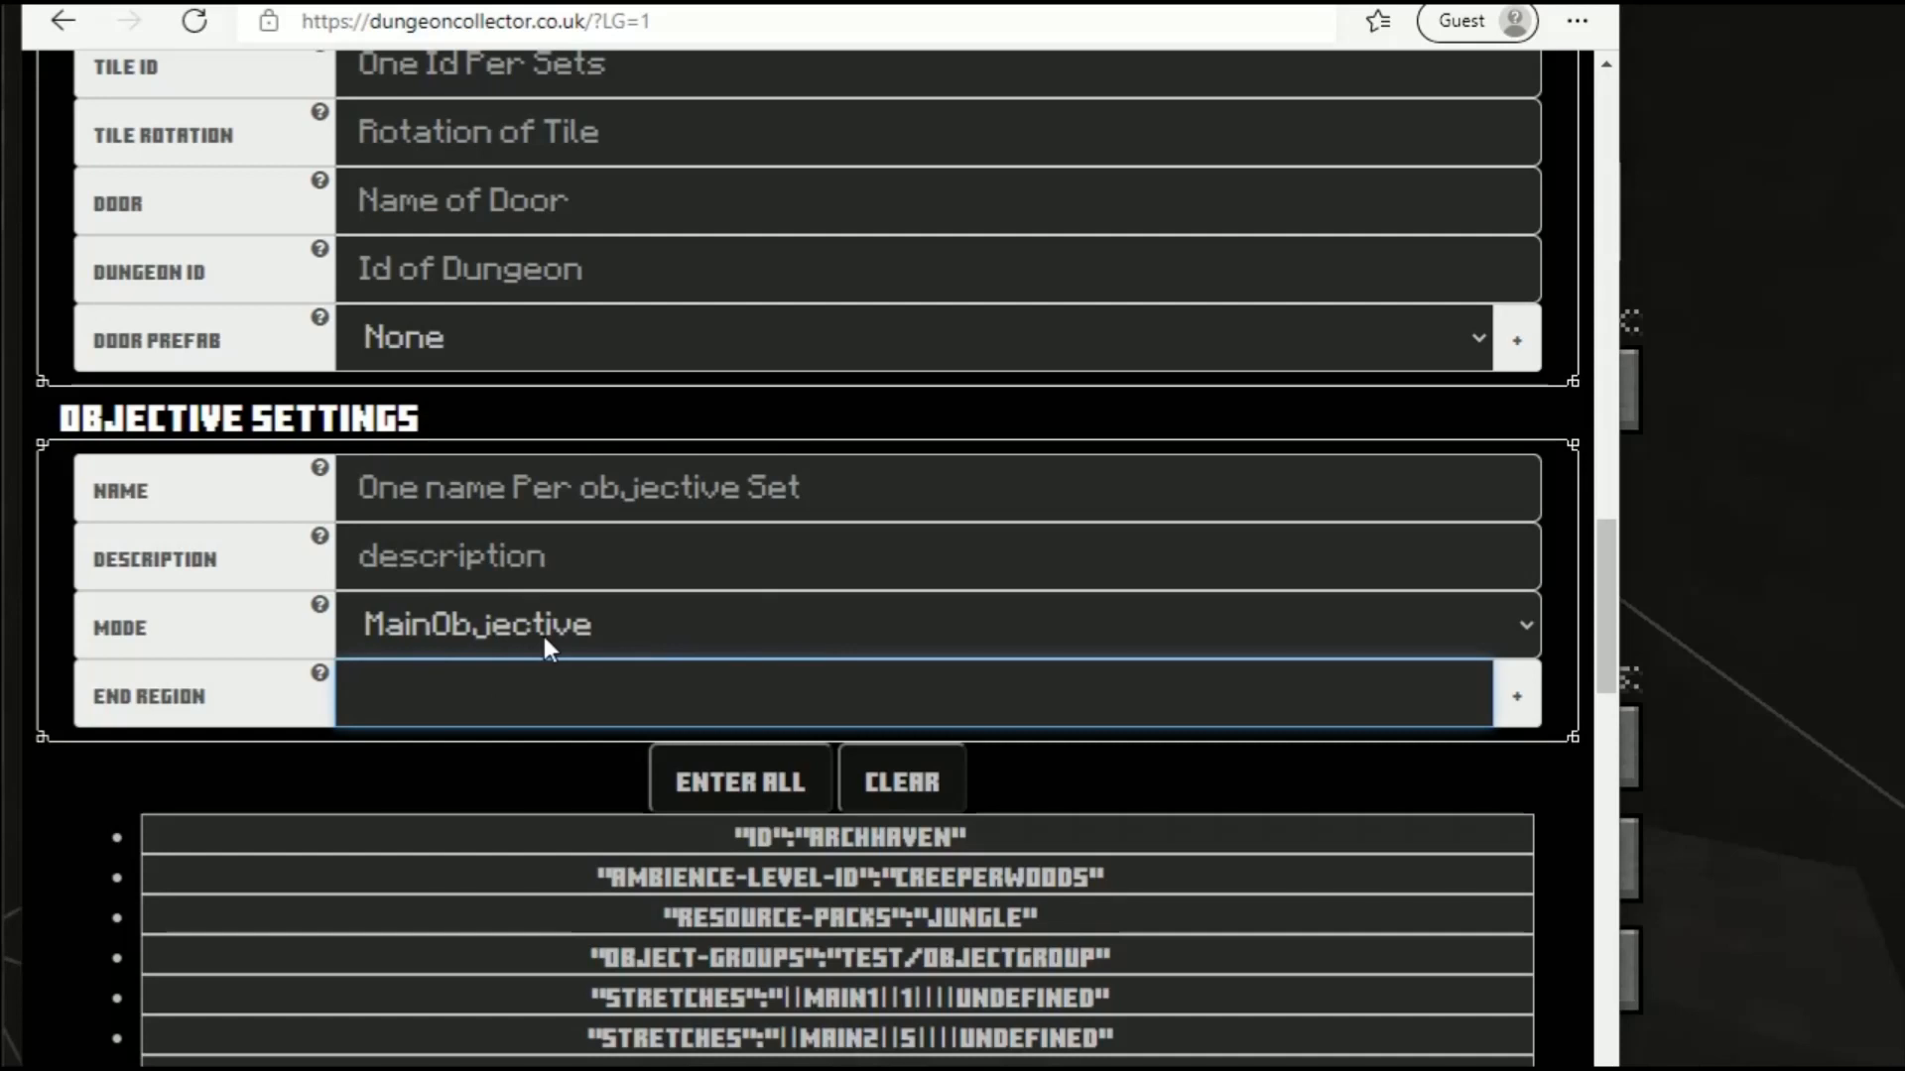
pyautogui.write('x,x,objective')
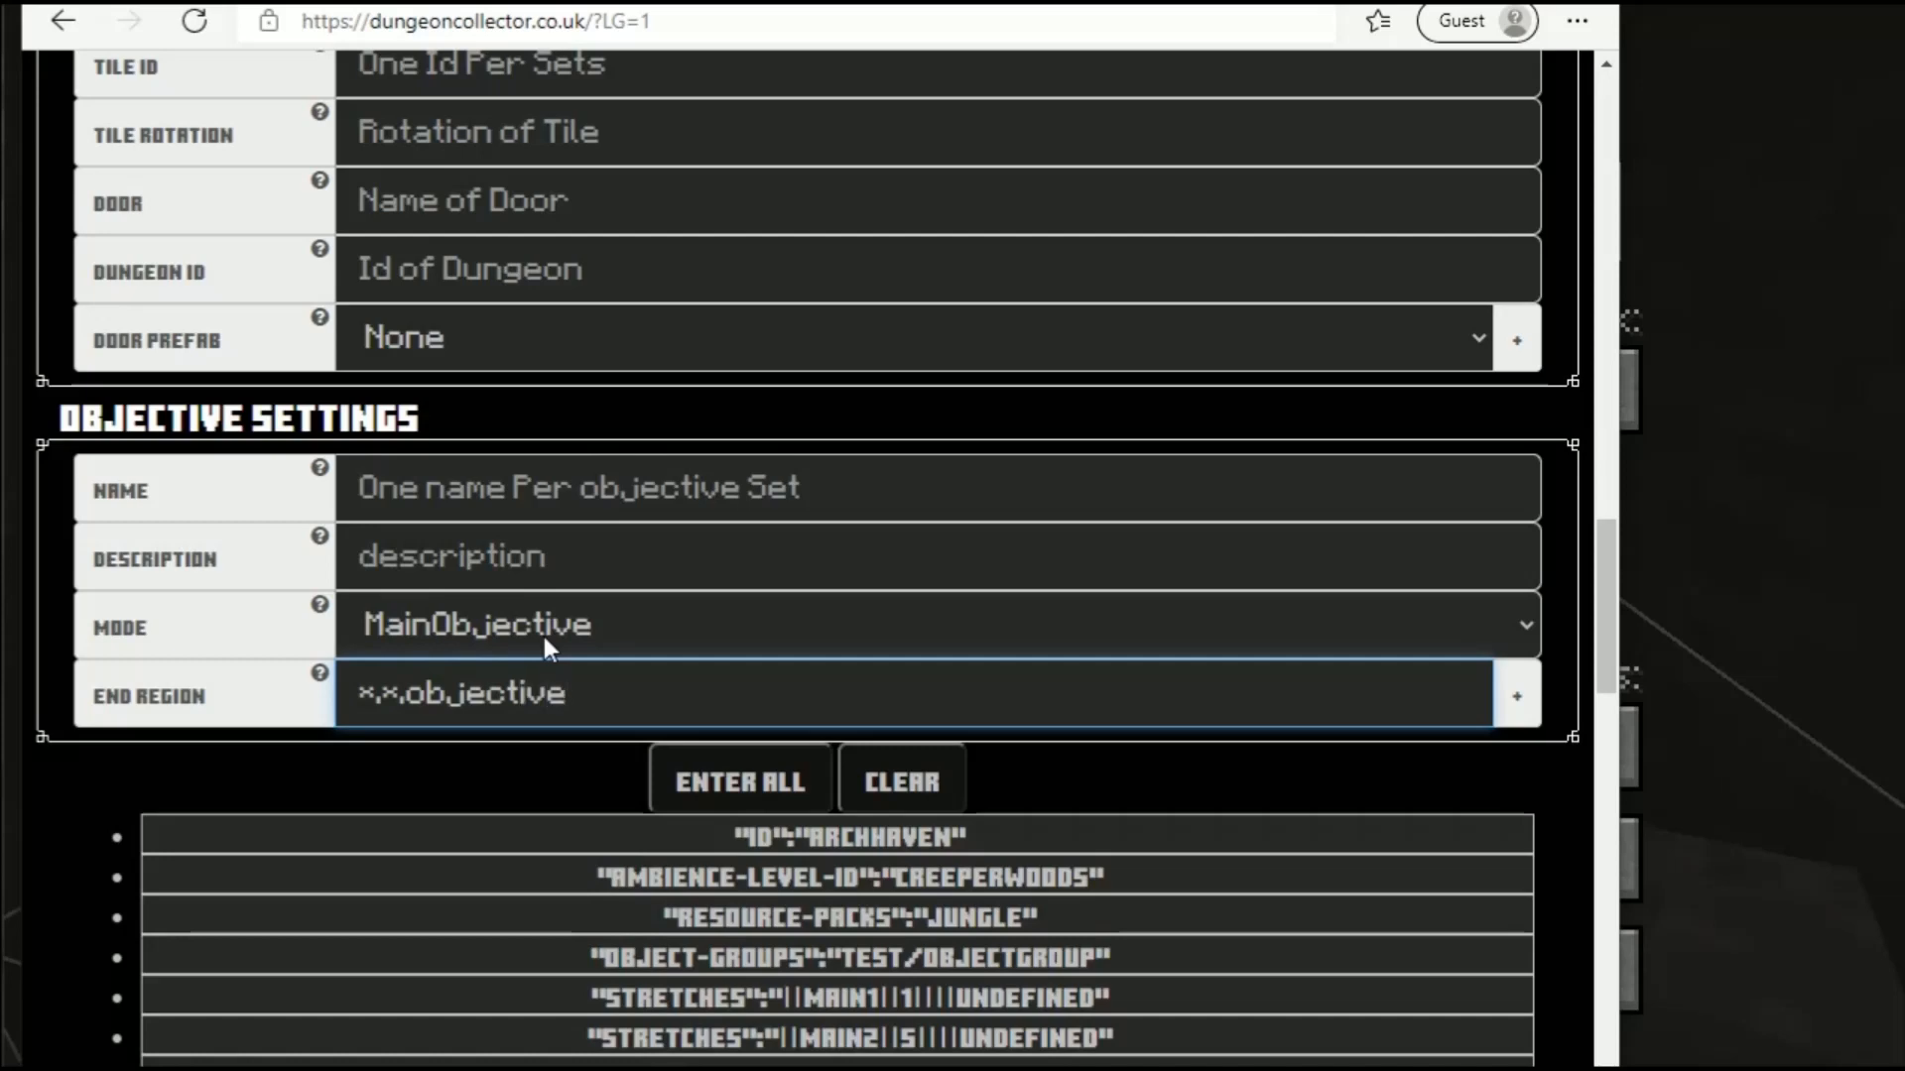
pyautogui.click(1517, 697)
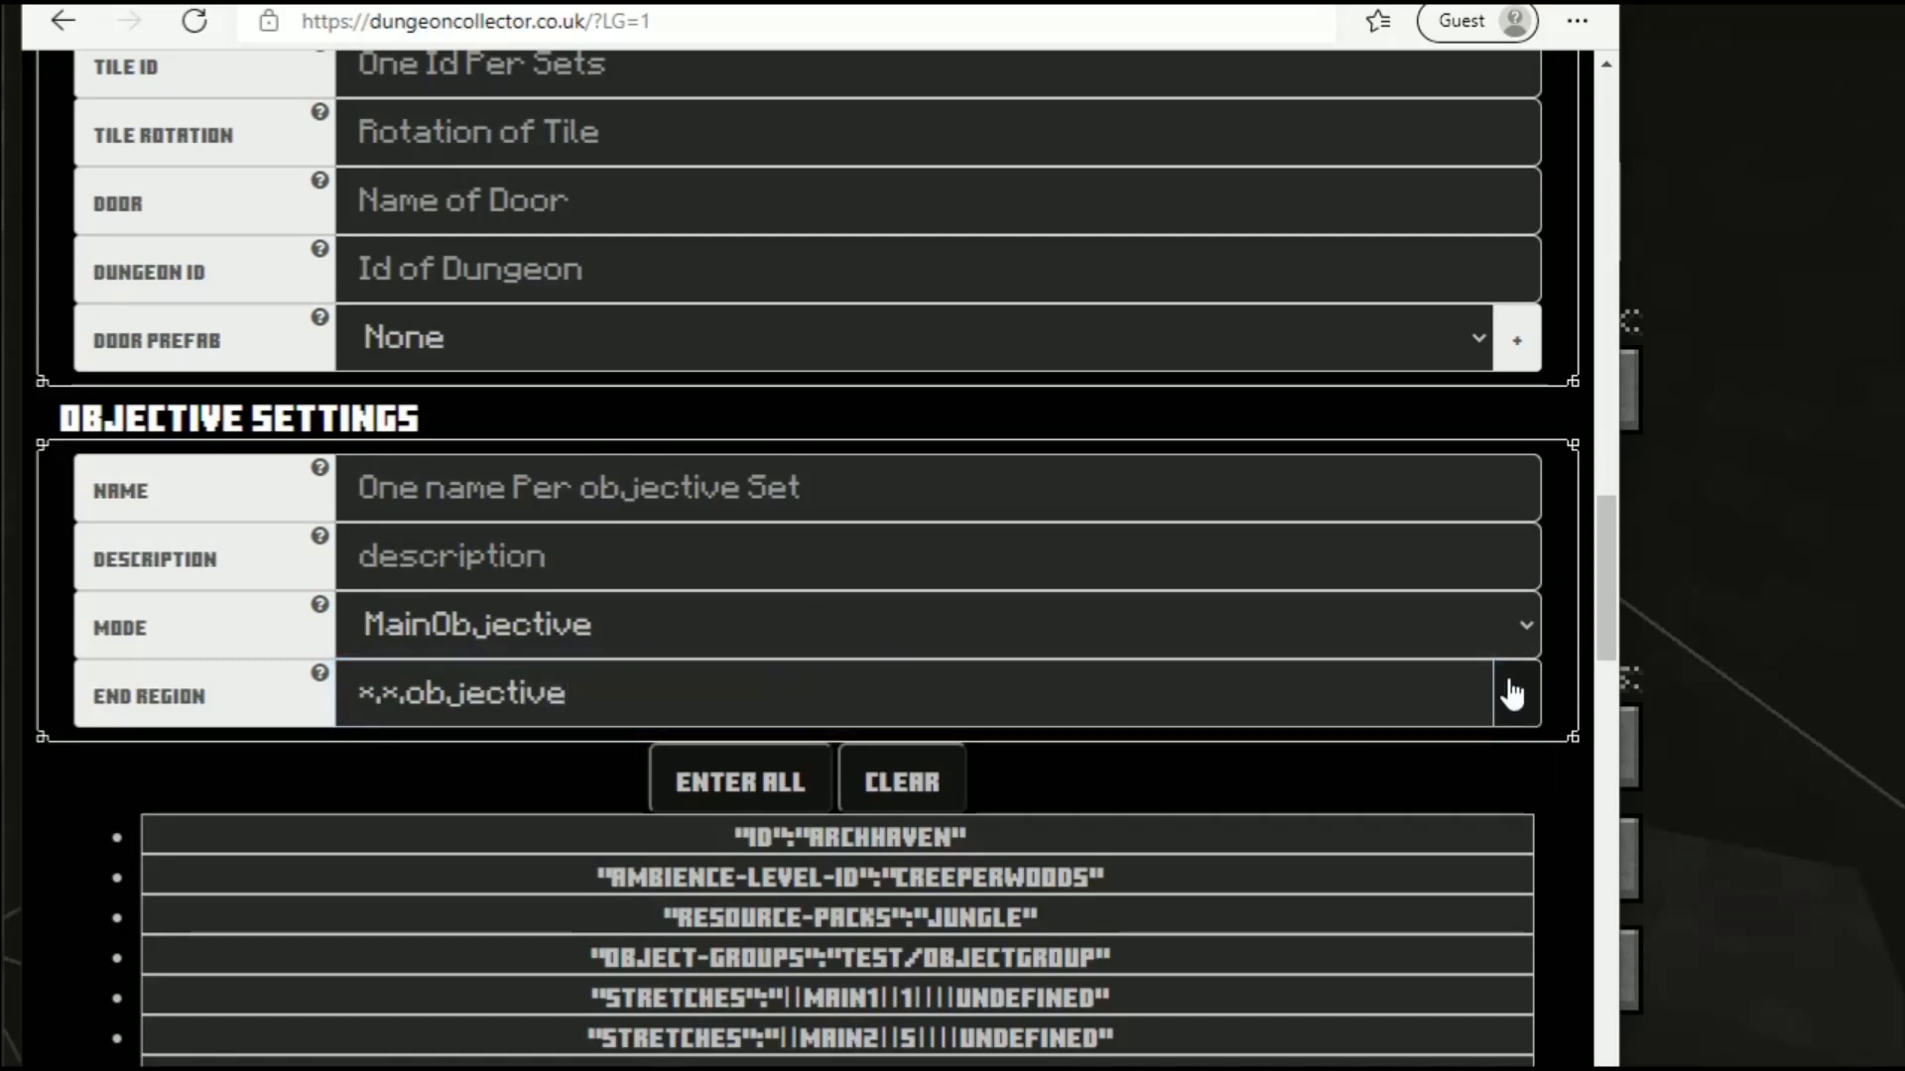
pyautogui.scroll(-15, 1319, 545)
pyautogui.scroll(-2, 825, 524)
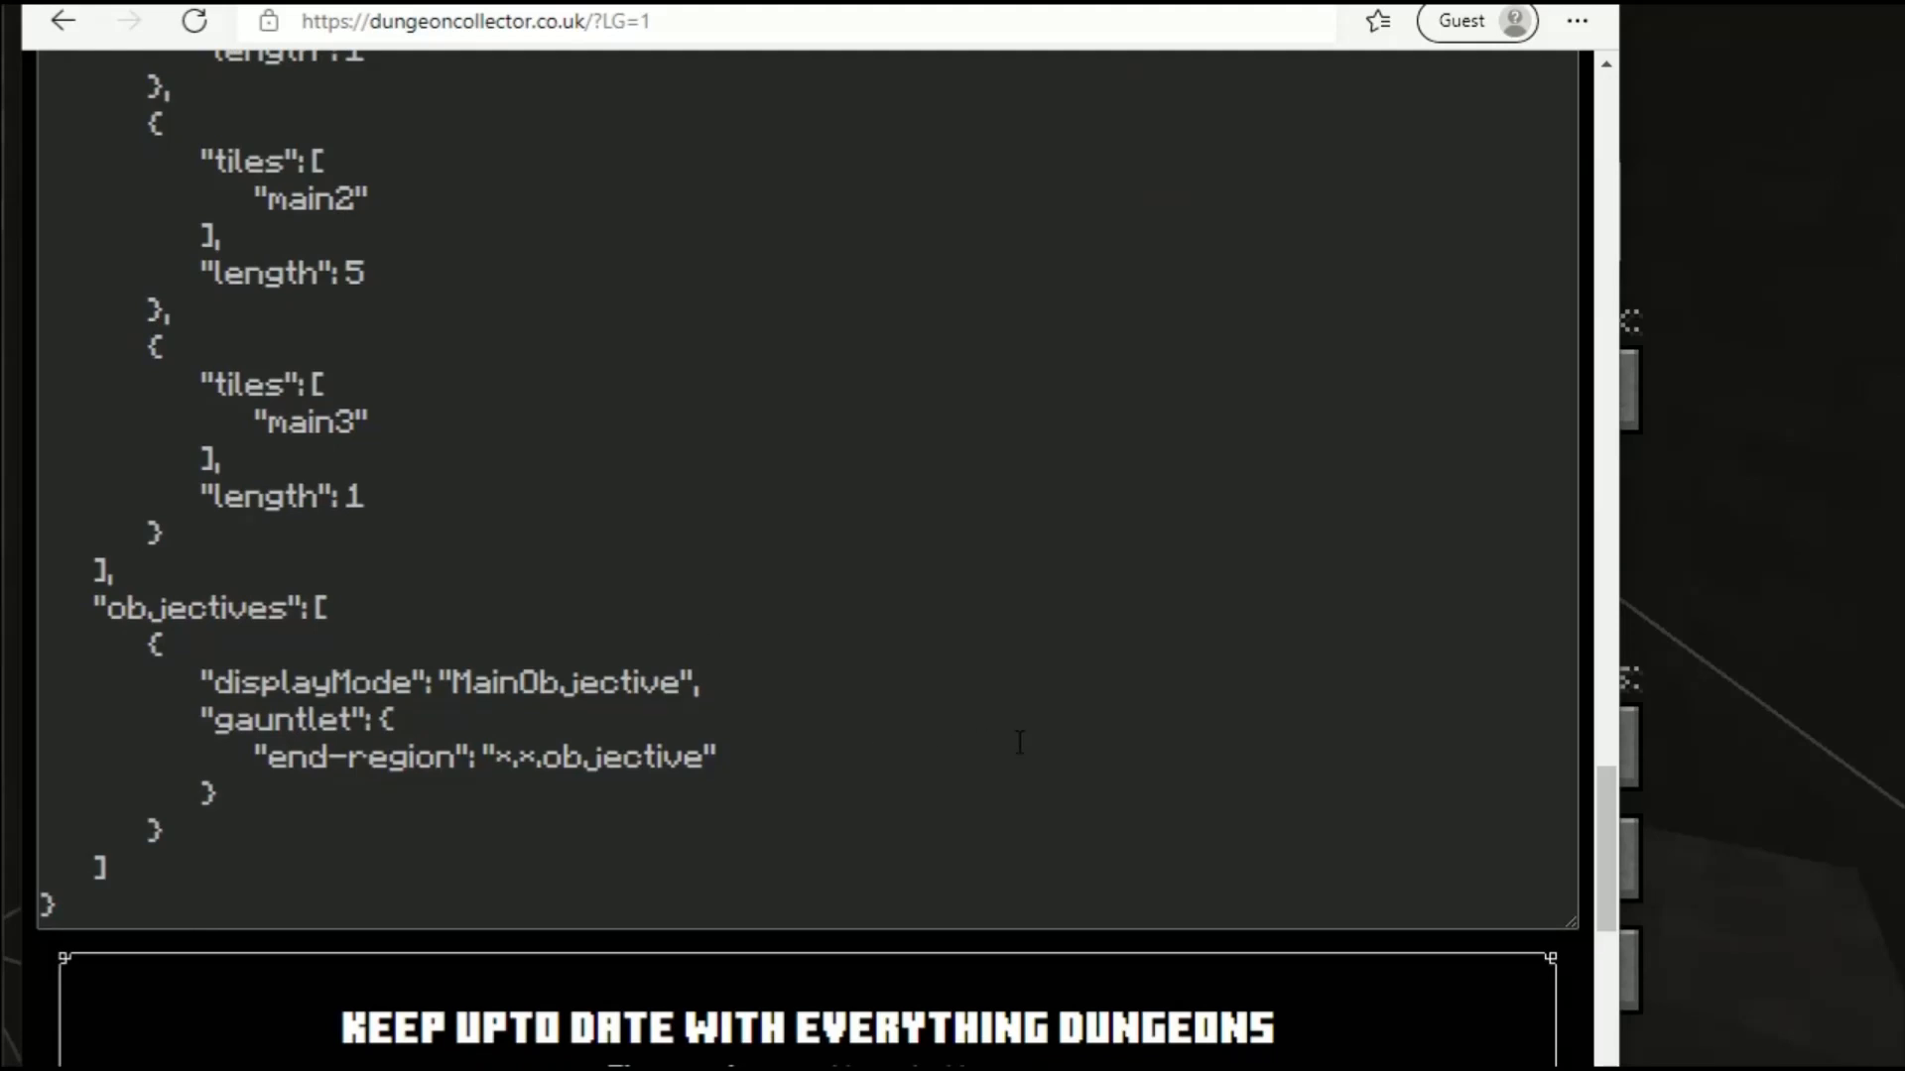
pyautogui.scroll(20, 785, 802)
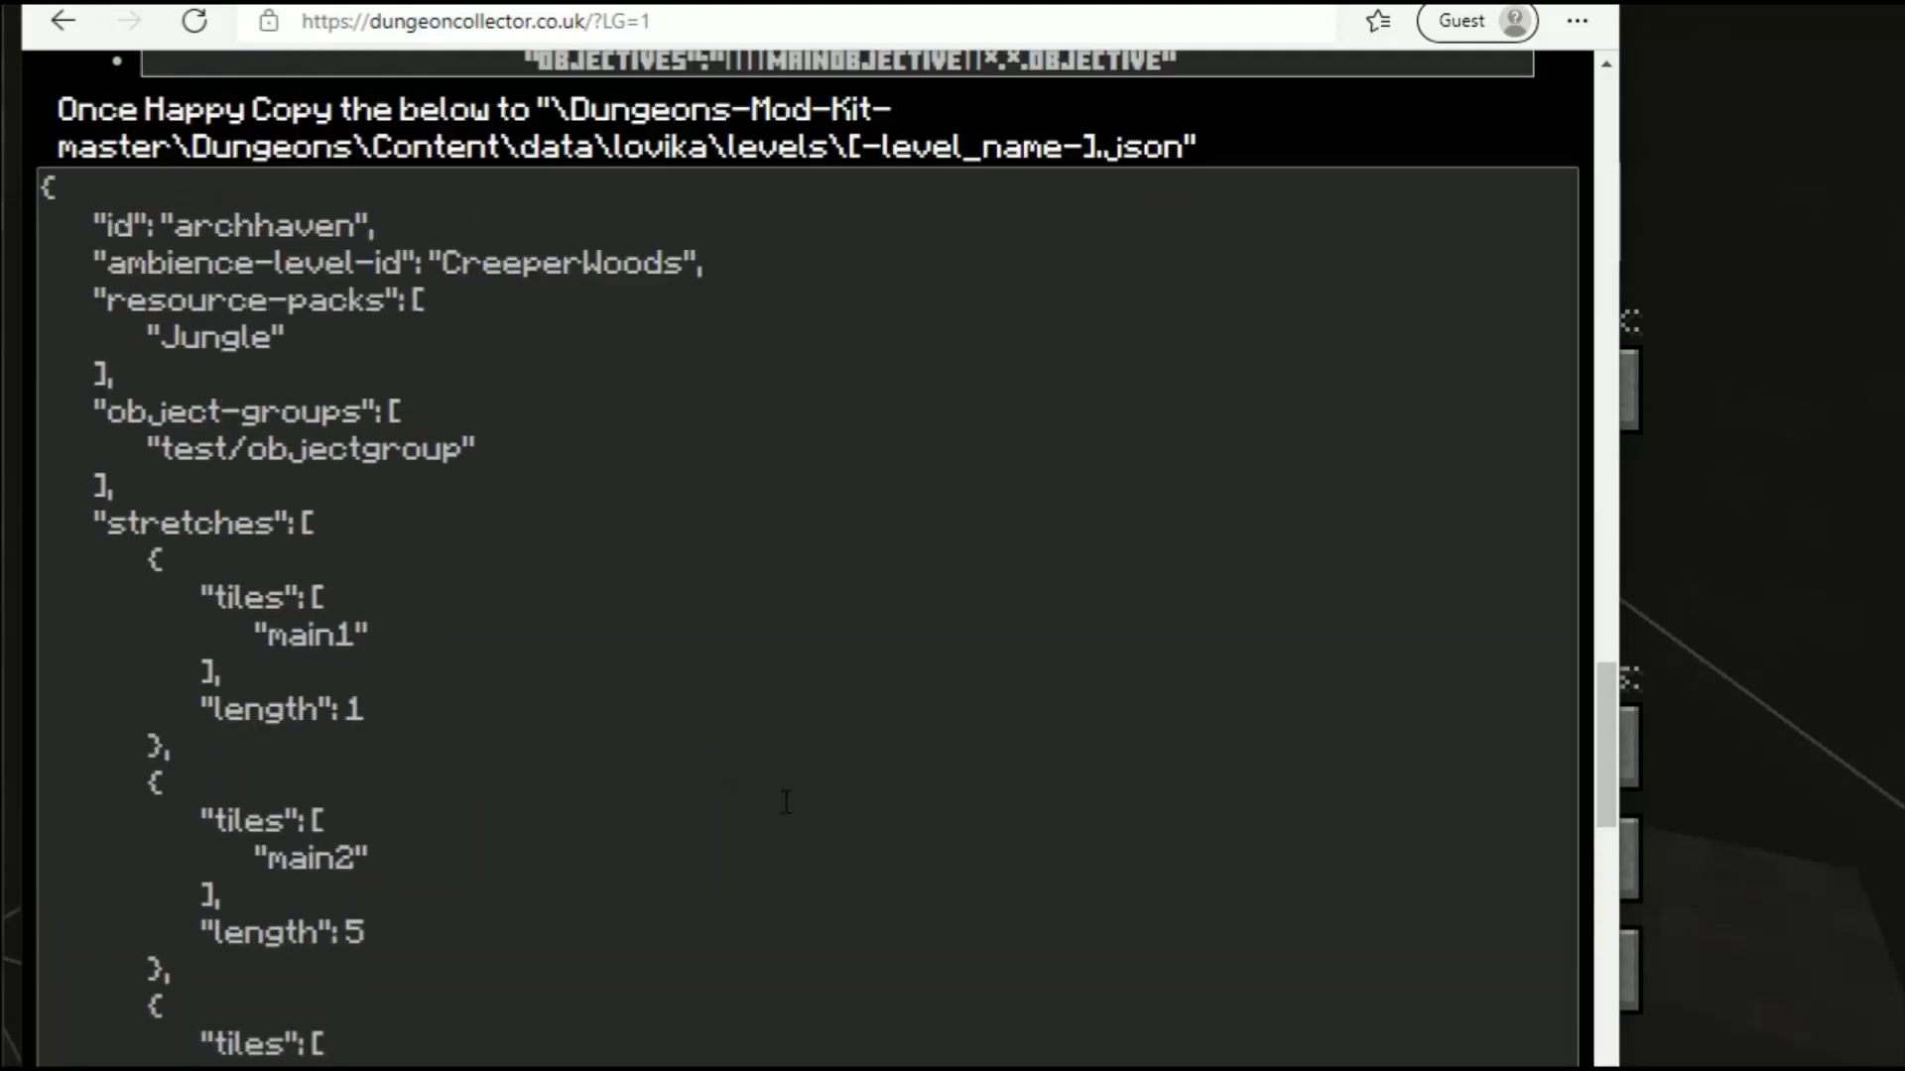
# Step: In the default mobs settings, set the Mob ID to Mob1 and choose zombie as the mob
pyautogui.scroll(10, 780, 802)
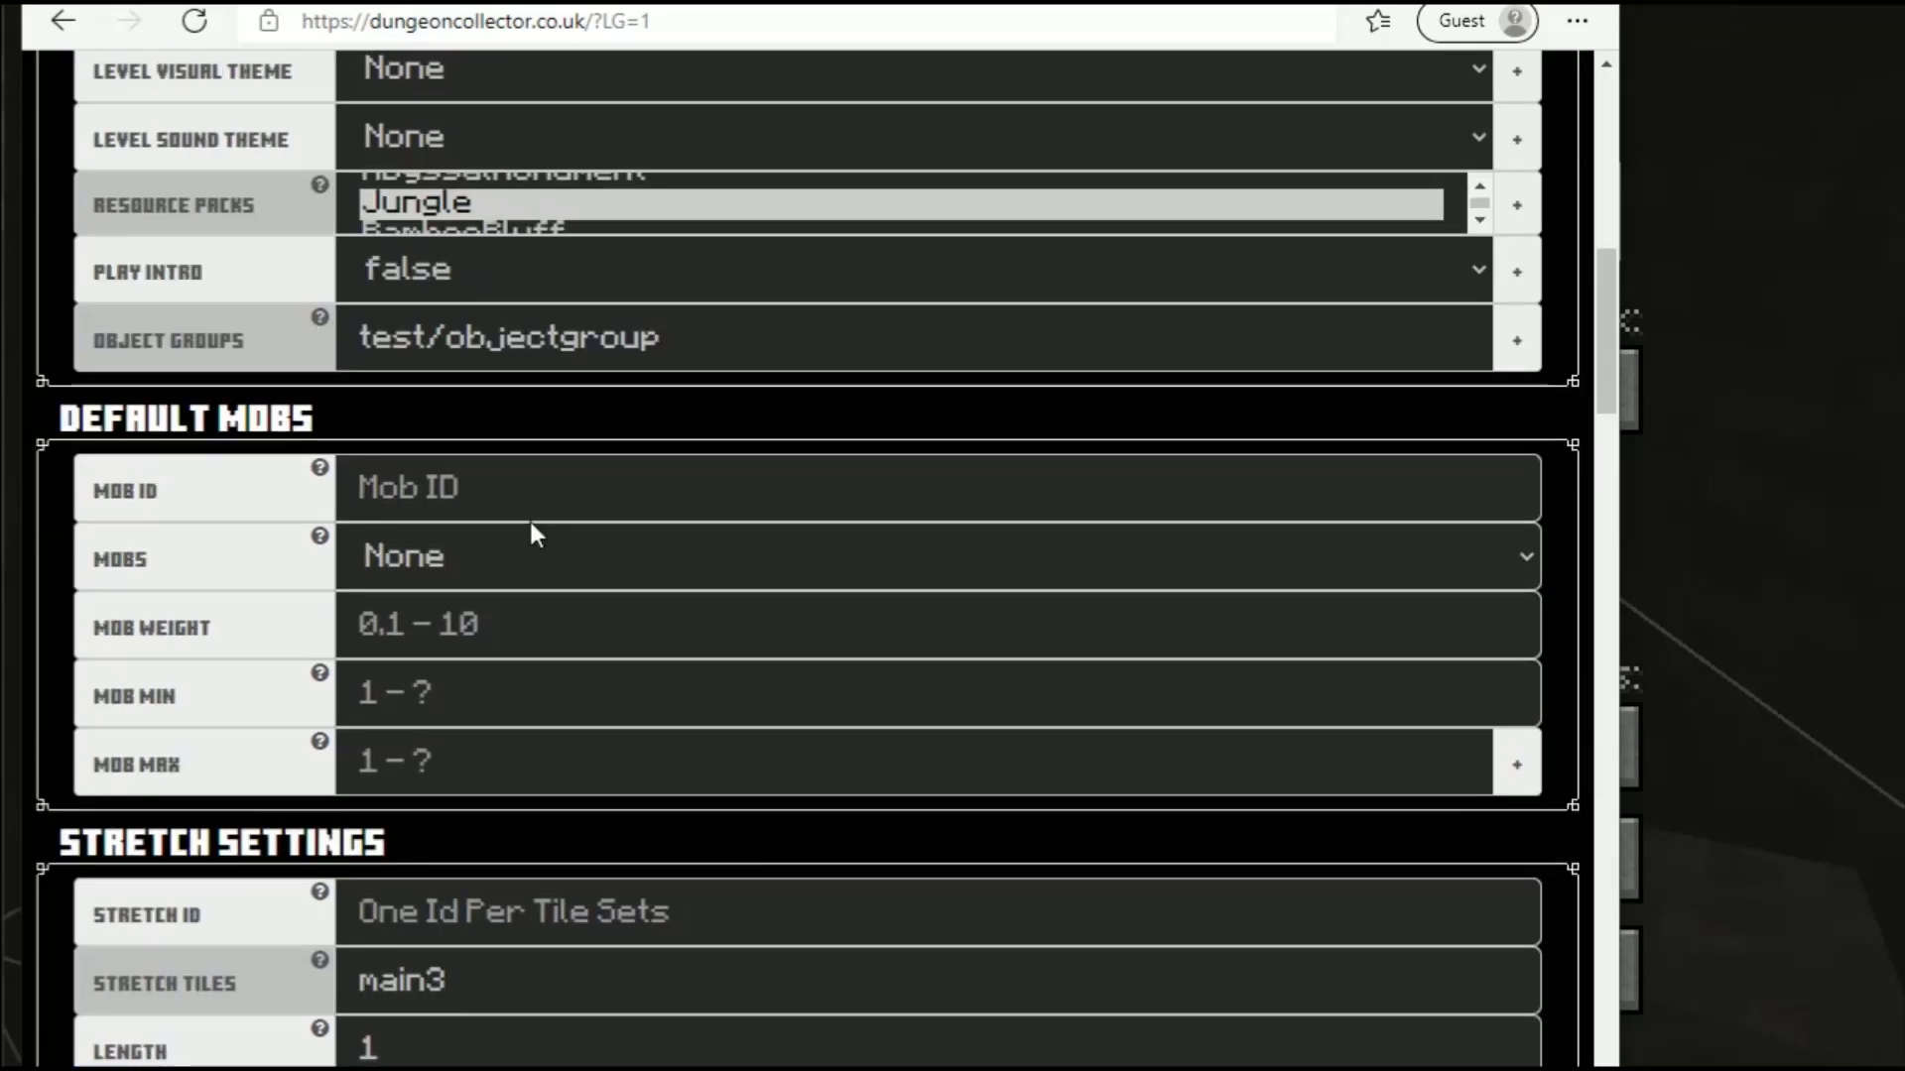
pyautogui.click(537, 488)
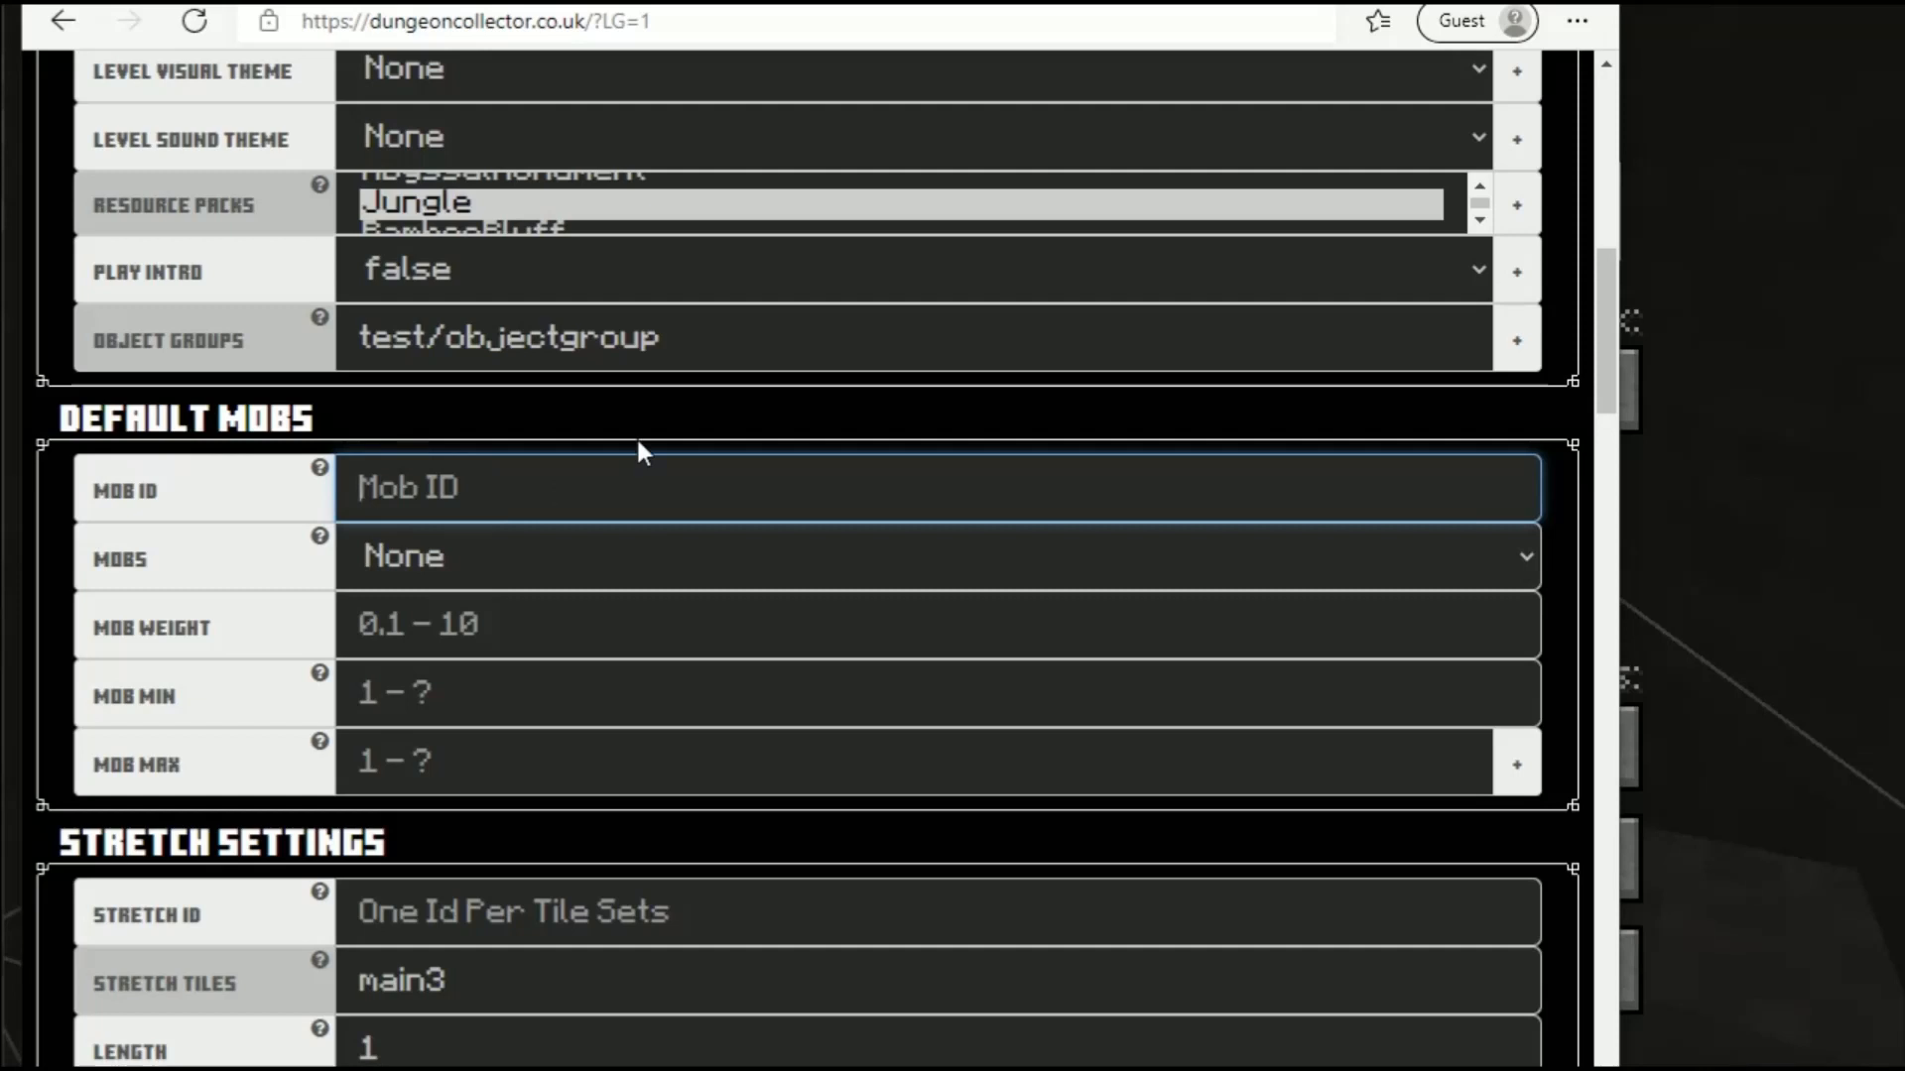
pyautogui.write('Mob1')
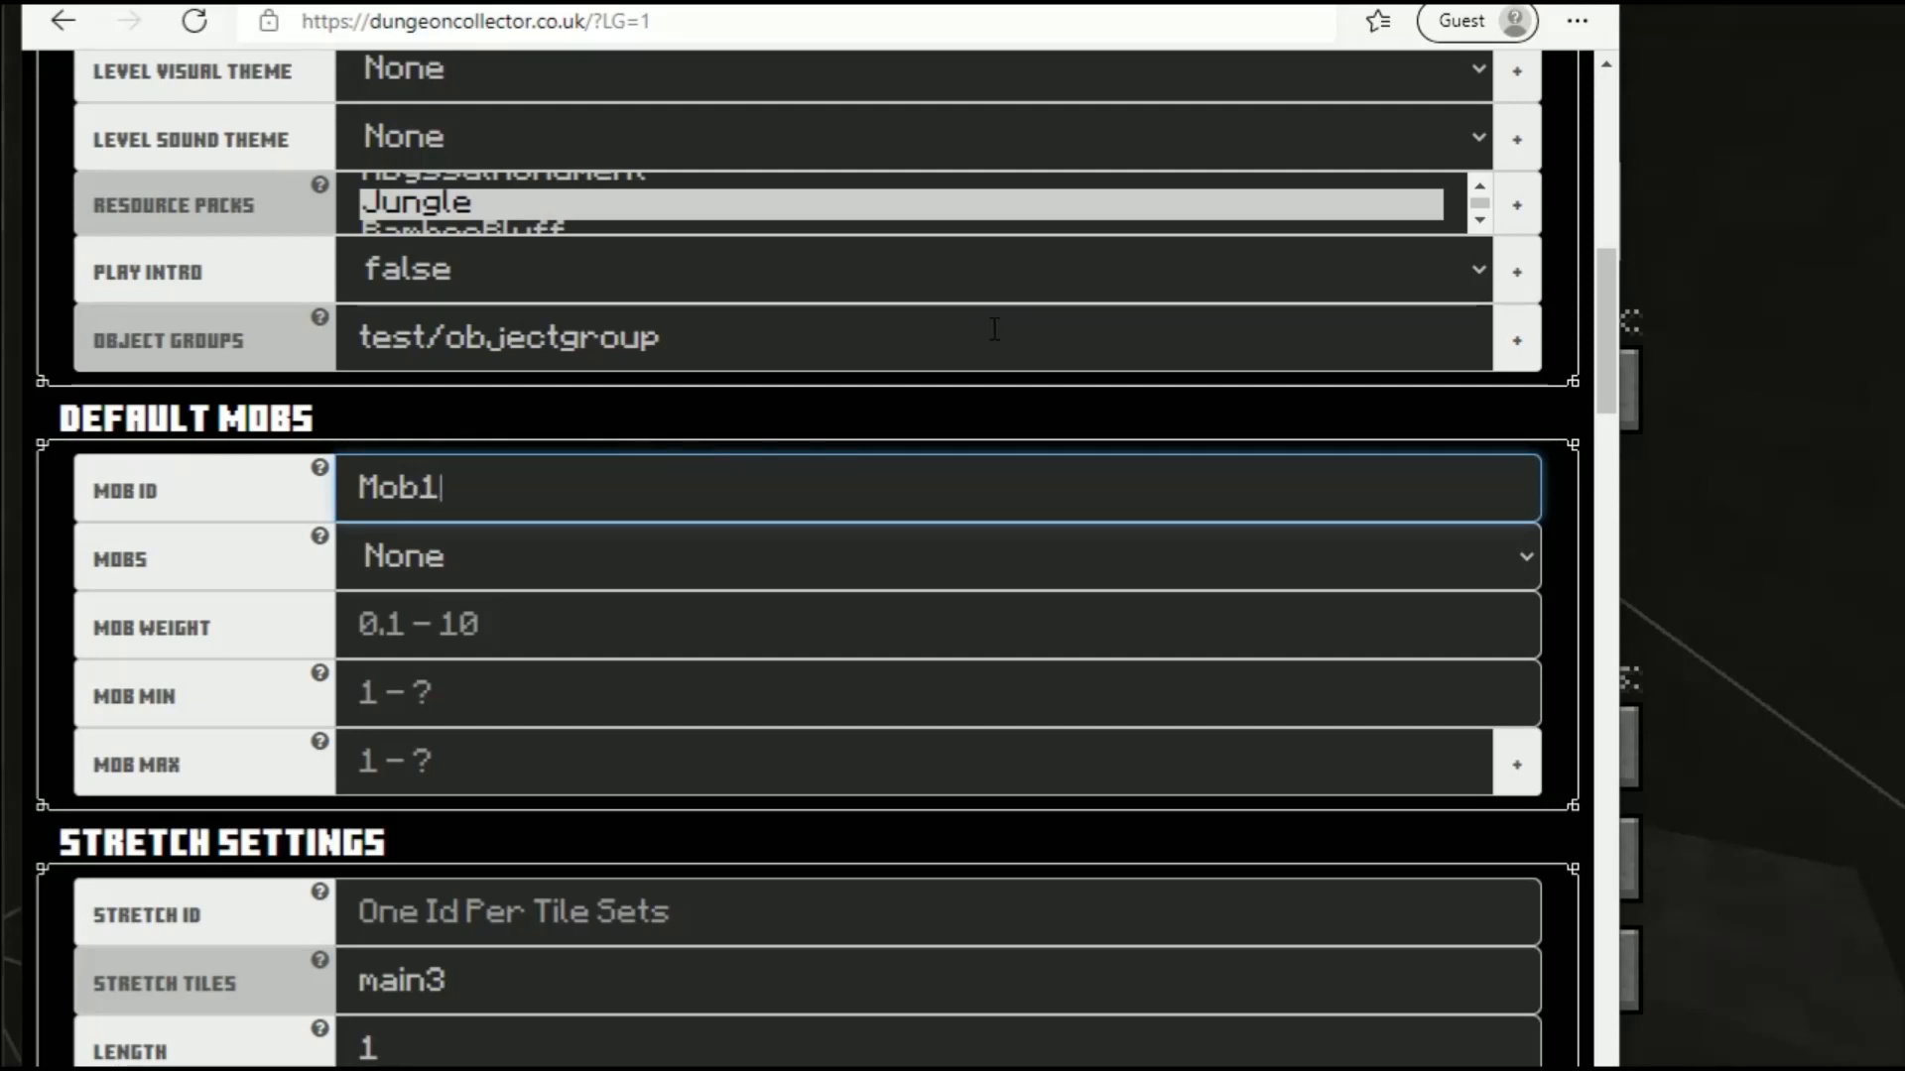
pyautogui.click(411, 575)
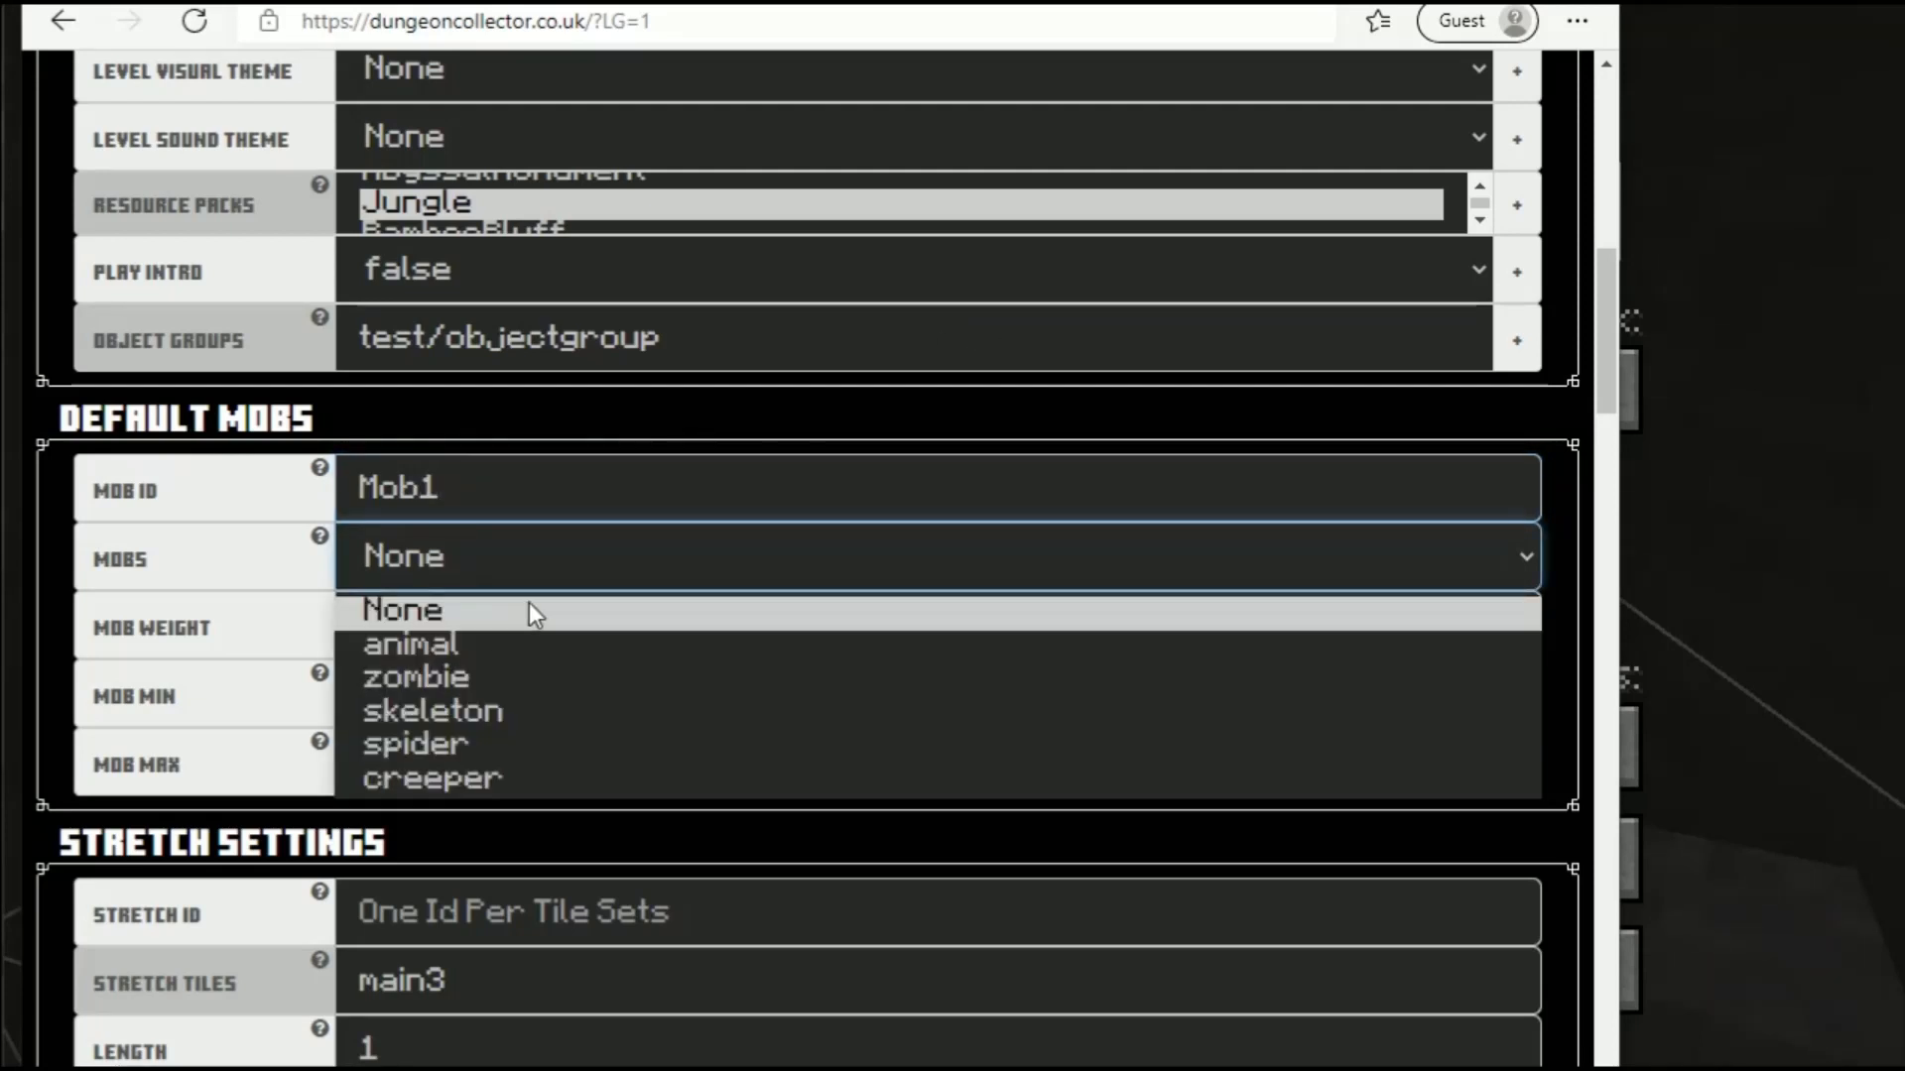
pyautogui.click(520, 678)
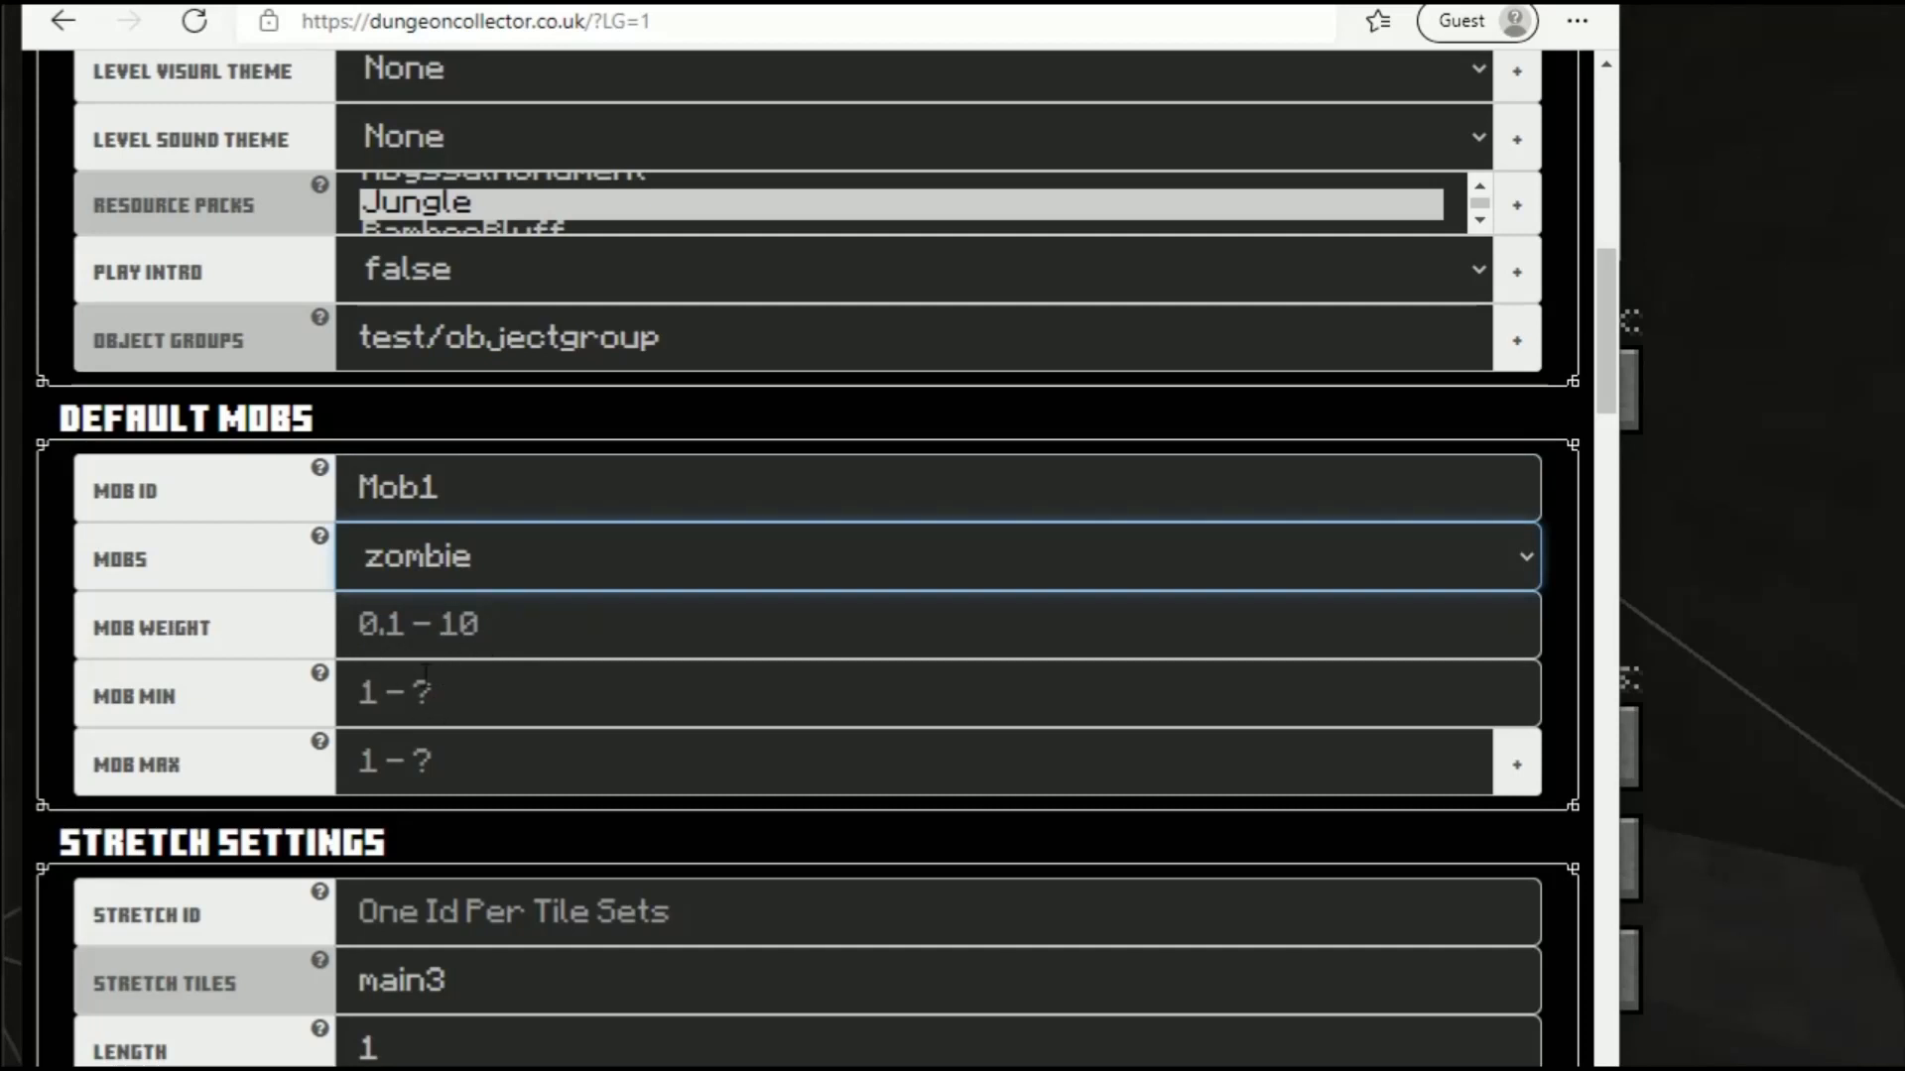
# Step: Set the mob minimum to 1 and maximum to 10, add the mob entry and check the generated JSON
pyautogui.click(460, 676)
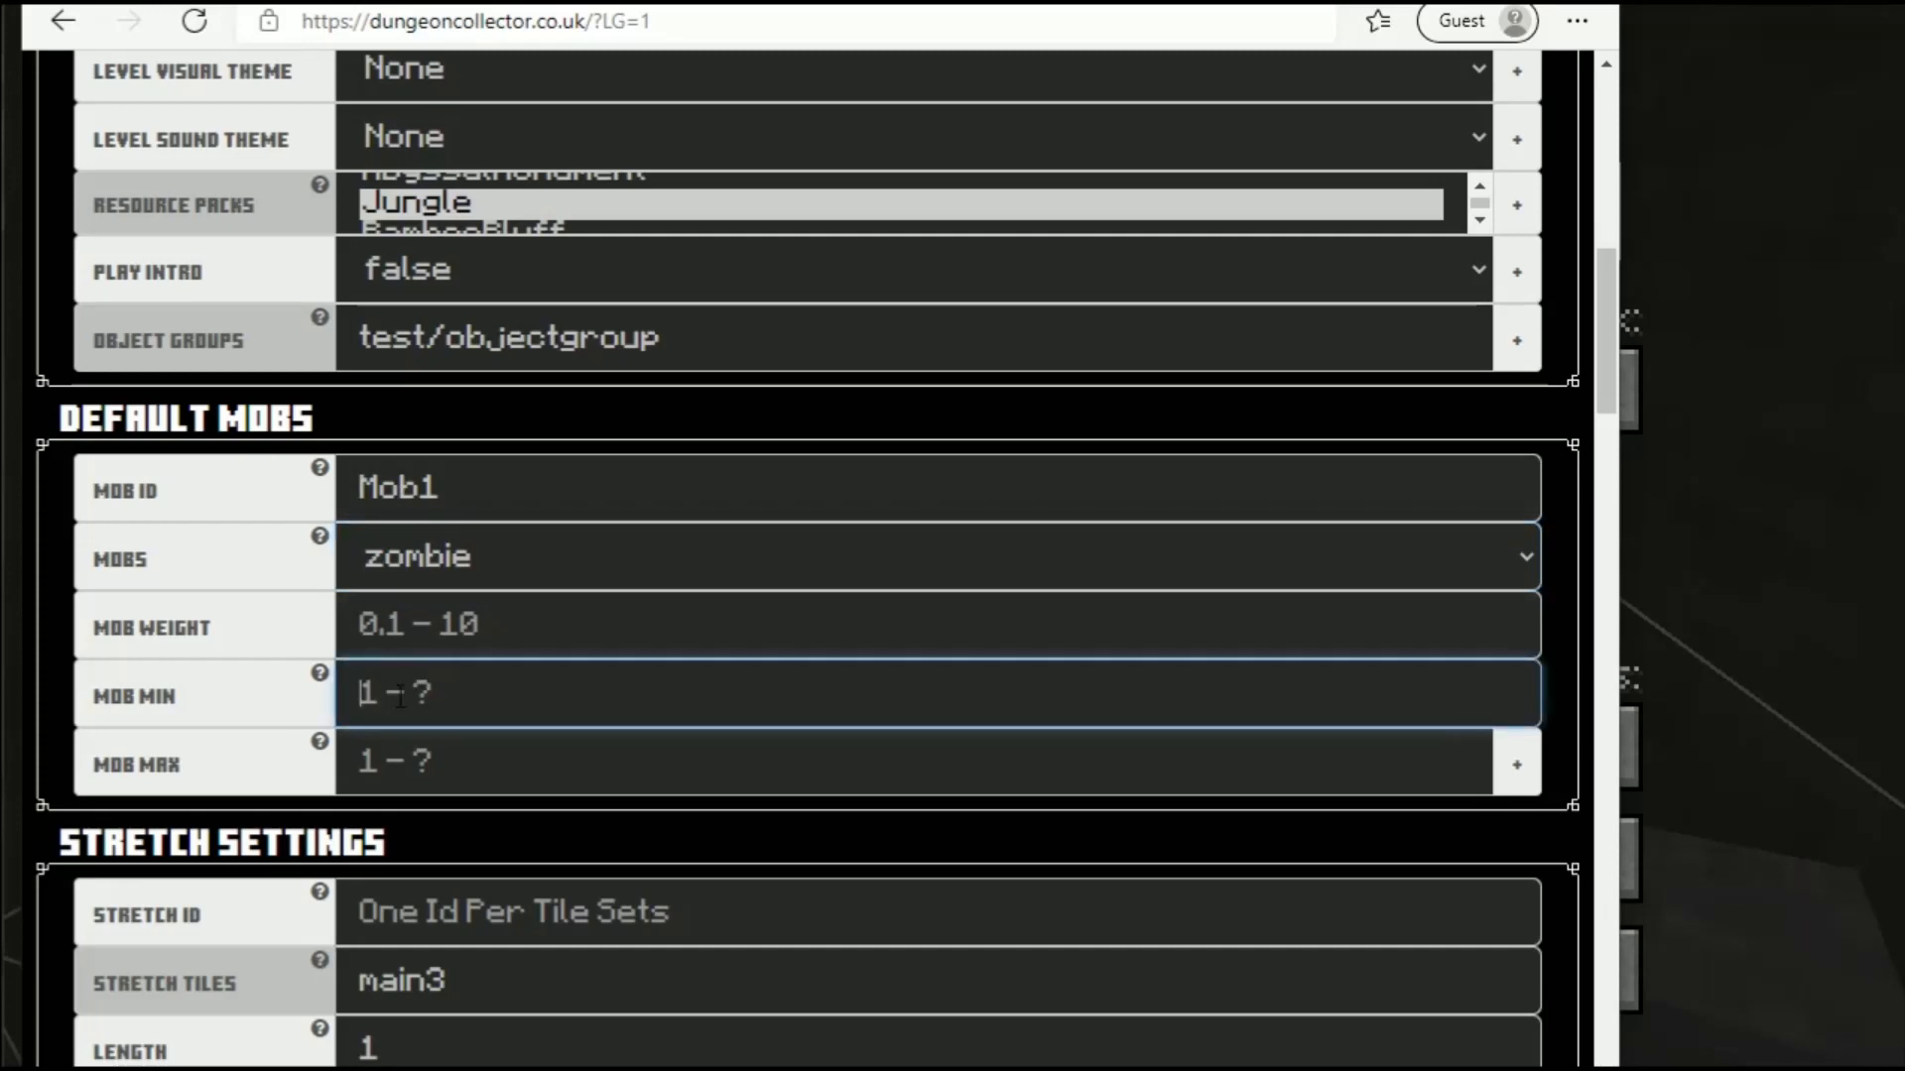
pyautogui.write('9')
pyautogui.doubleClick(400, 721)
pyautogui.write('1')
pyautogui.click(459, 771)
pyautogui.write('10')
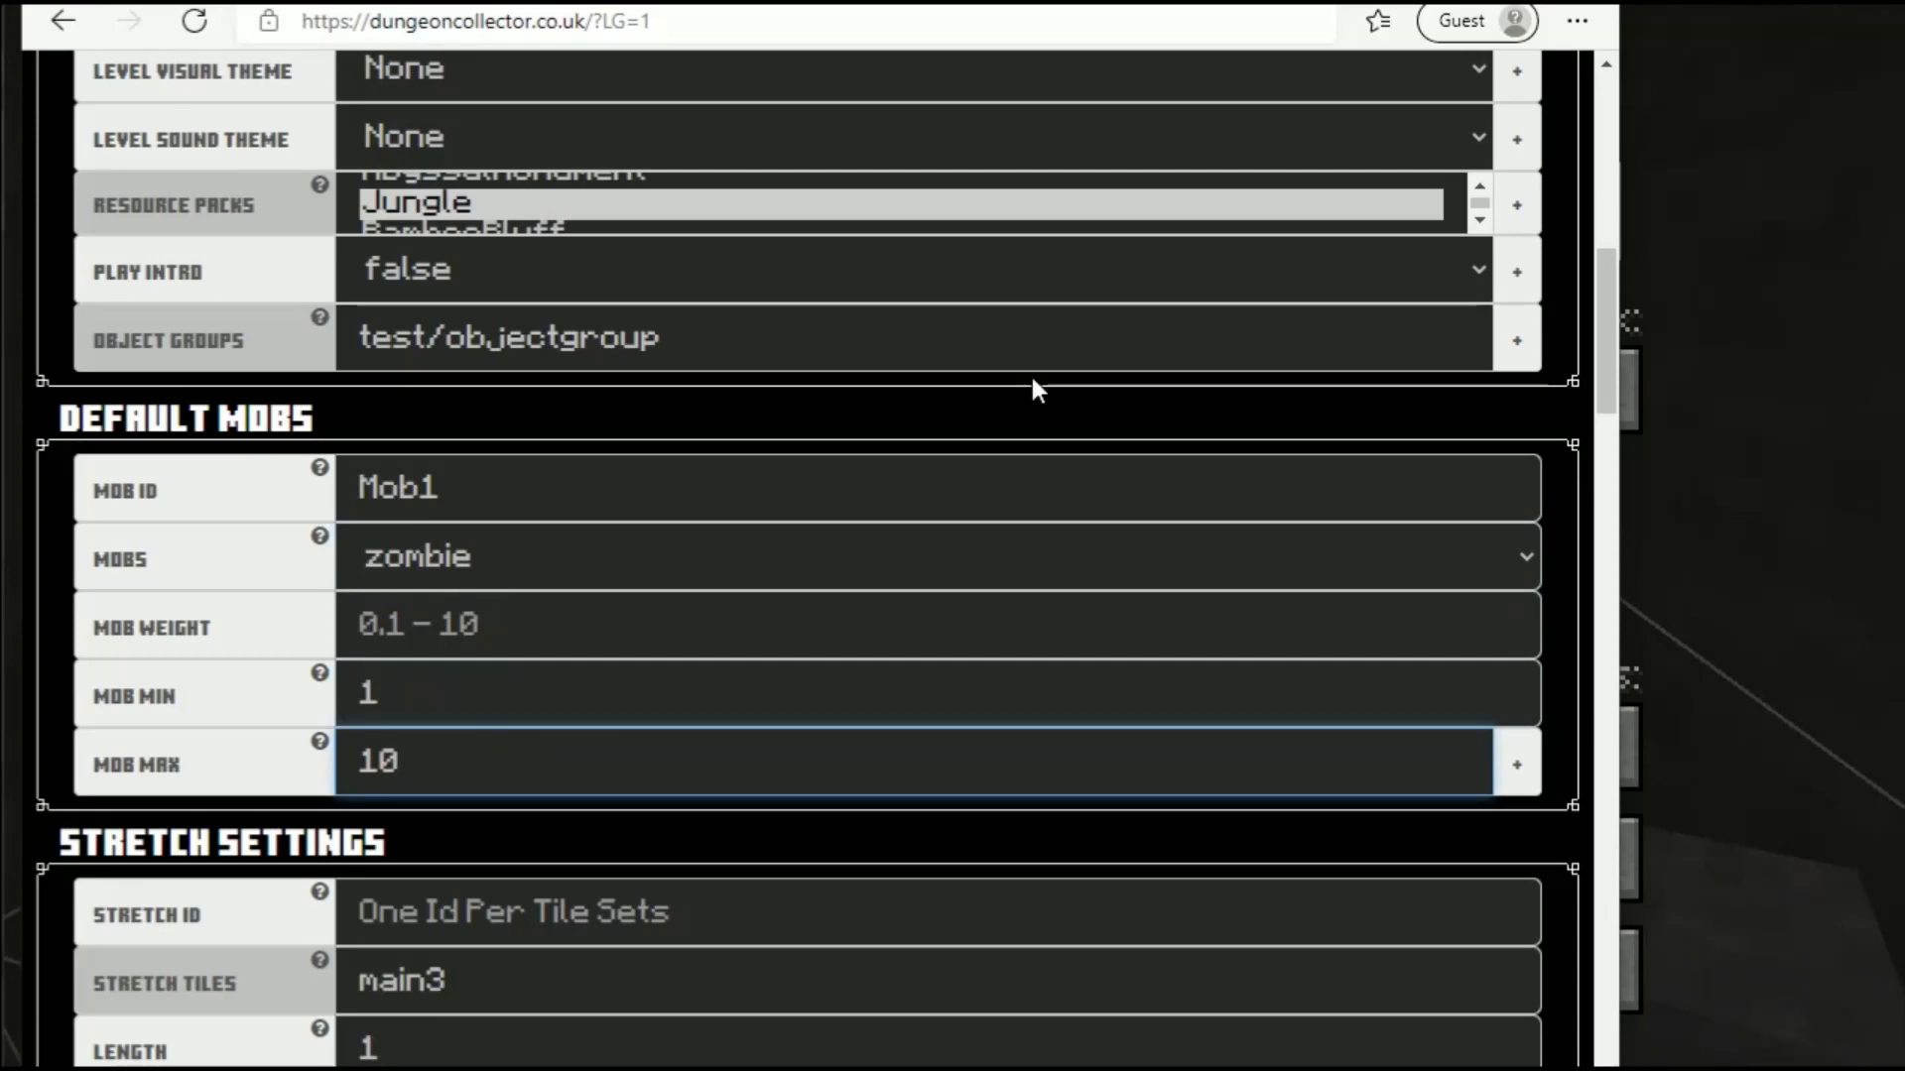
pyautogui.click(1519, 767)
pyautogui.scroll(-20, 1004, 261)
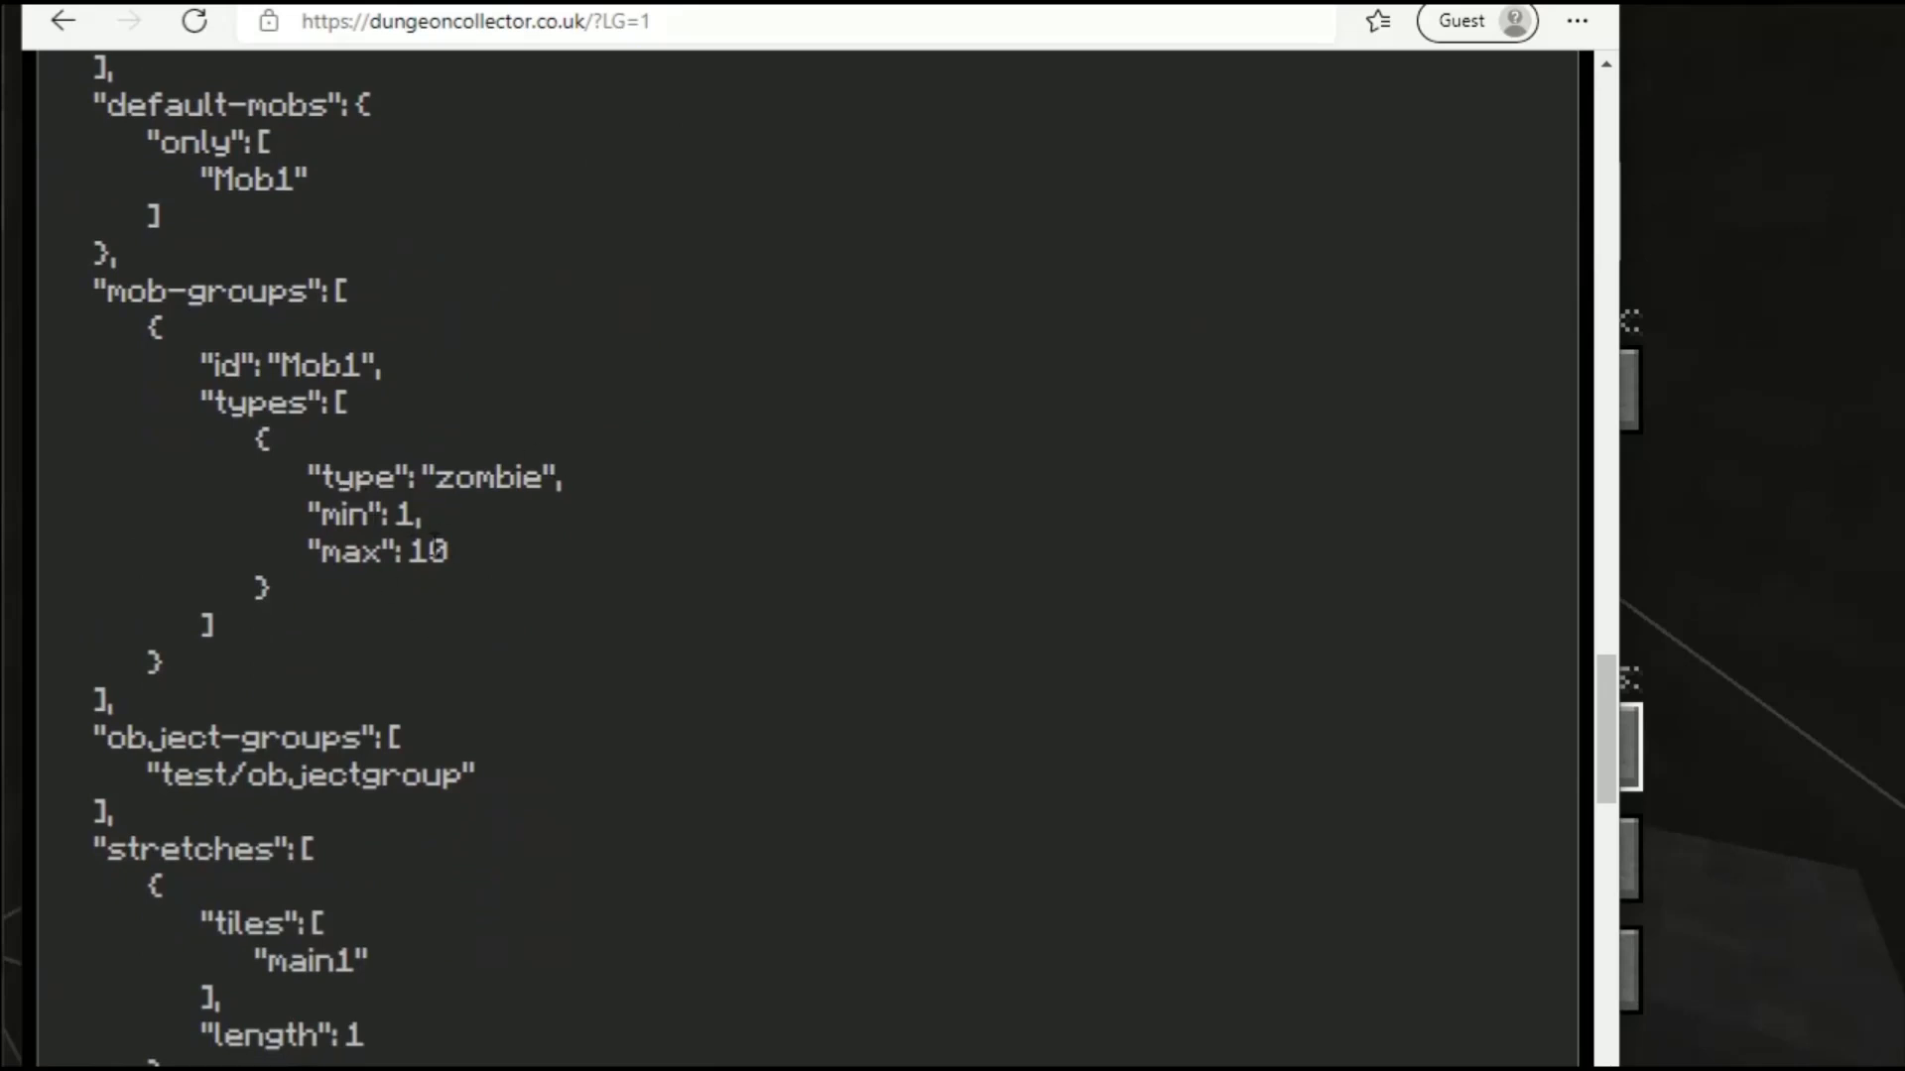
pyautogui.scroll(-12, 433, 536)
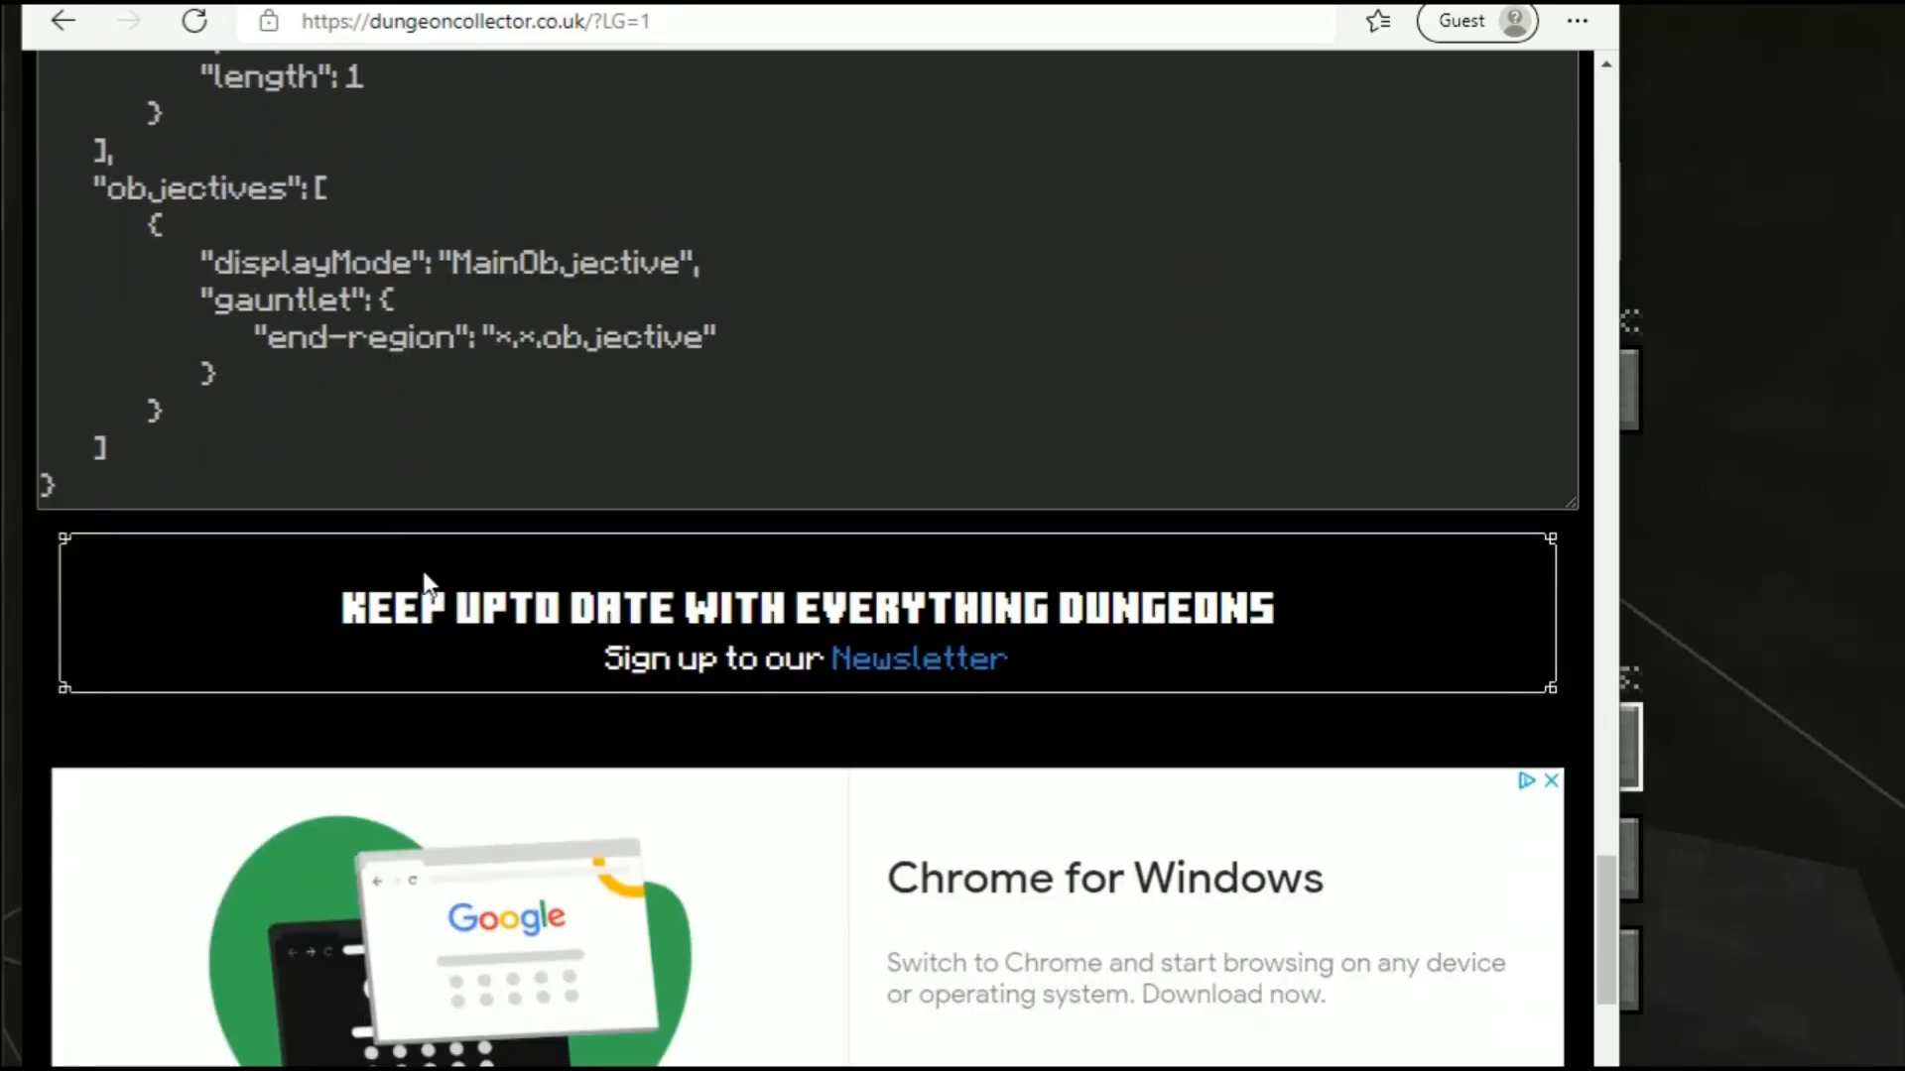
pyautogui.scroll(15, 426, 584)
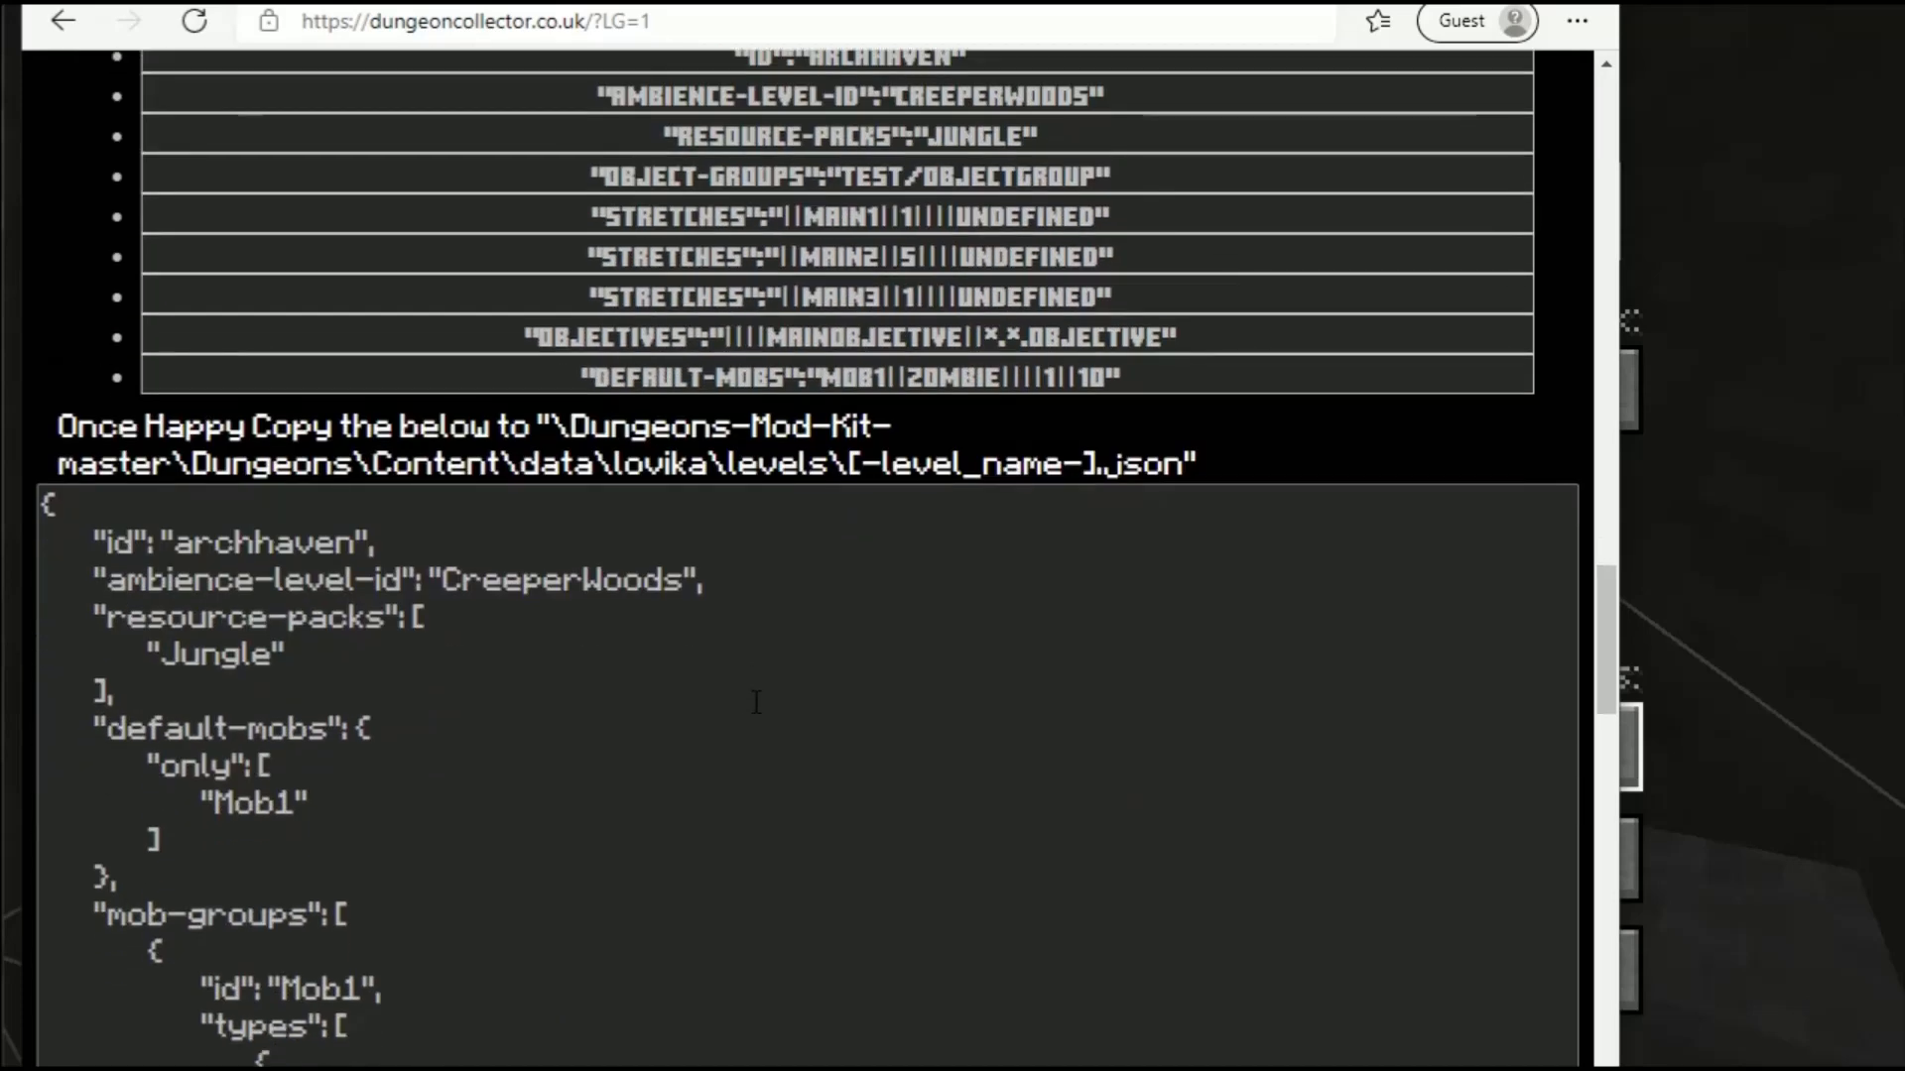
# Step: Copy the whole generated JSON and open the mod kit's Dungeons\Content\data\lovika\levels folder in File Explorer
pyautogui.click(625, 708)
pyautogui.hotkey('ctrl', 'a')
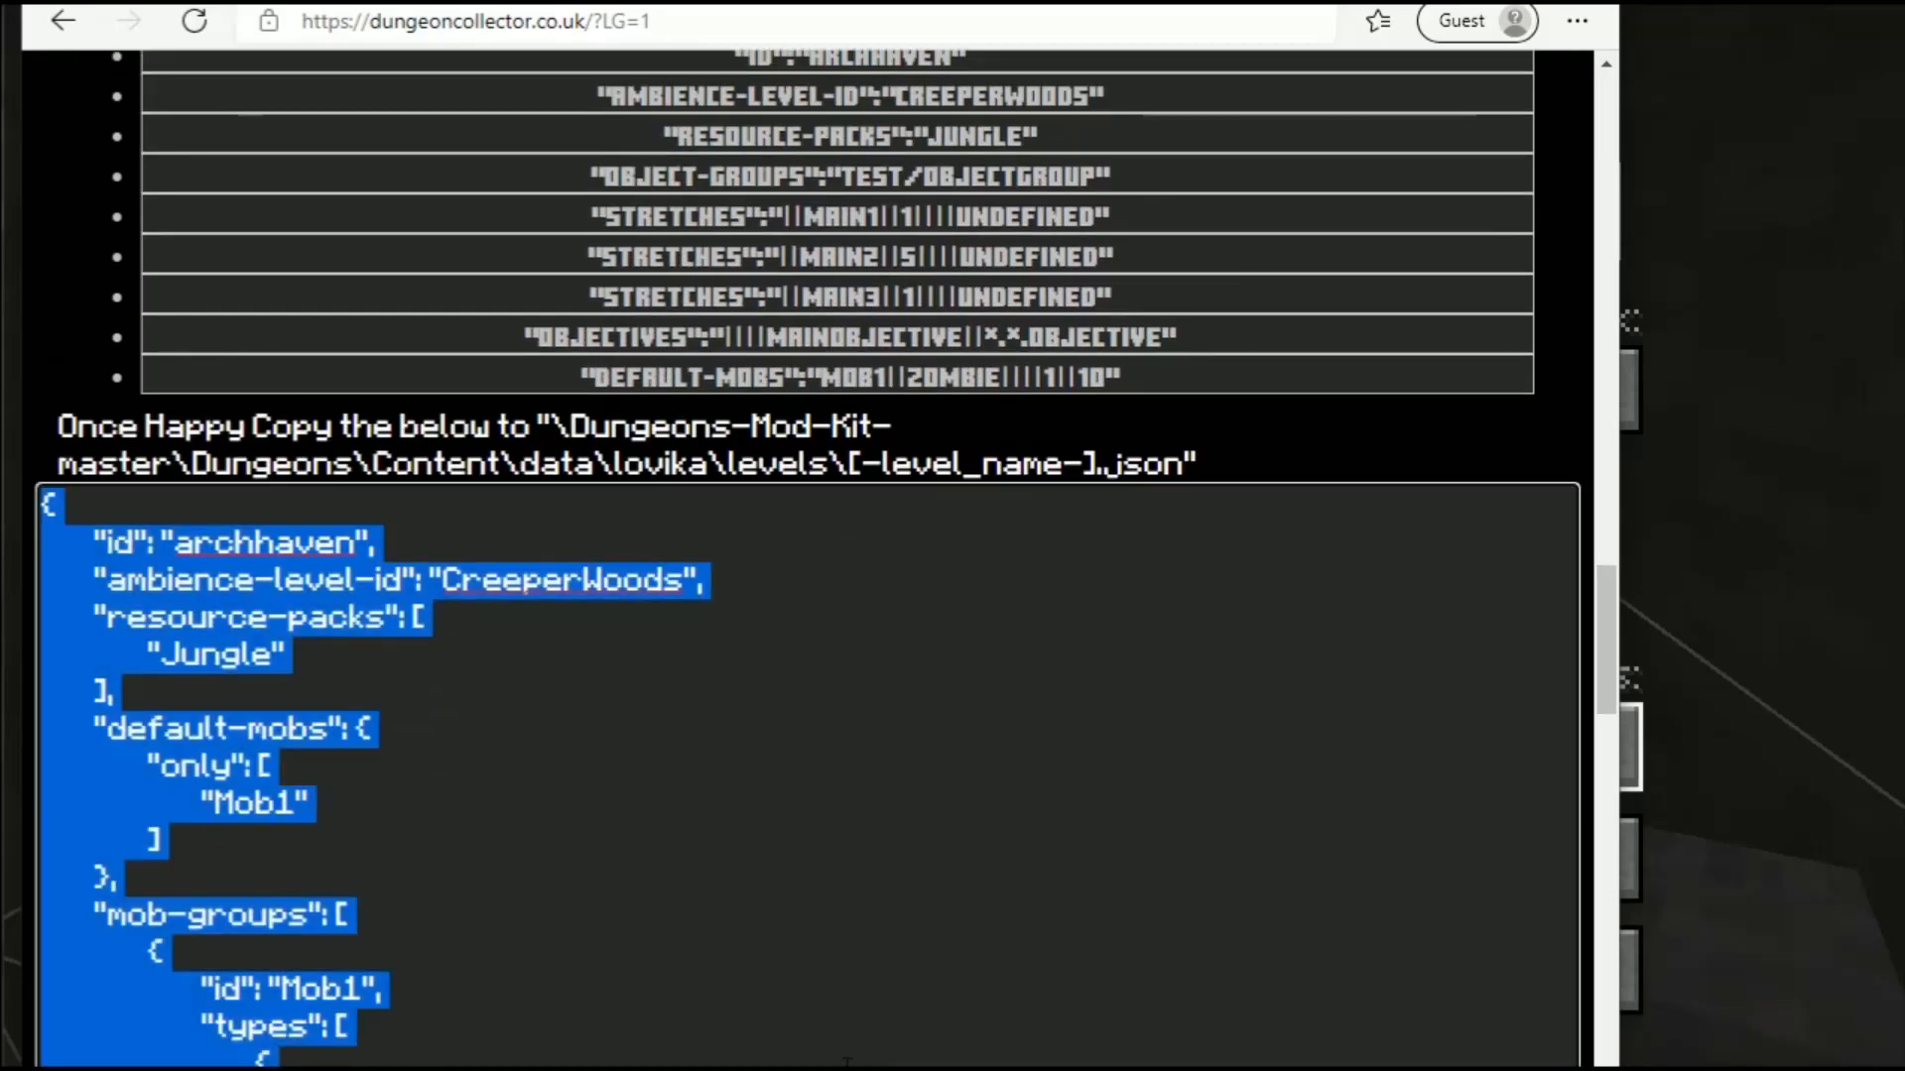
pyautogui.moveTo(846, 1067)
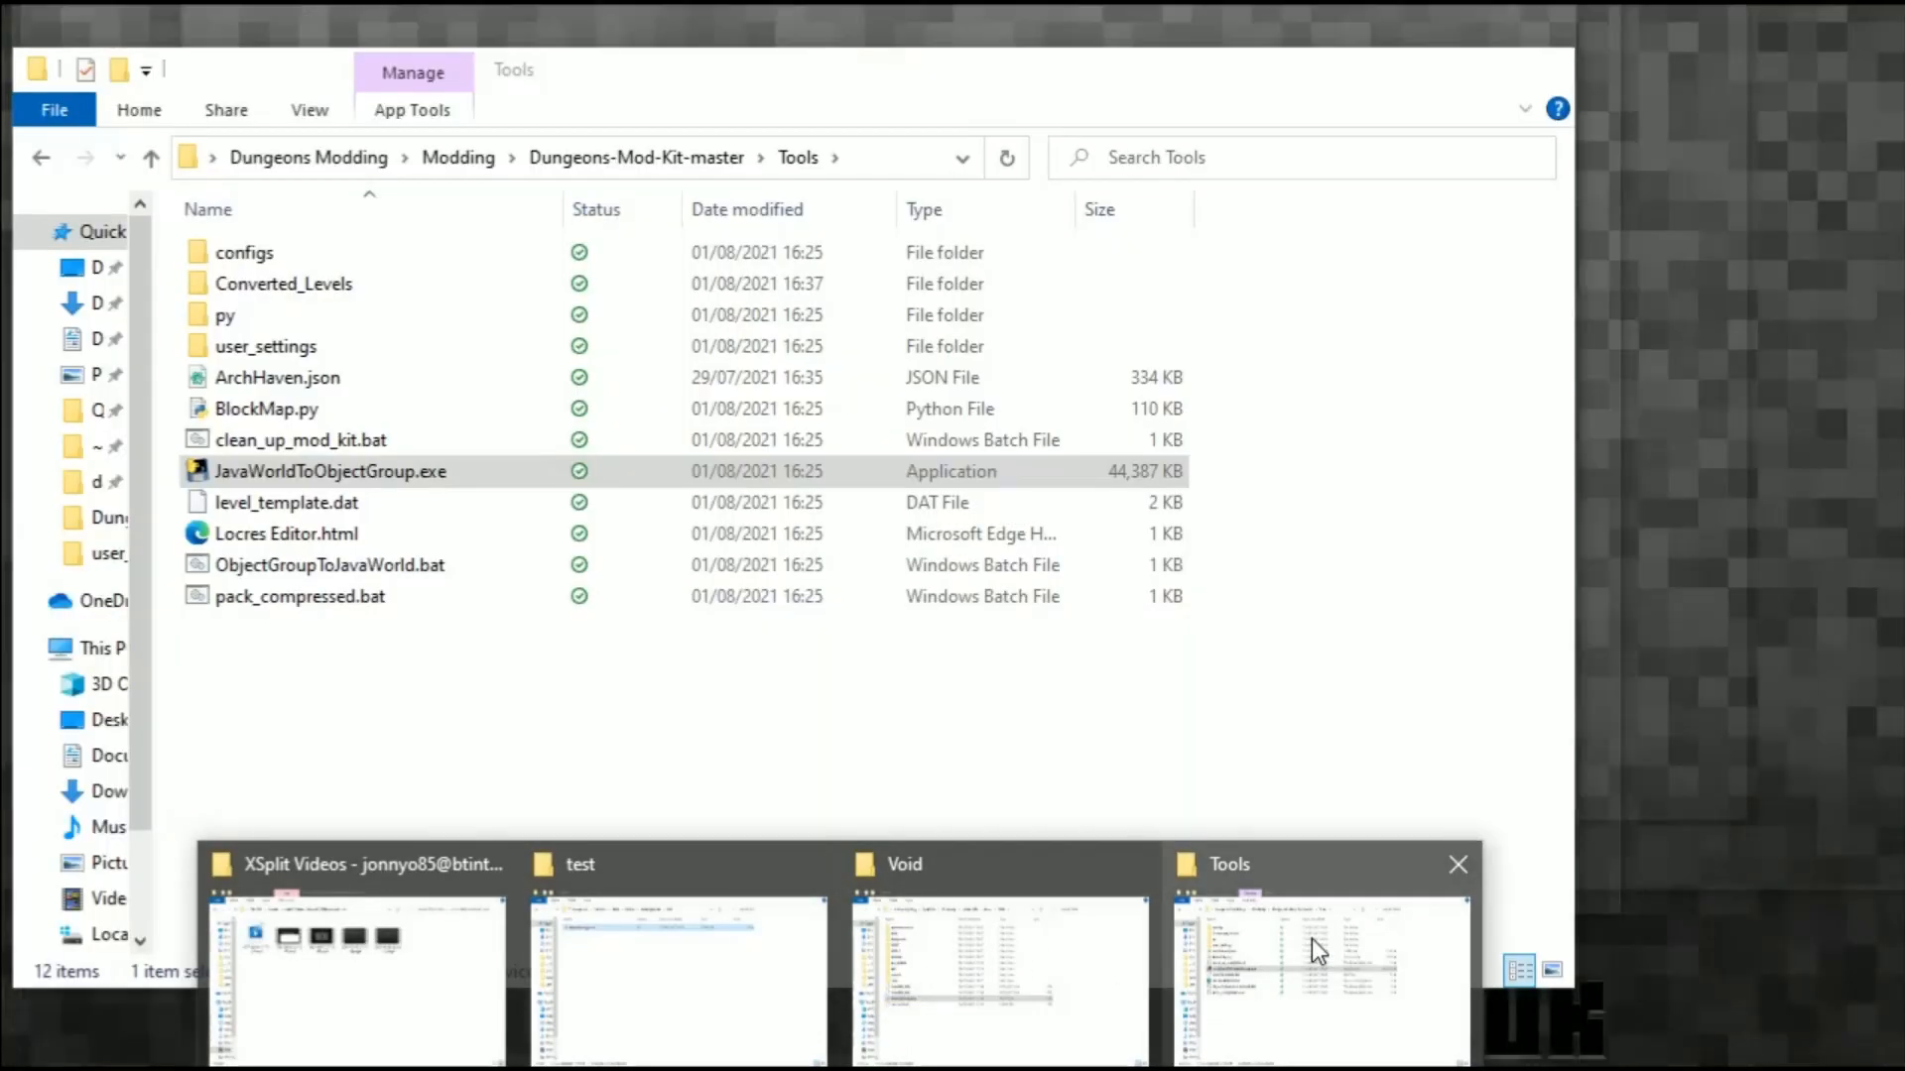
pyautogui.click(1312, 939)
pyautogui.click(639, 157)
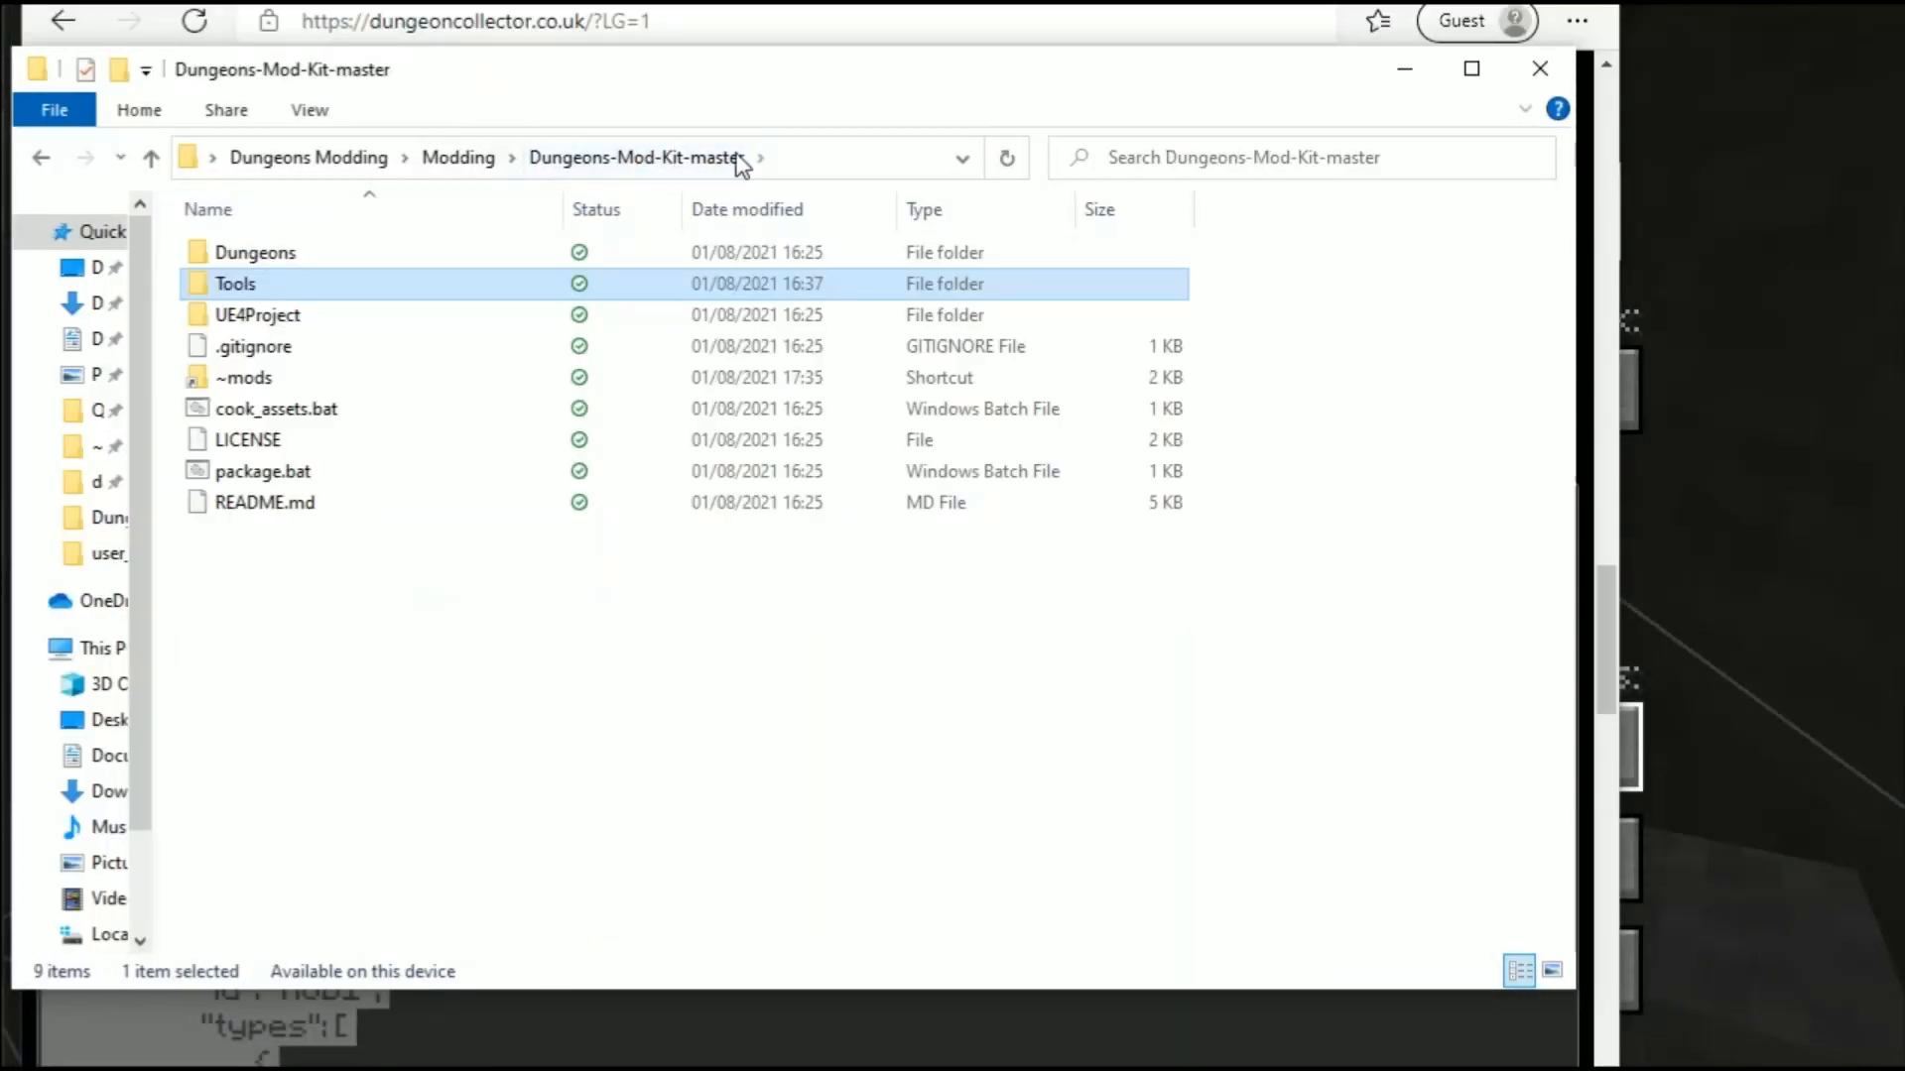
pyautogui.doubleClick(287, 262)
pyautogui.doubleClick(281, 263)
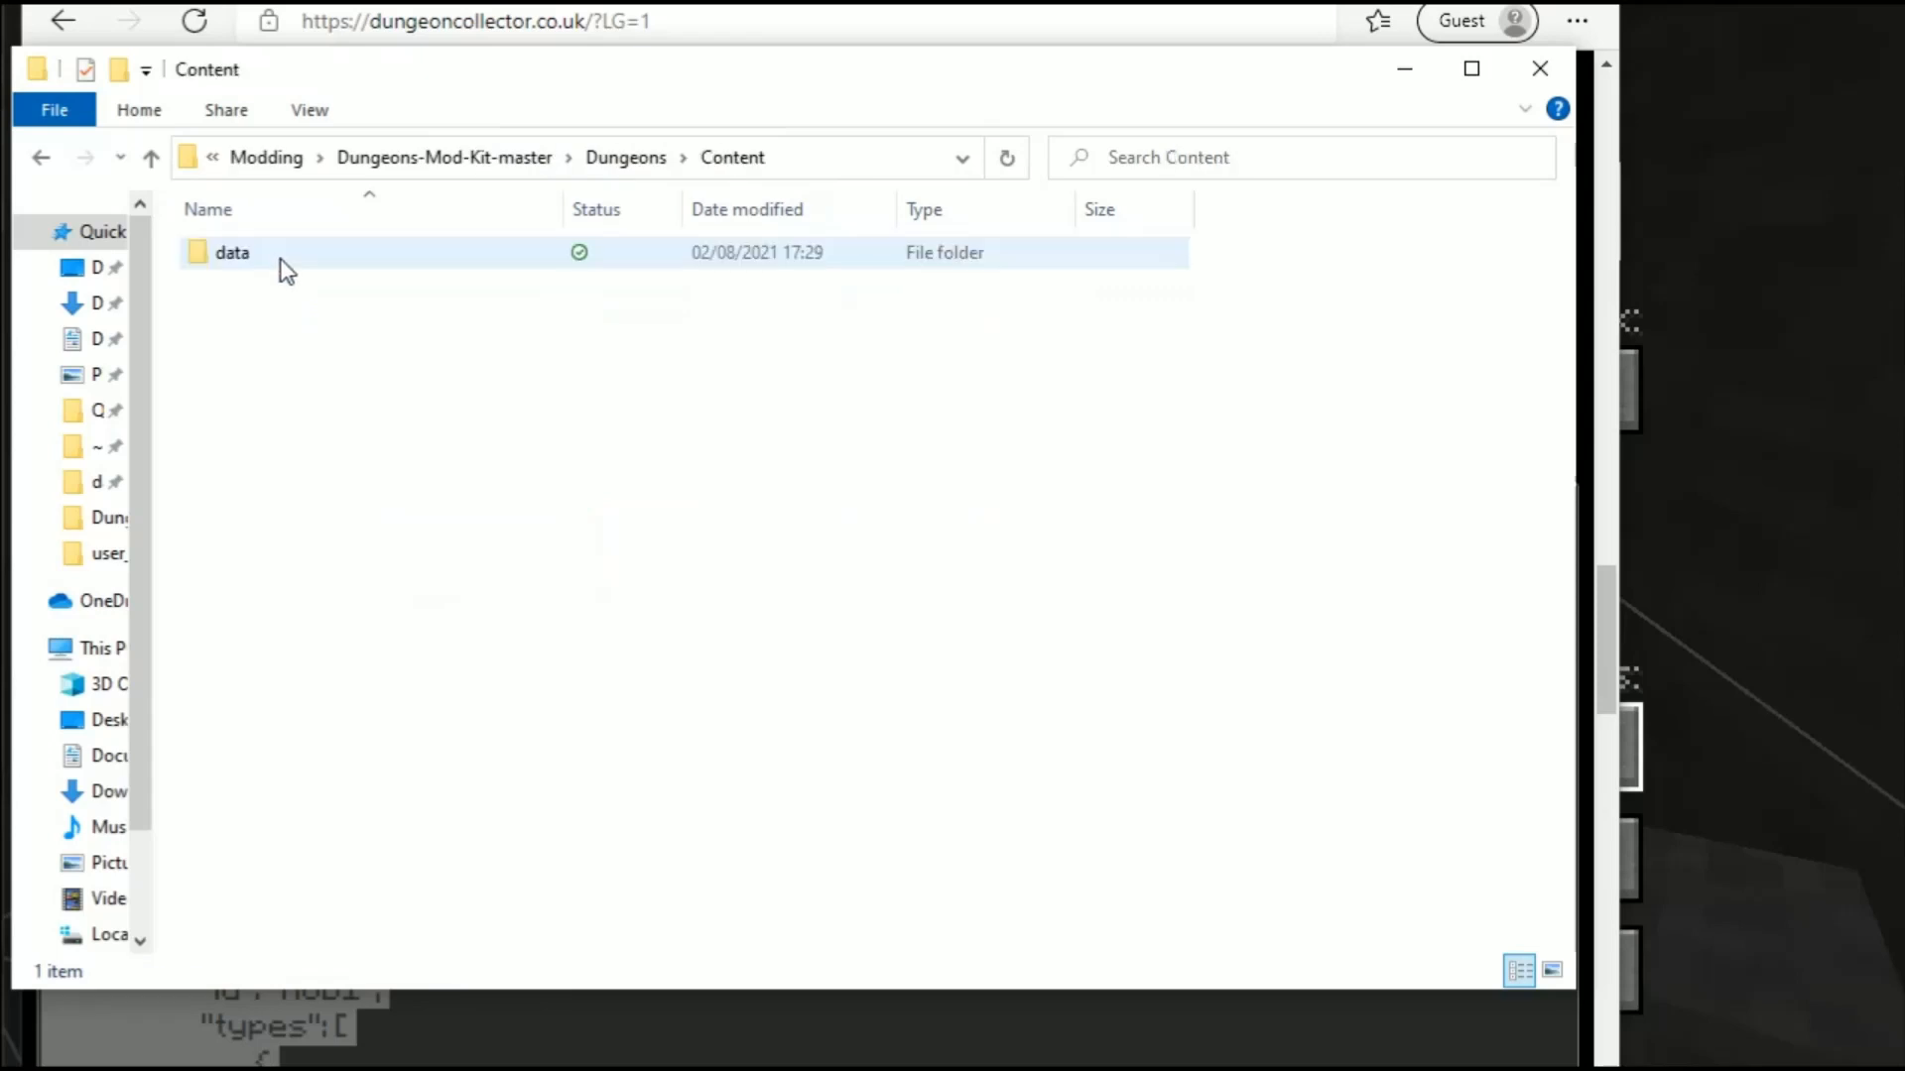
pyautogui.doubleClick(282, 264)
pyautogui.doubleClick(286, 255)
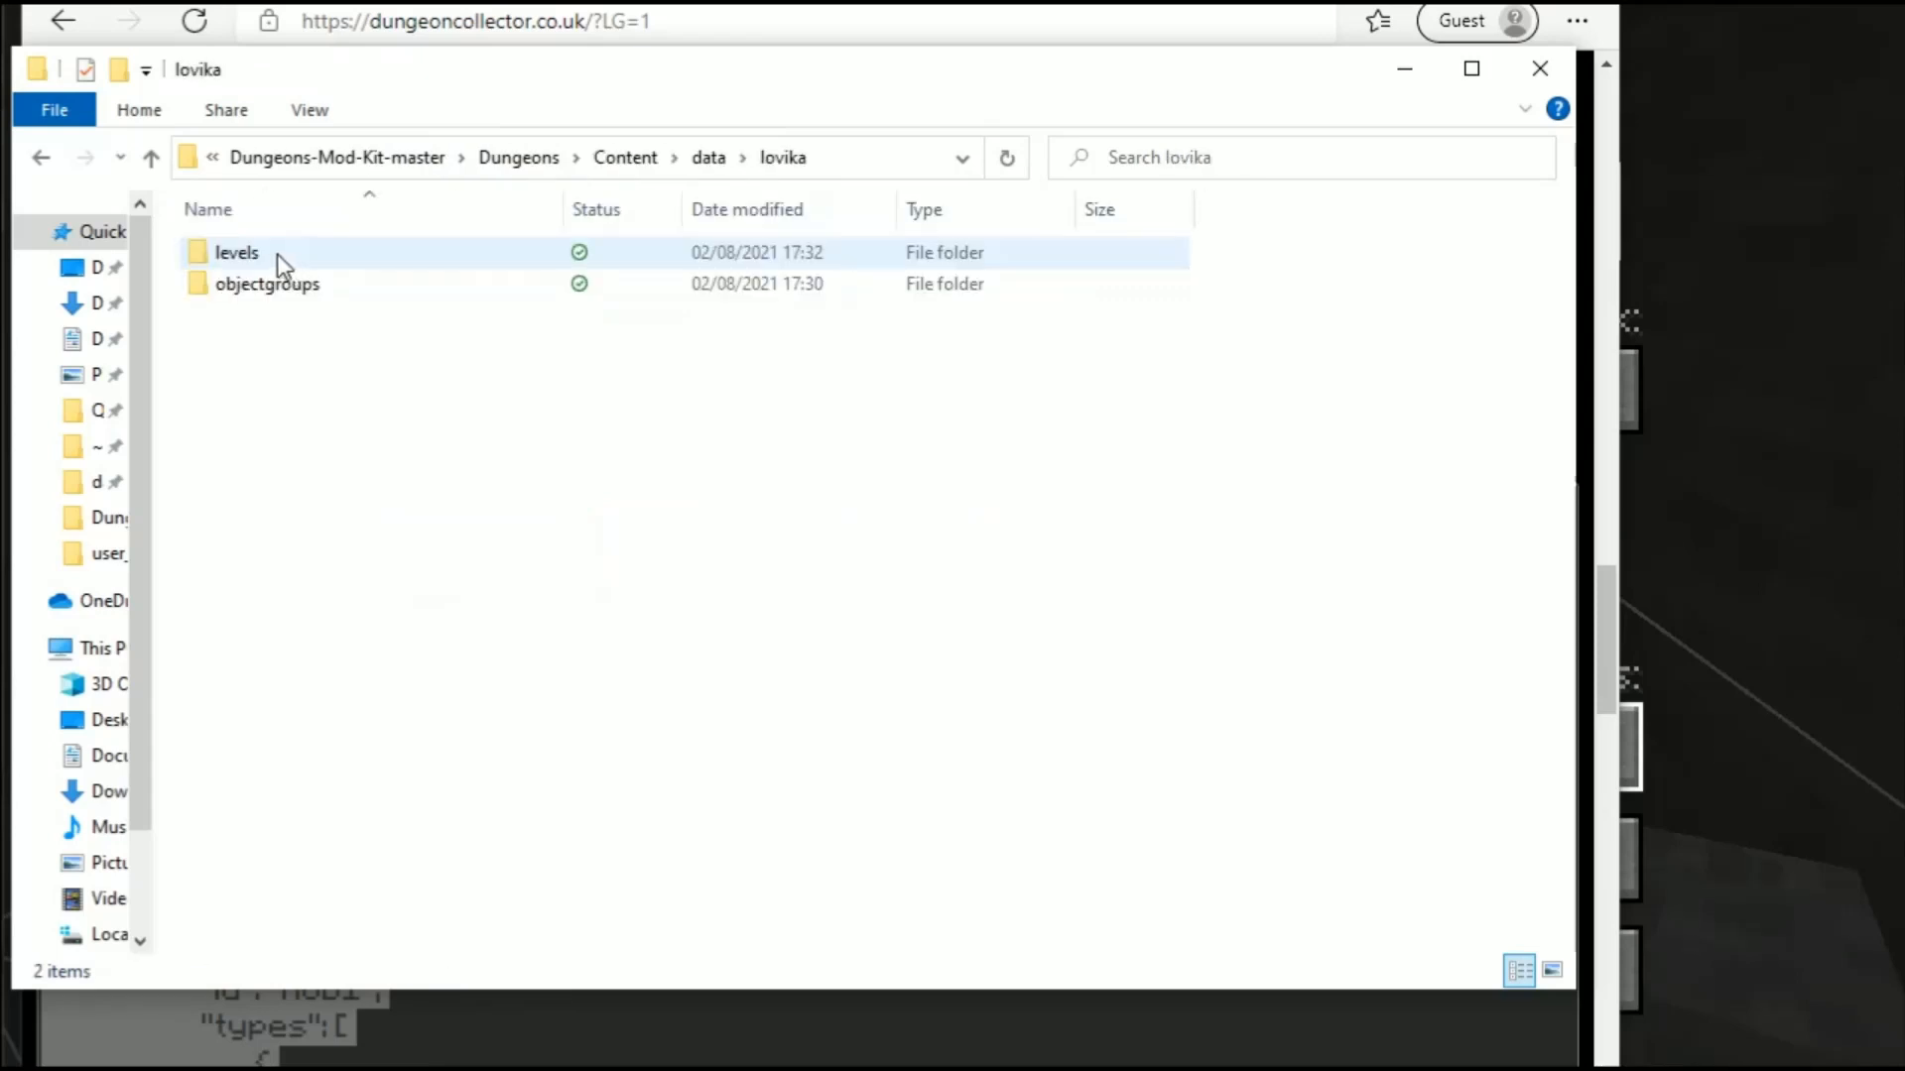
pyautogui.doubleClick(270, 257)
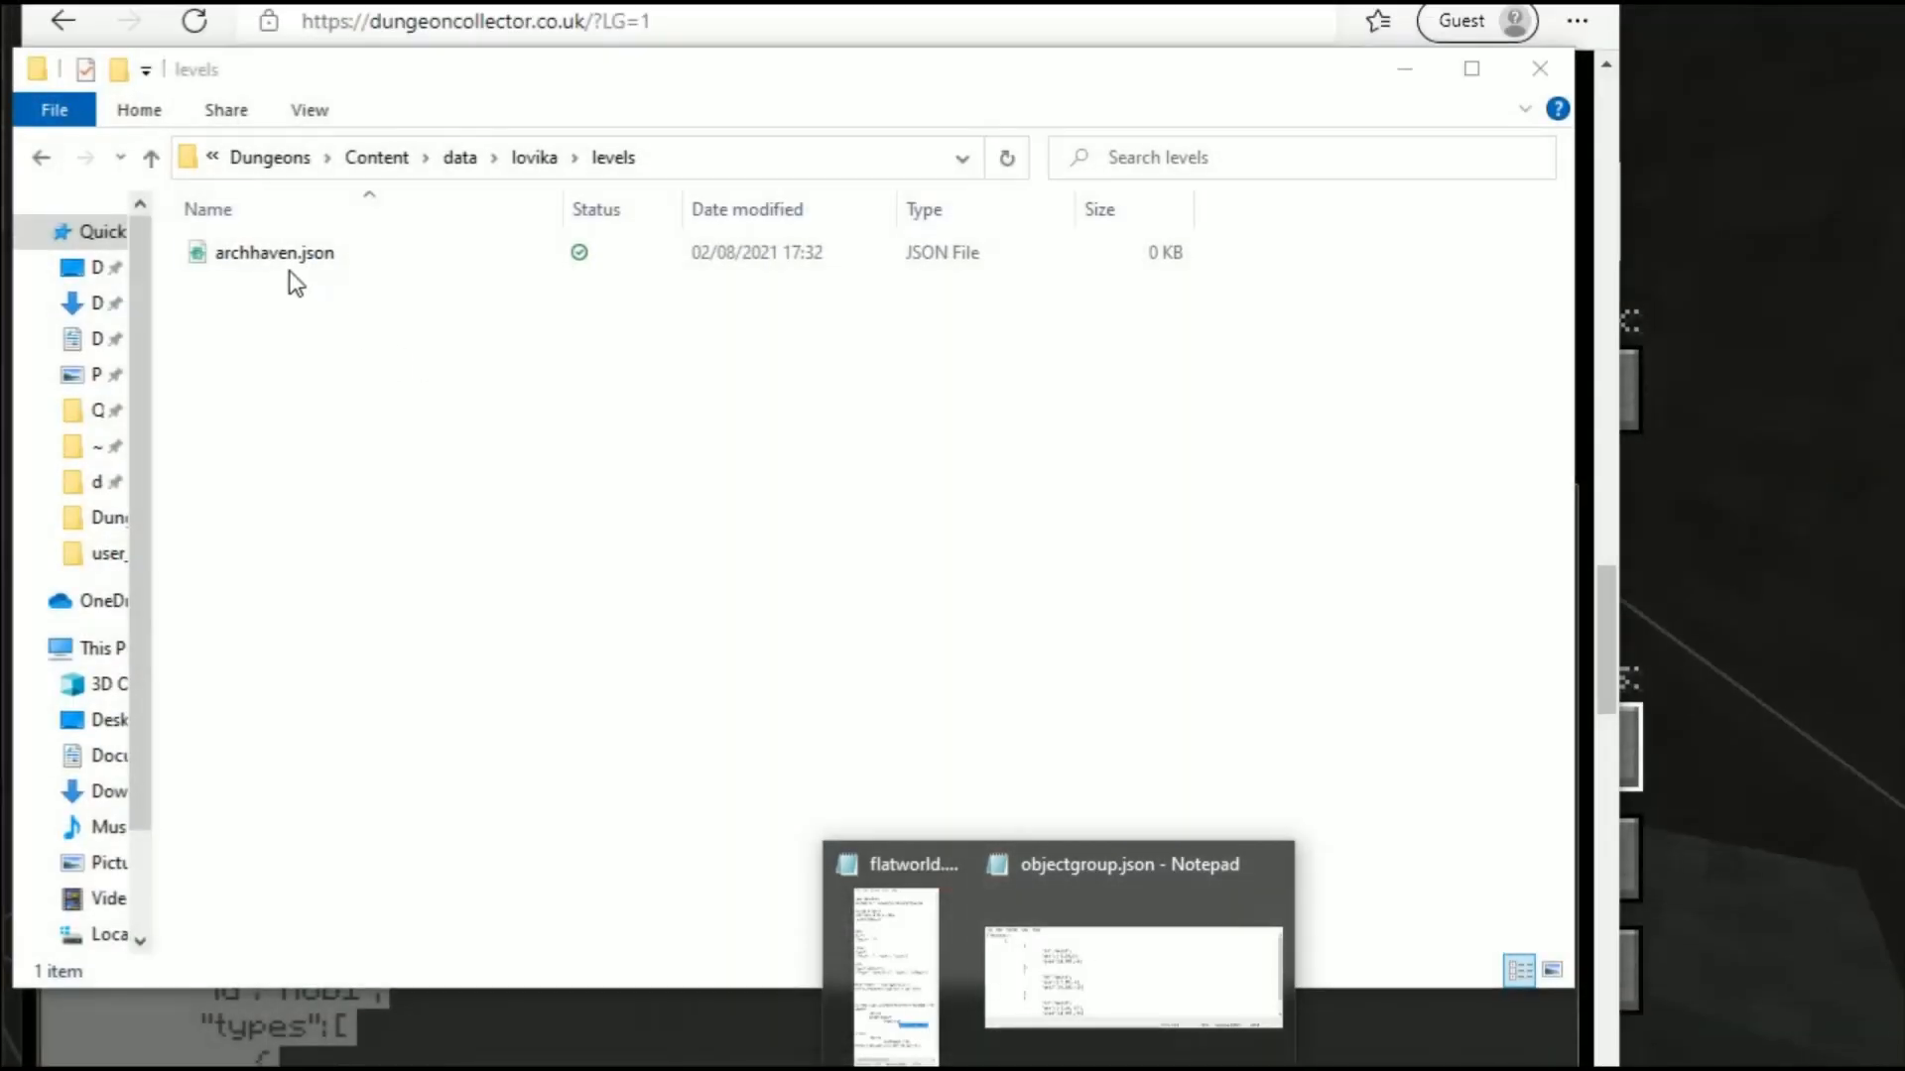
# Step: Open archhaven.json in Notepad, paste the copied level JSON, look it over, save the file and close it
pyautogui.click(242, 255)
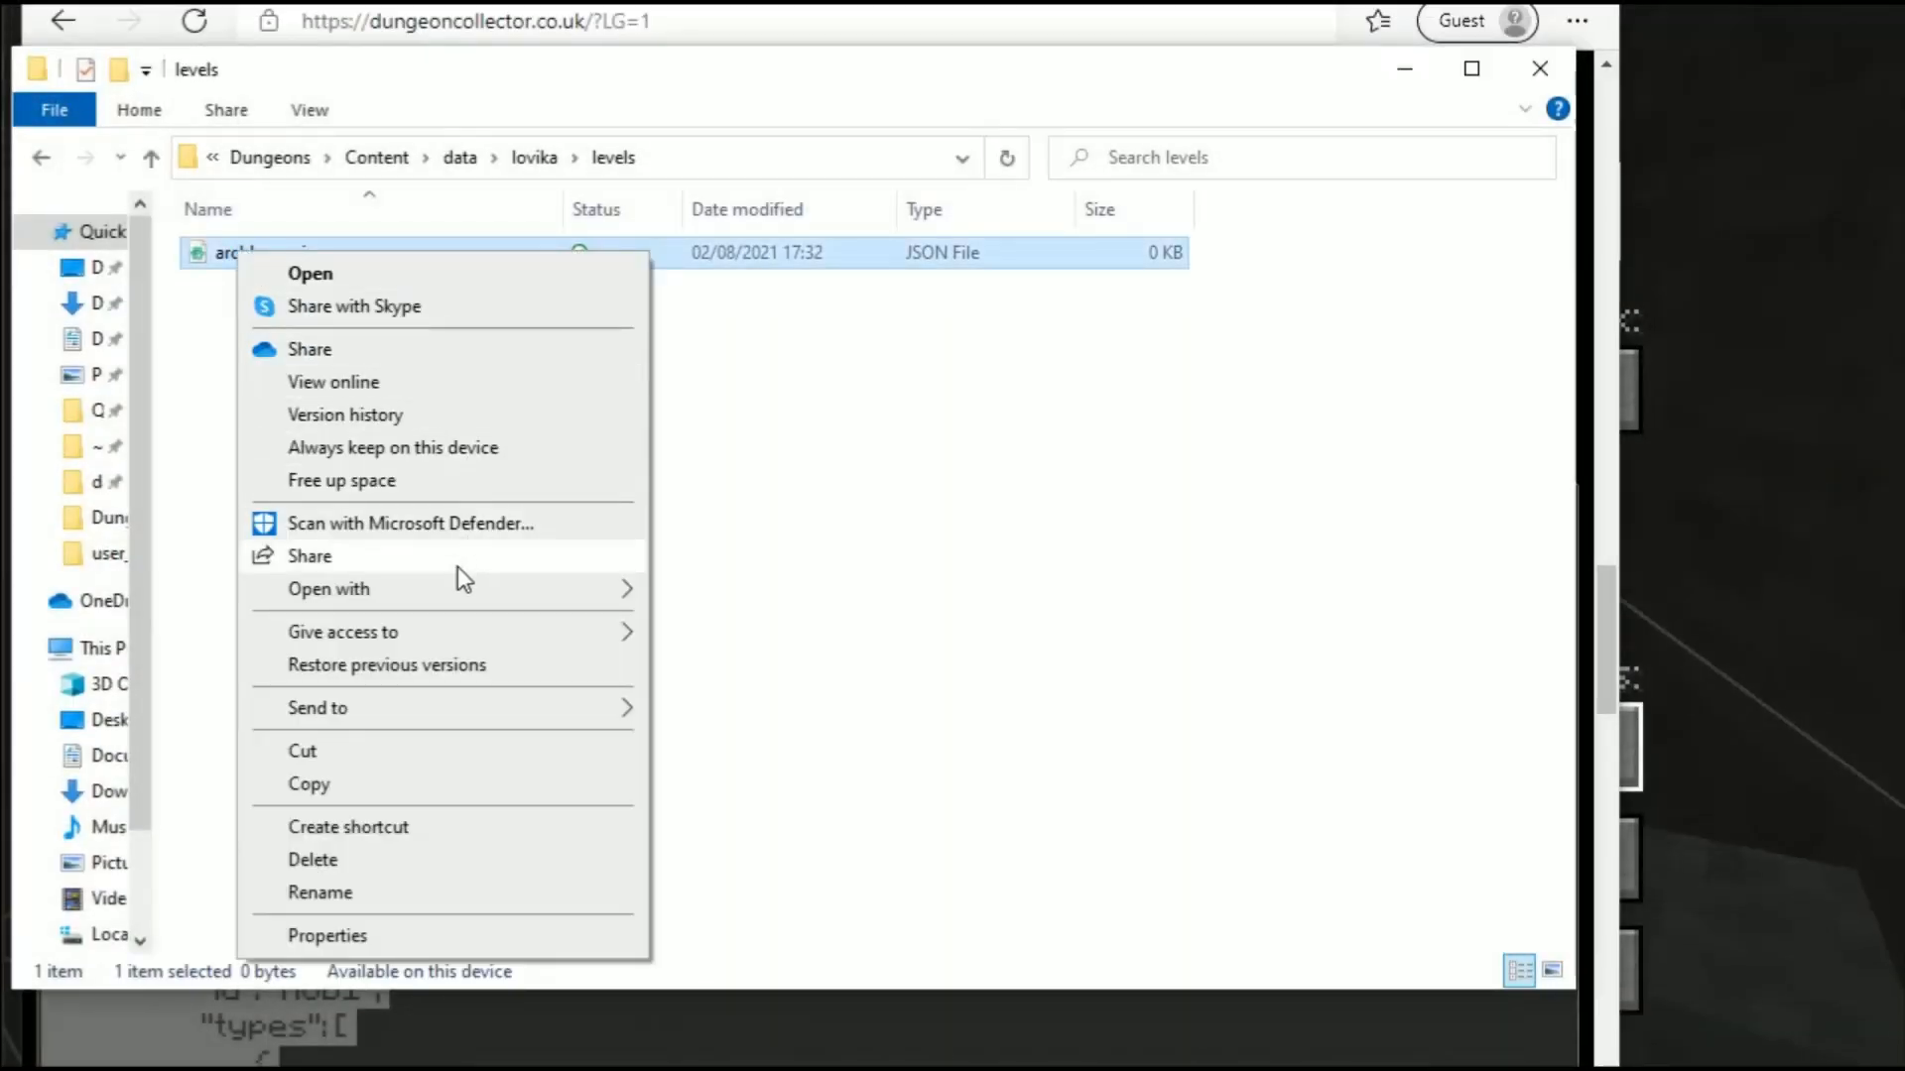
pyautogui.moveTo(480, 587)
pyautogui.click(724, 625)
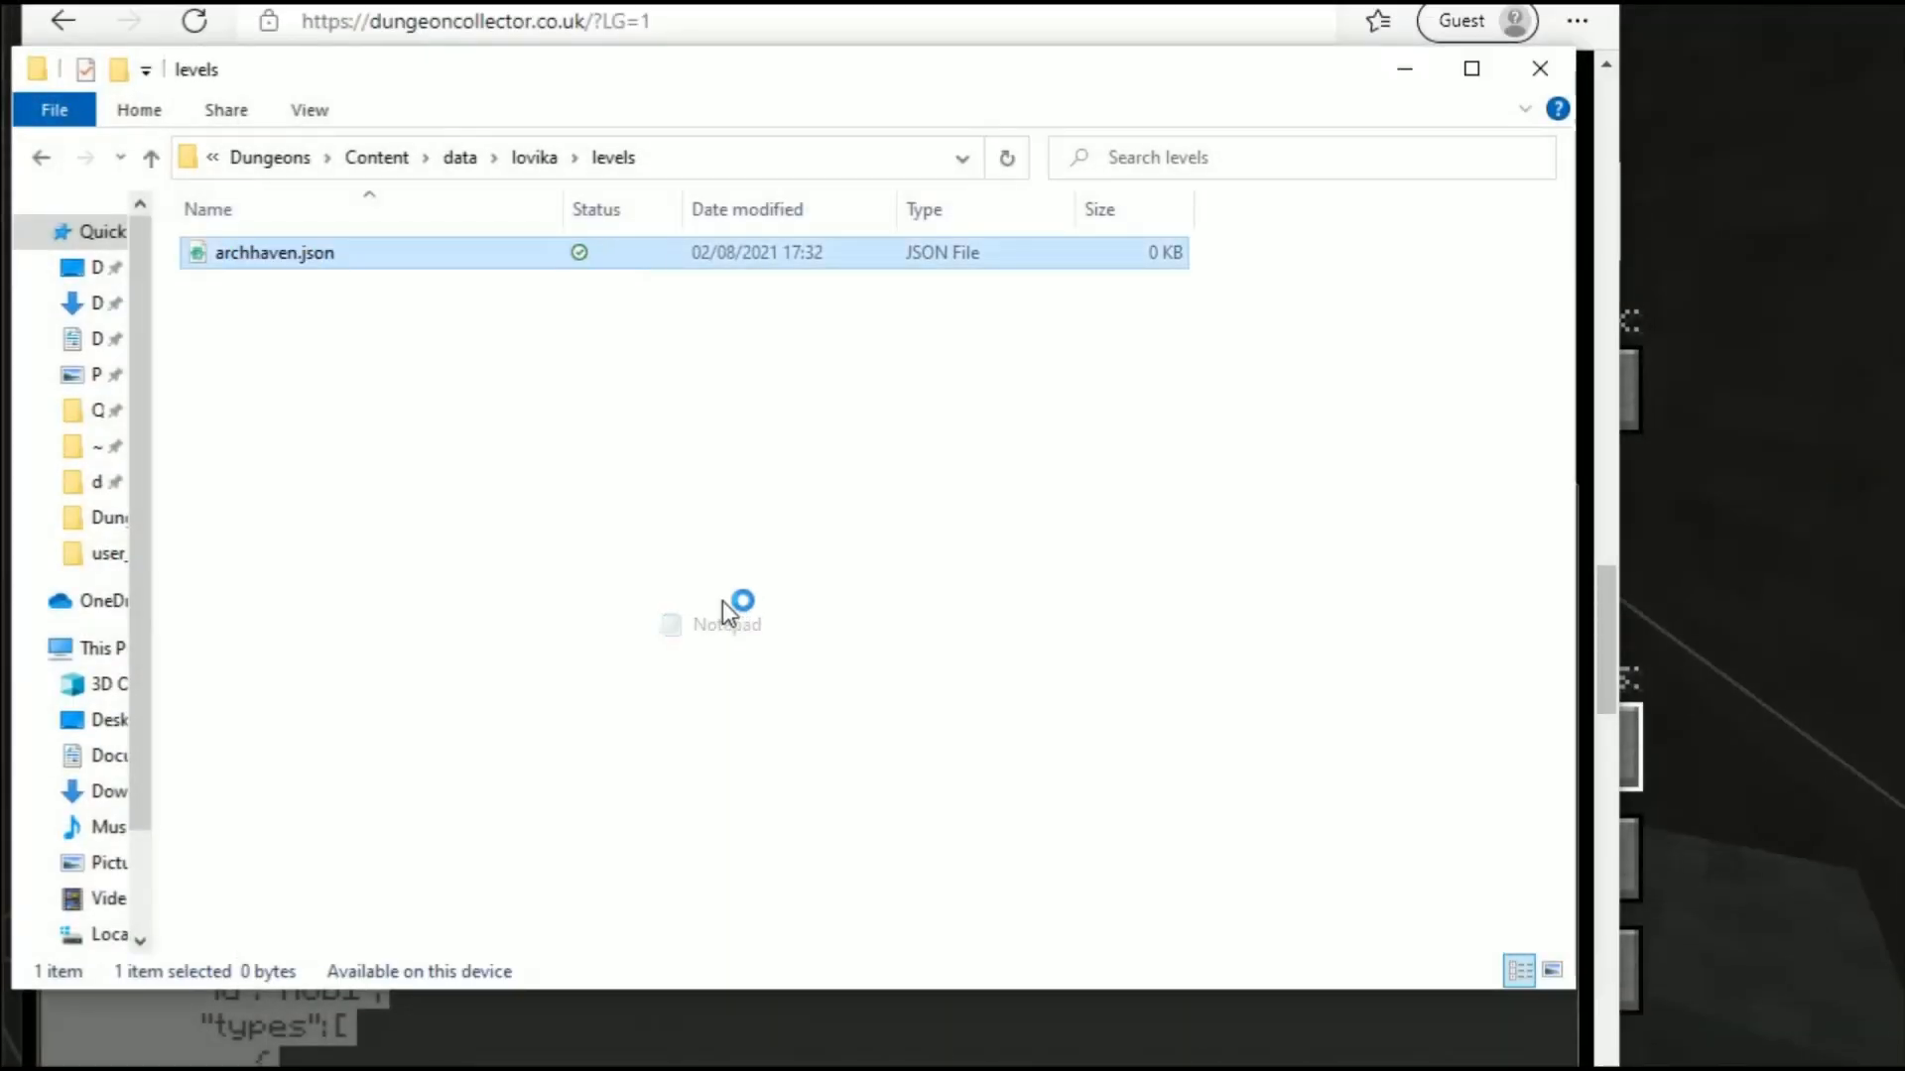
pyautogui.write('v')
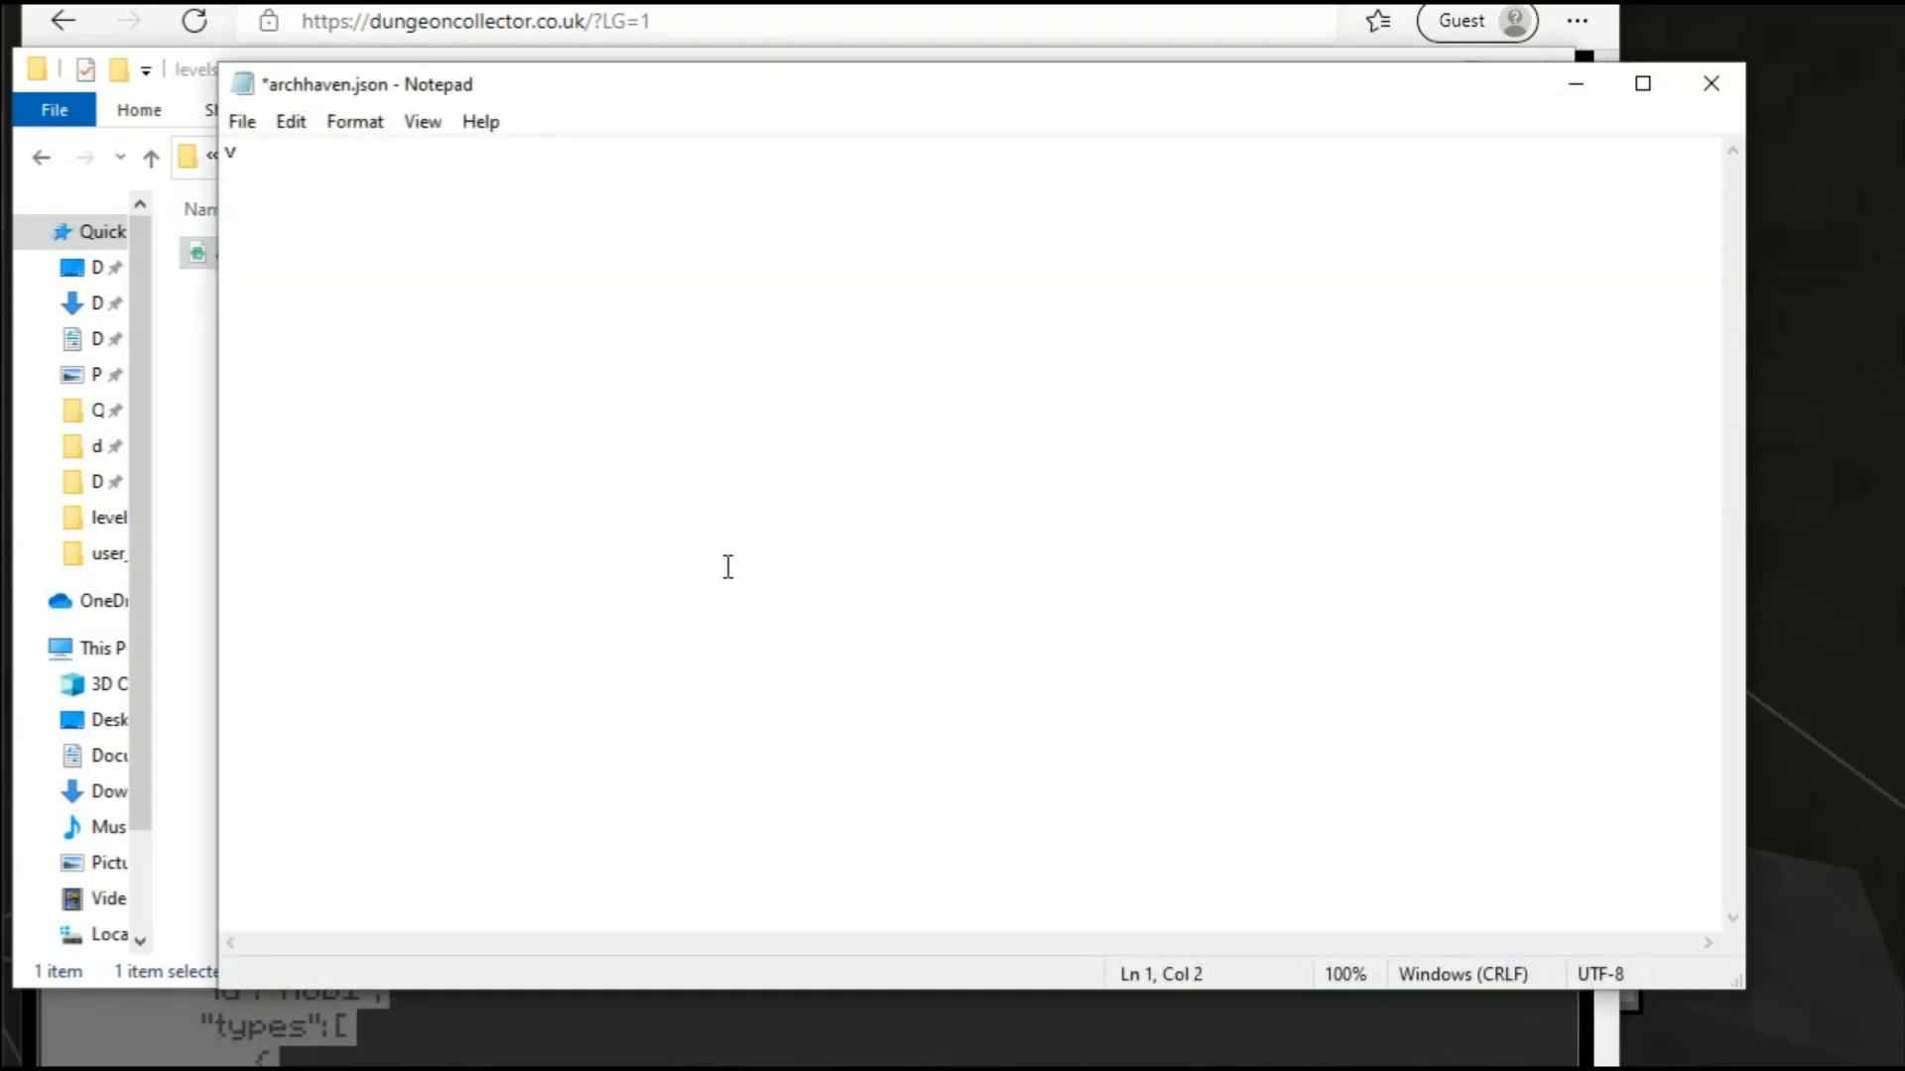
pyautogui.hotkey('ctrl', 'v')
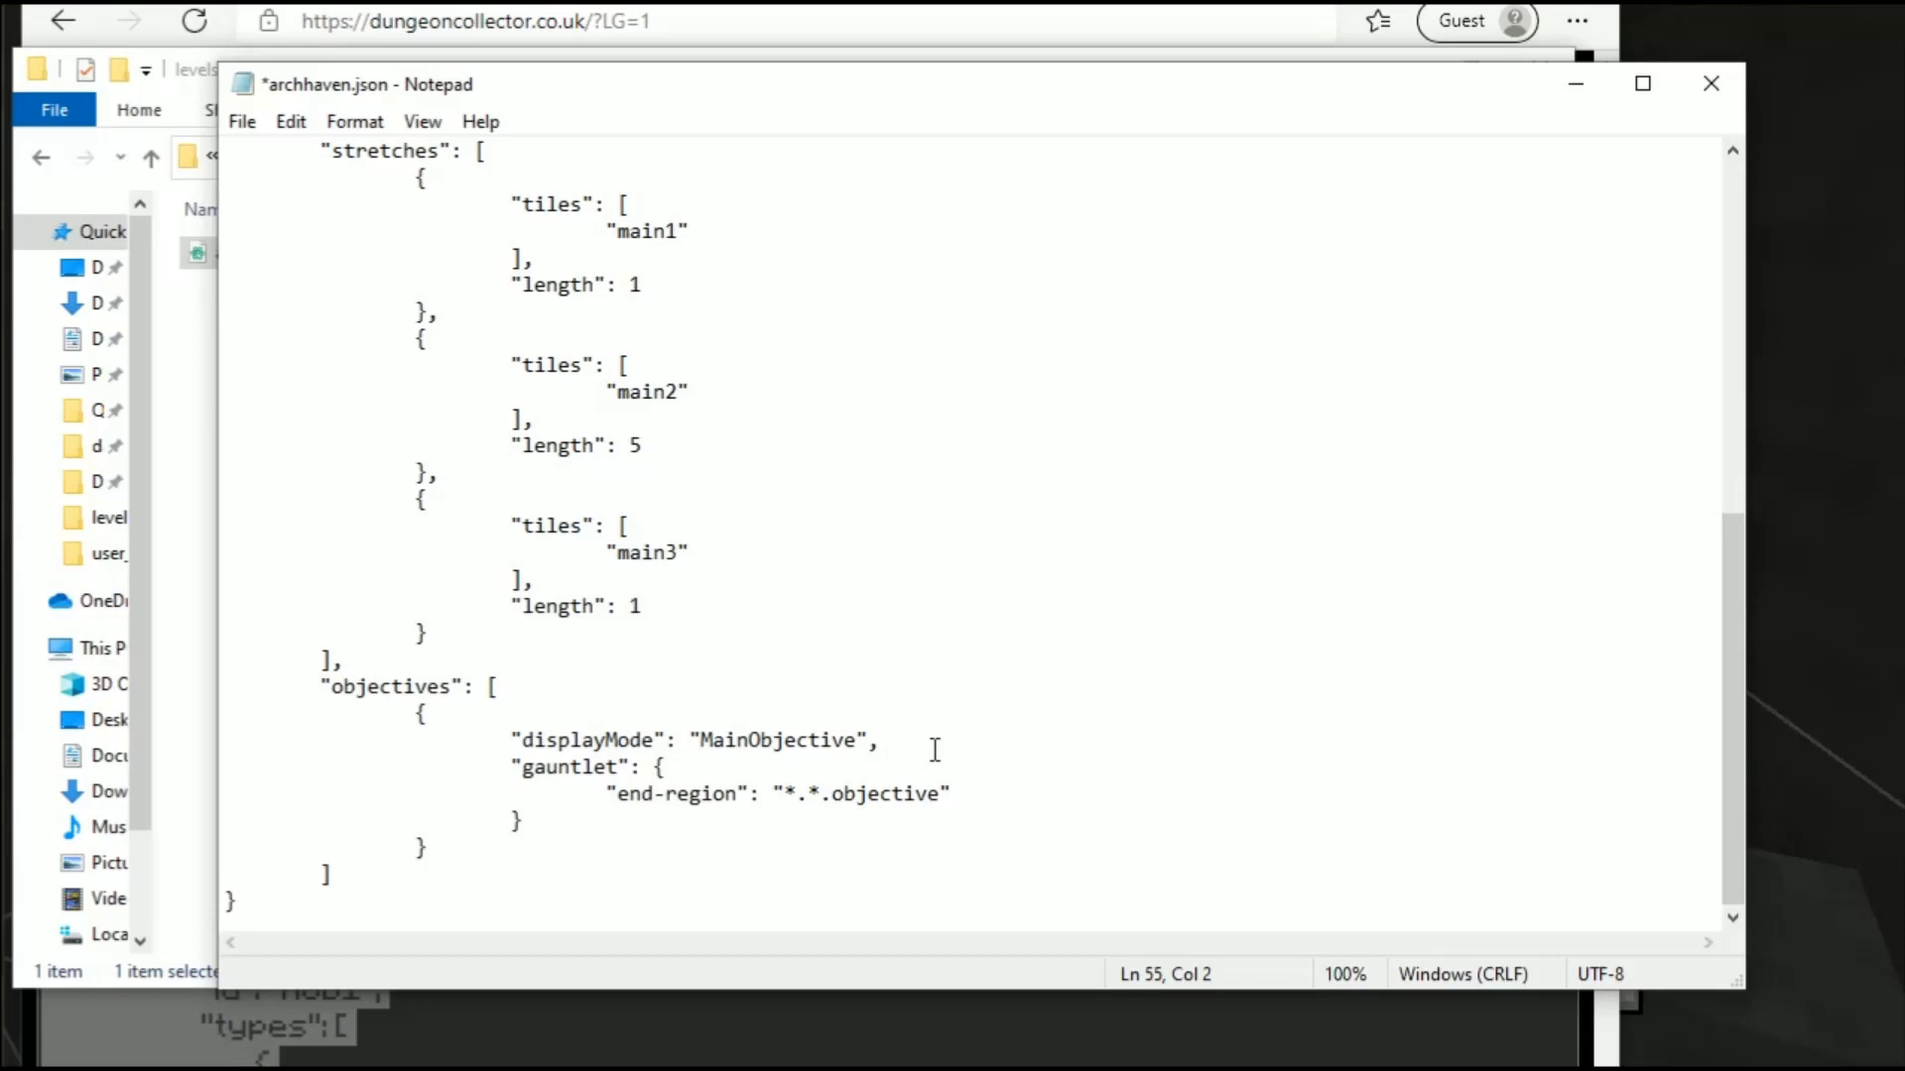
pyautogui.scroll(9, 928, 762)
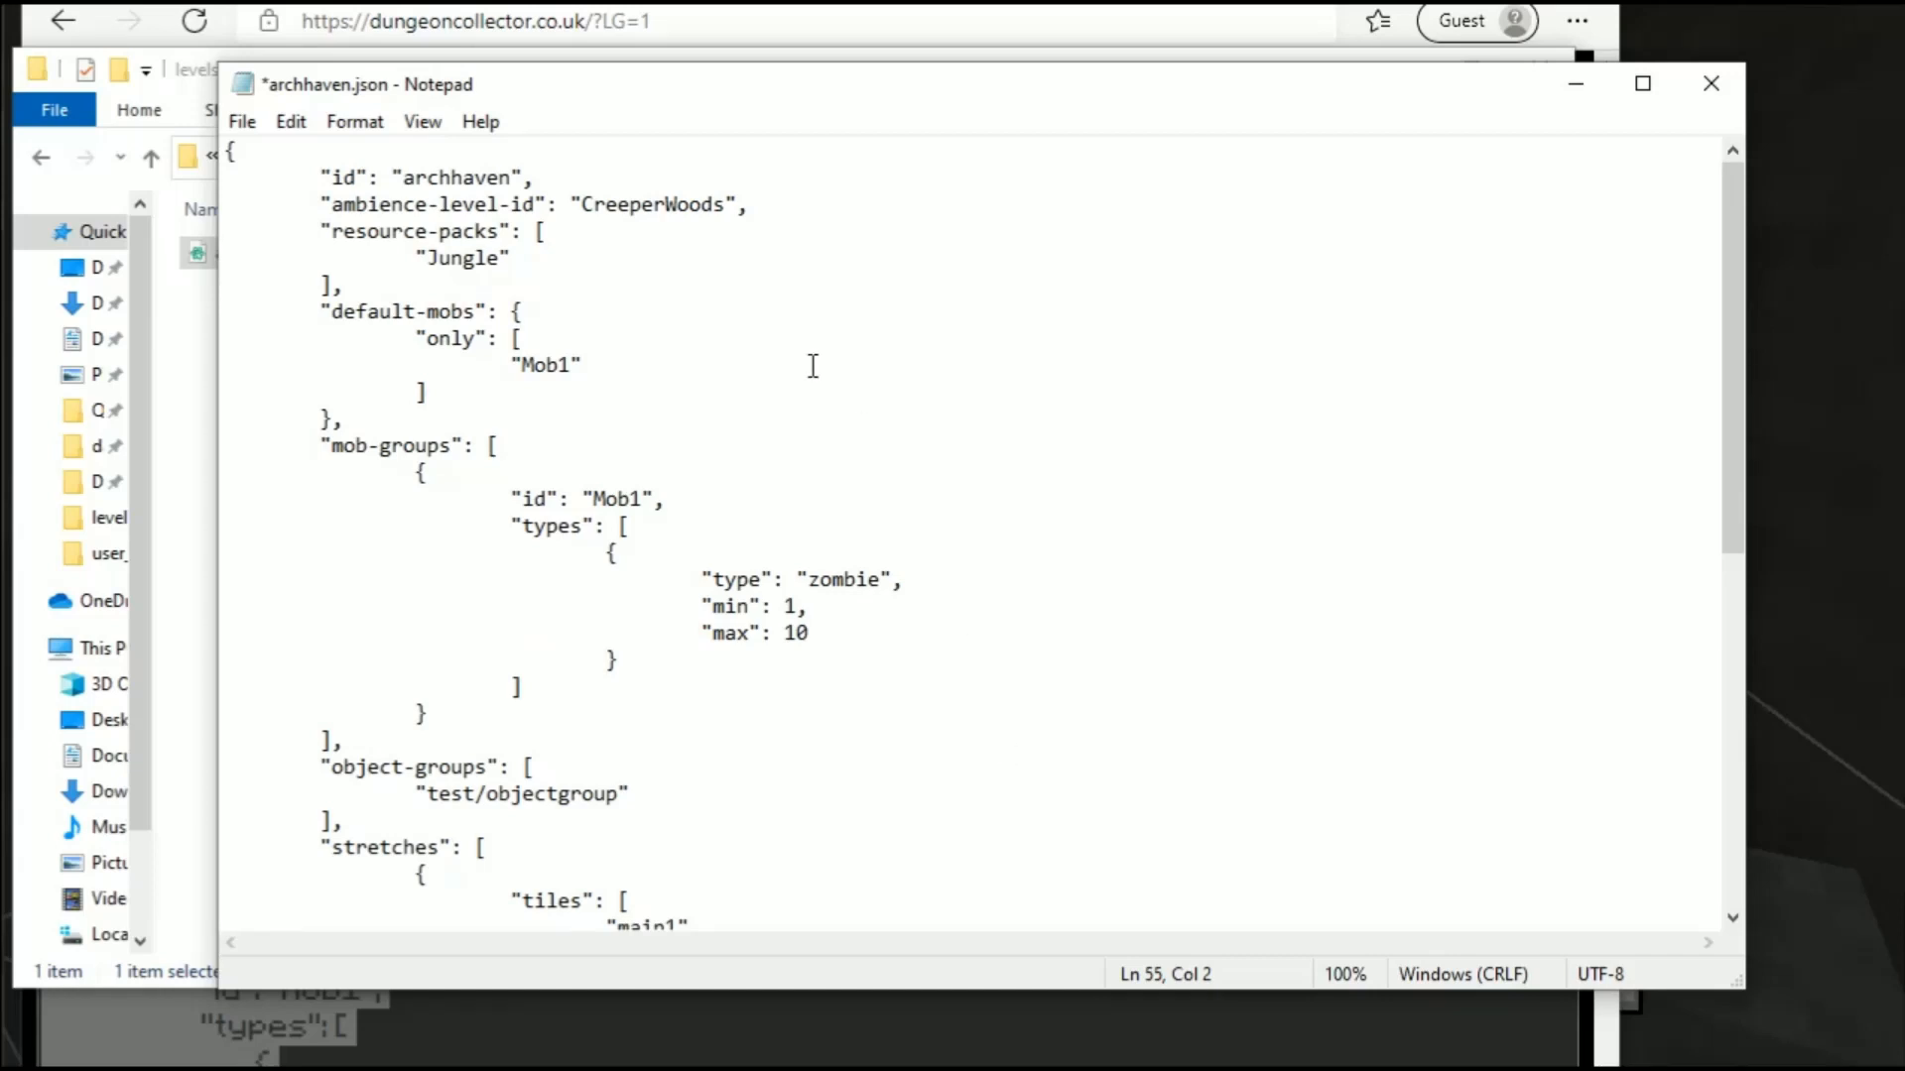
pyautogui.scroll(-9, 829, 346)
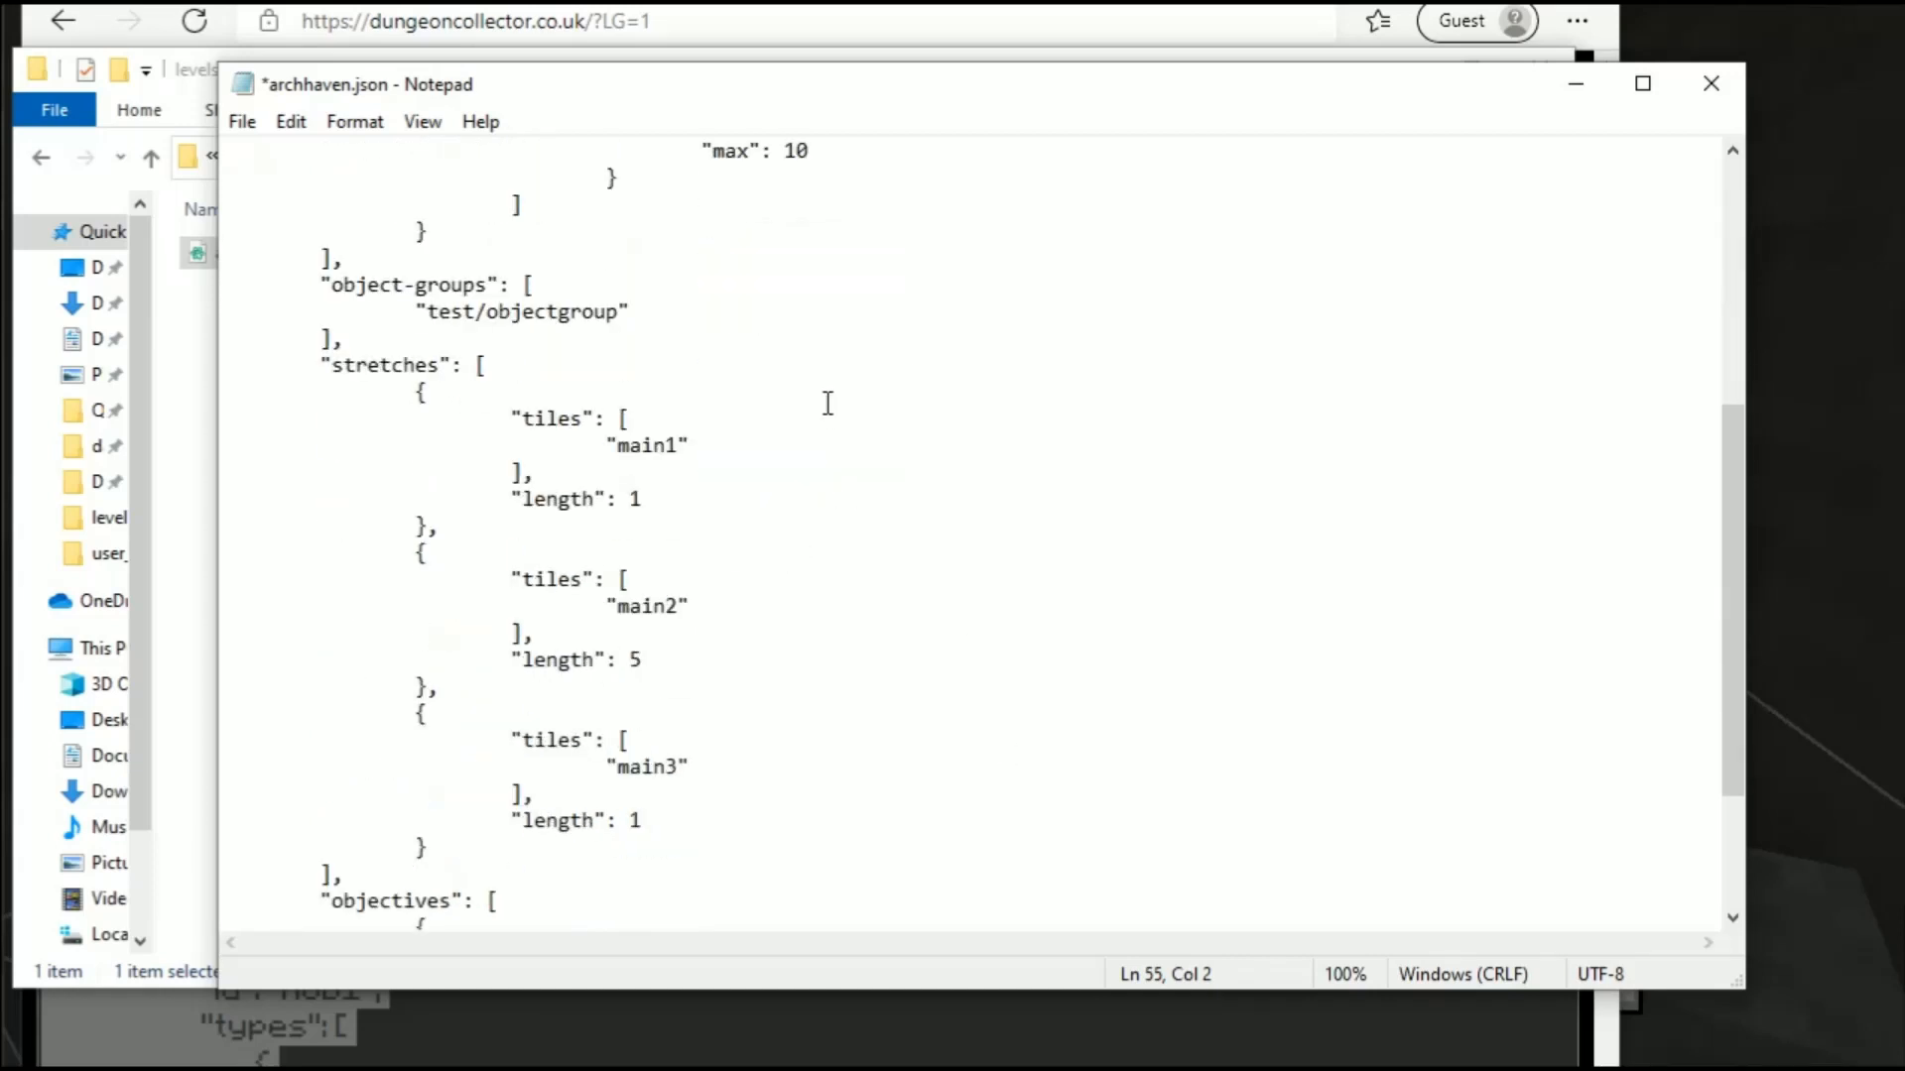
pyautogui.hotkey('ctrl', 's')
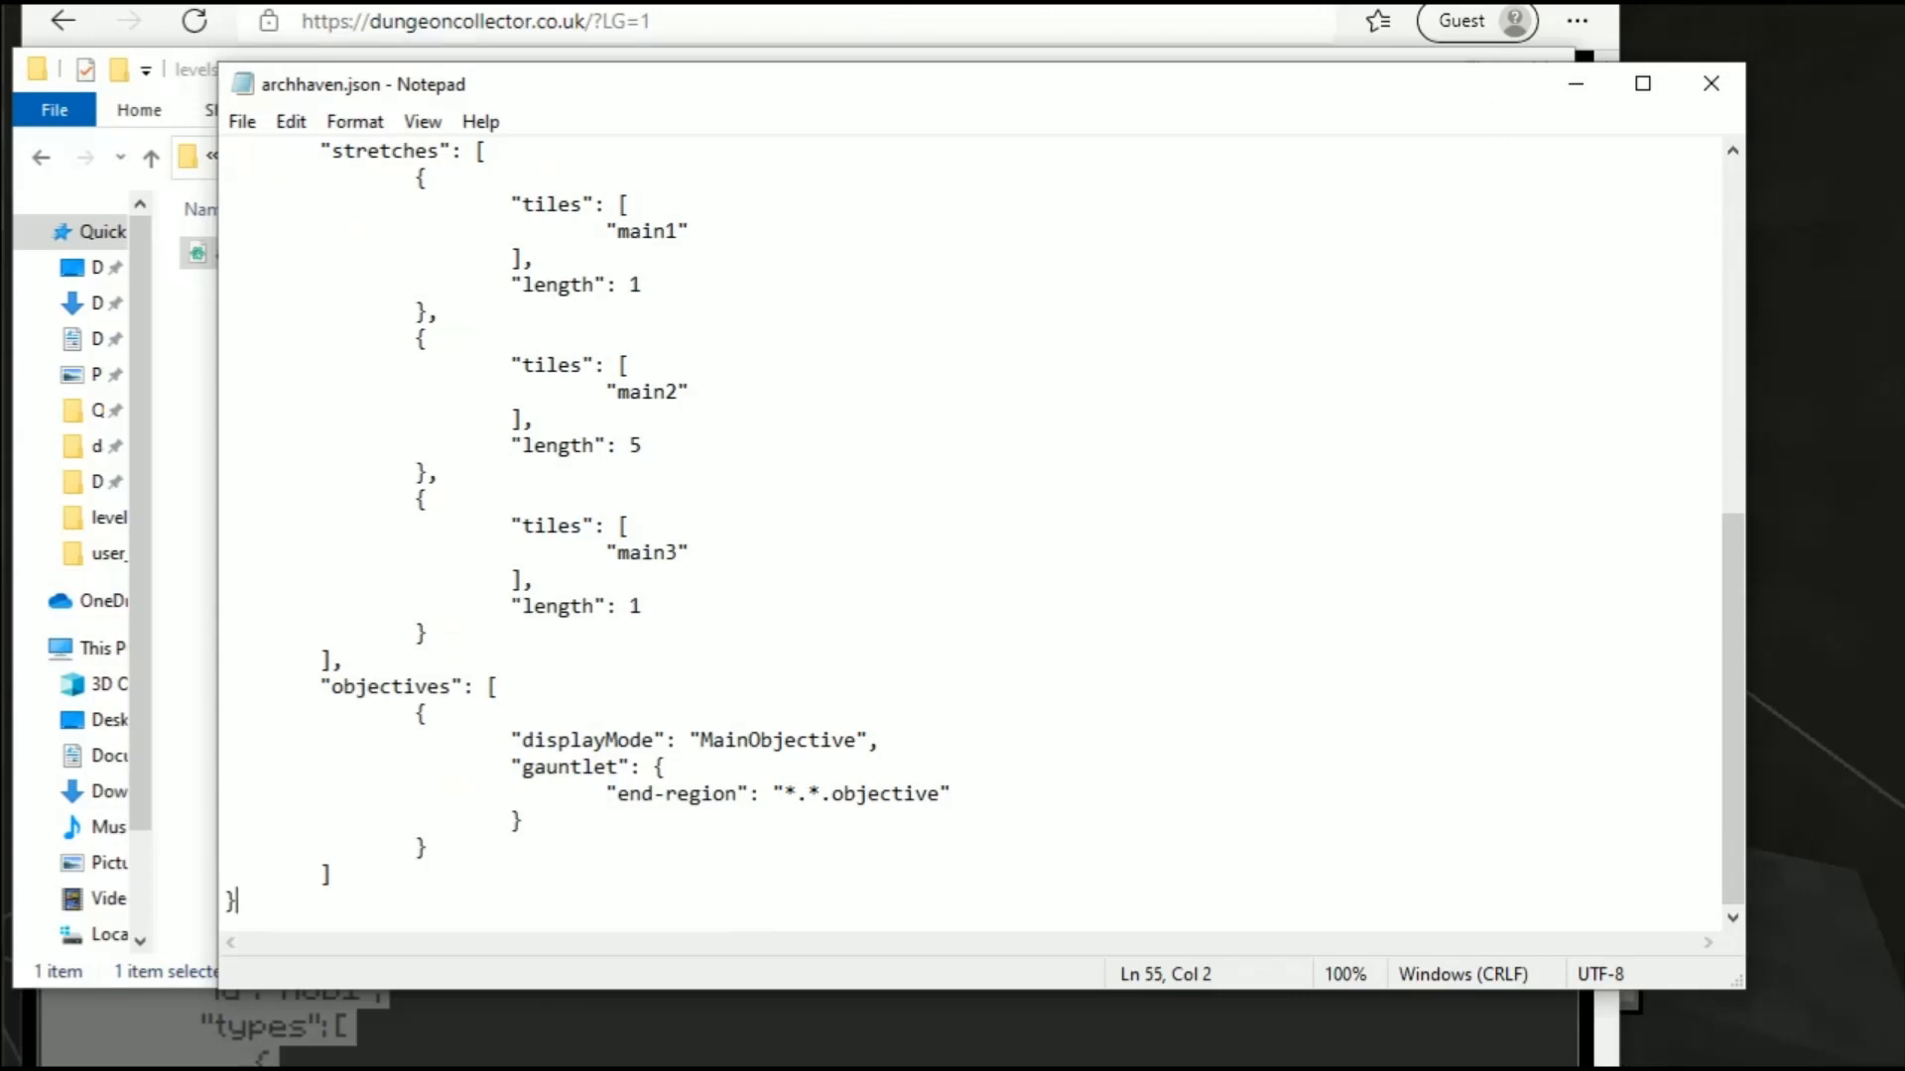
pyautogui.click(1713, 88)
# Step: Go to the mod kit's Tools\configs folder and inspect copy_cooked_assets.rcj, closing it again
pyautogui.click(850, 514)
pyautogui.click(266, 168)
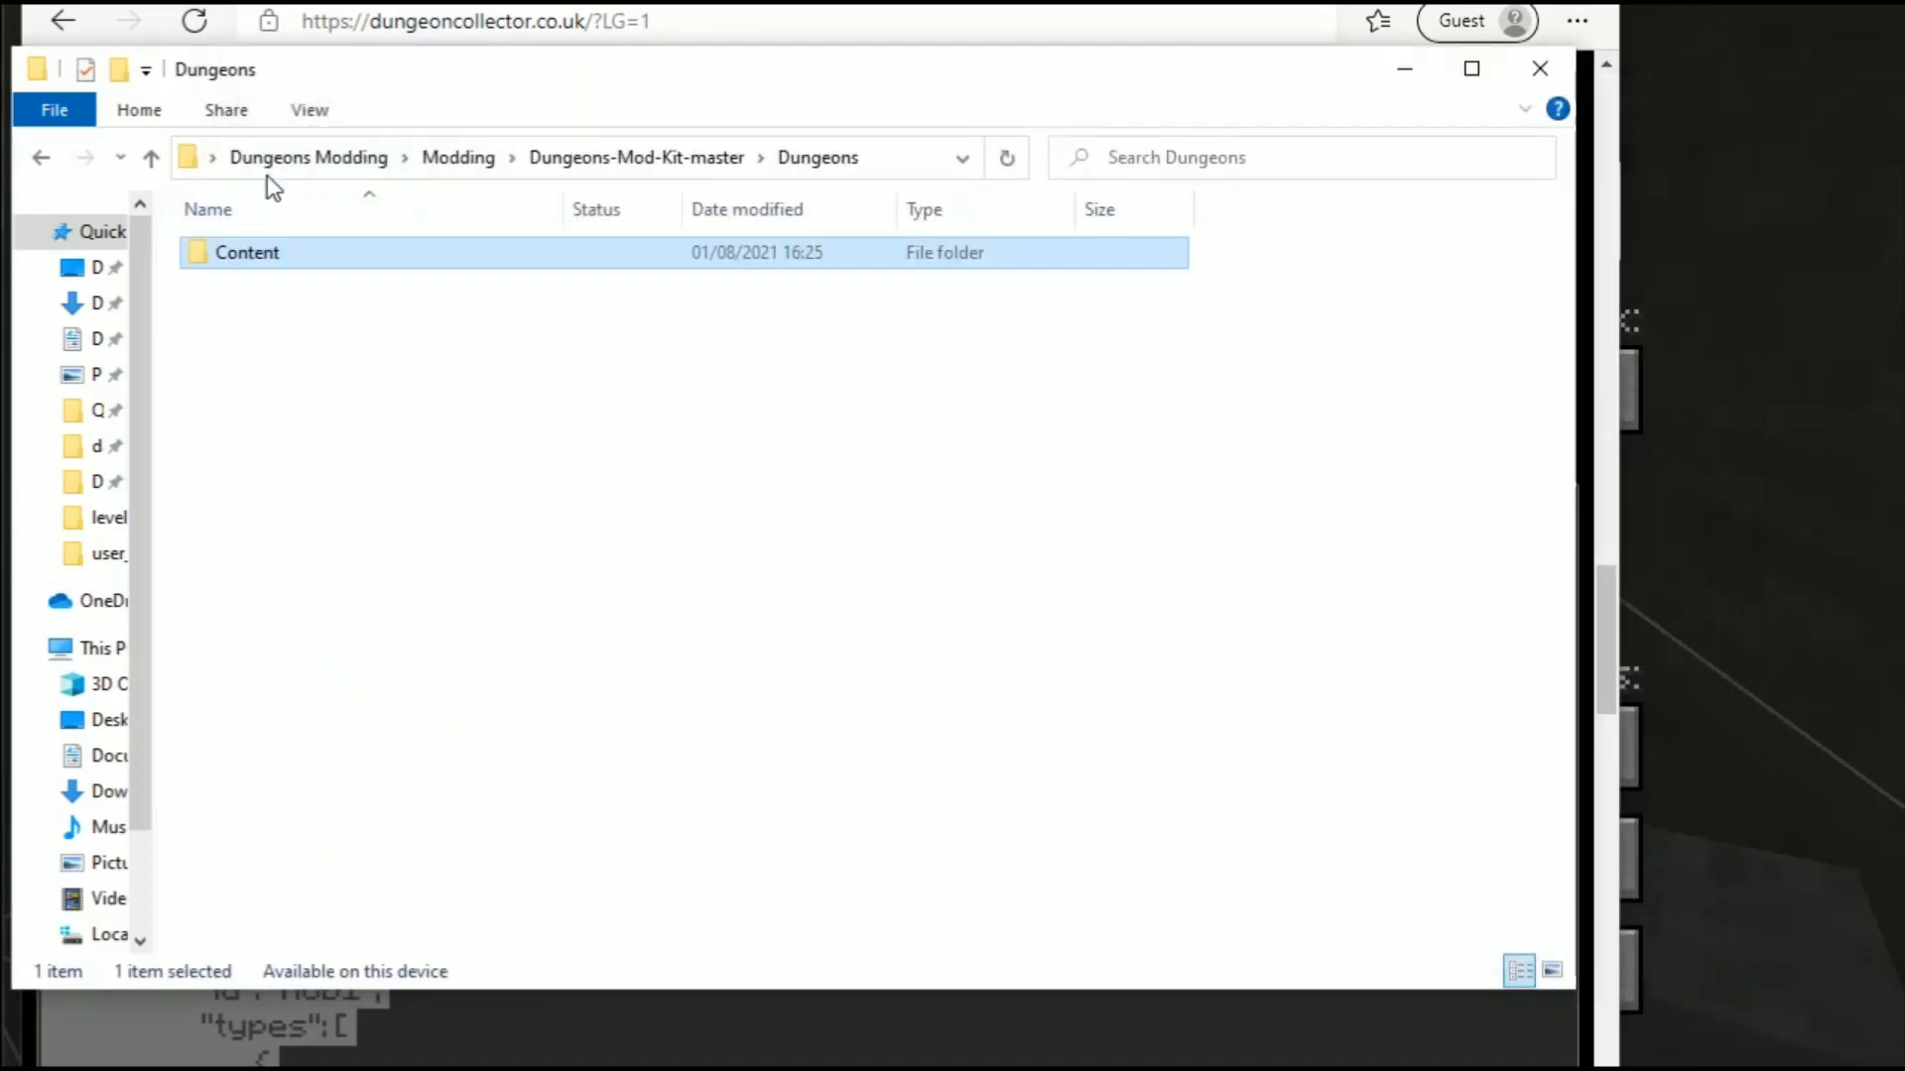
pyautogui.click(489, 170)
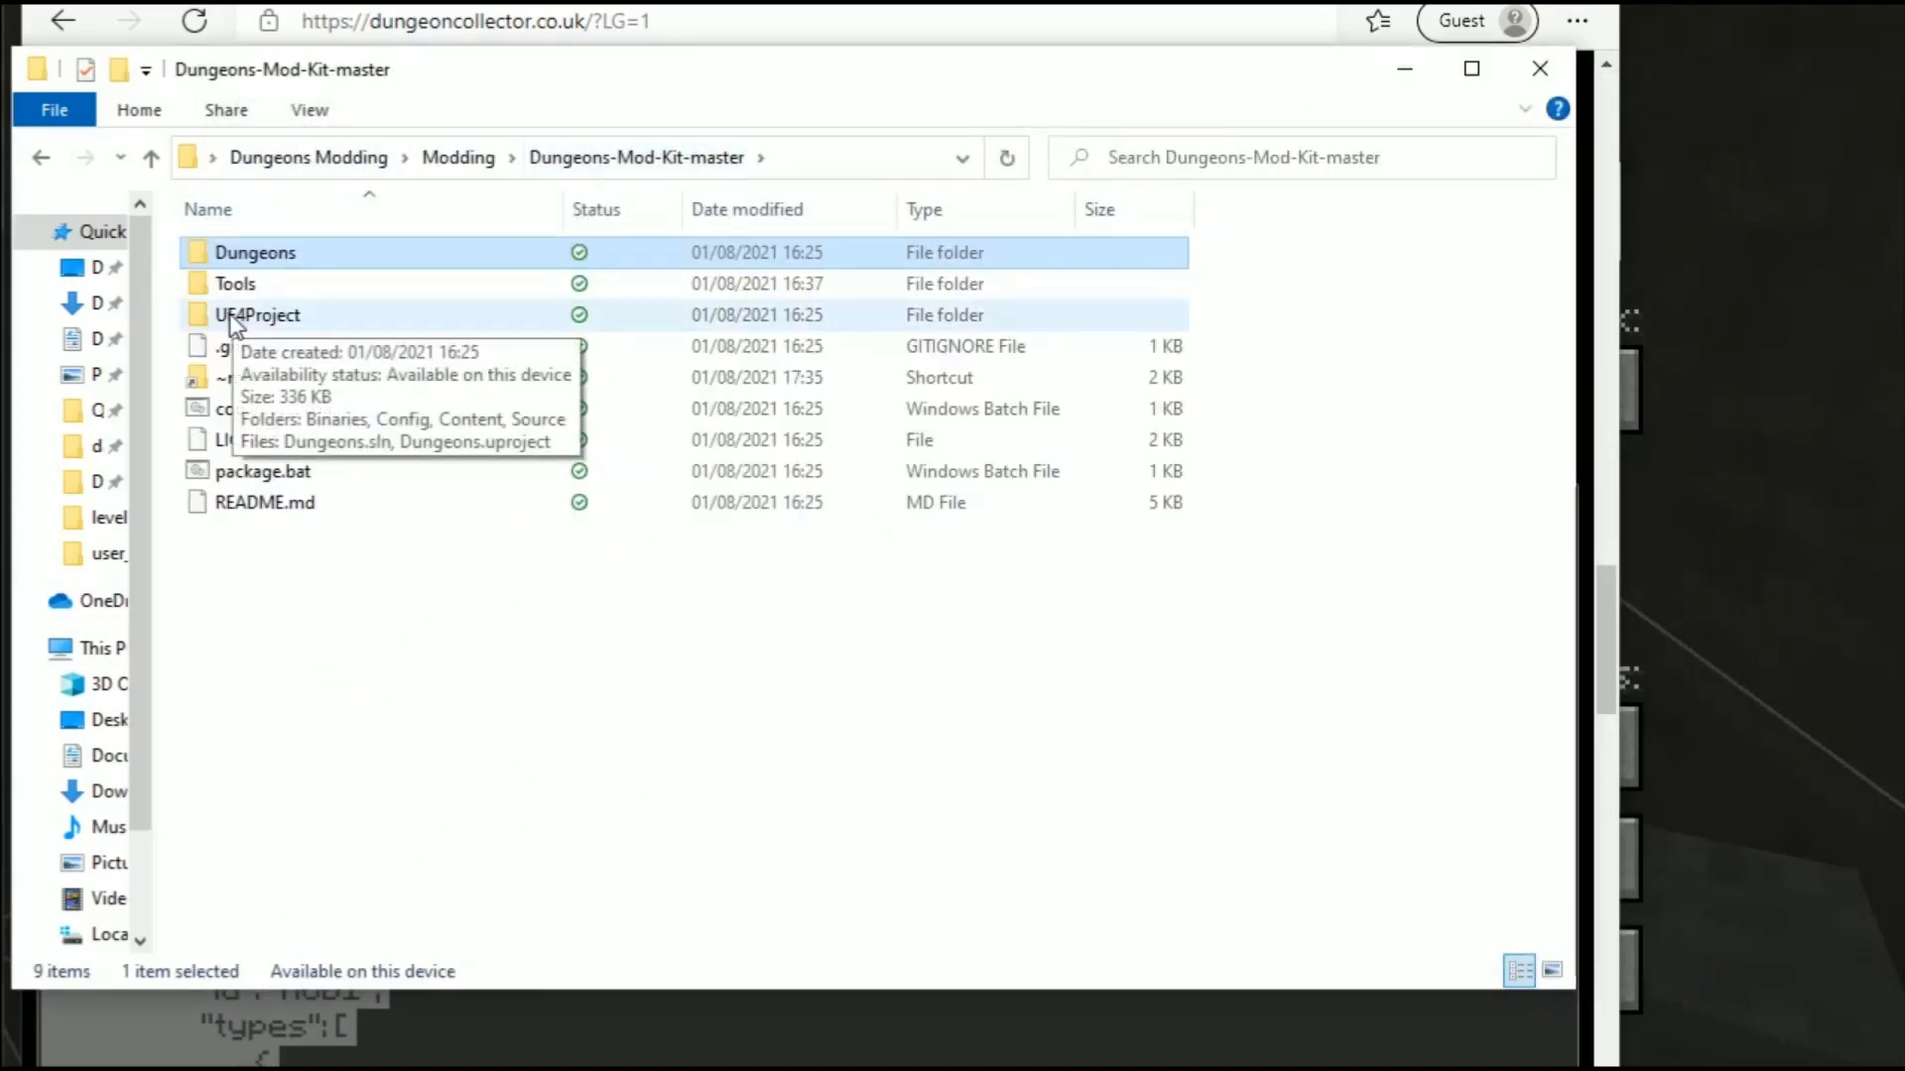
pyautogui.doubleClick(291, 285)
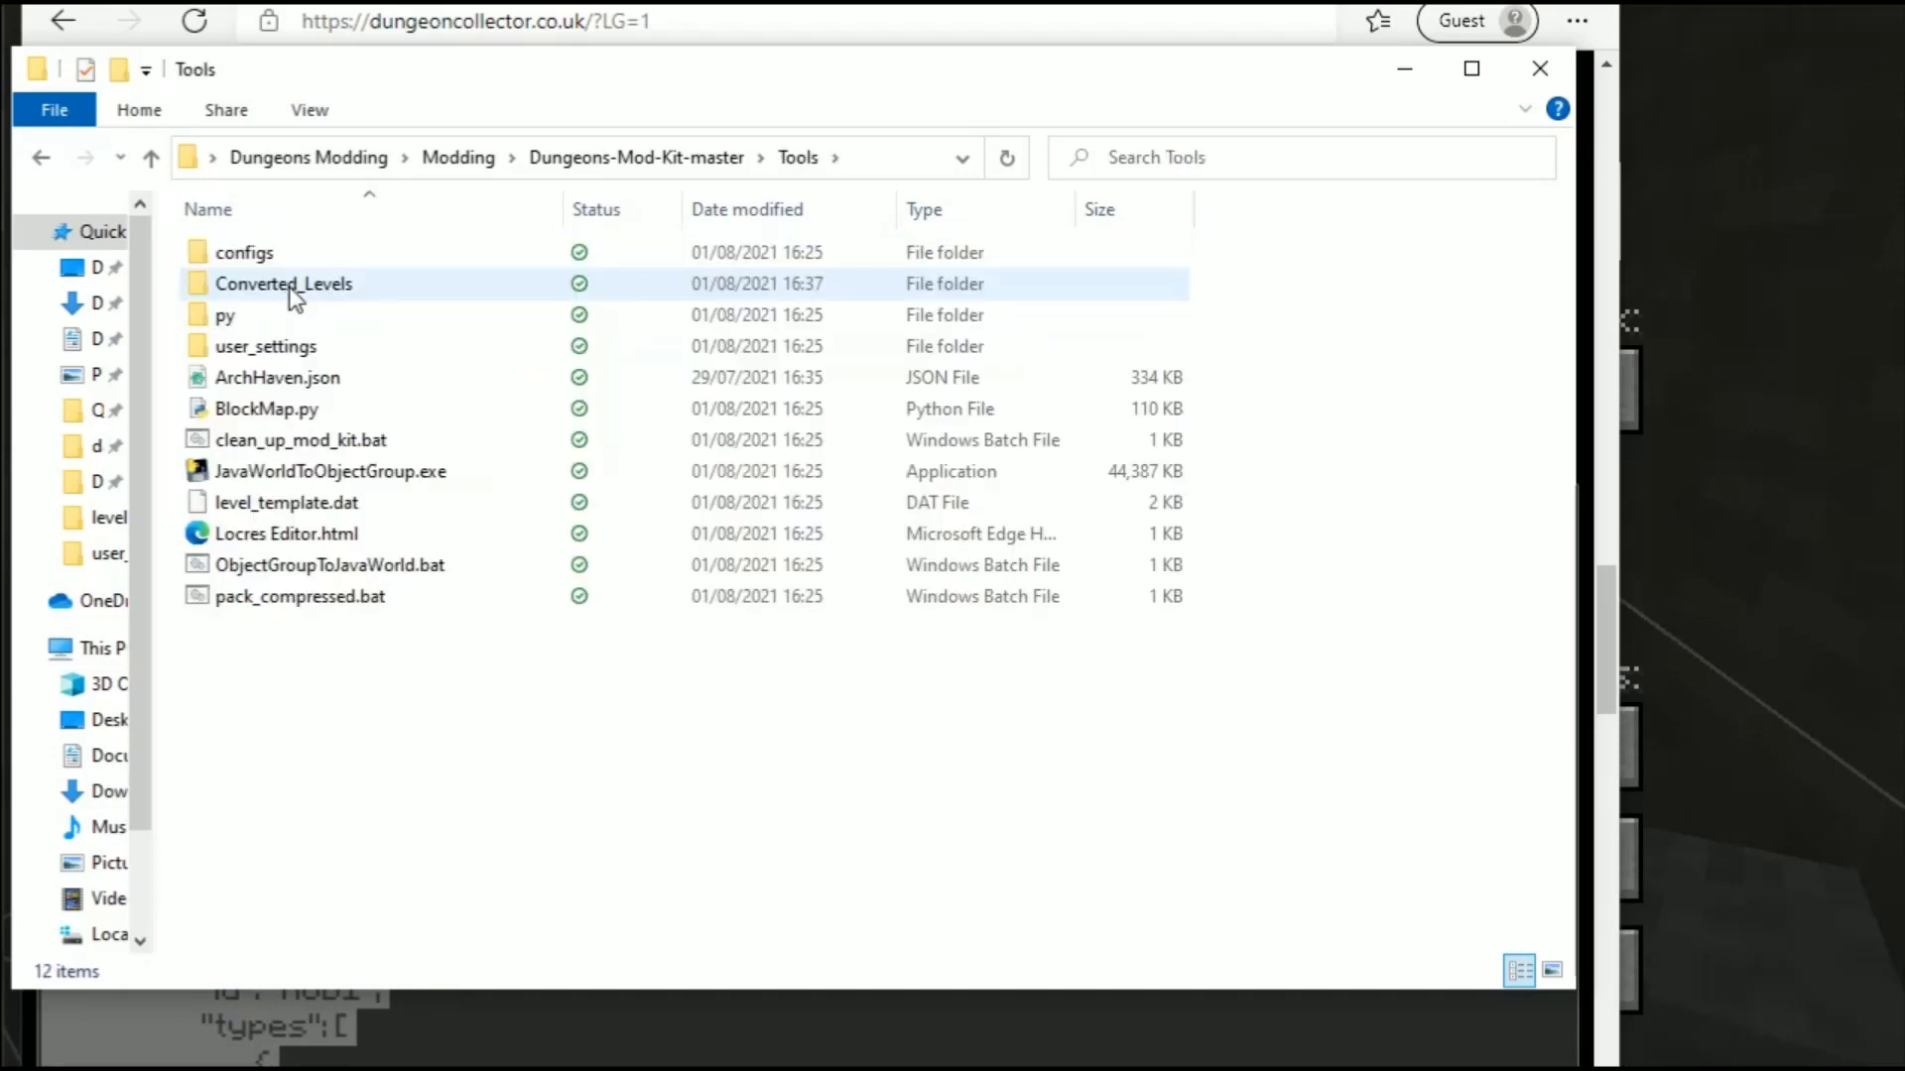
pyautogui.doubleClick(289, 260)
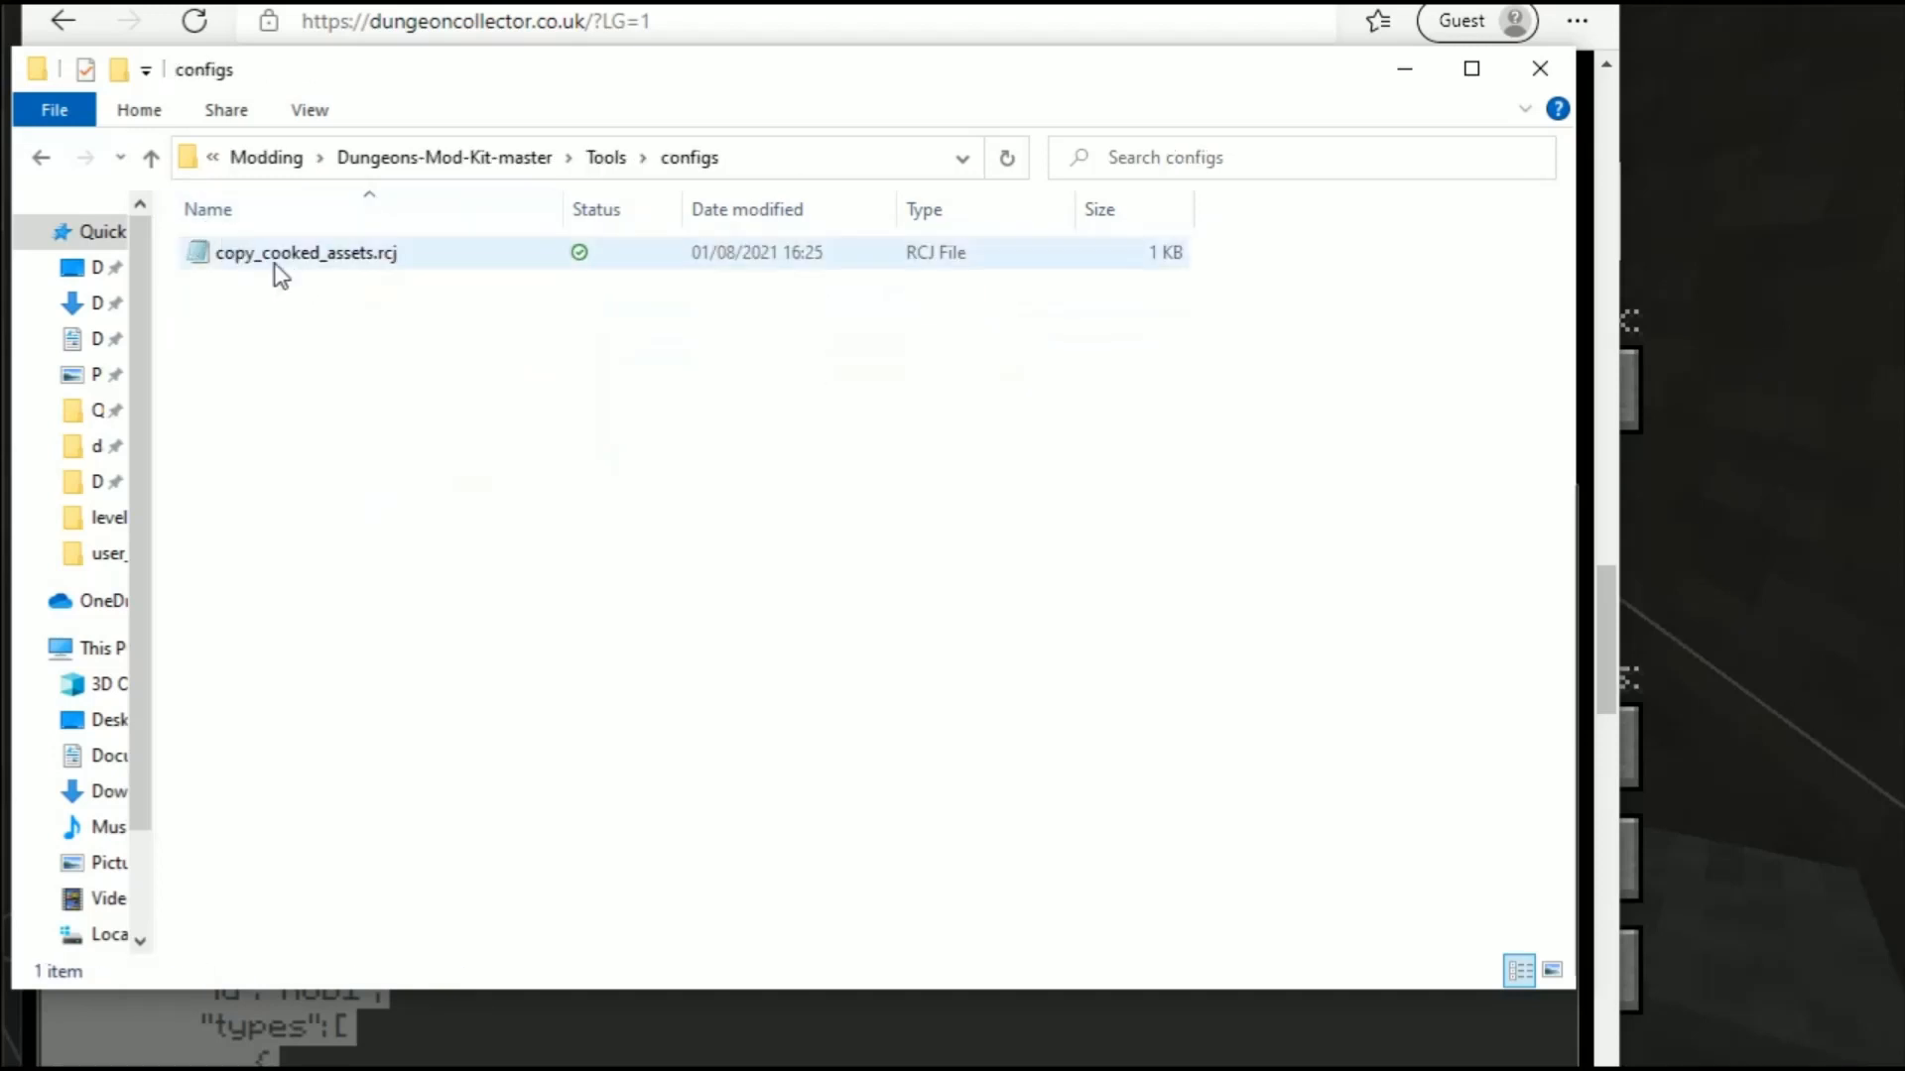
pyautogui.doubleClick(281, 262)
pyautogui.click(1711, 84)
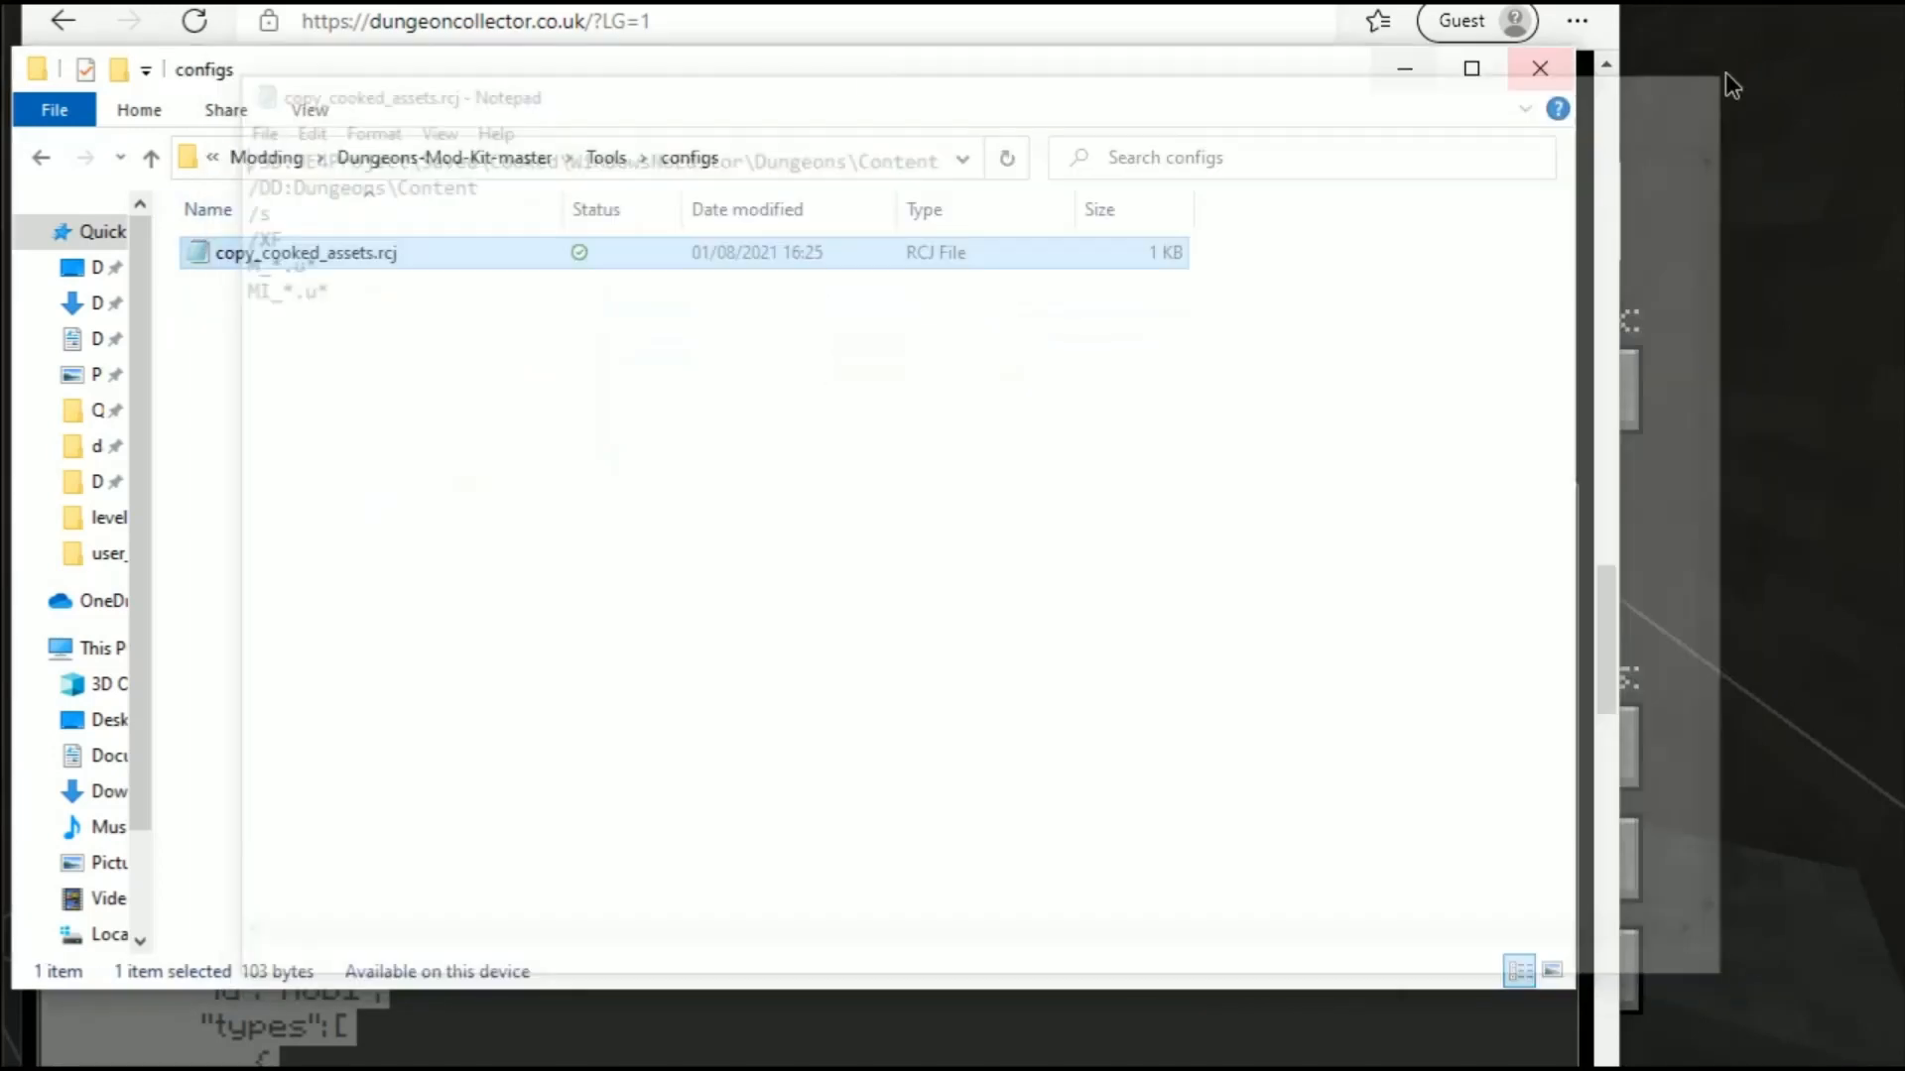
# Step: In Tools\user_settings, review the paths stored in editor_directory.txt and package_output.txt, closing each file
pyautogui.click(610, 158)
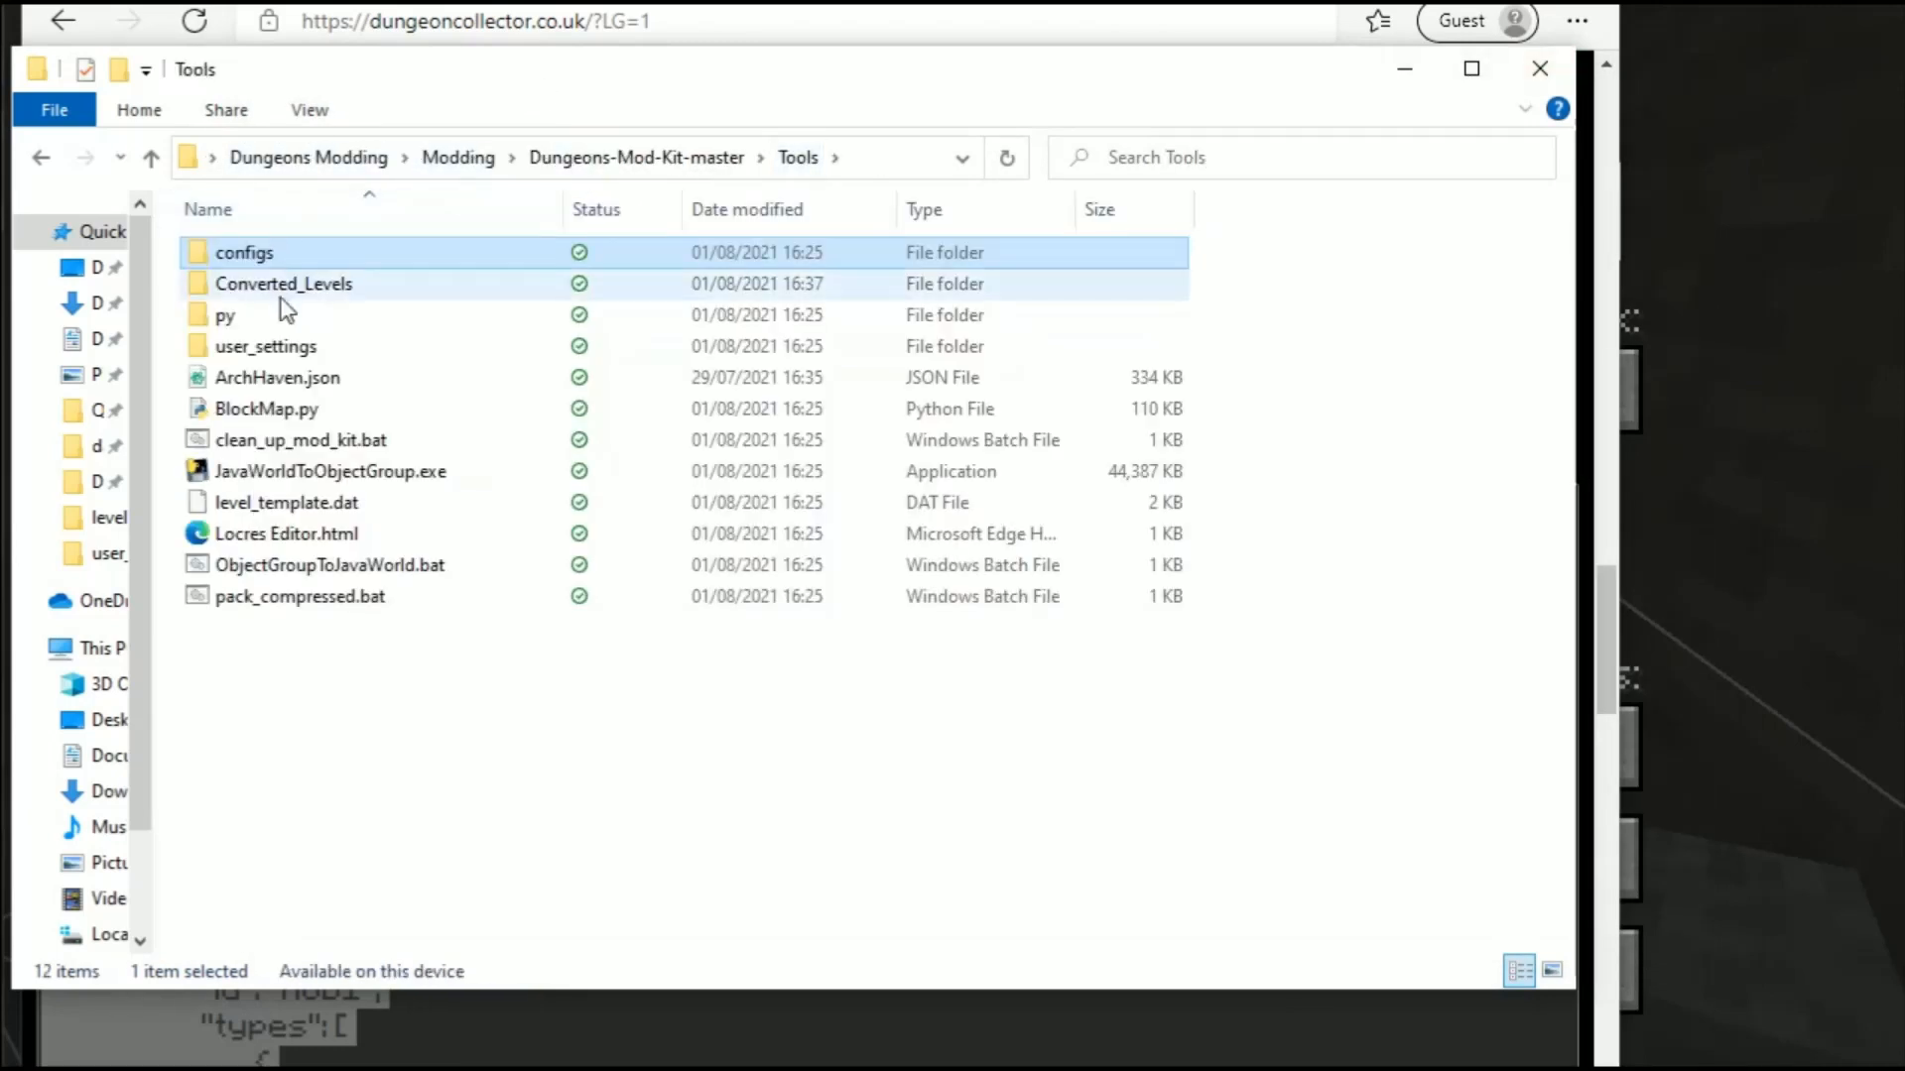
pyautogui.doubleClick(272, 342)
pyautogui.doubleClick(323, 260)
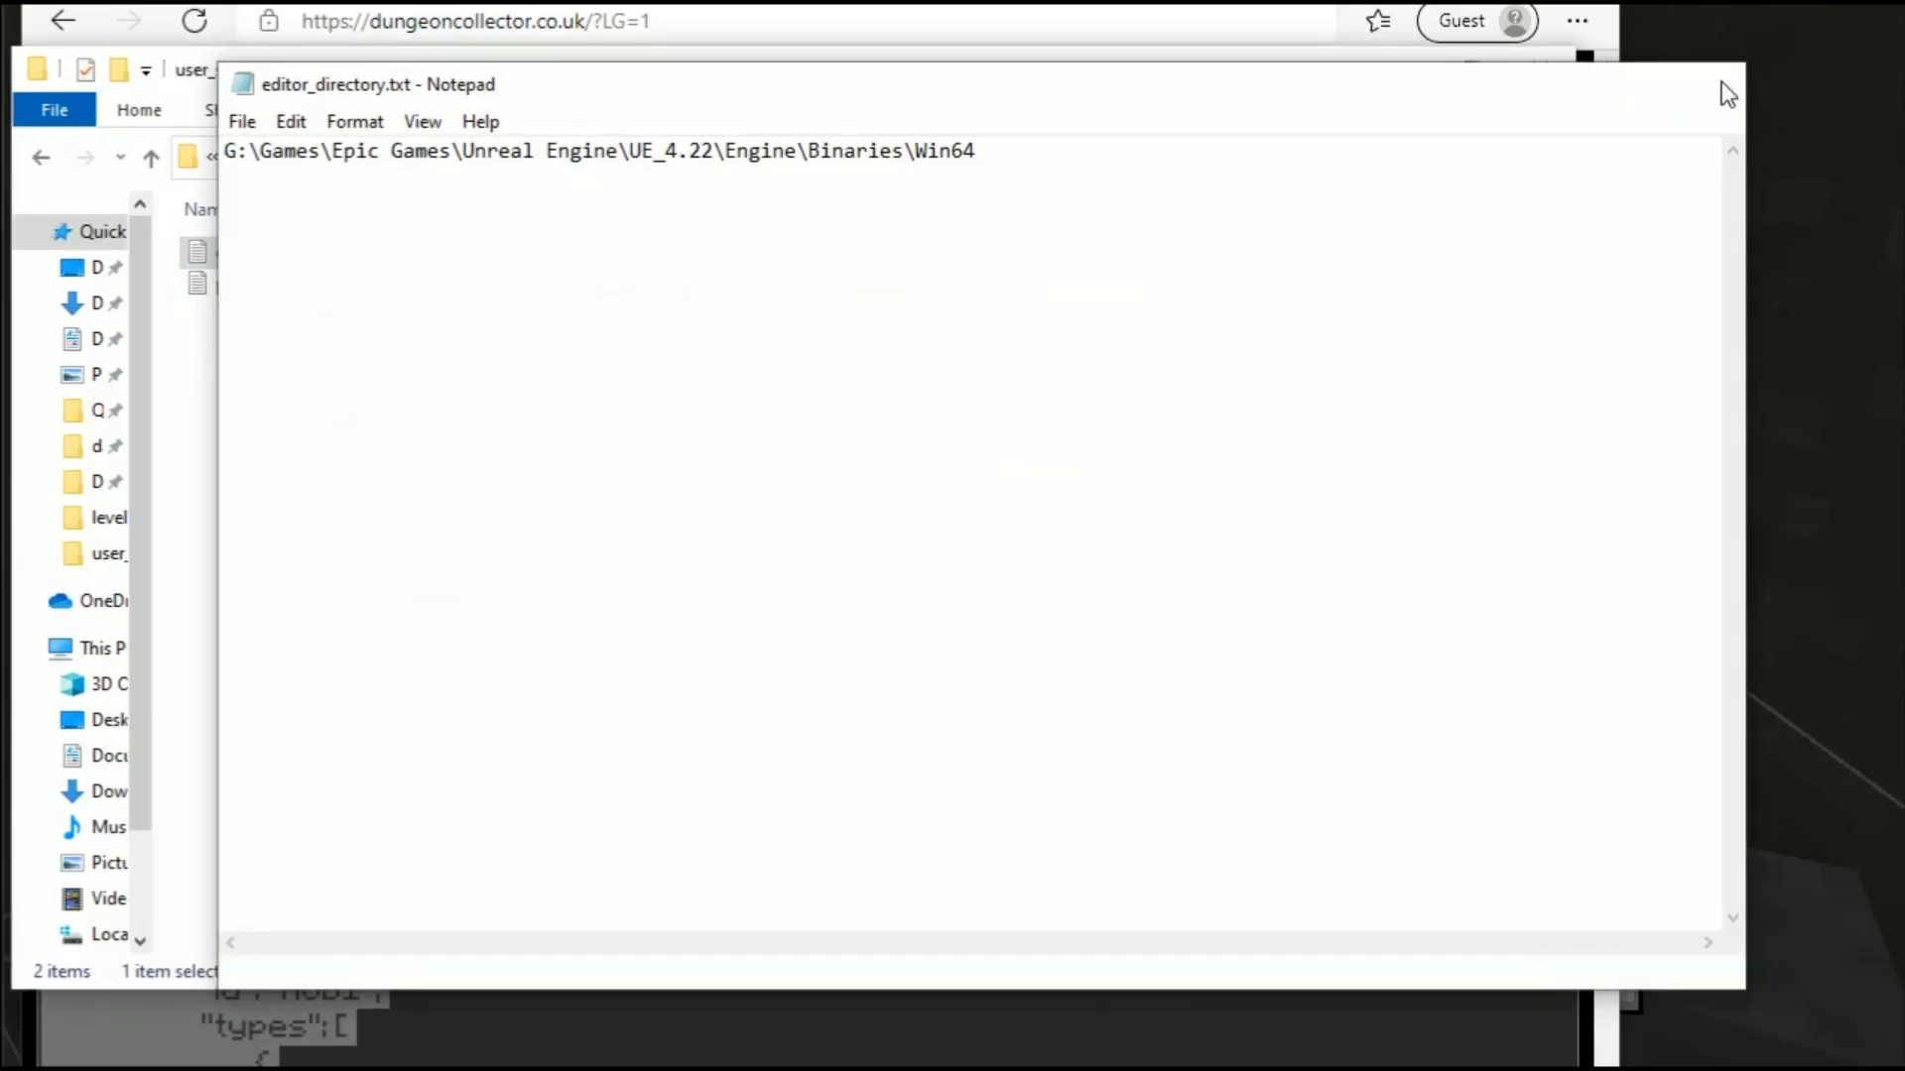
pyautogui.click(1723, 83)
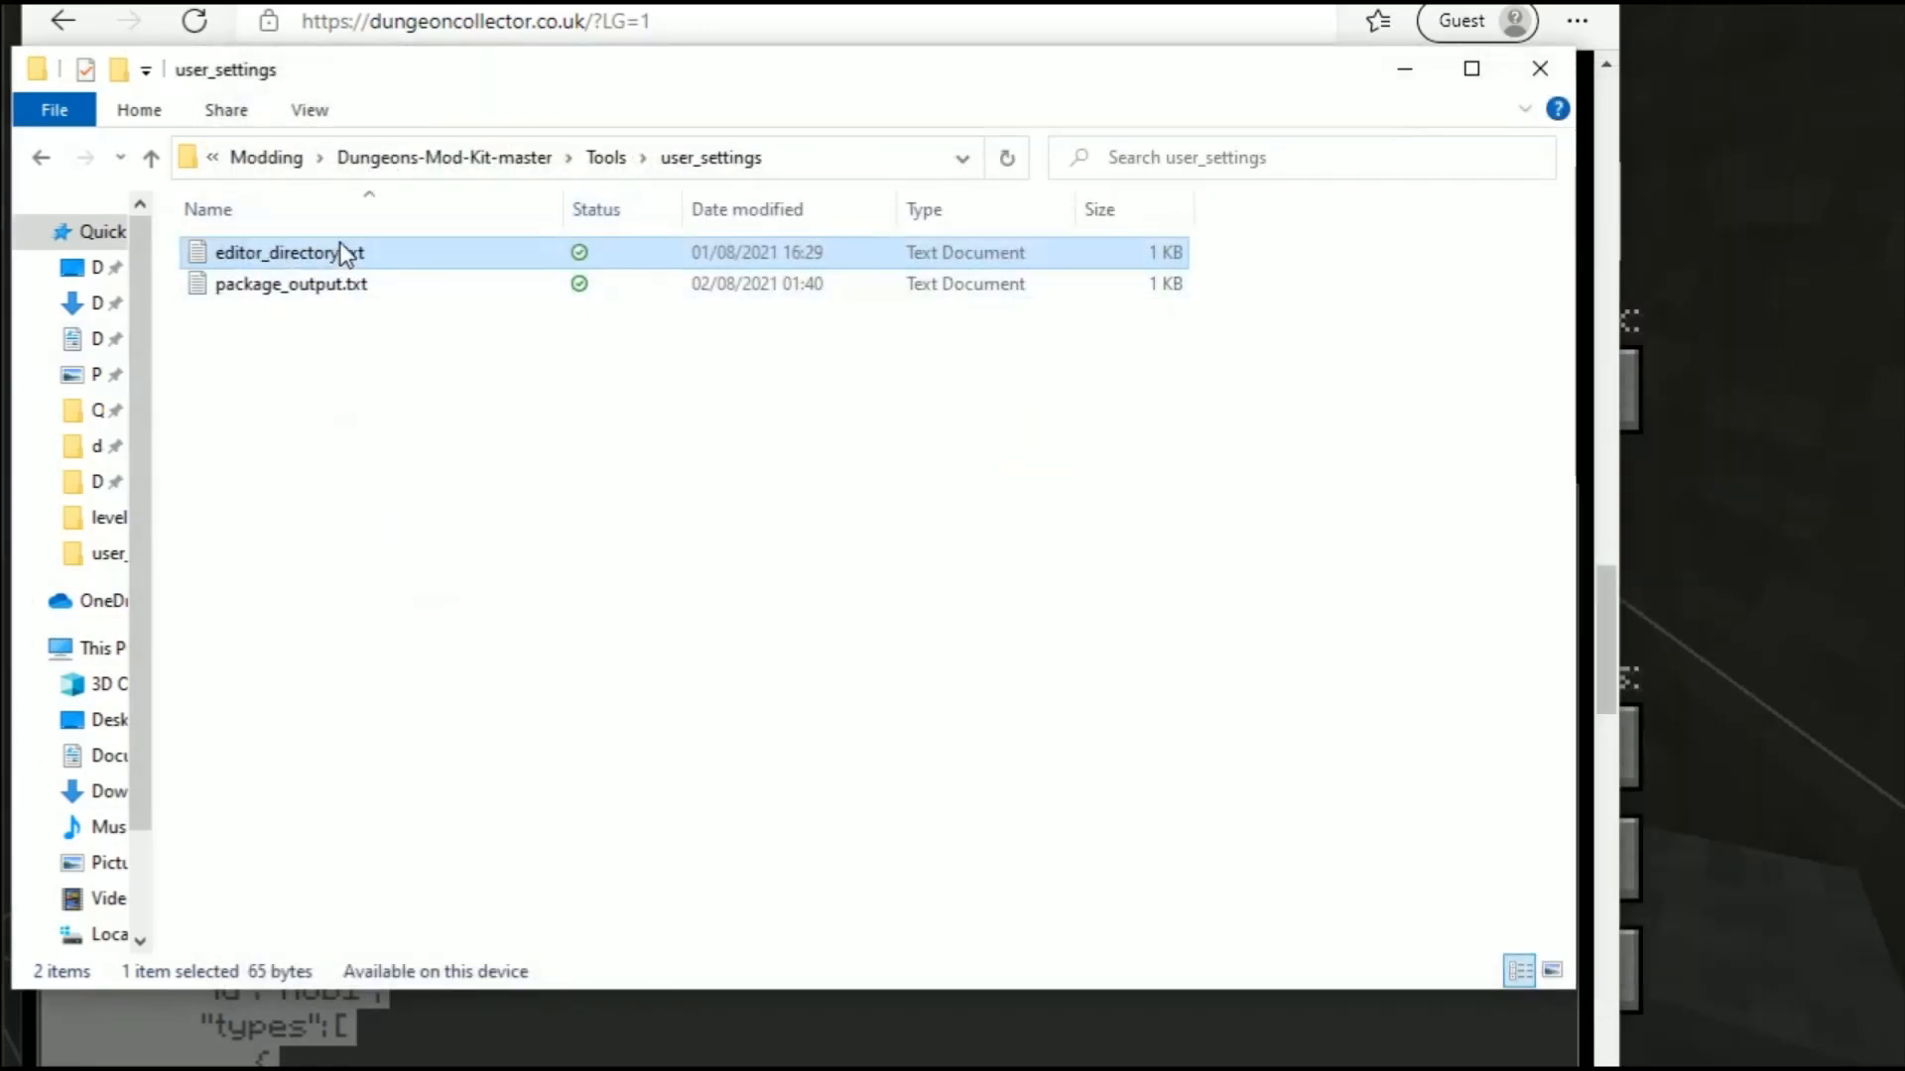
pyautogui.doubleClick(289, 293)
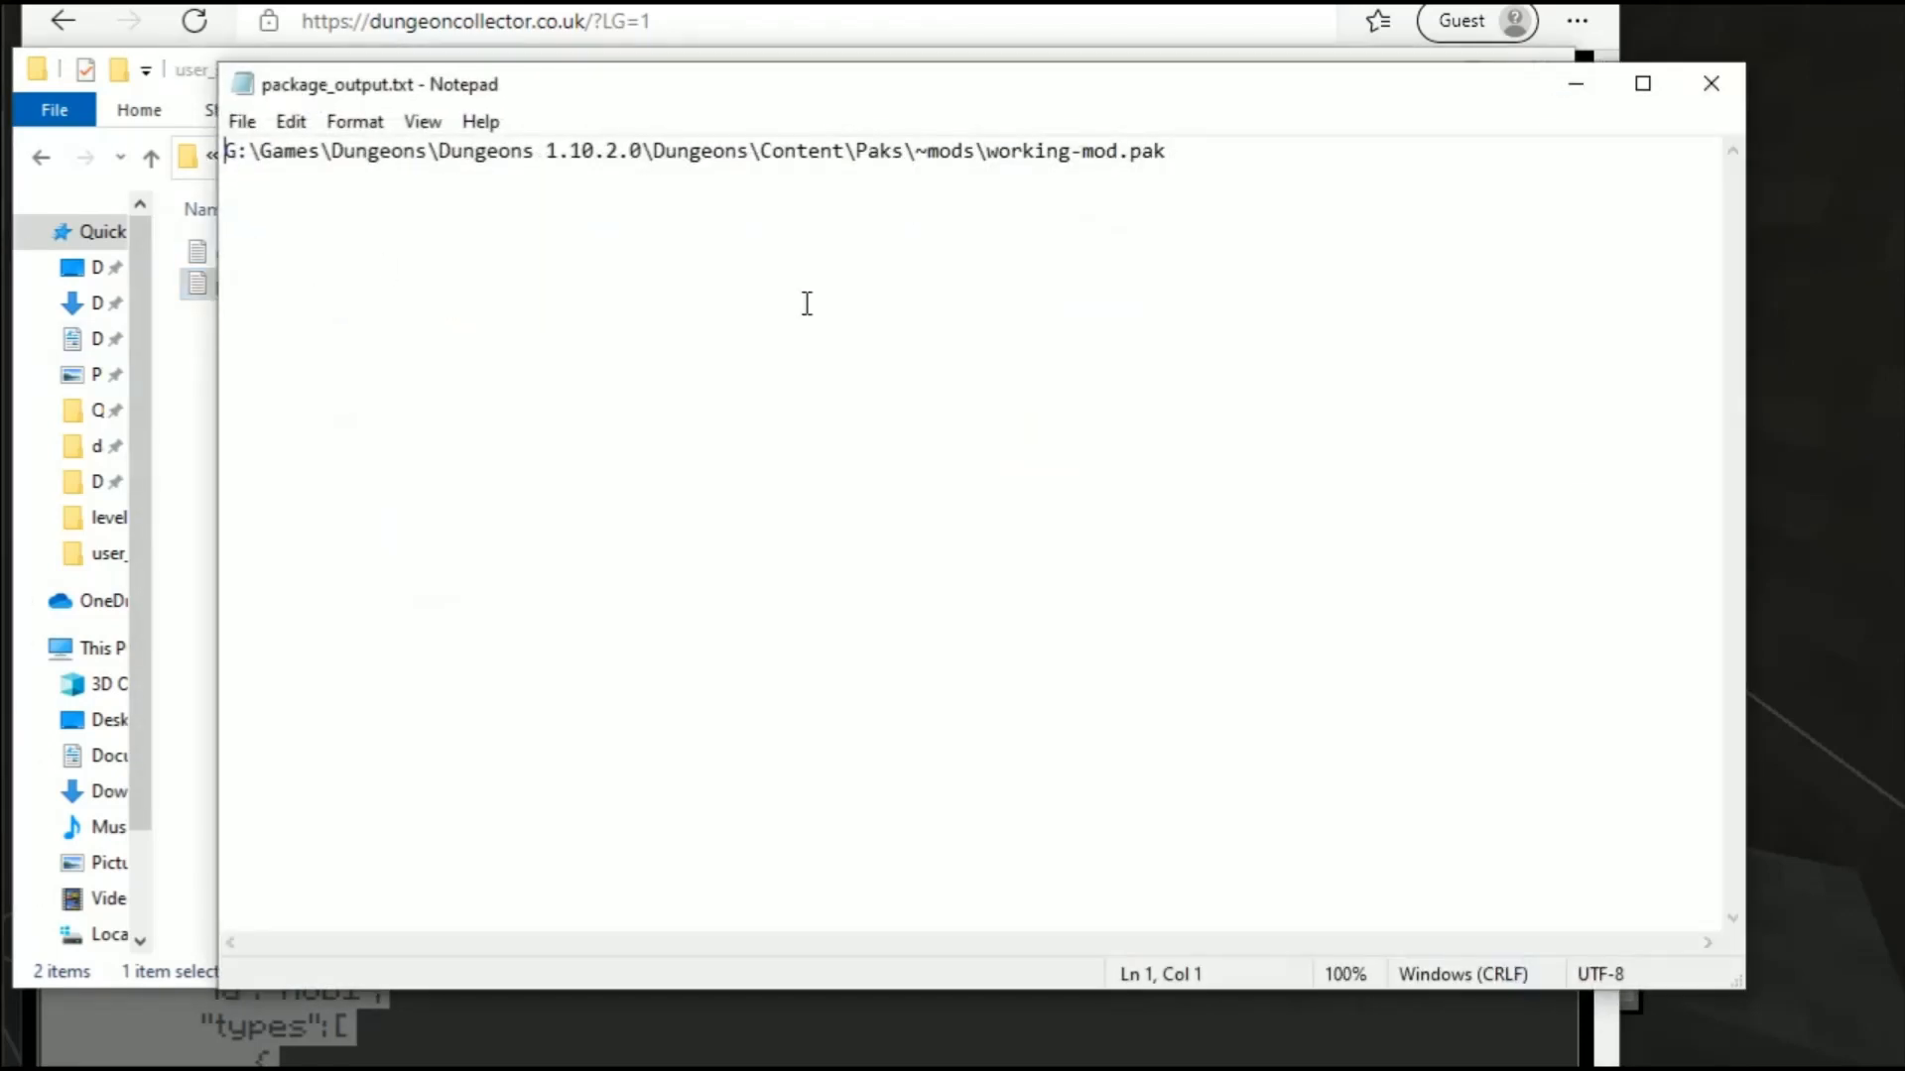
pyautogui.moveTo(987, 154); pyautogui.dragTo(898, 160)
pyautogui.moveTo(227, 151); pyautogui.dragTo(914, 154)
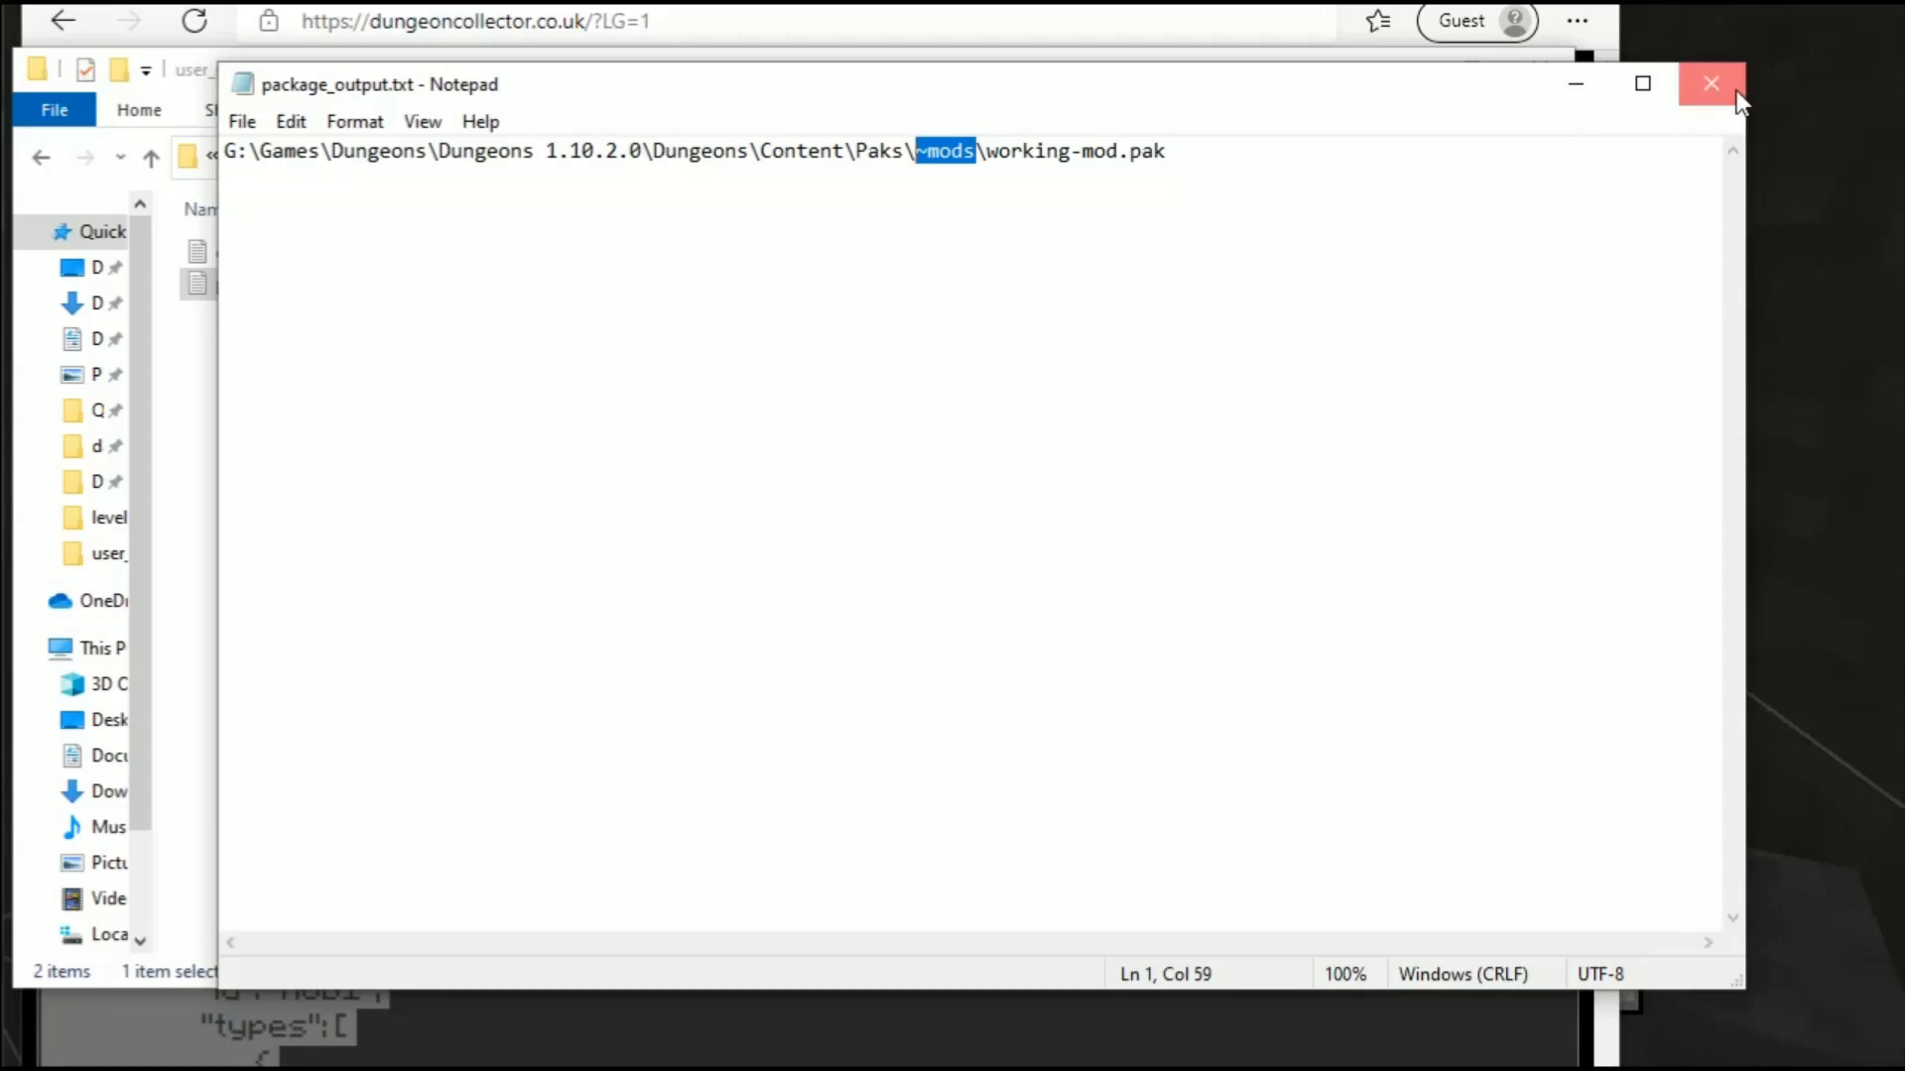
pyautogui.click(1712, 84)
pyautogui.click(1163, 474)
# Step: Return to the Dungeons-Mod-Kit-master folder and run package.bat to package the mod
pyautogui.click(619, 161)
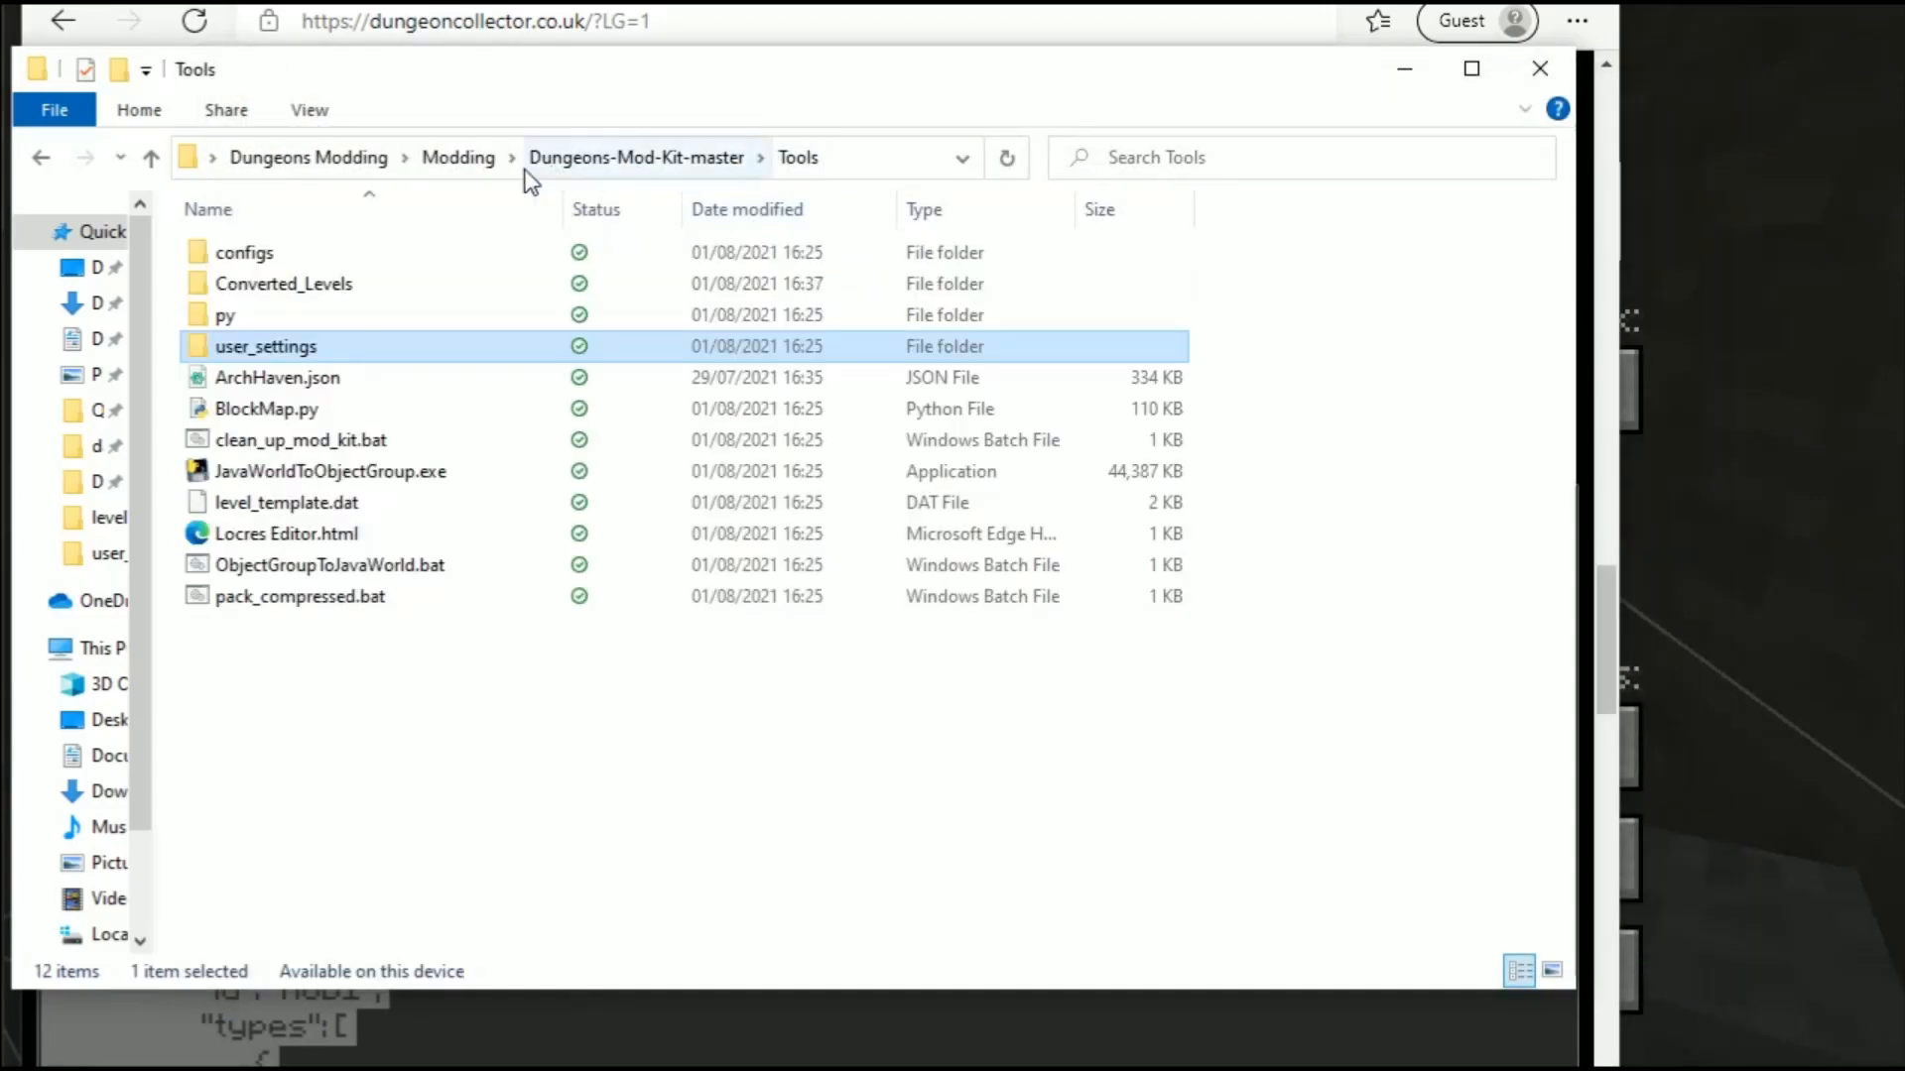
pyautogui.click(619, 161)
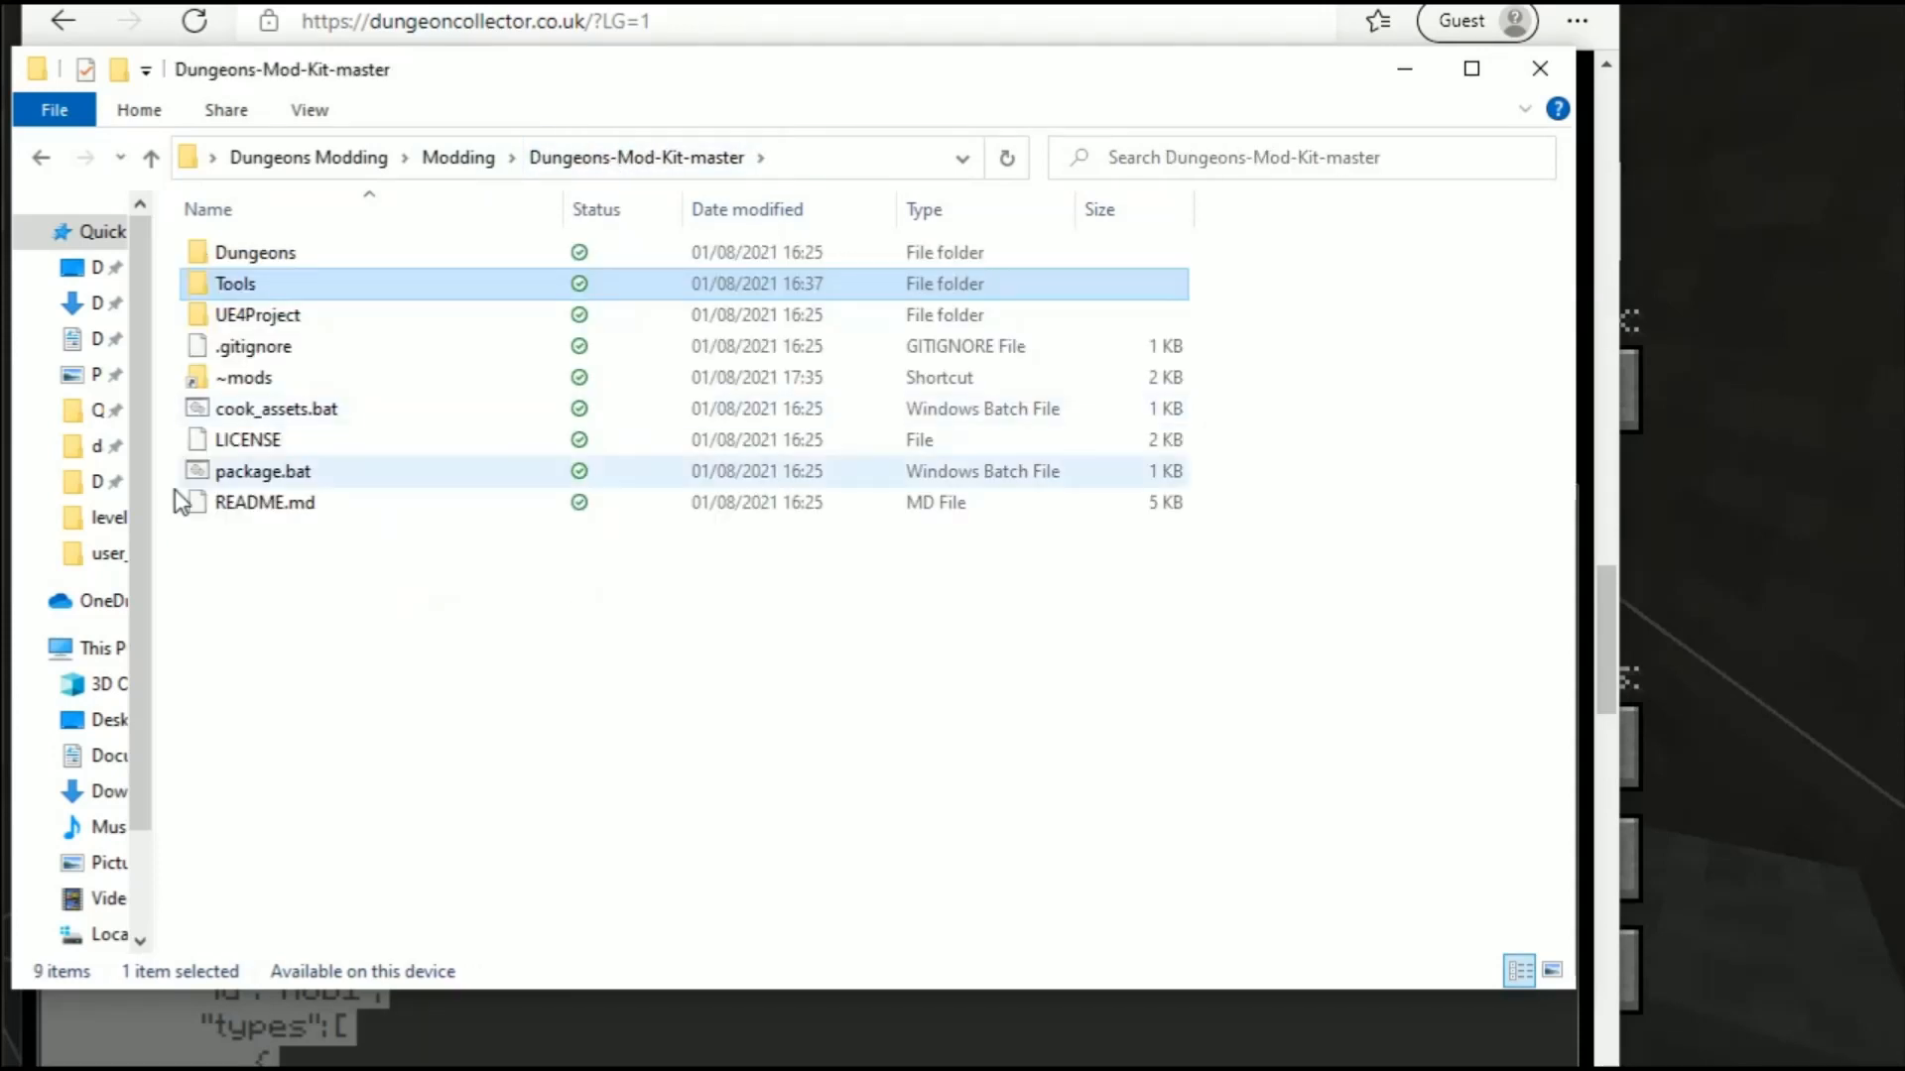
pyautogui.click(238, 474)
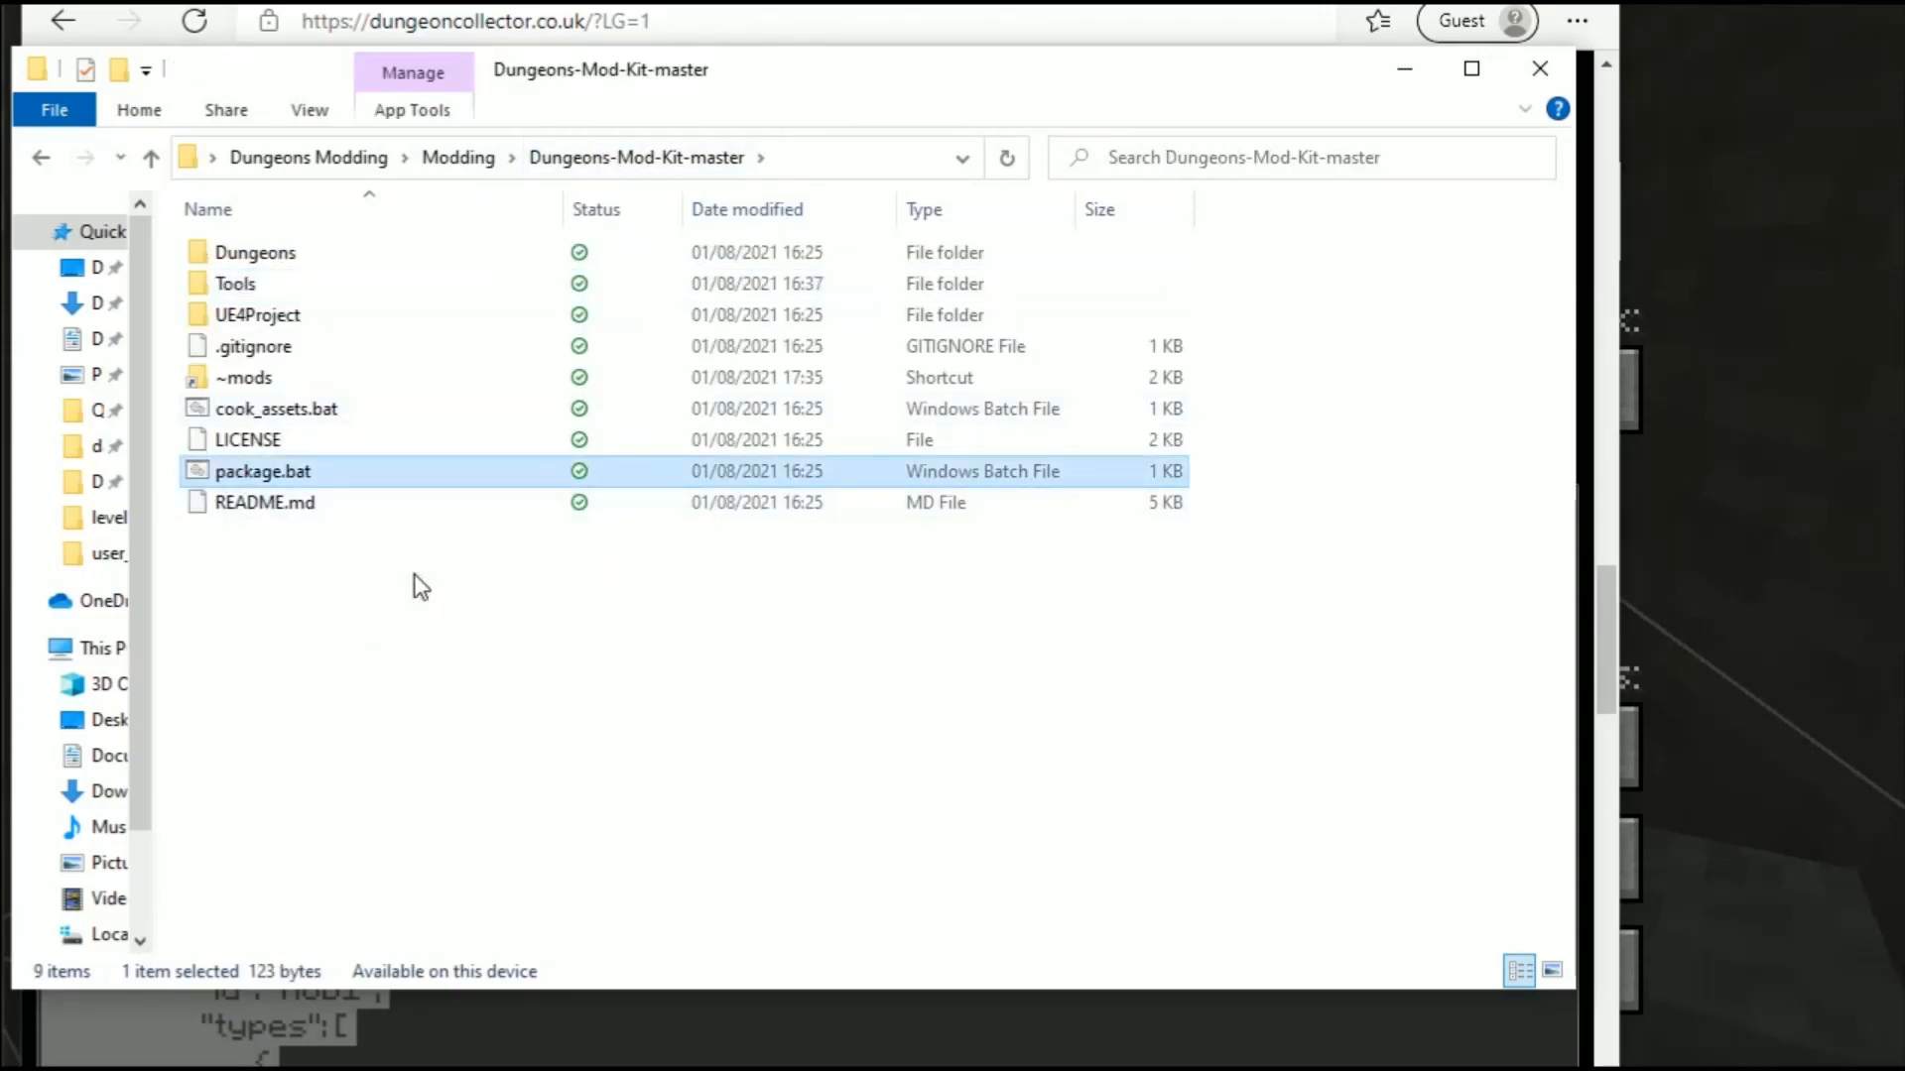
pyautogui.doubleClick(206, 472)
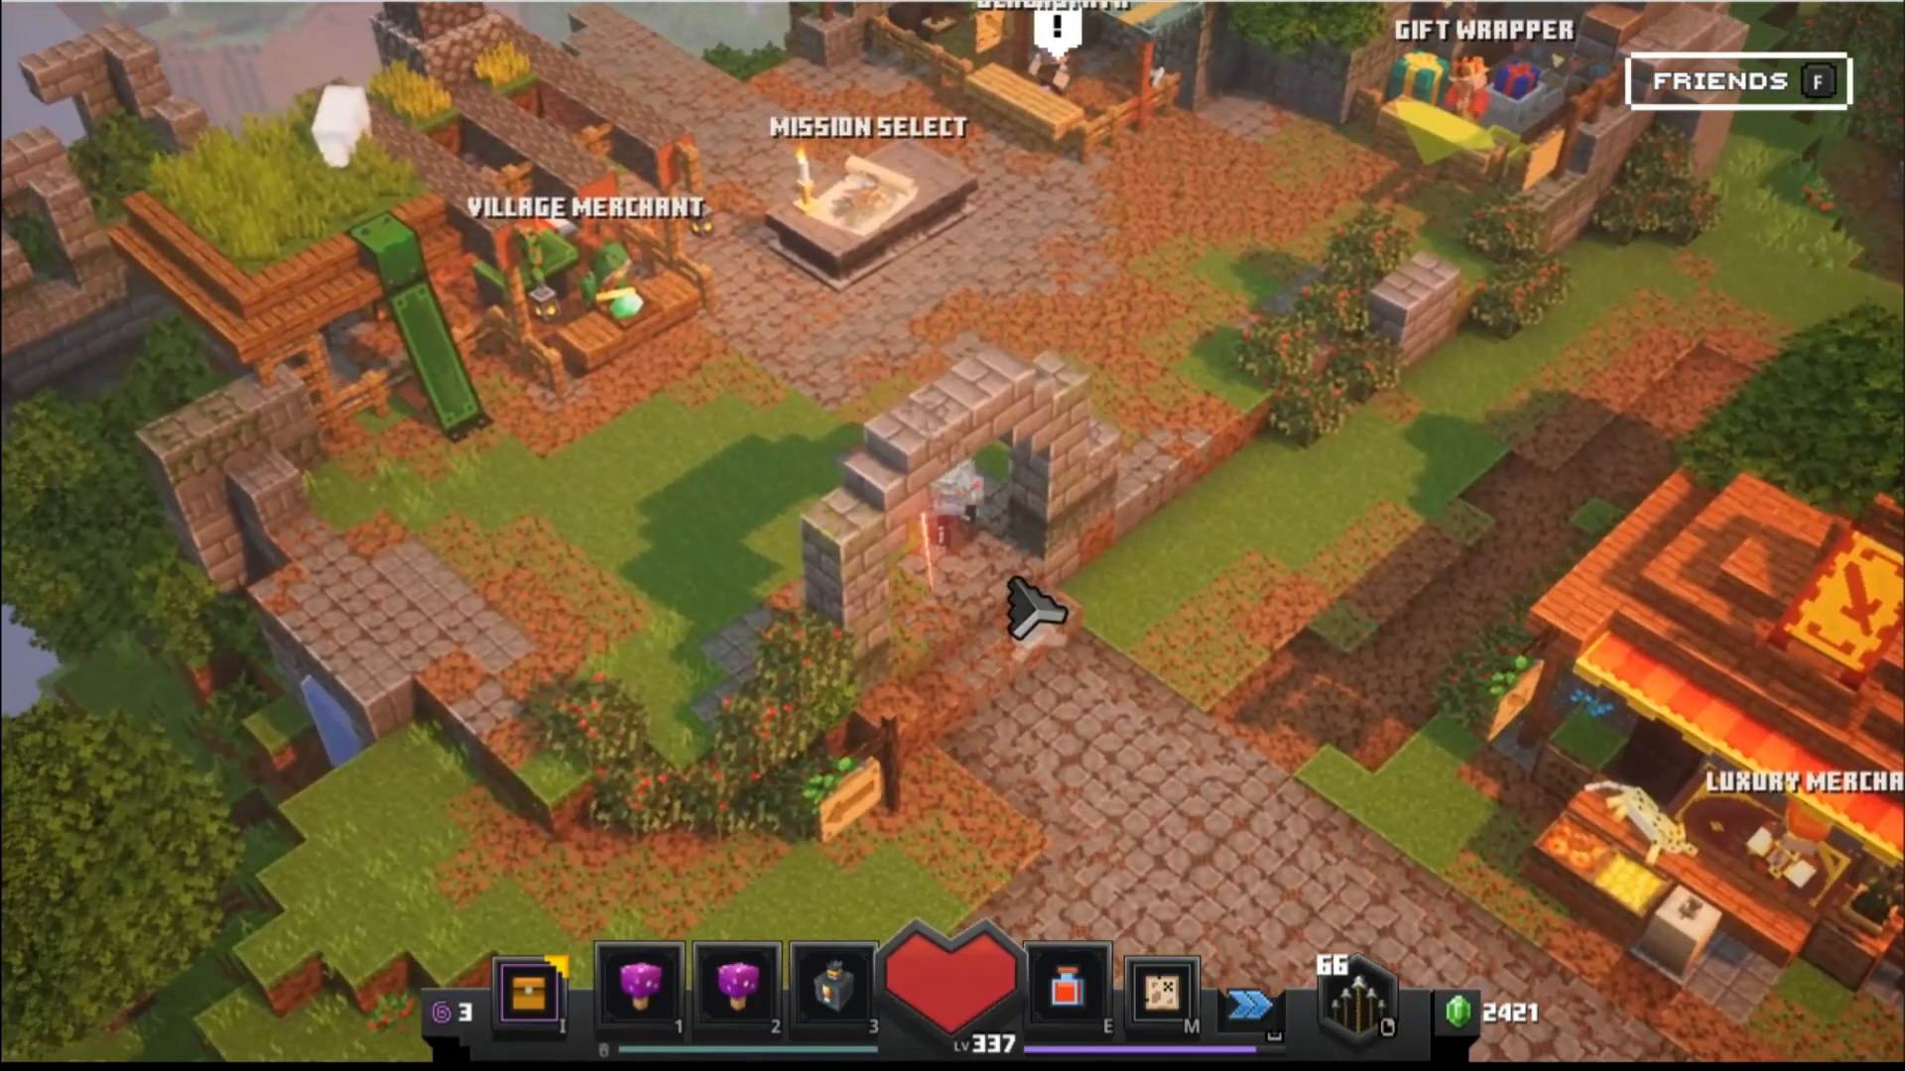
# Step: Switch to Minecraft Dungeons, open the mission map and start the Arch Haven secret mission at Default VII
pyautogui.click(889, 396)
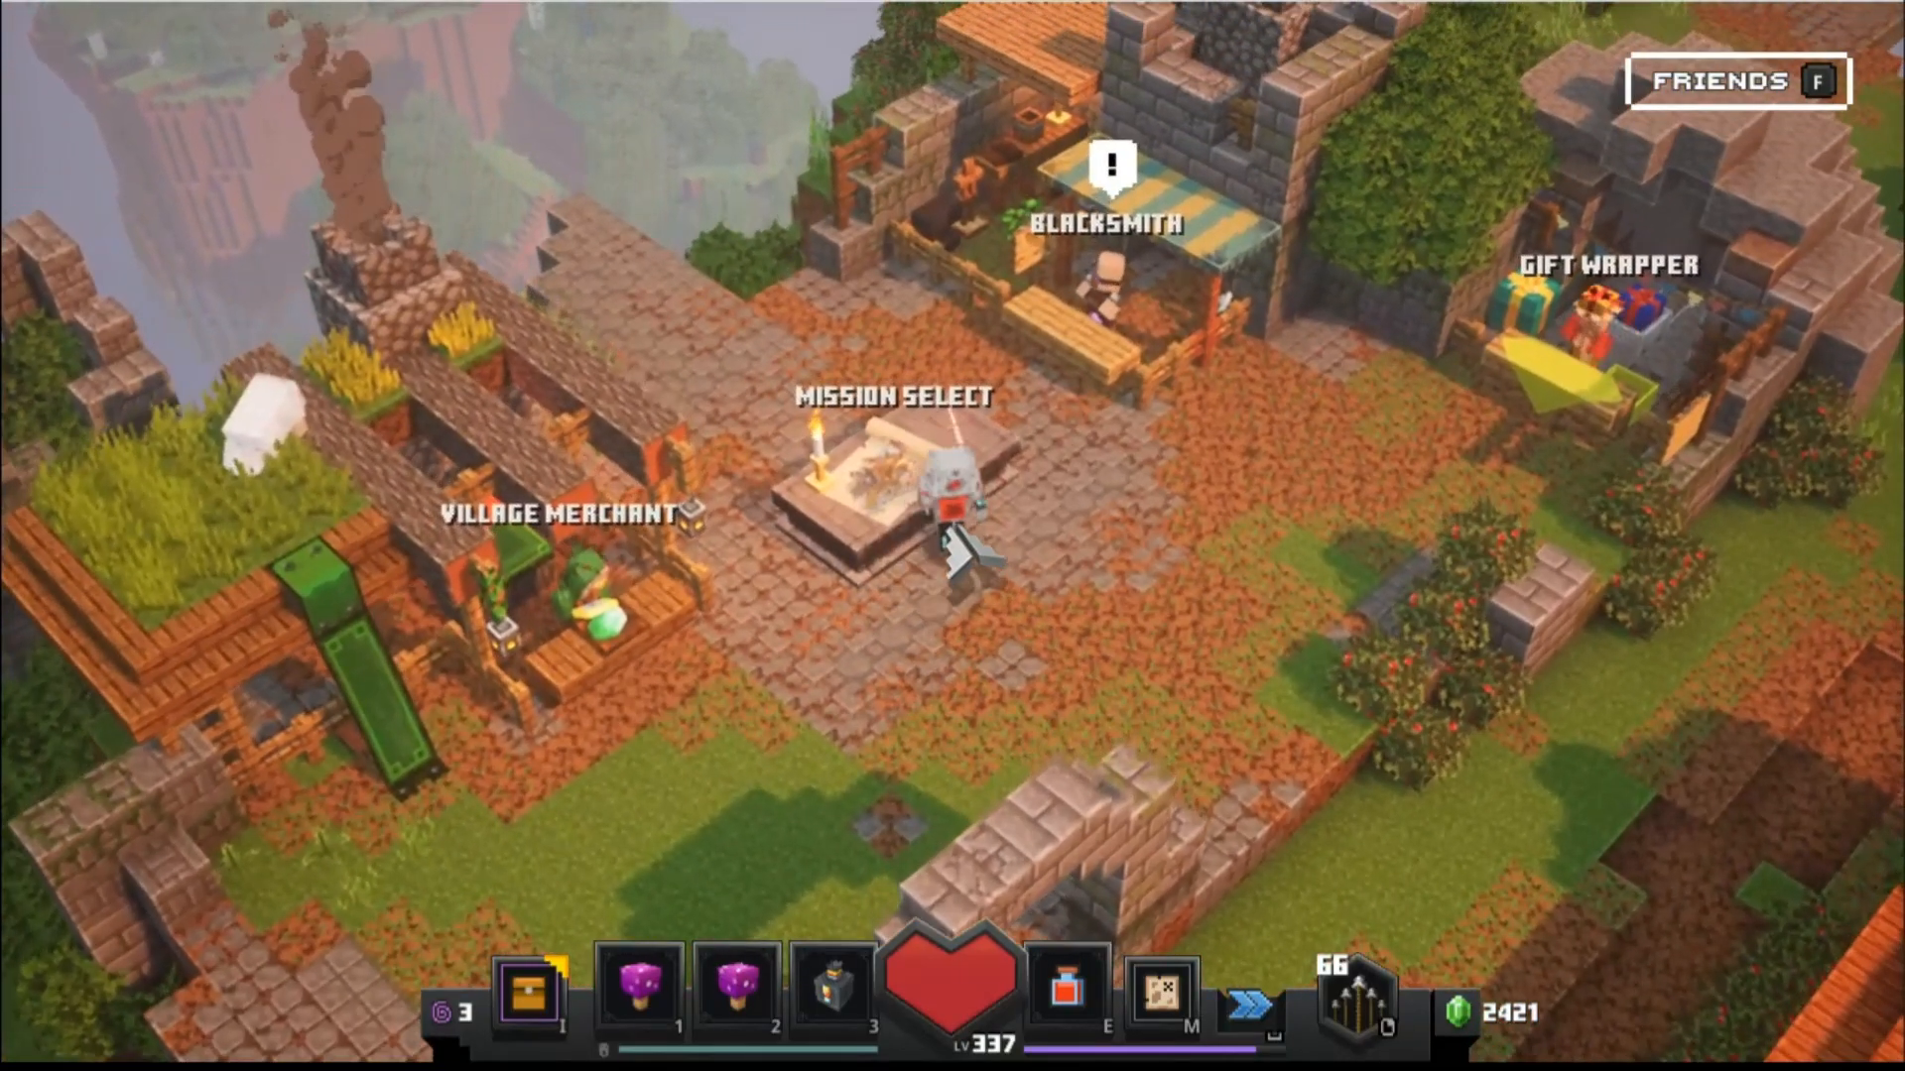
pyautogui.click(861, 508)
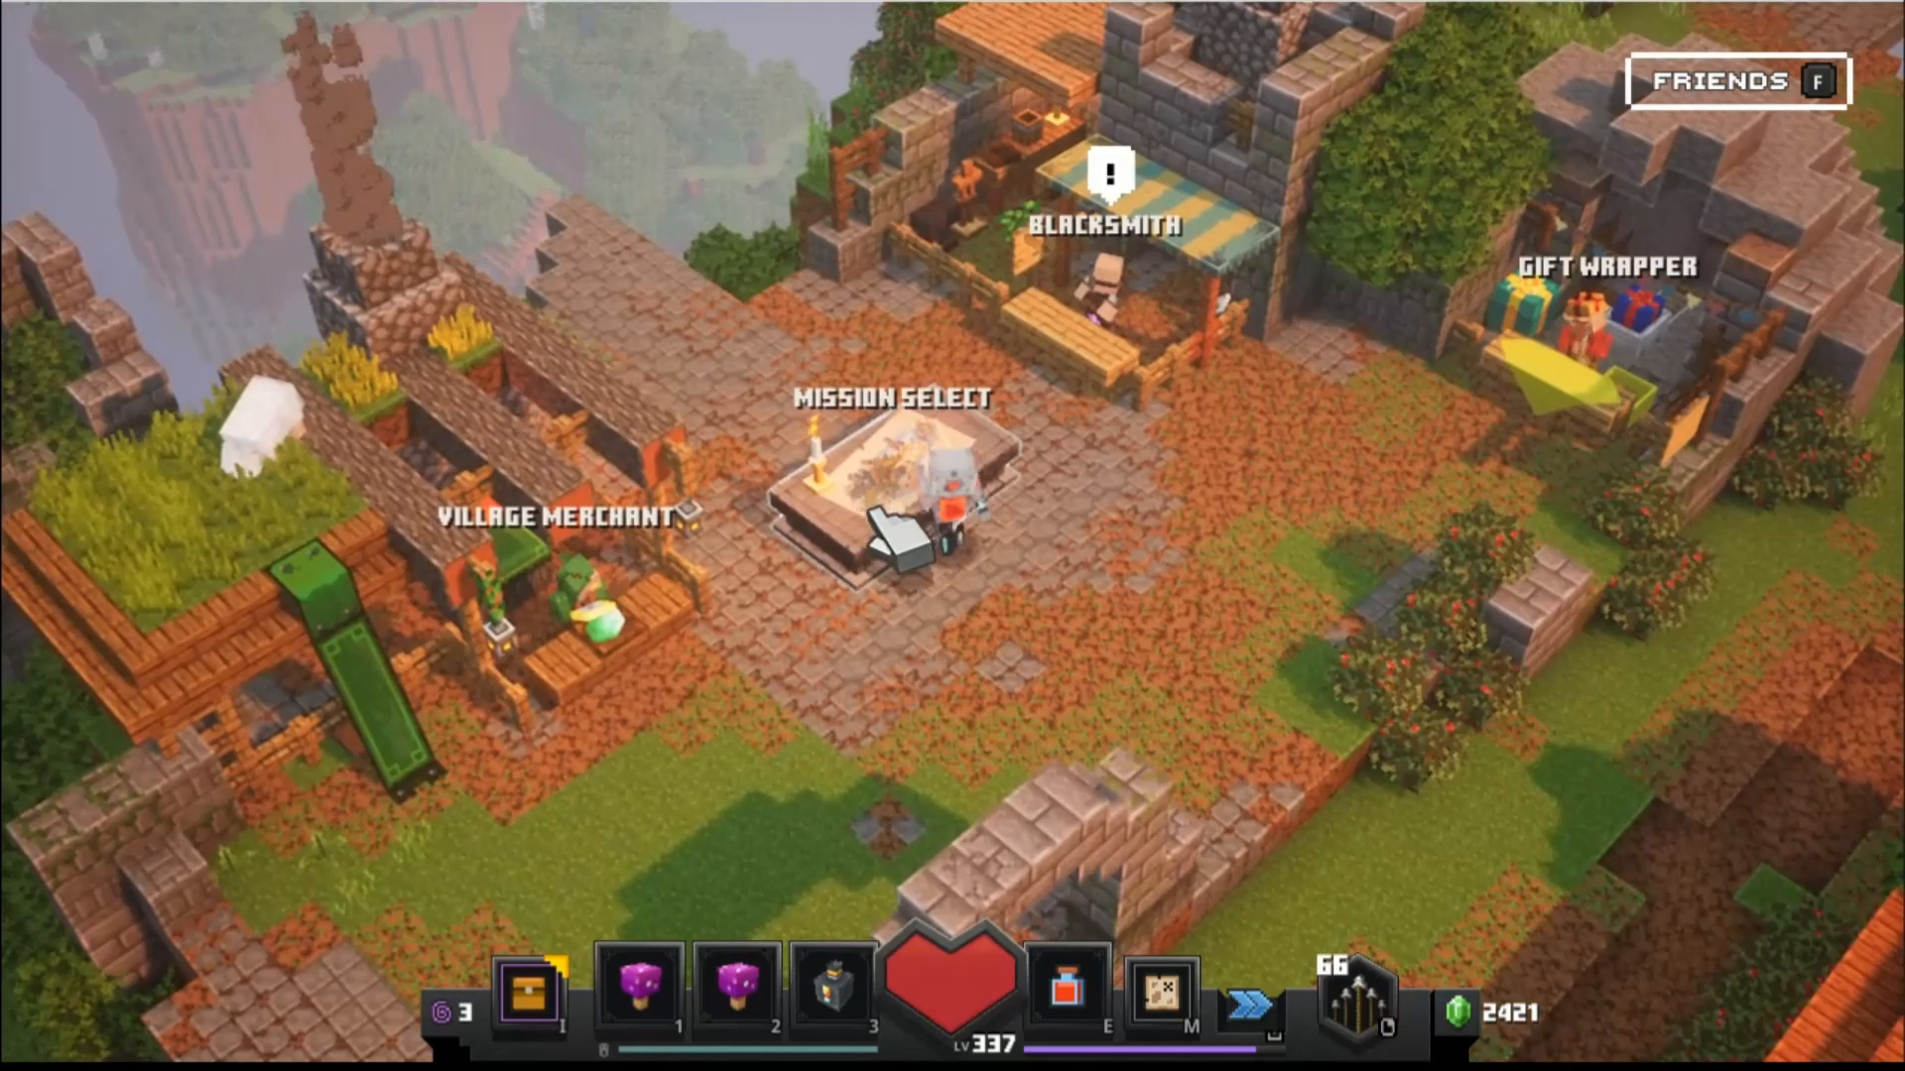
pyautogui.moveTo(1428, 706); pyautogui.dragTo(883, 319)
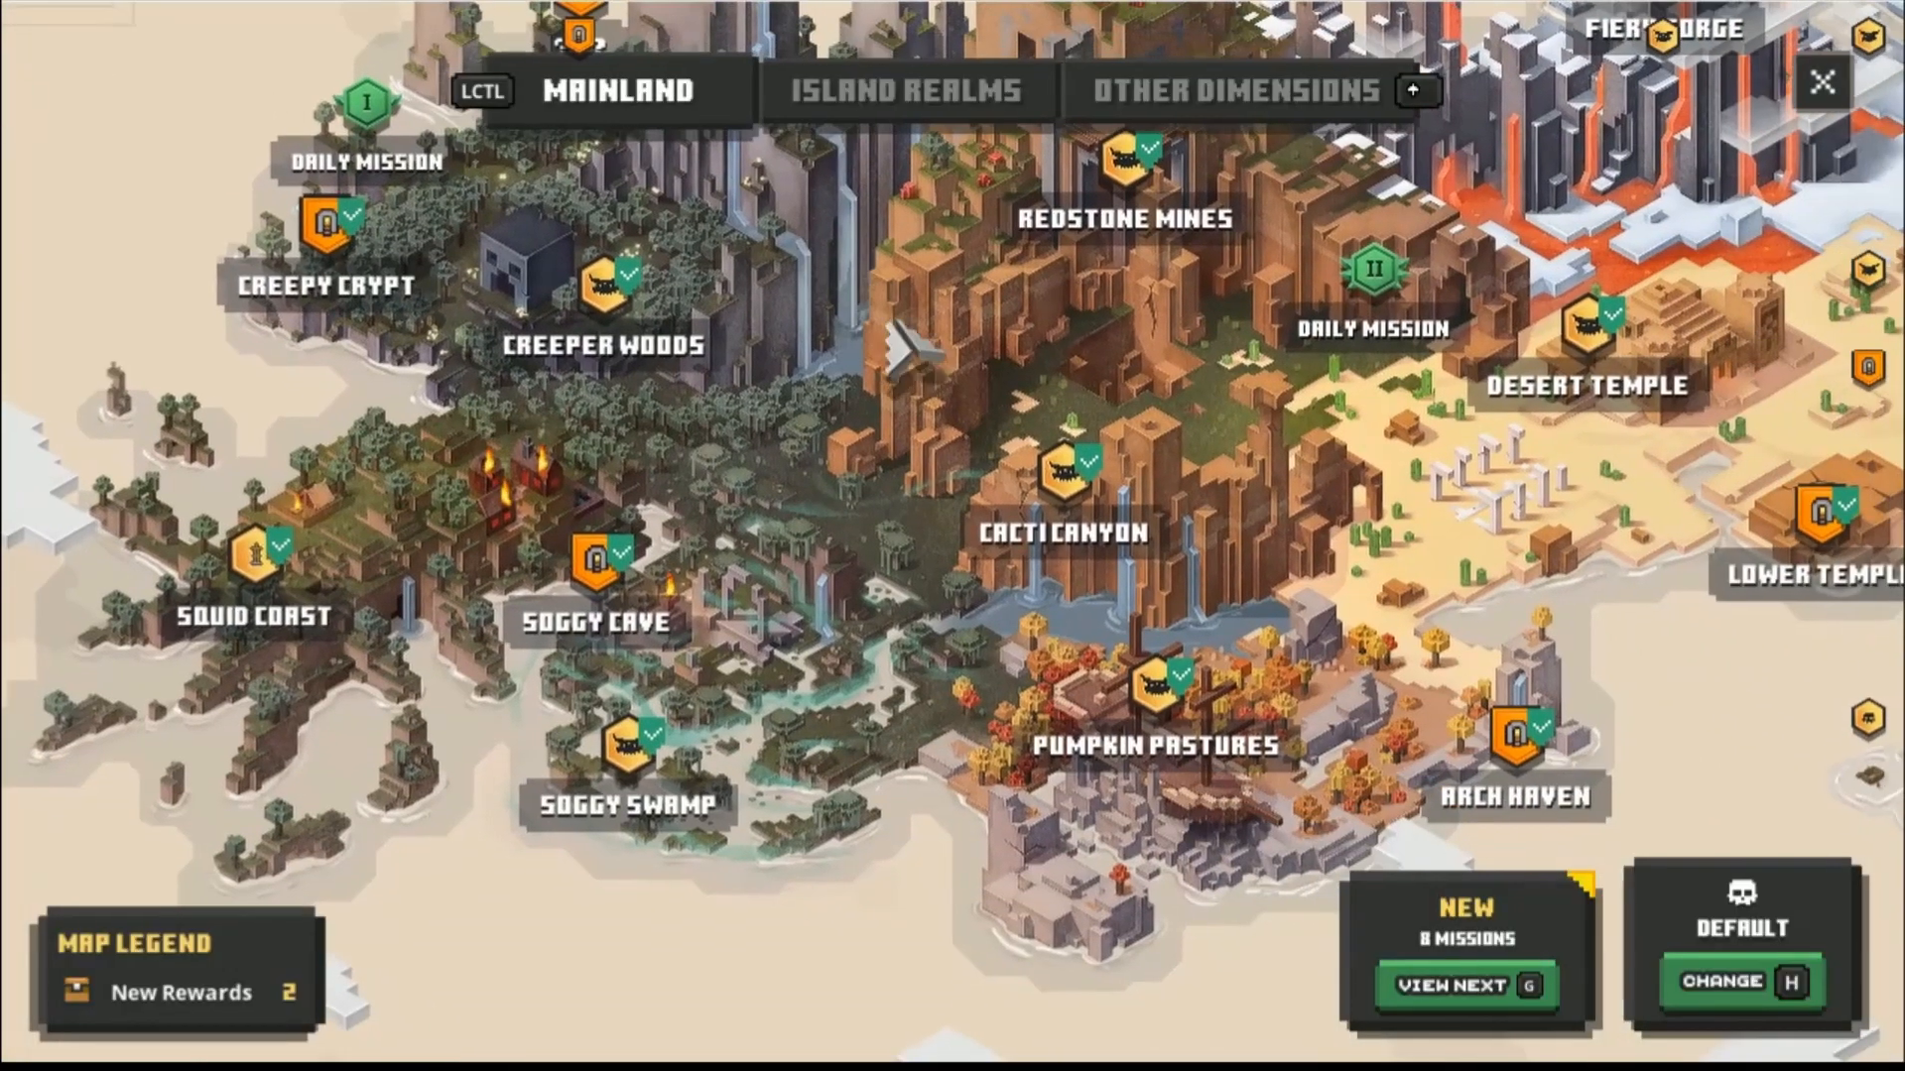
pyautogui.moveTo(1176, 571); pyautogui.dragTo(994, 524)
pyautogui.click(1324, 690)
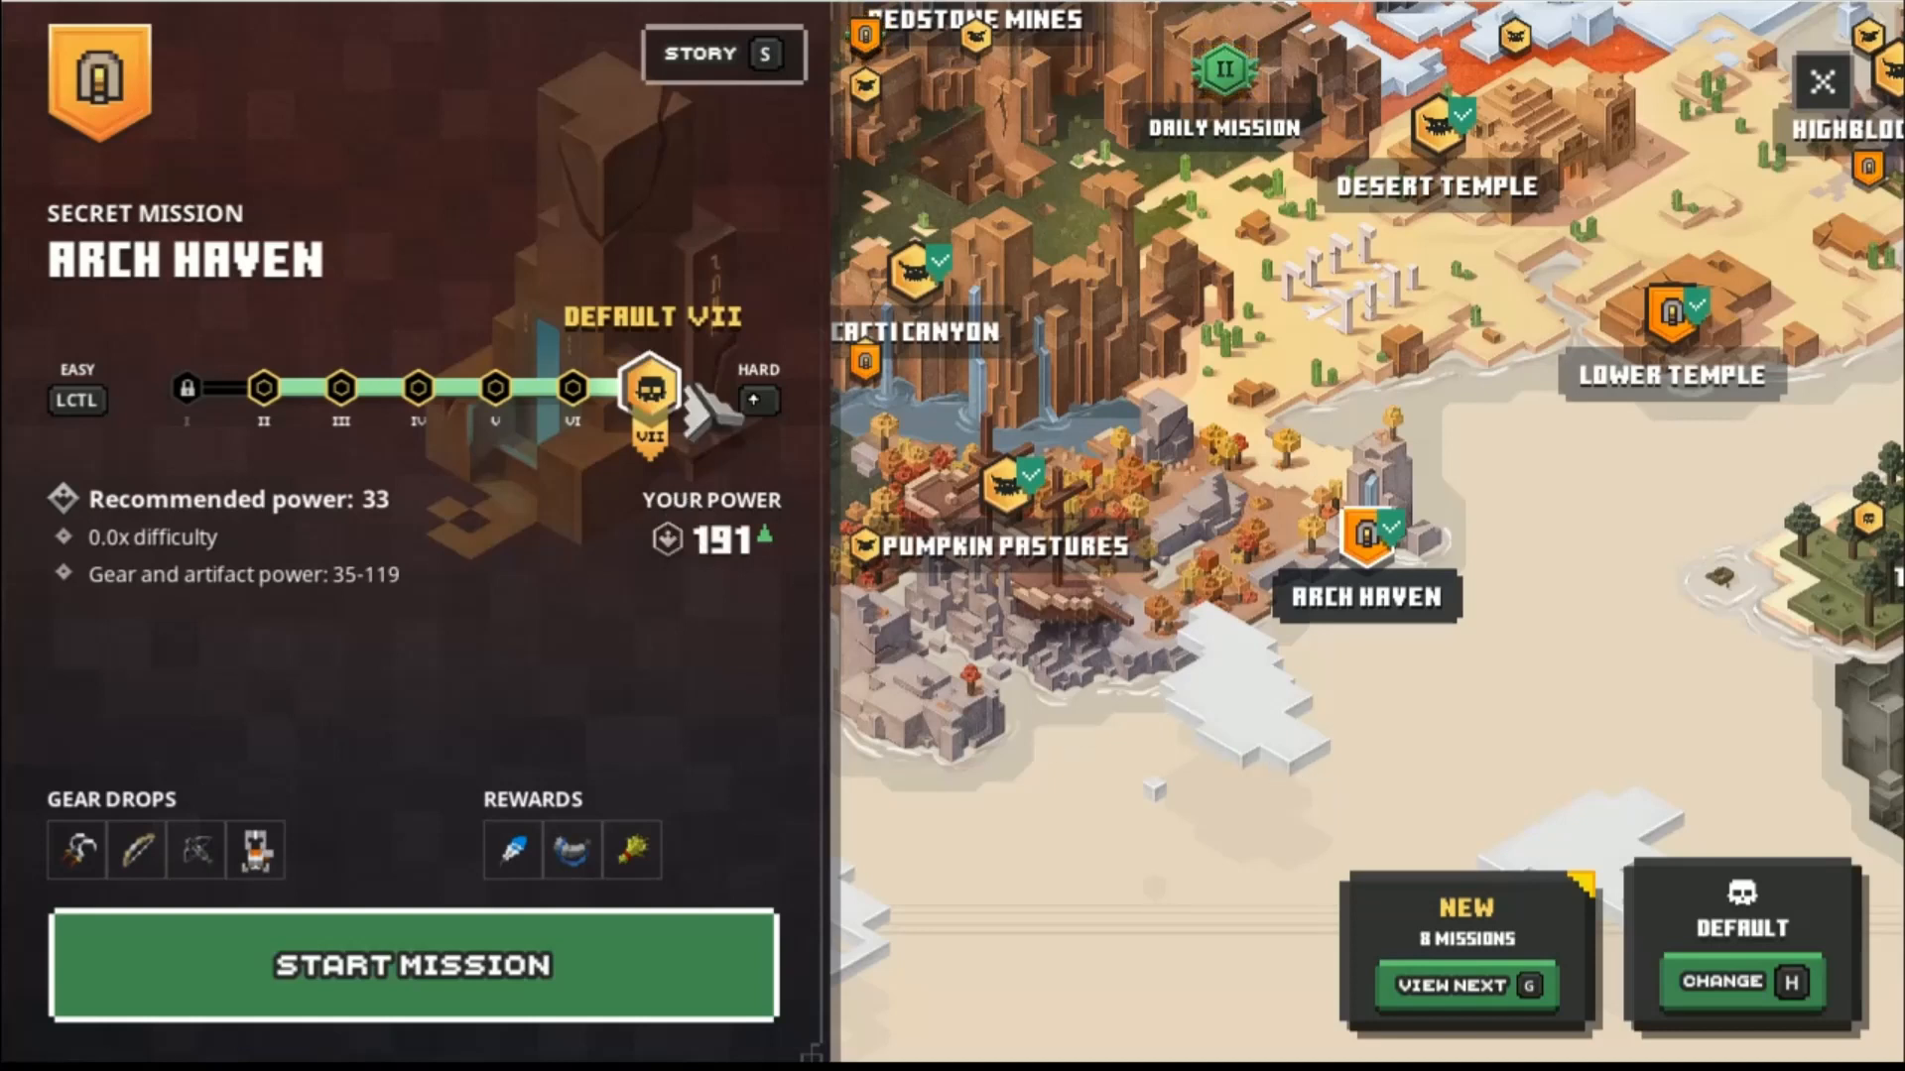
pyautogui.moveTo(645, 397); pyautogui.dragTo(795, 629)
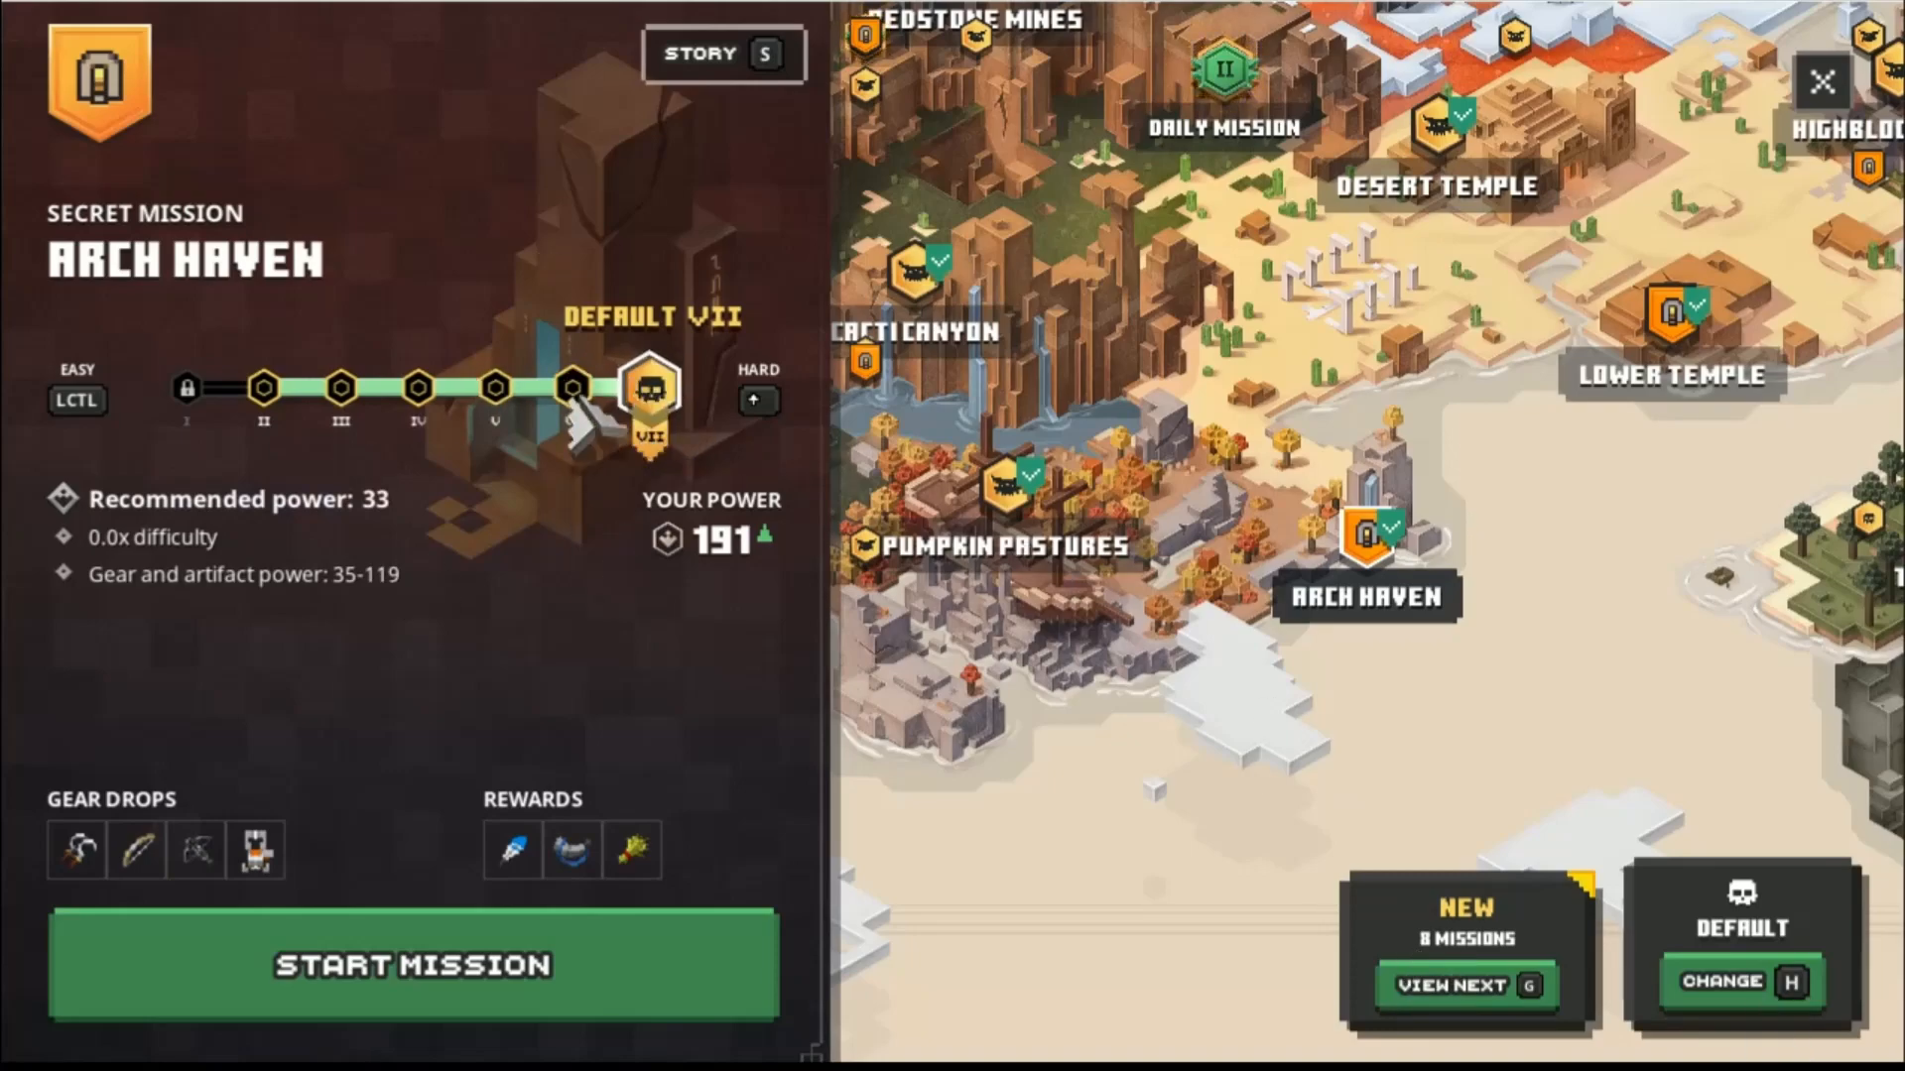
pyautogui.click(655, 967)
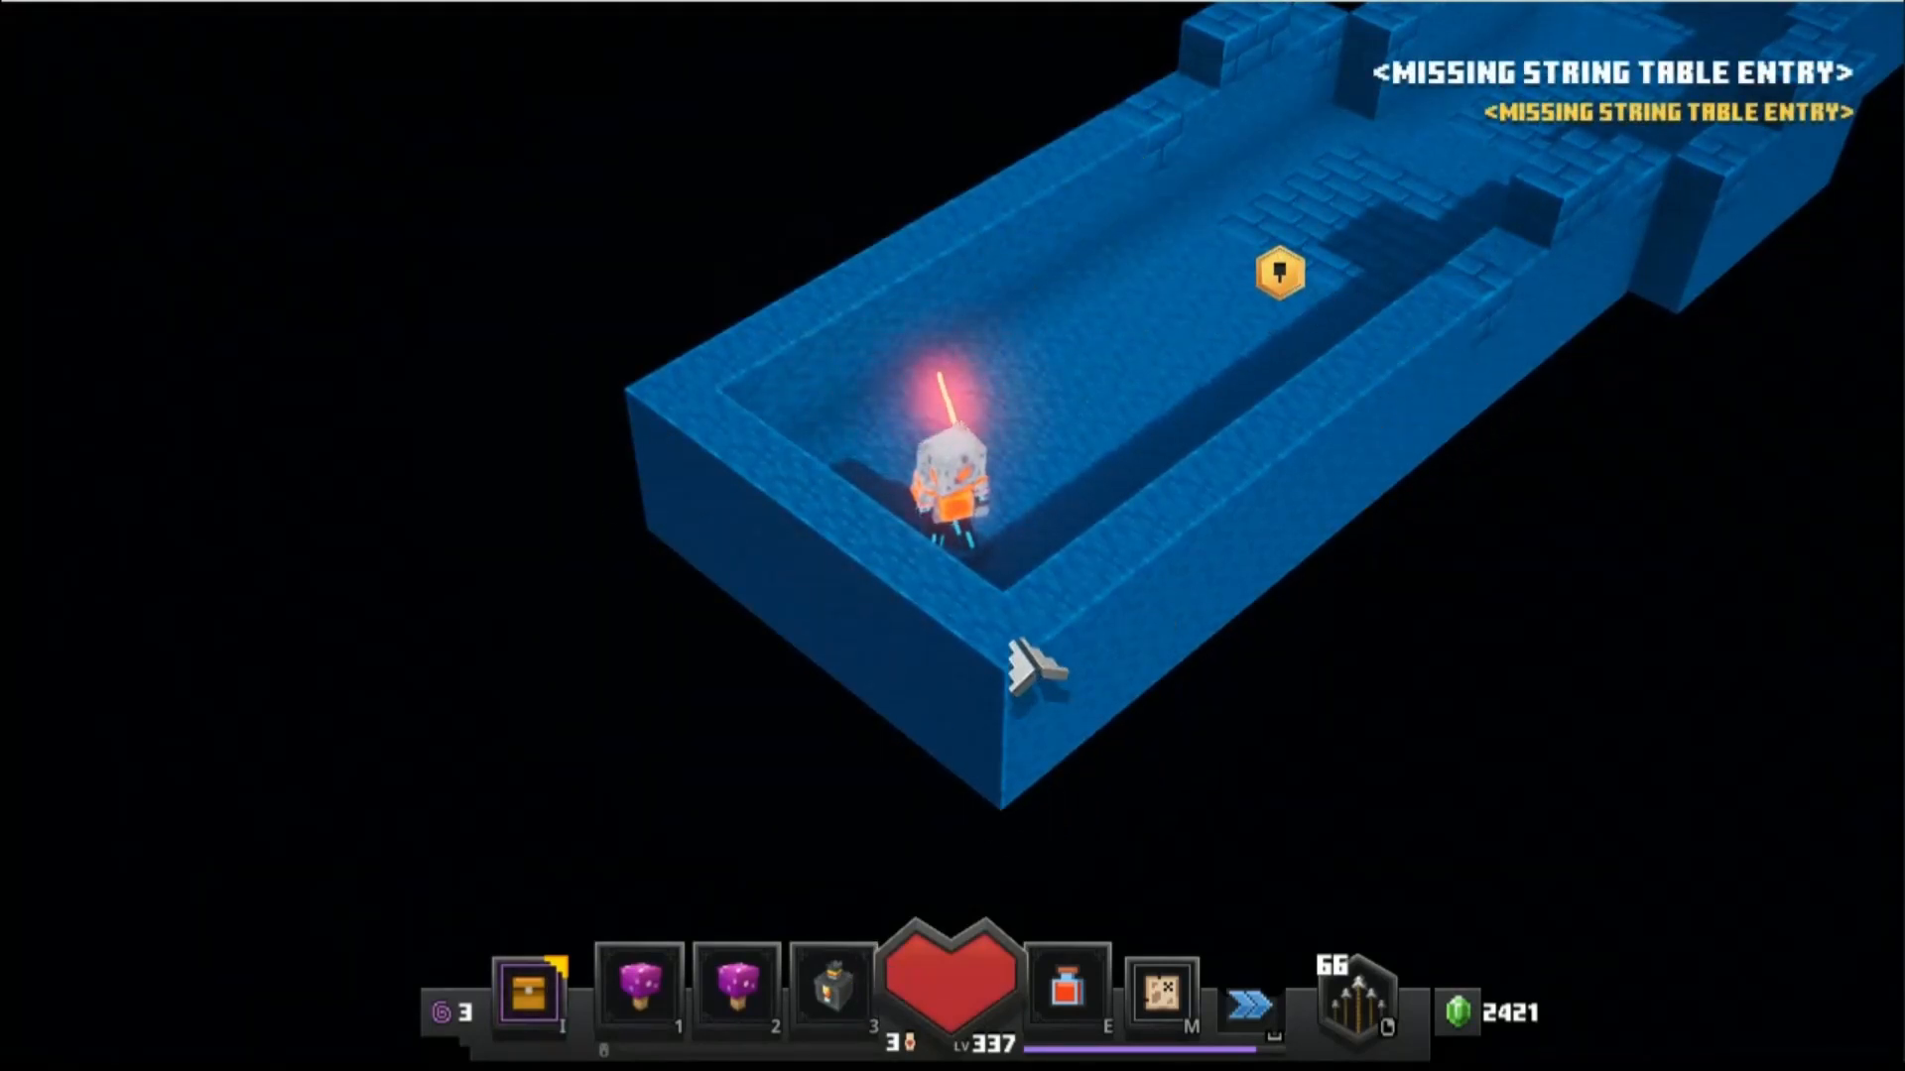
# Step: Play through the custom level's corridor and fight the zombies to test the mob spawns
pyautogui.moveTo(1220, 354)
pyautogui.mouseDown()
pyautogui.moveTo(1169, 431)
pyautogui.moveTo(1168, 378)
pyautogui.mouseUp()
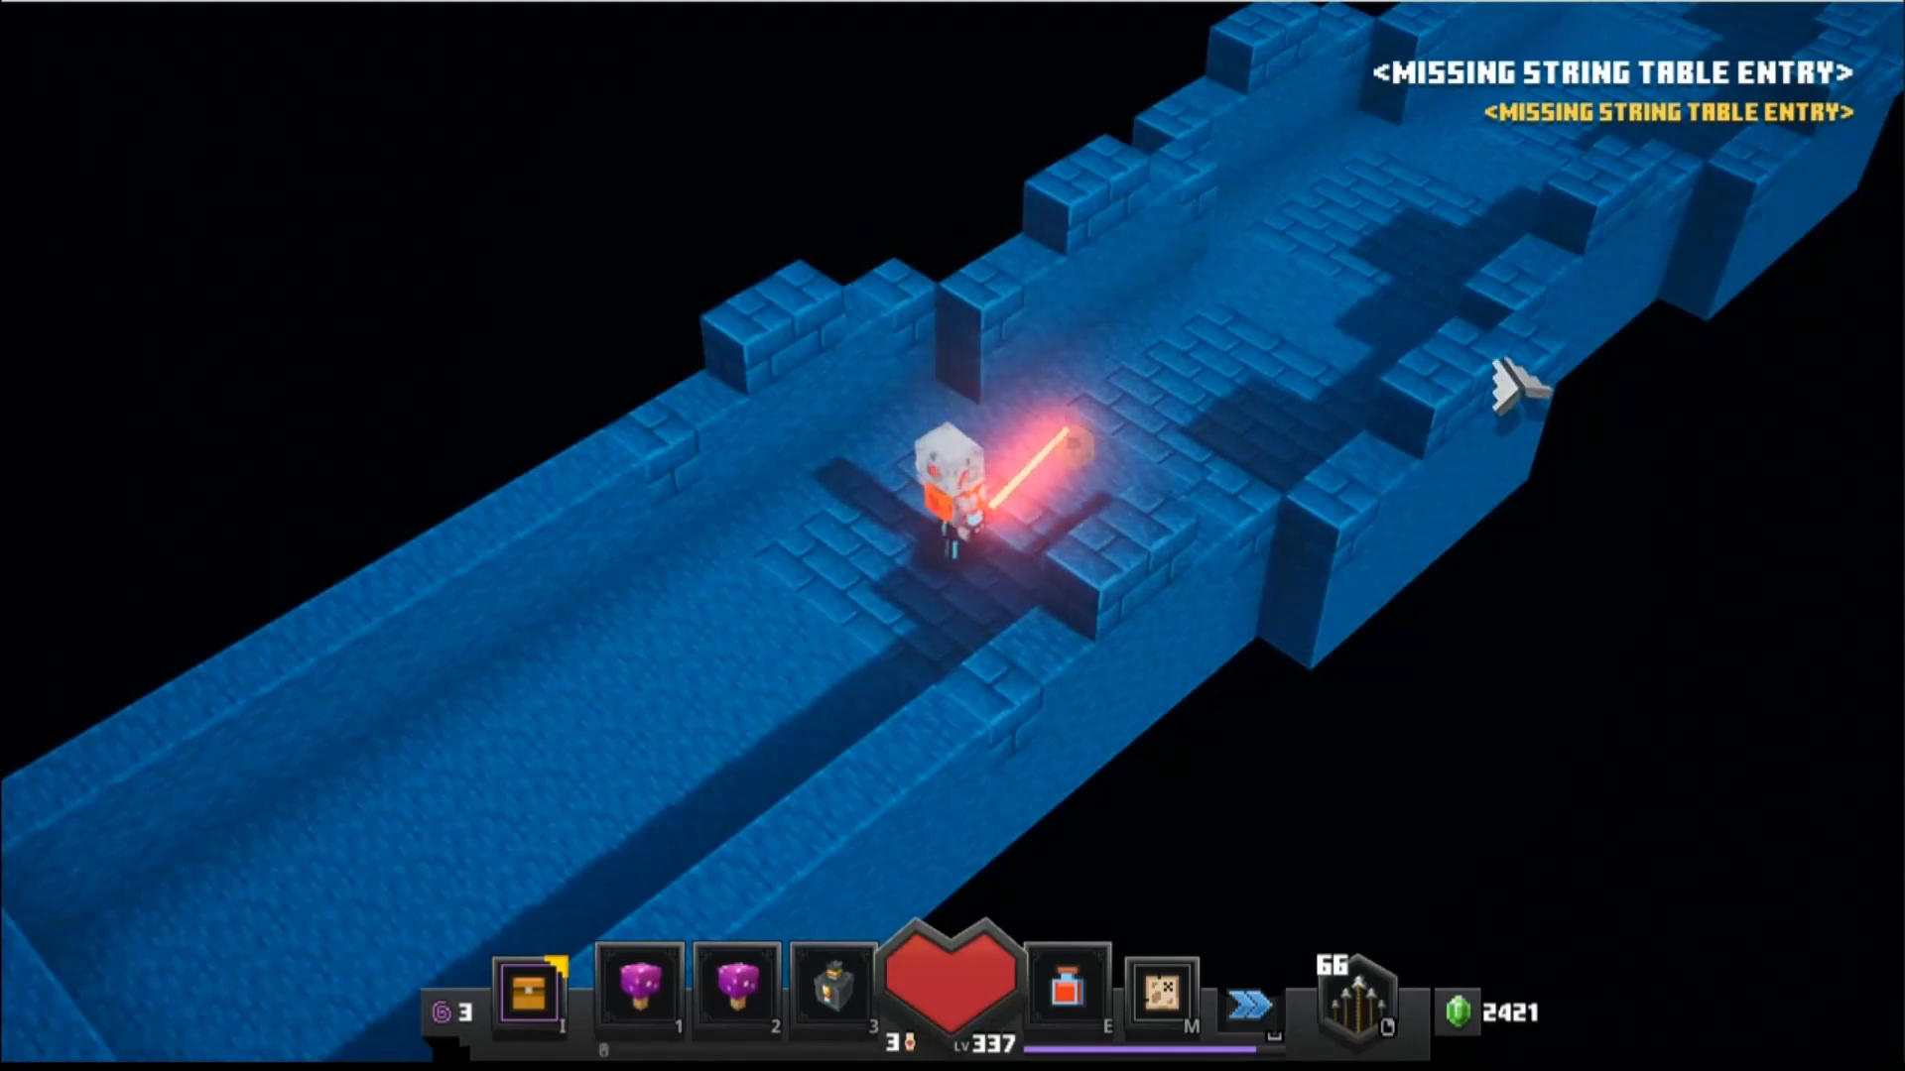
pyautogui.moveTo(922, 561)
pyautogui.mouseDown()
pyautogui.moveTo(1122, 404)
pyautogui.moveTo(1121, 476)
pyautogui.moveTo(1096, 426)
pyautogui.moveTo(1148, 460)
pyautogui.moveTo(884, 599)
pyautogui.mouseUp()
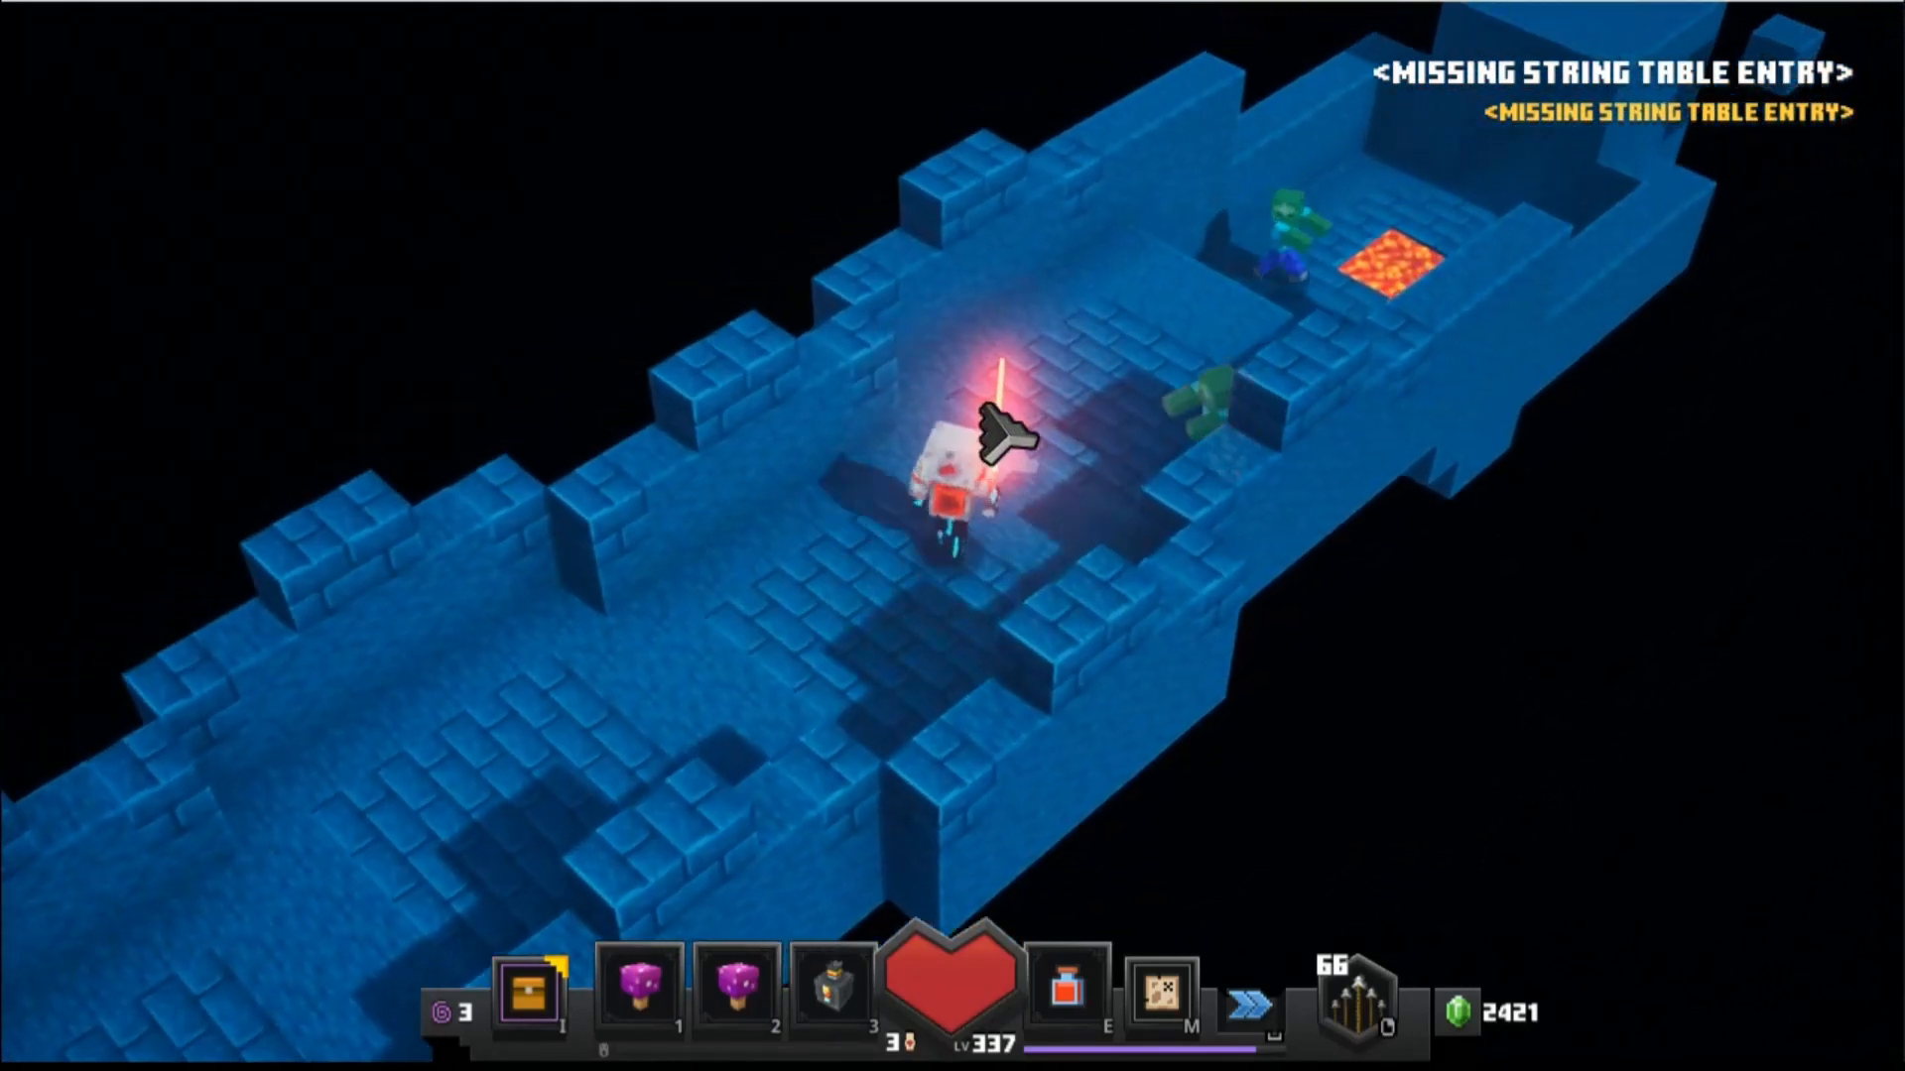
pyautogui.moveTo(1007, 433)
pyautogui.mouseDown()
pyautogui.moveTo(832, 711)
pyautogui.moveTo(843, 631)
pyautogui.moveTo(1024, 612)
pyautogui.moveTo(1025, 516)
pyautogui.moveTo(872, 638)
pyautogui.moveTo(829, 646)
pyautogui.moveTo(1155, 452)
pyautogui.mouseUp()
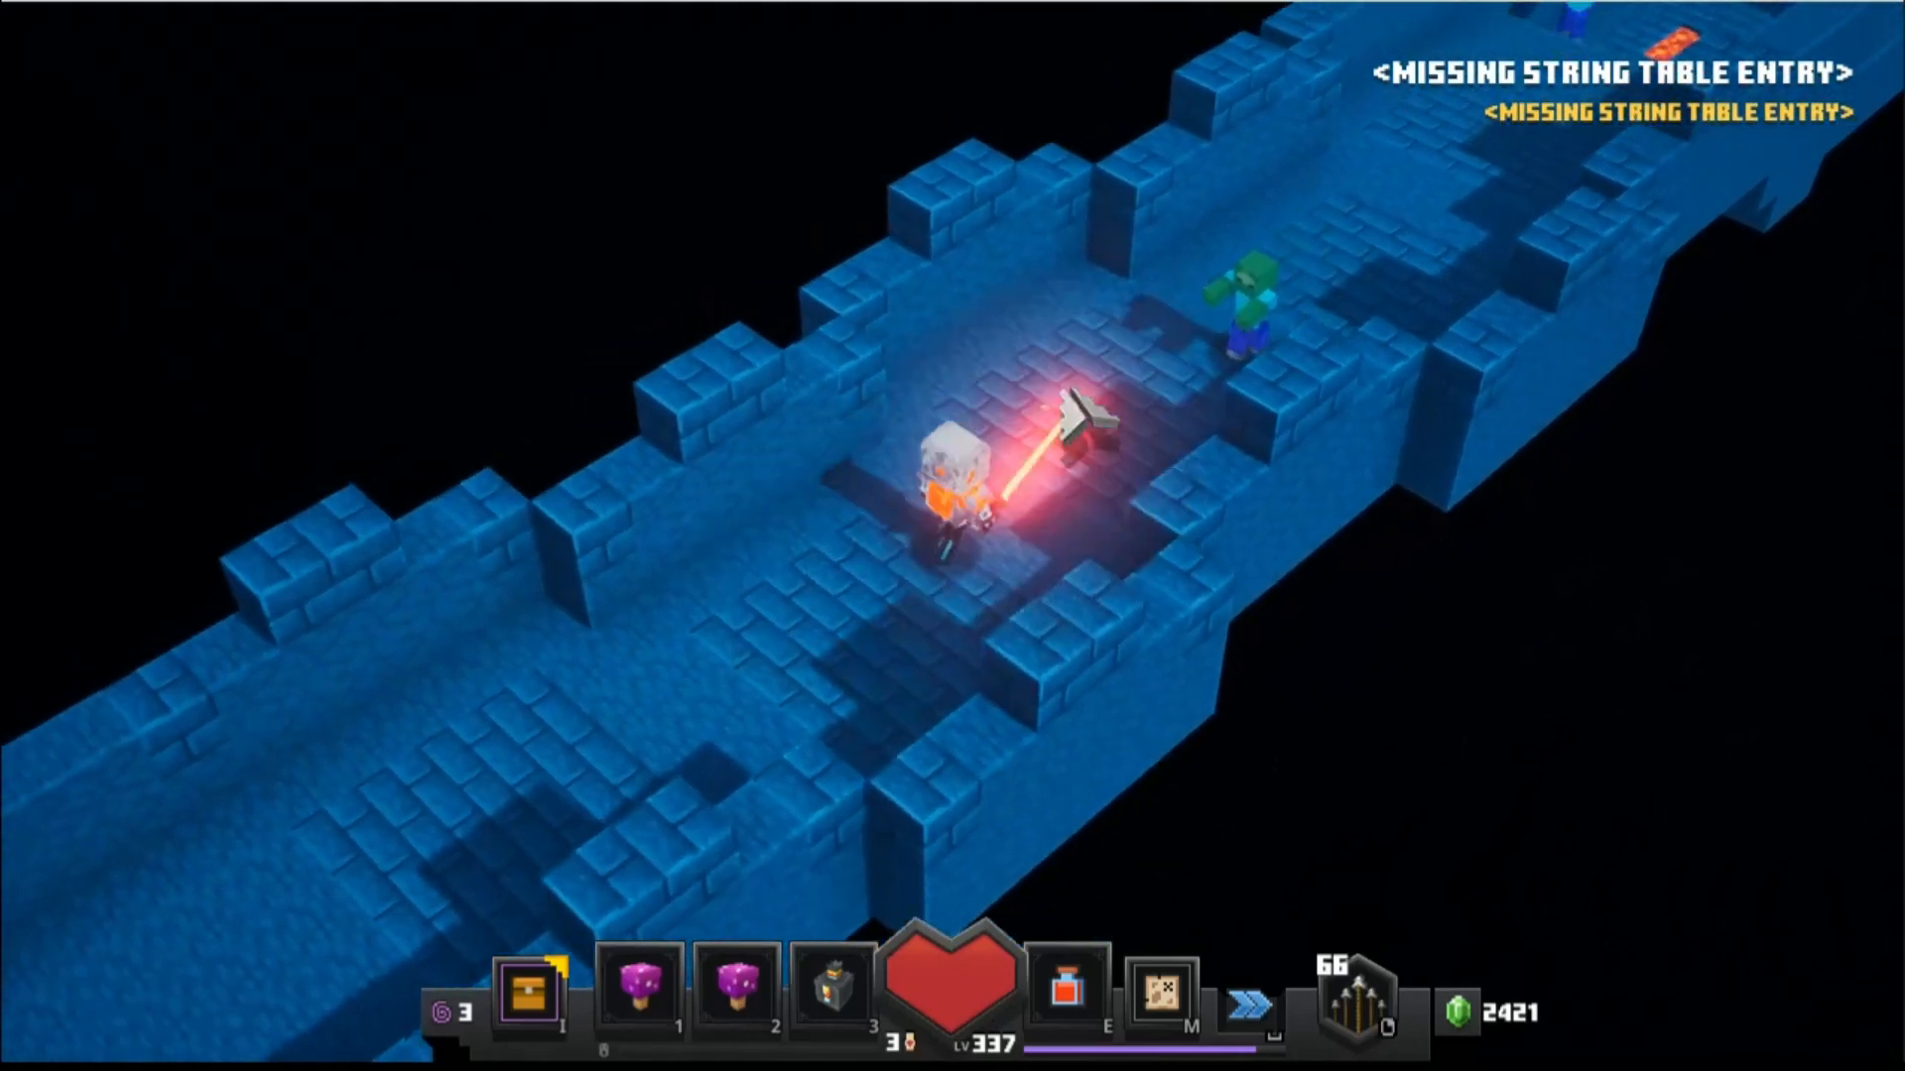
pyautogui.rightClick(1131, 427)
pyautogui.moveTo(1297, 243)
pyautogui.mouseDown()
pyautogui.moveTo(1325, 358)
pyautogui.moveTo(1144, 534)
pyautogui.mouseUp()
pyautogui.rightClick(1144, 534)
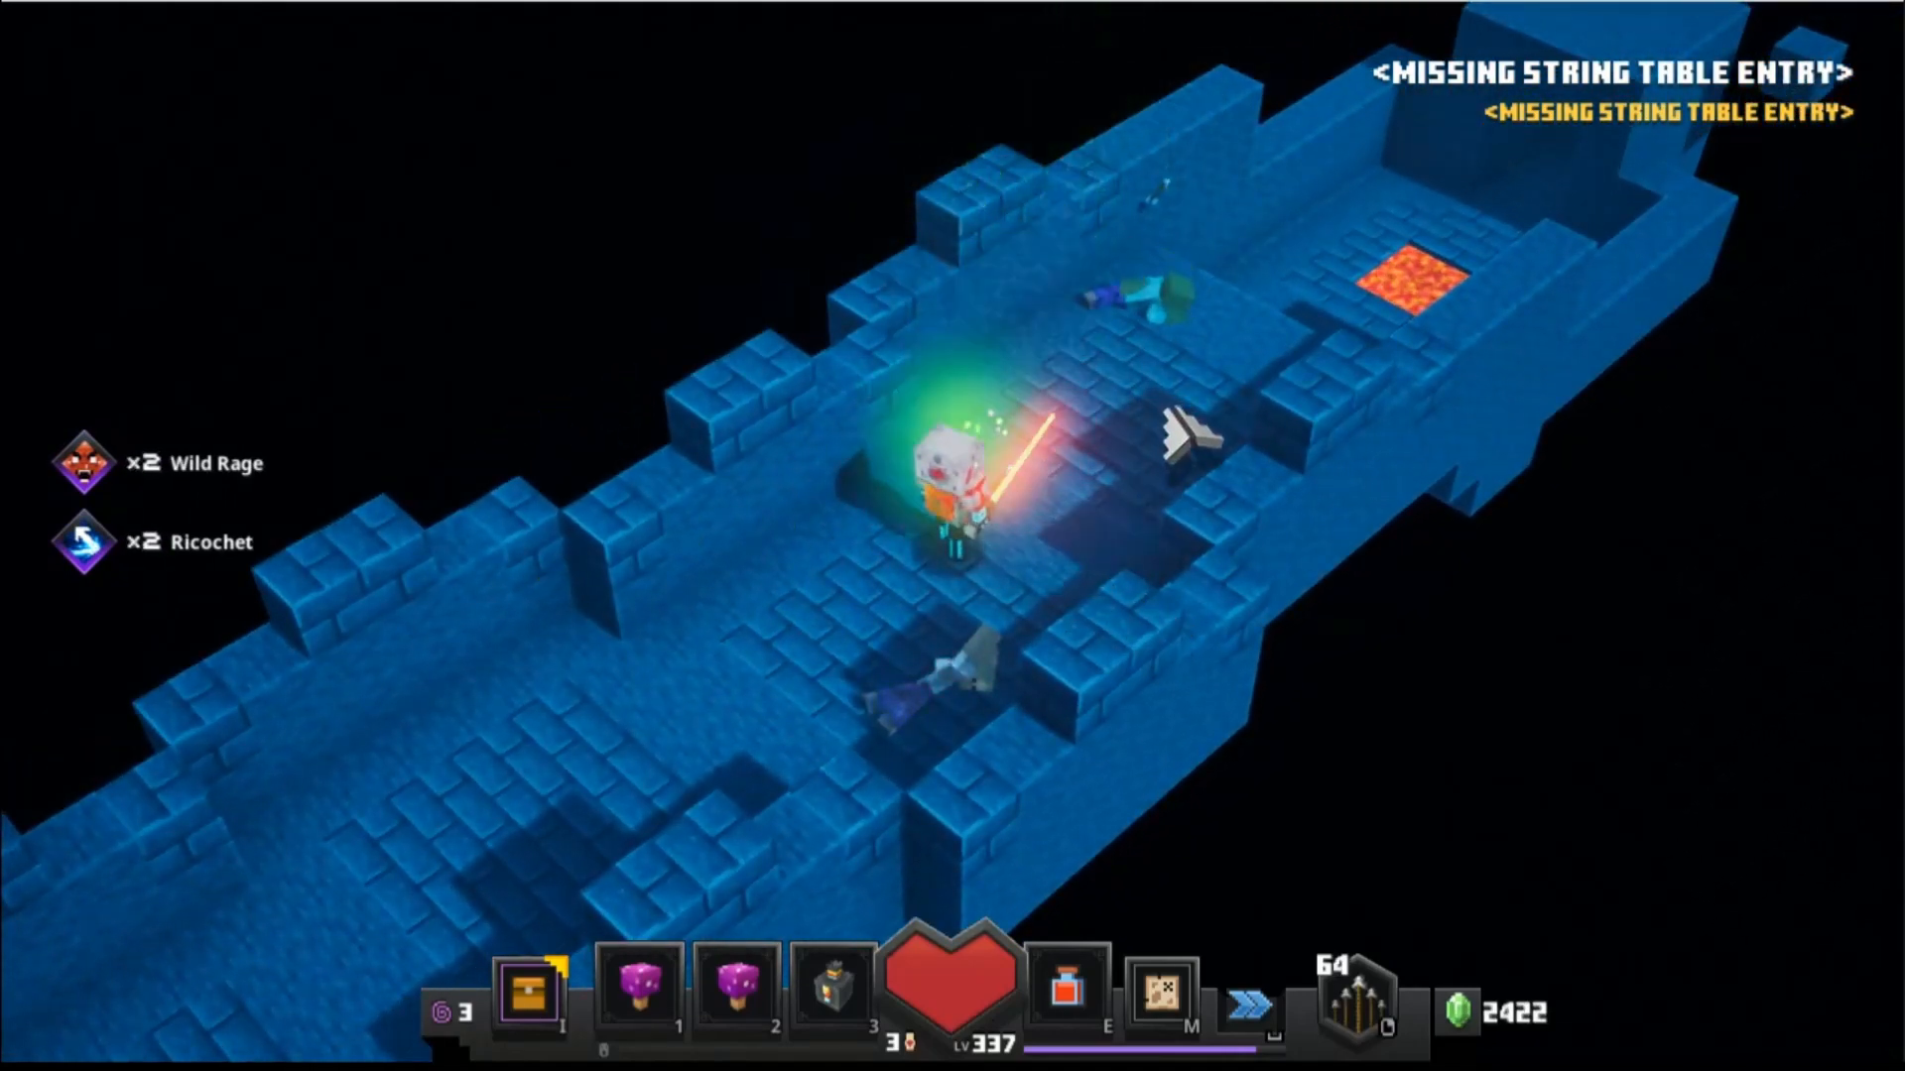
pyautogui.moveTo(892, 624); pyautogui.dragTo(976, 476)
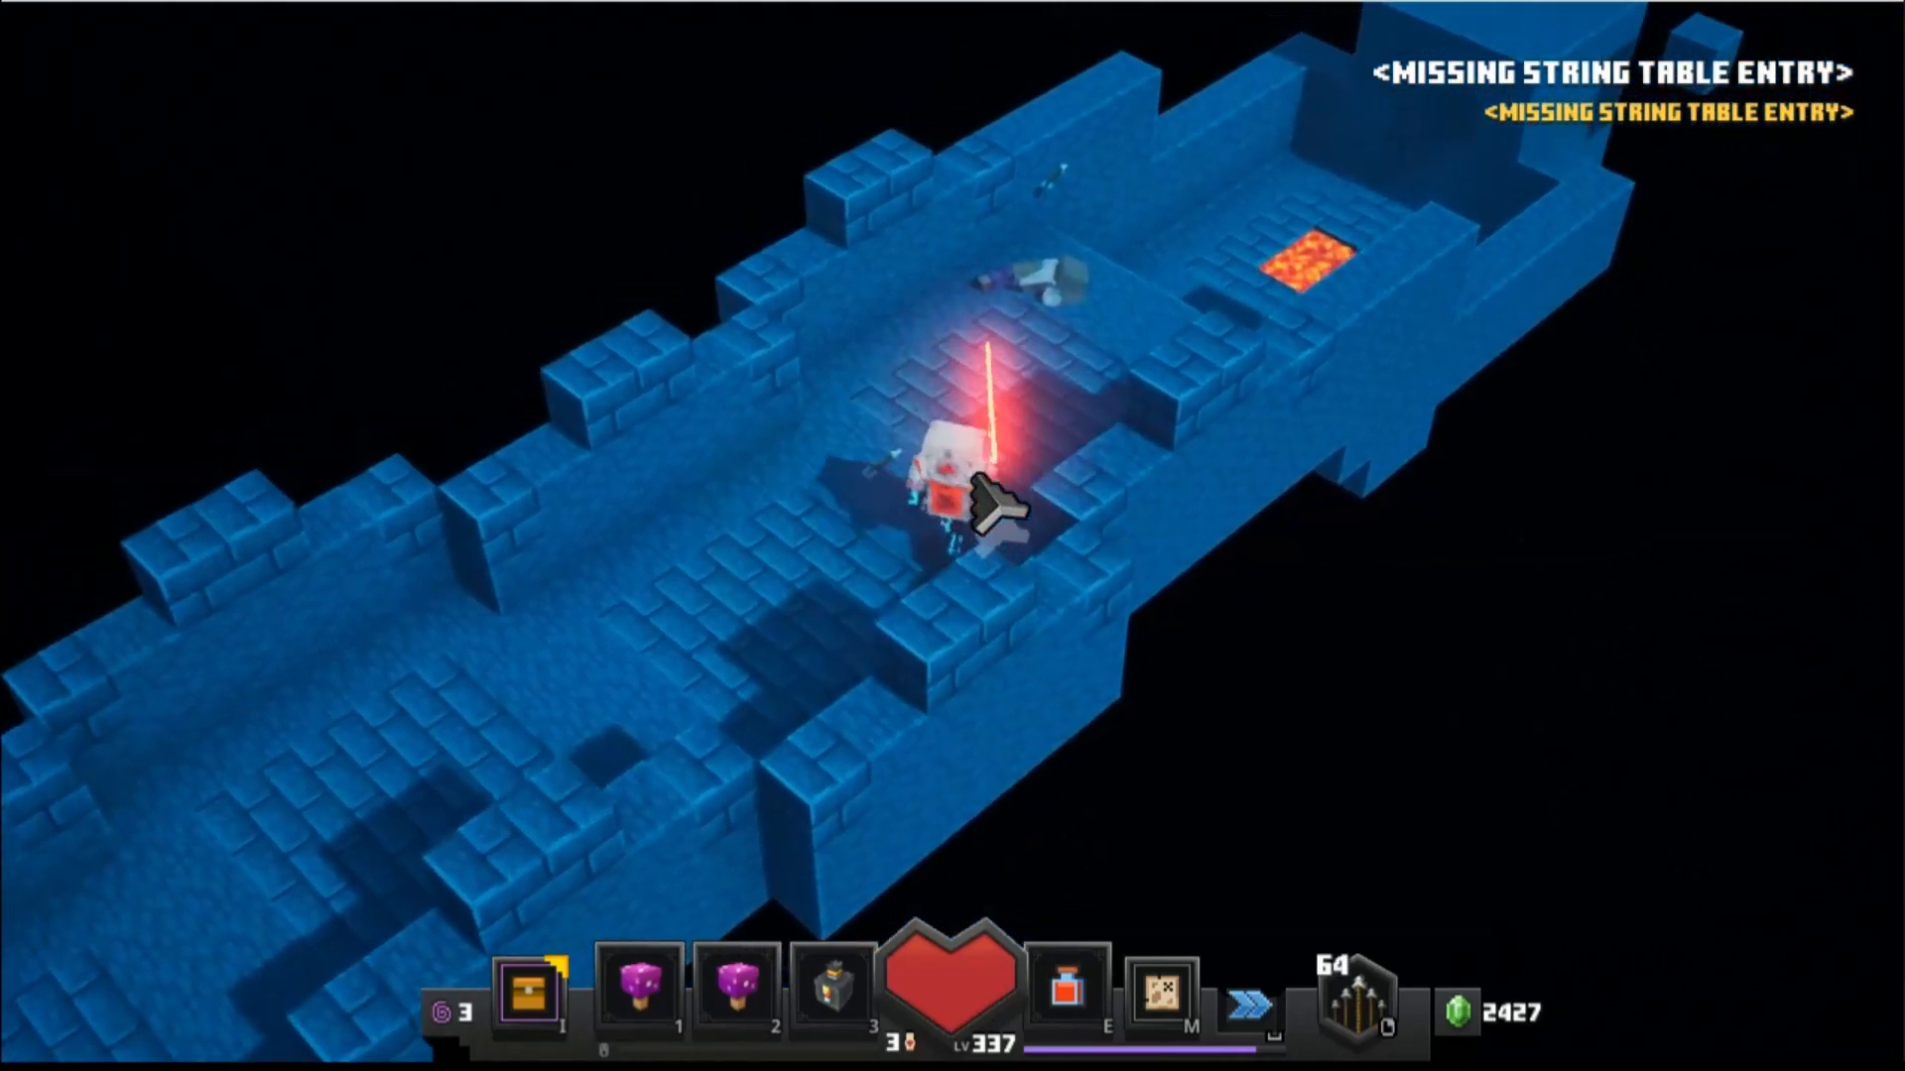
# Step: Walk to the lava pit at the corridor's far end, test it and head back through the level
pyautogui.moveTo(818, 541)
pyautogui.mouseDown()
pyautogui.moveTo(864, 638)
pyautogui.moveTo(705, 778)
pyautogui.moveTo(1161, 357)
pyautogui.moveTo(1369, 281)
pyautogui.moveTo(1382, 301)
pyautogui.moveTo(1252, 318)
pyautogui.moveTo(1191, 369)
pyautogui.moveTo(1180, 342)
pyautogui.mouseUp()
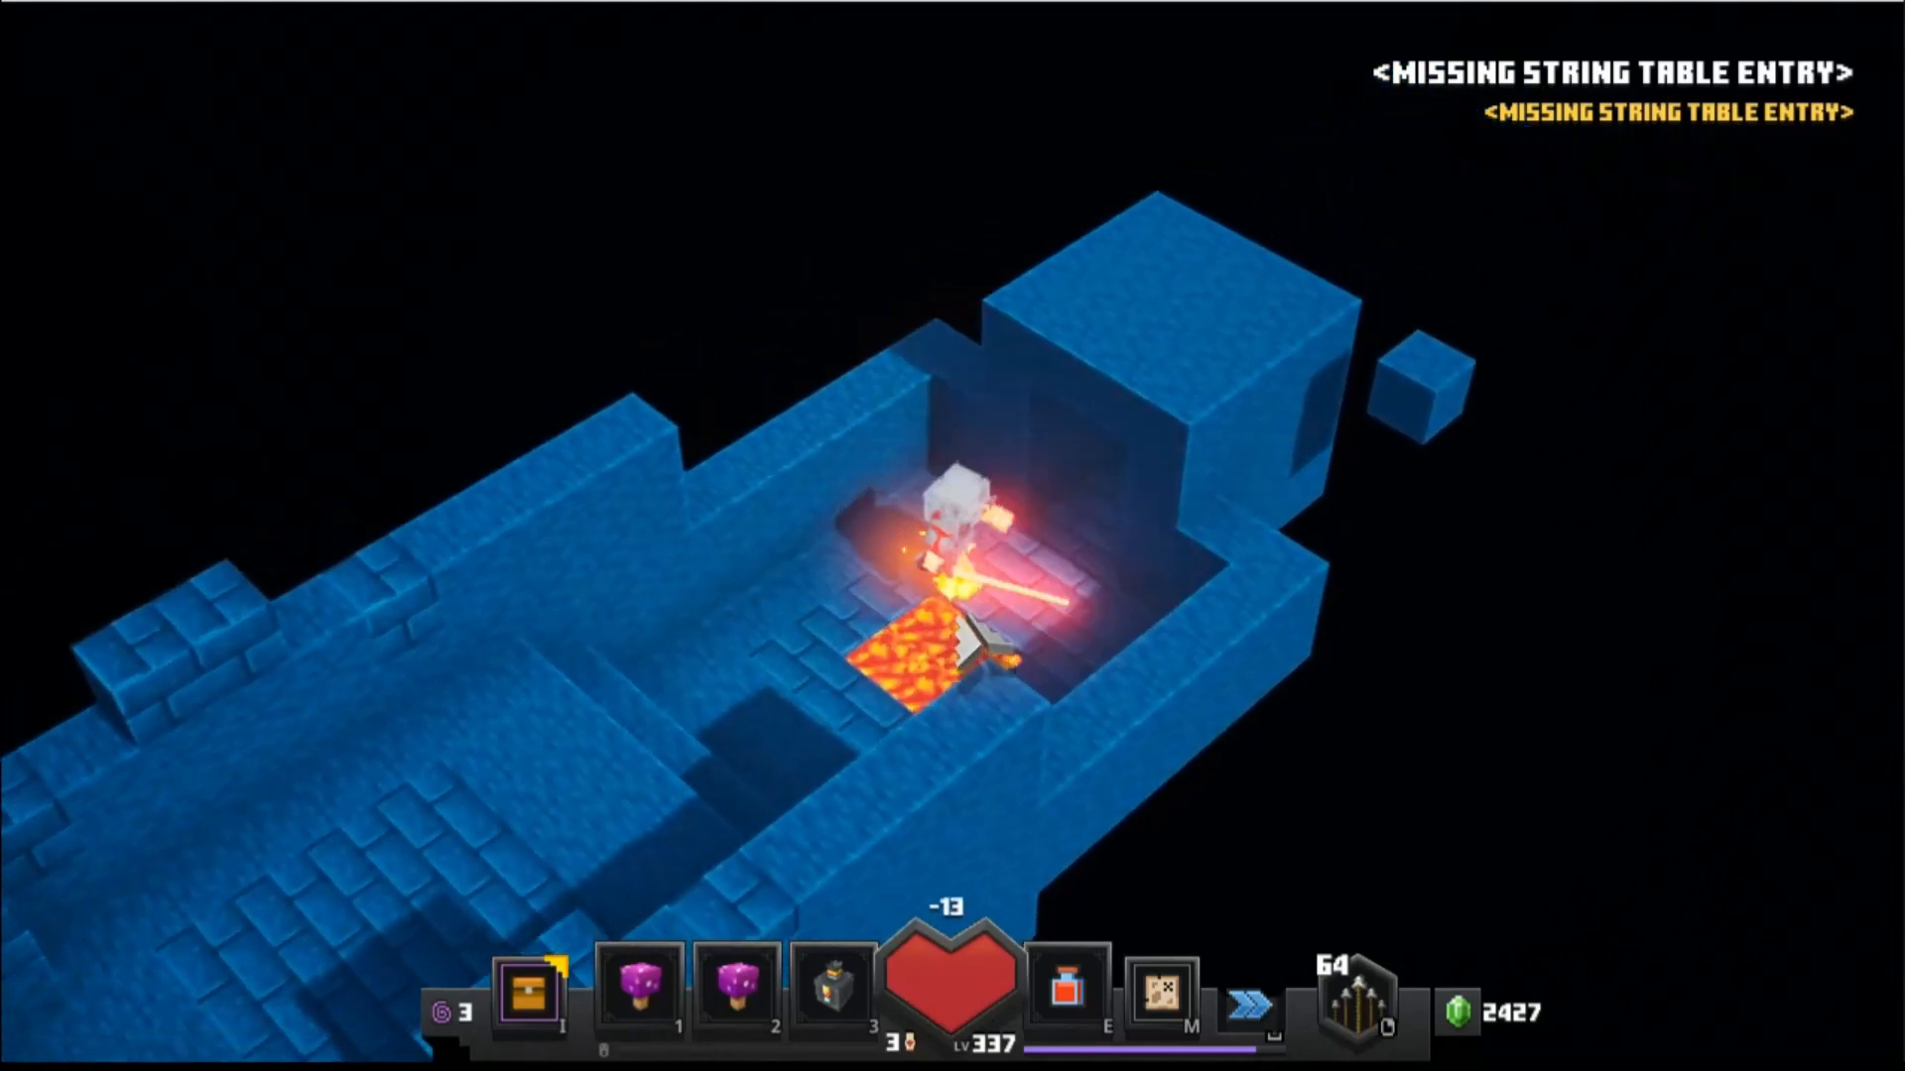
pyautogui.moveTo(956, 610)
pyautogui.mouseDown()
pyautogui.moveTo(859, 640)
pyautogui.moveTo(742, 579)
pyautogui.moveTo(889, 589)
pyautogui.moveTo(945, 410)
pyautogui.moveTo(946, 531)
pyautogui.moveTo(830, 610)
pyautogui.moveTo(898, 632)
pyautogui.mouseUp()
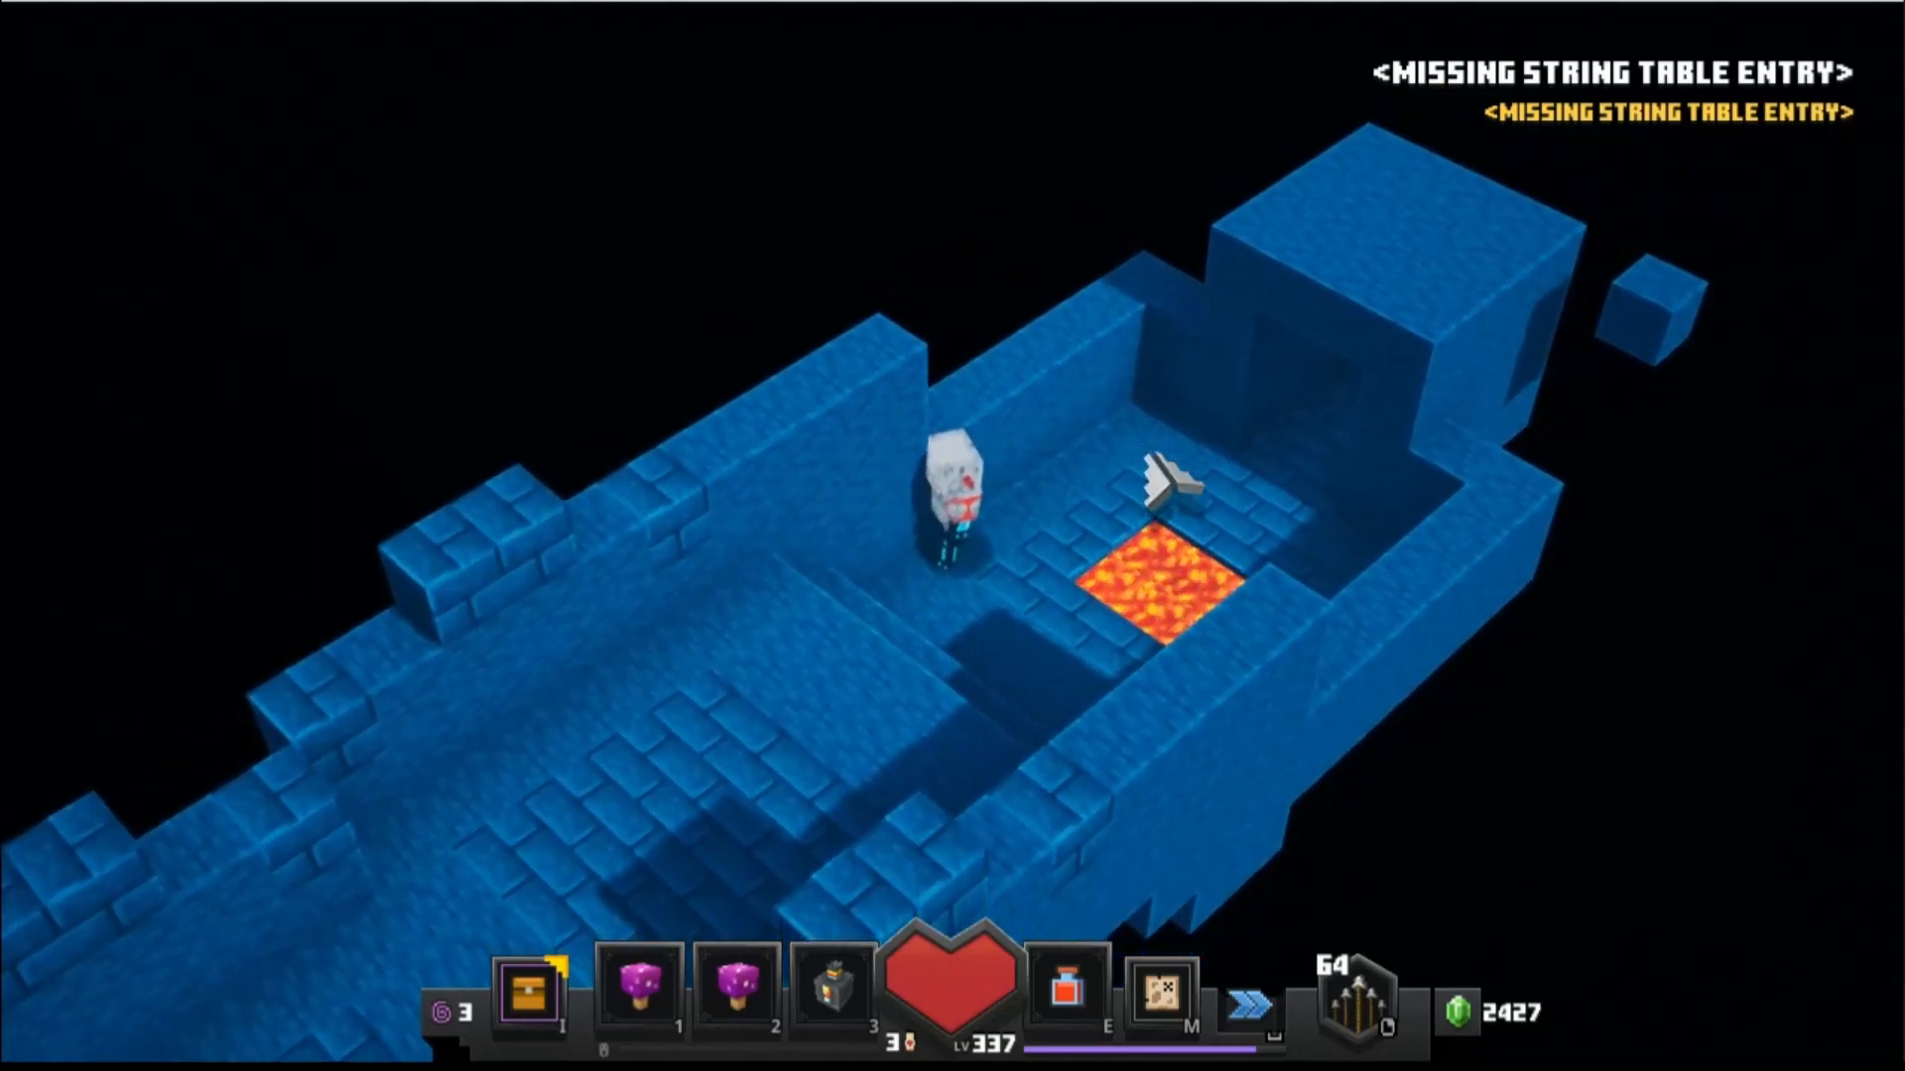
pyautogui.moveTo(997, 607)
pyautogui.mouseDown()
pyautogui.moveTo(905, 601)
pyautogui.moveTo(866, 556)
pyautogui.moveTo(893, 616)
pyautogui.moveTo(909, 608)
pyautogui.moveTo(892, 625)
pyautogui.moveTo(1038, 502)
pyautogui.moveTo(1192, 444)
pyautogui.mouseUp()
pyautogui.moveTo(1079, 402)
pyautogui.mouseDown()
pyautogui.moveTo(1140, 510)
pyautogui.moveTo(1148, 396)
pyautogui.moveTo(1186, 518)
pyautogui.moveTo(1047, 471)
pyautogui.moveTo(1084, 477)
pyautogui.moveTo(937, 615)
pyautogui.mouseUp()
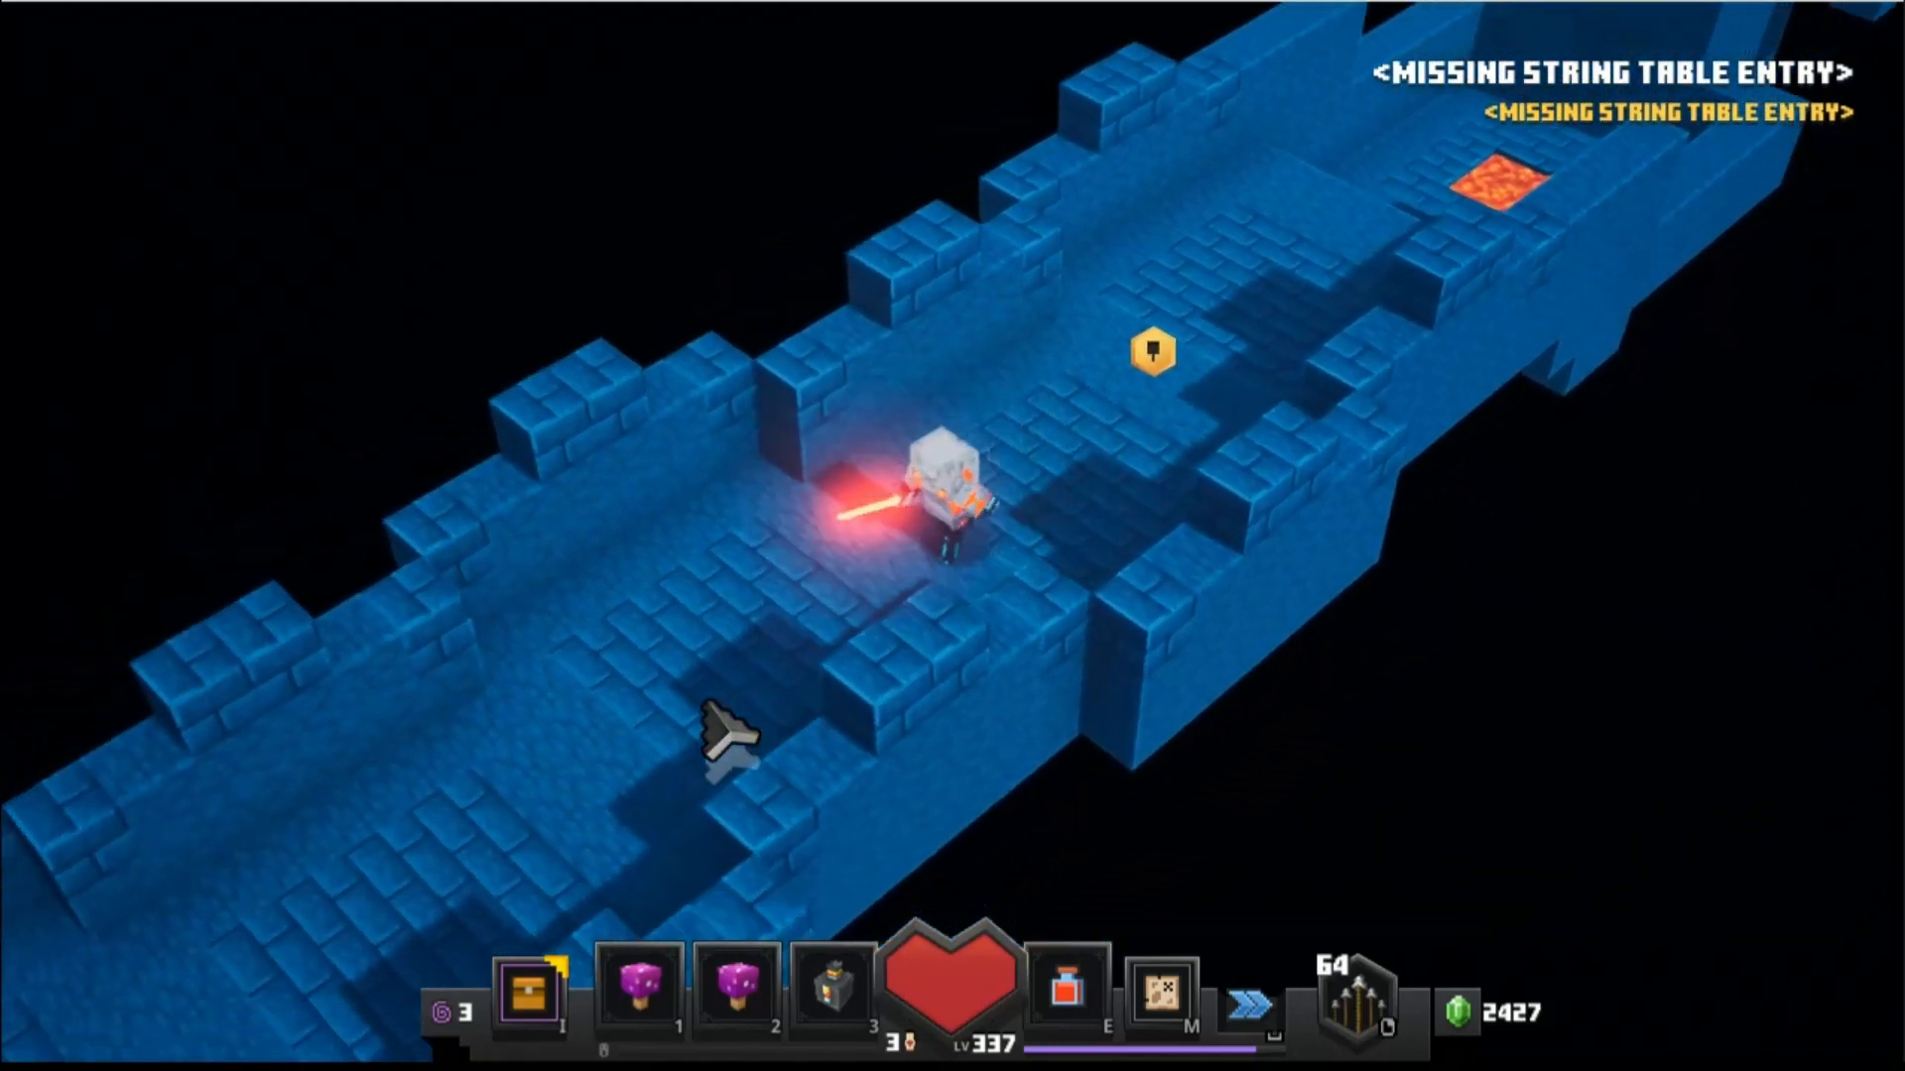
# Step: Walk the character along the corridor's edge, finish the Arch Haven test run and return to camp from the reward screen
pyautogui.moveTo(707, 706)
pyautogui.mouseDown()
pyautogui.moveTo(731, 723)
pyautogui.moveTo(751, 694)
pyautogui.moveTo(837, 502)
pyautogui.moveTo(1127, 455)
pyautogui.moveTo(1221, 519)
pyautogui.moveTo(1295, 417)
pyautogui.moveTo(1246, 315)
pyautogui.moveTo(1105, 289)
pyautogui.moveTo(800, 437)
pyautogui.moveTo(1175, 603)
pyautogui.moveTo(1127, 745)
pyautogui.moveTo(928, 744)
pyautogui.mouseUp()
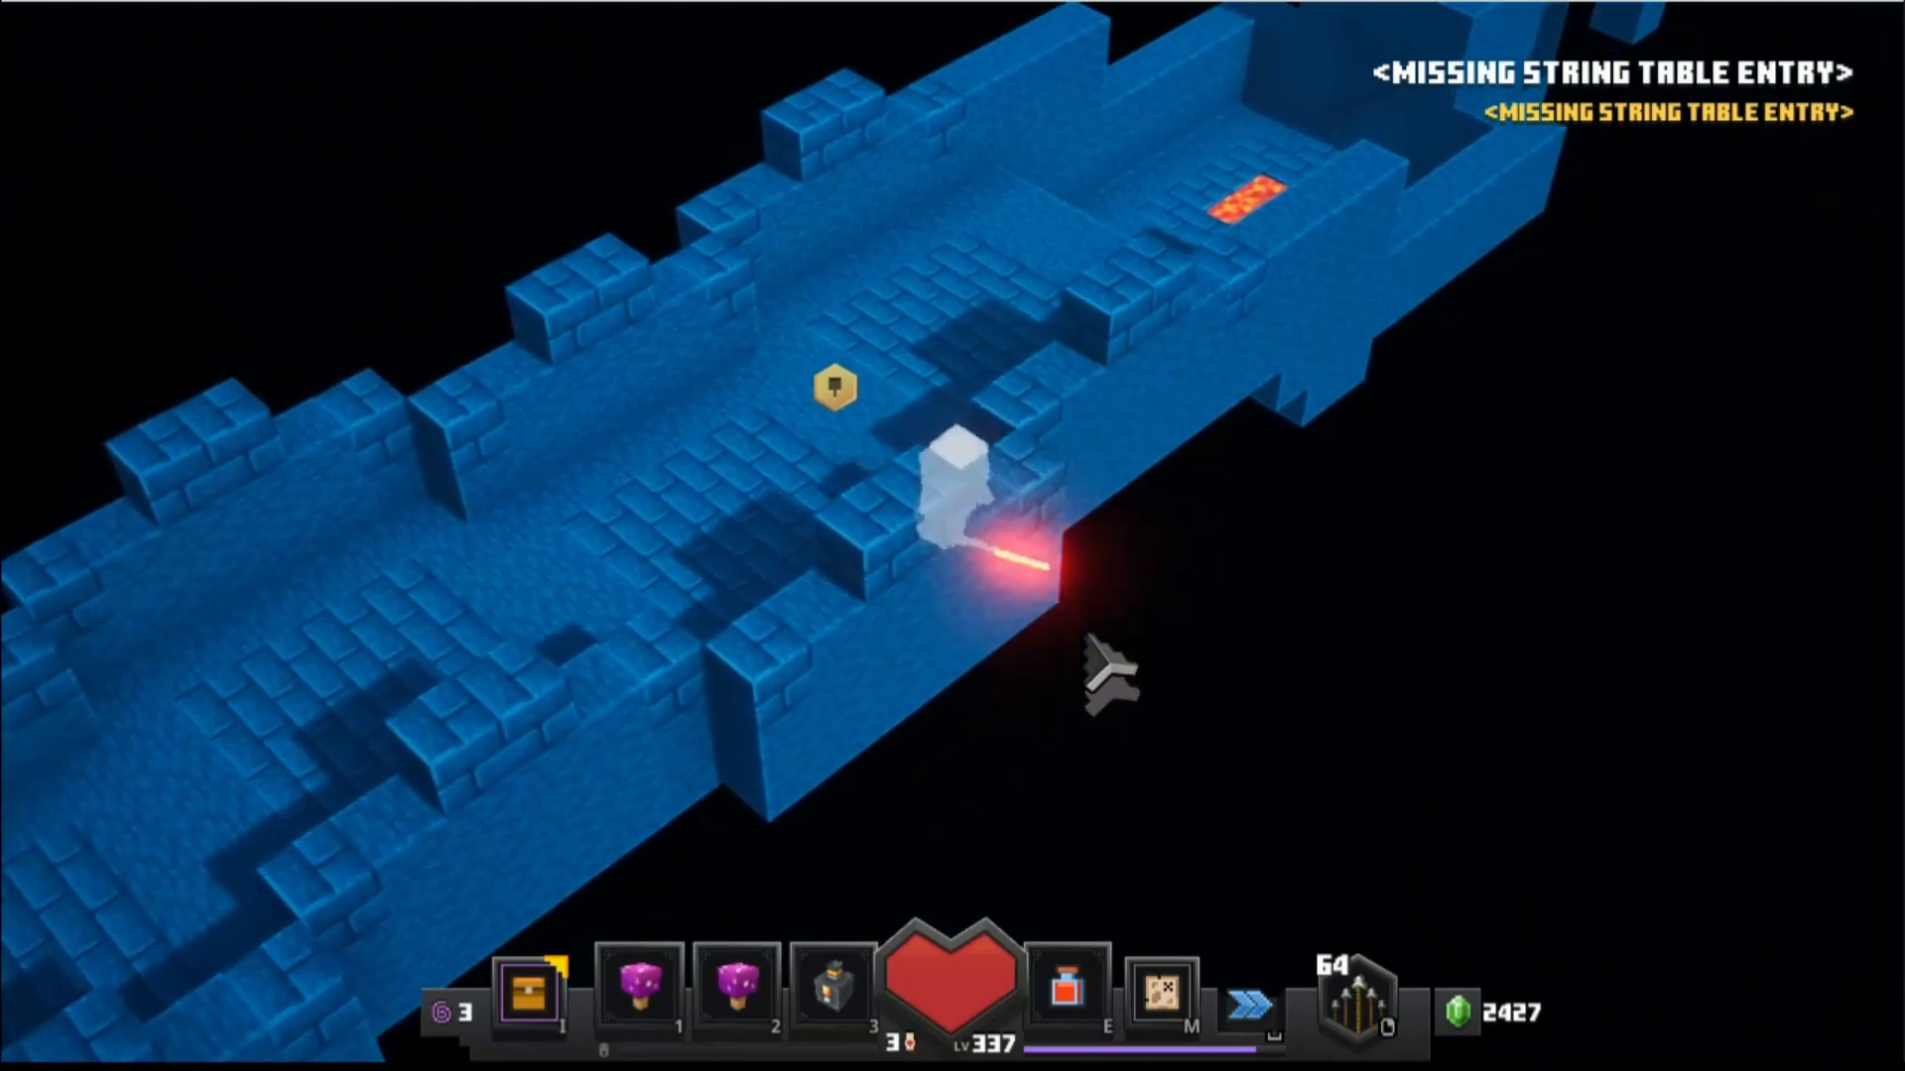
pyautogui.moveTo(1007, 447)
pyautogui.mouseDown()
pyautogui.moveTo(791, 545)
pyautogui.moveTo(1212, 455)
pyautogui.moveTo(1215, 322)
pyautogui.moveTo(1092, 438)
pyautogui.moveTo(1140, 437)
pyautogui.moveTo(1211, 582)
pyautogui.mouseUp()
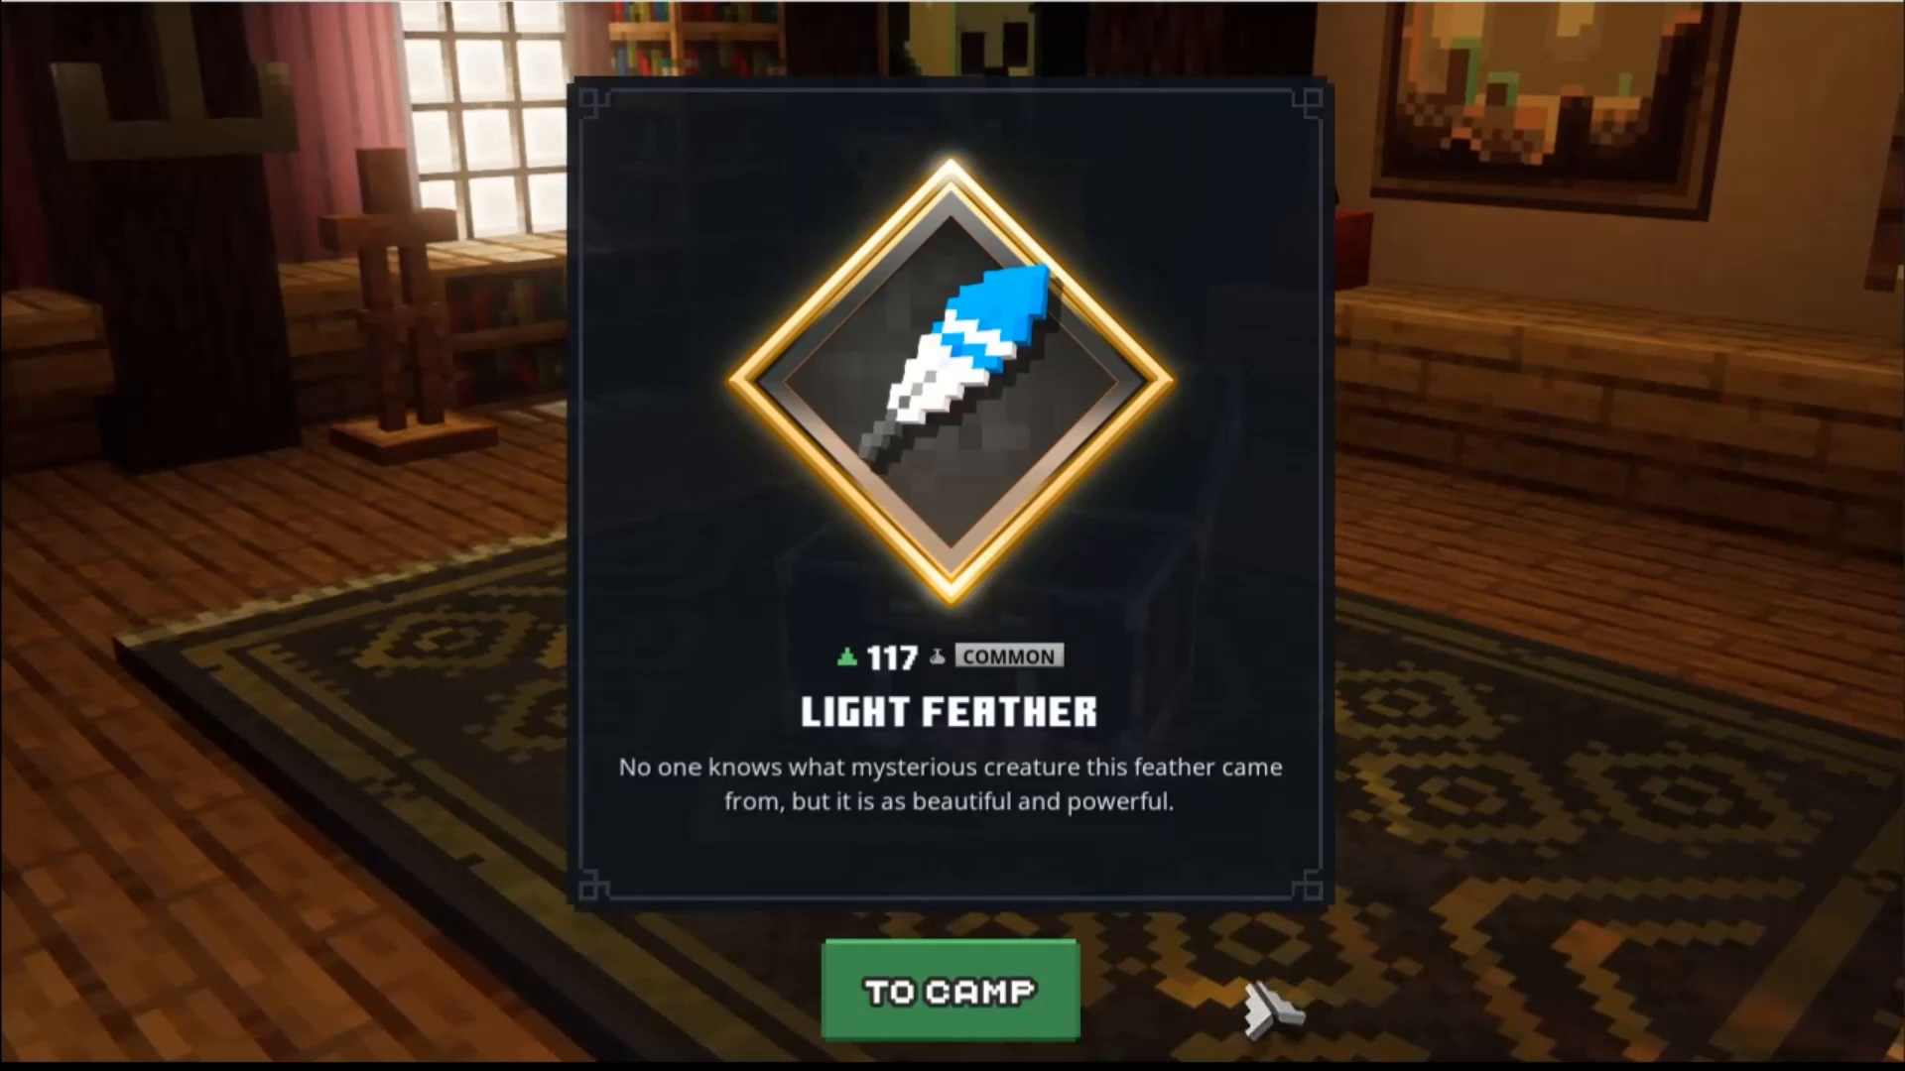
pyautogui.click(1041, 986)
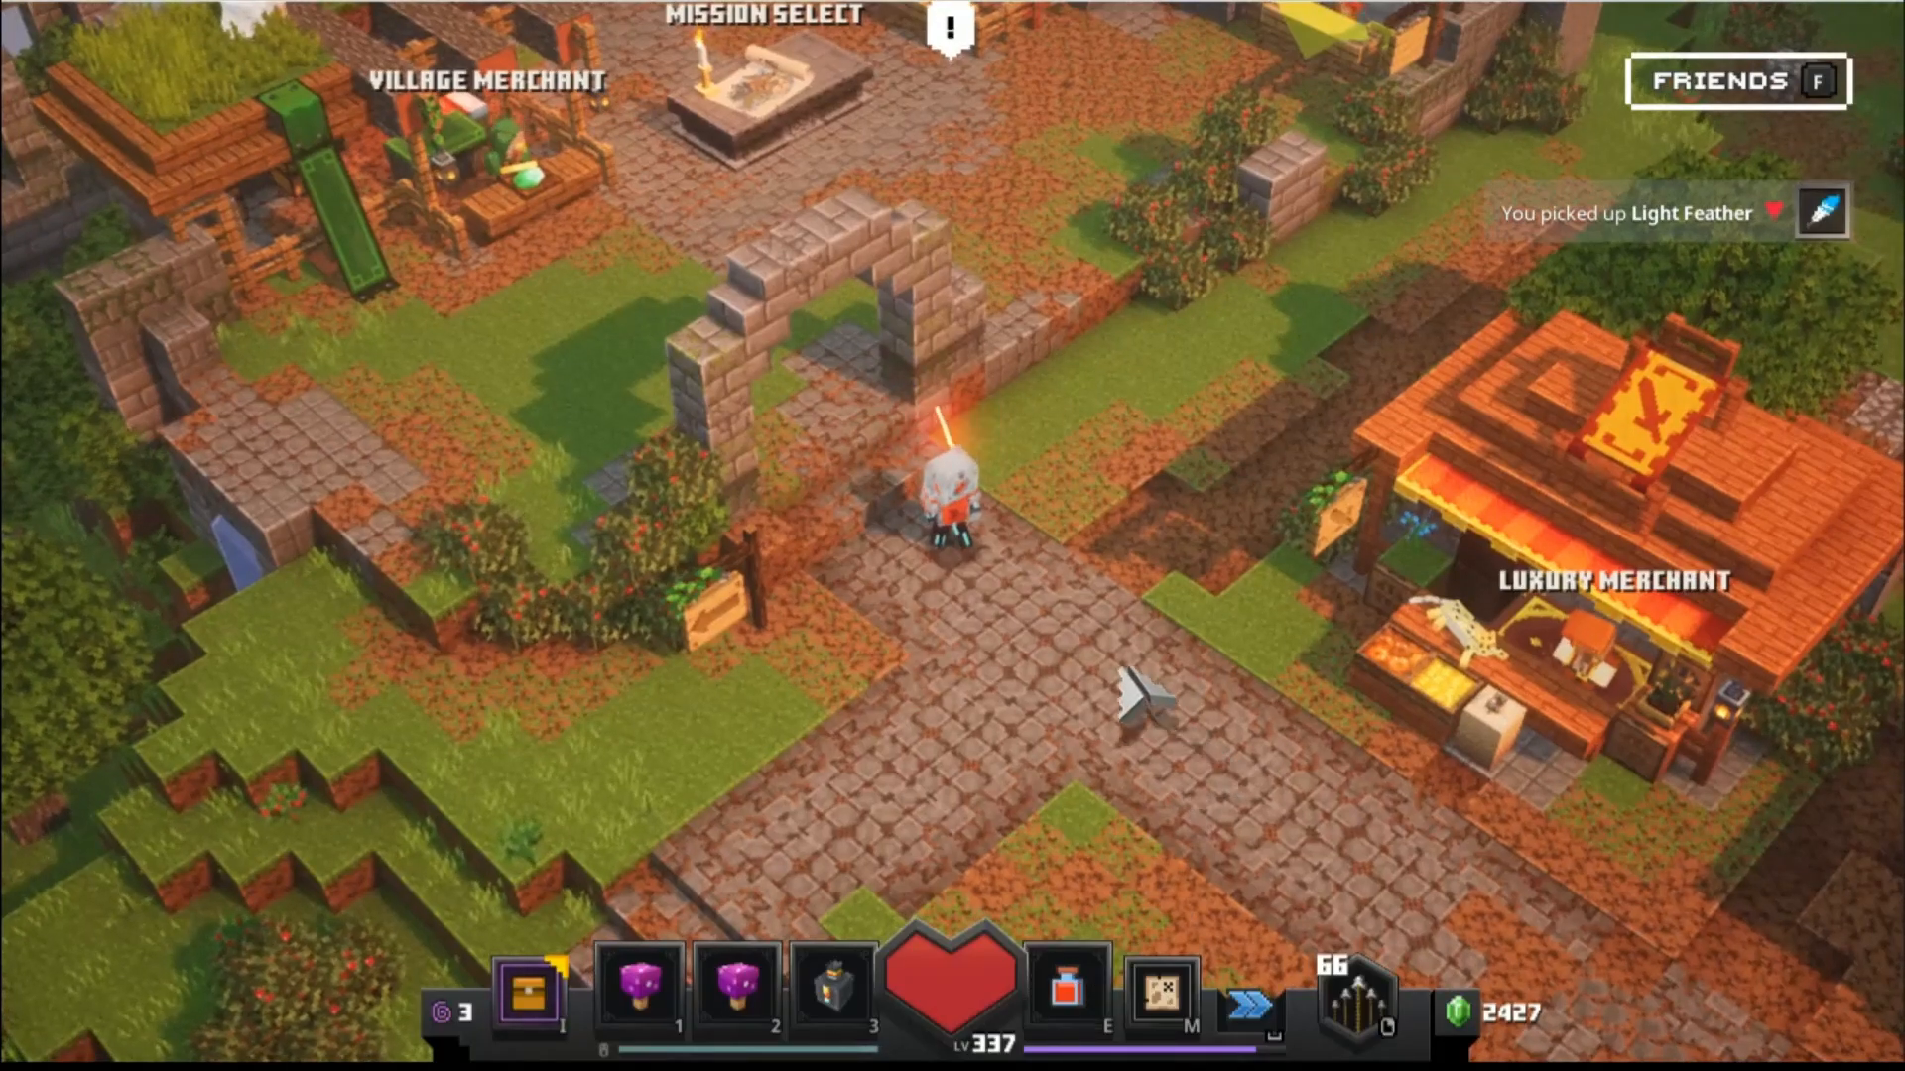
pyautogui.click(1126, 671)
pyautogui.click(1002, 647)
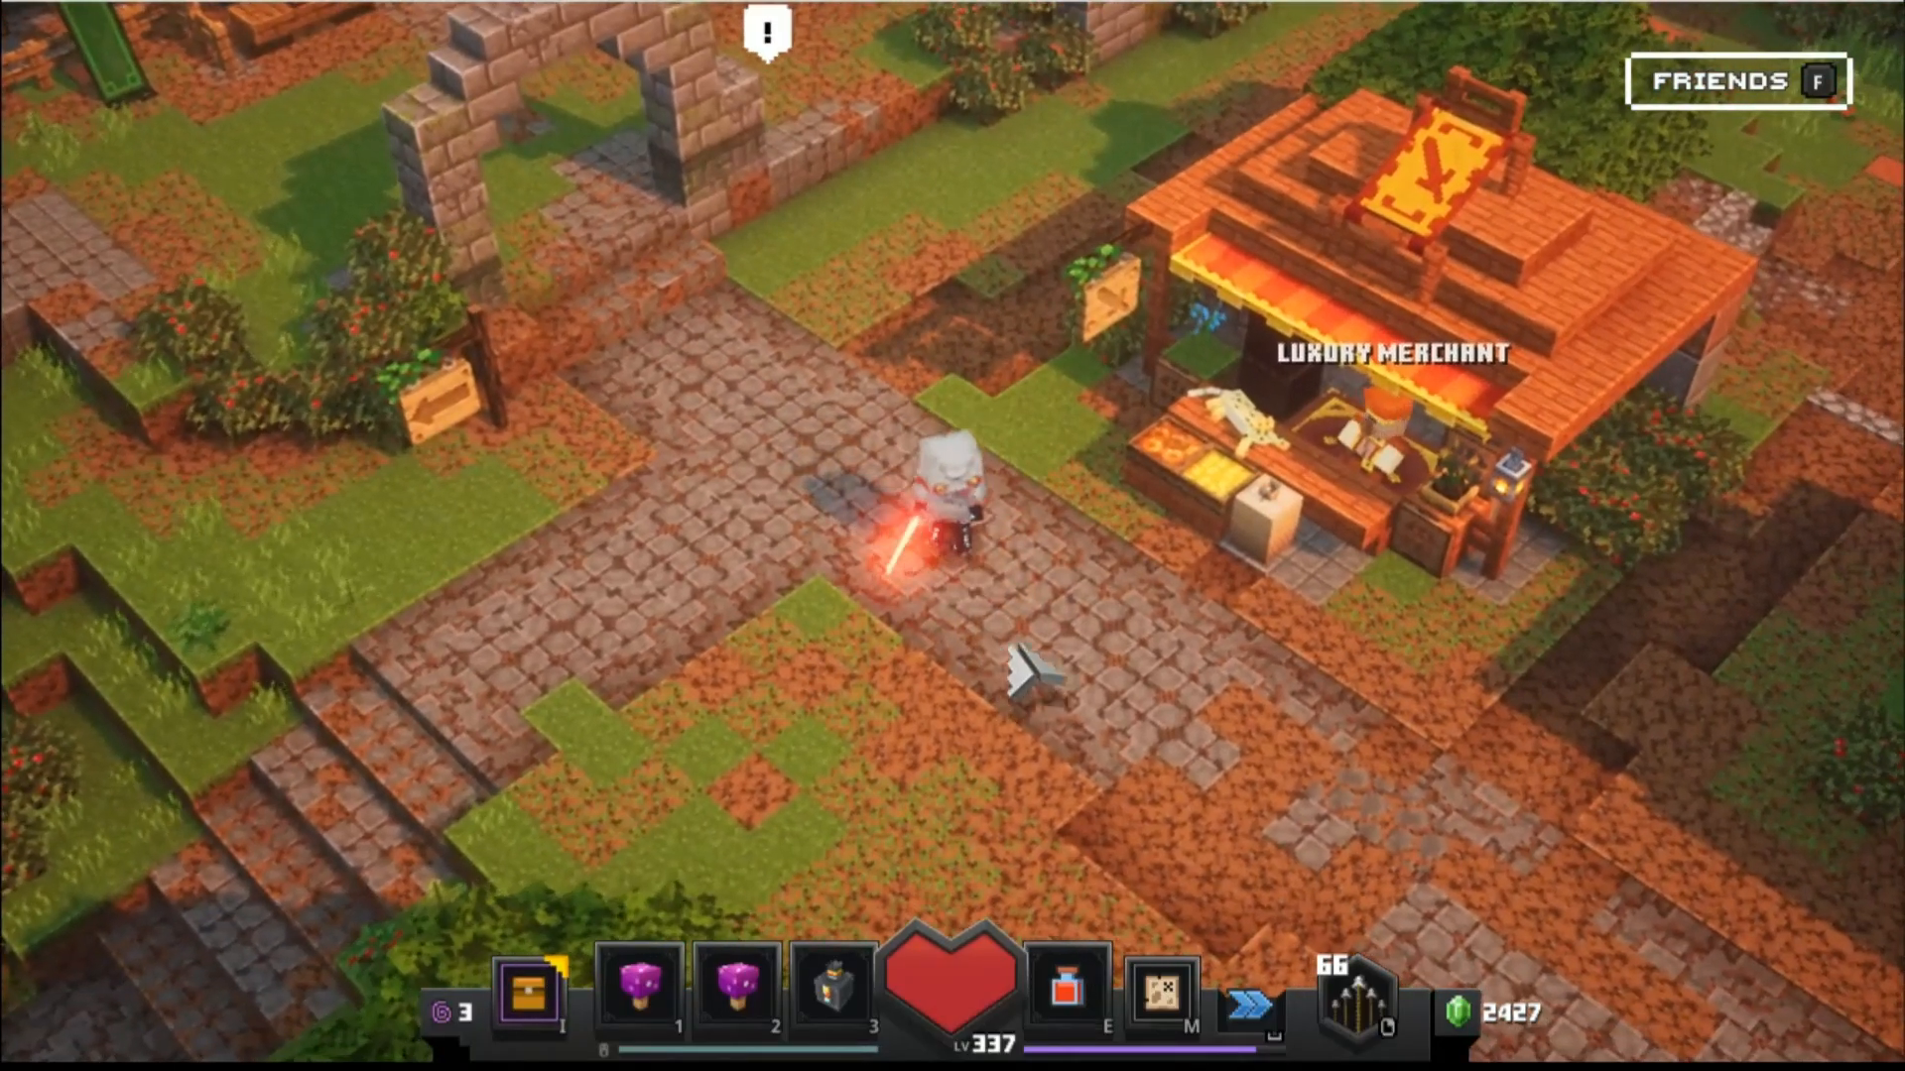
pyautogui.click(1141, 666)
pyautogui.click(1144, 682)
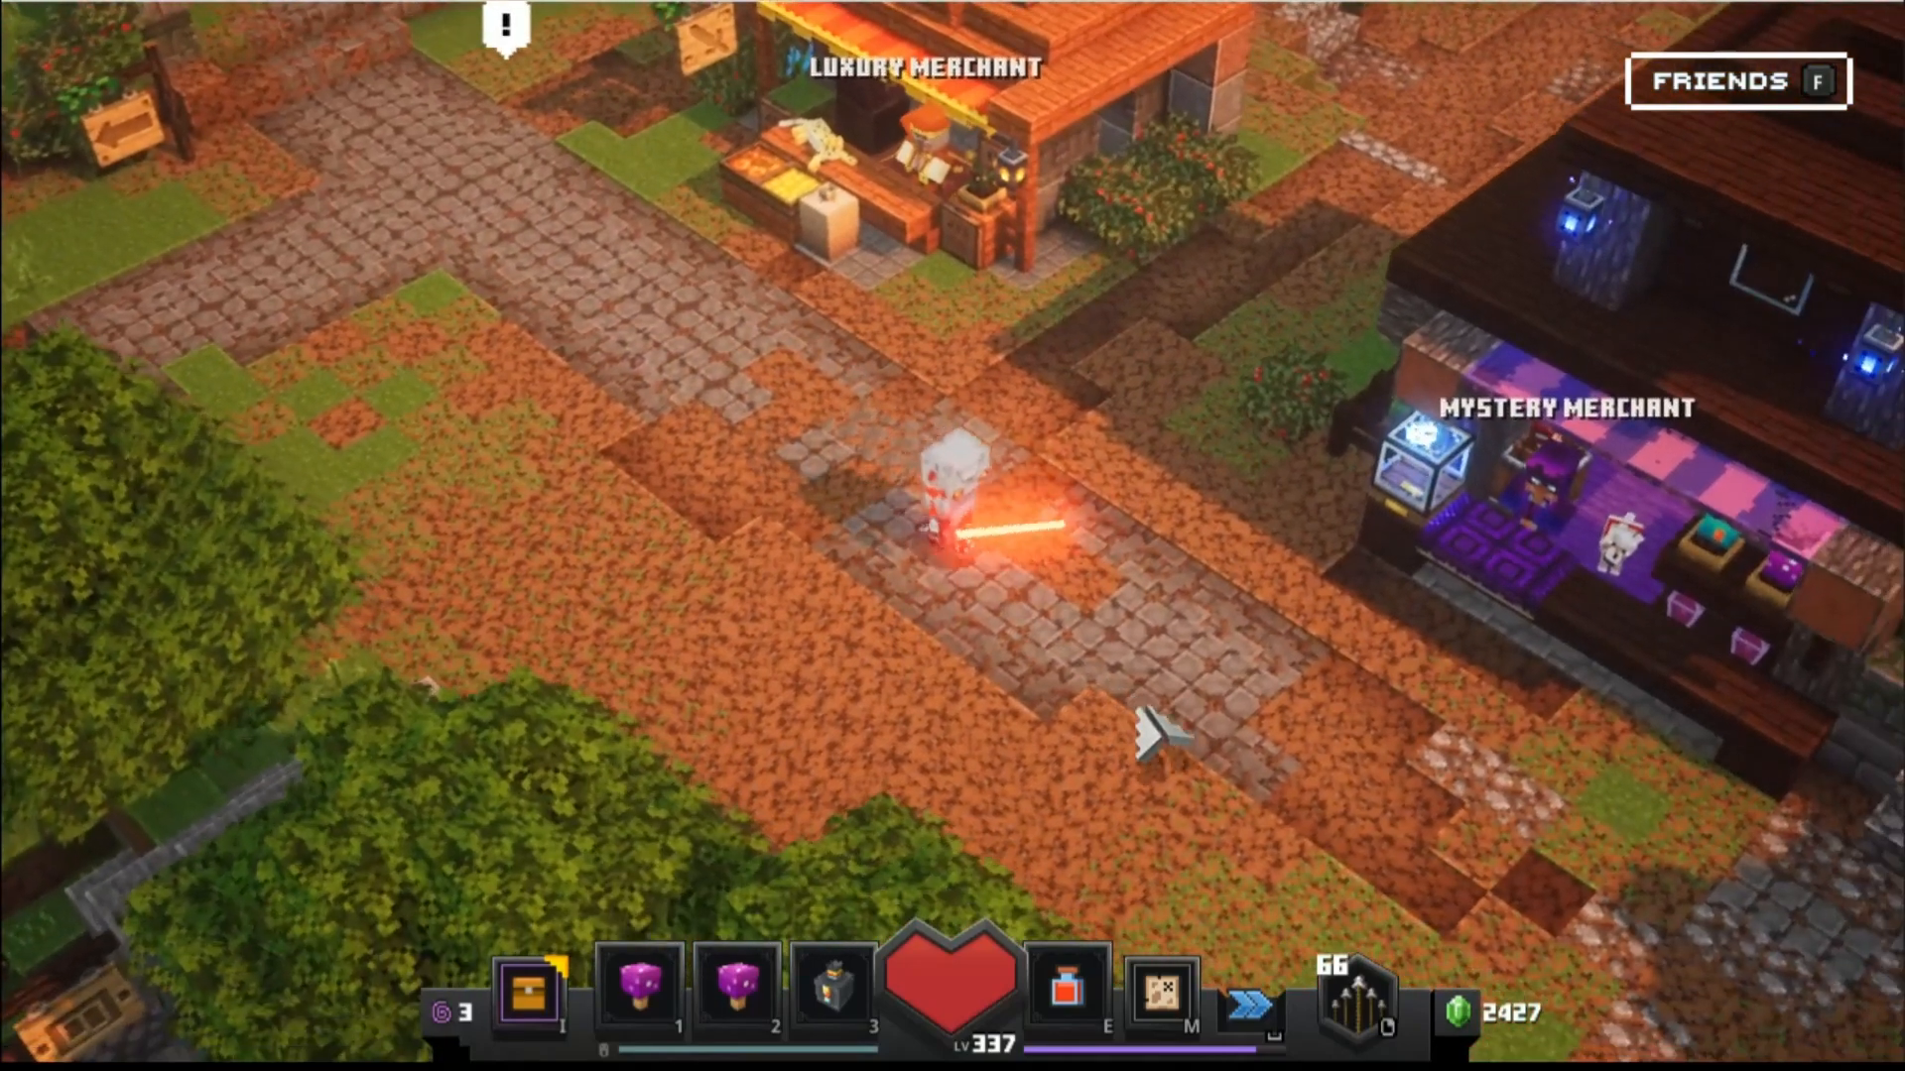
pyautogui.click(1226, 700)
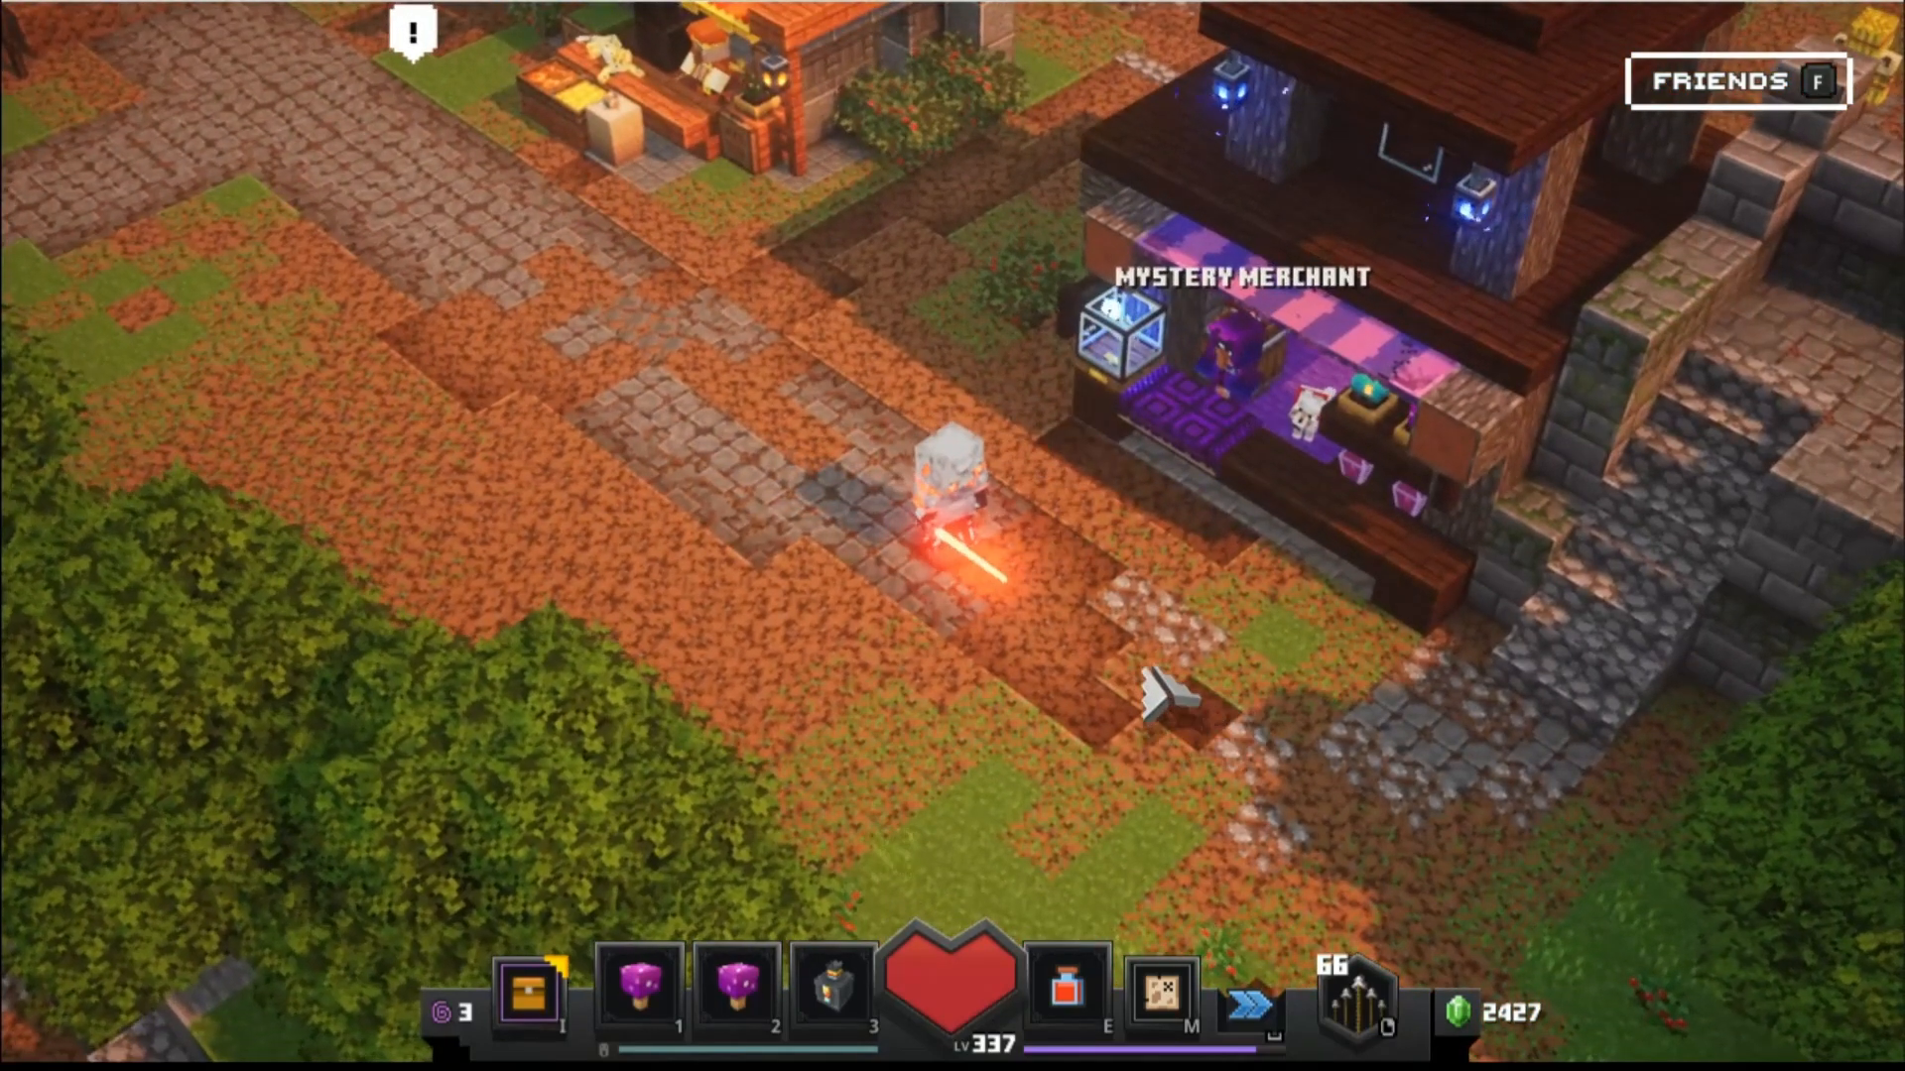
pyautogui.click(898, 564)
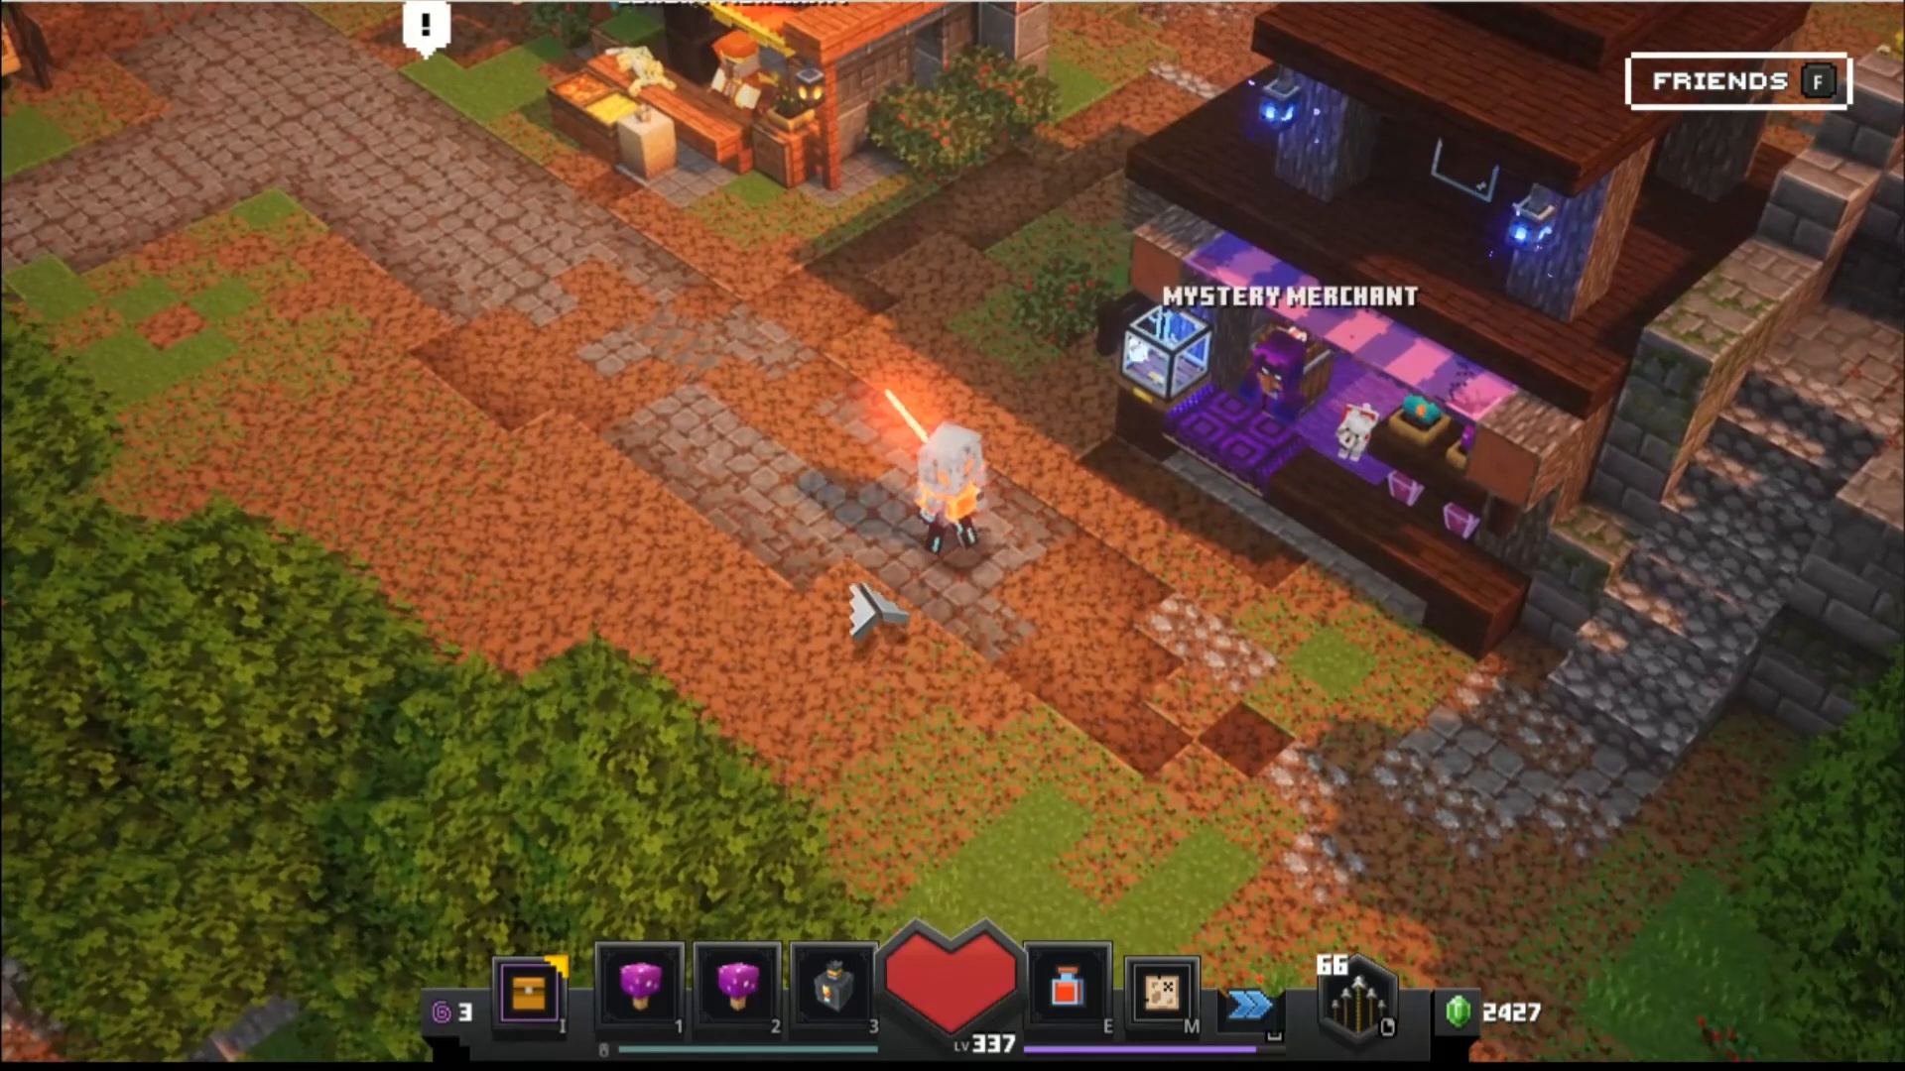
pyautogui.click(1037, 650)
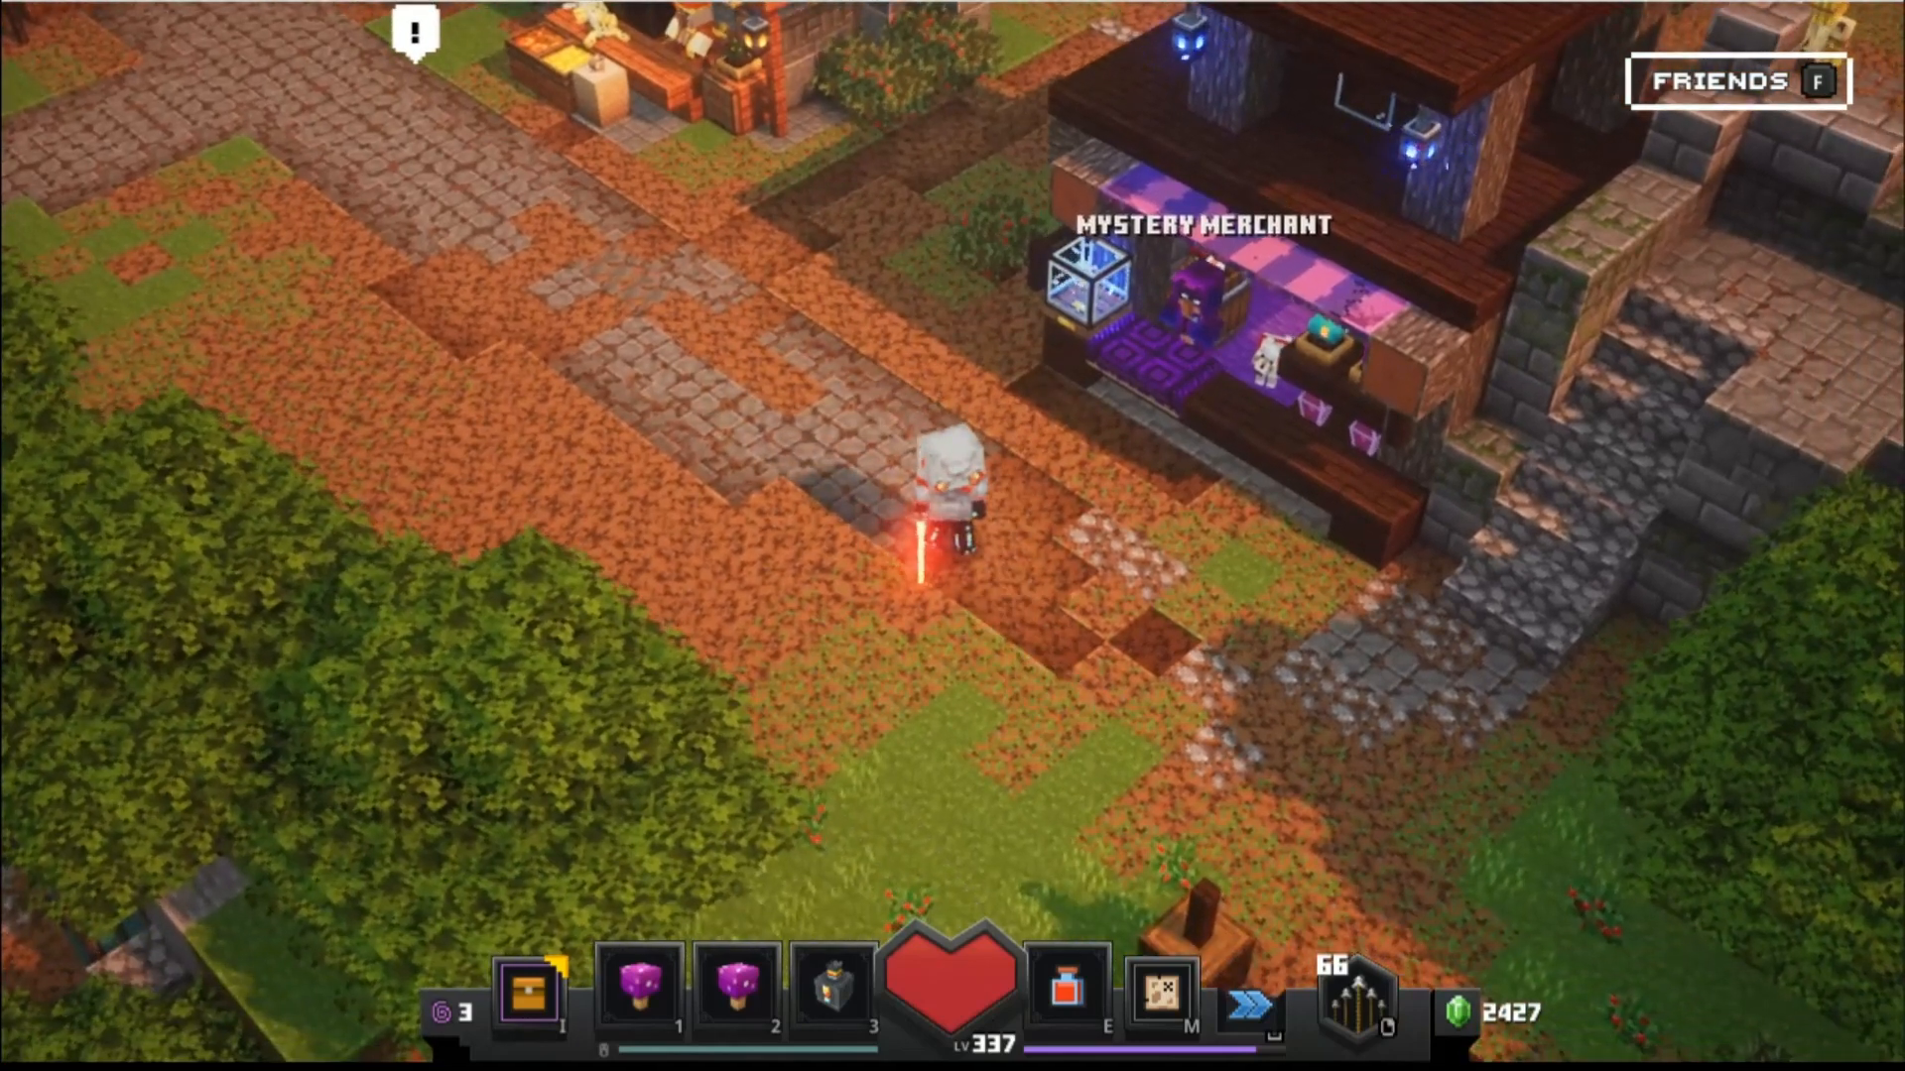